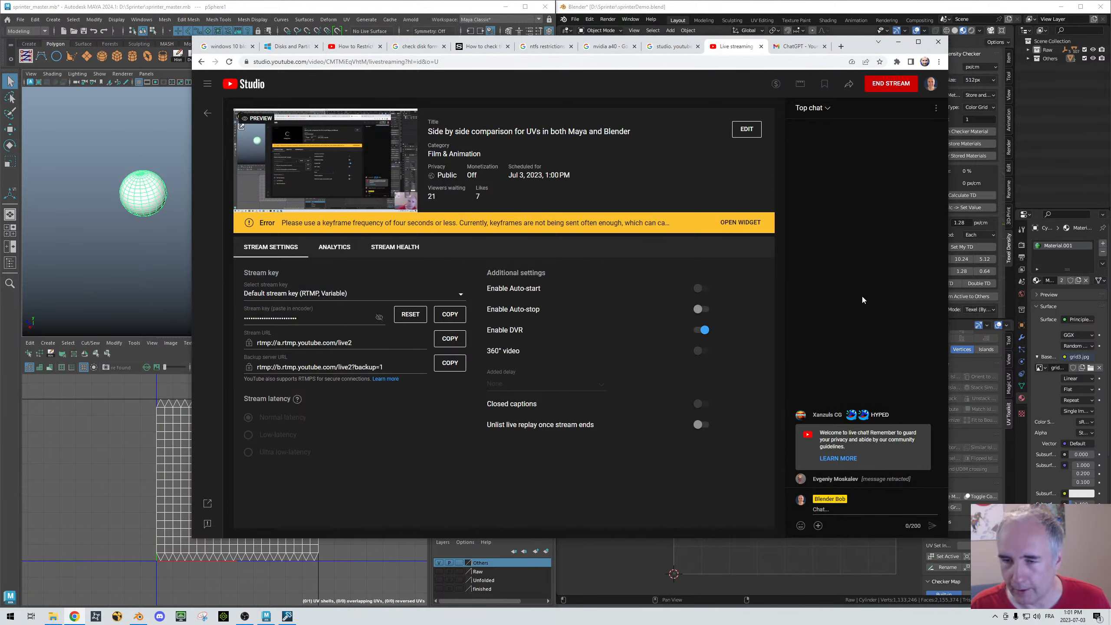
Step: Check the live stream's analytics in YouTube Studio and minimize the browser window
click(334, 247)
drag(858, 47, 815, 84)
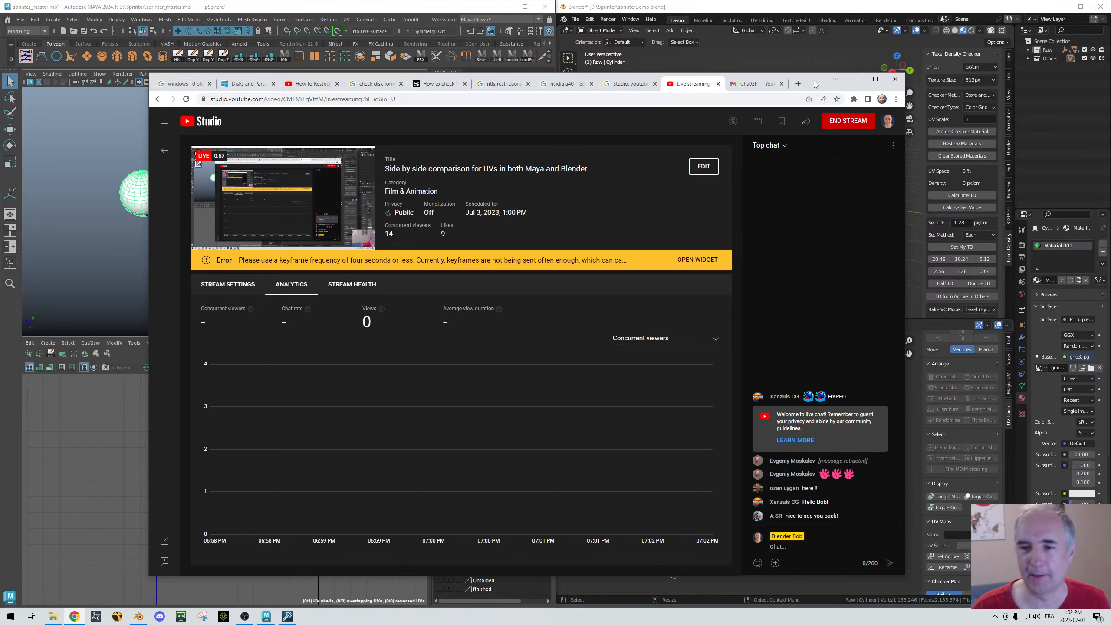
click(854, 80)
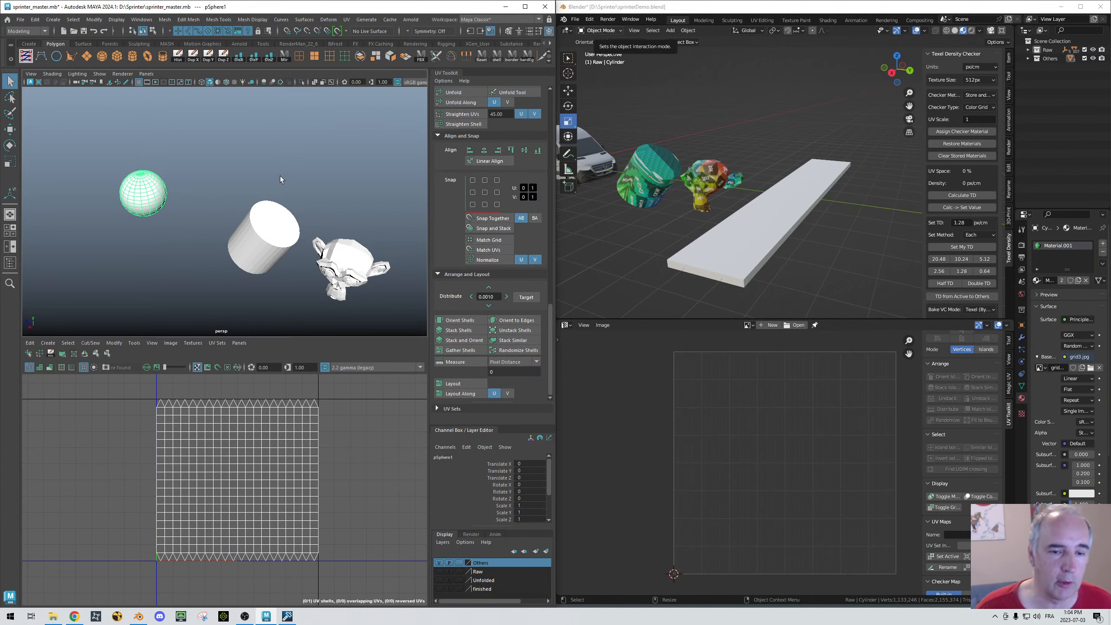
Step: Deselect the sphere in Maya and examine the full extent of the UV editor's grid
click(270, 170)
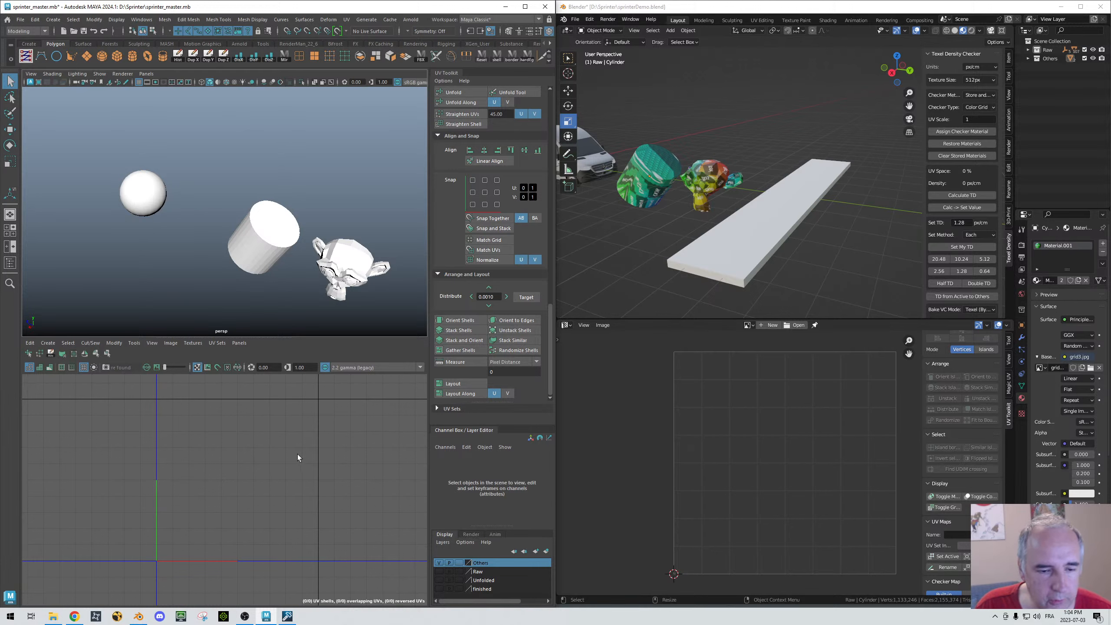
scroll(283, 456, down, 12)
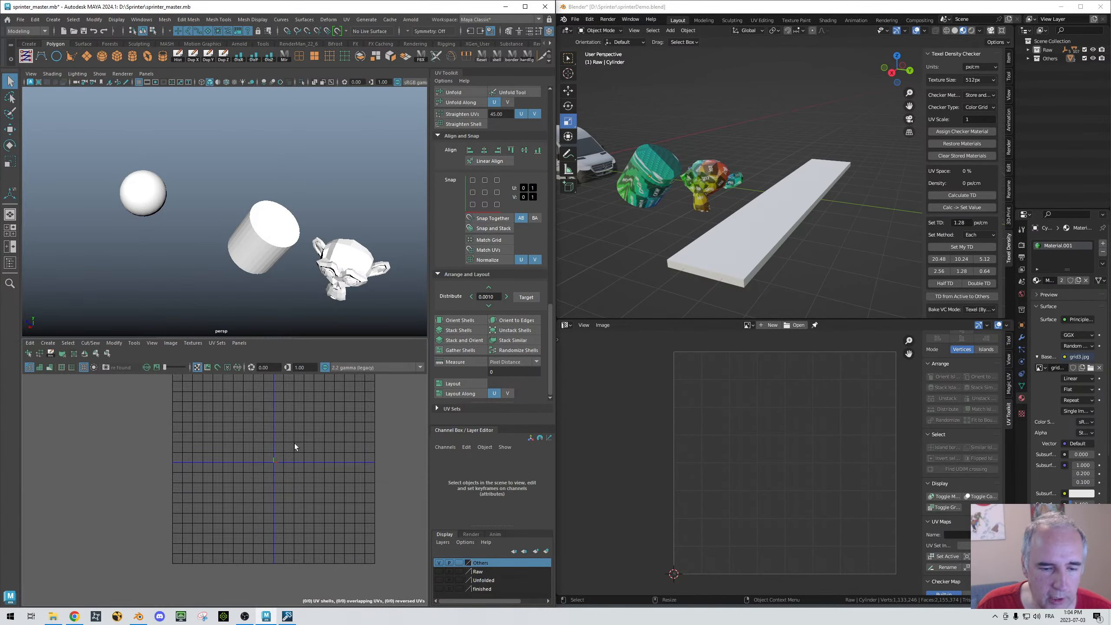
alt+middle_drag(310, 427, 208, 524)
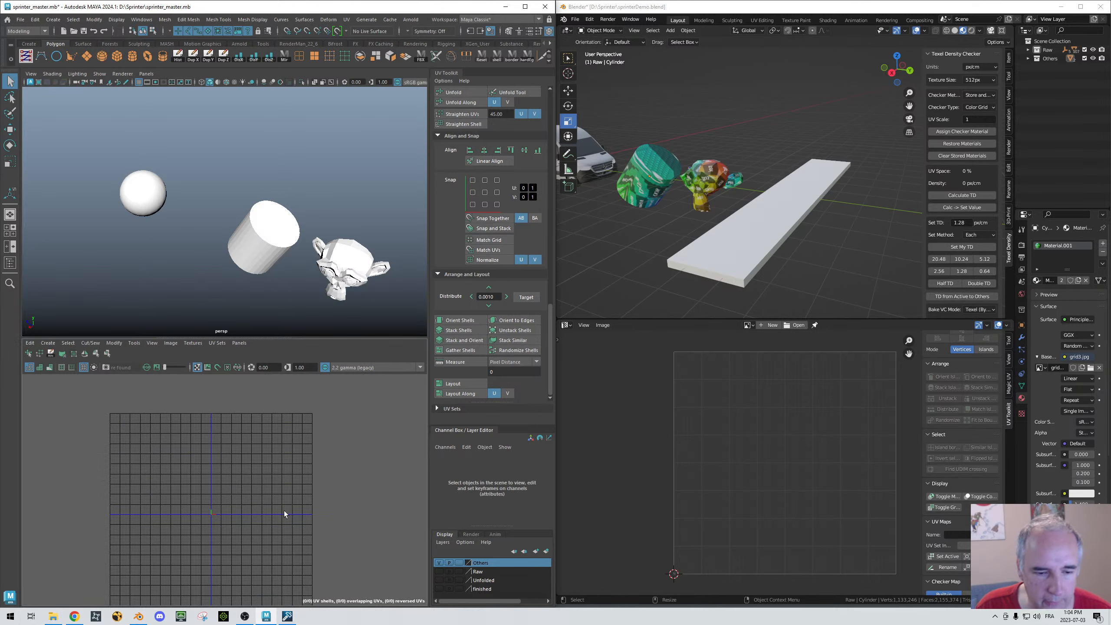
alt+middle_drag(194, 481, 217, 407)
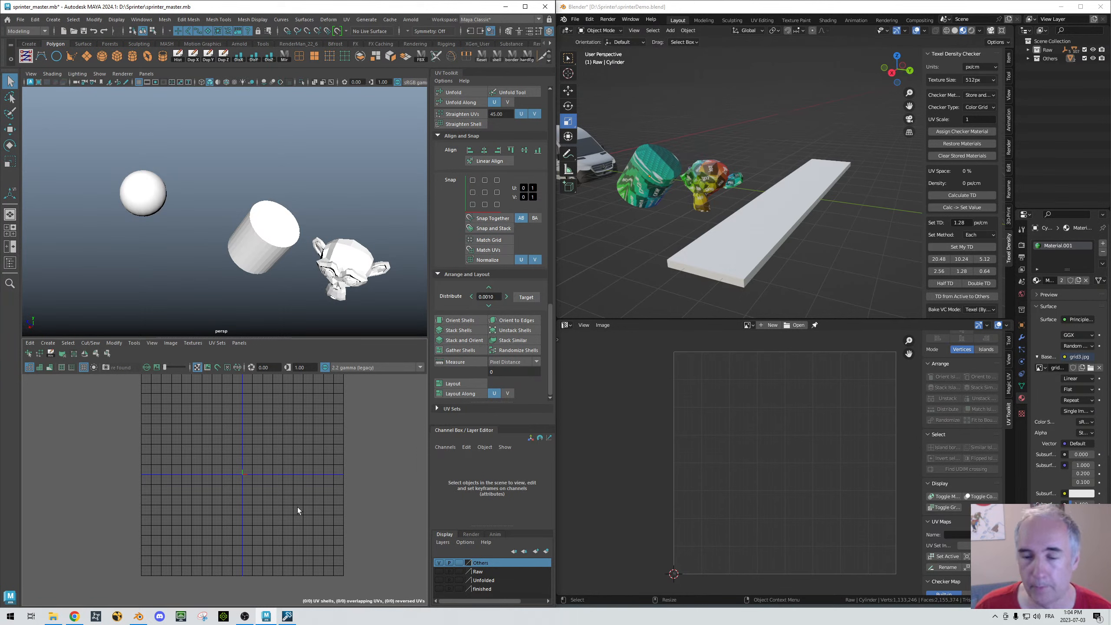
Step: Switch to Blender and examine the extent of its UV editor's grid along with the editor's view options
click(660, 411)
scroll(660, 411, down, 8)
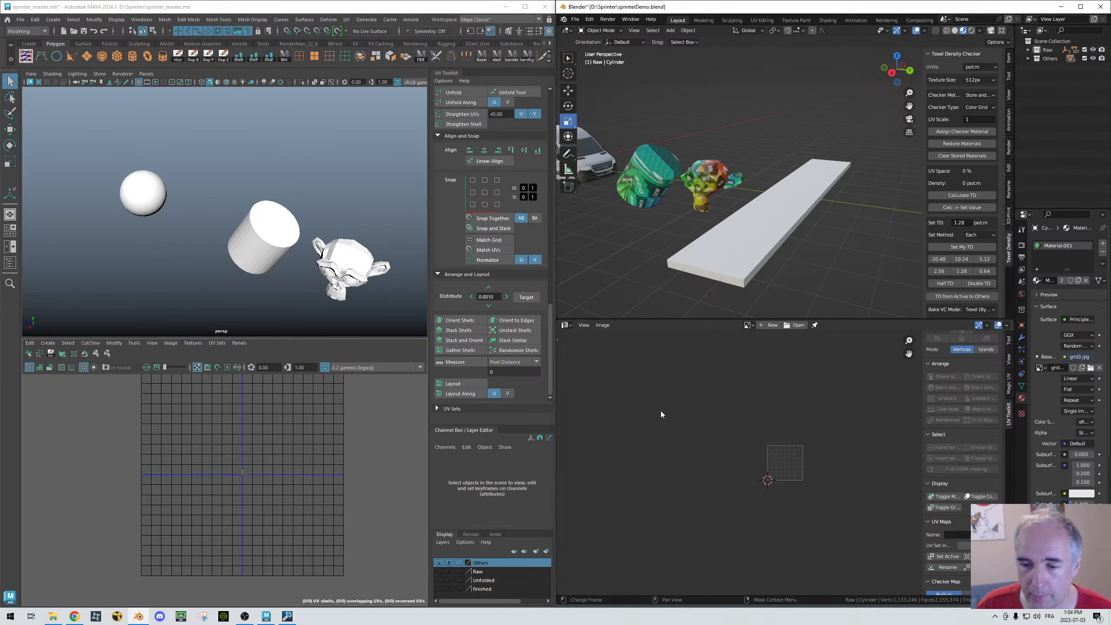
middle_drag(753, 406, 613, 403)
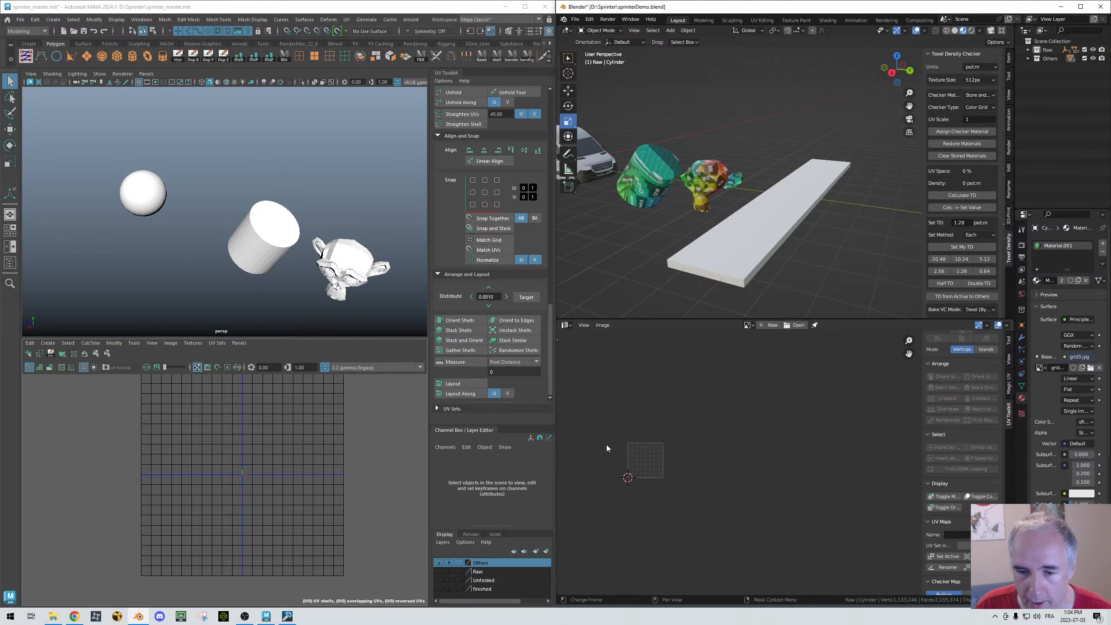
middle_drag(737, 387, 733, 419)
click(987, 325)
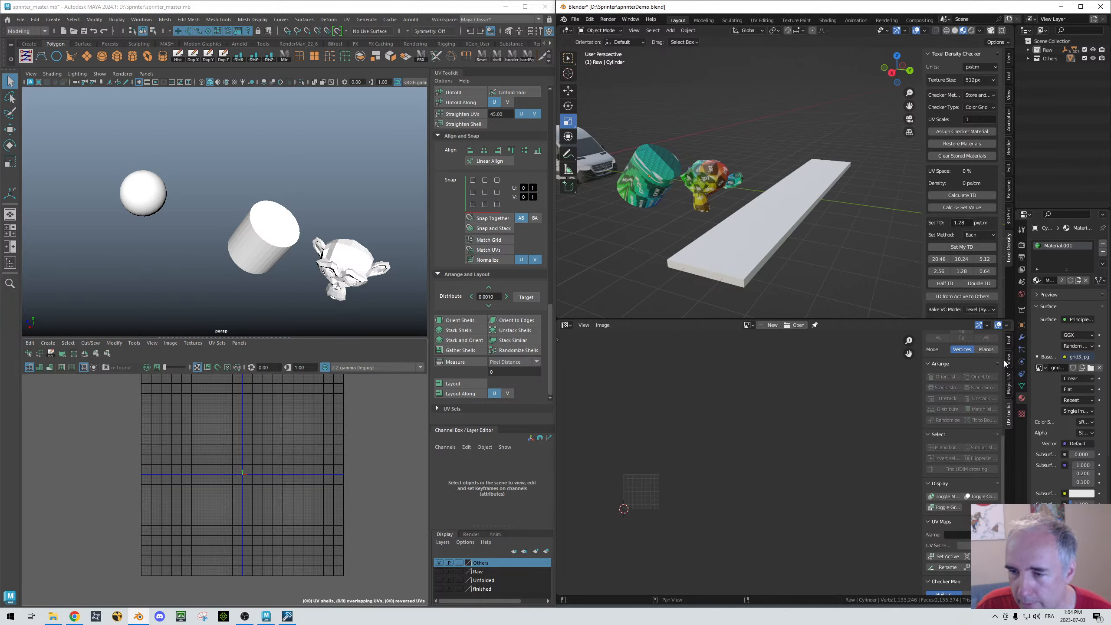
click(1006, 360)
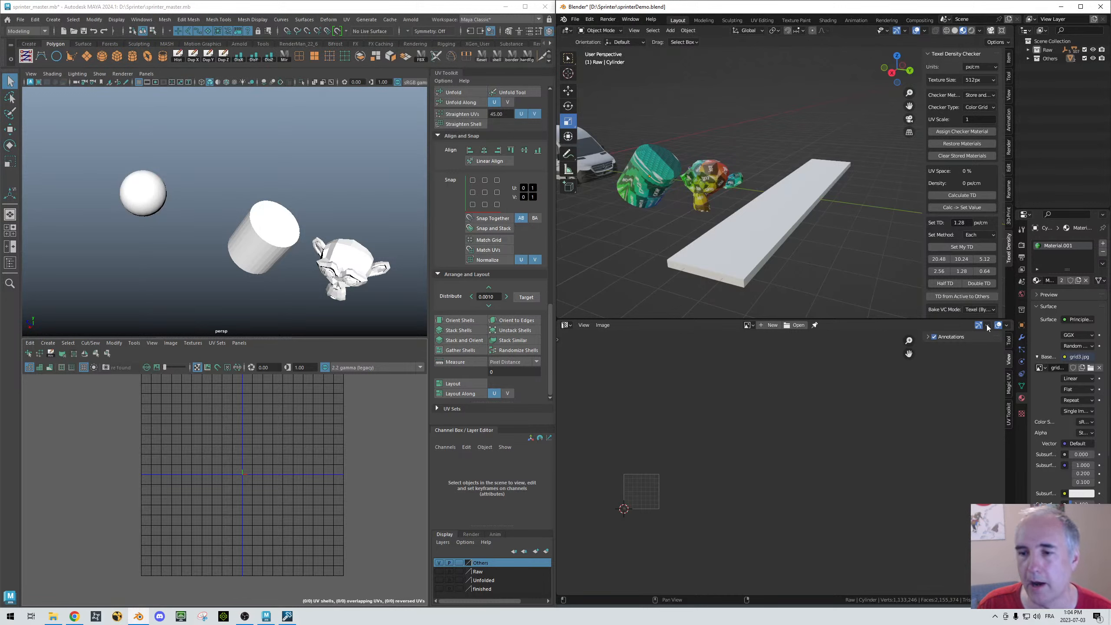
Step: Select the long plank mesh and enter face editing mode so its UVs show in the UV editor
click(776, 220)
key(Tab)
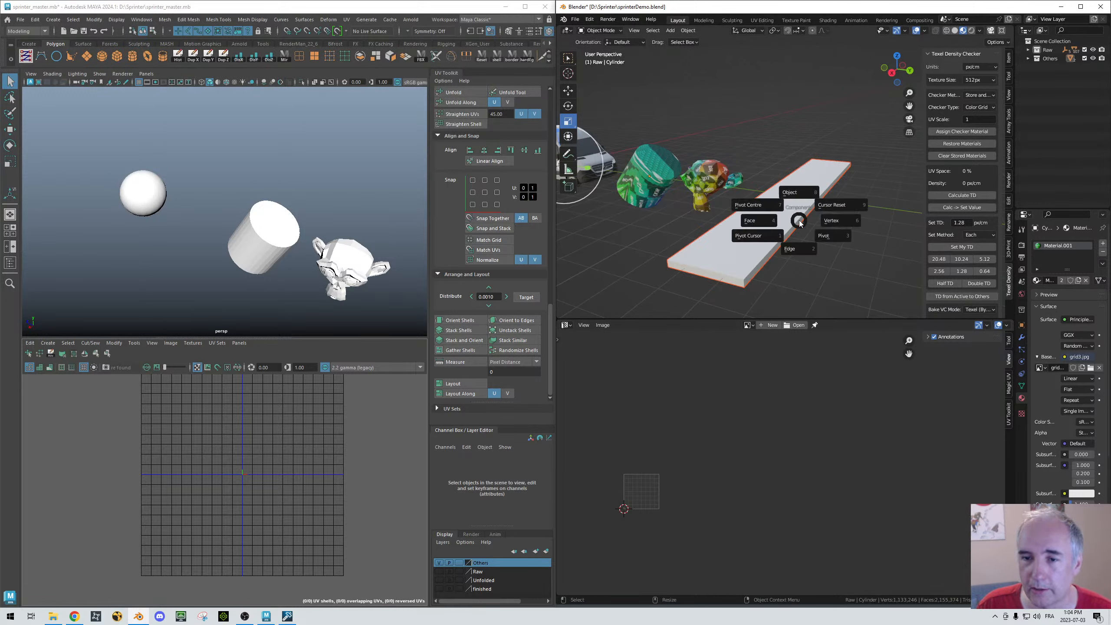
click(765, 222)
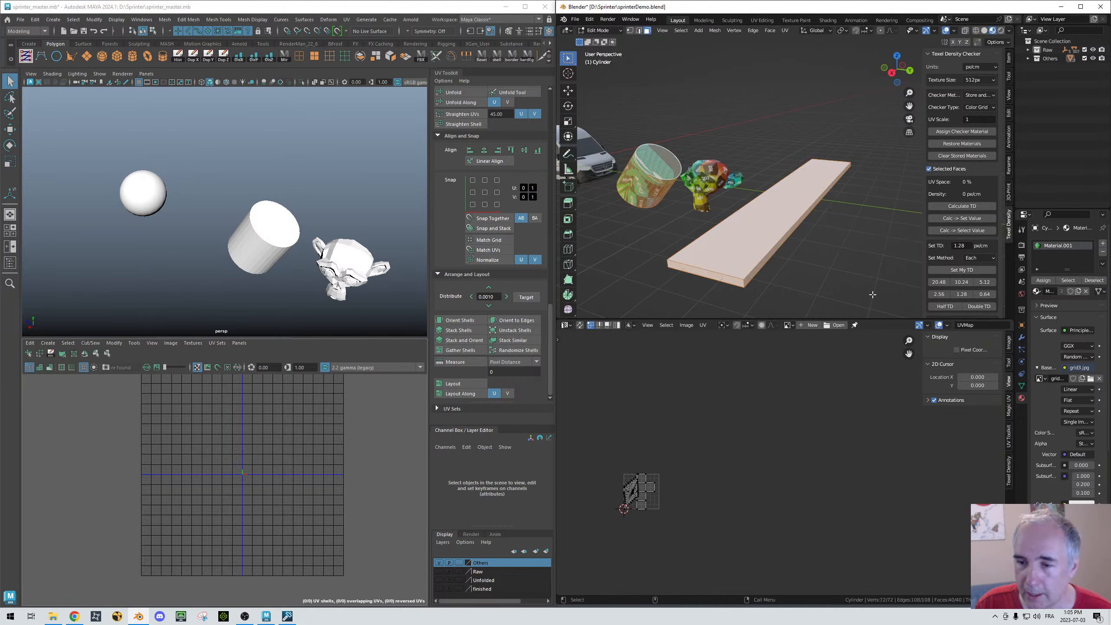
Step: Set the UV editor's dynamic grid overlay to 10 by 10 tiles and try out the UV opacity setting
click(948, 325)
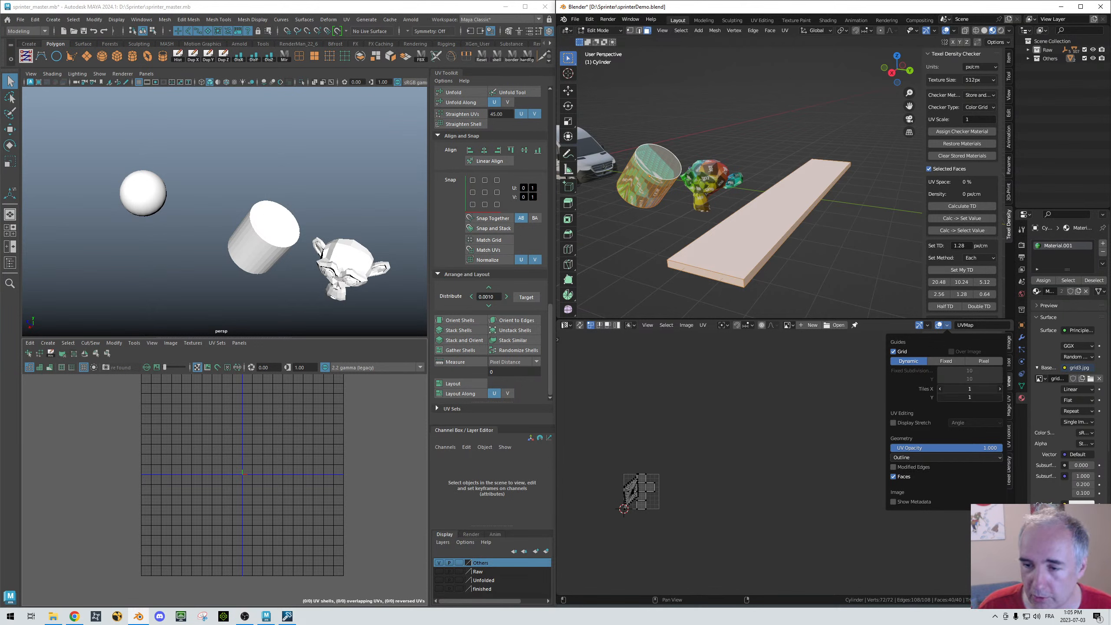
drag(942, 390, 961, 388)
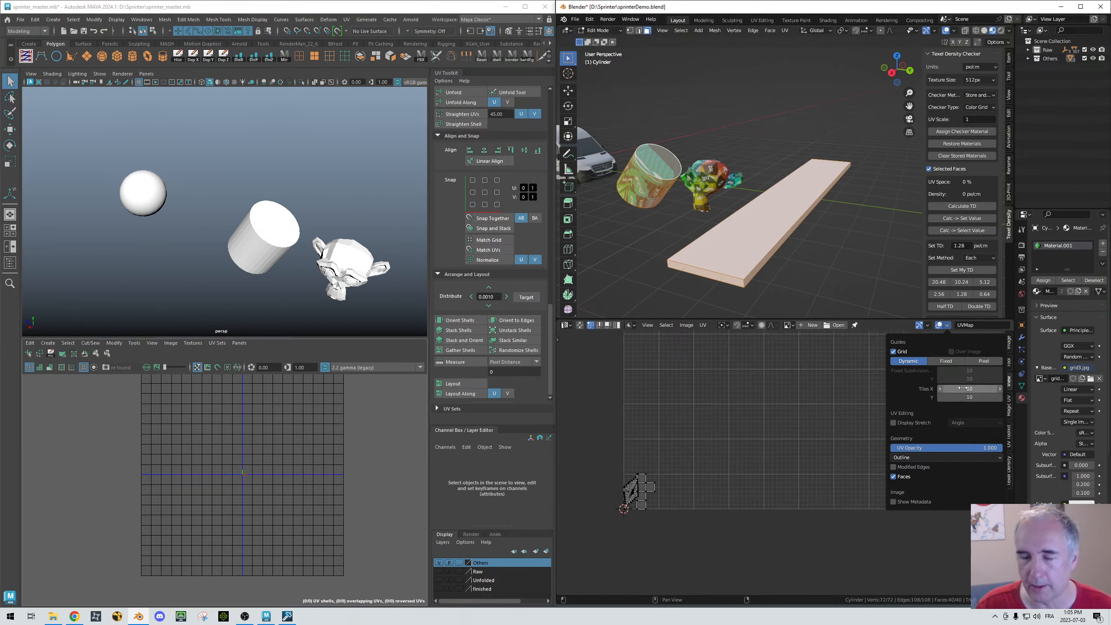
click(946, 326)
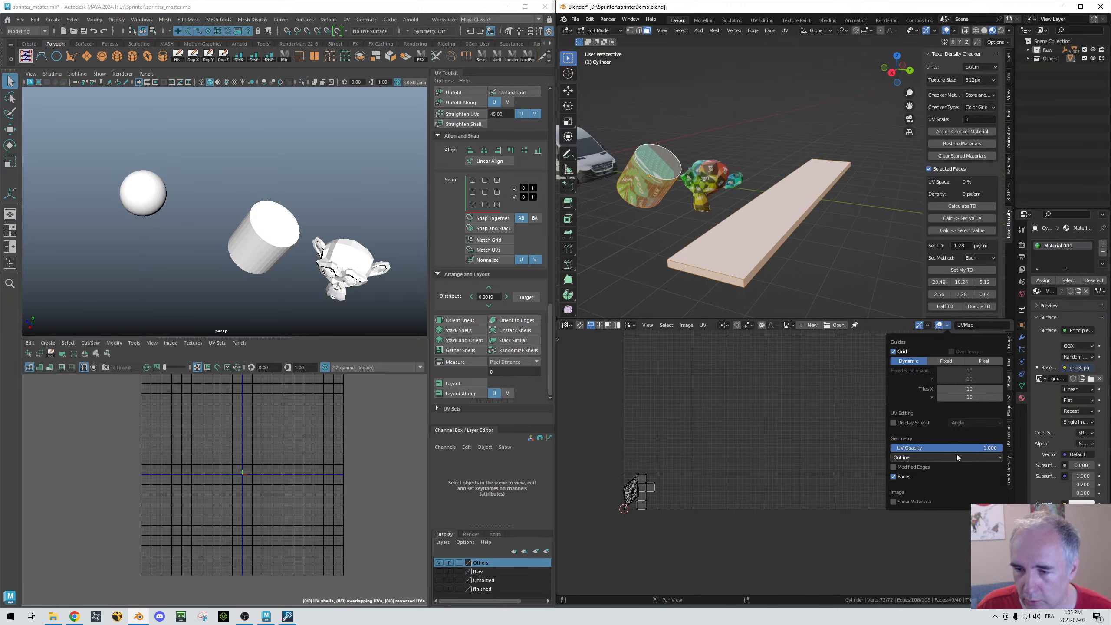
drag(958, 447, 992, 448)
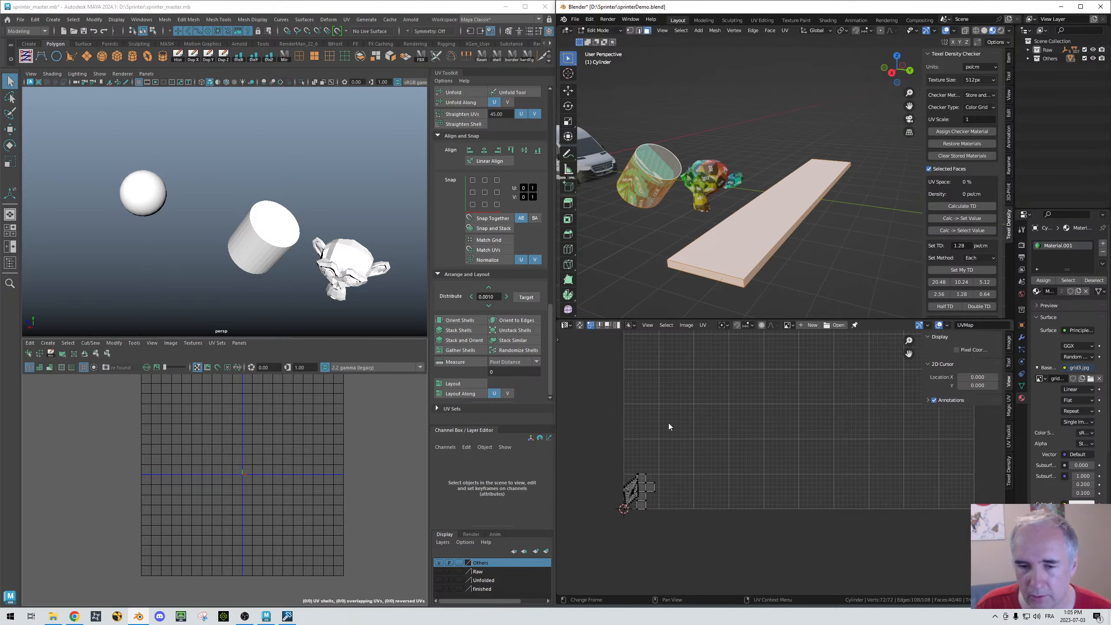
Step: Select the monkey head in Maya, display textures in the viewport, frame its UVs and dim the UV editor's background image
click(341, 261)
key(6)
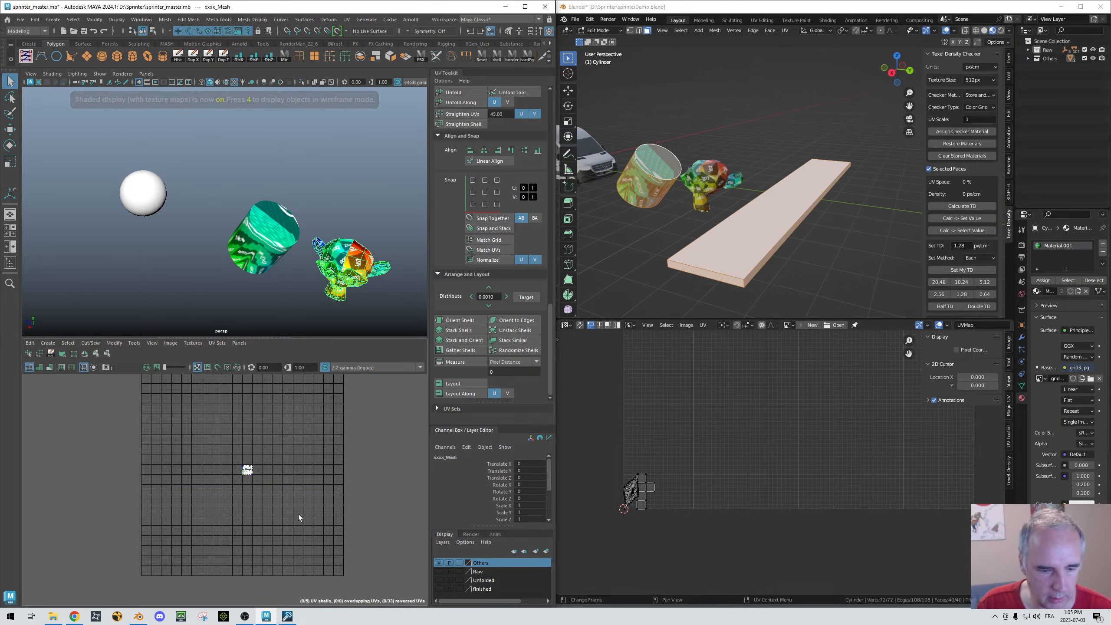
key(f)
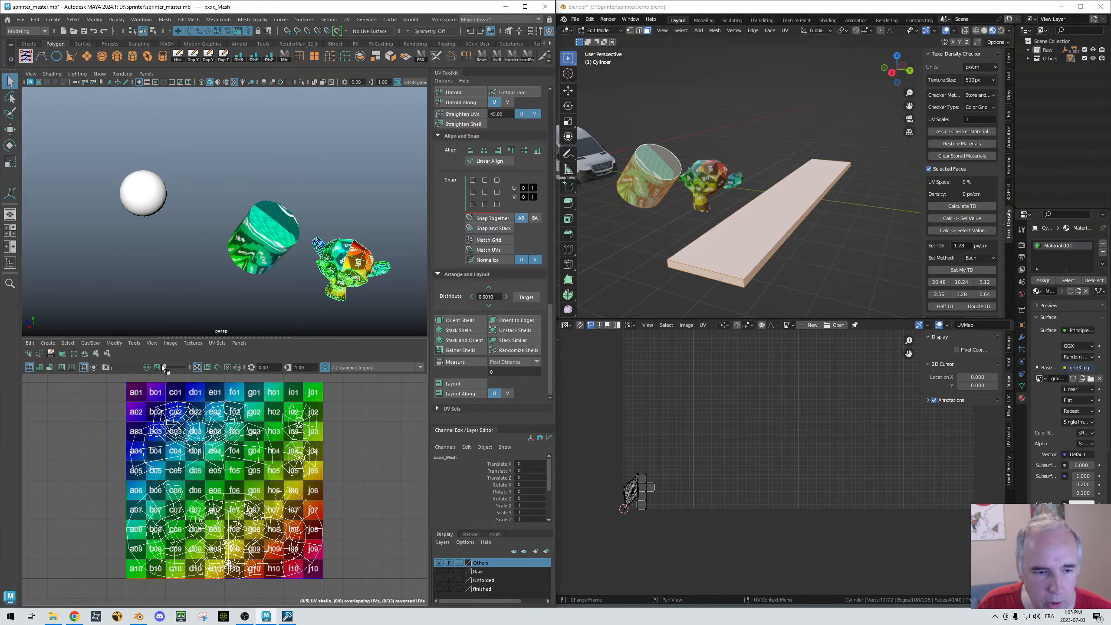
drag(164, 368, 179, 369)
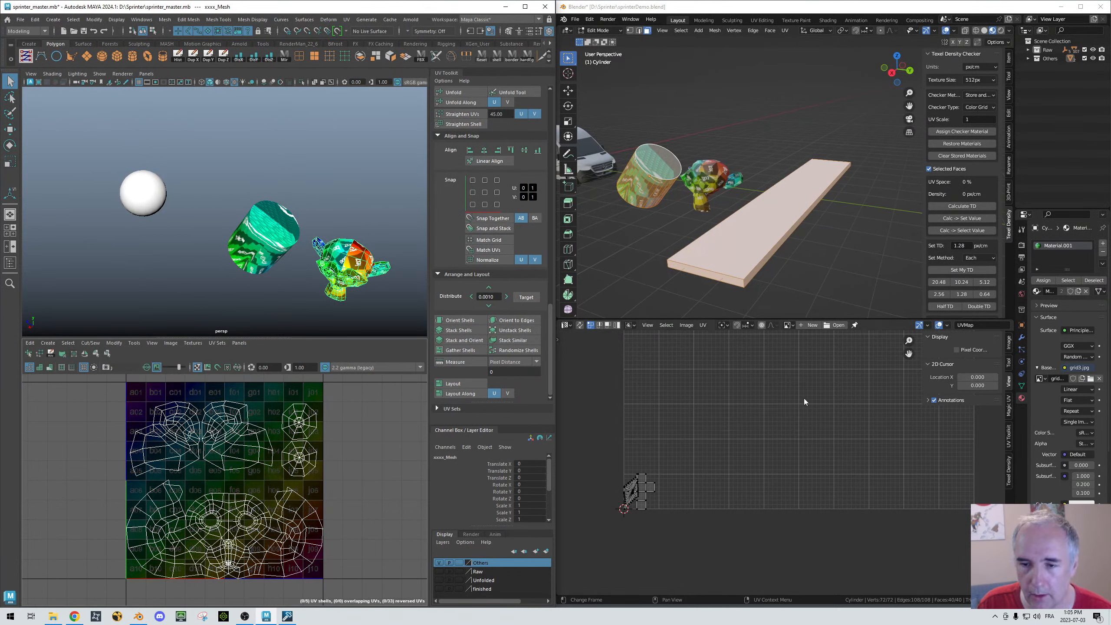
Step: Display an existing image in Blender's UV editor and unlink it again
click(792, 327)
click(788, 368)
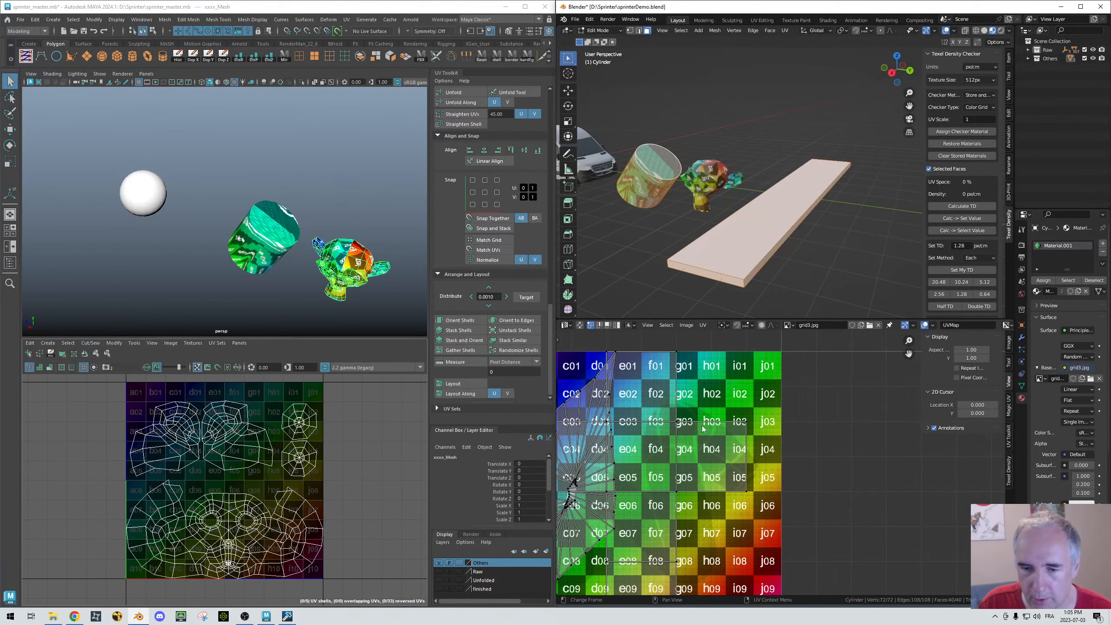
click(879, 325)
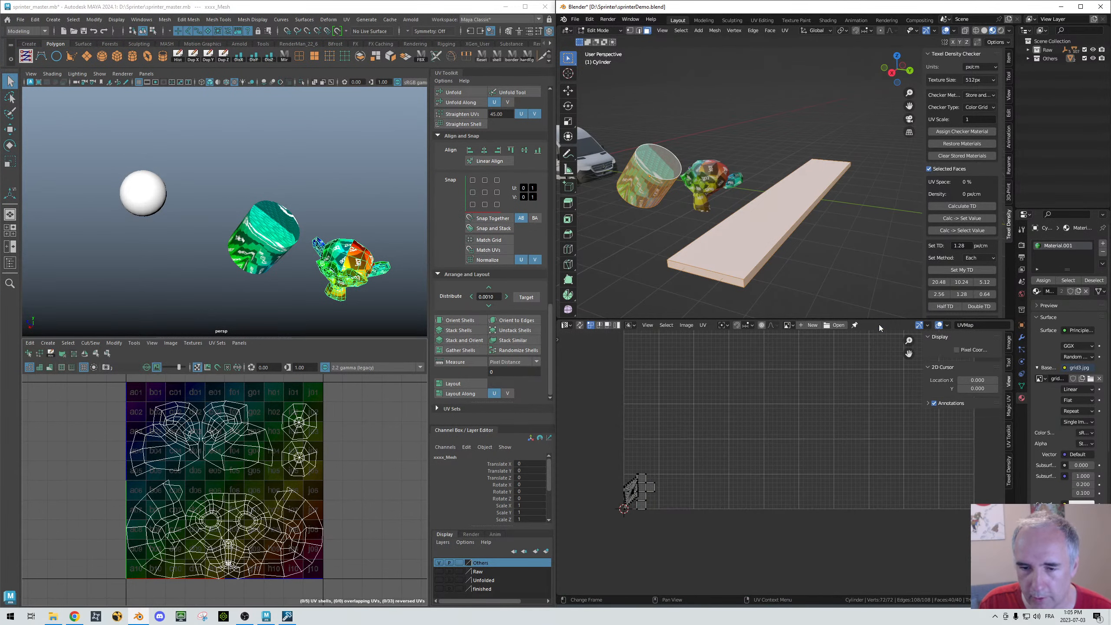
Step: Display grid3.jpg behind the UVs in Blender's UV editor and lower the UV overlay opacity
click(788, 325)
click(798, 337)
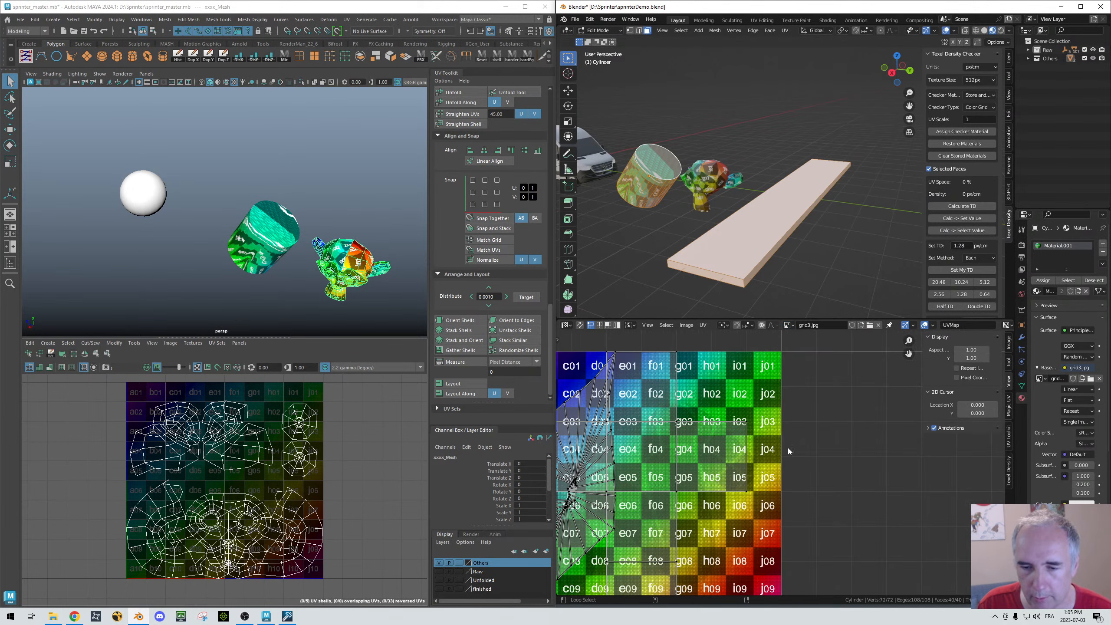
scroll(801, 441, down, 1)
scroll(768, 455, up, 3)
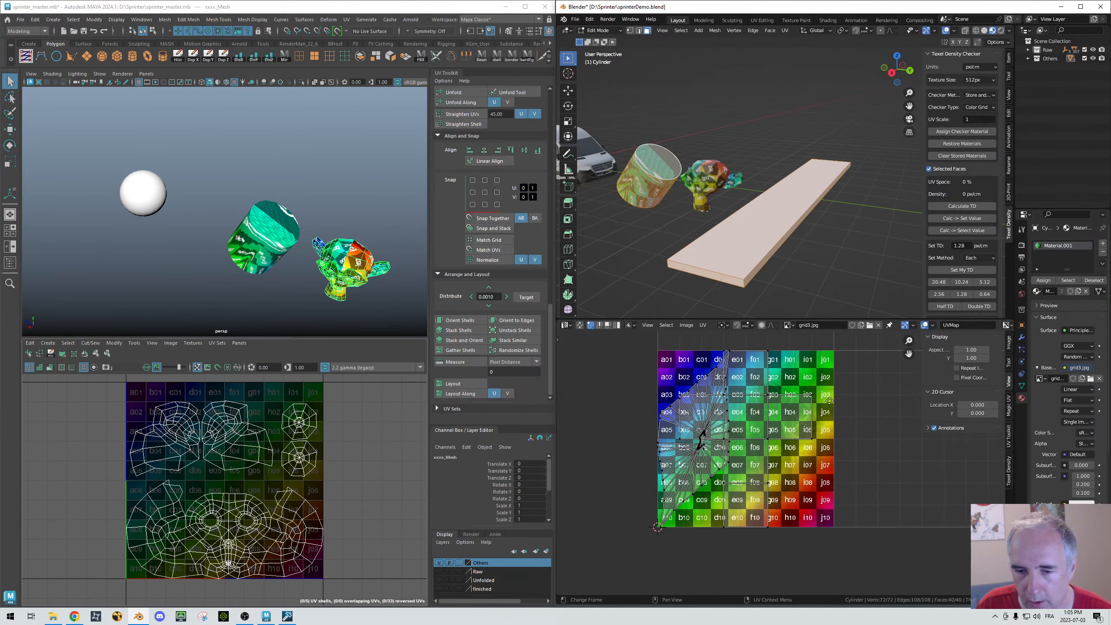
middle_drag(763, 427, 770, 456)
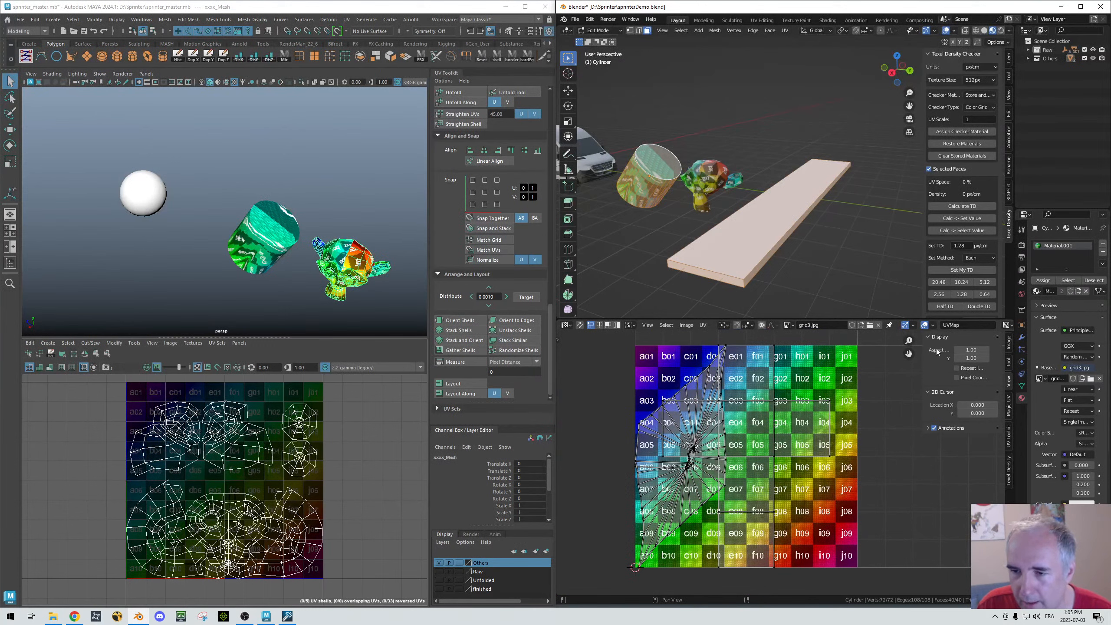
click(933, 325)
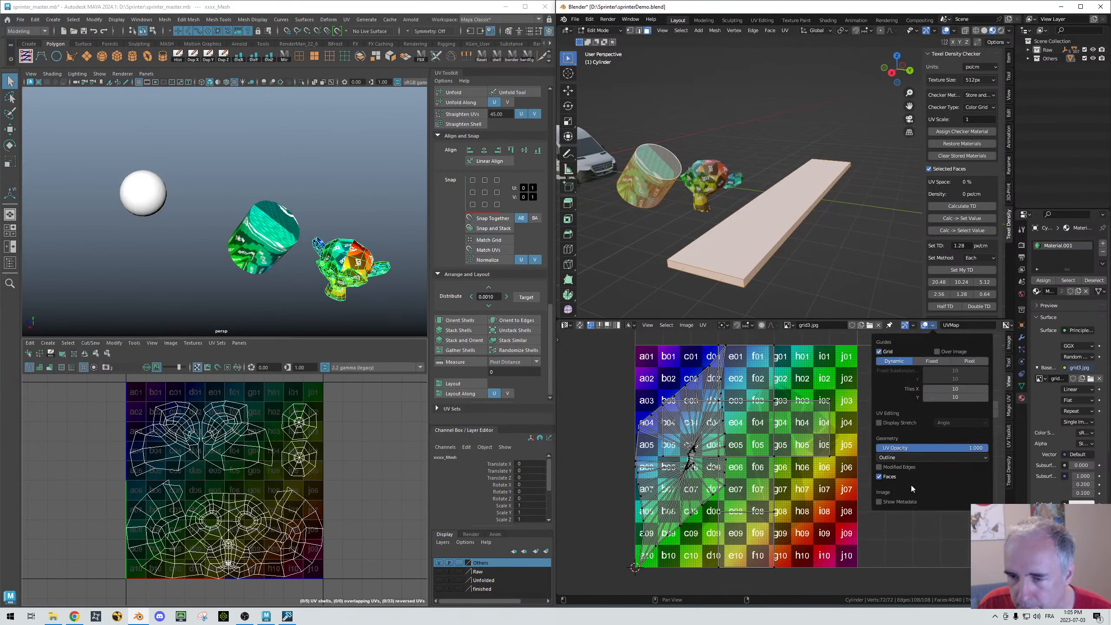
mouse_move(969, 448)
mouse_down()
mouse_move(888, 448)
mouse_move(950, 451)
mouse_up()
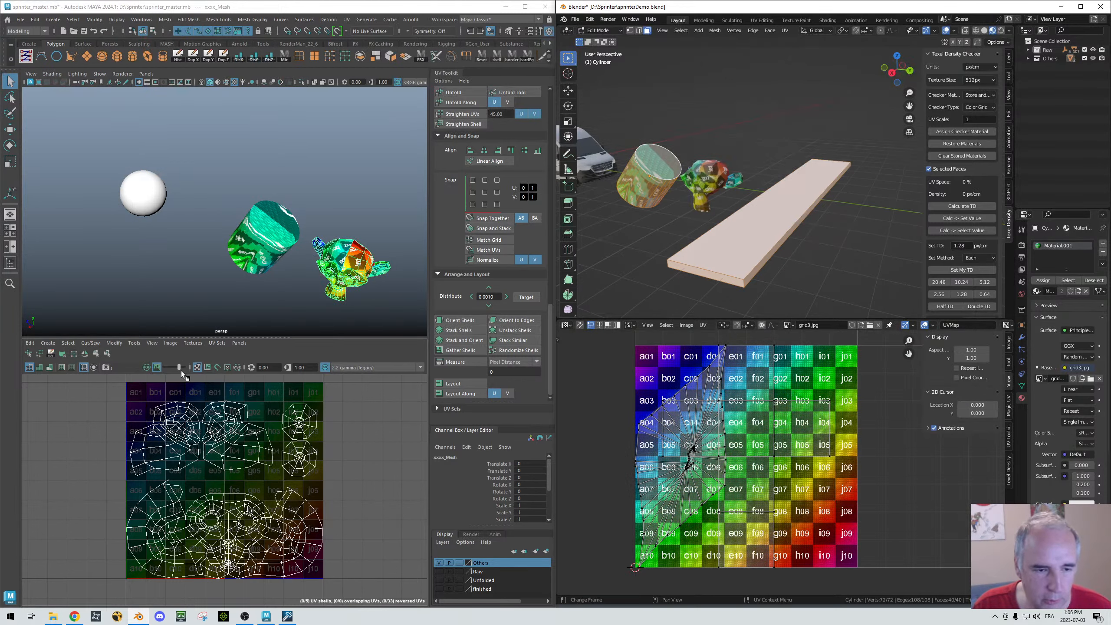
Step: Remove the background image from Maya's UV editor and unlink grid3.jpg from Blender's UV editor
drag(181, 370, 144, 370)
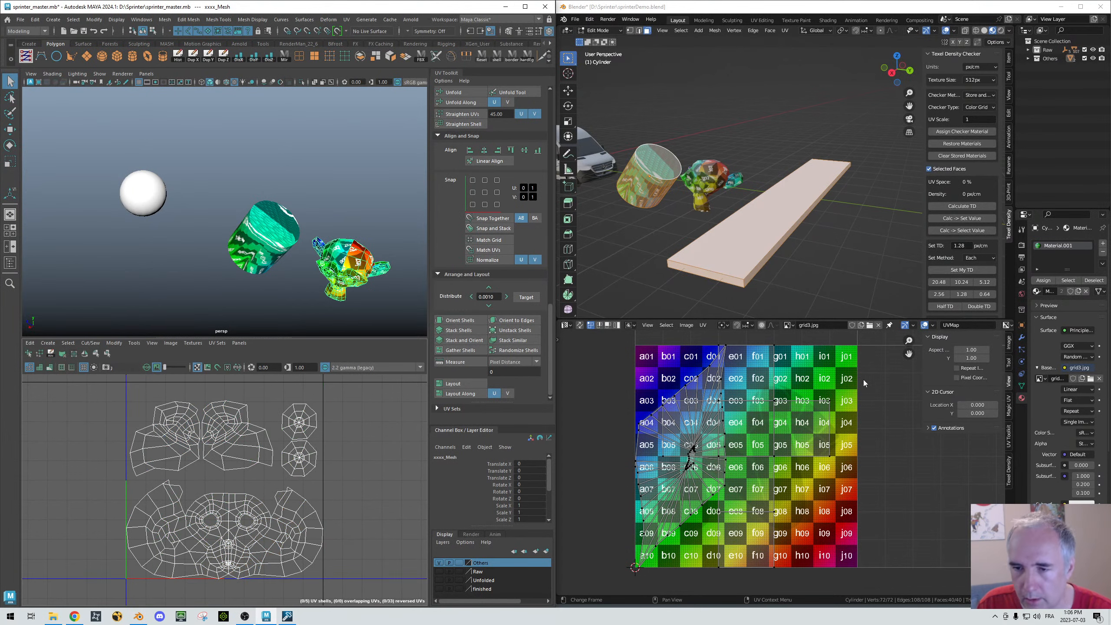
click(878, 324)
middle_drag(921, 356, 854, 395)
Step: Return the meshes to object mode in Blender and select the van's front window
click(595, 171)
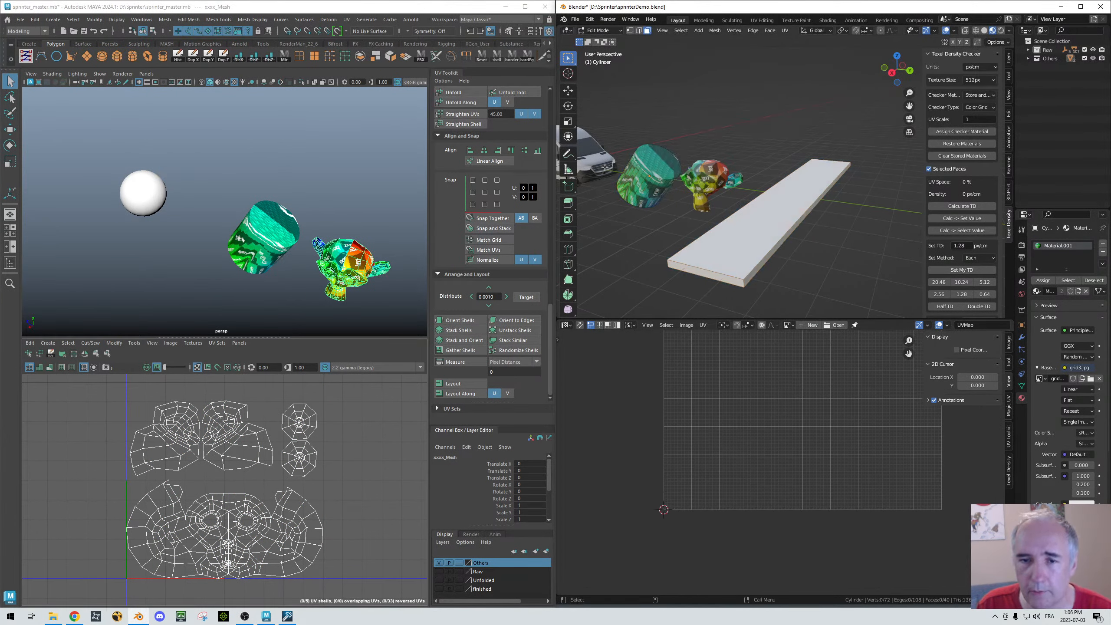
key(Tab)
click(588, 123)
key(Tab)
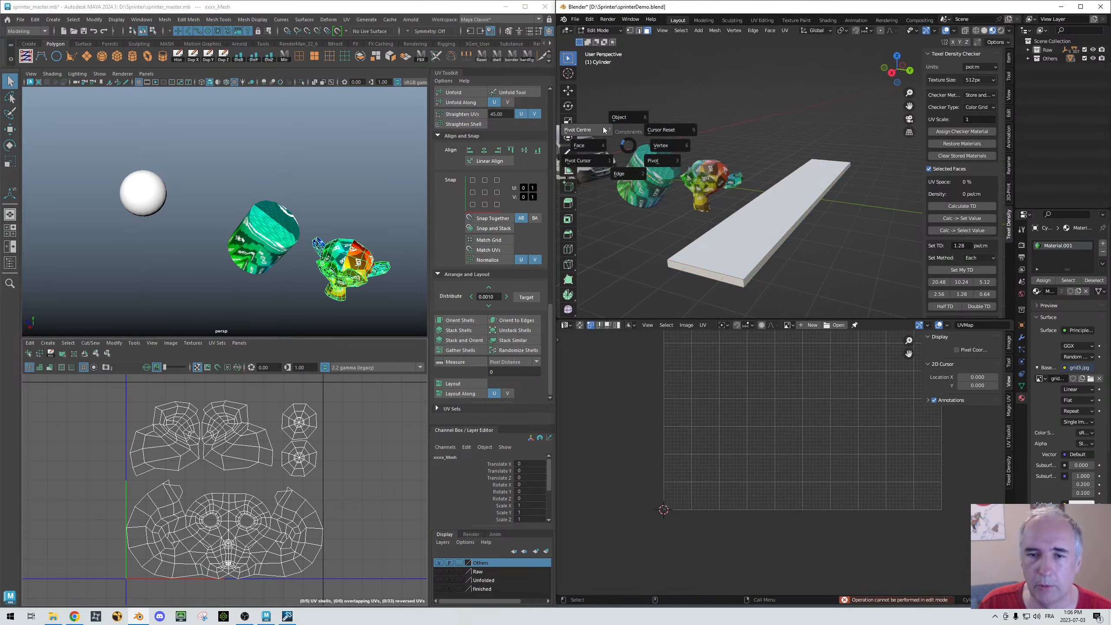
click(631, 98)
click(591, 150)
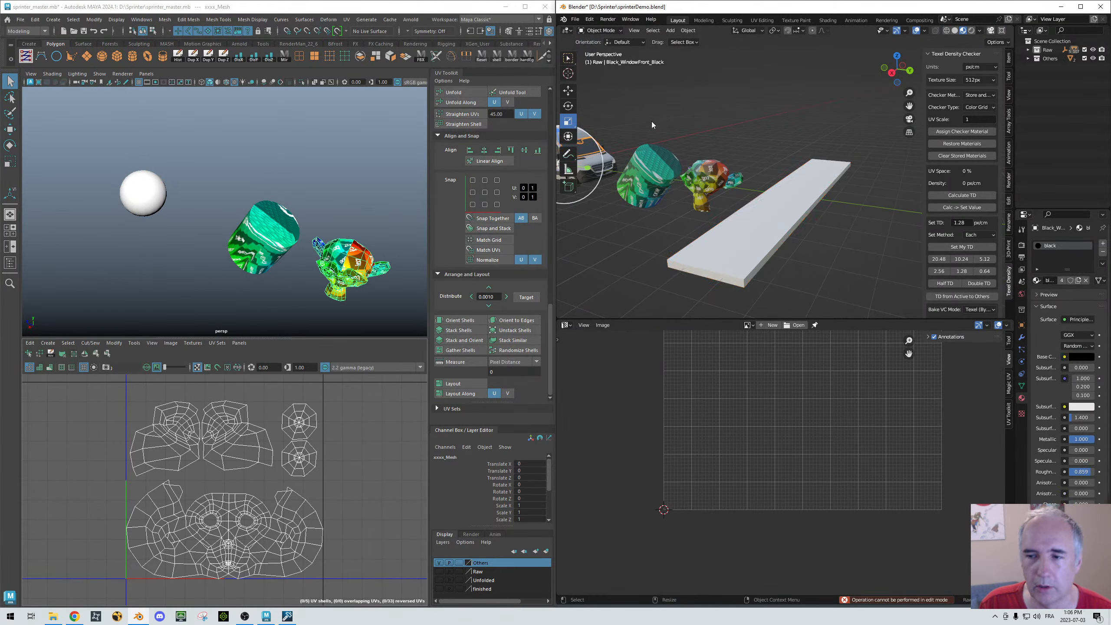
shift+middle_drag(652, 121, 789, 145)
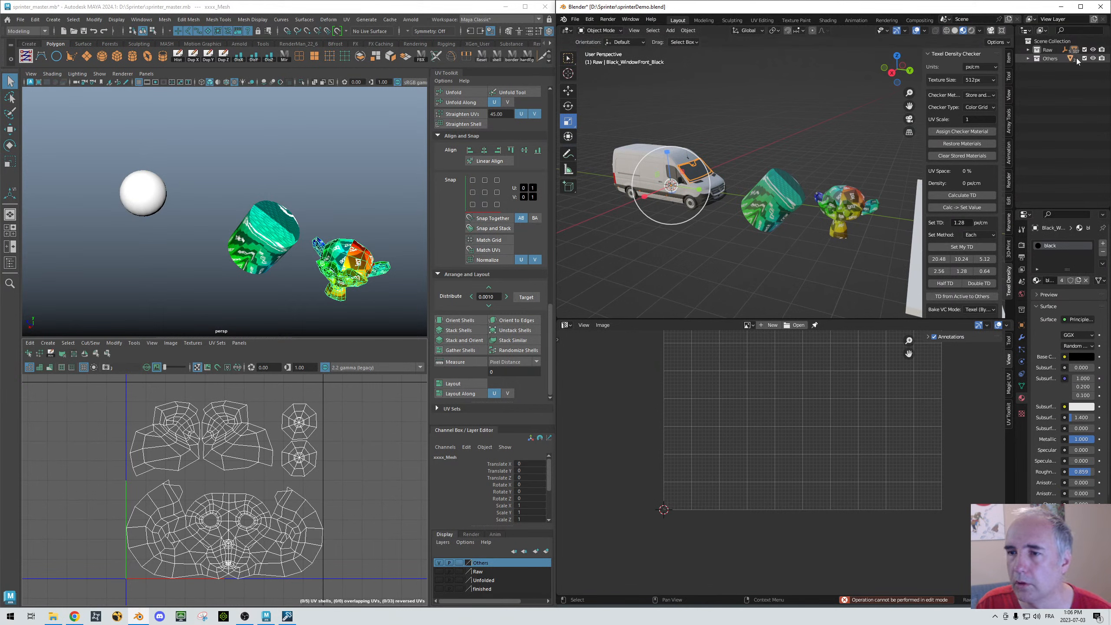
Step: Hide the Others collection and open all parts of the van in edit mode
click(1093, 58)
drag(605, 131, 767, 243)
key(Tab)
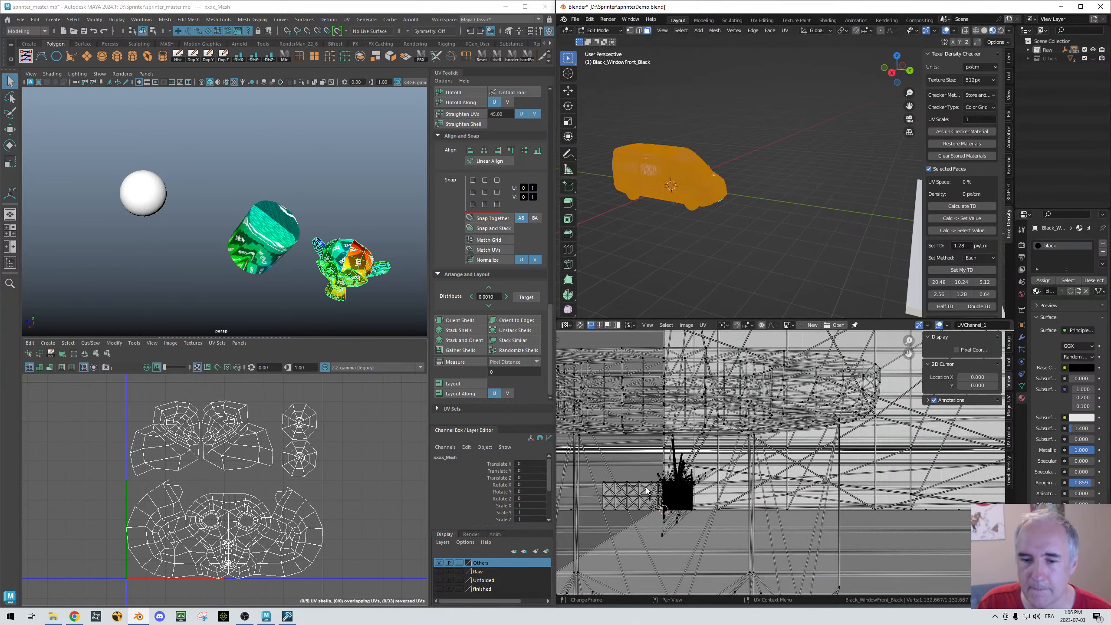
Step: Examine the van's dense cluster of UVs near the UV origin up close in the UV editor
scroll(685, 488, up, 4)
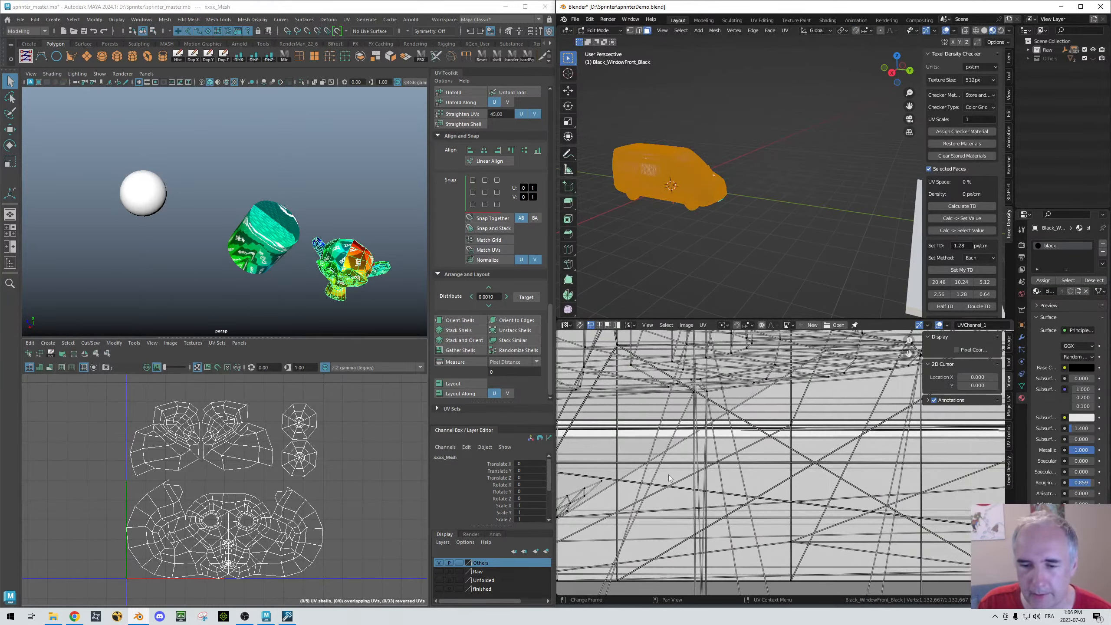
middle_drag(668, 489, 905, 381)
scroll(767, 441, up, 4)
scroll(766, 442, up, 8)
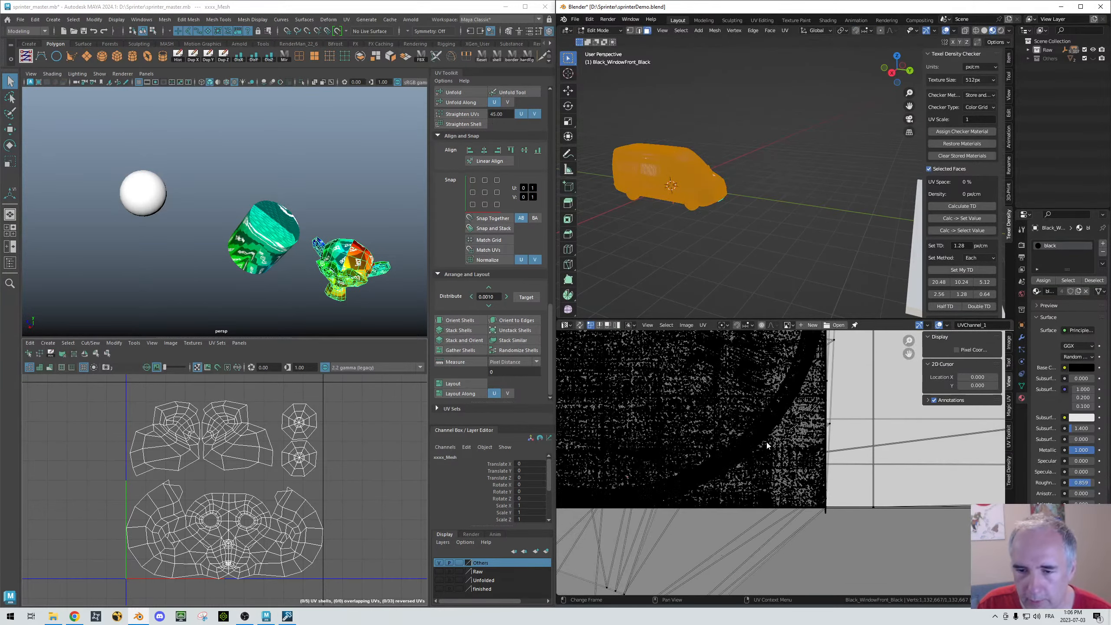
scroll(766, 442, up, 2)
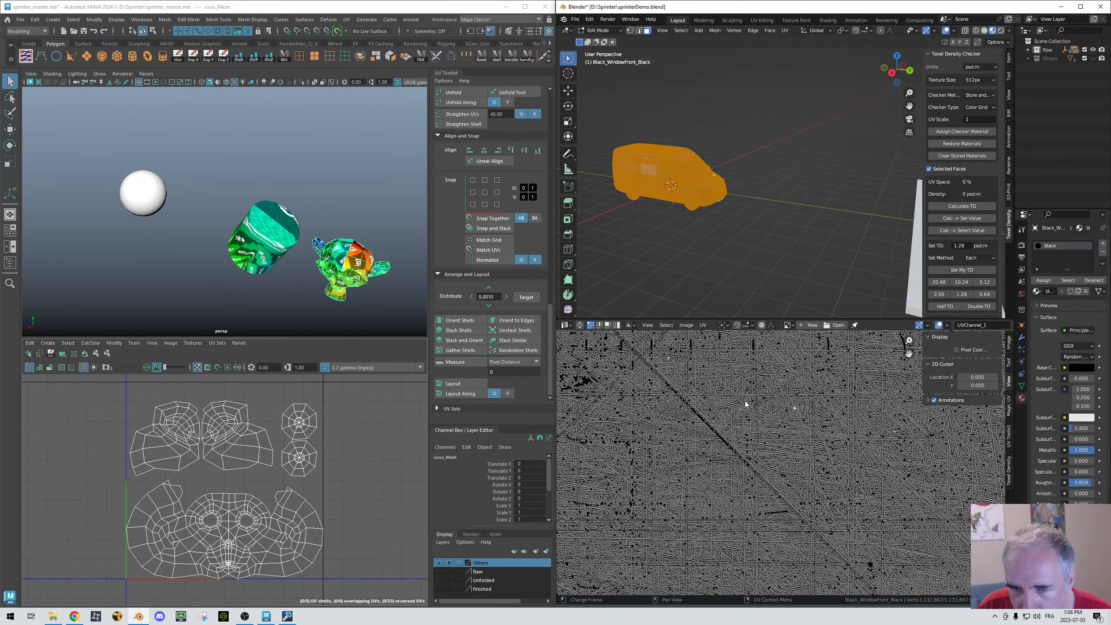
Step: Try the Dash, Black and White edge display styles for the van's UVs in Blender's UV editor
click(948, 325)
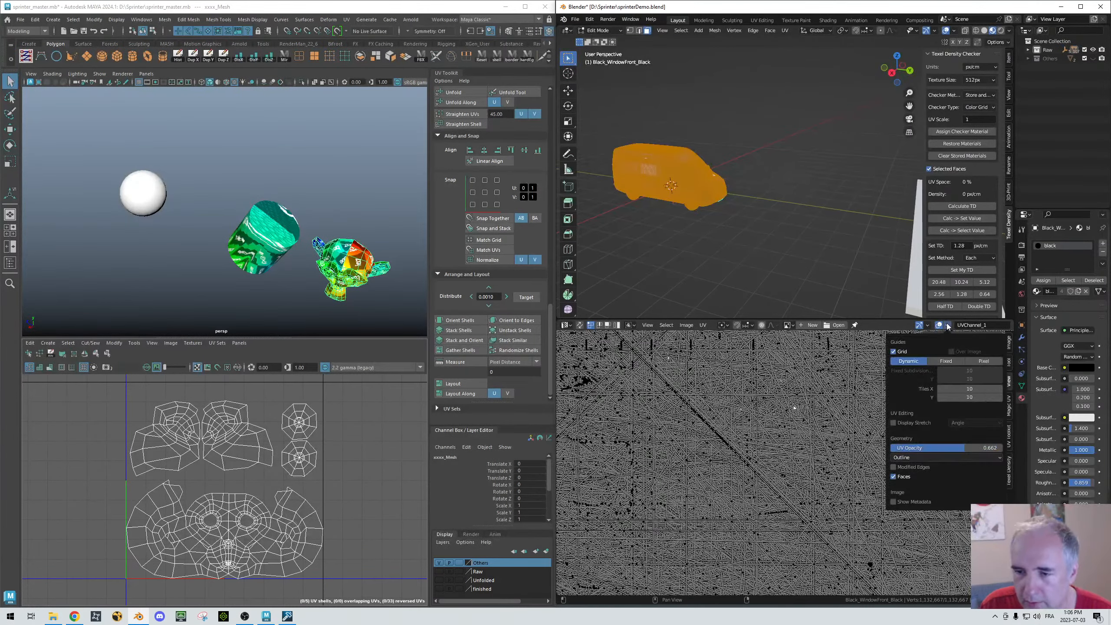
click(916, 458)
click(915, 476)
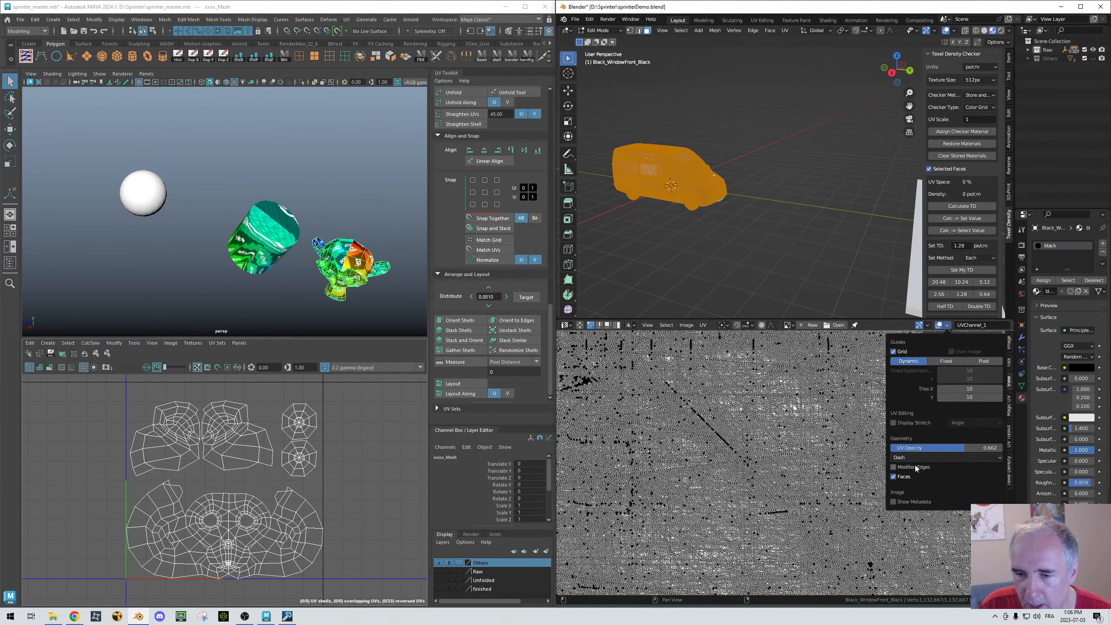
click(914, 457)
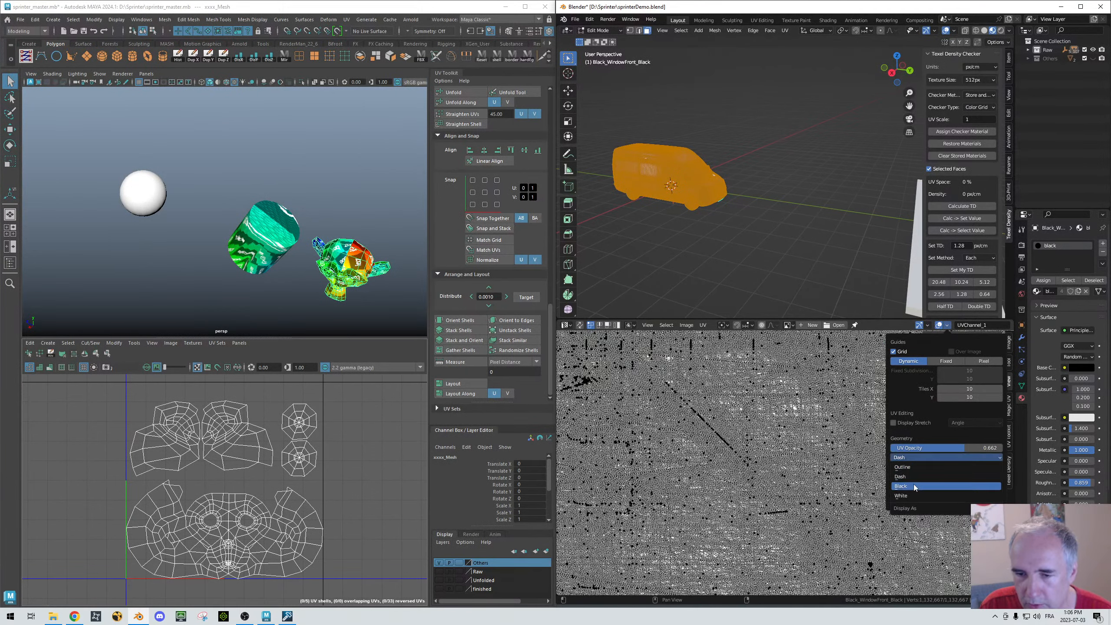
click(914, 485)
click(915, 458)
click(920, 495)
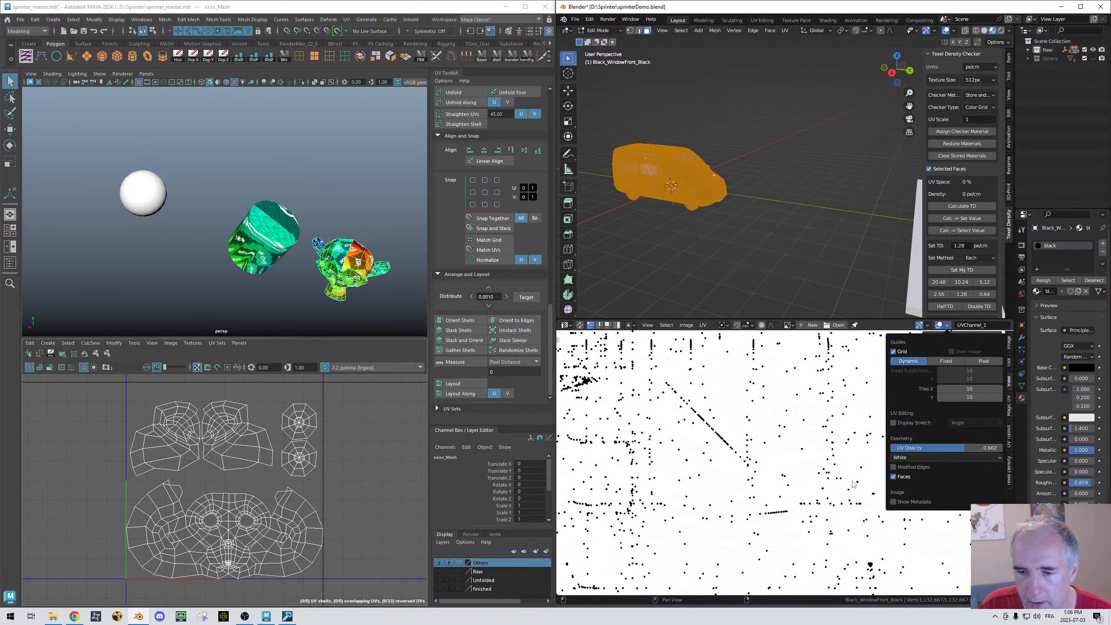
scroll(843, 457, up, 5)
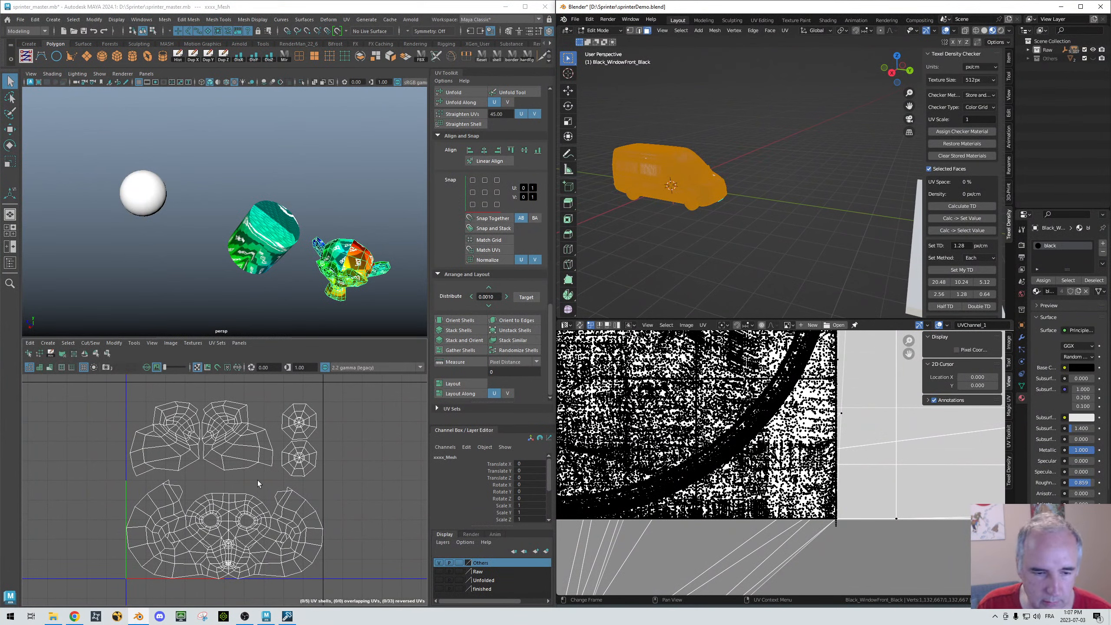
Step: Set the UV edge display style to Black in Blender's UV editor and return the van to object mode
click(947, 324)
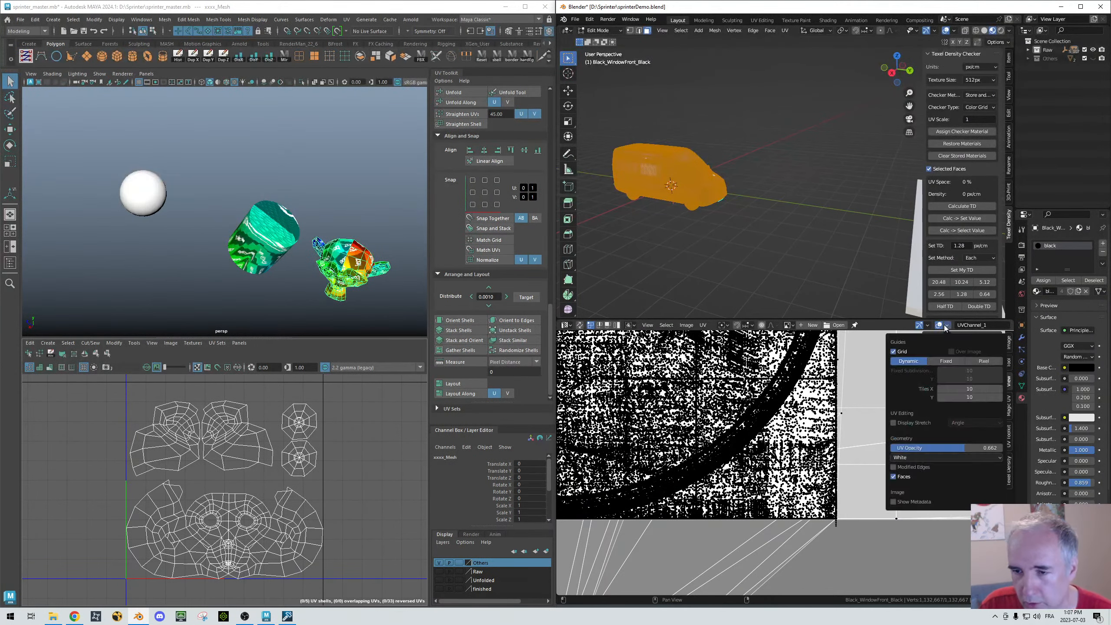
click(909, 457)
click(910, 486)
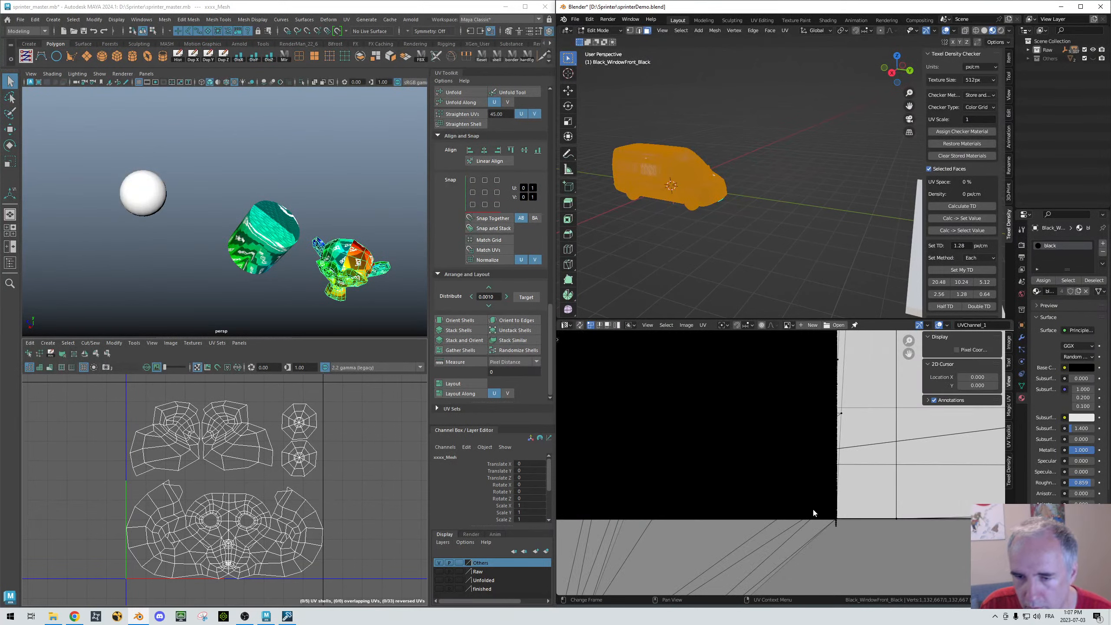
scroll(812, 509, down, 5)
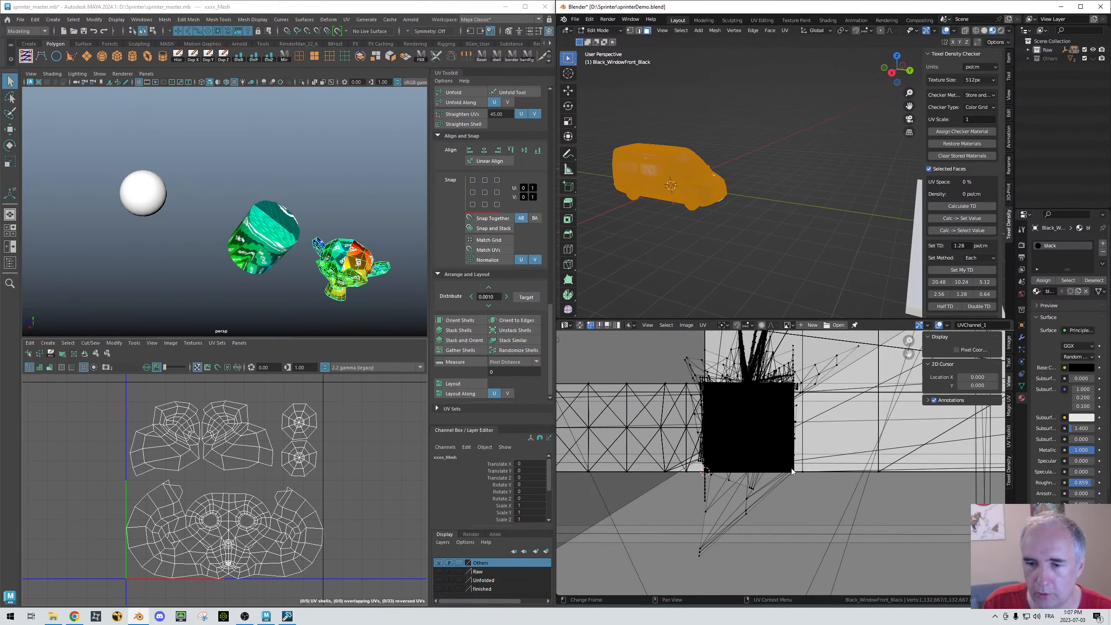
right_click(756, 201)
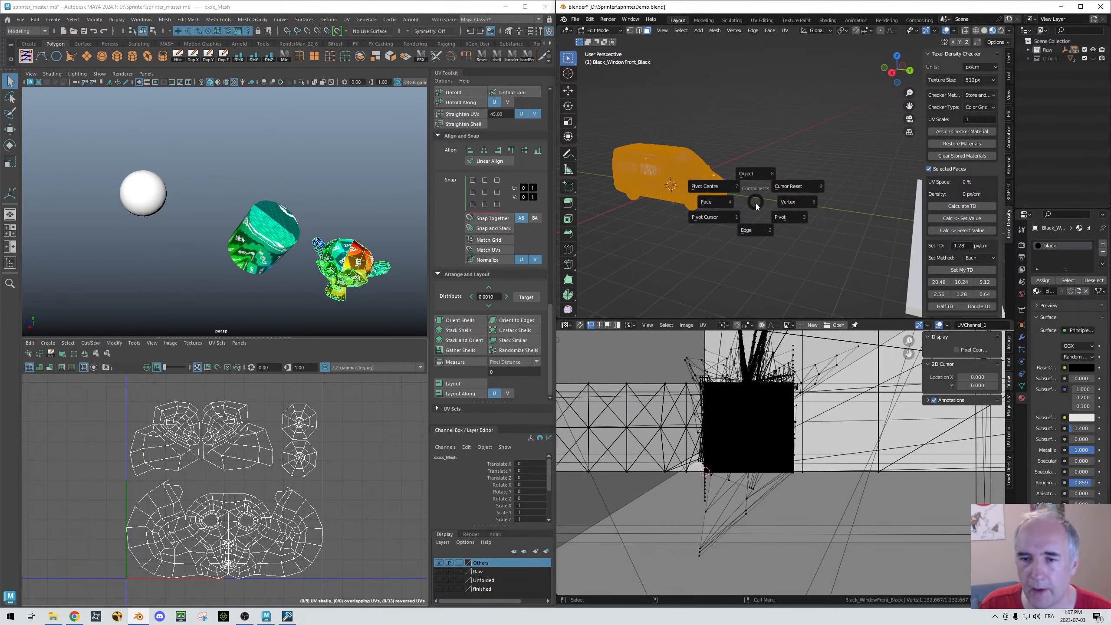
click(758, 122)
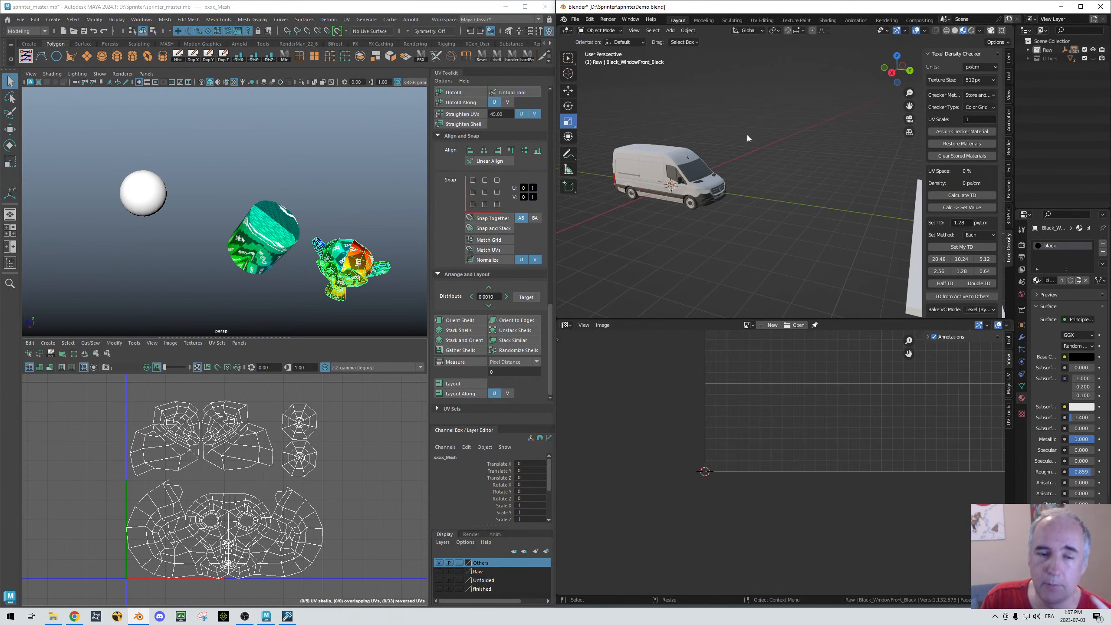
Step: Switch to Maya and select the cylinder, monkey head and sphere individually to view each one's UVs
click(268, 217)
click(367, 264)
click(268, 244)
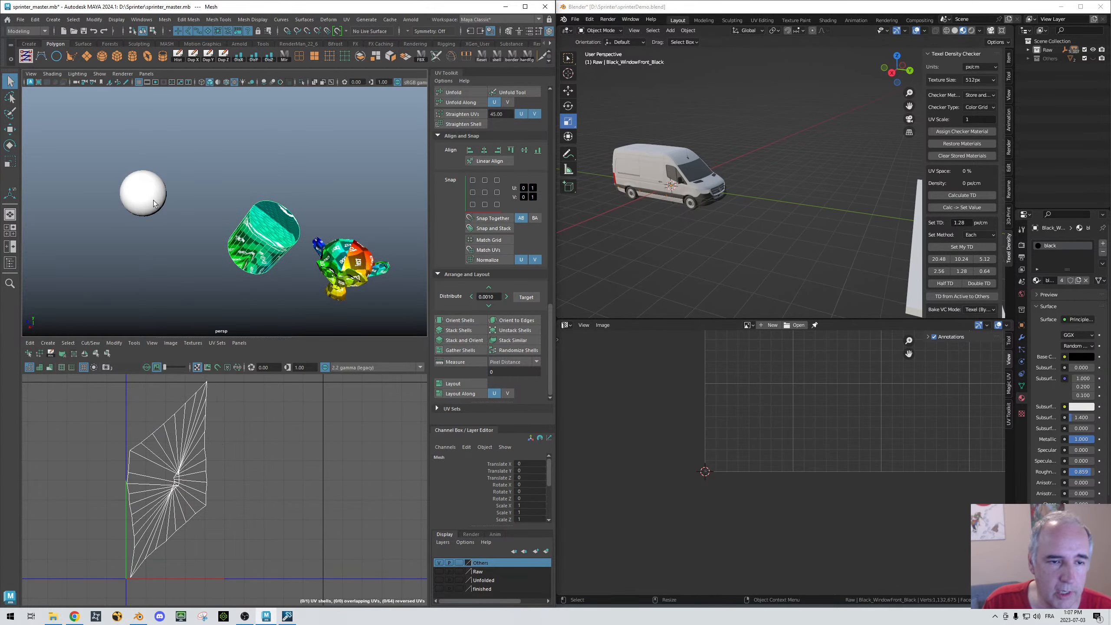
click(138, 196)
click(308, 251)
click(354, 262)
click(74, 151)
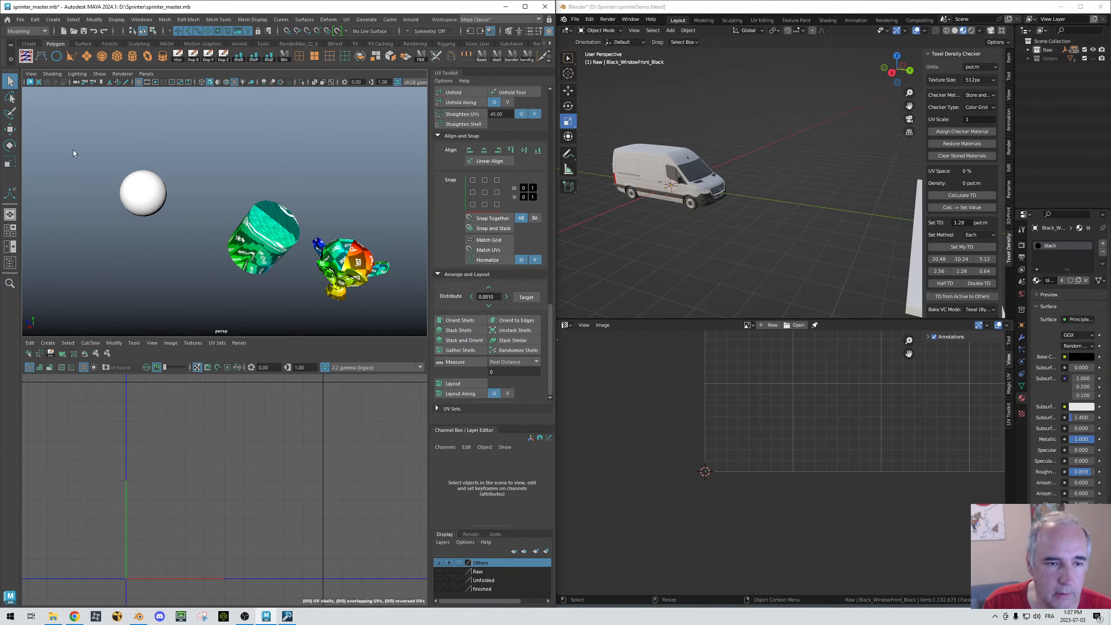
Step: Select the sphere, cylinder and monkey head together to show their combined UVs in Maya's UV editor
drag(73, 149, 367, 316)
scroll(179, 466, down, 3)
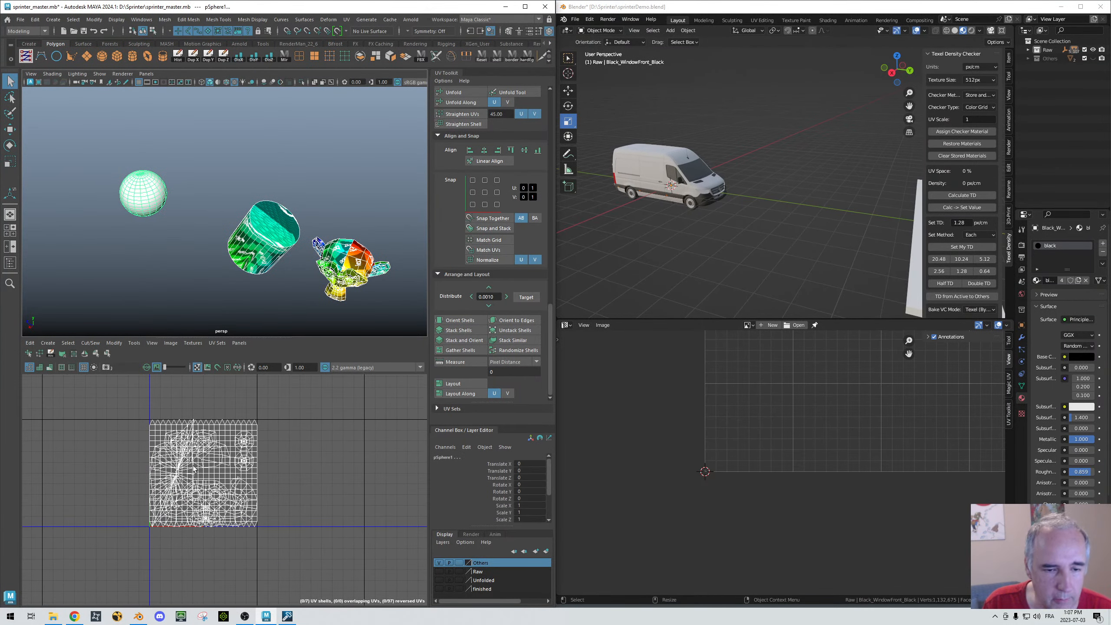
scroll(194, 468, up, 1)
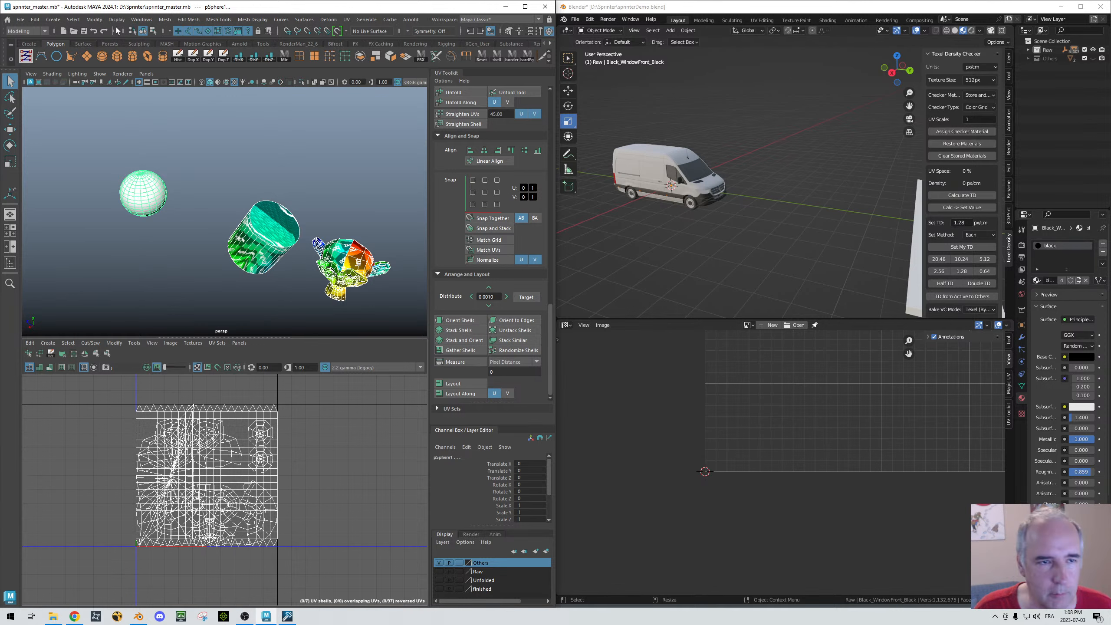
Step: Try to open Maya's Hotkey Editor
click(137, 21)
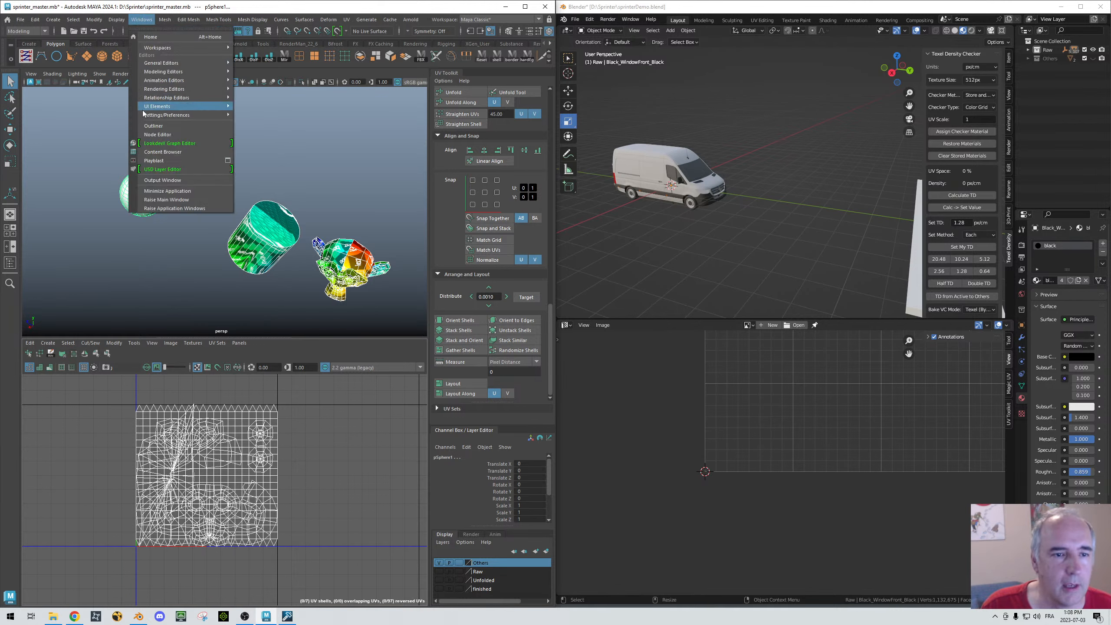
mouse_move(188, 115)
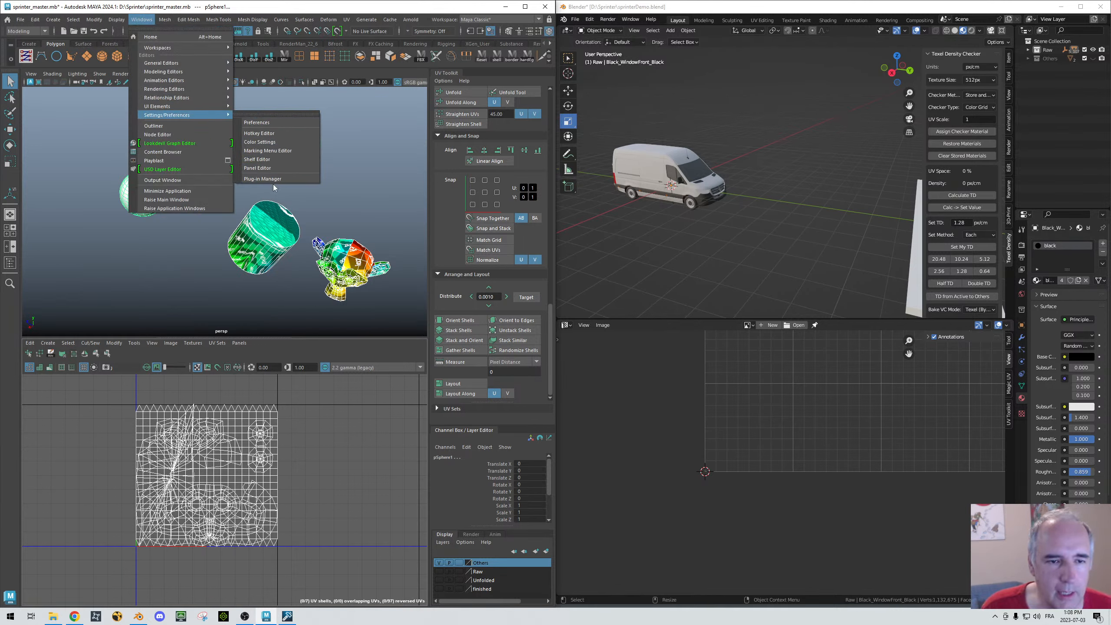
click(270, 135)
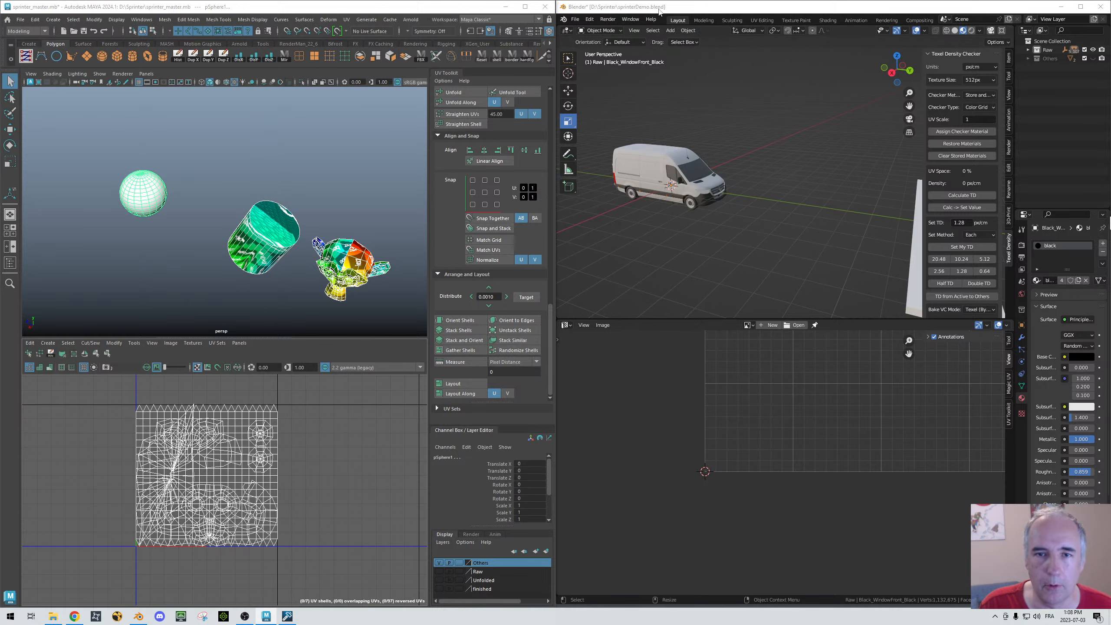
Step: Move the Blender and Maya windows aside and minimize the Deadline Worker window behind them
drag(685, 6, 854, 318)
drag(210, 9, 256, 264)
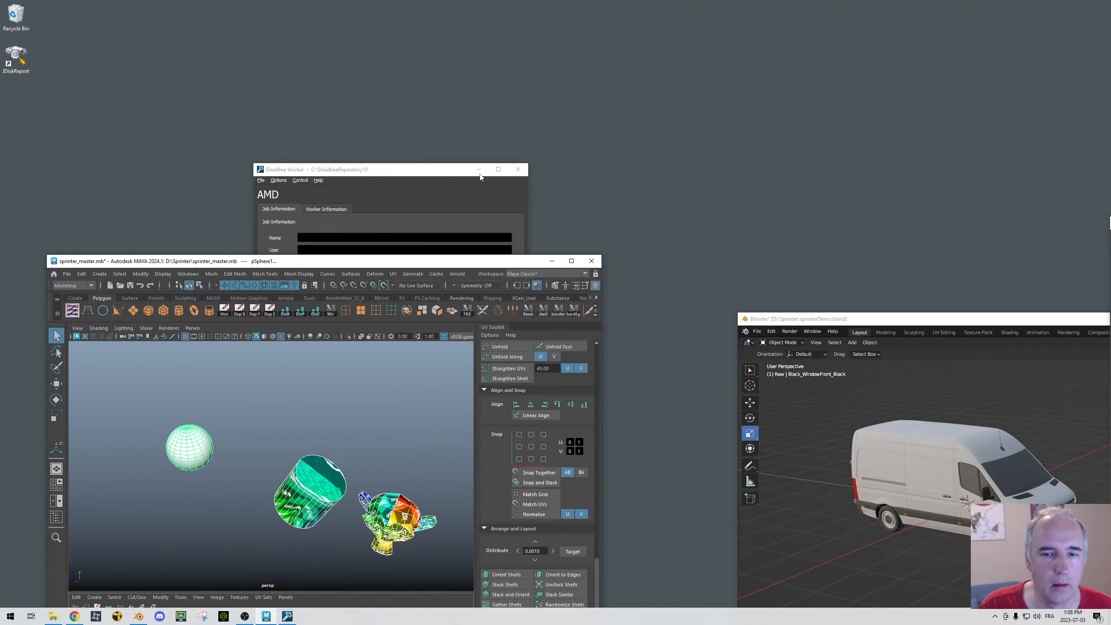
click(479, 169)
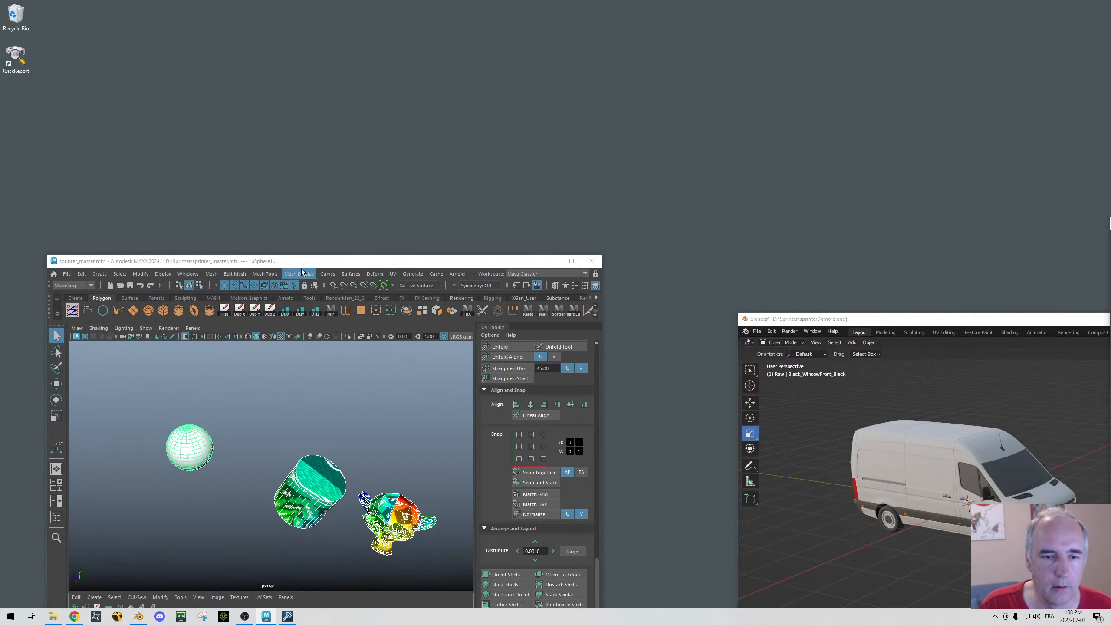
drag(313, 264, 299, 14)
Step: Open Maya's Hotkey Editor and move its window from the screen edge over the Maya window
click(174, 24)
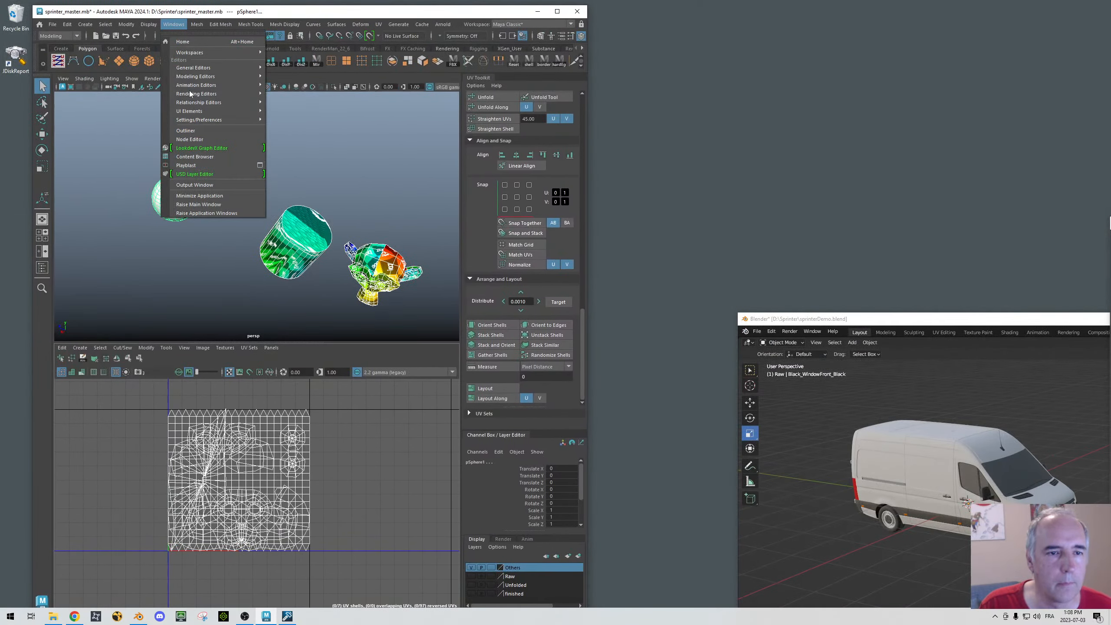
mouse_move(210, 120)
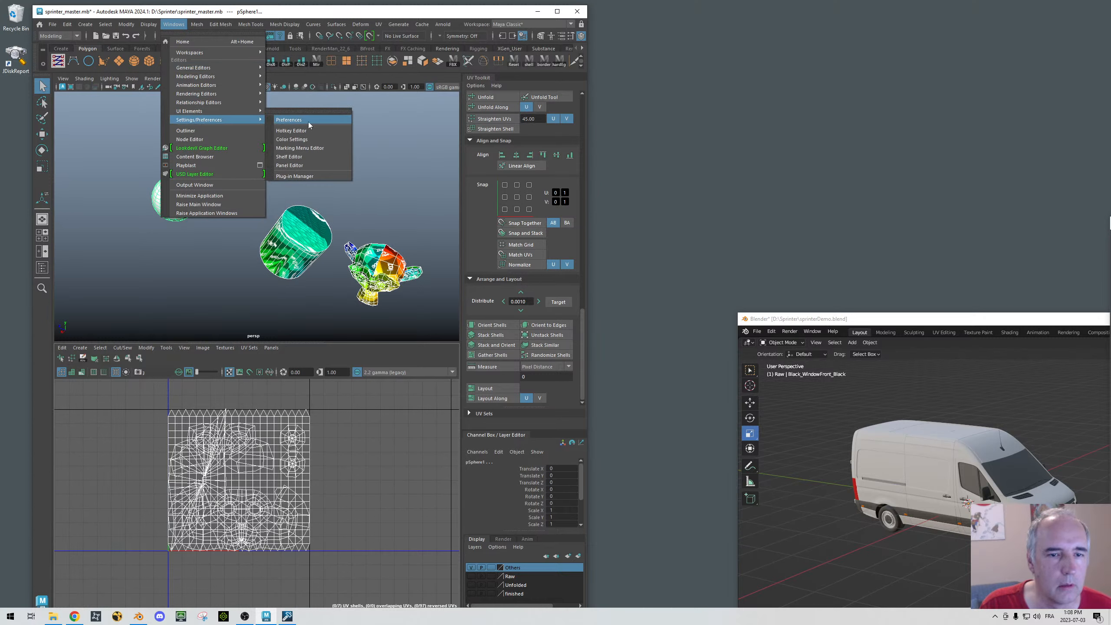
click(298, 138)
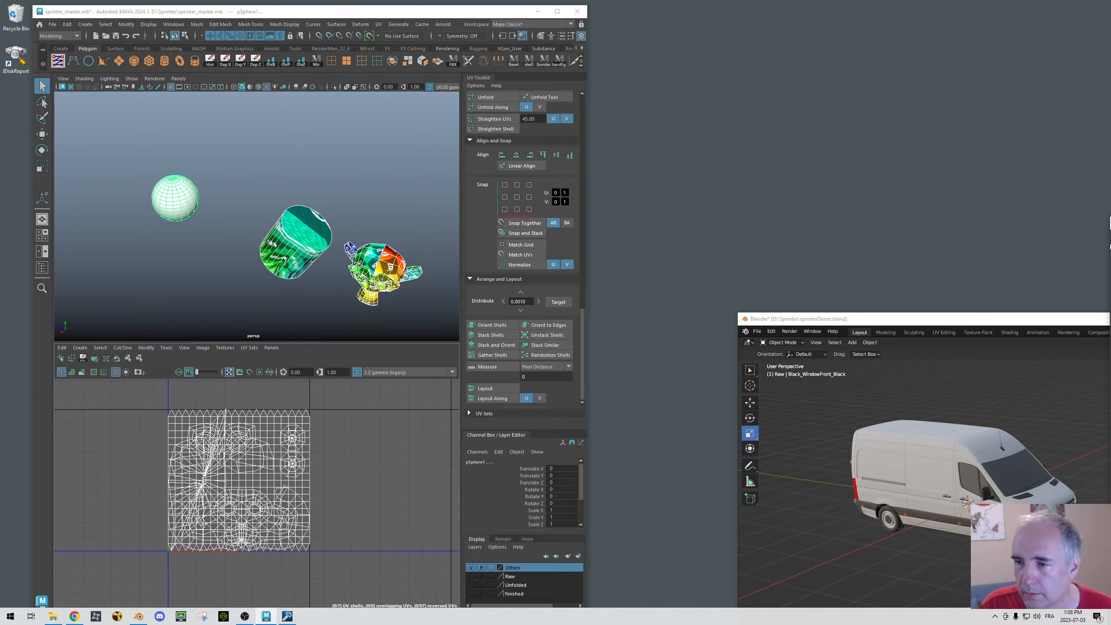
drag(1109, 244, 1033, 243)
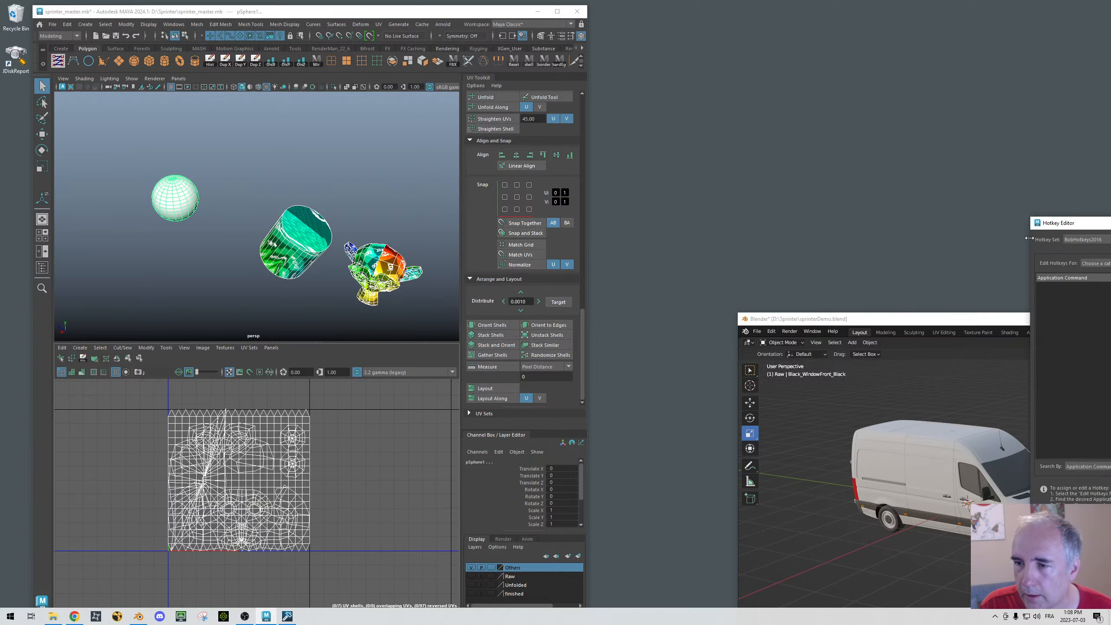
drag(1092, 222, 160, 100)
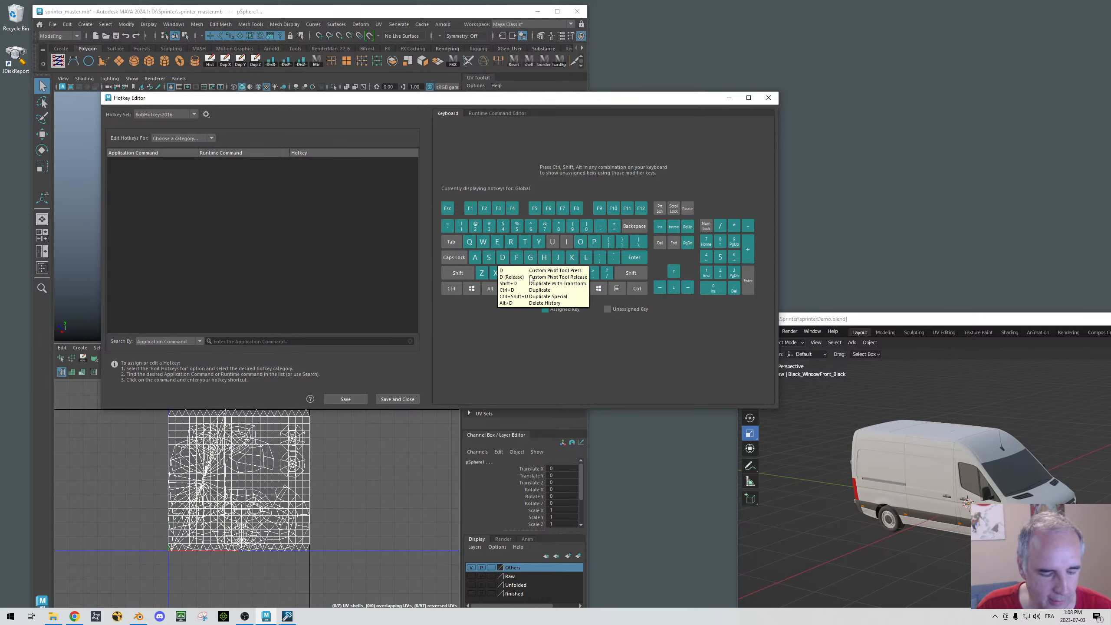
Step: Examine which keys are assigned with Shift, Ctrl, Alt and their combinations on the Hotkey Editor's keyboard map
key(shift)
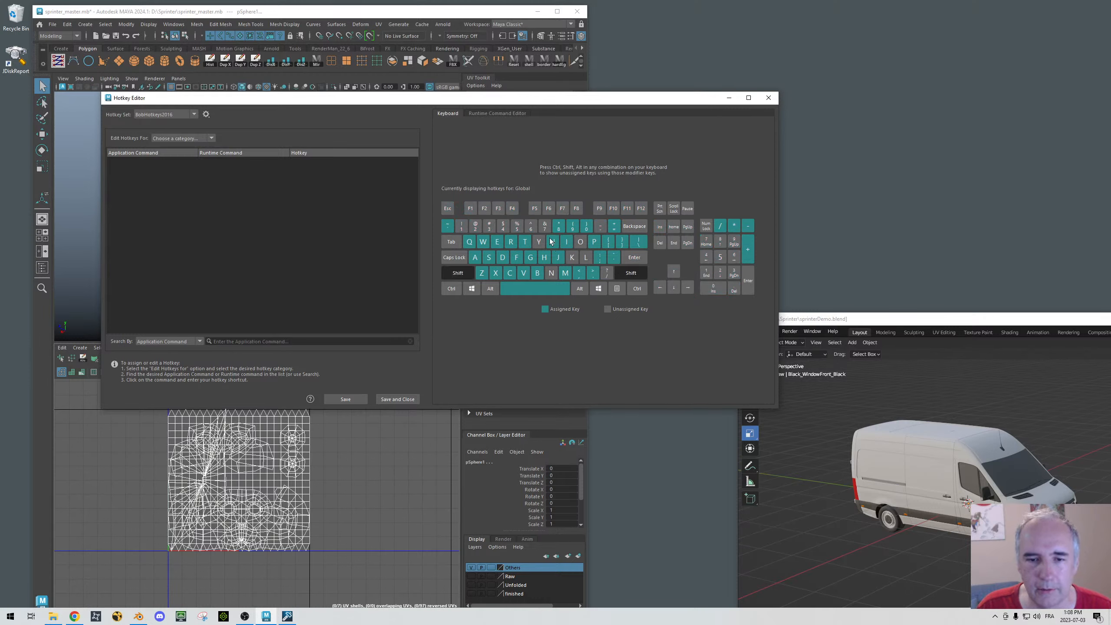
key(ctrl)
key(ctrl+shift)
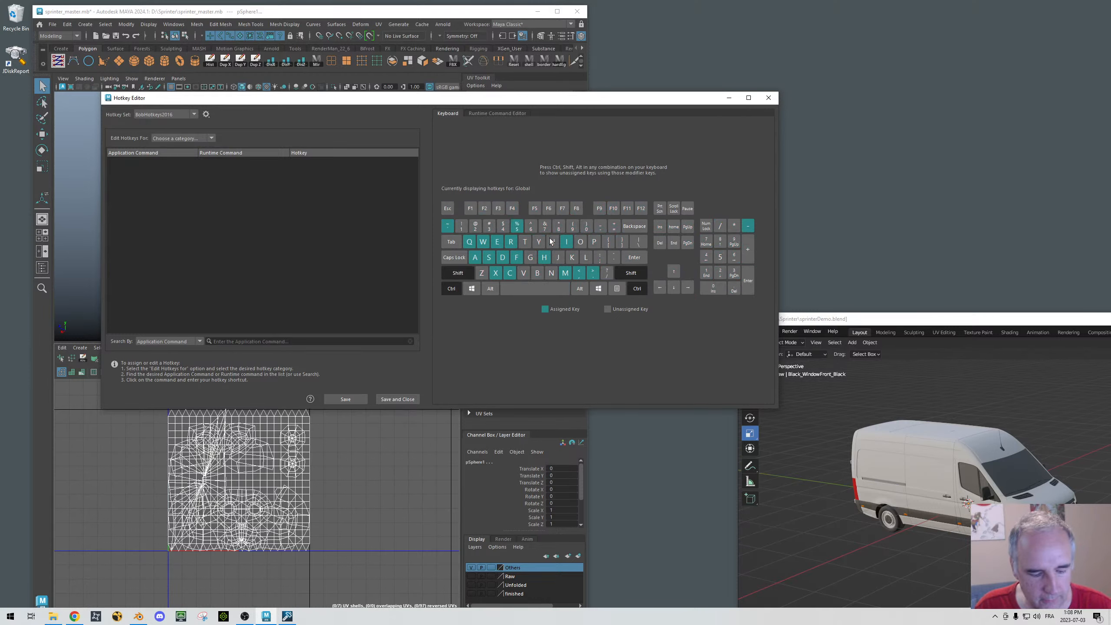
key(alt)
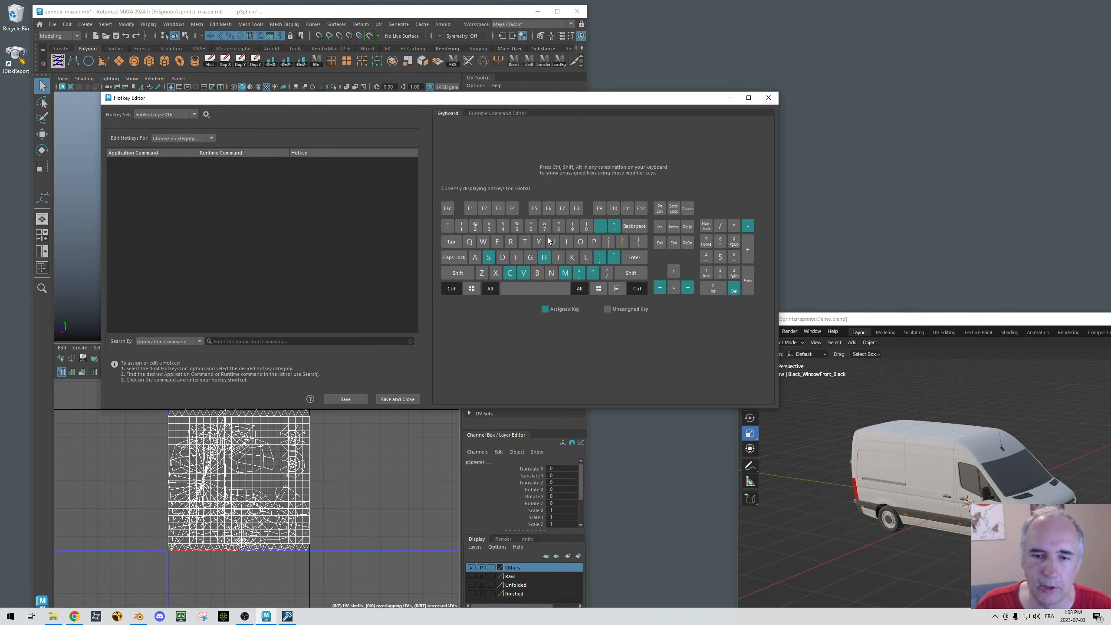
key(shift)
key(shift)
key(ctrl+shift)
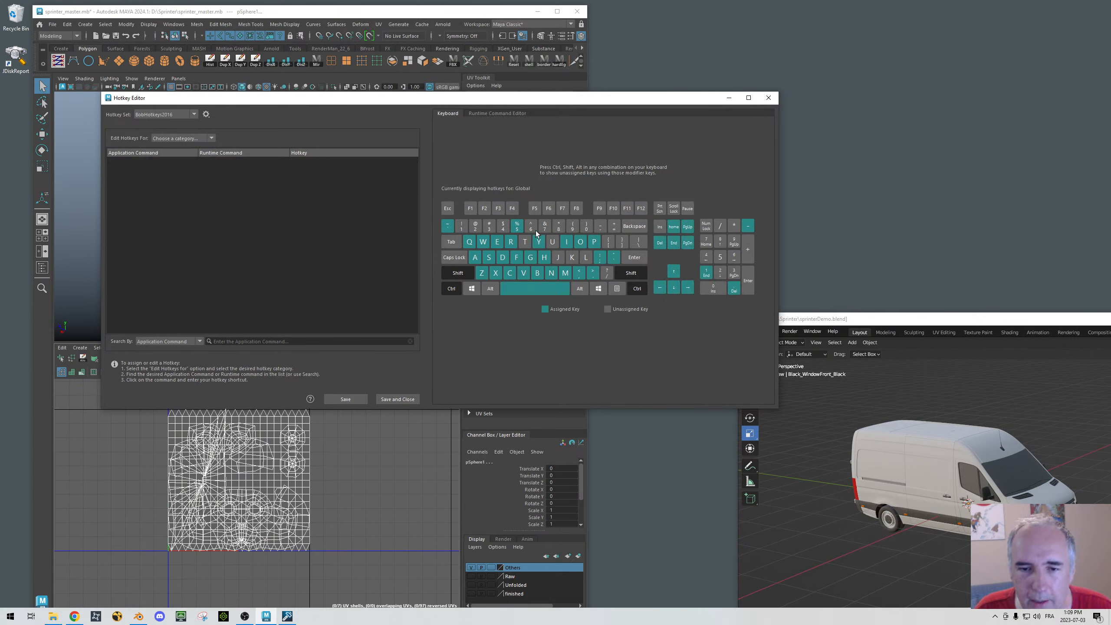
key(ctrl+alt)
key(ctrl+alt+shift)
key(ctrl+alt+shift)
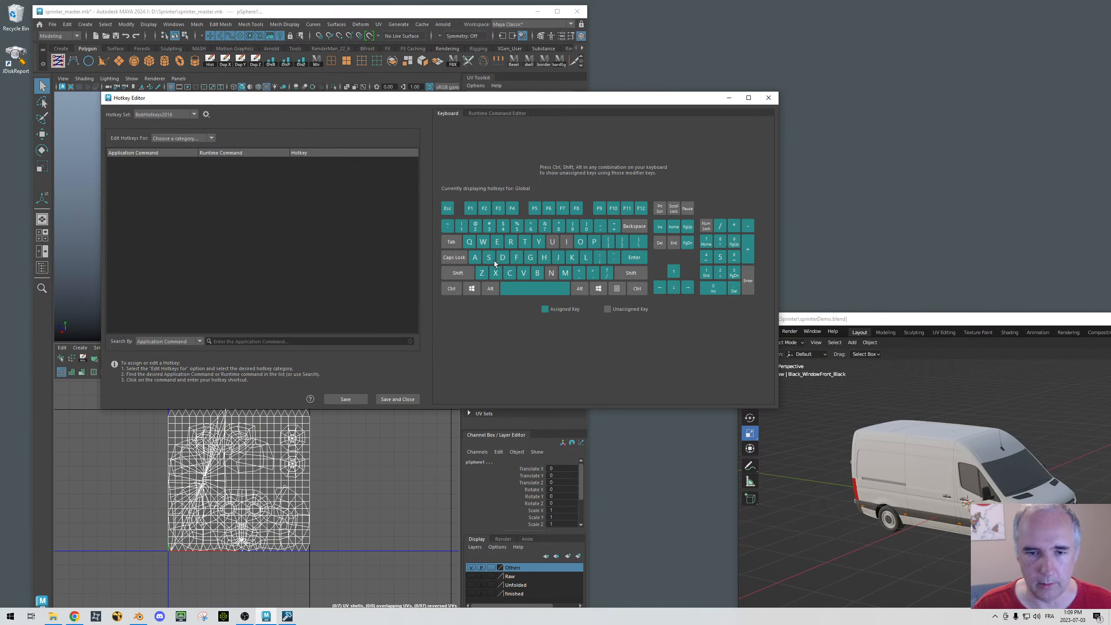
key(ctrl)
key(shift)
key(alt)
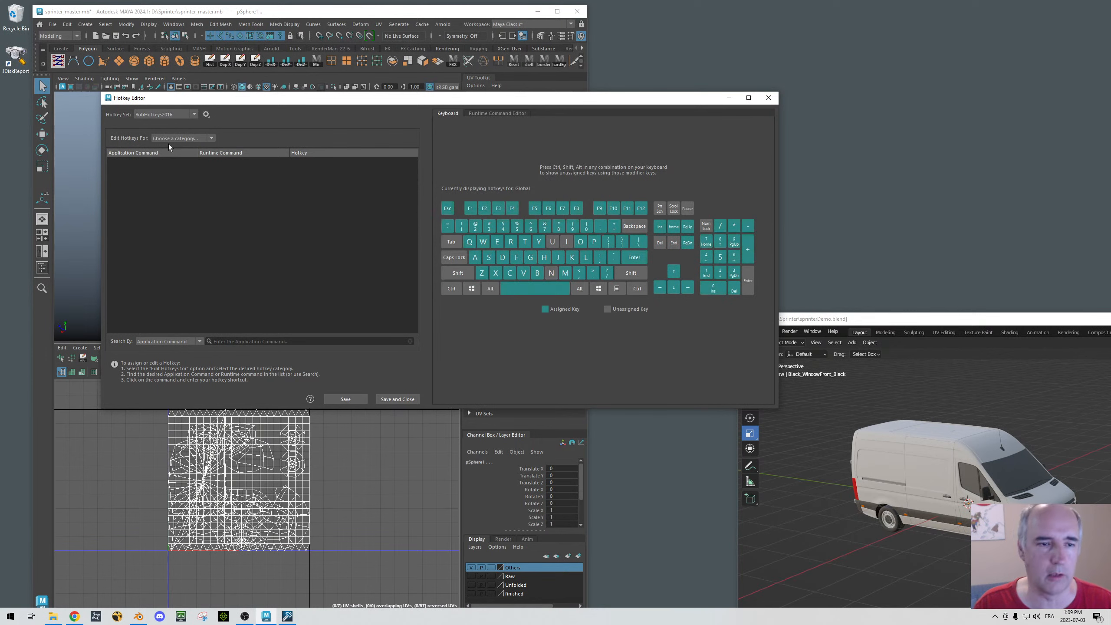
Step: List the Custom Scripts hotkeys and display the New Persp command's script in the Runtime Command Editor
click(187, 137)
click(175, 176)
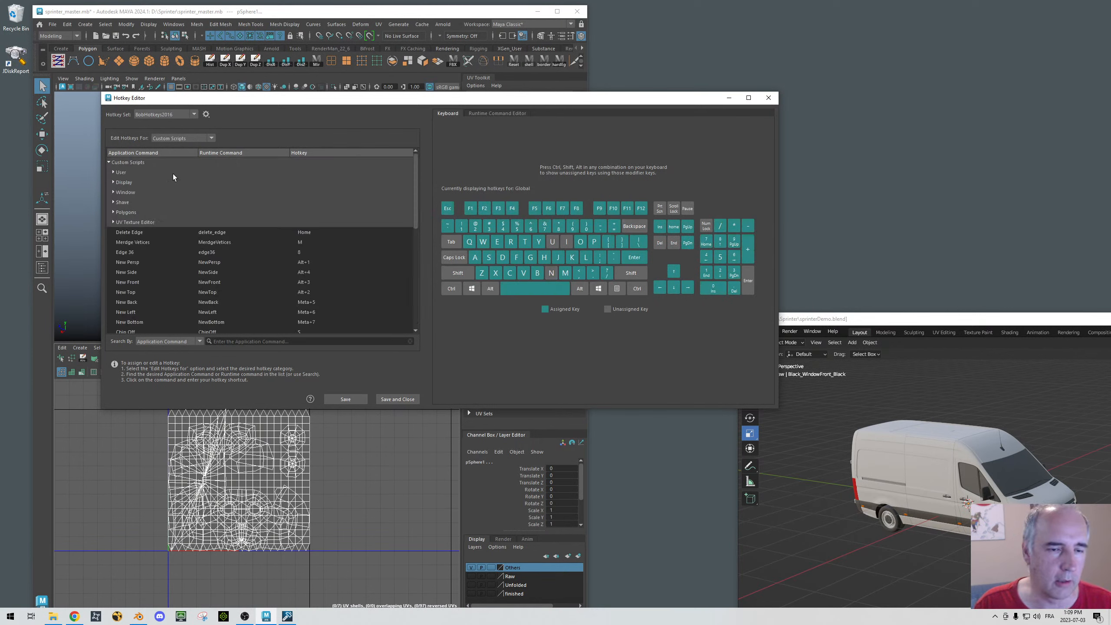
click(129, 264)
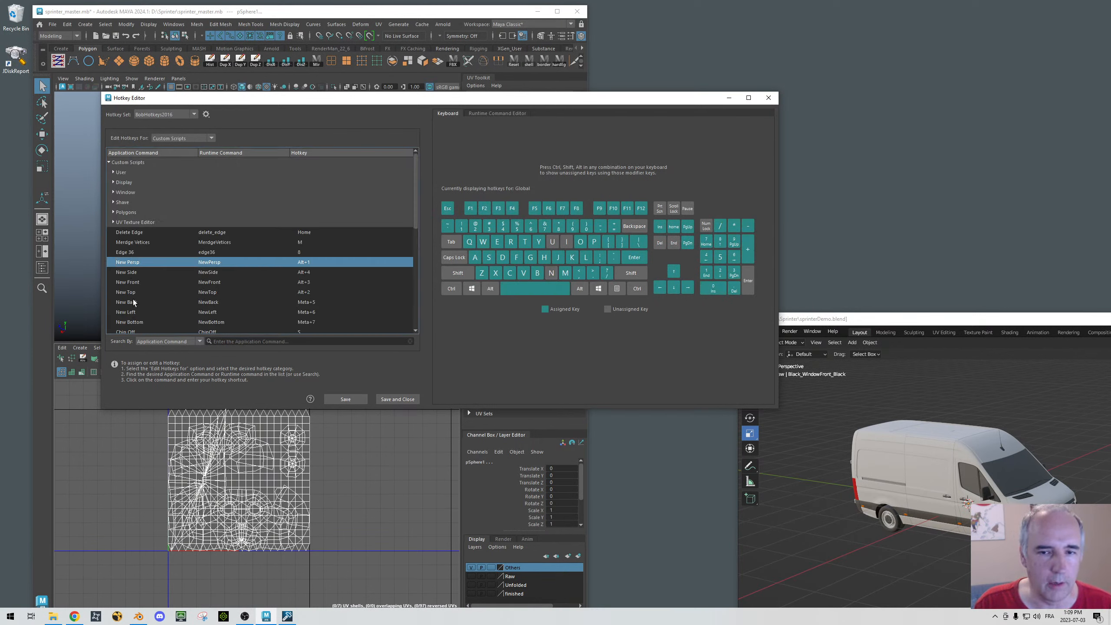
click(509, 114)
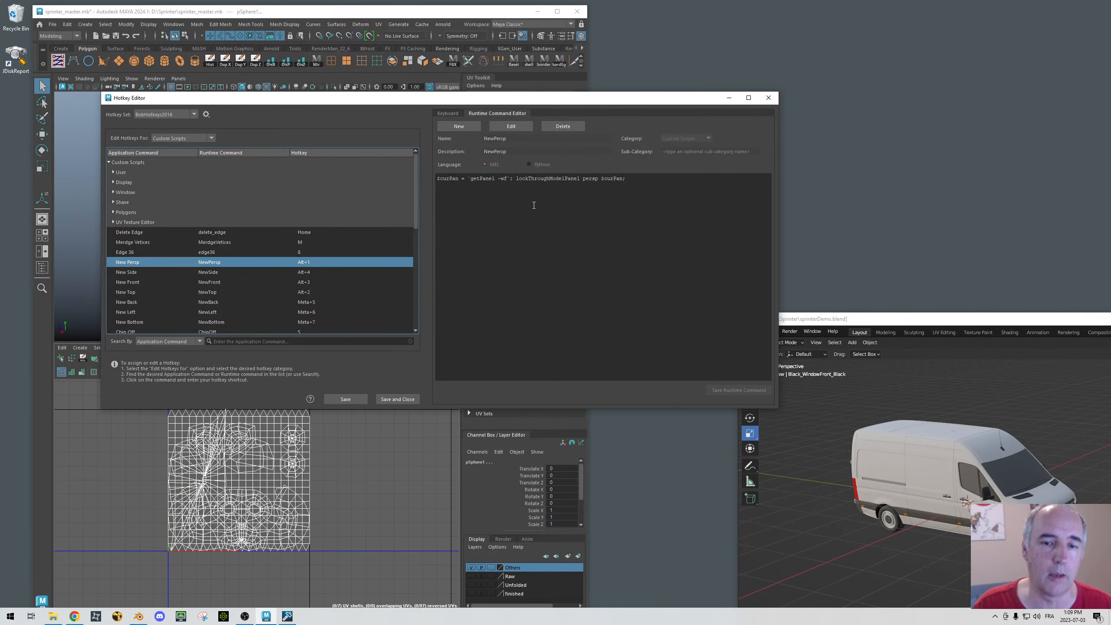
Step: Review the scripts of the custom hotkey commands from Merdge Vertices through New Top
click(142, 243)
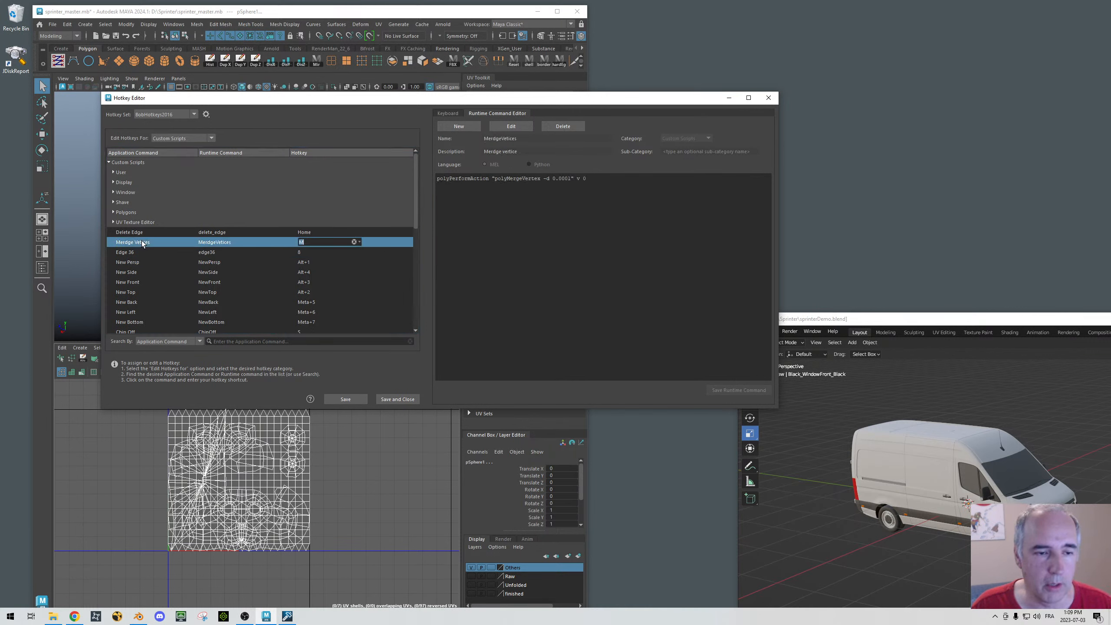
key(Down)
key(Down)
key(Down)
key(Down)
key(Down)
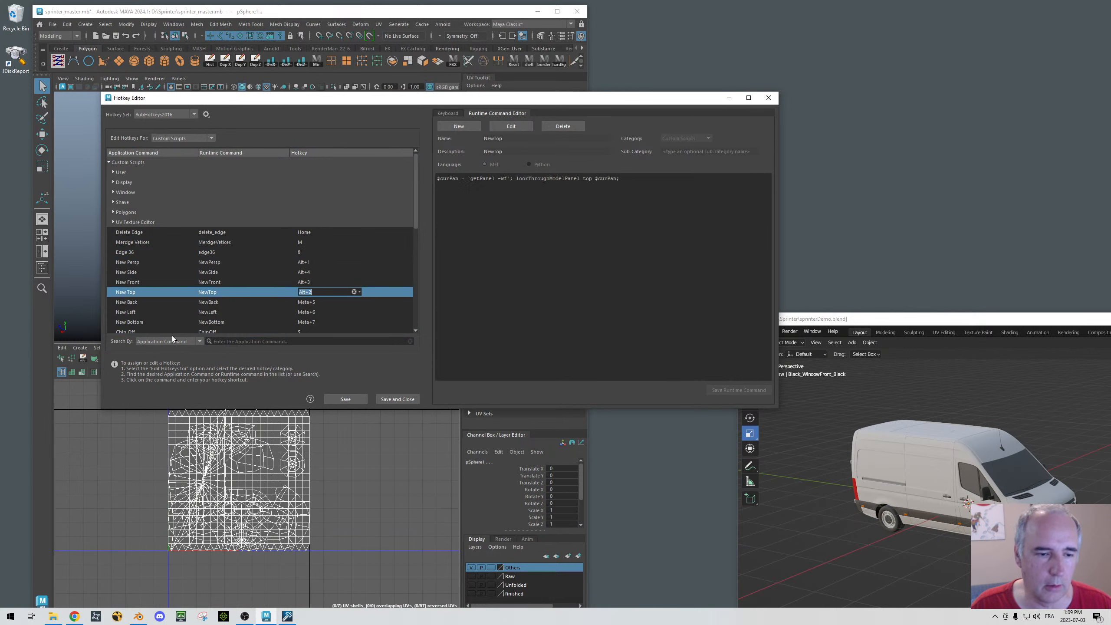
Step: Look over the Search By options and the Editors category in the Hotkey Editor and close the editor
click(166, 341)
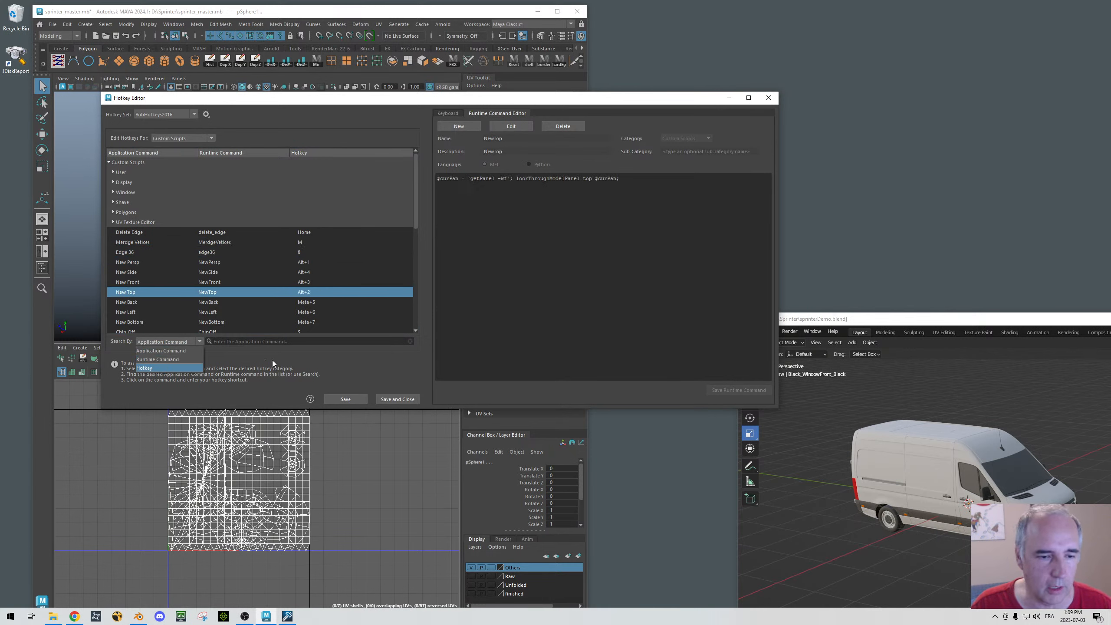
click(293, 362)
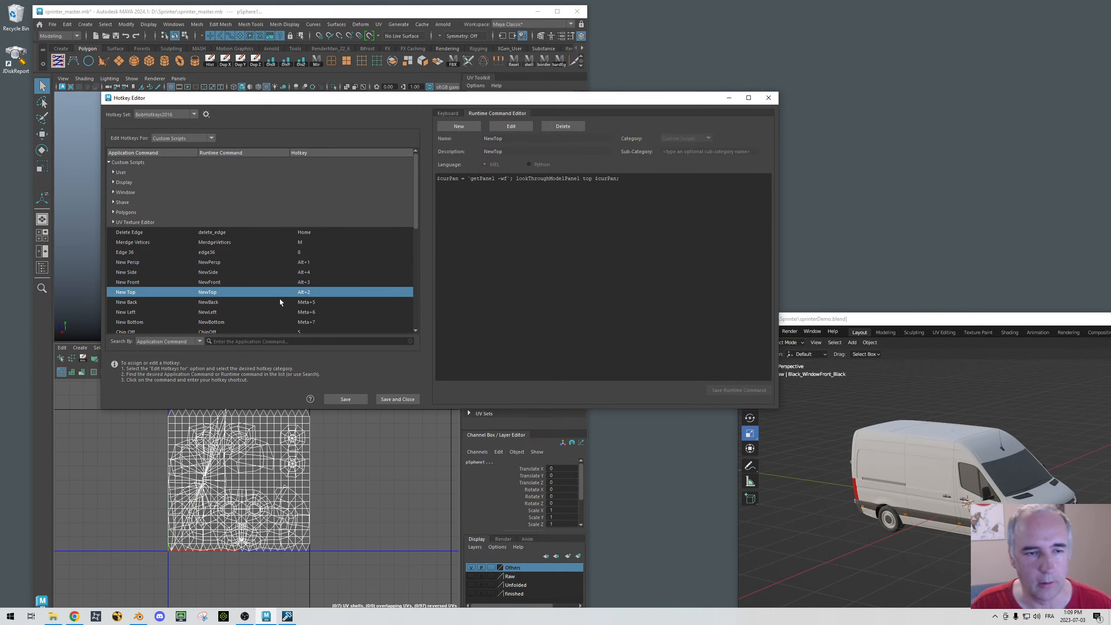
click(189, 139)
click(180, 151)
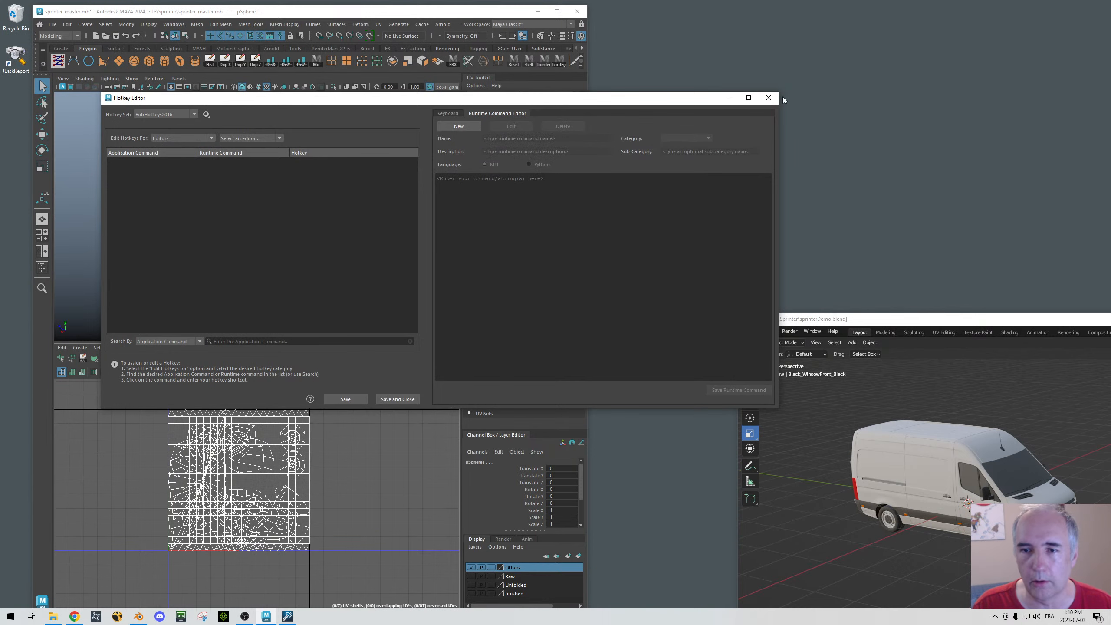
click(768, 97)
Step: Snap the Maya and Blender windows side by side, each filling half of the screen
drag(439, 16, 1, 122)
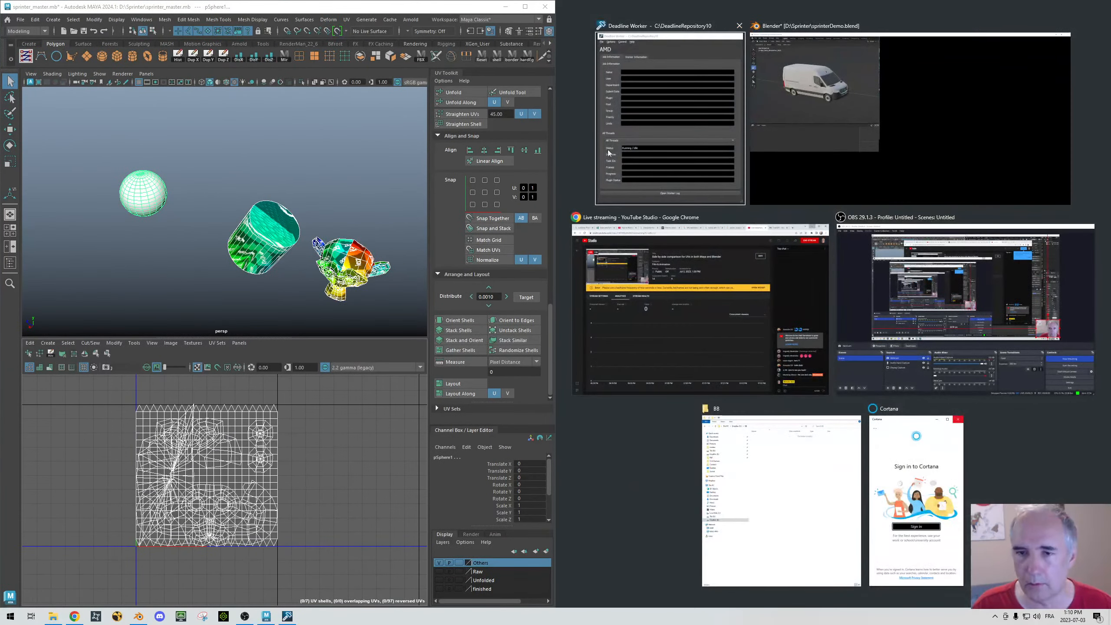
click(854, 129)
click(129, 374)
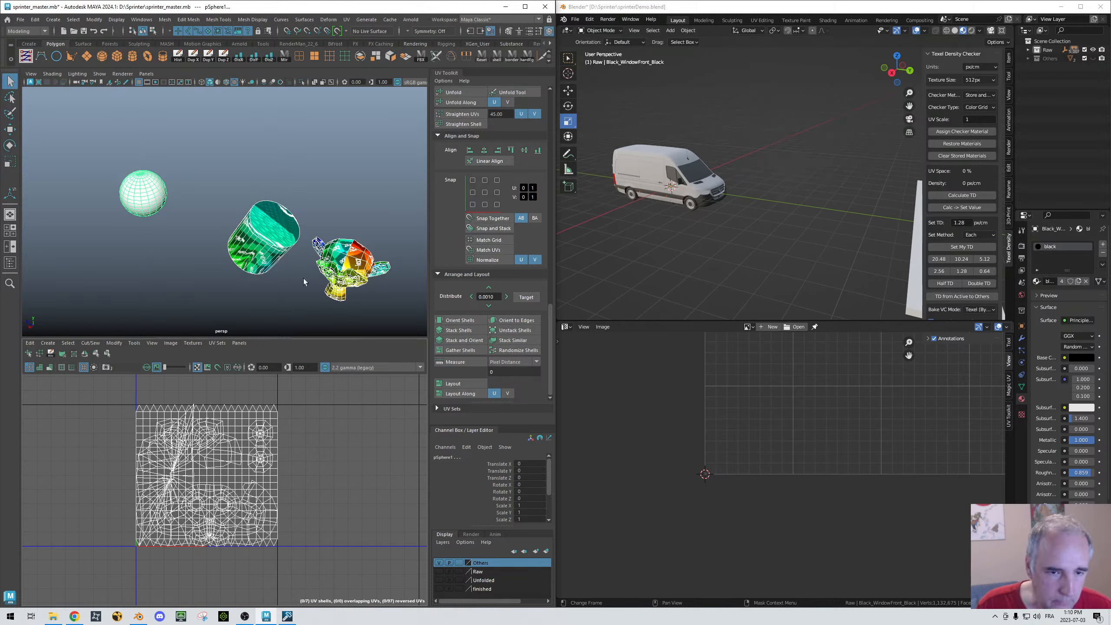
Step: Select the monkey head in Maya and display its UV shells shaded by orientation in the UV Editor
click(342, 263)
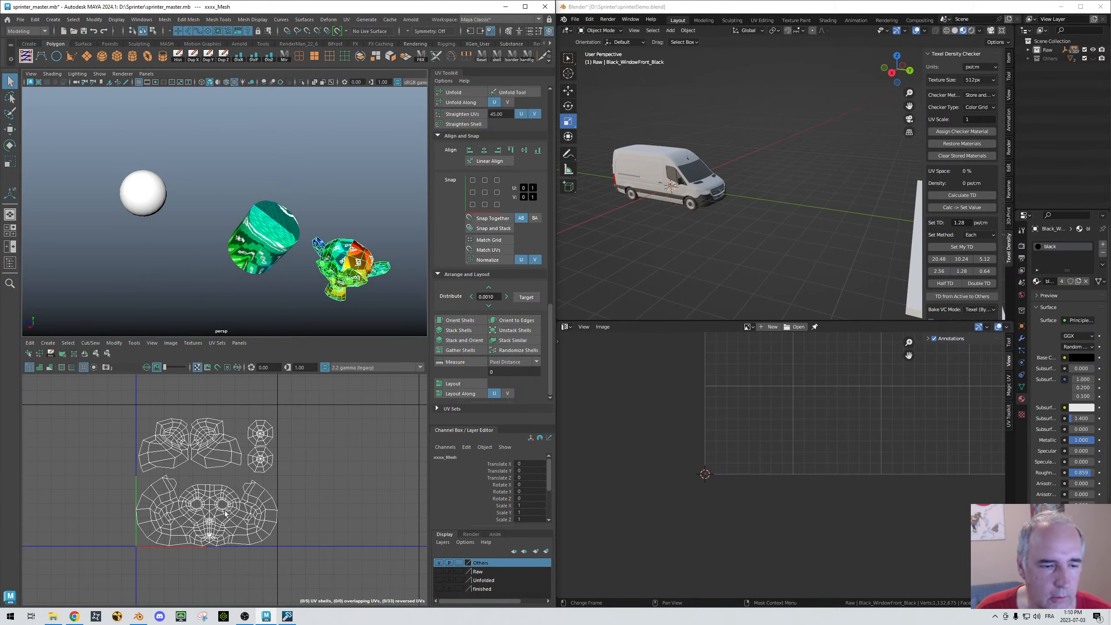
click(31, 367)
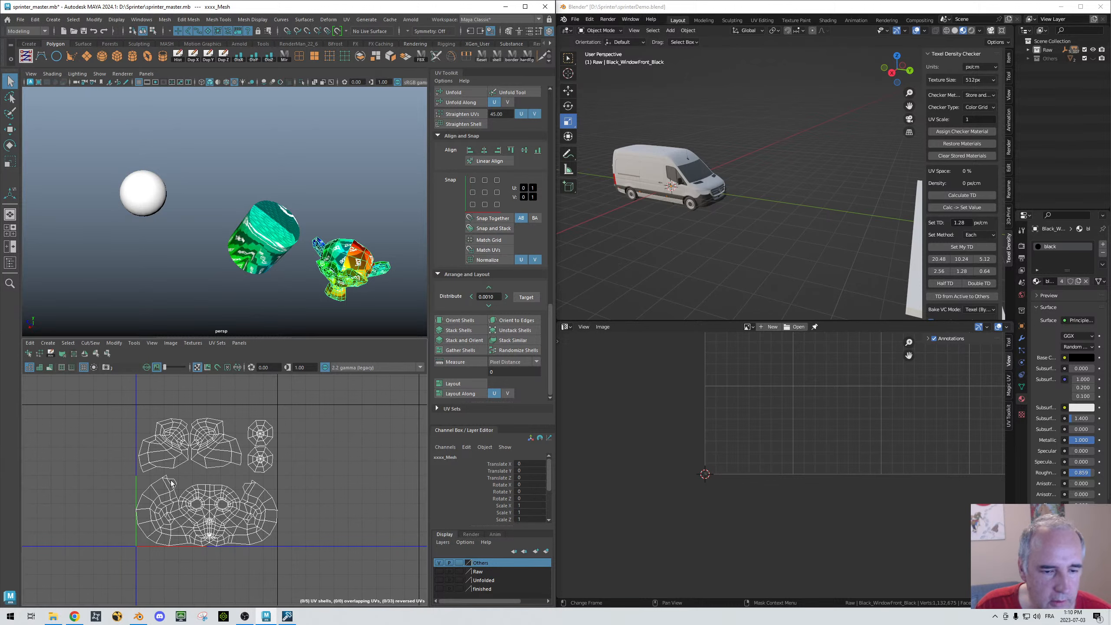
click(40, 367)
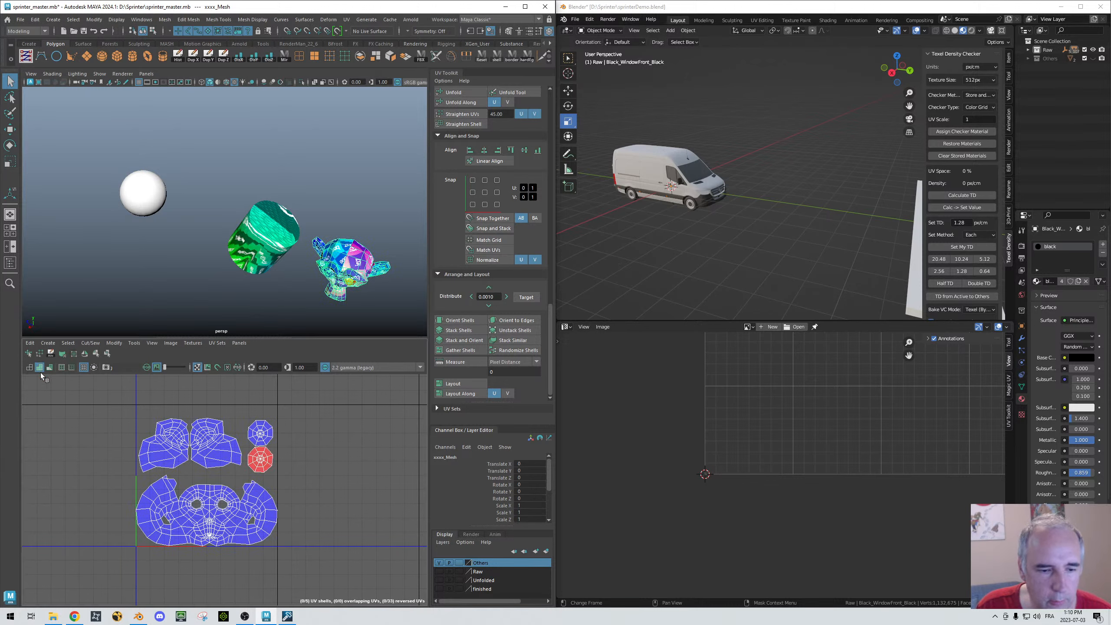
scroll(270, 503, up, 3)
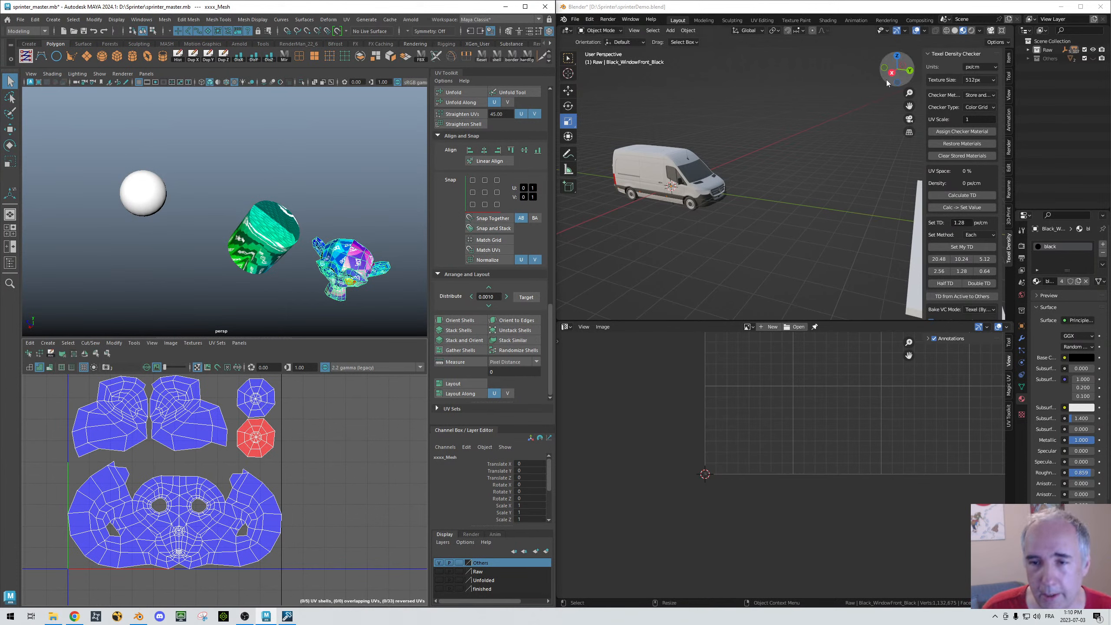
Step: Switch to Blender and unhide the Others collection
shift+middle_drag(835, 177, 758, 244)
scroll(740, 198, down, 6)
scroll(759, 244, up, 3)
click(1093, 59)
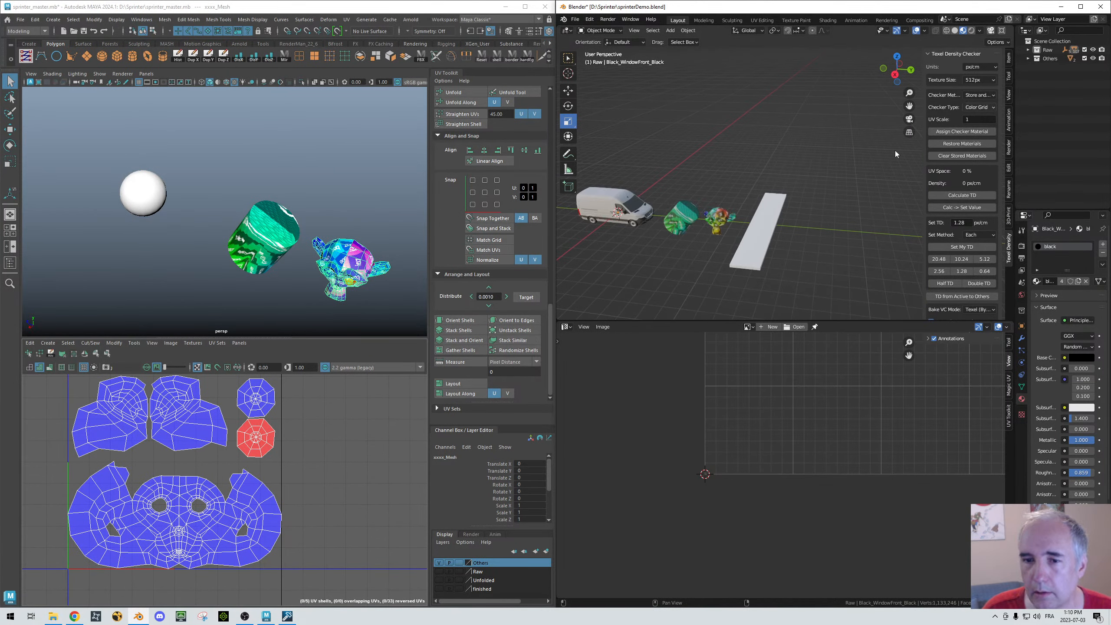
Step: Select the monkey head Suzanne and change the viewport display to solid shading
scroll(797, 210, up, 6)
shift+middle_drag(797, 125, 823, 96)
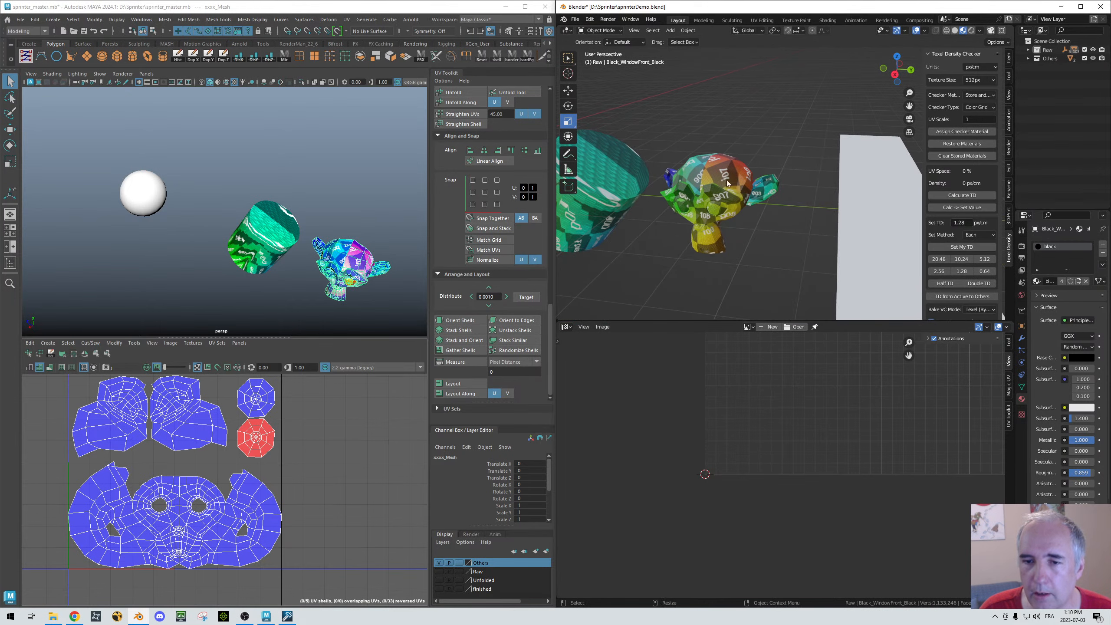
click(722, 189)
key(shift+z)
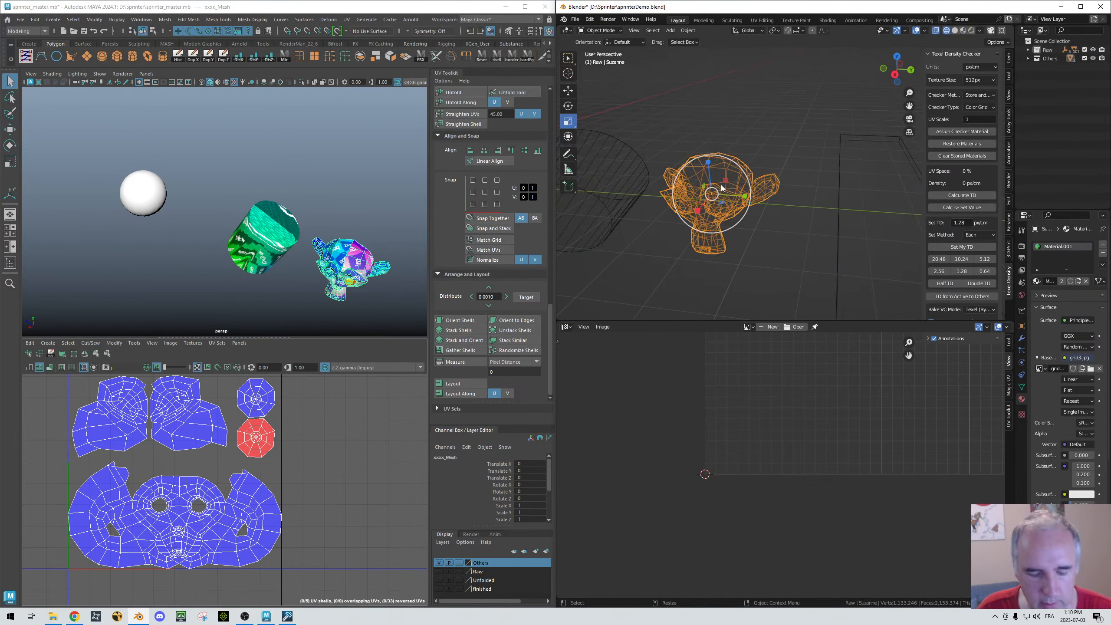
key(shift+z)
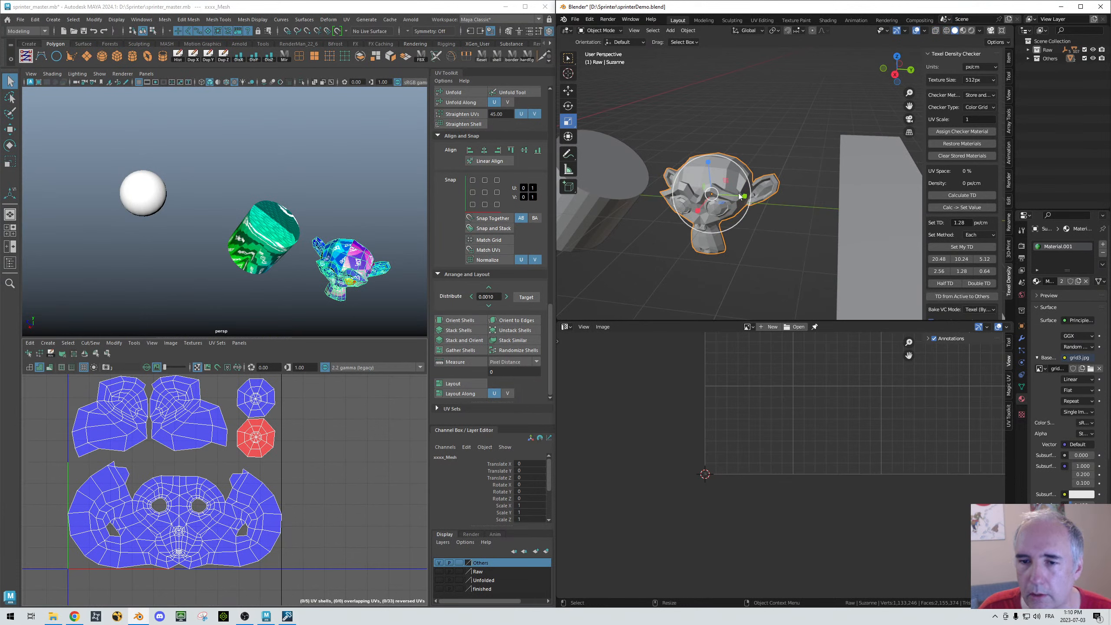
Step: Enter Edit Mode on the monkey head and select the linked faces of one eye
key(ctrl+Tab)
click(718, 203)
click(718, 208)
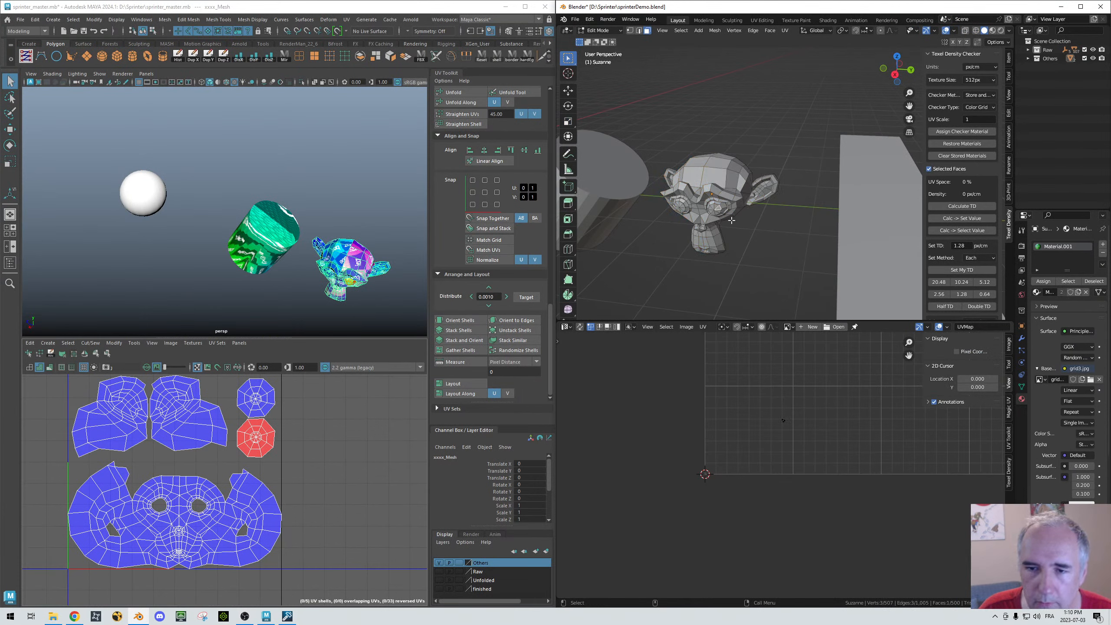
key(ctrl+l)
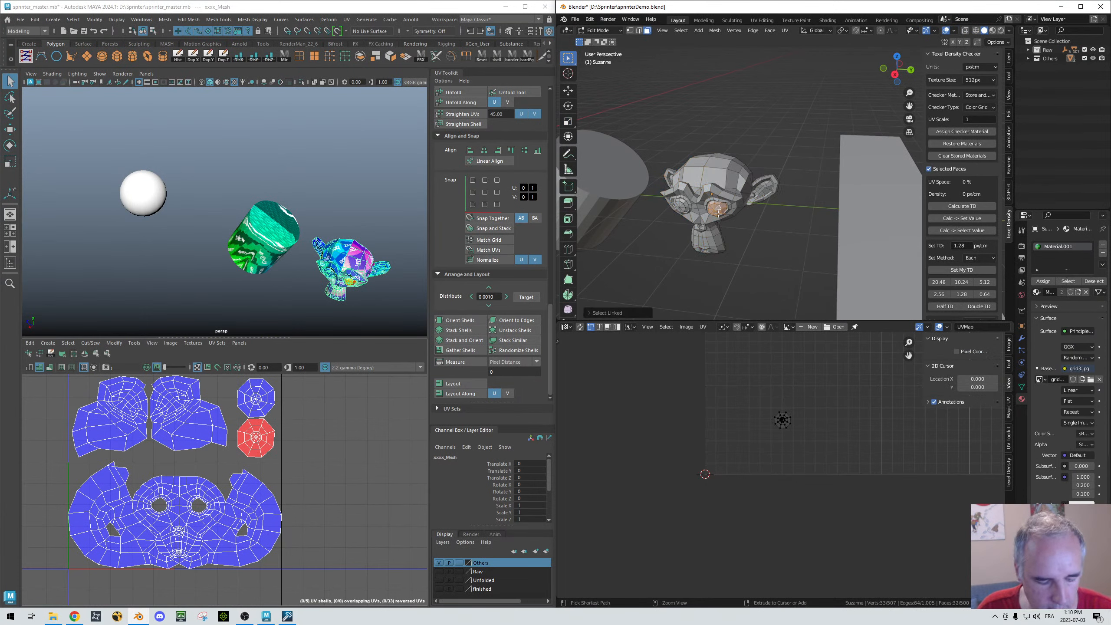
key(ctrl+n)
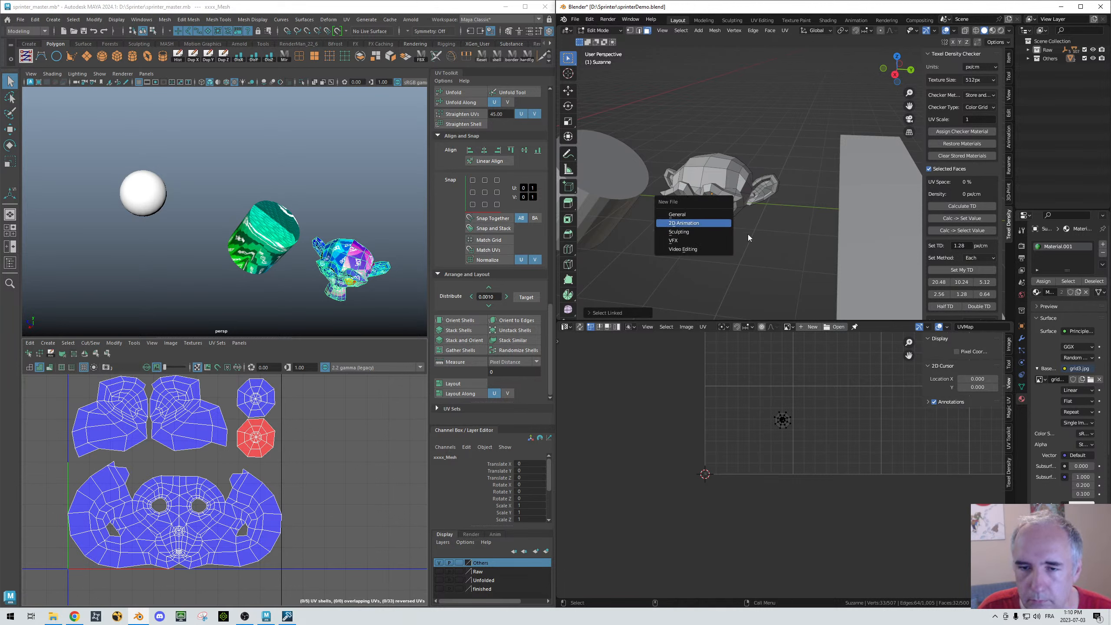
click(794, 276)
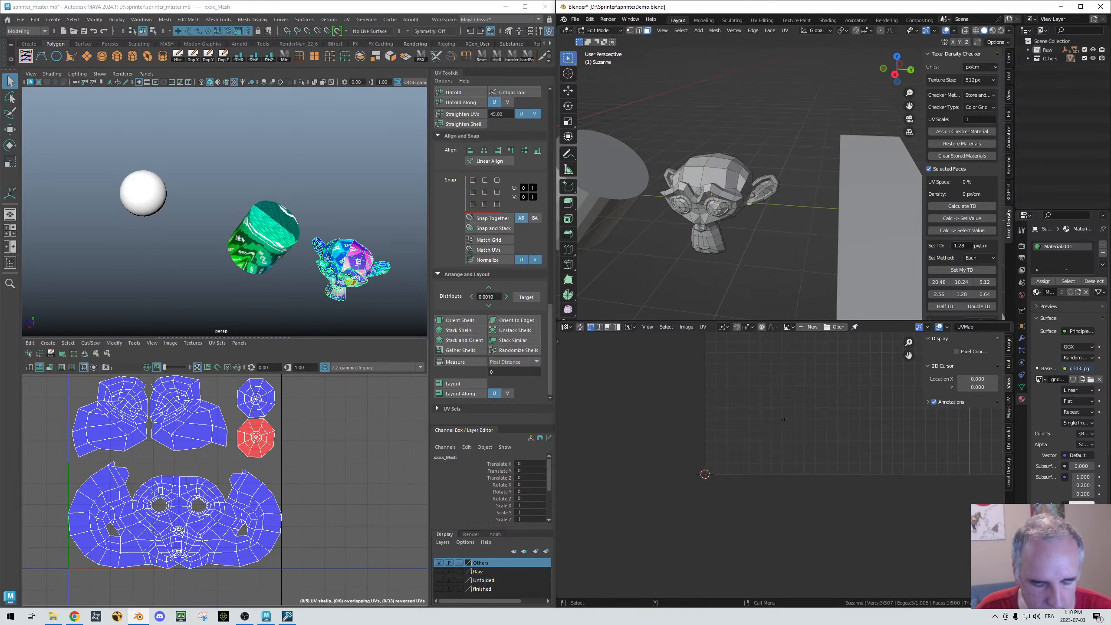
Step: Select the eye's linked faces, recalculate their normals and clear the selection
key(l)
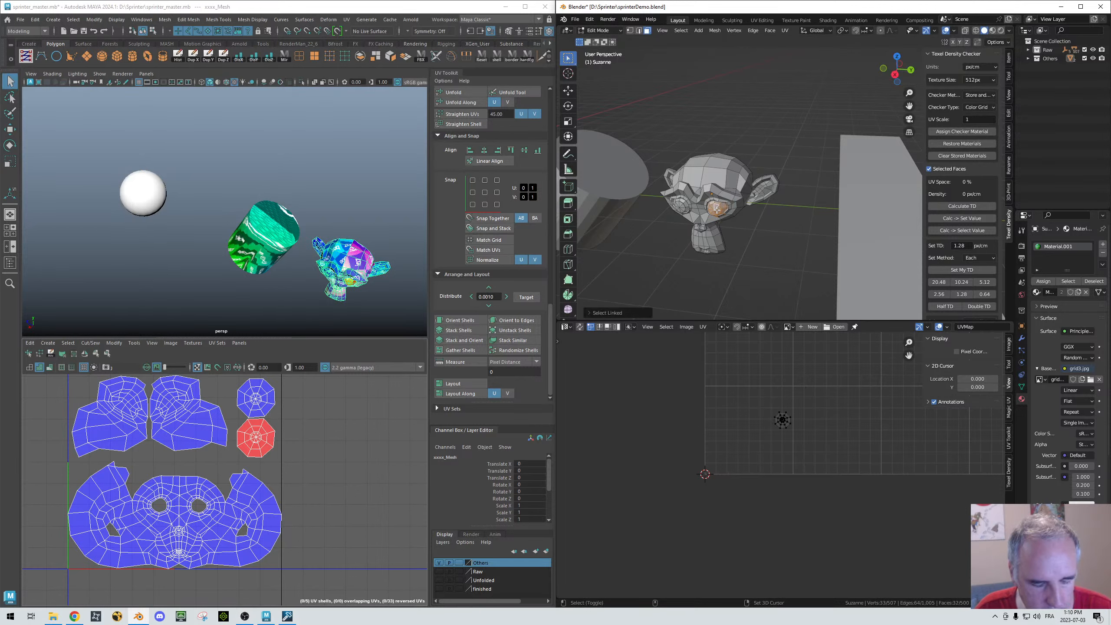
key(shift+n)
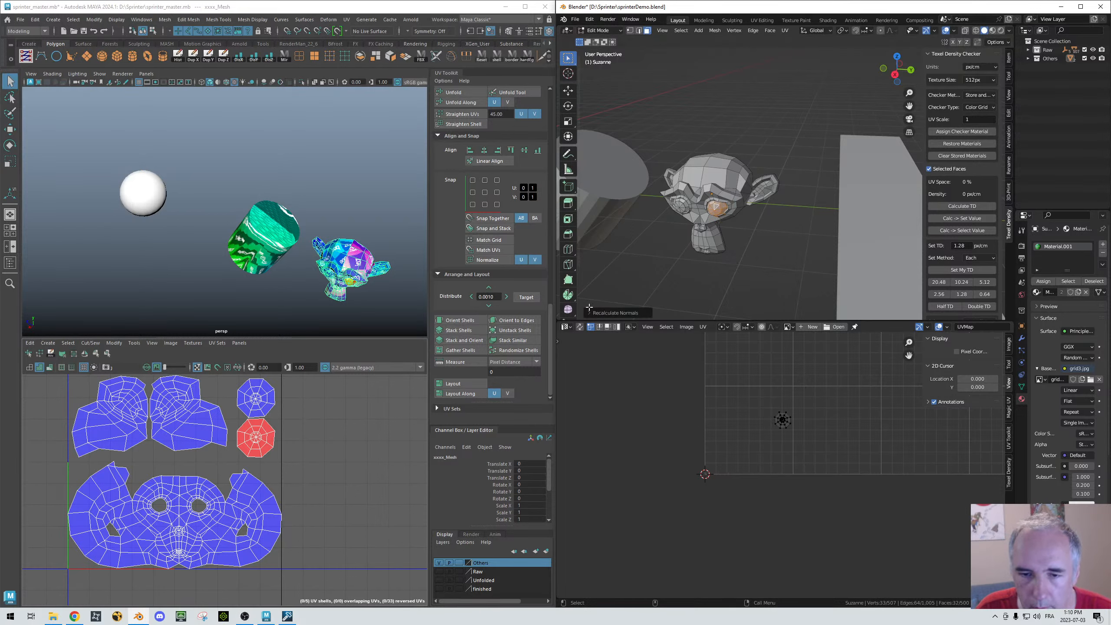
click(589, 313)
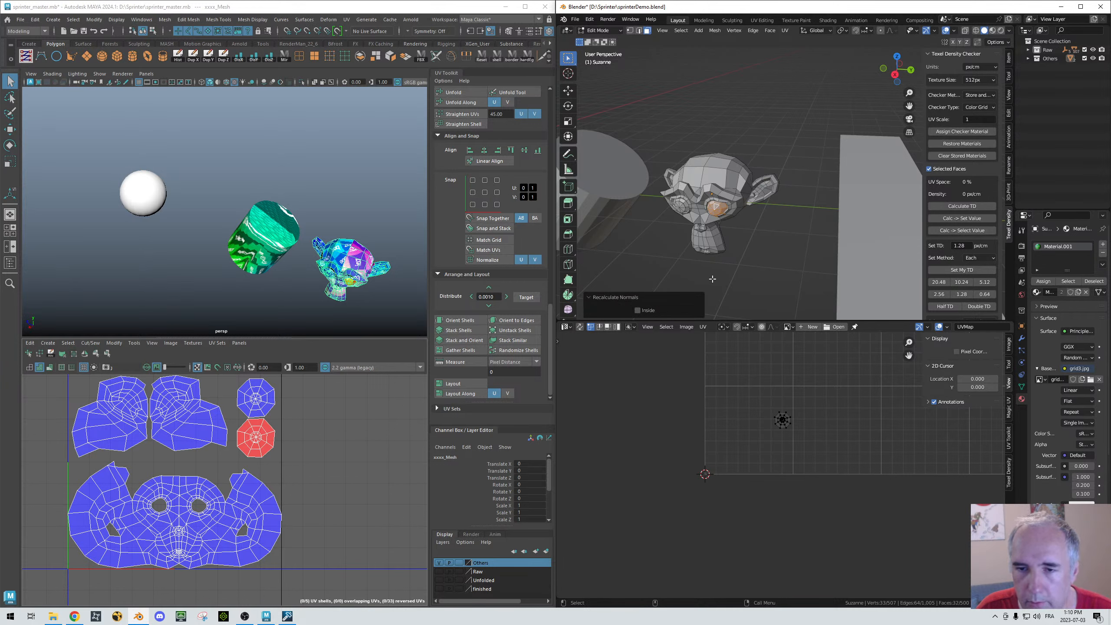
key(alt+a)
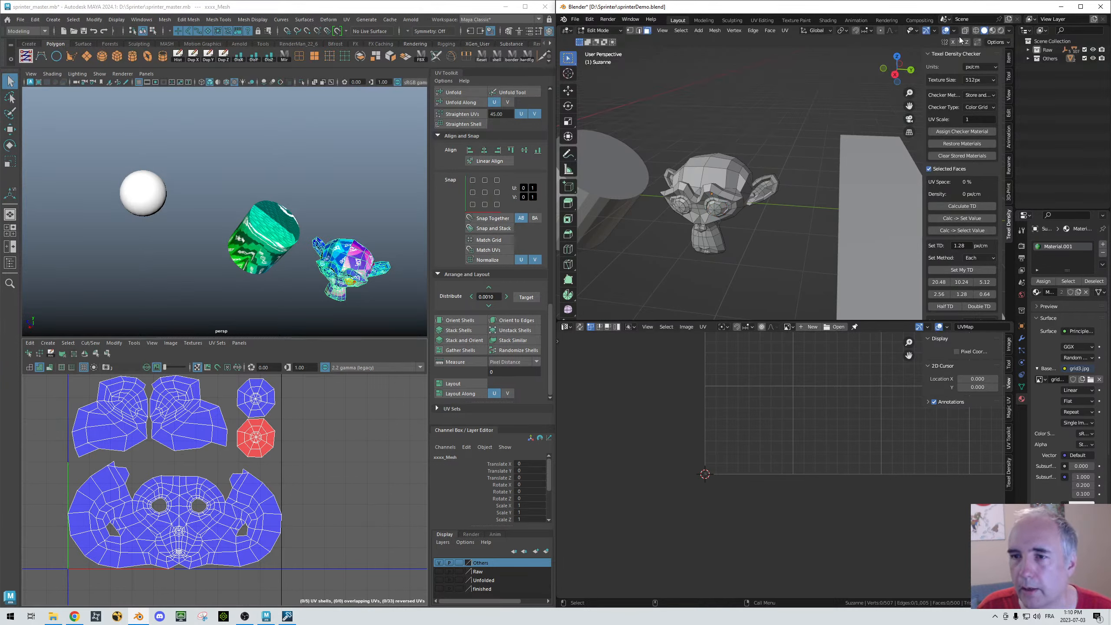
Step: Turn on the Face Orientation overlay and flip the normals of the monkey's linked eye faces
click(954, 30)
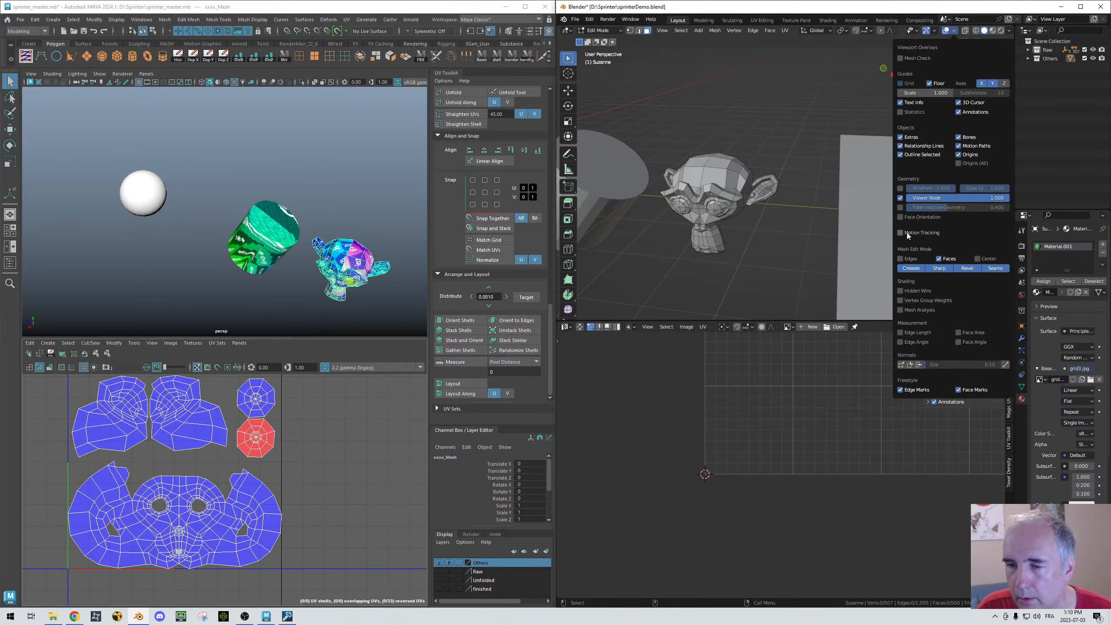
click(900, 217)
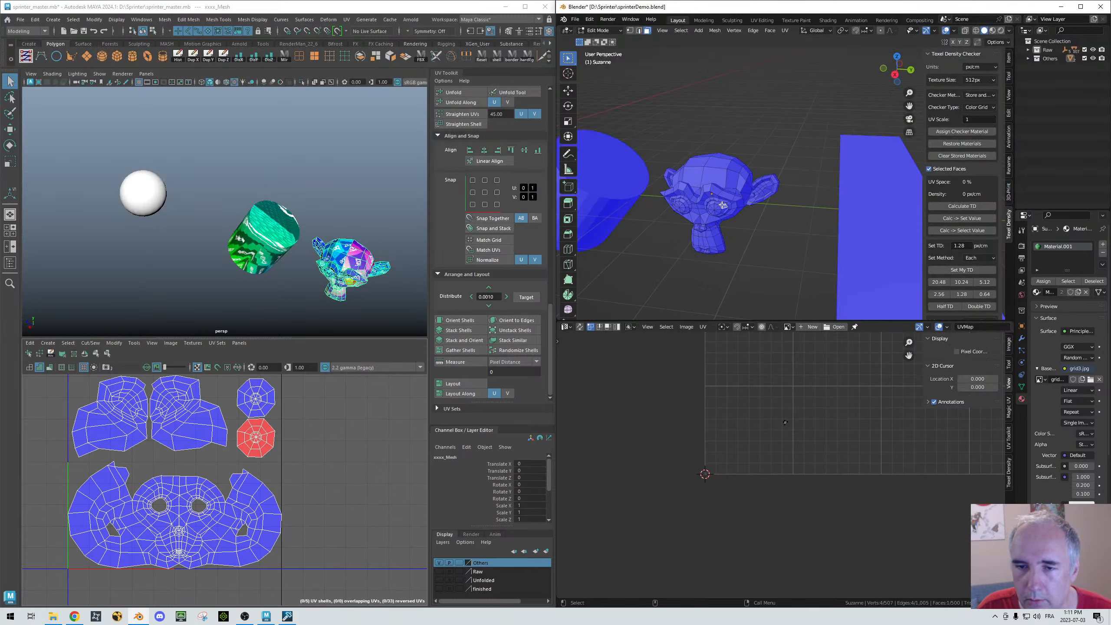
key(l)
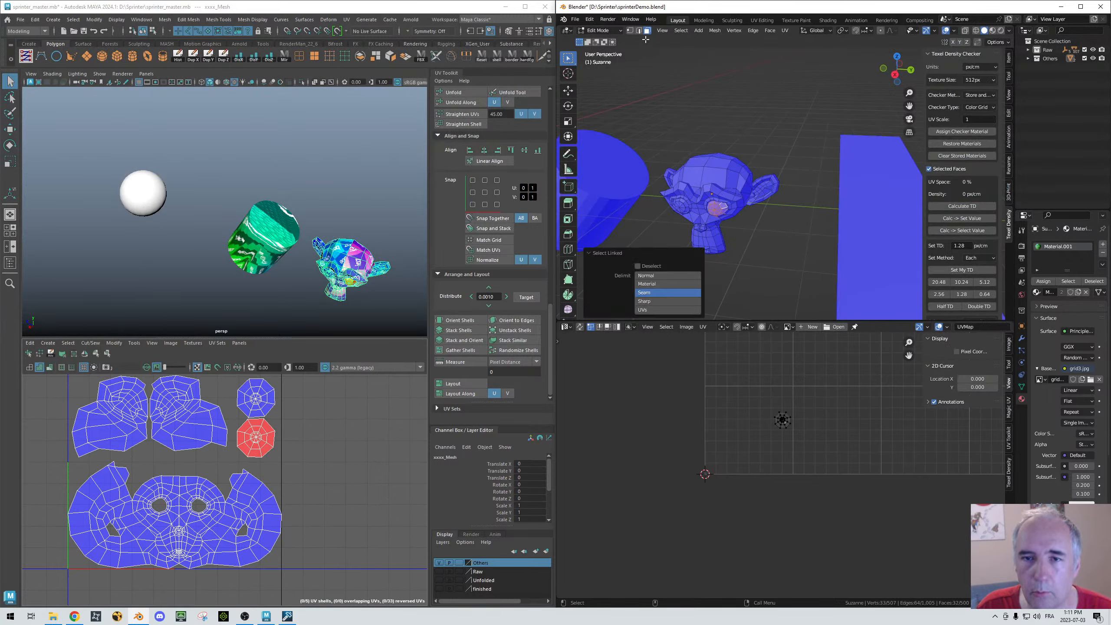
click(767, 29)
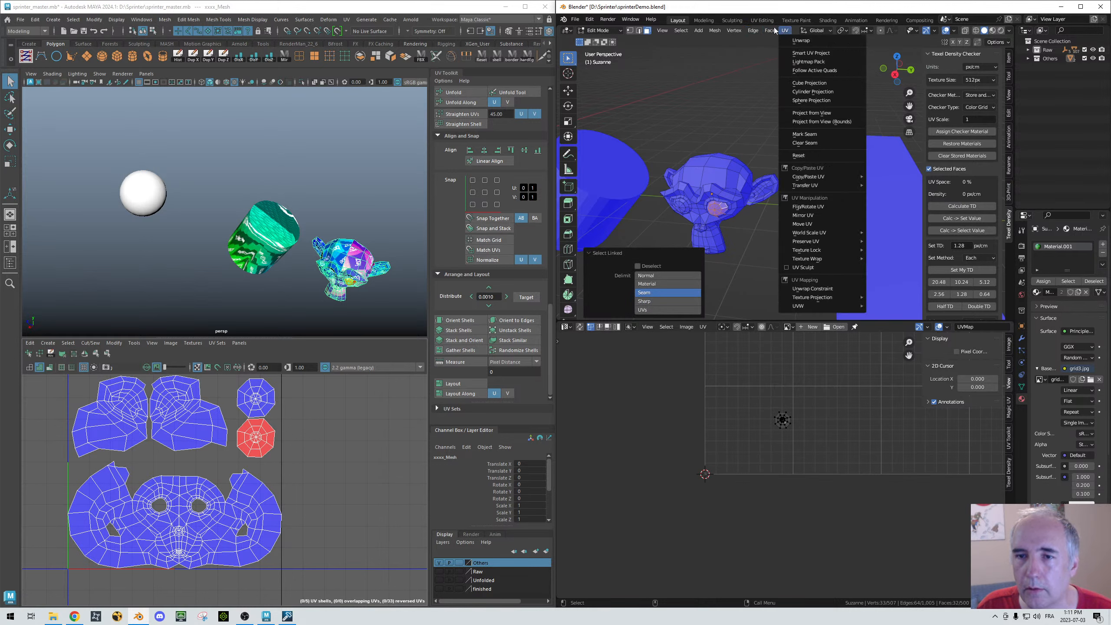
mouse_move(725, 32)
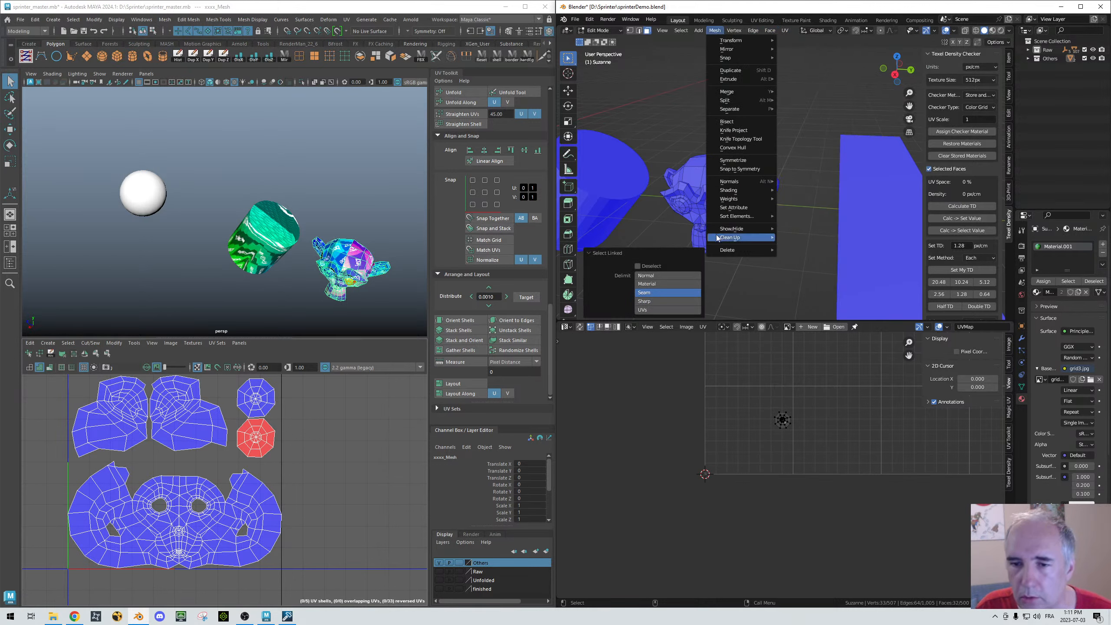
mouse_move(739, 181)
click(805, 181)
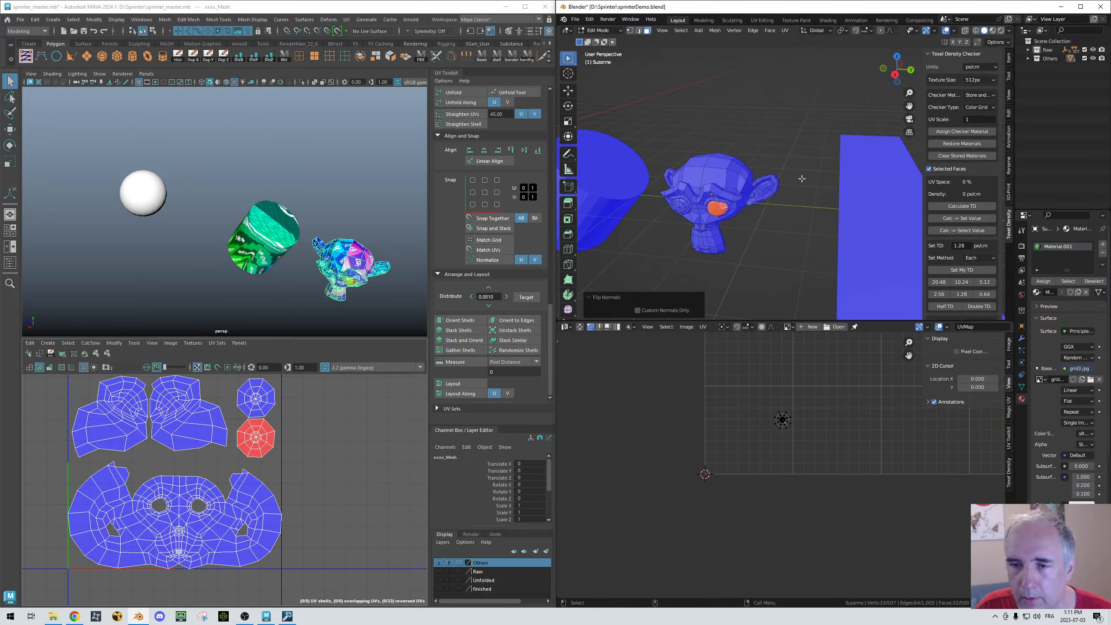
key(alt+a)
middle_drag(719, 147, 742, 188)
scroll(700, 162, up, 3)
shift+middle_drag(741, 188, 792, 197)
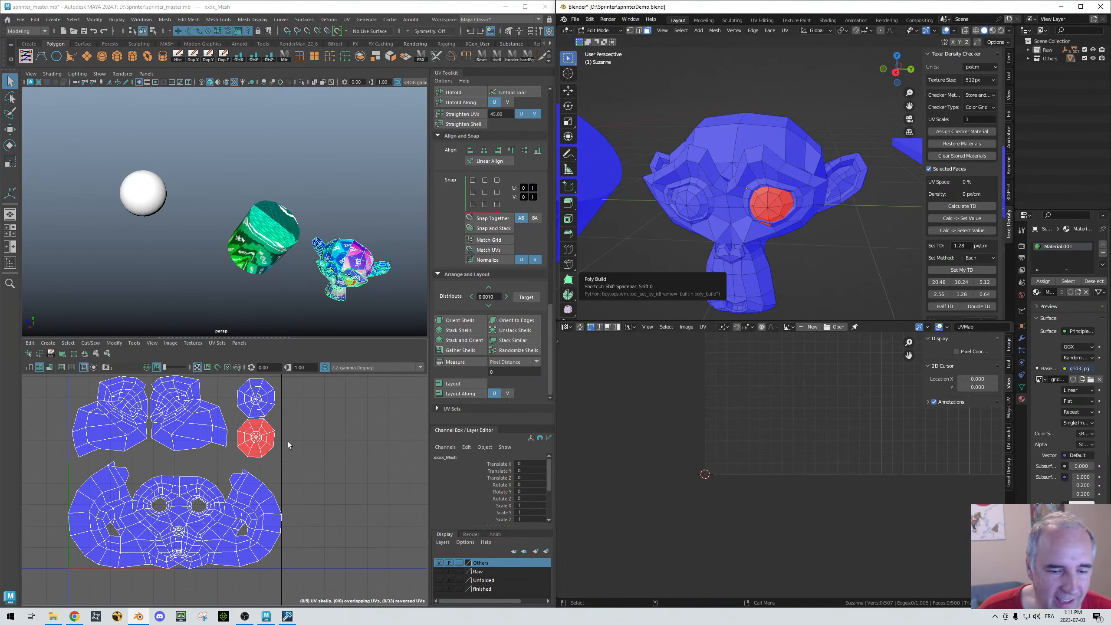
Step: Switch to Maya and move one UV near the monkey's nose outside the face shell, beyond the UV tile's edge
alt+middle_drag(297, 432, 336, 412)
right_drag(219, 495, 237, 522)
click(224, 508)
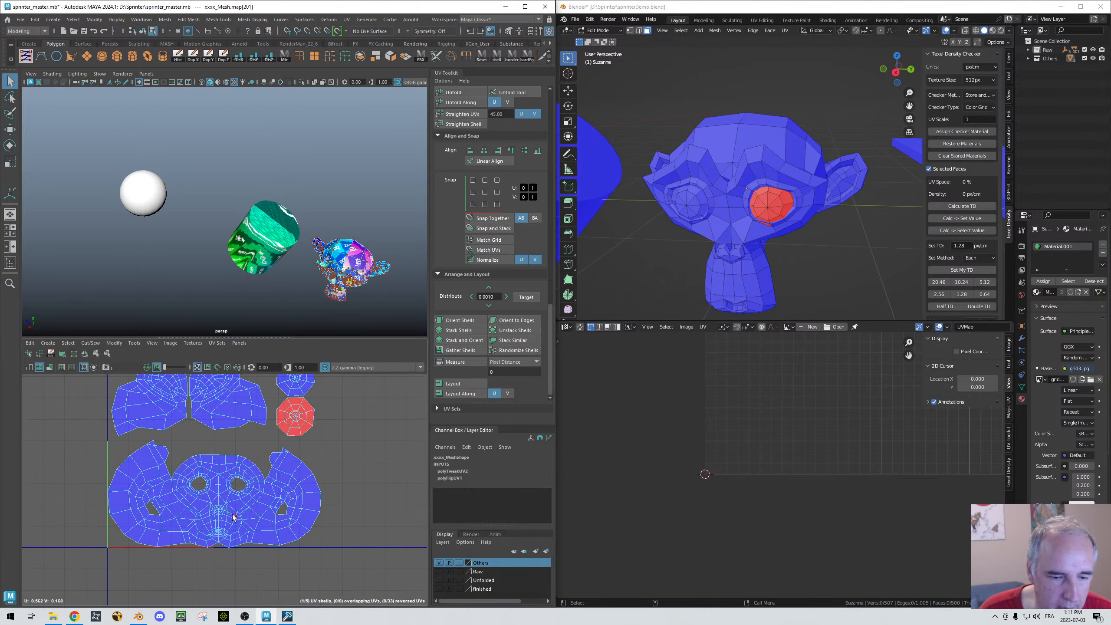
key(w)
drag(227, 519, 349, 477)
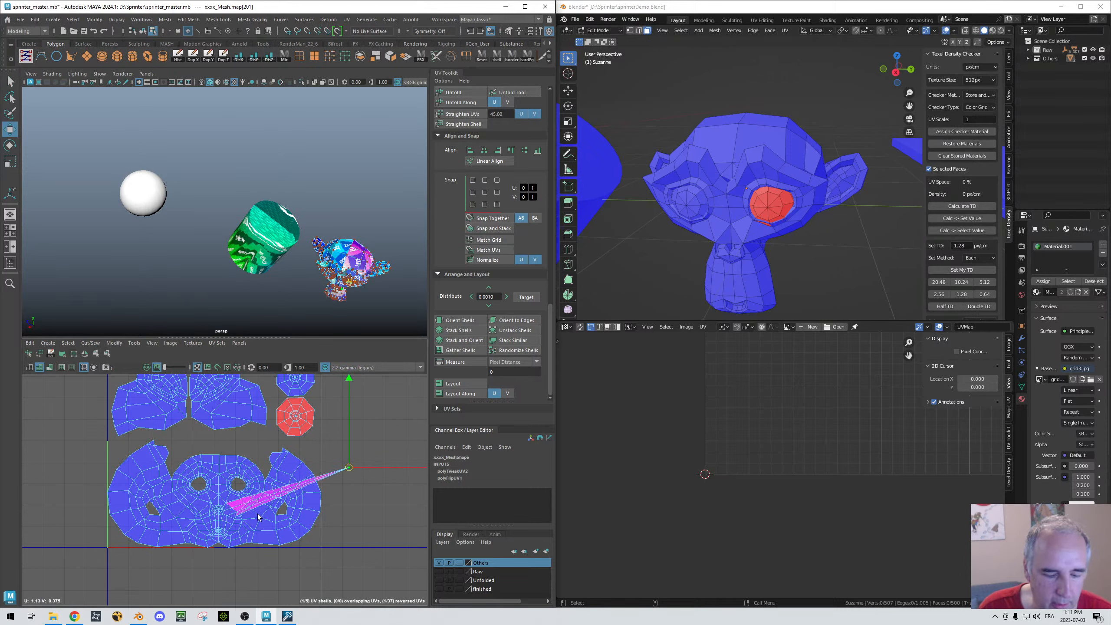
Step: Try to unfold the stretched monkey face UVs and move the displaced UV back beside the nose
key(ctrl+u)
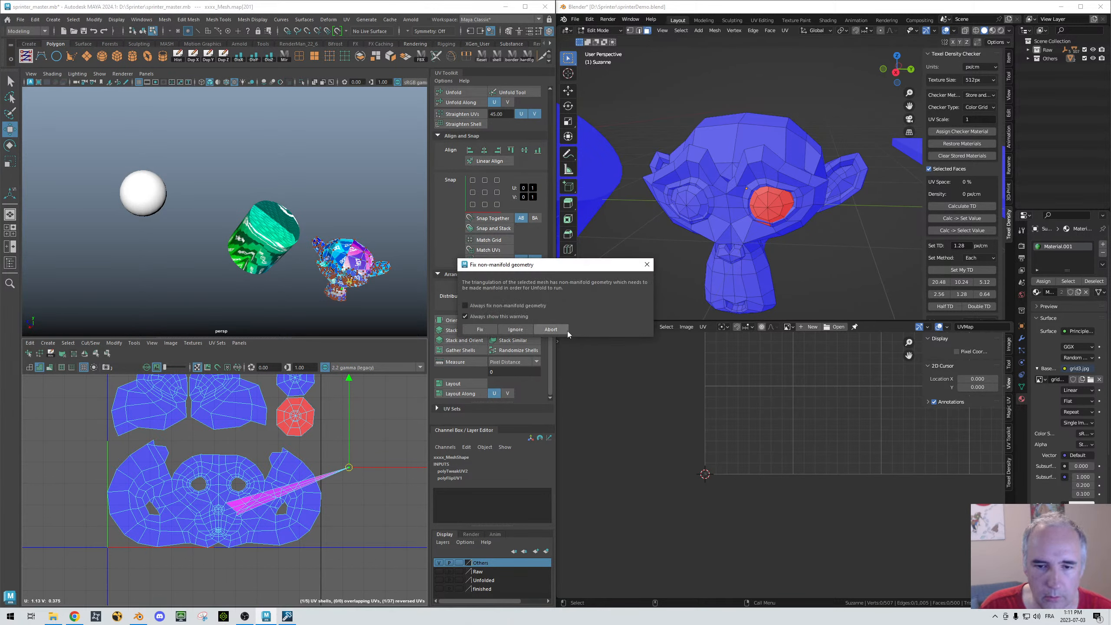
click(551, 328)
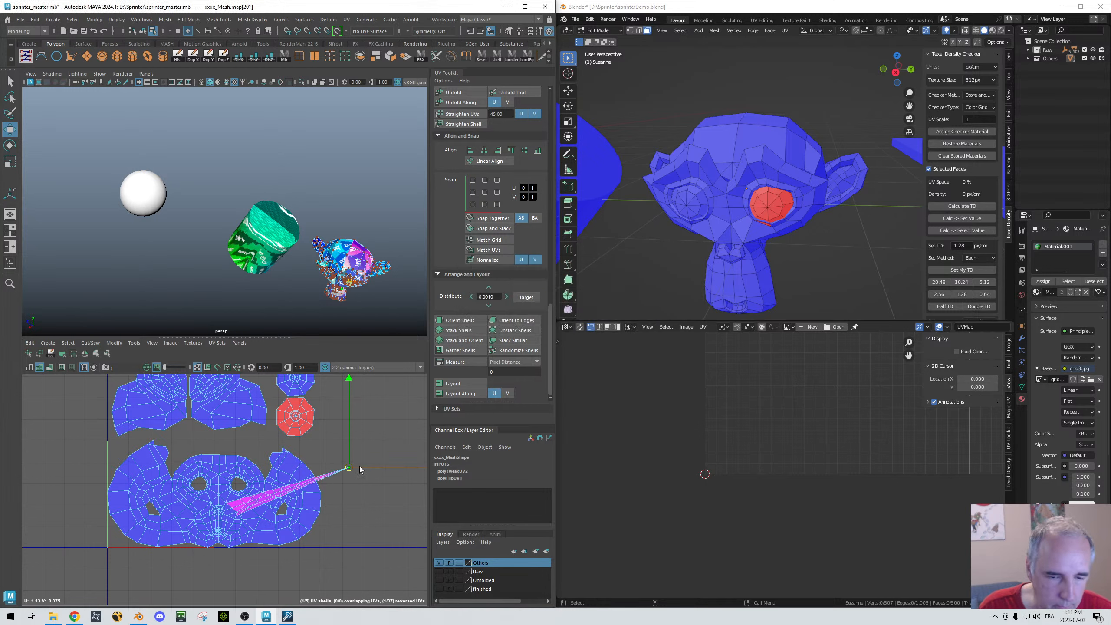
drag(349, 467, 231, 511)
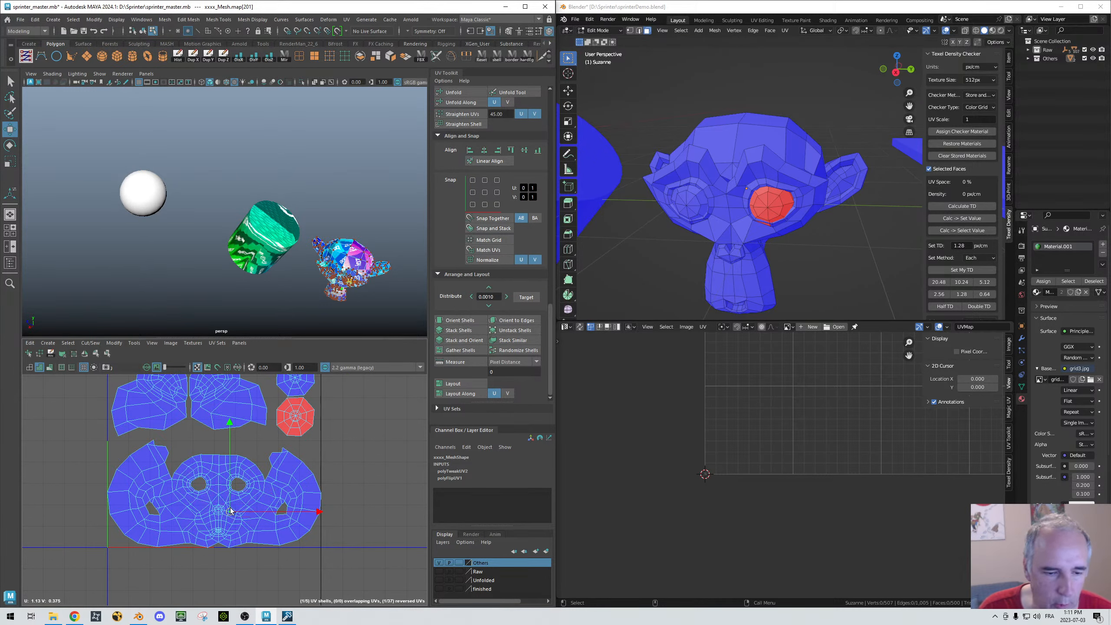
Step: Return the monkey head to object selection and frame it in Maya's perspective view
right_drag(329, 249, 365, 252)
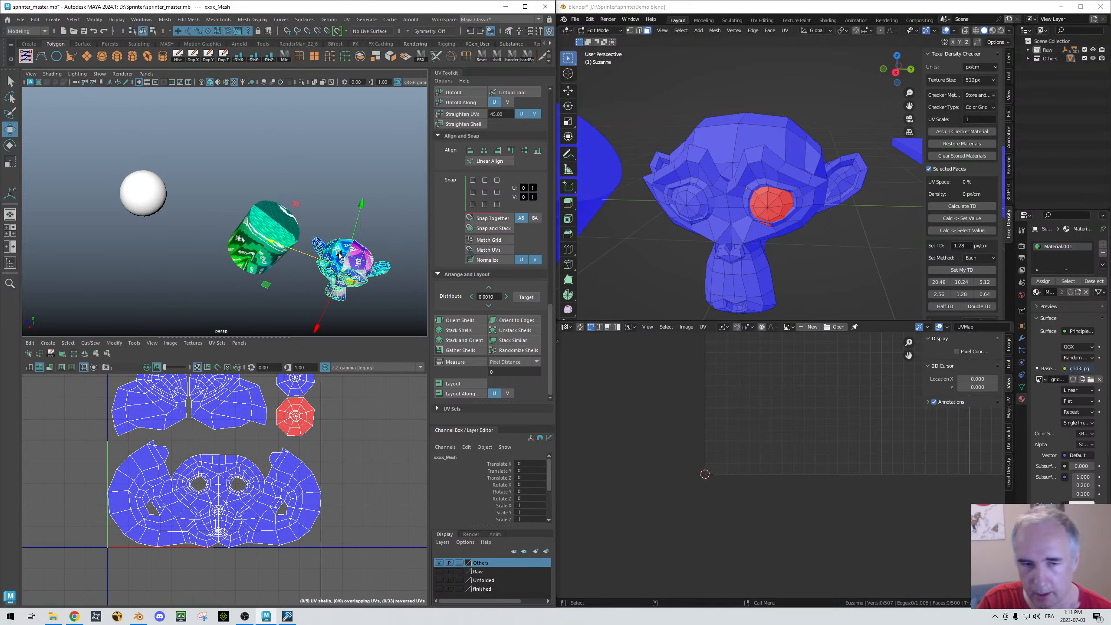
key(f)
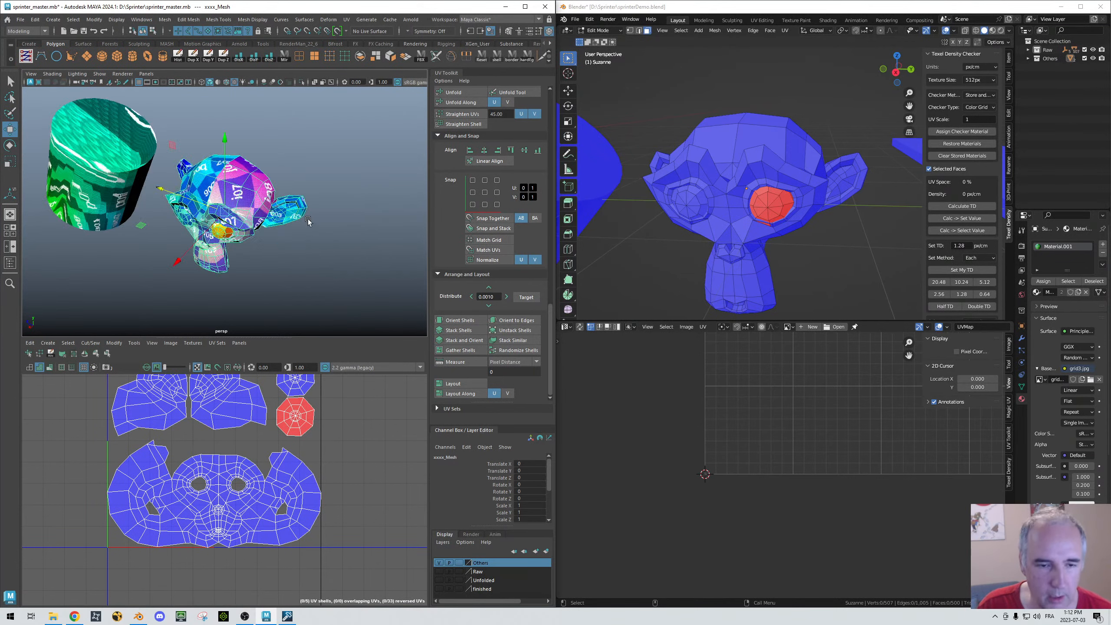
Step: Display the monkey in plain shading without textures, then select and frame one narrow face at the top of its nose
key(4)
alt+drag(299, 261, 174, 224)
key(5)
alt+right_drag(174, 224, 318, 247)
alt+drag(318, 248, 168, 269)
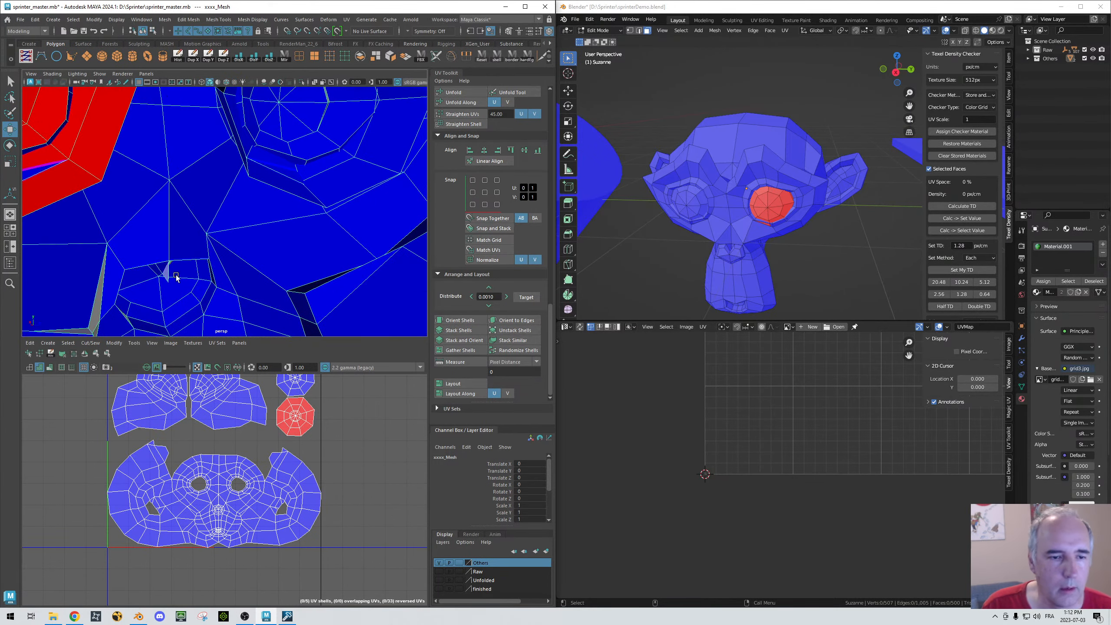
right_drag(166, 280, 166, 305)
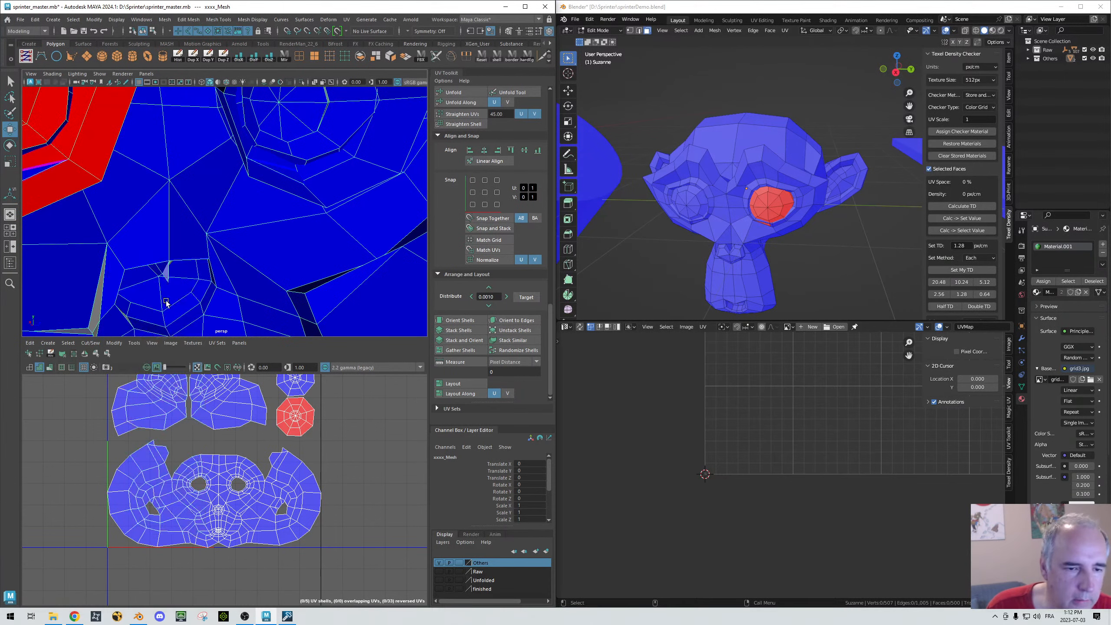
click(162, 270)
key(f)
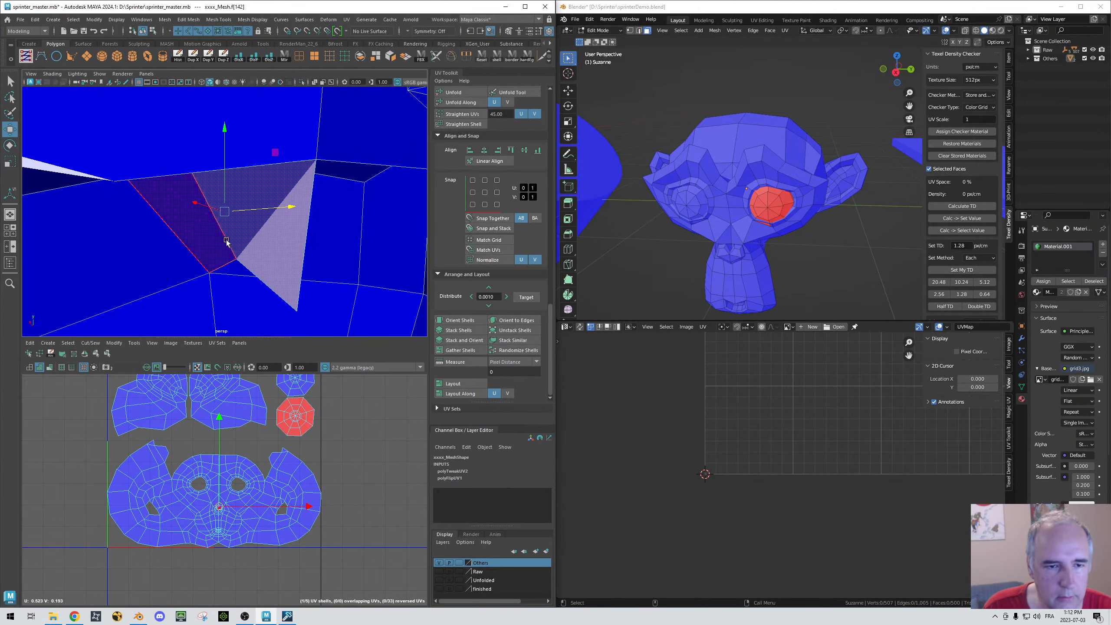
alt+drag(266, 213, 241, 183)
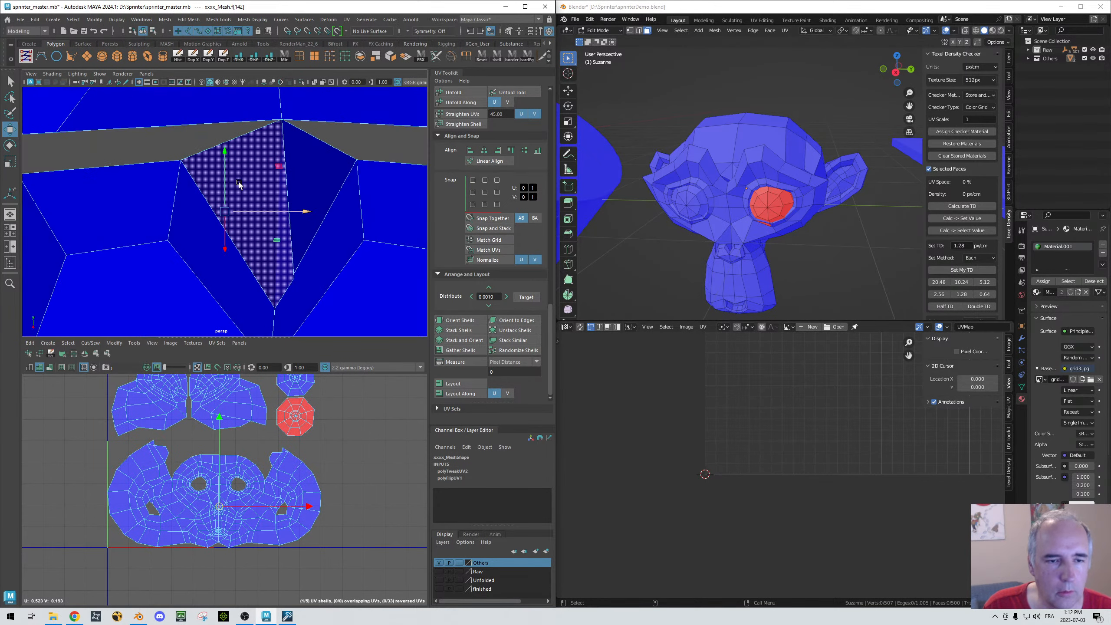
Step: Cut across the two narrow faces atop the nose with the Split Polygon tool, joining both outer corners through the lower middle vertex
key(space)
click(241, 183)
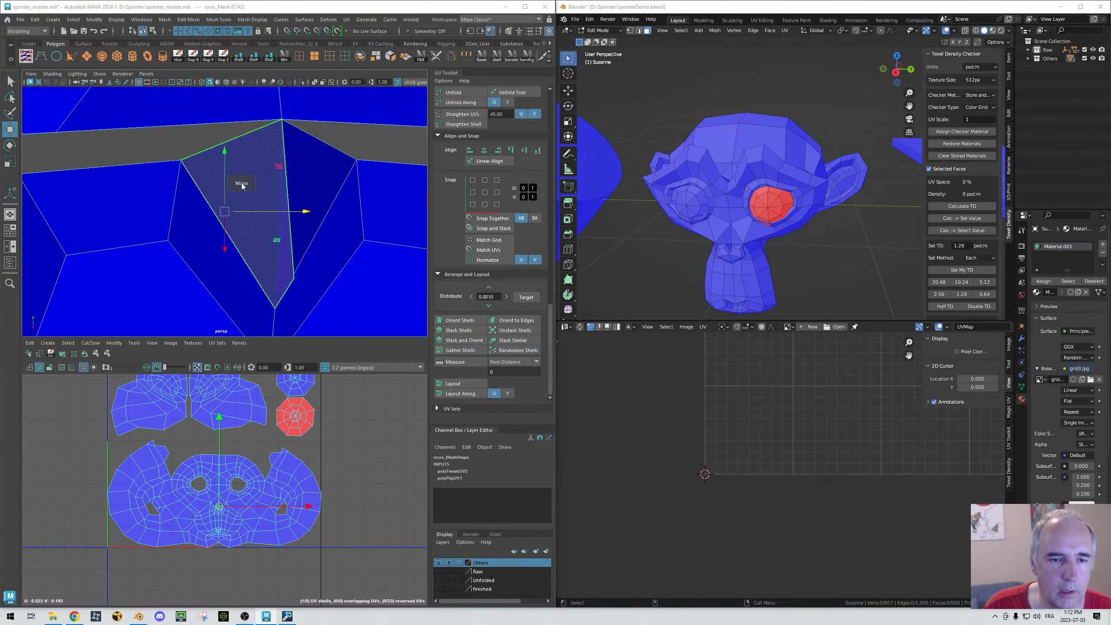
click(241, 183)
drag(237, 181, 284, 169)
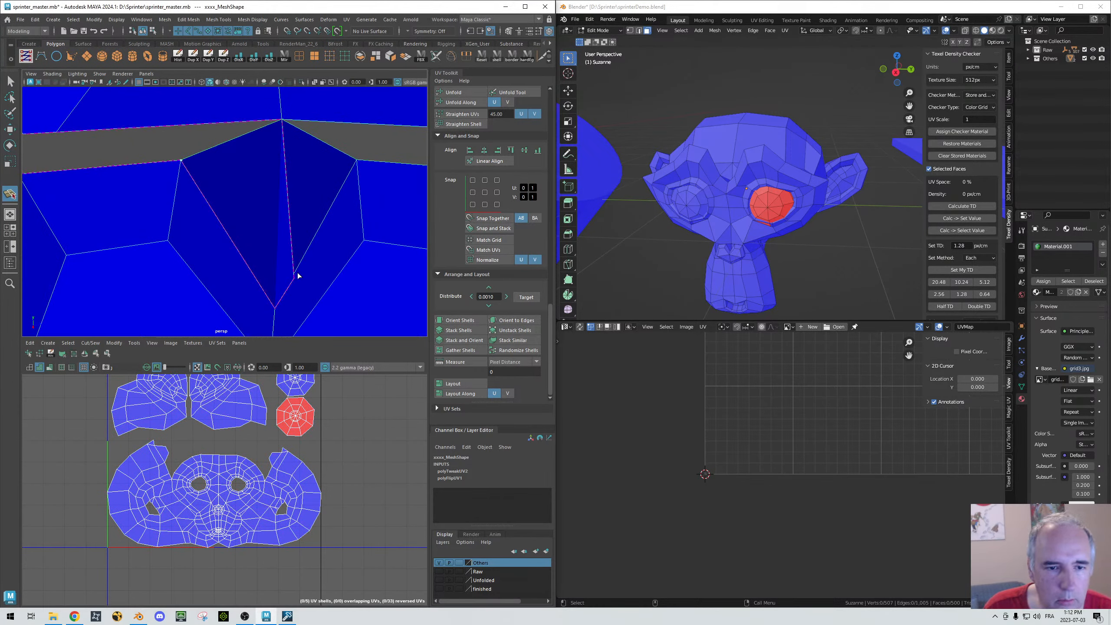
alt+drag(297, 276, 353, 142)
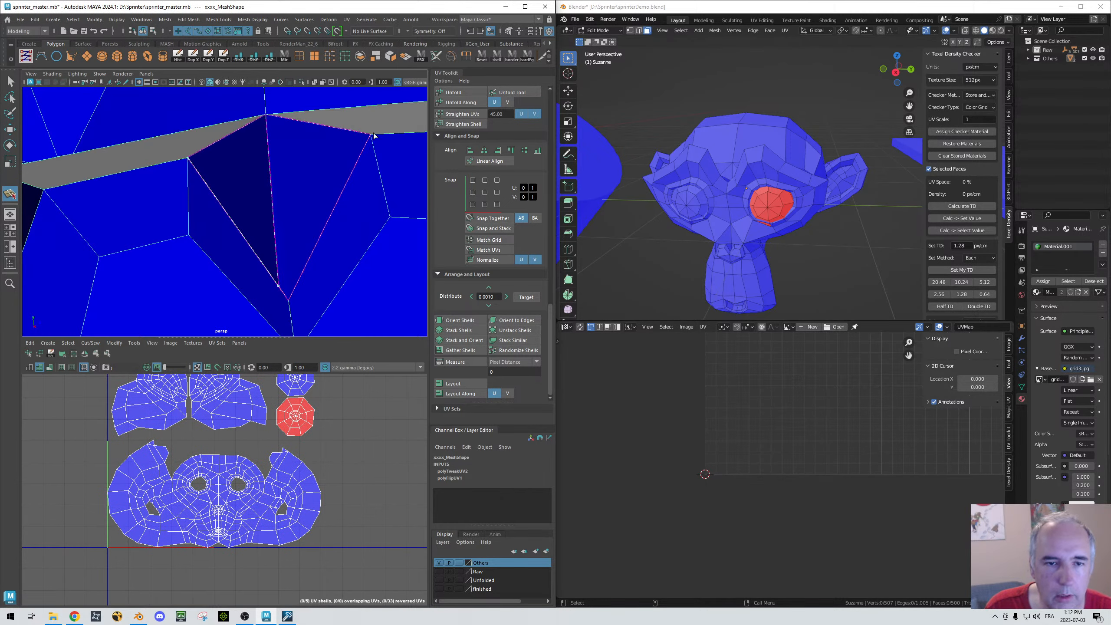
click(371, 136)
key(w)
Step: Try to split the faces above the nose from the central bridge vertex down to the lower corner on each side
alt+drag(338, 197, 310, 223)
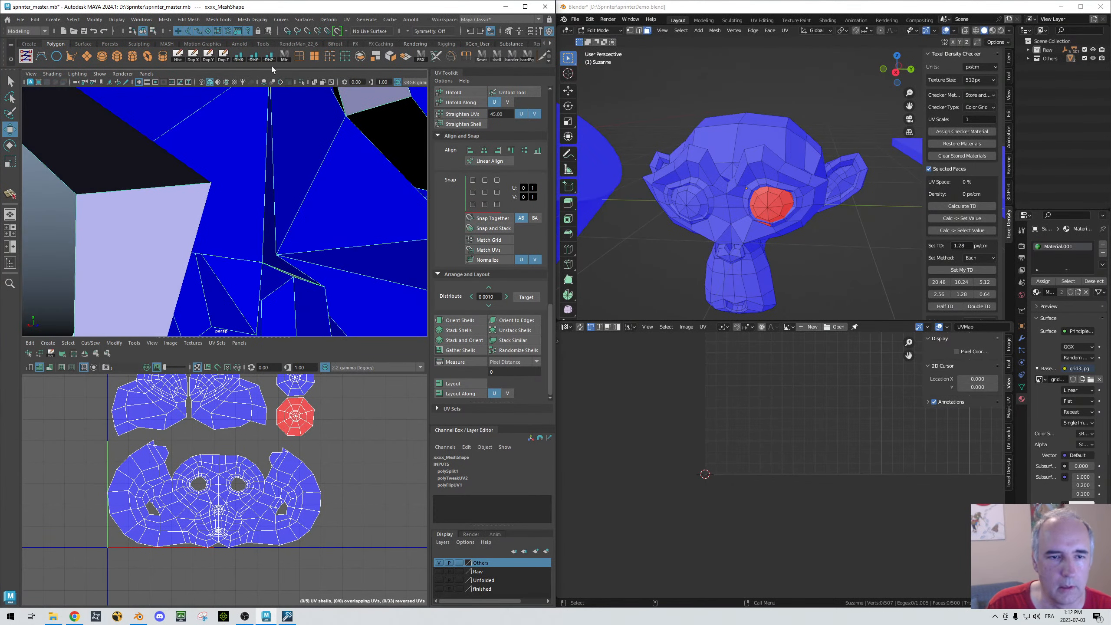
alt+drag(313, 293, 260, 221)
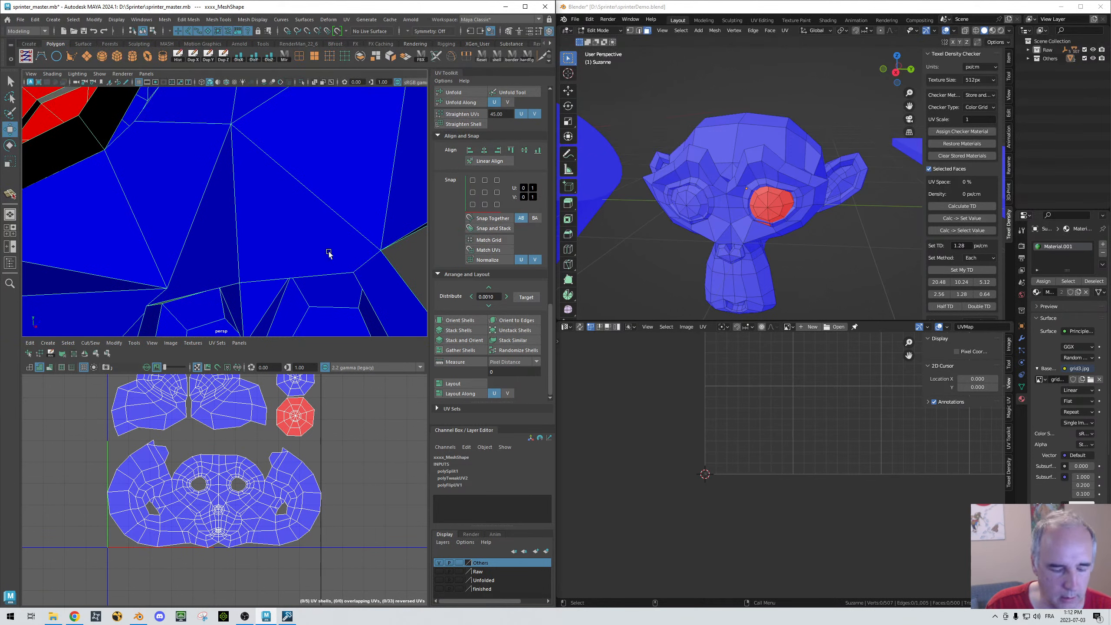
key(space)
drag(328, 250, 380, 232)
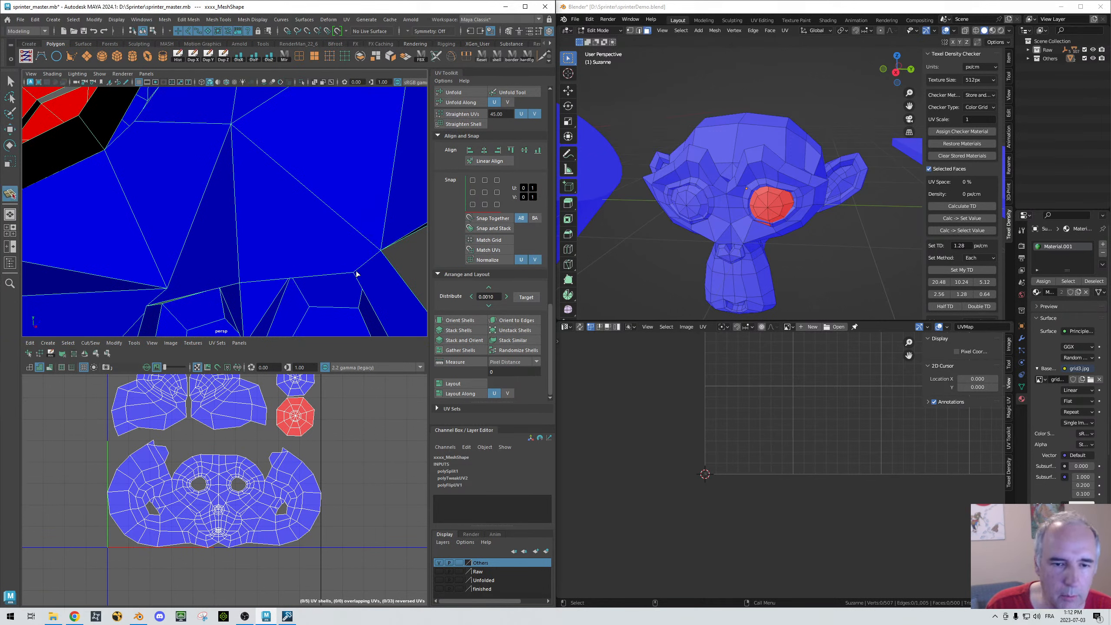
click(232, 125)
click(147, 305)
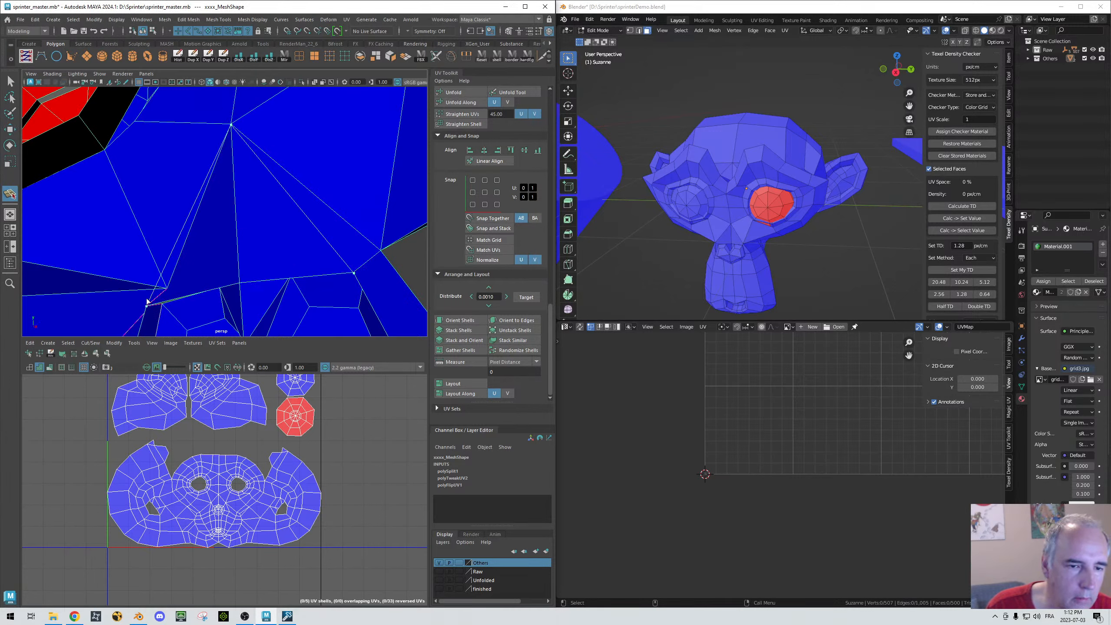
key(w)
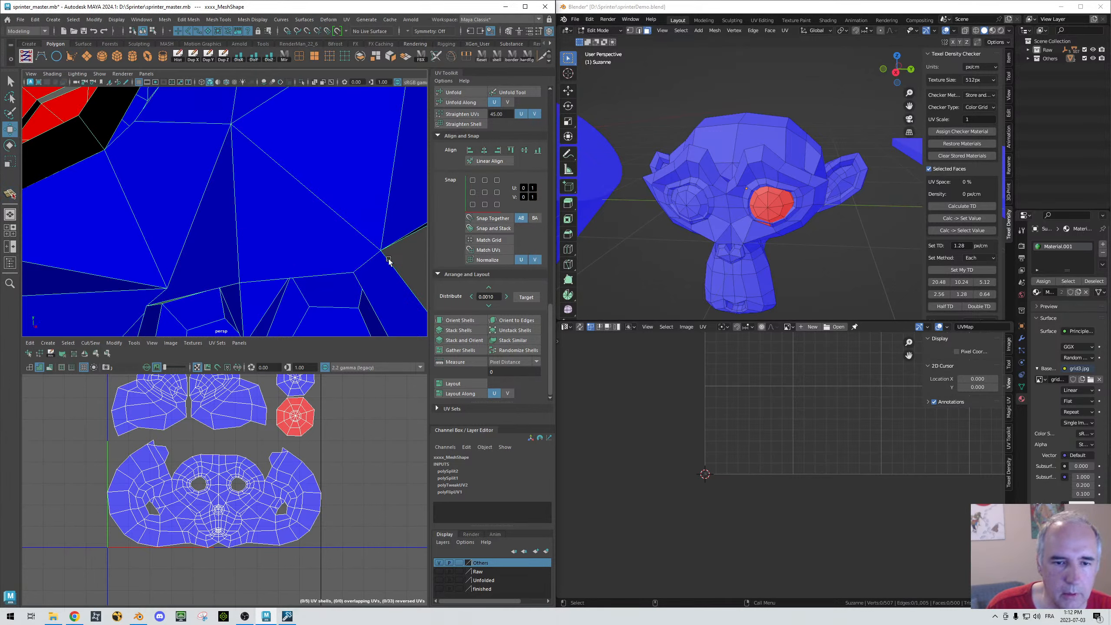
Step: Try to split only one side's face above the nose, from its lower outer corner up to the central bridge vertex
alt+drag(331, 275, 387, 246)
key(space)
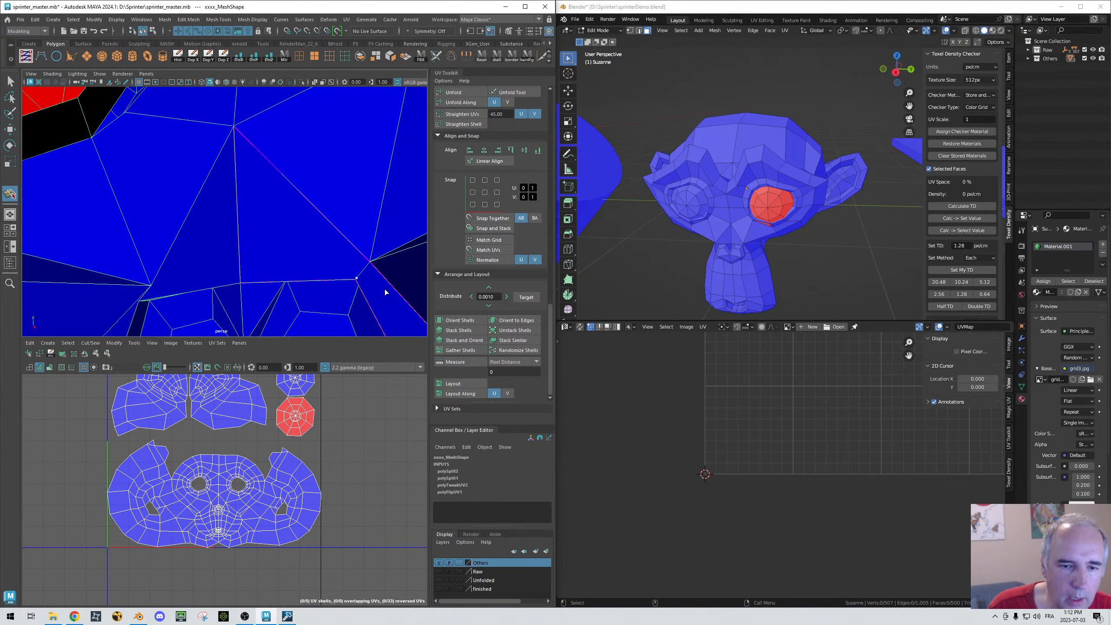
click(355, 279)
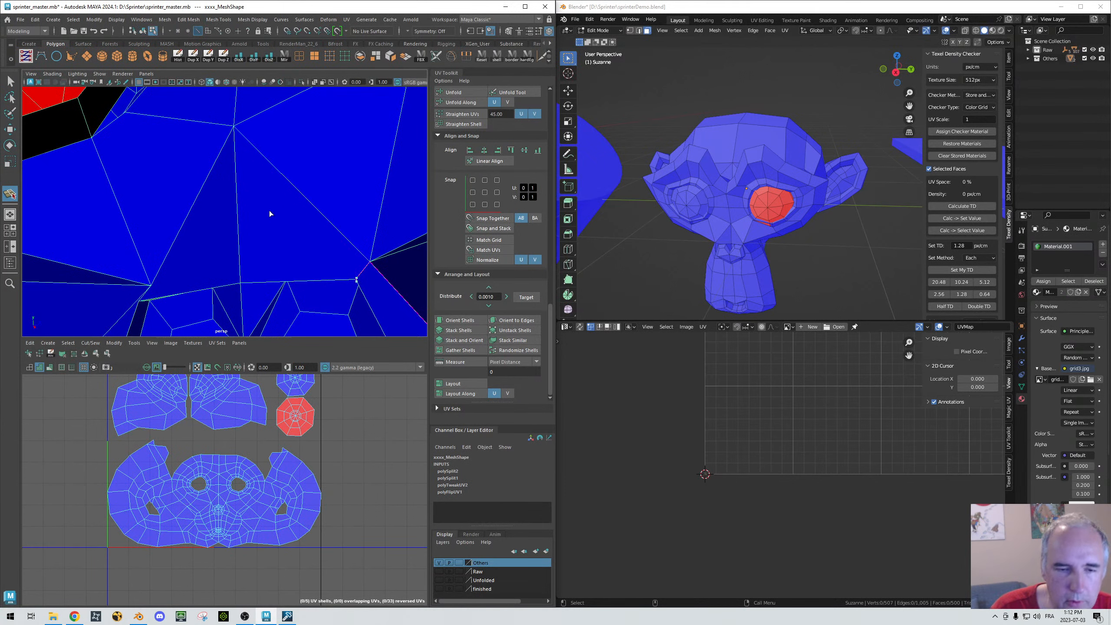
key(w)
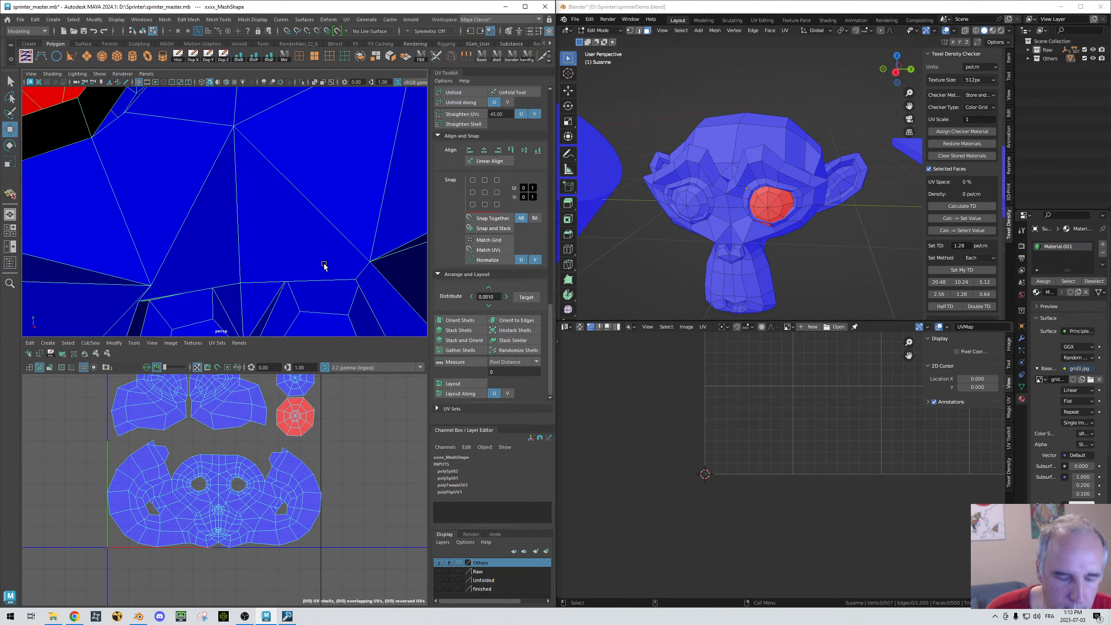
shift+right_drag(255, 250, 324, 243)
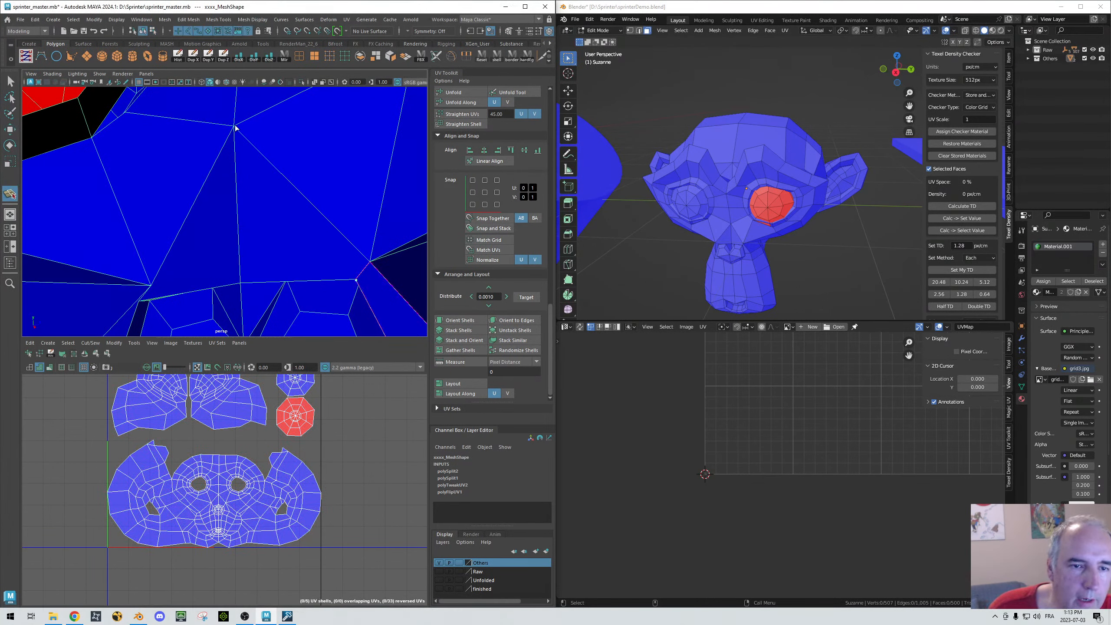
key(w)
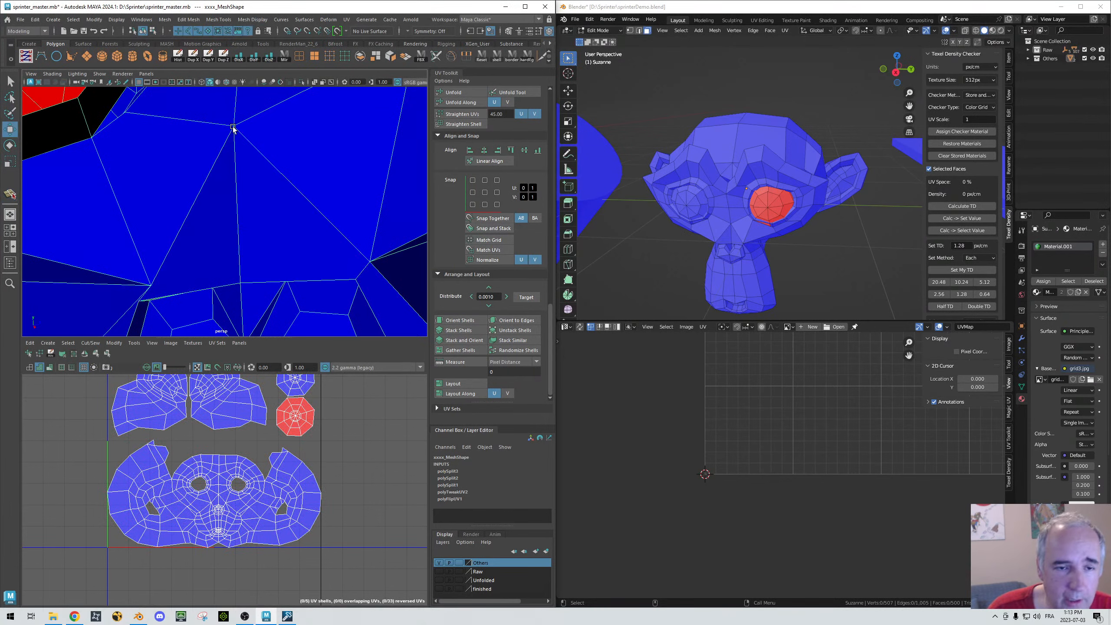
Step: Try the Split Polygon cut between the lower outer corner and the bridge vertex again and complete the tool
alt+drag(265, 178, 316, 180)
key(space)
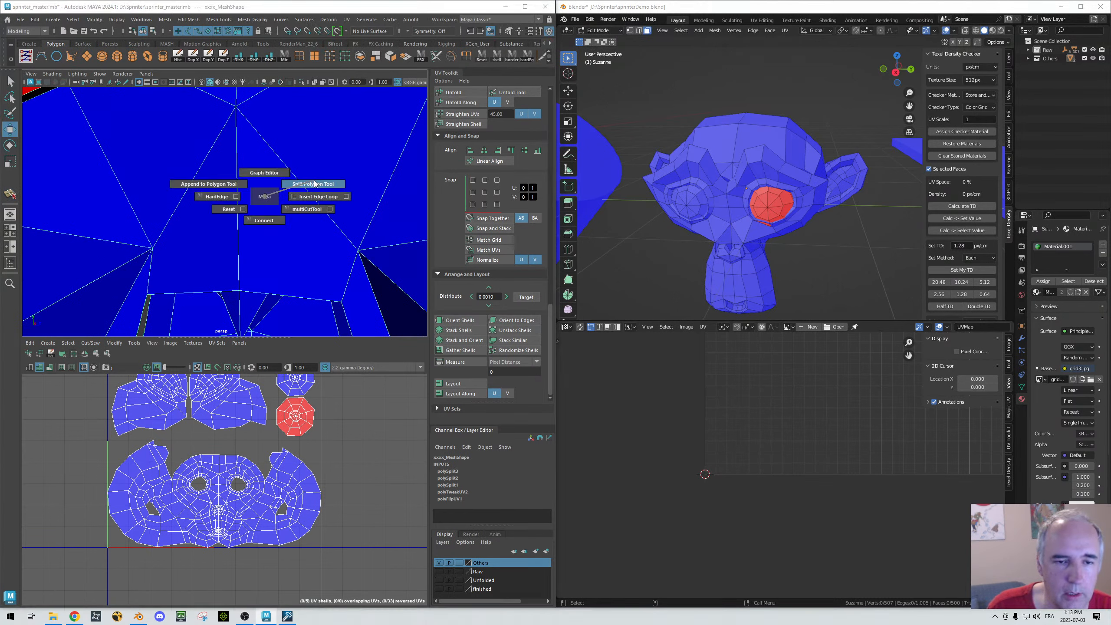
drag(315, 180, 316, 180)
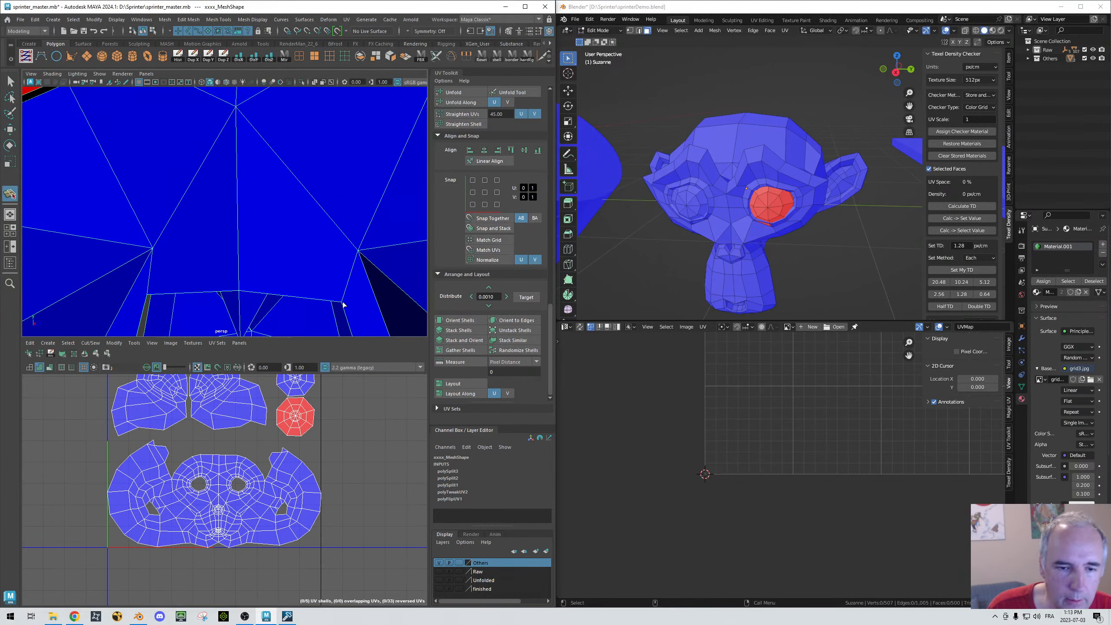
click(236, 107)
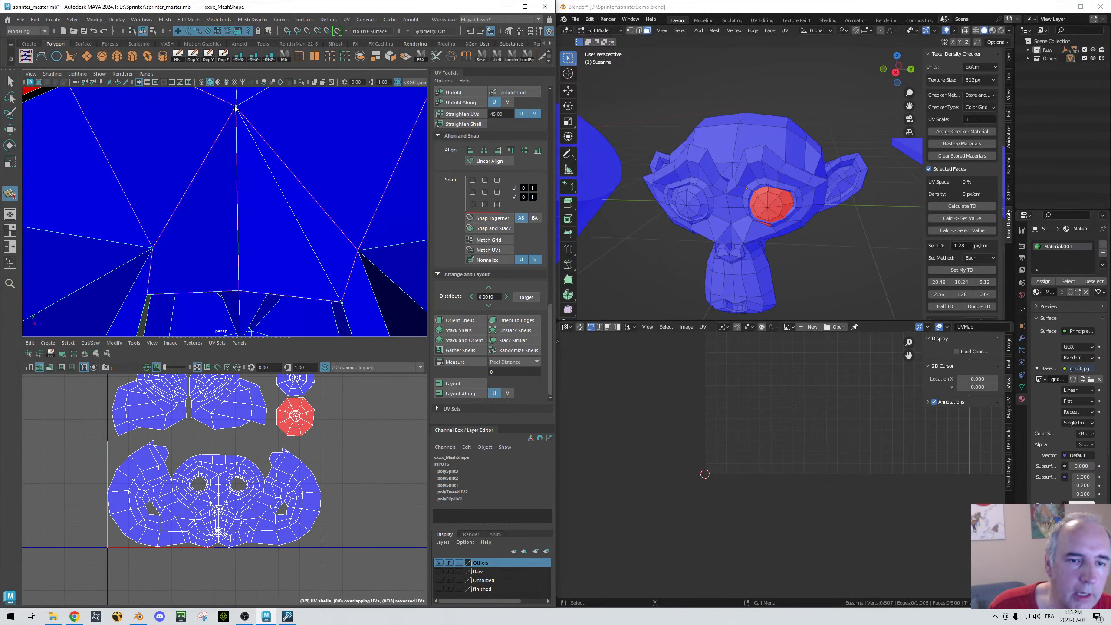
key(Return)
Step: Triangulate the two mirrored faces above the monkey's nose
right_drag(286, 195, 288, 219)
click(198, 227)
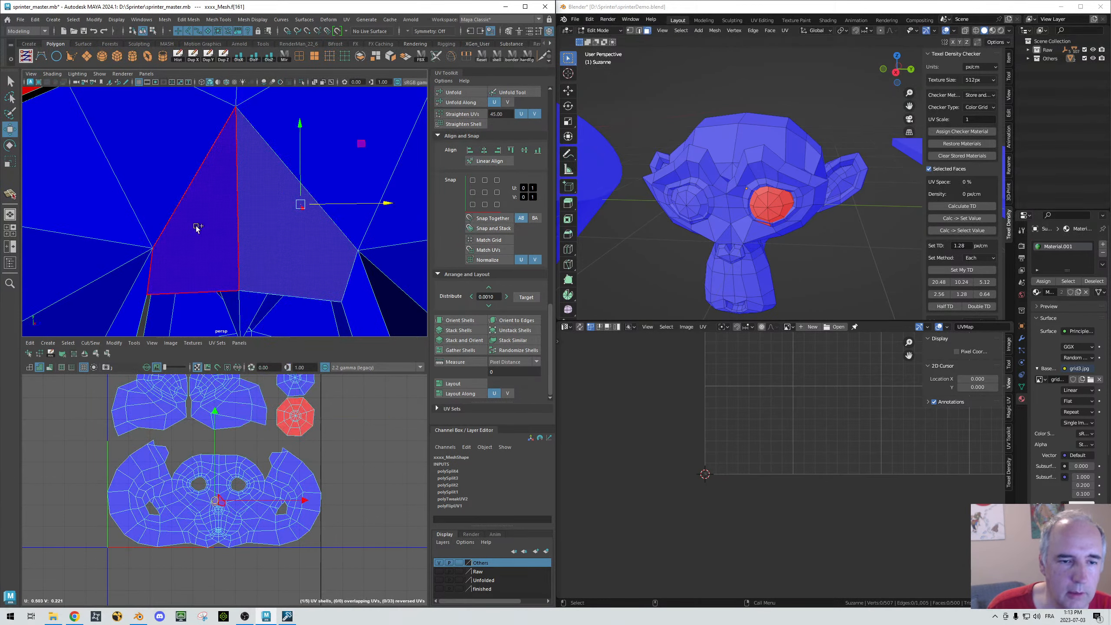
shift+click(197, 227)
key(g)
Step: Return to object selection and reselect the whole monkey head so its UV shells are displayed
alt+drag(212, 236, 313, 234)
scroll(233, 223, down, 10)
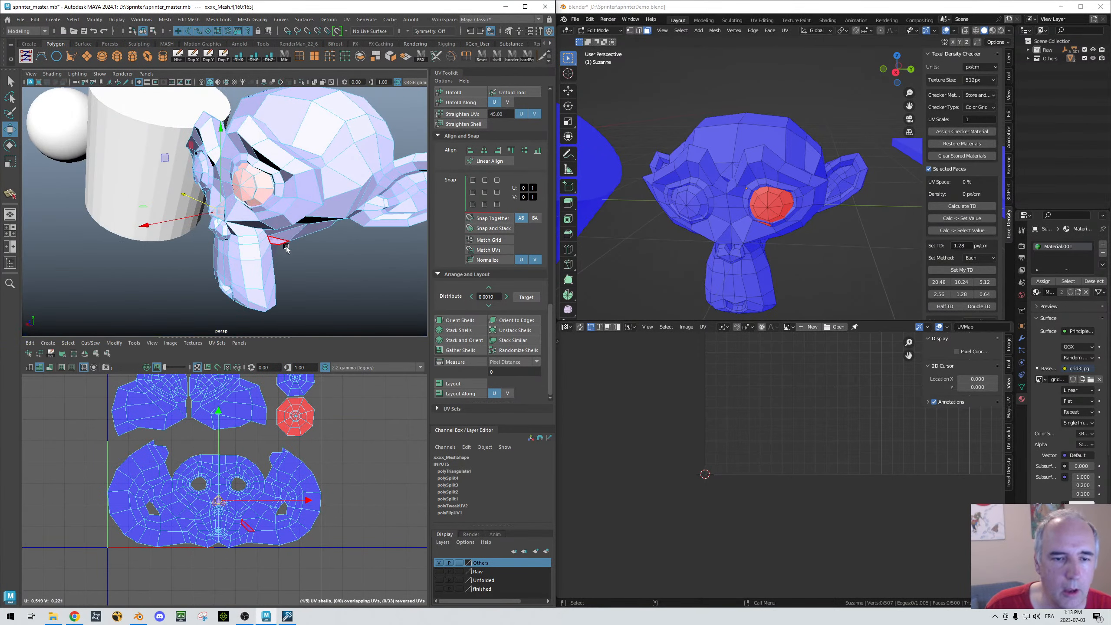
right_drag(287, 247, 326, 233)
click(280, 262)
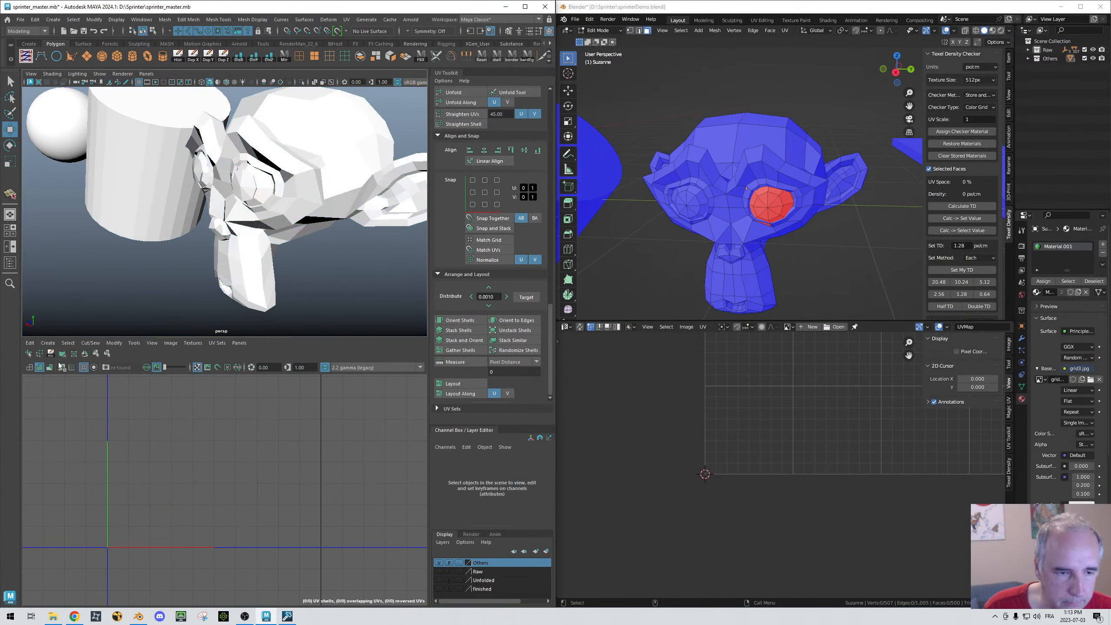
click(222, 262)
scroll(268, 450, down, 3)
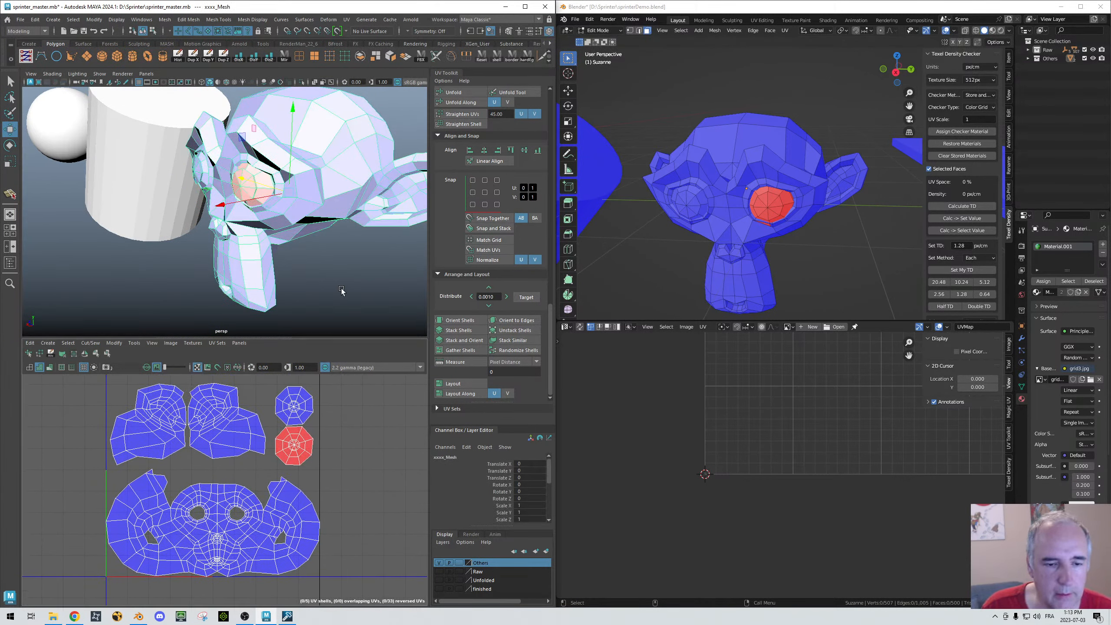
alt+drag(343, 194, 333, 261)
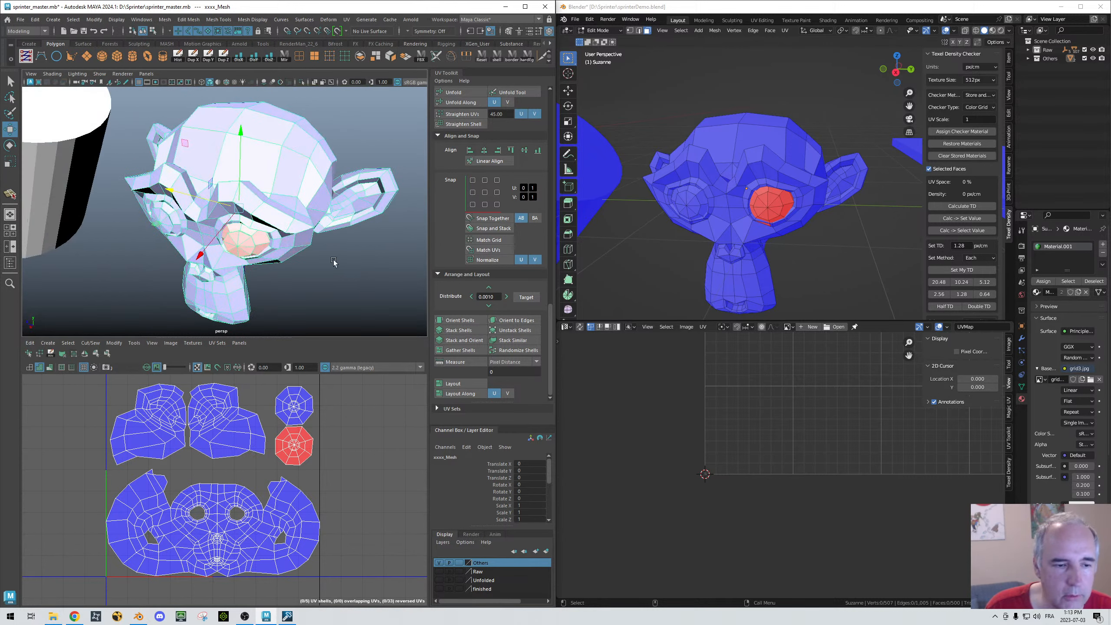
Step: Turn on the texture border display and view the selected monkey's UV borders in wireframe from several angles
click(60, 368)
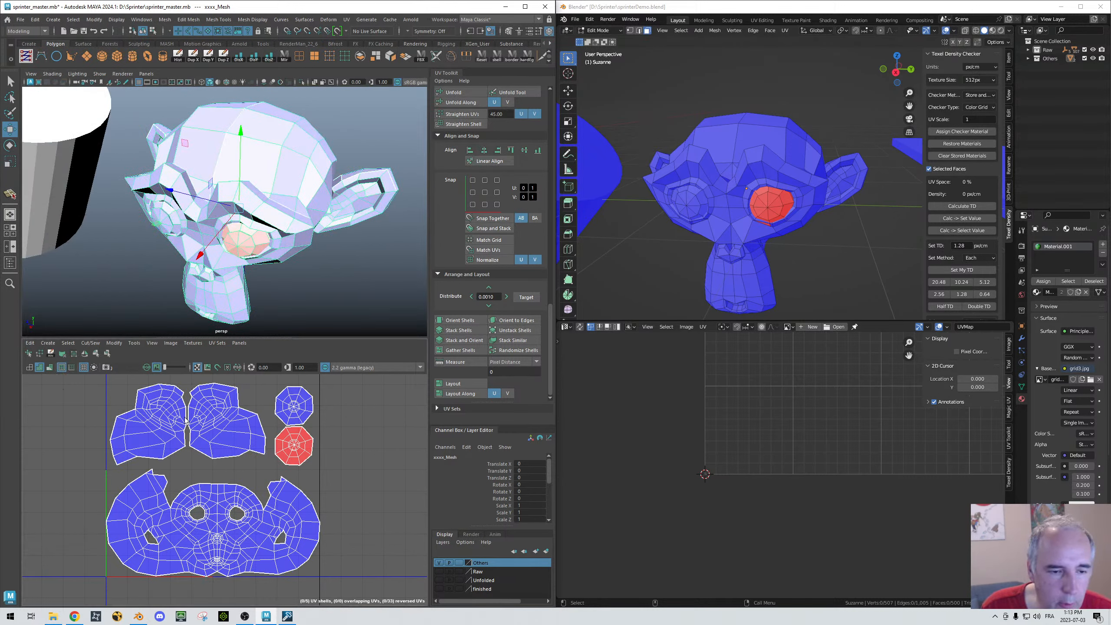
click(348, 301)
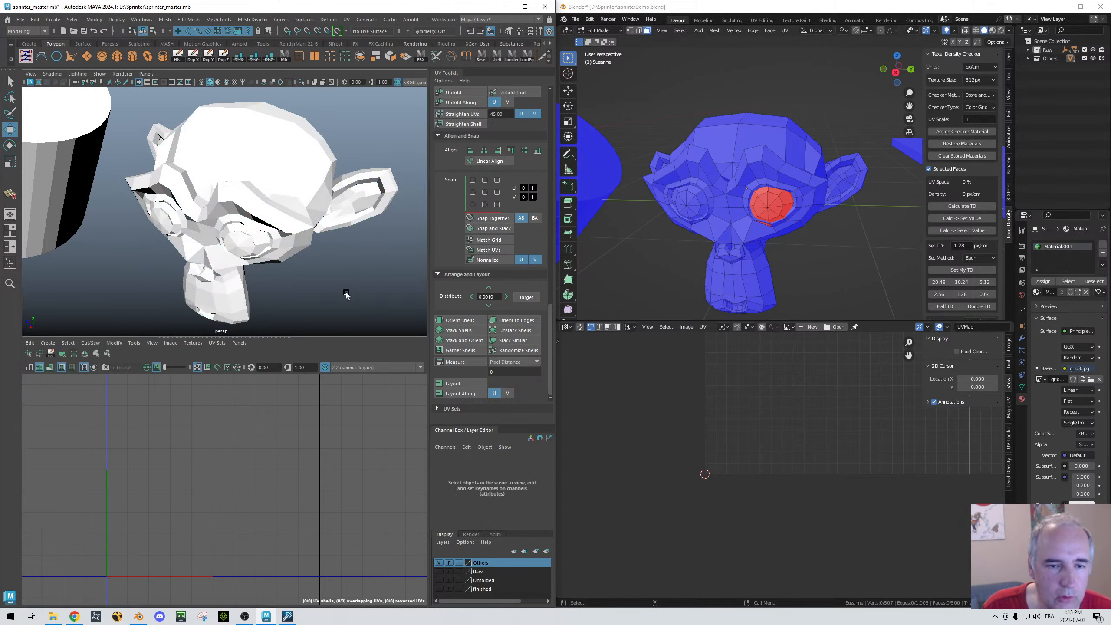
alt+drag(339, 278, 309, 272)
key(4)
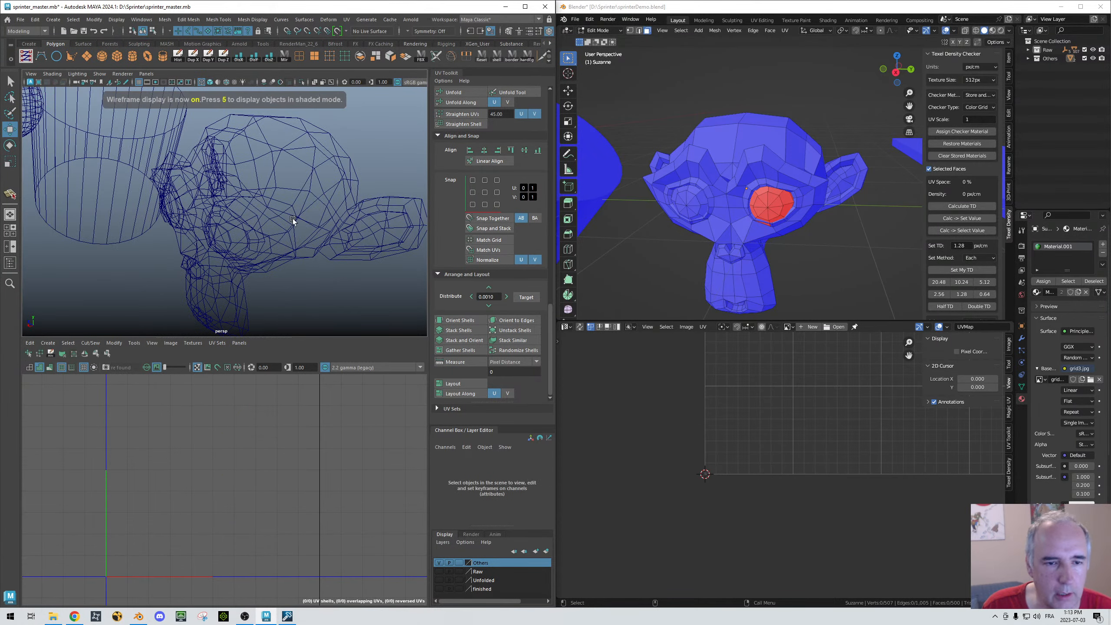
click(290, 204)
mouse_move(290, 205)
alt+mouse_down()
mouse_move(277, 243)
mouse_move(292, 223)
alt+mouse_up()
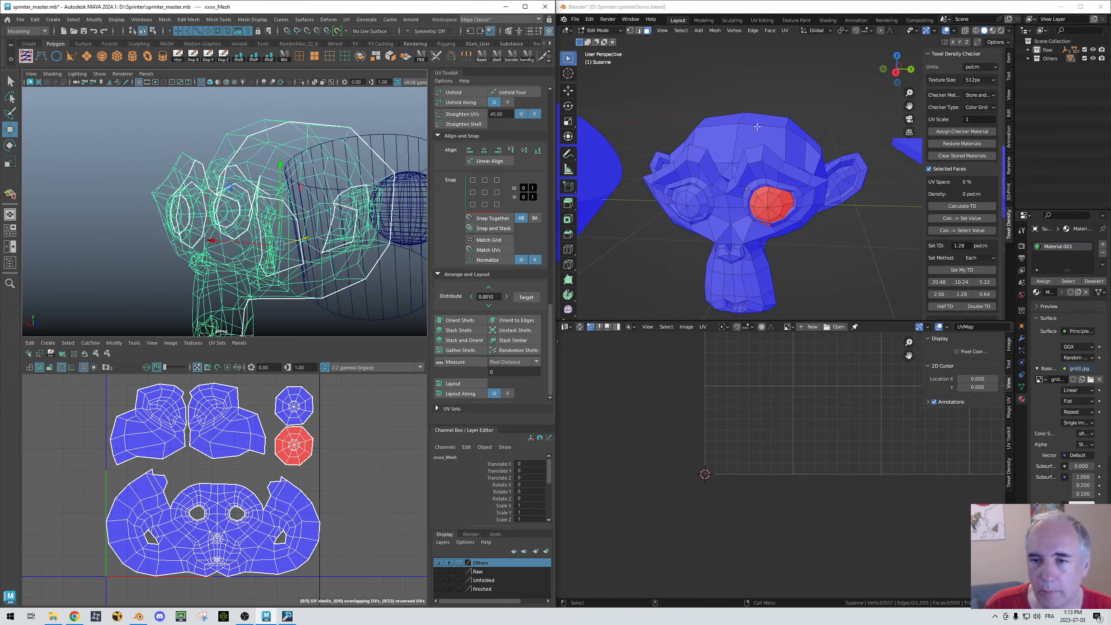
alt+drag(125, 186, 192, 219)
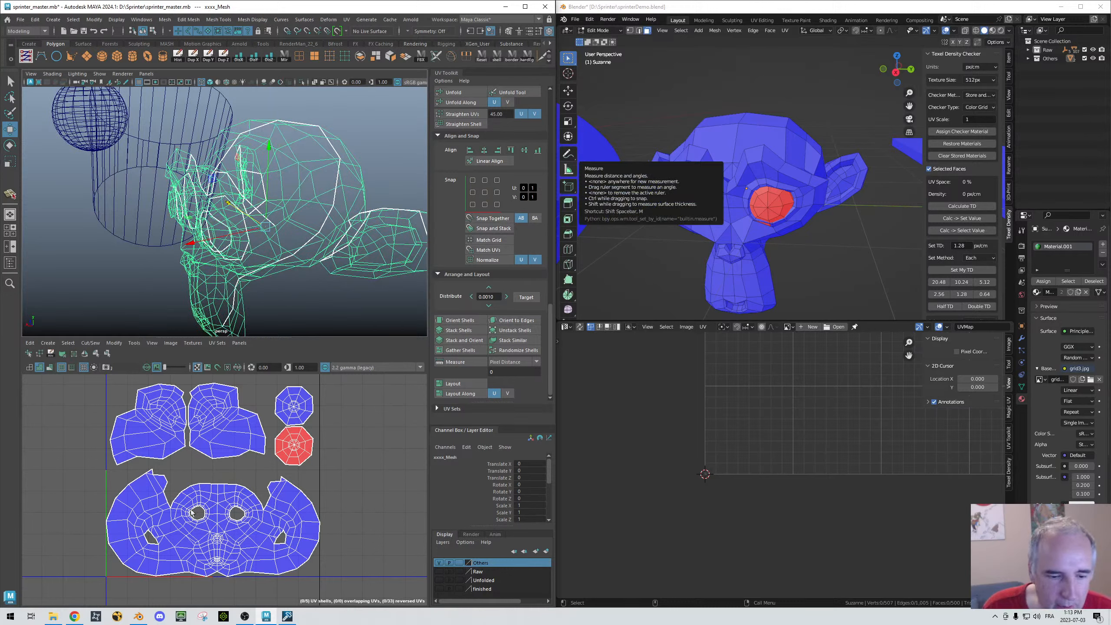
Step: Cut the UVs along one edge beside an eye hole in the monkey's face shell
alt+middle_drag(190, 512, 208, 476)
right_drag(184, 479, 185, 455)
click(195, 493)
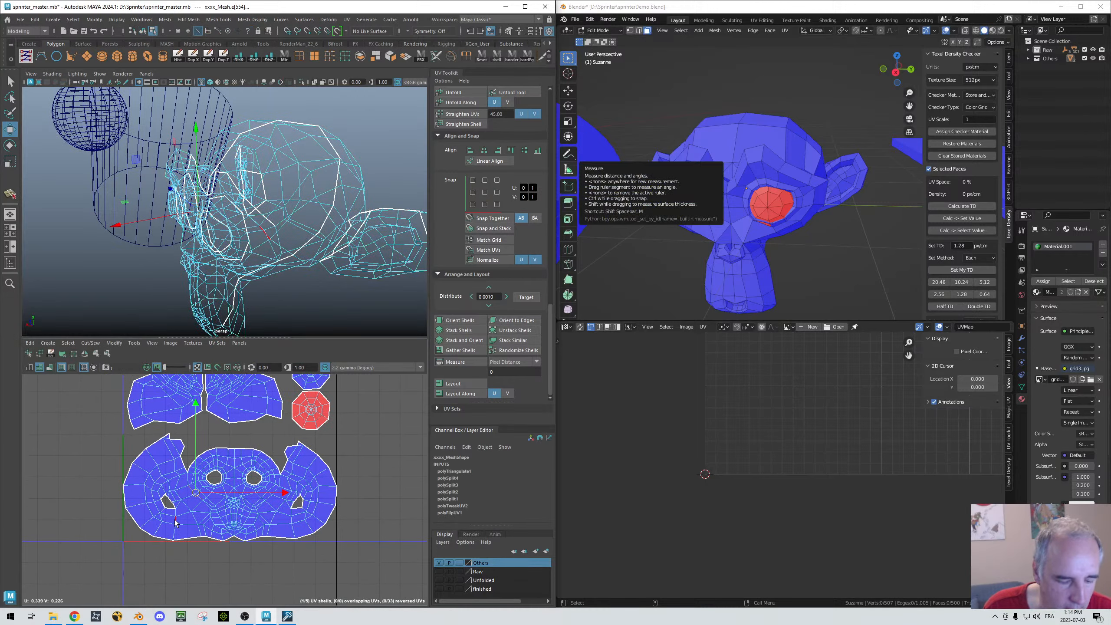
key(shift+x)
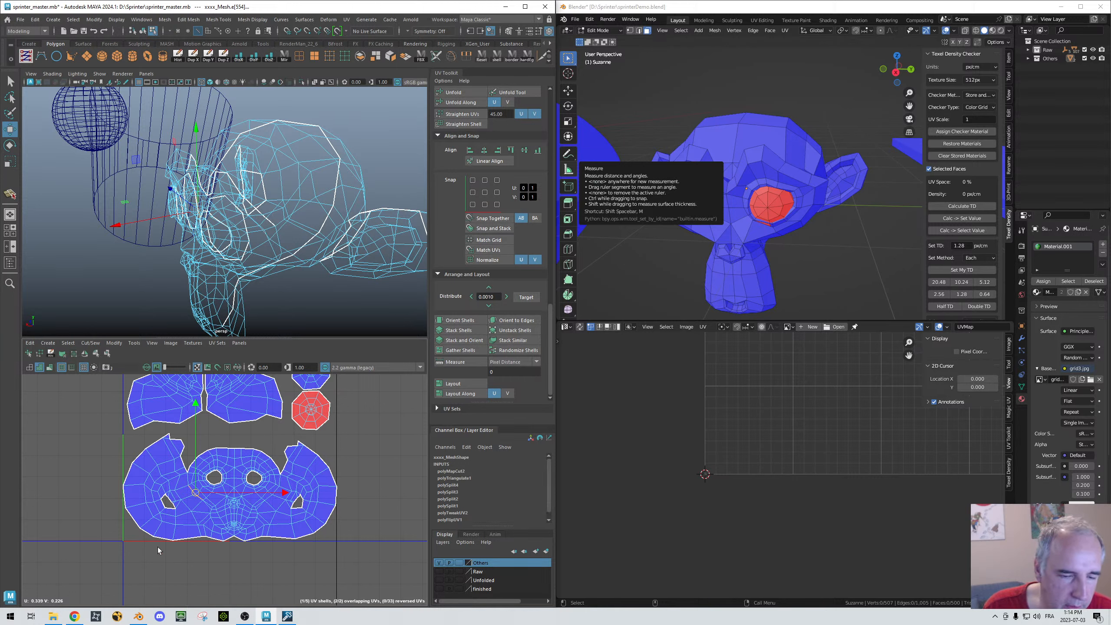
click(160, 551)
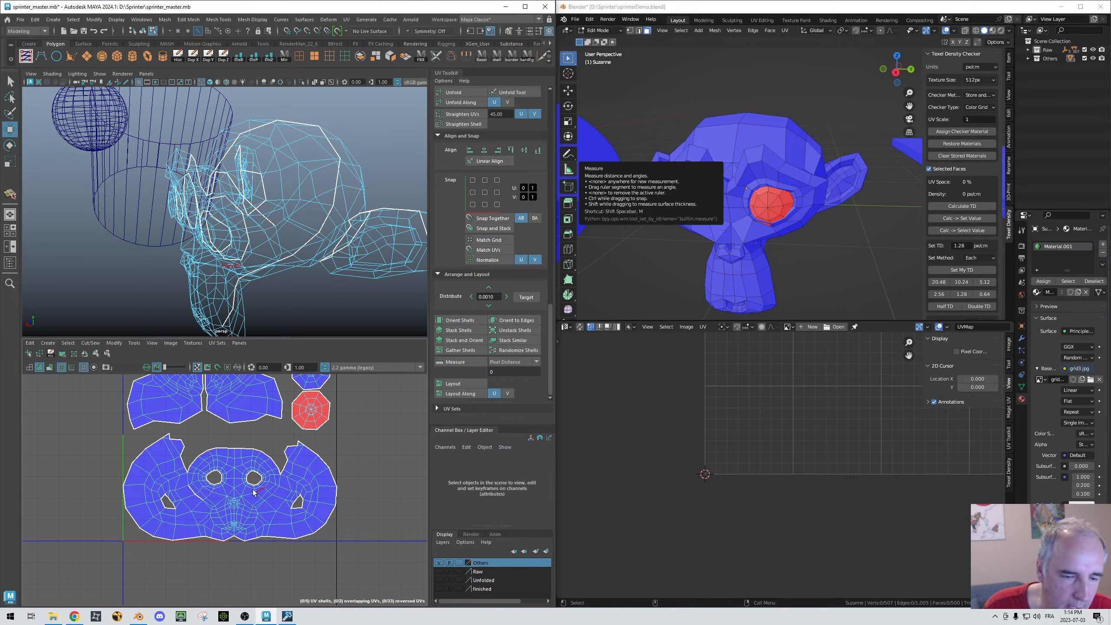
Step: Turn off the texture border display and unfold the UVs around the new cut beside the eye hole
click(63, 369)
right_drag(193, 479, 231, 481)
drag(168, 476, 210, 517)
key(ctrl+u)
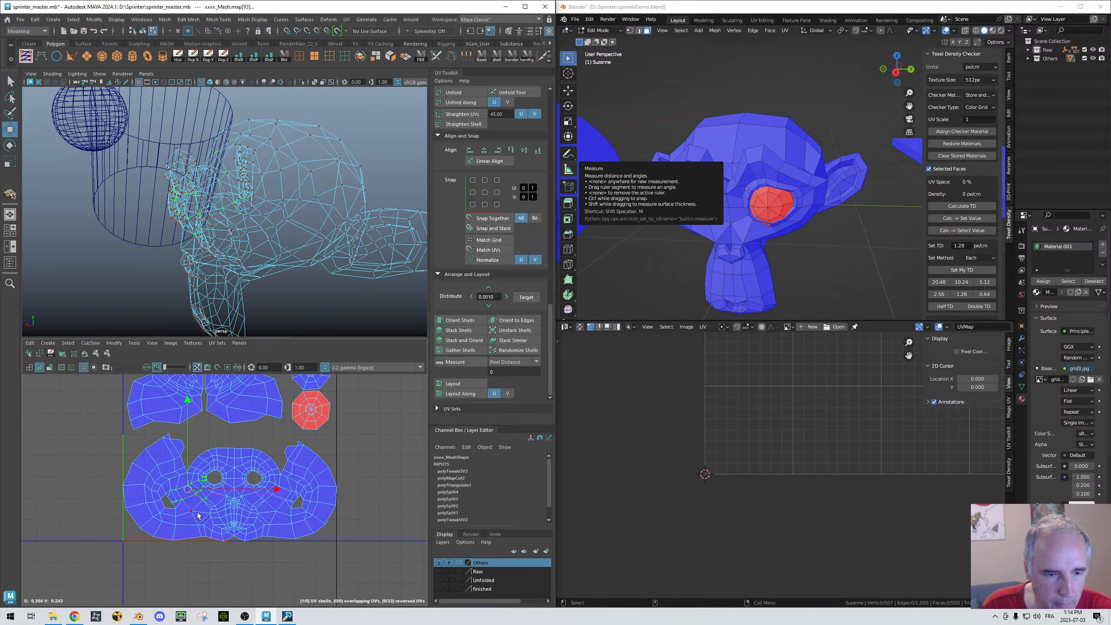
alt+right_drag(193, 517, 318, 492)
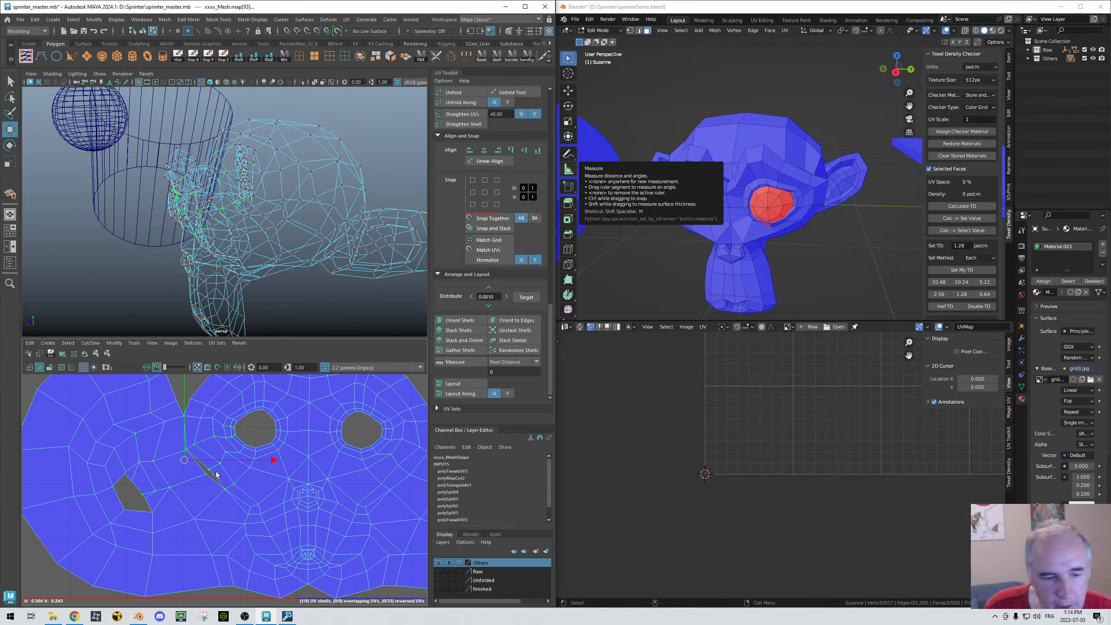
Step: Try the colored shared-edge highlighting on the new cut and display the texture borders of the monkey's UV shells
click(71, 367)
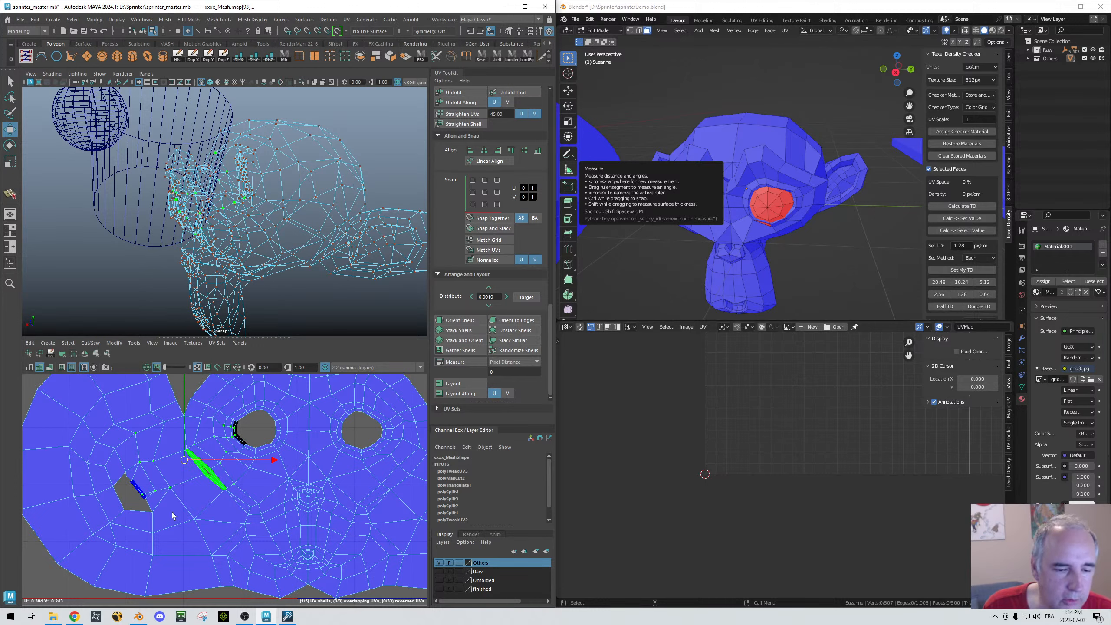
click(71, 367)
click(62, 367)
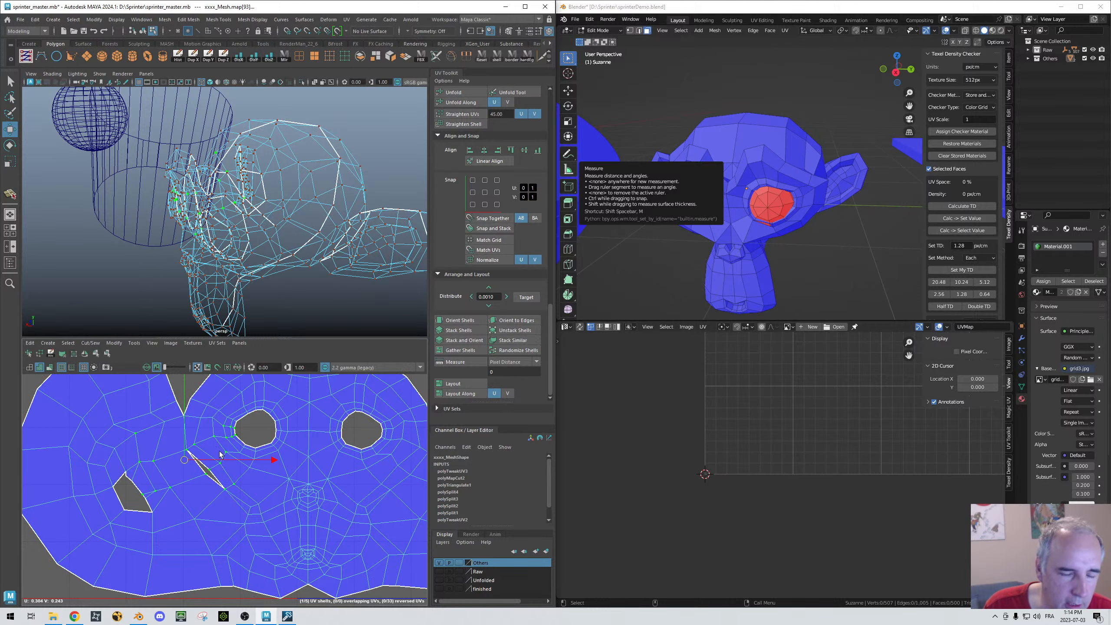
Step: Move and sew the cut edge beside the eye hole so the face shell closes again
right_drag(204, 462, 207, 470)
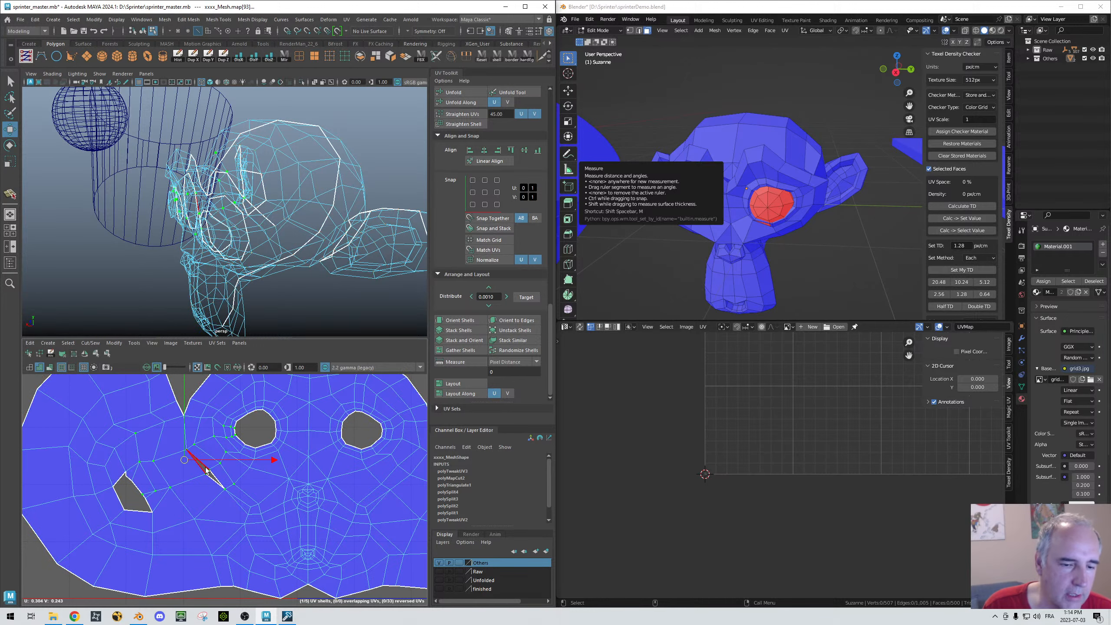
click(198, 469)
key(shift+s)
alt+right_drag(238, 485, 189, 478)
alt+middle_drag(211, 483, 181, 497)
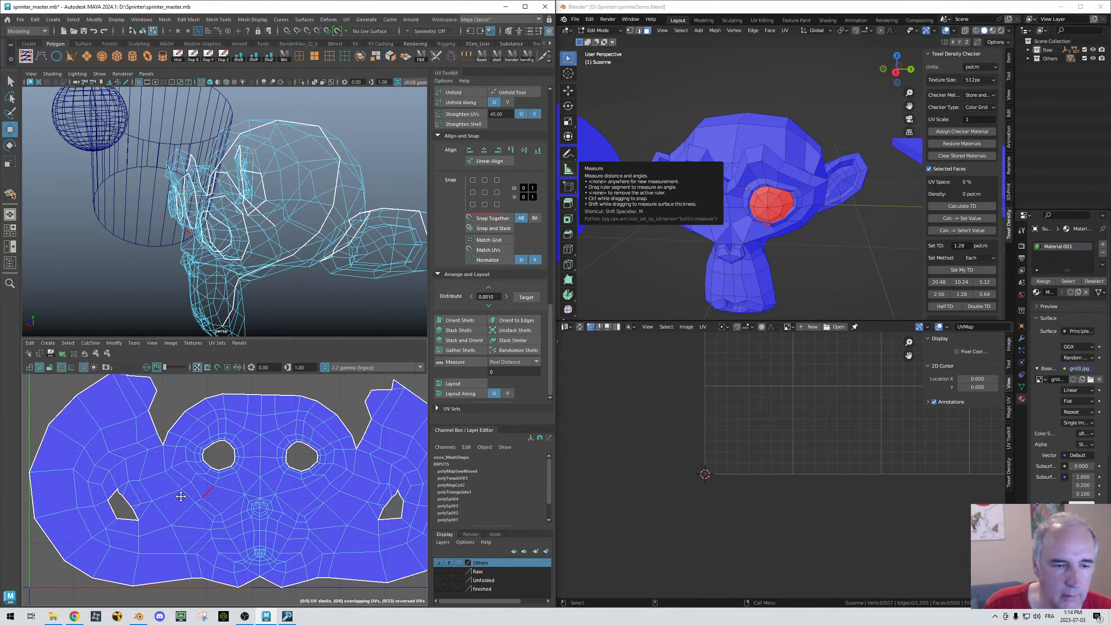
Step: Select single border edges on the face shell and an upper shell to examine where their matching edges lie
scroll(180, 497, down, 4)
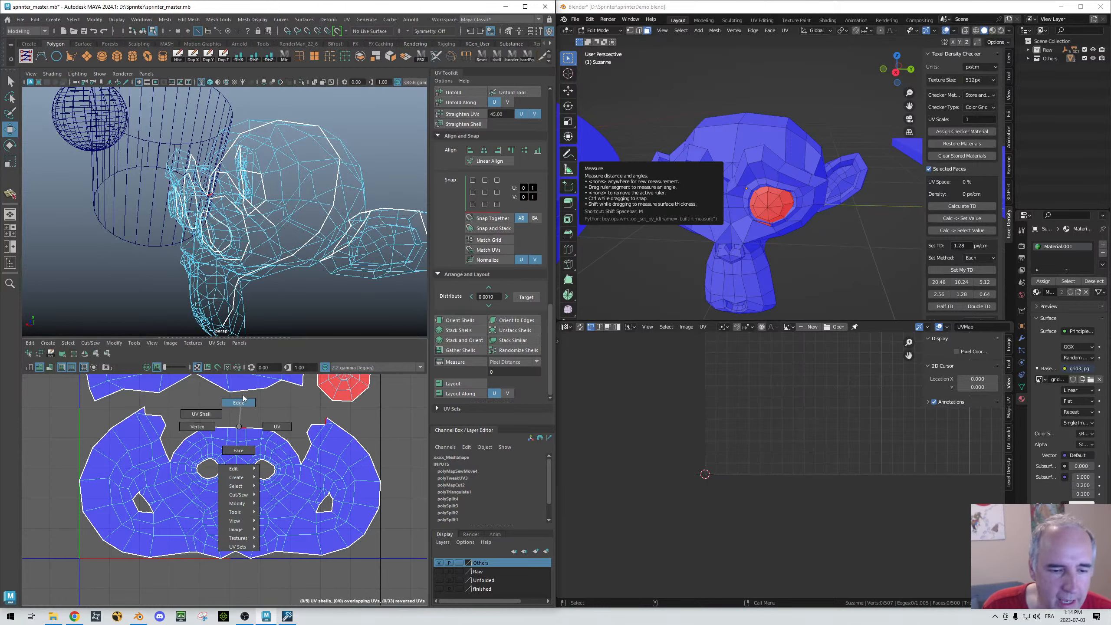
click(346, 433)
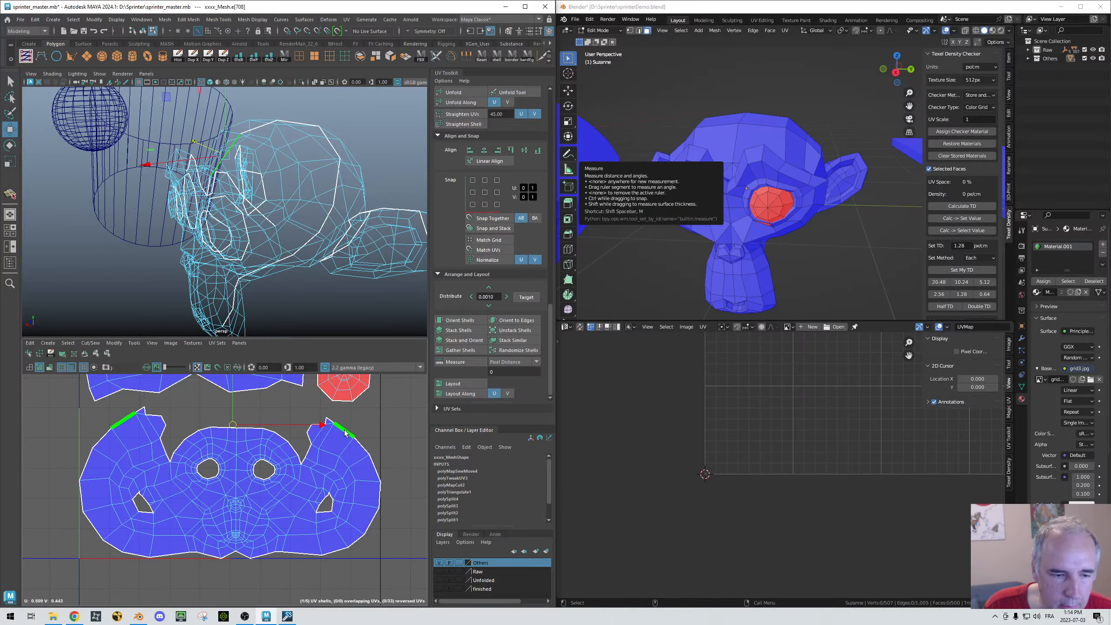
alt+middle_drag(220, 421, 193, 487)
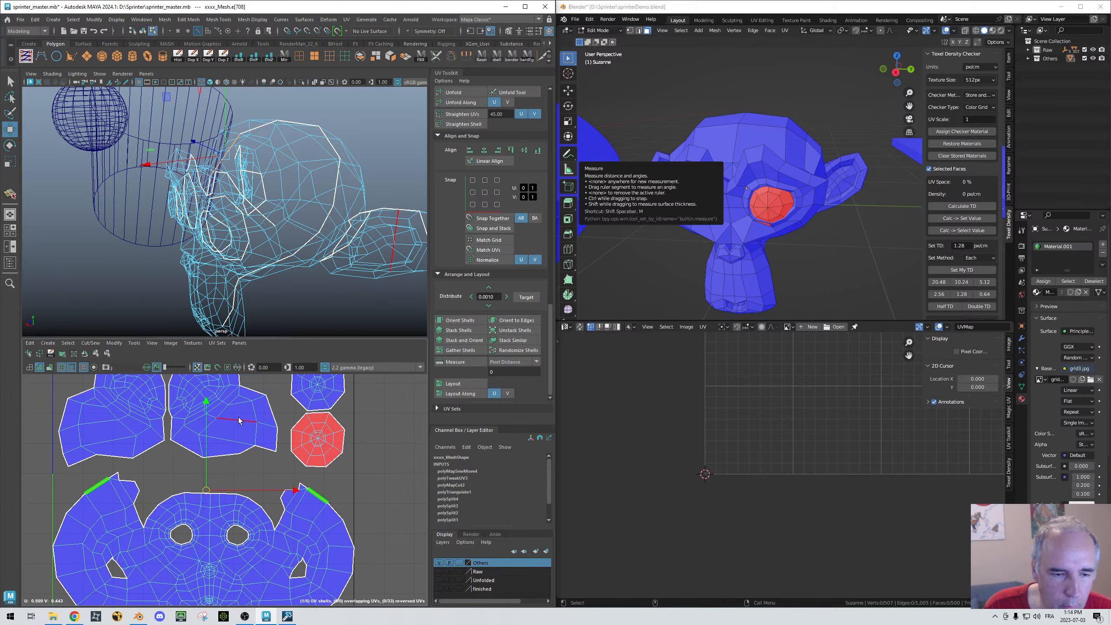
alt+middle_drag(238, 421, 253, 462)
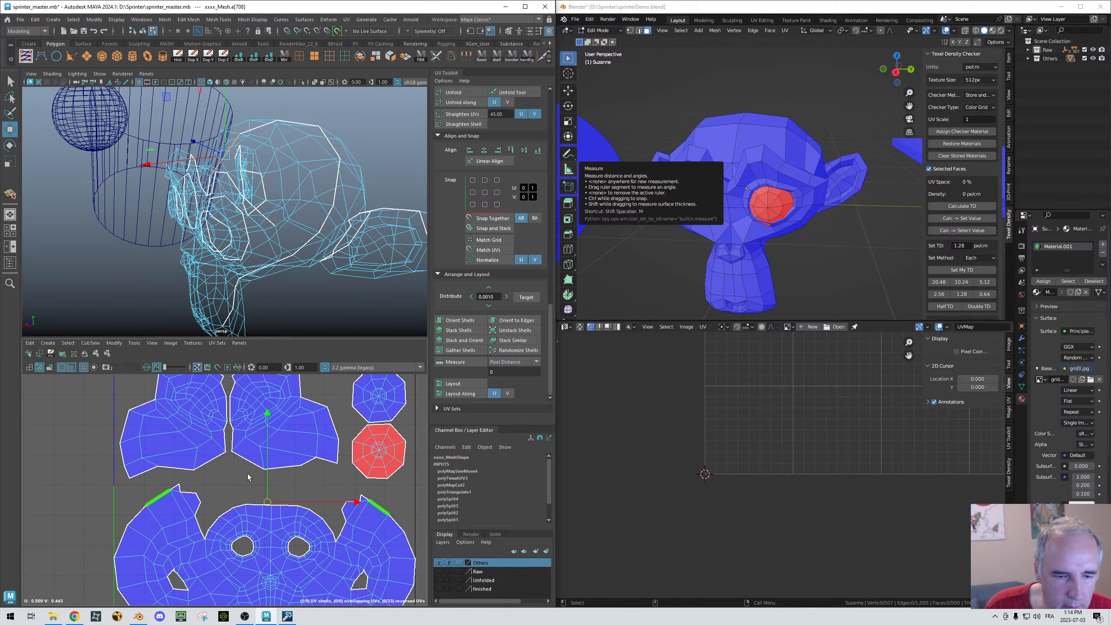
click(247, 463)
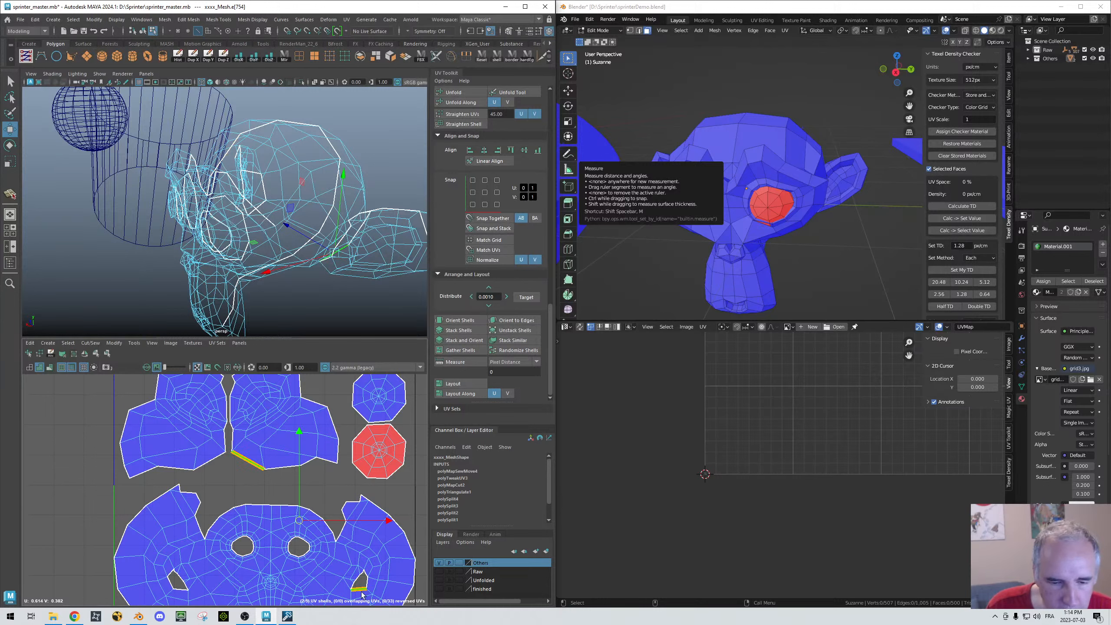
click(278, 470)
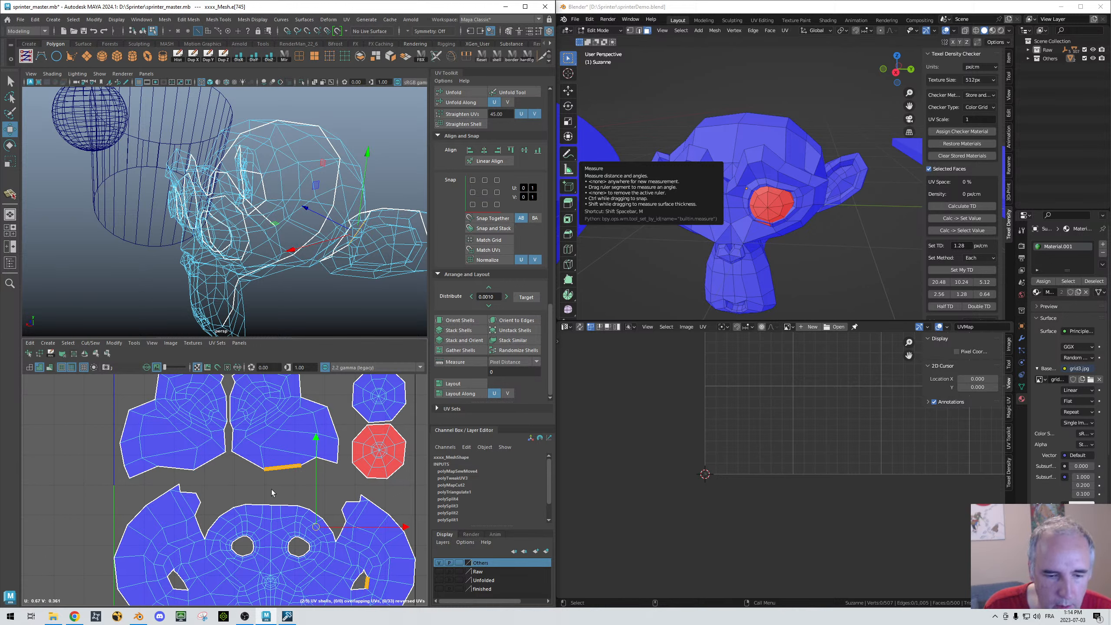
key(g)
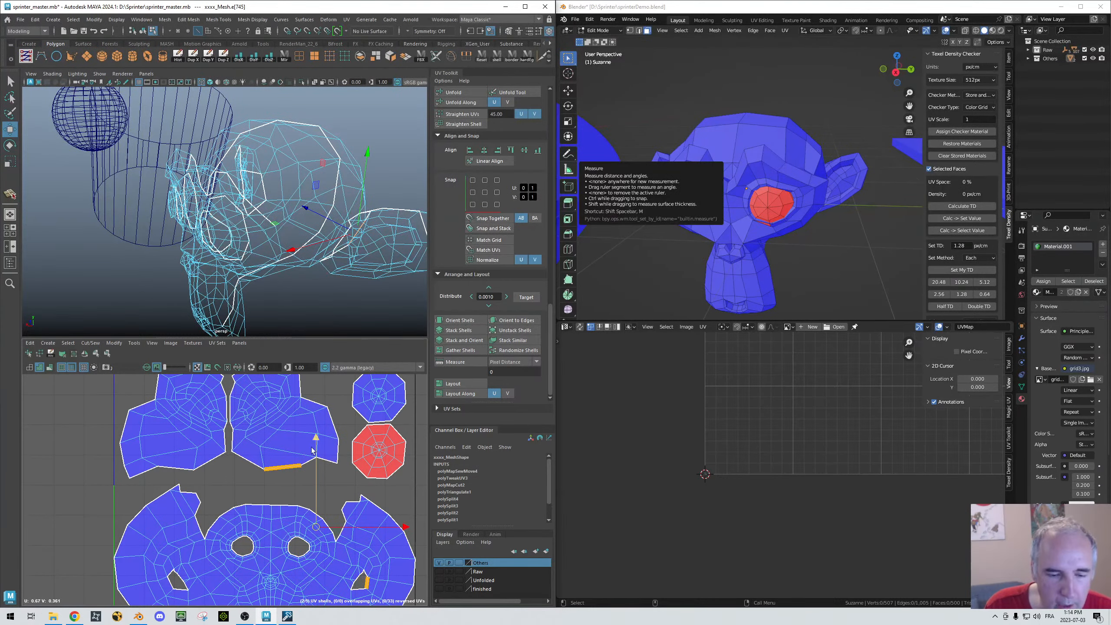
scroll(269, 491, down, 3)
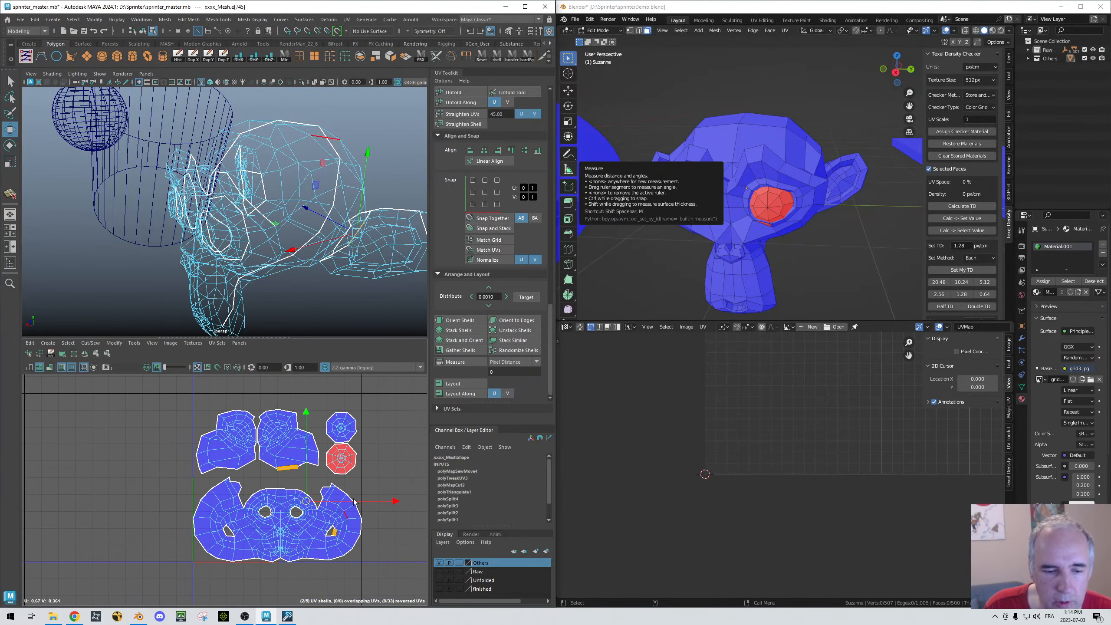
Step: Return to object selection, view the cylinder's UVs, and reselect the whole monkey head
right_drag(233, 170, 275, 153)
click(169, 143)
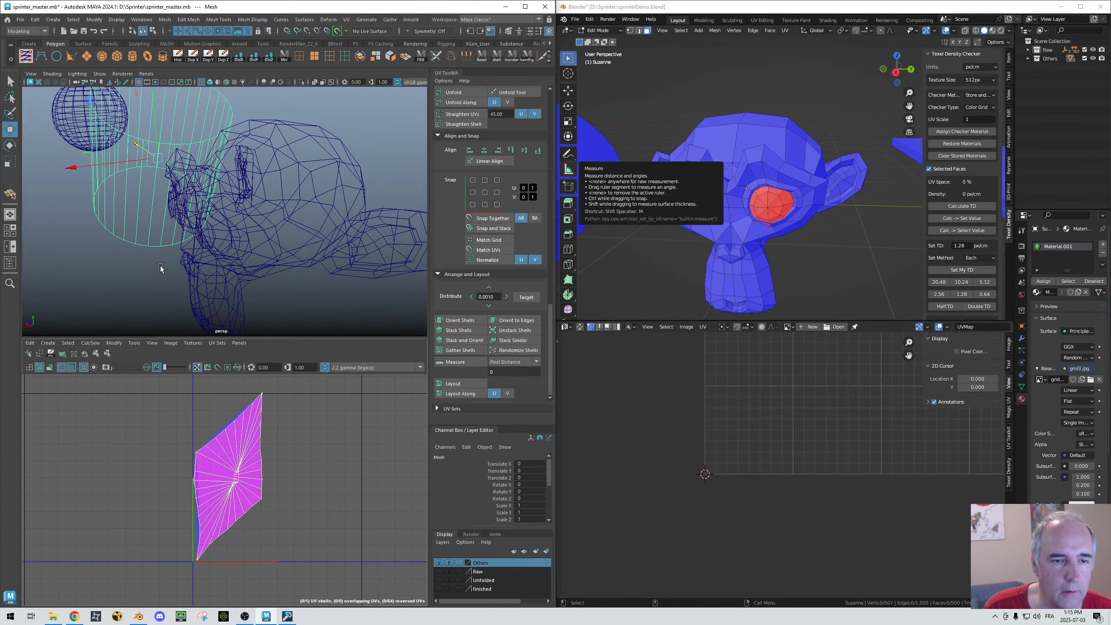
alt+drag(152, 230, 183, 215)
alt+middle_drag(182, 219, 275, 209)
alt+right_drag(219, 205, 149, 200)
alt+drag(153, 201, 209, 219)
alt+middle_drag(351, 230, 220, 218)
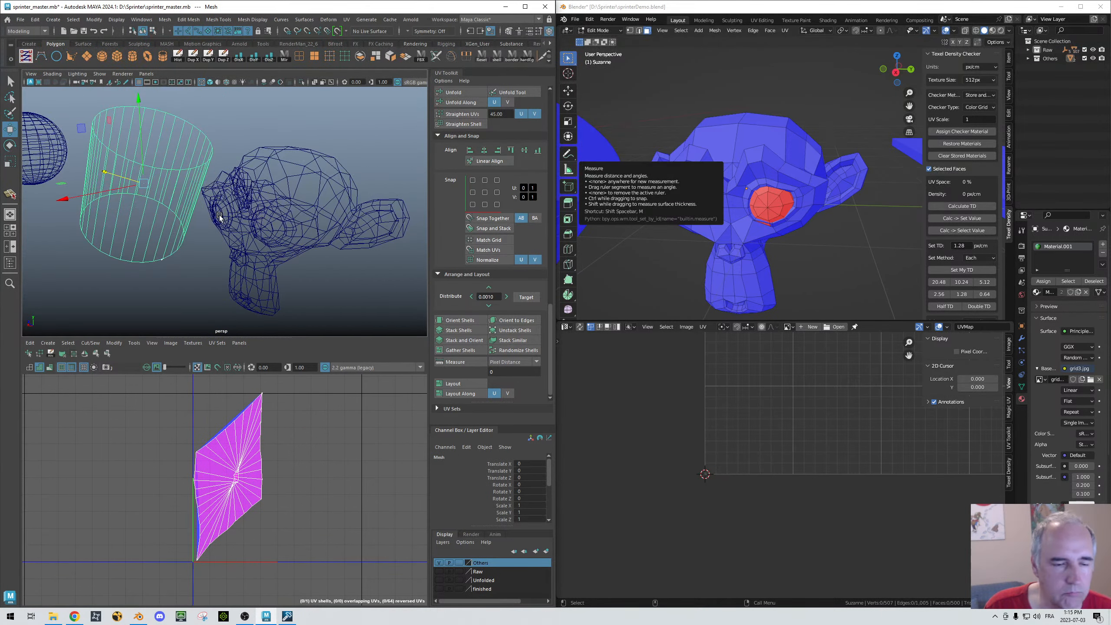
click(251, 209)
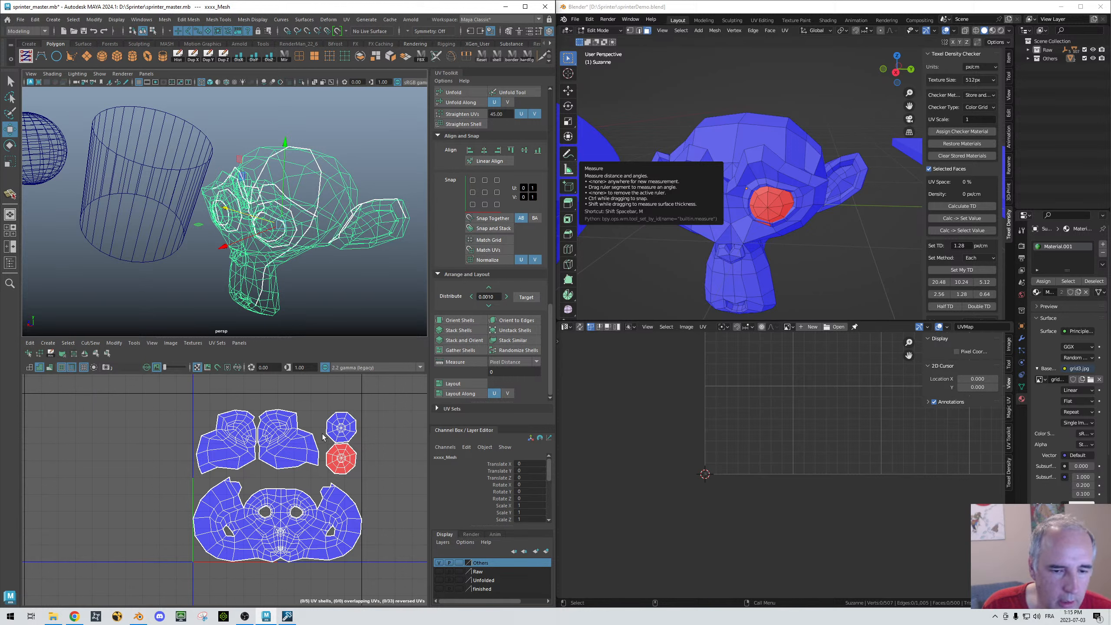
Step: Select the blue round eye shell in the UV layout and turn off the shared-edge highlighting
right_drag(332, 442, 296, 425)
click(349, 414)
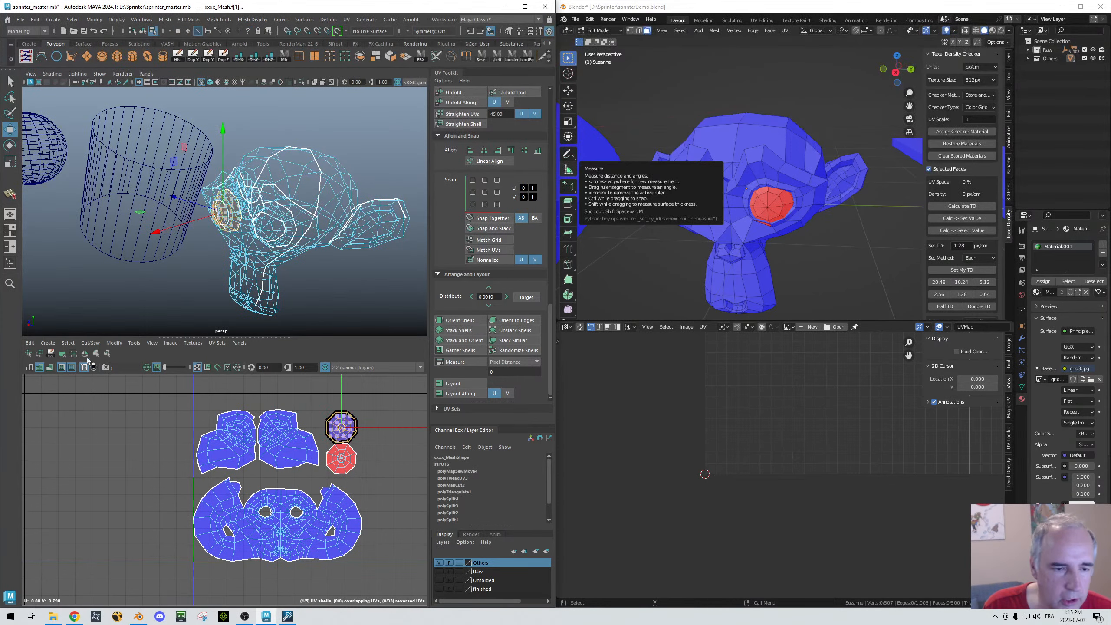
click(94, 367)
click(95, 367)
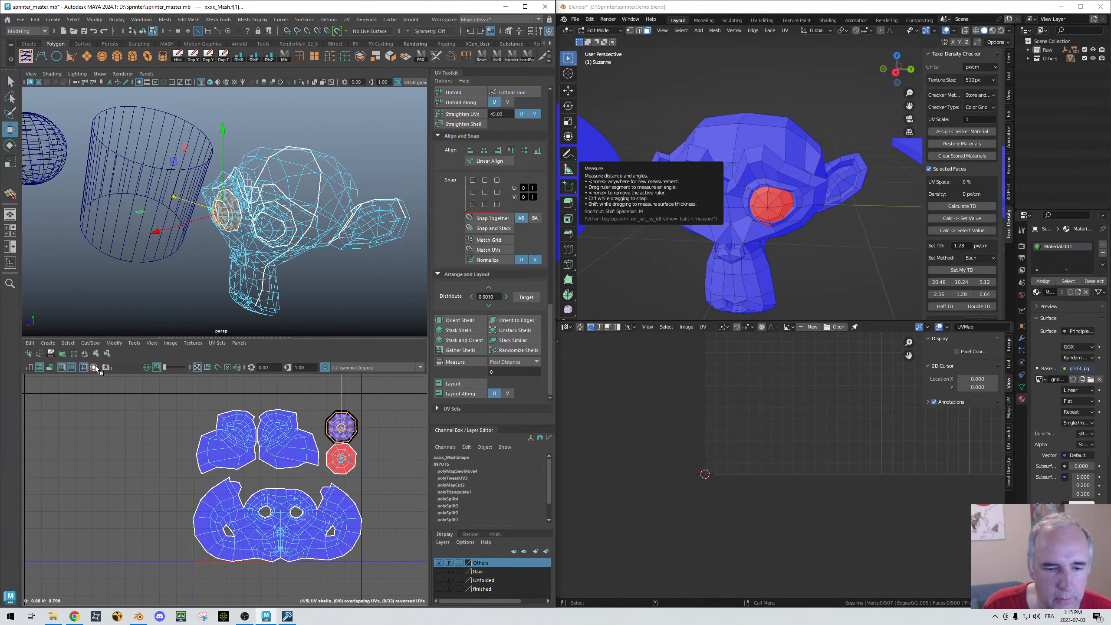
click(71, 368)
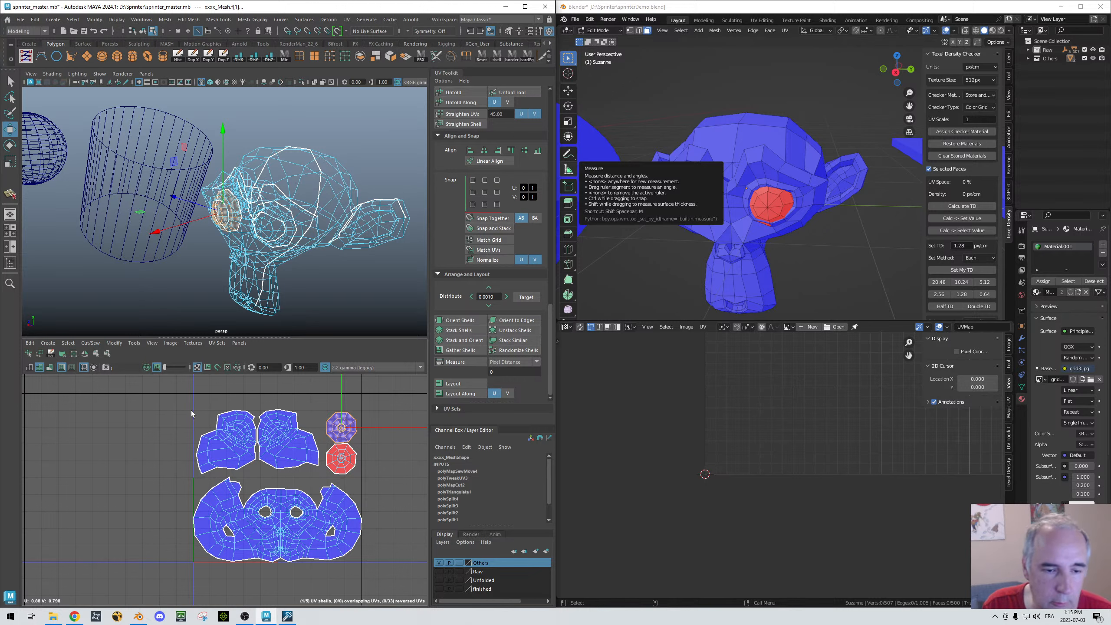
Step: Deselect the eye shell, display the grid texture behind the UVs, and examine the second upper shell's outer corner at pixel level
click(217, 367)
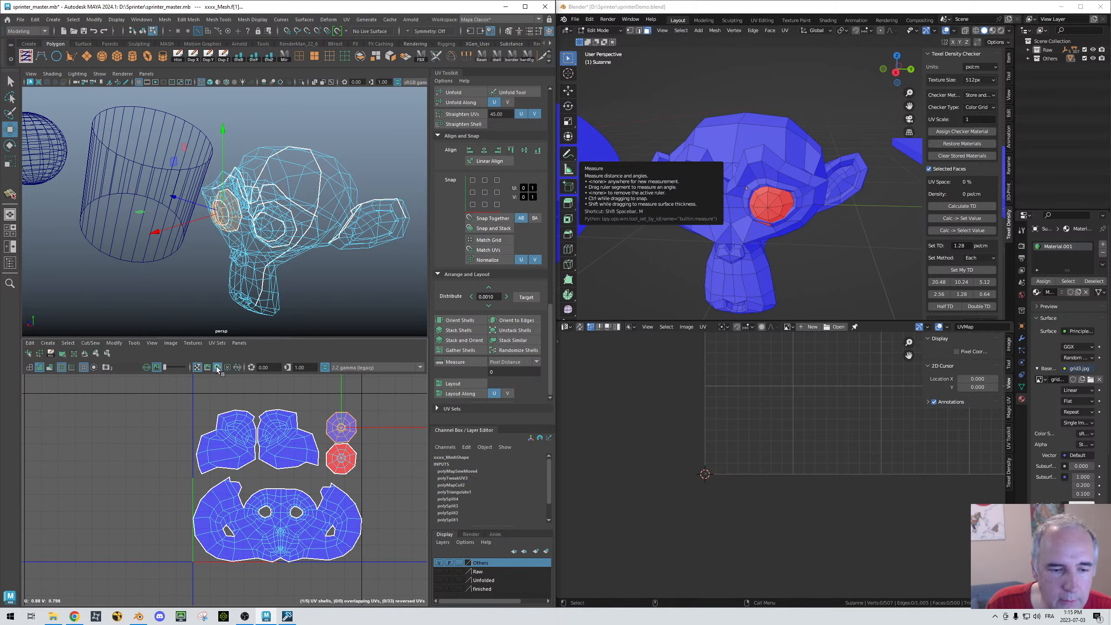
click(152, 438)
alt+middle_drag(238, 418, 170, 441)
alt+right_drag(169, 442, 350, 420)
alt+middle_drag(349, 420, 320, 473)
alt+right_drag(210, 460, 279, 457)
alt+middle_drag(279, 457, 247, 458)
alt+right_drag(247, 458, 350, 458)
alt+middle_drag(350, 457, 309, 456)
alt+right_drag(271, 453, 306, 448)
alt+middle_drag(309, 448, 319, 465)
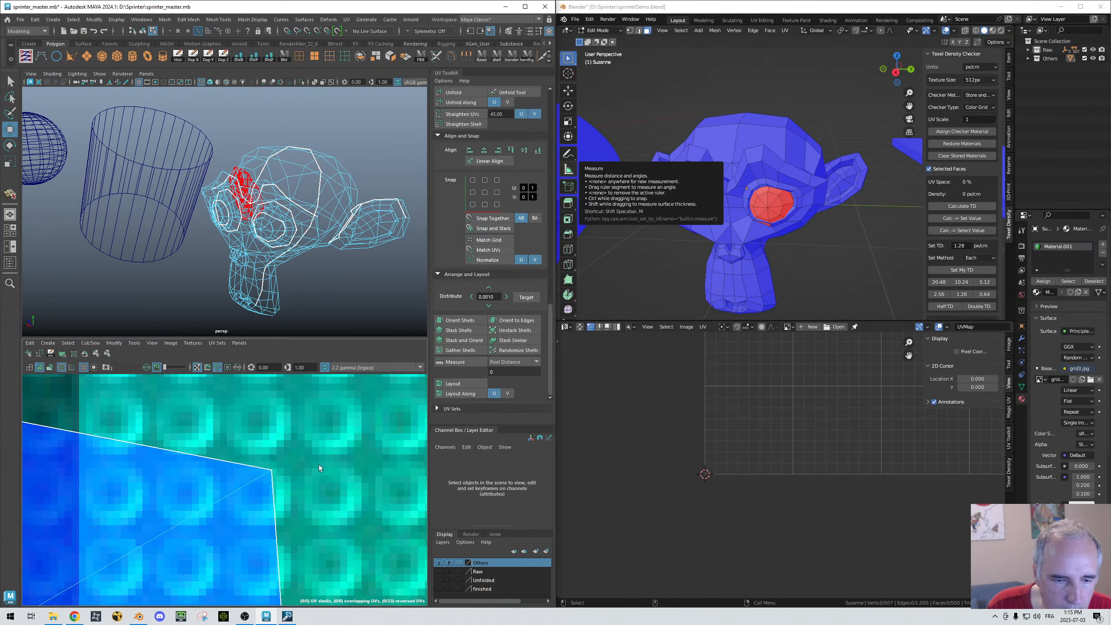
Step: Select the corner UV of the second upper shell and move it slightly outward over the texture pixels
right_drag(264, 477, 289, 473)
click(277, 472)
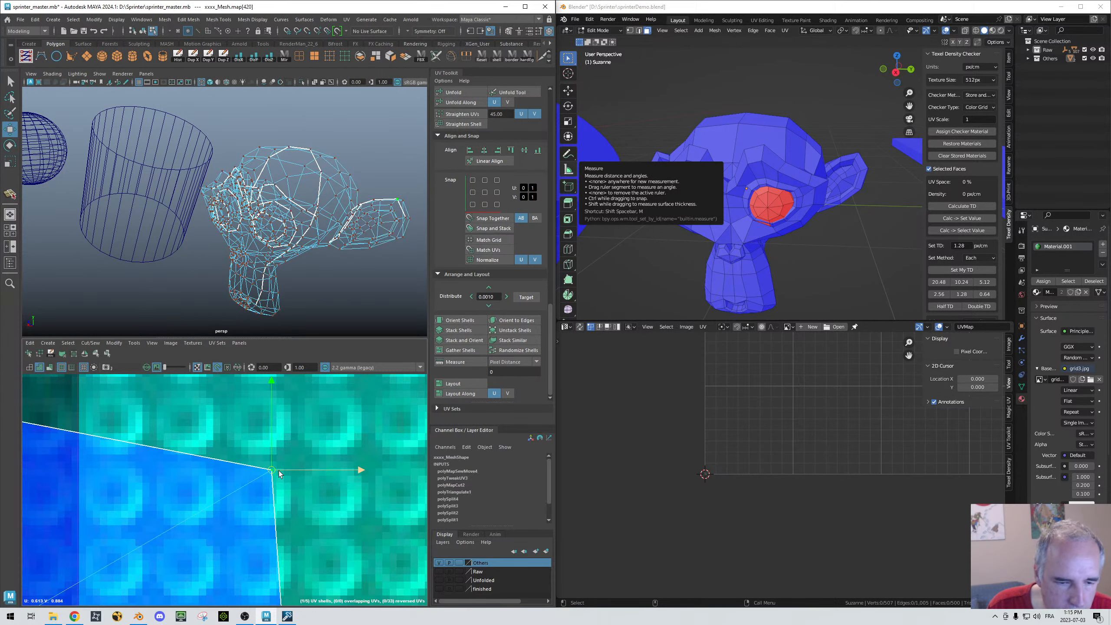
drag(272, 470, 286, 412)
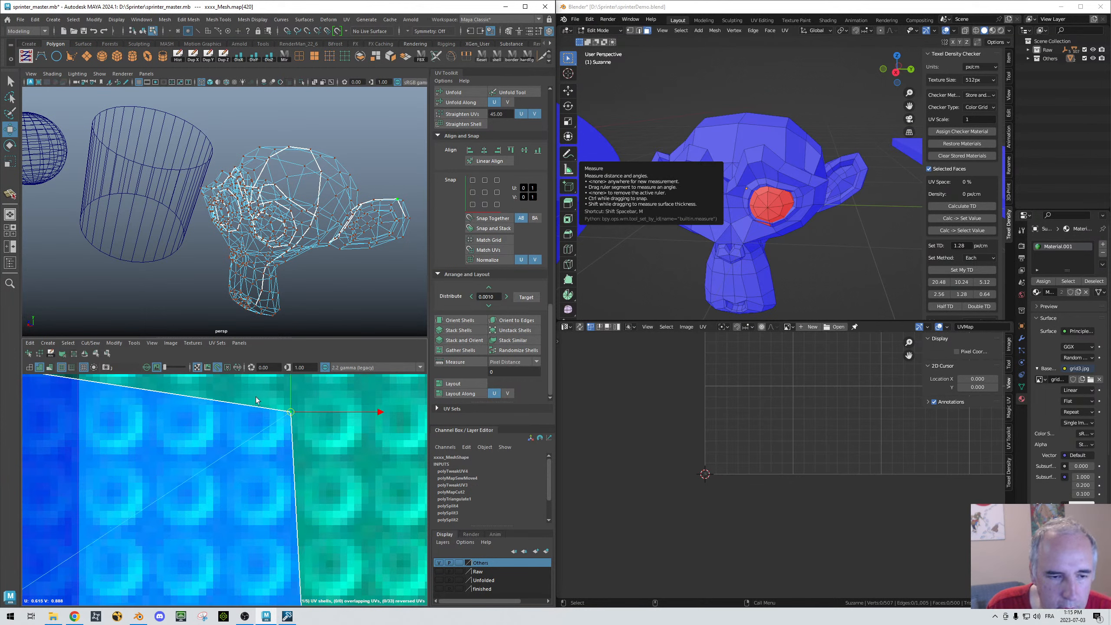
drag(291, 415, 287, 414)
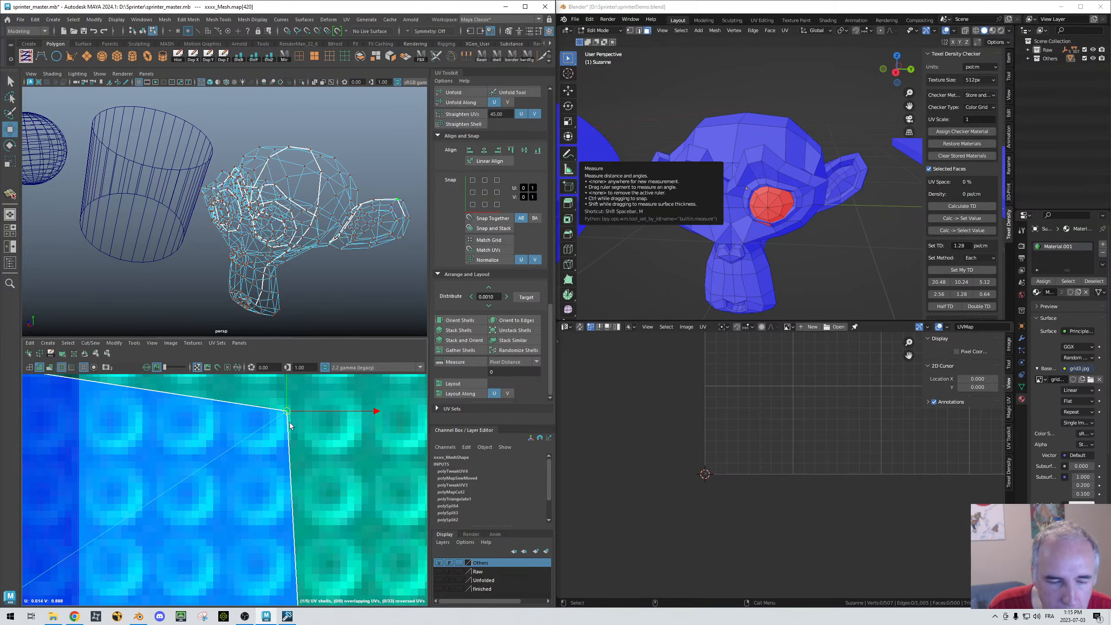
Step: Examine the shell's interior over the grid texture and select a UV near the border between tiles e03 and f03
alt+right_drag(233, 470, 91, 456)
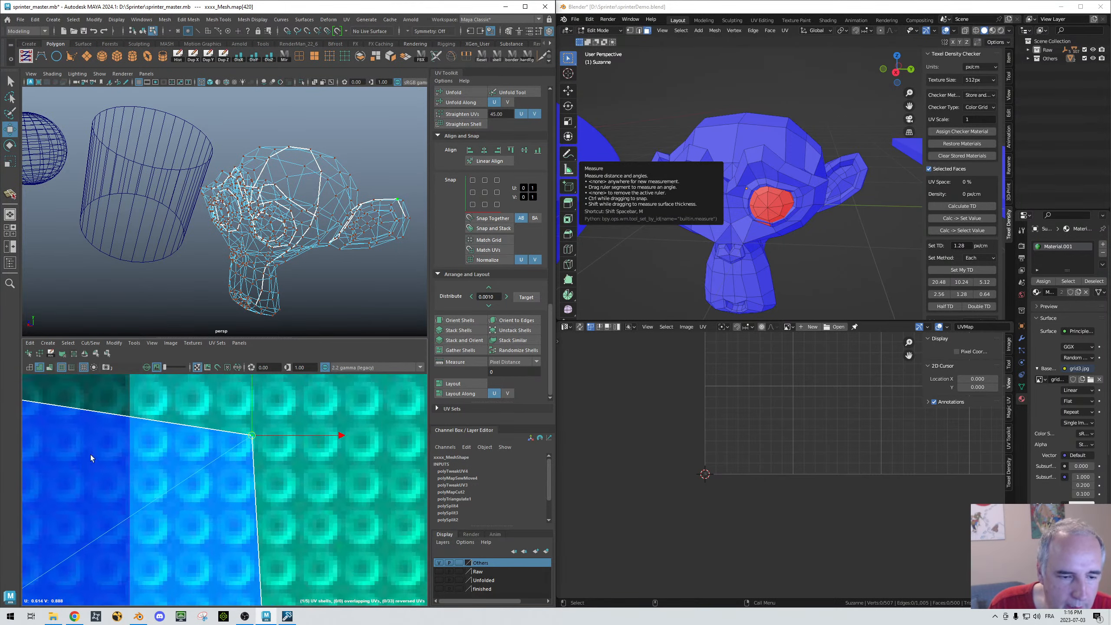
alt+middle_drag(92, 456, 309, 434)
alt+right_drag(309, 434, 18, 473)
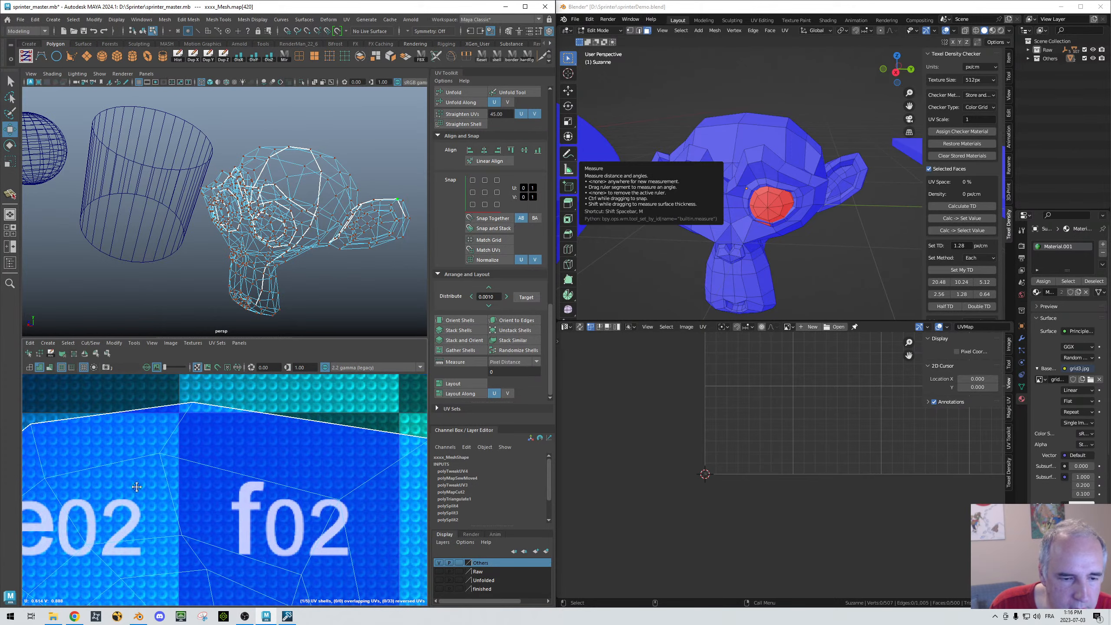
alt+middle_drag(174, 589, 243, 394)
alt+middle_drag(271, 544, 193, 399)
mouse_move(238, 456)
alt+middle_down()
mouse_move(311, 414)
mouse_move(385, 535)
alt+middle_up()
alt+middle_drag(279, 462, 418, 502)
mouse_move(314, 496)
alt+middle_down()
mouse_move(300, 530)
mouse_move(196, 571)
mouse_move(181, 509)
mouse_move(152, 512)
alt+middle_up()
right_drag(260, 456, 280, 459)
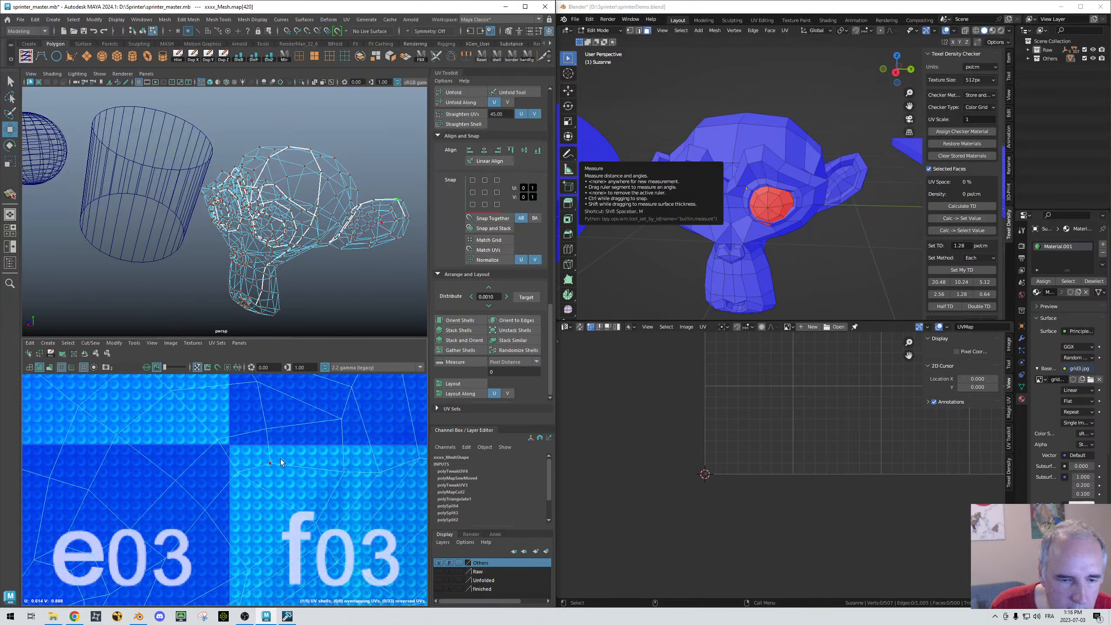
drag(248, 458, 278, 470)
alt+middle_drag(243, 507, 251, 479)
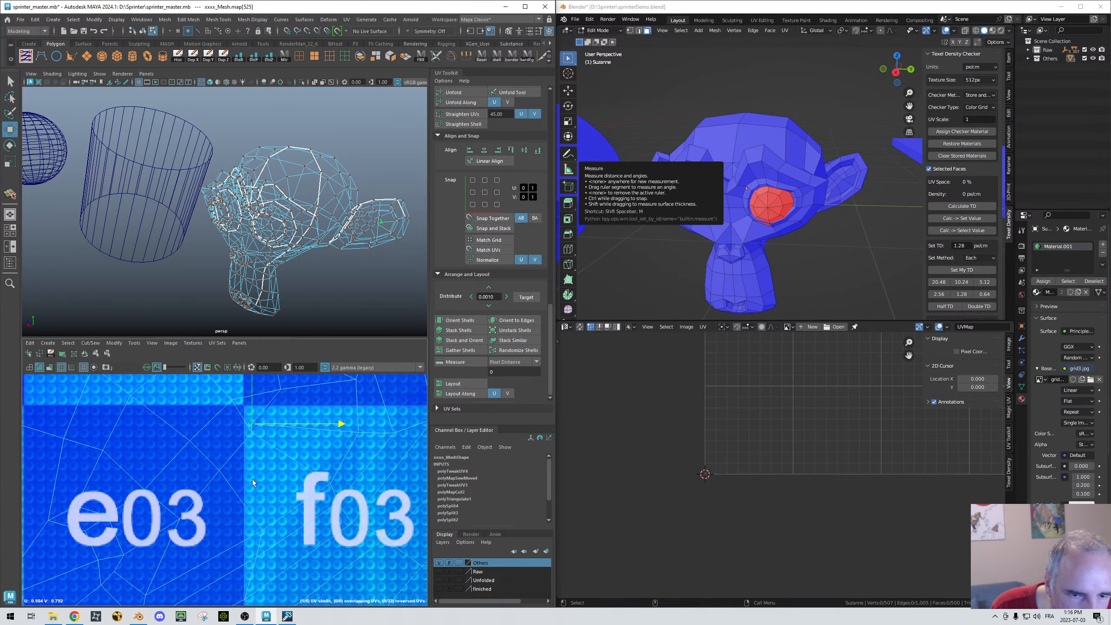
click(210, 433)
Step: Select the UVs near the e03 and f03 tile border and shift them horizontally to about U 0.507
scroll(220, 452, up, 5)
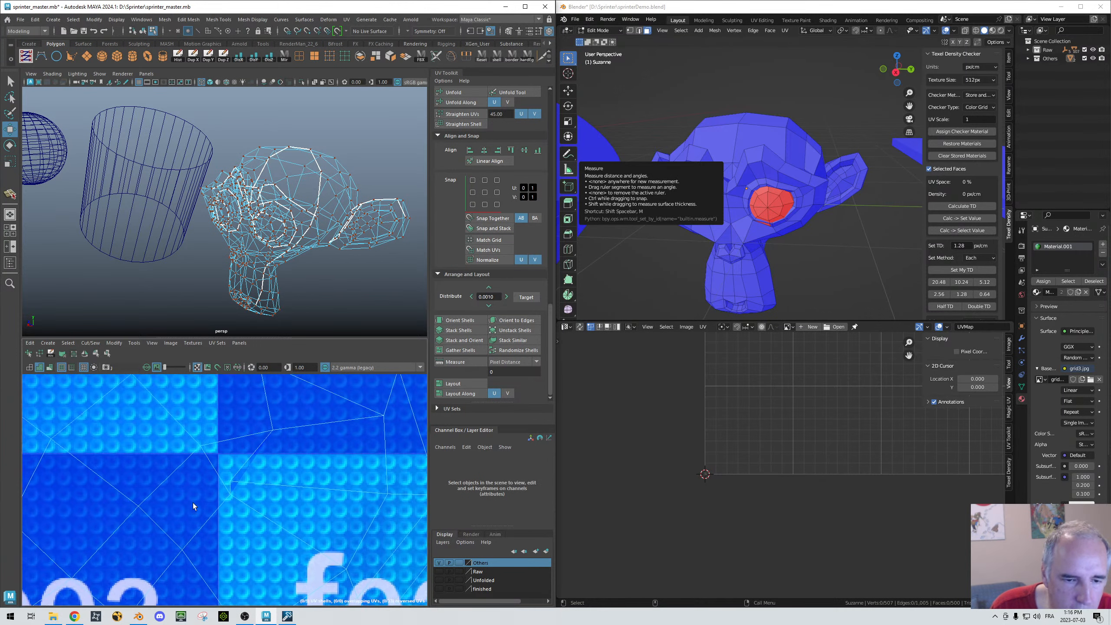
scroll(377, 494, up, 3)
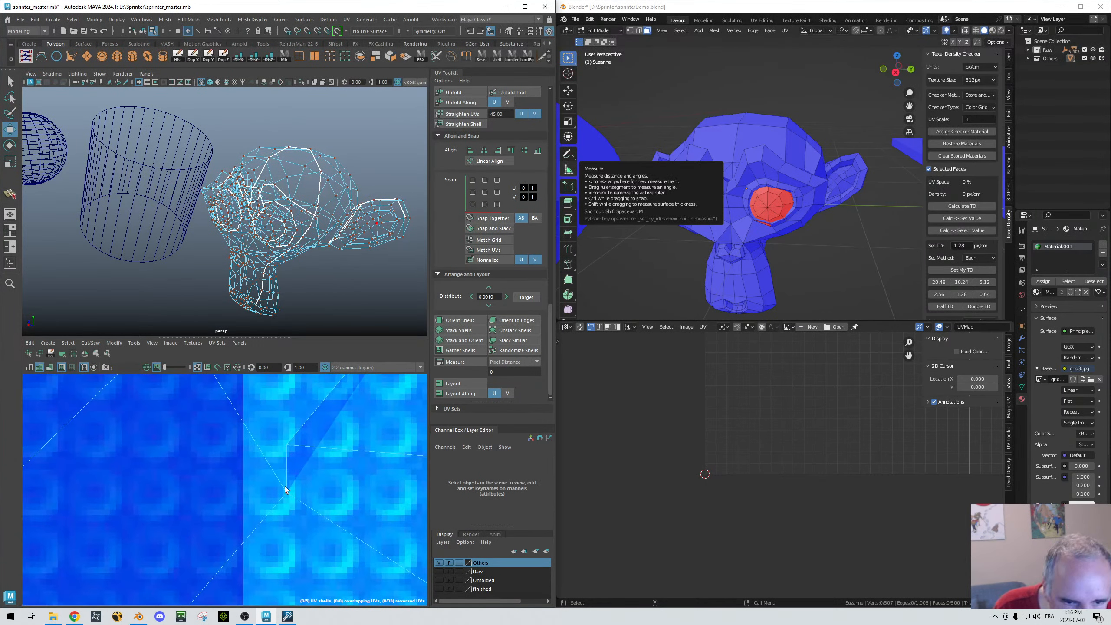
right_click(288, 455)
right_drag(326, 448, 326, 451)
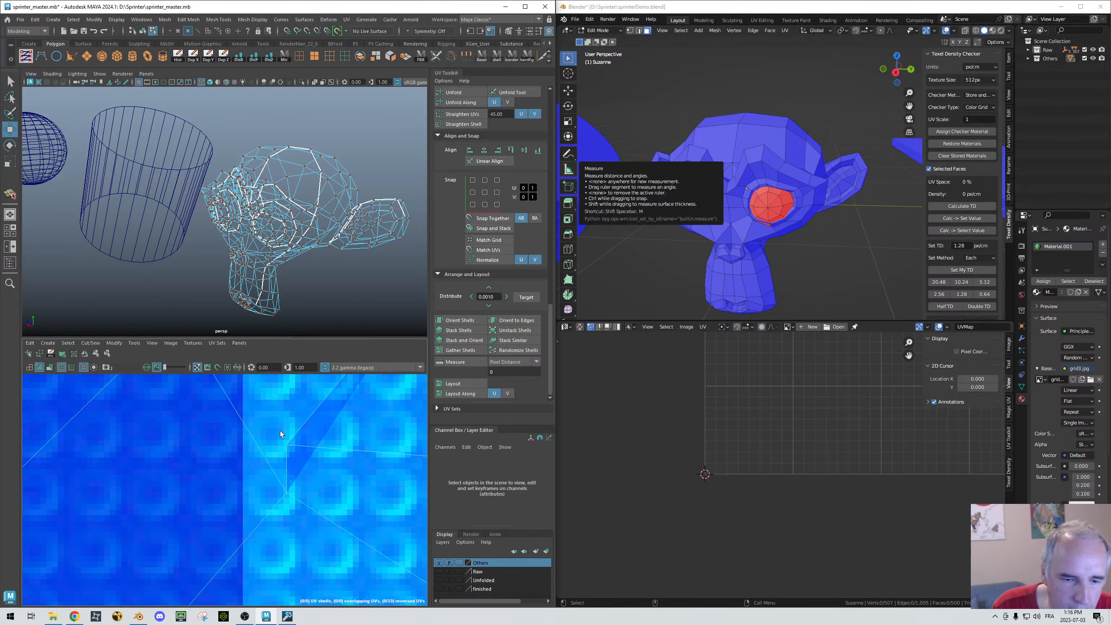
drag(279, 430, 296, 510)
click(218, 367)
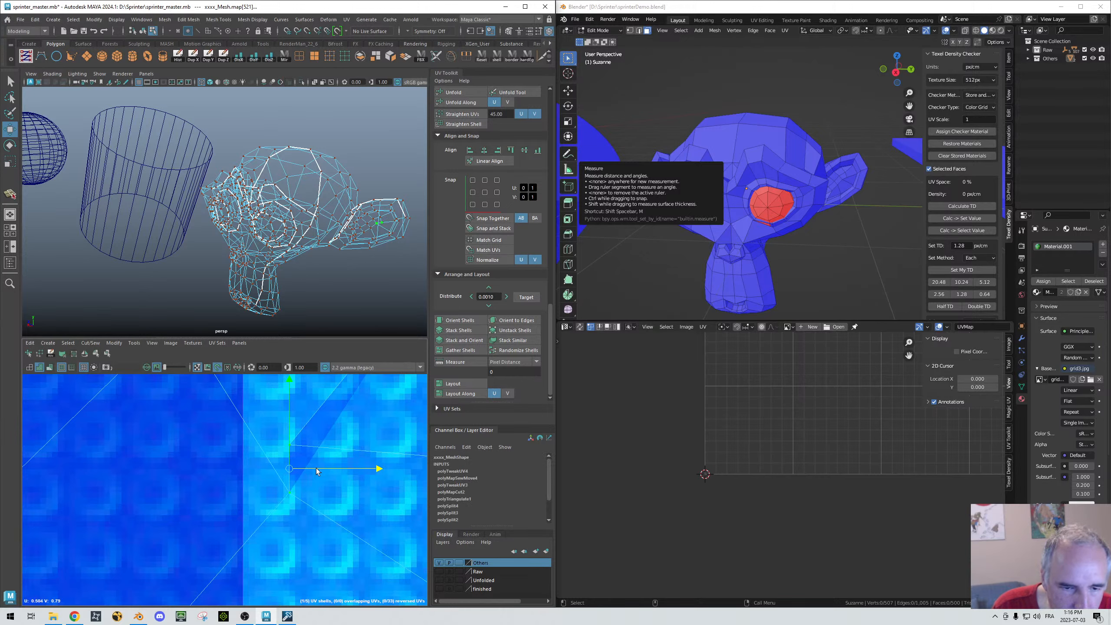
drag(316, 469, 354, 477)
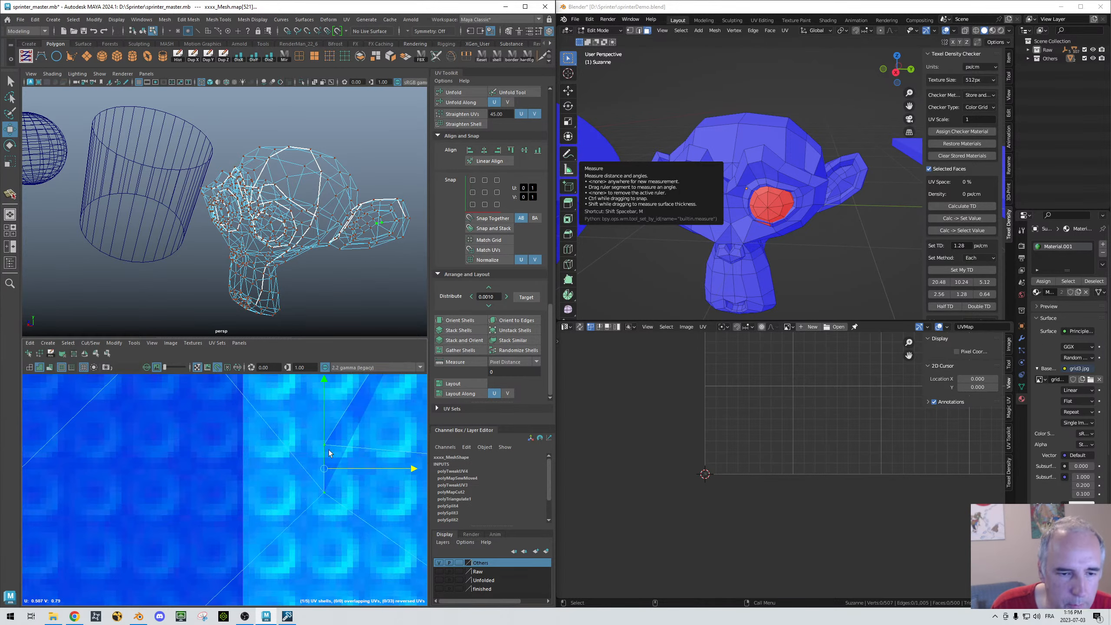
Step: Set the display brightness of the UV editor's grid texture to 4, and then to 0.2
scroll(329, 453, down, 6)
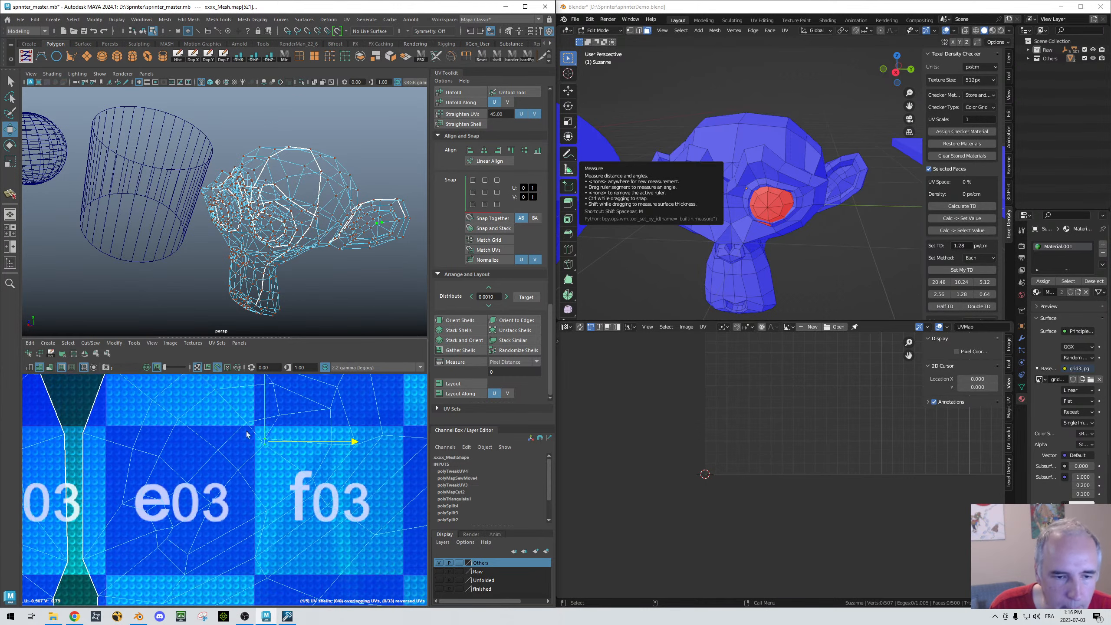
scroll(246, 434, down, 8)
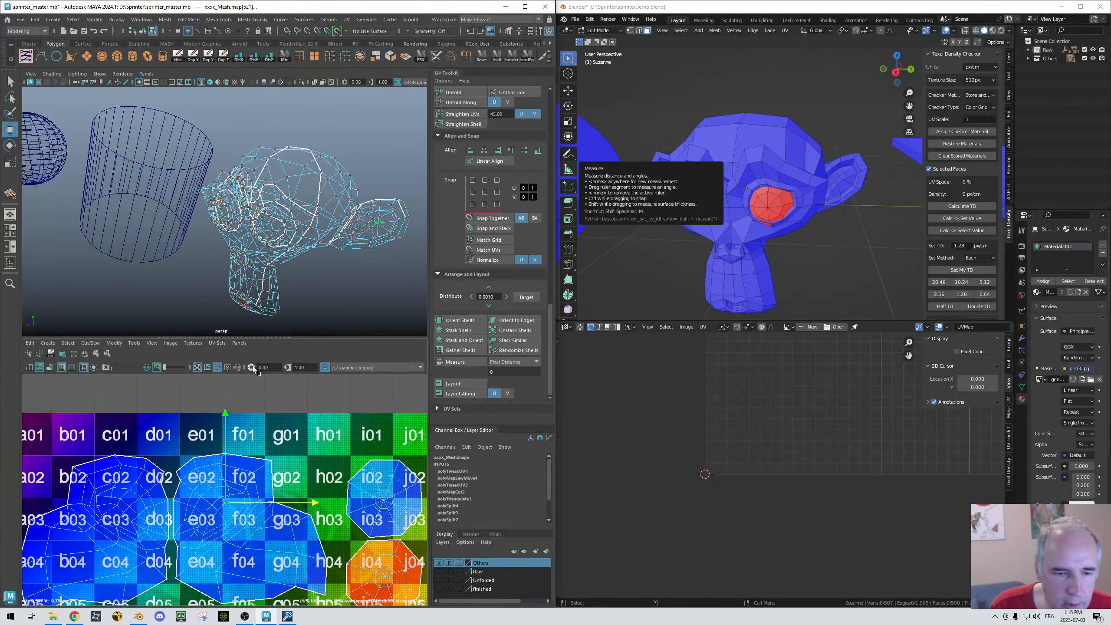
click(265, 367)
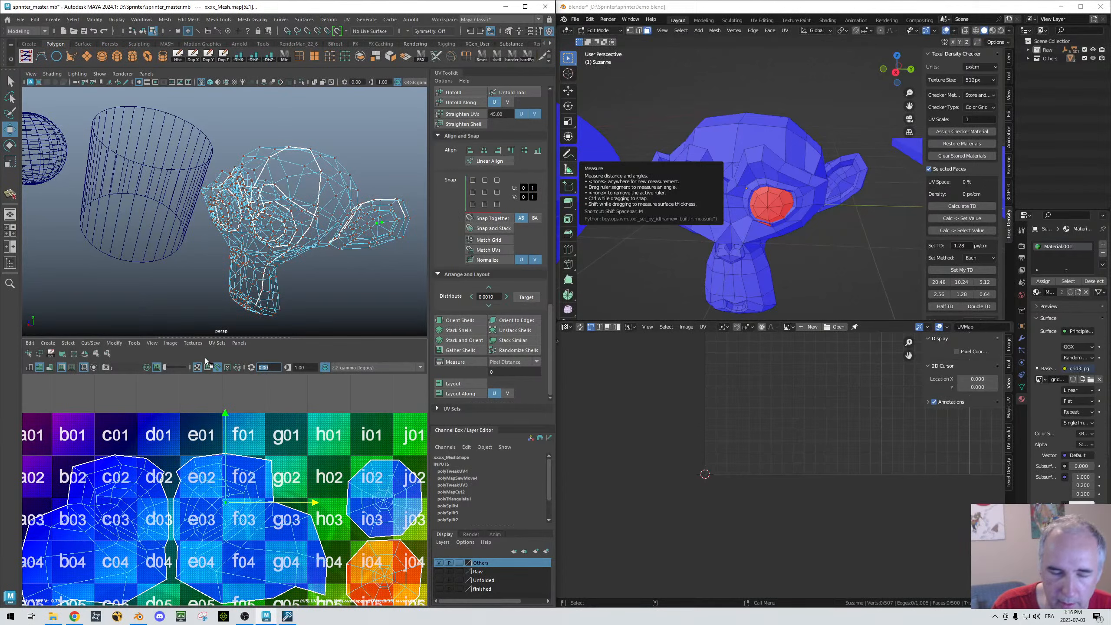
text(4)
key(Return)
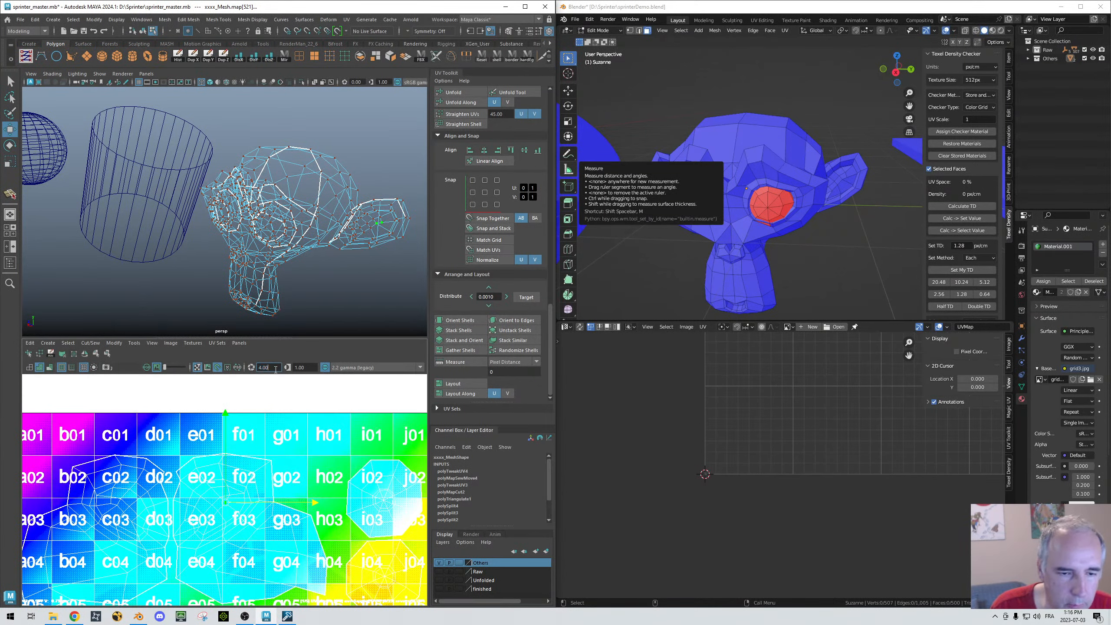
text(.2)
key(Return)
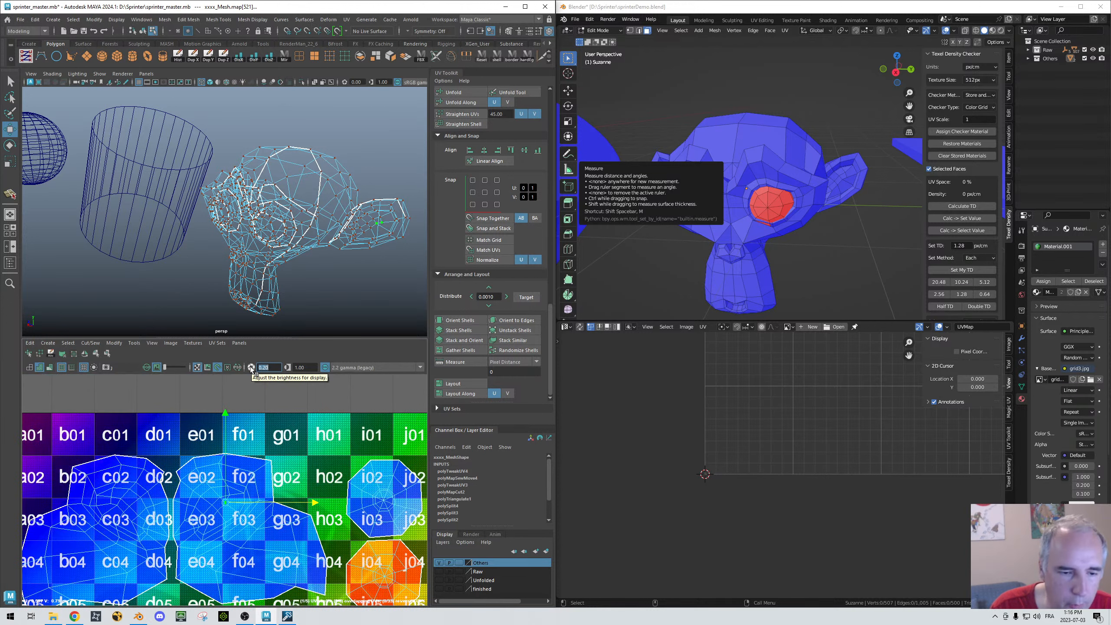
Step: Set the UV editor's display gamma to 5 and inspect the shells over the grid texture
key(Tab)
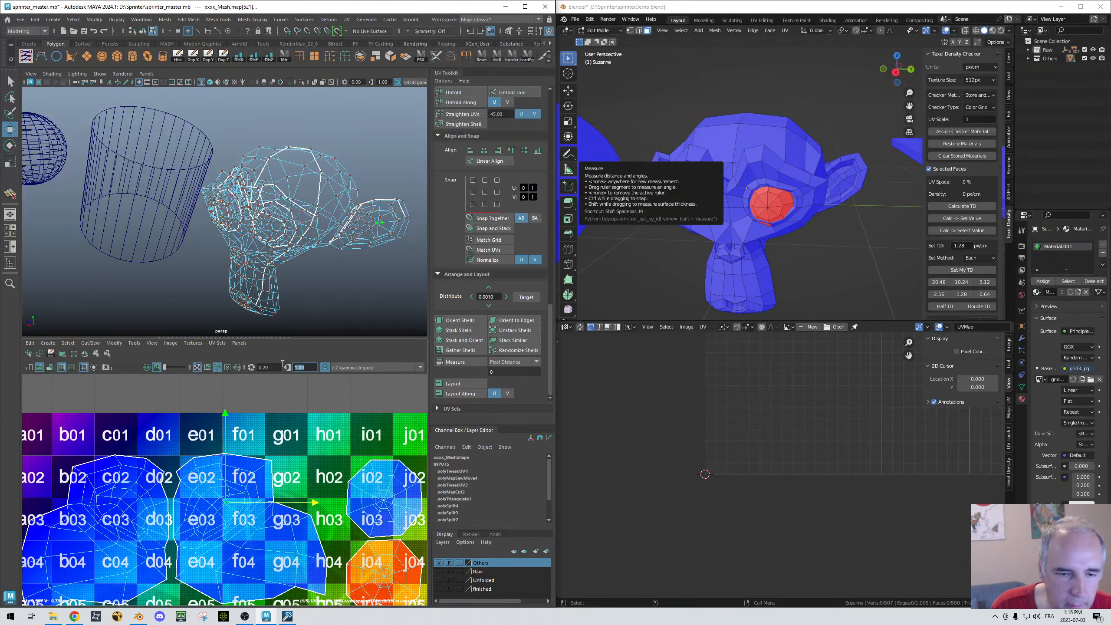
text(5)
key(Return)
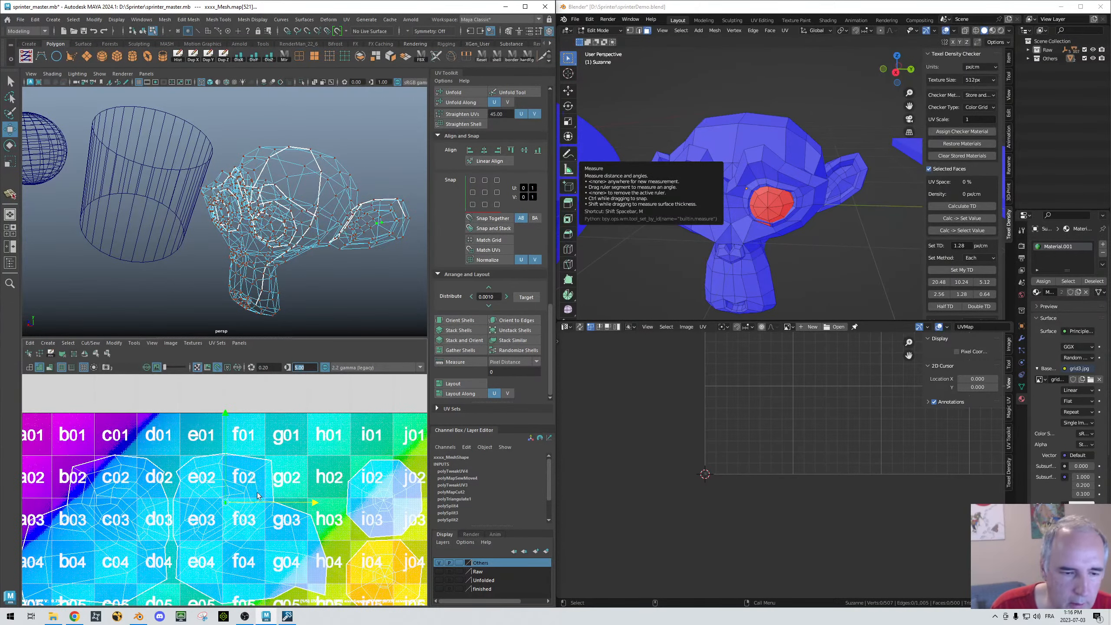
mouse_move(228, 534)
alt+middle_down()
mouse_move(331, 473)
mouse_move(228, 473)
mouse_move(228, 522)
alt+middle_up()
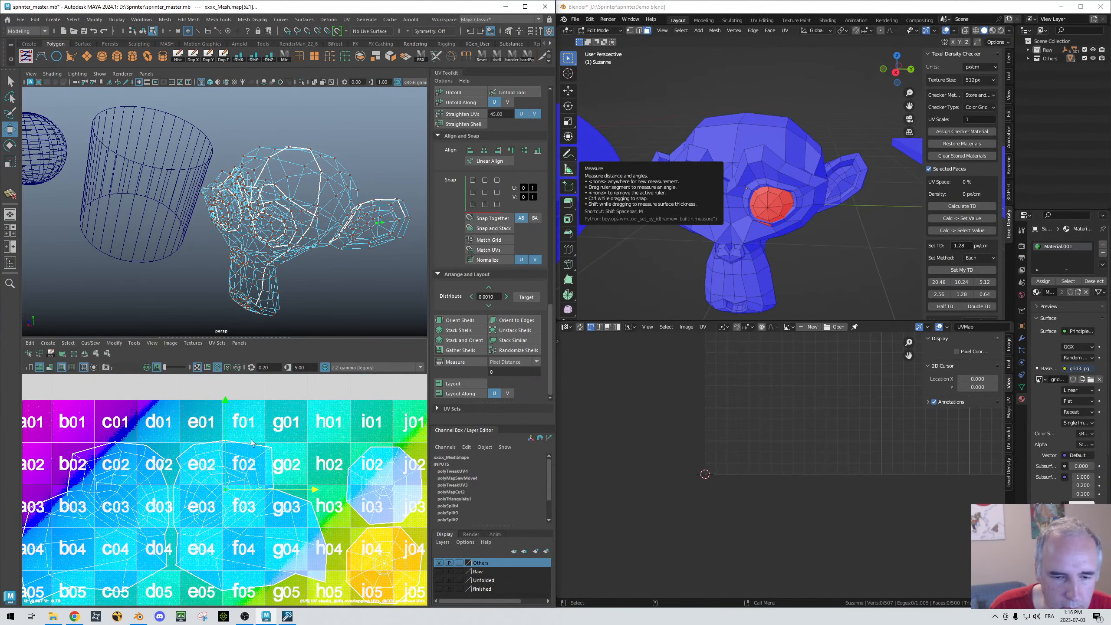
Step: Reset the UV editor's display brightness to 0 and gamma to 1, leaving the colour transform unchanged
click(287, 369)
click(252, 367)
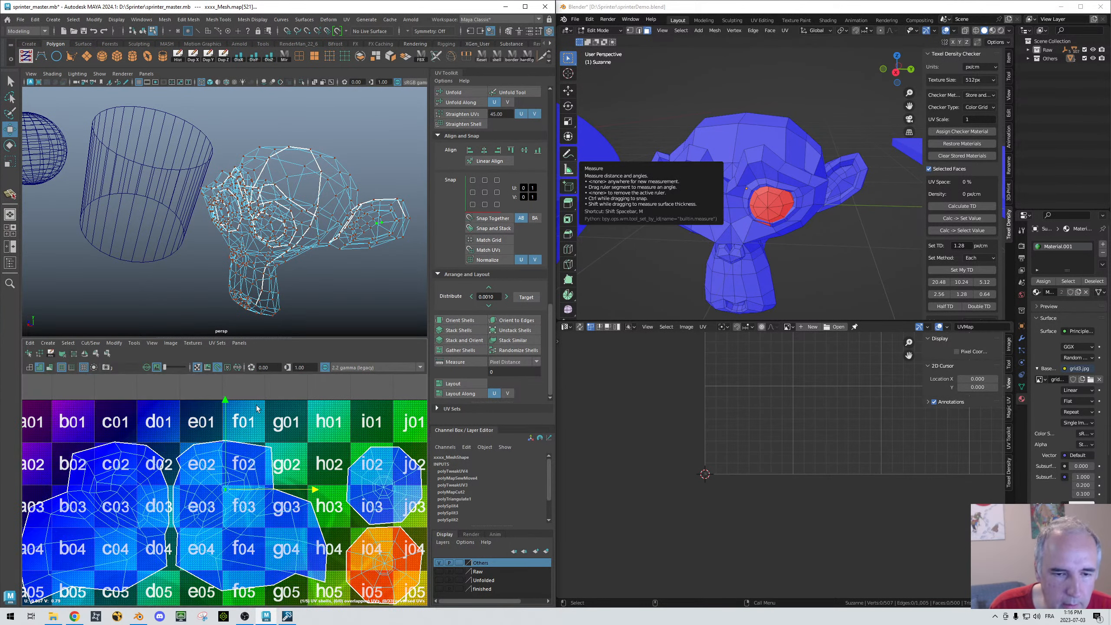
click(375, 367)
click(338, 336)
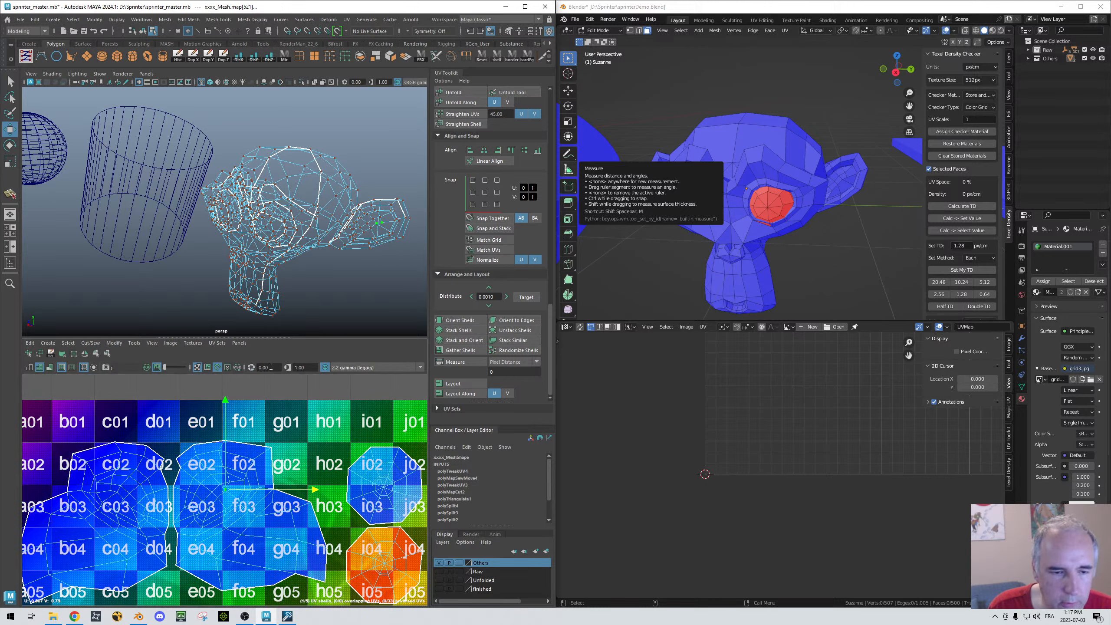
Step: Deselect the UVs and hide the grid texture so the UV shells show only their orientation shading
click(219, 384)
scroll(269, 455, down, 5)
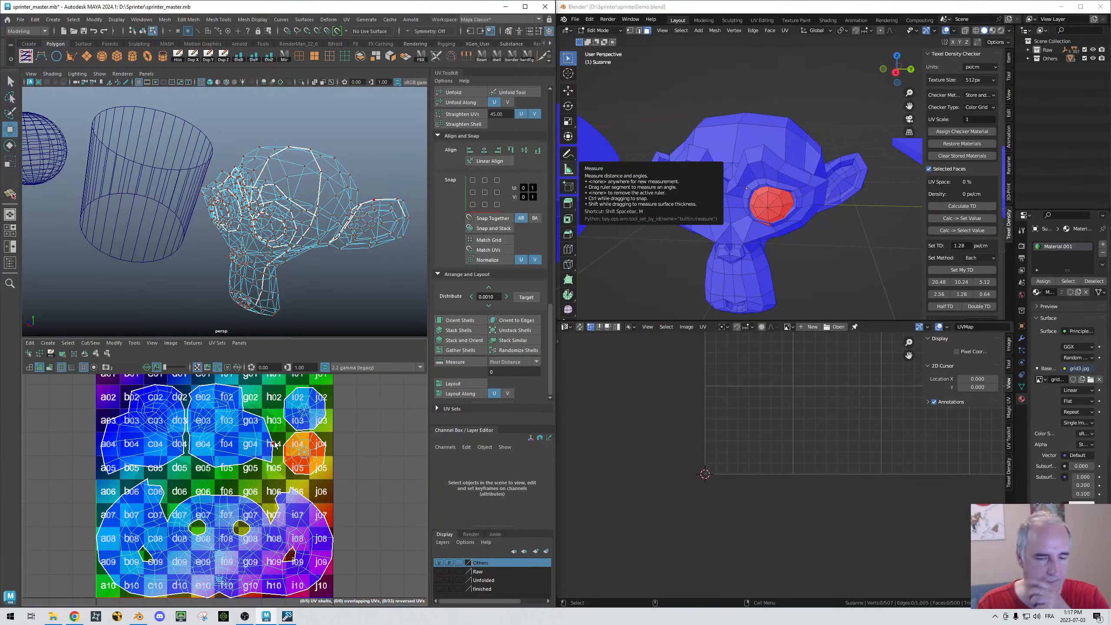
key(5)
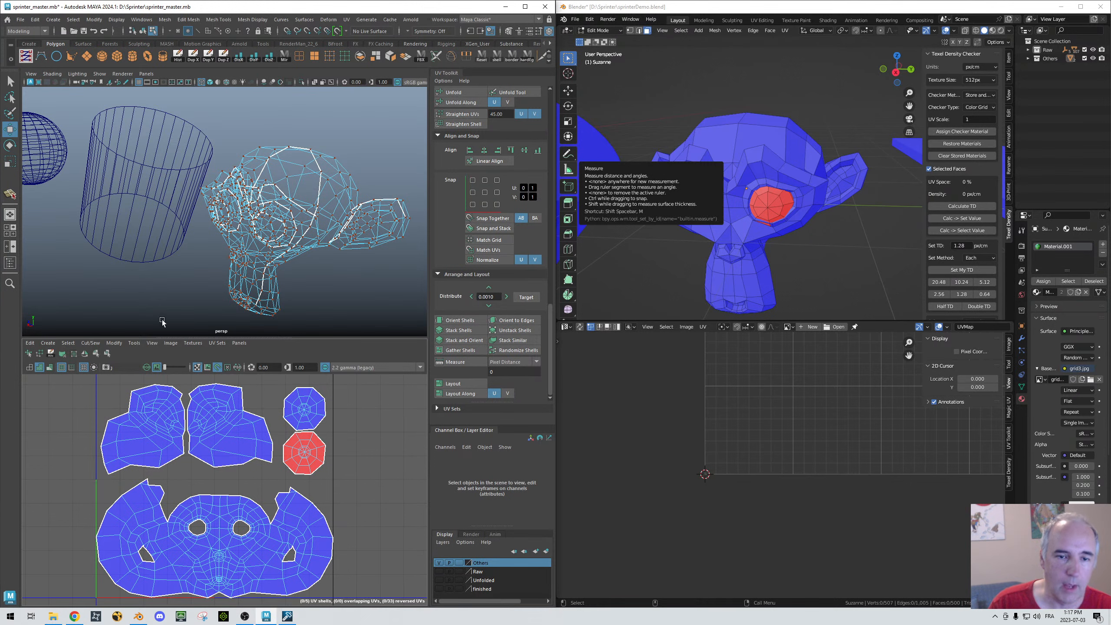
Step: Return the monkey head to object mode, deselect it, and switch the perspective view to shaded display
right_click(310, 193)
click(352, 181)
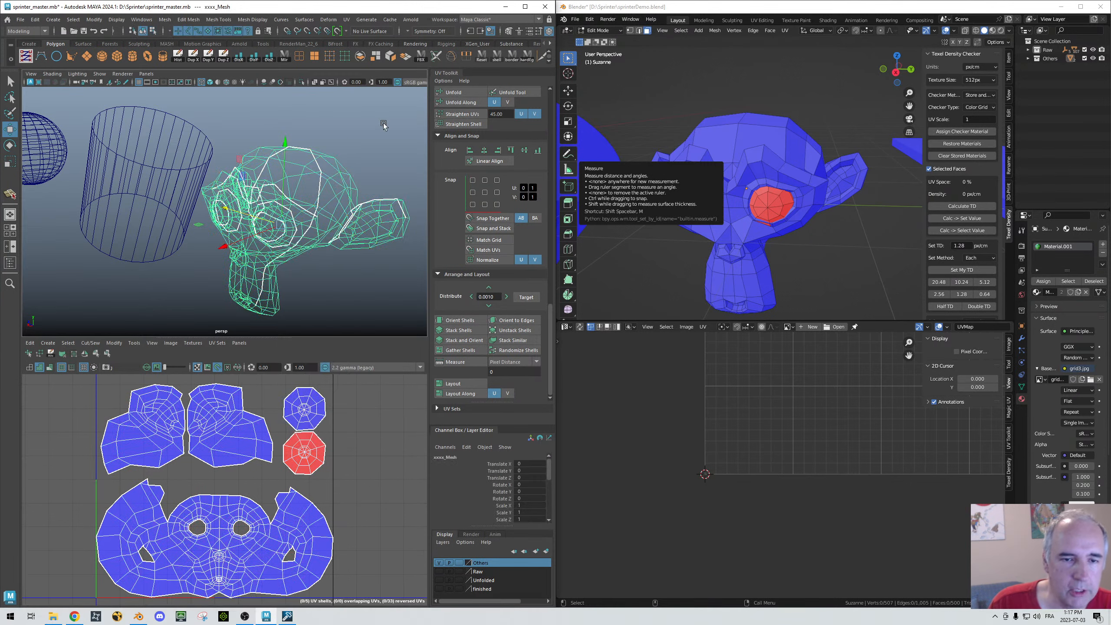
click(382, 123)
key(5)
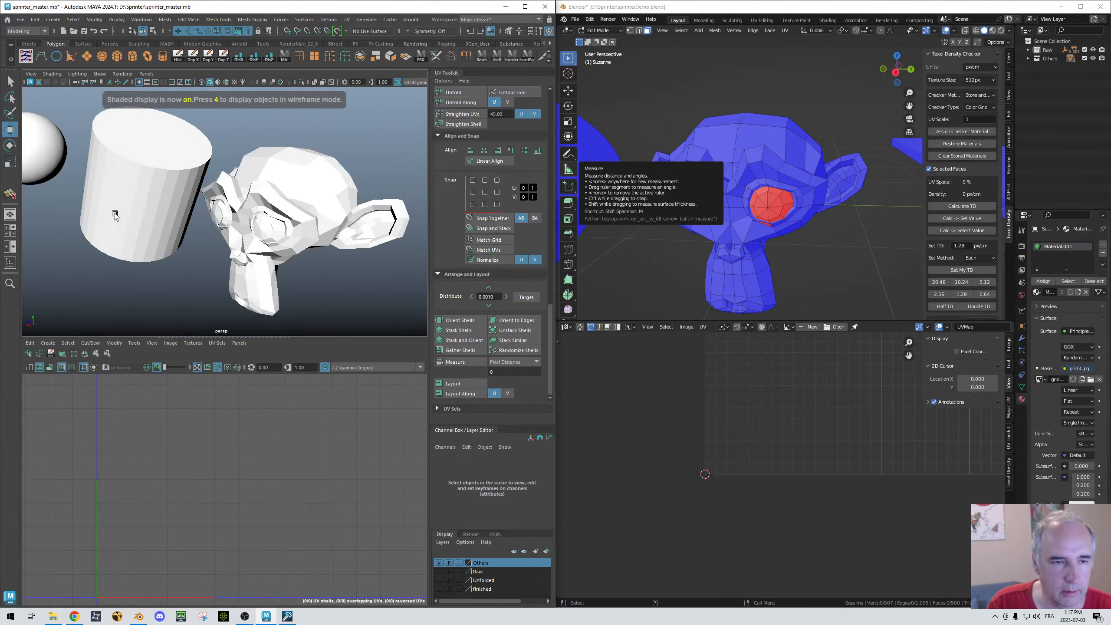
Step: Select the cylinder and apply an automatic UV projection to it
click(115, 213)
scroll(214, 188, down, 4)
alt+middle_drag(225, 202, 261, 244)
alt+drag(262, 245, 269, 229)
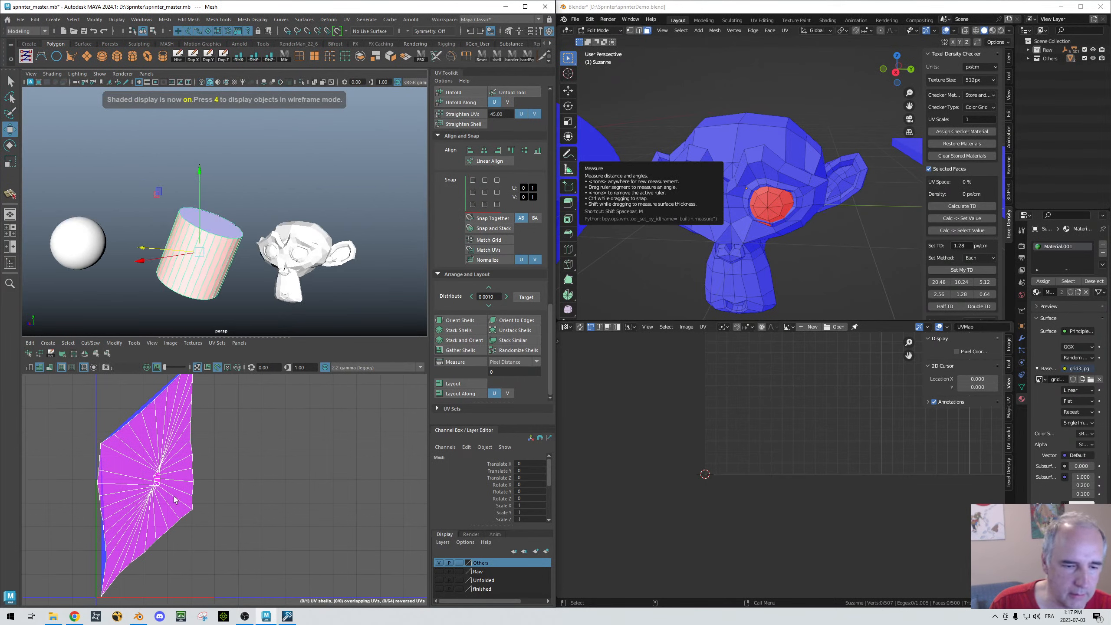
alt+middle_drag(183, 474, 210, 498)
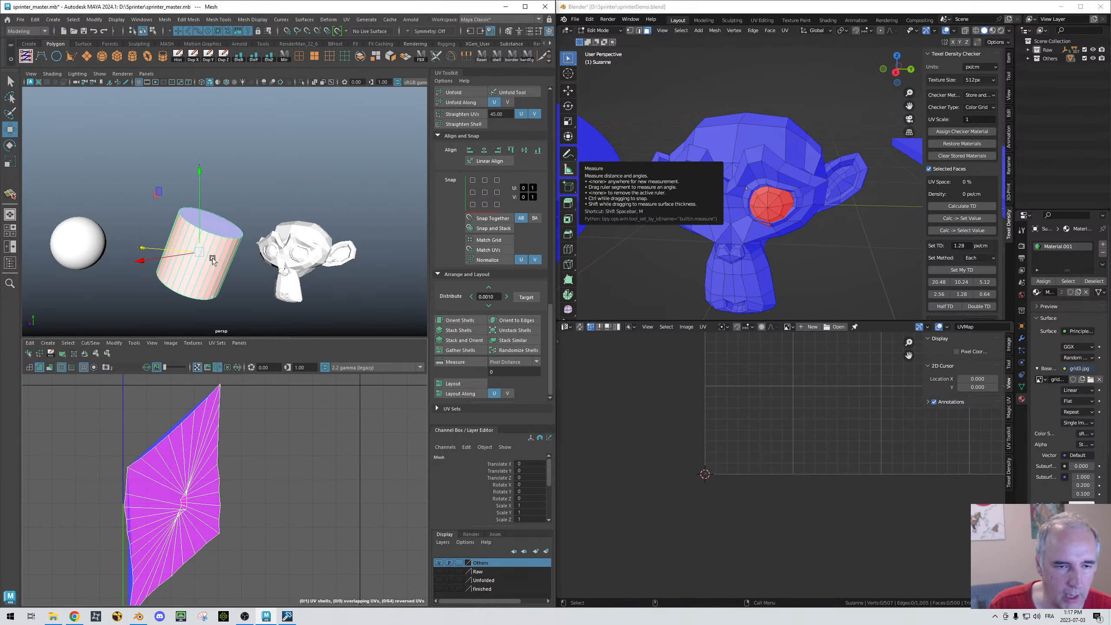
alt+drag(211, 260, 200, 247)
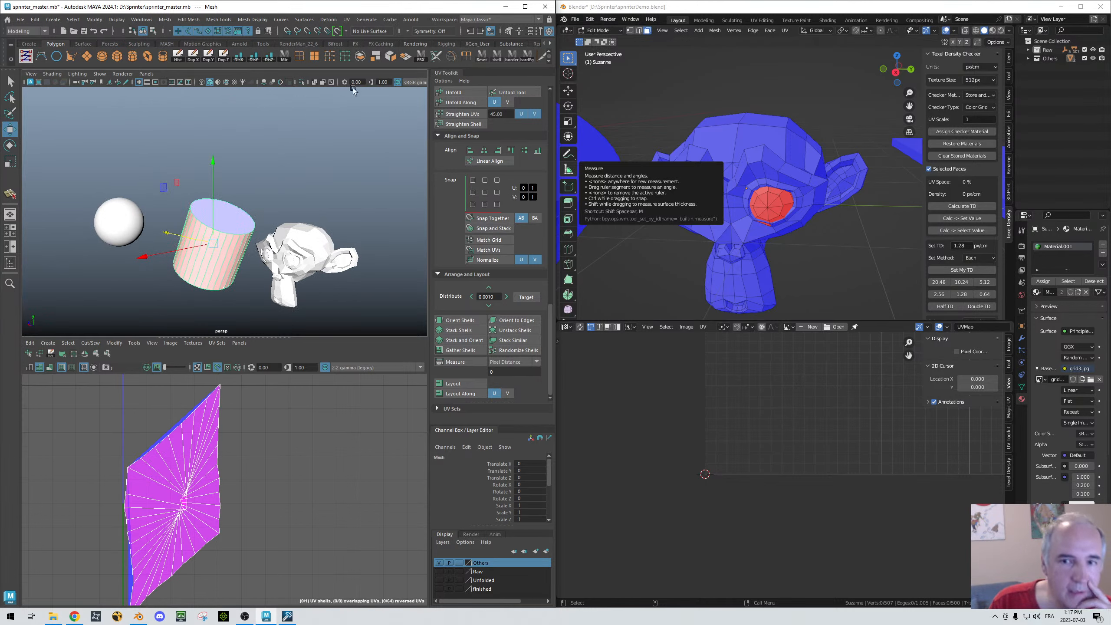
click(332, 55)
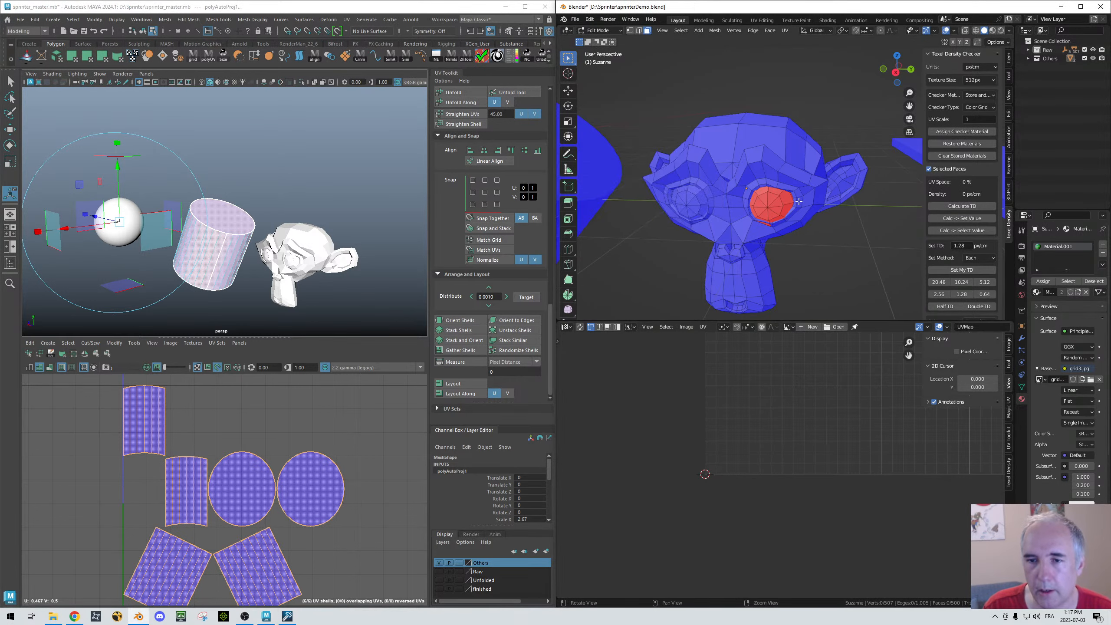
Step: Switch to Blender and turn off the Face Orientation overlay in the 3D viewport
scroll(738, 207, down, 5)
right_click(739, 207)
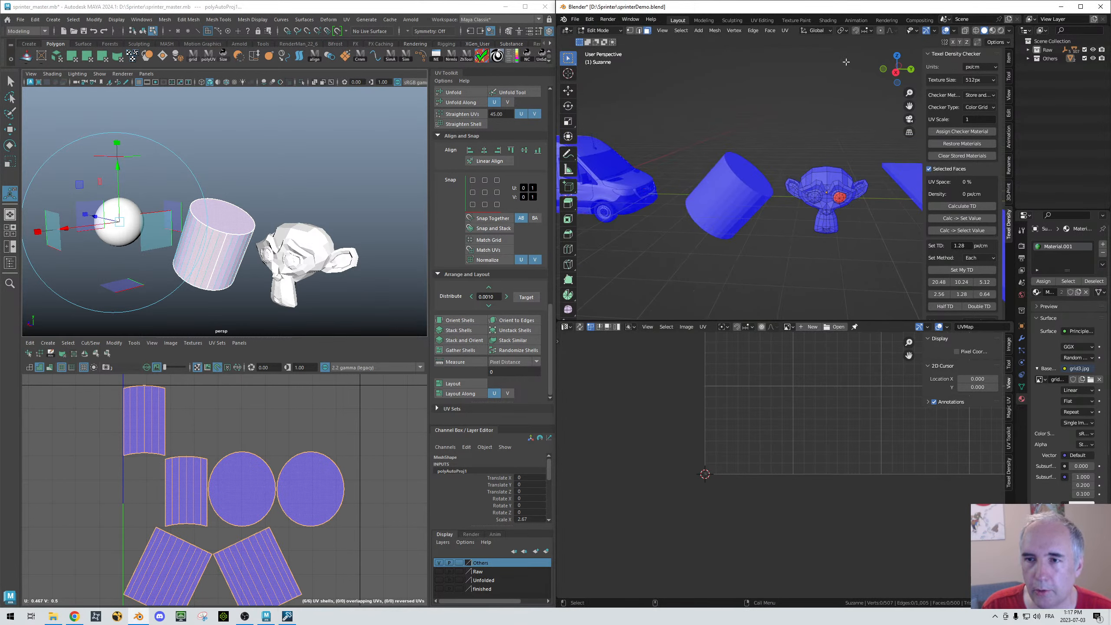
key(z)
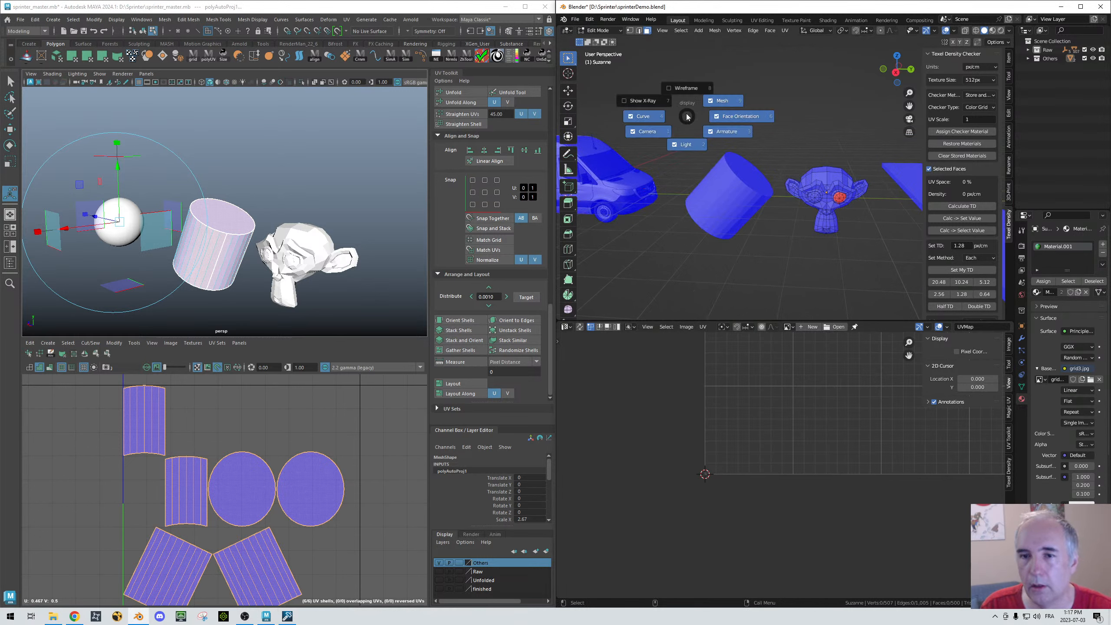
click(747, 117)
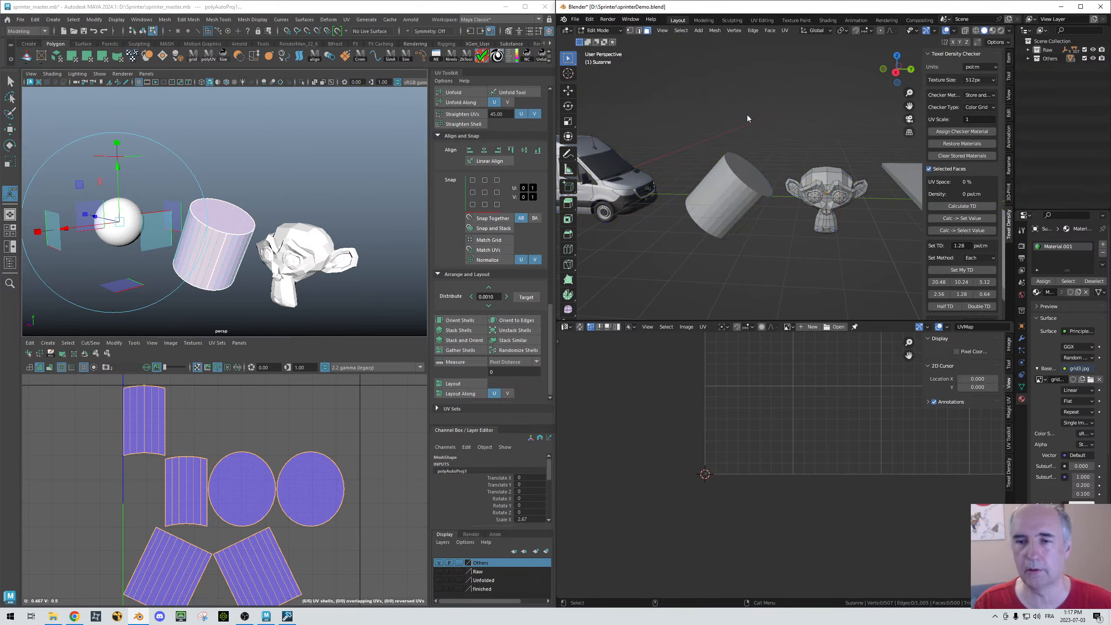
Step: Switch mesh editing from Suzanne to the cylinder and select all of the cylinder's linked faces
right_drag(730, 208, 726, 163)
click(726, 187)
right_drag(812, 154, 662, 149)
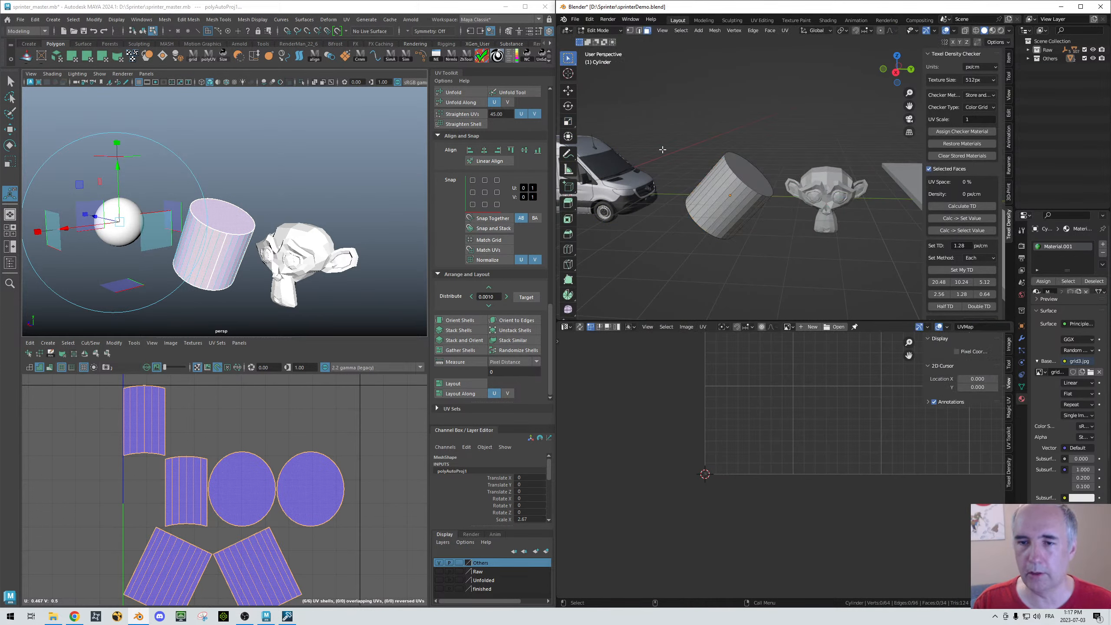
click(733, 190)
key(ctrl+l)
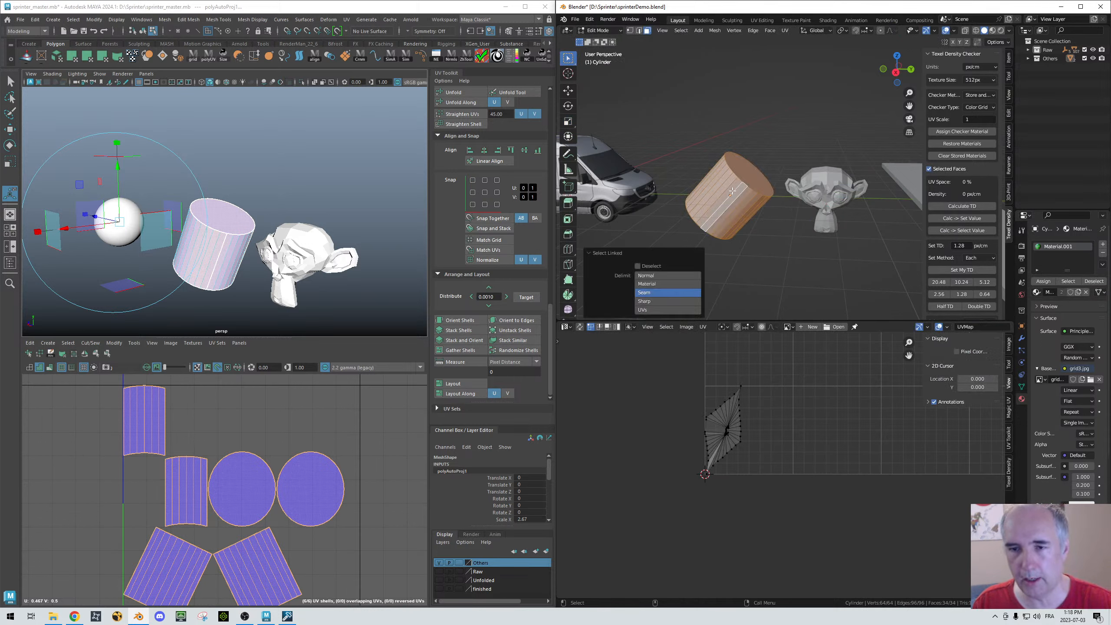
Step: Unwrap the cylinder with Smart UV Project using a 66° angle limit, Scaled margin method and 0.030 island margin
click(785, 31)
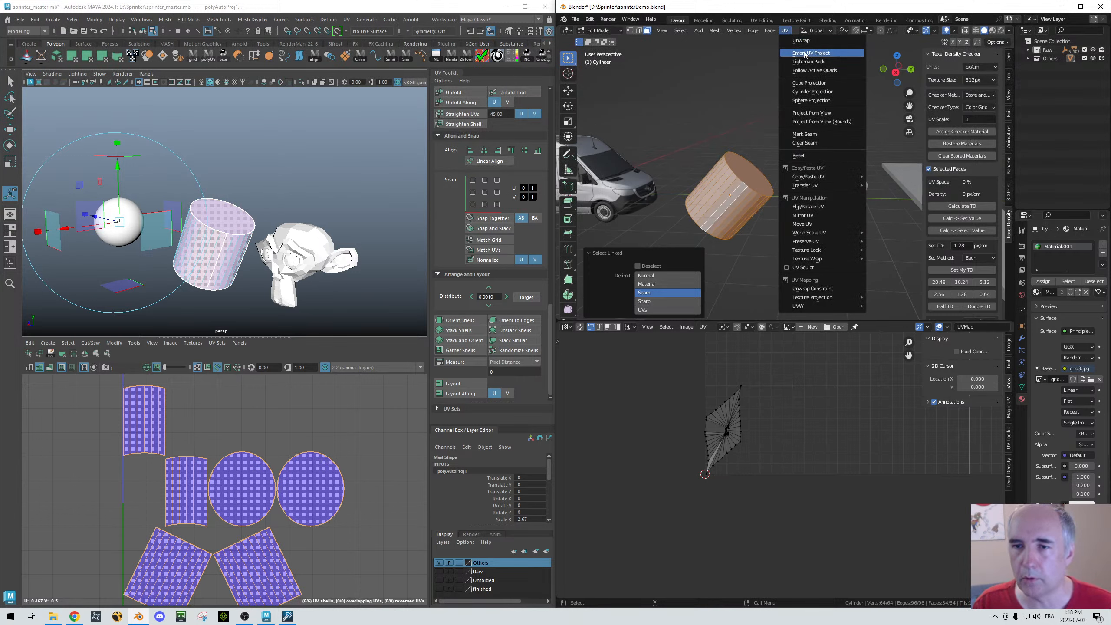
click(805, 53)
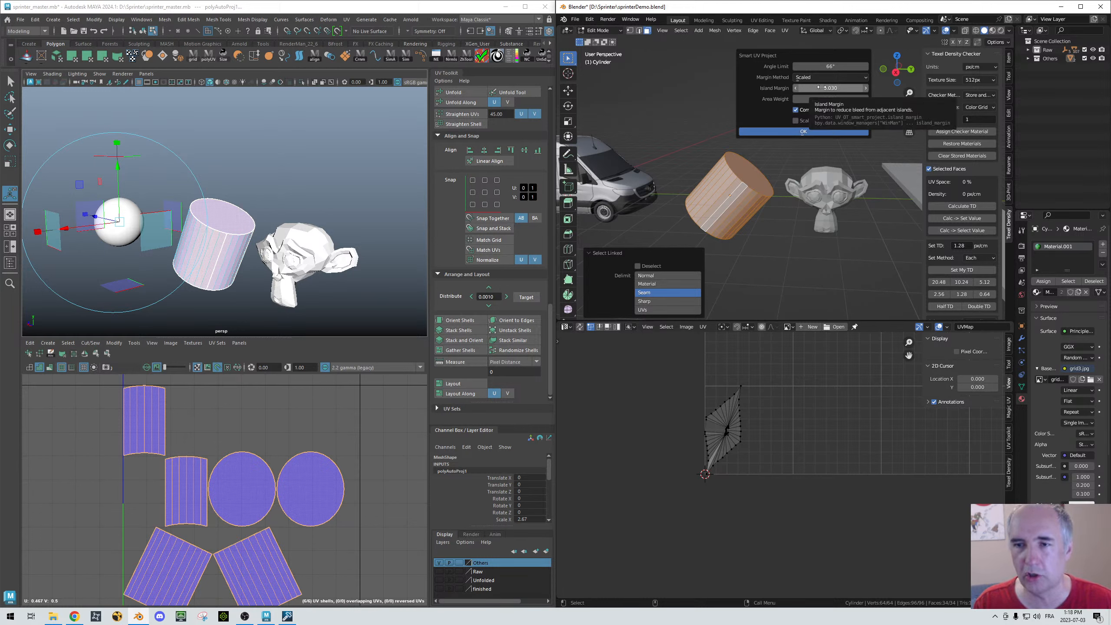
click(793, 130)
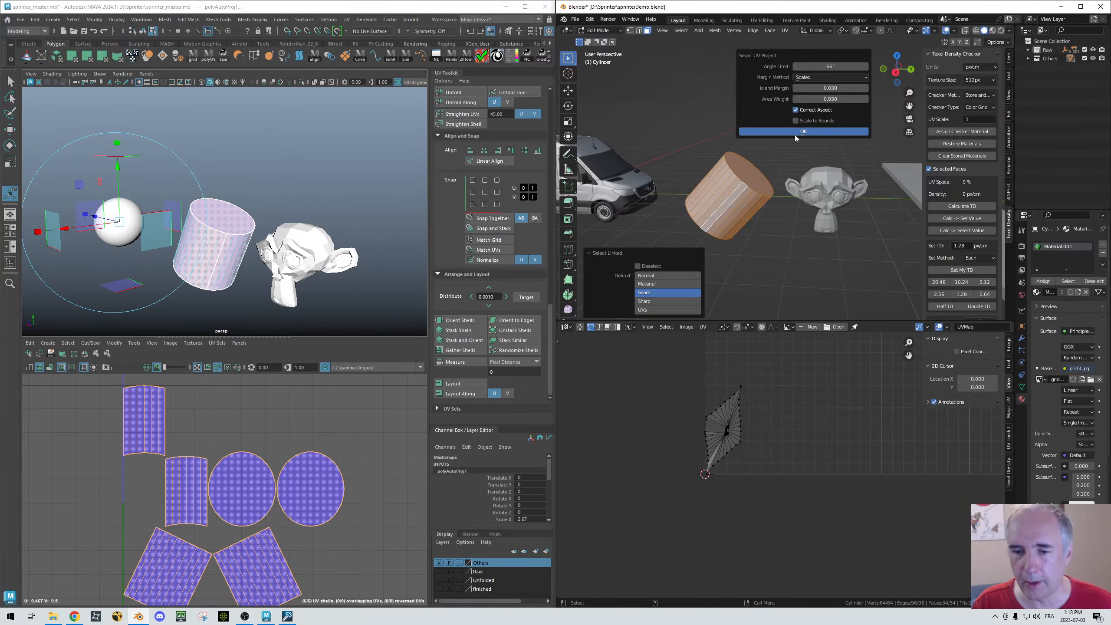
scroll(744, 481, up, 3)
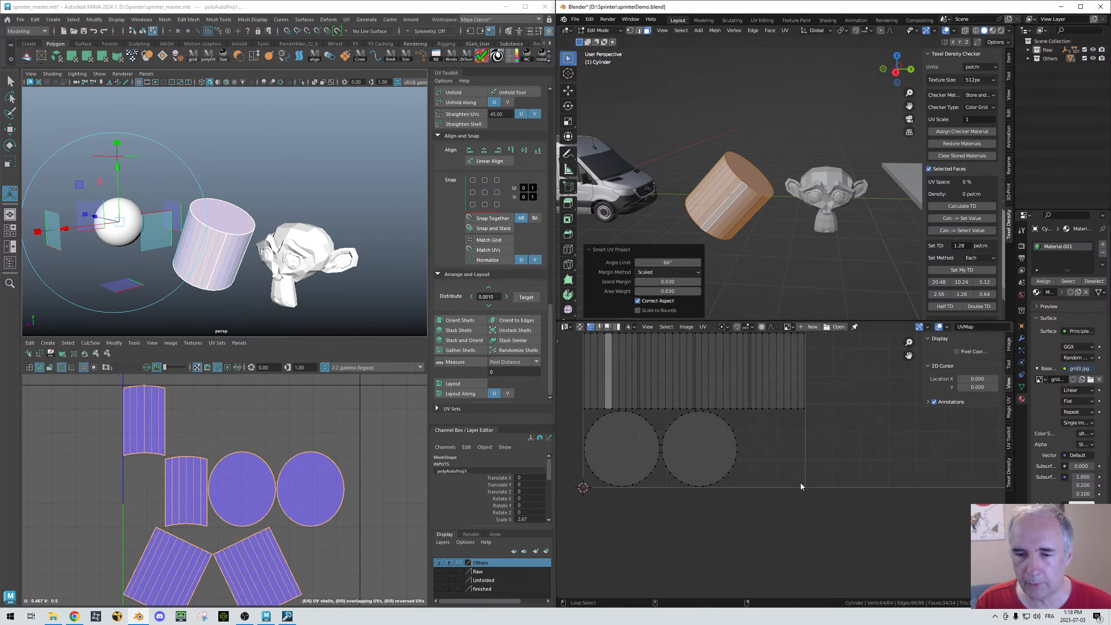
middle_drag(790, 474, 854, 499)
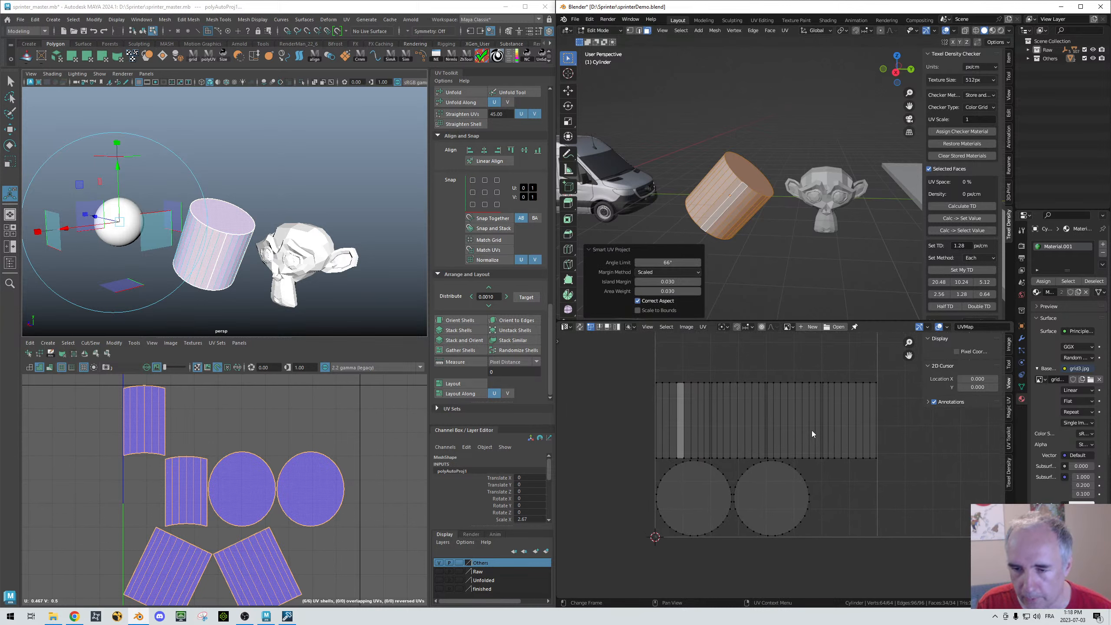
Step: Switch the UV selection to edge mode and select the vertical border edge between the first two side islands
right_click(682, 395)
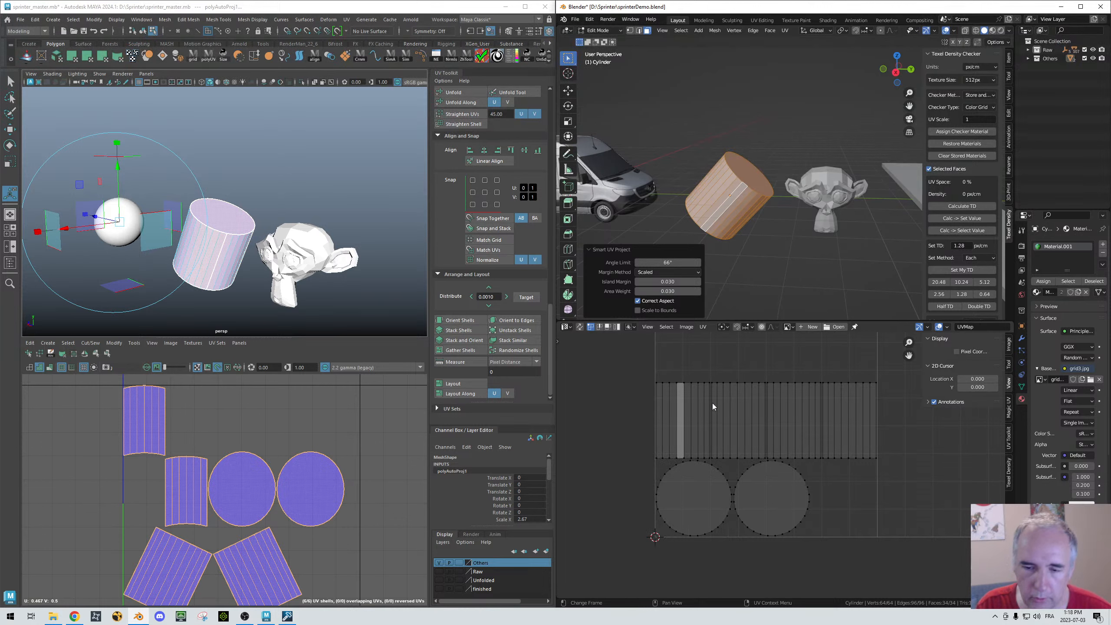
key(2)
click(711, 403)
click(710, 403)
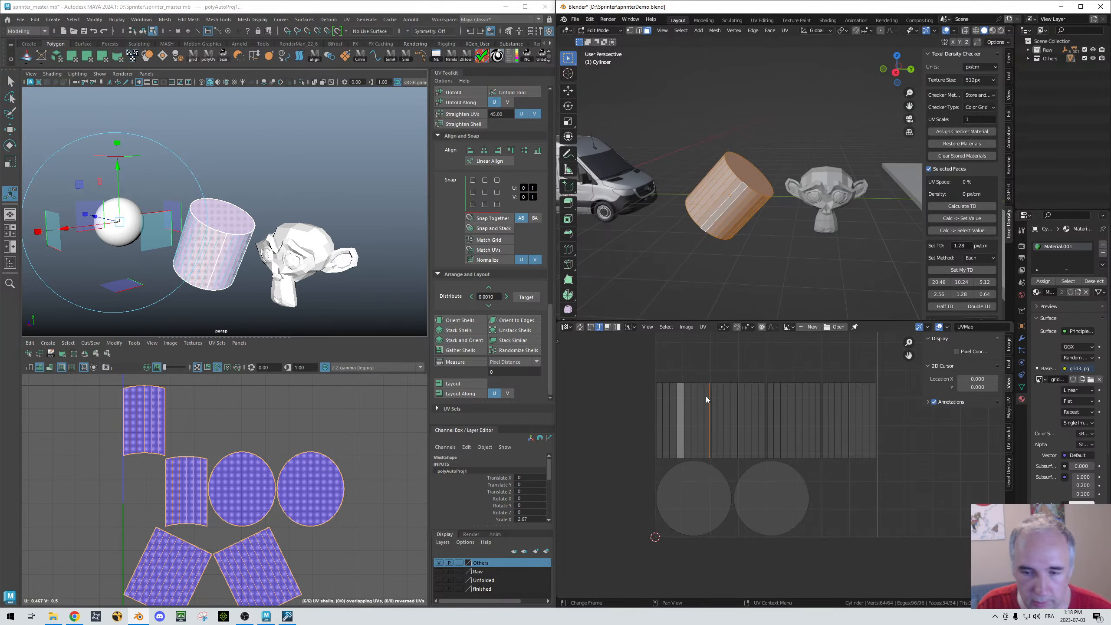
Step: Try to stitch the selected UV edge to its matching edge, undo the stitch, and clear the edge selection
click(703, 327)
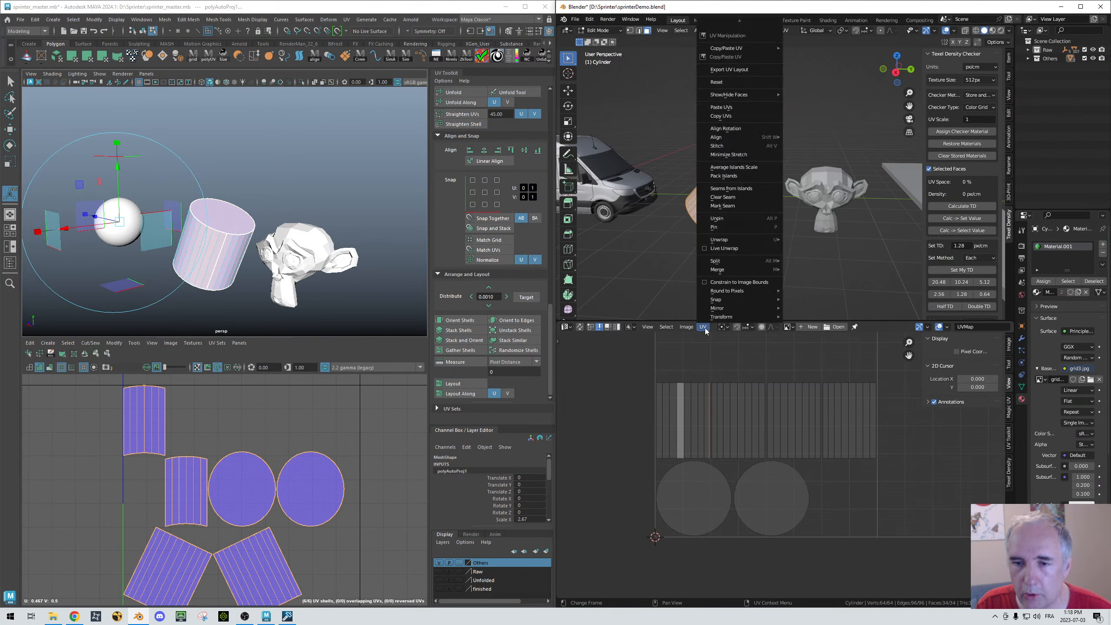
click(738, 146)
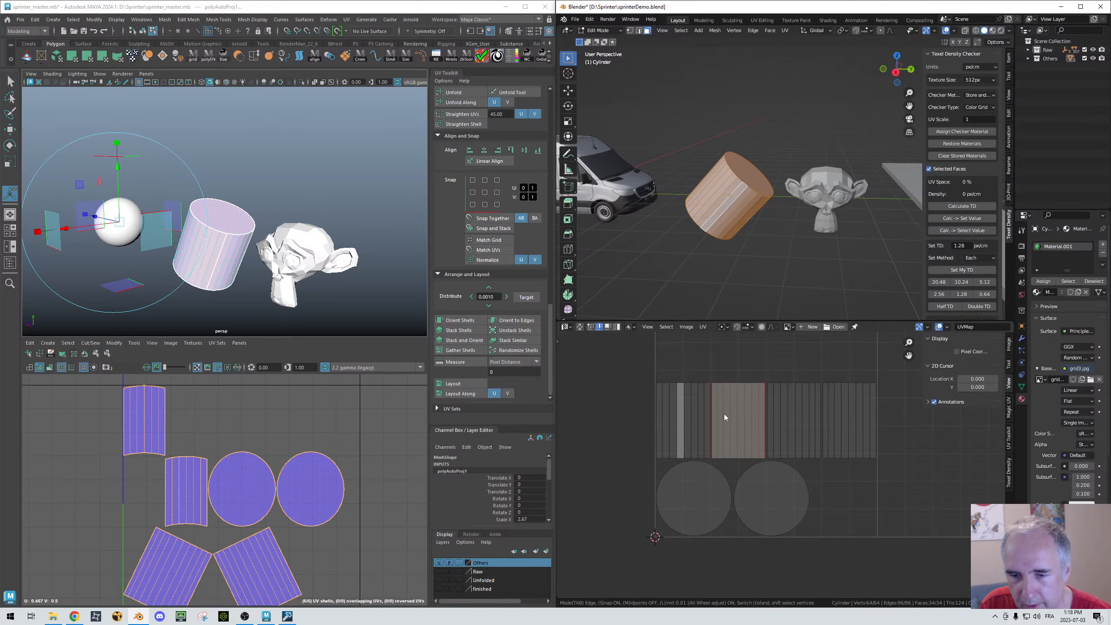
click(710, 418)
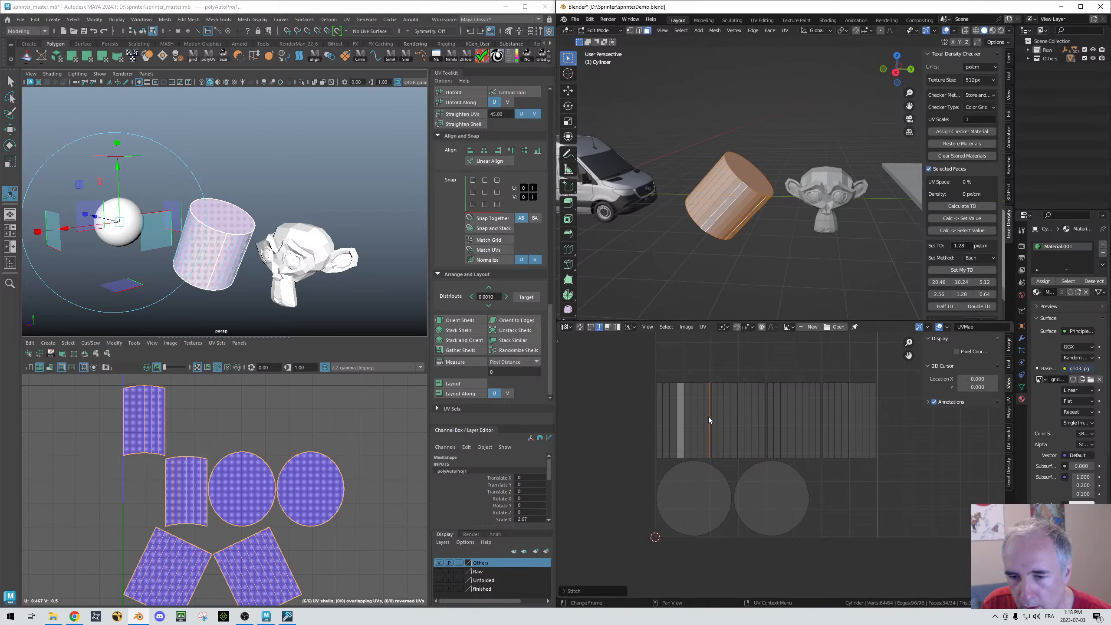
key(ctrl+z)
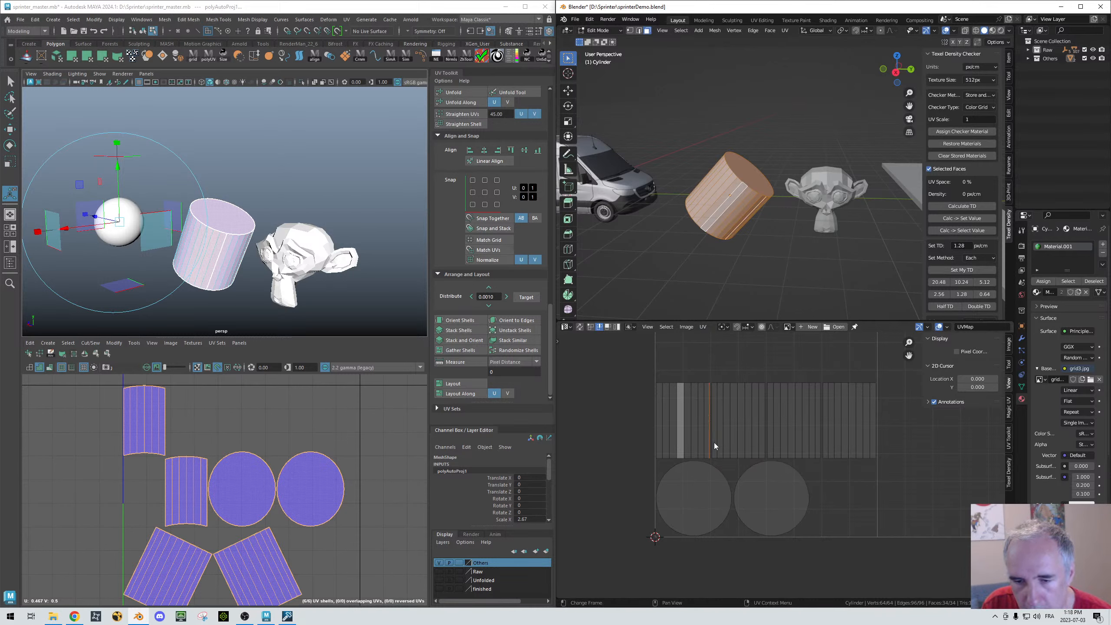
click(715, 467)
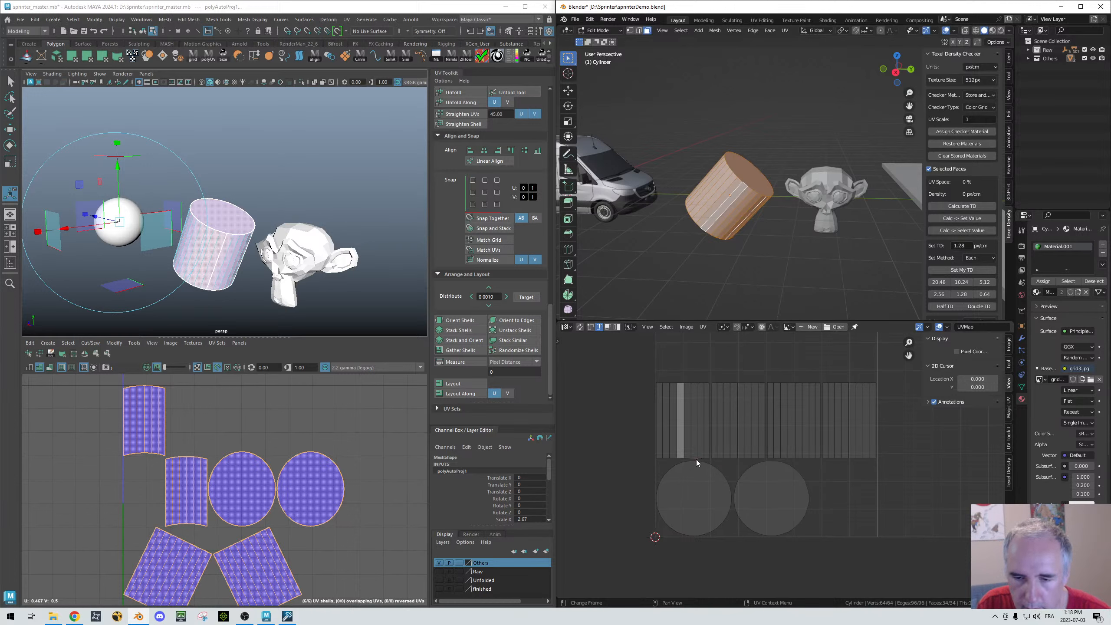
Step: Try to stitch the vertical border edge between the cylinder's second and third side islands, and cancel the stitch
shift+click(696, 460)
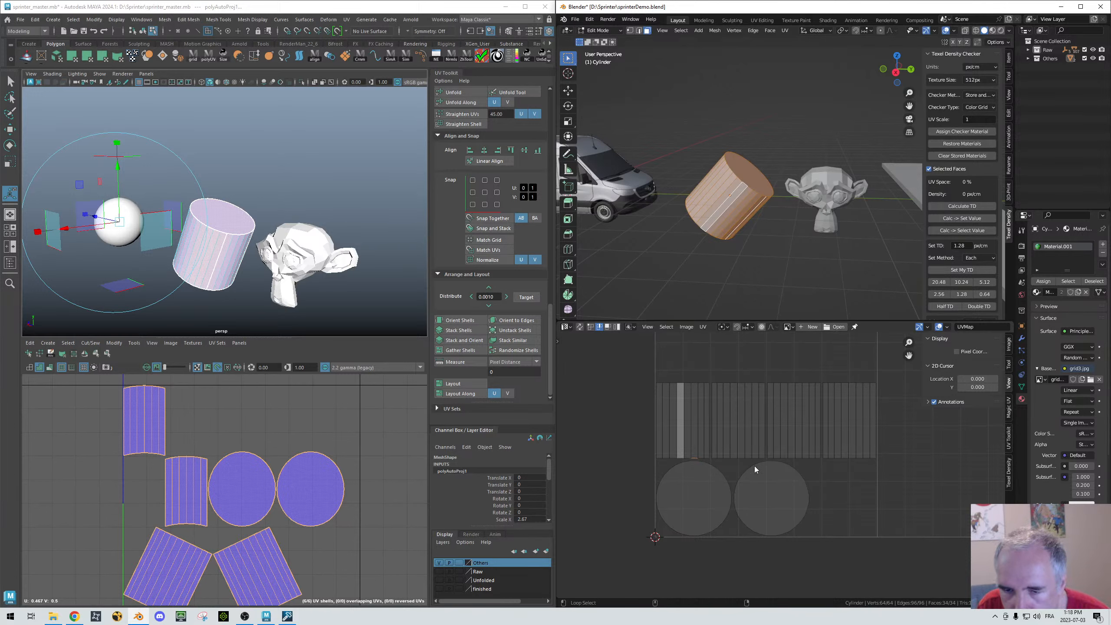
scroll(743, 450, up, 2)
scroll(750, 442, down, 1)
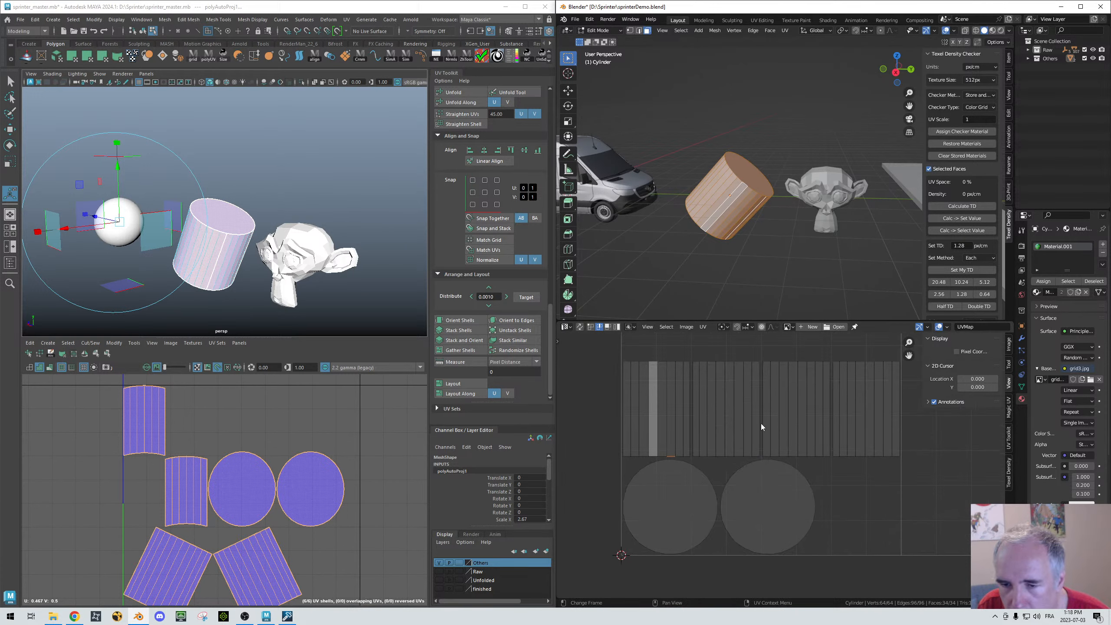
click(760, 424)
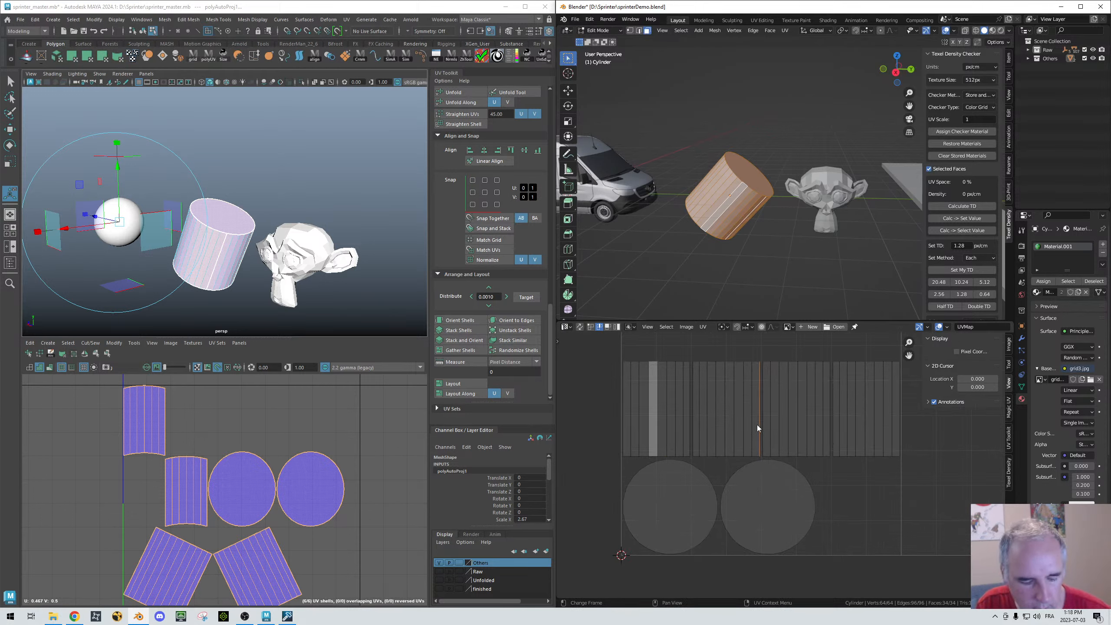
alt+click(762, 423)
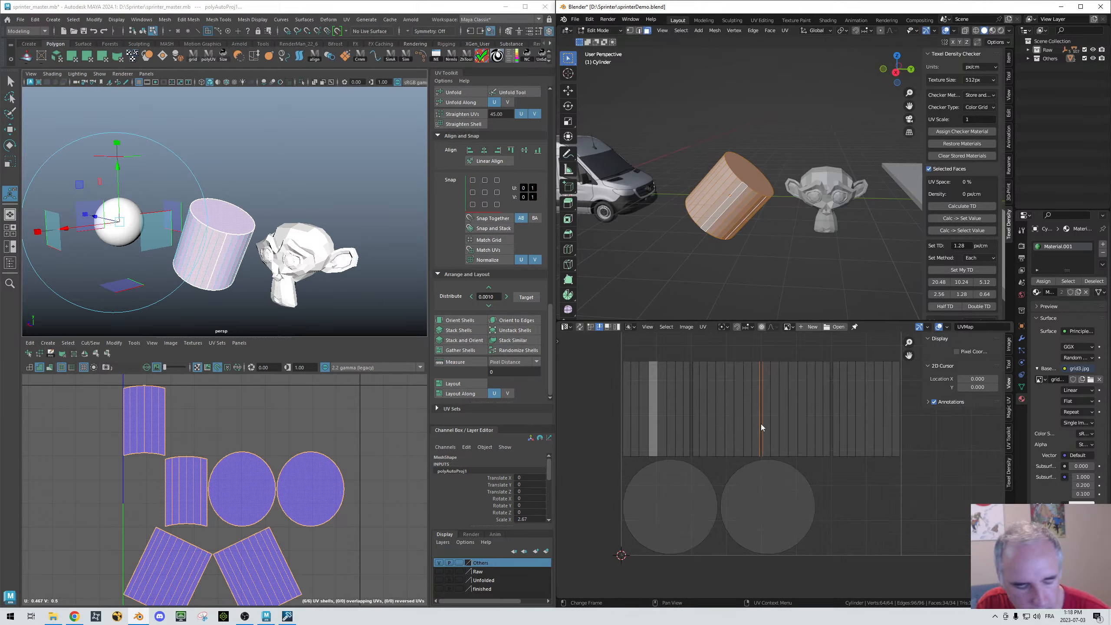
key(v)
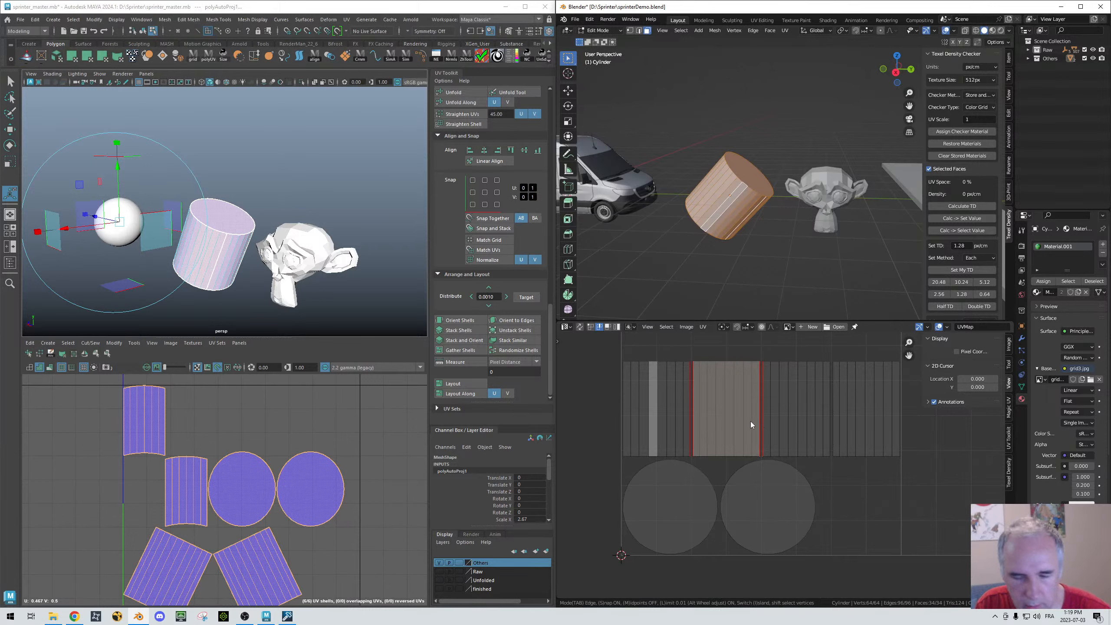
click(762, 434)
click(866, 508)
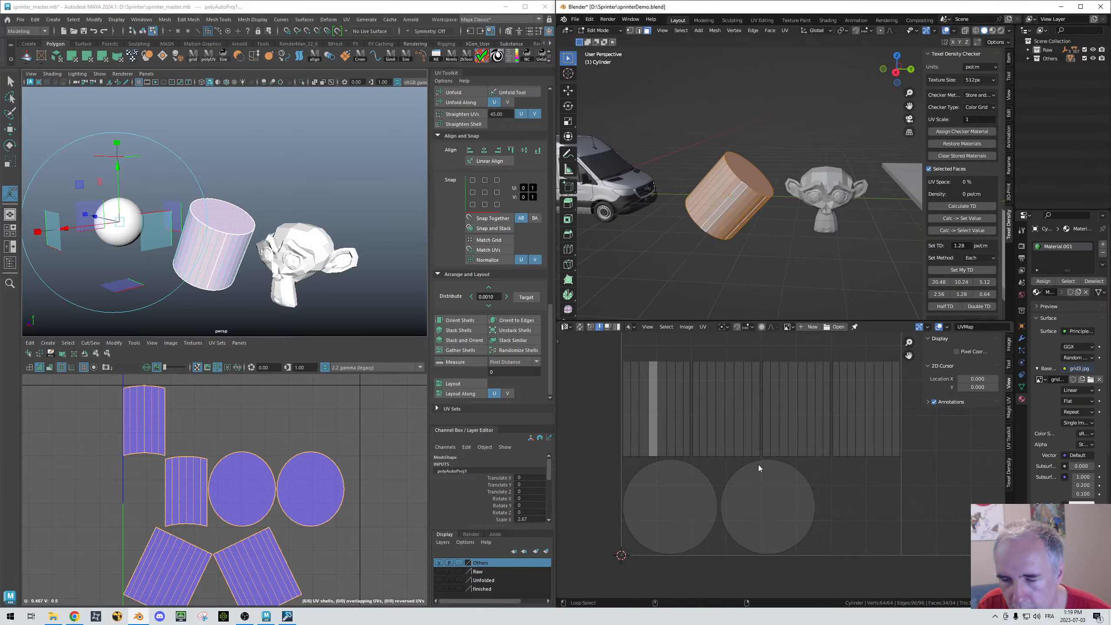
Step: Try to stitch the outer vertical edge of the last side island to its matching edge, and cancel it
scroll(779, 448, down, 2)
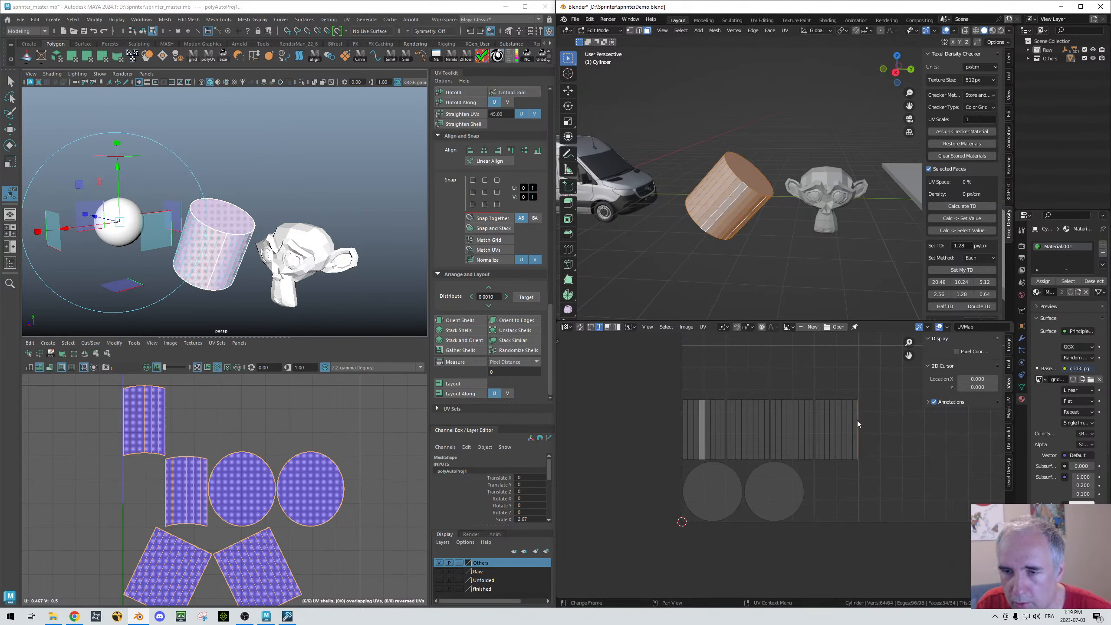
click(858, 428)
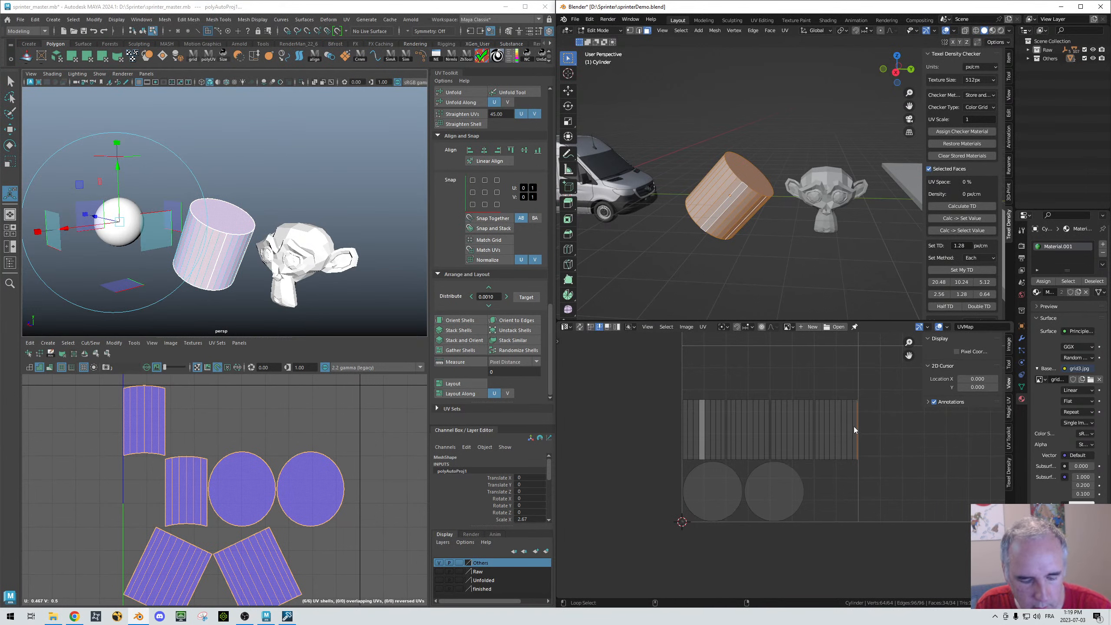
key(v)
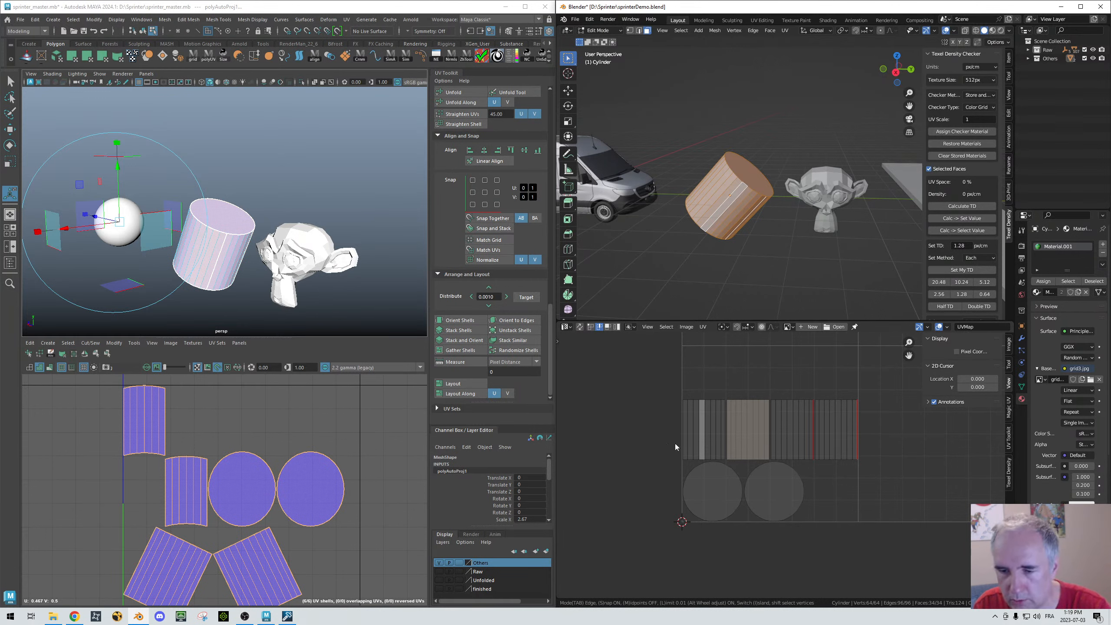
click(799, 476)
Step: Select rim edges on the second cap island and a side island's lower border to examine where the caps match
click(799, 477)
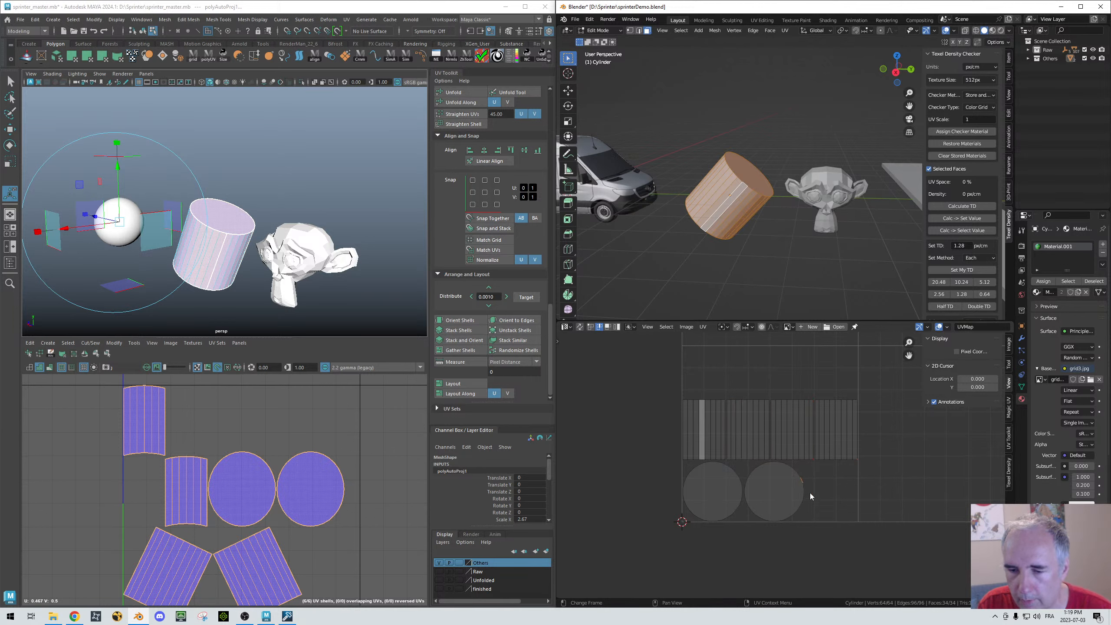
scroll(800, 482, up, 3)
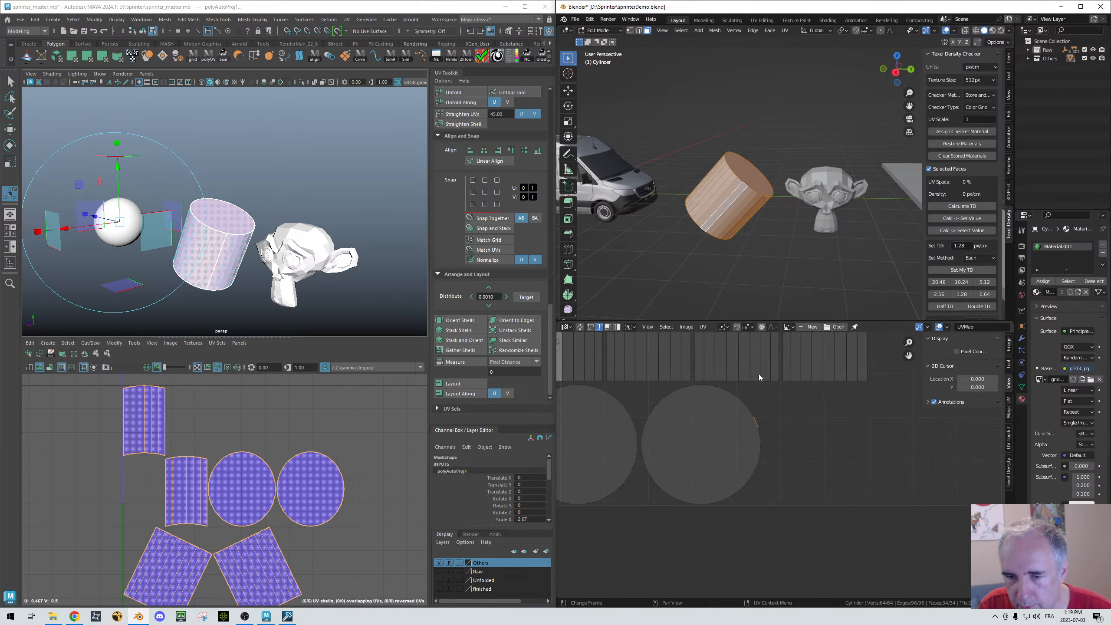
middle_drag(753, 373, 859, 471)
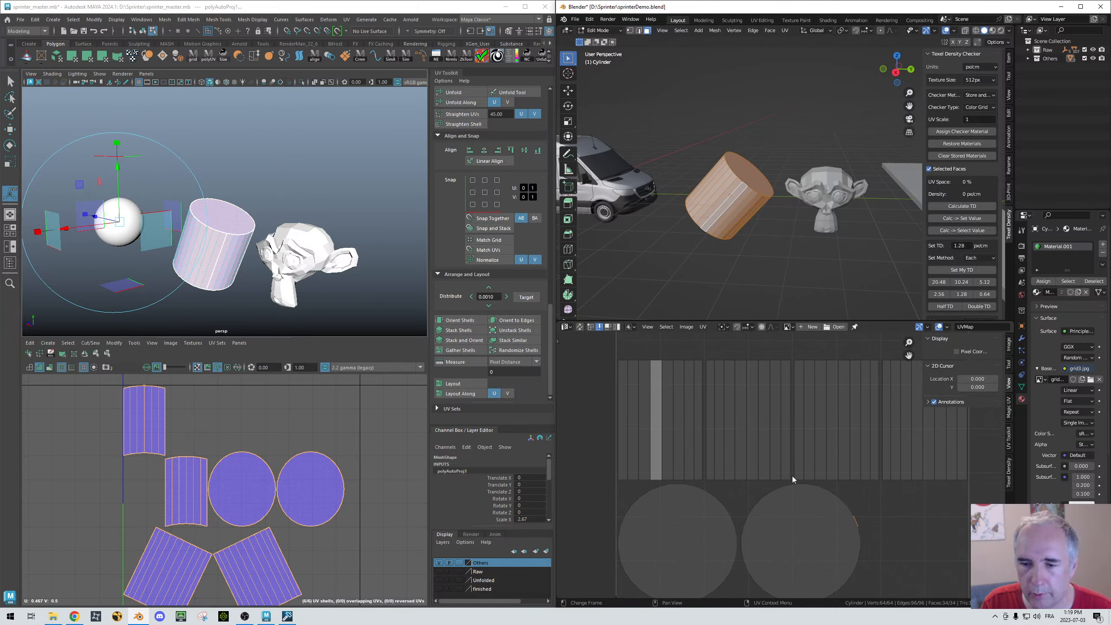
drag(761, 416, 822, 492)
click(840, 483)
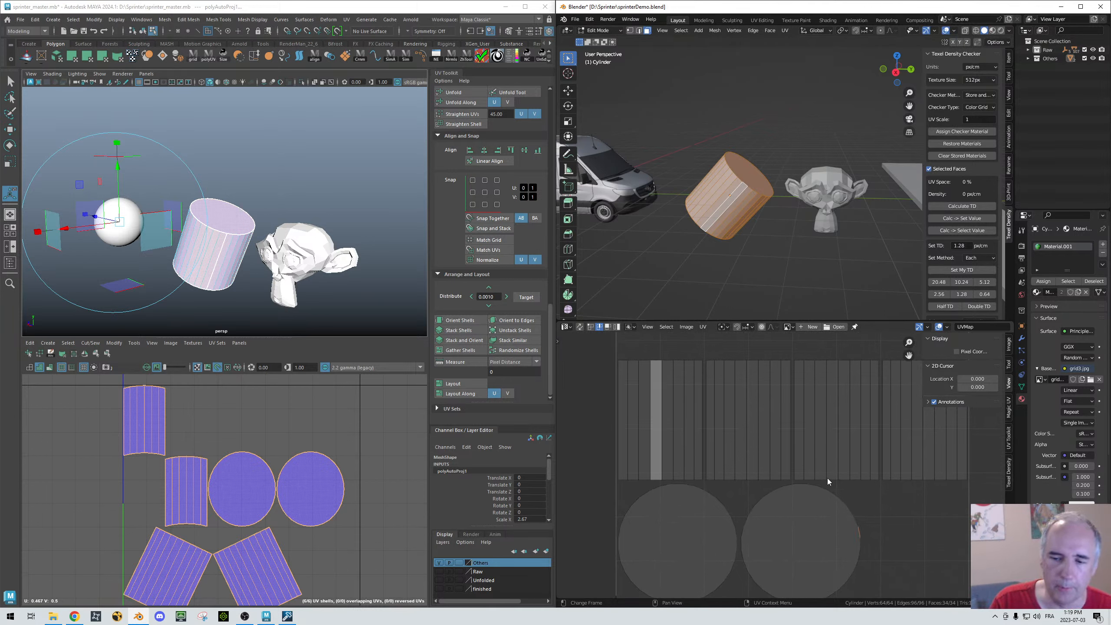
Step: Switch to Maya's UV Editor and set the cylinder's component selection to edges
click(227, 416)
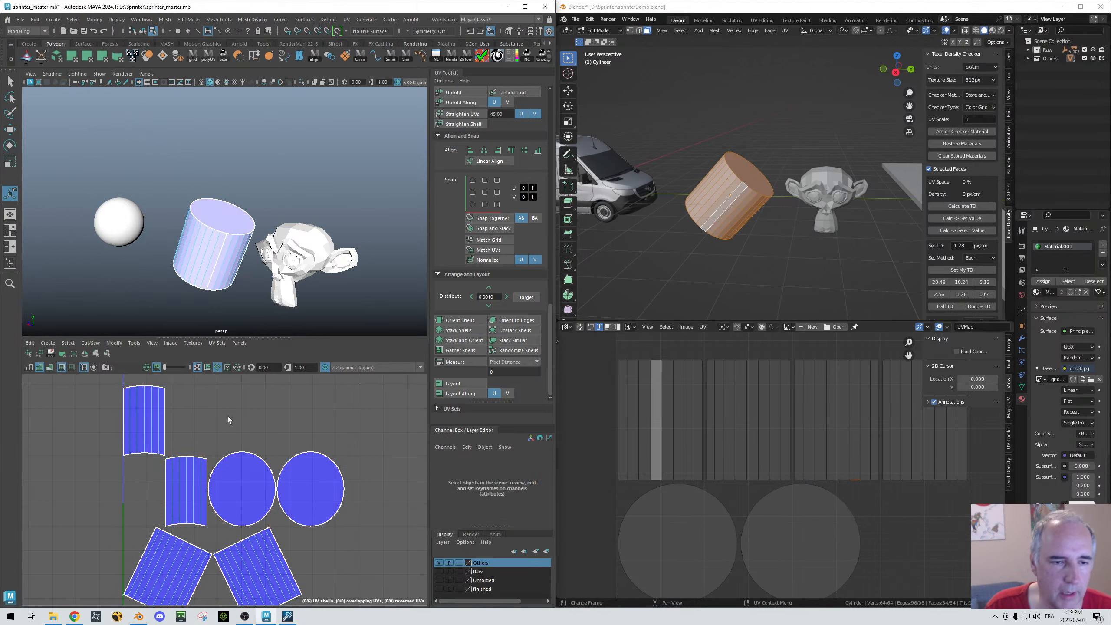
scroll(188, 459, down, 2)
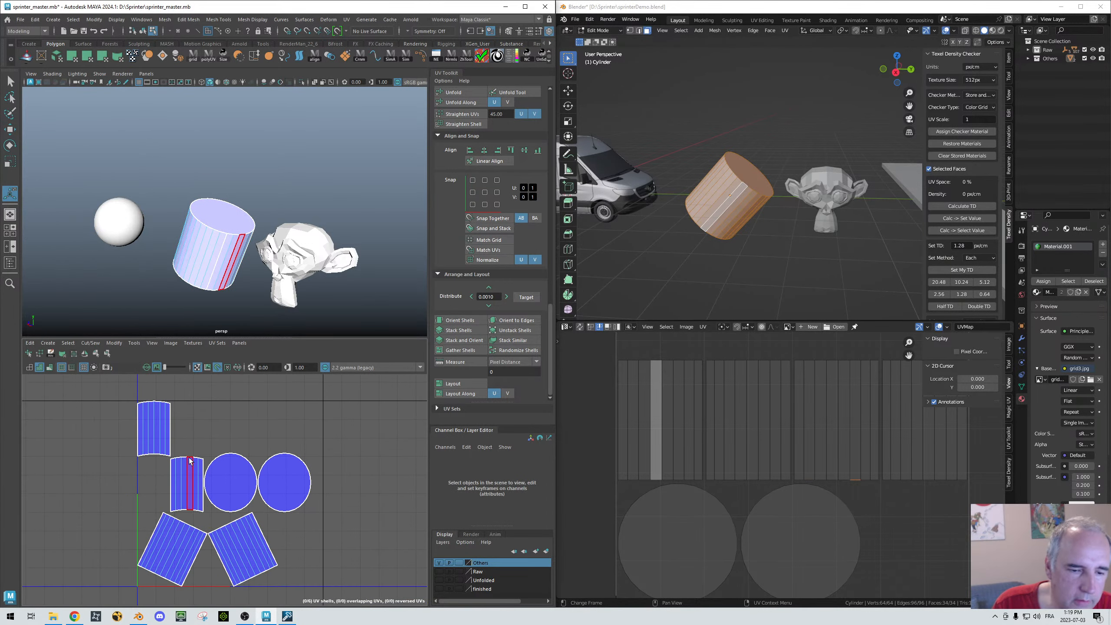
right_click(171, 446)
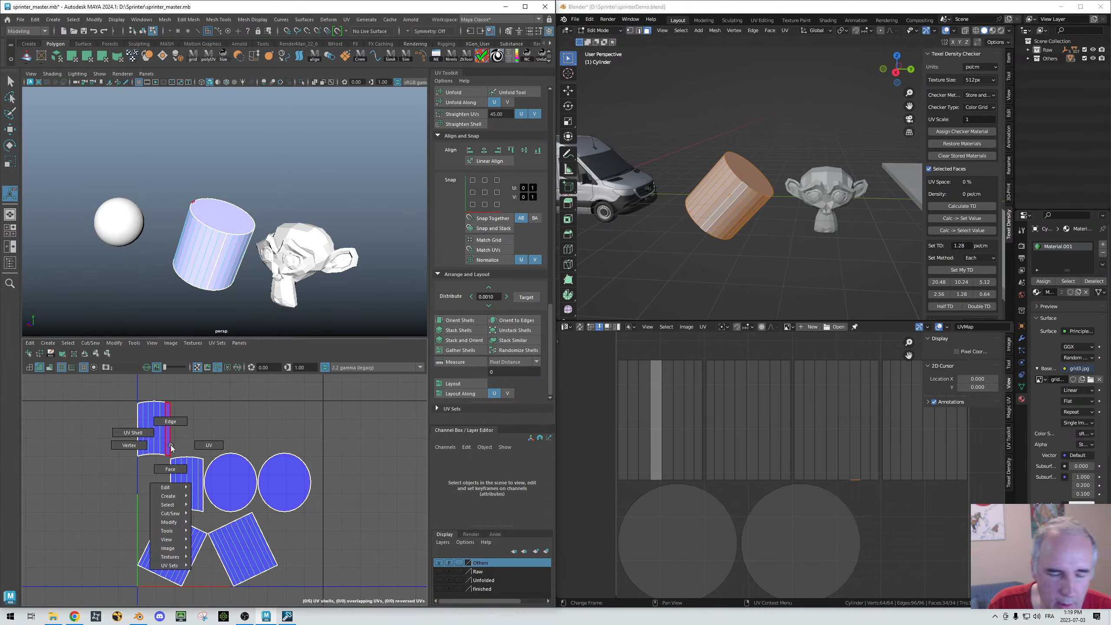
click(170, 421)
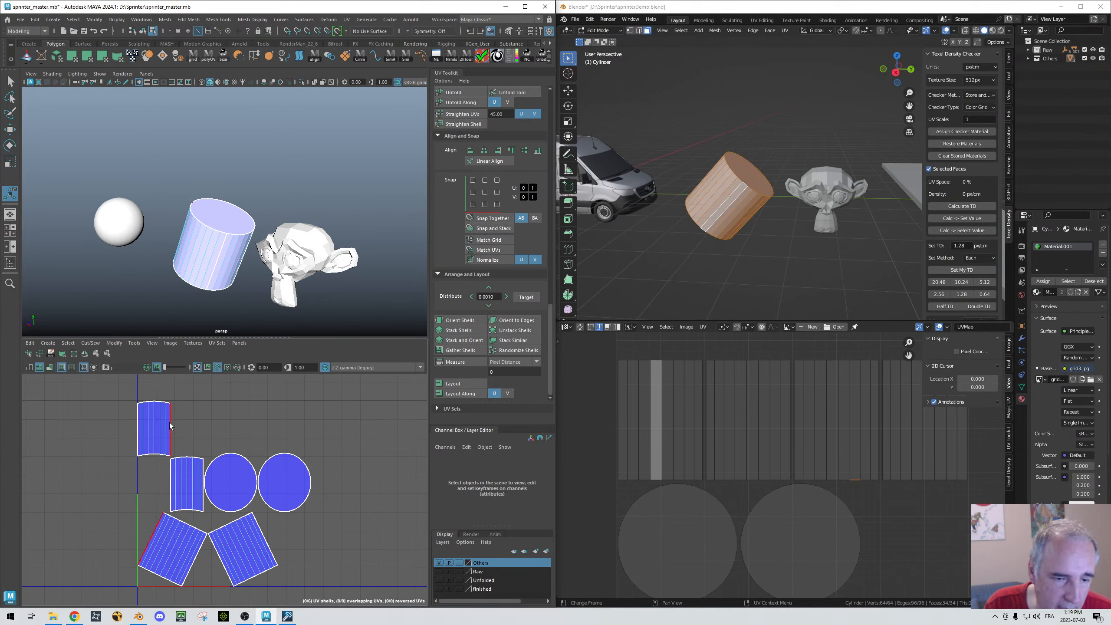
Step: Try to move and sew the right border edge of the upper side shell, and undo the sew
click(171, 425)
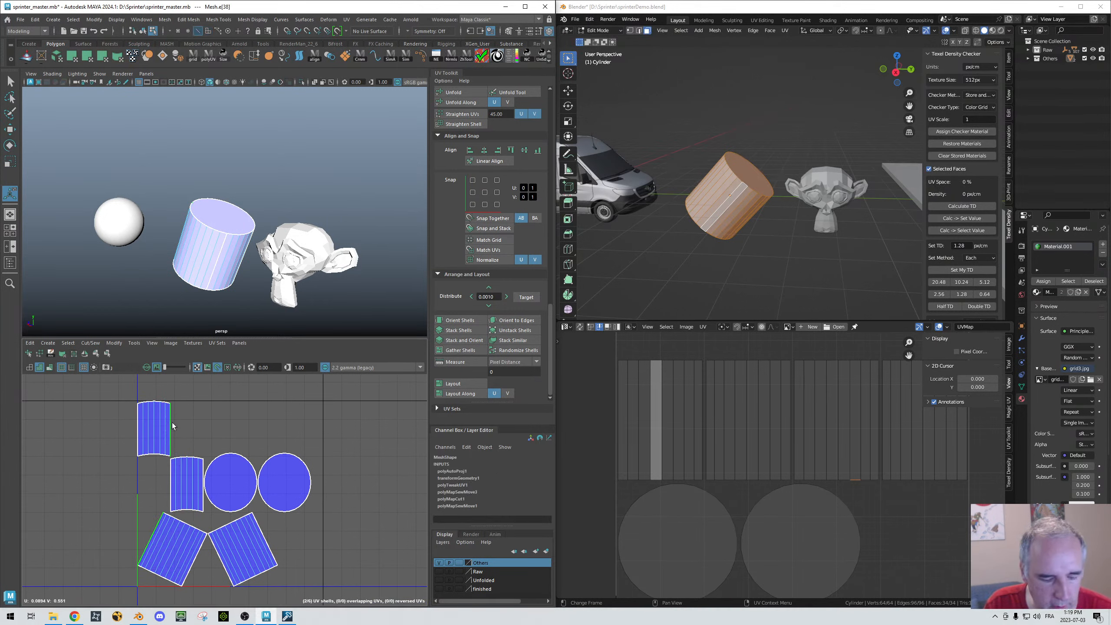
key(g)
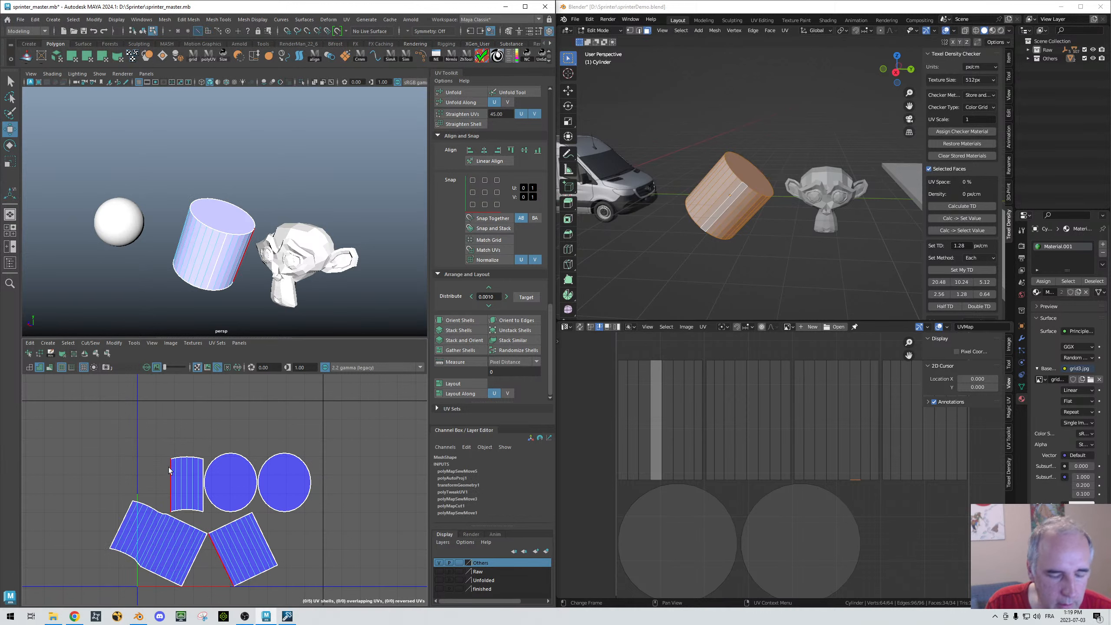
key(ctrl+z)
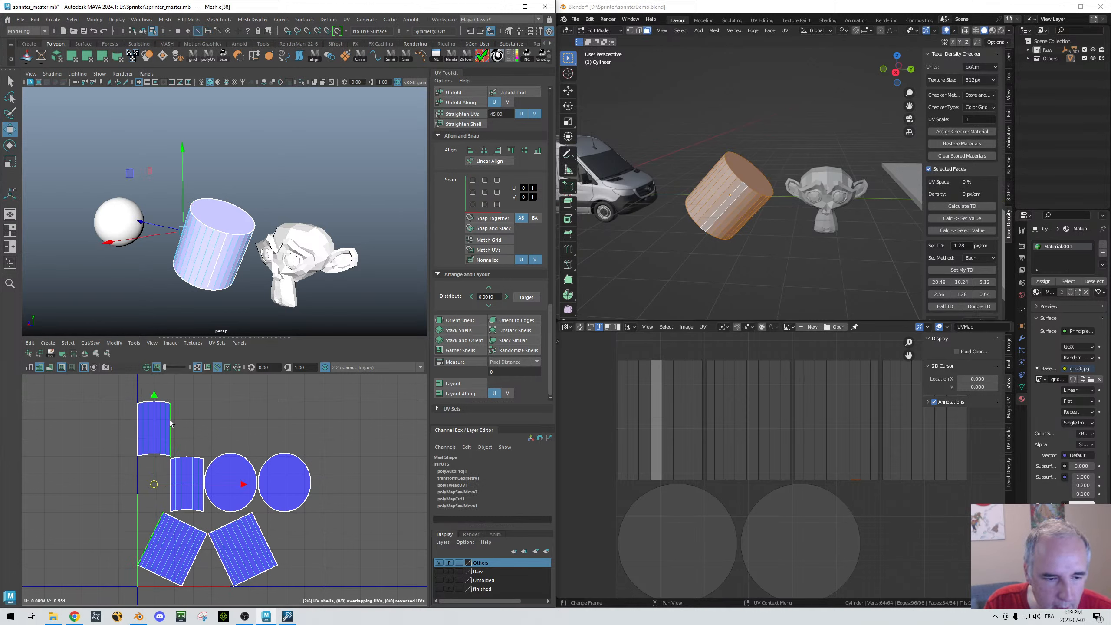
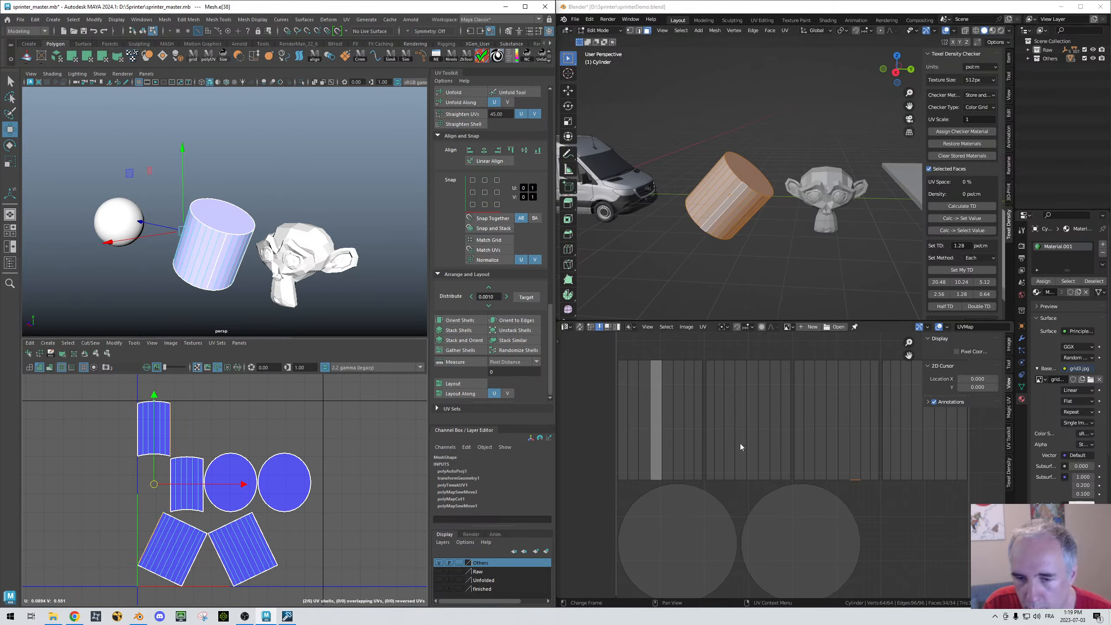
Step: Move and sew the border edges of the cylinder's four side shells to join them into one continuous strip
click(153, 533)
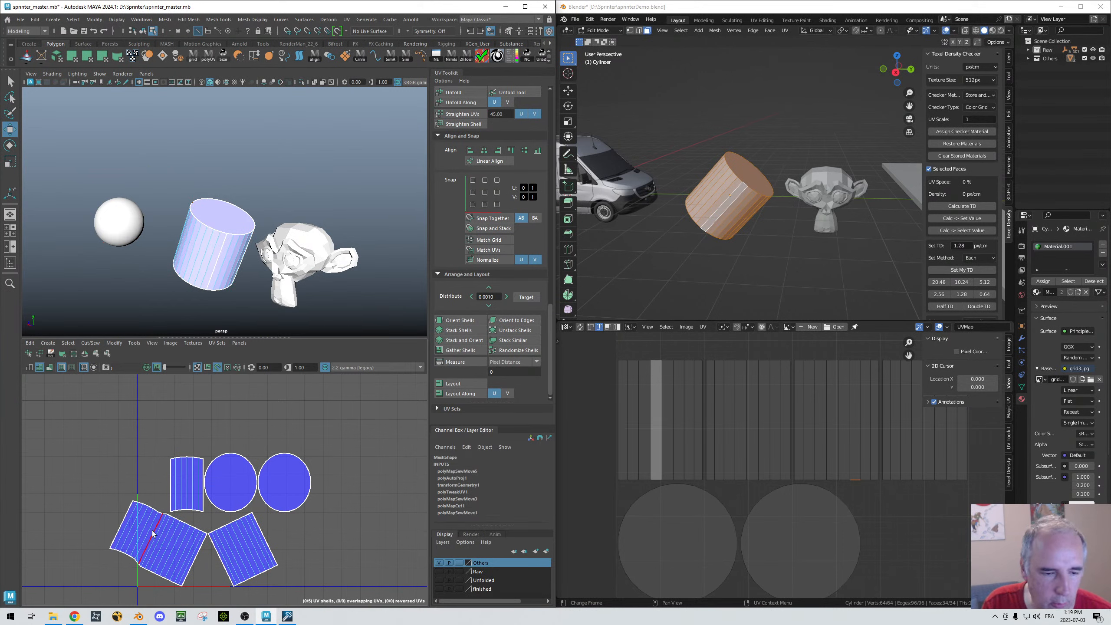
click(124, 518)
click(78, 497)
key(shift+s)
click(47, 490)
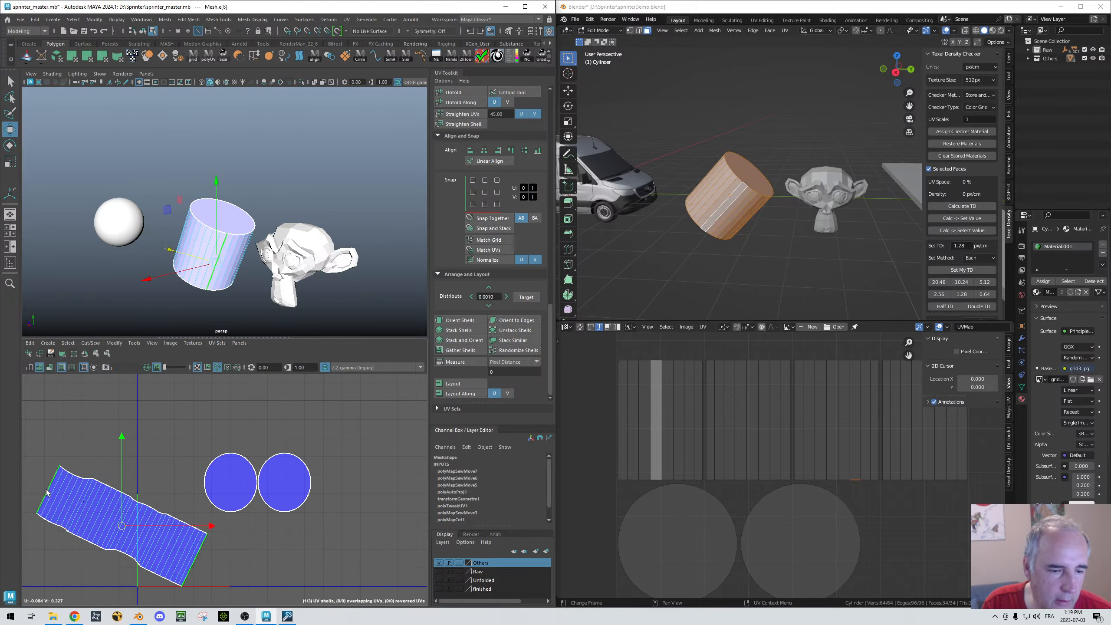
key(shift+s)
Step: Orient the sewn side strip horizontally, select the whole shell and straighten its UVs into a rectangle
click(210, 530)
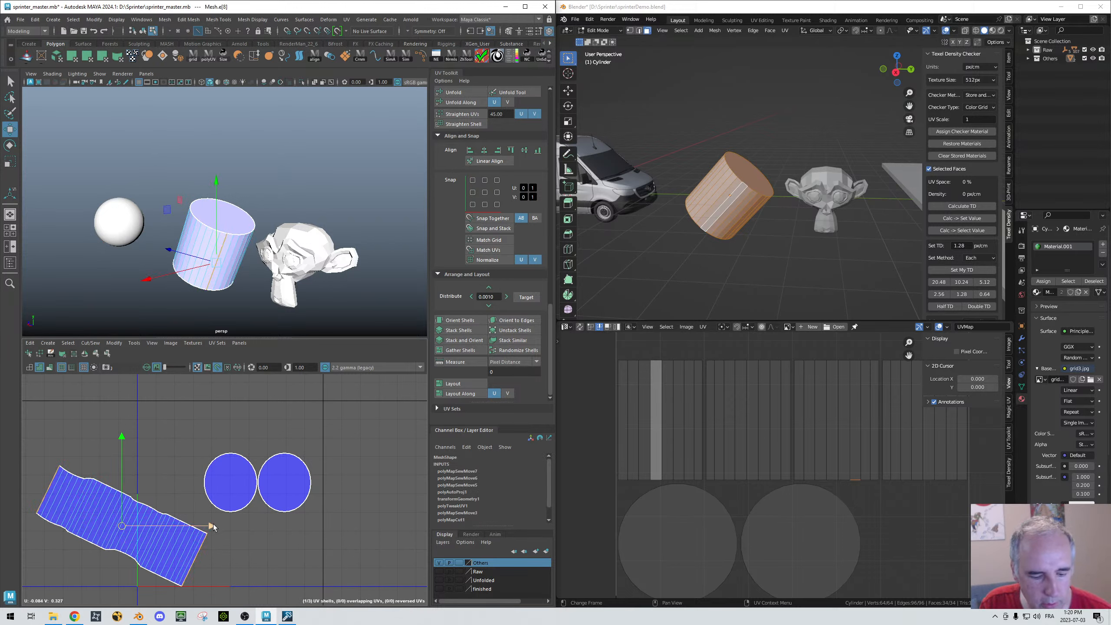
key(shift+o)
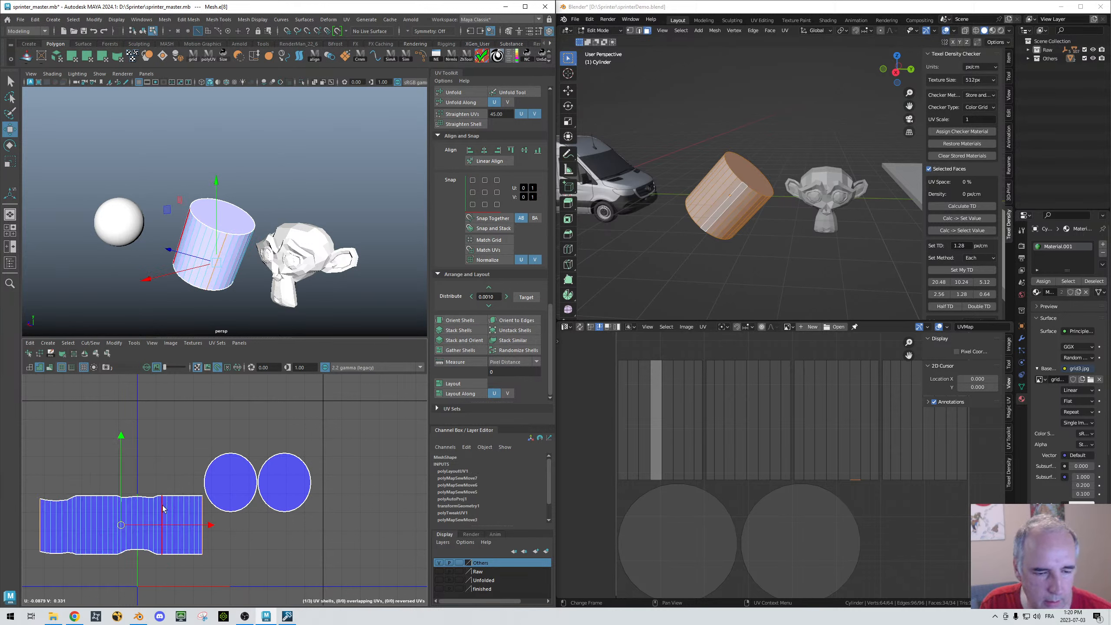
right_drag(163, 507, 113, 453)
click(149, 510)
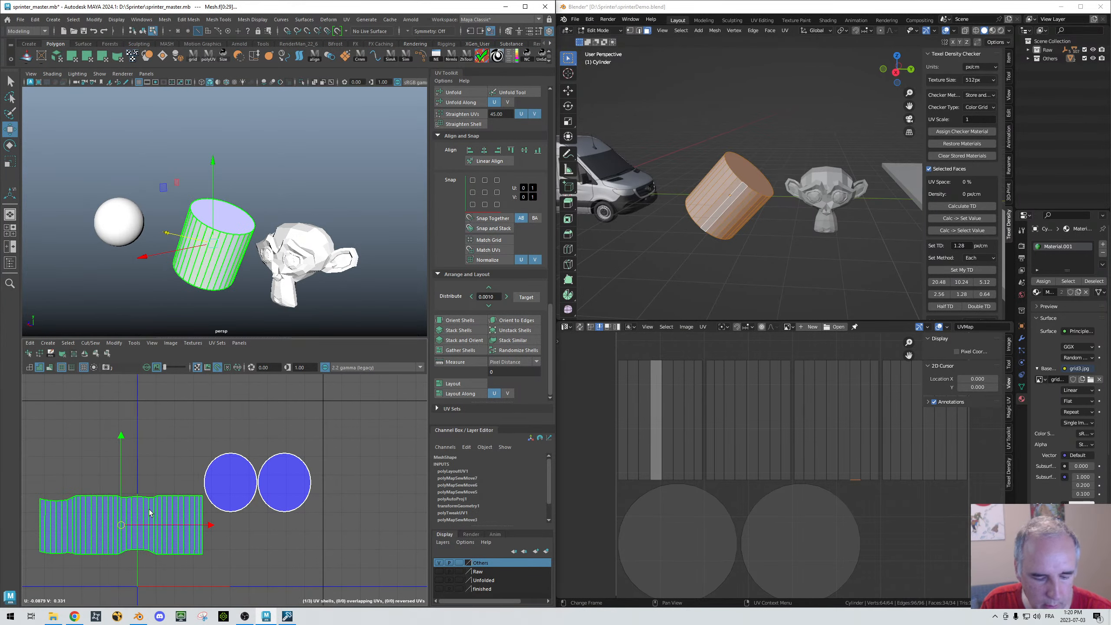
key(shift+s)
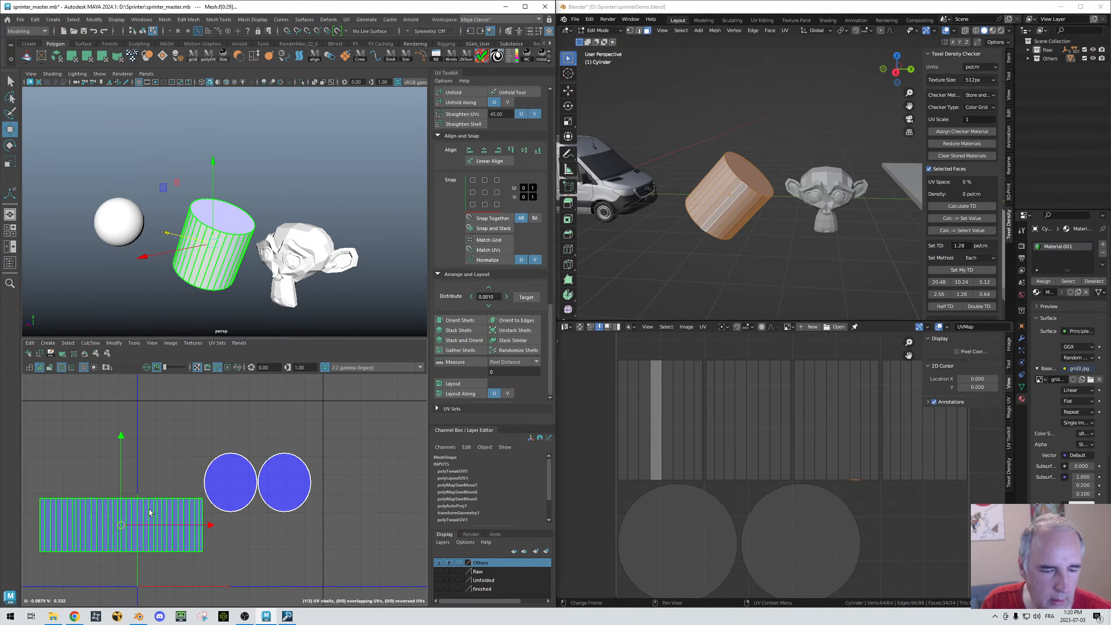
Step: Unfold the straightened side strip and both round cap shells
key(ctrl+u)
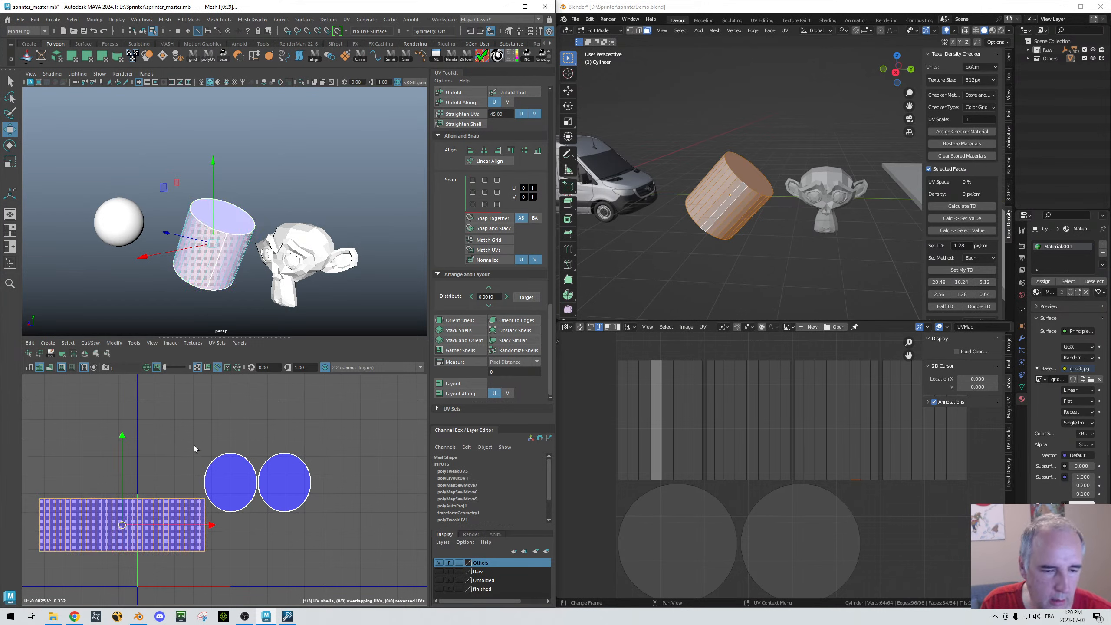
click(301, 489)
key(ctrl+u)
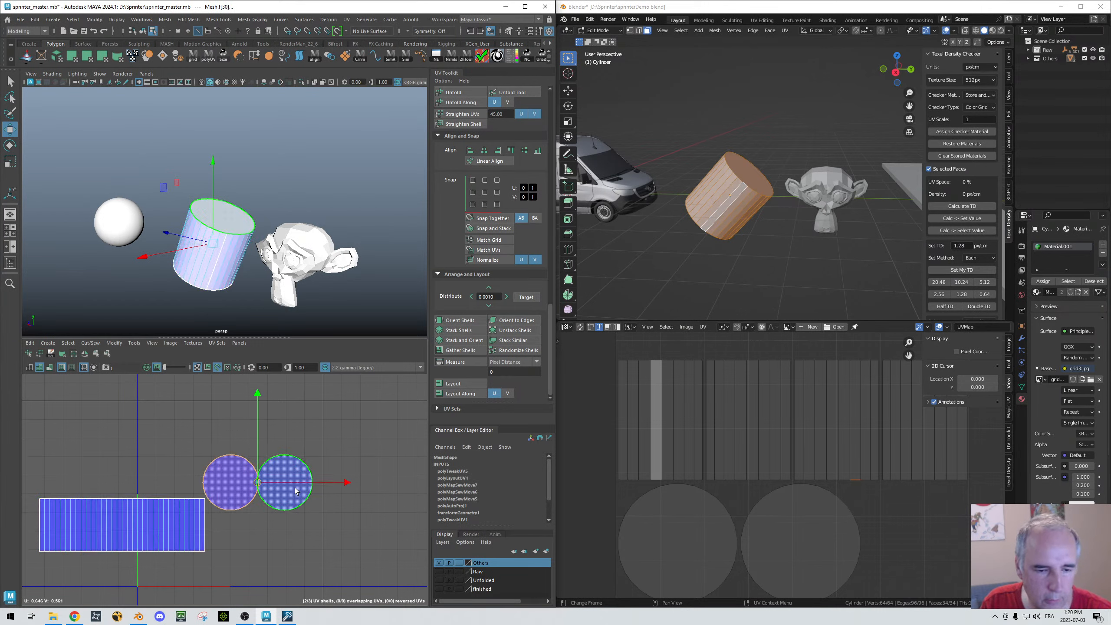
Step: Select the side strip and both cap shells and lay them out within the 0–1 UV tile
drag(44, 447, 351, 582)
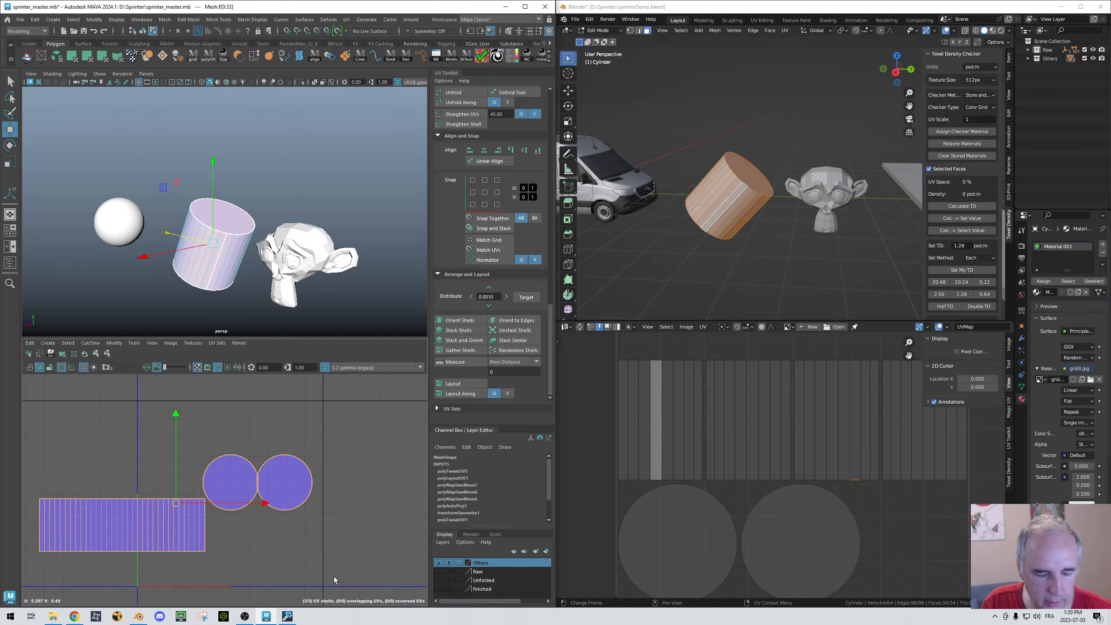
key(ctrl+l)
click(359, 541)
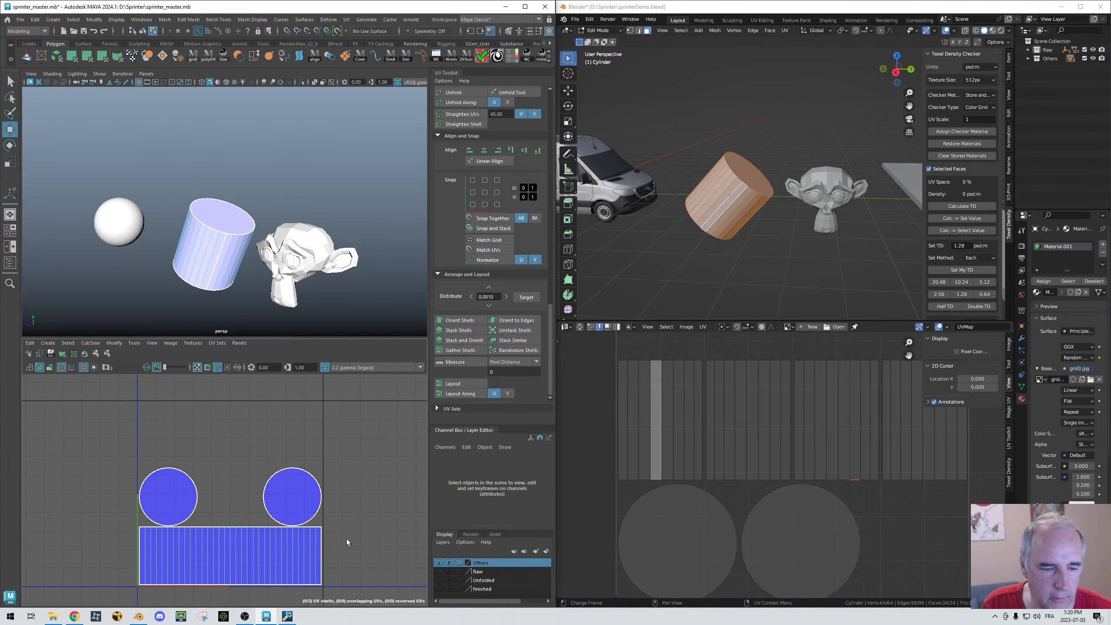
alt+middle_drag(344, 525, 356, 443)
alt+right_drag(183, 475, 261, 493)
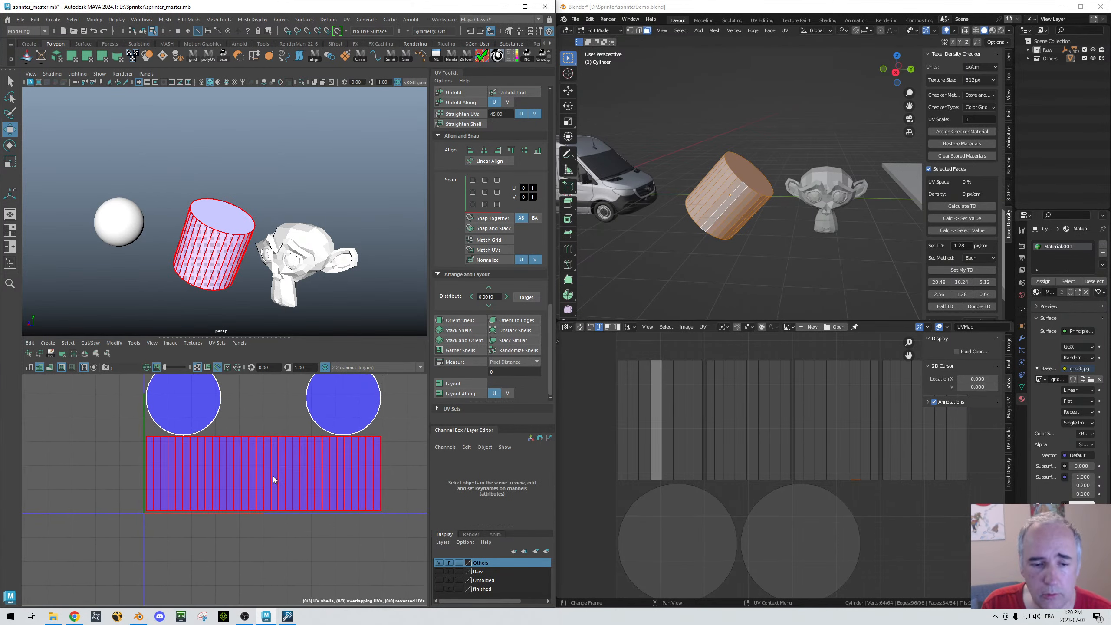
alt+middle_drag(275, 478, 273, 514)
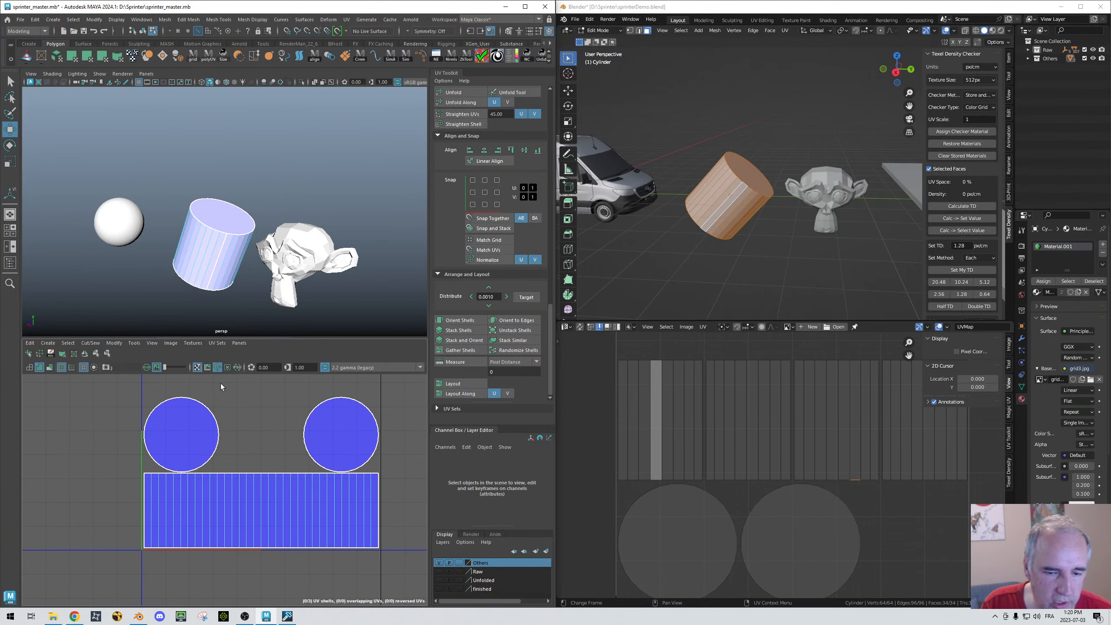
Step: Move and sew the two caps onto the leftmost upper and lower edges of the side strip
drag(127, 604, 170, 436)
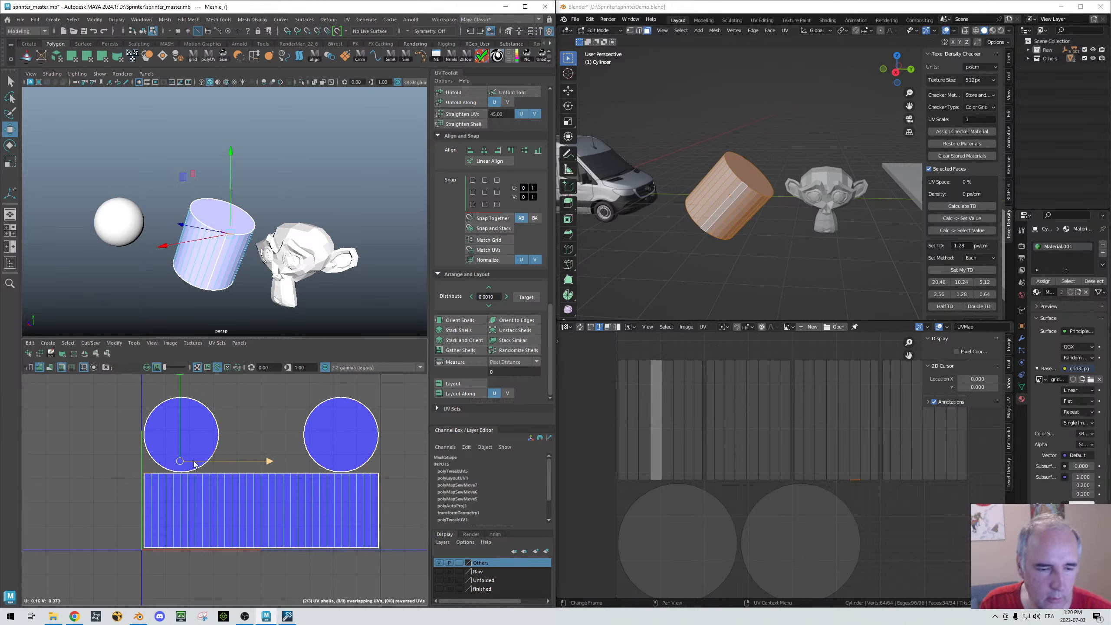
key(shift+s)
click(146, 547)
key(shift+s)
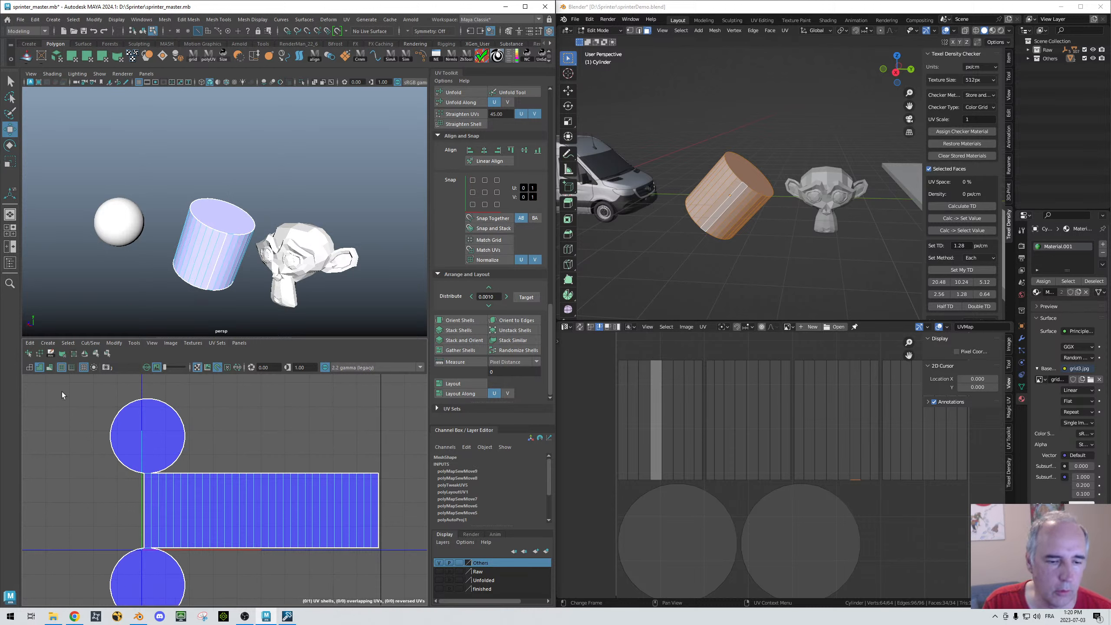
Step: Undo the sewing of both caps onto the side strip in Maya and clear the selection
key(ctrl+z)
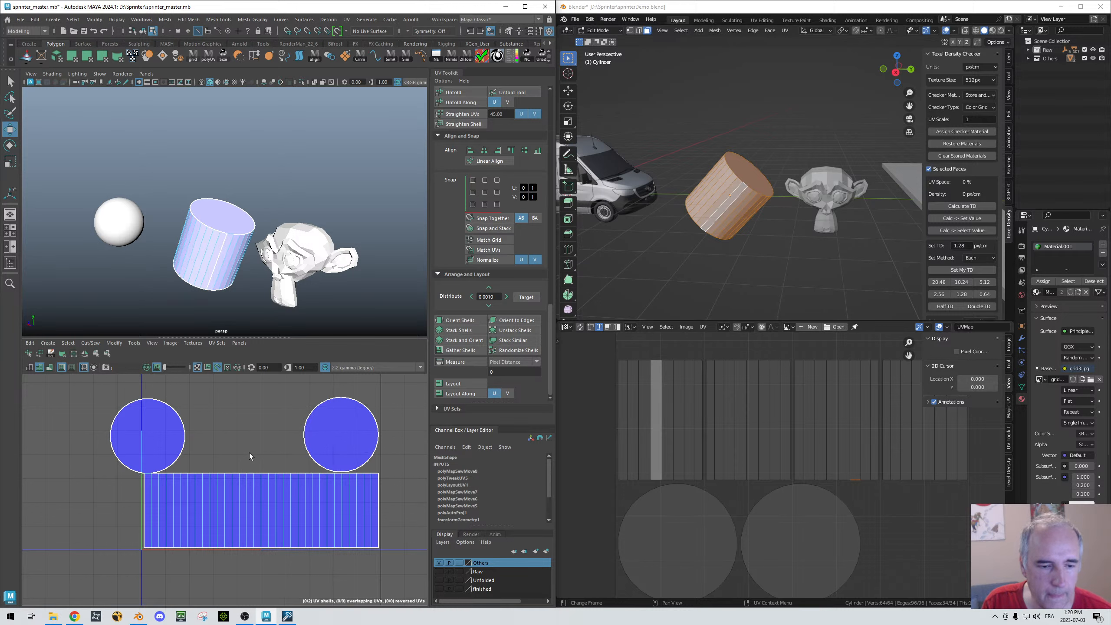
key(ctrl+z)
click(267, 424)
alt+right_drag(267, 423, 240, 427)
alt+middle_drag(240, 427, 221, 430)
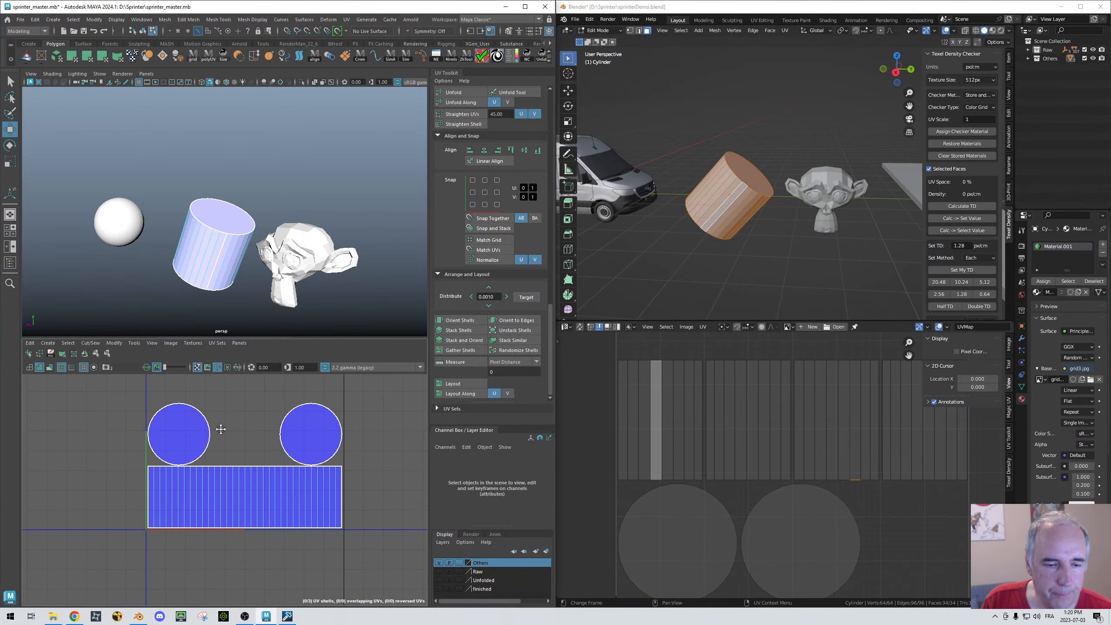
Step: Examine which cylinder faces the first cap shell and the side strip shell correspond to by selecting each UV shell in turn
right_drag(175, 416, 106, 368)
click(186, 439)
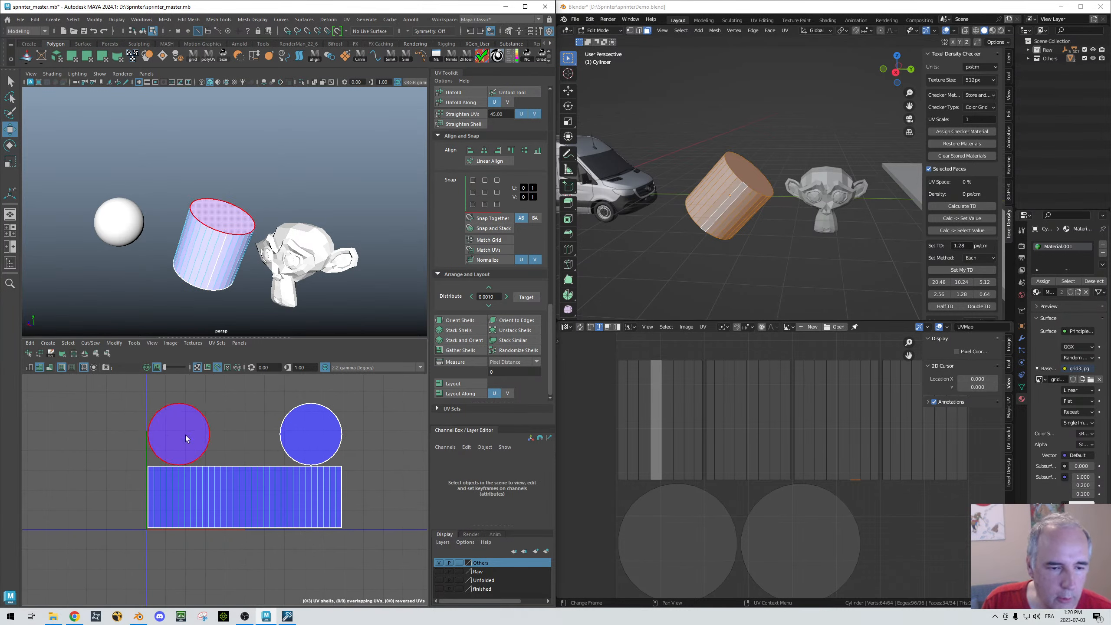
click(164, 507)
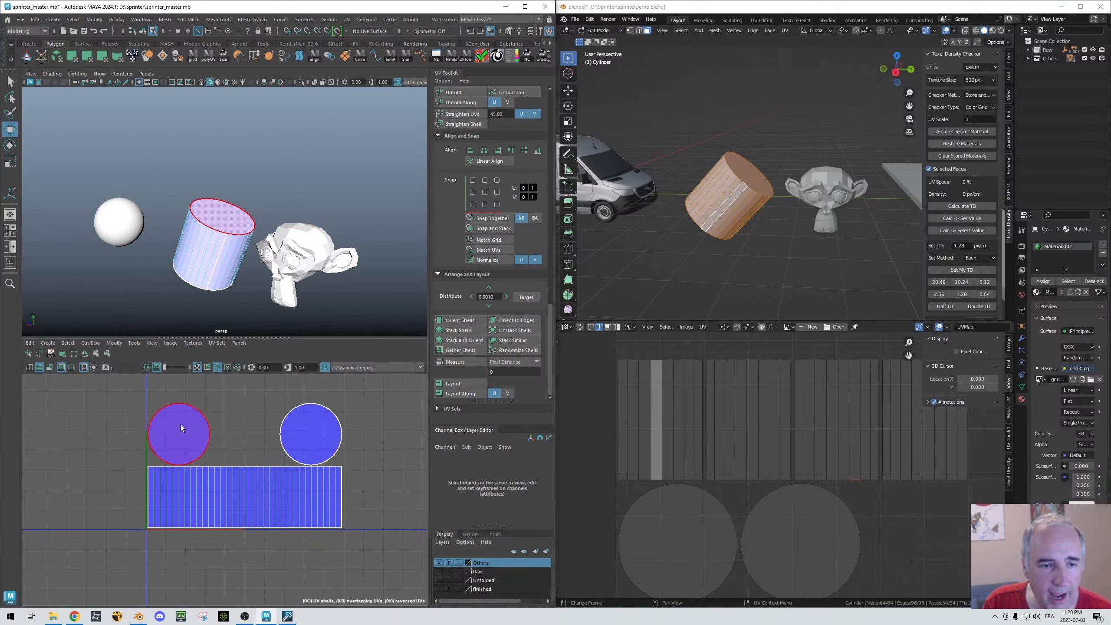
alt+drag(213, 254, 294, 217)
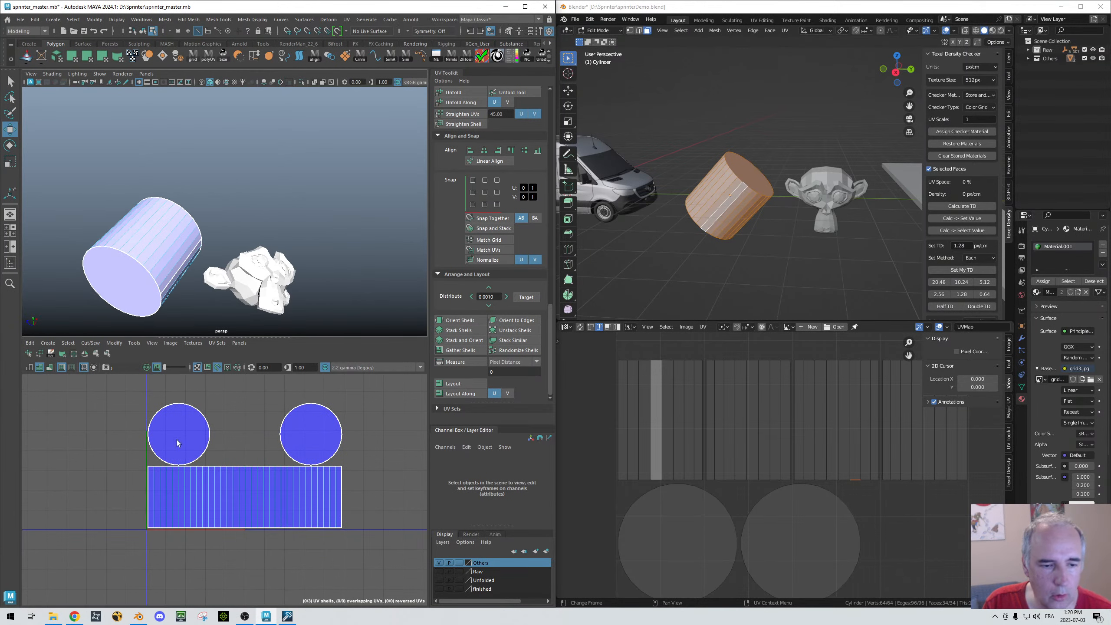
click(177, 443)
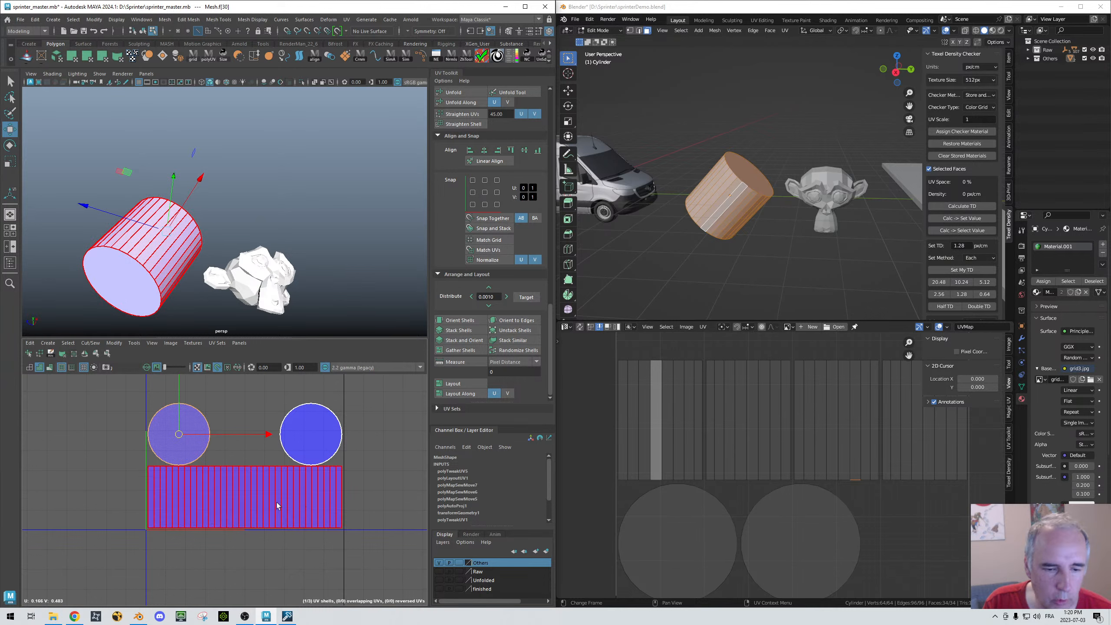
click(193, 508)
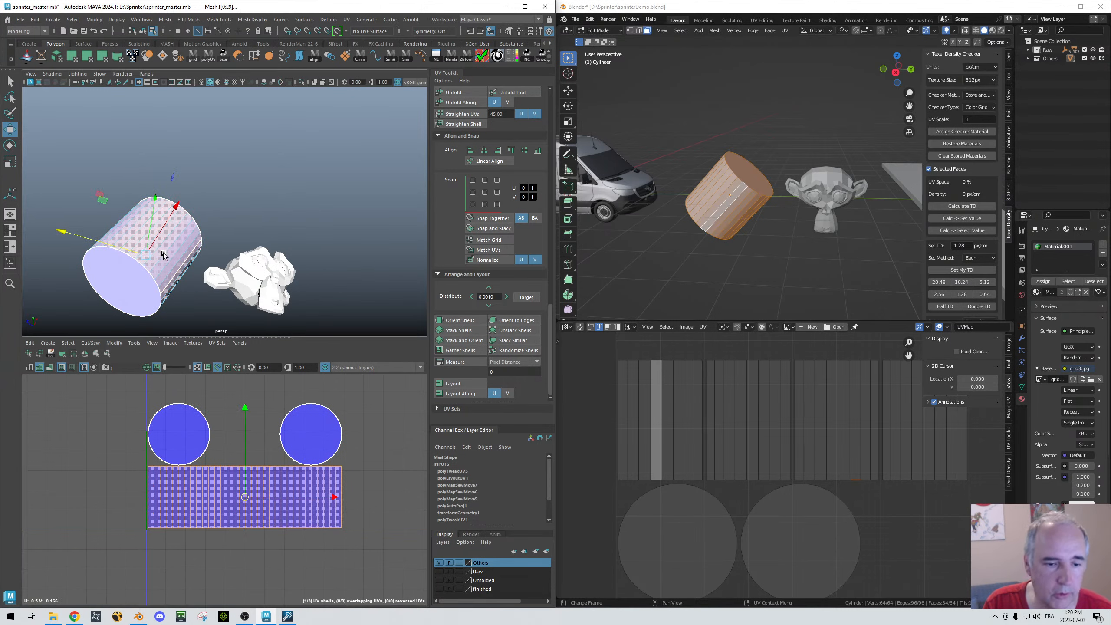
click(184, 421)
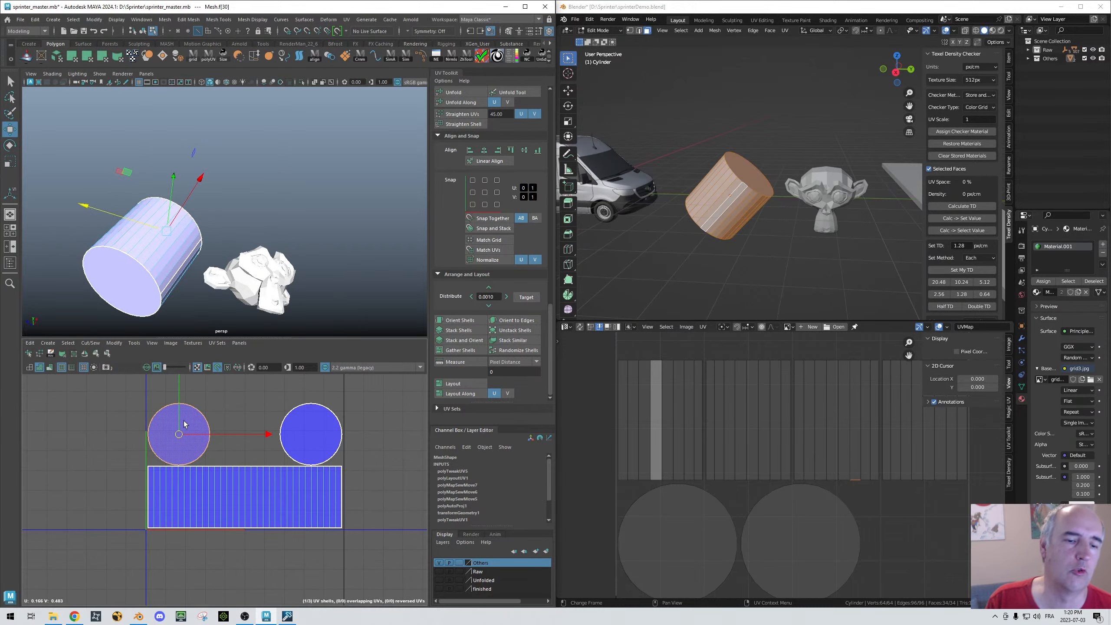
key(ctrl+F12)
right_drag(167, 426, 129, 413)
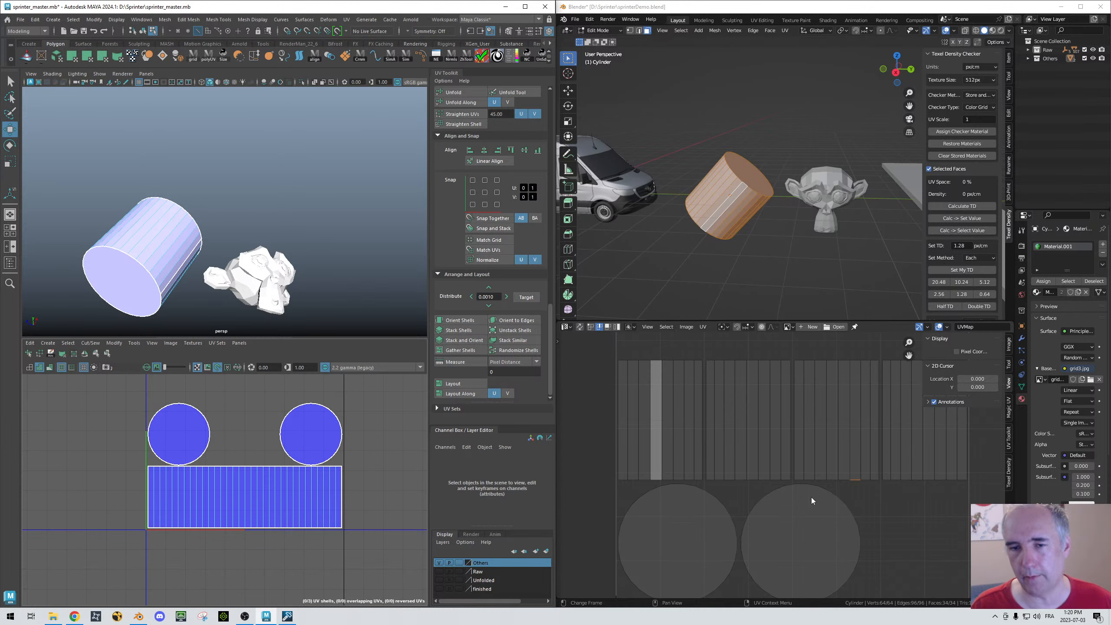
Step: Switch to Blender, select the long flat box and select all its faces for editing
click(841, 268)
alt+right_drag(841, 268, 744, 259)
alt+drag(744, 258, 726, 265)
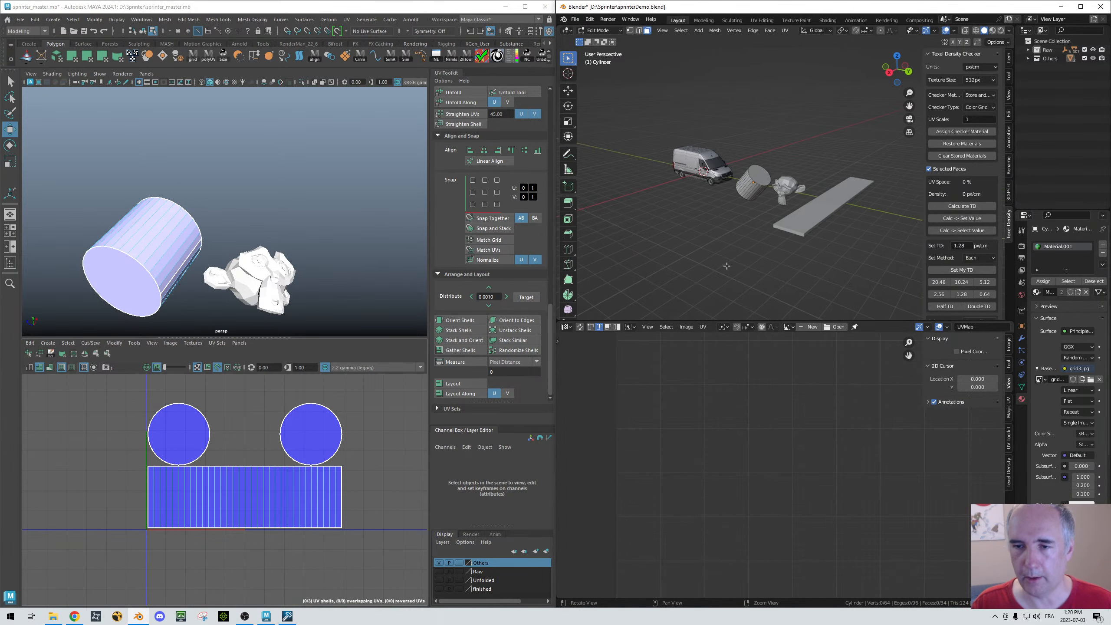
alt+middle_drag(726, 266, 692, 266)
alt+right_drag(692, 266, 737, 244)
right_click(781, 262)
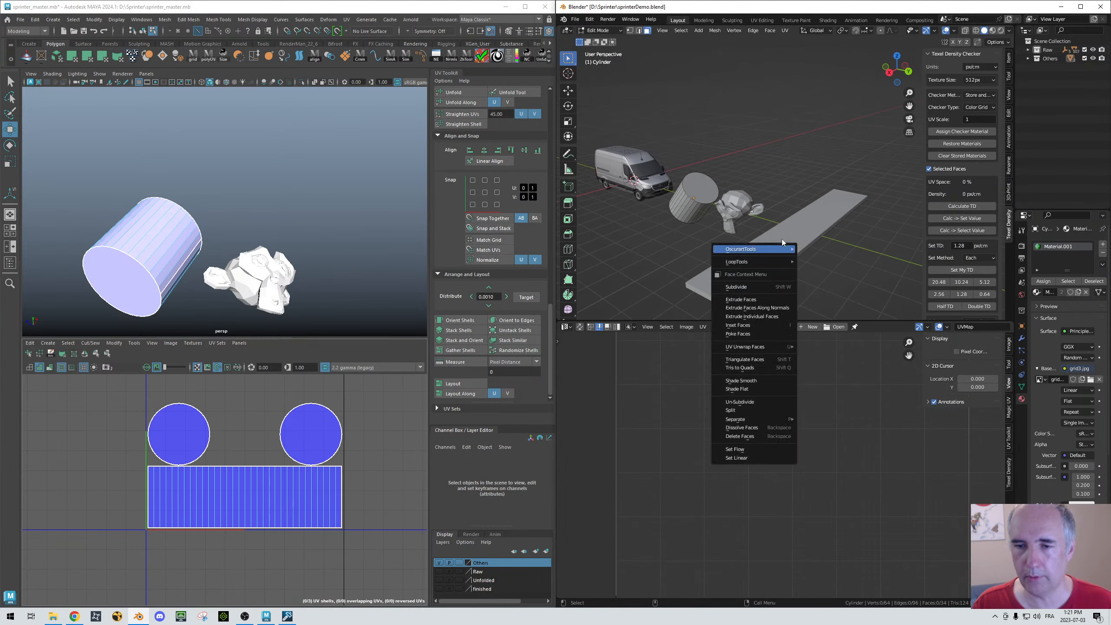
right_drag(805, 219, 809, 171)
click(813, 219)
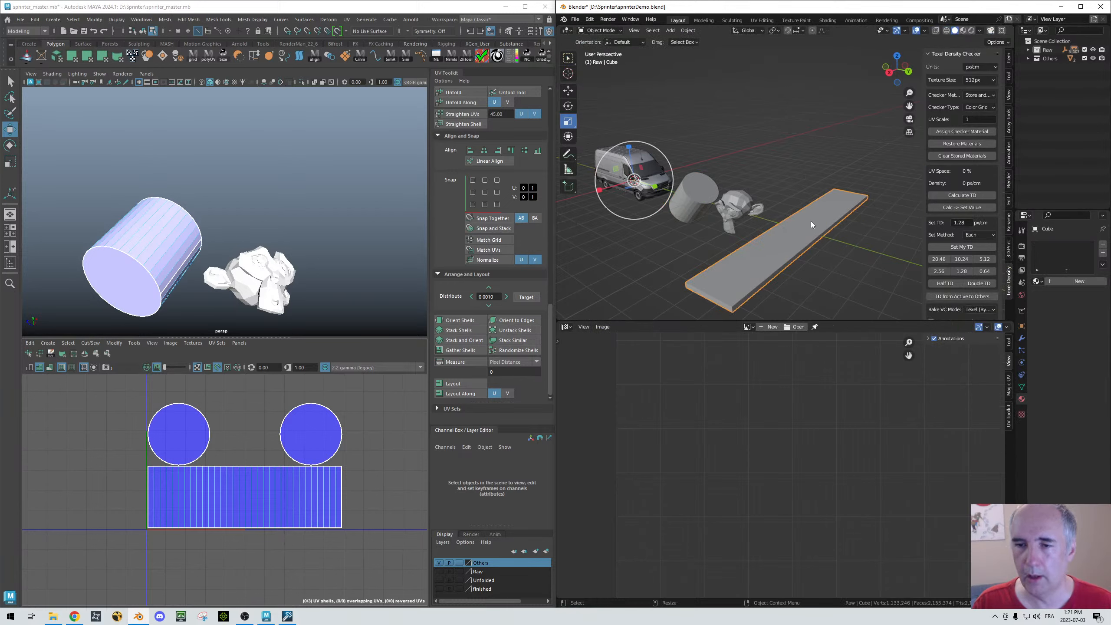
right_drag(811, 221, 774, 225)
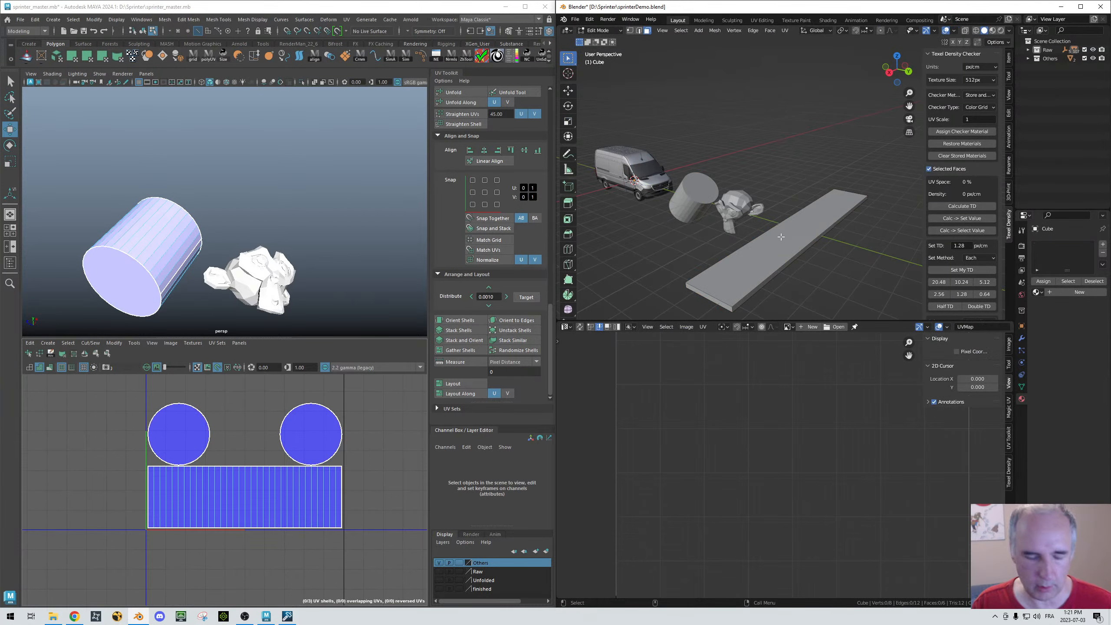
key(a)
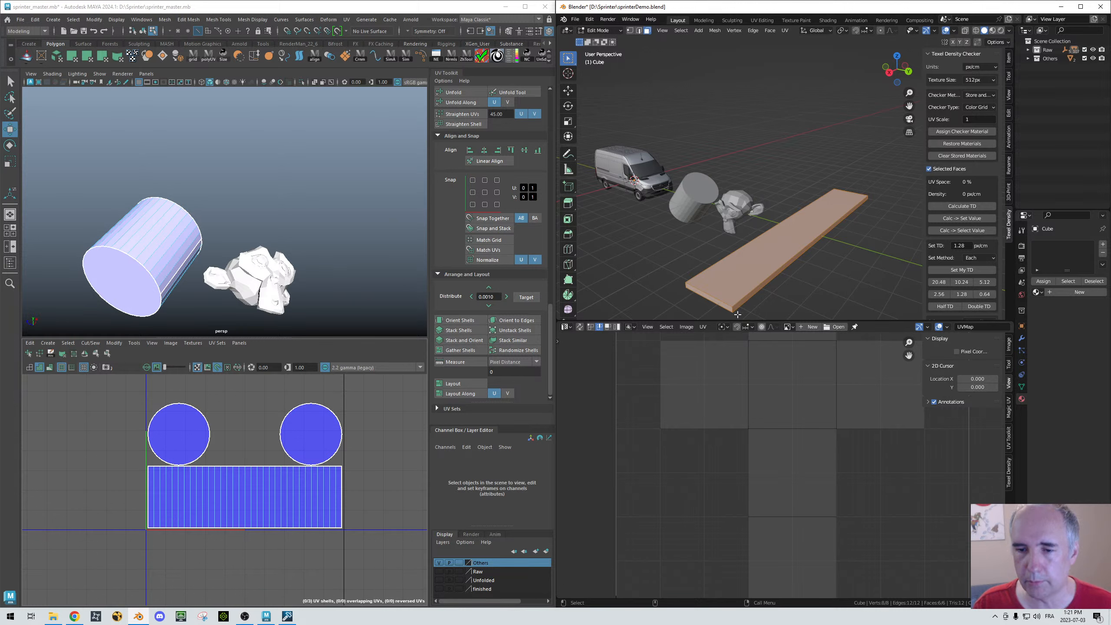
click(702, 327)
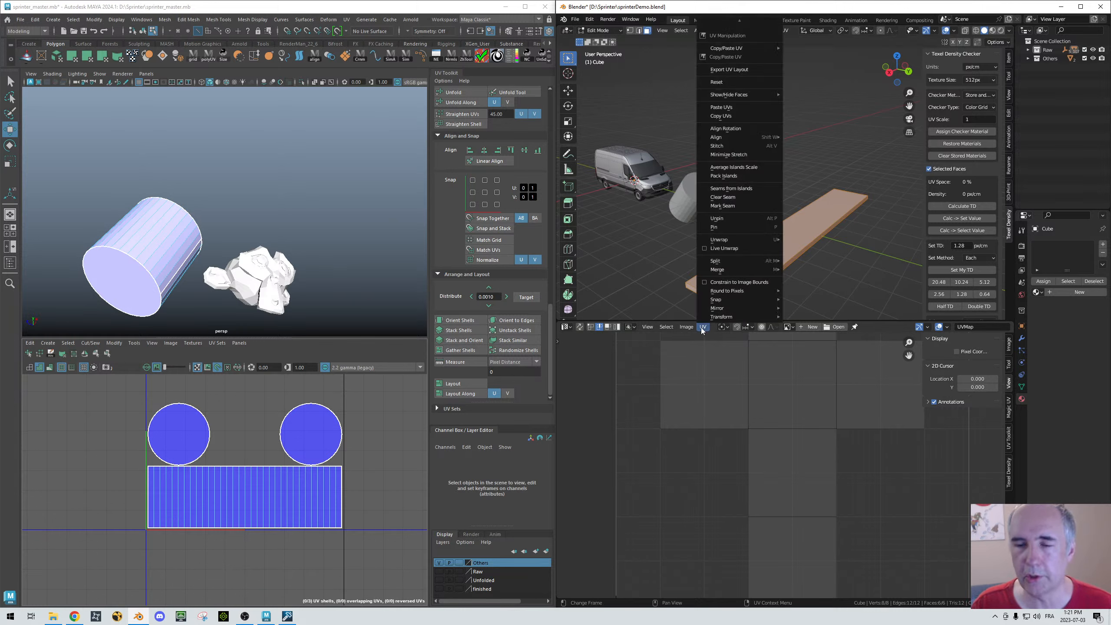
click(702, 327)
click(701, 327)
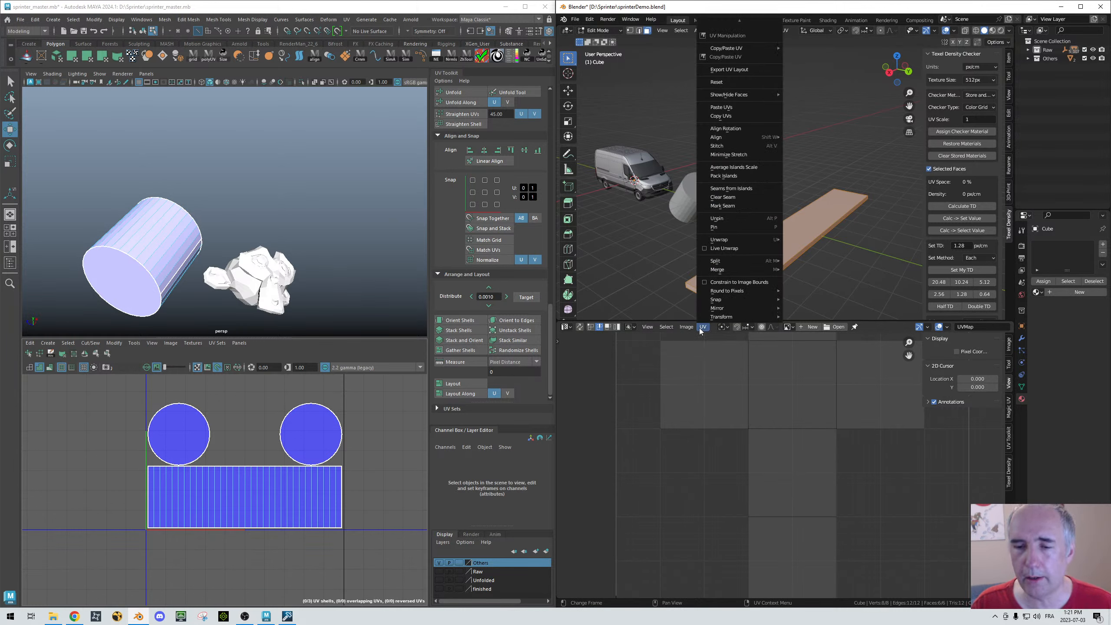
mouse_move(735, 21)
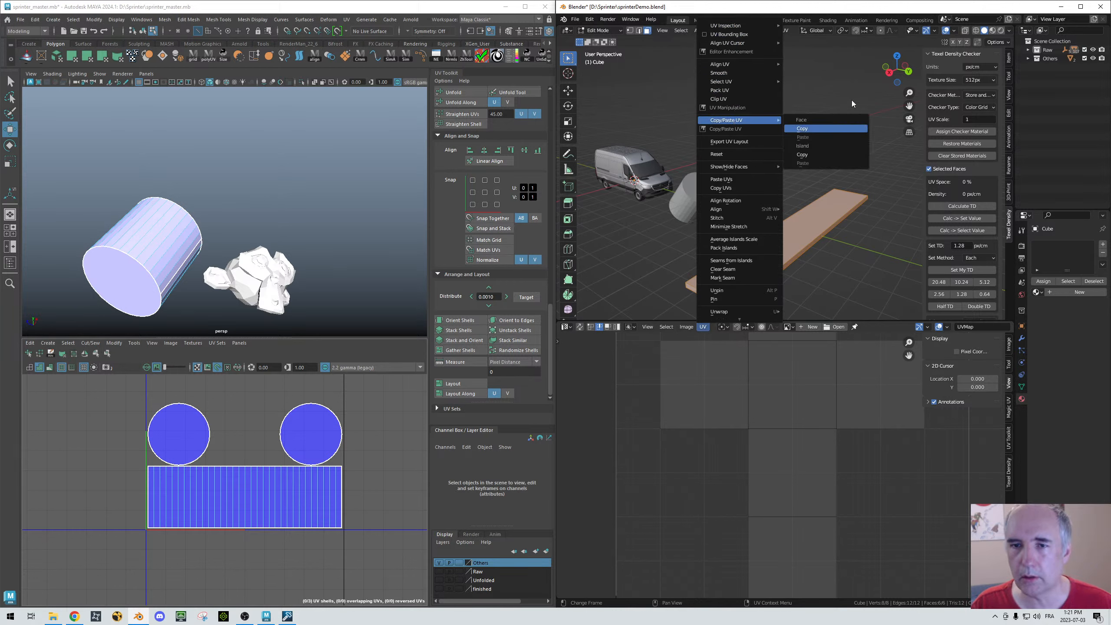
Step: Apply Smart UV Project to the long flat box with island margin 0 and area weight 0
click(786, 30)
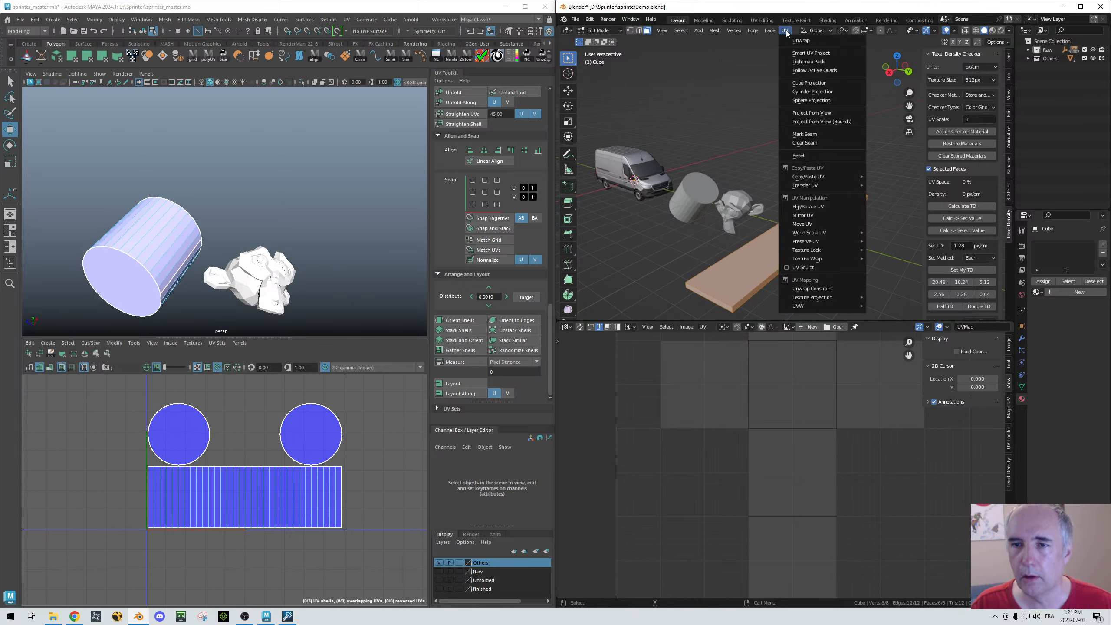
click(800, 53)
double_click(835, 89)
text(0)
key(Return)
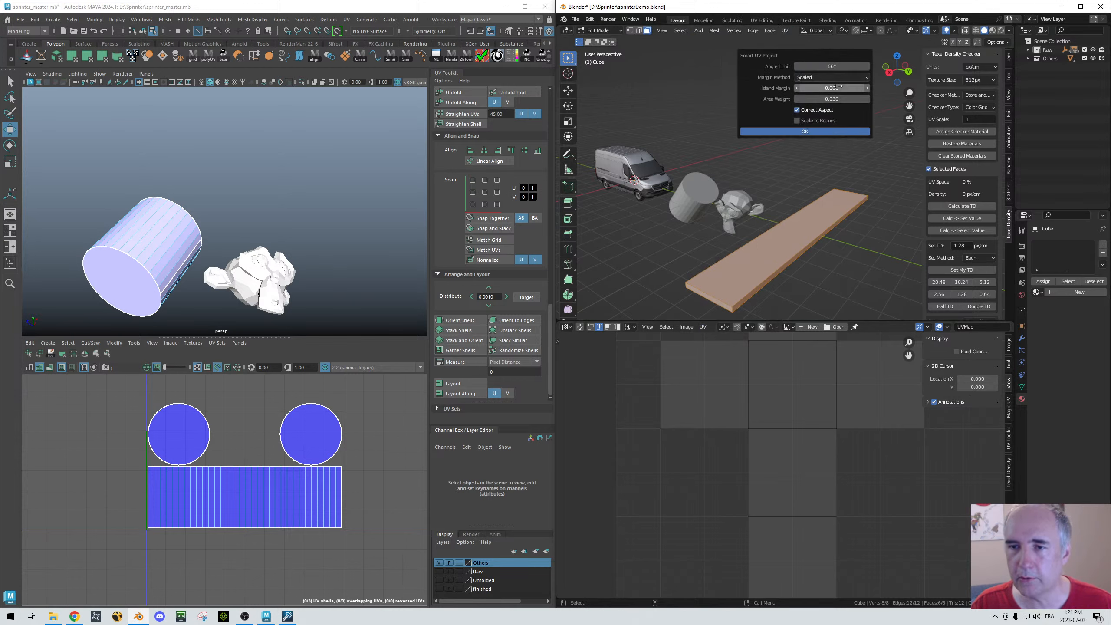
double_click(831, 98)
text(0)
key(Return)
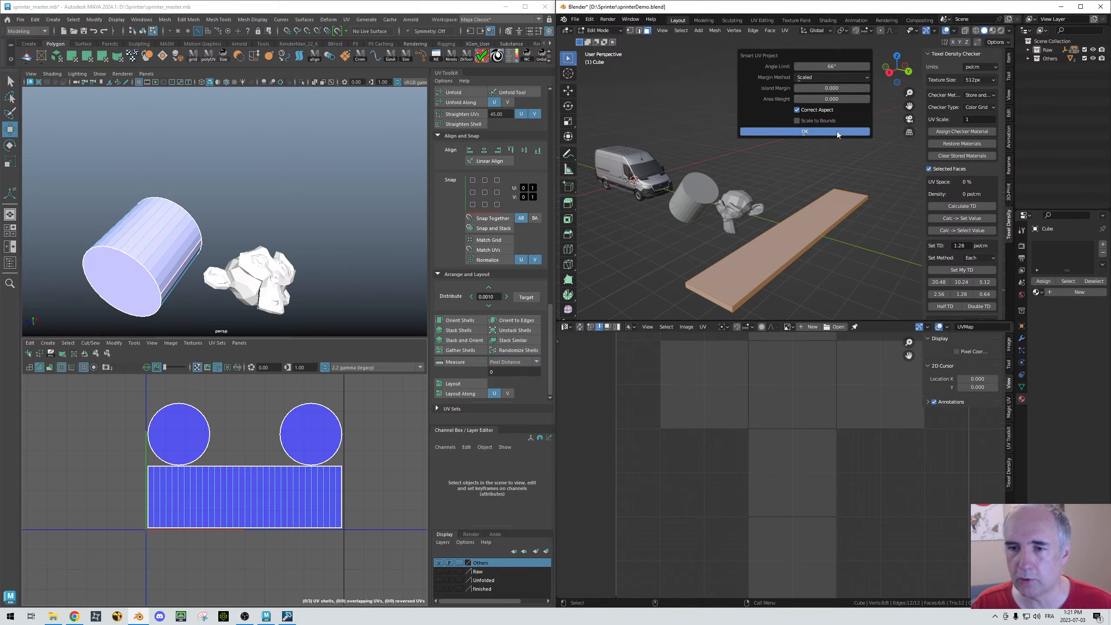
click(804, 131)
click(804, 545)
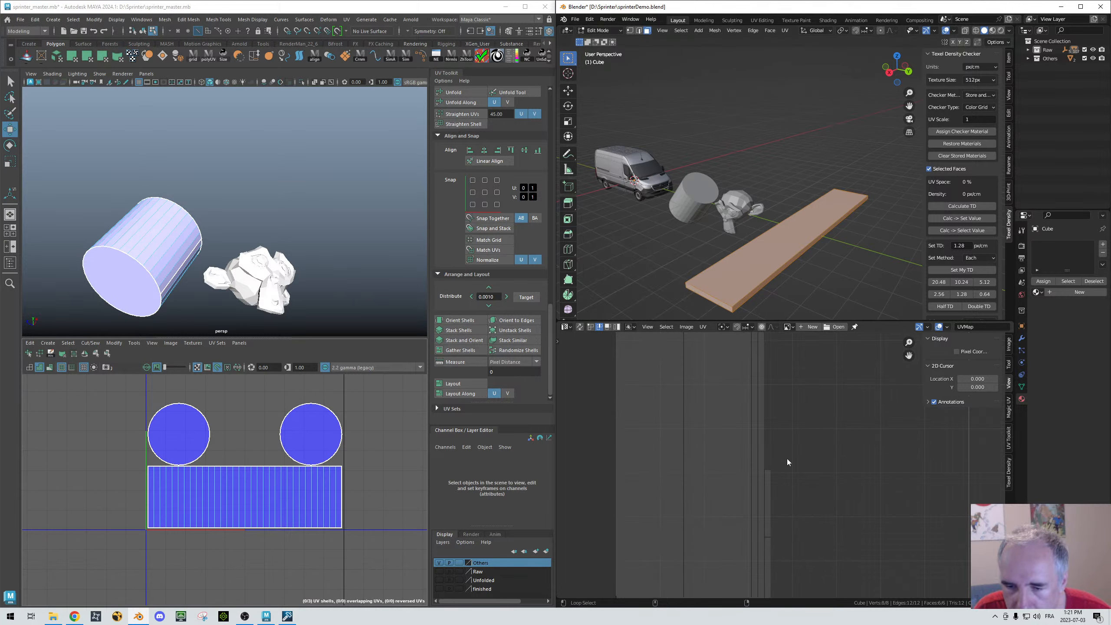
middle_drag(781, 511, 774, 419)
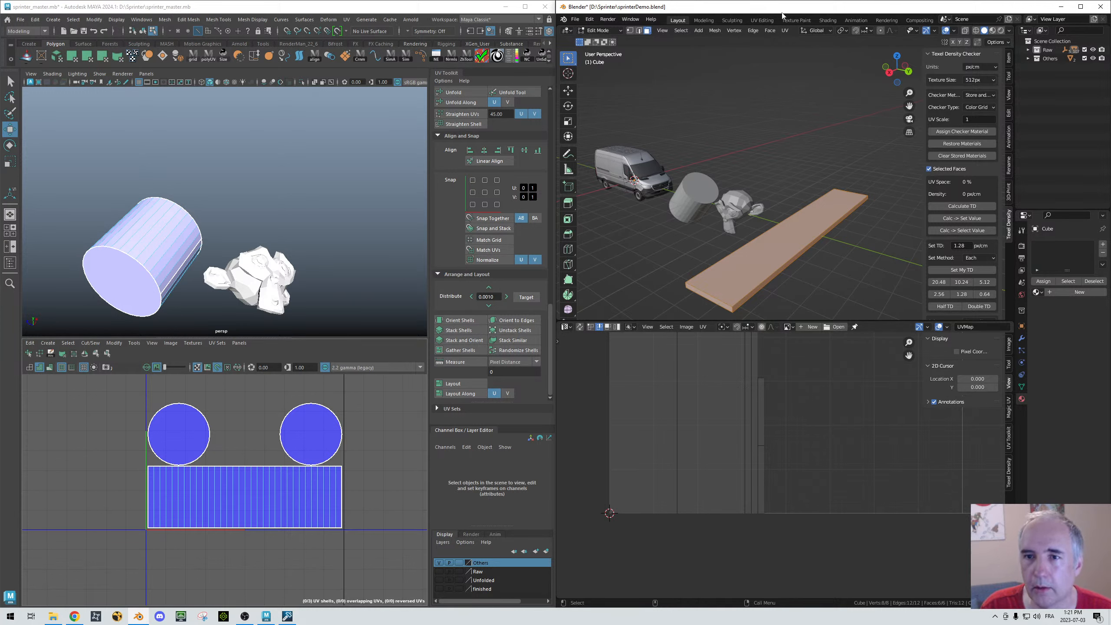
Step: Reapply Smart UV Project to the long flat box with an island margin of 0.1
click(785, 31)
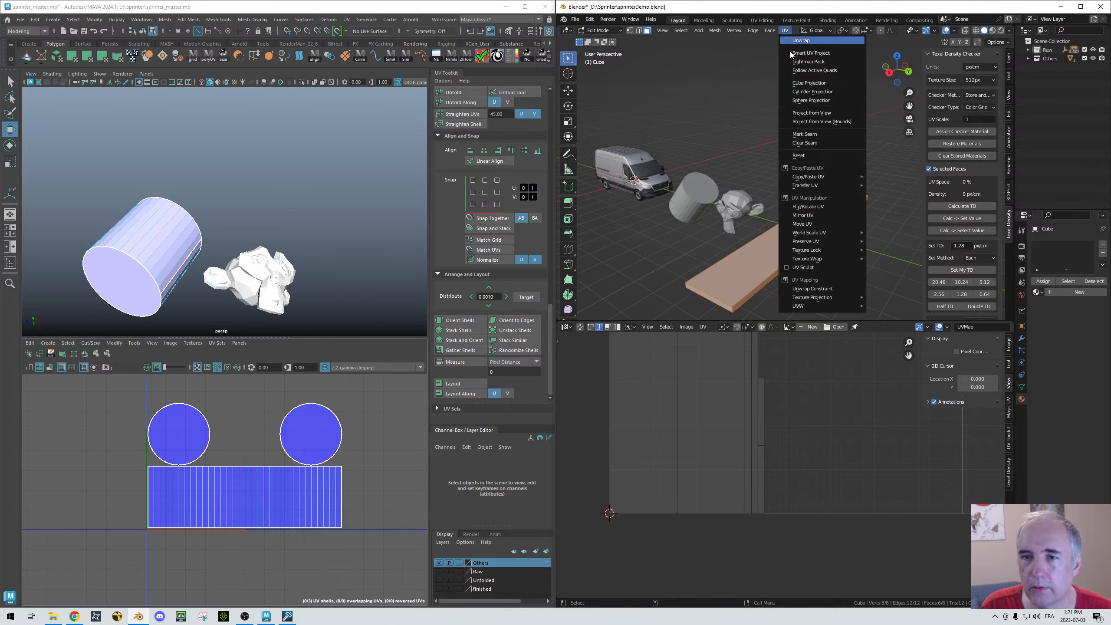
click(841, 53)
click(886, 89)
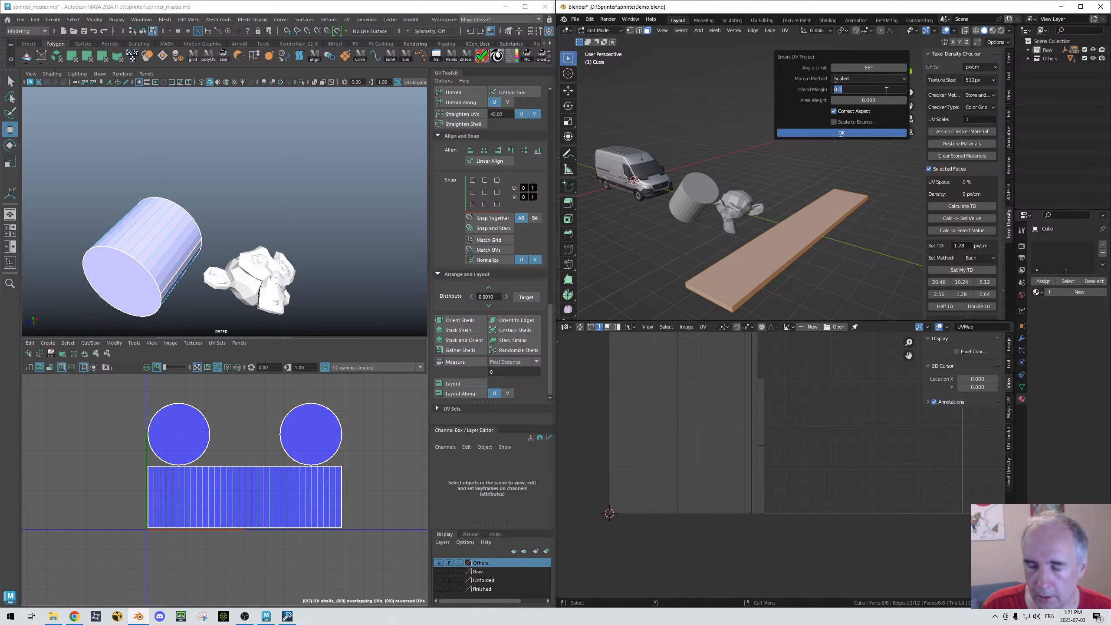
text(0.1)
key(Return)
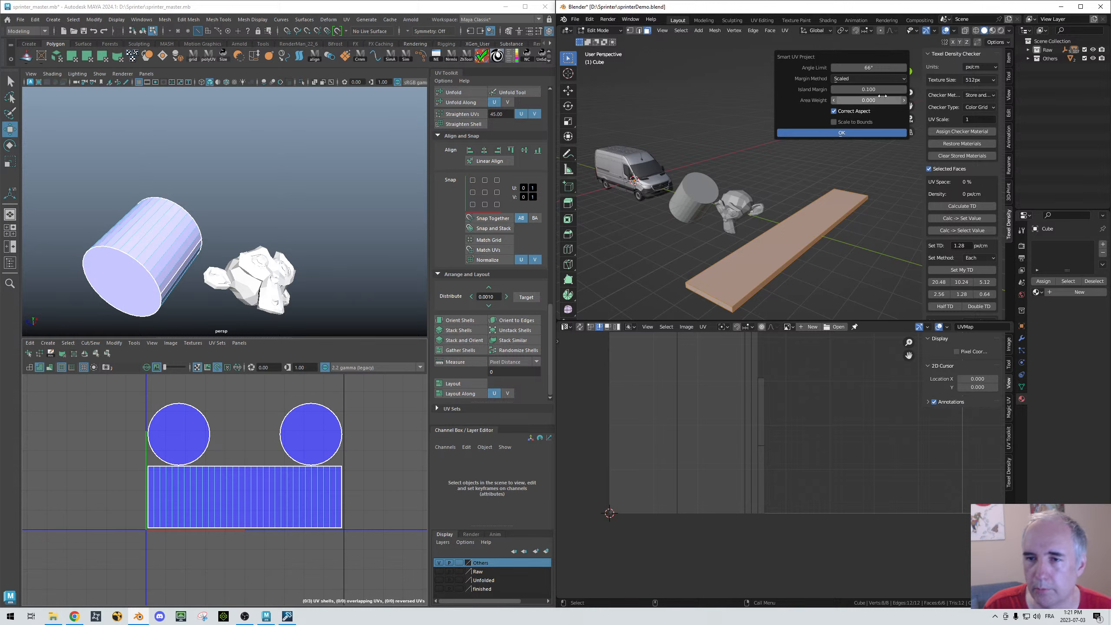
click(860, 130)
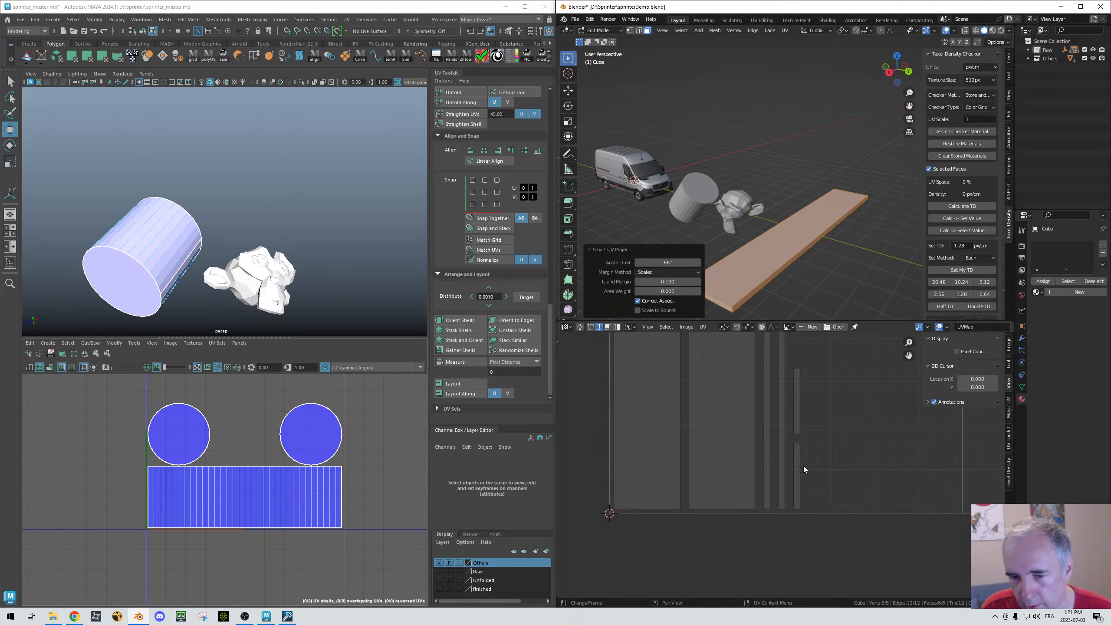
scroll(804, 465, down, 4)
click(831, 403)
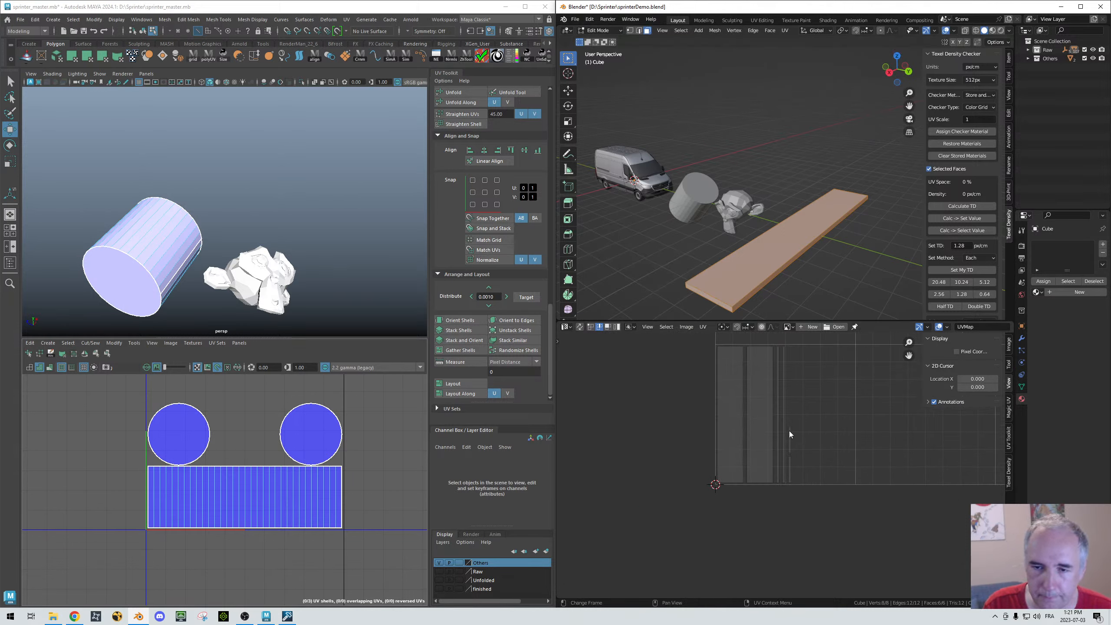
Step: Return to object mode, select the cylinder and set the viewport to the right orthographic view
right_click(753, 266)
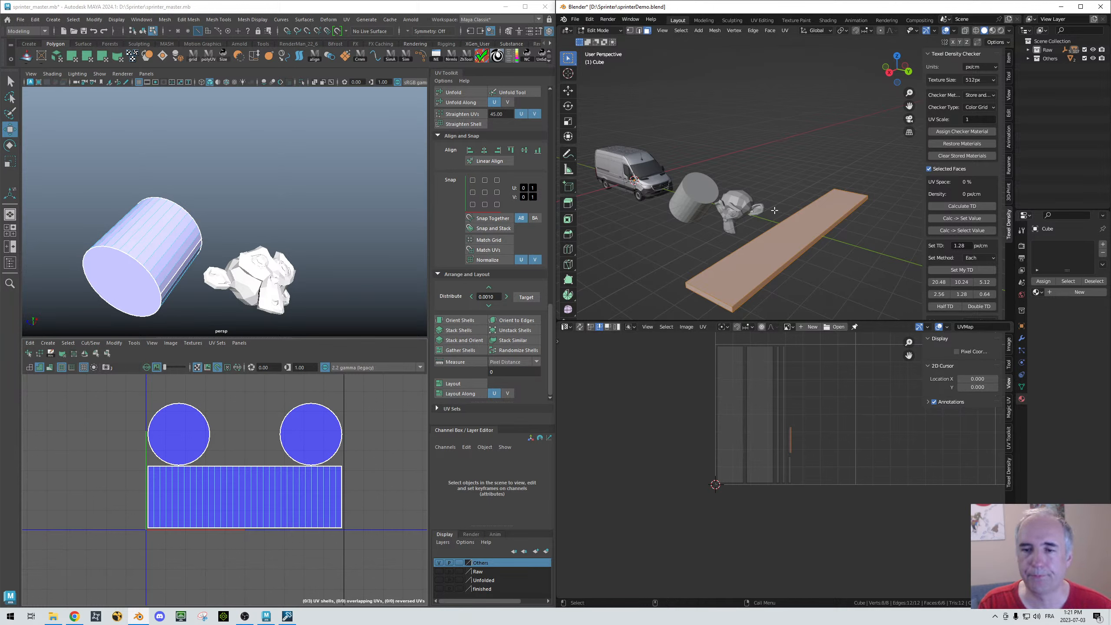
key(Tab)
click(795, 189)
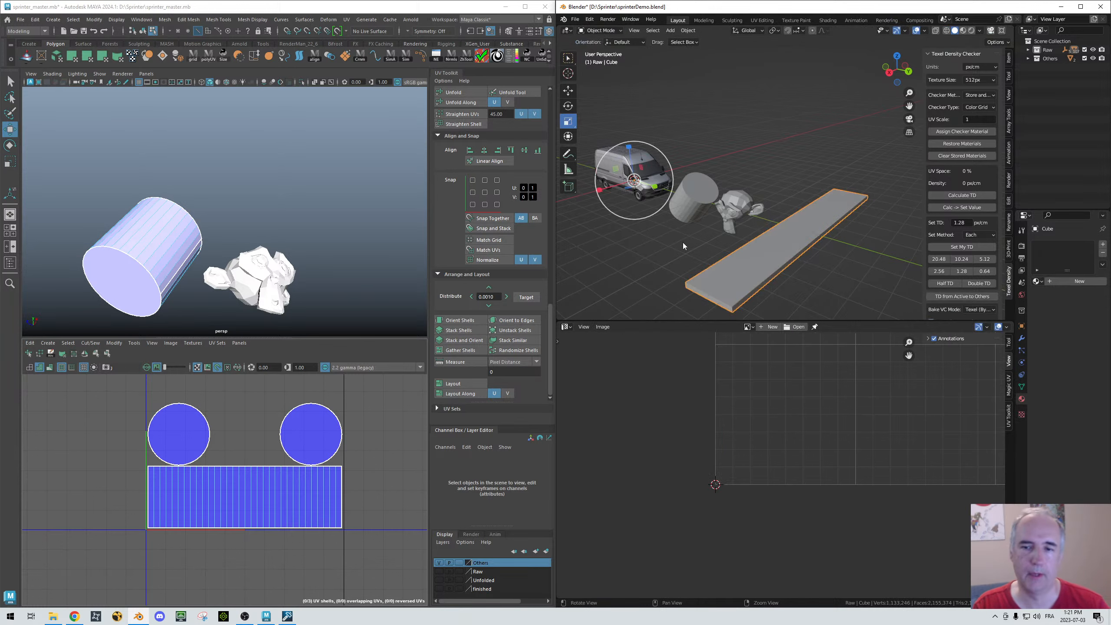
alt+drag(682, 243, 712, 225)
scroll(711, 226, up, 3)
click(697, 244)
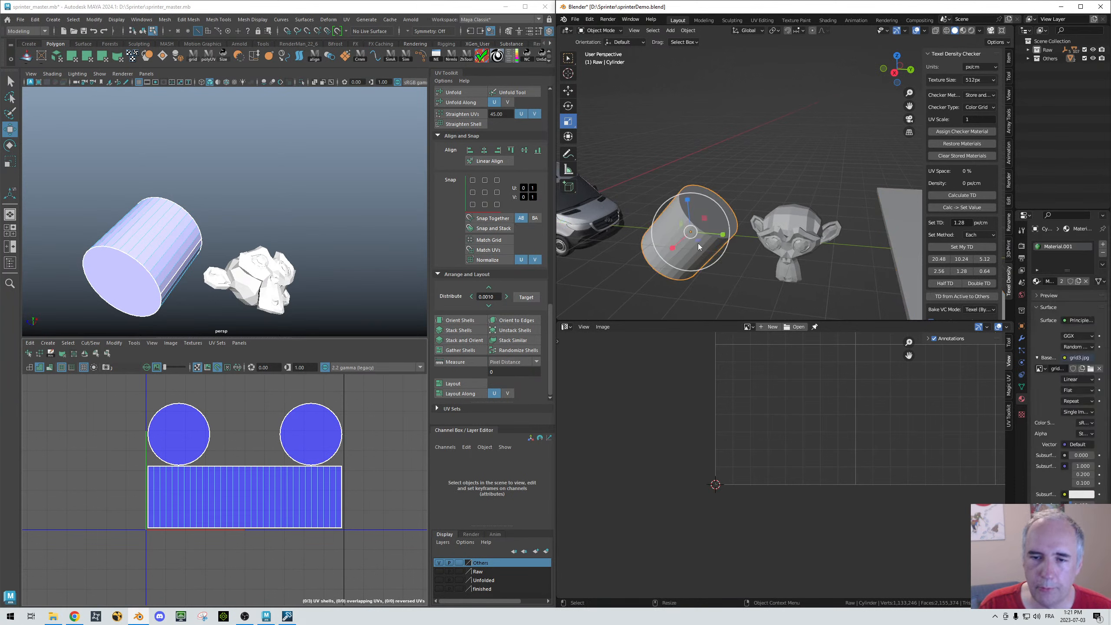
alt+drag(699, 245, 712, 231)
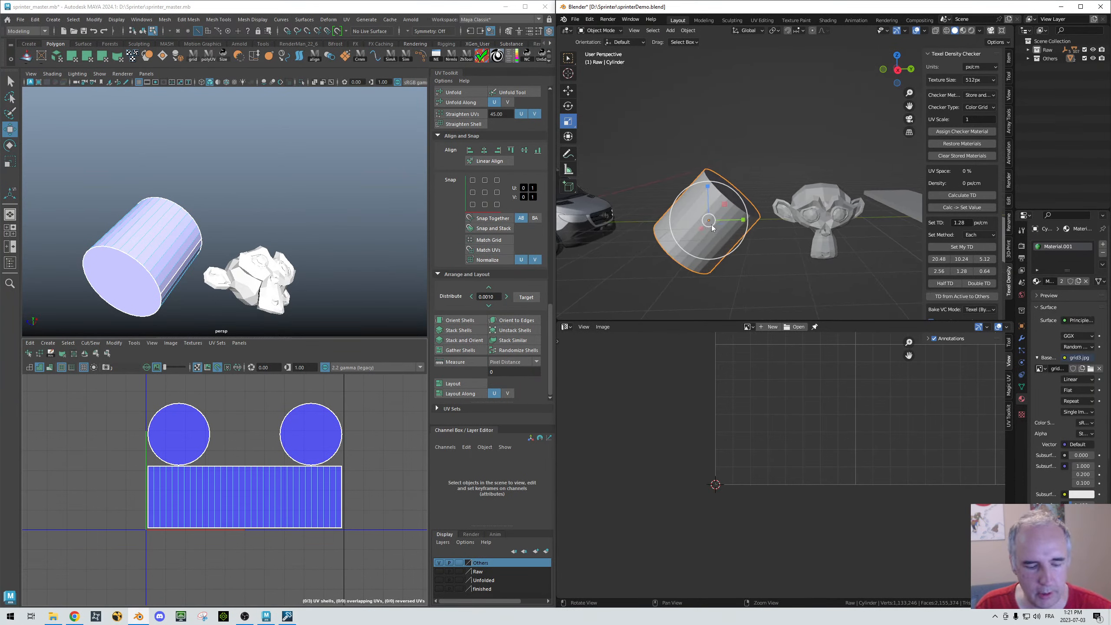
key(KP_1)
key(KP_3)
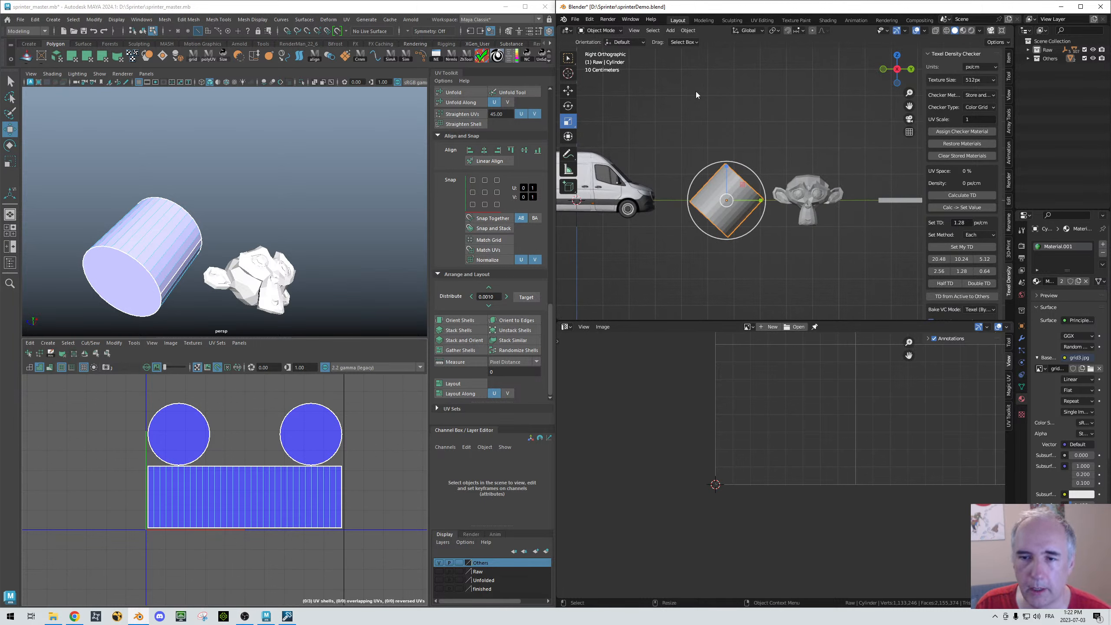
Step: Enter face editing on the tilted cylinder, select all its faces and apply Cylinder Projection from the right orthographic view
key(ctrl+Tab)
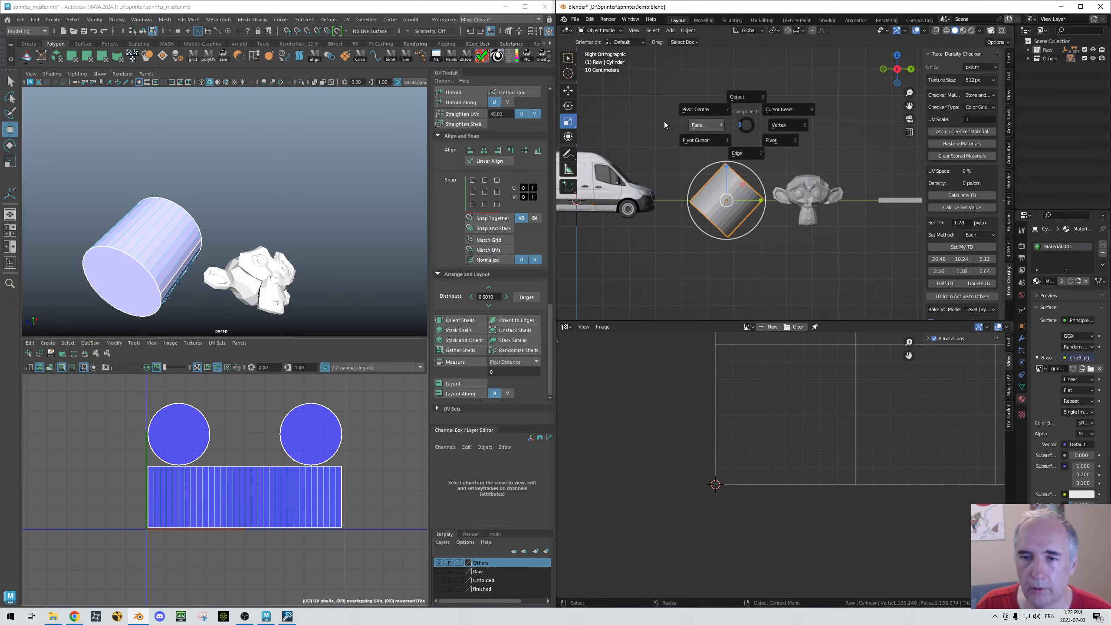
click(664, 122)
key(a)
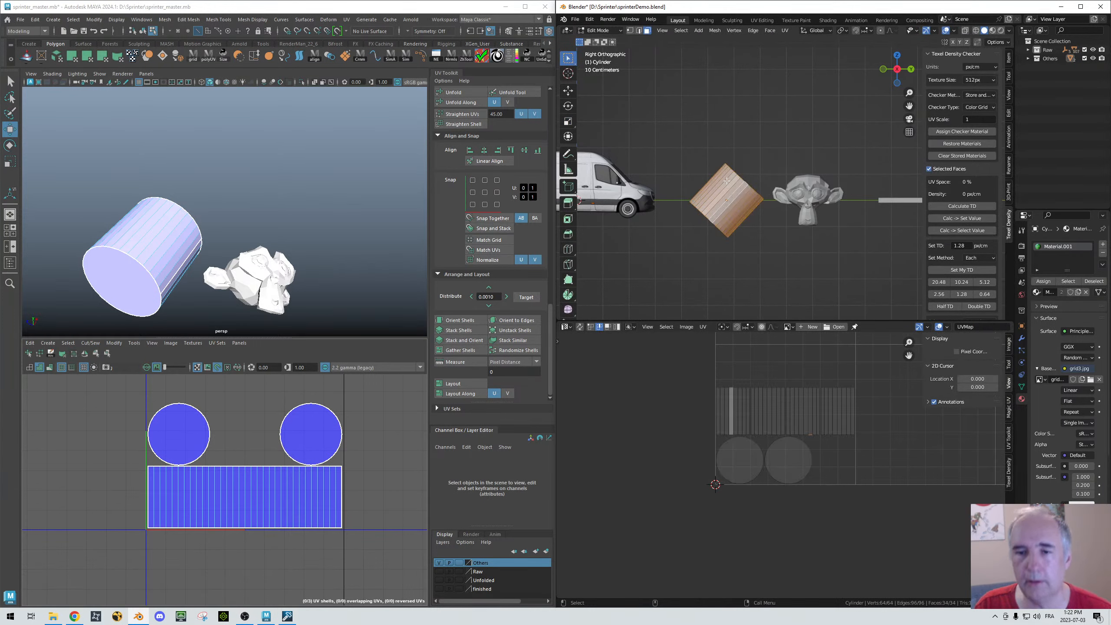
click(786, 30)
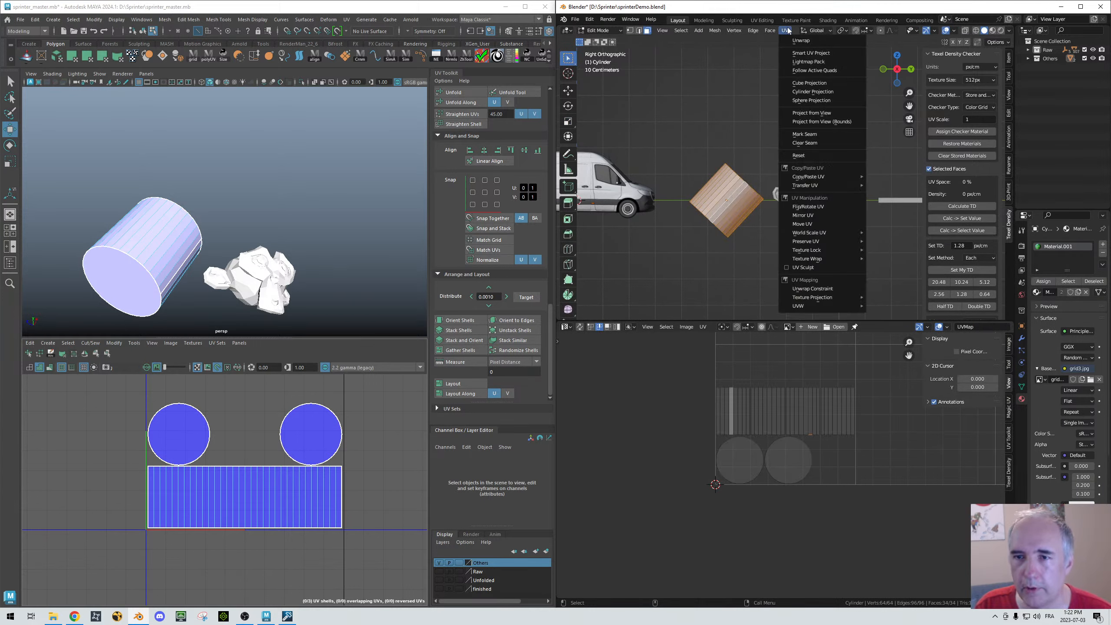
click(805, 92)
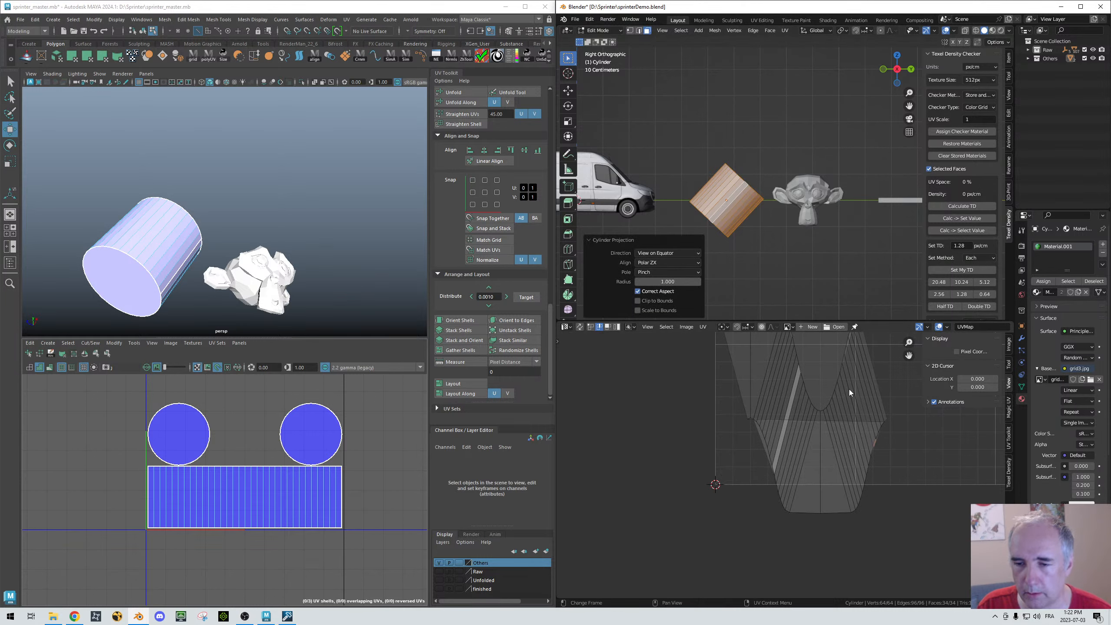
scroll(857, 446, down, 4)
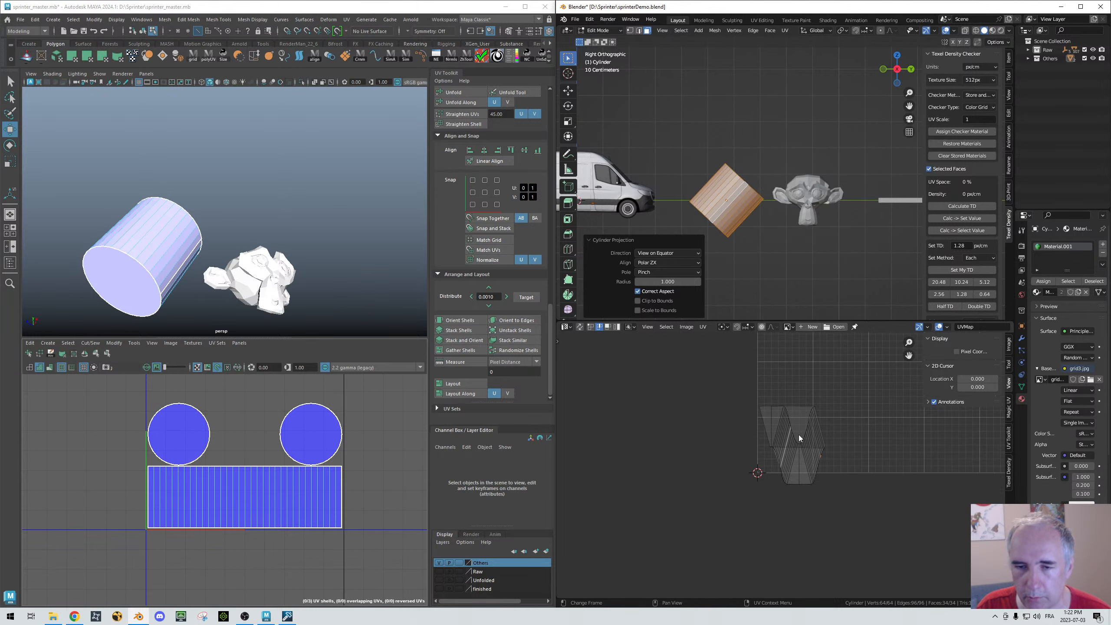
Step: Set the cylinder projection's direction to View on Poles, try its alignment and pole options, and return to object mode
click(659, 253)
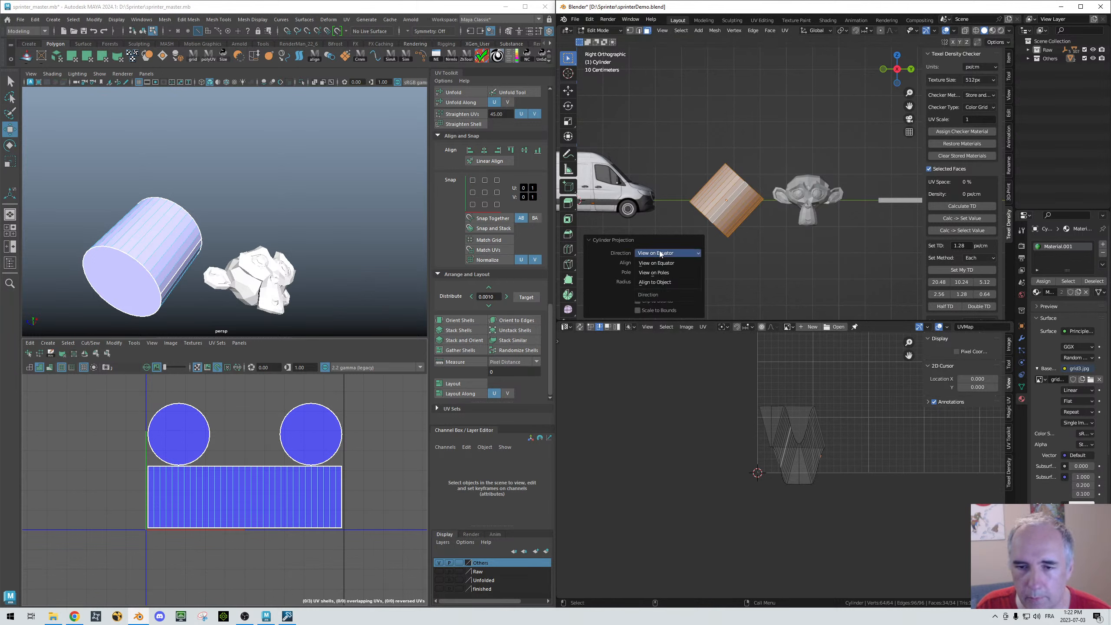
click(660, 263)
click(663, 254)
click(664, 262)
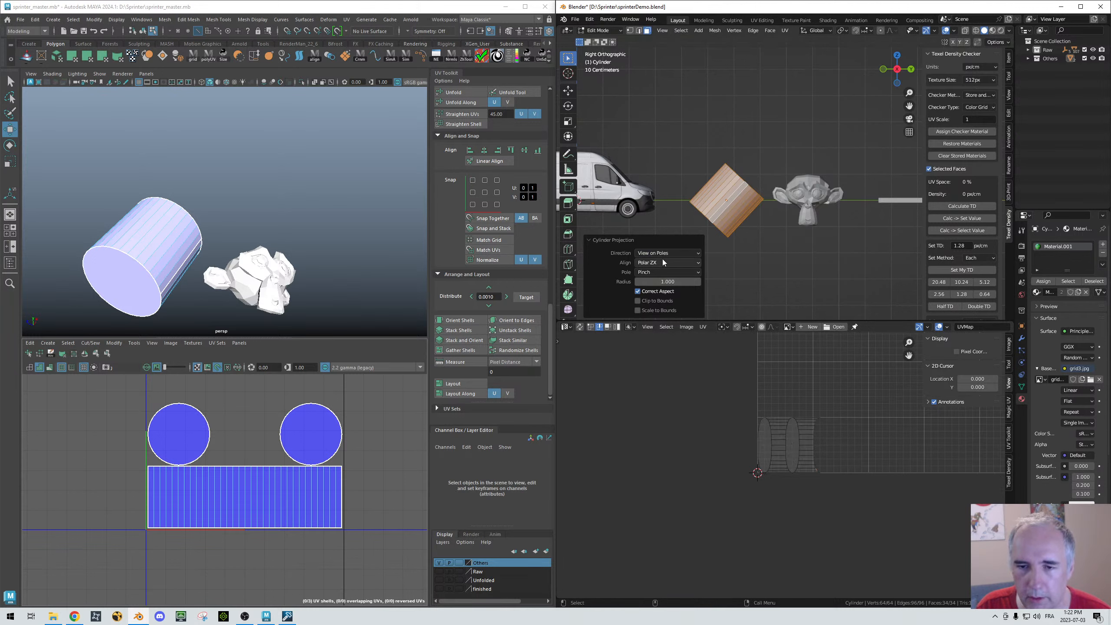
click(661, 265)
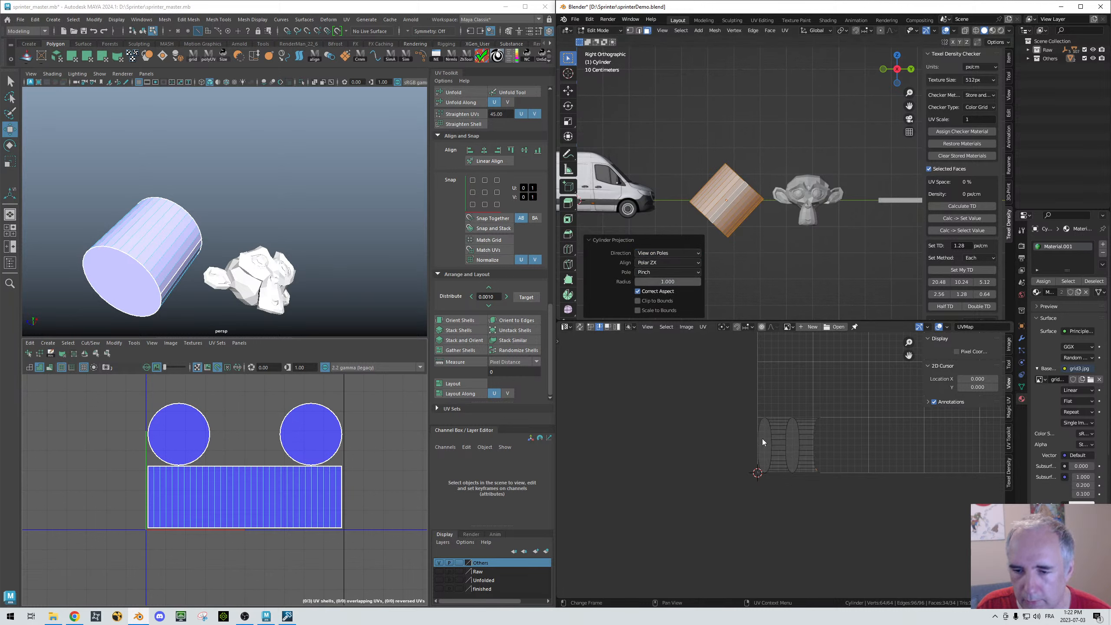
click(669, 272)
click(672, 292)
right_click(735, 200)
right_drag(743, 173, 746, 115)
Step: Switch to Maya, return the tilted cylinder to object mode and activate the Select tool with the cylinder selected
alt+drag(401, 218, 268, 219)
click(266, 215)
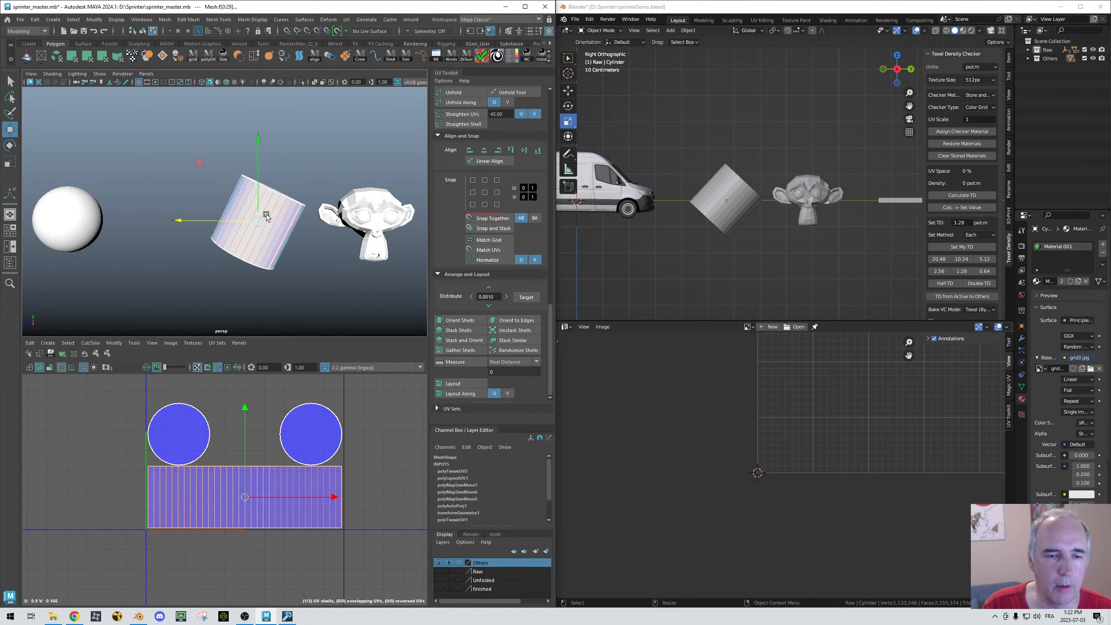
right_drag(267, 215, 322, 183)
click(68, 217)
click(251, 205)
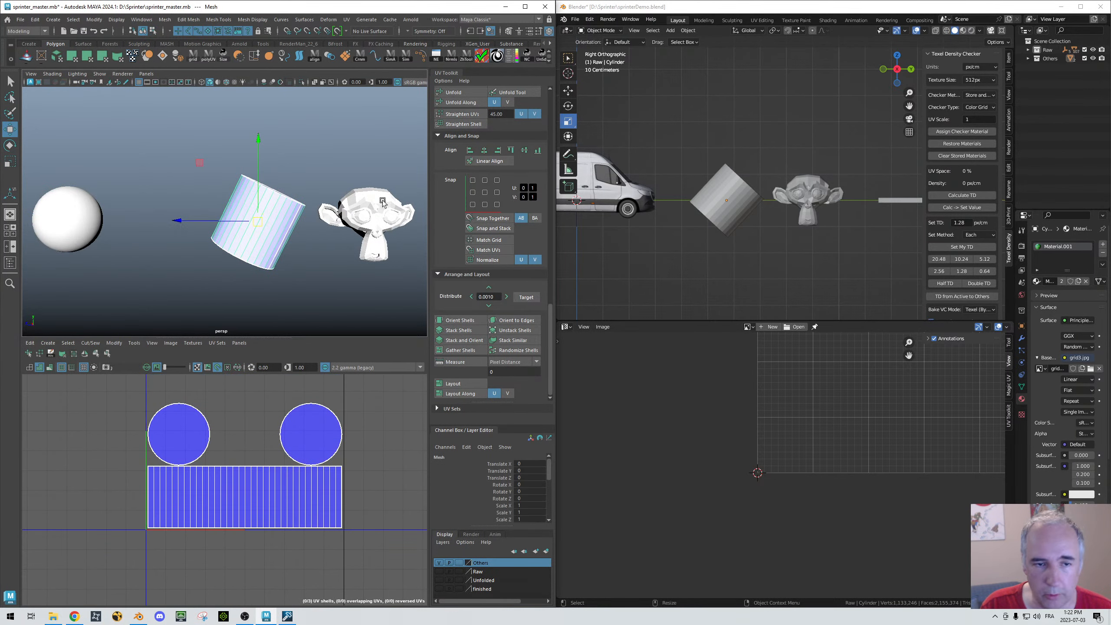
click(350, 219)
click(237, 221)
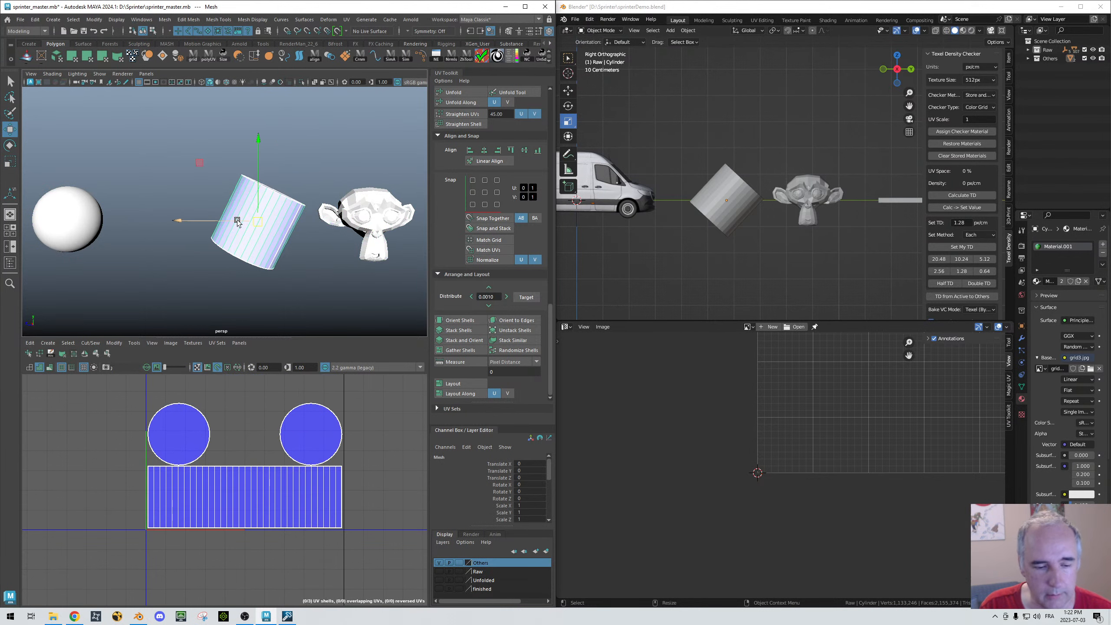
alt+drag(237, 220, 243, 192)
alt+middle_drag(243, 191, 184, 183)
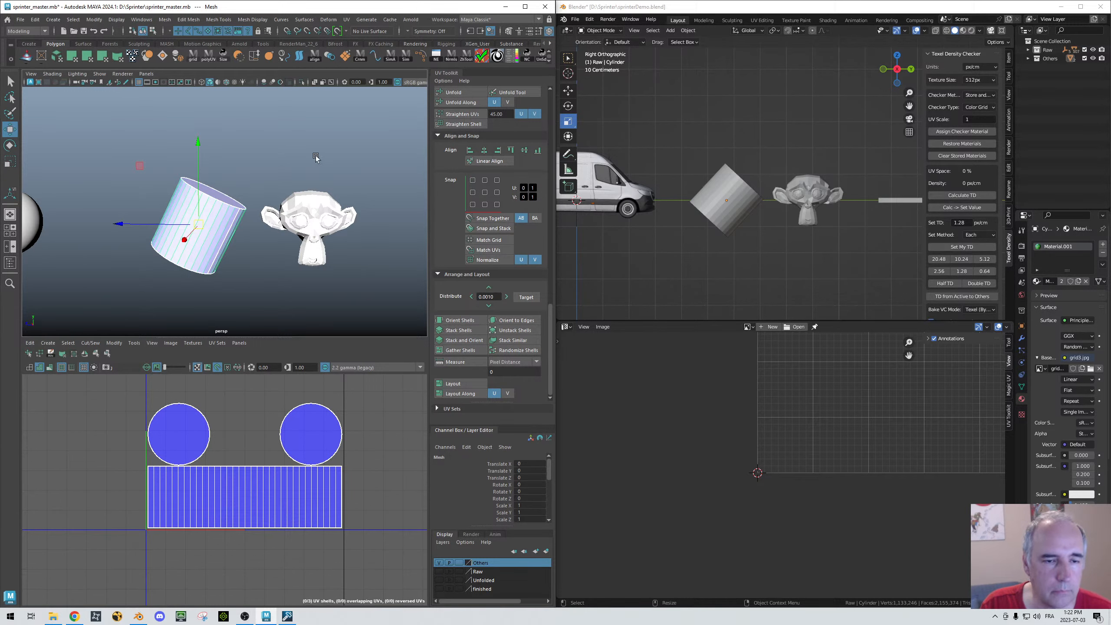
alt+drag(317, 159, 240, 195)
right_click(242, 195)
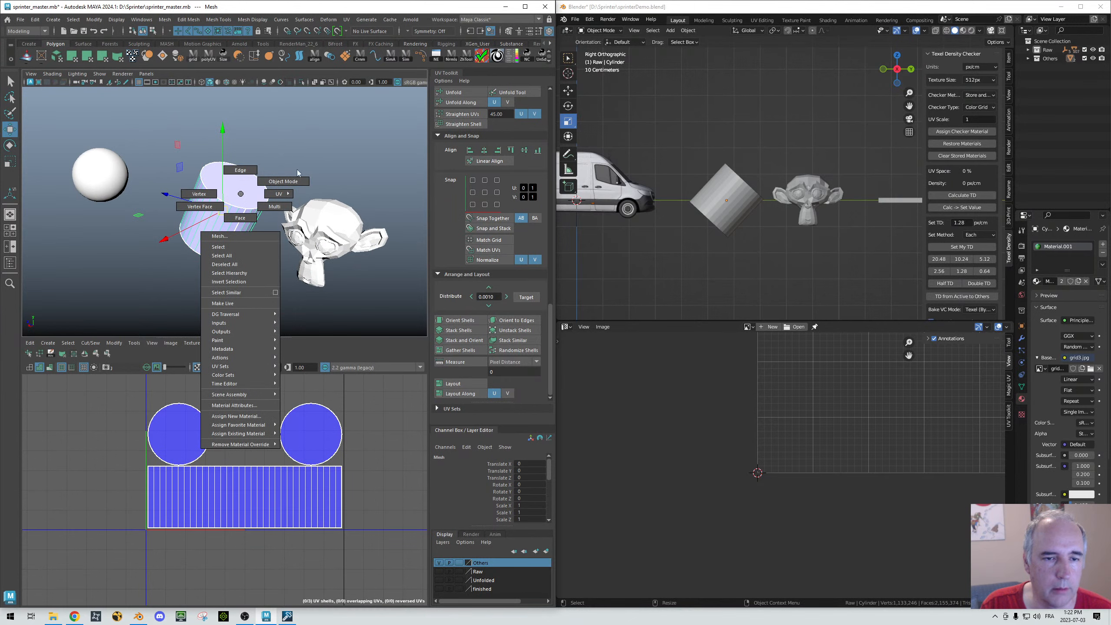
right_drag(297, 173, 295, 156)
key(q)
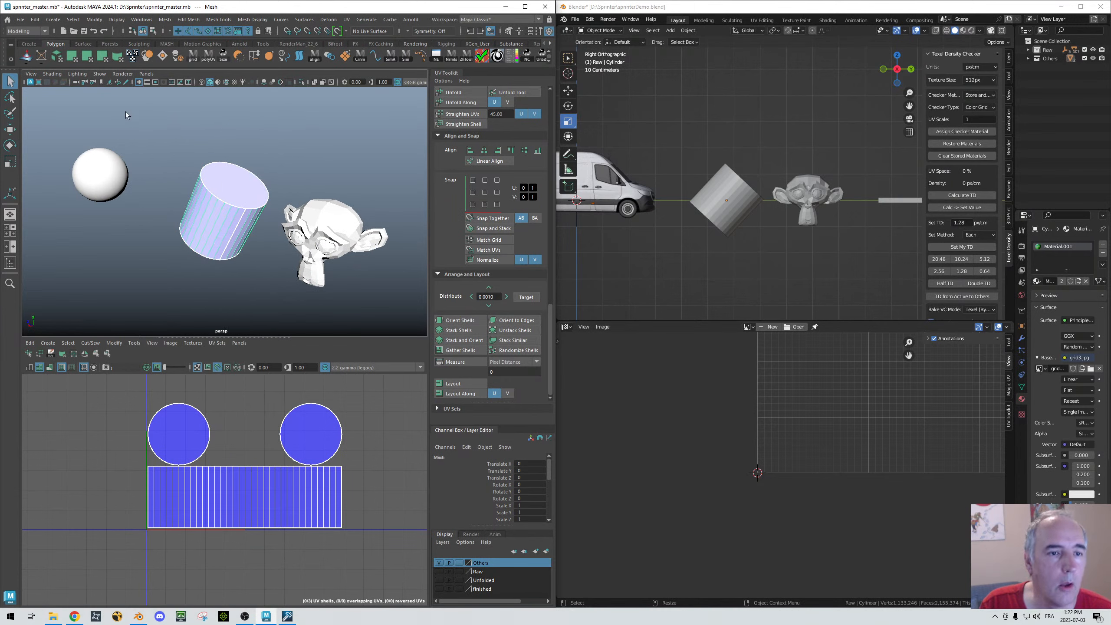
Step: Try automatic and cylindrical projection on the tilted cylinder, and undo both projections
click(58, 56)
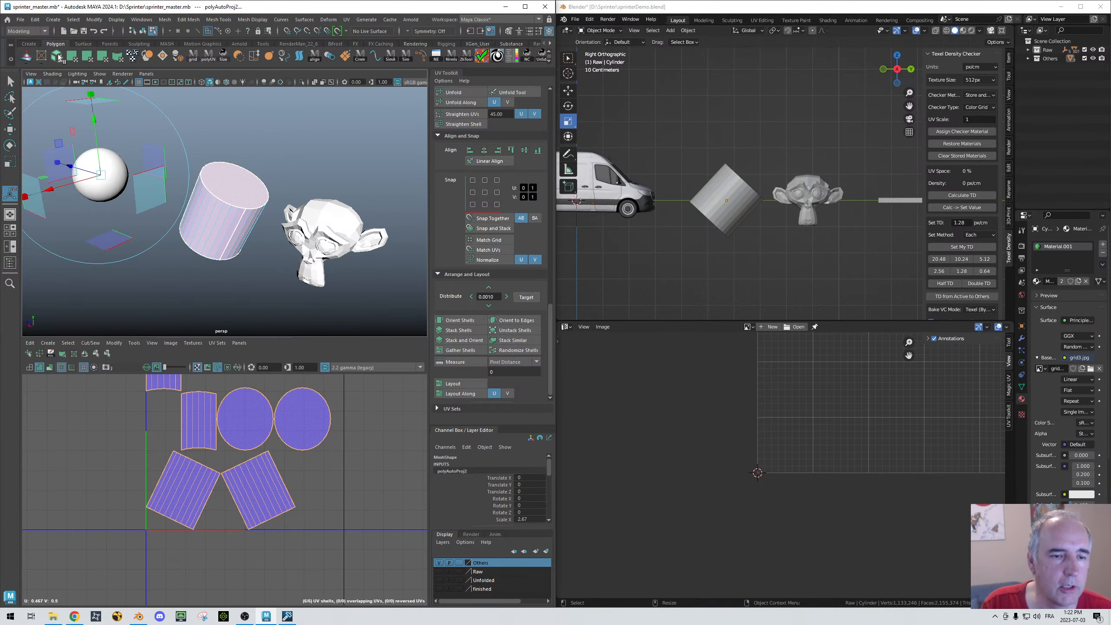
click(118, 56)
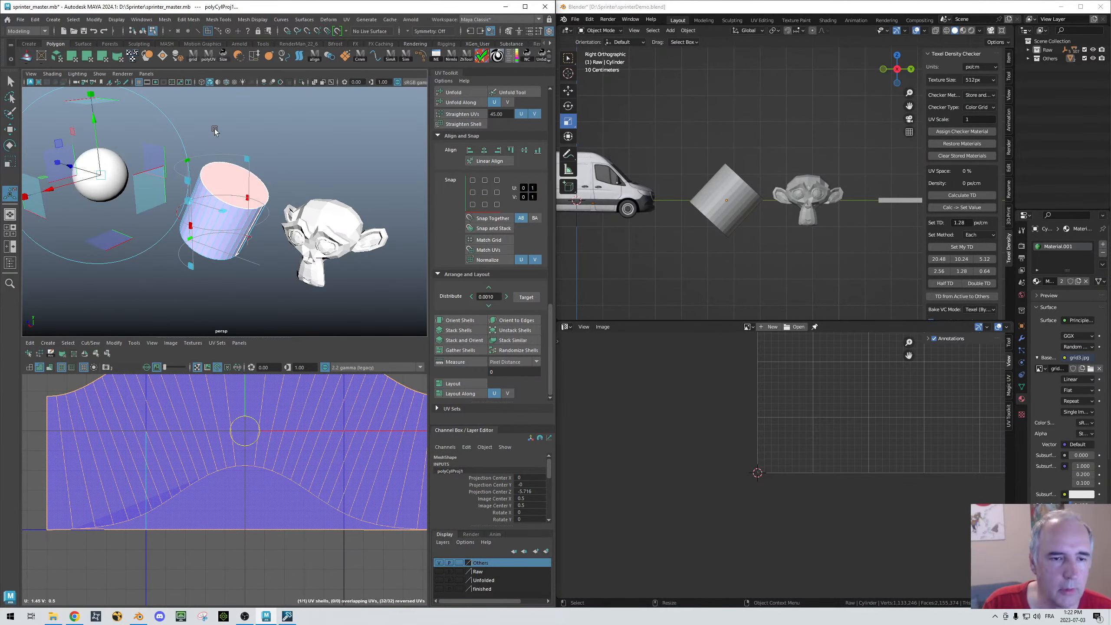
key(ctrl+z)
key(ctrl+z)
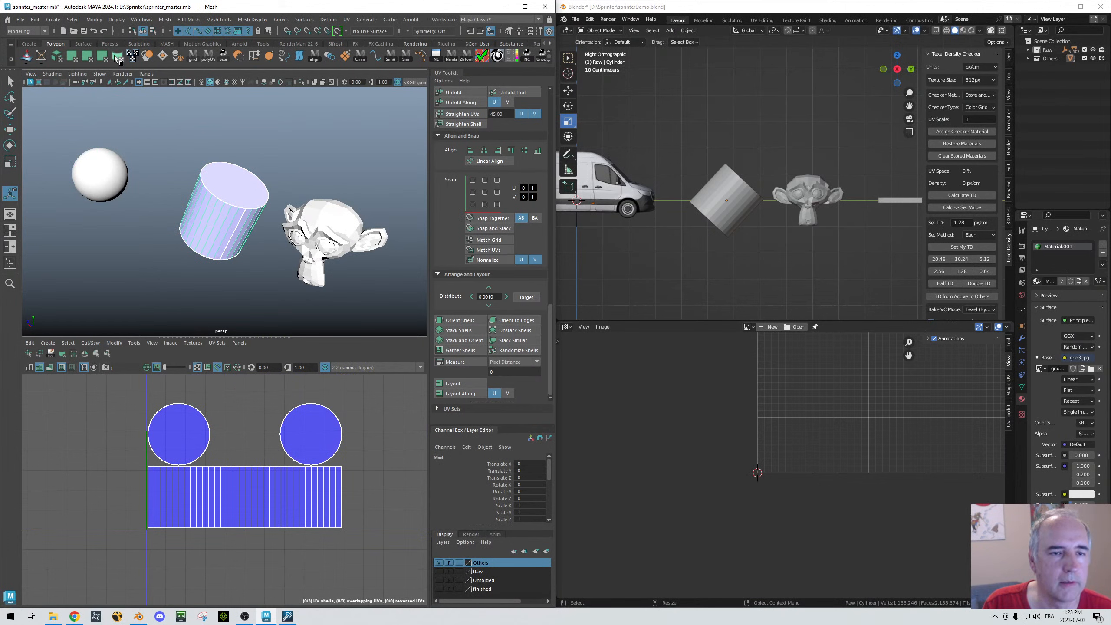
Step: Apply automatic projection and then cylindrical projection to the tilted cylinder
click(57, 57)
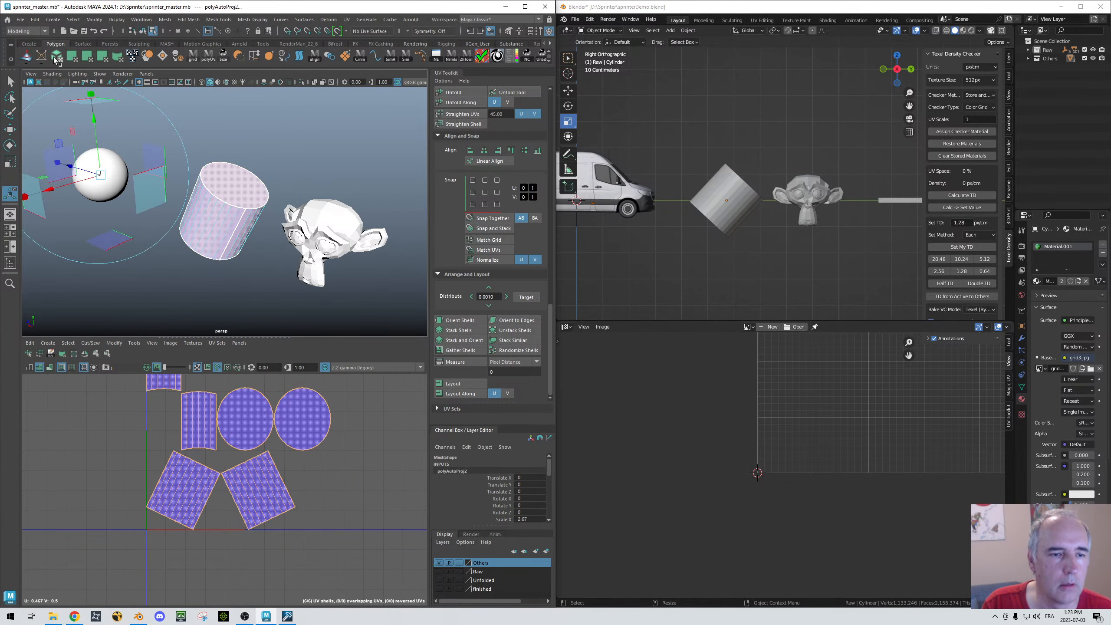
click(118, 57)
mouse_move(292, 170)
alt+mouse_down()
mouse_move(339, 149)
mouse_move(291, 170)
alt+mouse_up()
alt+middle_drag(291, 169, 332, 151)
alt+drag(331, 152, 294, 171)
alt+right_drag(293, 171, 335, 175)
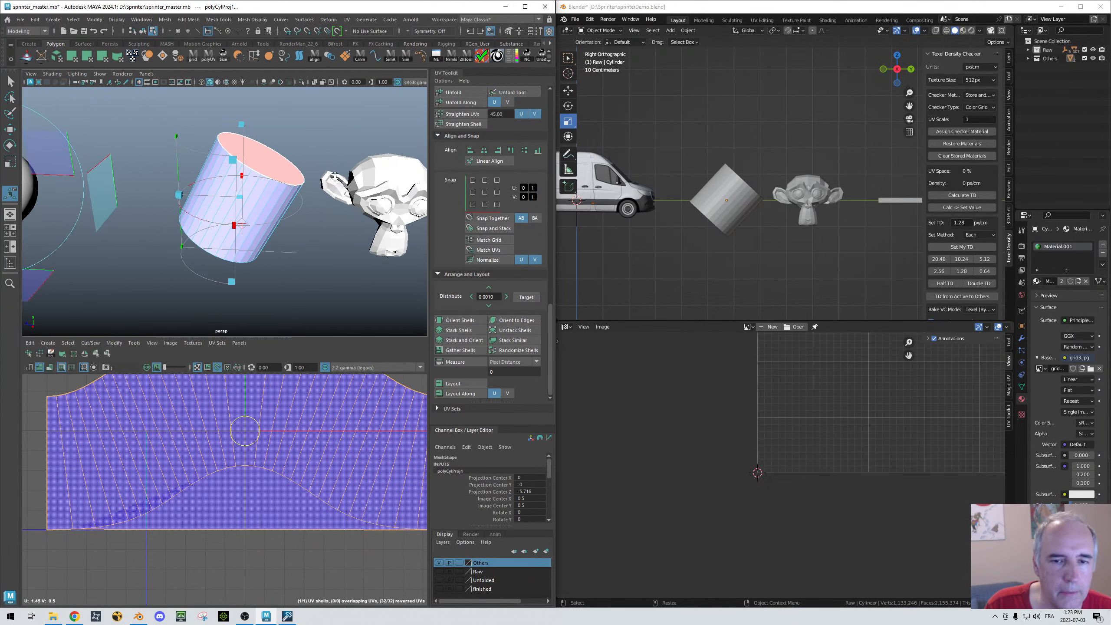
alt+drag(310, 198, 279, 229)
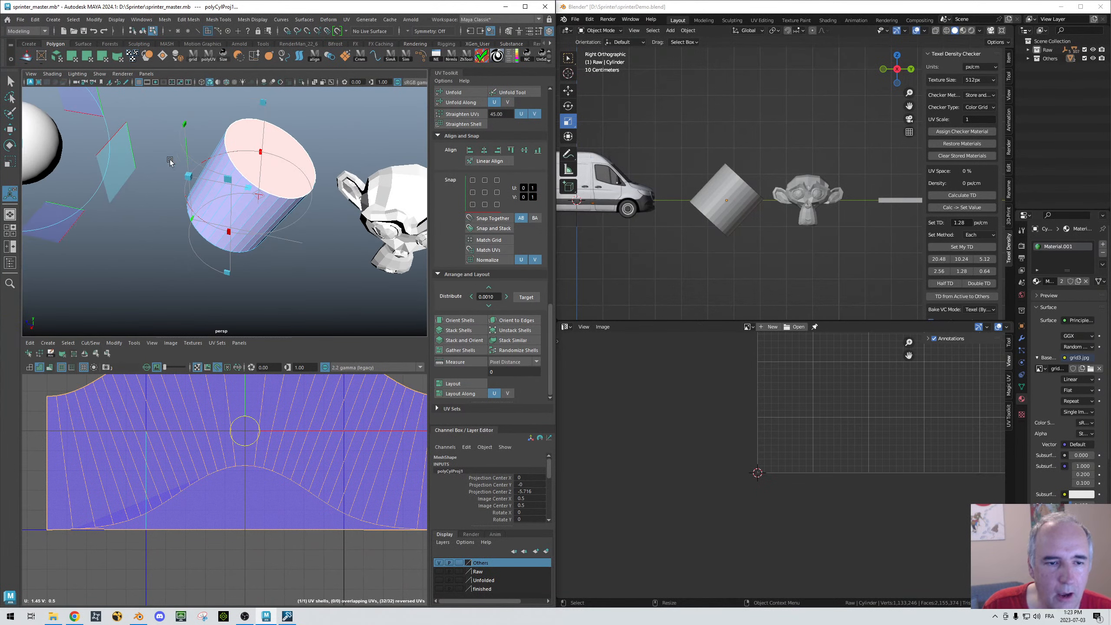
Step: Turn on textured display and widen the cylindrical projection's sweep so it wraps the full cylinder within one UV tile
click(216, 236)
click(247, 232)
key(6)
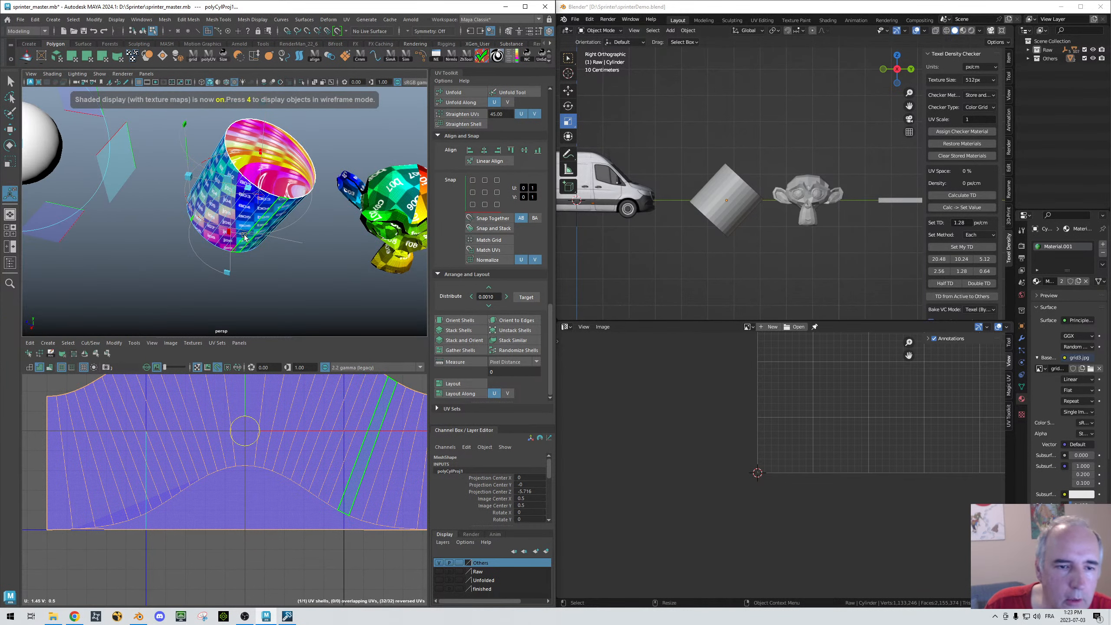
alt+drag(242, 236, 328, 197)
mouse_move(332, 279)
alt+mouse_down()
mouse_move(331, 240)
mouse_move(318, 283)
alt+mouse_up()
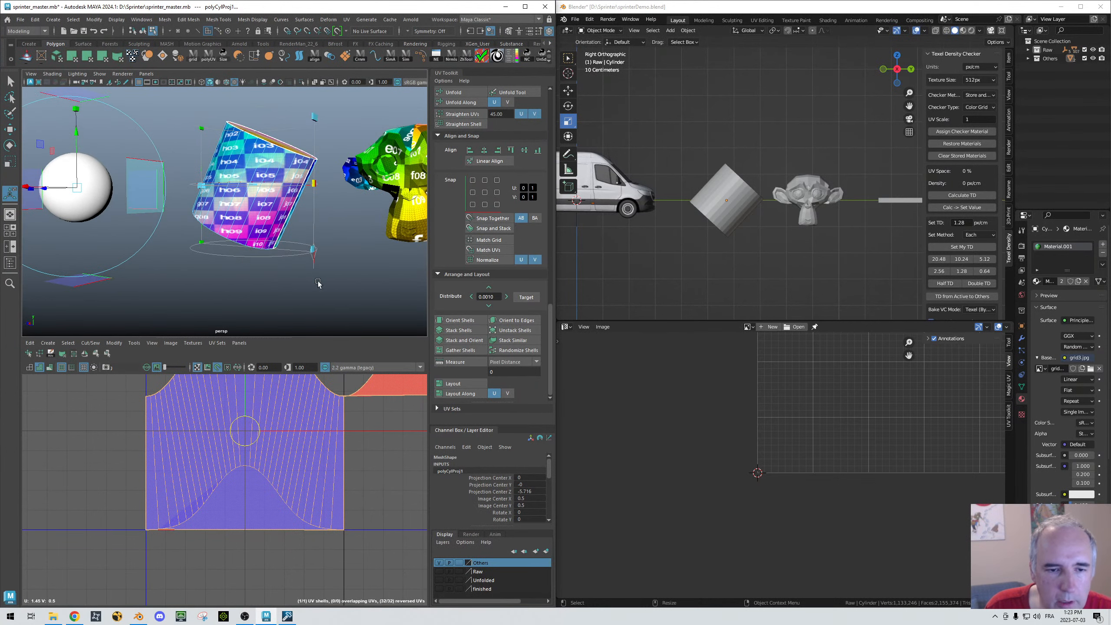
Step: Rotate the cylindrical projection about X to about -24 degrees, matching the cylinder's tilt so the side UVs run straight
click(314, 260)
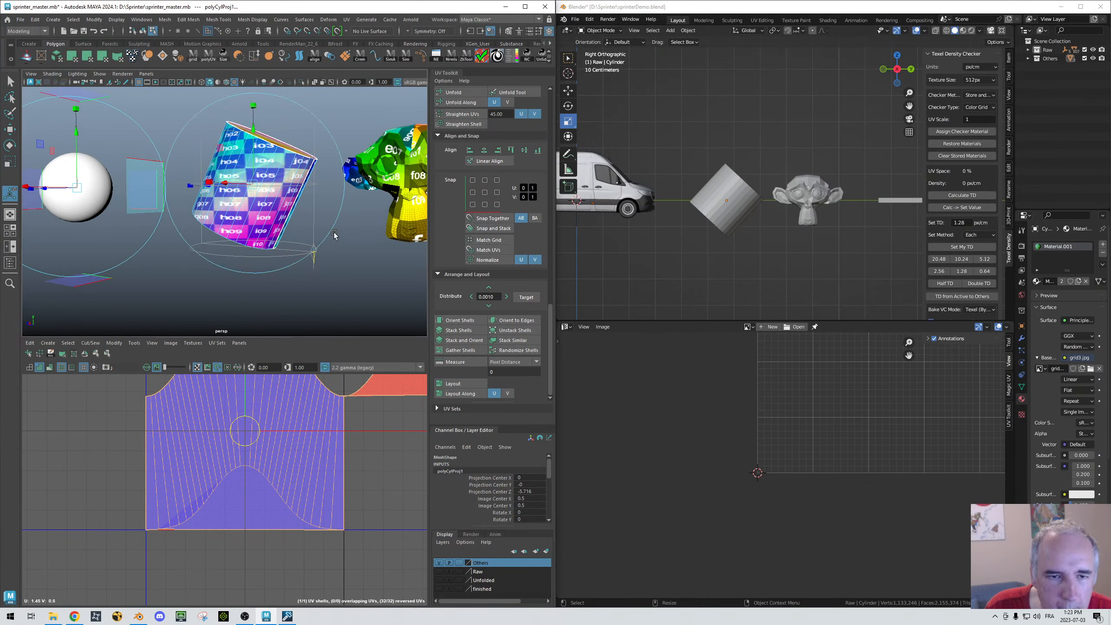
drag(331, 175, 334, 200)
alt+right_drag(358, 451, 206, 451)
alt+middle_drag(258, 439, 170, 490)
alt+drag(326, 286, 304, 310)
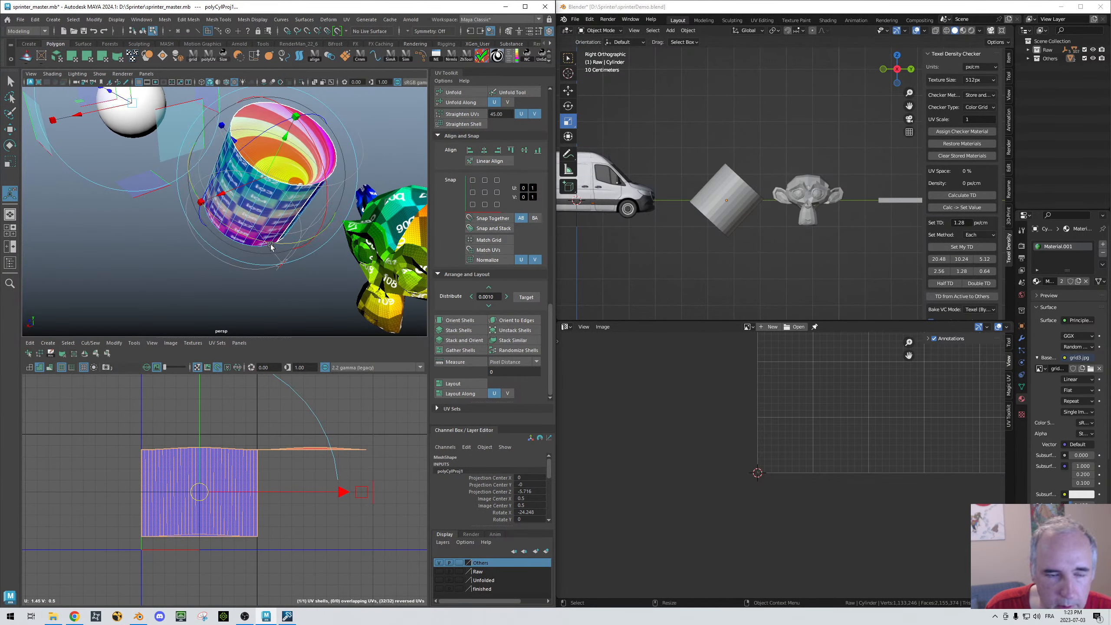
alt+drag(286, 175, 320, 245)
drag(324, 197, 328, 202)
click(353, 252)
Step: Select both end cap faces of the cylinder and apply automatic projection to them
alt+drag(352, 253, 339, 298)
click(293, 142)
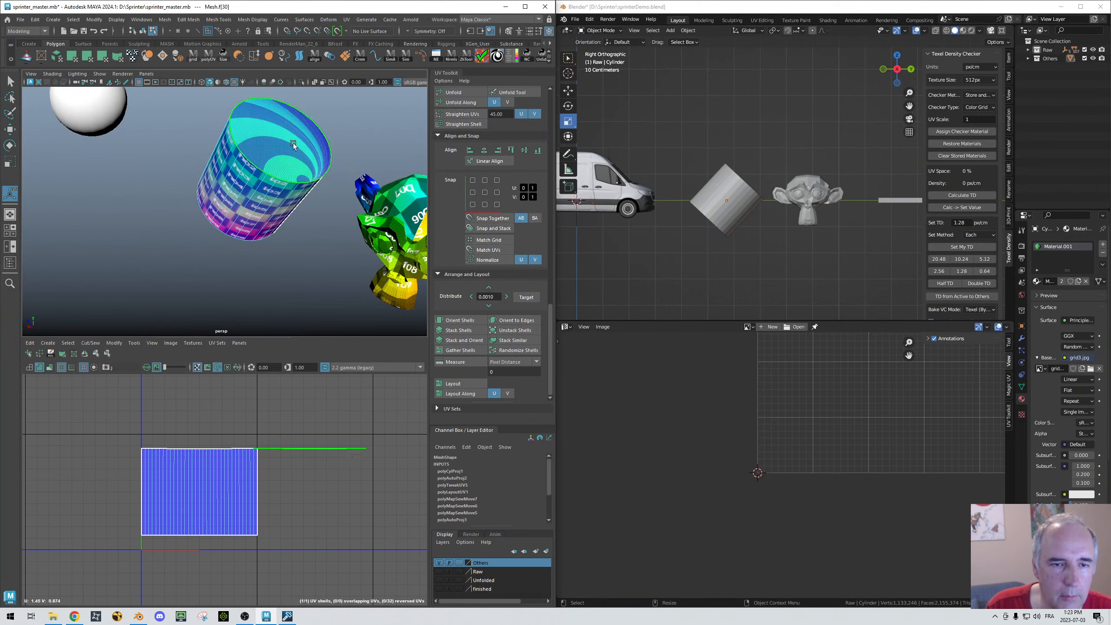
alt+drag(320, 256, 333, 184)
shift+click(191, 253)
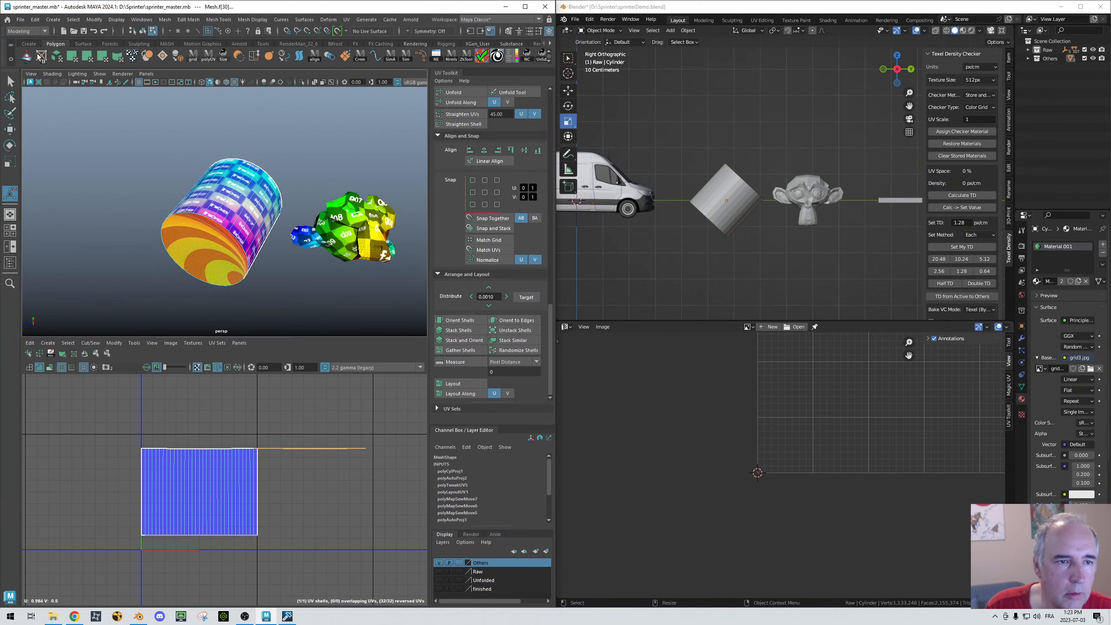
click(56, 55)
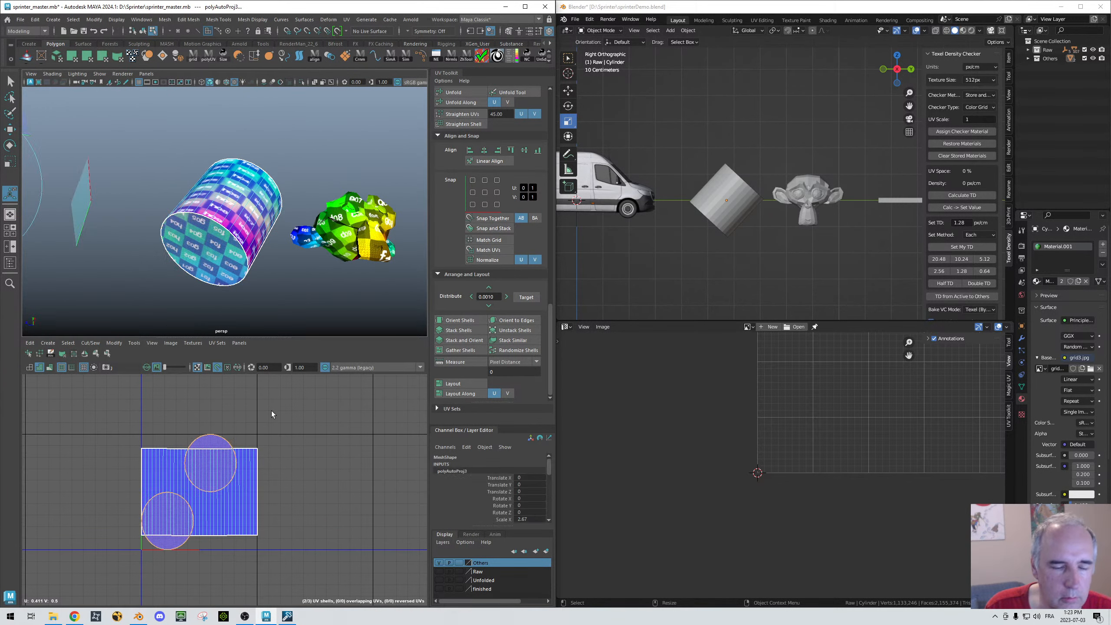
Step: Select all of the cylinder's UV shells, unfold them and lay them out within the UV tile
drag(87, 445, 329, 599)
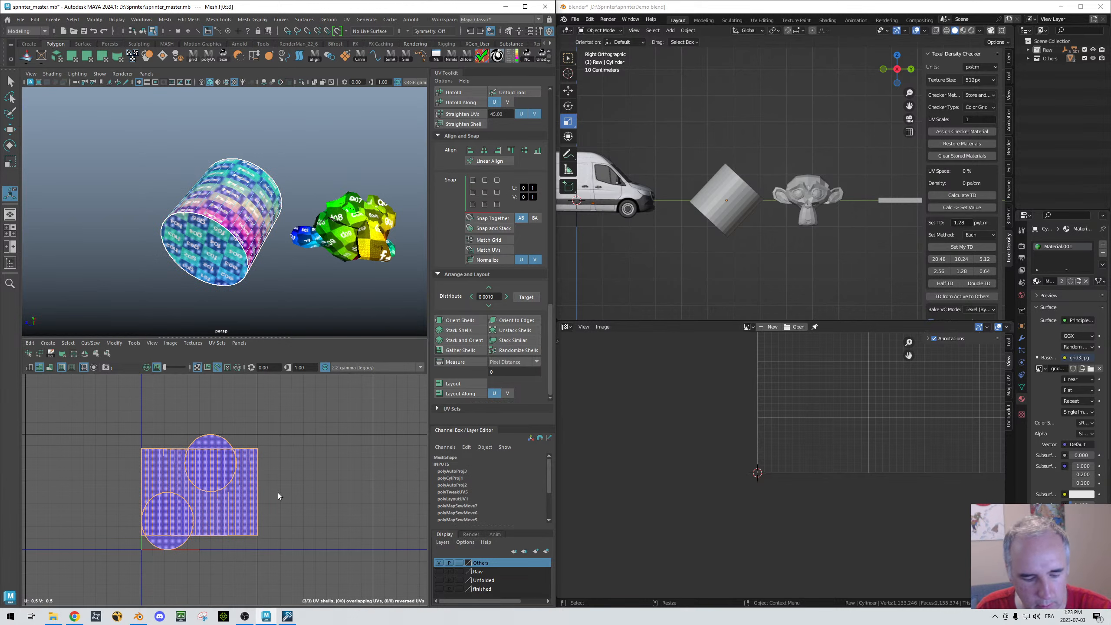
key(ctrl+u)
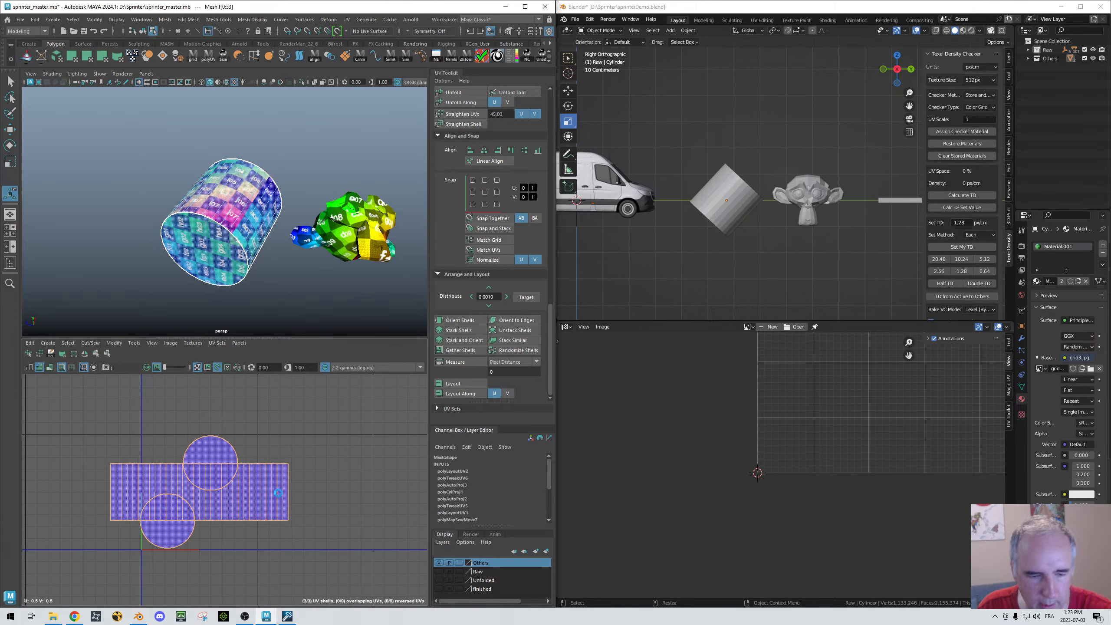
key(ctrl+l)
click(299, 306)
Step: Return the textured cylinder to object mode and reactivate the last used tool
alt+drag(289, 280, 254, 307)
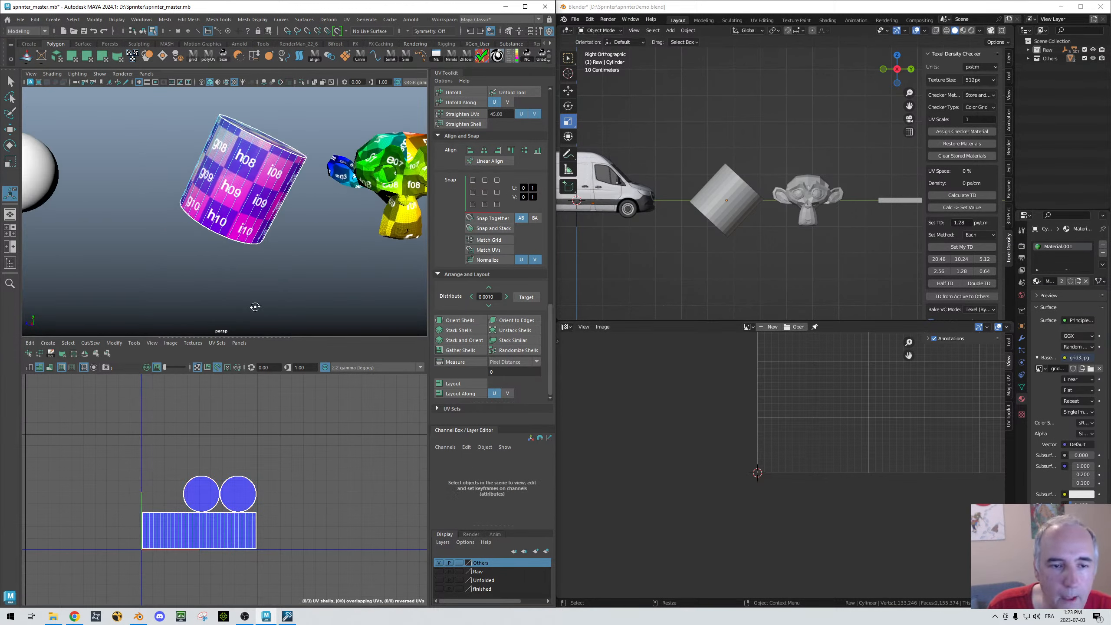
alt+middle_drag(297, 252, 318, 295)
right_drag(305, 192, 323, 174)
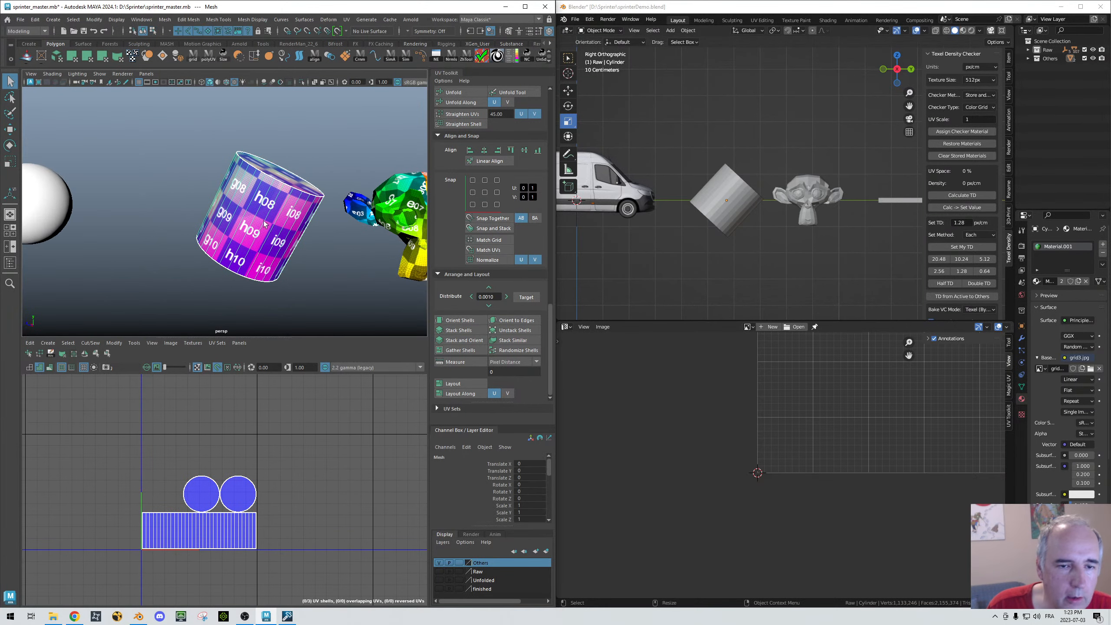
alt+right_drag(260, 221, 188, 207)
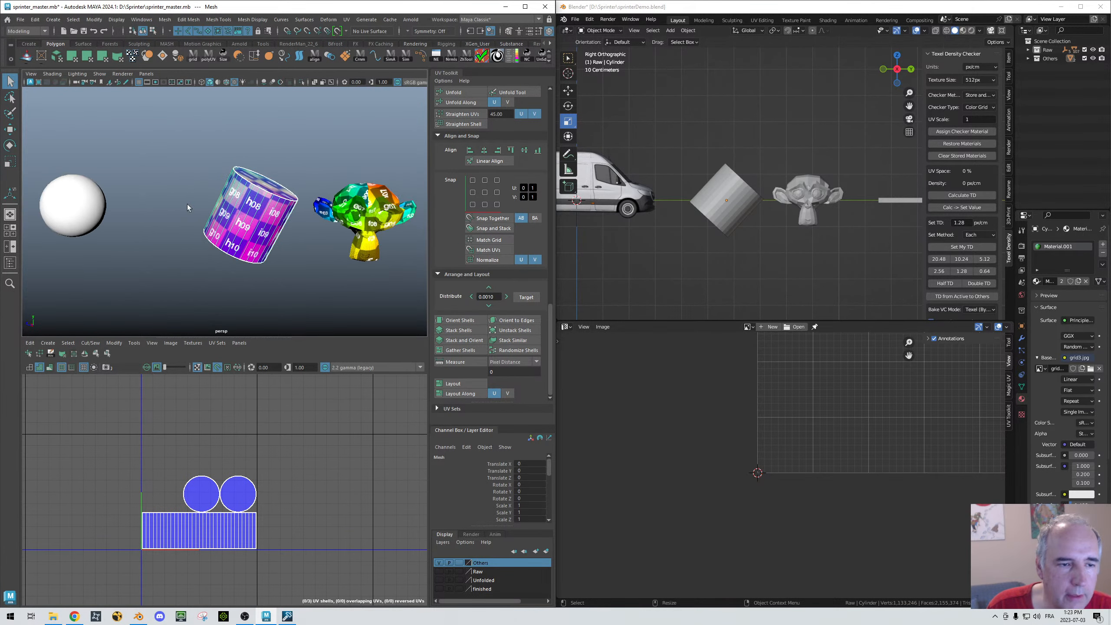
click(9, 195)
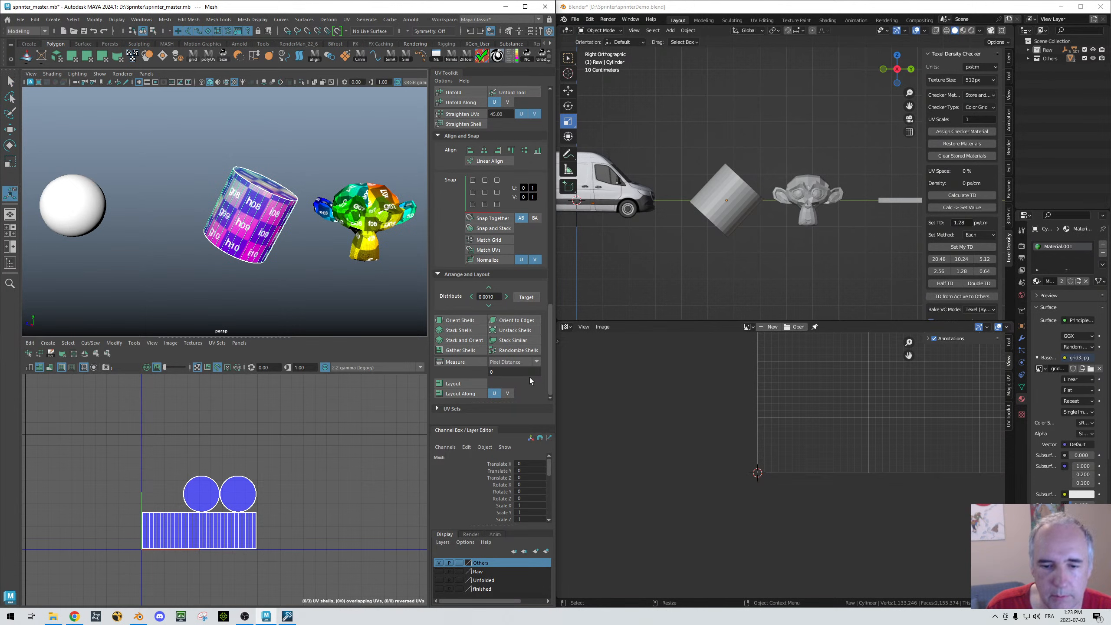
Step: Make more room for the cylinder's attributes and examine its construction history inputs
alt+drag(298, 253, 251, 214)
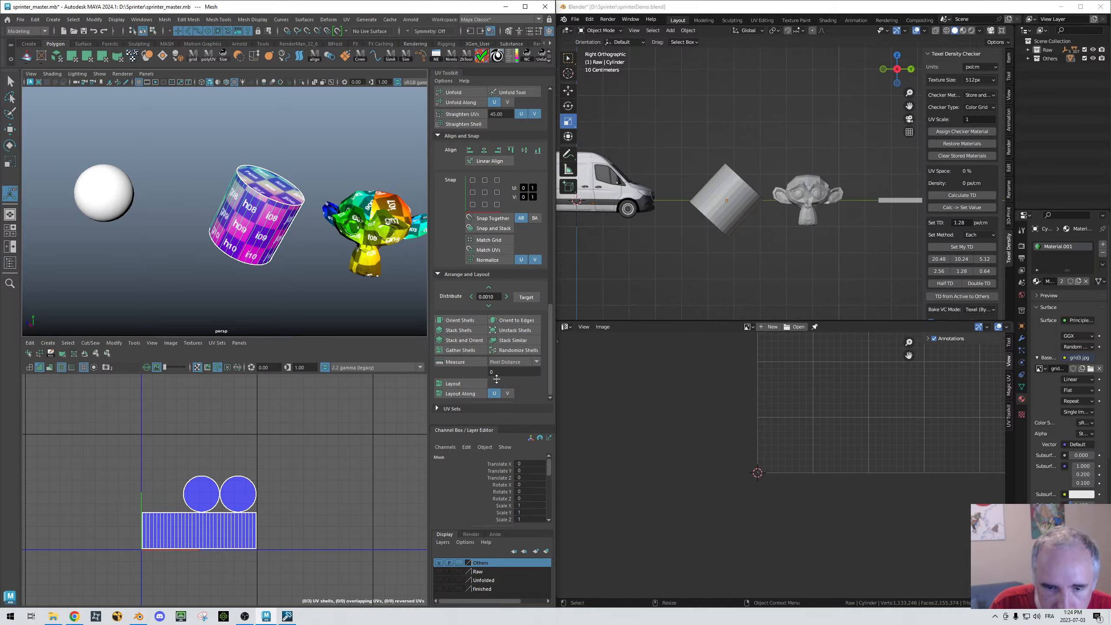
drag(496, 379, 498, 315)
scroll(460, 445, down, 2)
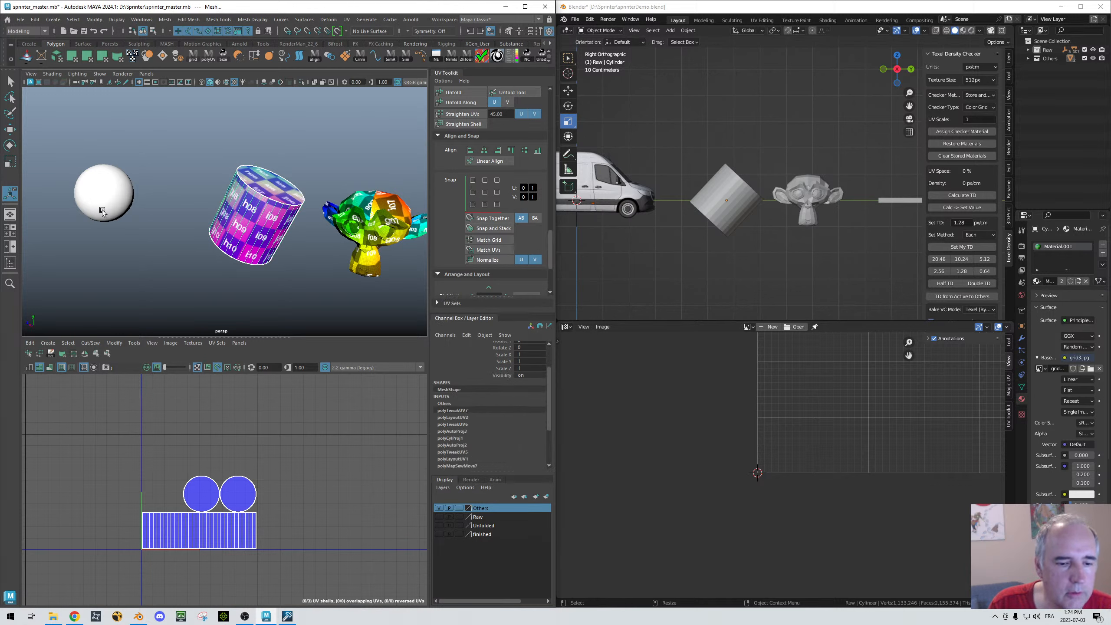
Step: Adjust the cylindrical projection in the cylinder's construction history to a narrower horizontal sweep and a height of about 2.17
mouse_move(188, 166)
alt+mouse_down()
mouse_move(127, 193)
mouse_move(201, 175)
alt+mouse_up()
scroll(465, 416, down, 3)
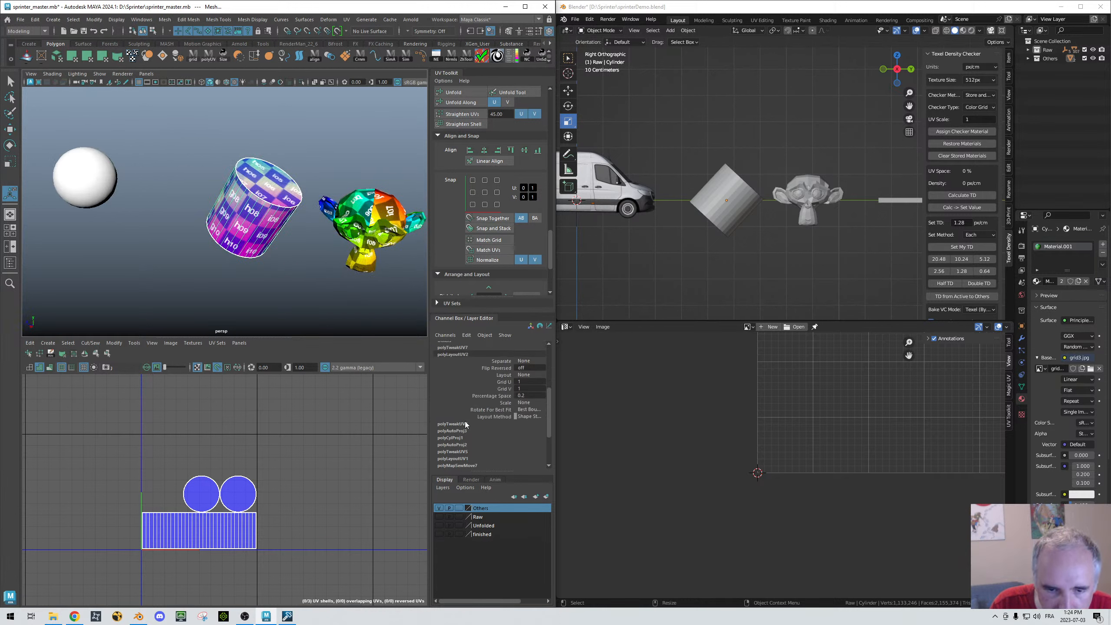
click(458, 374)
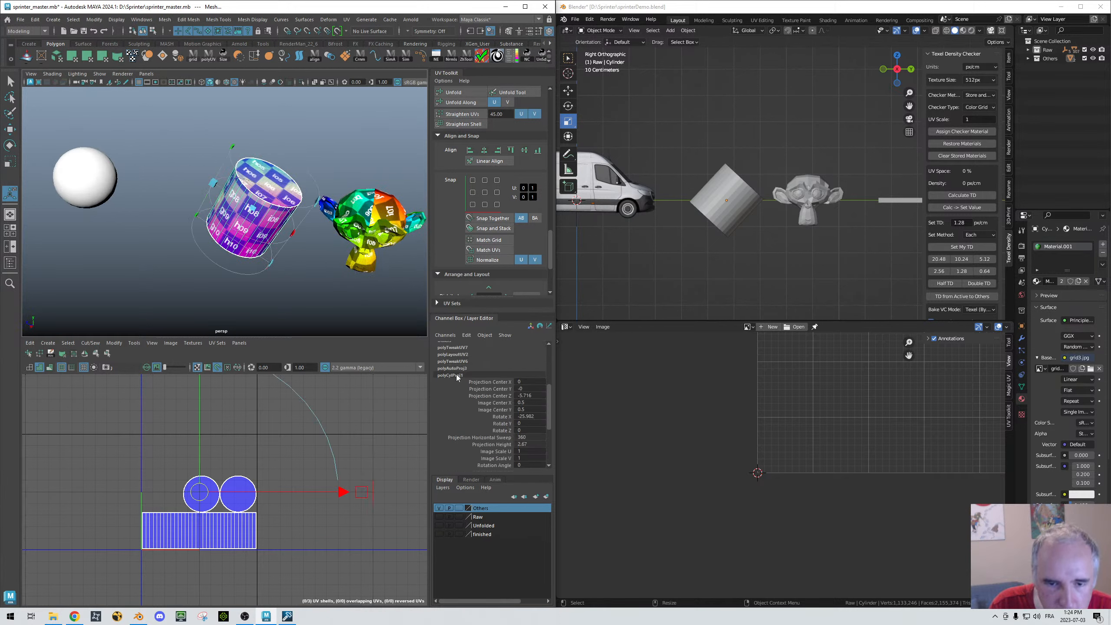
alt+drag(295, 268, 242, 284)
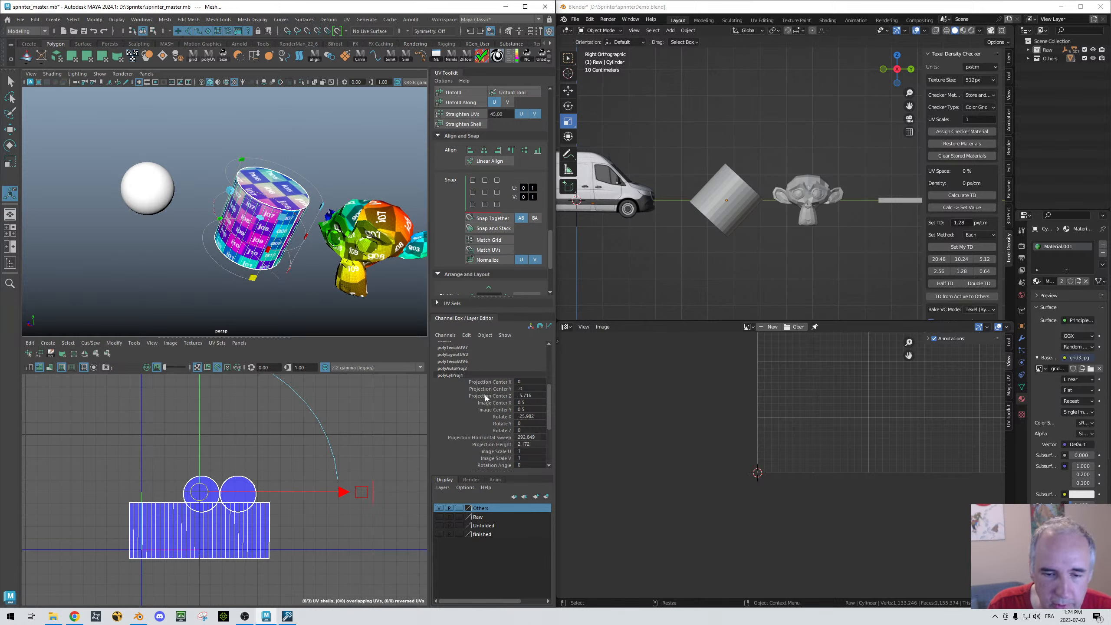
Step: Examine the settings and projection planes of the earlier automatic projection in the cylinder's construction history
scroll(499, 409, down, 3)
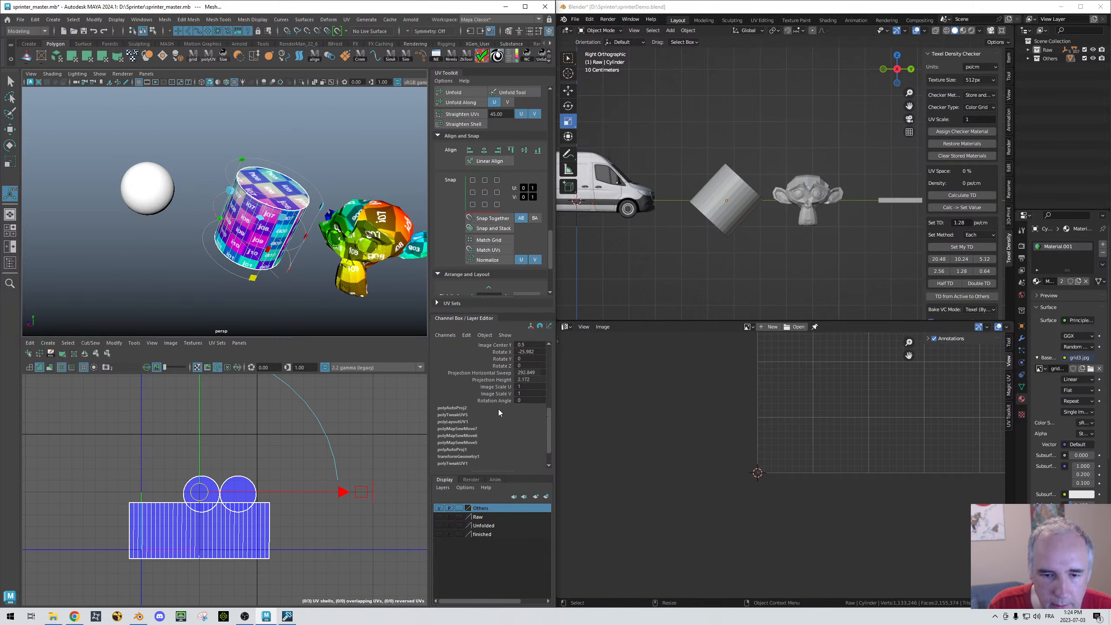
click(461, 407)
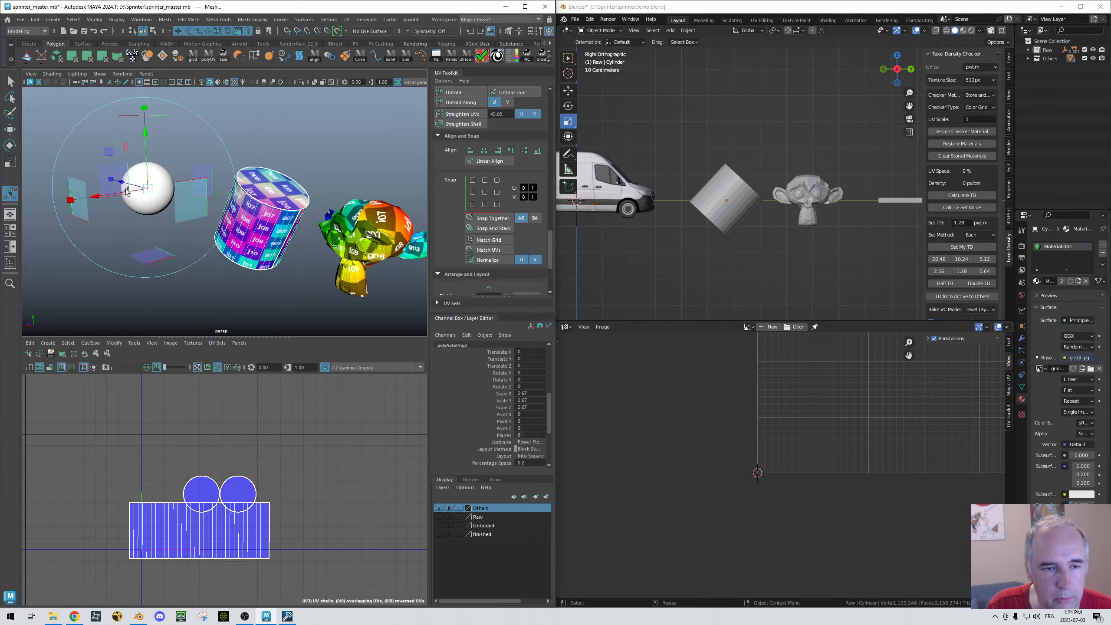
alt+drag(291, 176, 321, 167)
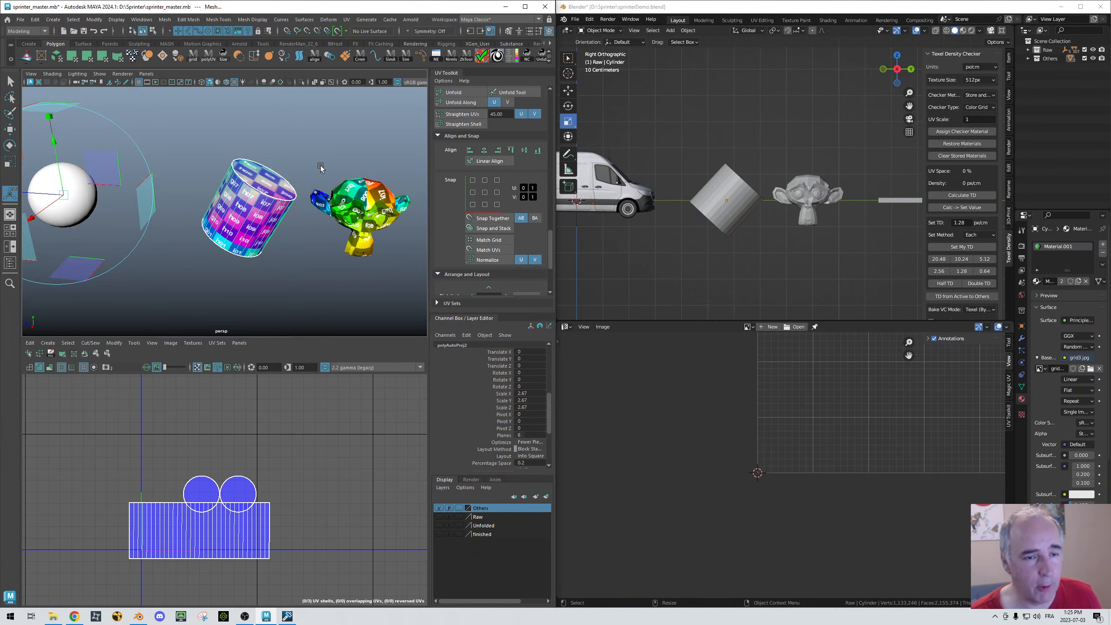
Step: Return the cylinder to object mode and delete its construction history
right_click(252, 193)
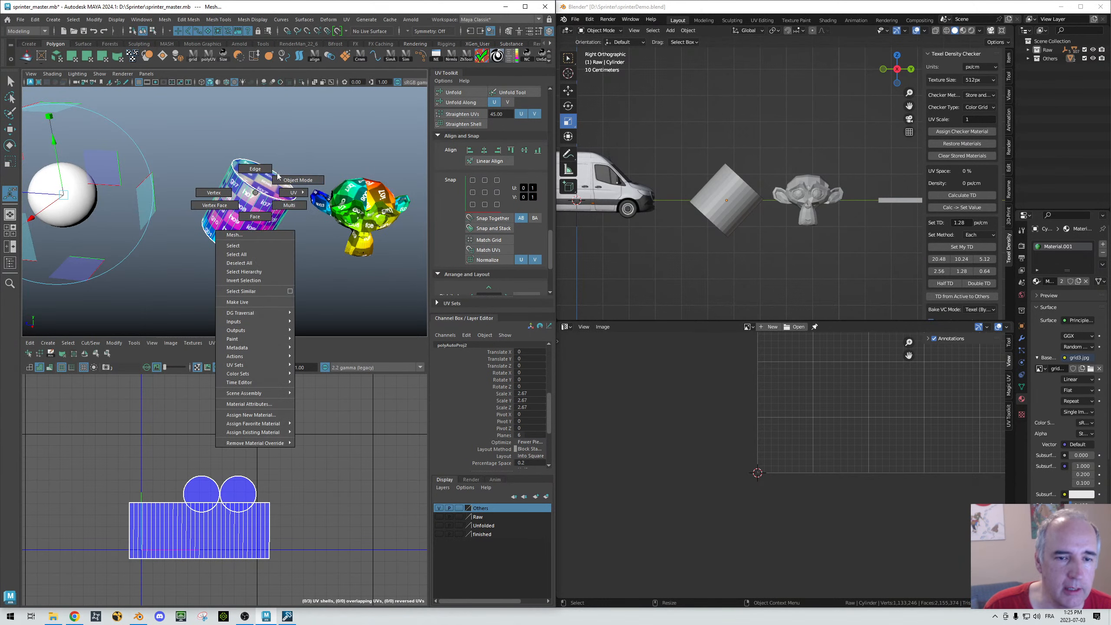
click(21, 19)
click(36, 20)
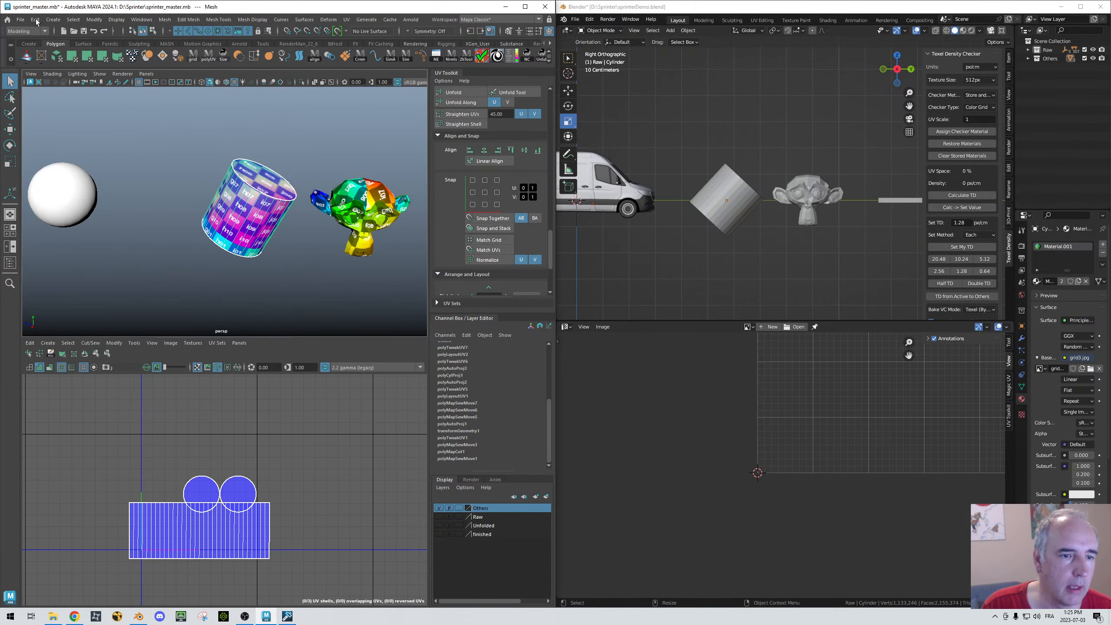
click(35, 20)
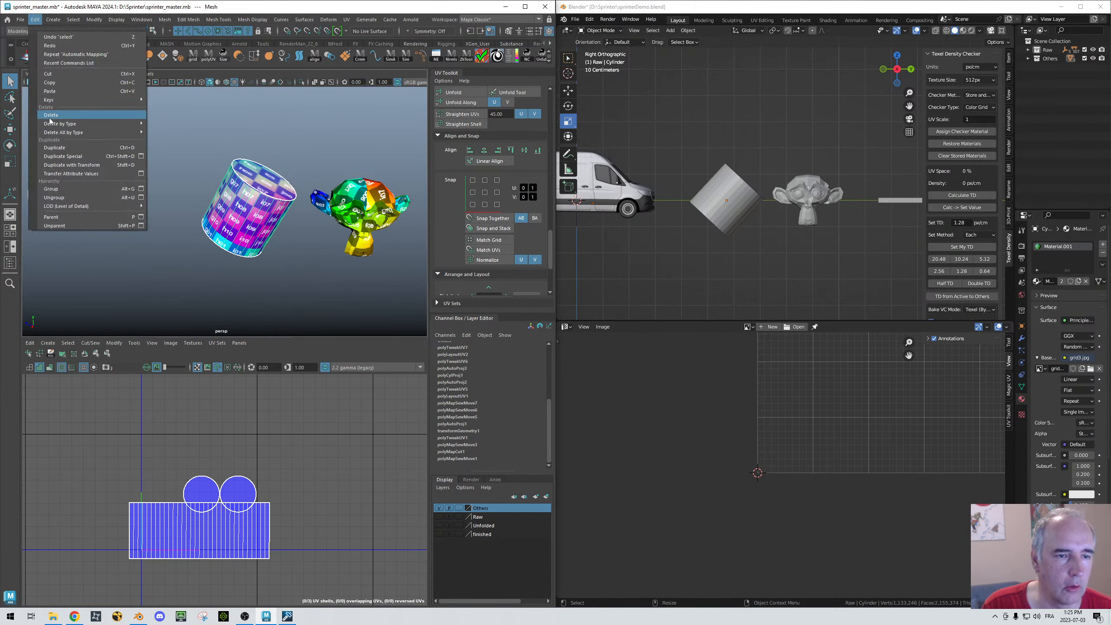
mouse_move(52, 124)
click(163, 123)
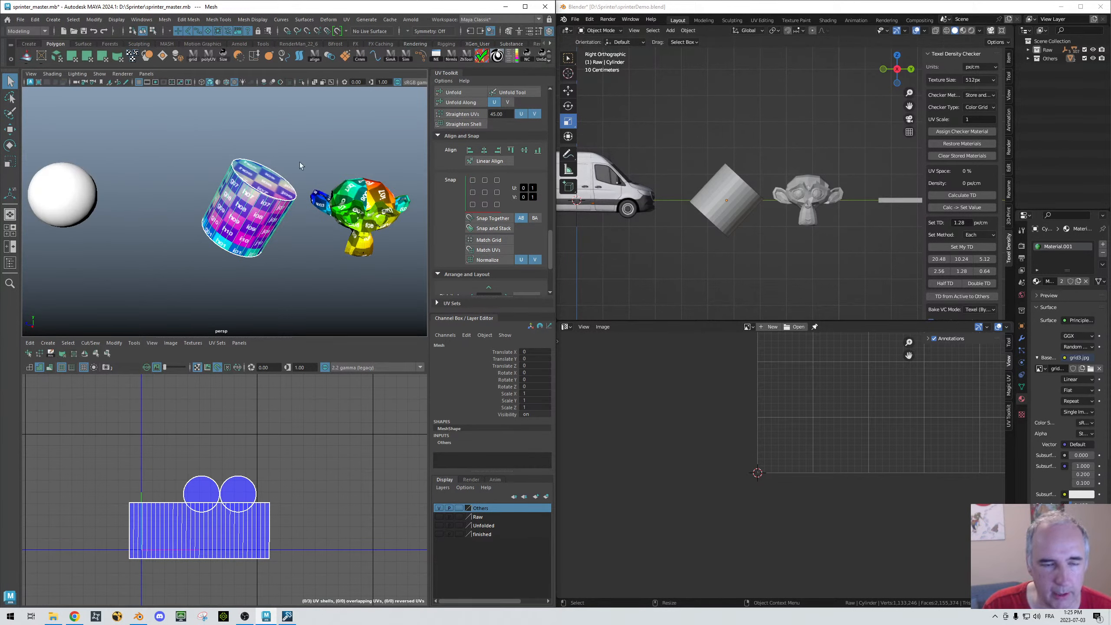
Step: Select the white sphere and set both its axis and height subdivisions to 8 through its construction history
alt+drag(202, 175, 247, 181)
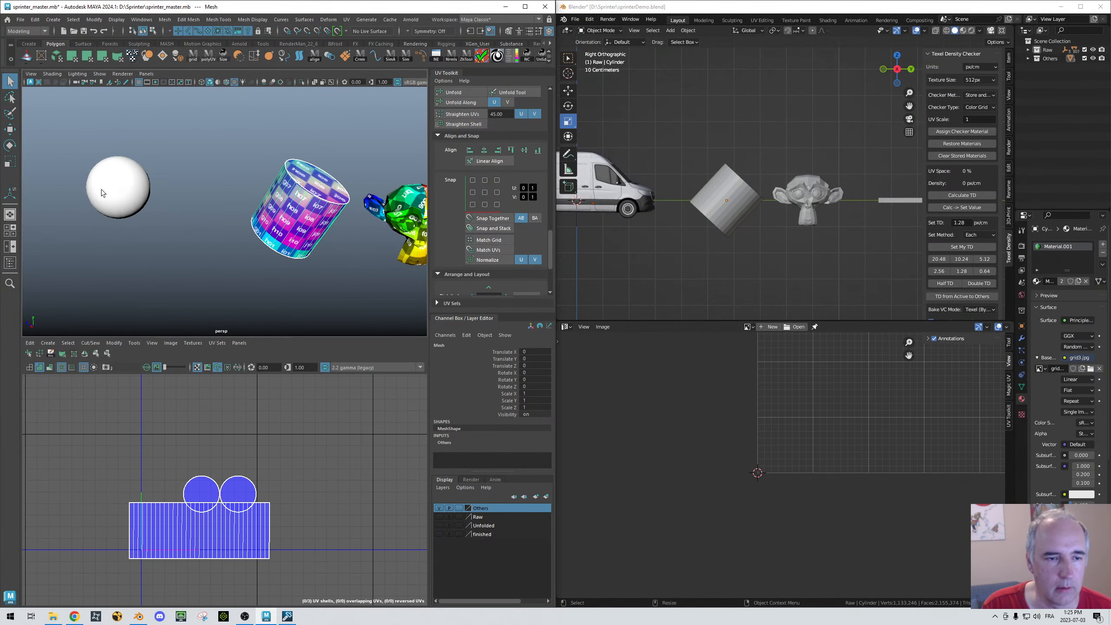
click(102, 191)
alt+drag(175, 202, 210, 213)
alt+middle_drag(211, 214, 233, 233)
alt+right_drag(233, 233, 324, 250)
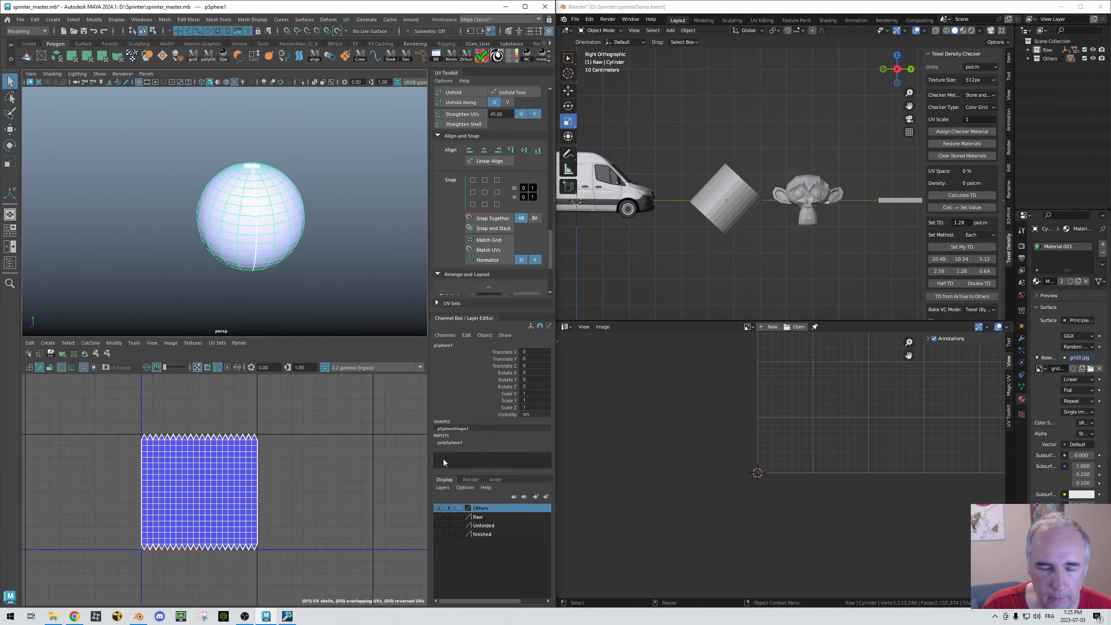
click(453, 443)
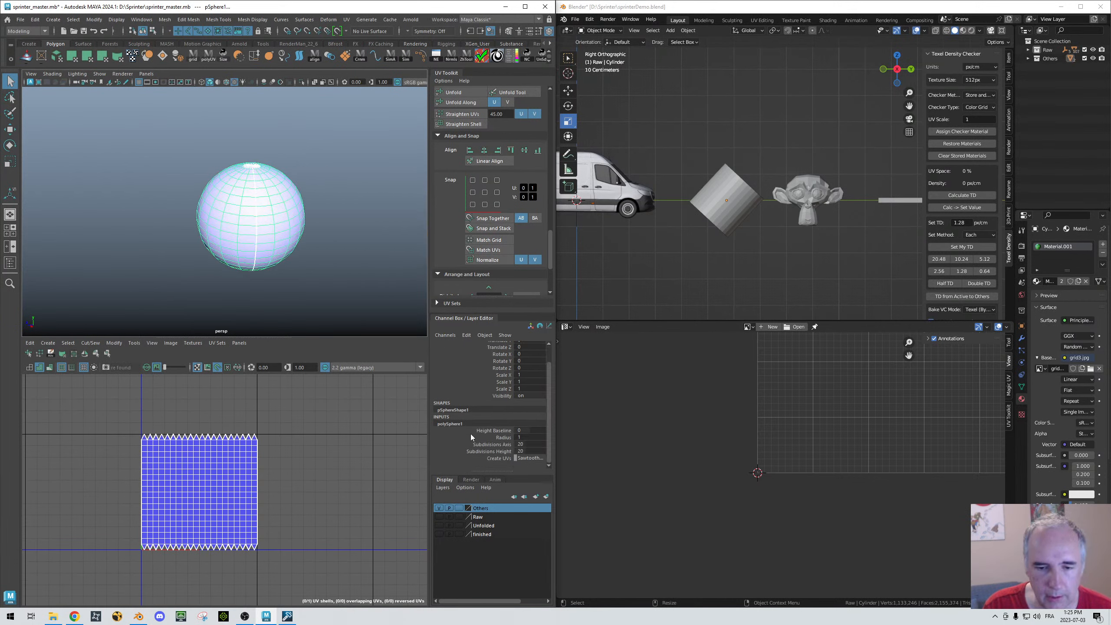
drag(528, 443, 531, 451)
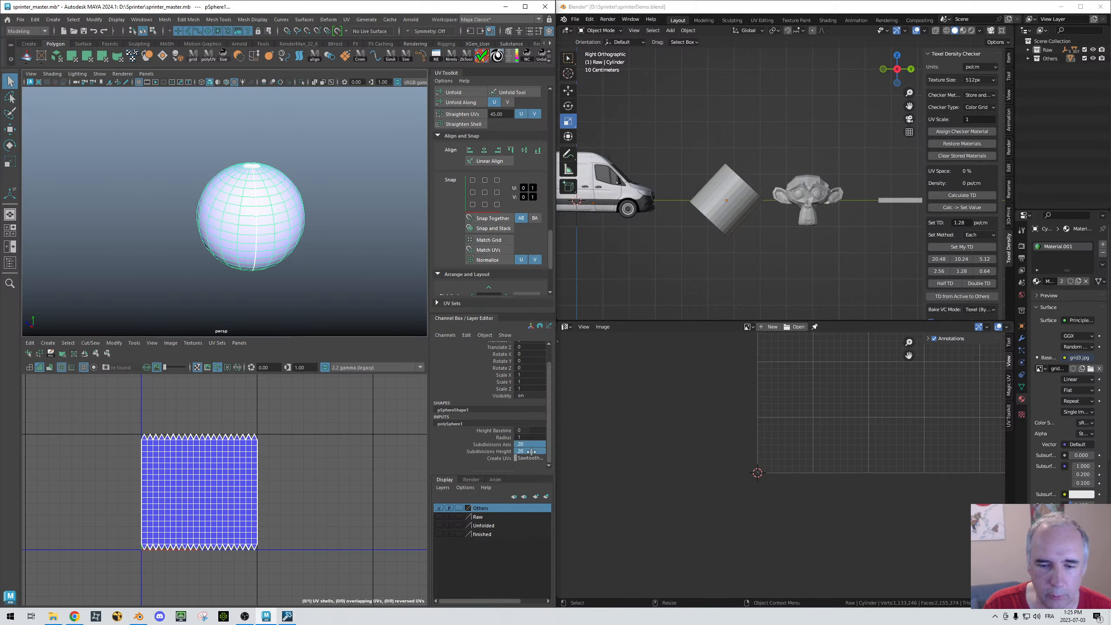
key(Return)
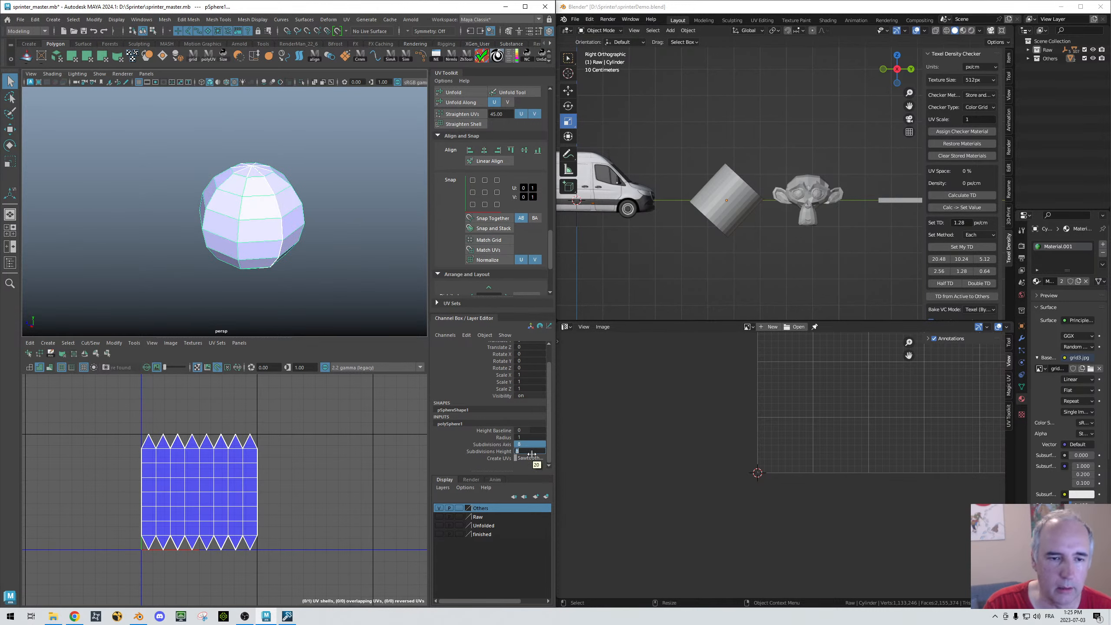
click(377, 277)
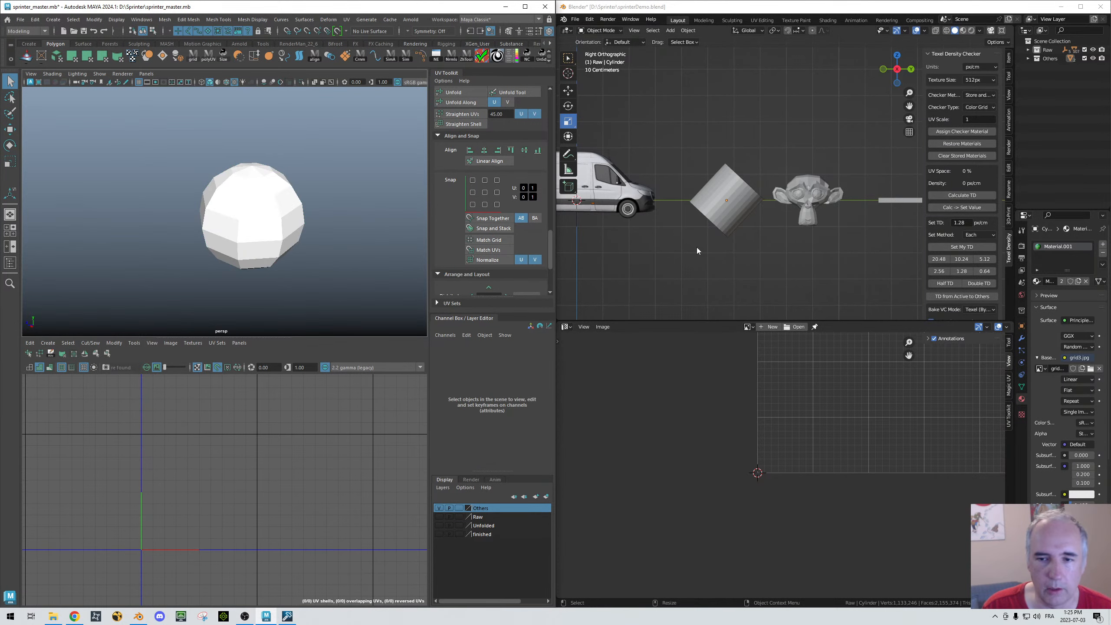
Step: Switch to Blender, select the van's right side body panel and enter edit mode on it
middle_drag(696, 247, 676, 229)
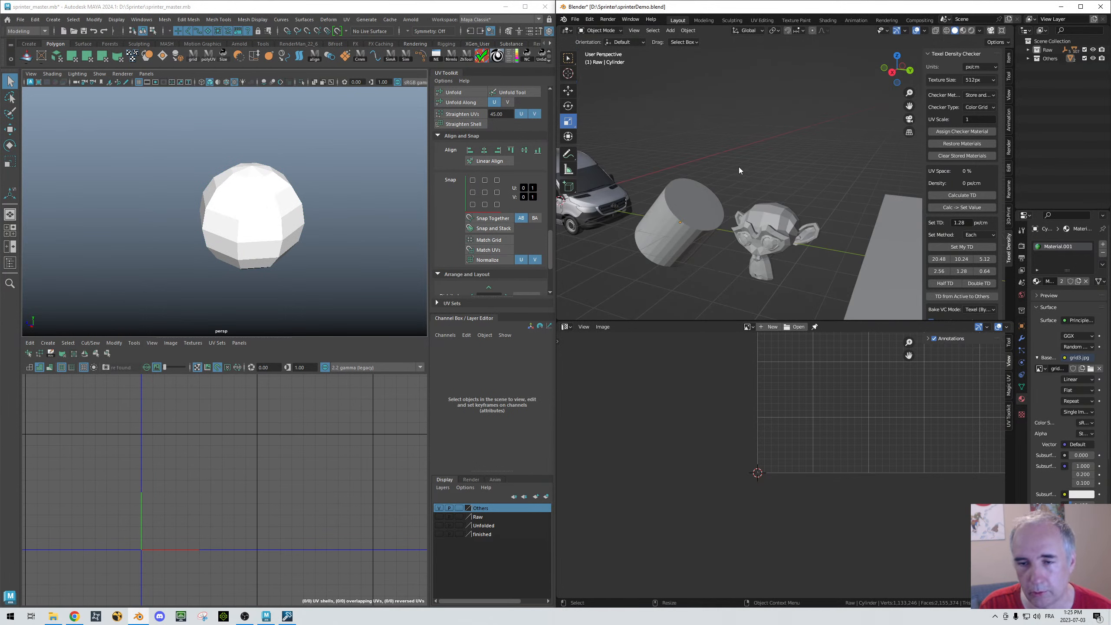
middle_drag(738, 167, 718, 174)
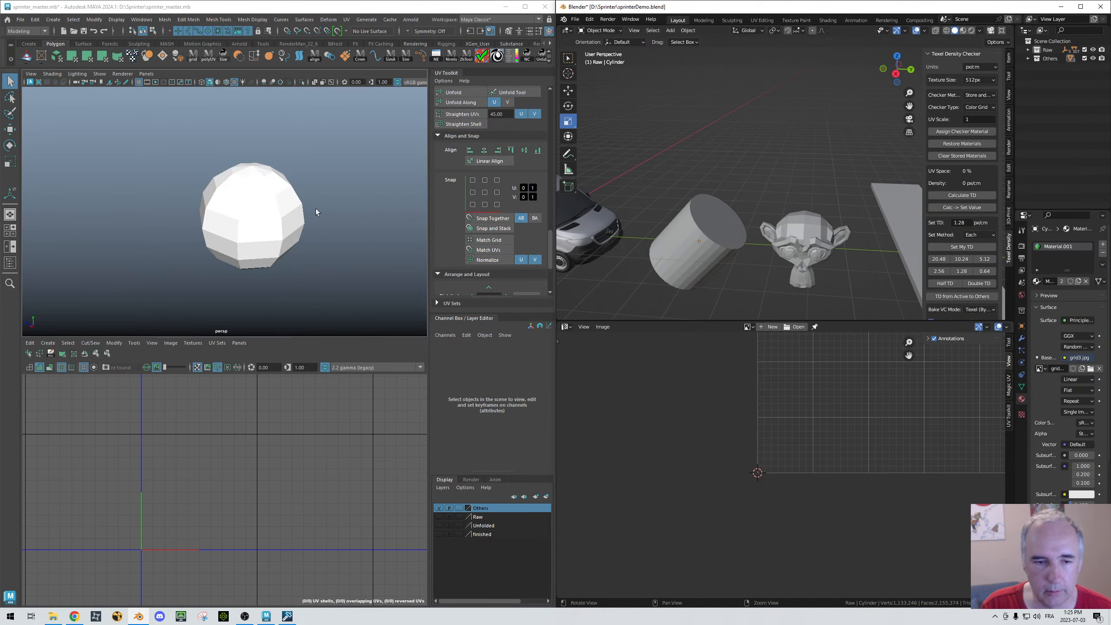
alt+drag(316, 208, 262, 232)
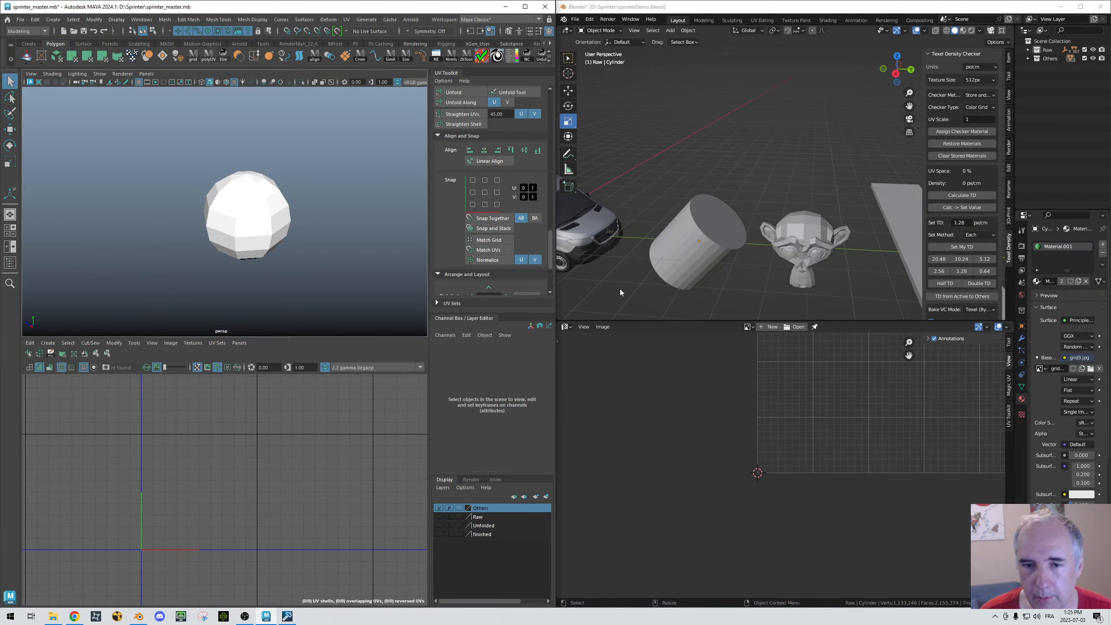
shift+middle_drag(682, 100, 761, 139)
alt+drag(762, 138, 699, 132)
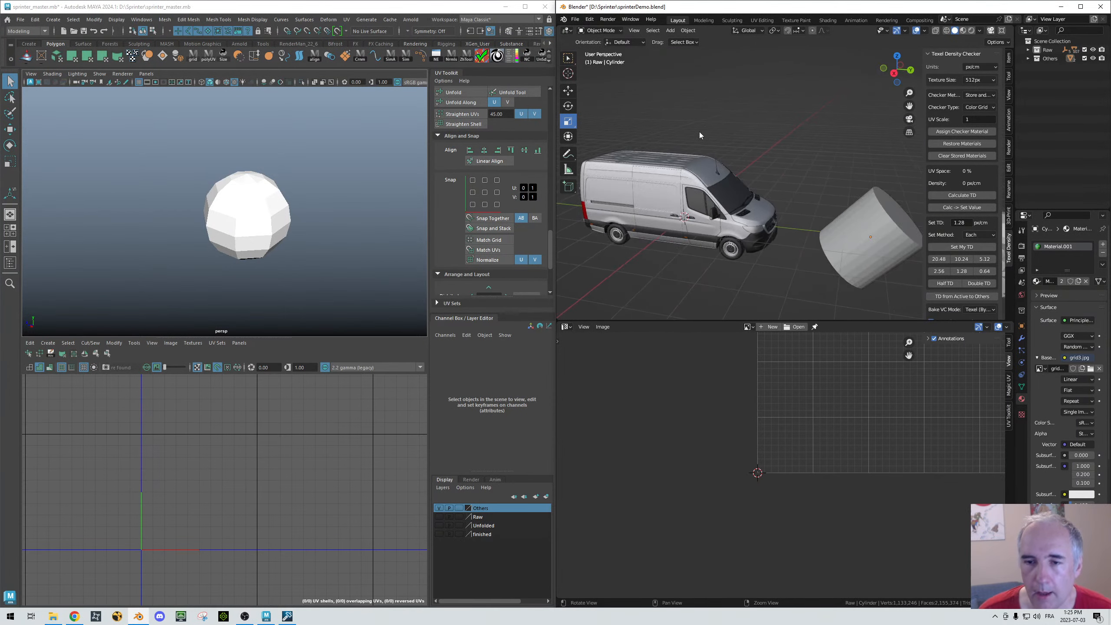
alt+right_drag(699, 132, 745, 155)
alt+drag(744, 154, 759, 140)
alt+middle_drag(758, 141, 776, 188)
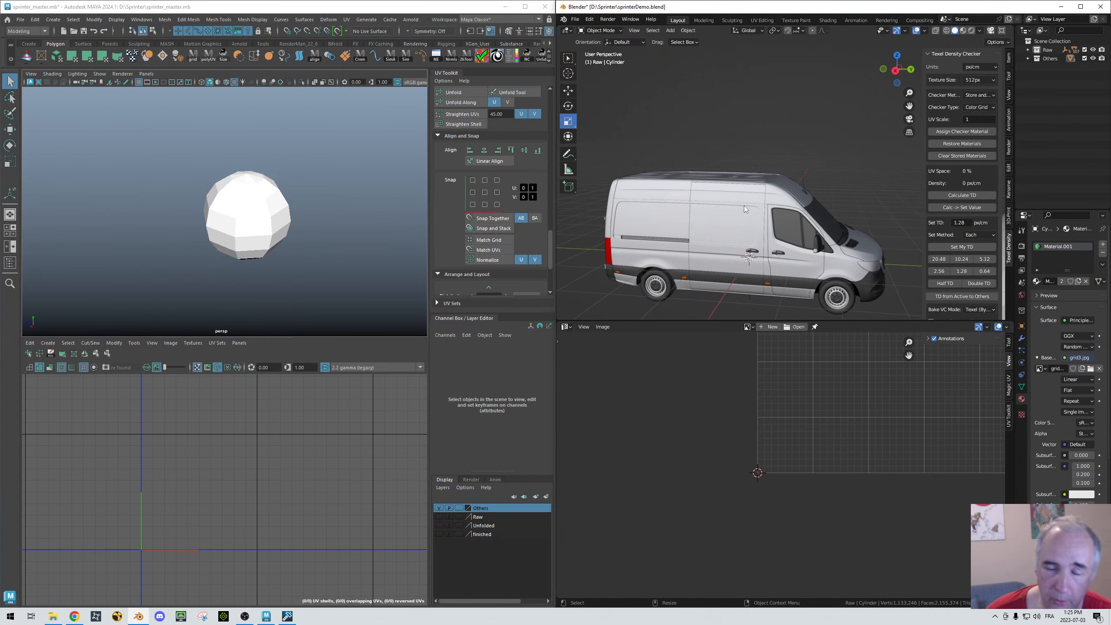
click(714, 232)
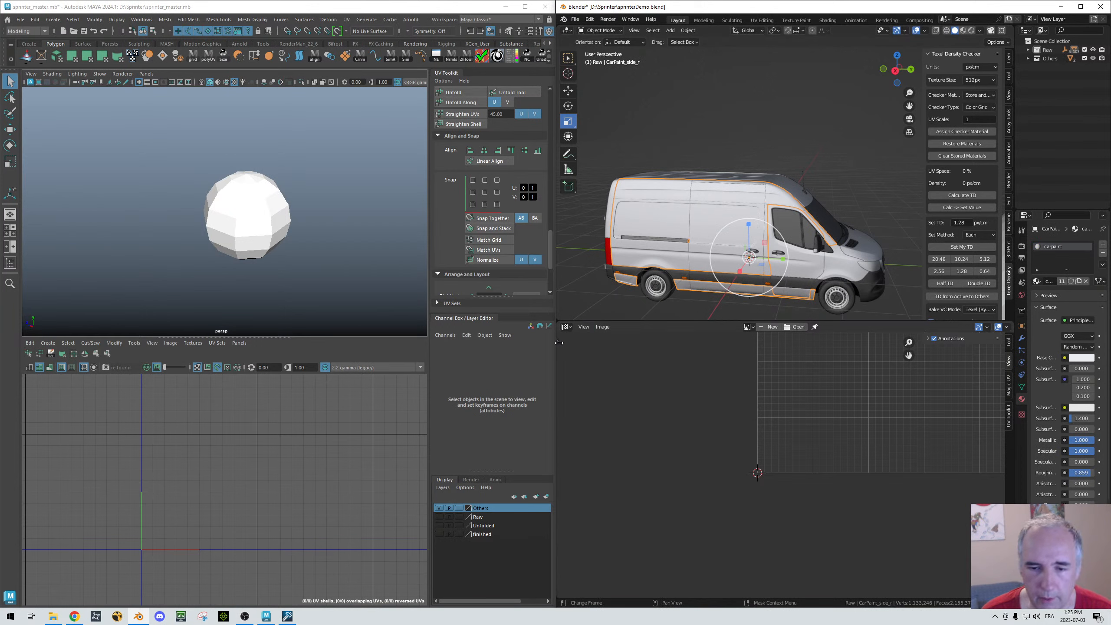
middle_drag(760, 161, 732, 195)
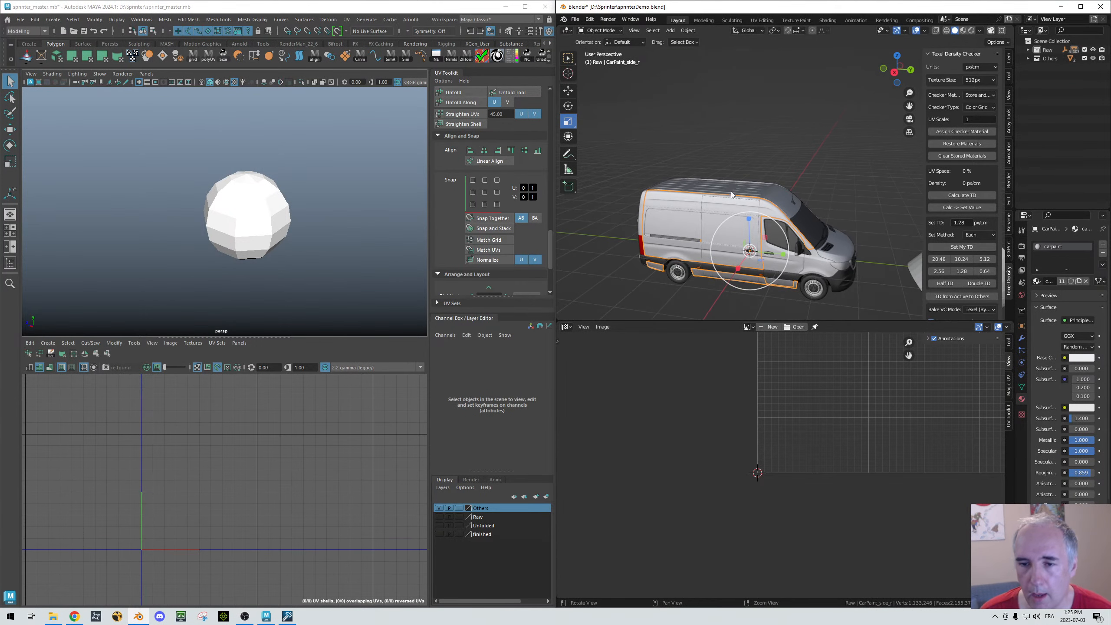
key(ctrl+Tab)
click(845, 170)
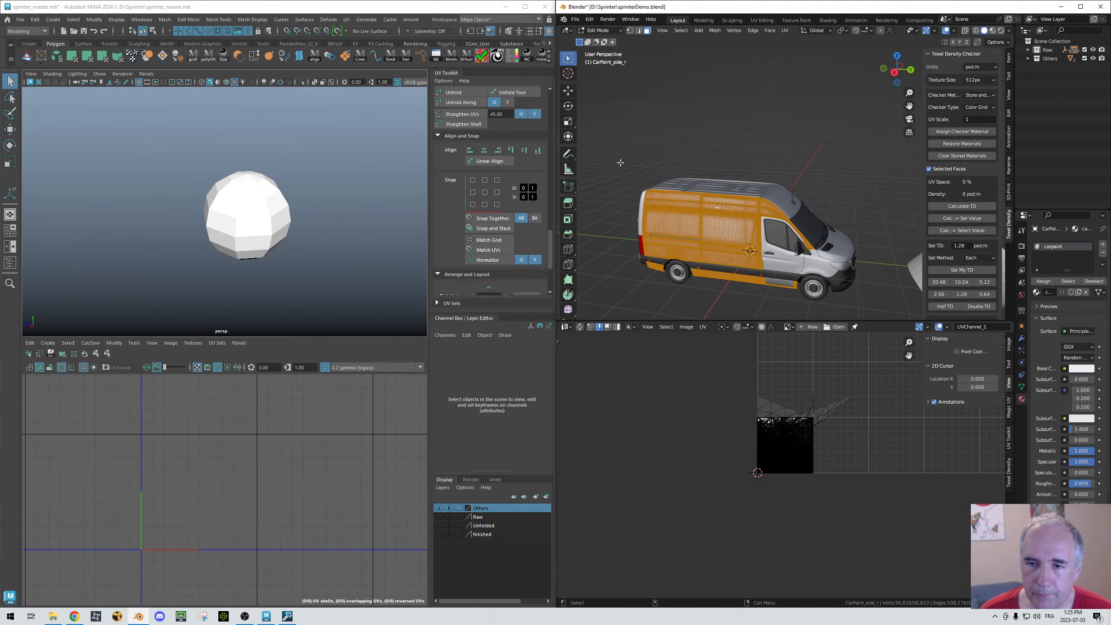
Step: Synchronise the UV and mesh selections, and box-select part of the van's side in each view to compare them
click(579, 327)
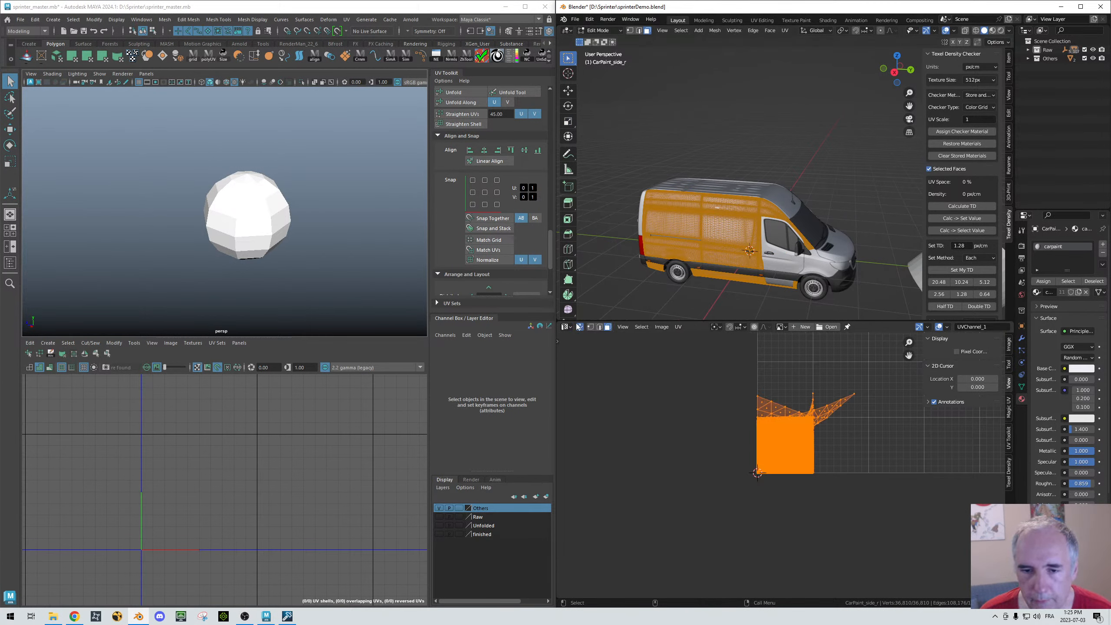
click(712, 165)
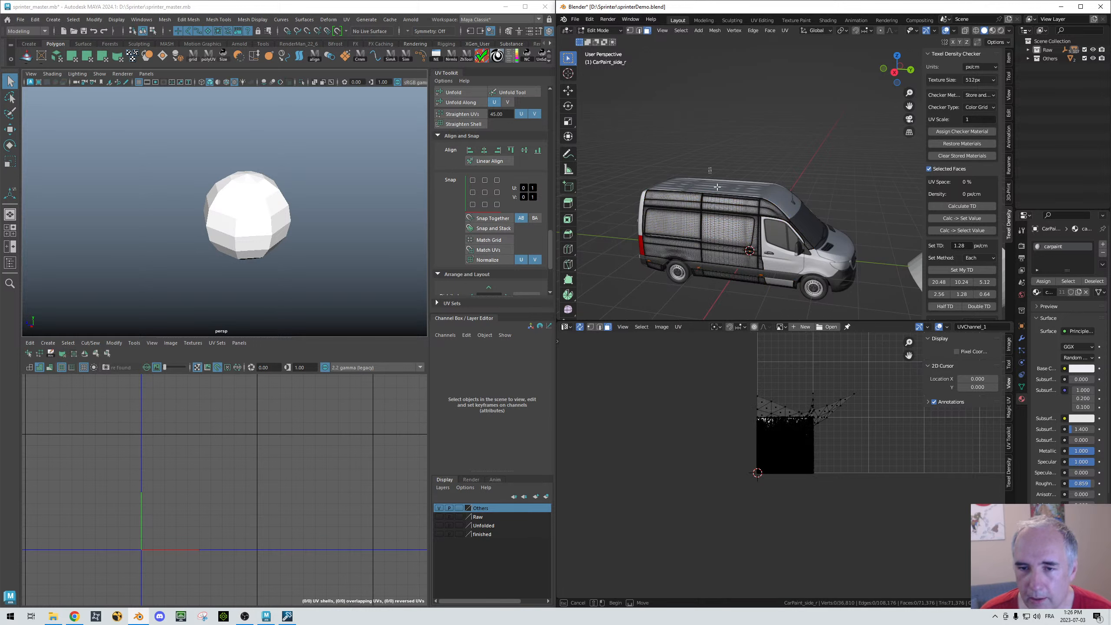
drag(709, 168, 739, 221)
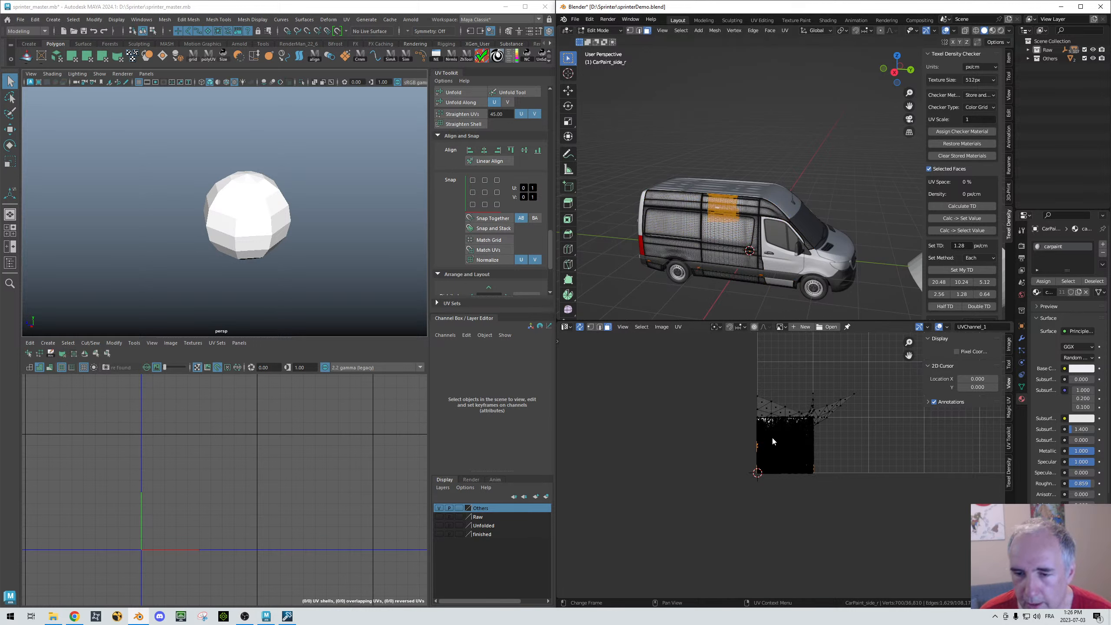
drag(772, 435, 784, 468)
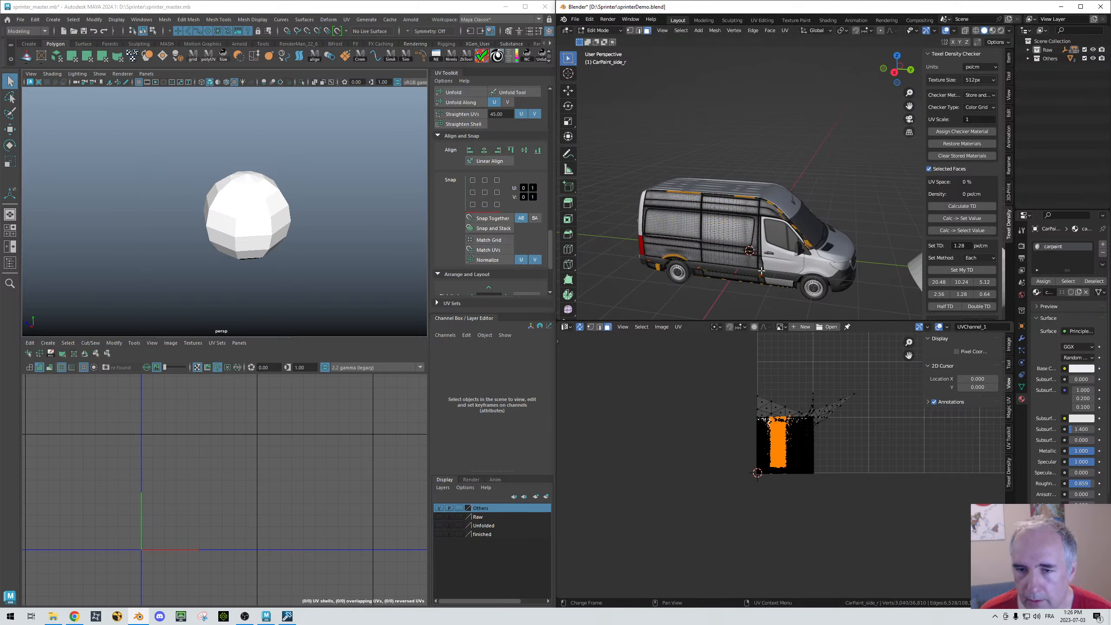
key(Tab)
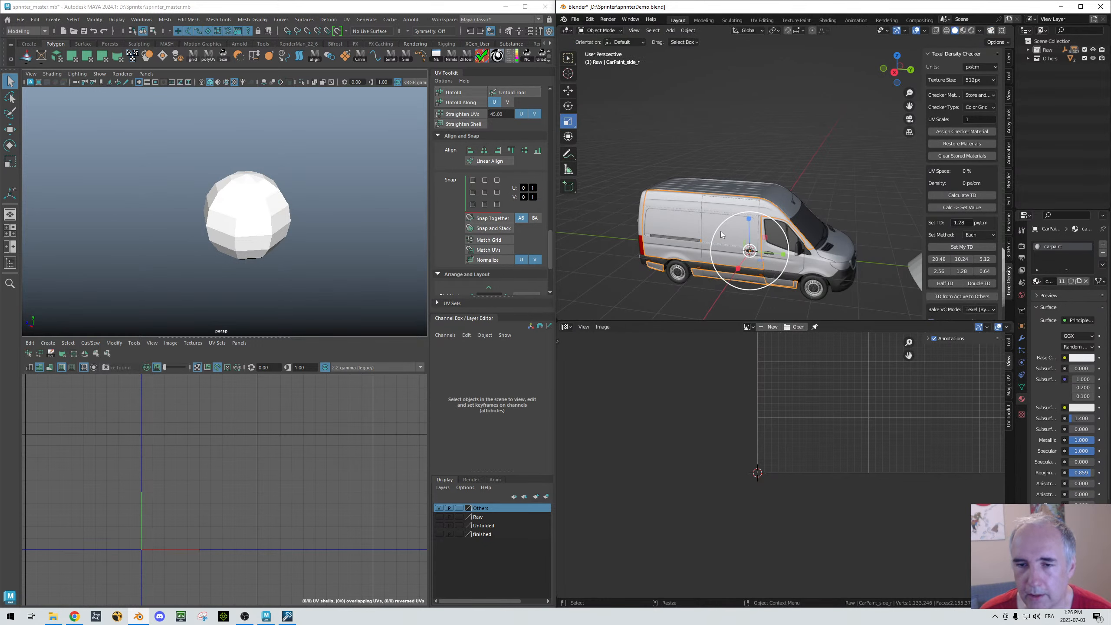
key(Tab)
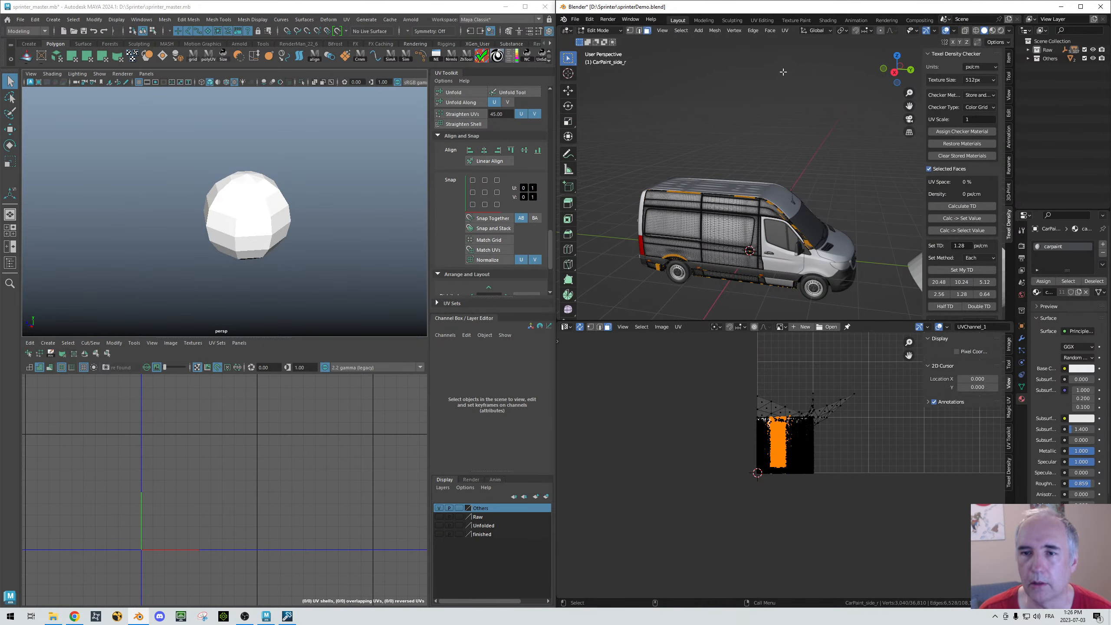
Step: Select all faces of the van's side panel and project their UVs from the right orthographic view
key(KP_1)
key(KP_3)
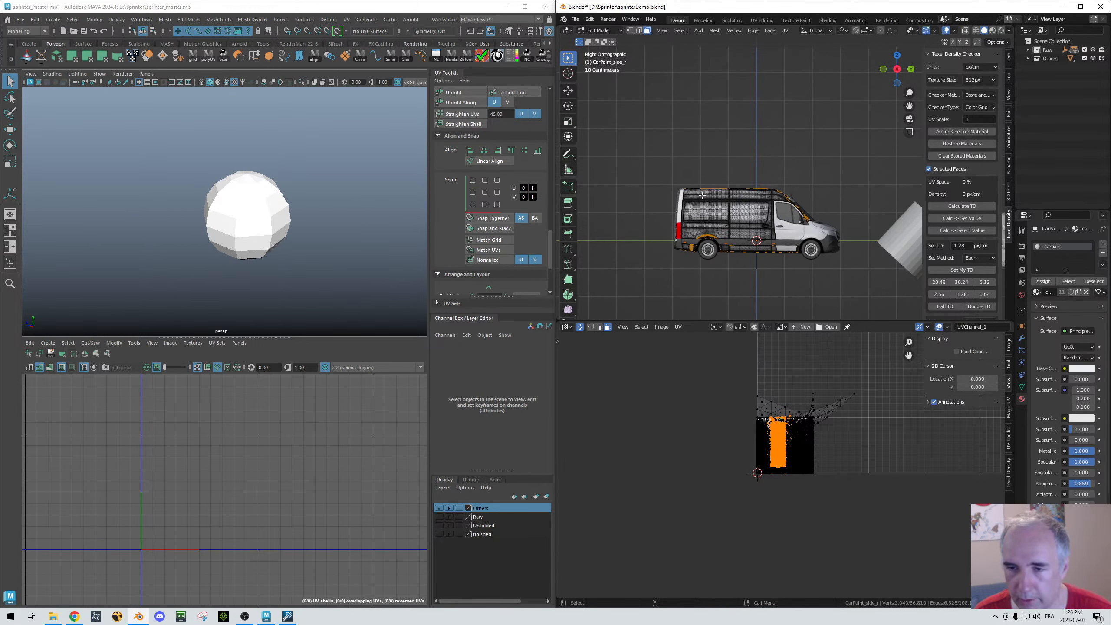
key(a)
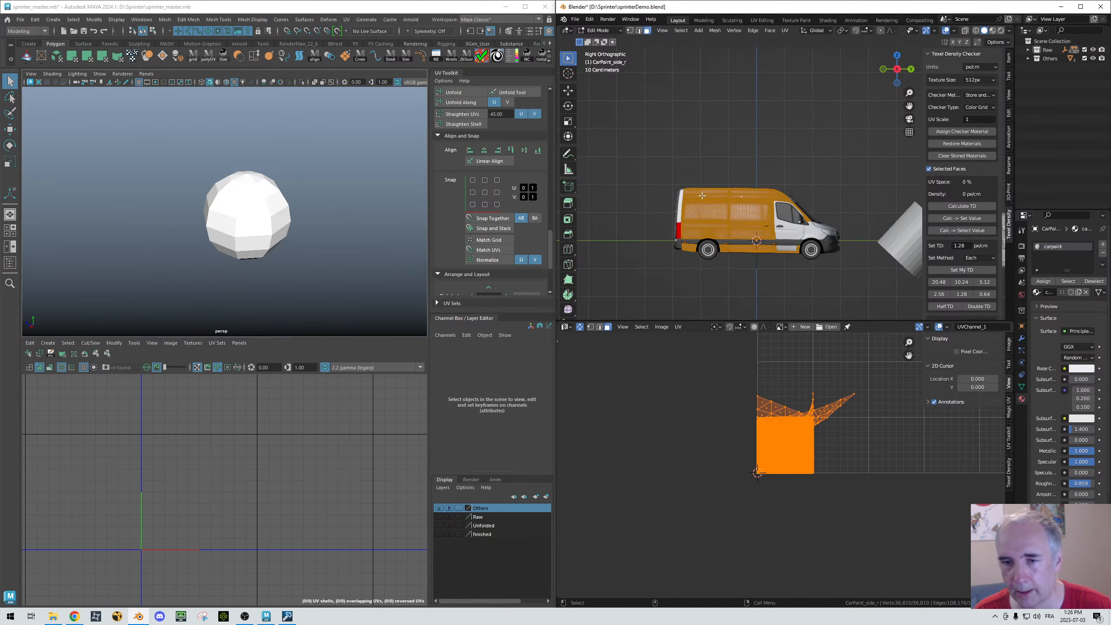
click(785, 31)
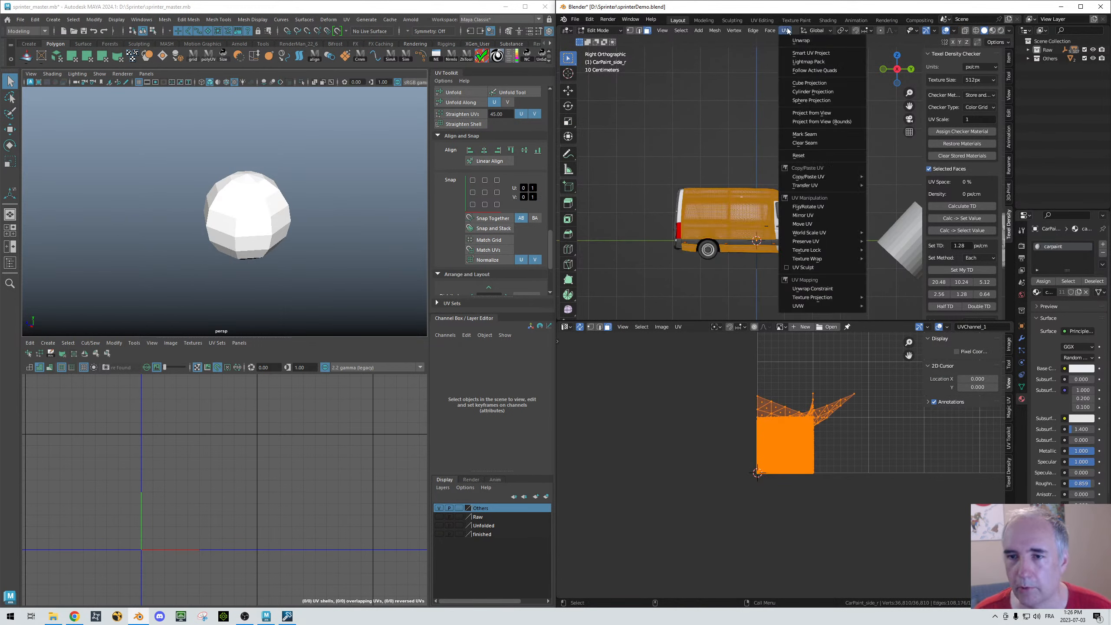
click(800, 112)
scroll(781, 457, up, 7)
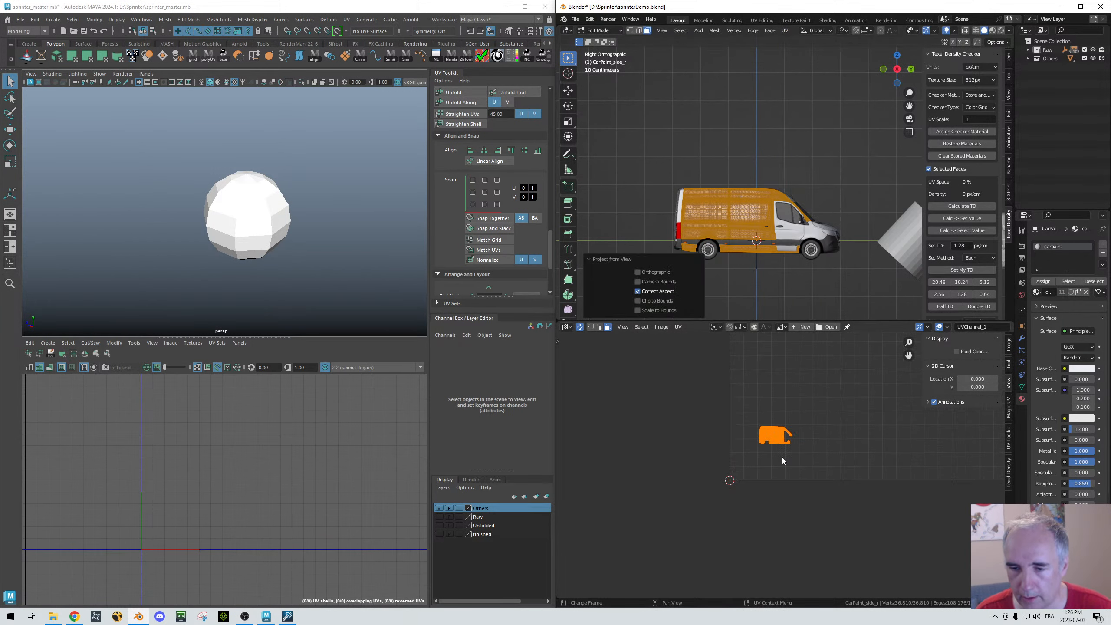
scroll(772, 428, down, 3)
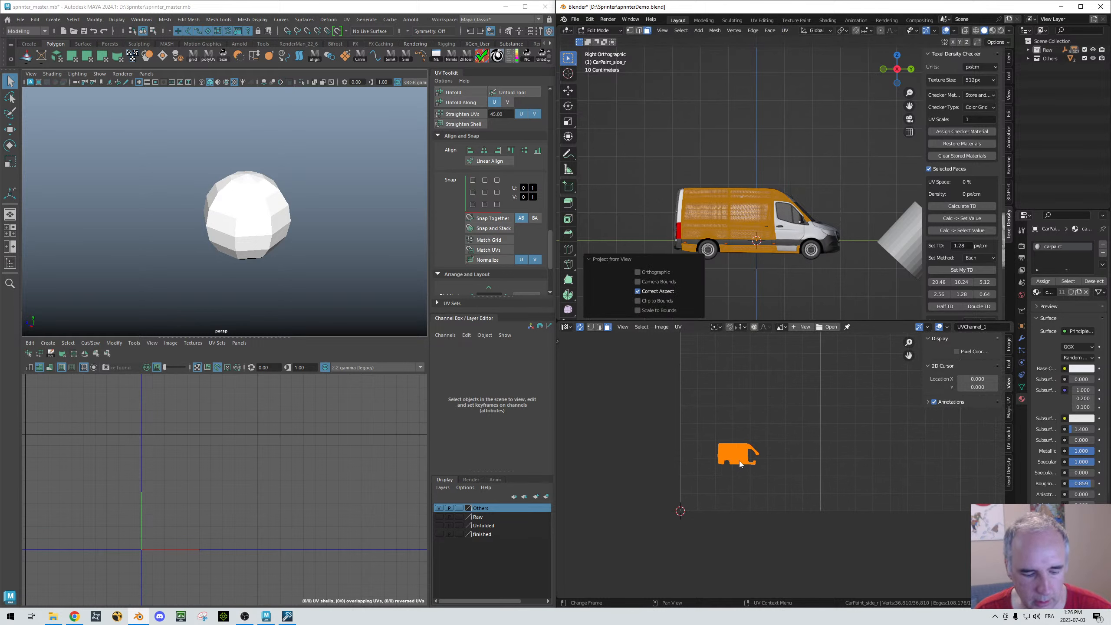
Step: Scale the van side's projected UVs up by about 3.2 and position them inside the UV tile
key(g)
click(743, 446)
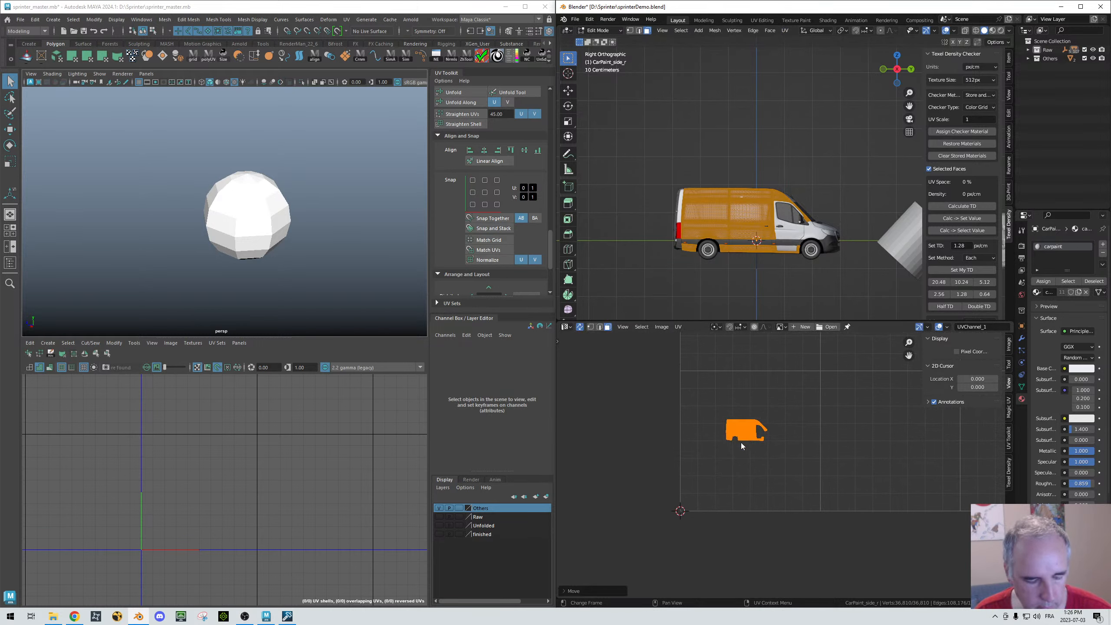
key(s)
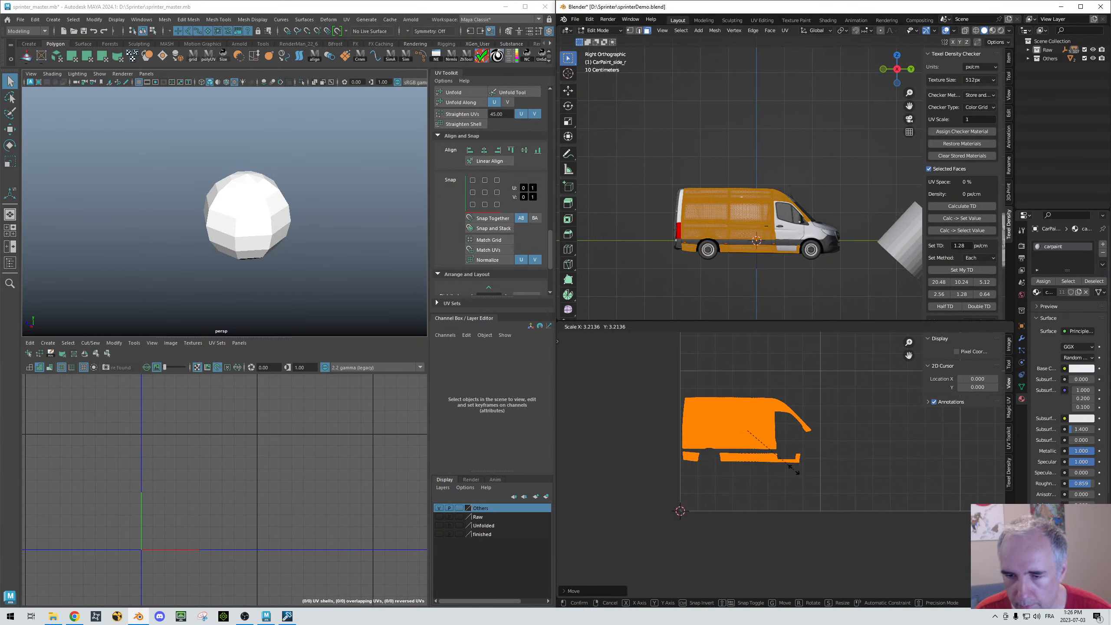
click(791, 470)
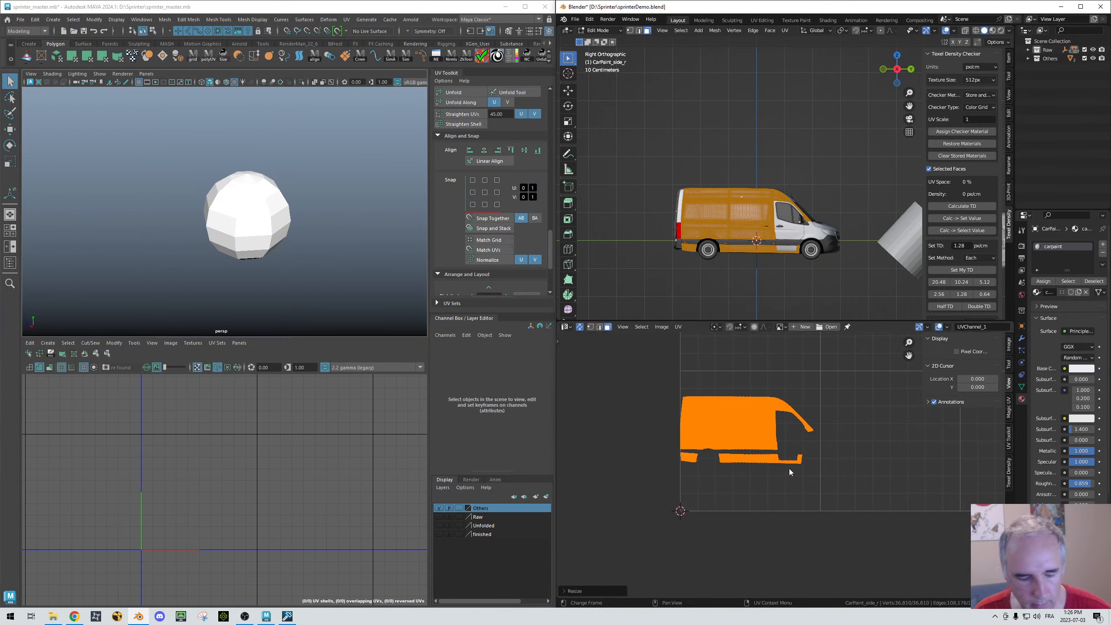
key(g)
click(797, 477)
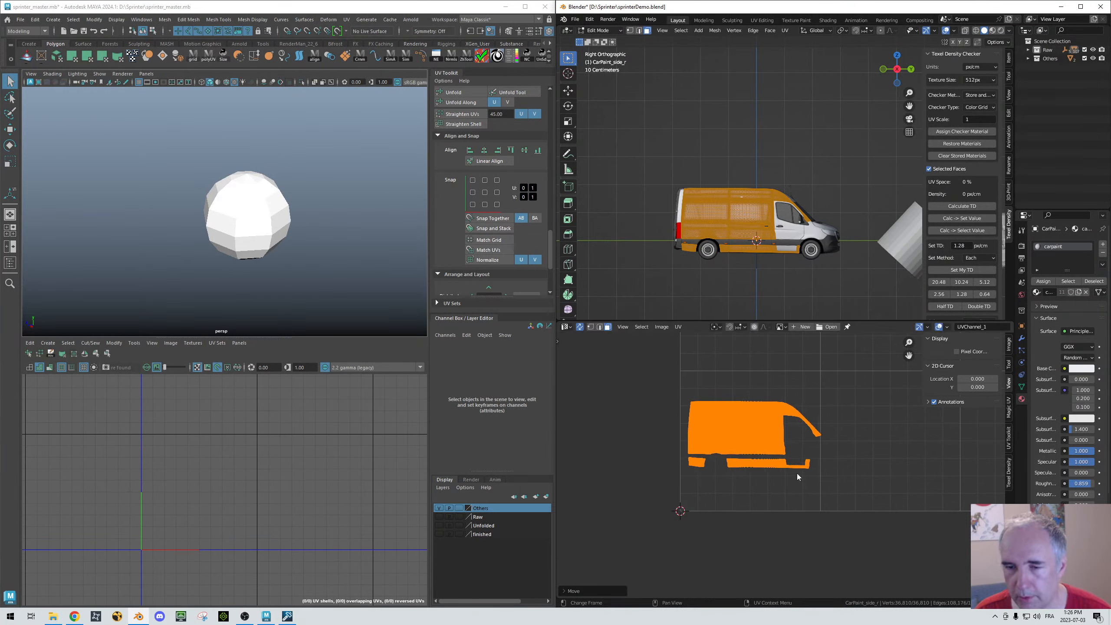
Step: Box-select the van's upper rear corner in the UV editor and in the 3D view to compare the synchronised selections
click(711, 141)
alt+drag(712, 142, 702, 186)
alt+middle_drag(701, 187, 723, 149)
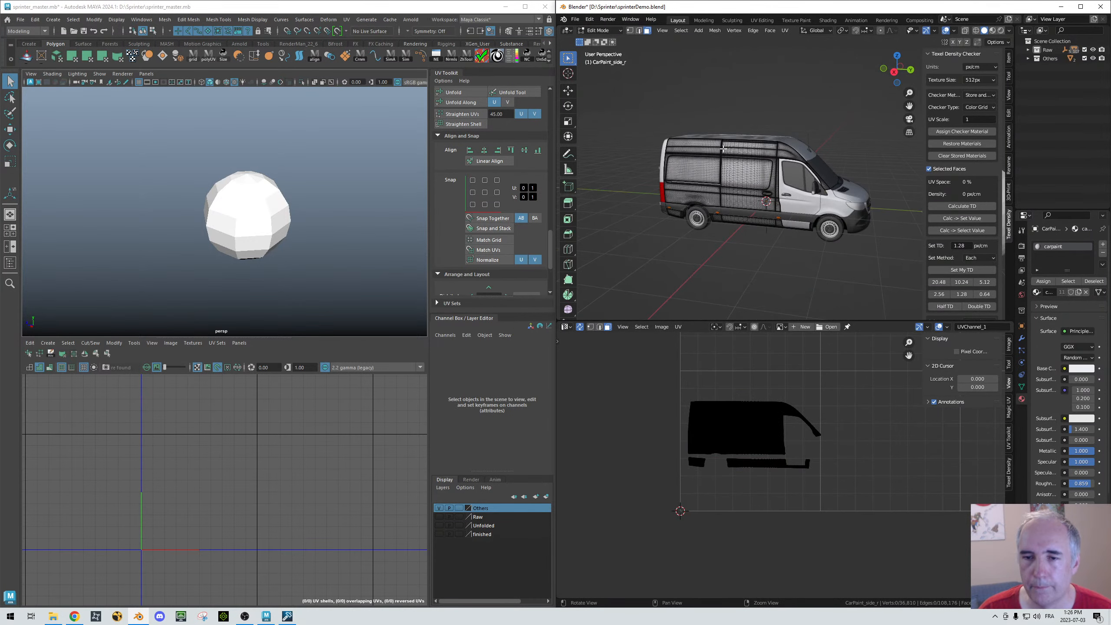
alt+right_drag(723, 149, 743, 153)
alt+drag(743, 153, 737, 167)
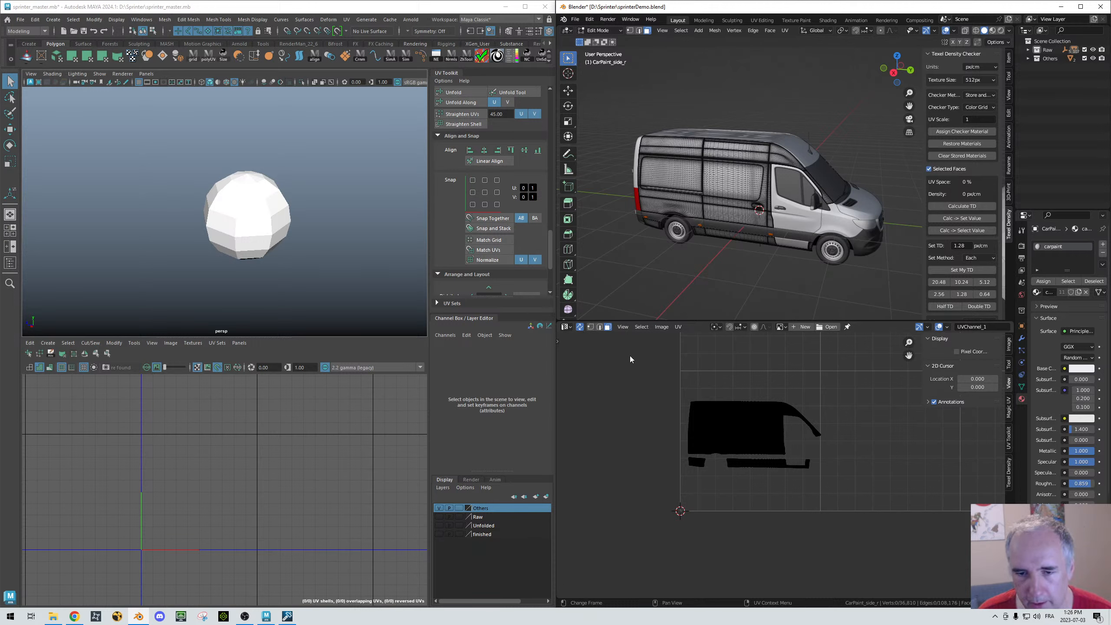
drag(660, 379, 718, 421)
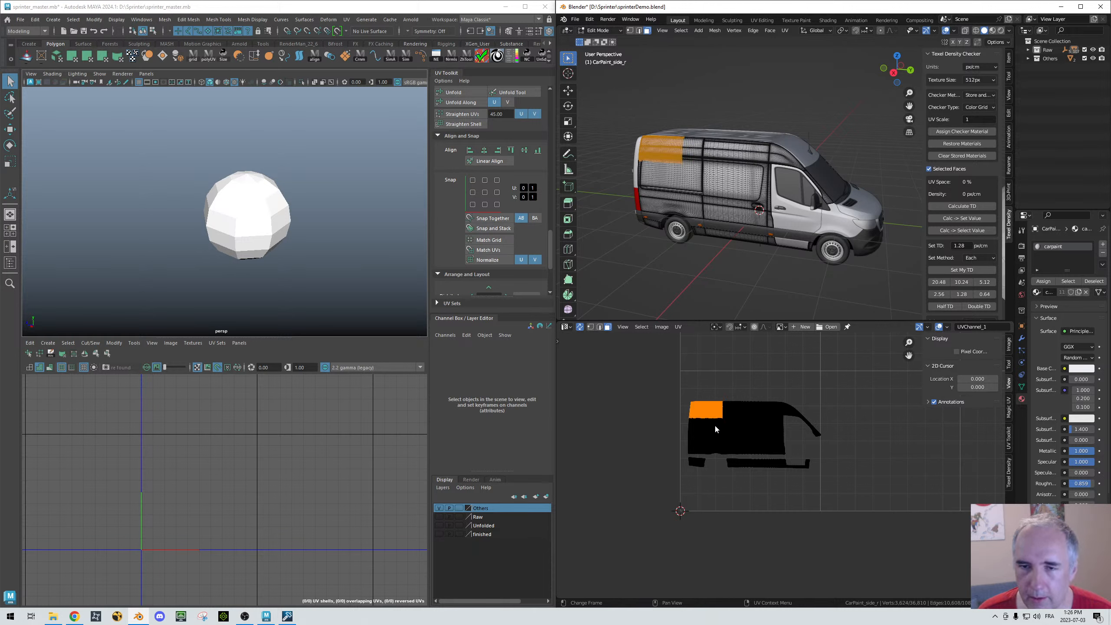
drag(641, 116, 703, 170)
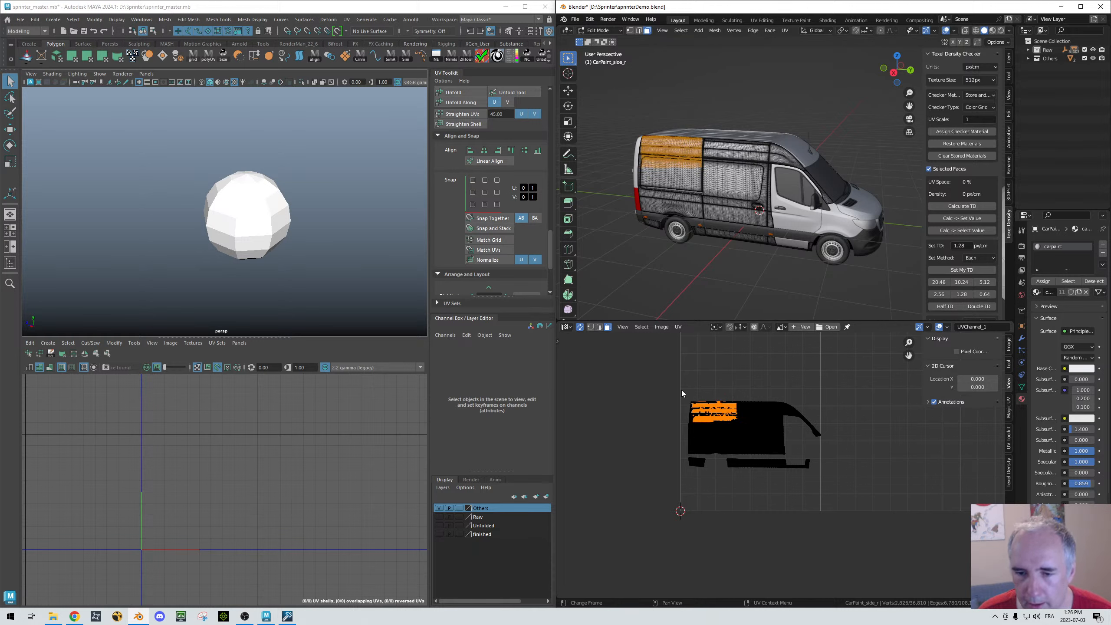
click(646, 384)
Step: Try moving the faces of the van side's upper rear corner away from the UV shell, and undo the move
scroll(686, 380, up, 5)
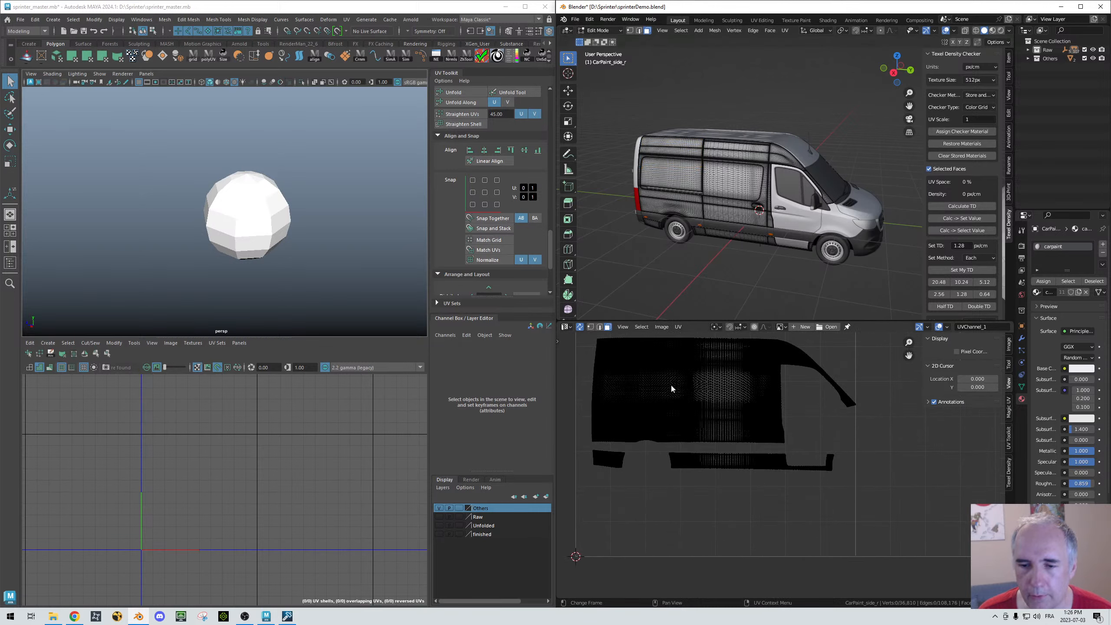
scroll(684, 394, up, 1)
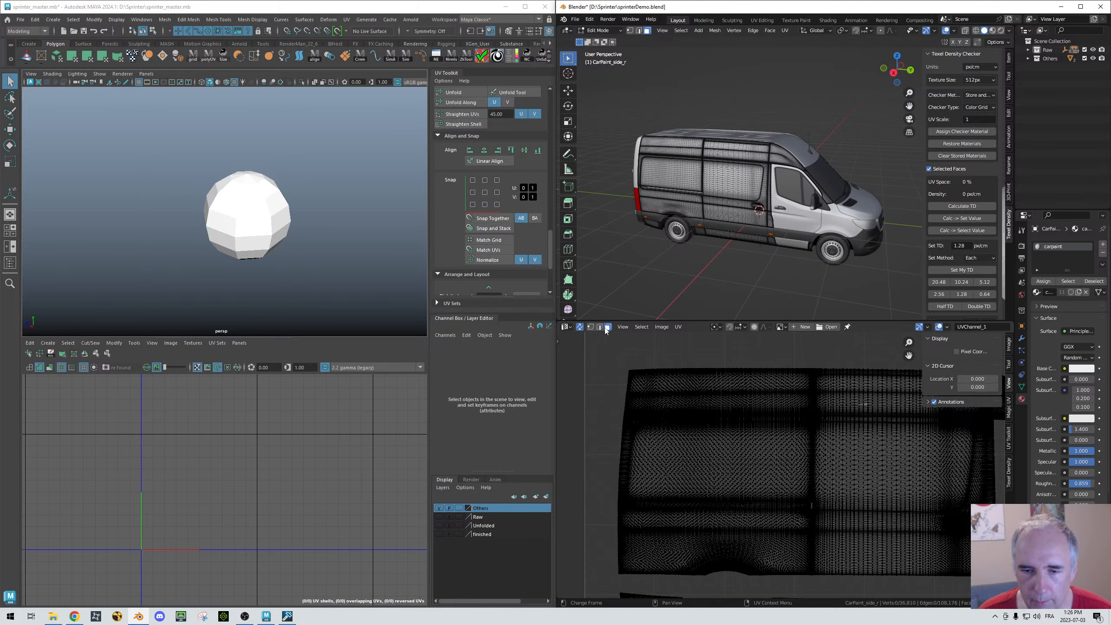
drag(619, 363, 668, 400)
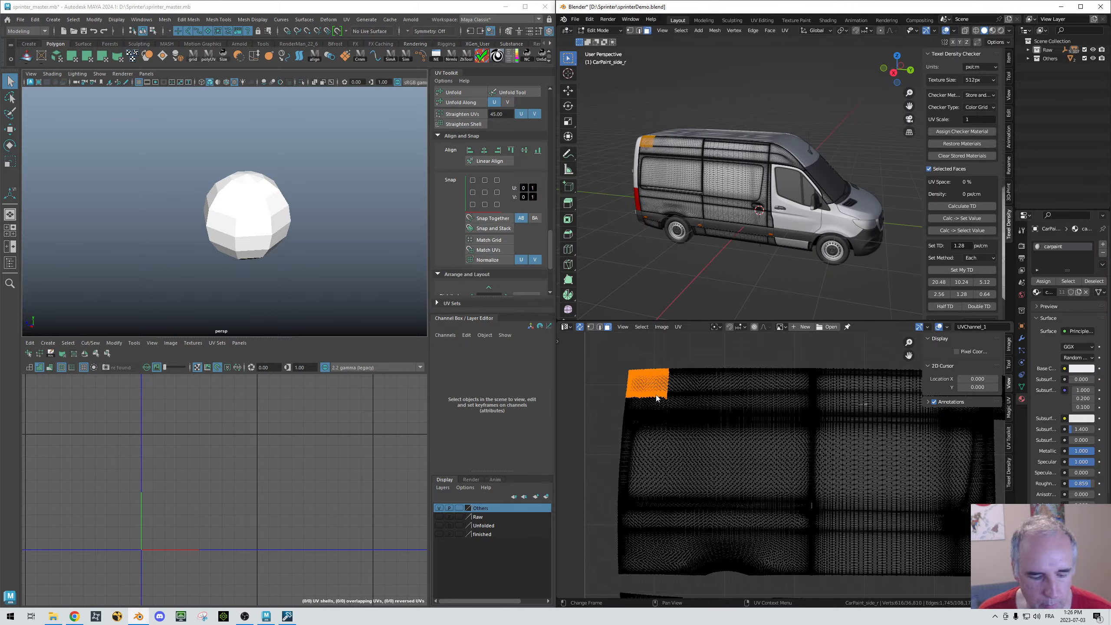
key(g)
click(623, 365)
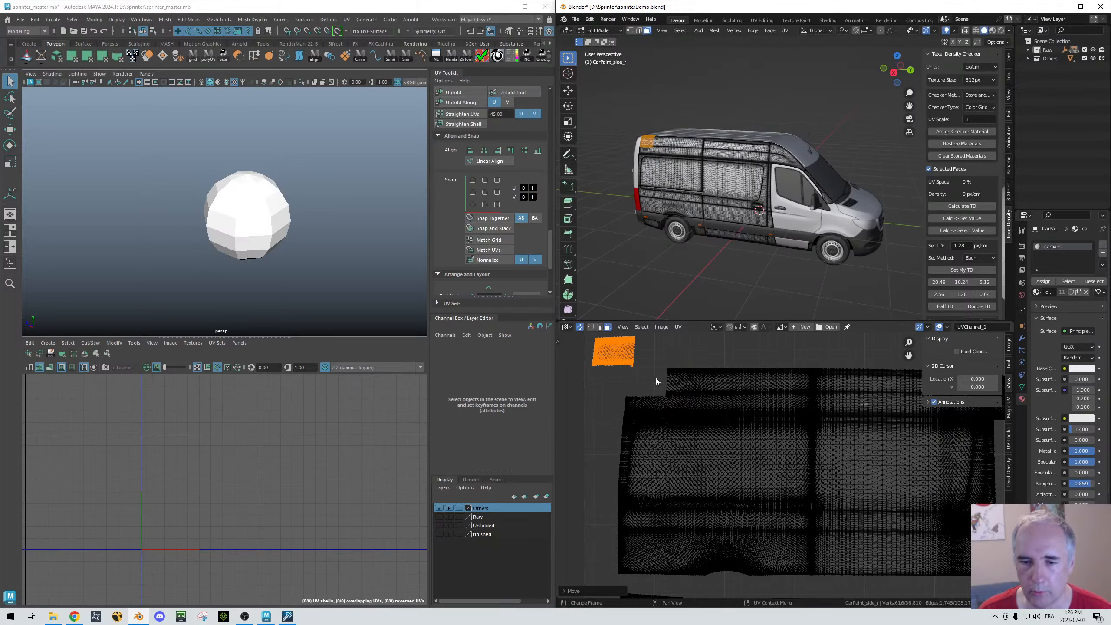
key(ctrl+z)
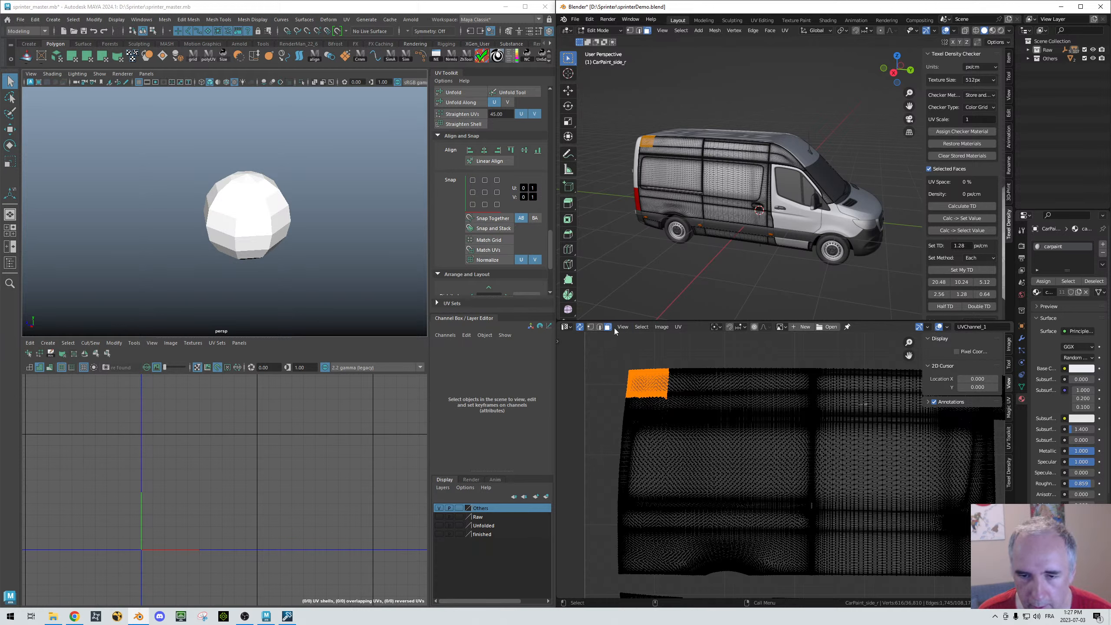
Step: Turn off UV selection syncing, select all faces of the side panel and pick its rear UV island in island selection mode
click(580, 327)
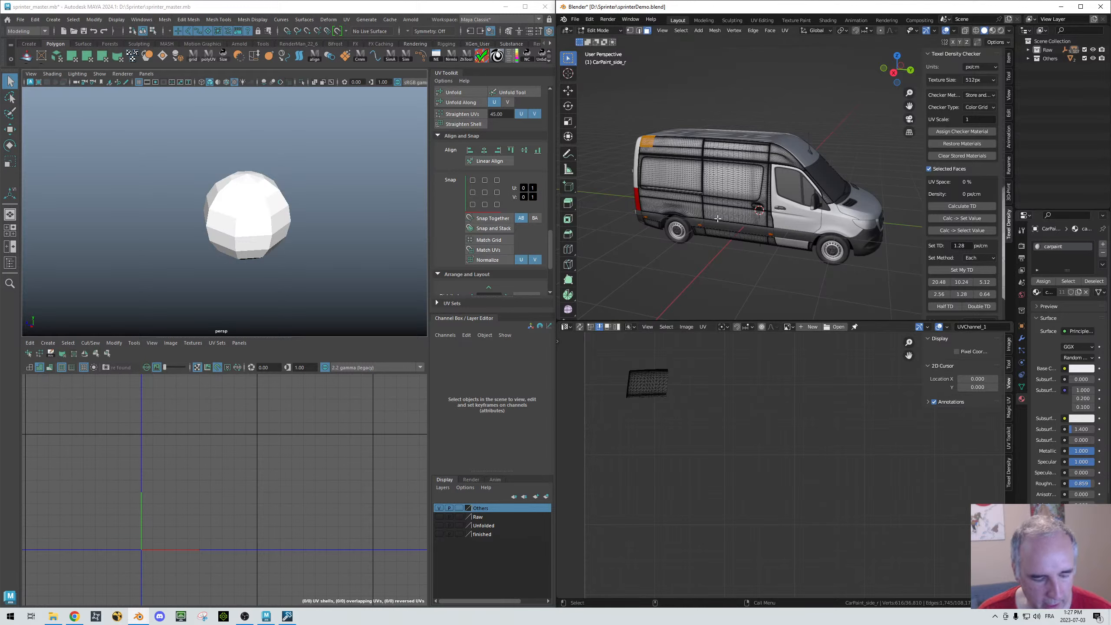
key(a)
click(617, 326)
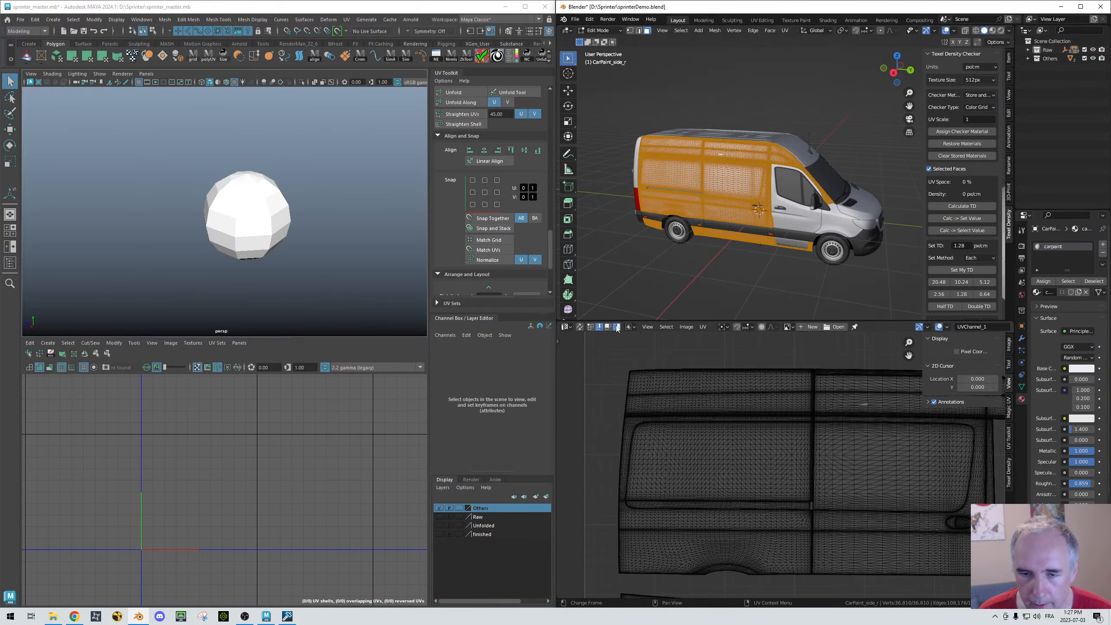
click(643, 381)
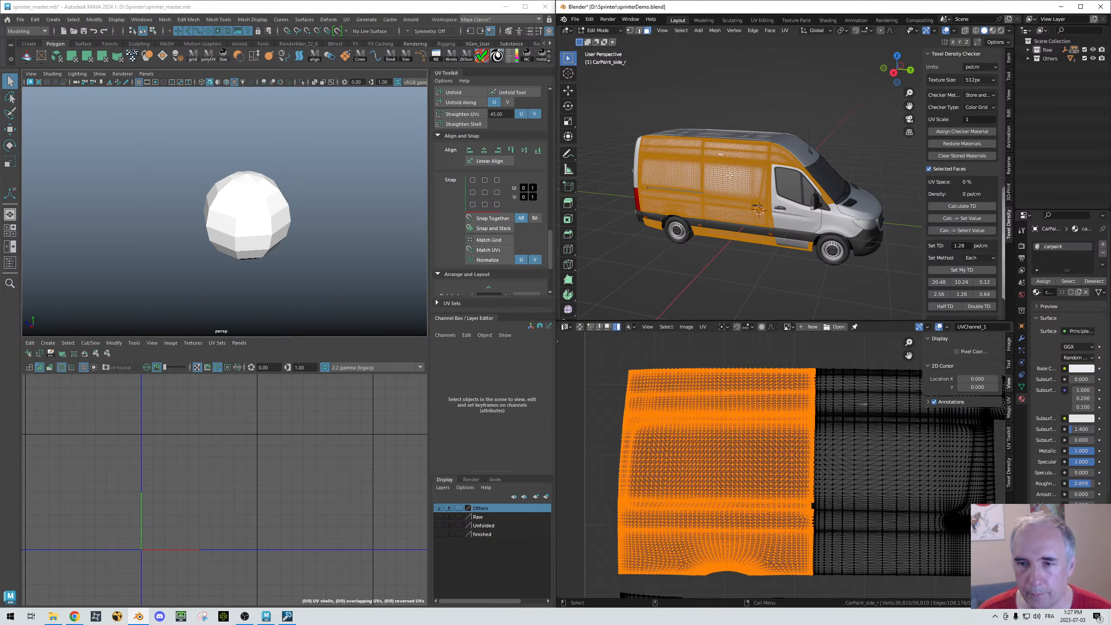
scroll(798, 431, down, 3)
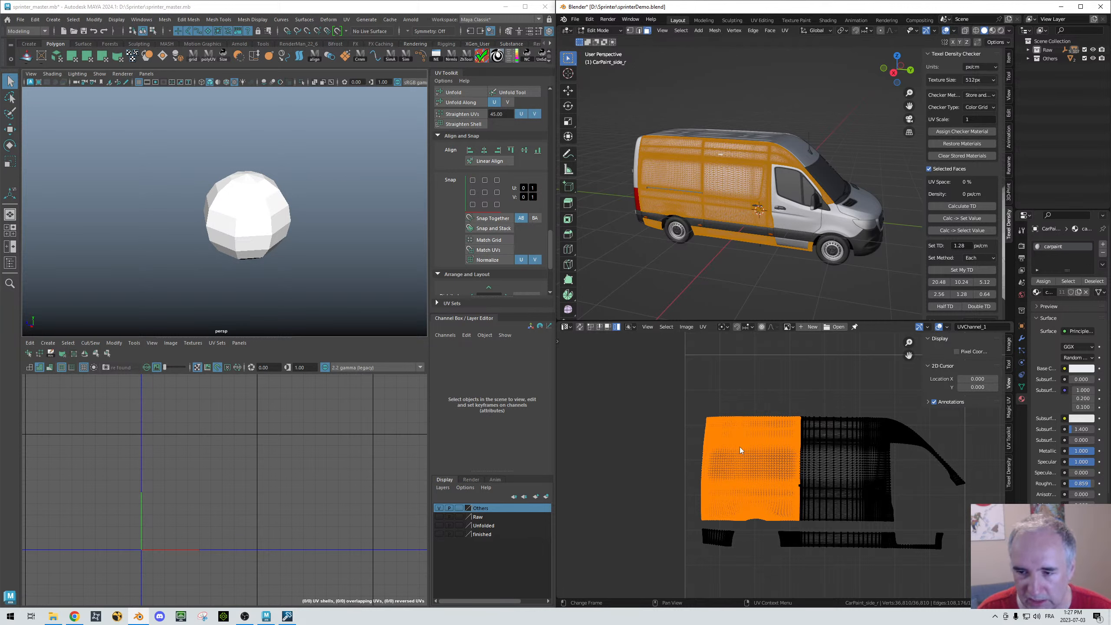
Step: Toggle UV selection syncing on and off to compare the island selection, and examine the selected rear island up close
click(579, 326)
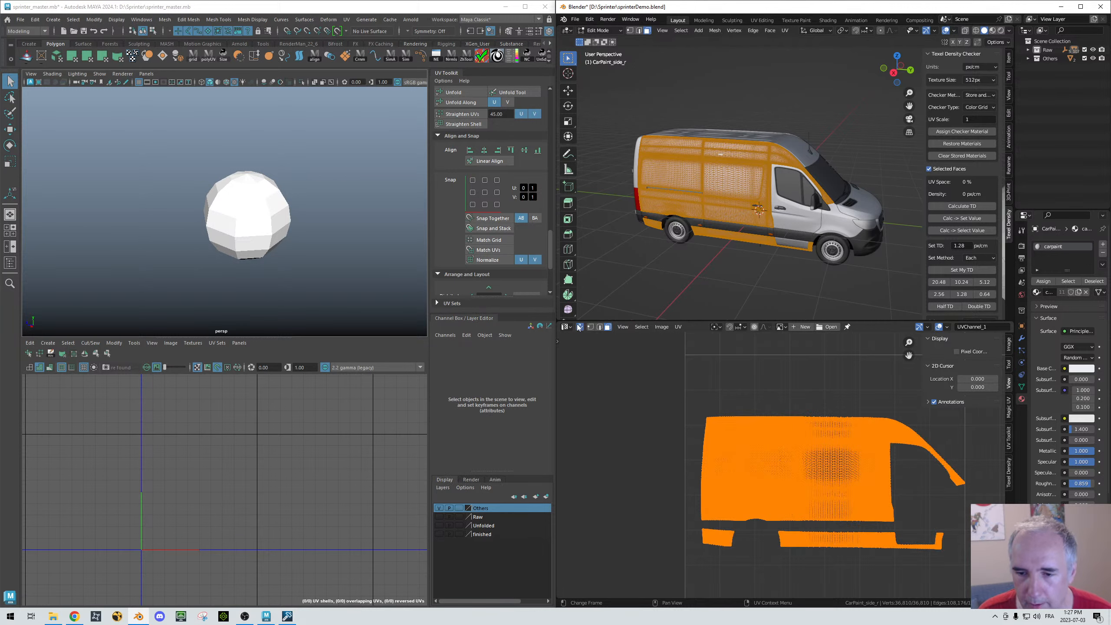
click(579, 327)
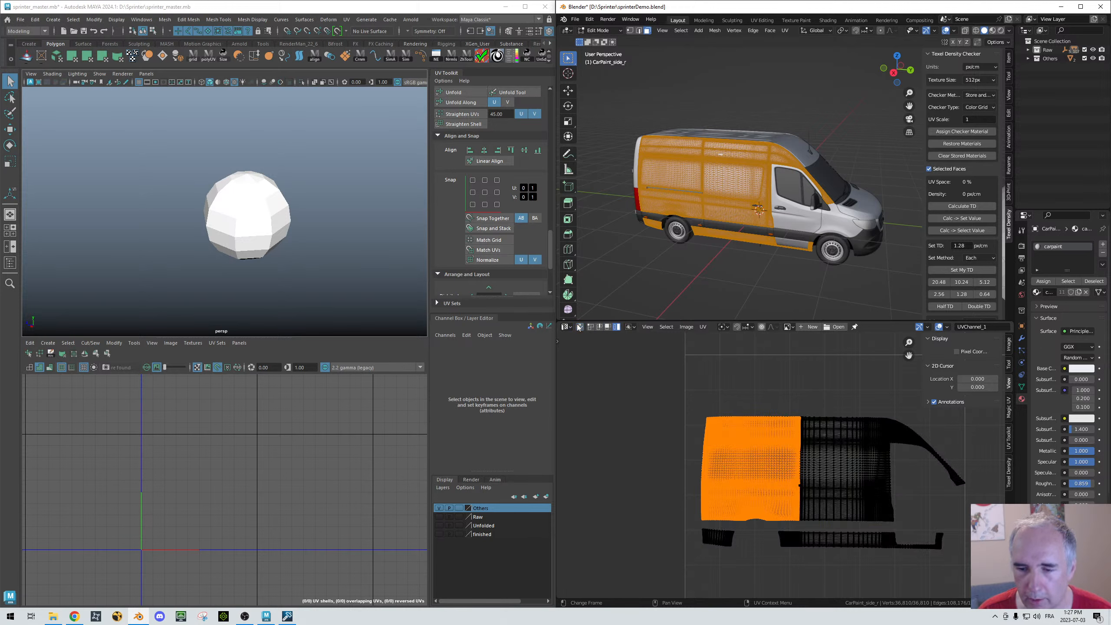
scroll(749, 452, up, 3)
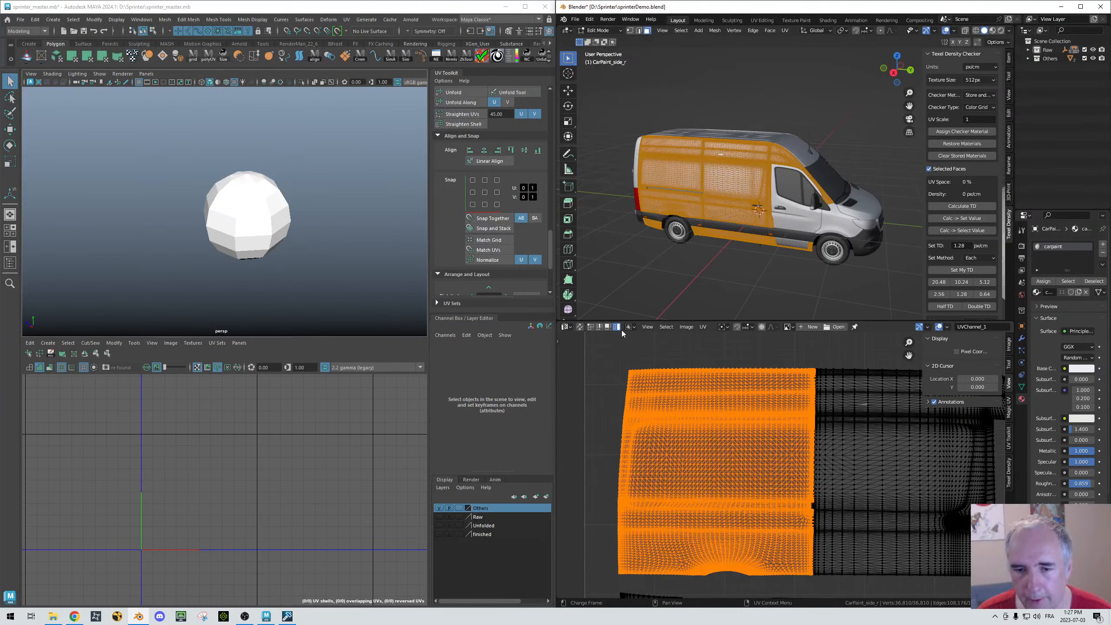
scroll(662, 396, up, 1)
scroll(661, 395, up, 2)
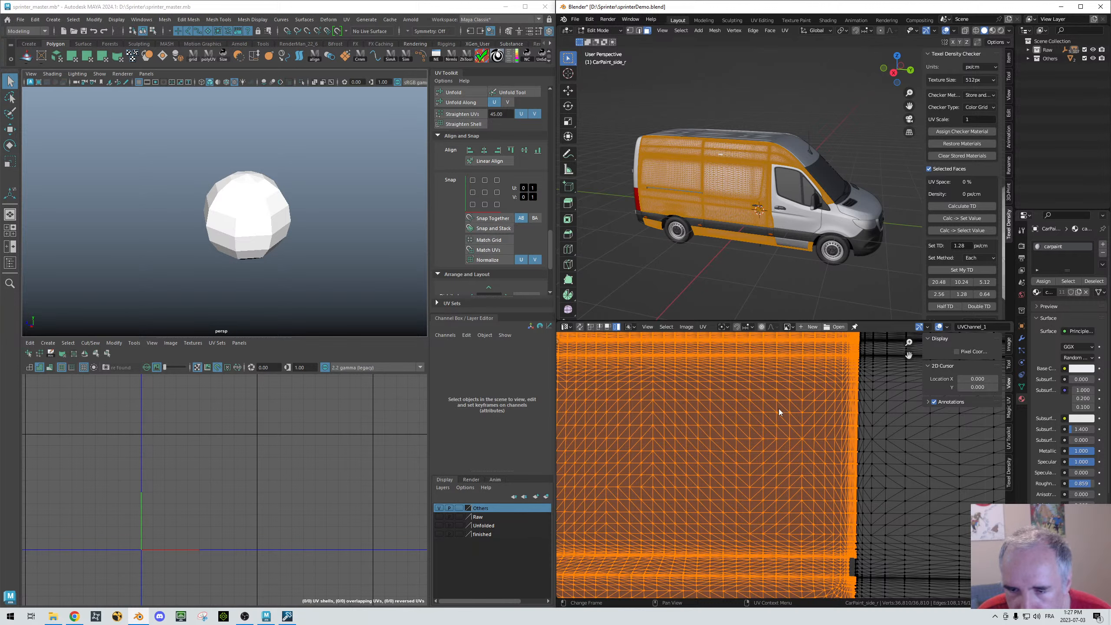
scroll(713, 386, down, 2)
scroll(713, 392, down, 1)
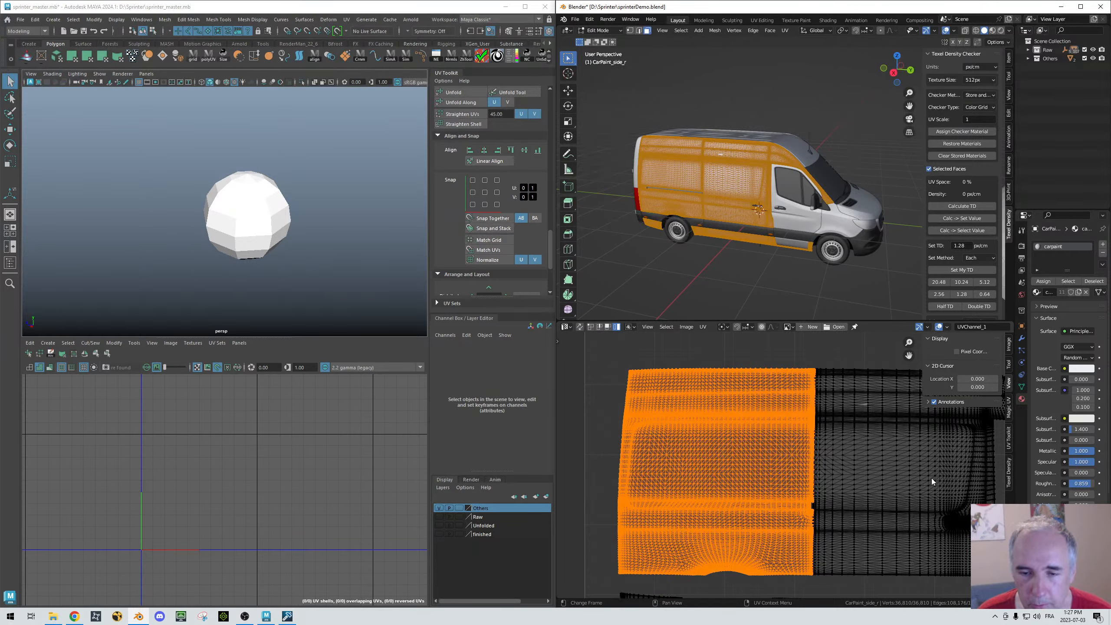
Step: Turn UV selection syncing back on, and look over the UV editor's context commands without running one
click(580, 328)
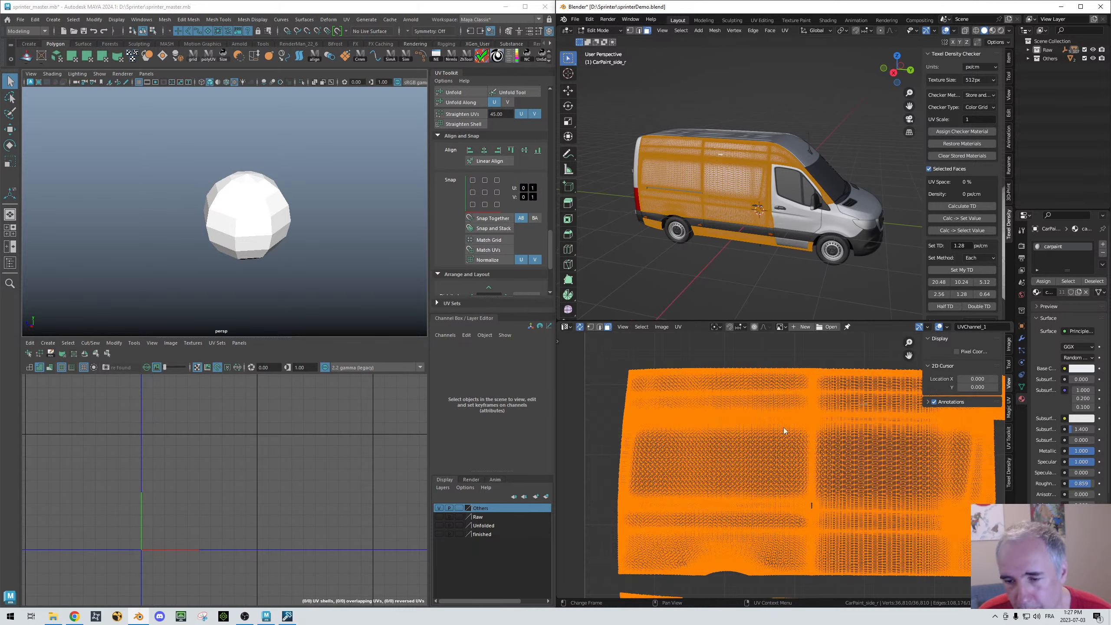
right_click(659, 401)
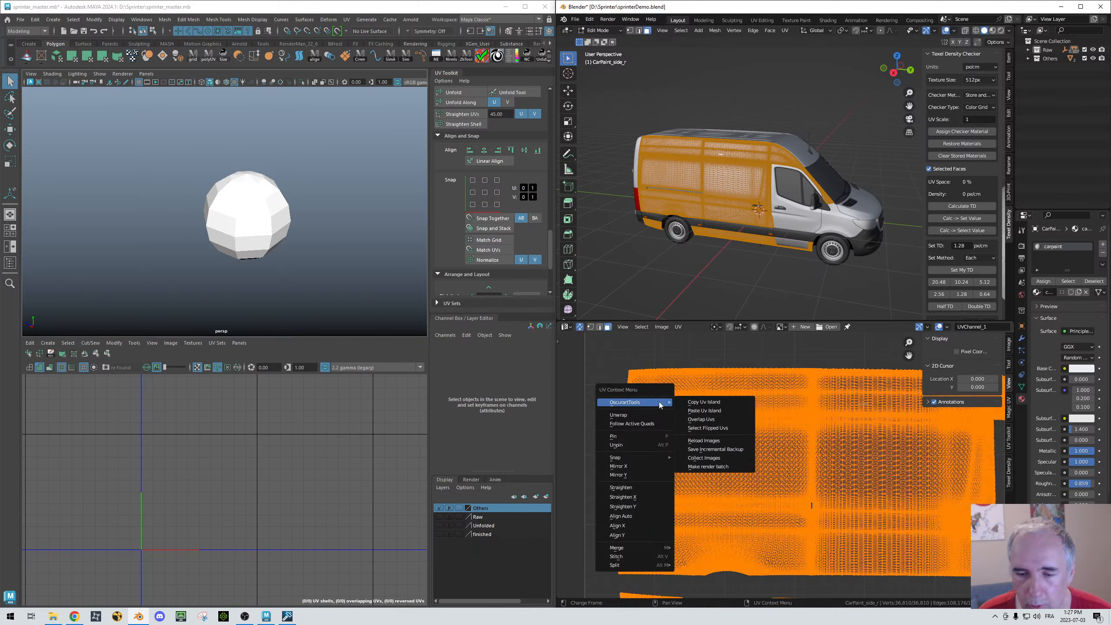
click(725, 362)
Step: Leave edit mode on the van panel, select the Suzanne monkey head and enter edit mode on it
alt+right_drag(781, 281, 739, 263)
alt+middle_drag(831, 184, 682, 205)
alt+right_drag(682, 206, 739, 199)
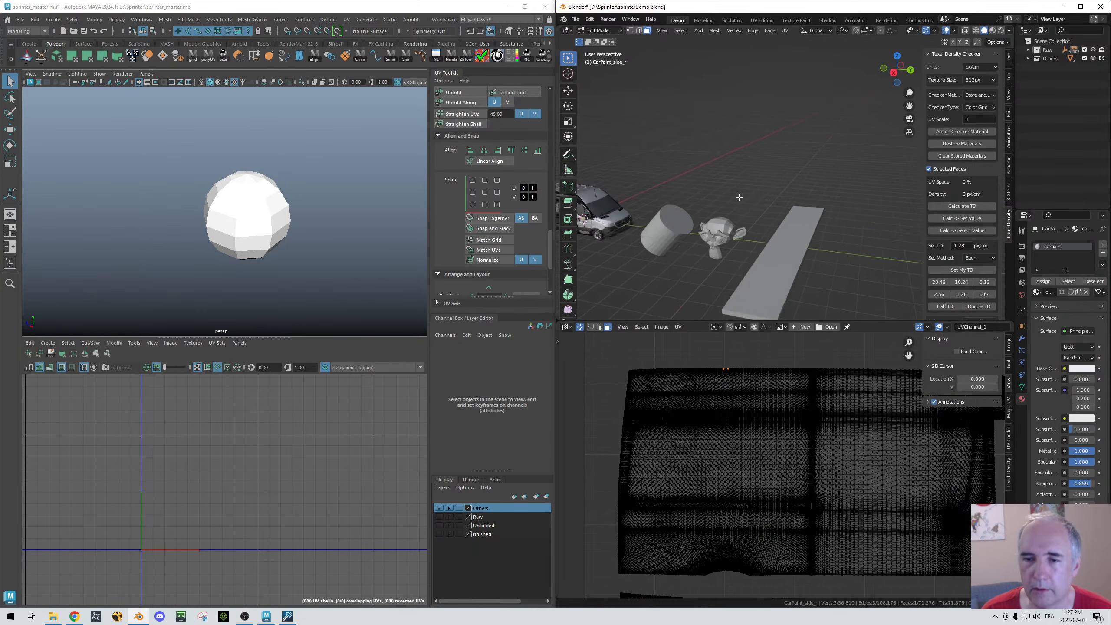
alt+middle_drag(739, 198, 729, 222)
right_drag(701, 249, 707, 188)
click(711, 243)
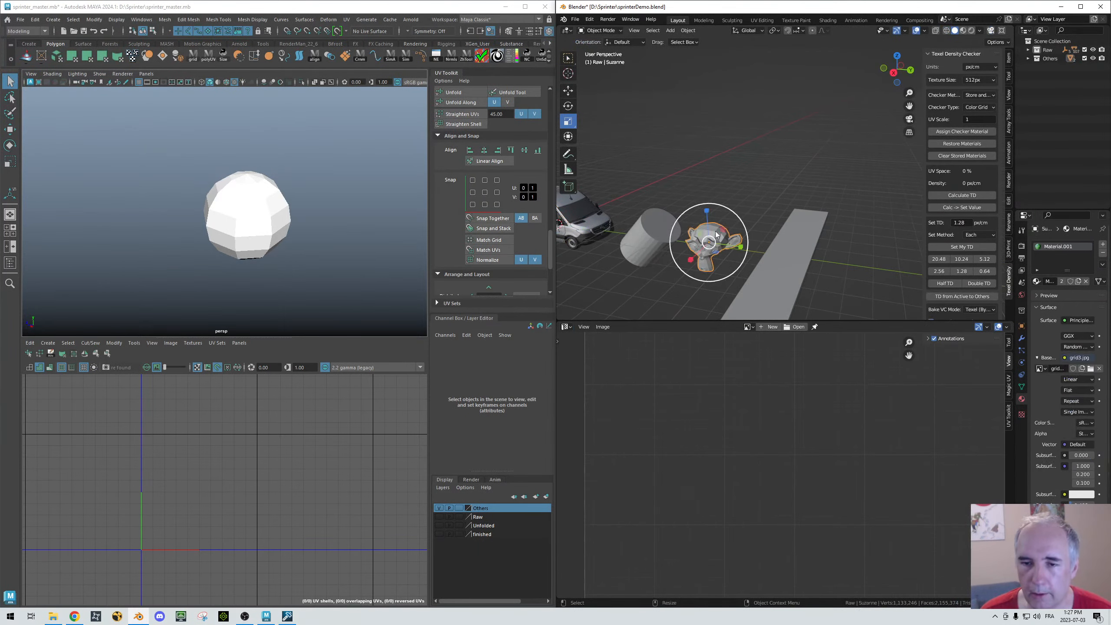
right_drag(777, 208, 713, 202)
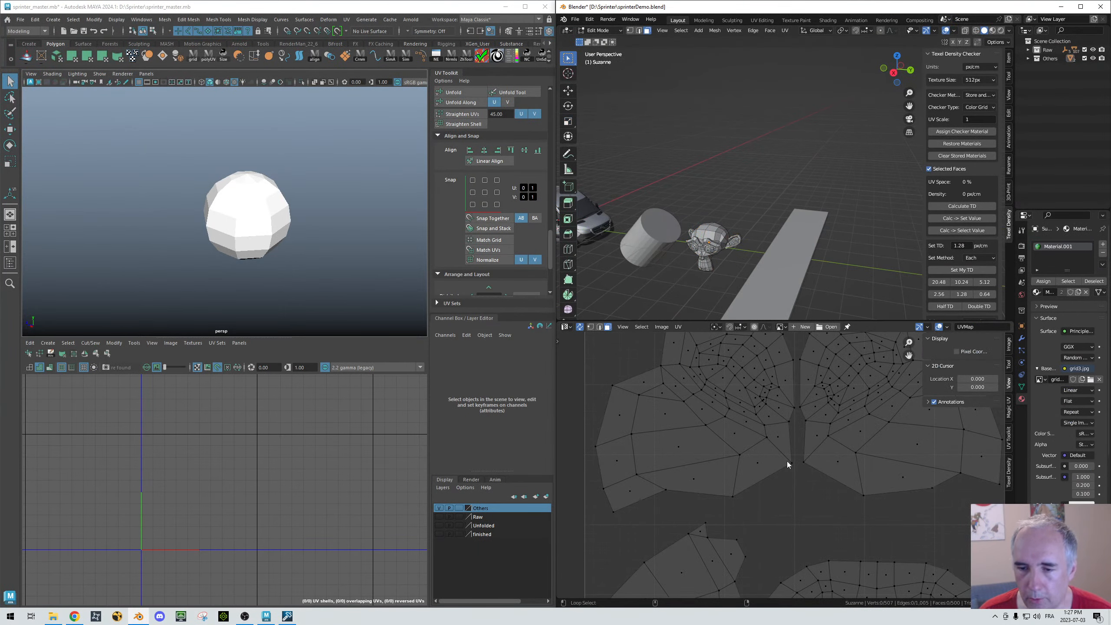
Step: Try moving a single face out of Suzanne's ear UV island to the empty space beside the UV tile, and undo it
scroll(803, 429, down, 4)
middle_drag(803, 414, 767, 398)
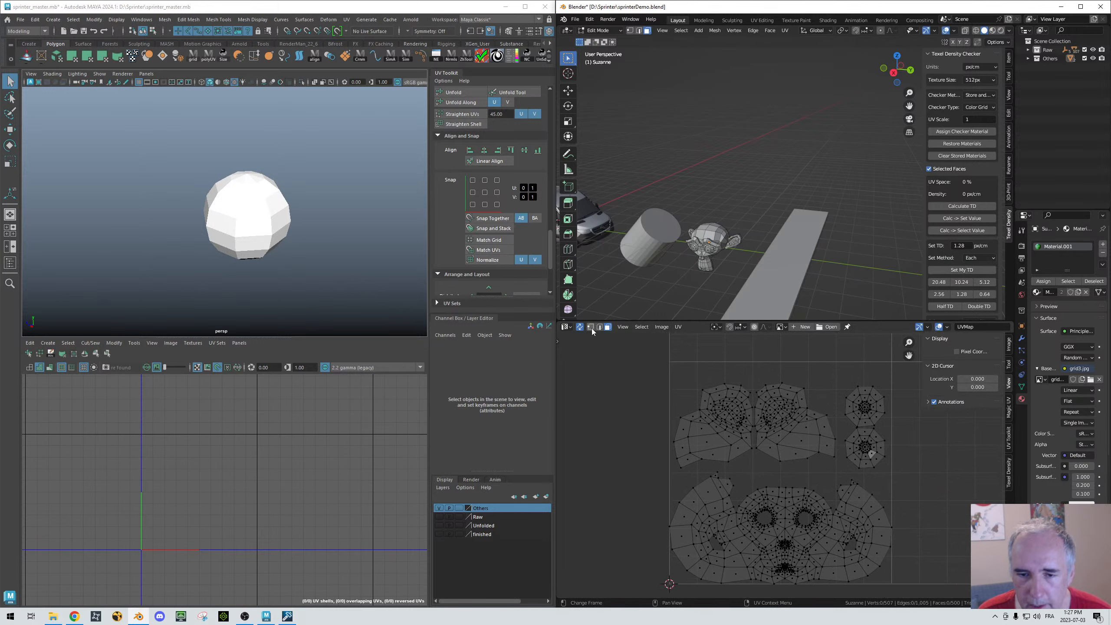
click(708, 442)
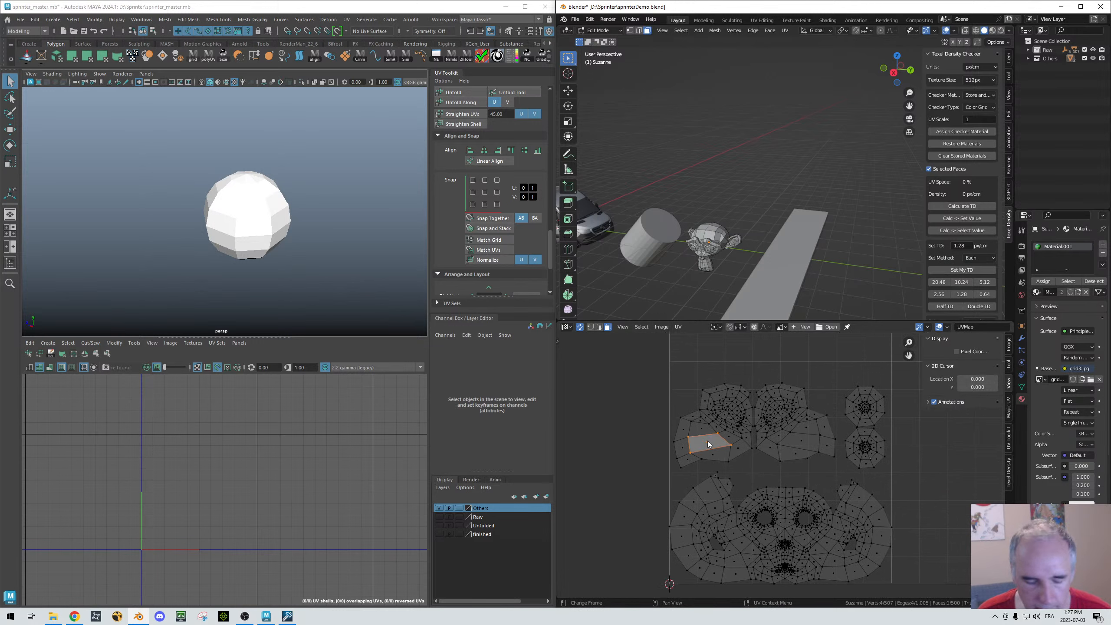
drag(685, 438, 614, 387)
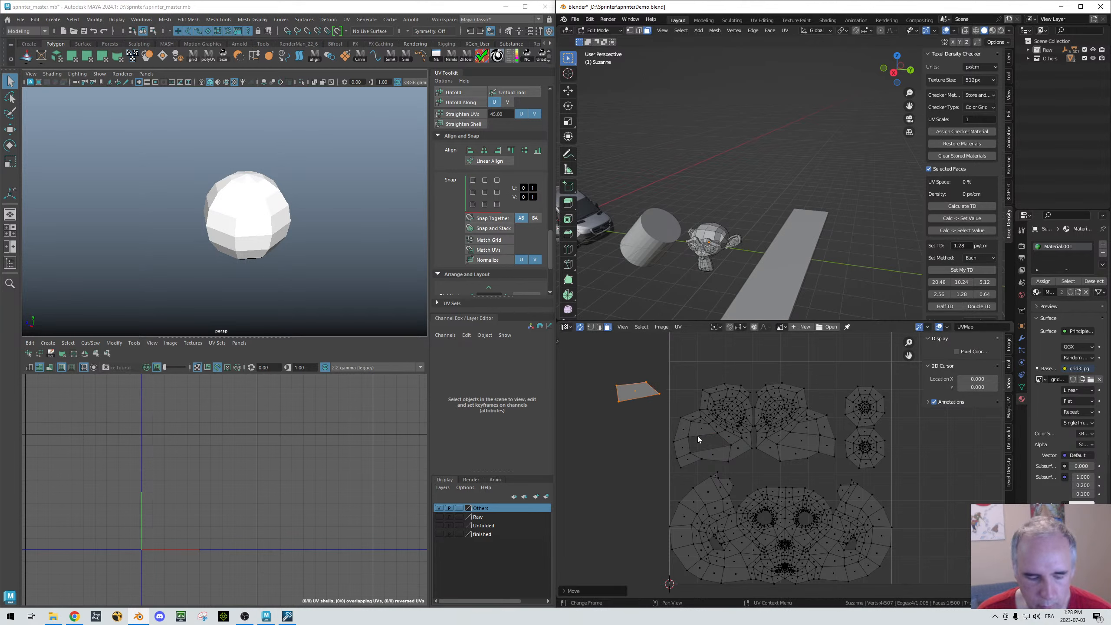
key(ctrl+z)
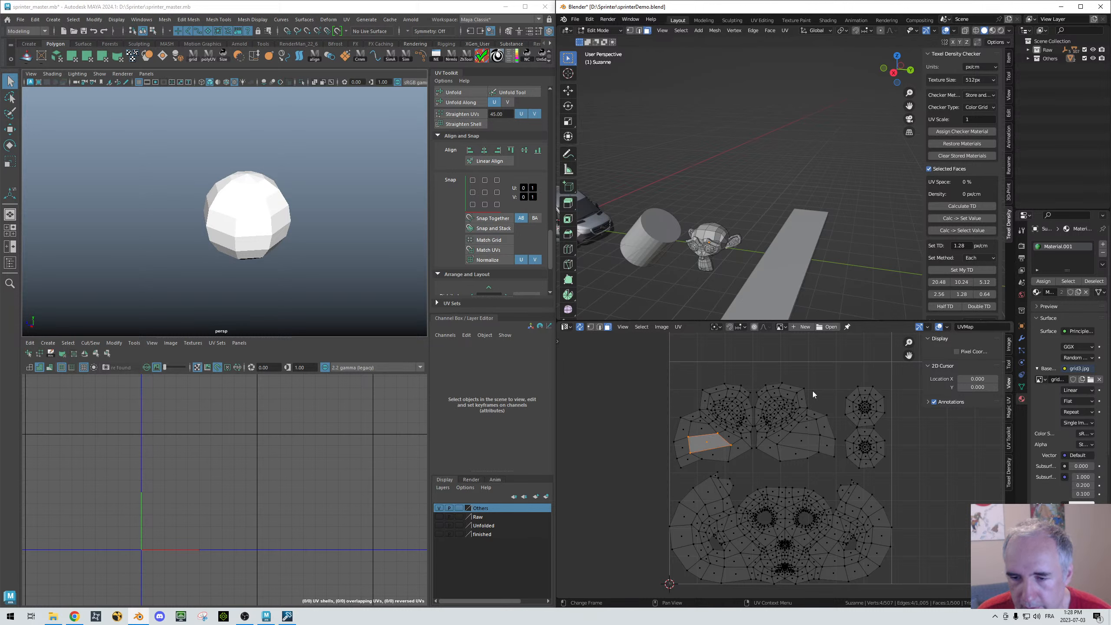
Step: Switch UV selection to vertices and try moving an outer vertex of the other ear UV island
click(591, 327)
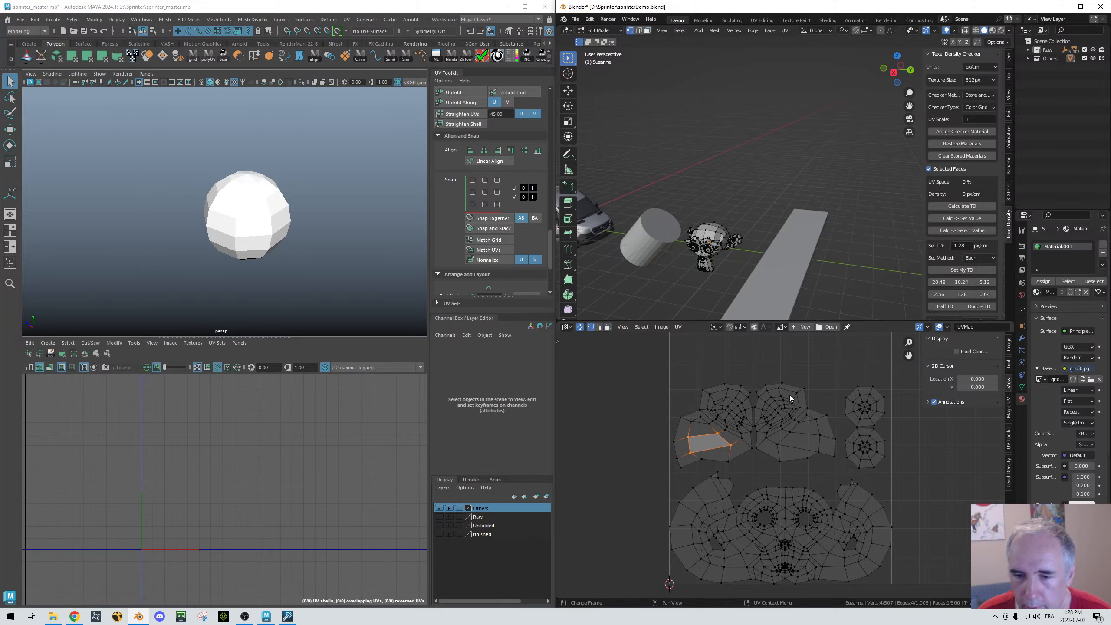
click(827, 415)
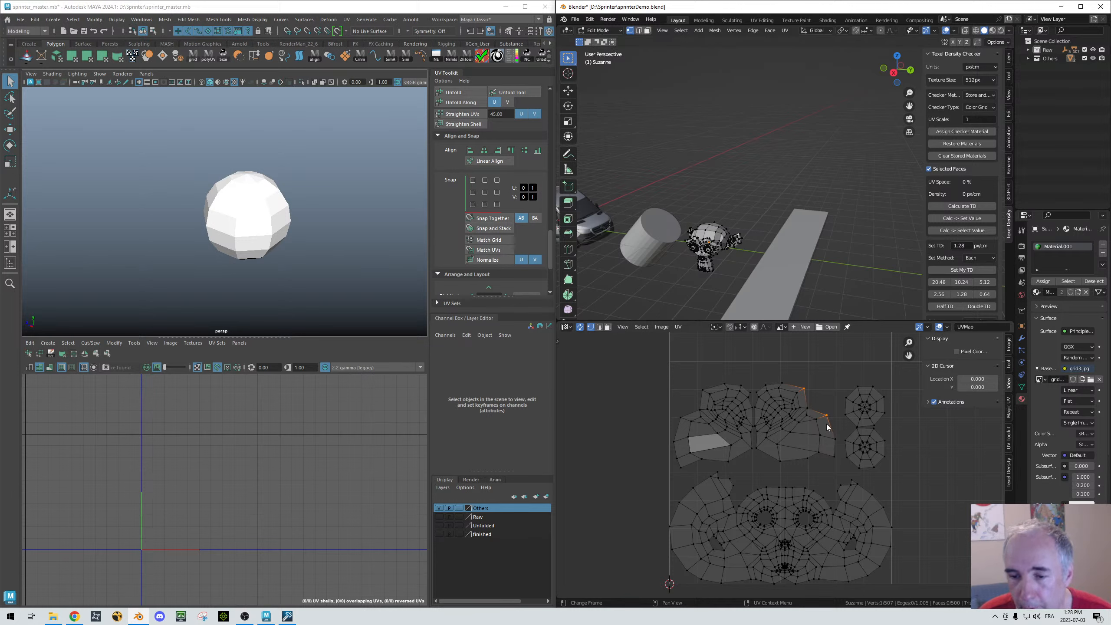
key(g)
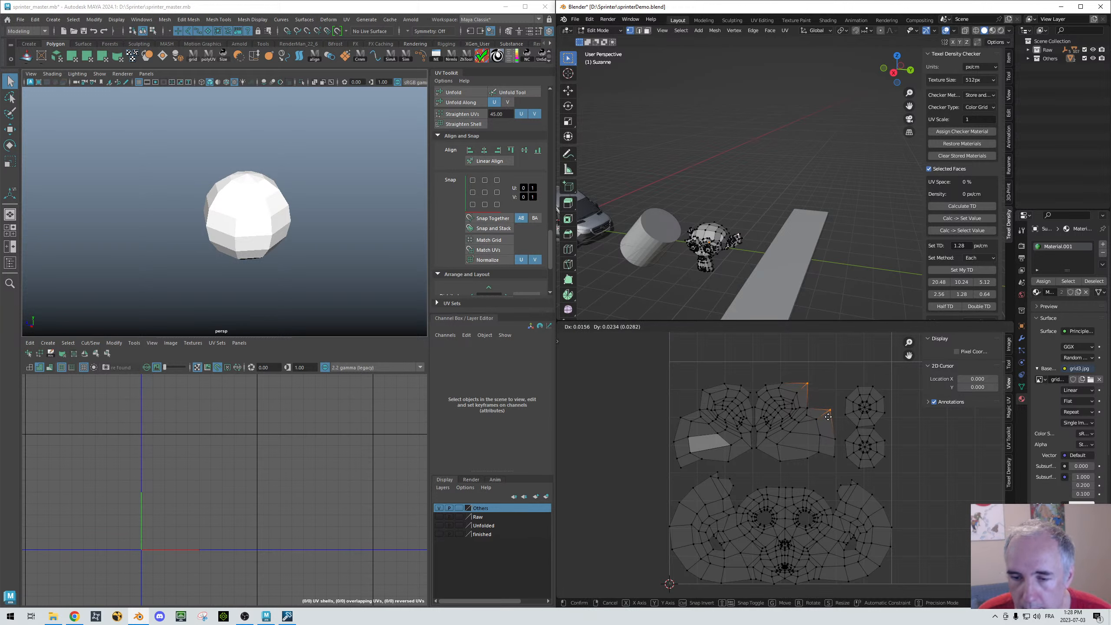
key(g)
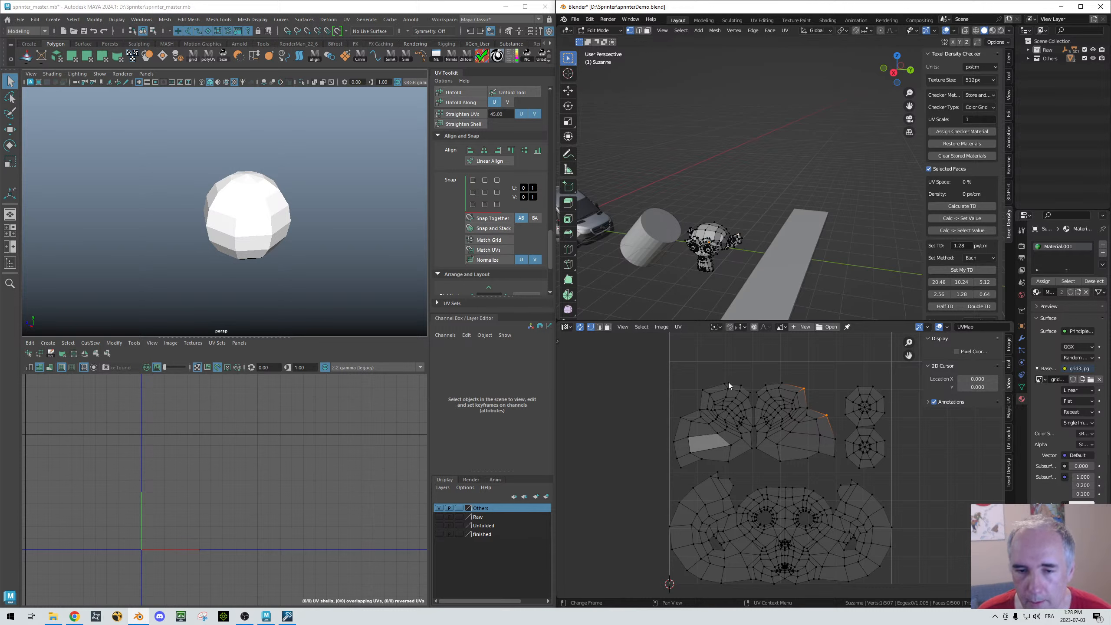
Step: Turn off UV sync selection and select all geometry linked to Suzanne's head in the 3D view
click(579, 327)
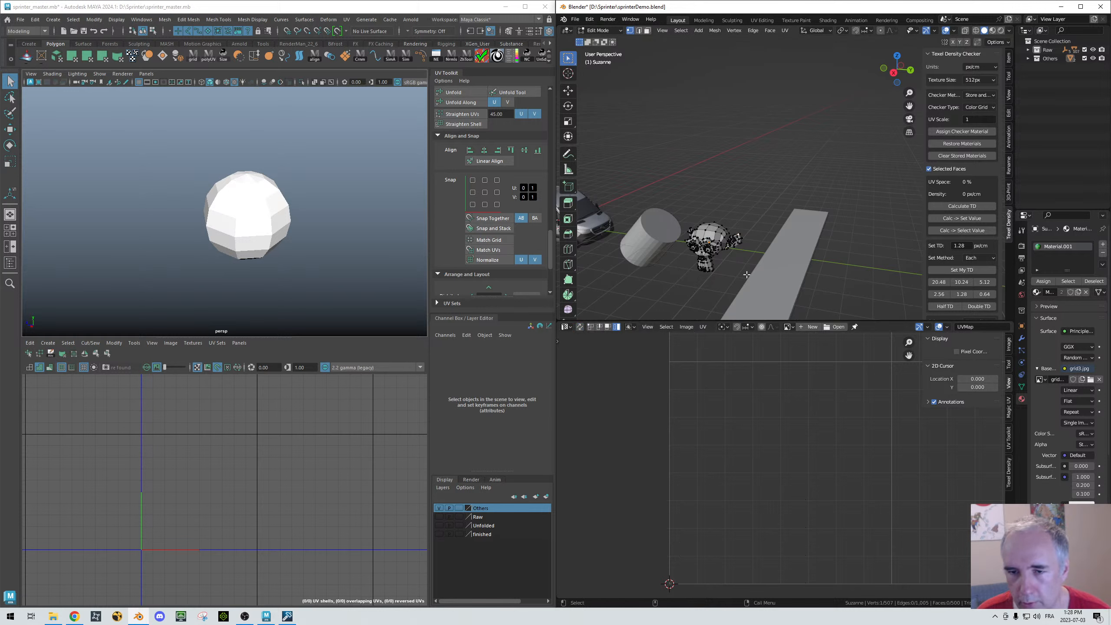
key(ctrl+l)
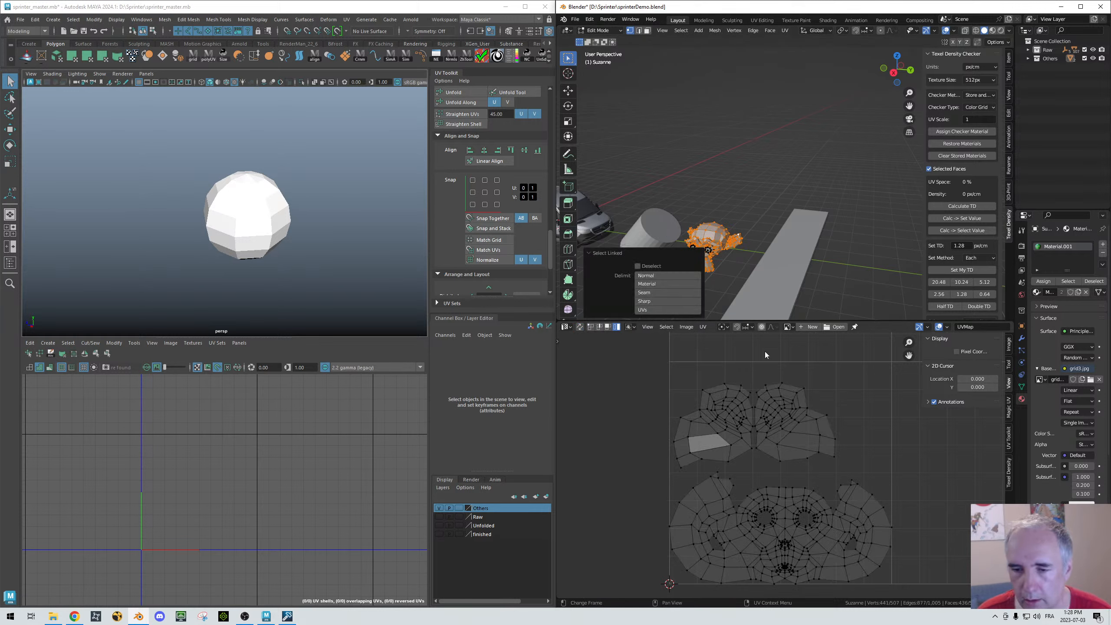
scroll(728, 247, up, 2)
shift+middle_drag(718, 248, 759, 189)
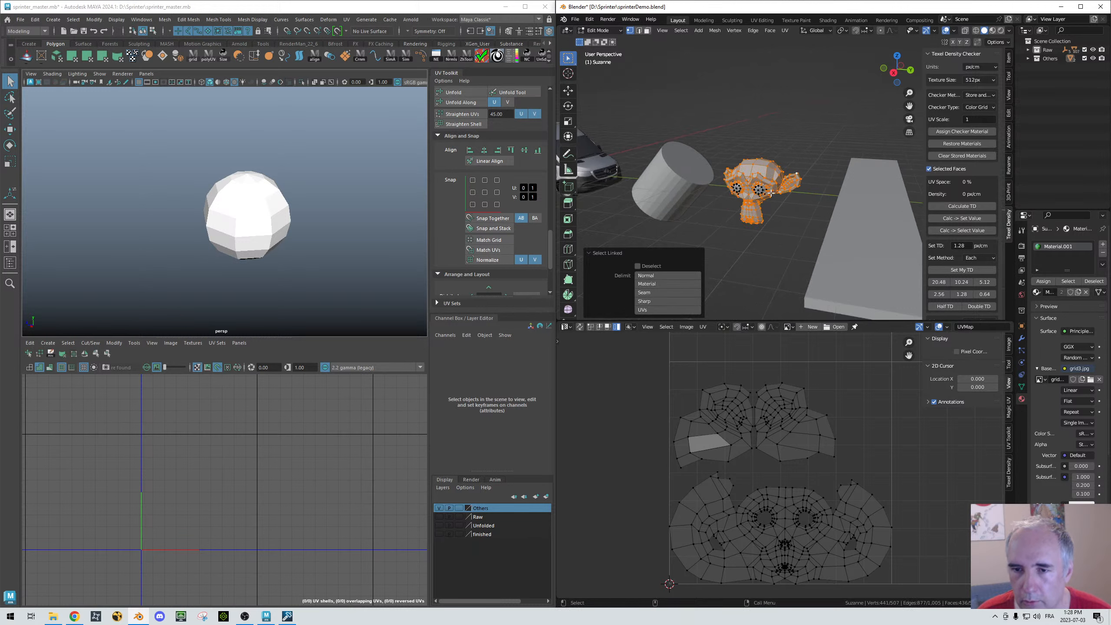
Step: Add both of Suzanne's eyes to the selected head using linked selection
shift+click(759, 189)
key(l)
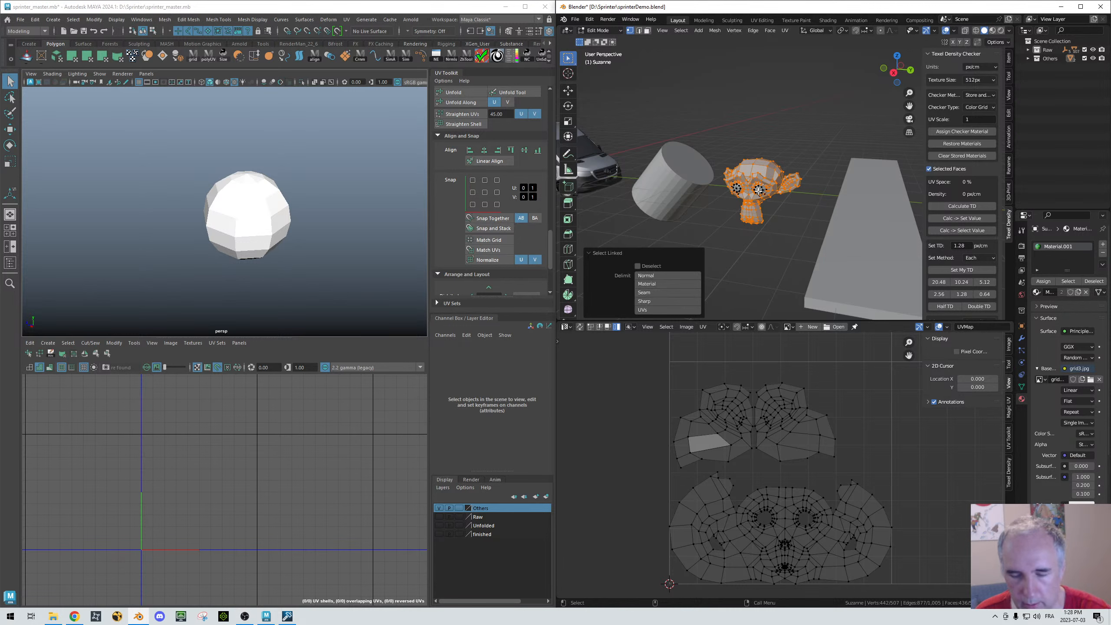
click(758, 191)
key(l)
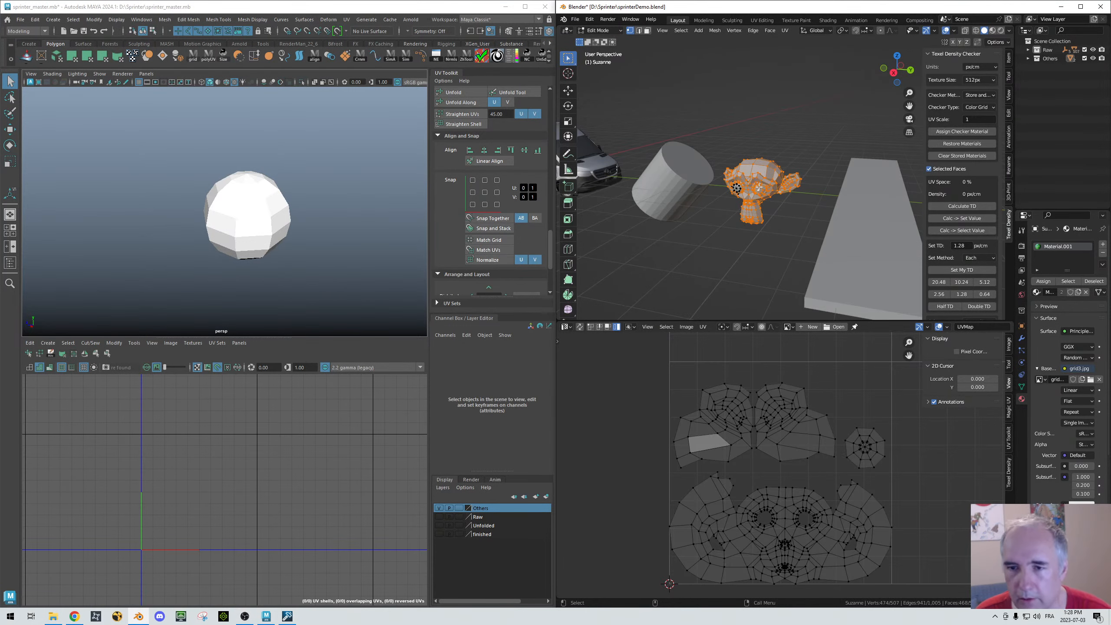
key(l)
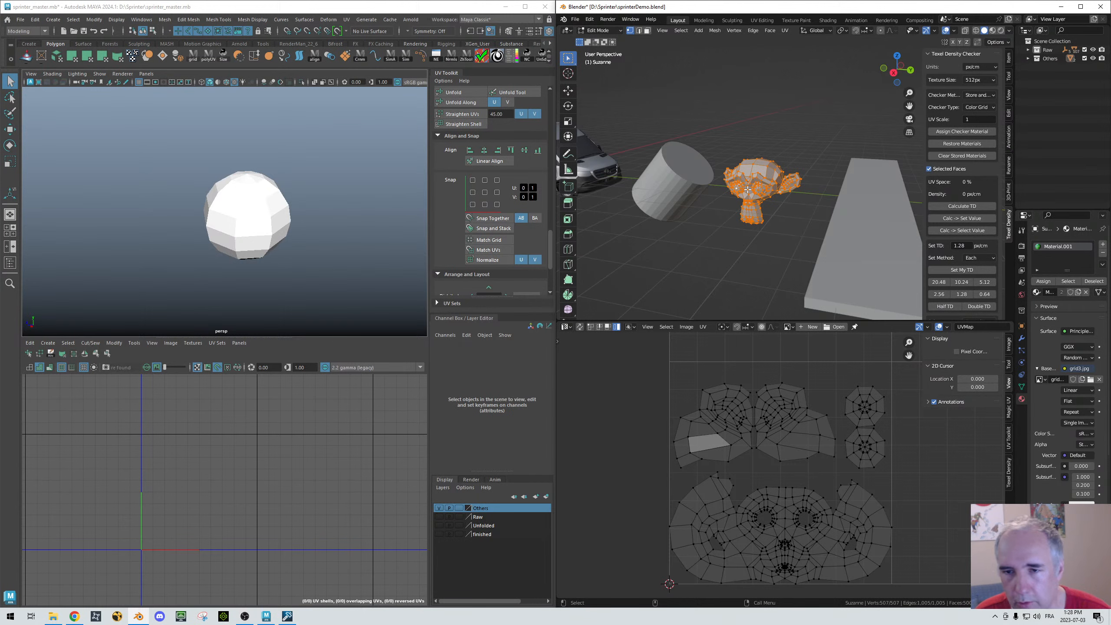
Step: Select one eye and then Suzanne's face shell with linked selection delimited by UVs
click(758, 197)
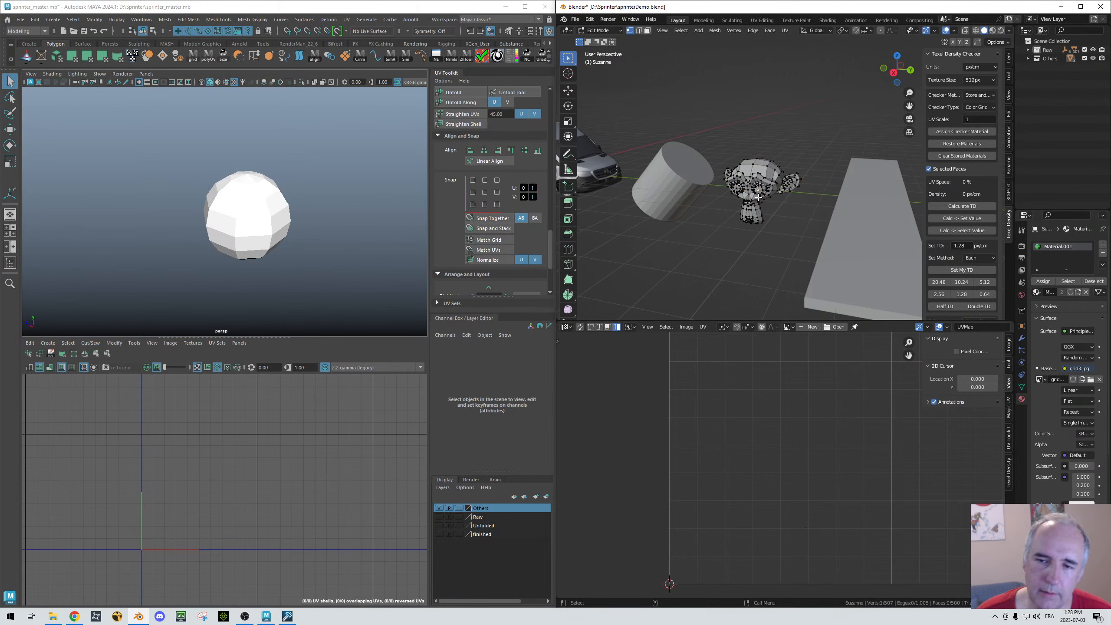
key(l)
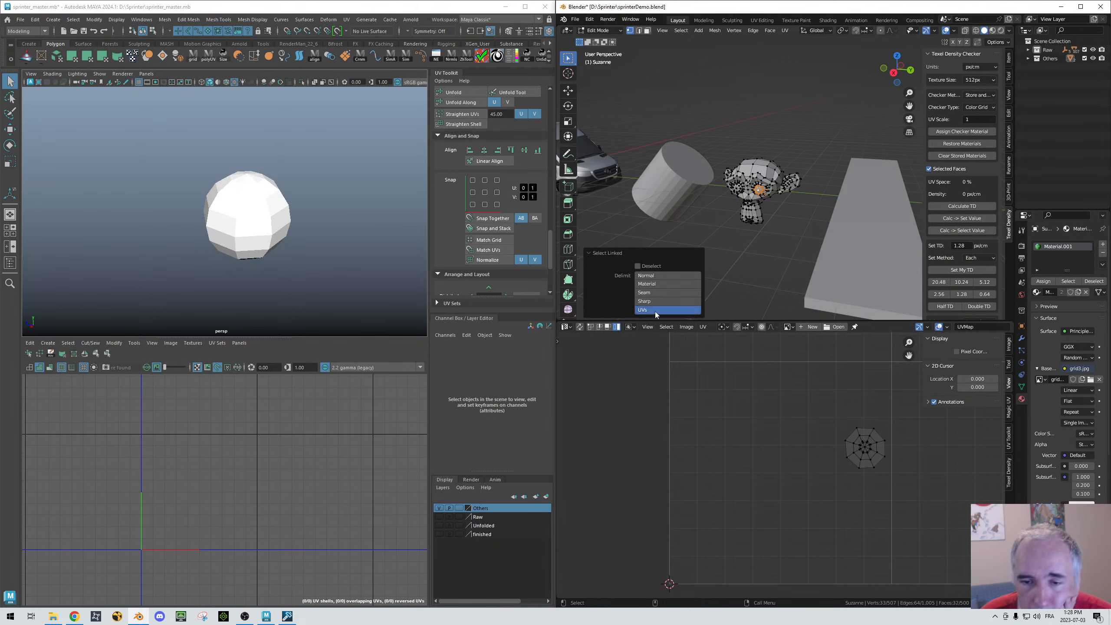
click(773, 173)
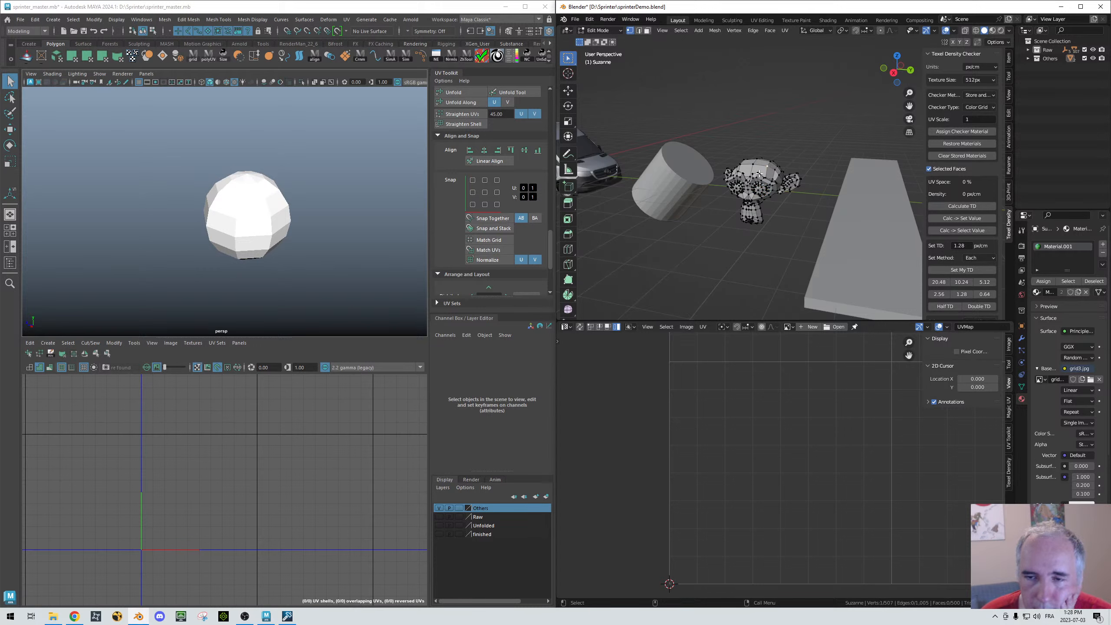
key(l)
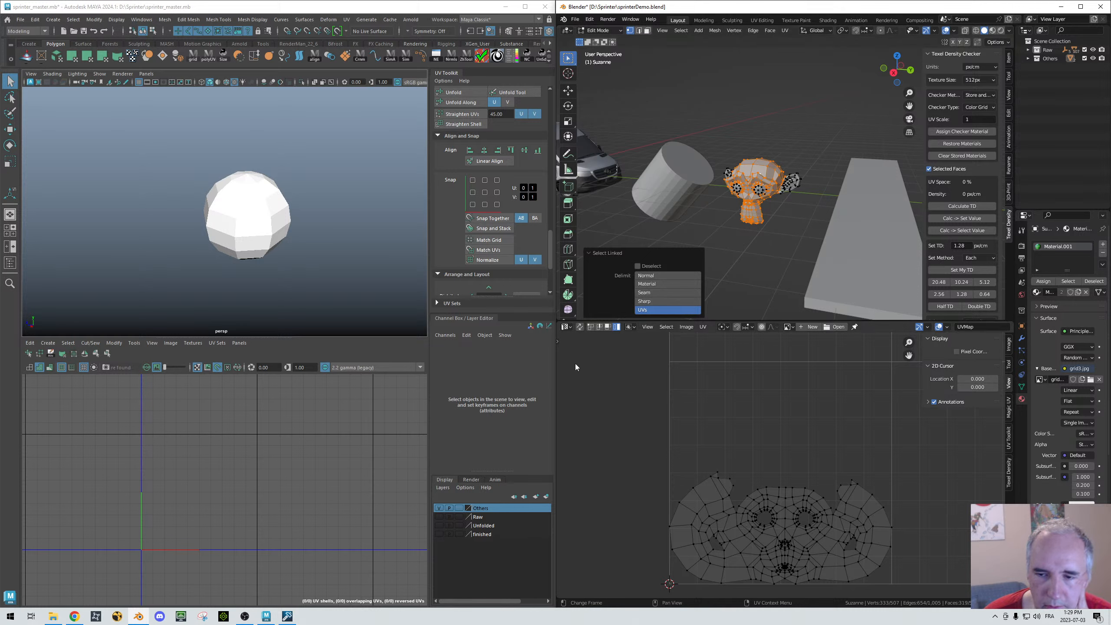
click(637, 379)
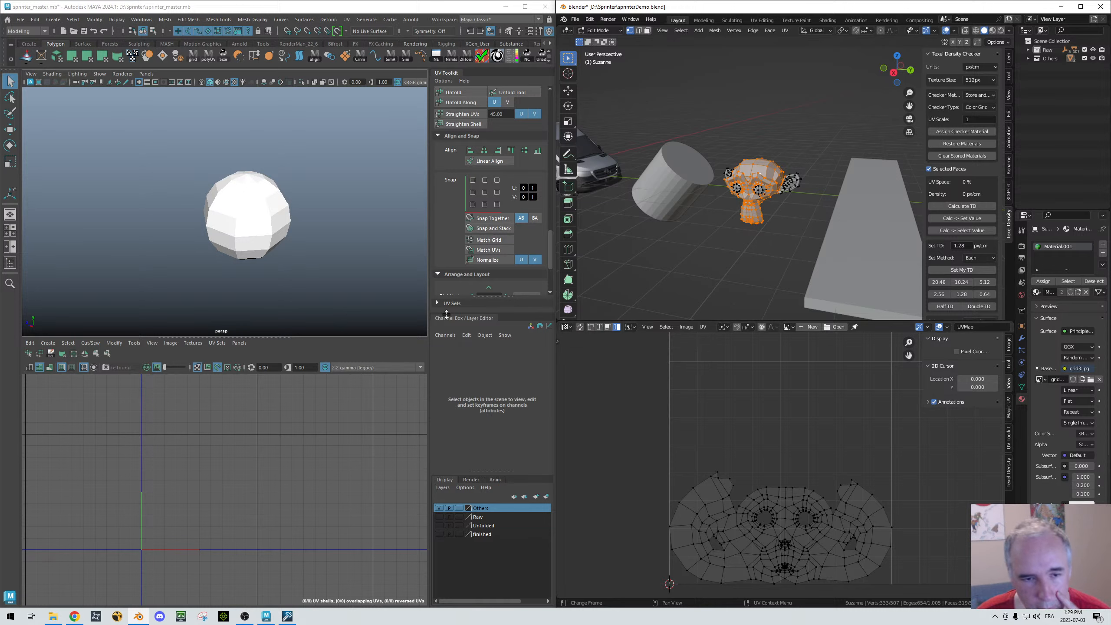
Step: Switch to Maya, show the Raw display layer and hide the Others layer
click(321, 269)
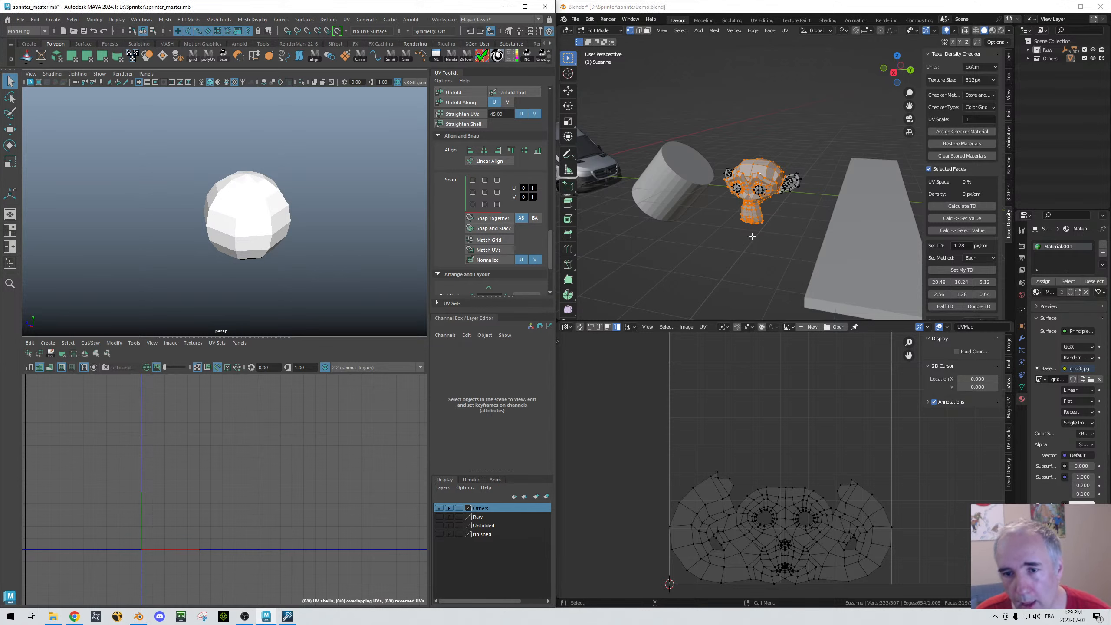
alt+right_drag(387, 222, 188, 168)
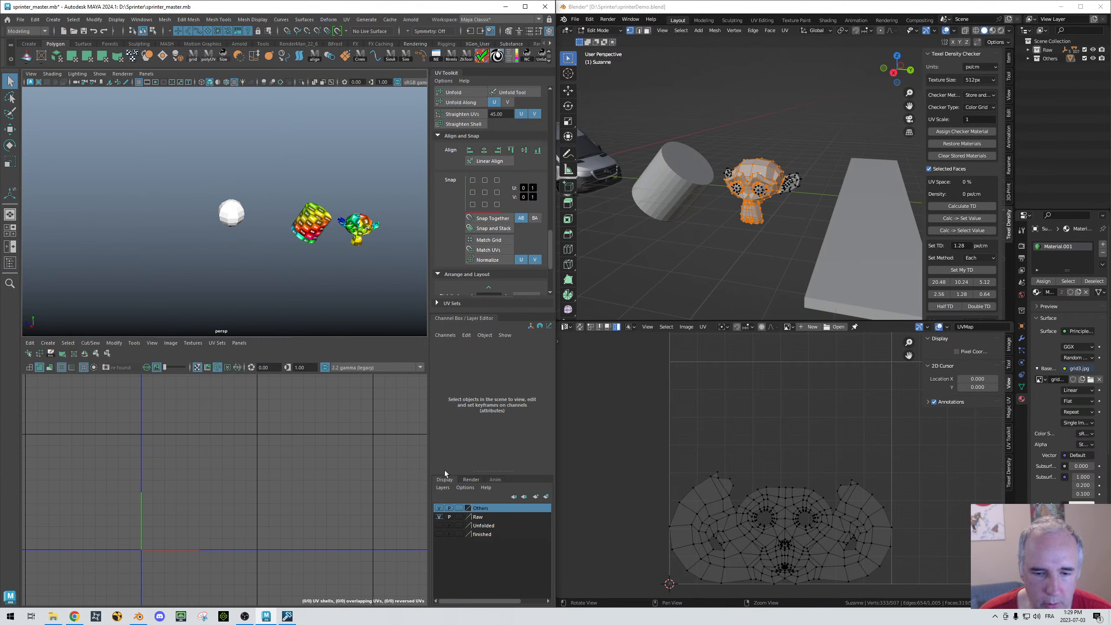
click(438, 517)
click(438, 508)
click(438, 508)
alt+drag(271, 197, 228, 179)
alt+middle_drag(322, 226, 259, 183)
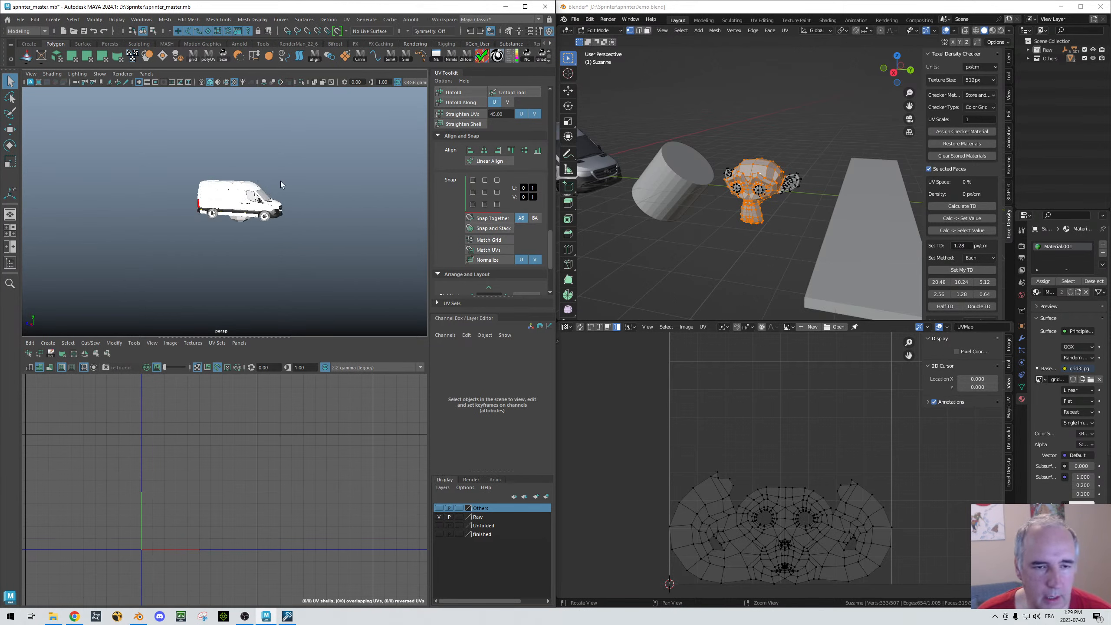
Step: Select the entire van in object mode and examine its overlapping UV shells in the UV editor
right_click(321, 178)
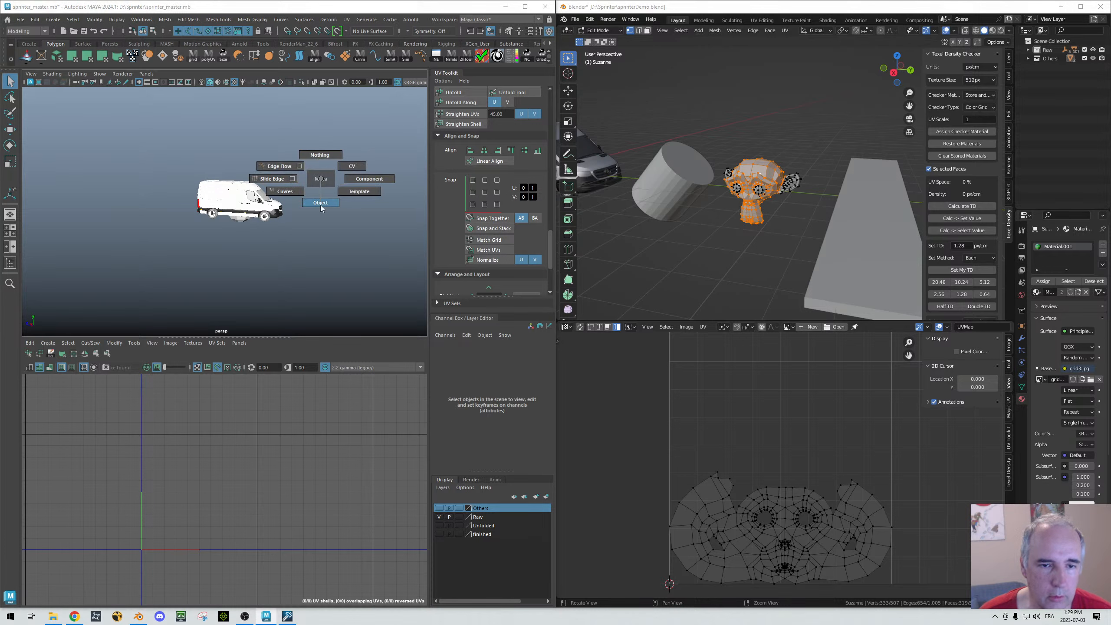
click(320, 203)
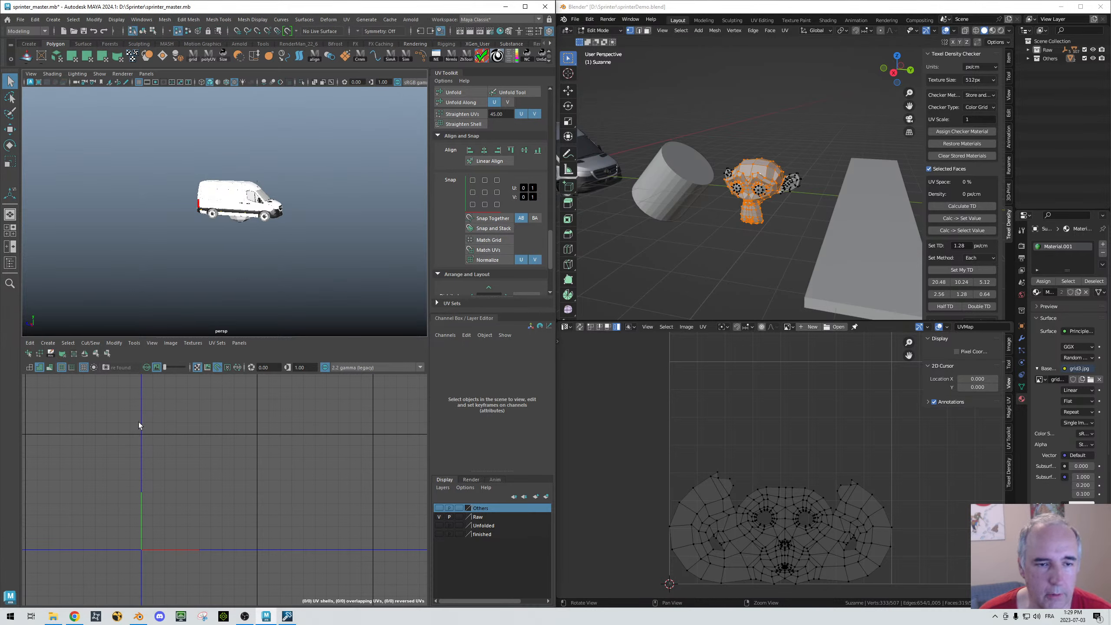
drag(177, 160, 286, 233)
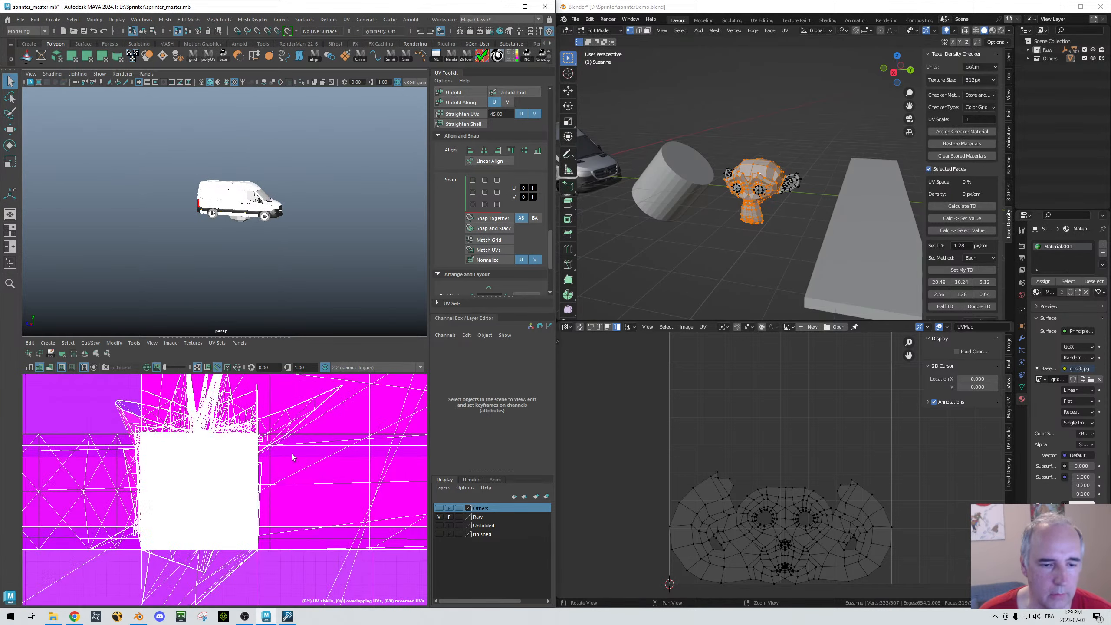
alt+right_drag(297, 454, 267, 423)
alt+middle_drag(267, 423, 143, 433)
alt+right_drag(143, 433, 236, 422)
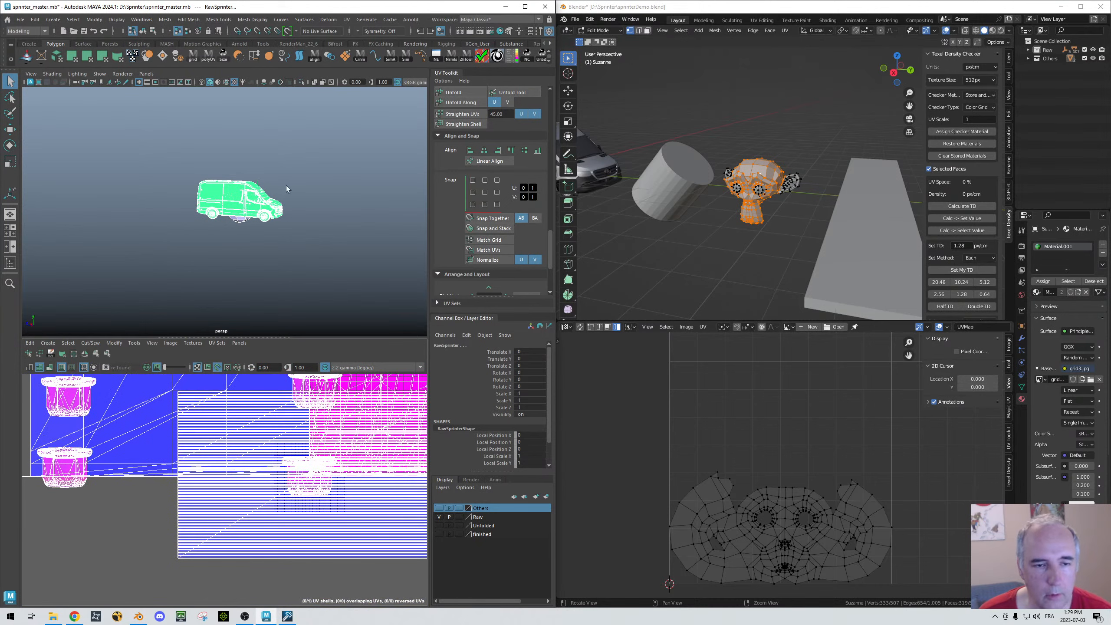
Step: Return to object mode and select only the van's front fender
alt+right_drag(286, 189, 311, 297)
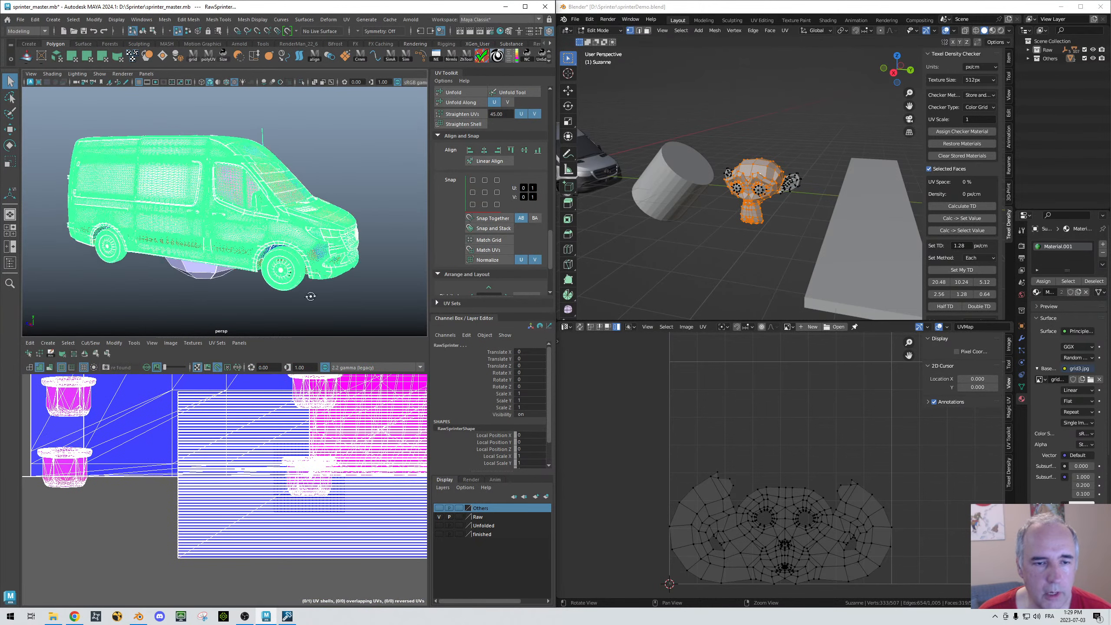
alt+drag(310, 297, 301, 300)
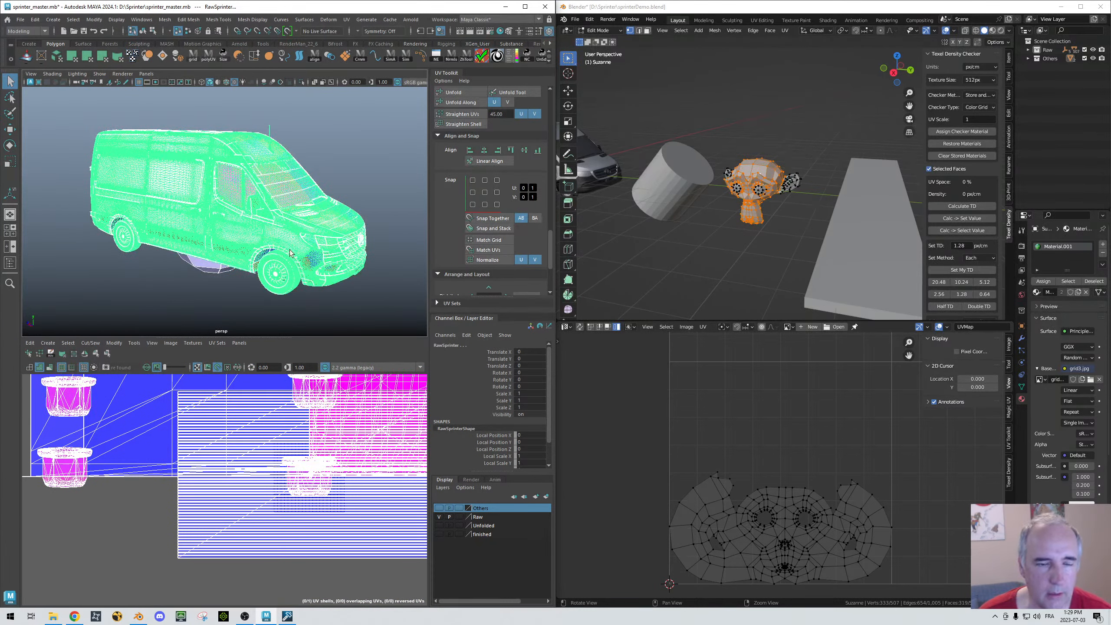
right_click(296, 235)
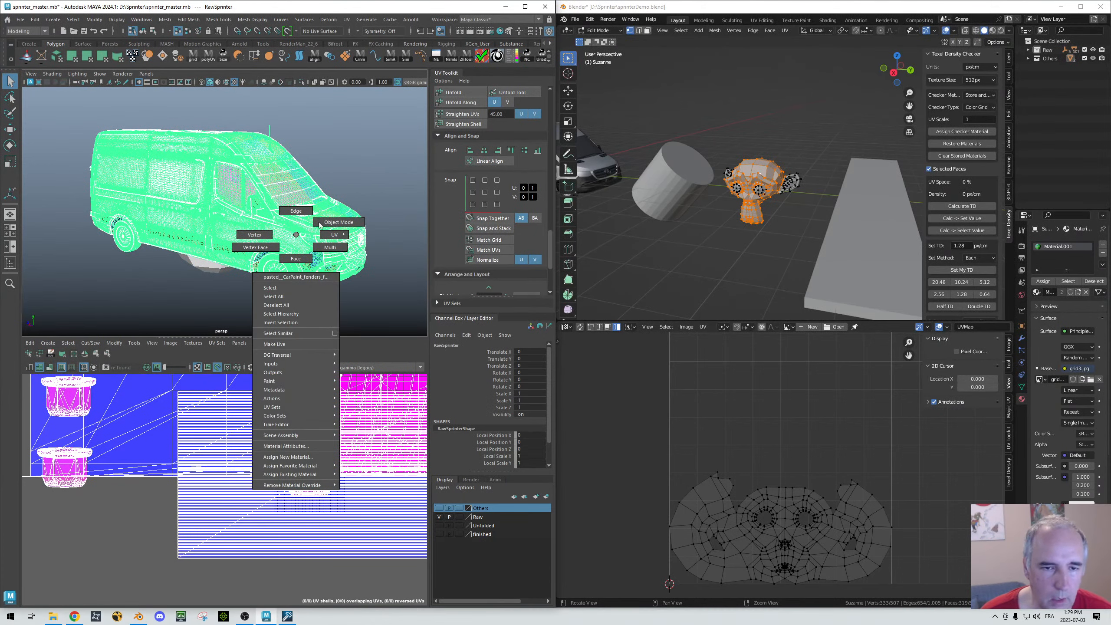
click(319, 223)
click(292, 232)
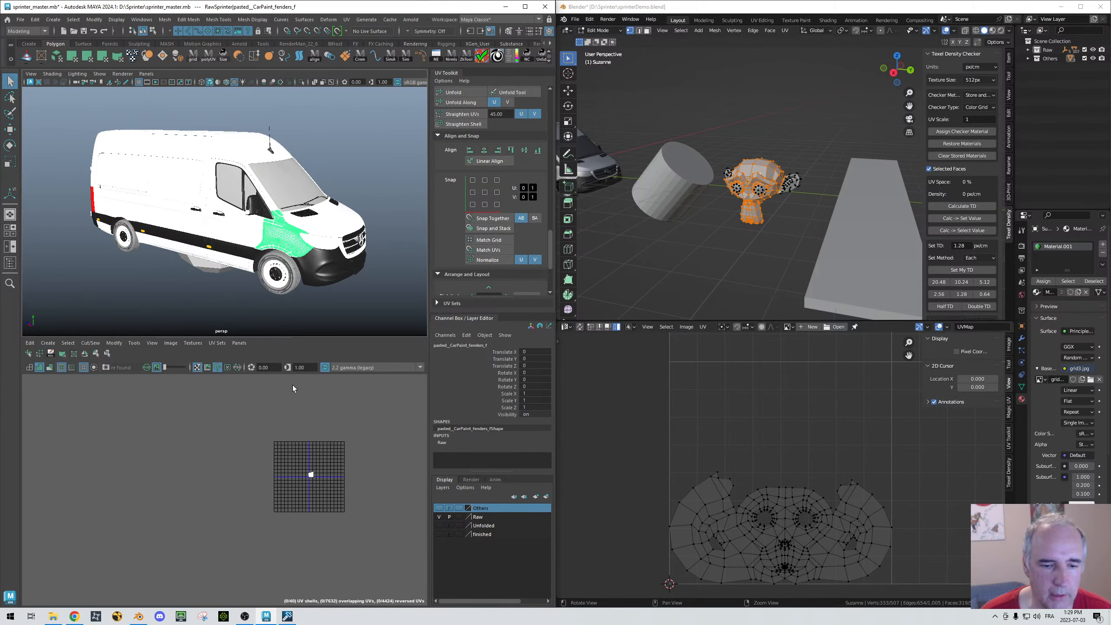
alt+middle_drag(285, 385, 230, 385)
alt+right_drag(170, 396, 284, 392)
Step: From the side view, apply an Automatic UV projection to the front fender and replace it with a Planar projection
key(KP_1)
key(KP_3)
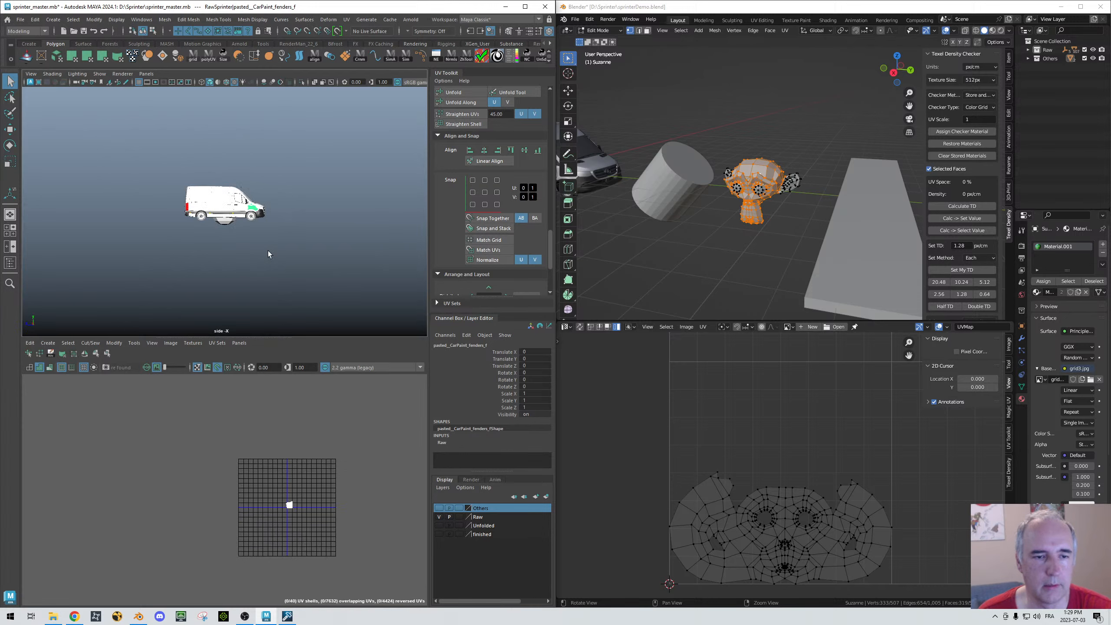
scroll(230, 239, up, 5)
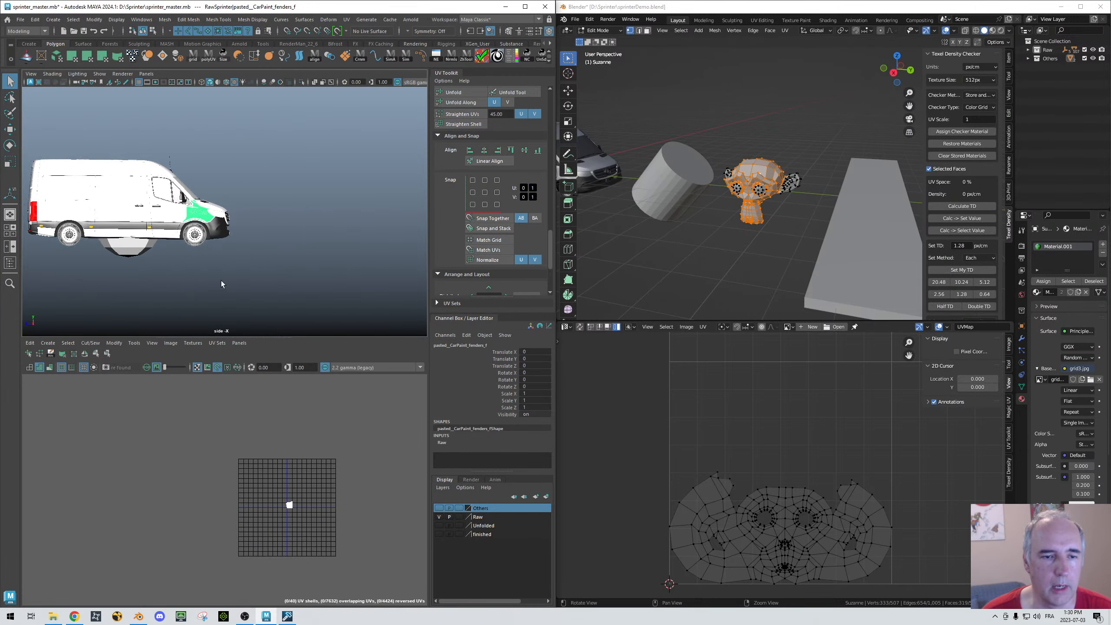
scroll(221, 280, up, 4)
scroll(351, 254, up, 3)
alt+middle_drag(246, 247, 275, 240)
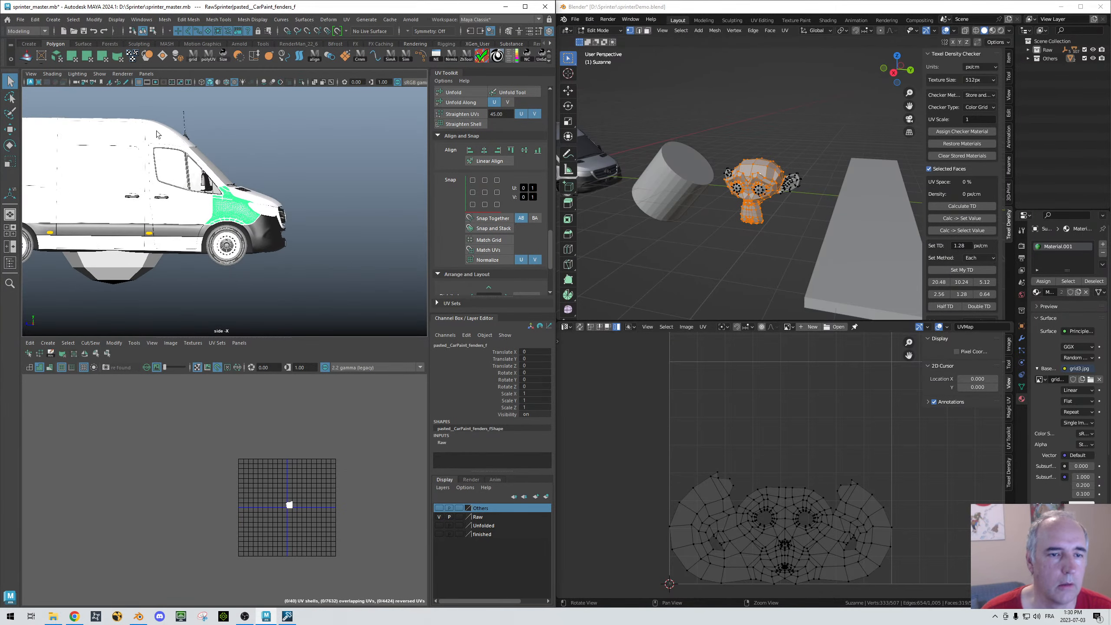
click(59, 58)
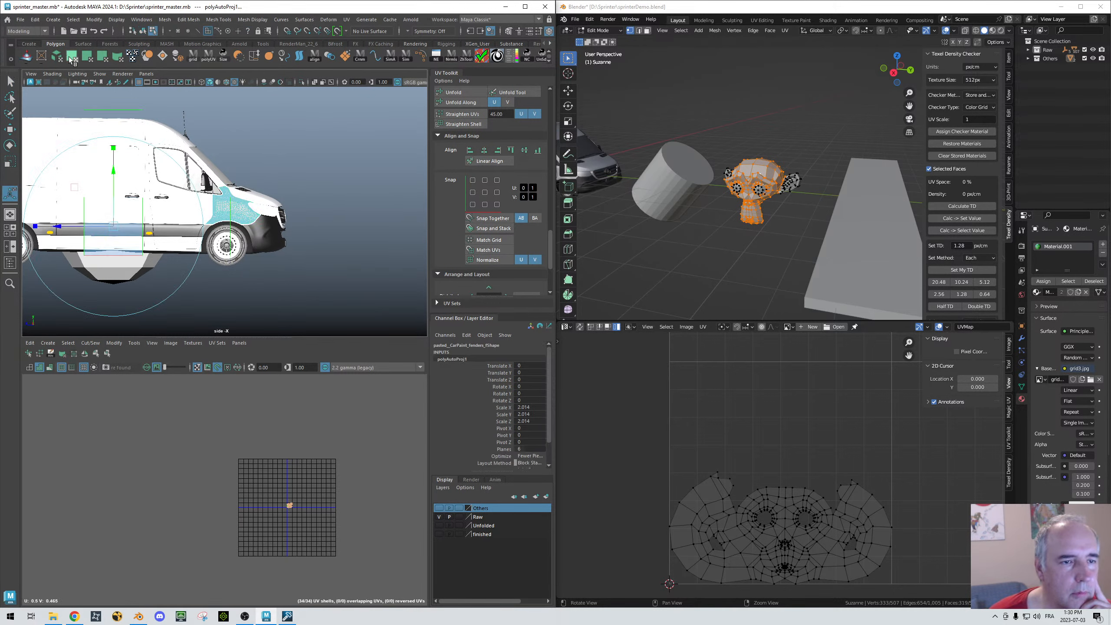
click(73, 60)
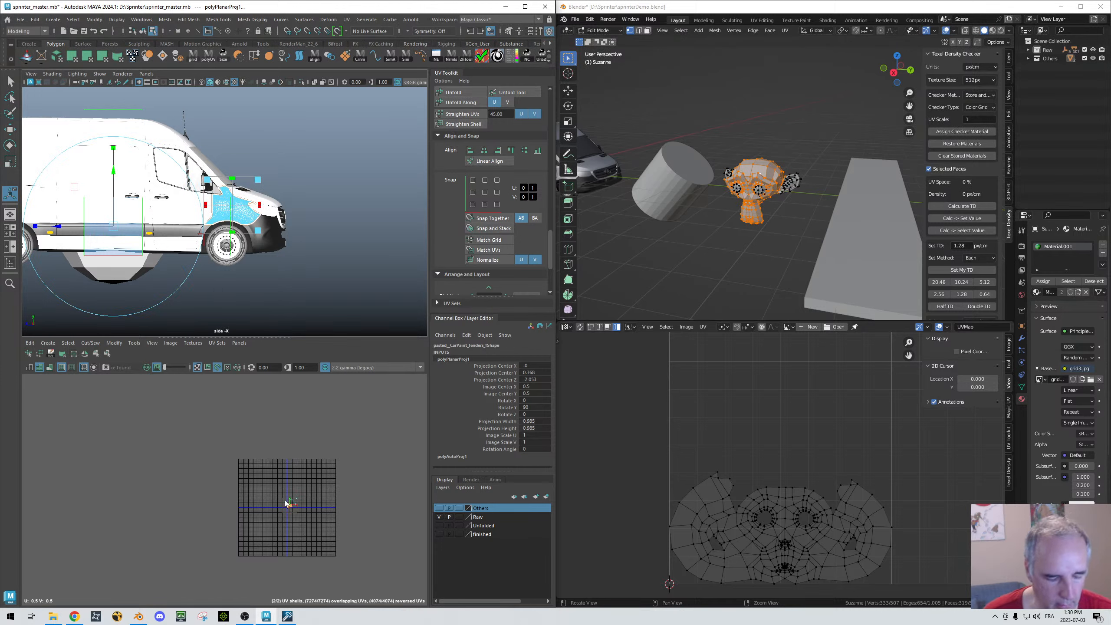
Step: Enlarge the front fender's planar projection with its manipulator to about 2.74 wide and 2.58 high
key(f)
scroll(308, 455, down, 4)
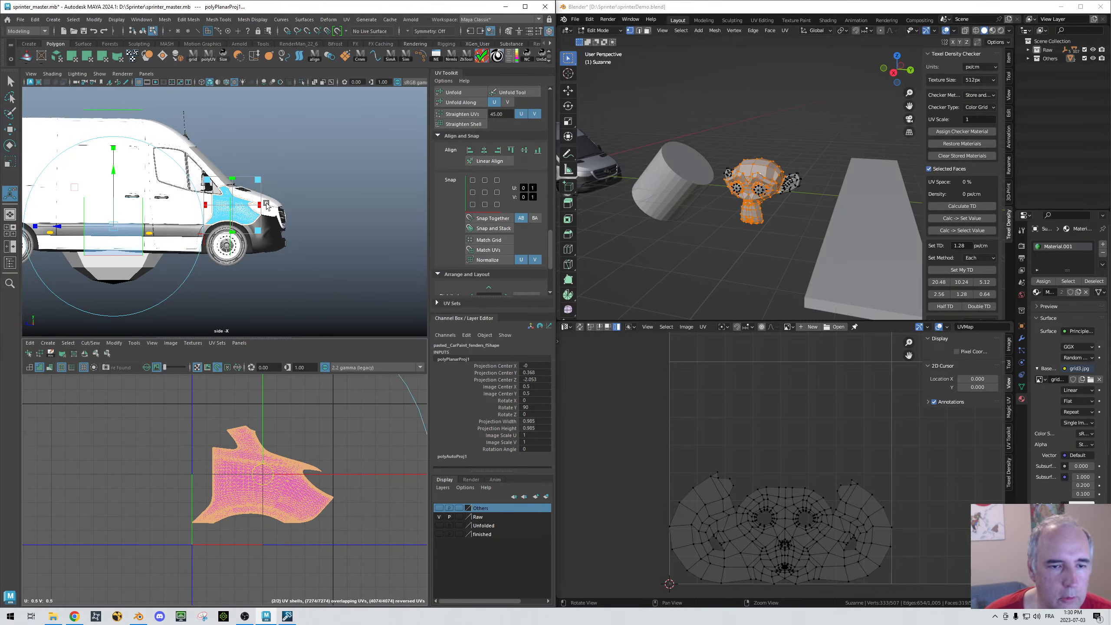
drag(260, 206, 151, 303)
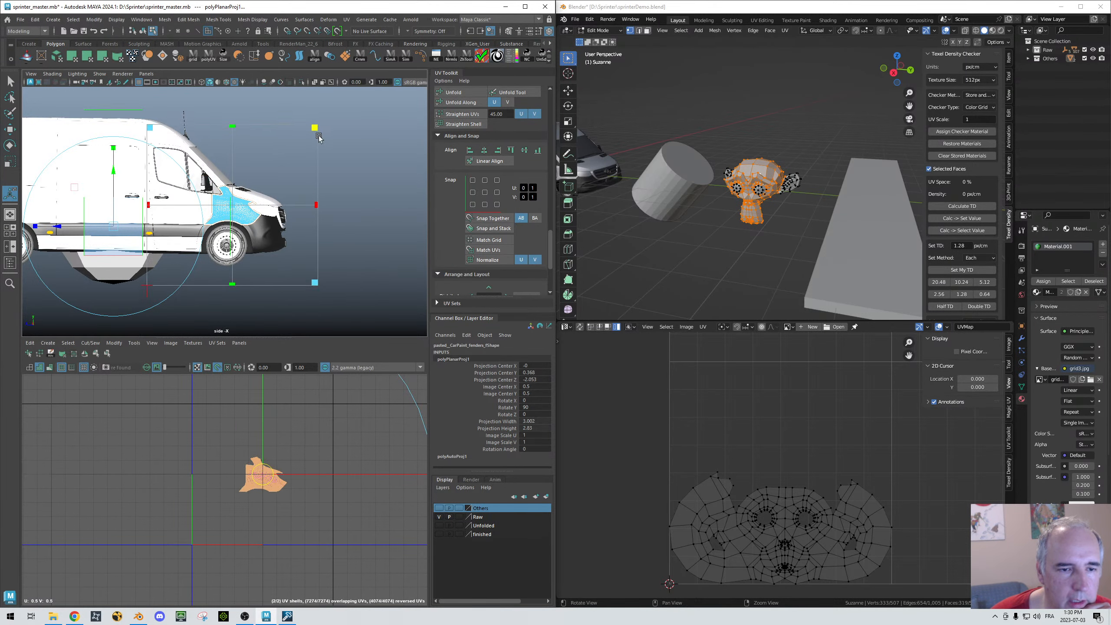
click(153, 288)
click(273, 287)
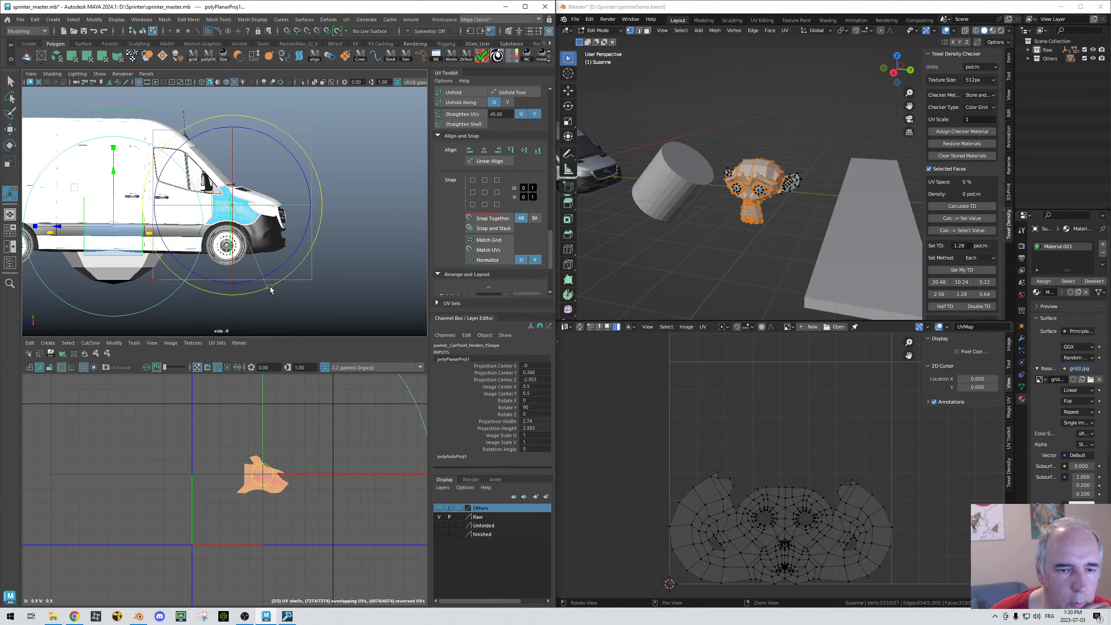
mouse_move(276, 285)
mouse_down()
mouse_move(337, 231)
mouse_move(266, 286)
mouse_up()
Step: Lay out the front fender's two overlapping UV shells separately, one above the other, and clear the selection
key(ctrl+z)
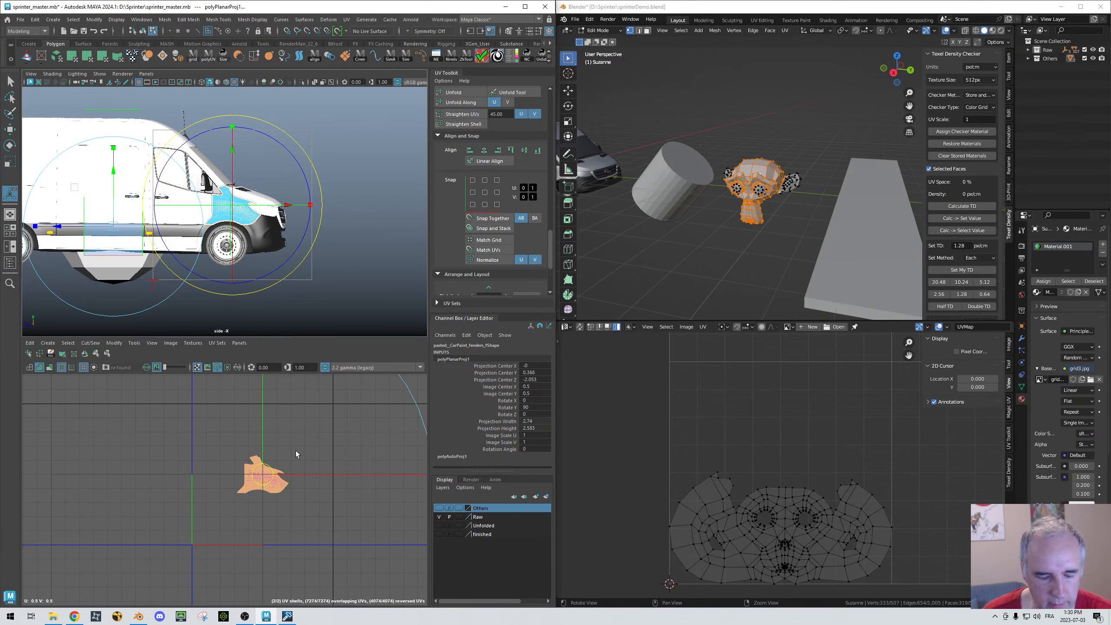
key(ctrl+z)
click(313, 431)
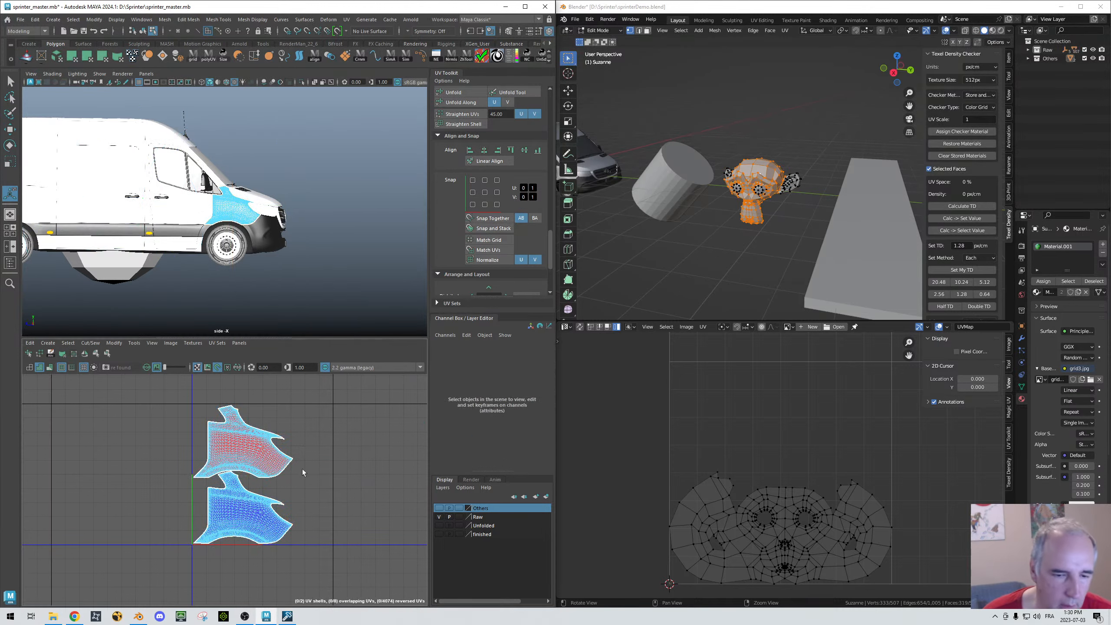
scroll(299, 463, up, 3)
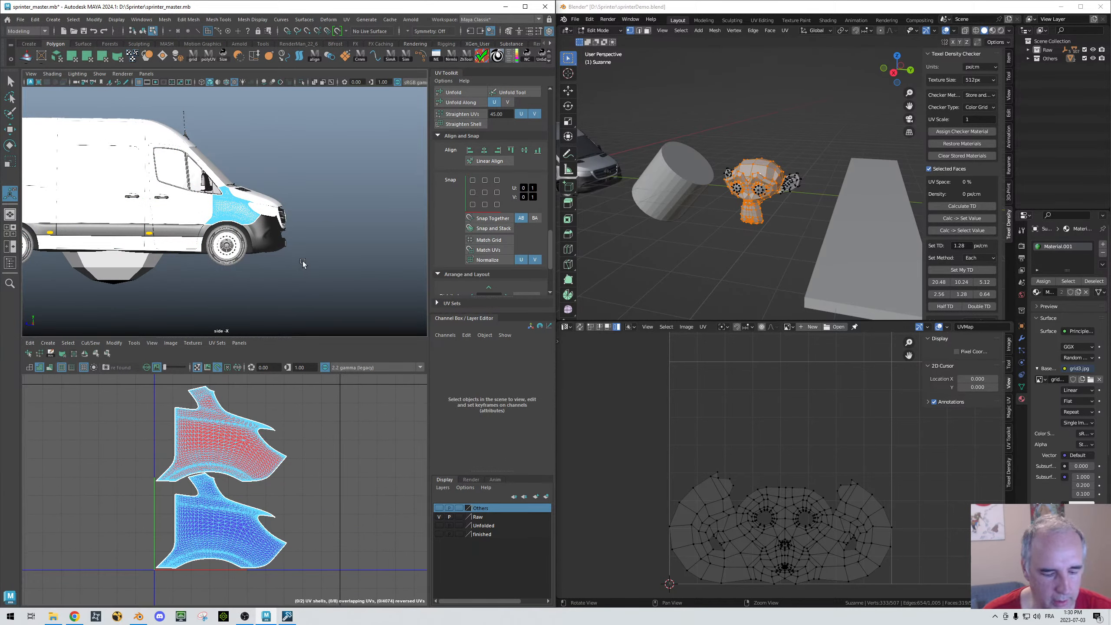
Step: Turn on textured display, select the front fender in object mode and assign it the existing _defaultChecker_shd material
key(6)
right_drag(221, 214, 242, 193)
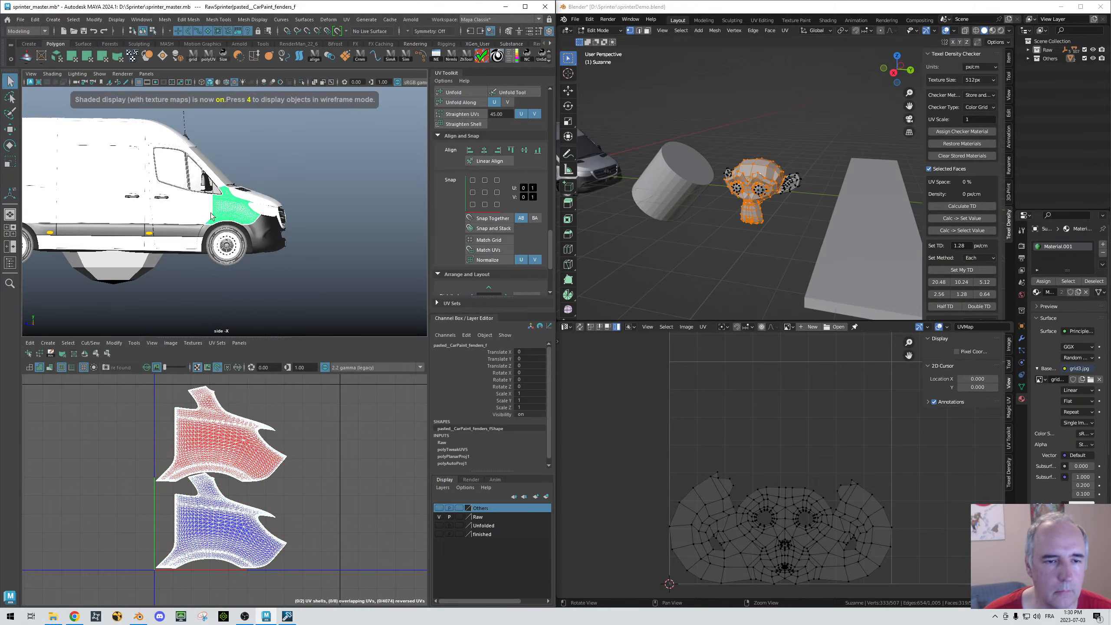
click(209, 213)
click(232, 210)
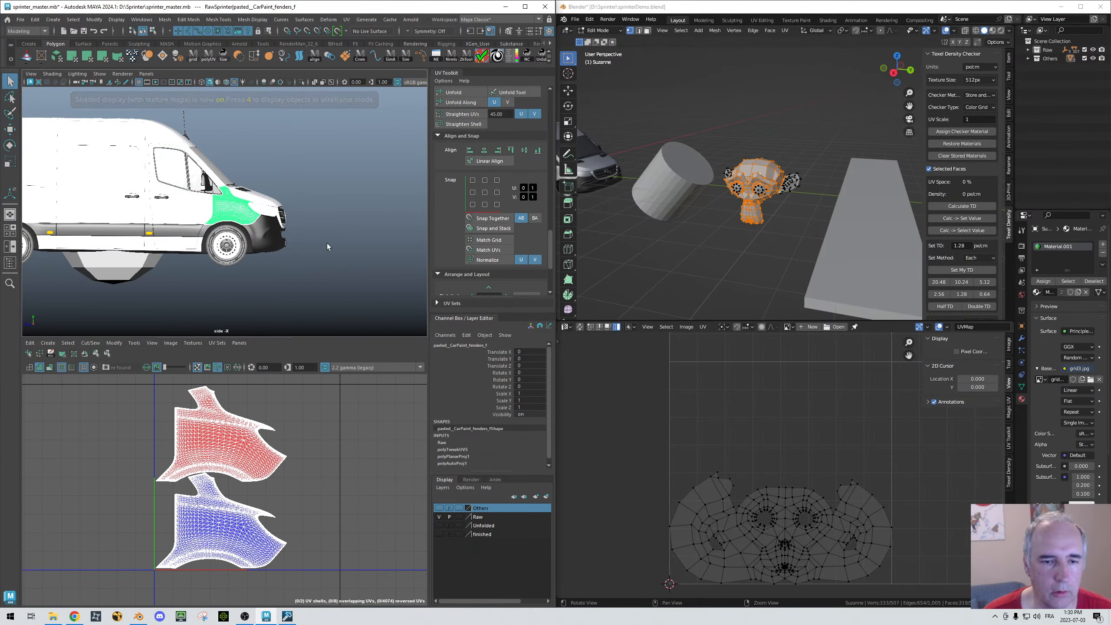
right_click(242, 211)
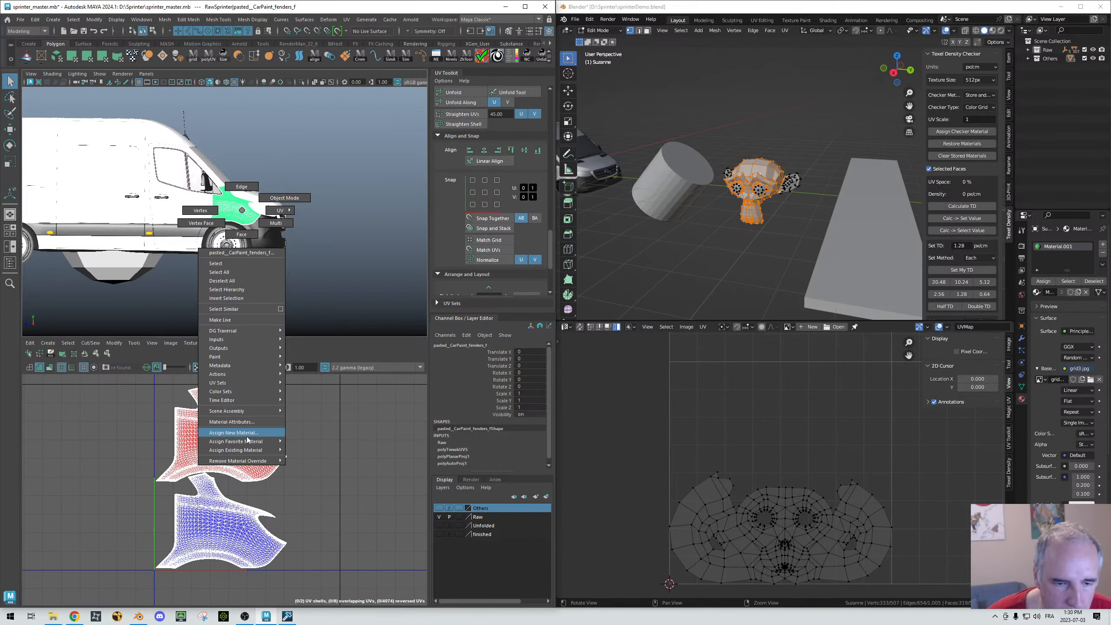
mouse_move(258, 450)
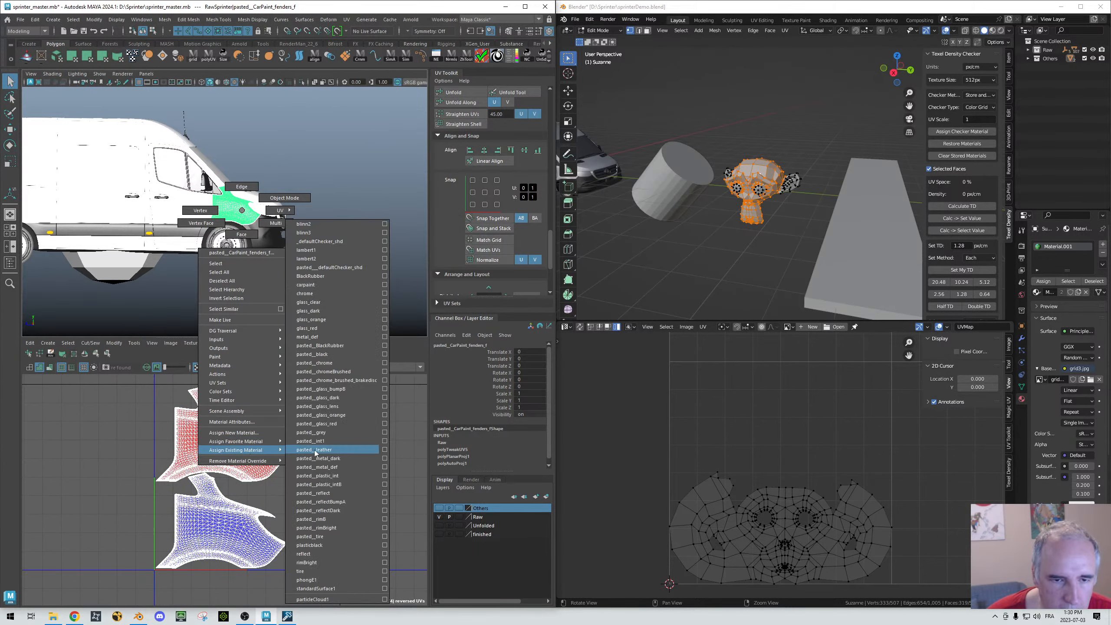
click(332, 244)
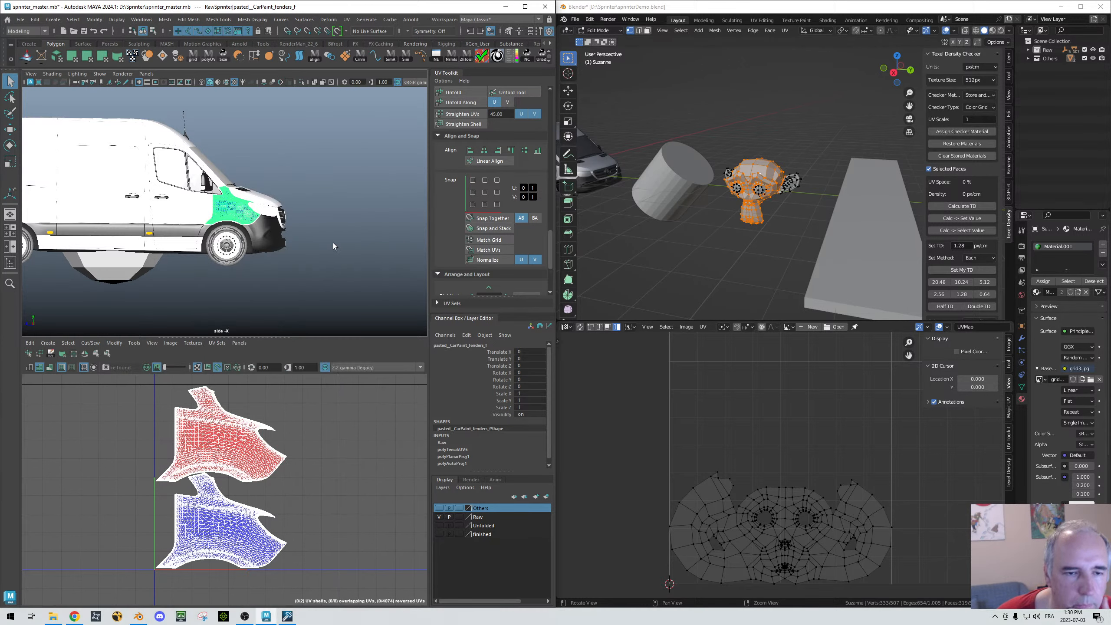
click(333, 244)
alt+right_drag(179, 197, 401, 234)
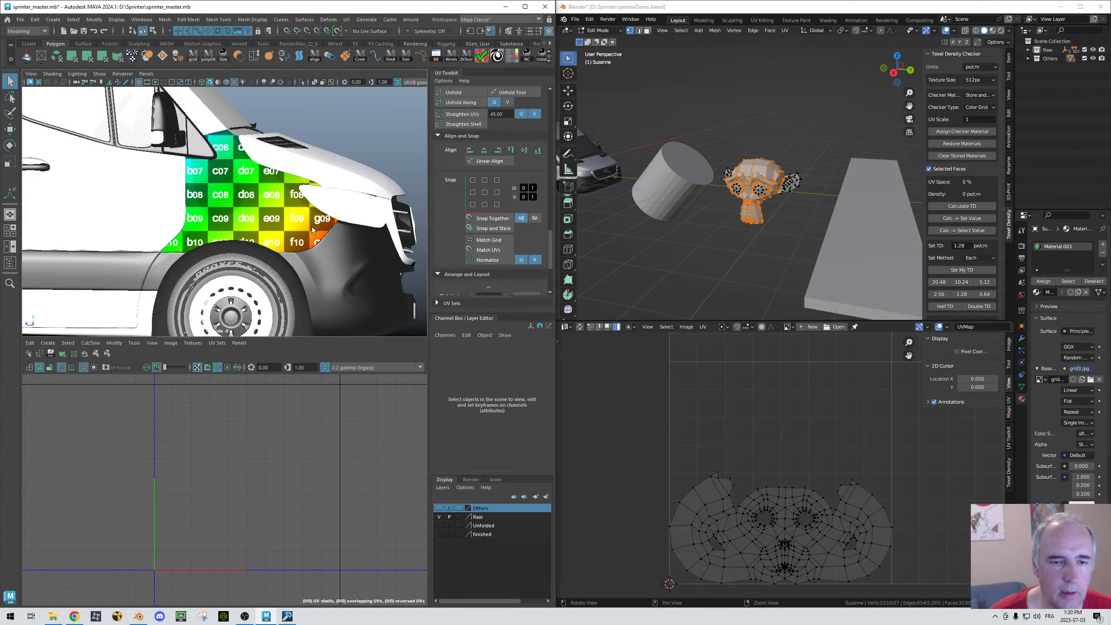
Step: From the perspective view, select the reversed upper UV shell of the fender and flip it horizontally
key(space)
key(space)
alt+drag(304, 193, 175, 193)
alt+right_drag(174, 193, 282, 205)
alt+middle_drag(282, 205, 376, 209)
click(203, 209)
alt+drag(203, 210, 337, 233)
right_drag(227, 435, 216, 434)
click(215, 433)
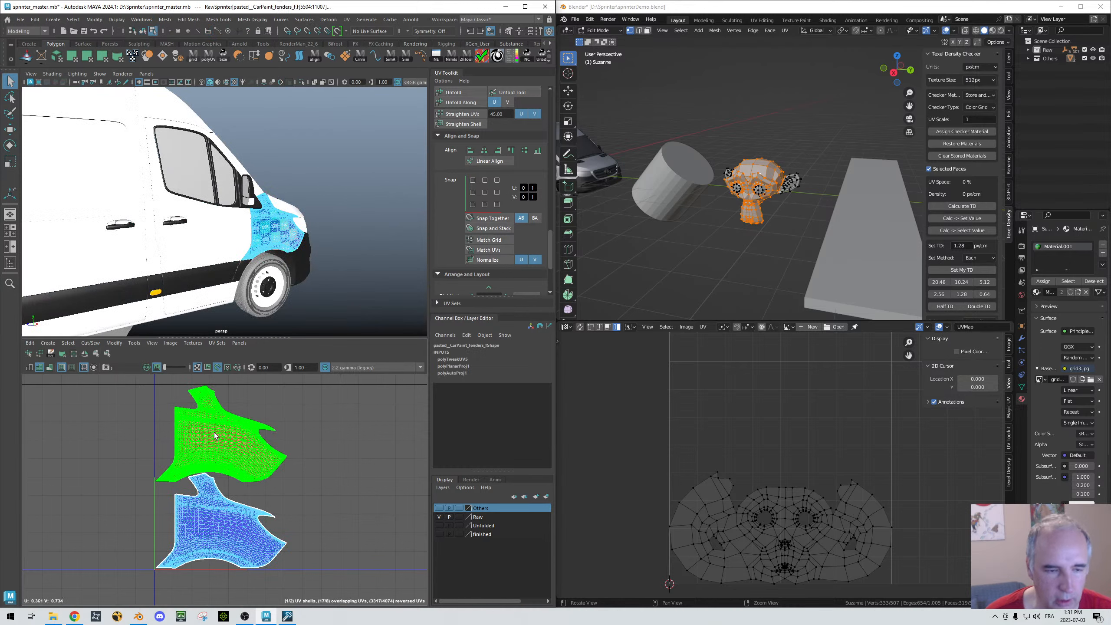
click(86, 355)
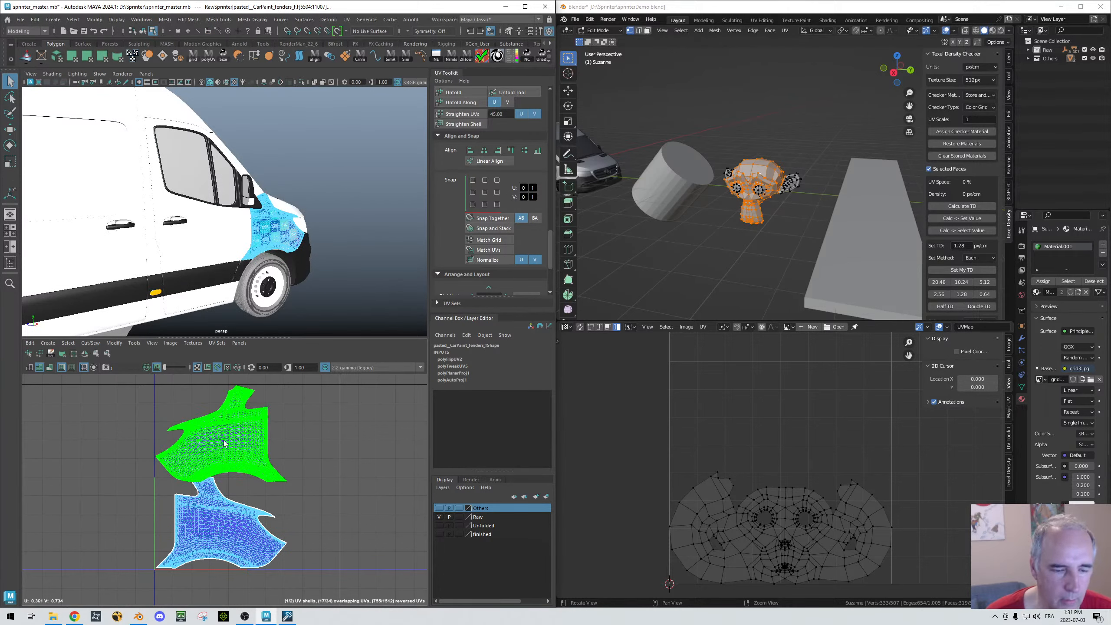
Step: Undo the layout of the single flipped shell, select both fender shells and lay them out together
key(ctrl+l)
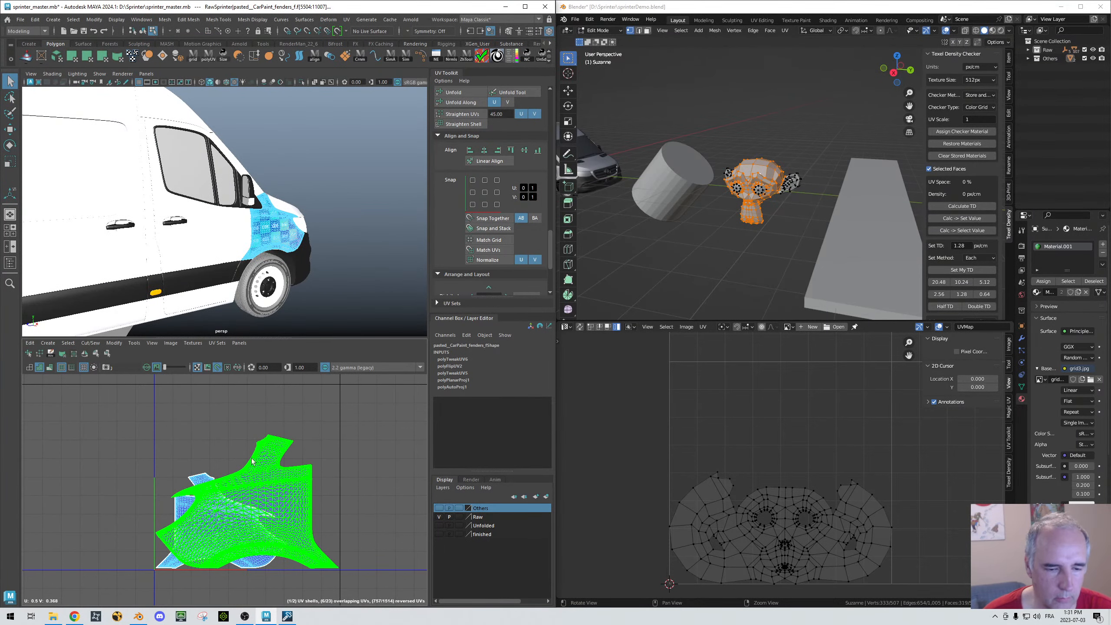
key(ctrl+z)
shift+click(257, 518)
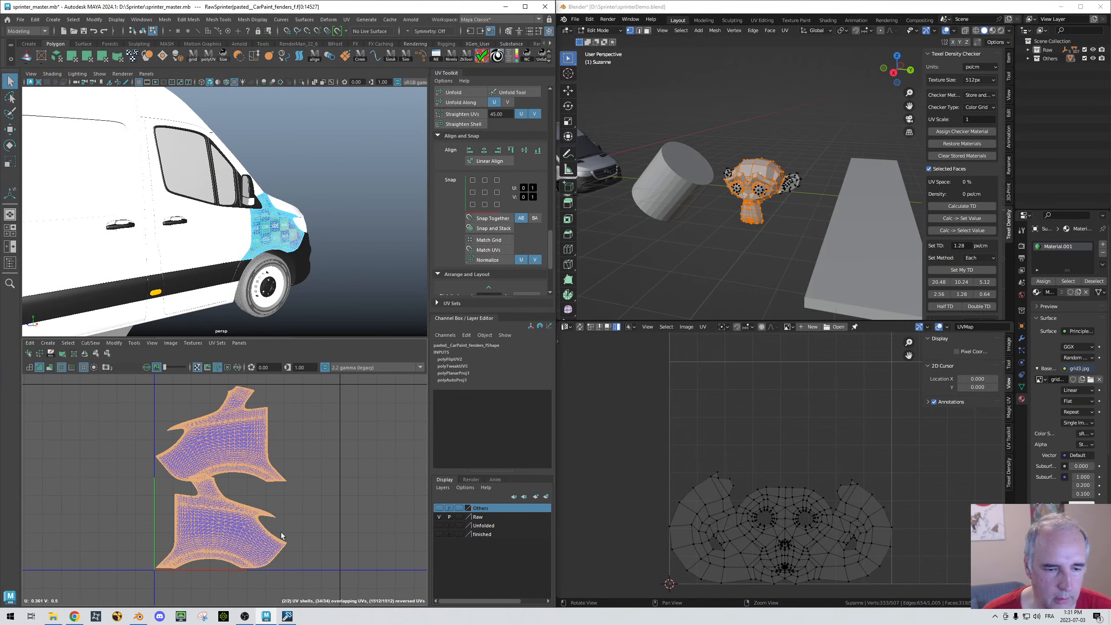
click(333, 482)
alt+drag(312, 274, 260, 237)
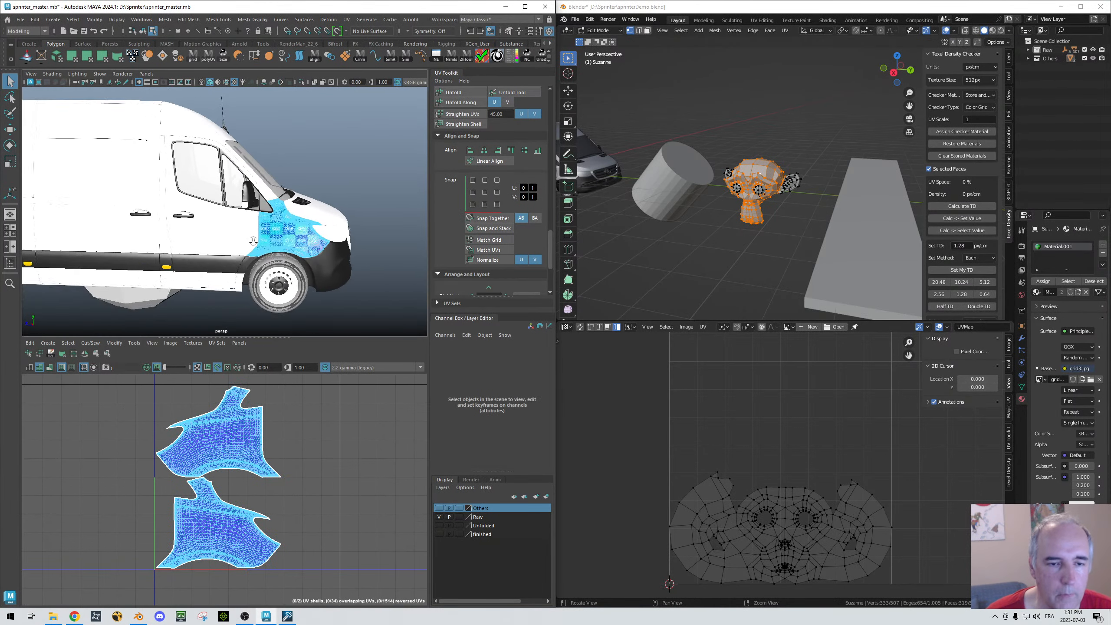
Step: Select both fender shells and move them three UV tiles in the negative U direction
scroll(260, 237, down, 2)
scroll(284, 442, down, 3)
scroll(303, 450, down, 1)
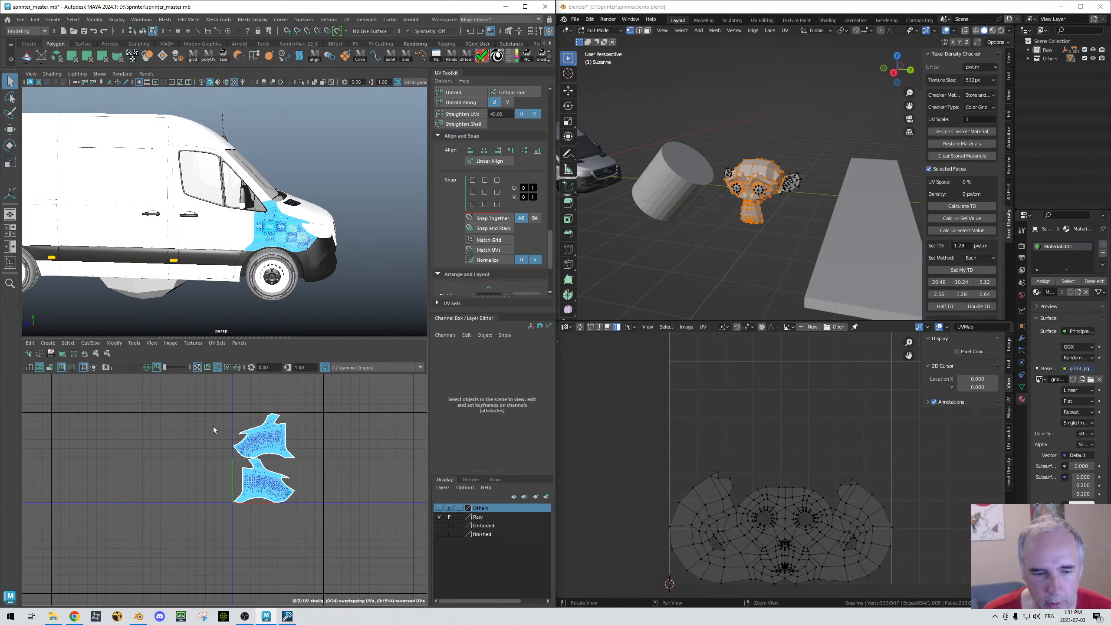
drag(165, 398, 335, 534)
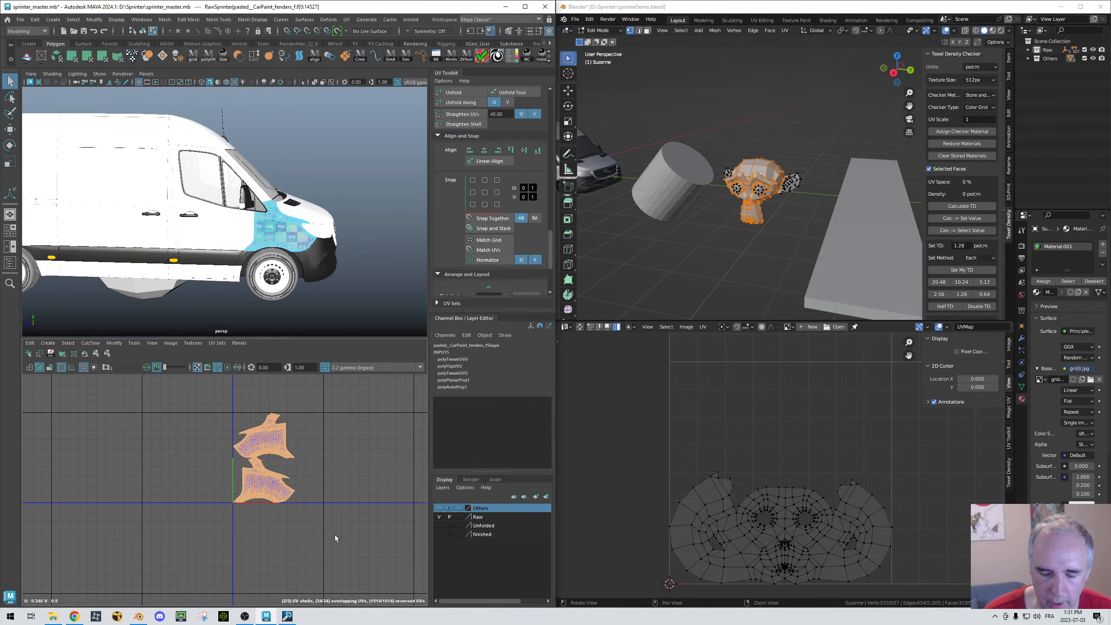
key(Left)
key(Left)
key(Left)
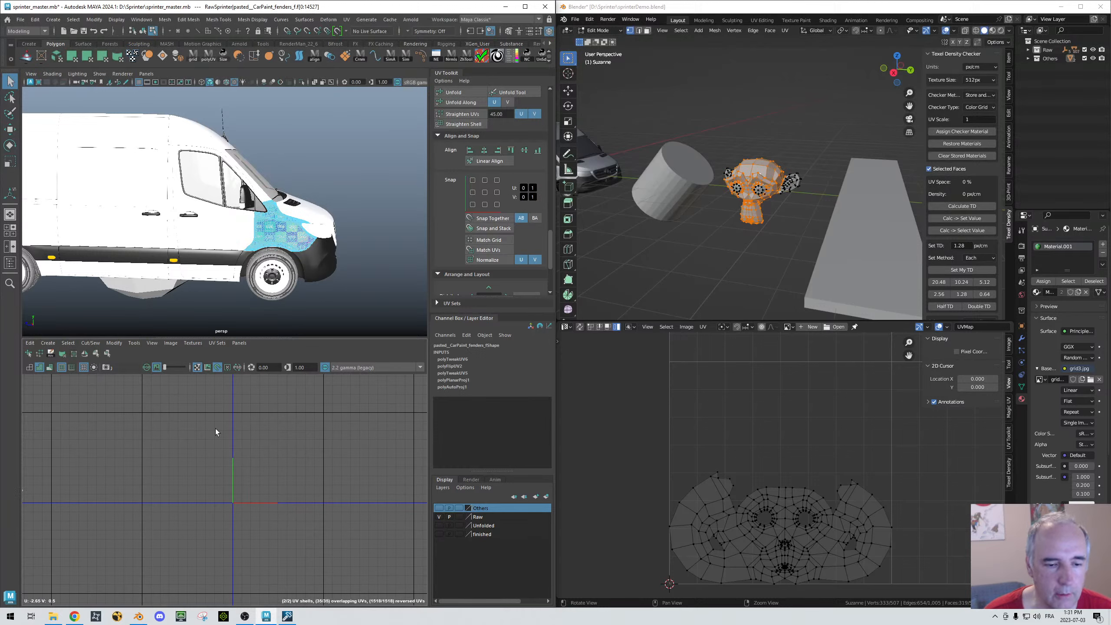
scroll(215, 430, down, 2)
alt+middle_drag(172, 456, 183, 465)
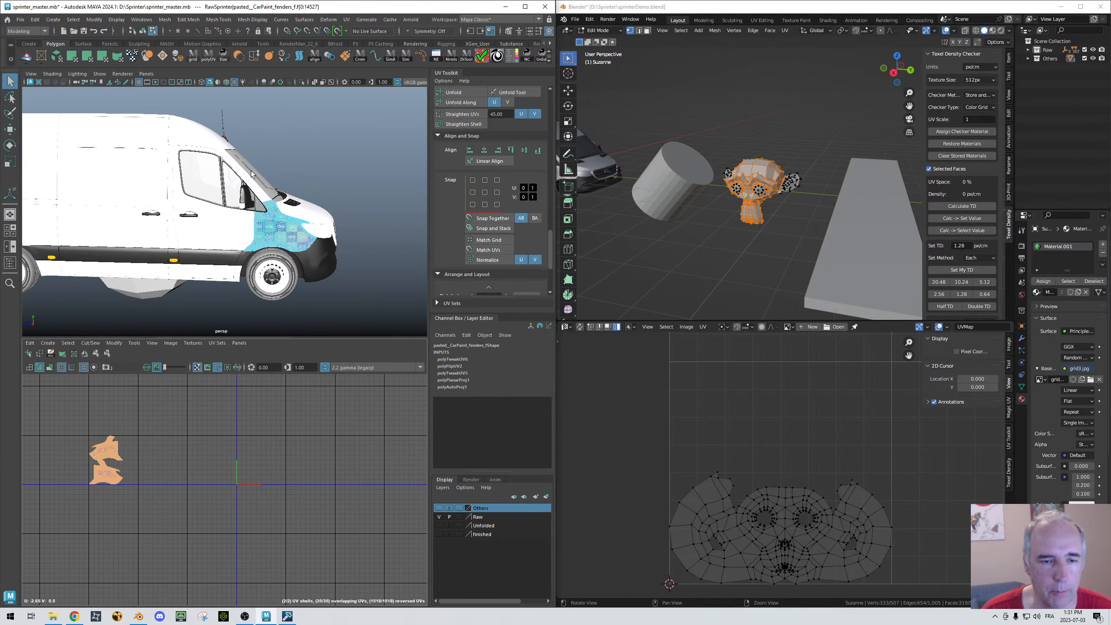
Step: Select the van's front doors in object mode and apply a Camera-based UV projection from the side view
right_drag(206, 210, 230, 194)
click(220, 228)
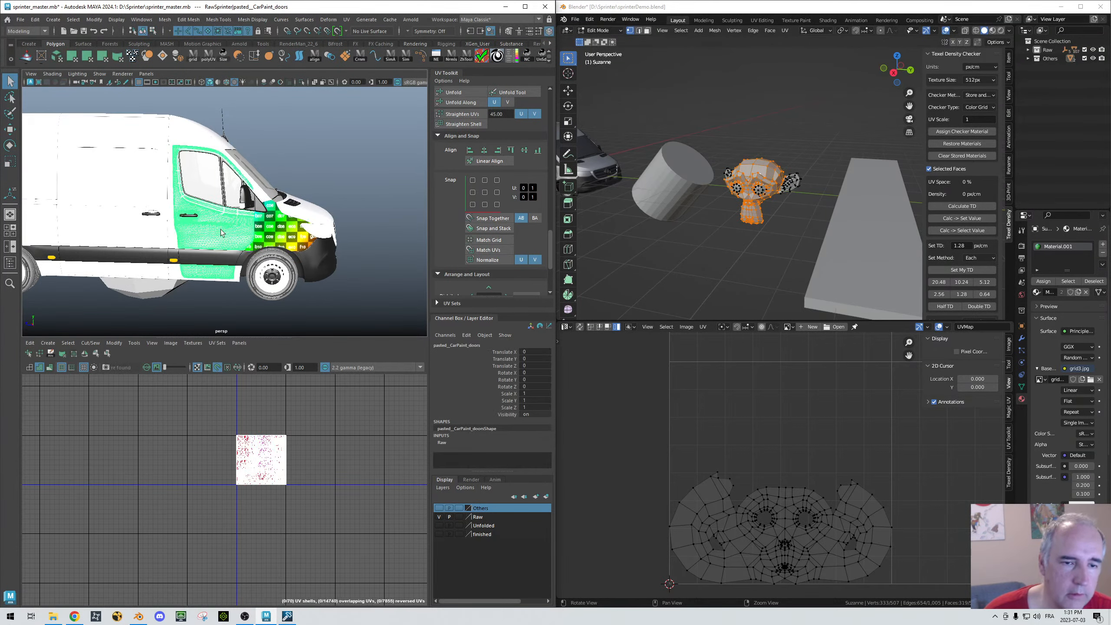
key(space)
key(space)
key(space)
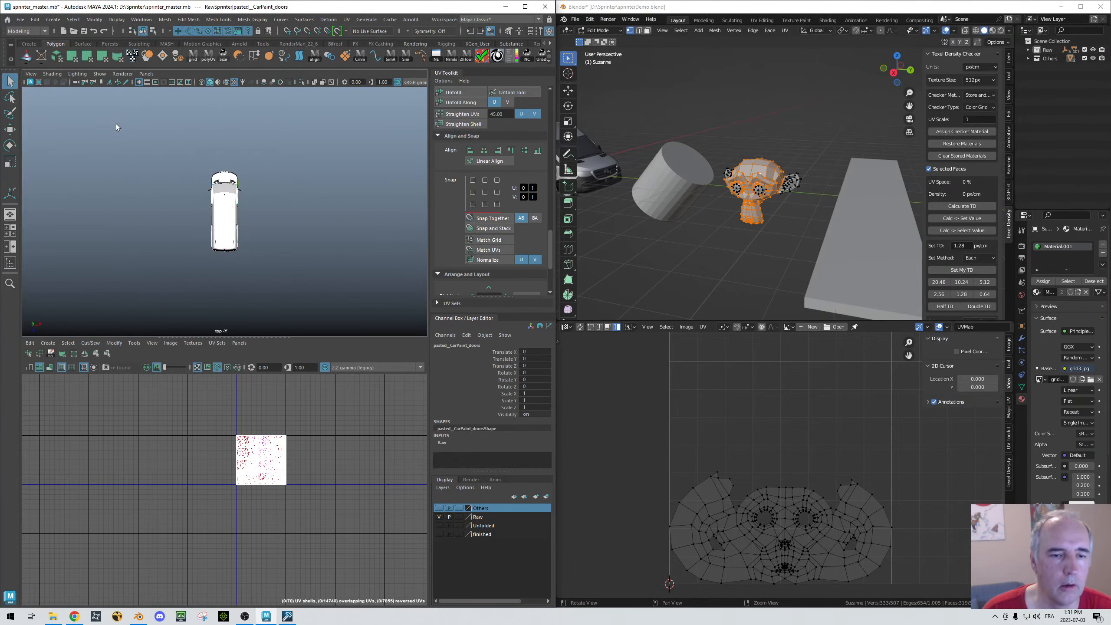
scroll(213, 141, down, 10)
alt+middle_drag(213, 140, 292, 152)
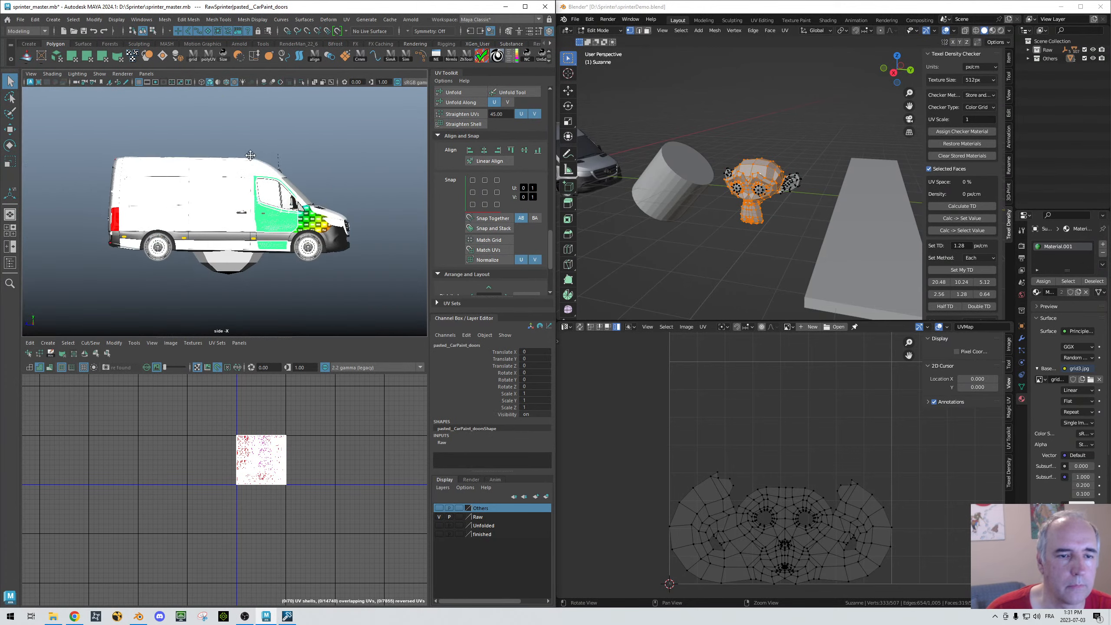
scroll(306, 149, up, 4)
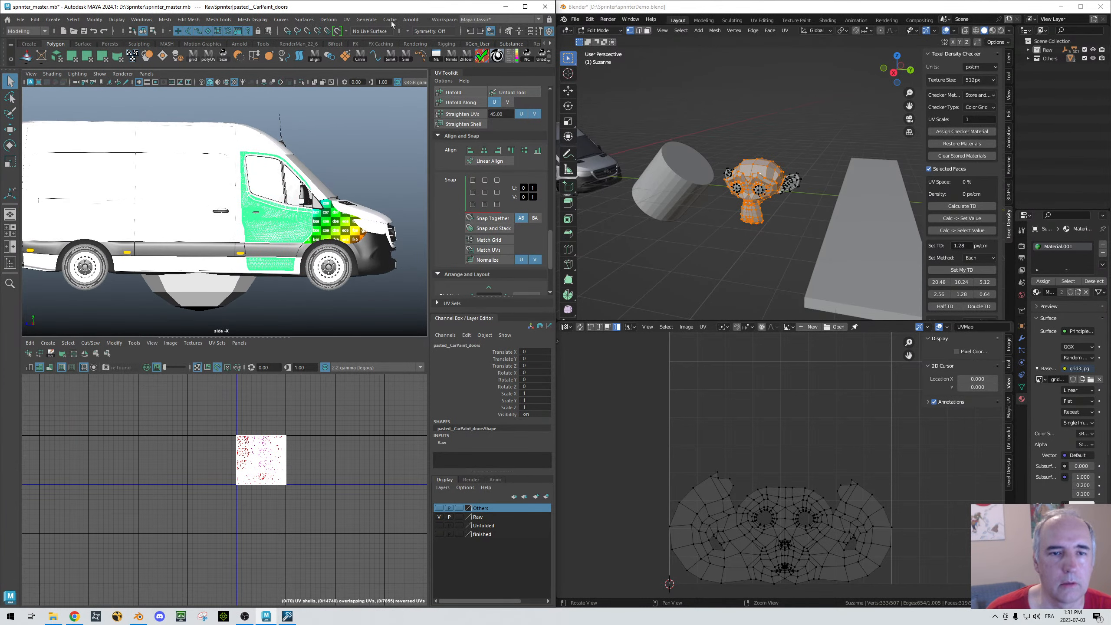
click(347, 20)
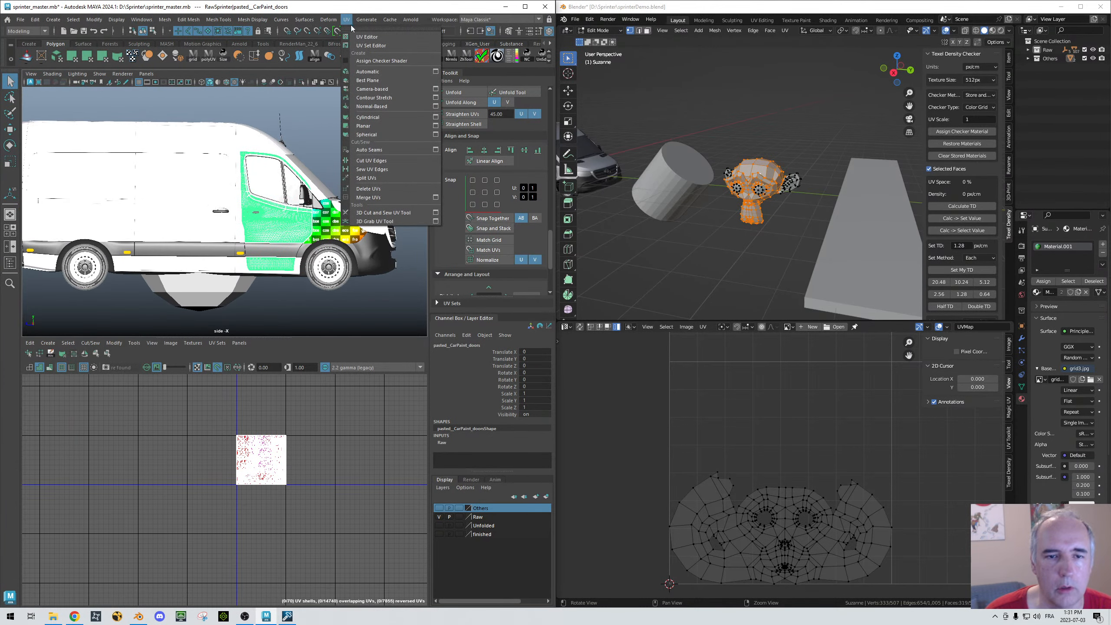
click(371, 89)
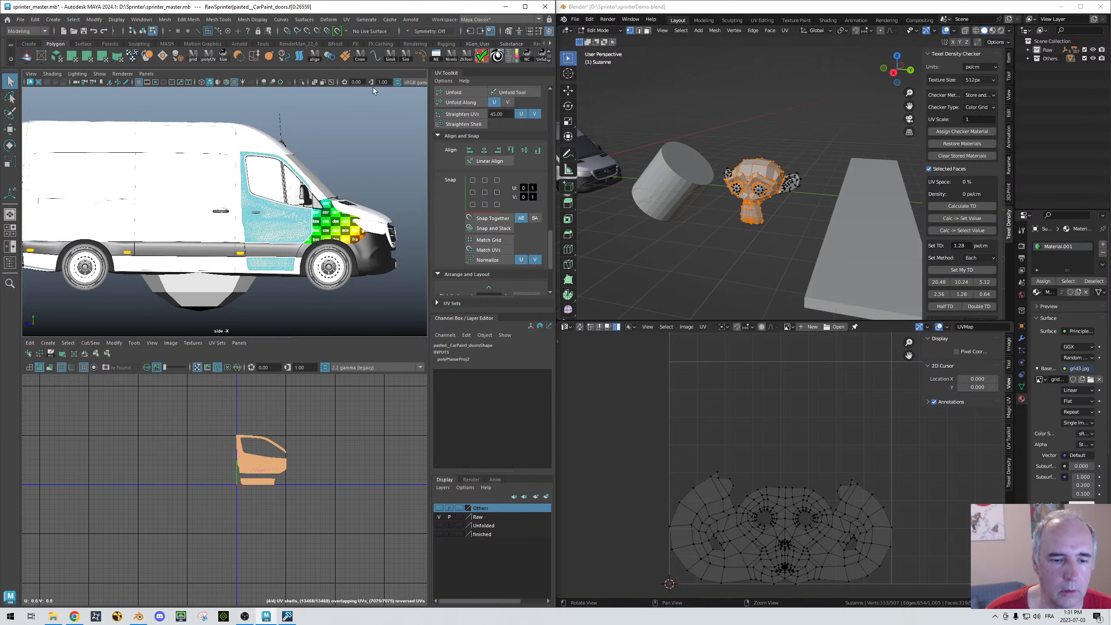
scroll(271, 452, up, 4)
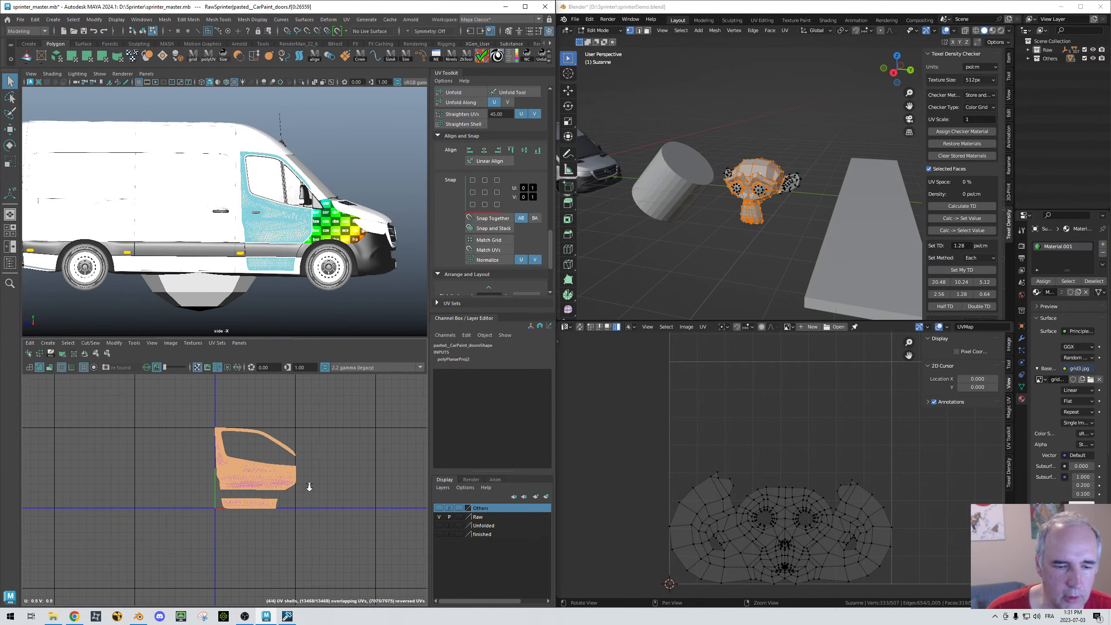
Step: Reselect the front doors in object mode and replace their UVs with a planar projection along the X axis
click(103, 56)
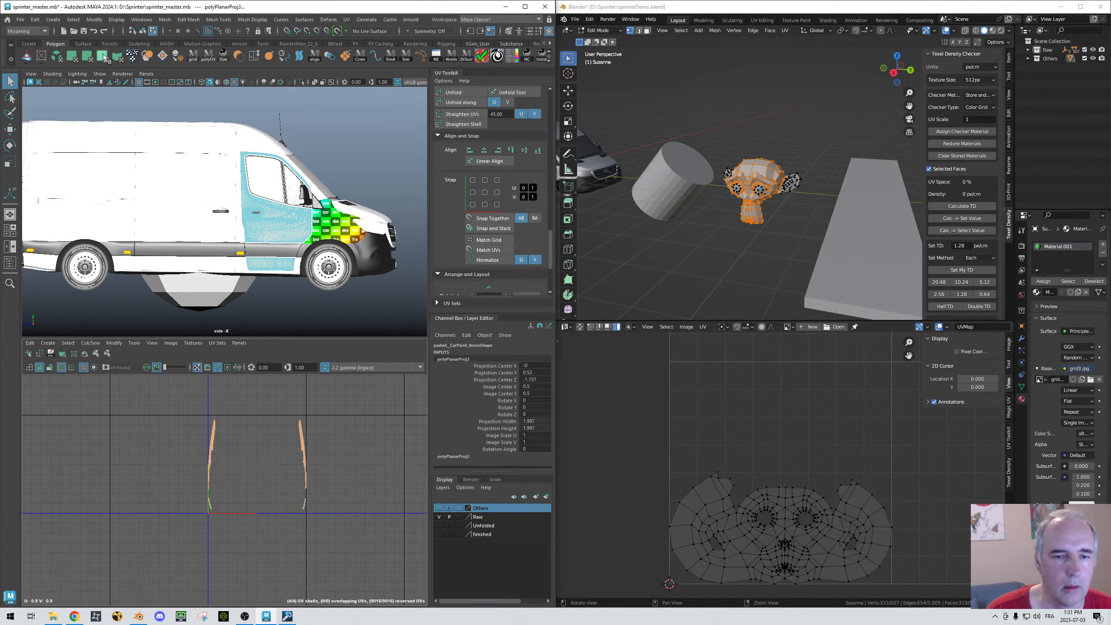
click(103, 56)
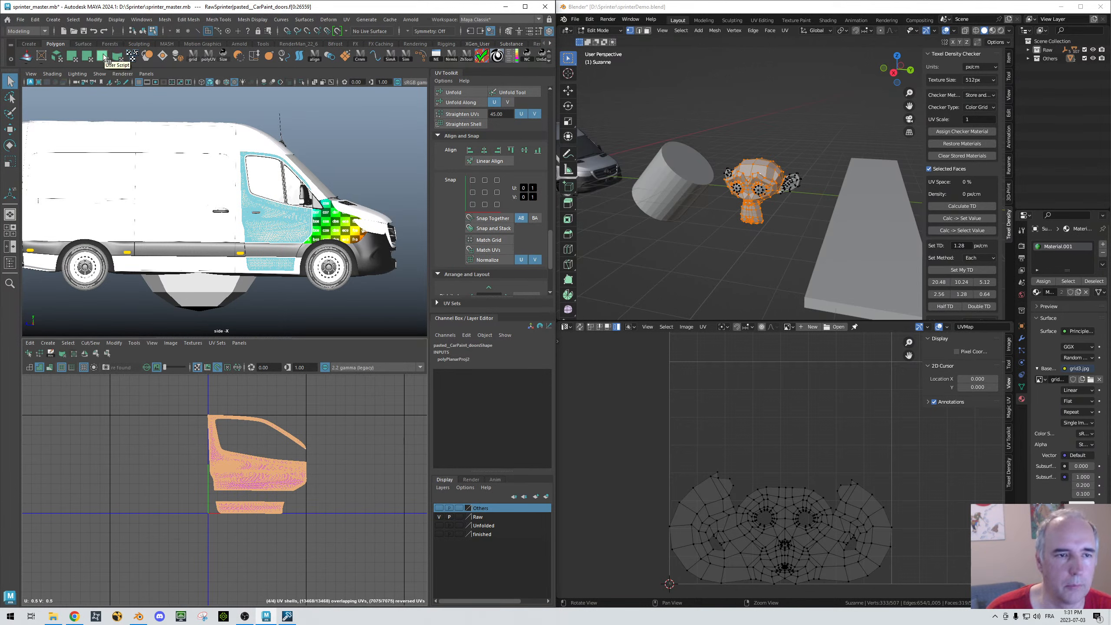
click(311, 150)
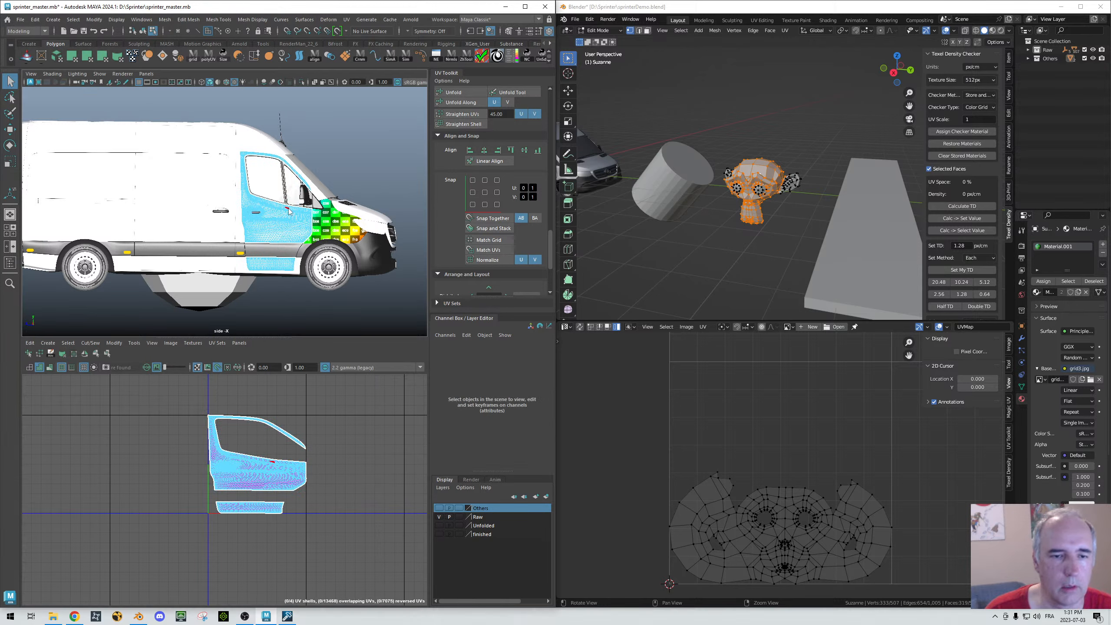
right_drag(289, 207, 399, 150)
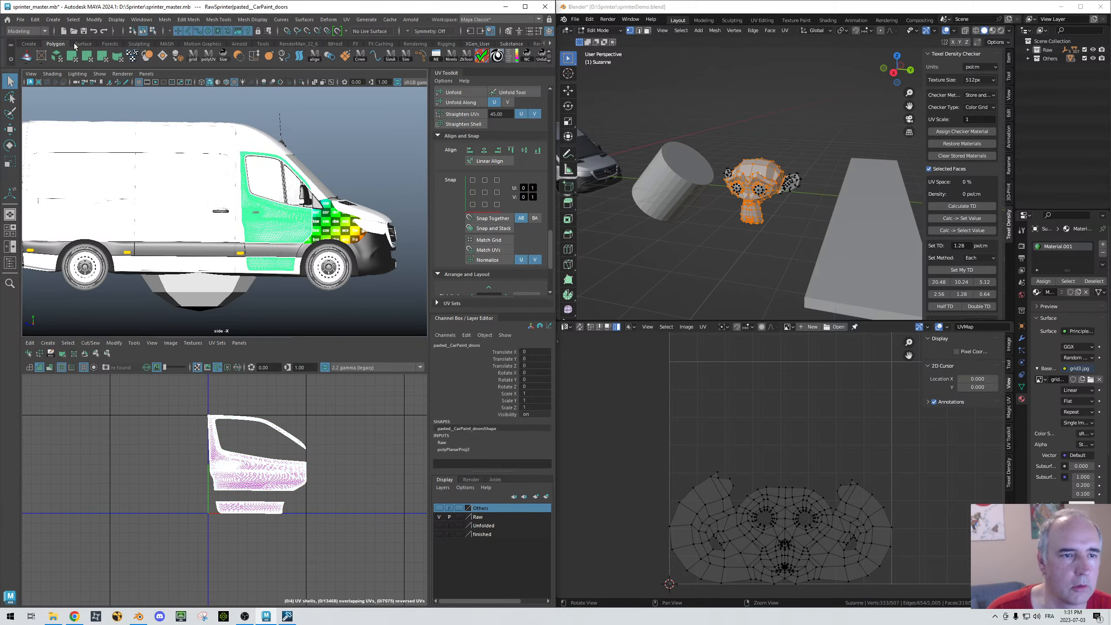
click(103, 55)
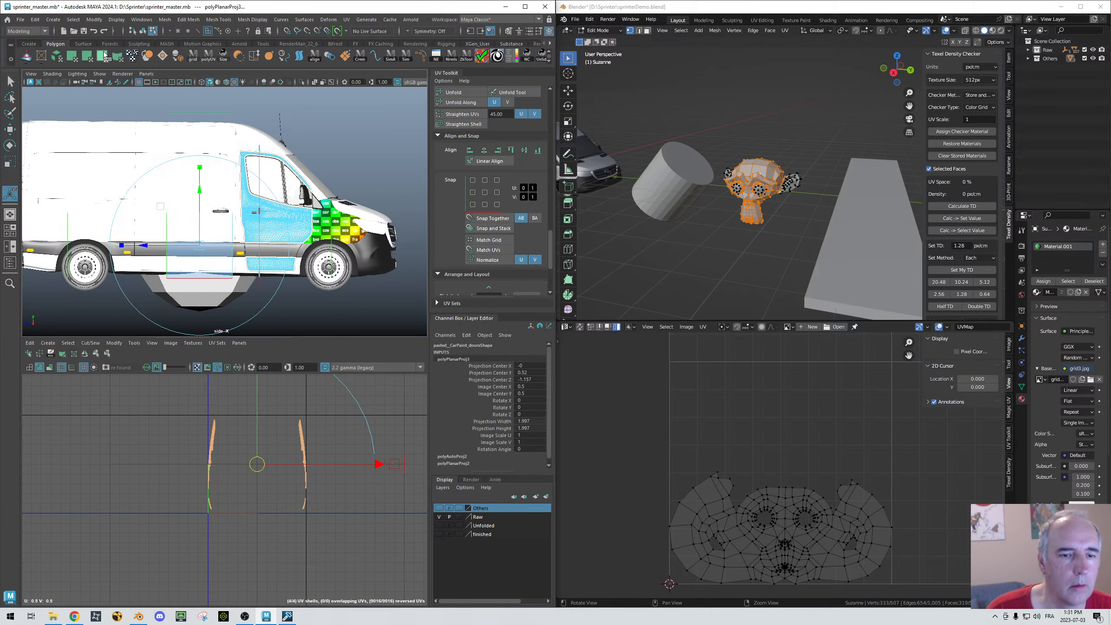
click(72, 56)
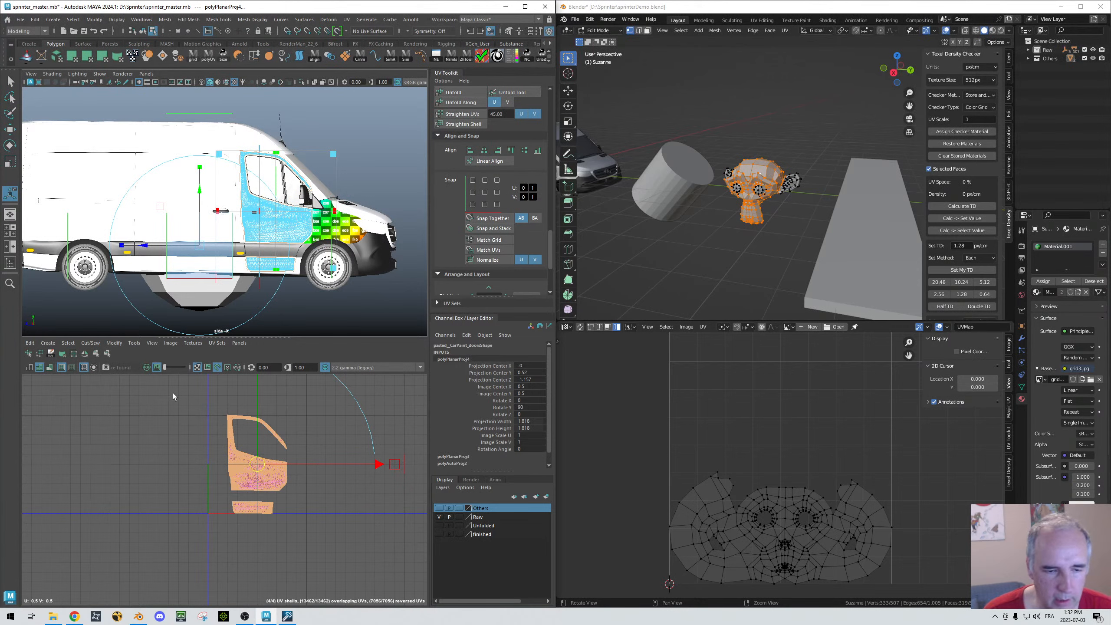
key(q)
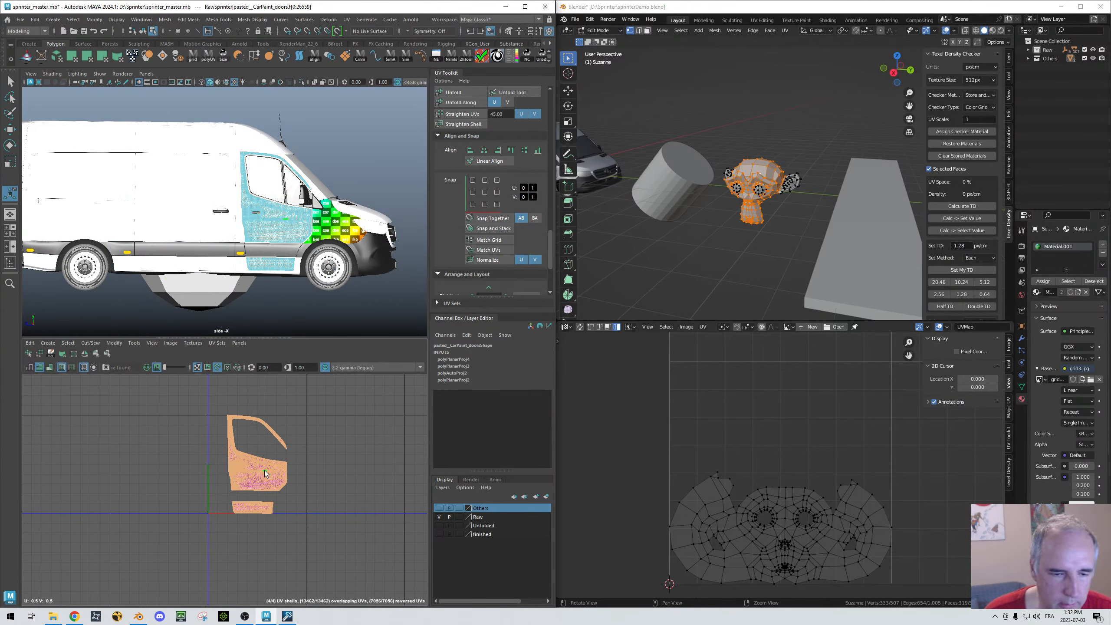
Step: Select all UV shells of the front doors and lay them out together
right_drag(264, 471, 218, 443)
drag(172, 389, 321, 567)
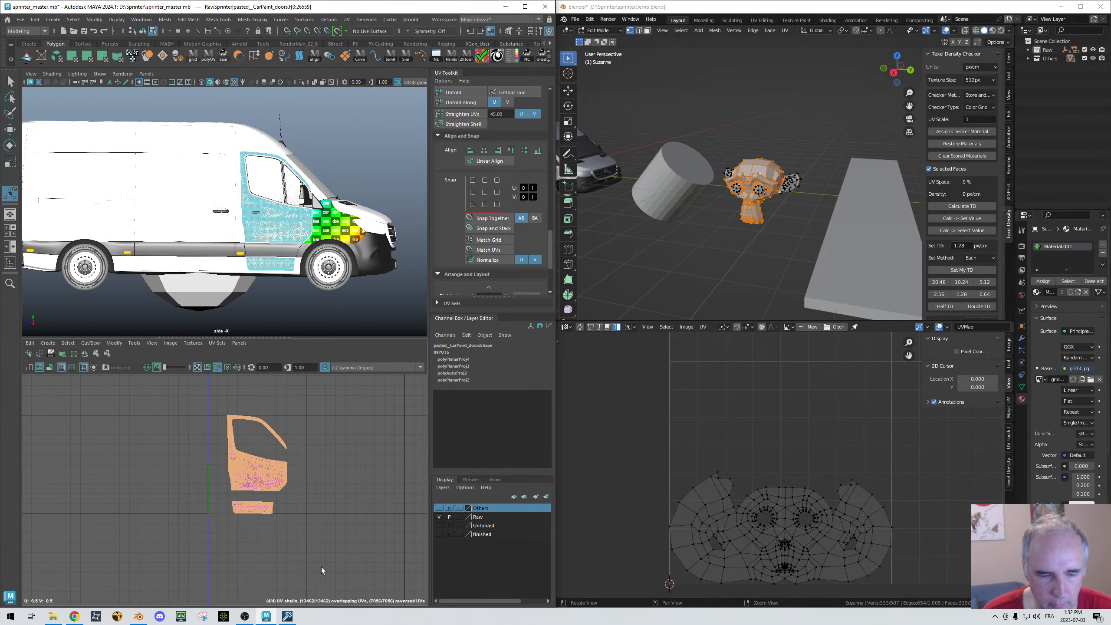
key(ctrl+l)
scroll(303, 550, up, 3)
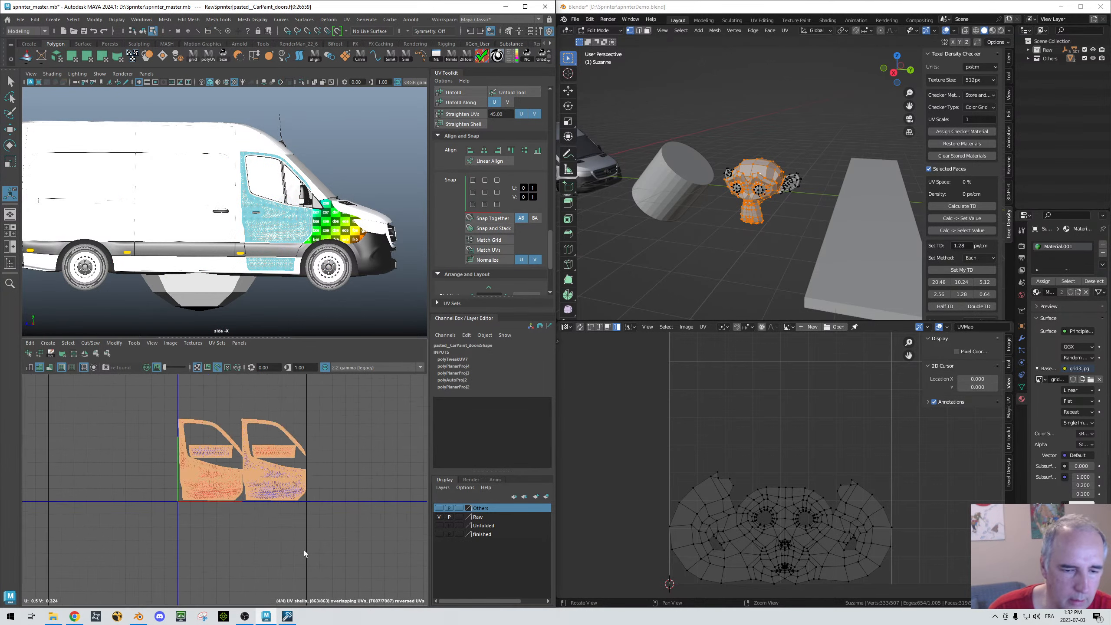
Step: Flip one front door shell and its lower panel shell horizontally in U
click(298, 545)
alt+middle_drag(197, 496, 236, 533)
scroll(236, 533, up, 1)
click(258, 517)
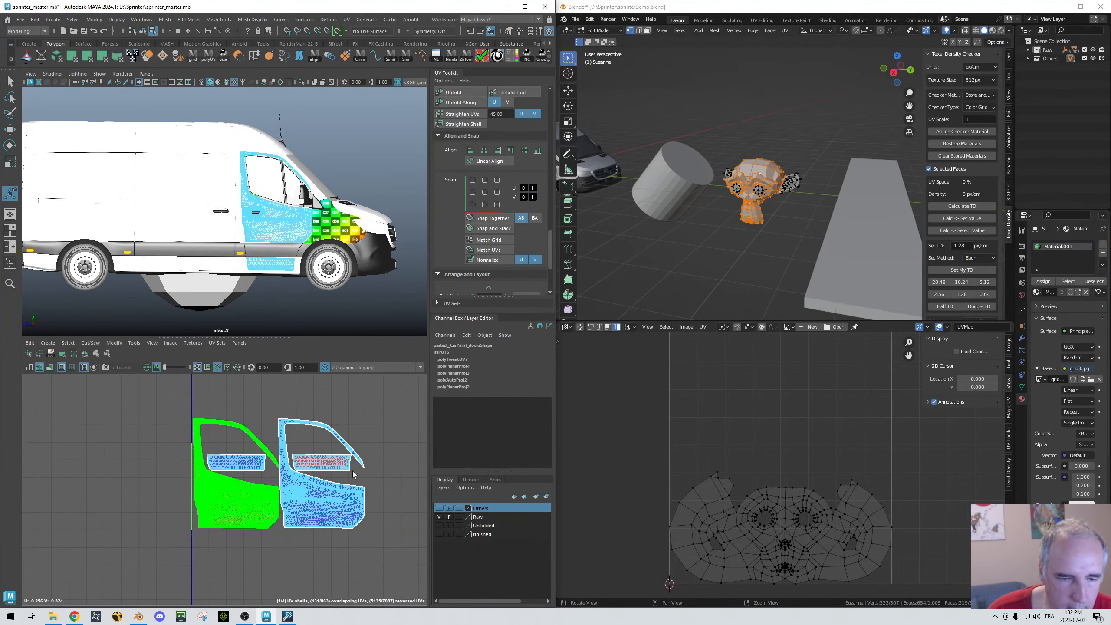
shift+click(326, 463)
click(86, 355)
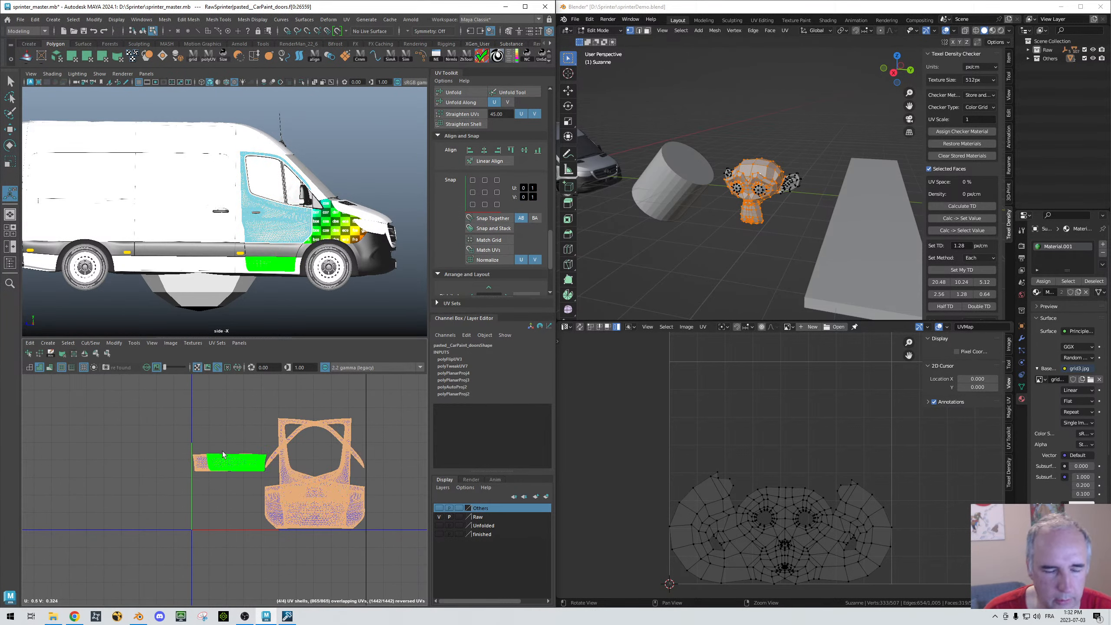
key(ctrl+z)
Step: Move all front door shells three UV tiles in the negative U direction
alt+right_drag(323, 438, 82, 436)
key(Left)
key(Left)
key(Left)
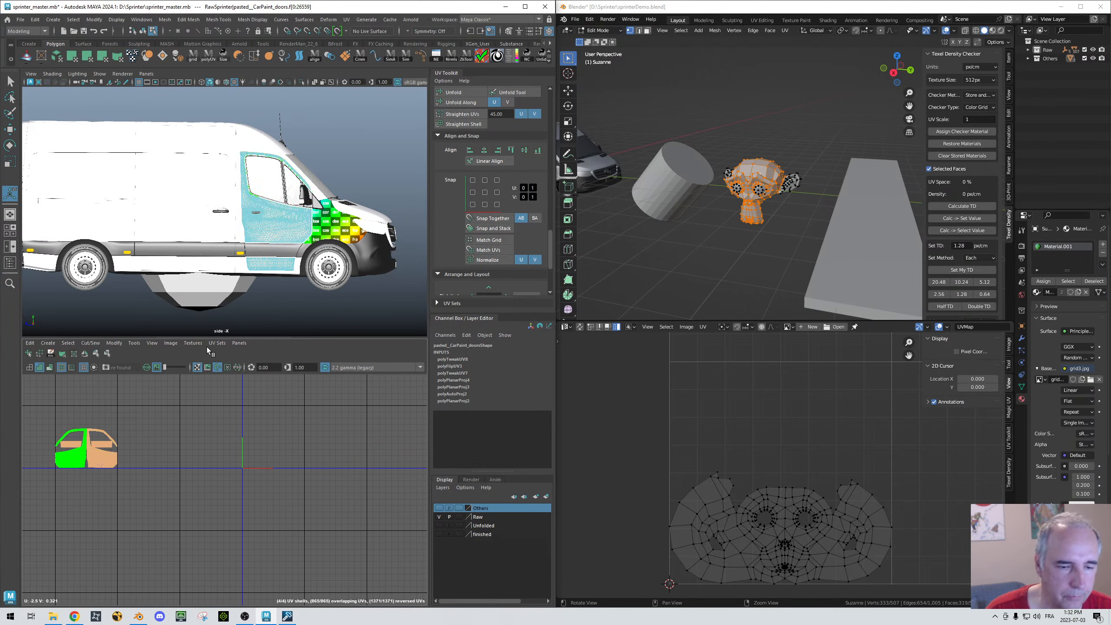
Step: Reselect the front doors in object mode and move their UVs two more tiles in the negative U direction
right_drag(292, 211, 324, 190)
key(q)
drag(371, 102, 272, 288)
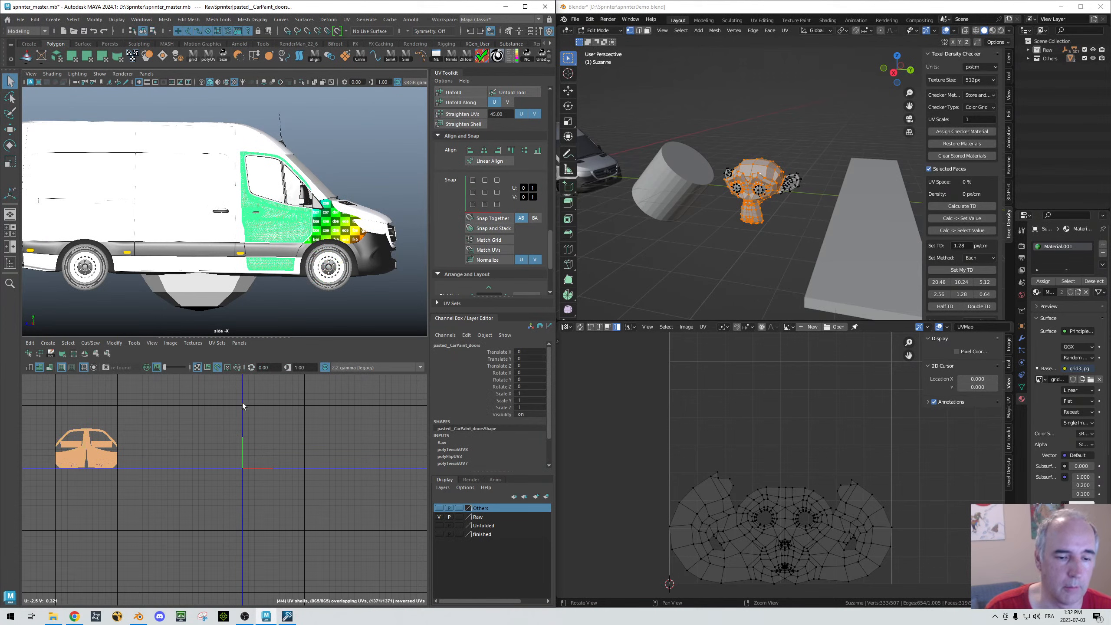
alt+middle_drag(198, 449, 343, 458)
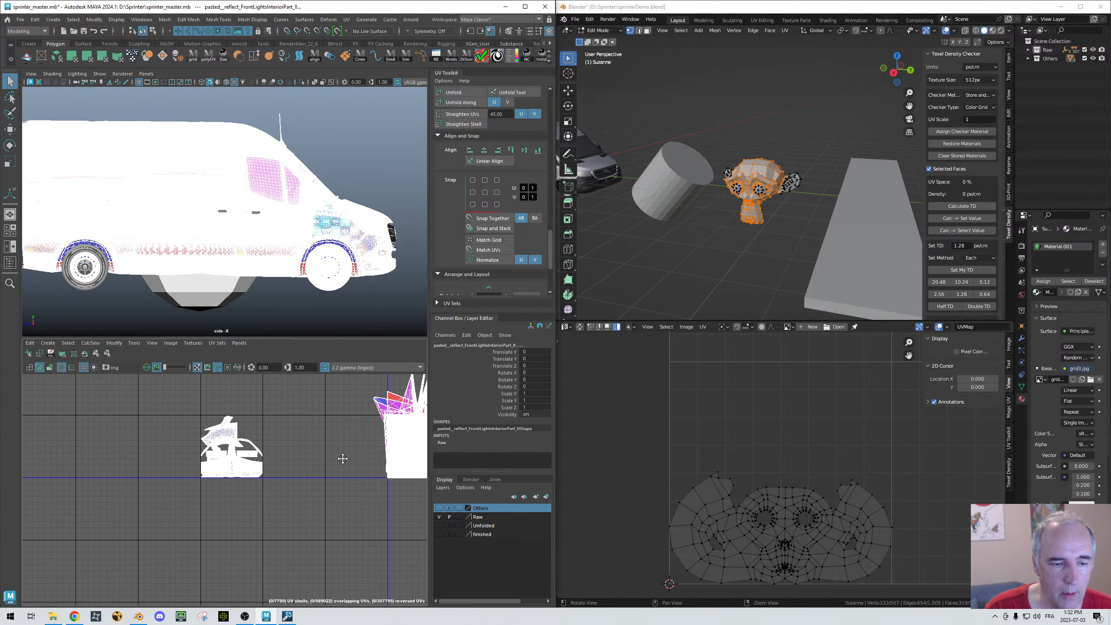
click(212, 441)
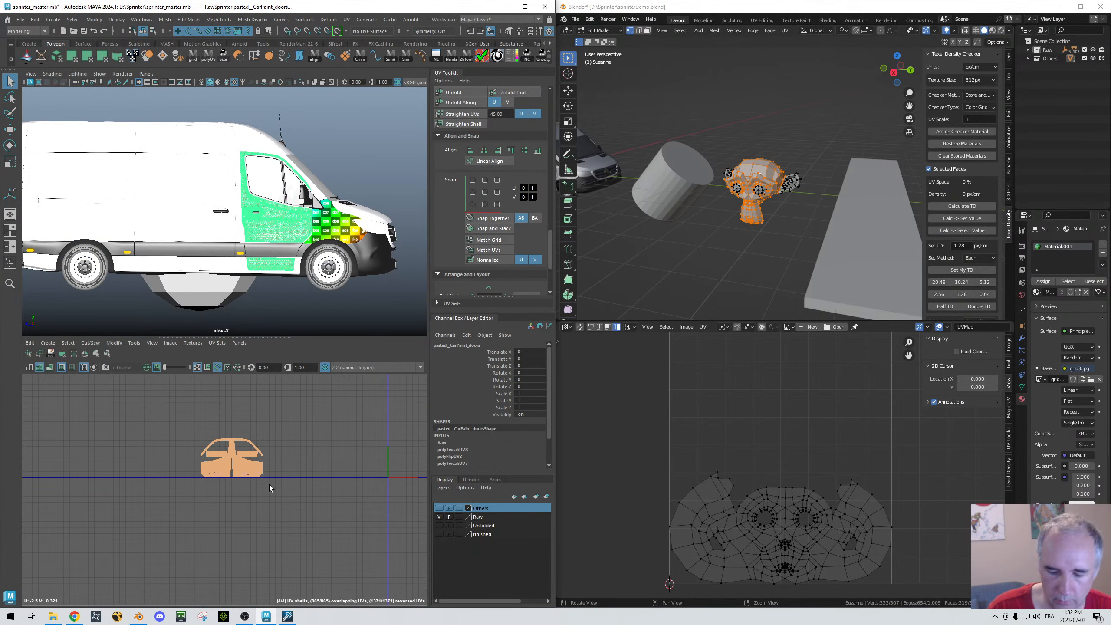
key(Left)
key(Left)
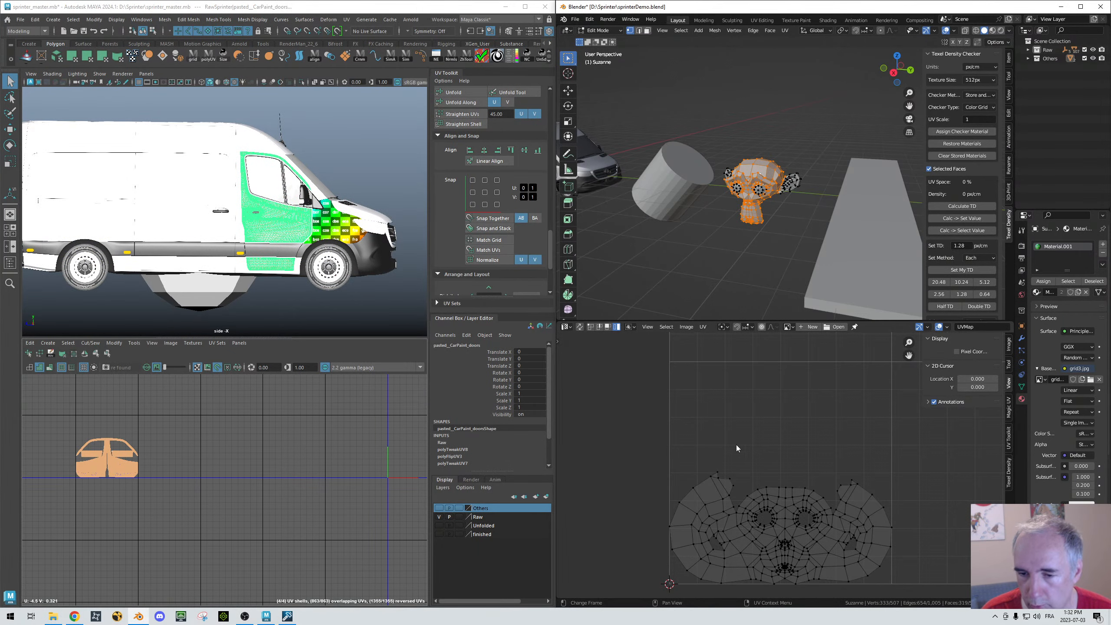
Step: Switch to Blender, move Suzanne's whole UV island 1 unit along X and show its UV vertex coordinates
scroll(772, 437, down, 5)
middle_drag(752, 434, 625, 433)
right_click(626, 436)
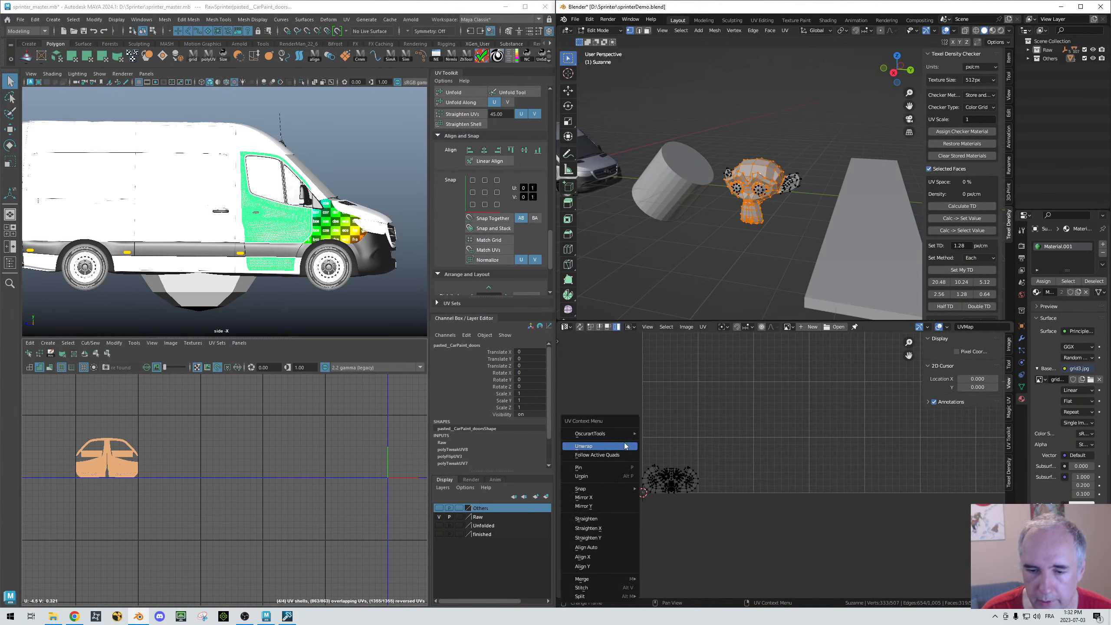
right_click(680, 484)
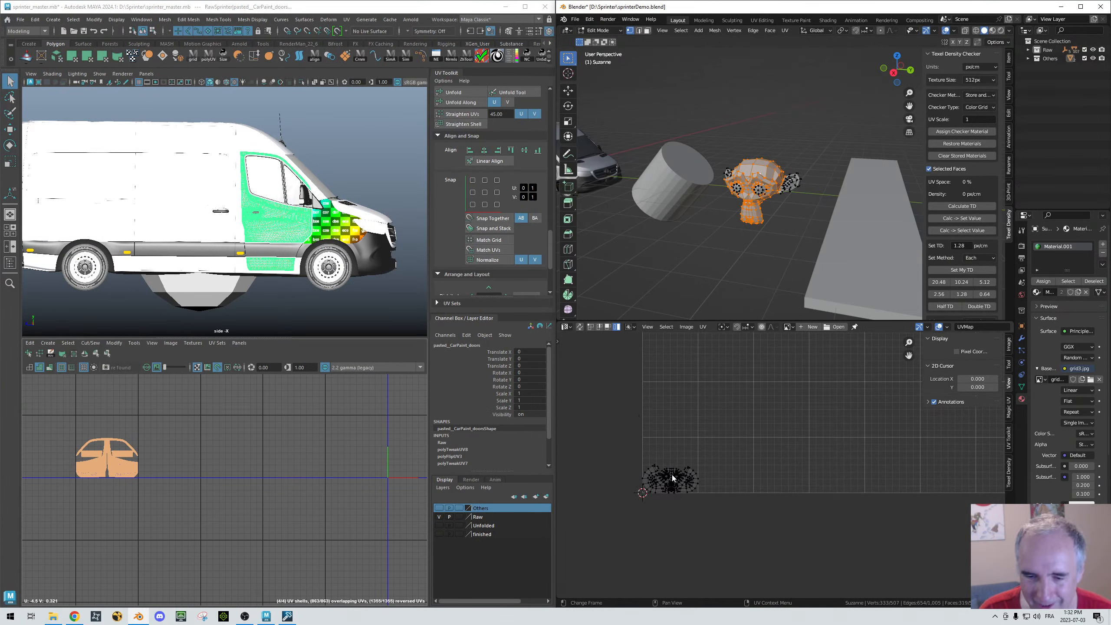
key(l)
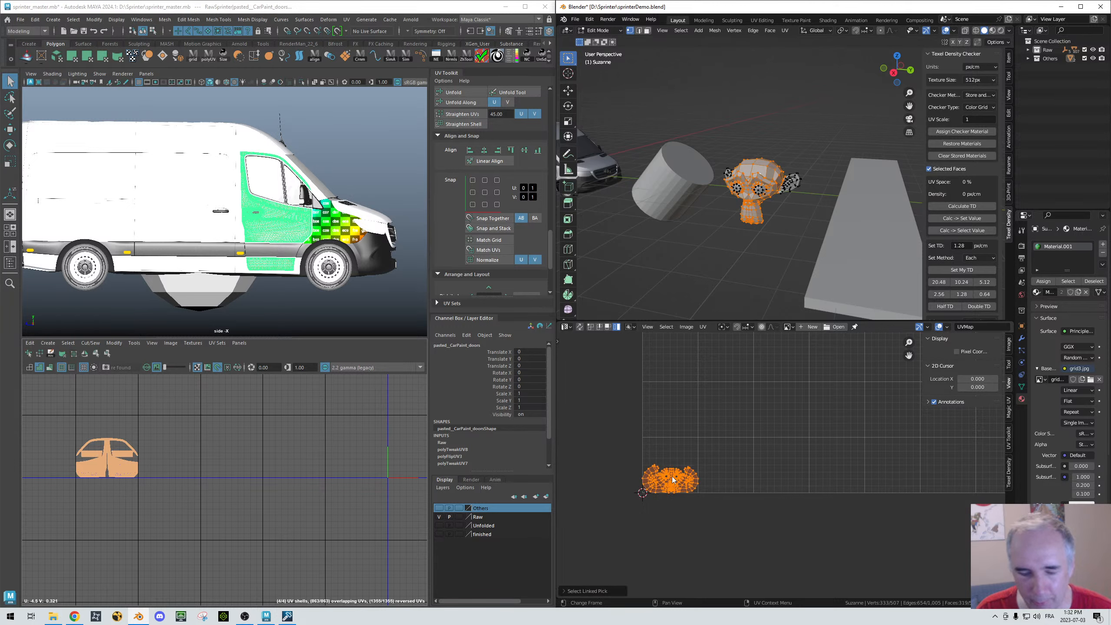
key(g)
key(x)
key(1)
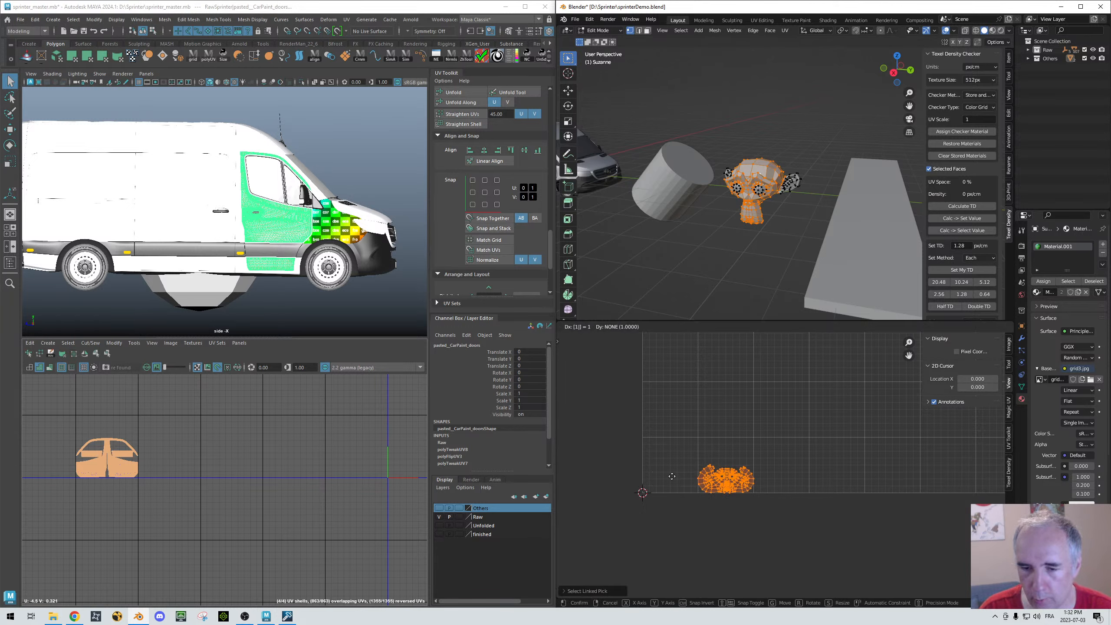
key(Return)
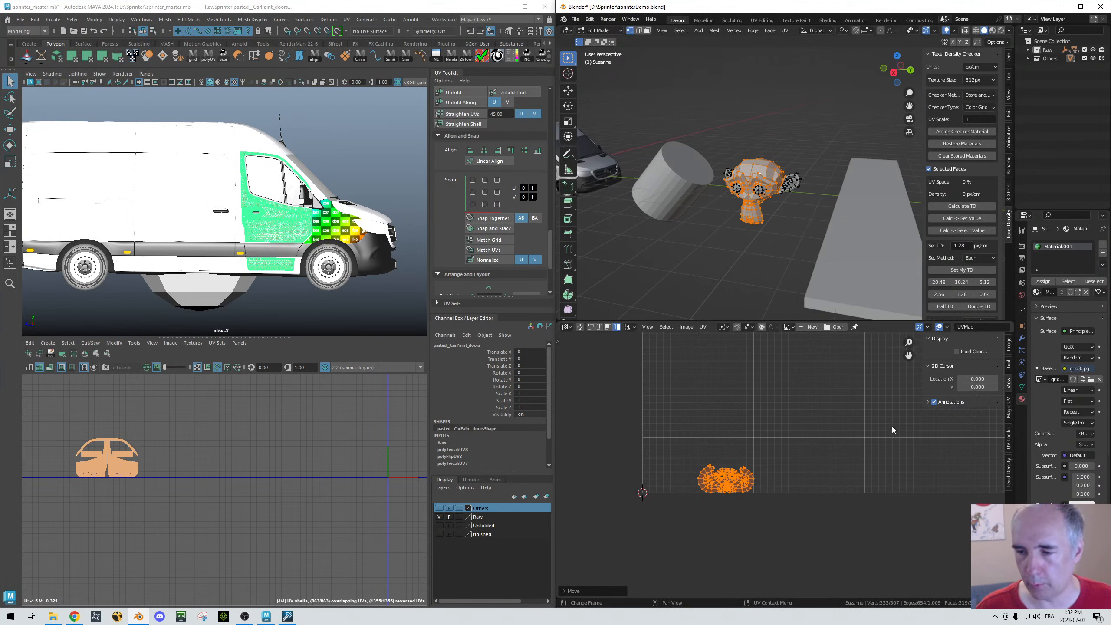
click(1008, 434)
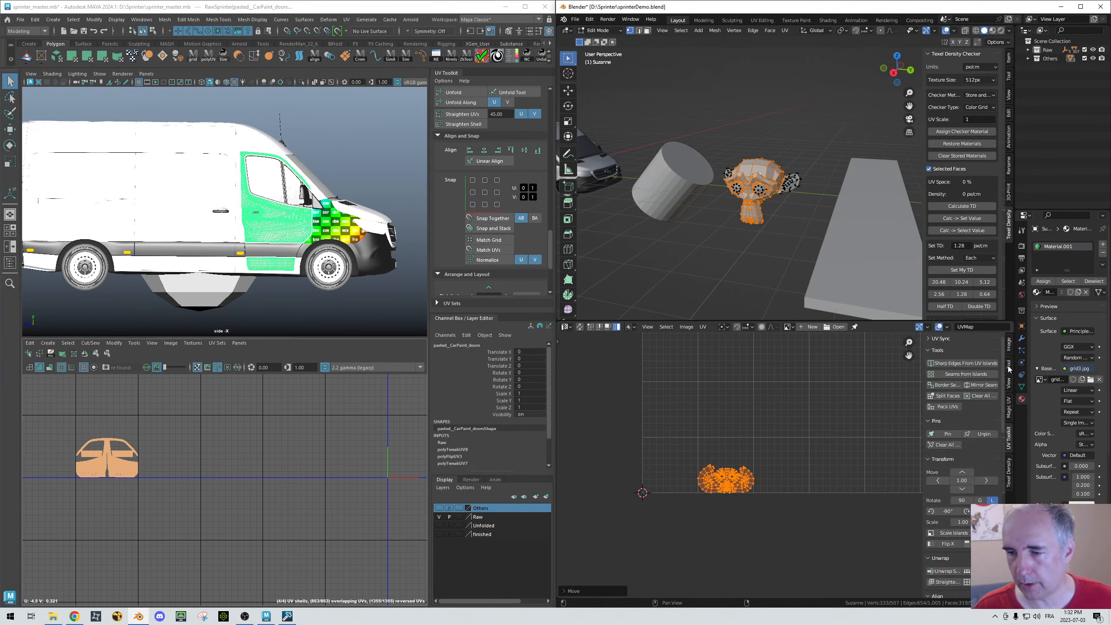
click(1009, 344)
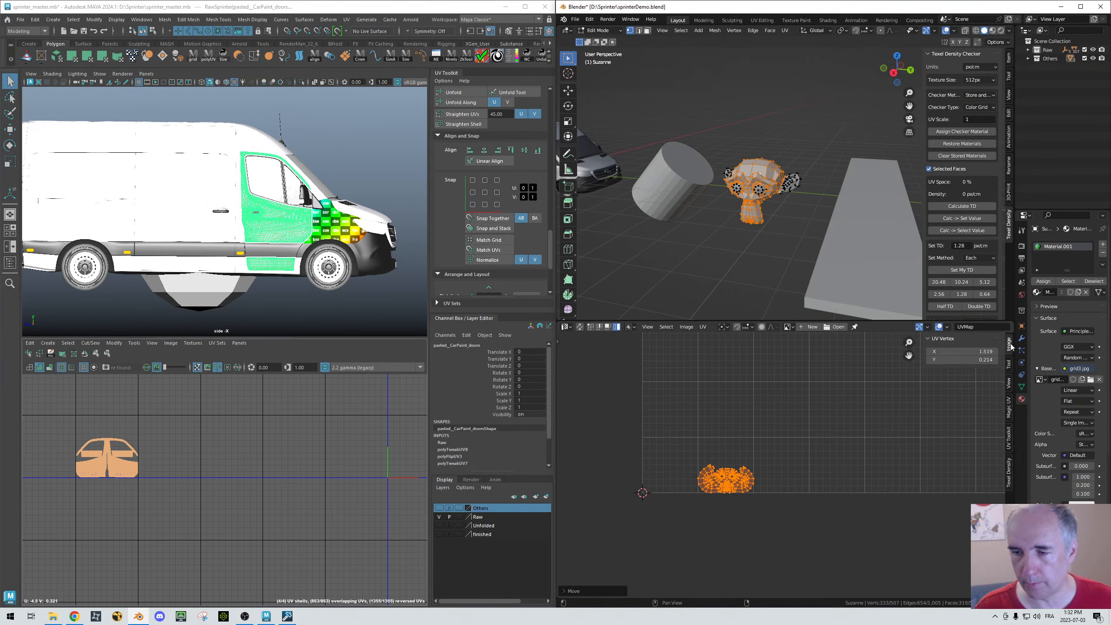
Step: Switch to Maya, move the front doors' UVs tile by tile around the grid and return them to their starting tile
middle_click(110, 447)
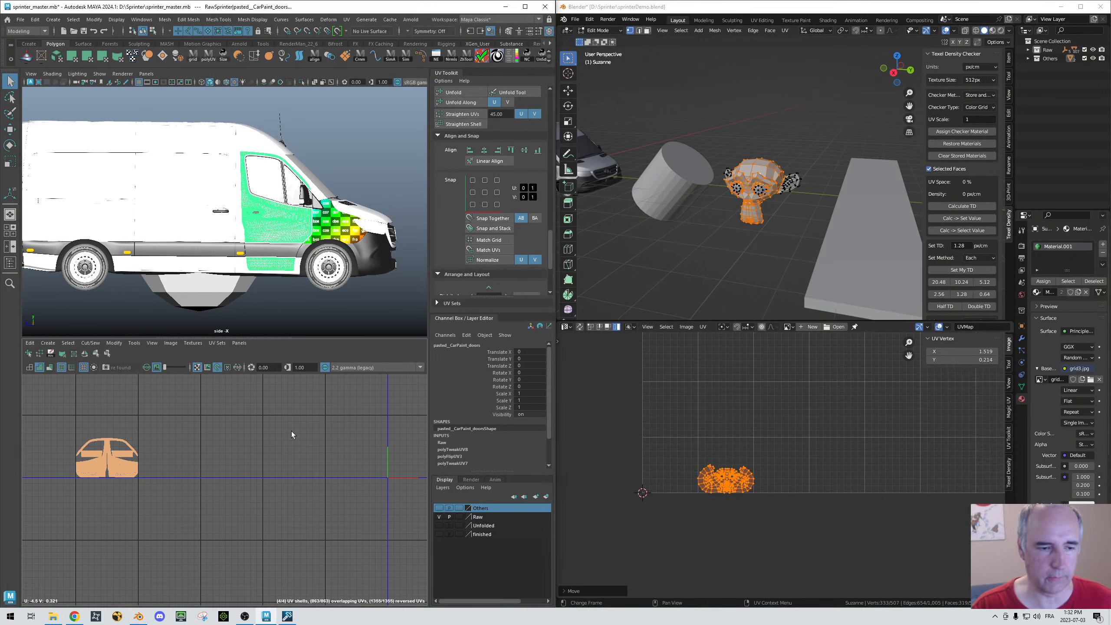
key(Down)
key(Right)
key(Right)
key(Up)
key(Left)
key(Left)
key(Left)
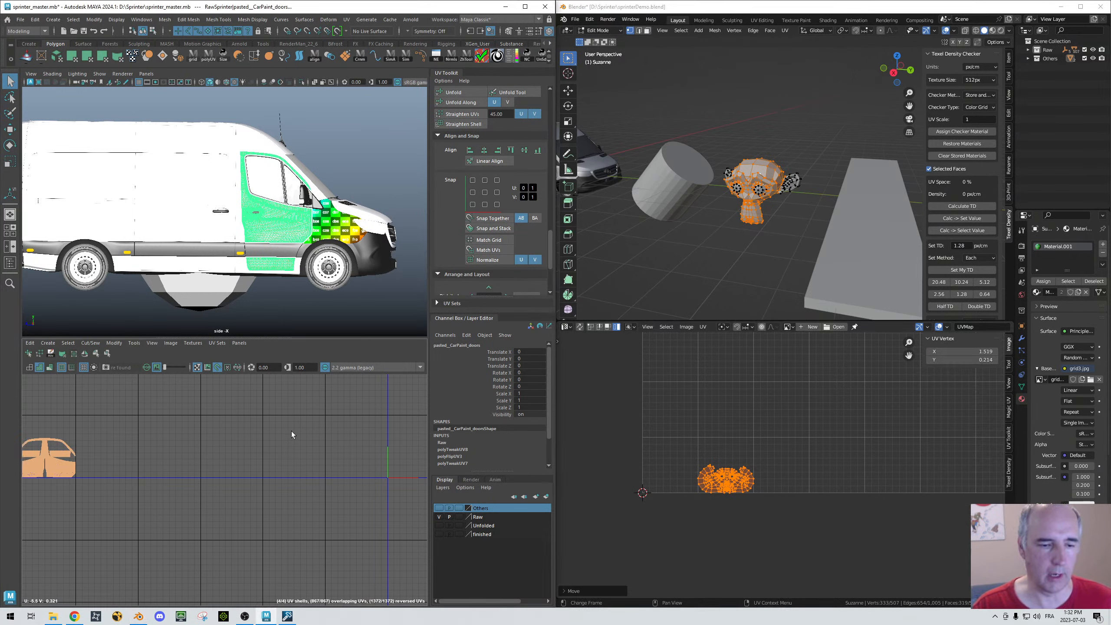
key(Right)
key(Down)
key(Right)
key(Right)
key(Up)
key(Up)
key(Left)
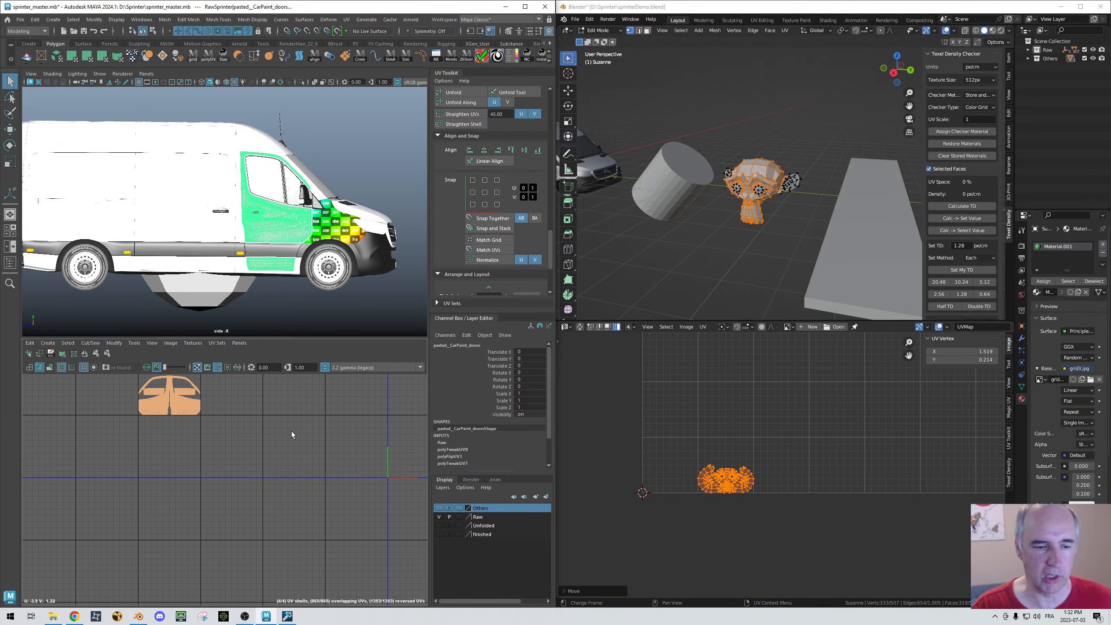
key(Down)
key(Left)
key(Up)
key(Left)
key(Right)
key(Down)
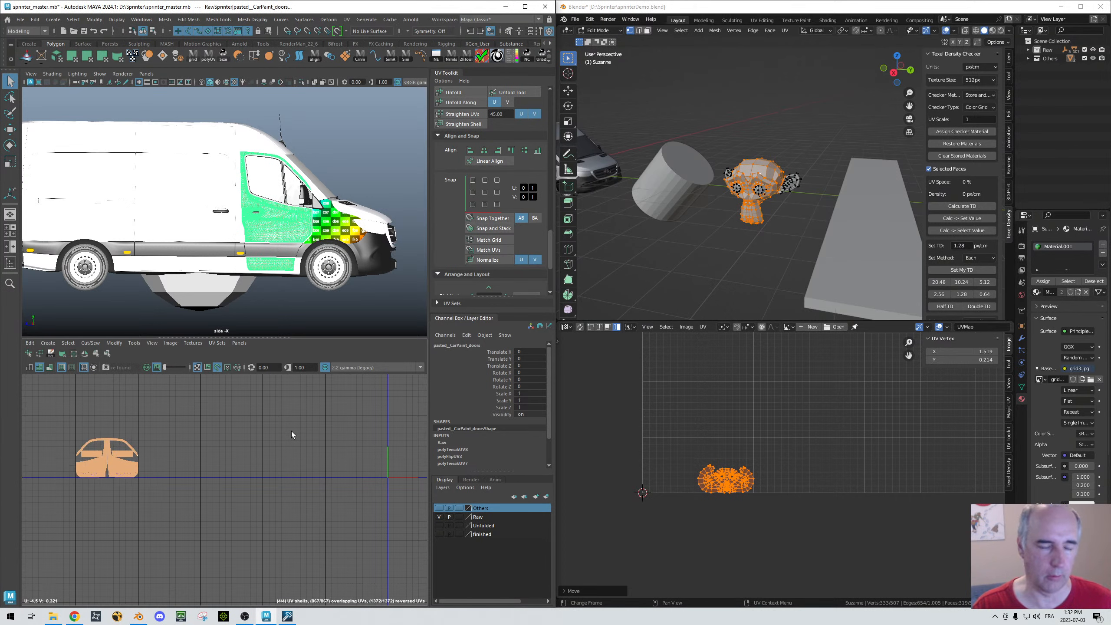
Step: Switch the visible layer from Raw to Unfolded and delete the low-poly sphere beneath the van
click(365, 156)
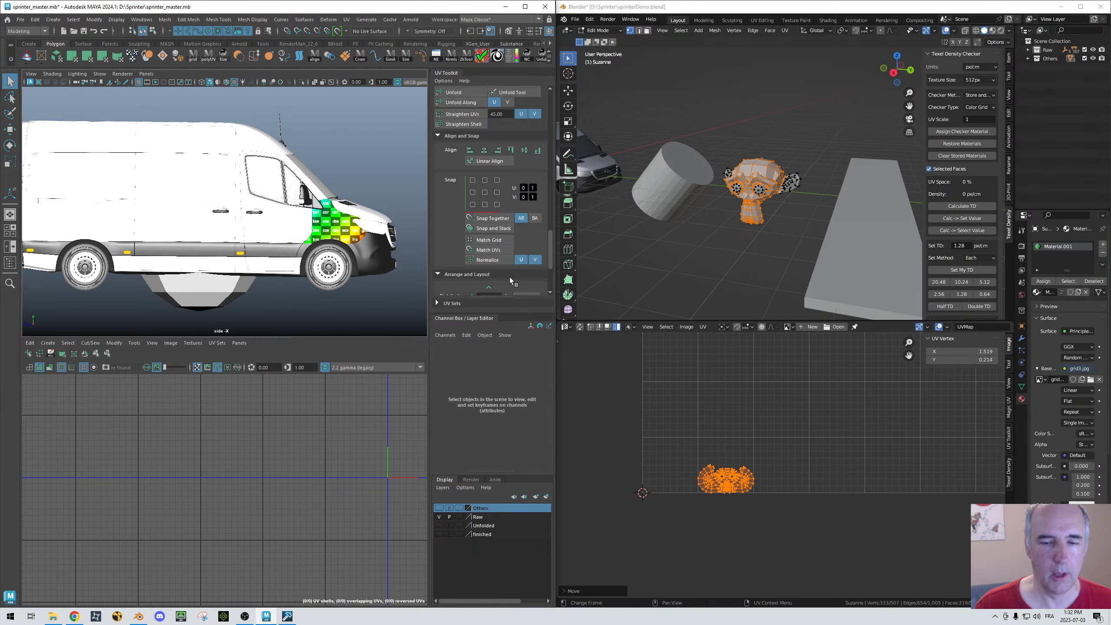
click(440, 518)
scroll(232, 240, down, 4)
click(227, 242)
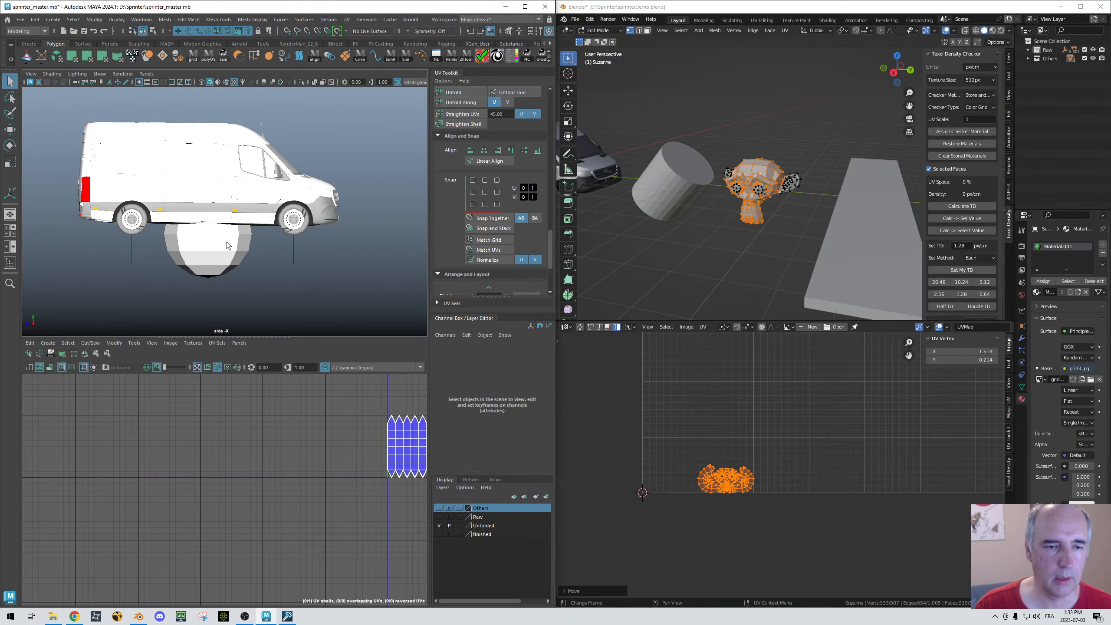
key(Delete)
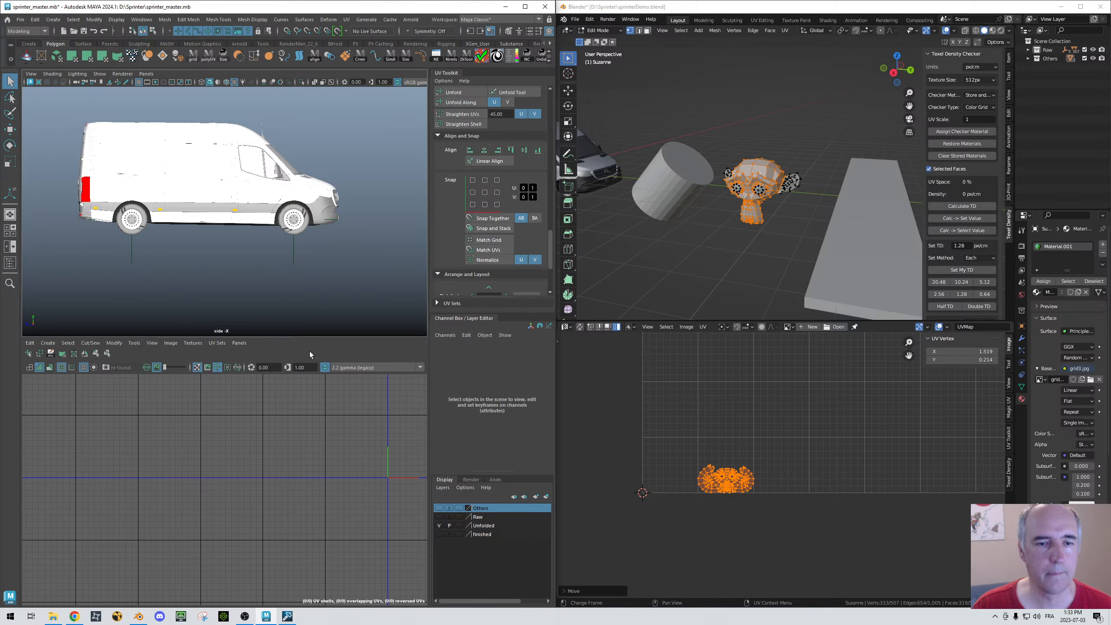
Step: Select all objects of the unfolded van and examine how their UVs are distributed across the tiles
key(ctrl+shift+a)
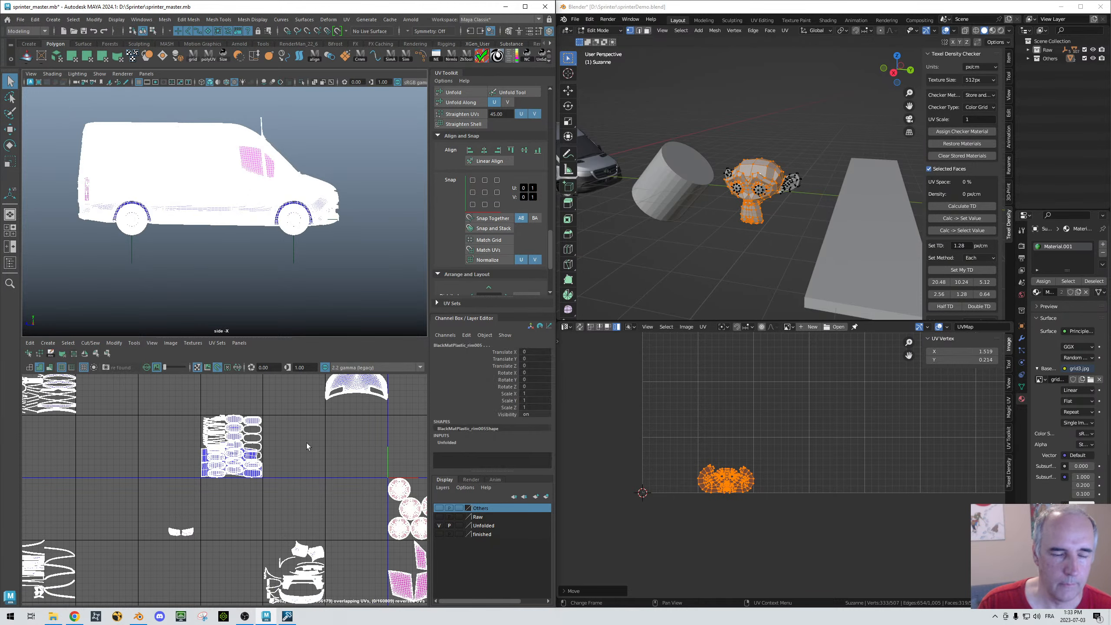
scroll(318, 447, down, 5)
scroll(318, 447, down, 3)
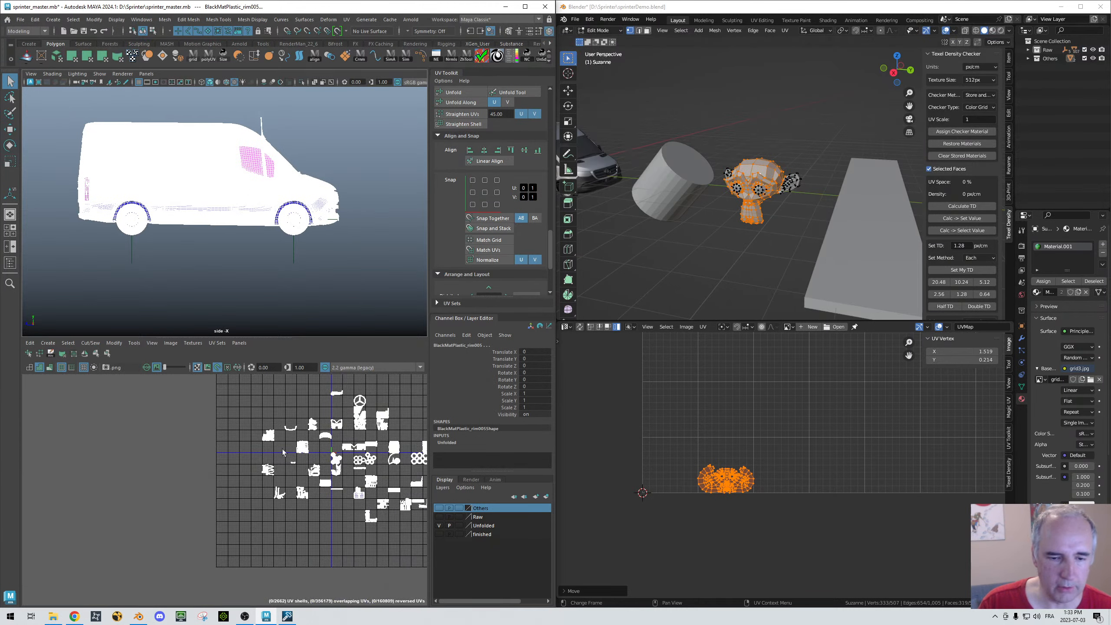
click(285, 268)
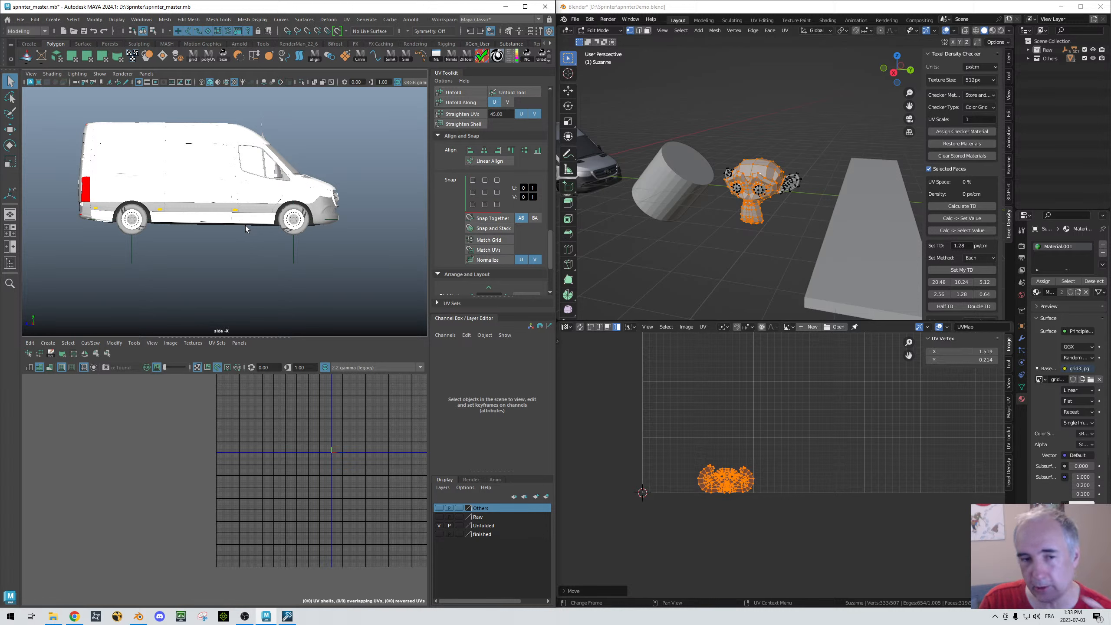
Step: Select the front fenders, front doors and side panels in the perspective view and assign them the numbered checker-grid material
click(257, 188)
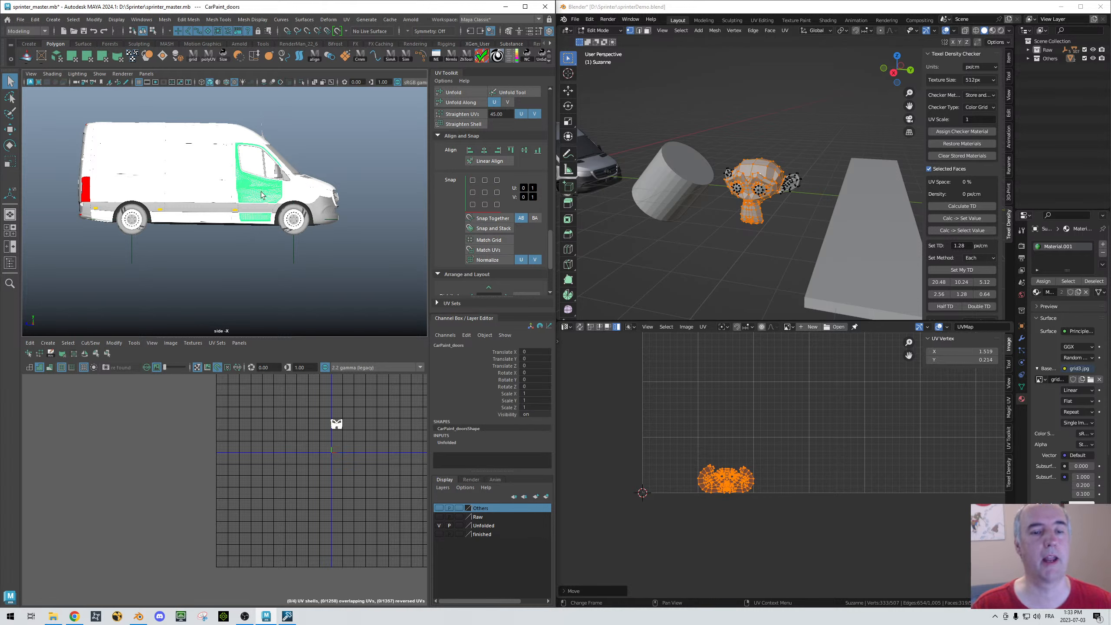
click(286, 195)
click(206, 189)
shift+click(265, 191)
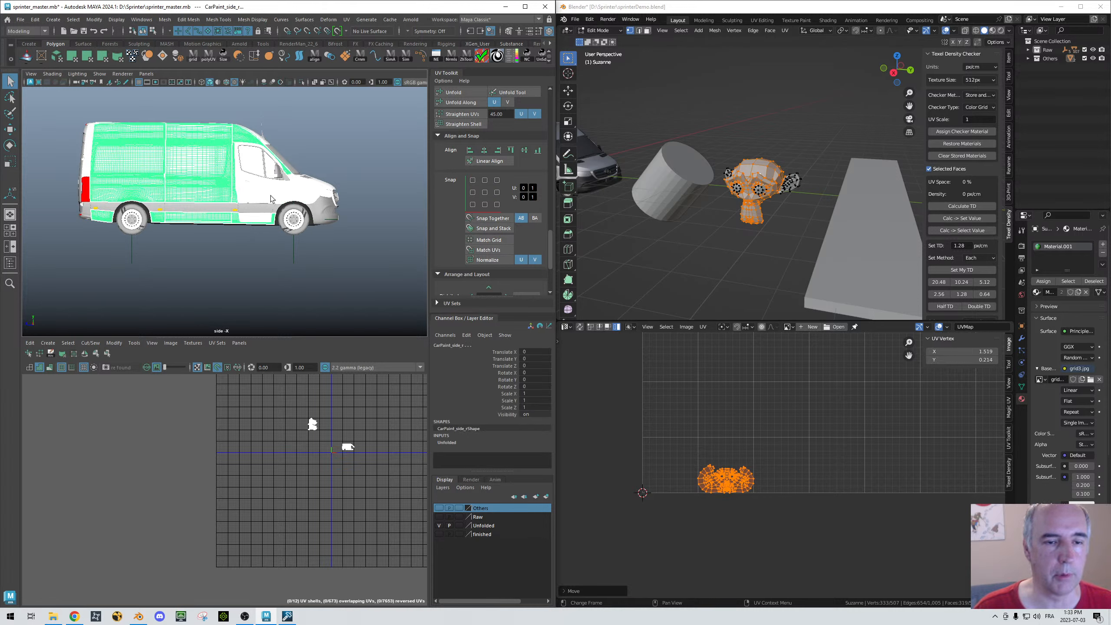
key(super+space)
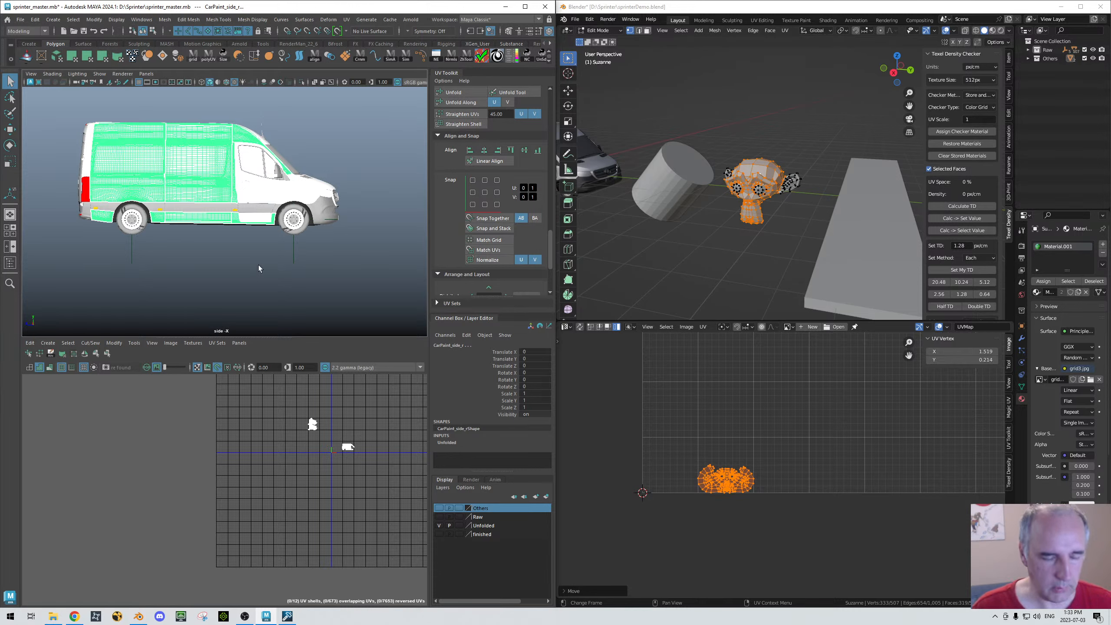
key(space)
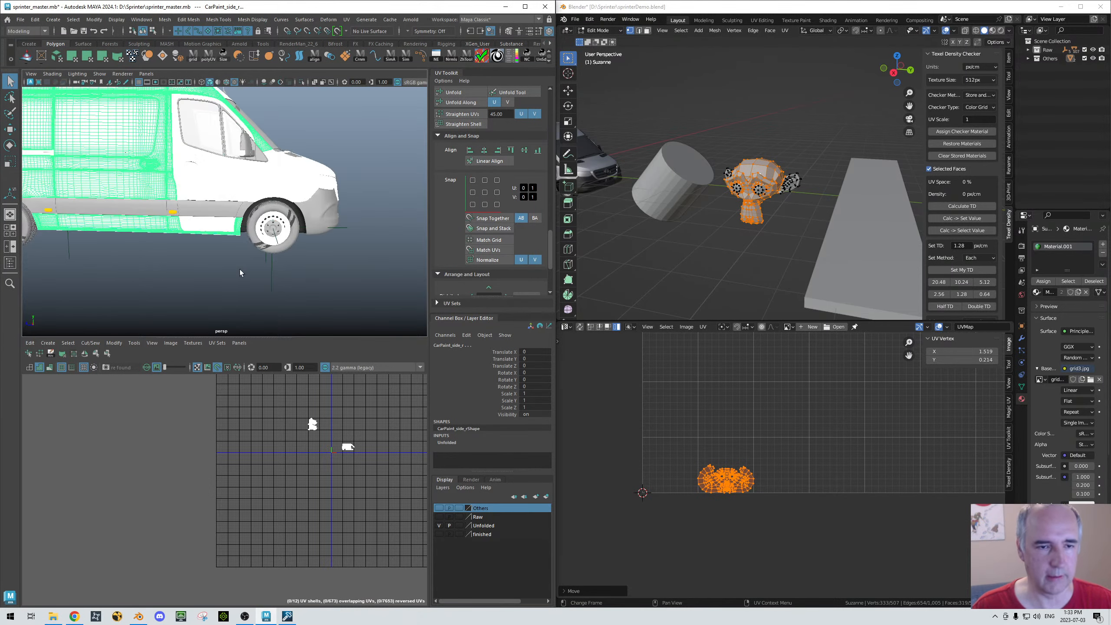
mouse_move(245, 259)
alt+mouse_down()
mouse_move(237, 271)
mouse_move(264, 263)
alt+mouse_up()
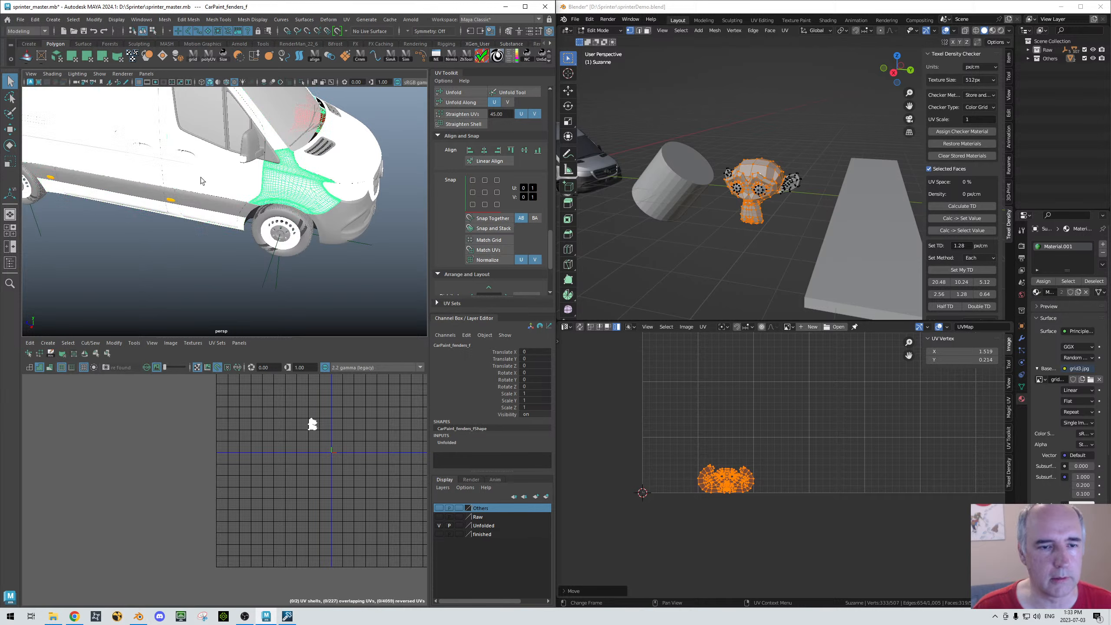
shift+click(220, 186)
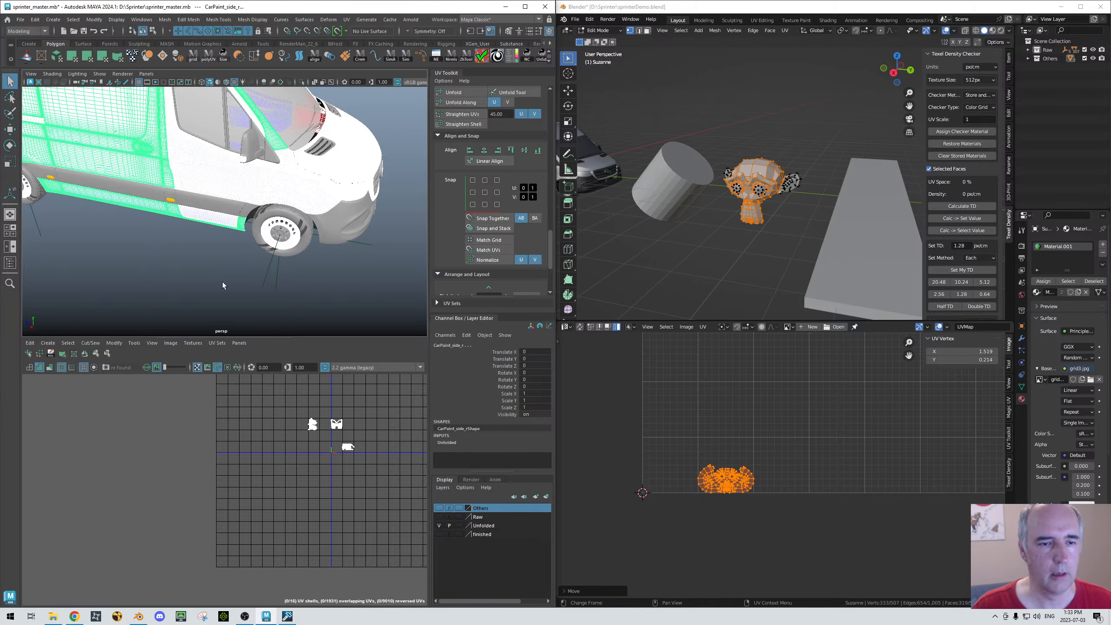
alt+drag(200, 257, 215, 262)
right_drag(144, 176, 226, 242)
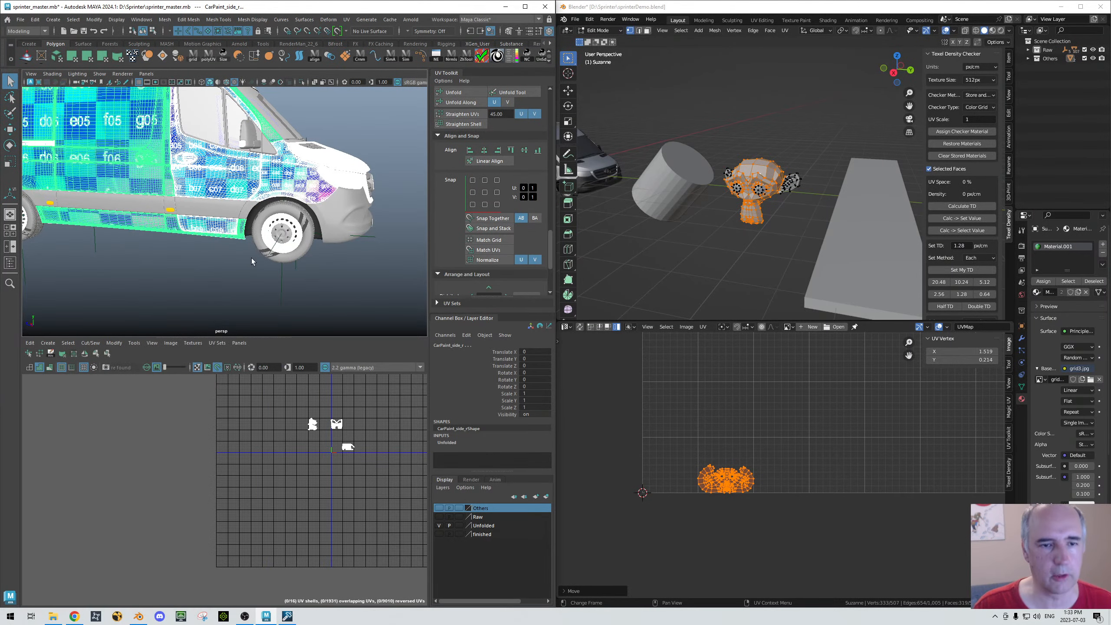
scroll(226, 276, up, 5)
scroll(188, 274, up, 3)
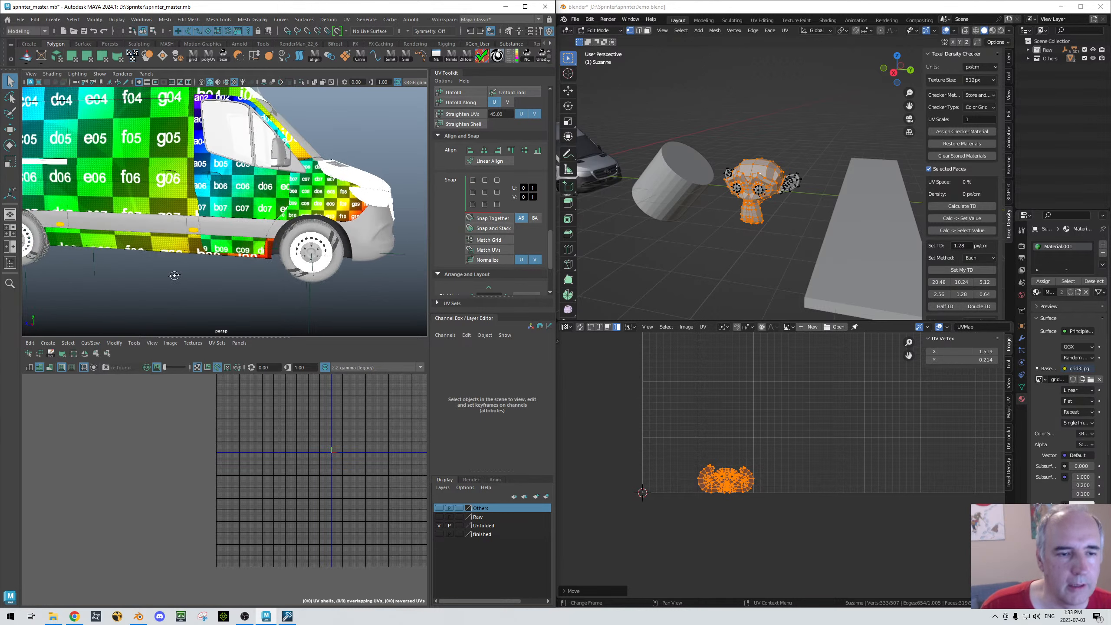
scroll(116, 147, down, 5)
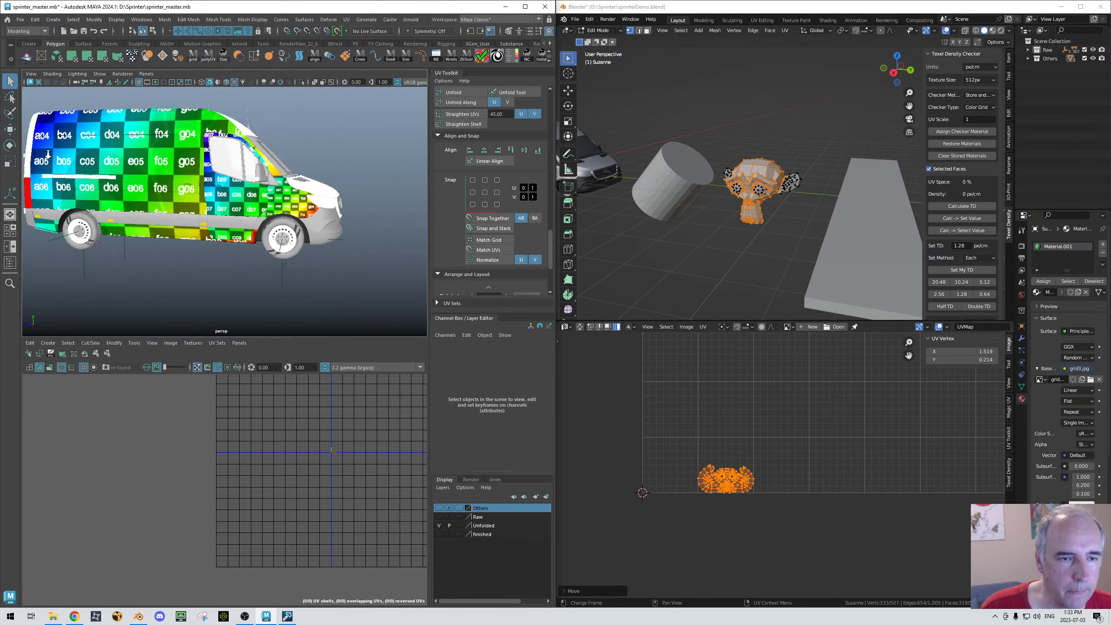
Step: Select the van's black underbody and examine where its UVs lie in the tile grid
alt+middle_drag(94, 162, 122, 186)
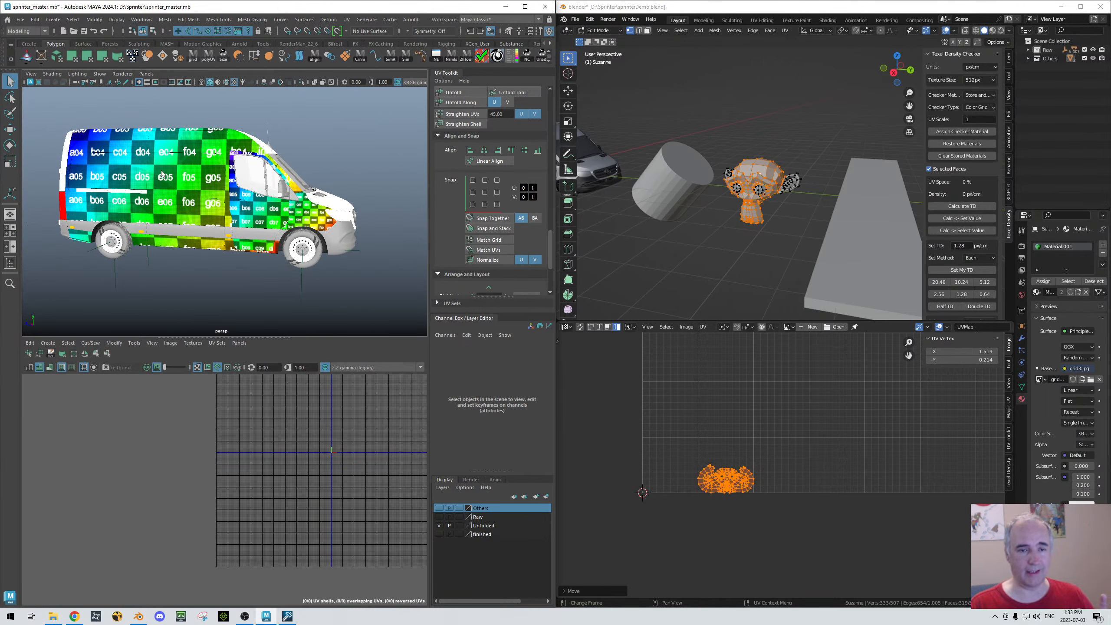
click(177, 151)
alt+drag(176, 282, 185, 280)
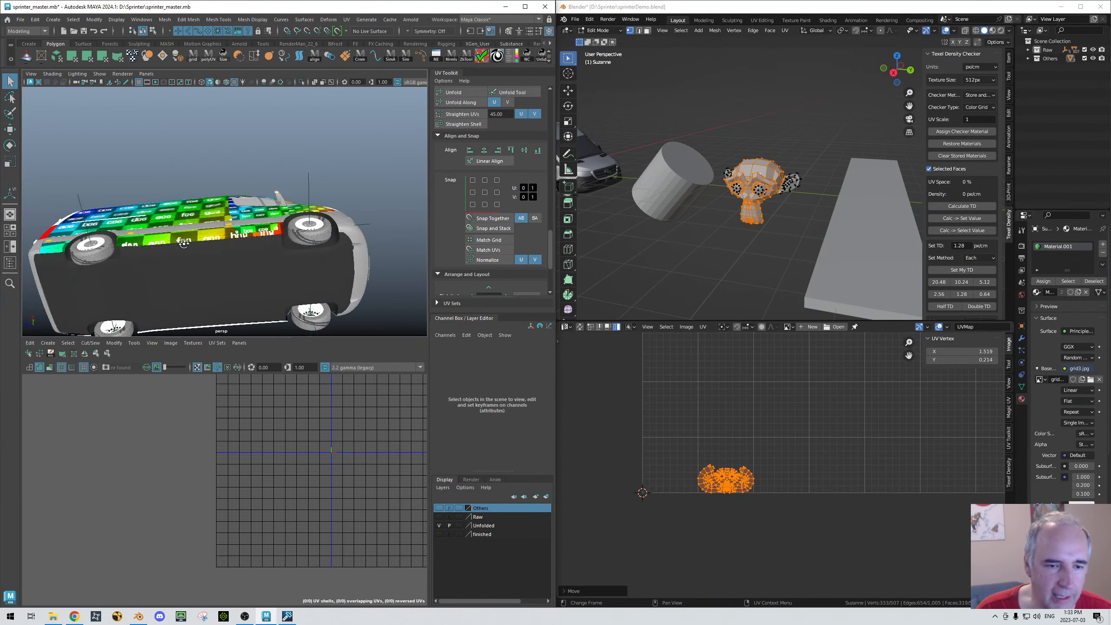
click(185, 279)
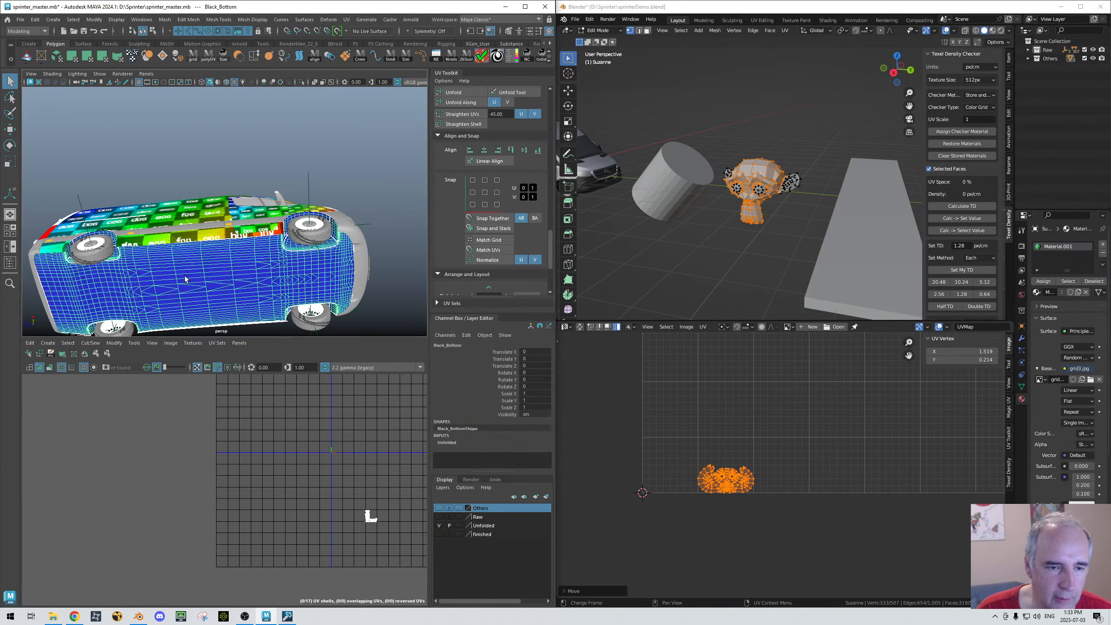
click(276, 125)
Step: Select the van's right side panel and frame its UV shells to examine their layout within the tile
alt+drag(276, 125, 187, 166)
click(186, 167)
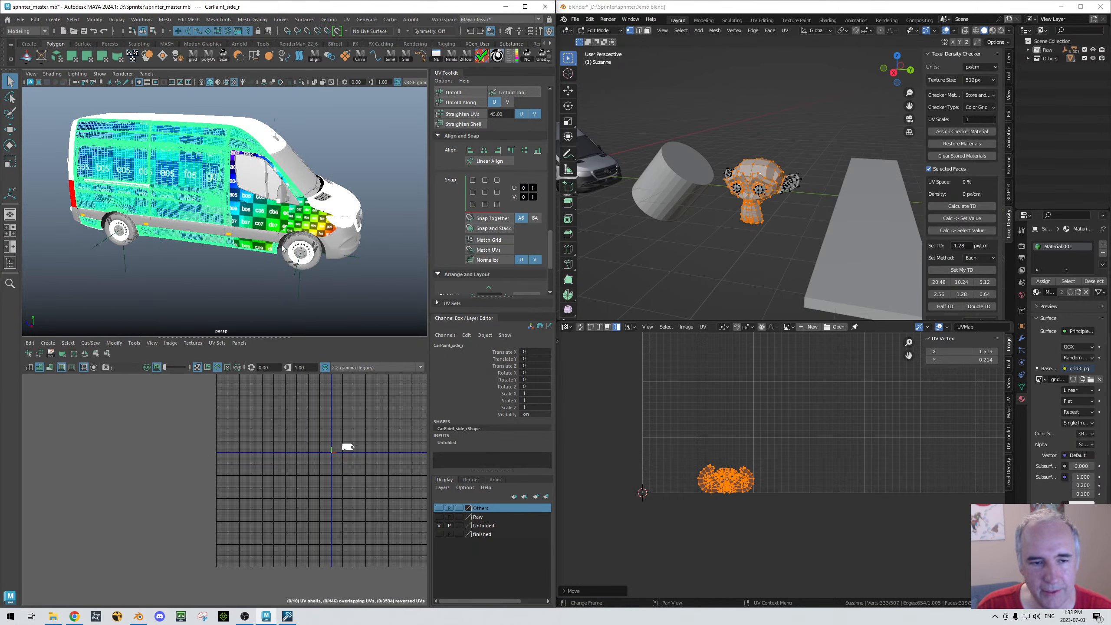
key(f)
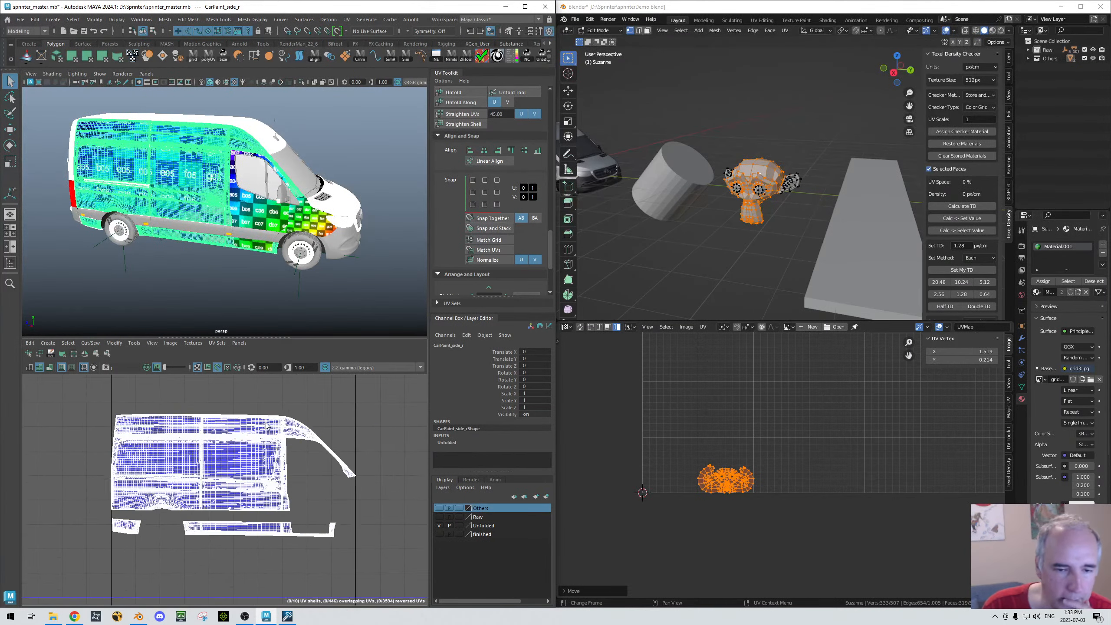
click(260, 212)
click(188, 199)
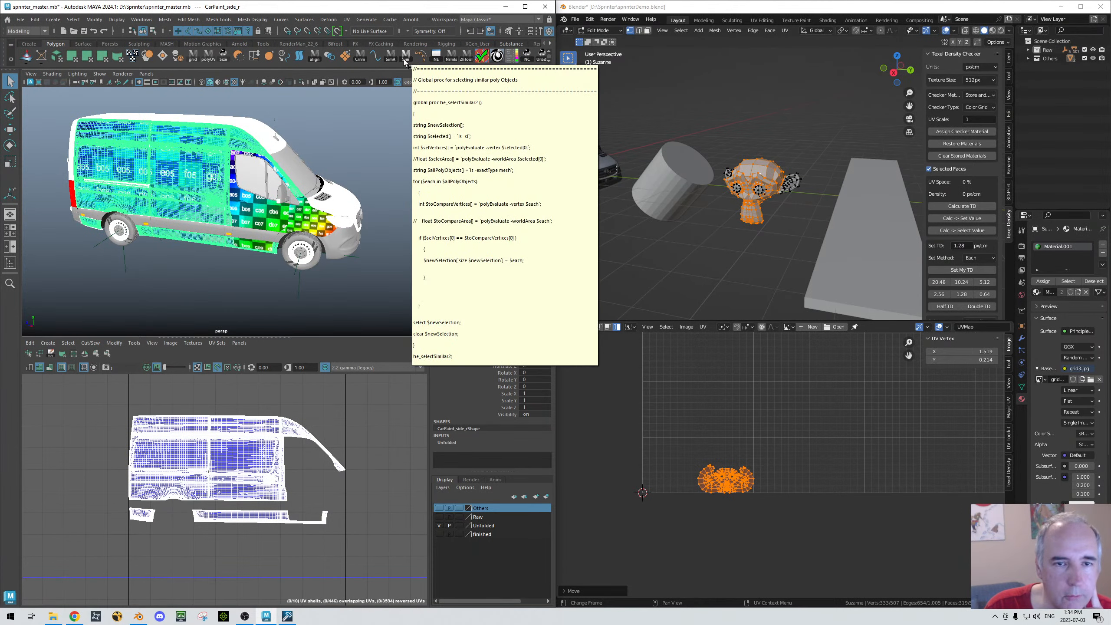
Step: Open the Maya Checker Size Tool, pick the right side panel's checker size and apply it to the front doors as an object
scroll(411, 54, down, 1)
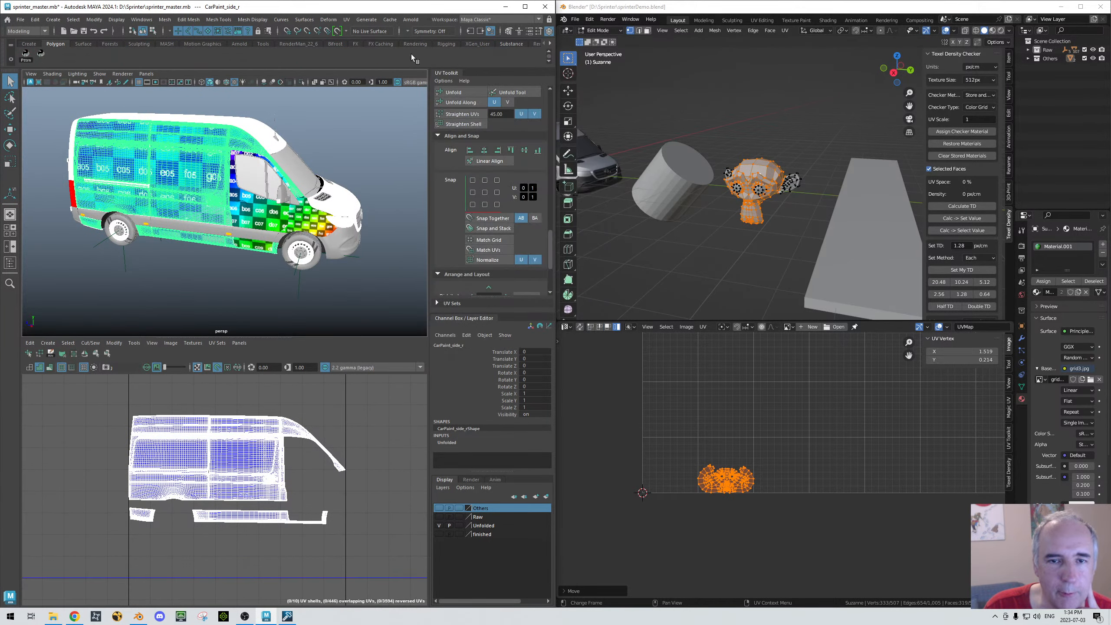
scroll(411, 53, up, 1)
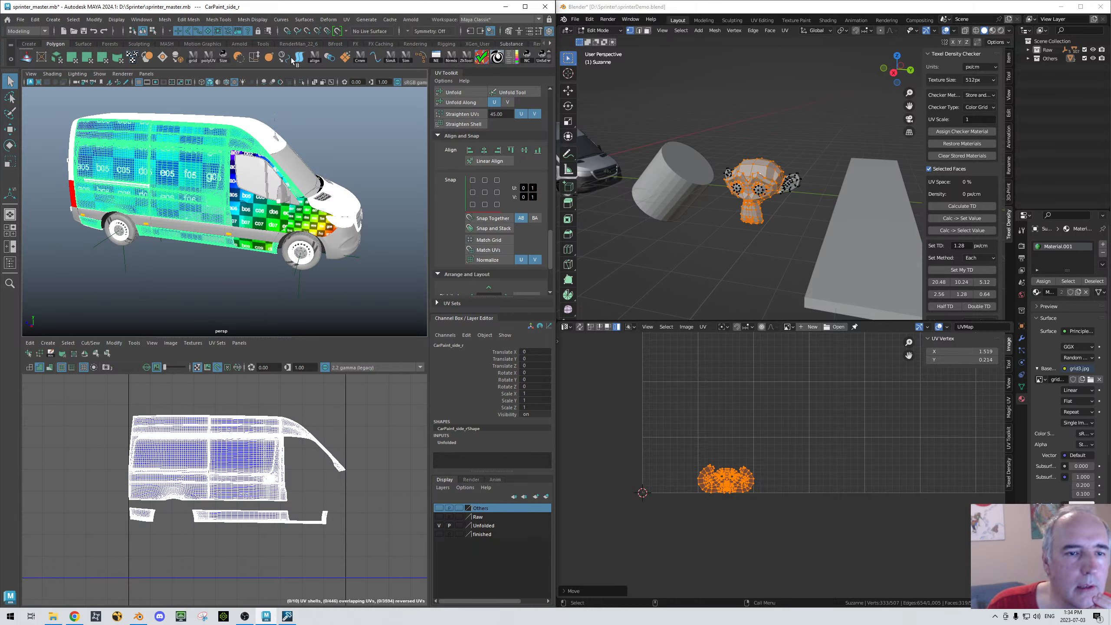
click(221, 57)
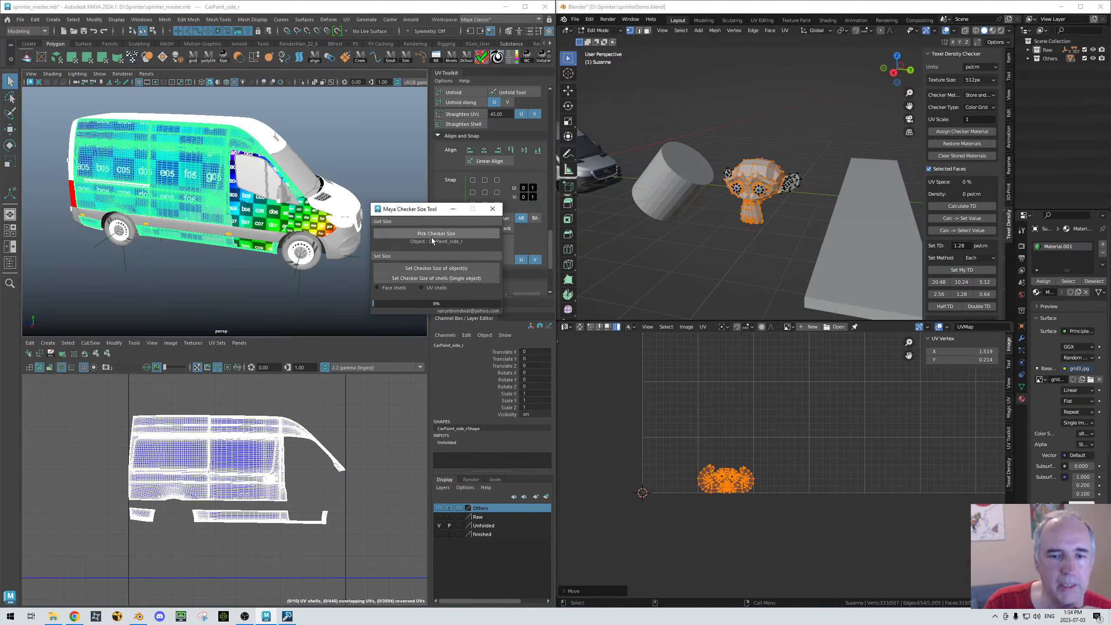
click(265, 219)
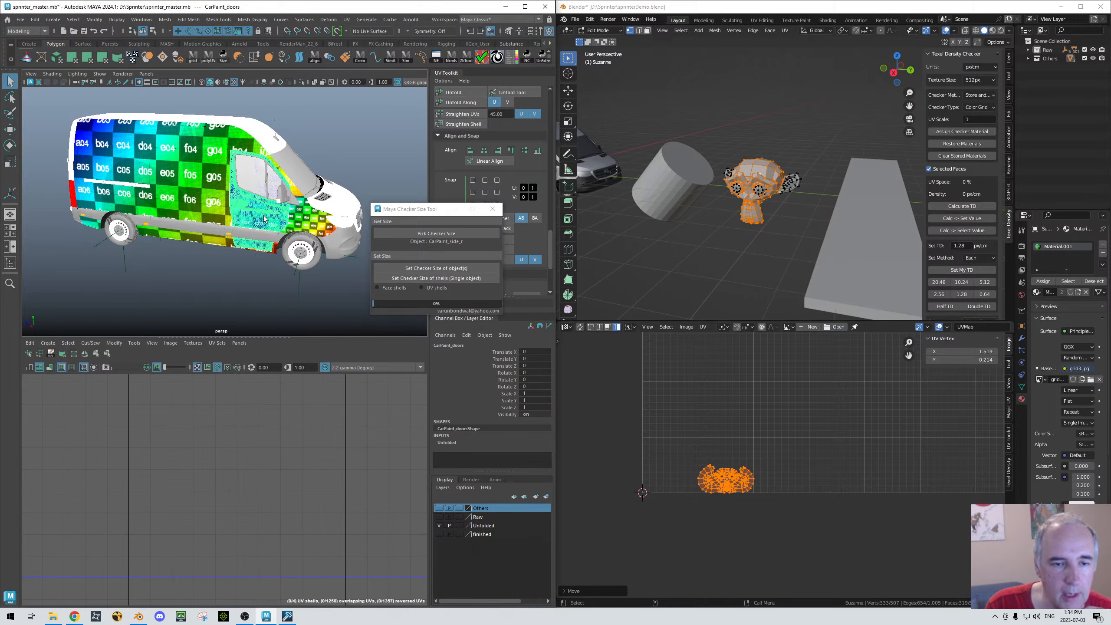
click(416, 270)
Step: Select the front fenders, frame their UVs, apply the picked checker size to the whole object and undo that change
click(224, 276)
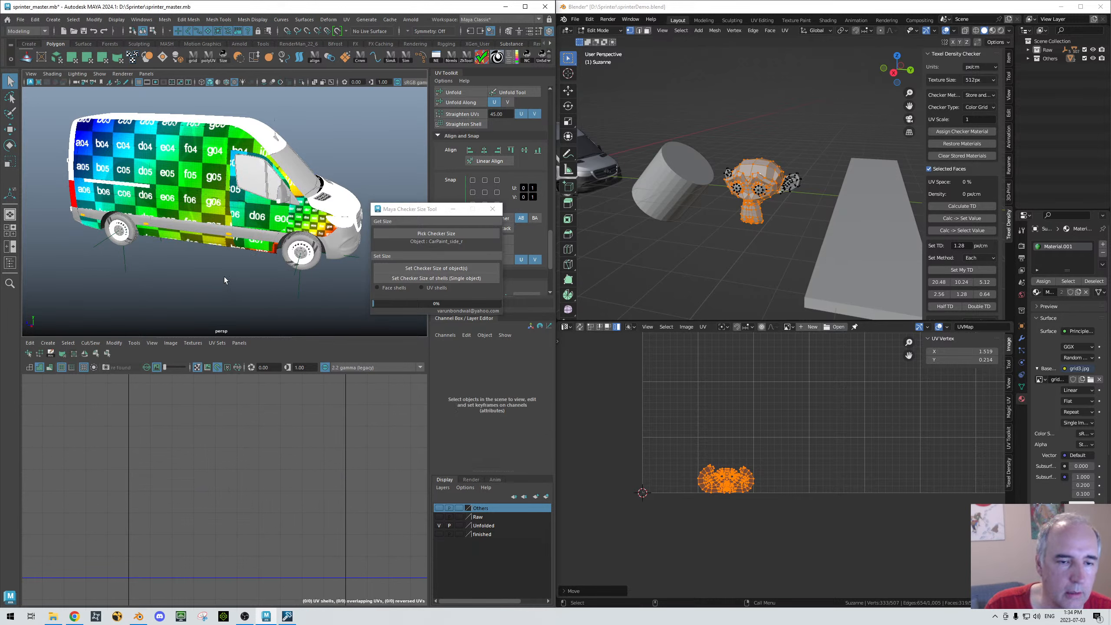
alt+drag(224, 276, 262, 268)
alt+right_drag(263, 267, 359, 237)
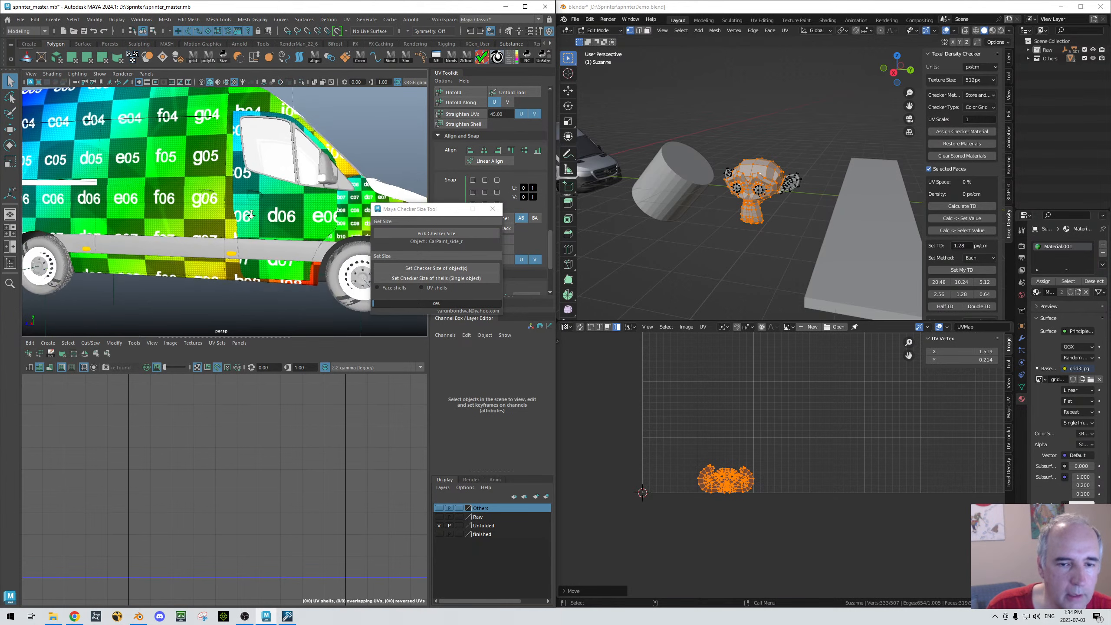
alt+middle_drag(369, 216, 341, 212)
click(331, 208)
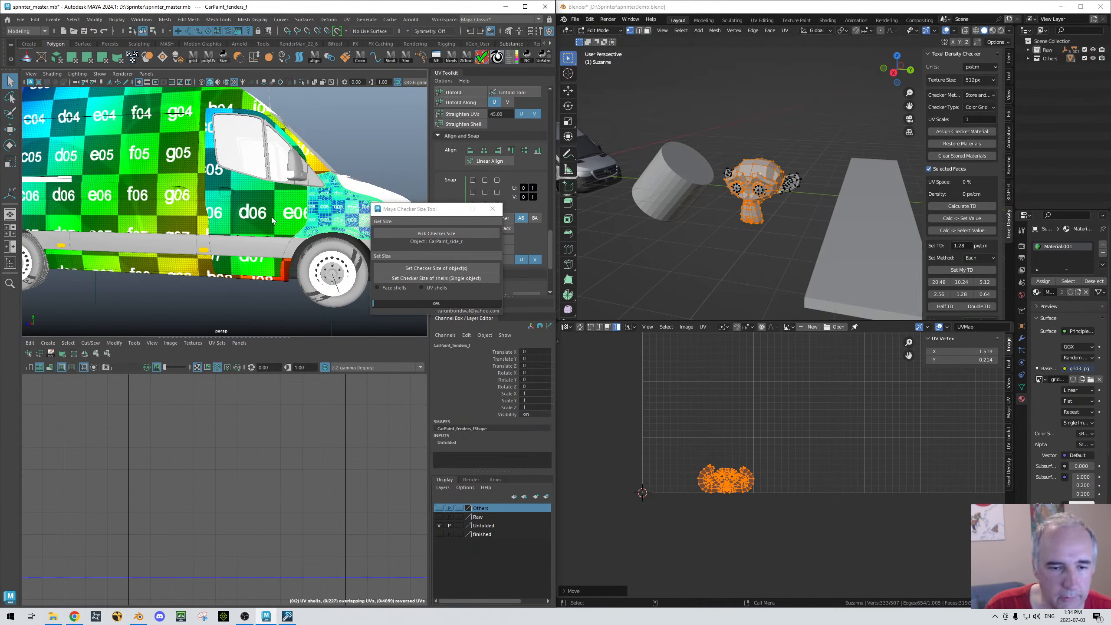
alt+drag(271, 223, 256, 231)
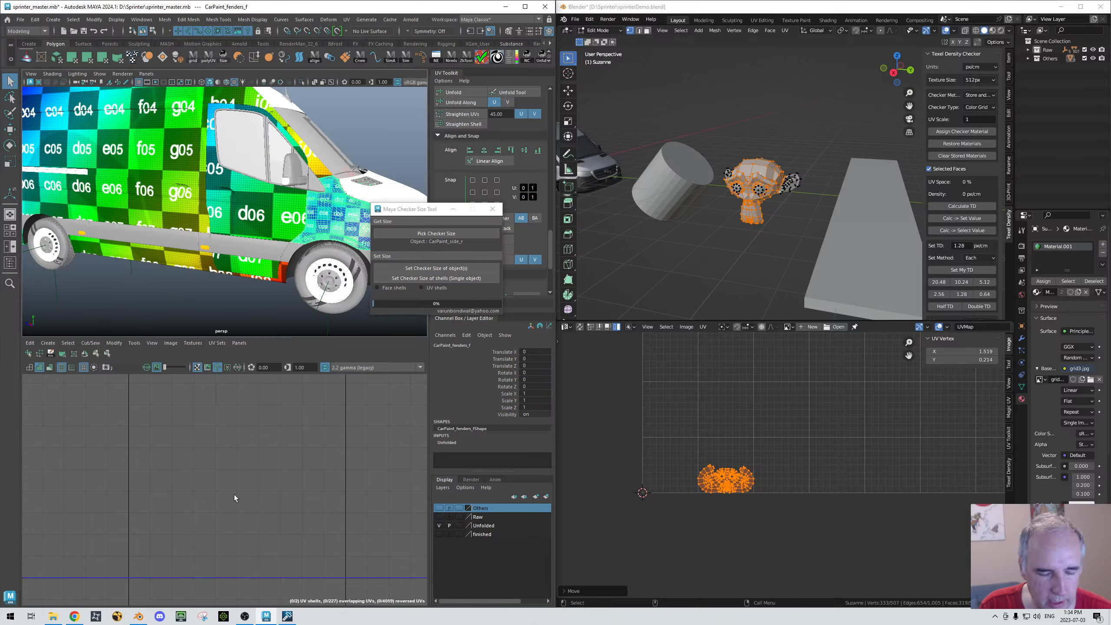
key(f)
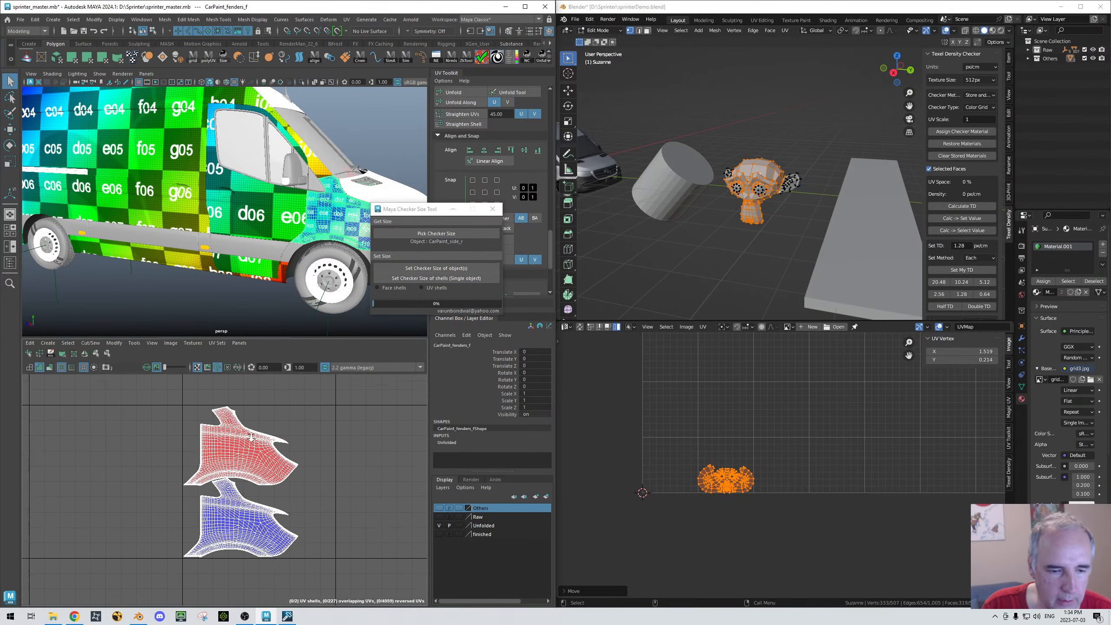
alt+right_drag(252, 437, 291, 417)
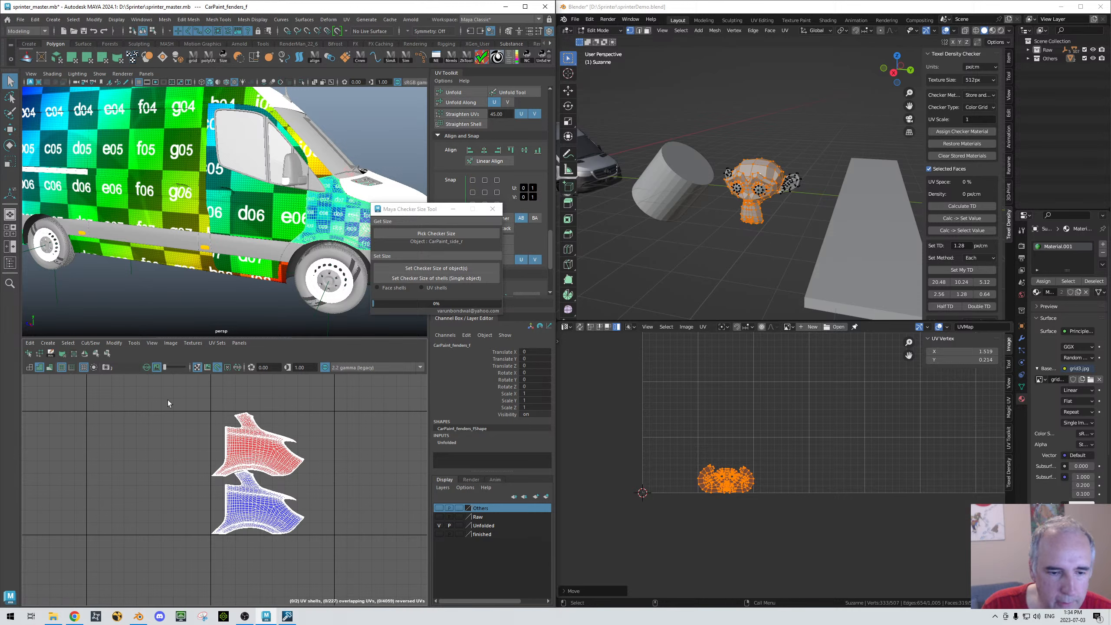
alt+drag(288, 229, 224, 230)
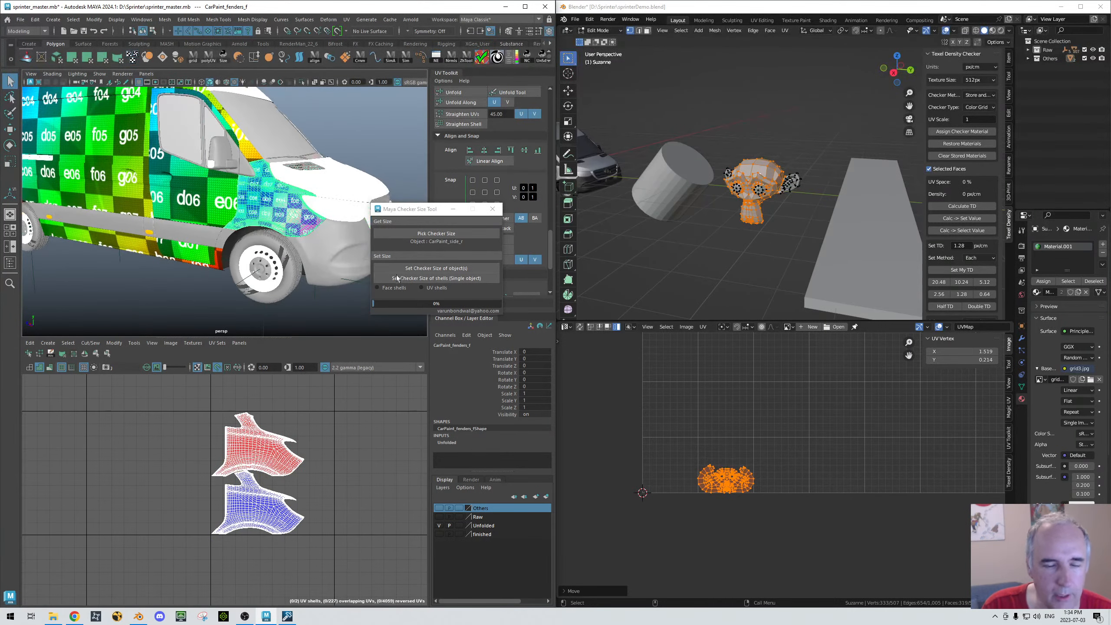
click(456, 268)
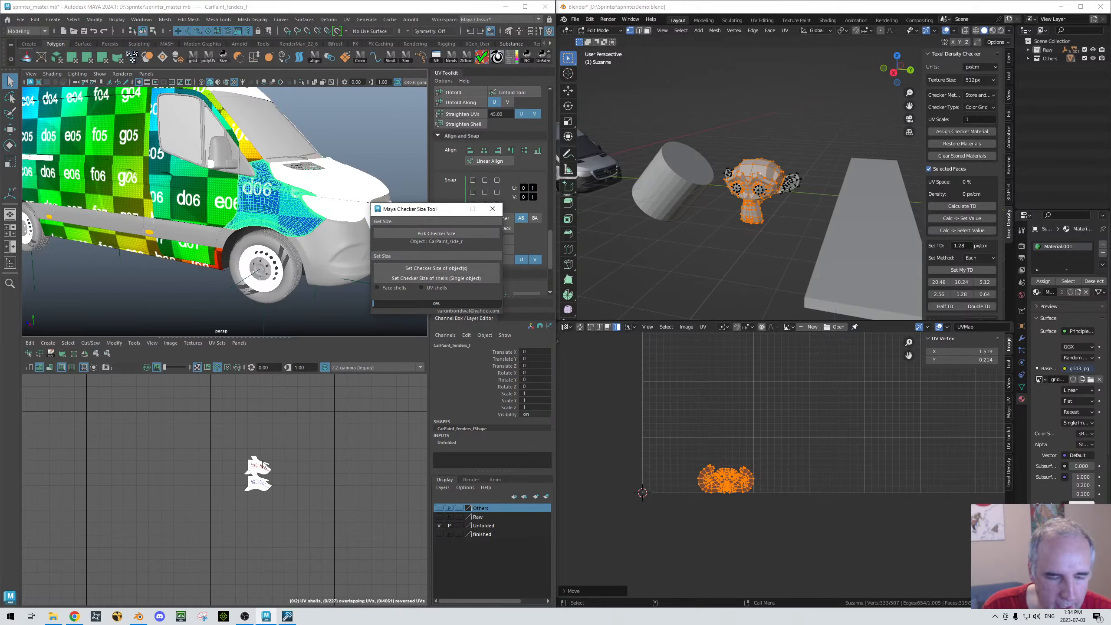
key(ctrl+z)
Step: Select the faces of both front fender UV shells and try to apply the picked checker size to them
click(444, 278)
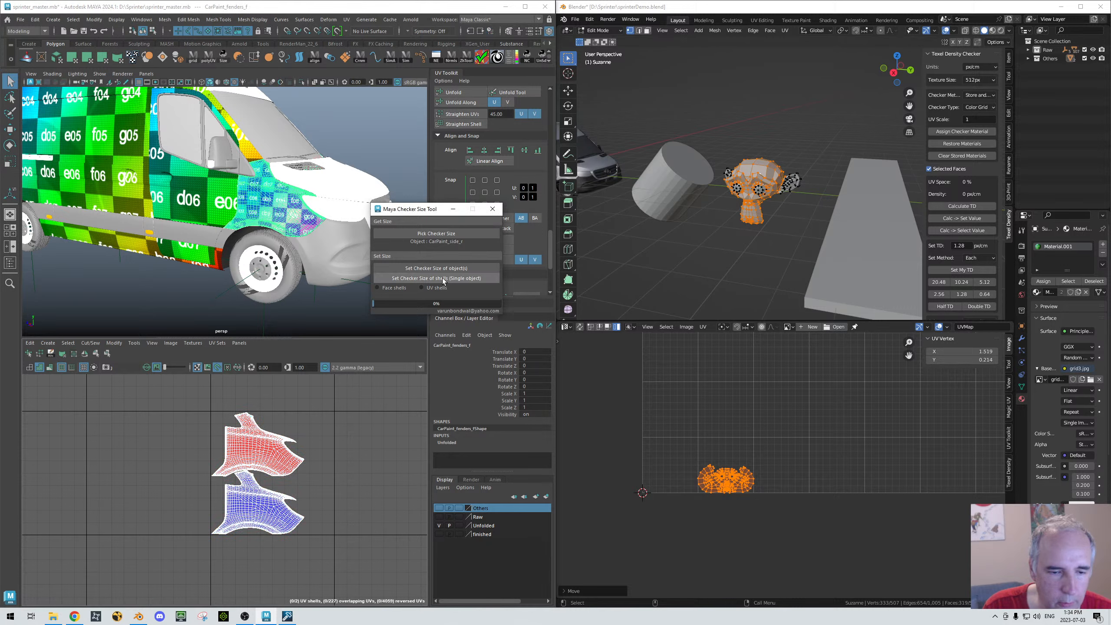
drag(161, 394, 291, 593)
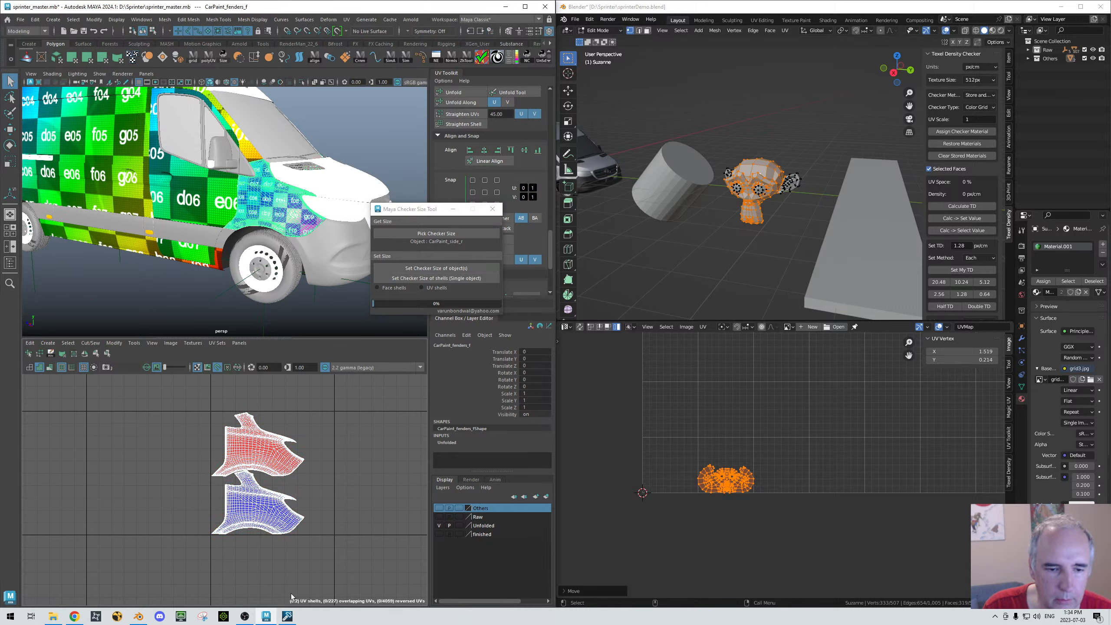
right_click(254, 451)
right_drag(233, 436, 233, 437)
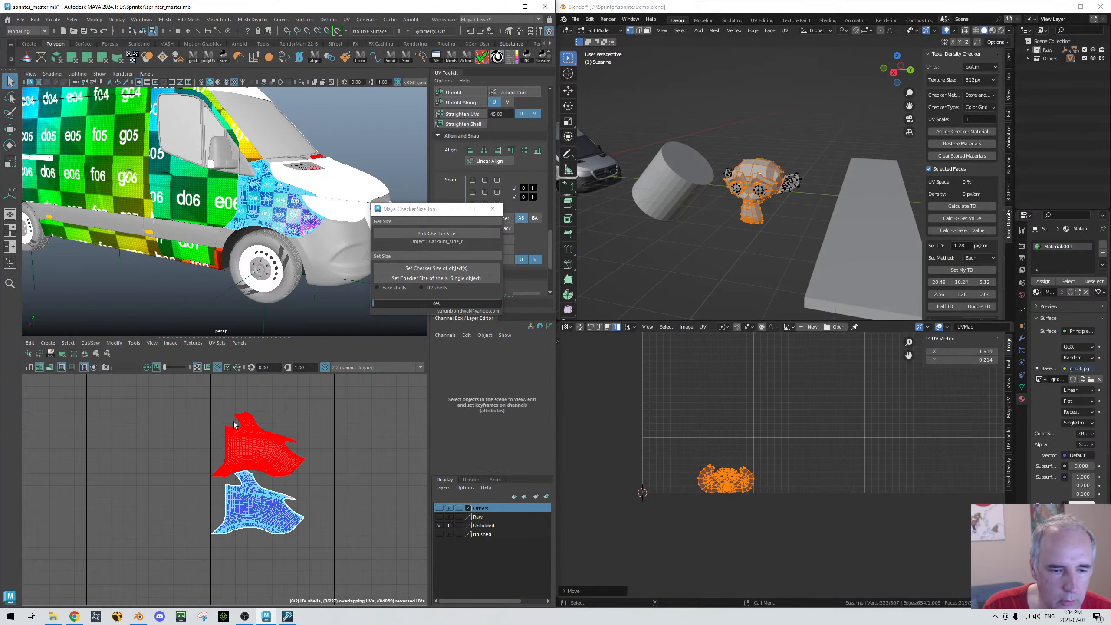
click(237, 513)
click(291, 415)
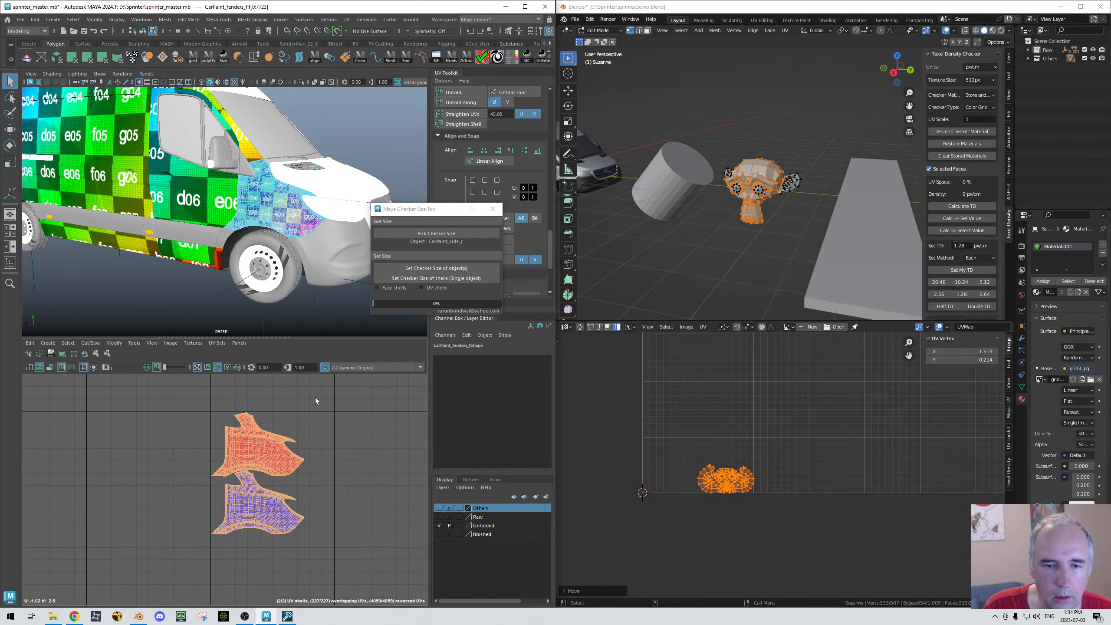
click(436, 269)
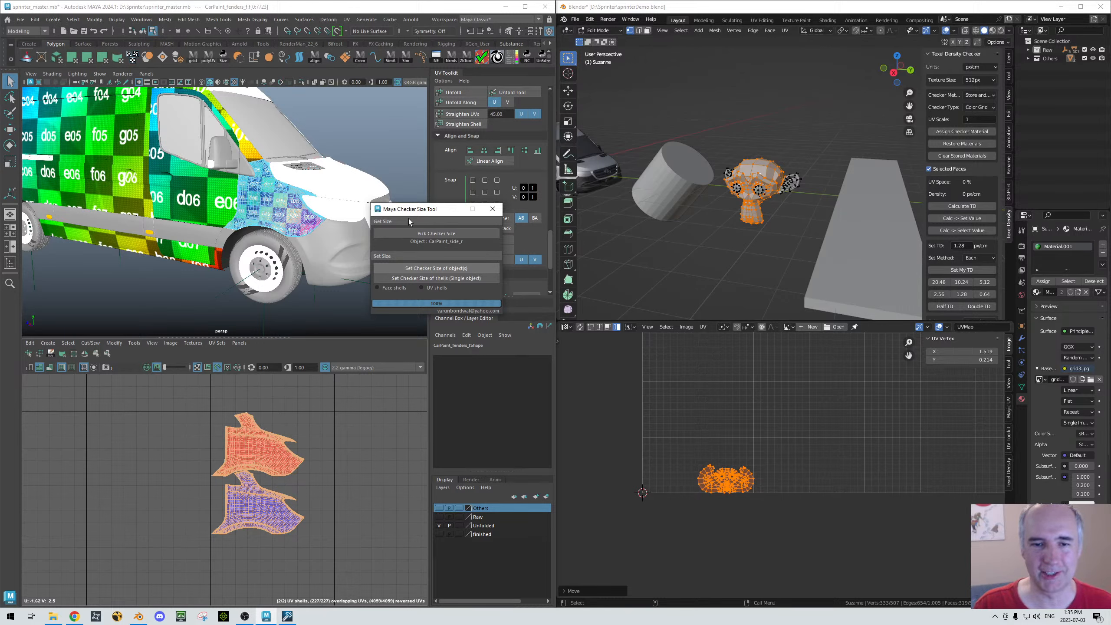
Step: Force Maya to quit by ending its task in Task Manager, and close Task Manager
click(665, 230)
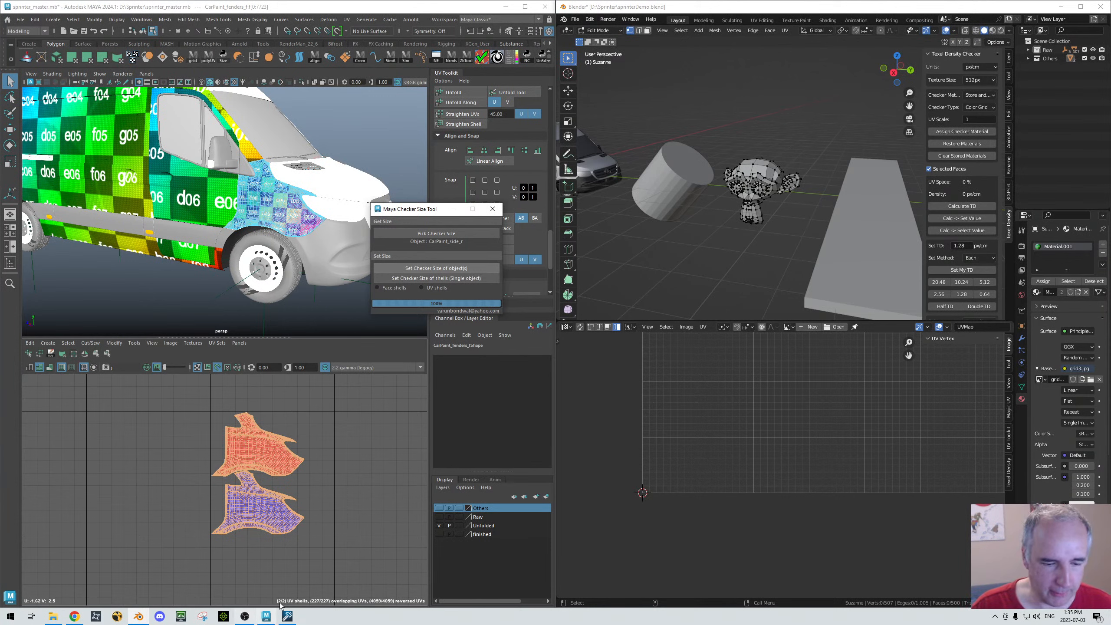
right_click(266, 616)
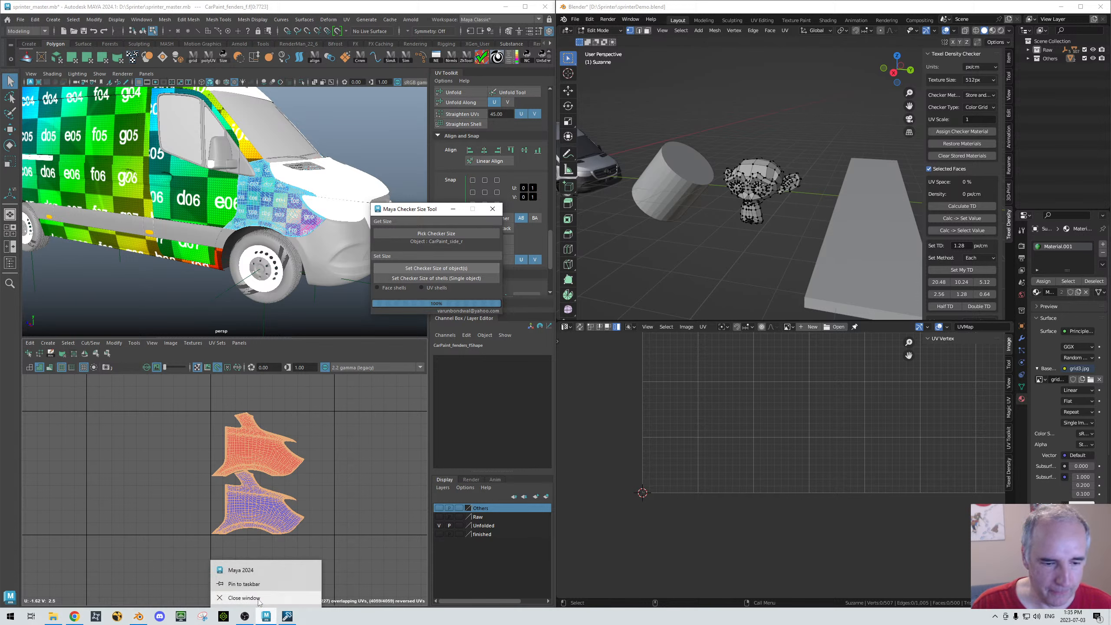
click(259, 601)
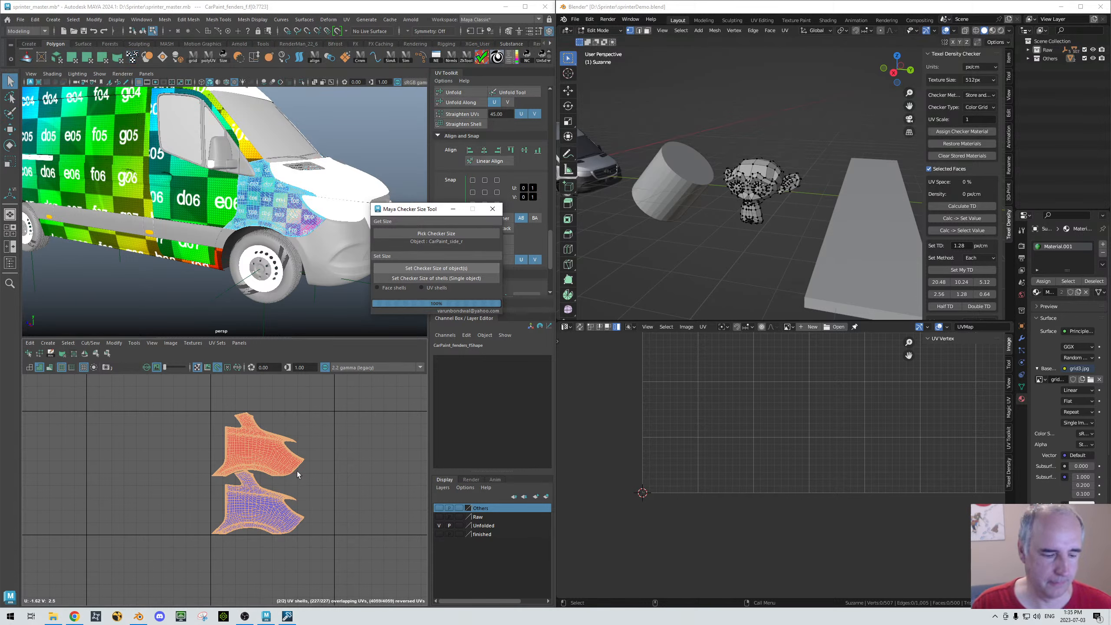
key(ctrl+shift+Escape)
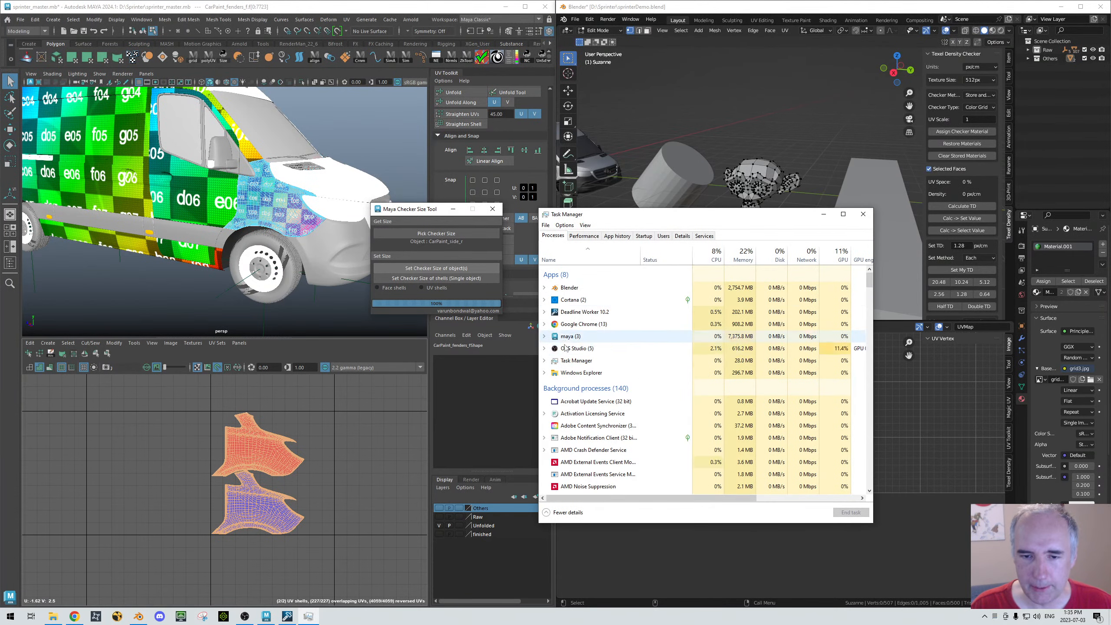
click(565, 339)
click(851, 512)
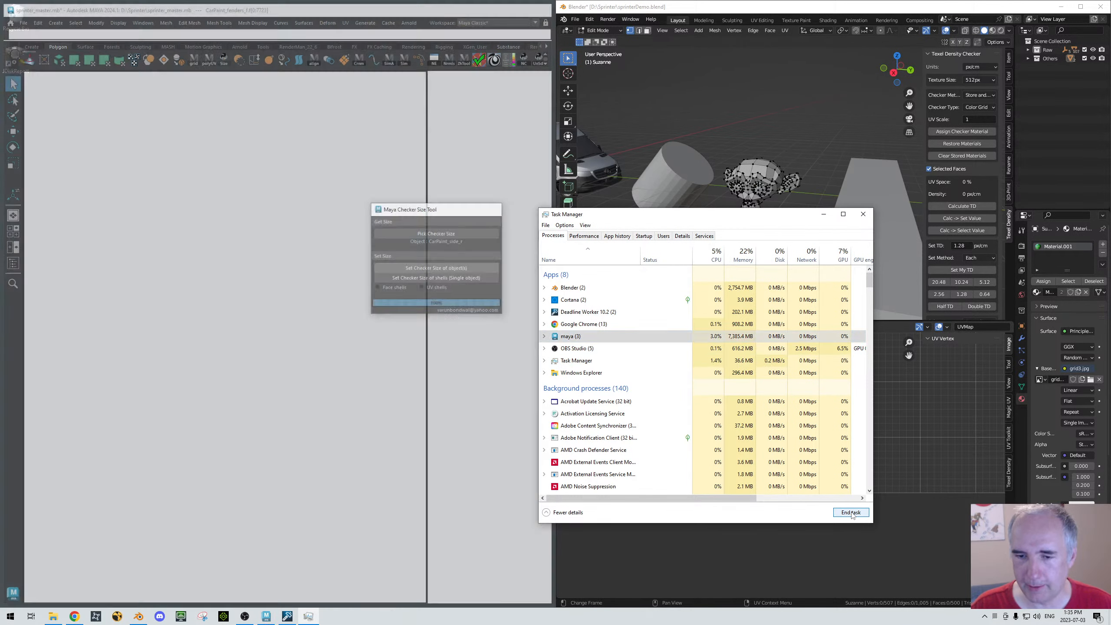
click(864, 214)
Step: Launch Maya 2024 again and reopen the recent scene sprinter_master.mb
click(10, 621)
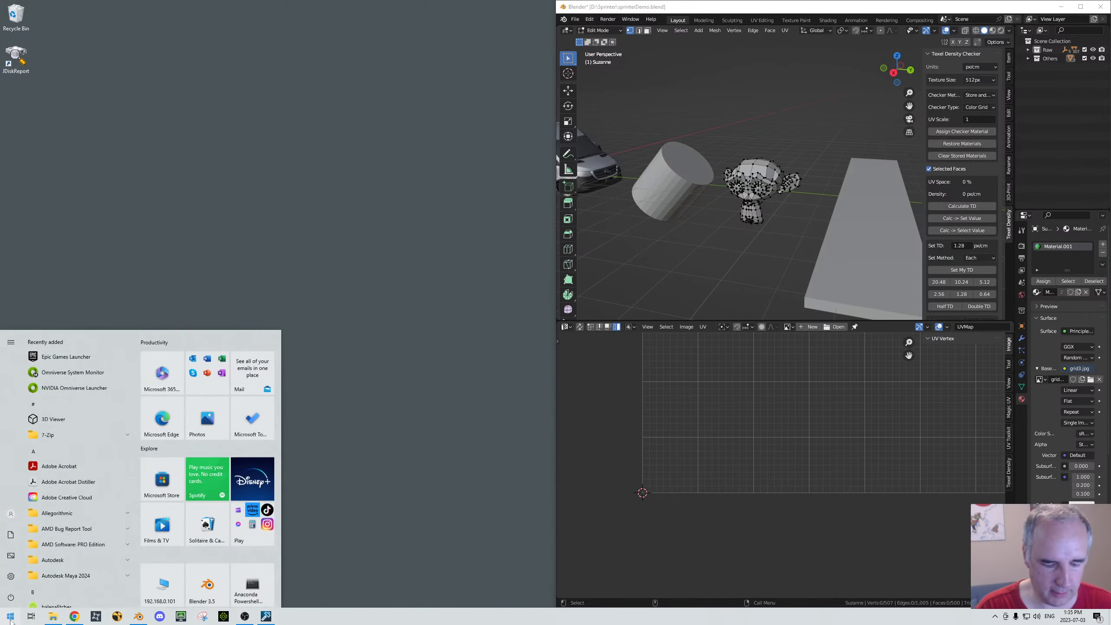
text(mY)
key(BackSpace)
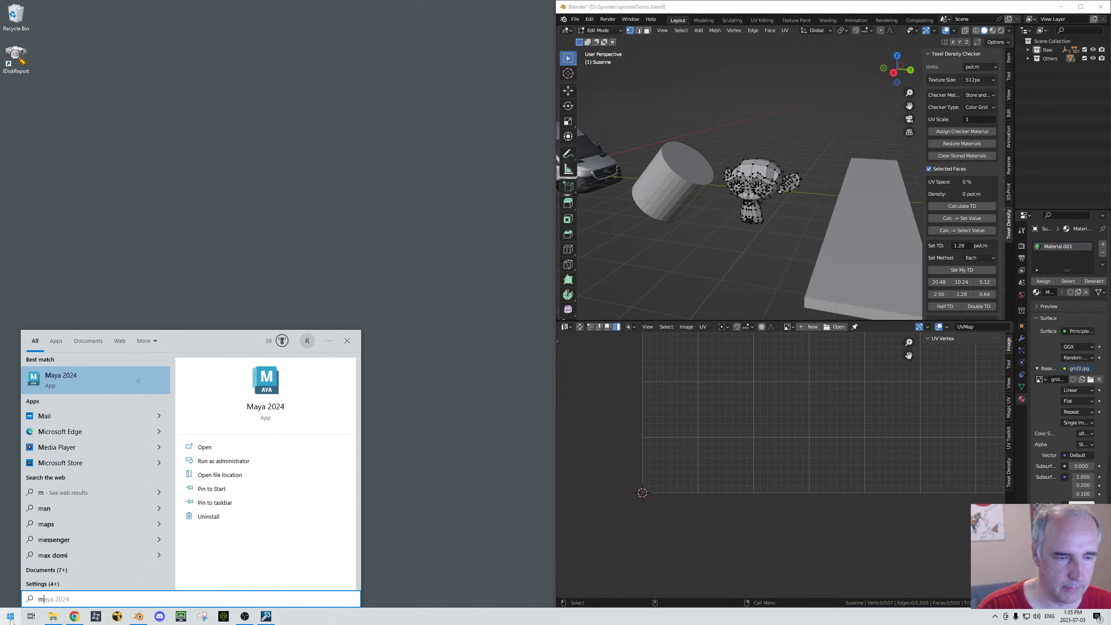
key(Return)
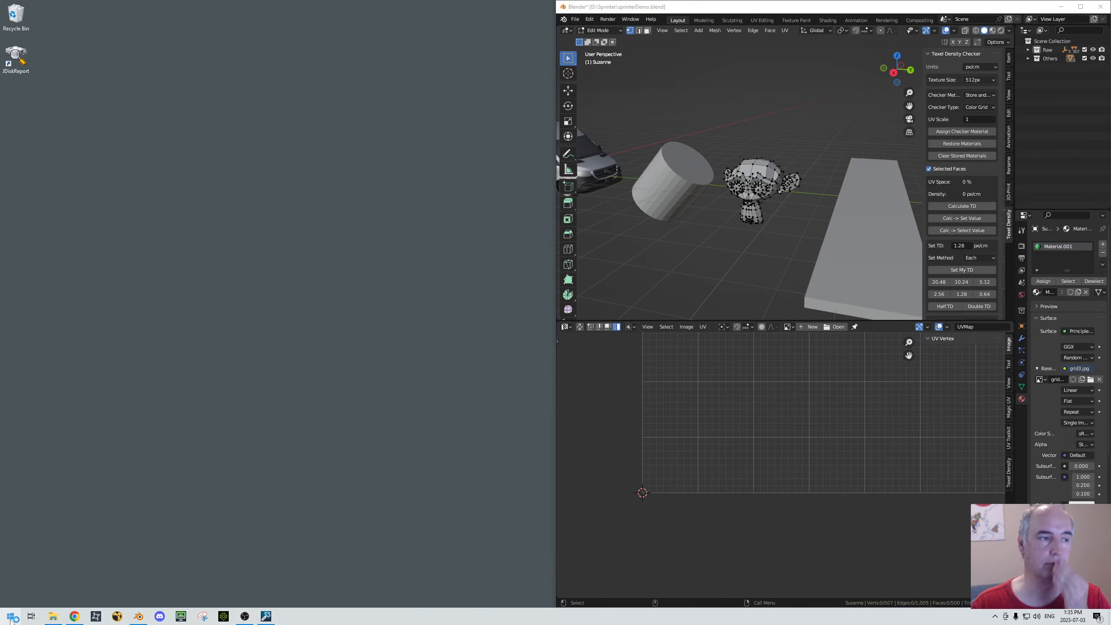
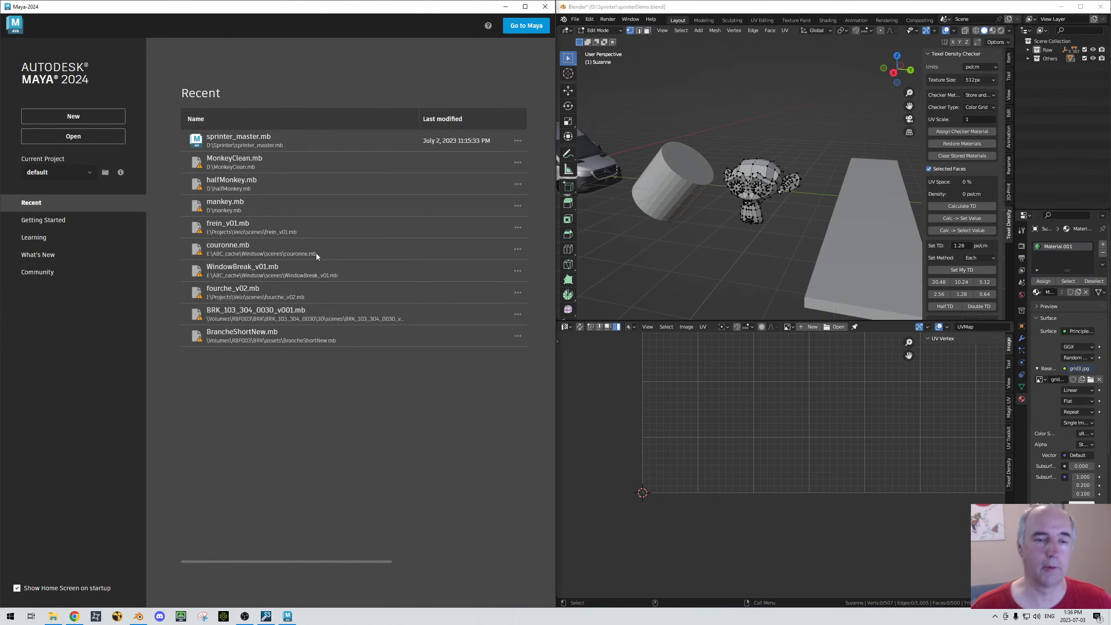
double_click(214, 137)
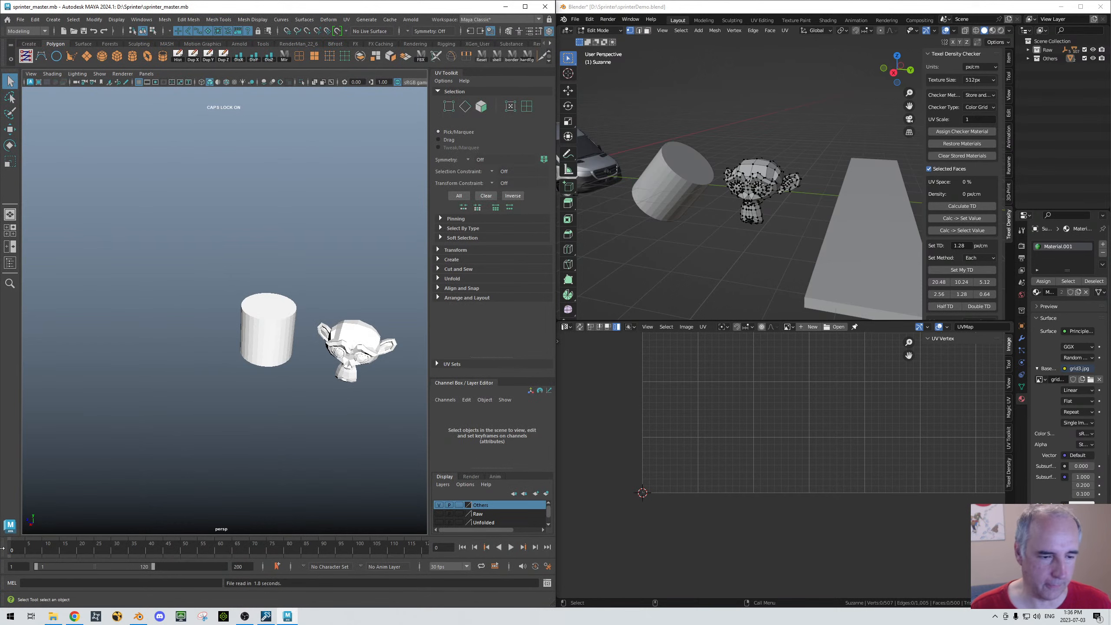
Step: Undock the Time Slider from the Maya workspace and close it
drag(3, 552, 75, 501)
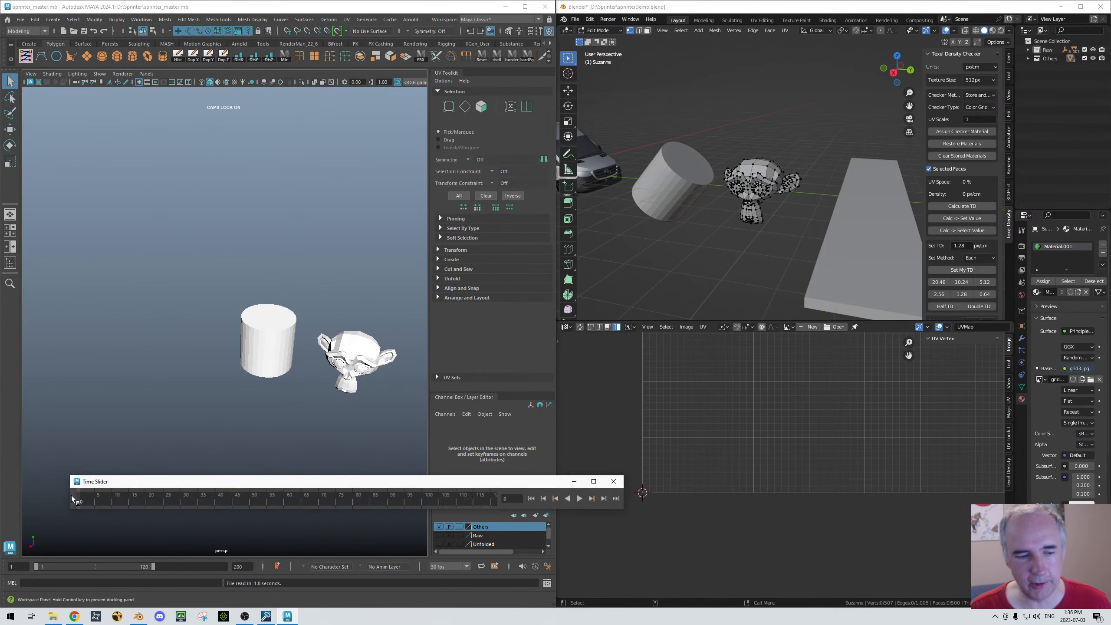
click(615, 482)
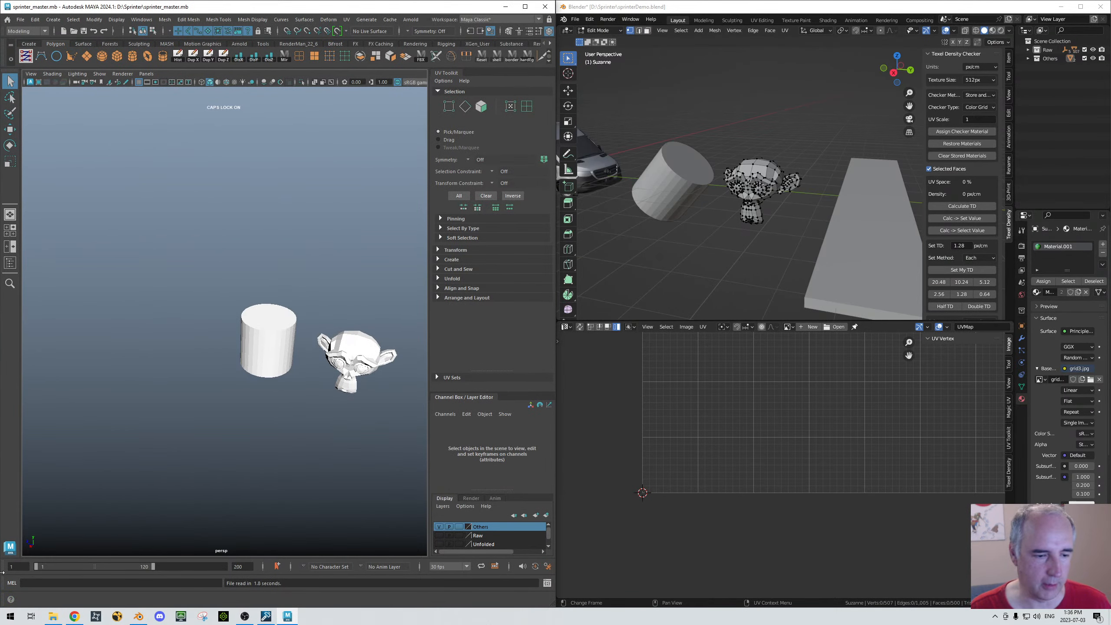
Step: Undock and close the Range Slider, the Command Line and the Help Line in the Maya workspace
drag(2, 570, 78, 486)
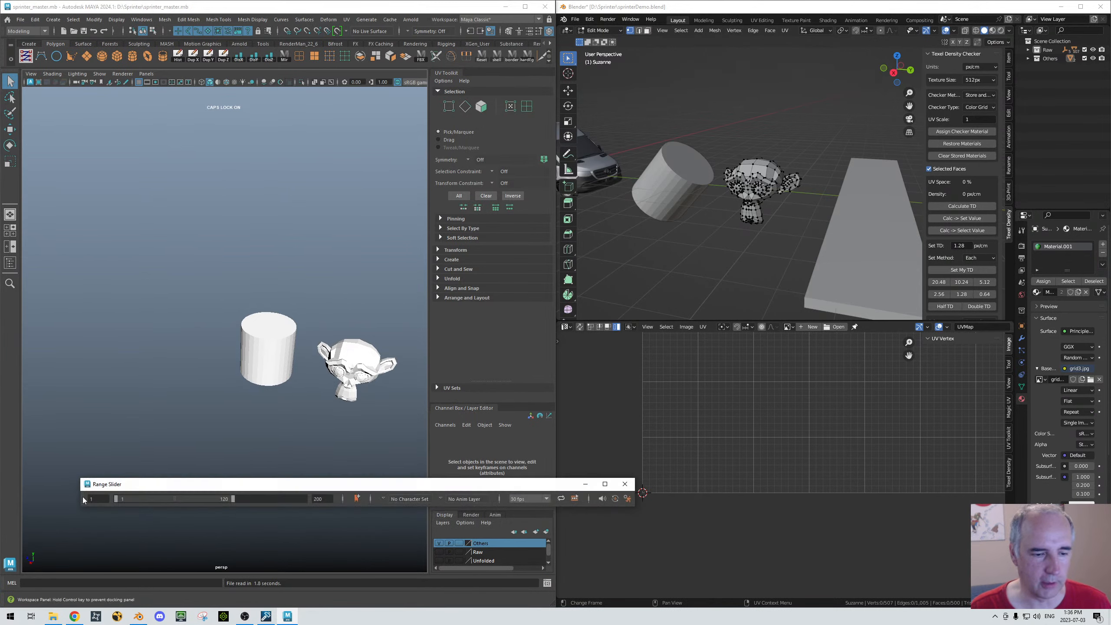
click(626, 483)
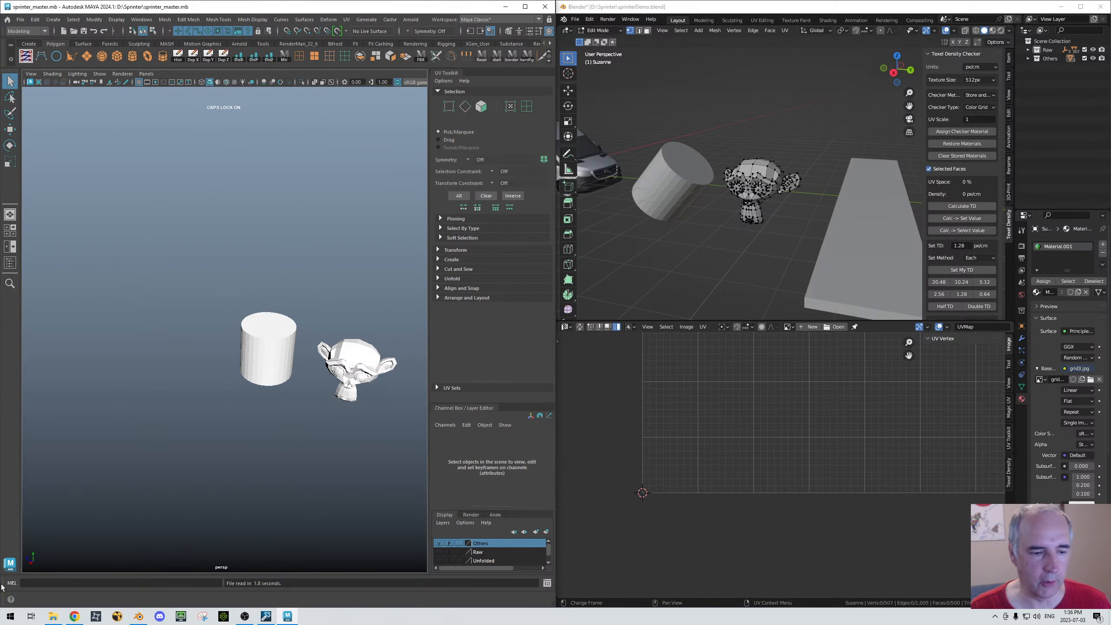
drag(2, 583, 94, 499)
click(635, 488)
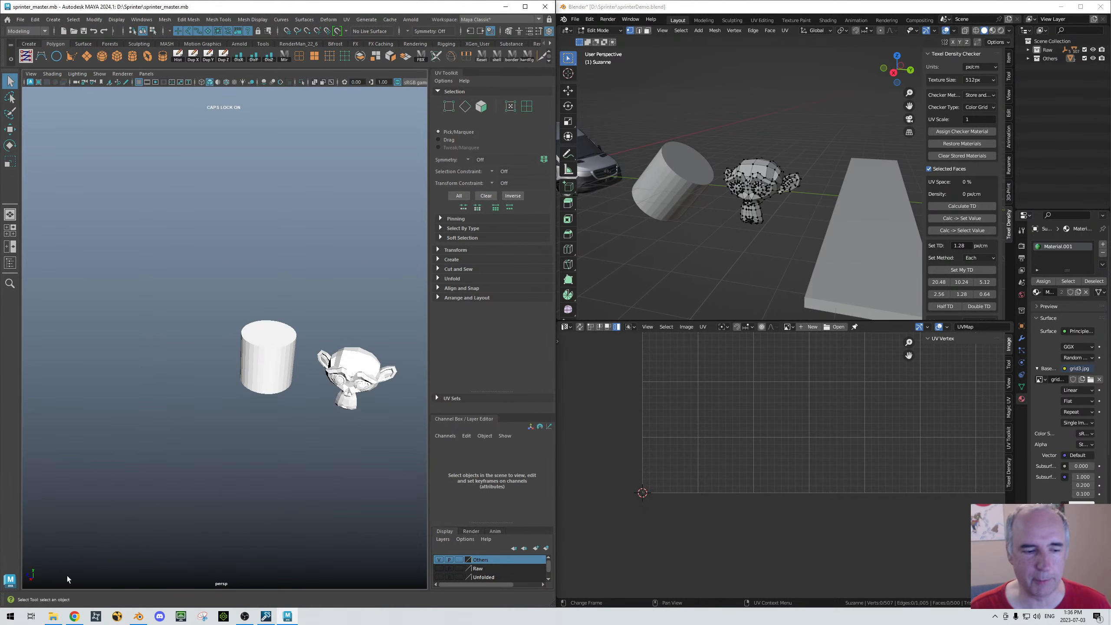
drag(2, 598, 99, 540)
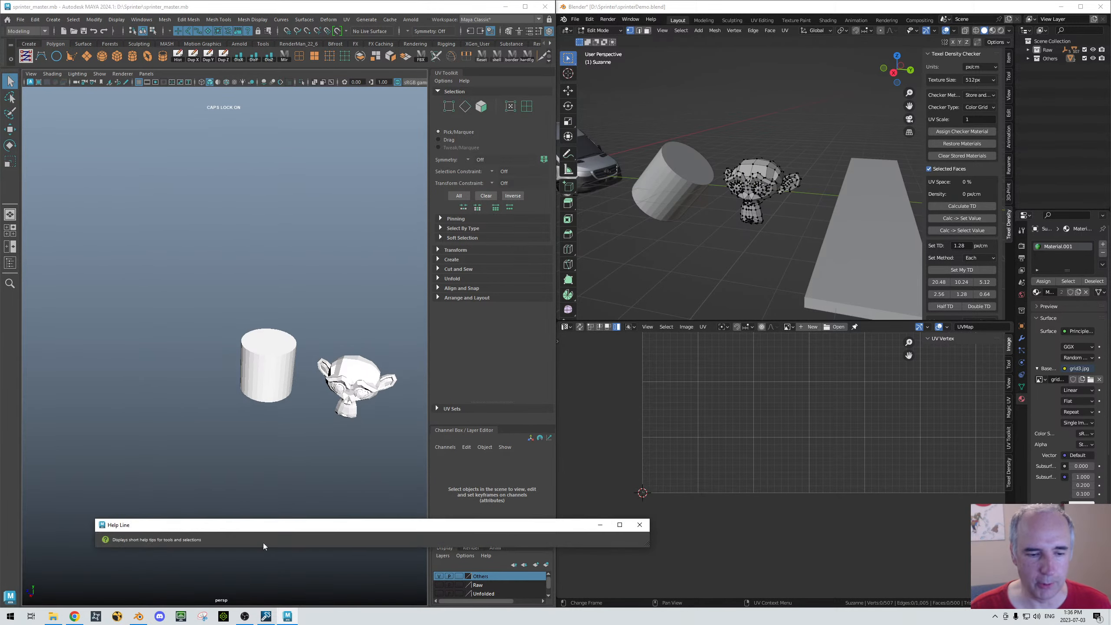
click(640, 524)
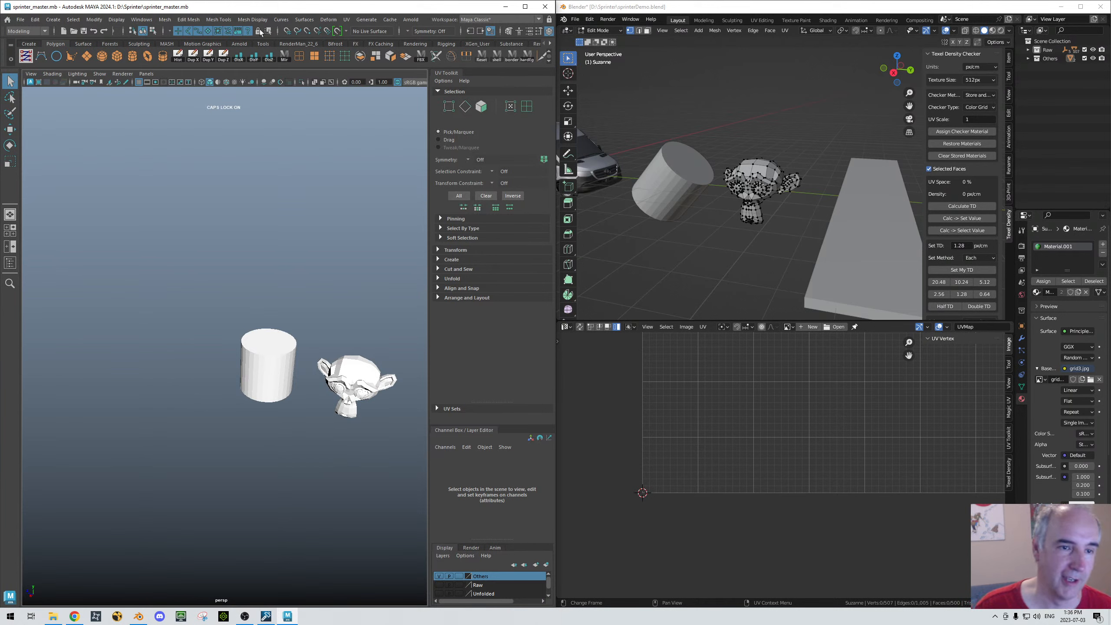
Step: Set the viewport layout to Two Panes Stacked and show the UV Editor in the lower pane
click(146, 74)
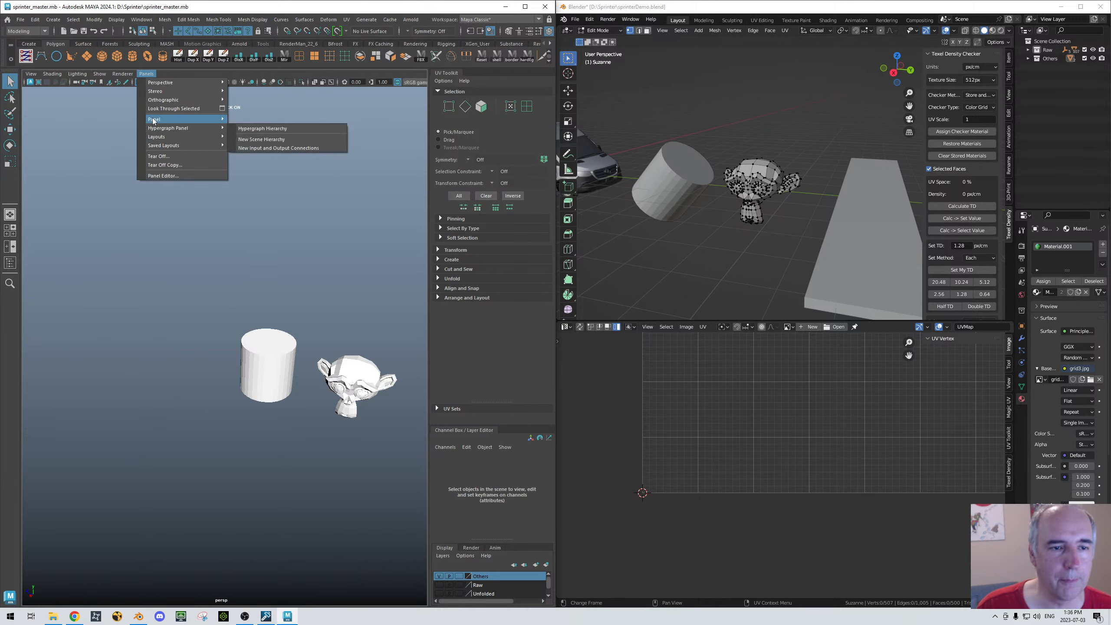
mouse_move(155, 120)
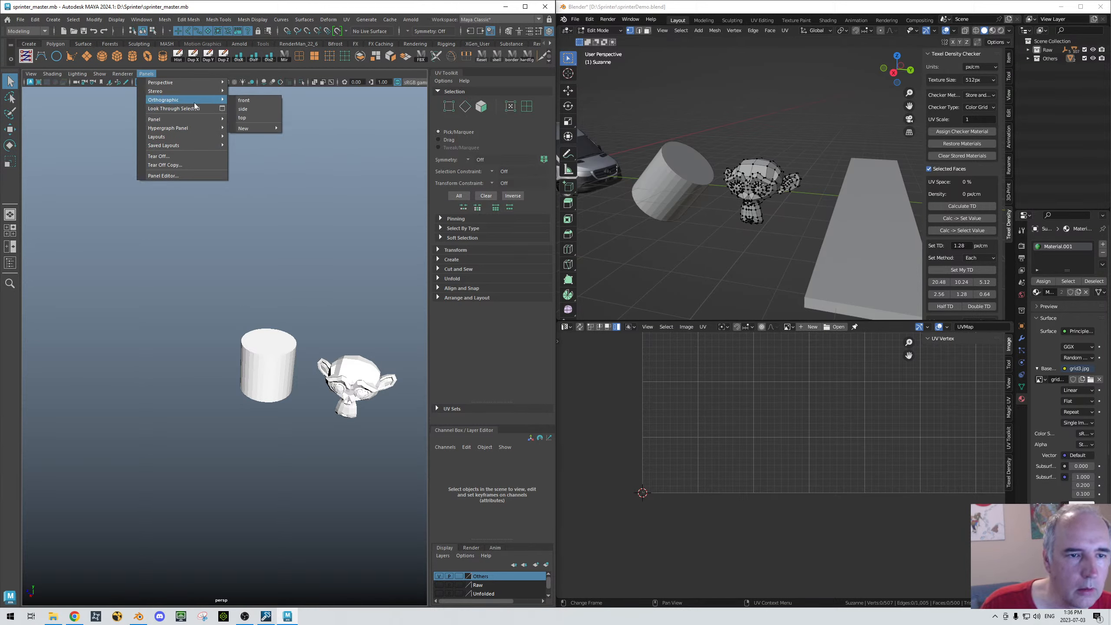
mouse_move(183, 137)
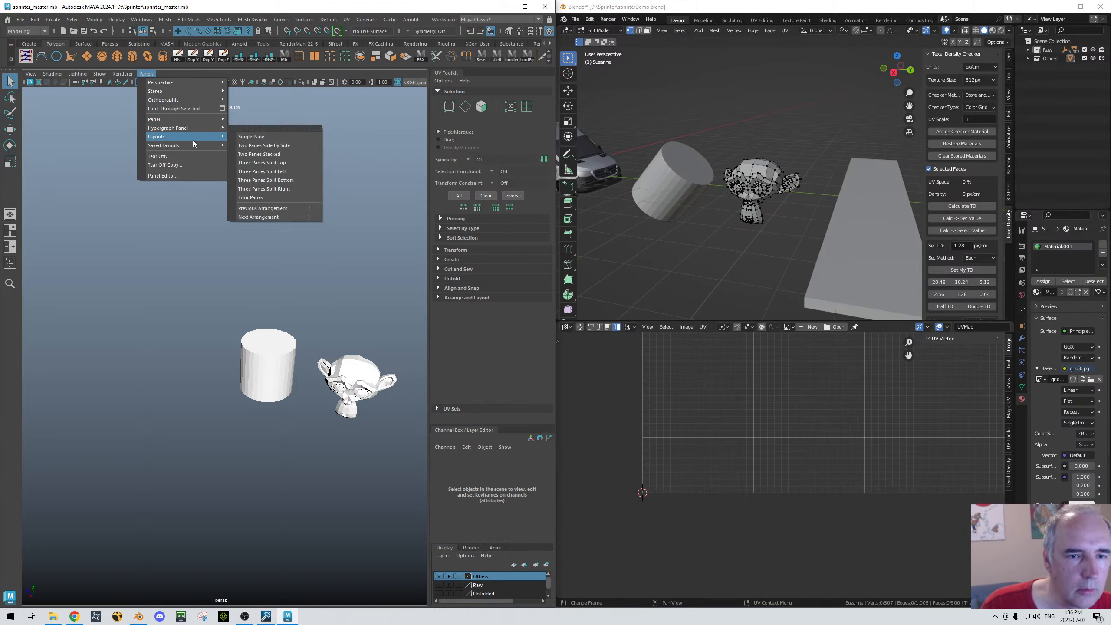
click(255, 155)
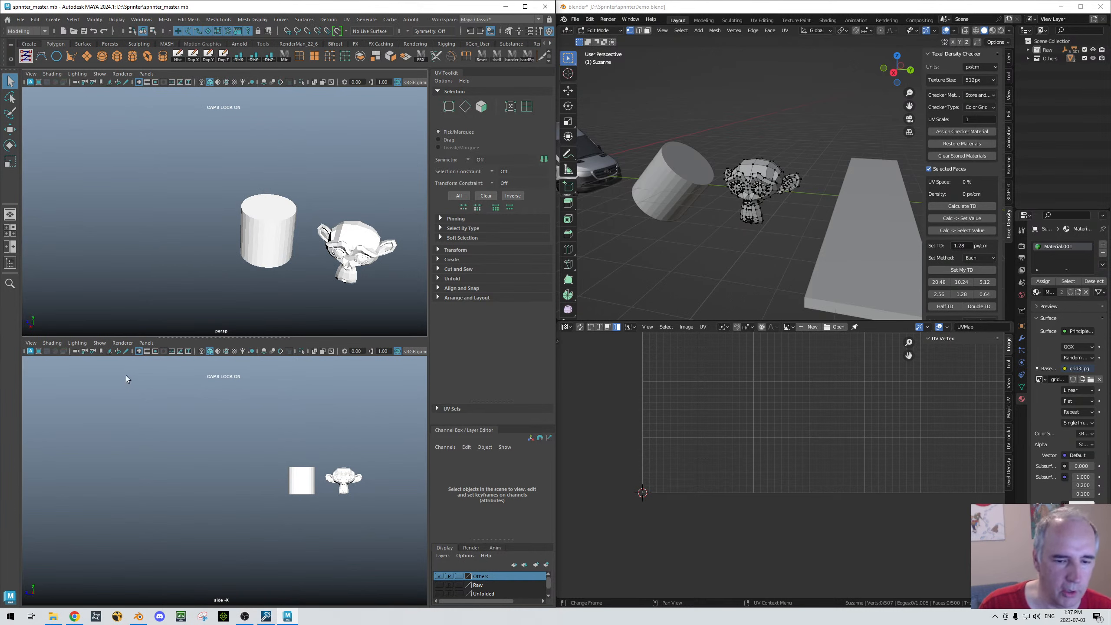
click(147, 344)
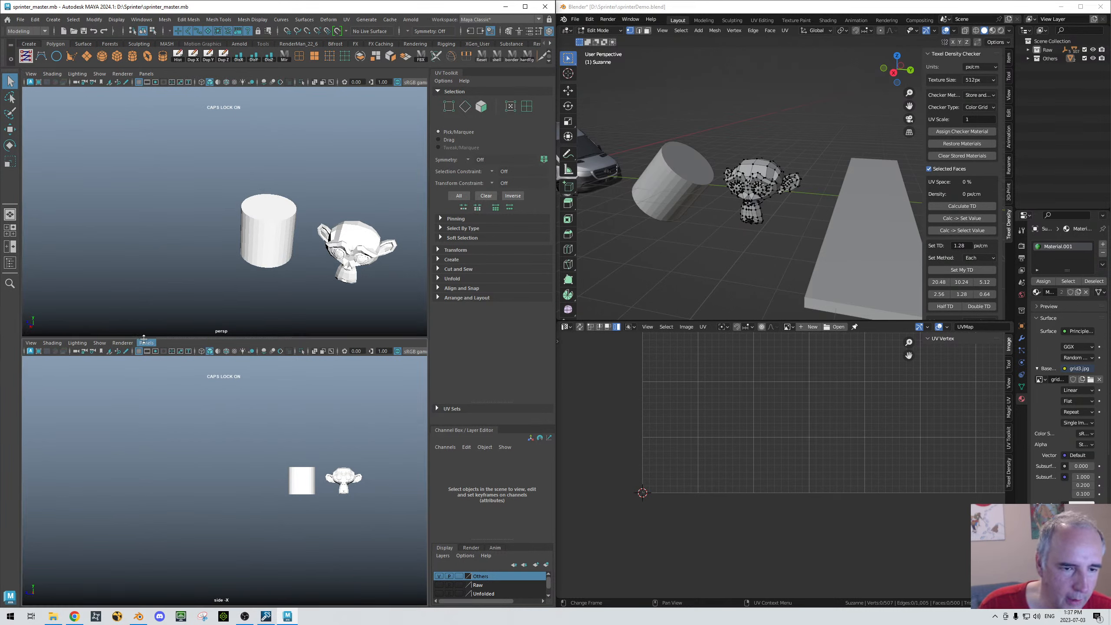
mouse_move(152, 388)
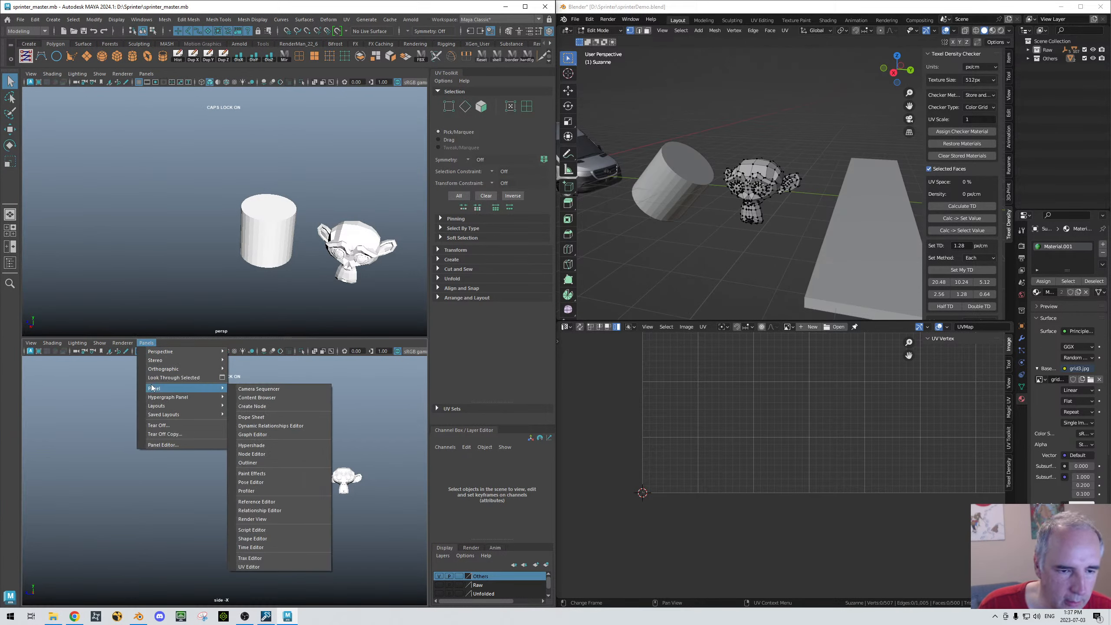
click(243, 567)
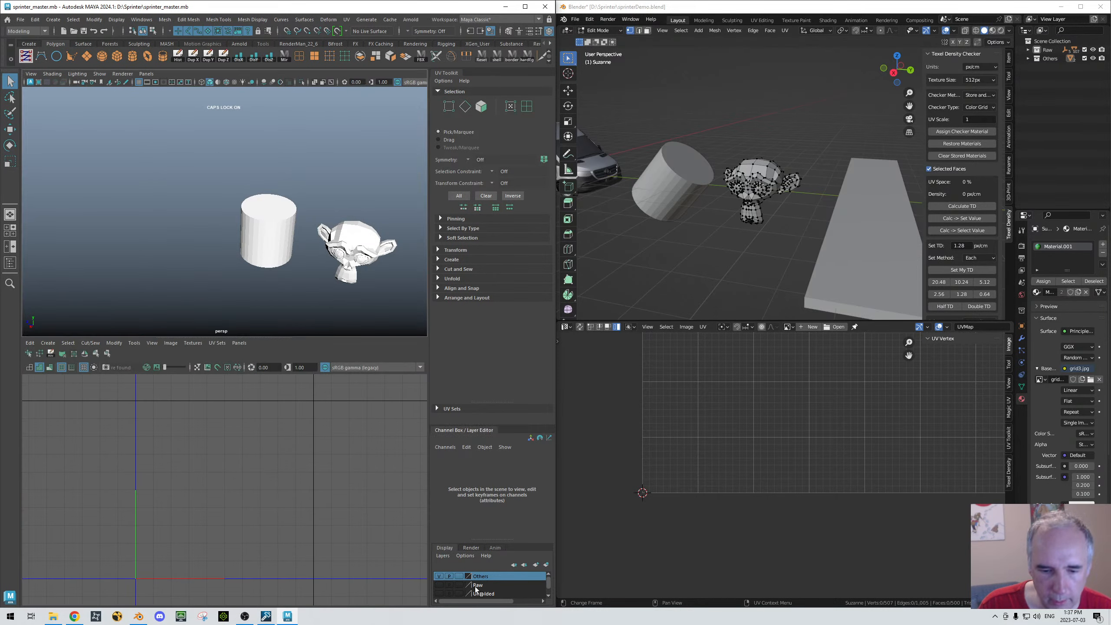
Step: Show the Unfolded display layer with the van and hide the Others layer
click(440, 593)
click(439, 576)
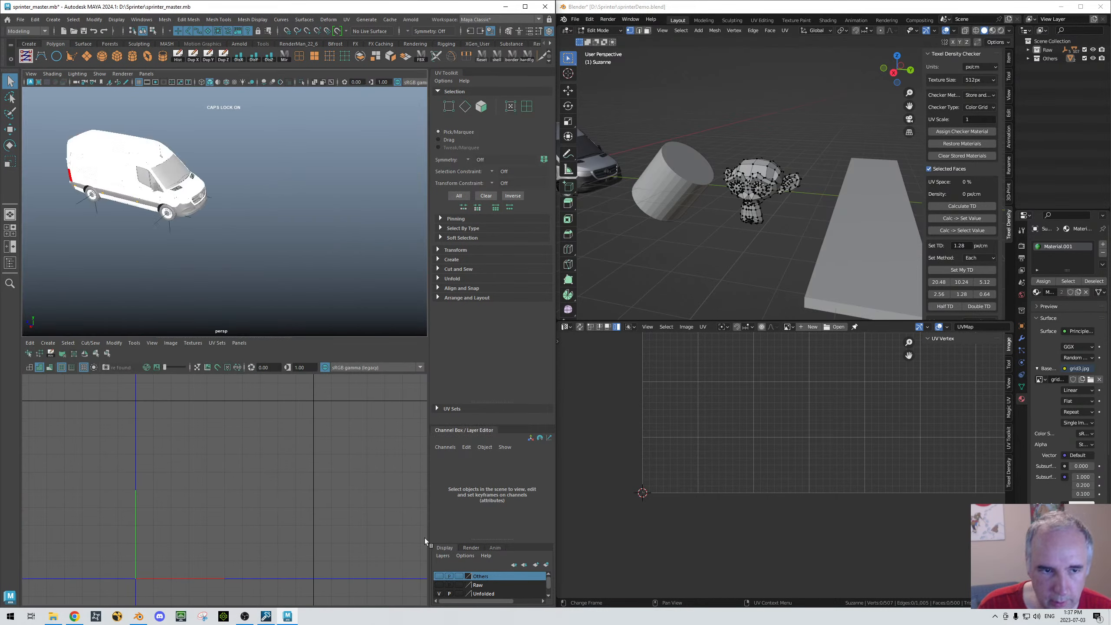
alt+drag(258, 181, 337, 219)
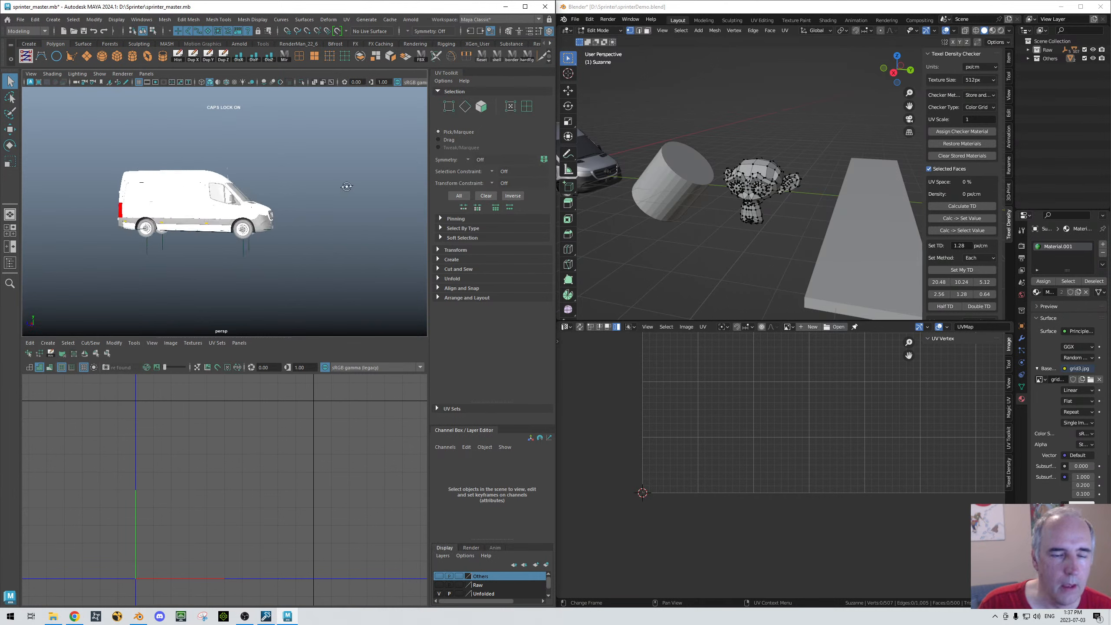
alt+right_drag(336, 219, 356, 221)
alt+drag(356, 220, 336, 238)
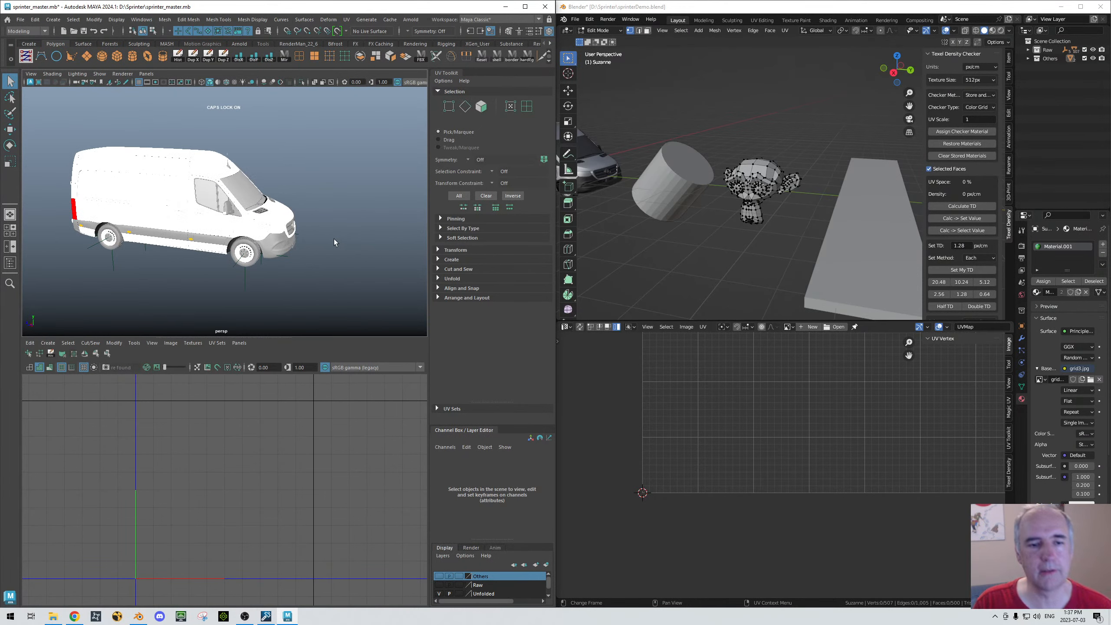
Step: Assign the numbered colour checker material to the van's doors, side panel and front fenders, and turn on textured shading
click(220, 223)
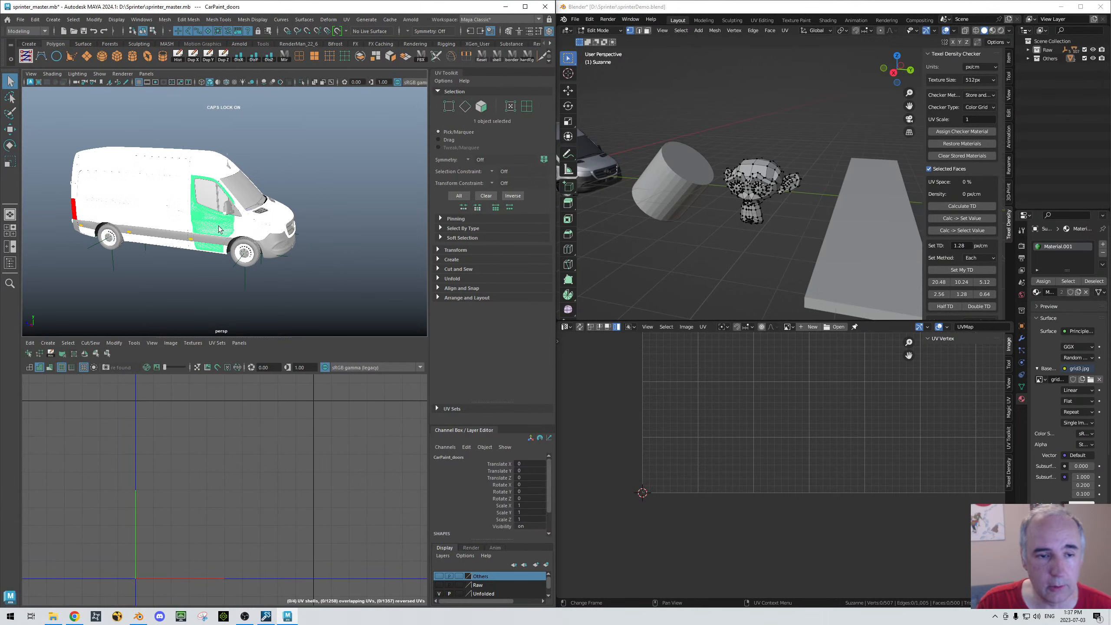
shift+click(177, 214)
shift+click(245, 229)
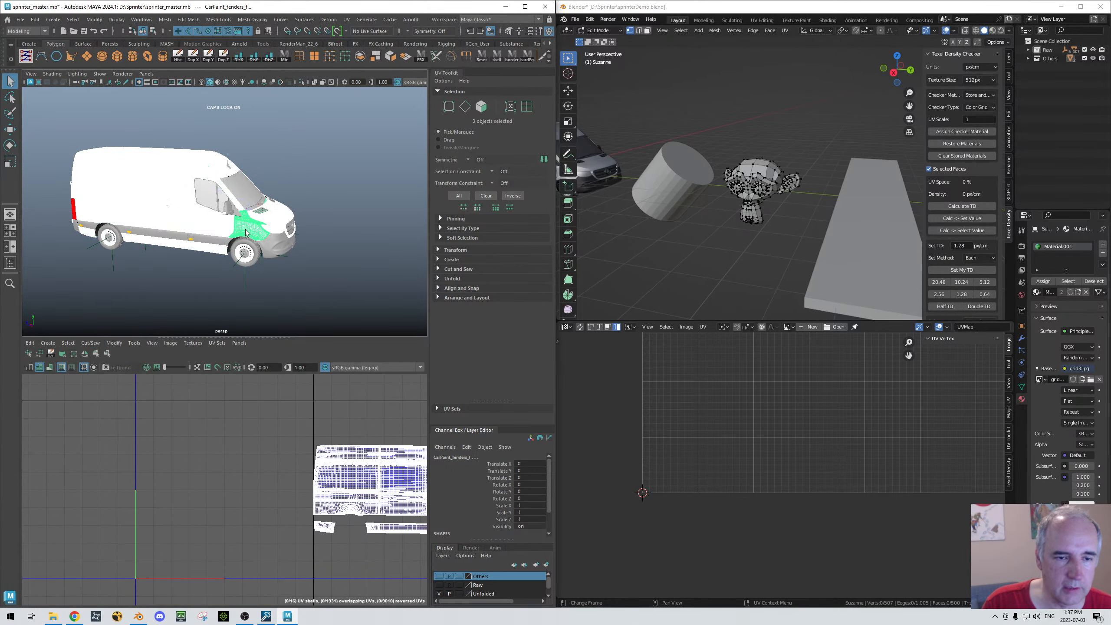
right_drag(245, 230, 253, 454)
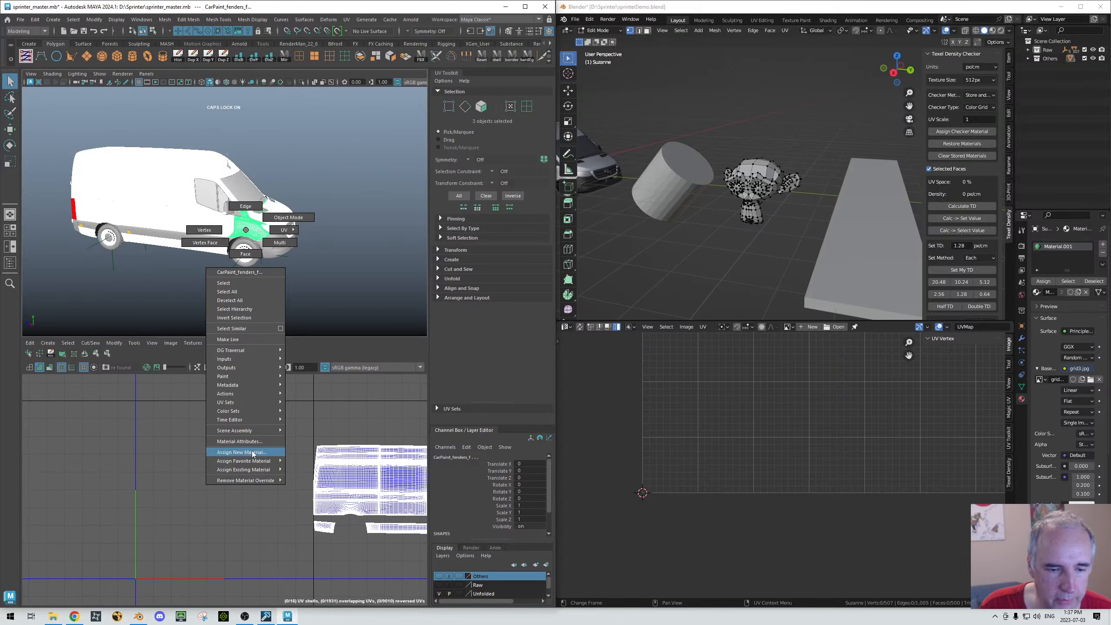
mouse_move(253, 453)
right_down()
mouse_move(249, 471)
mouse_move(280, 470)
mouse_move(339, 310)
mouse_move(333, 240)
right_up()
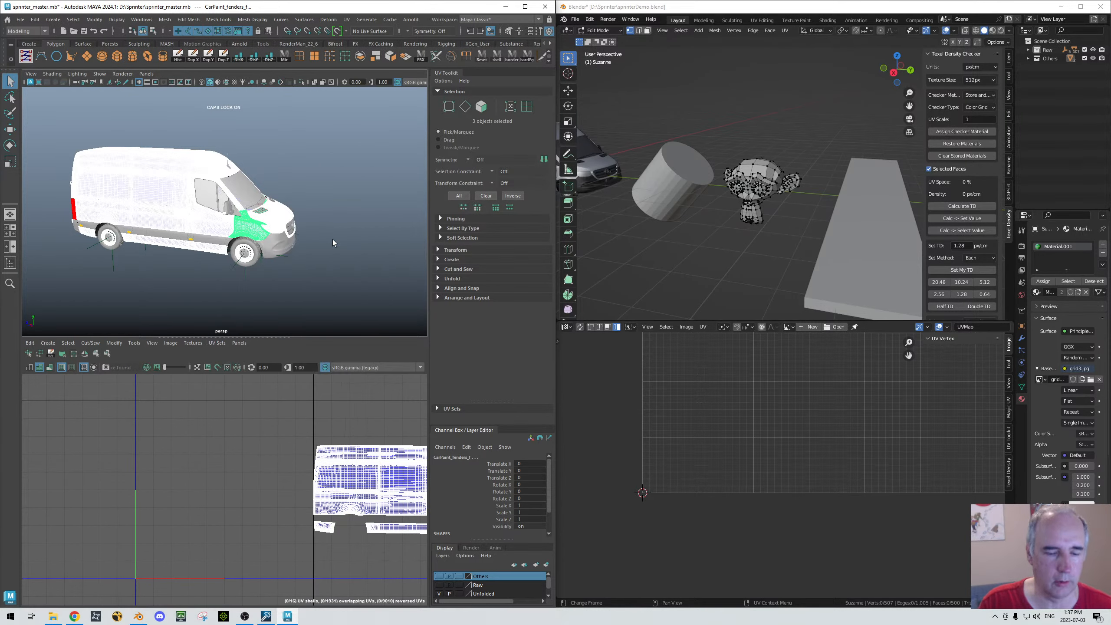
click(333, 240)
key(6)
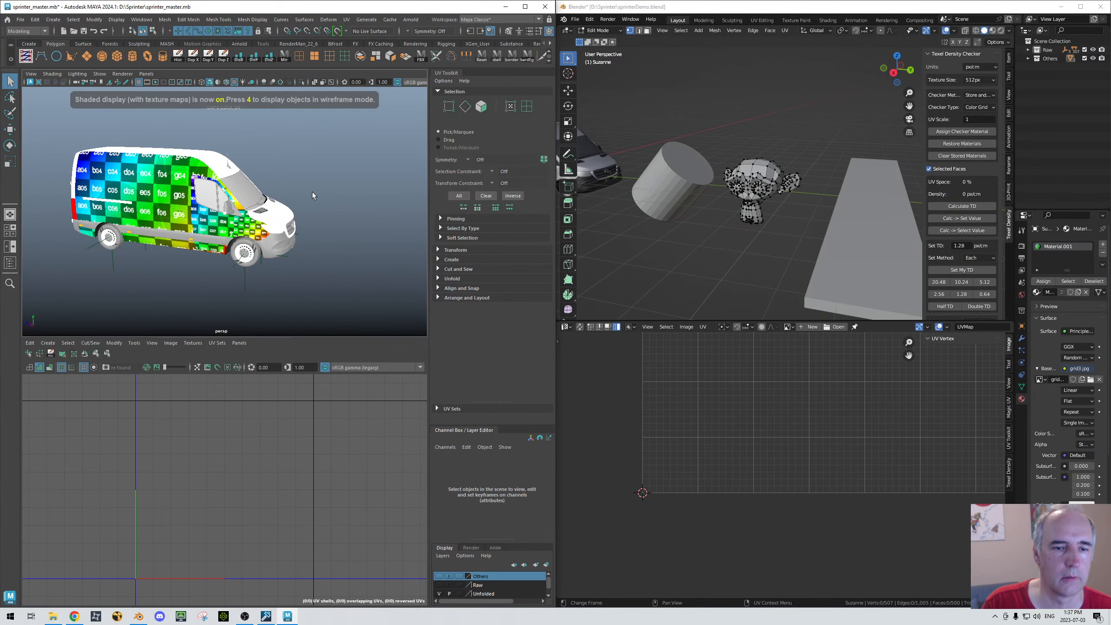
scroll(313, 192, up, 4)
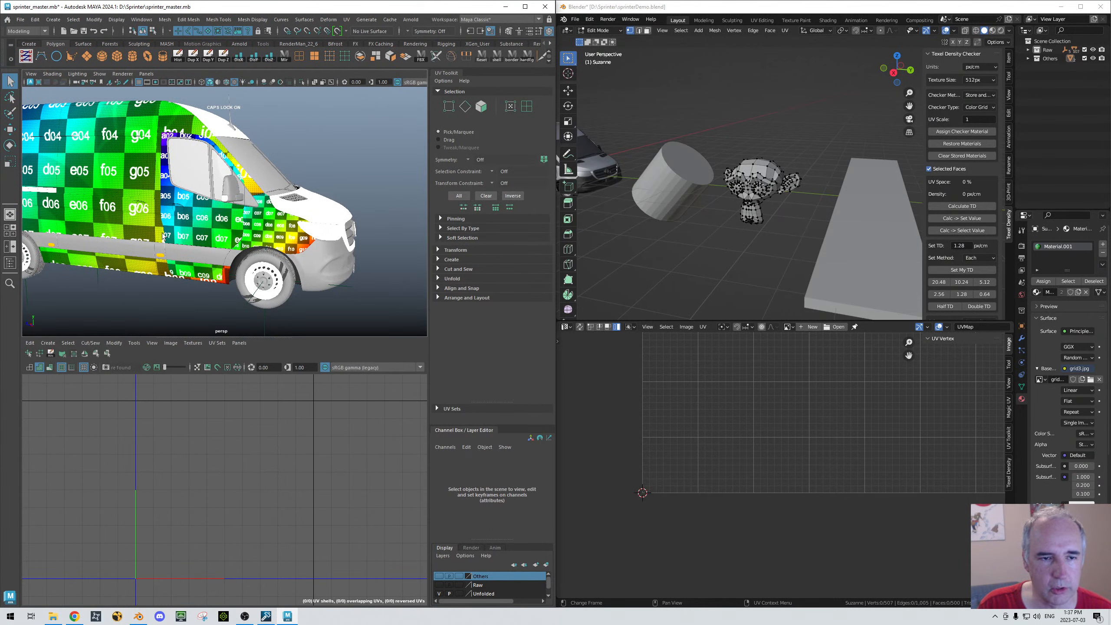
alt+drag(154, 218, 151, 239)
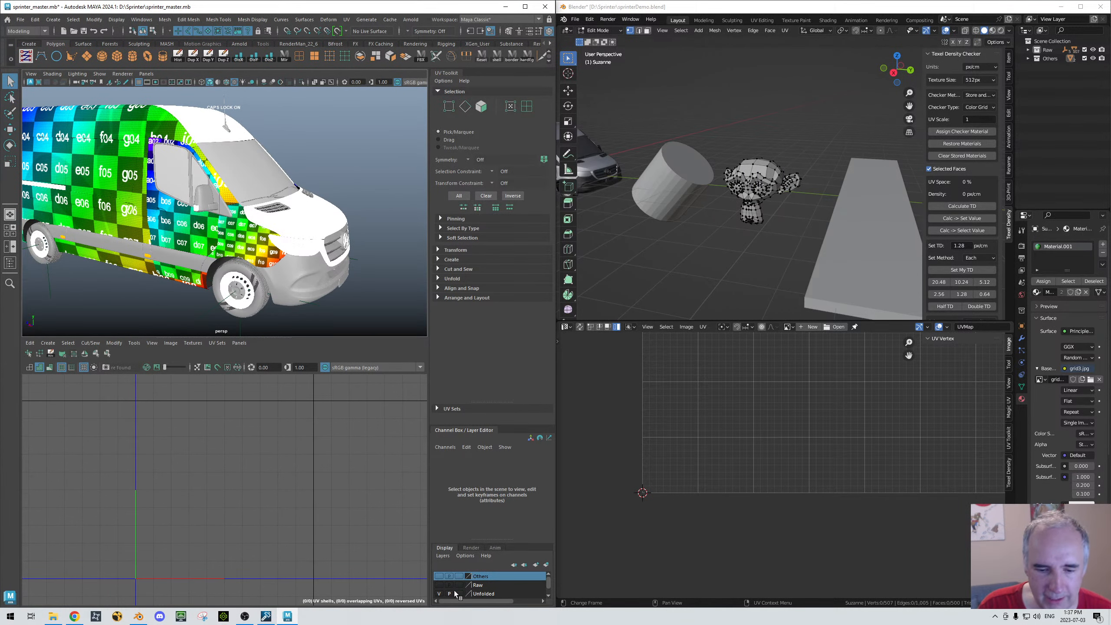
Step: Hide the Unfolded display layer and show the finished layer
scroll(507, 590, down, 1)
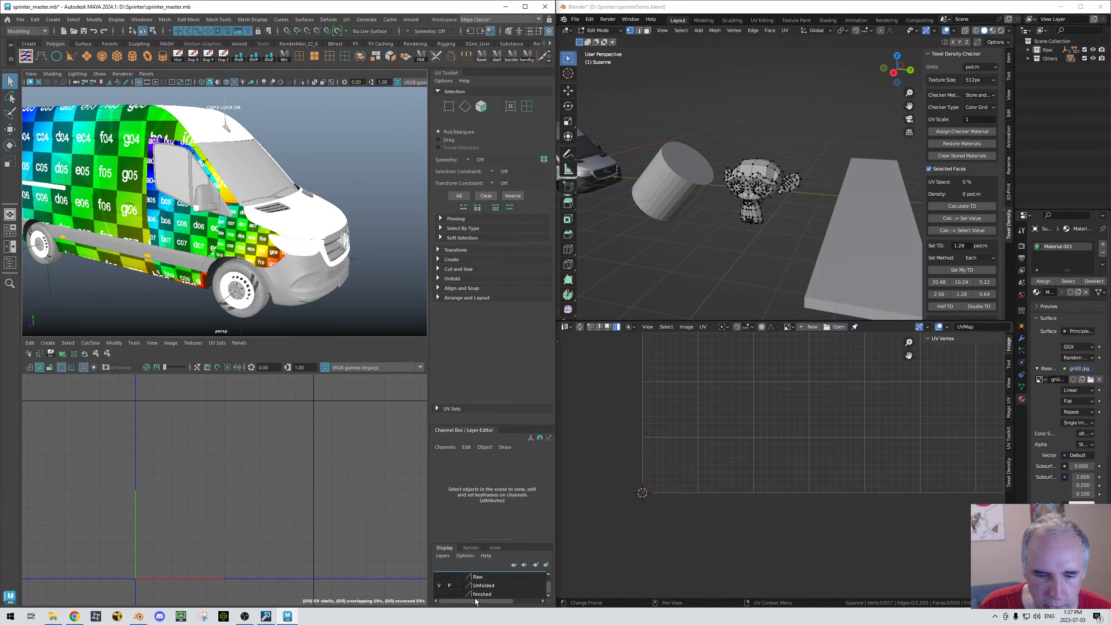
click(438, 585)
click(438, 593)
Step: Select all parts of the finished van, assign the numbered colour checker material to them, and inspect the checkers around the body
scroll(321, 187, down, 2)
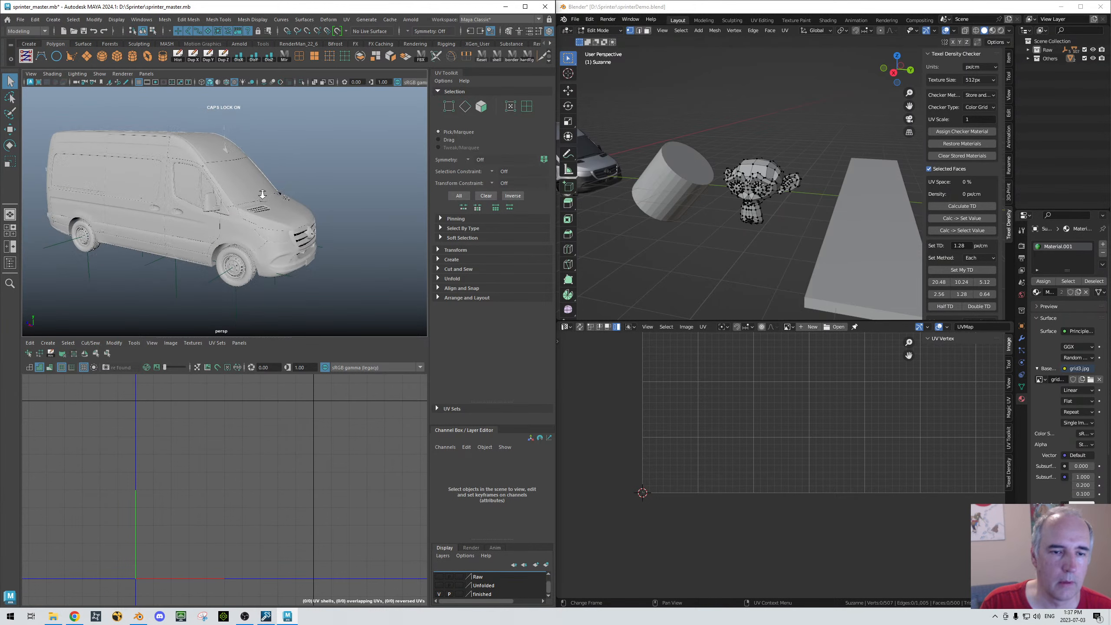
key(6)
alt+middle_drag(291, 163, 325, 160)
alt+right_drag(324, 160, 265, 162)
drag(65, 126, 399, 291)
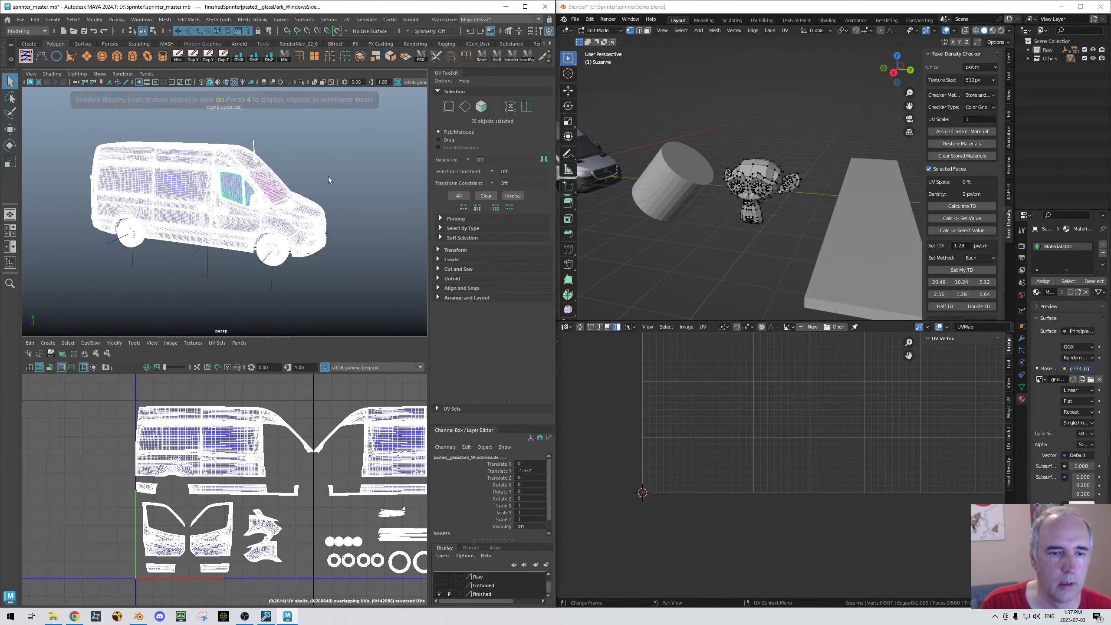
right_drag(234, 206, 320, 243)
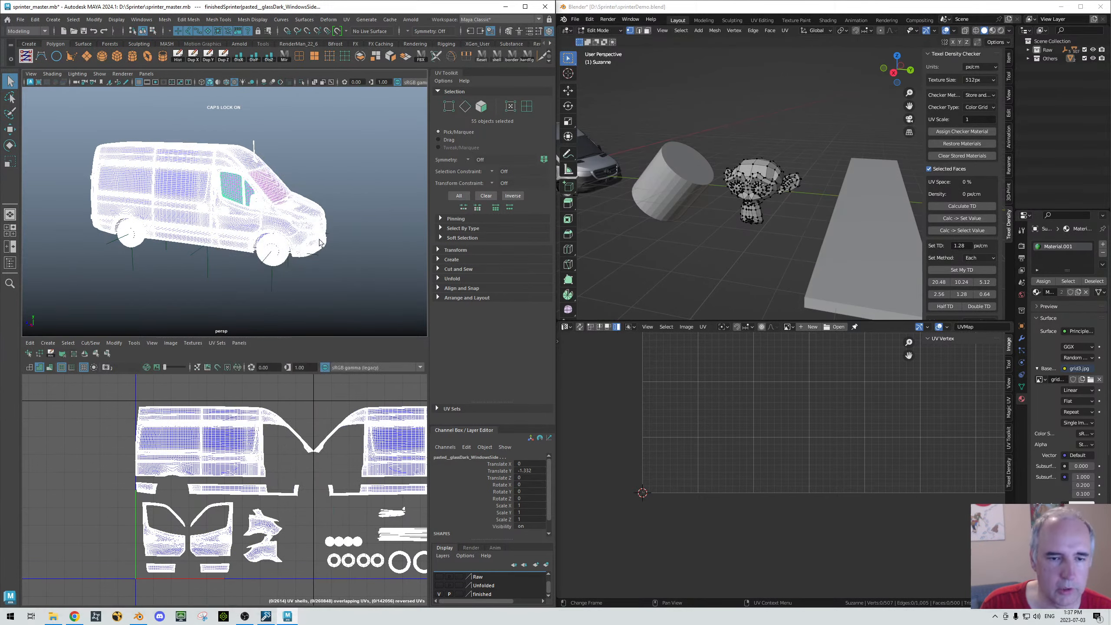
click(352, 172)
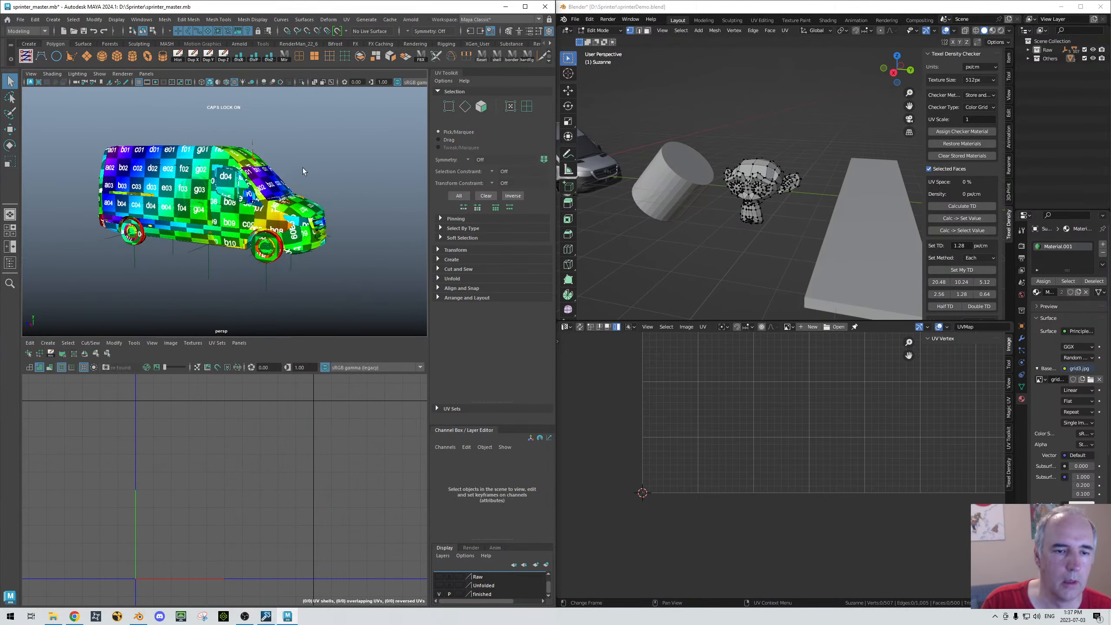
alt+right_drag(302, 168, 348, 204)
alt+drag(347, 204, 161, 200)
alt+right_drag(269, 223, 185, 231)
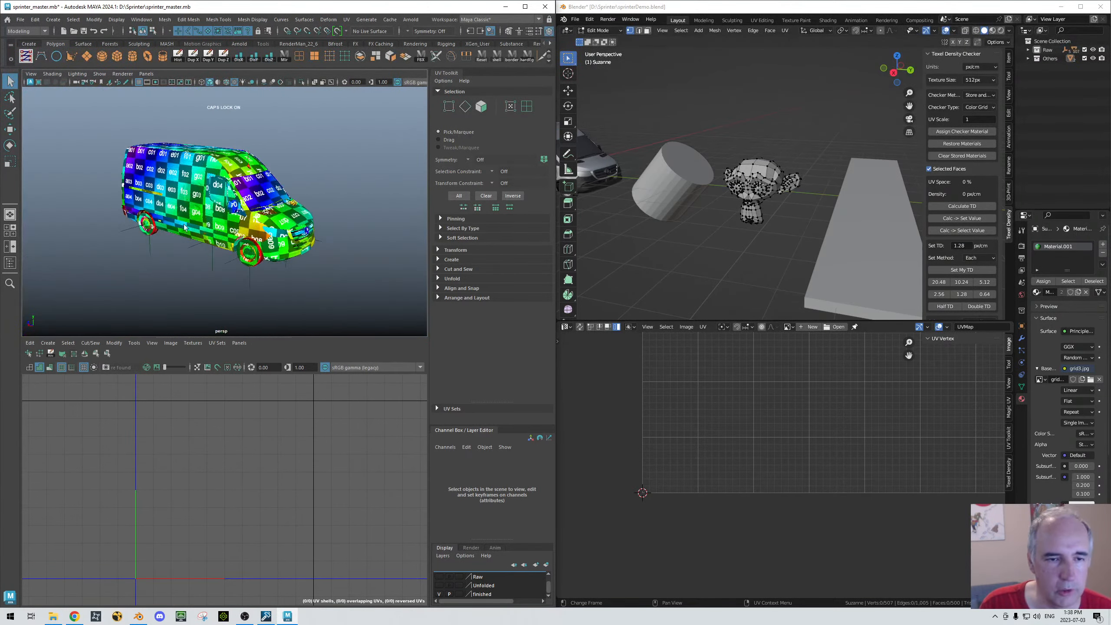
alt+drag(186, 230, 191, 215)
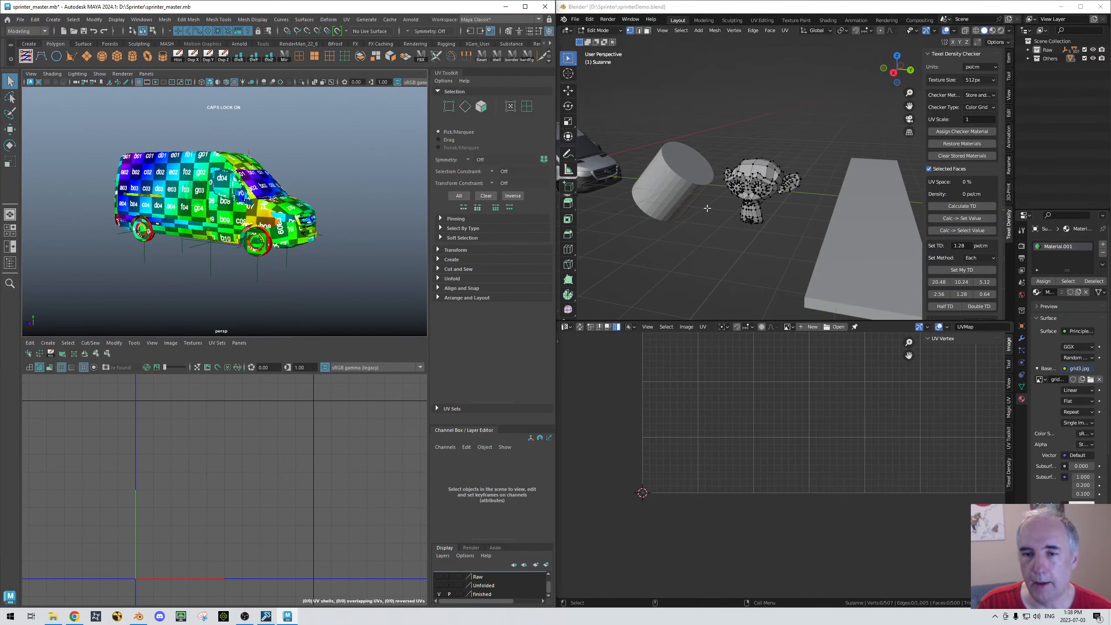
Step: Switch to Blender, return to Object Mode and bring the Sprinter van into view
click(633, 180)
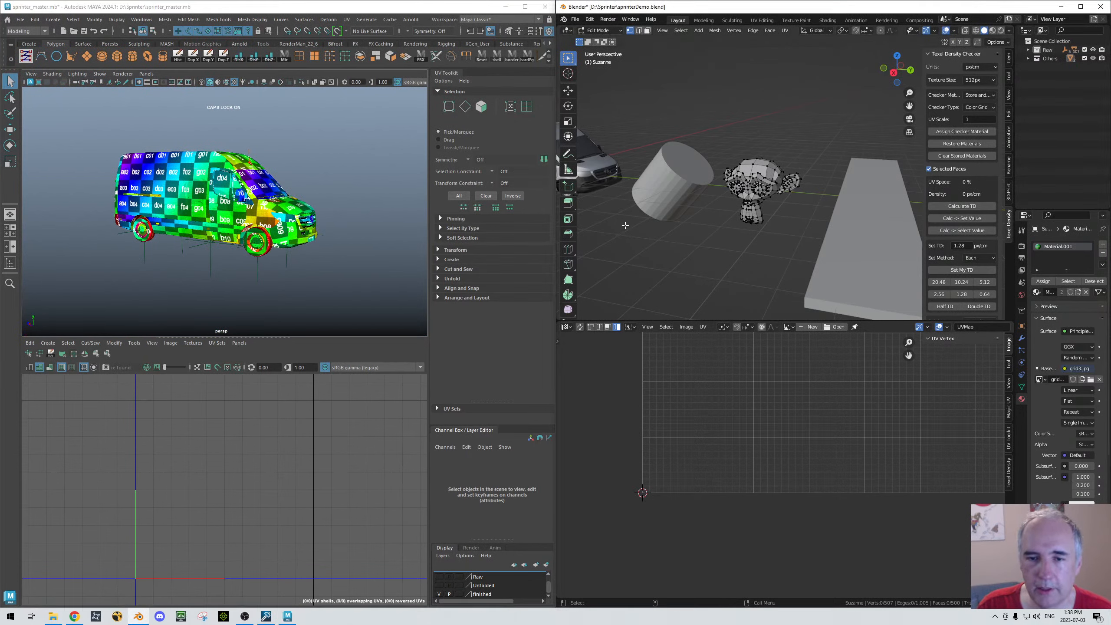
right_drag(618, 241, 628, 220)
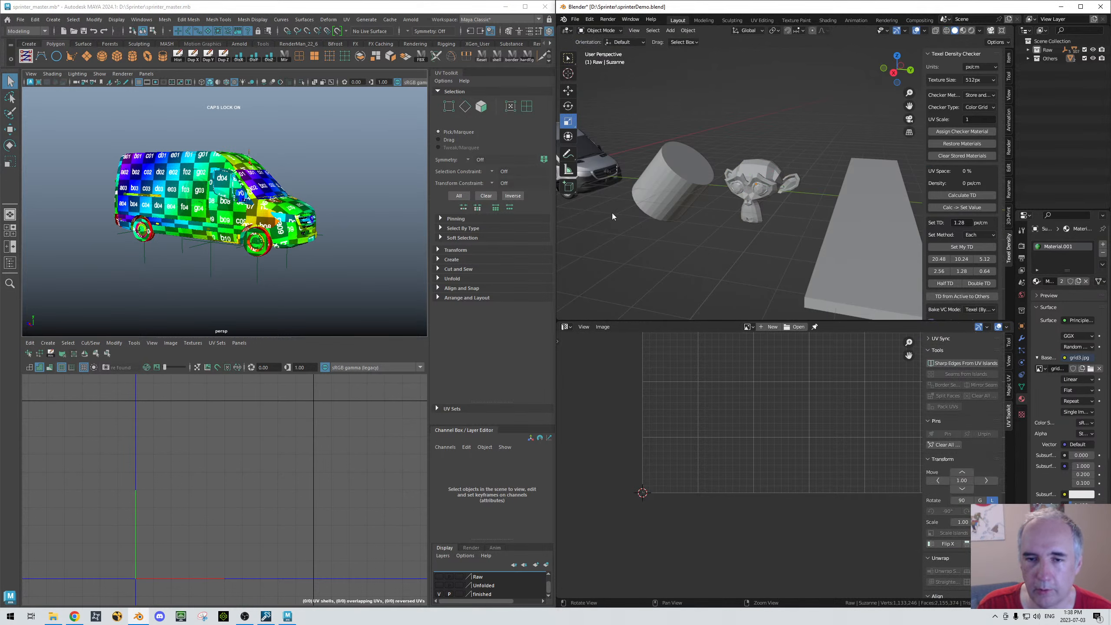
alt+middle_drag(611, 213, 765, 284)
alt+right_drag(766, 285, 819, 198)
alt+middle_drag(820, 198, 819, 159)
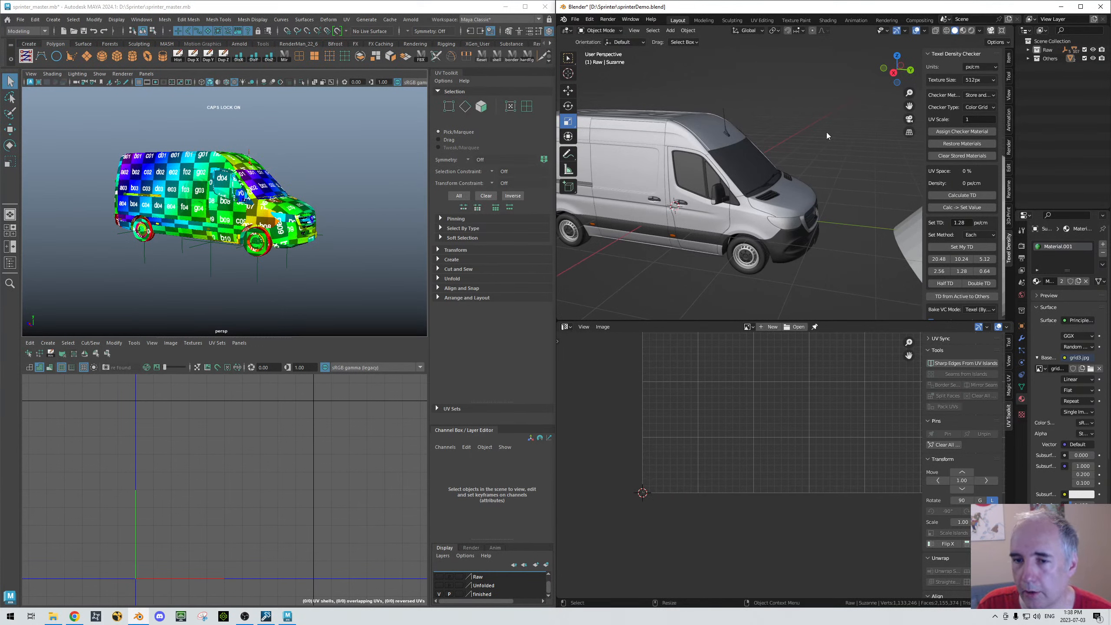
Step: Select the van's hood, right side panel and roof together and examine their existing UVs in Edit Mode
click(803, 200)
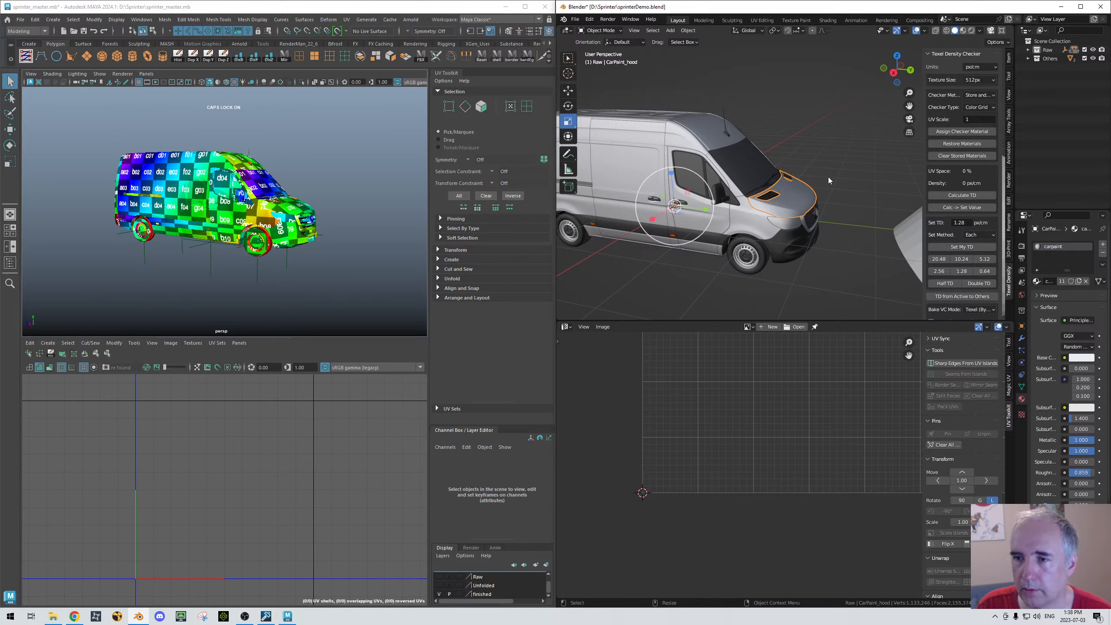
shift+click(632, 177)
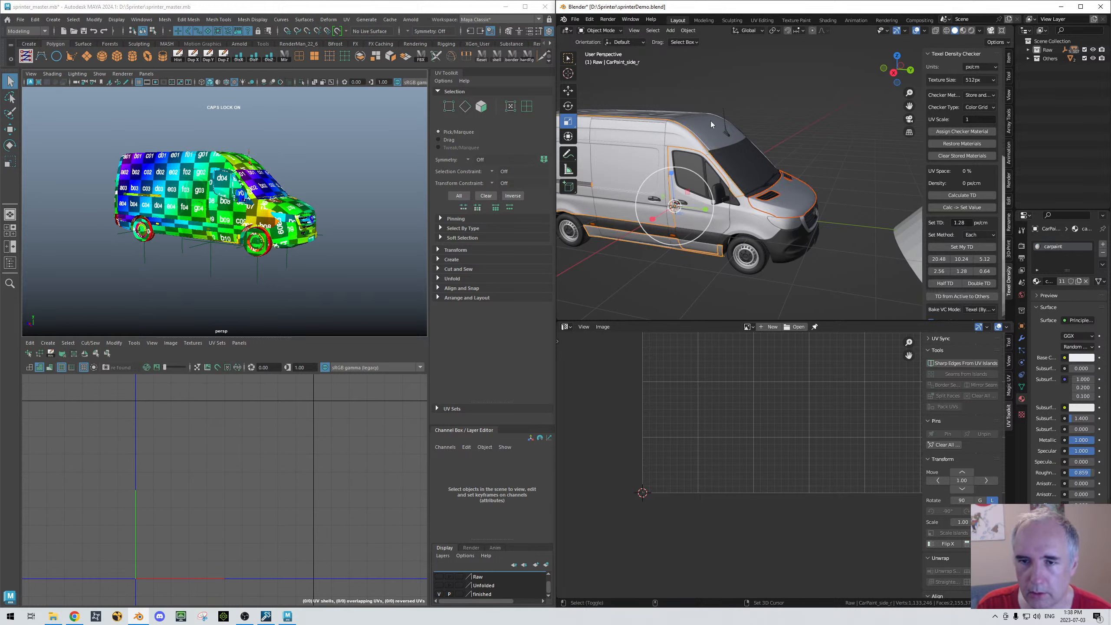
shift+click(711, 119)
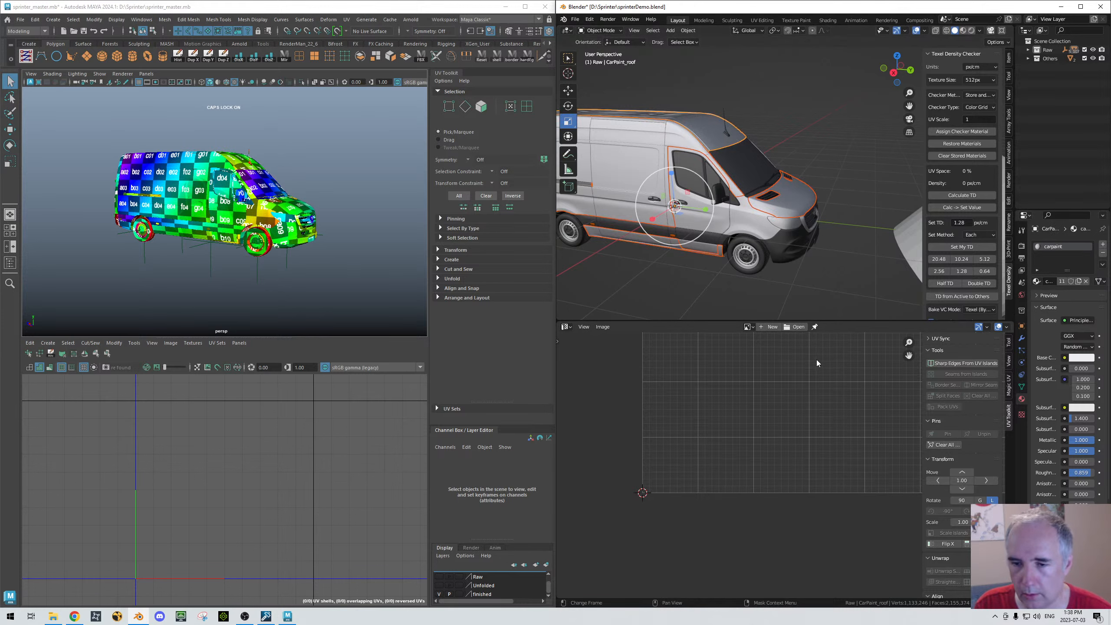
key(ctrl+Tab)
click(787, 183)
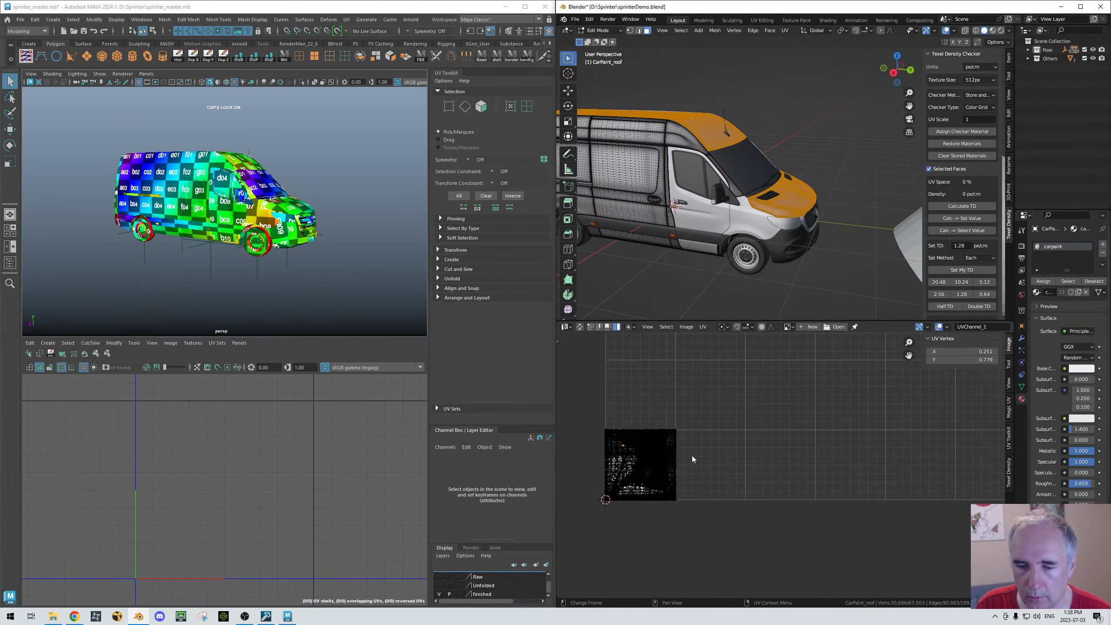
scroll(691, 455, up, 1)
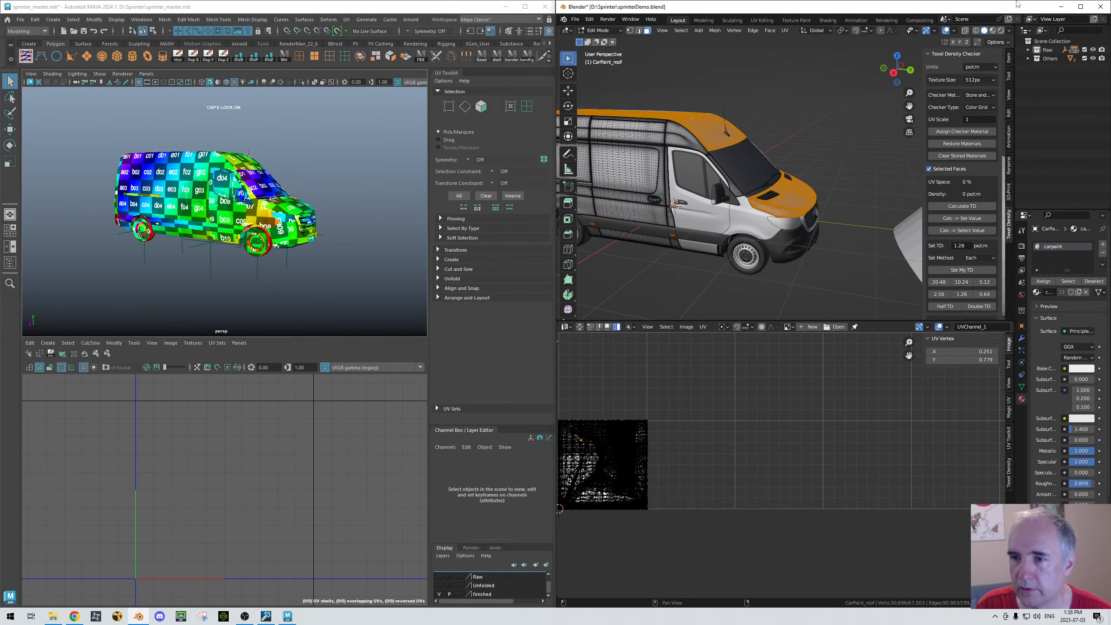
Step: Hide the Raw collection in the viewport
click(1028, 51)
click(1028, 50)
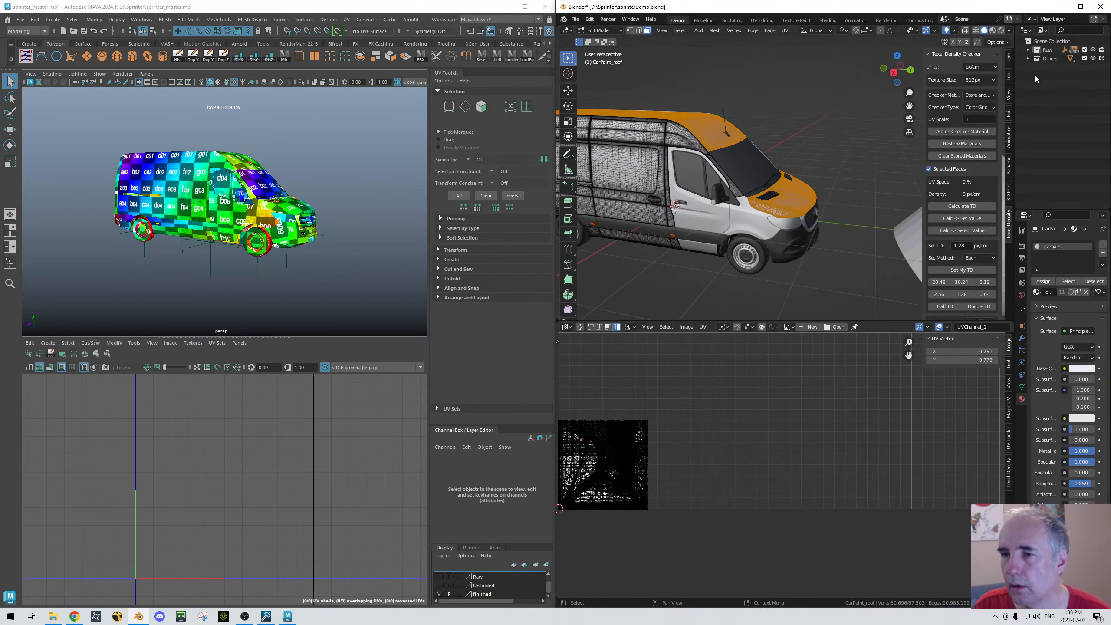
click(1092, 50)
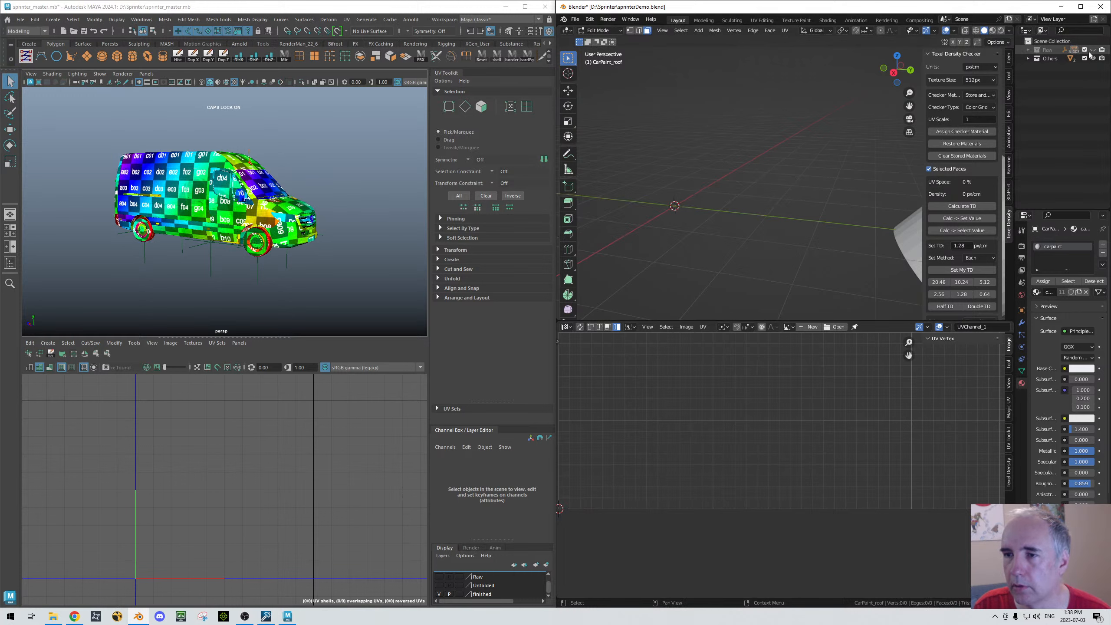
Step: Open the recent file sprinter.blend without saving the changes to sprinterDemo.blend
click(574, 19)
mouse_move(585, 46)
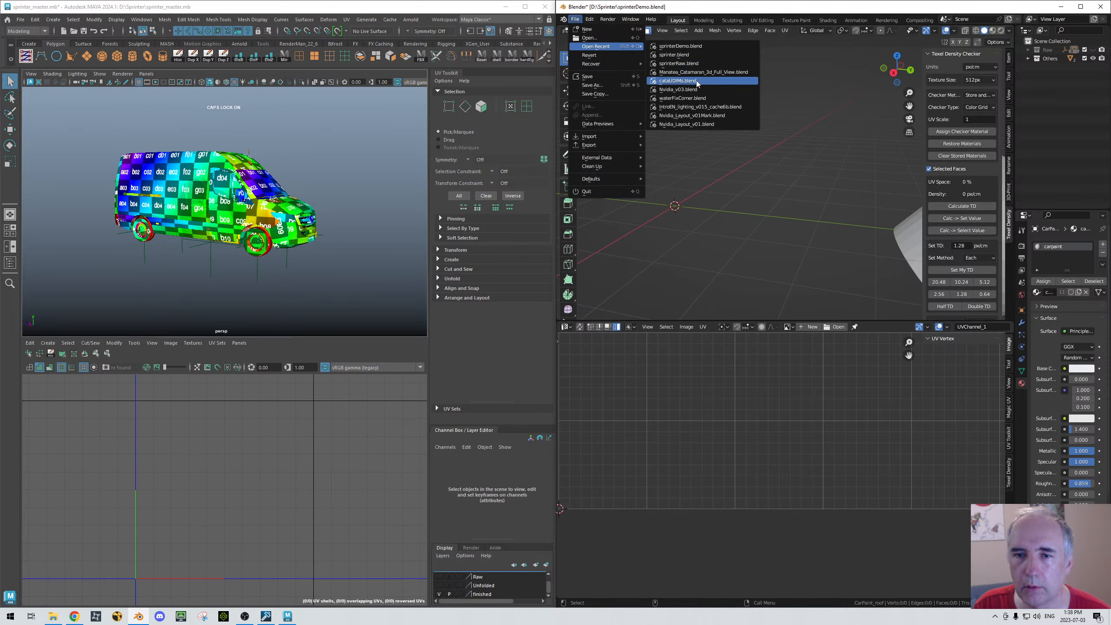
click(674, 55)
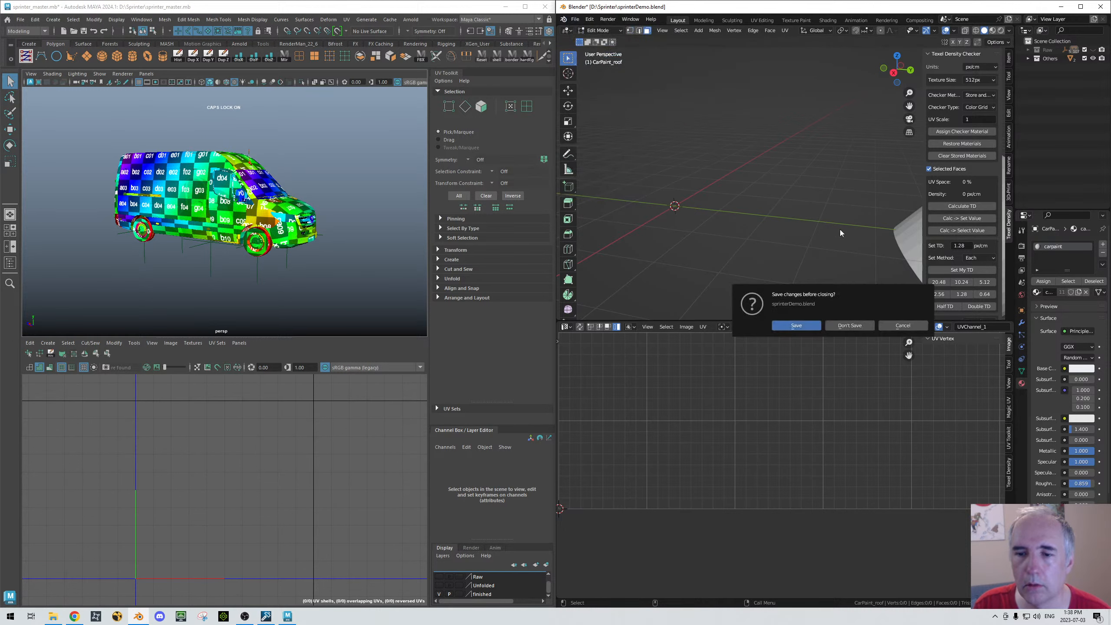
click(848, 326)
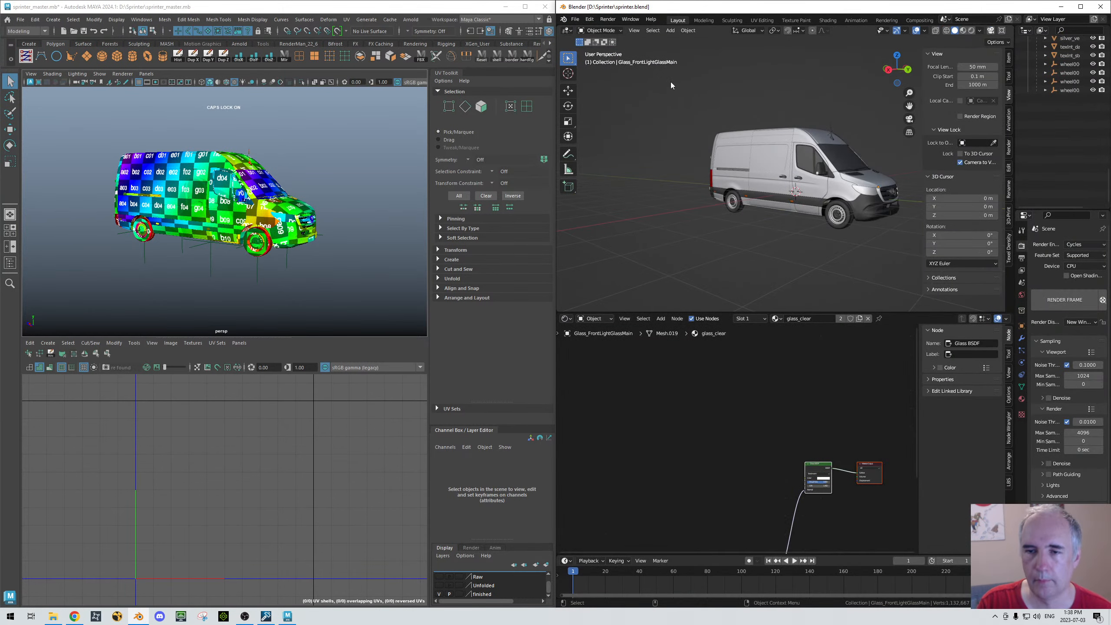
Step: Select all parts of the van and change the shader node area to an Image Editor
key(a)
click(566, 318)
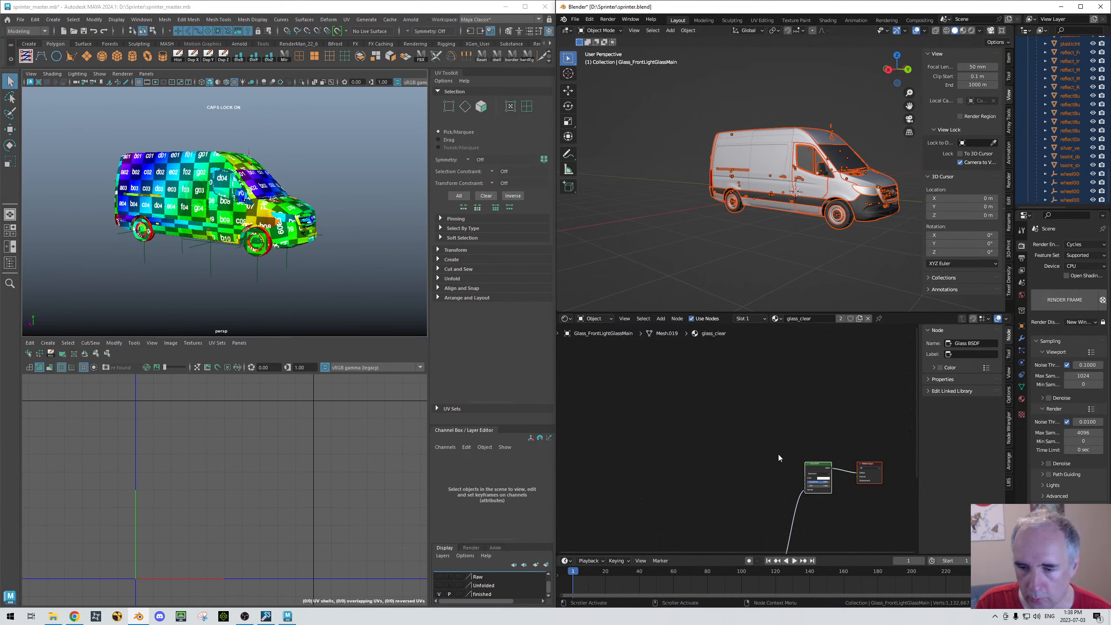
drag(571, 312, 570, 313)
click(566, 319)
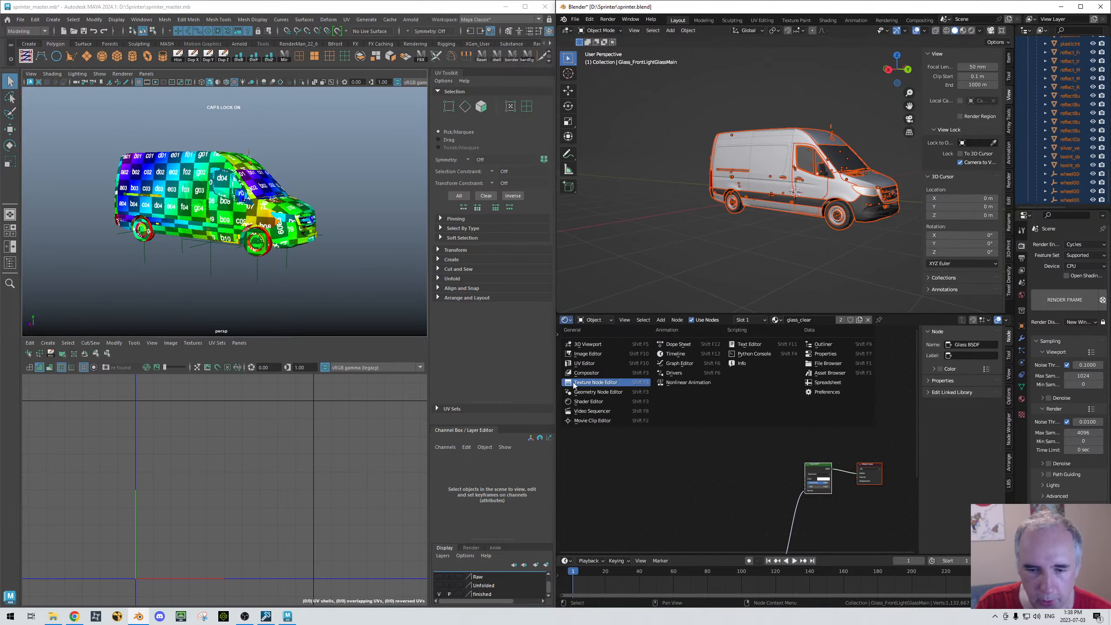
click(588, 354)
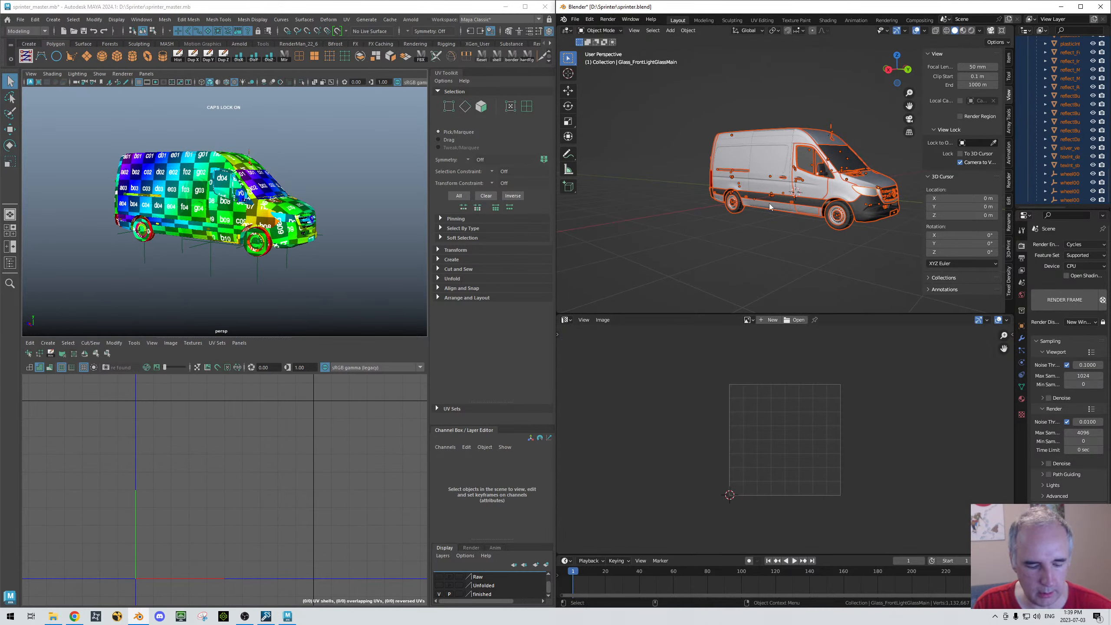
Step: Select the van's side, door, roof and front fender panels, examine their UVs in Edit Mode, and deselect everything
click(775, 158)
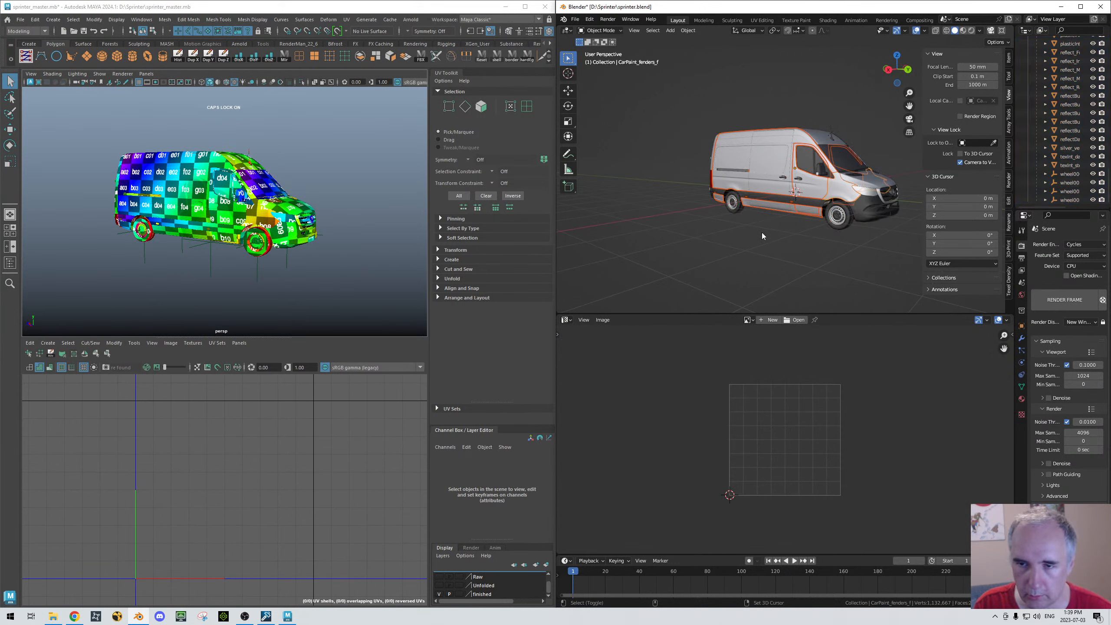
key(ctrl+Tab)
click(672, 223)
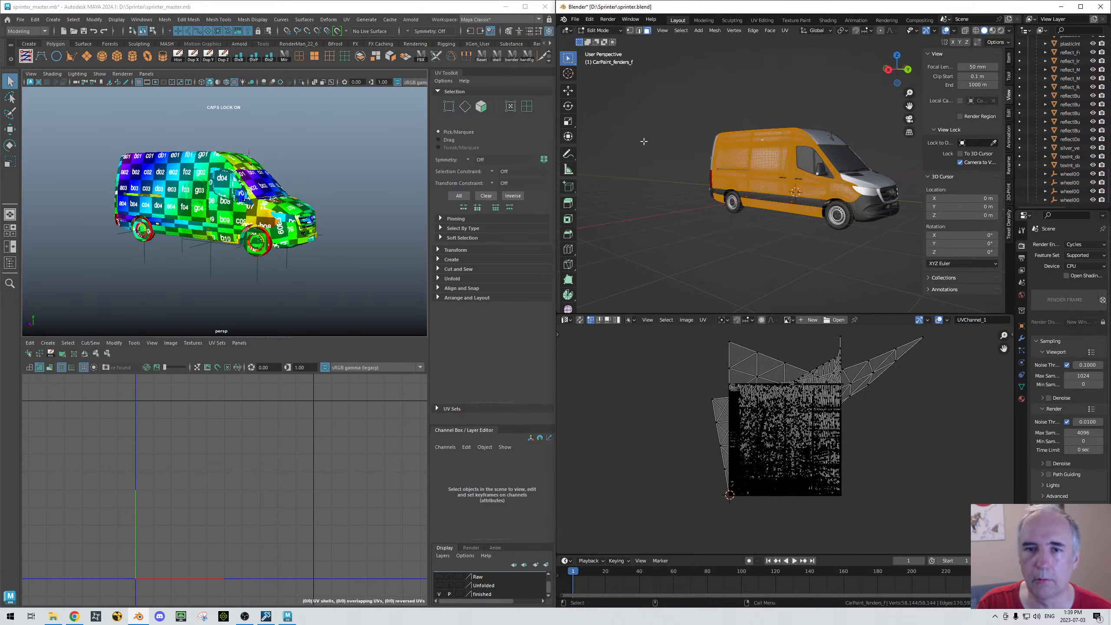
key(alt+a)
Step: Open sprinterRaw.blend from the Sprinter folder without saving the changes to sprinter.blend
click(574, 19)
click(586, 41)
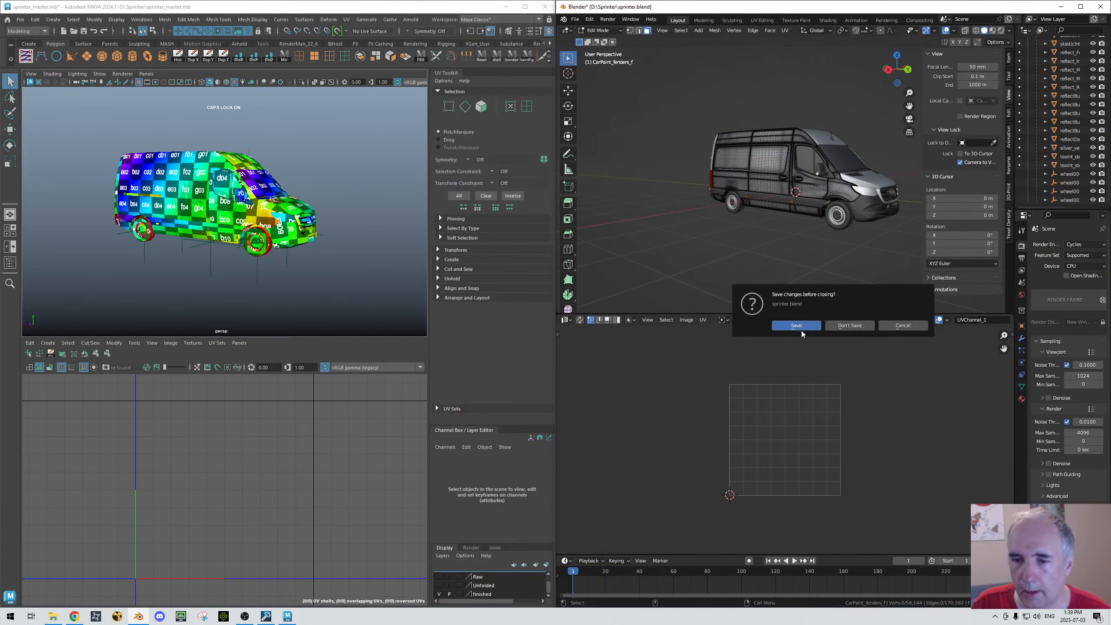
click(835, 325)
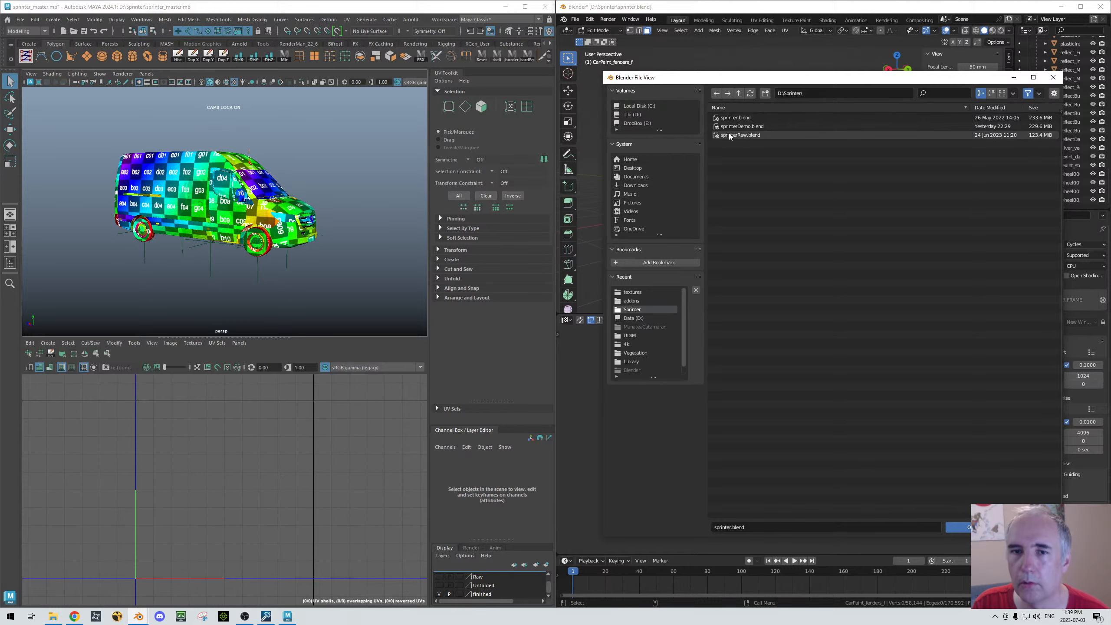
double_click(732, 136)
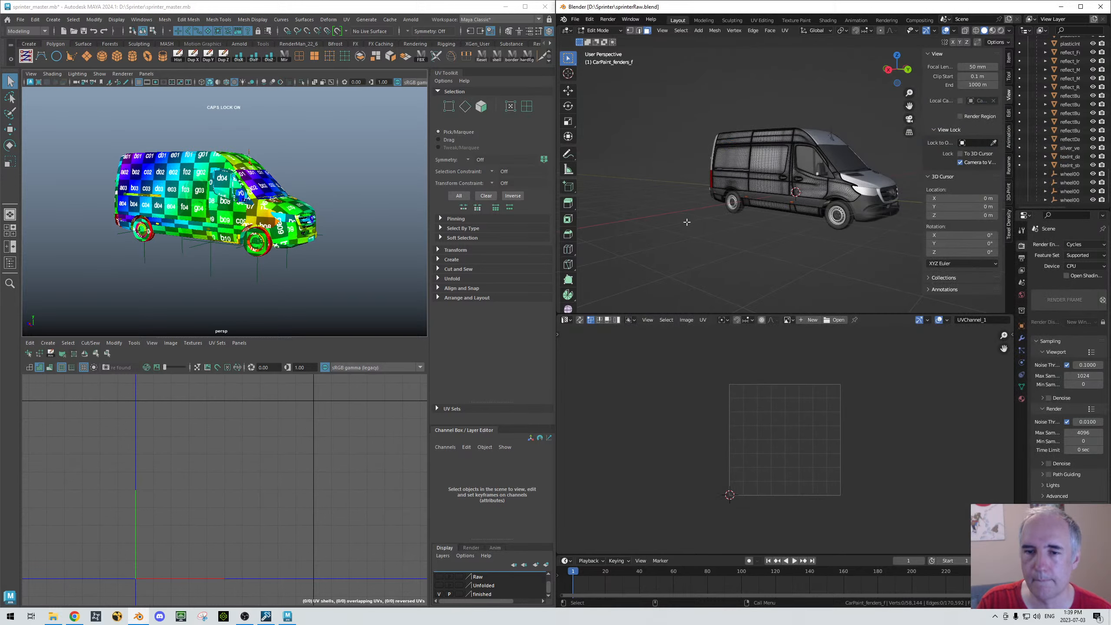
Step: Pick a point on the van's body and set the UV editor's grid tiles to 10 in X and Y
scroll(848, 212, down, 5)
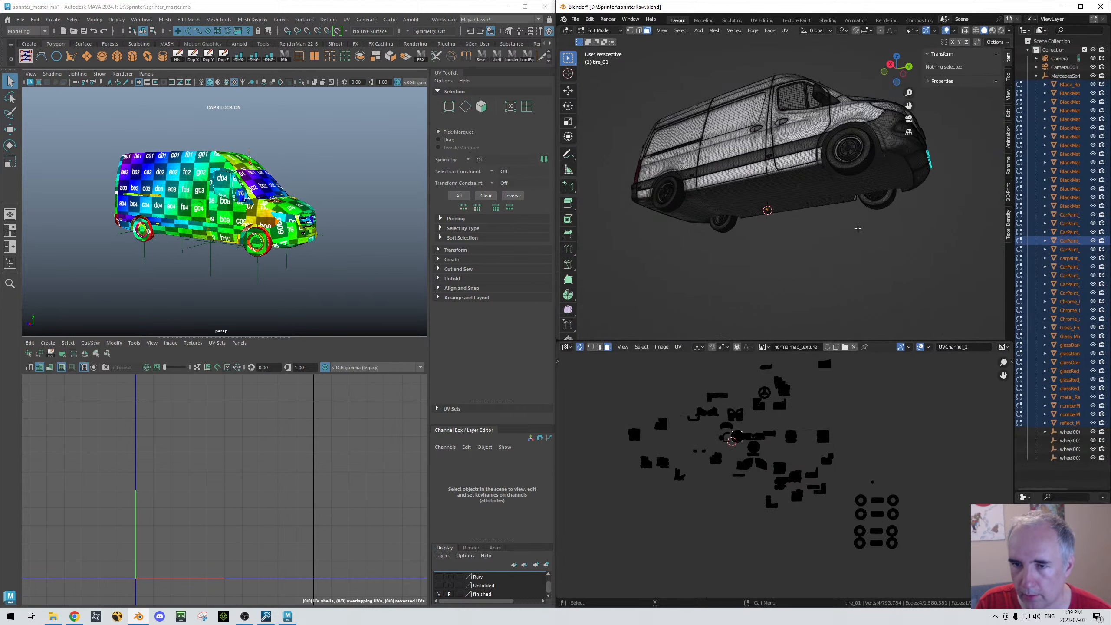
click(764, 143)
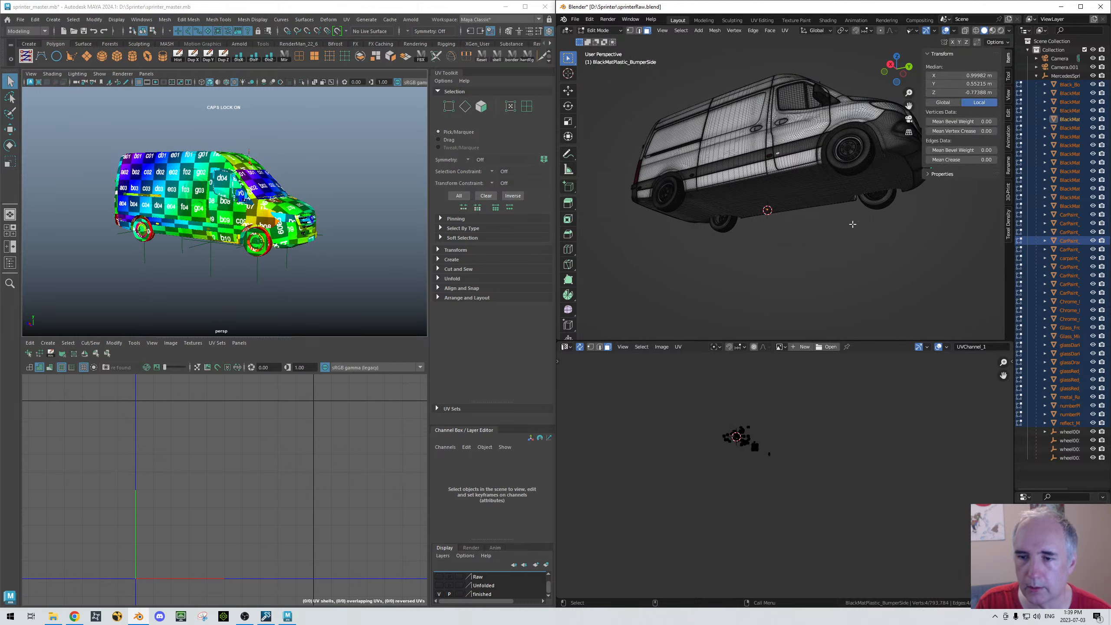
click(948, 352)
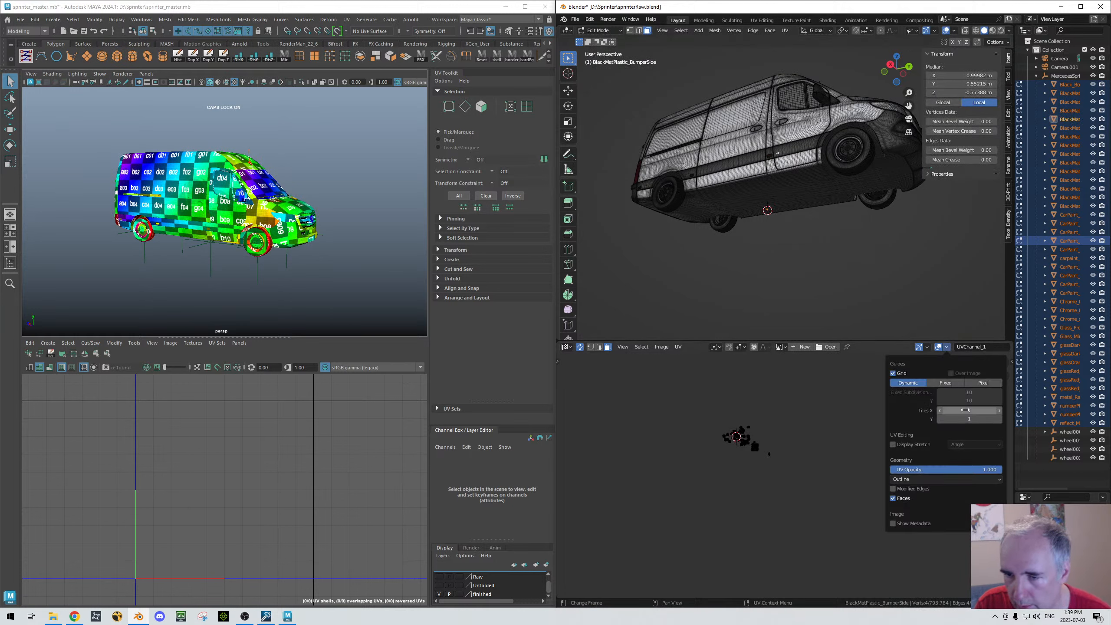
click(966, 410)
text(10)
key(Return)
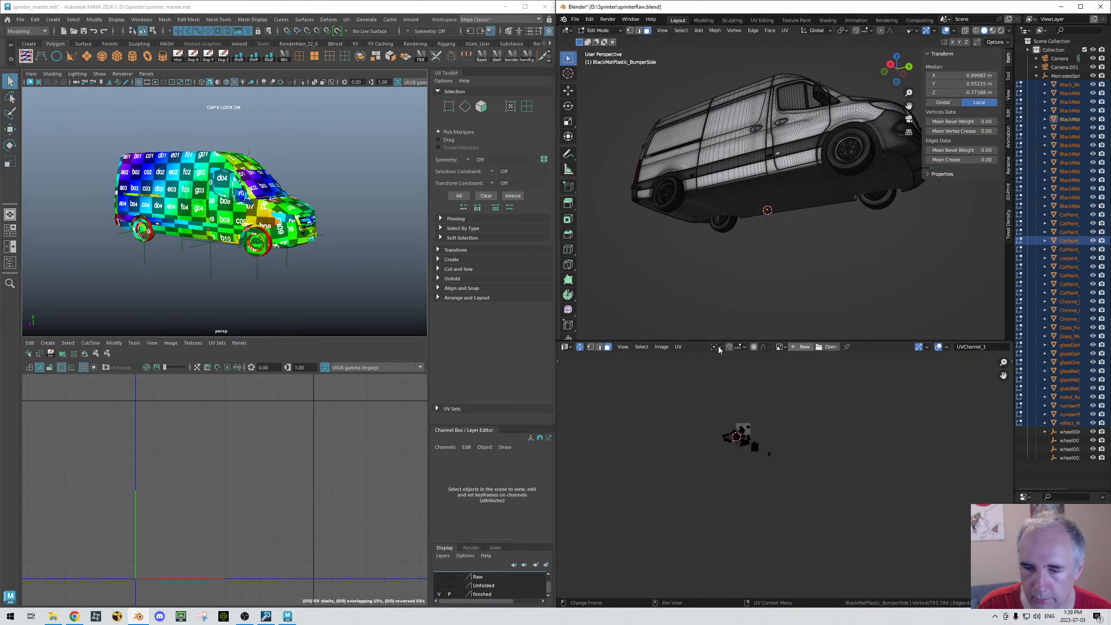
Step: Examine the UV islands around the tile grid and view the van from its front right corner
scroll(700, 452, up, 4)
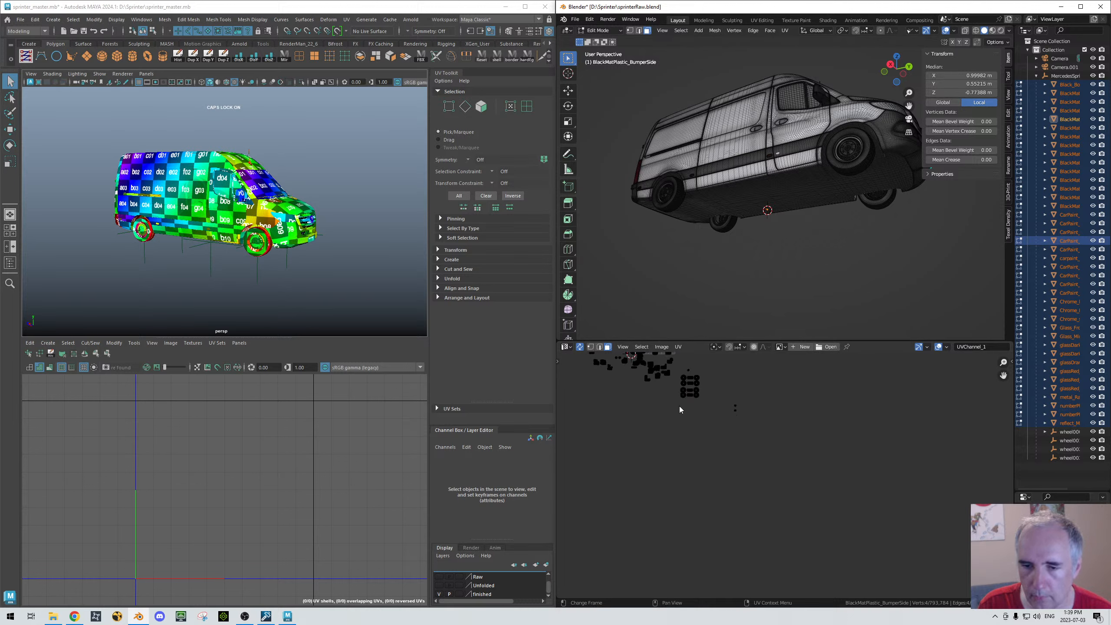
middle_drag(679, 407, 717, 440)
scroll(726, 451, up, 4)
scroll(731, 457, up, 2)
middle_drag(633, 528, 821, 432)
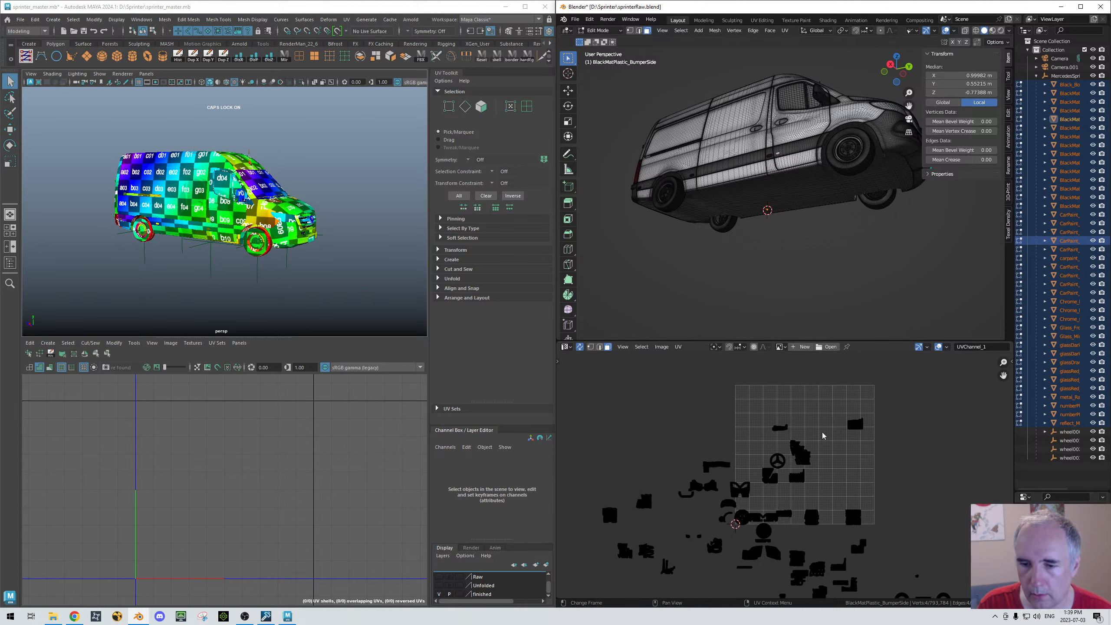
scroll(821, 433, up, 3)
middle_drag(794, 170, 809, 203)
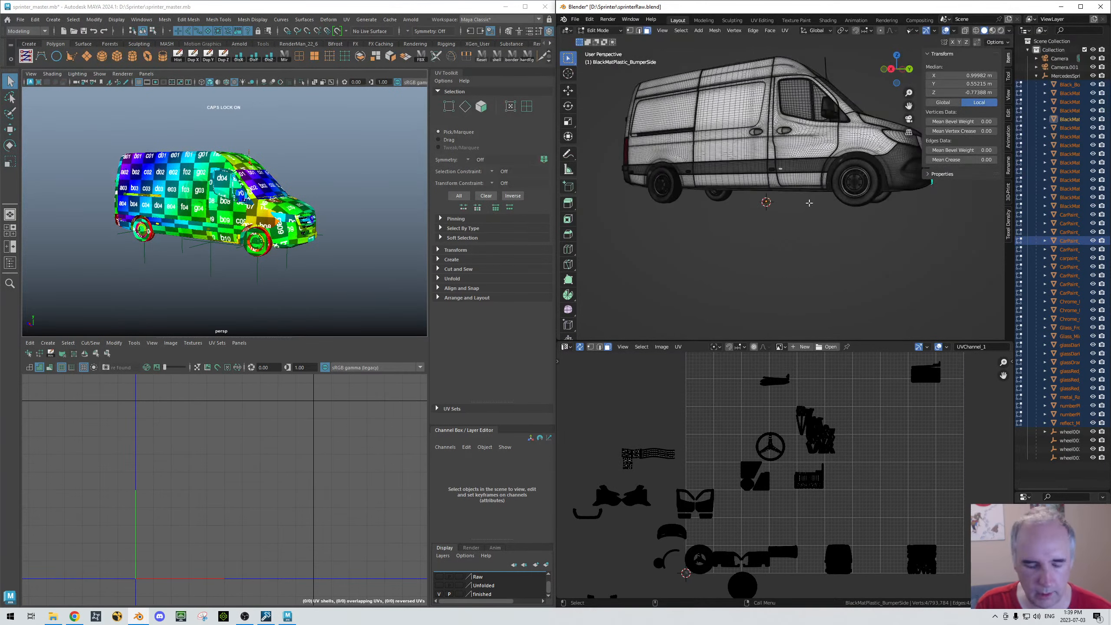
mouse_move(794, 158)
middle_down()
mouse_move(790, 149)
mouse_move(775, 159)
middle_up()
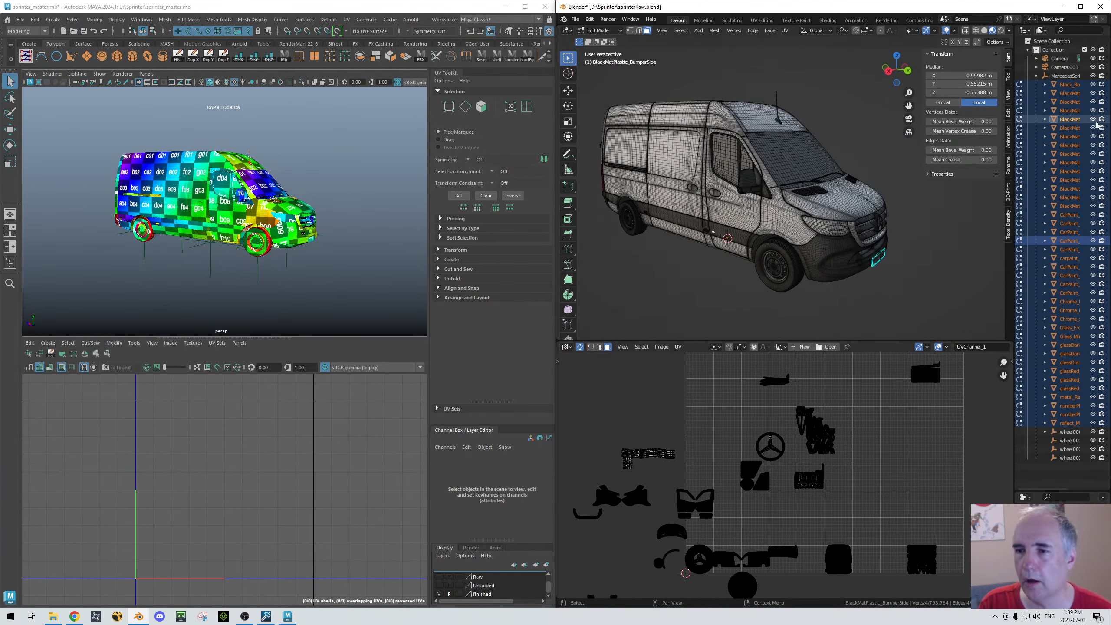
Step: Set the Texel Density Checker's texture size to 2048 px
click(1008, 225)
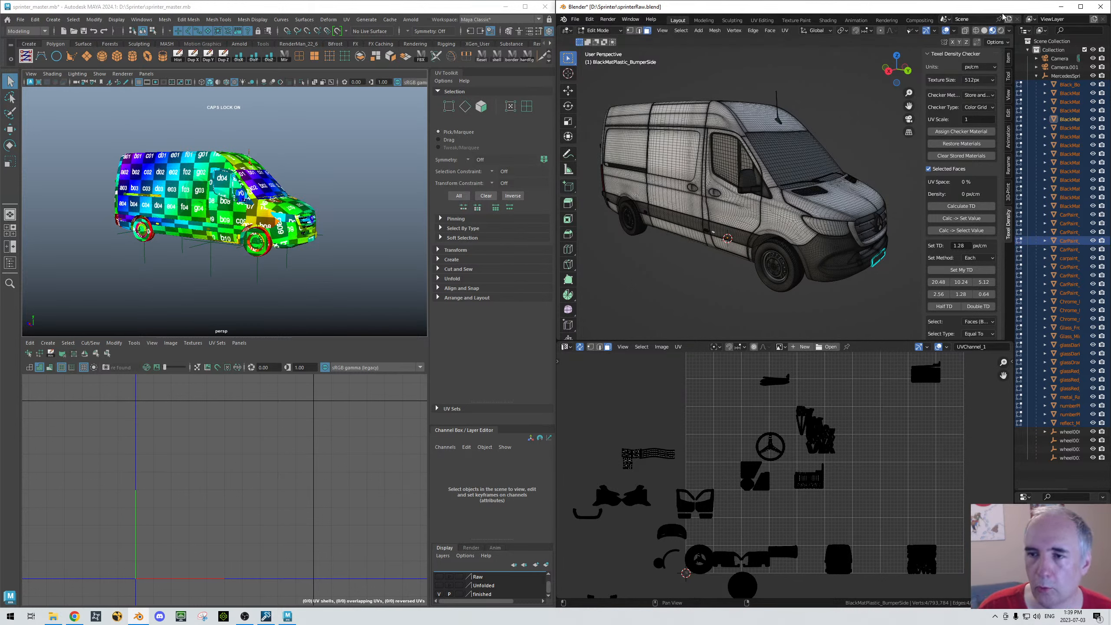
click(977, 80)
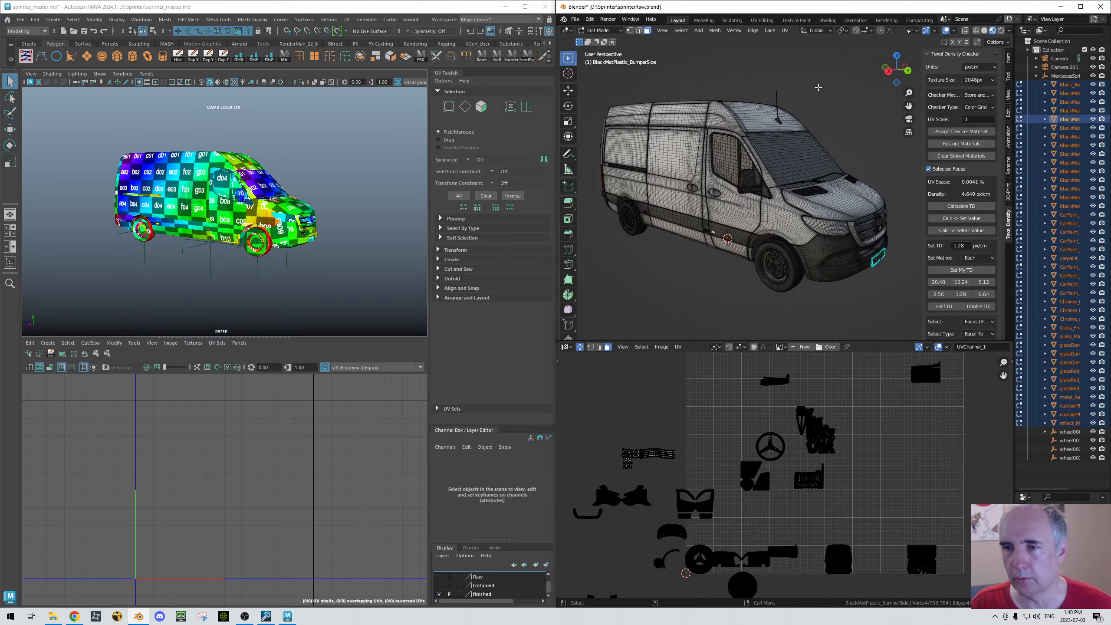
Step: Select all linked faces of the right side door panel between the rear panel and the front door
key(grave)
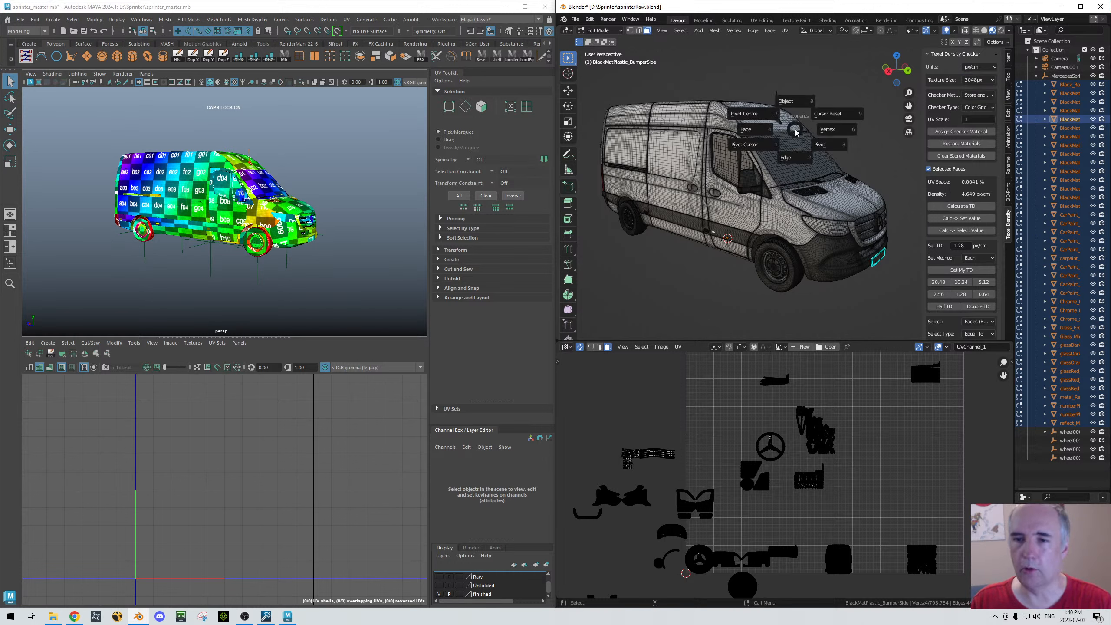
key(Escape)
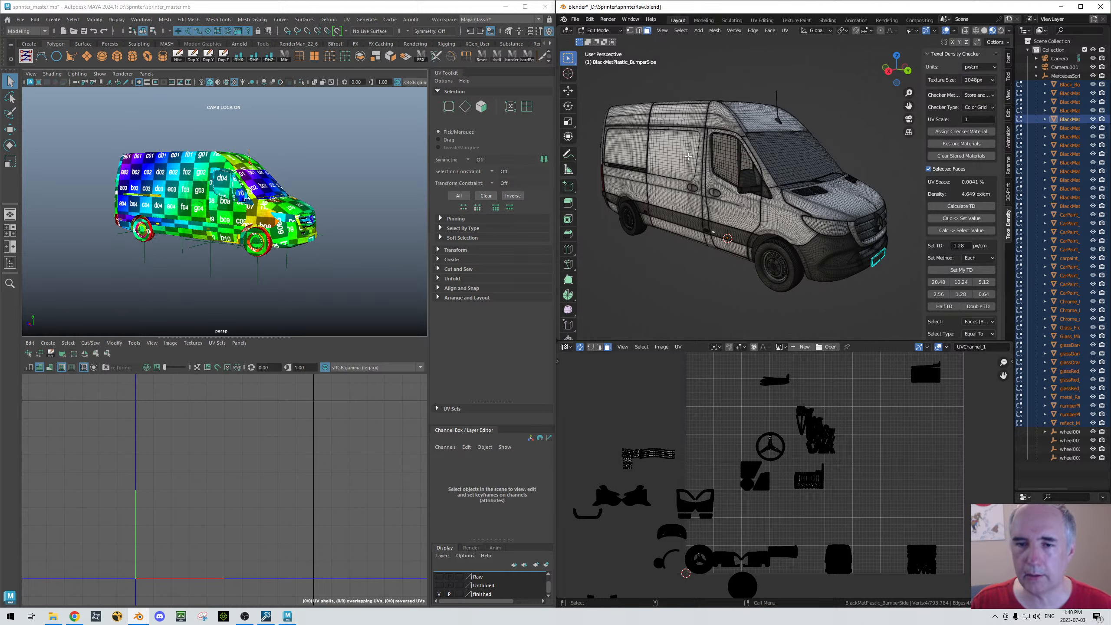
click(684, 164)
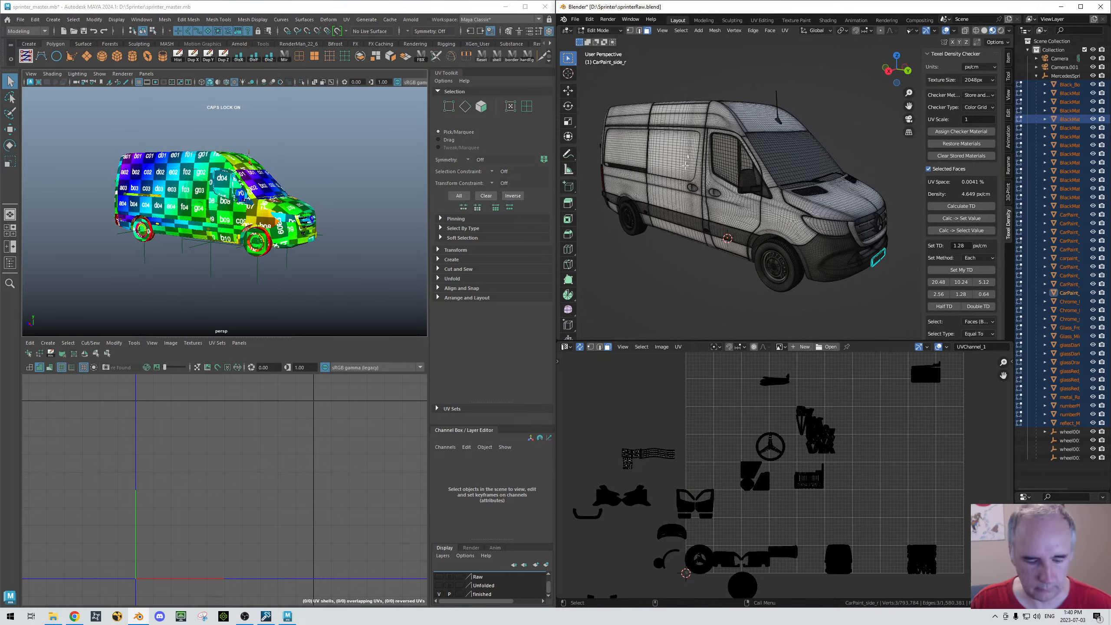
key(l)
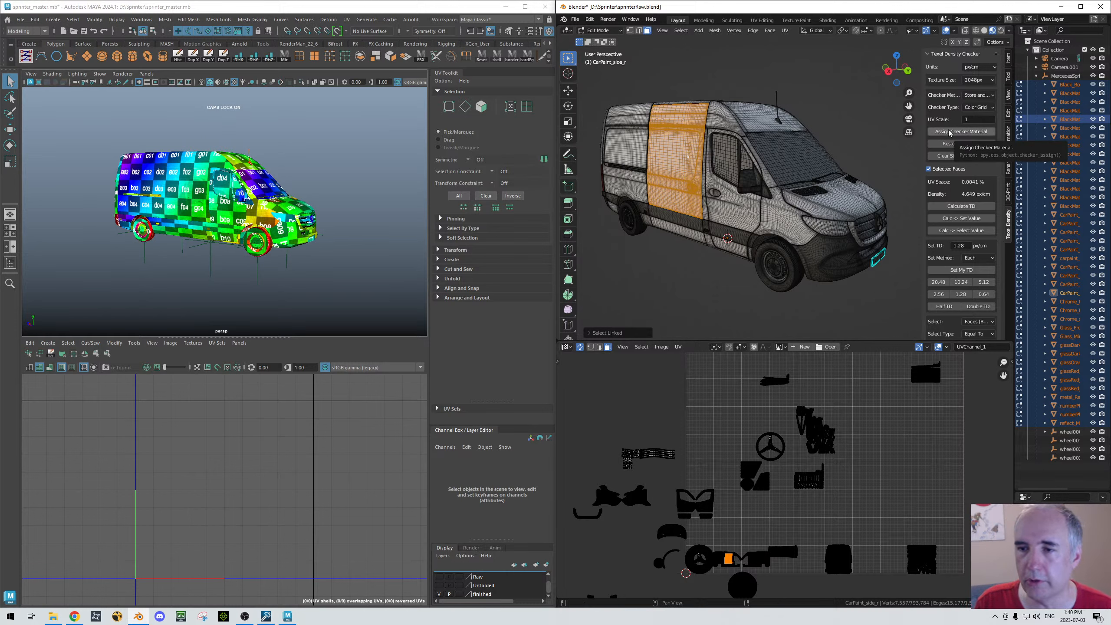
Step: Assign the color grid checker material to the selected van parts, keeping Store and Replace as the checker method
alt+drag(721, 210, 768, 211)
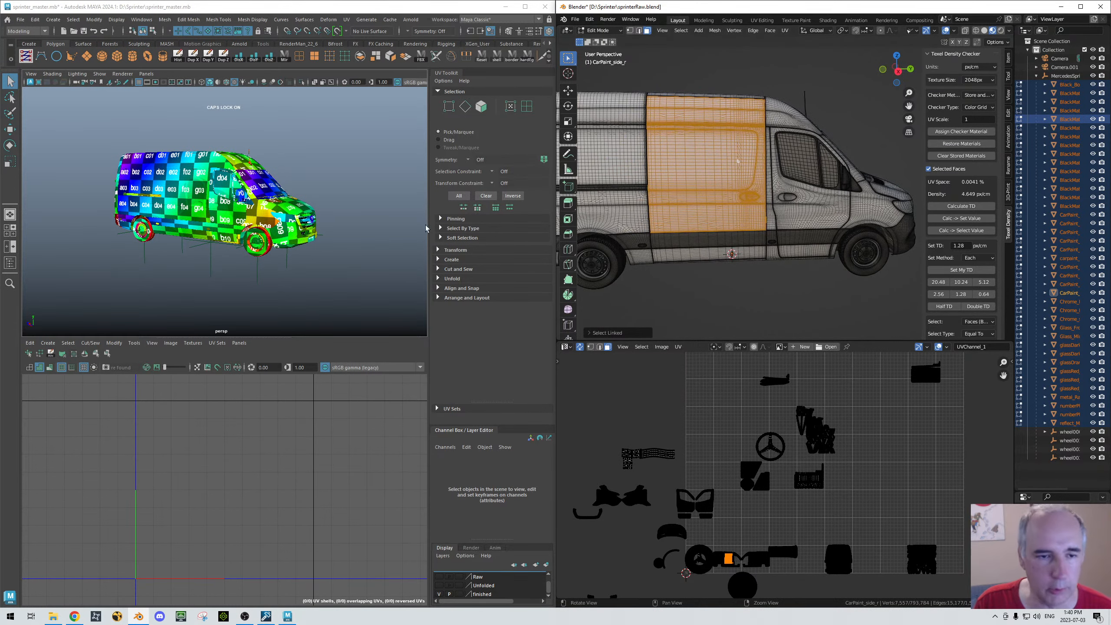
alt+drag(773, 135, 744, 136)
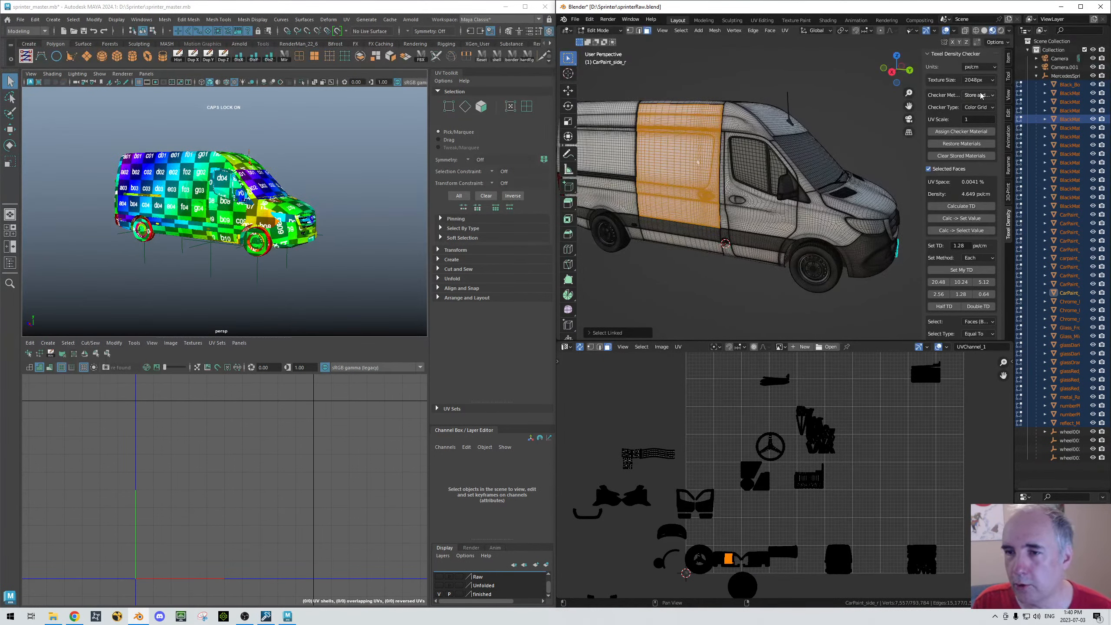
drag(924, 96, 879, 96)
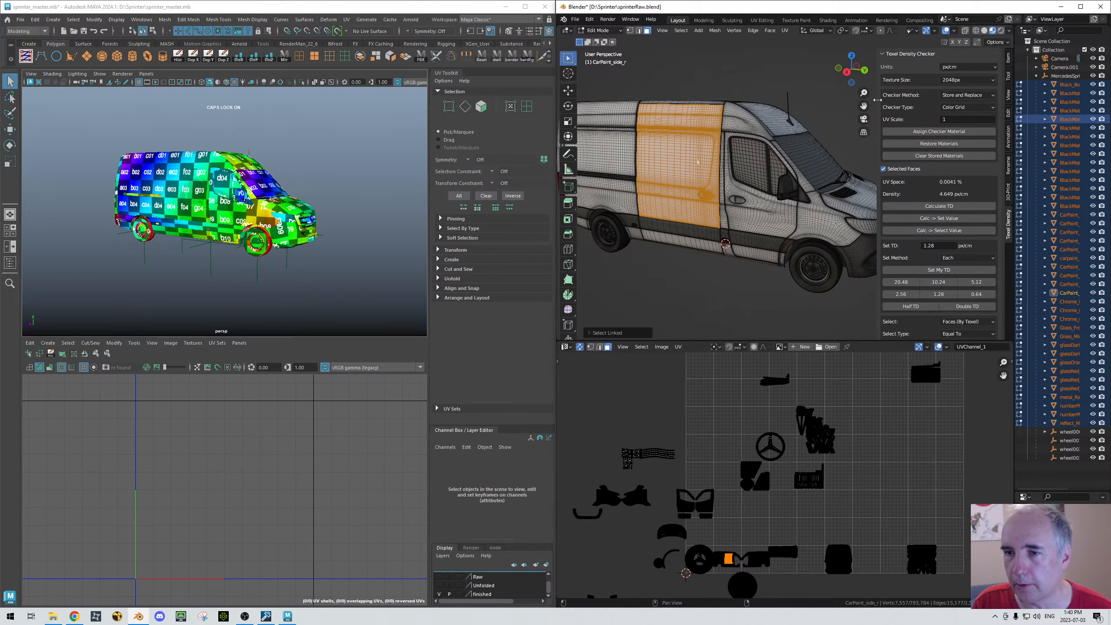
click(968, 97)
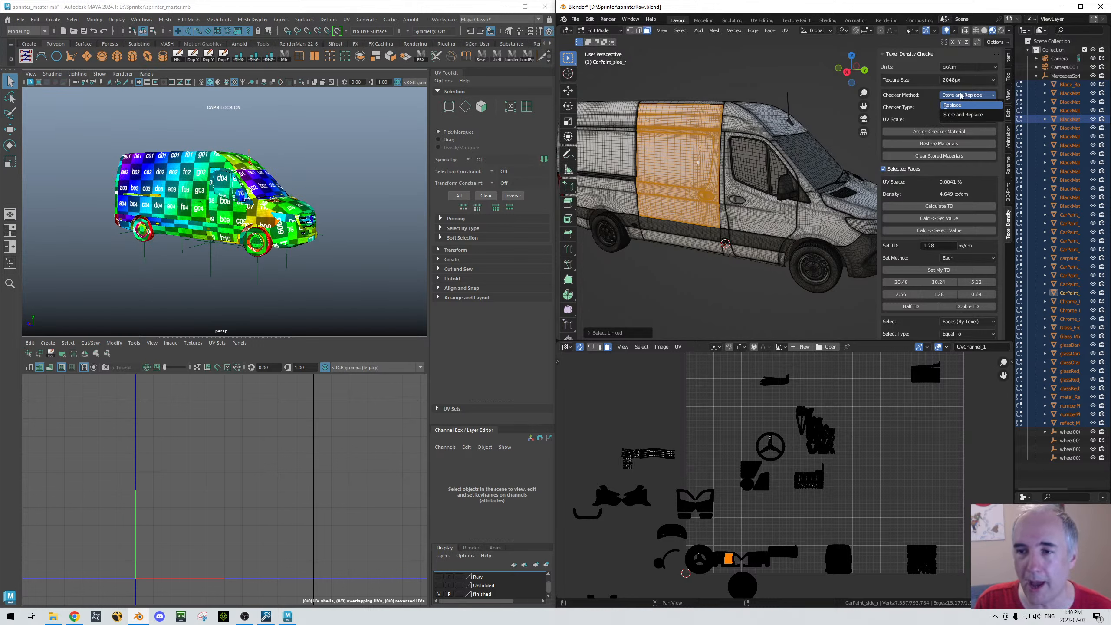
click(942, 95)
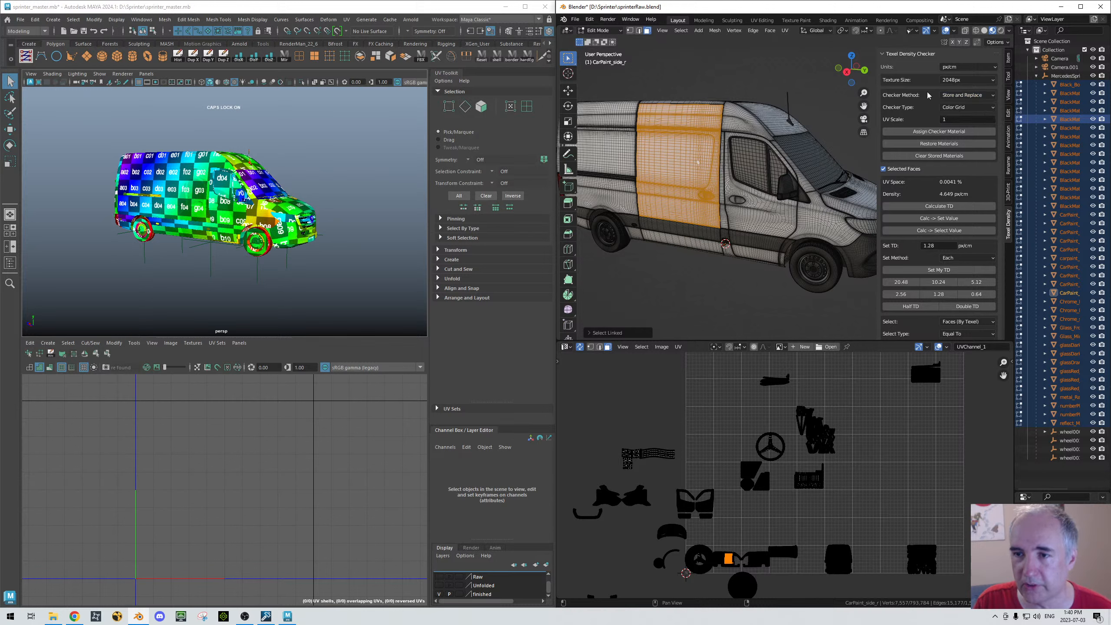
click(931, 133)
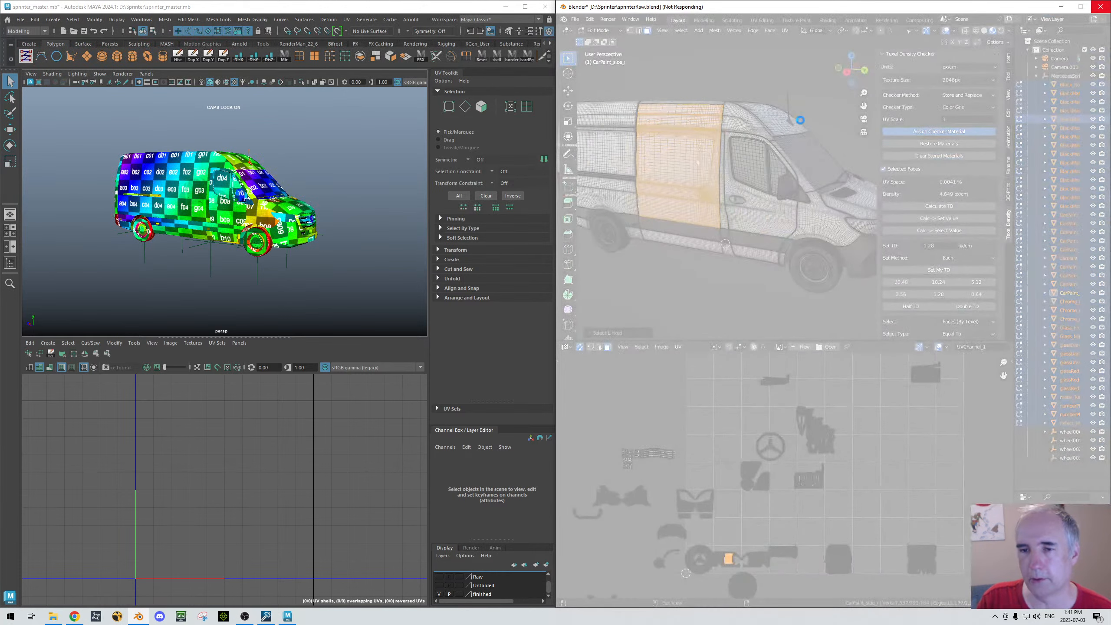
Step: Switch to Maya, hide the finished display layer and show the Unfolded layer containing the partly checkered van
click(325, 129)
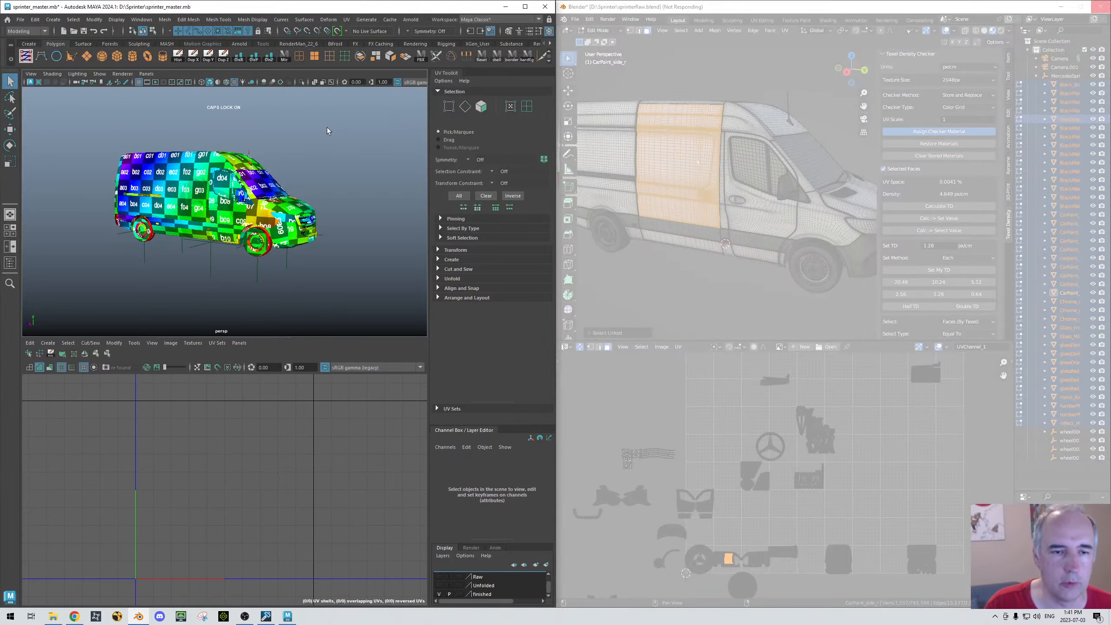
alt+drag(261, 189, 42, 168)
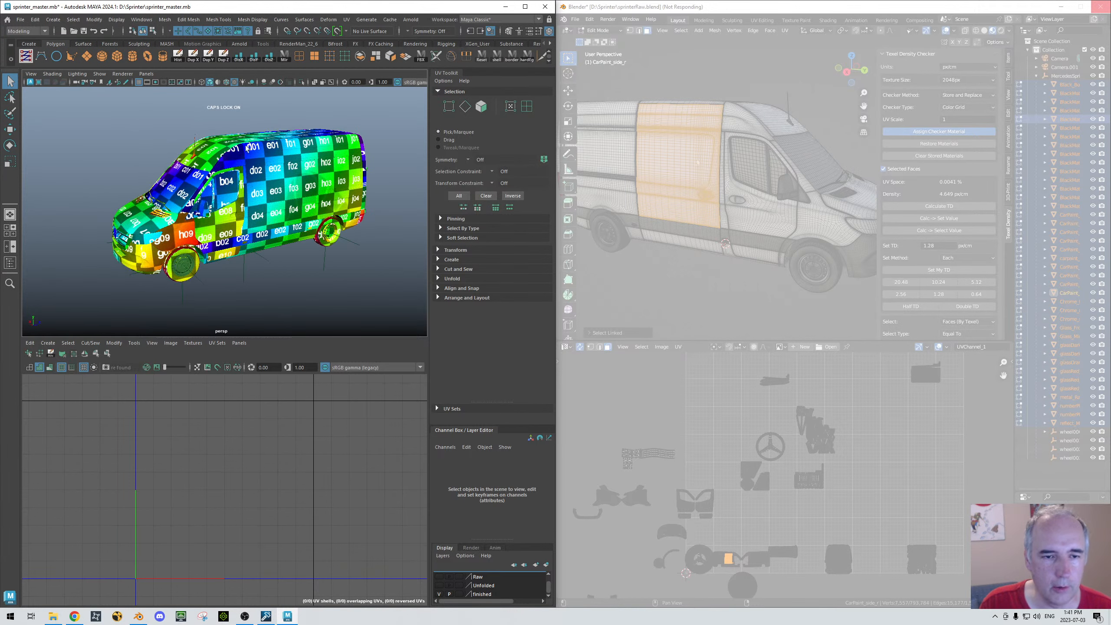
alt+drag(151, 175, 262, 170)
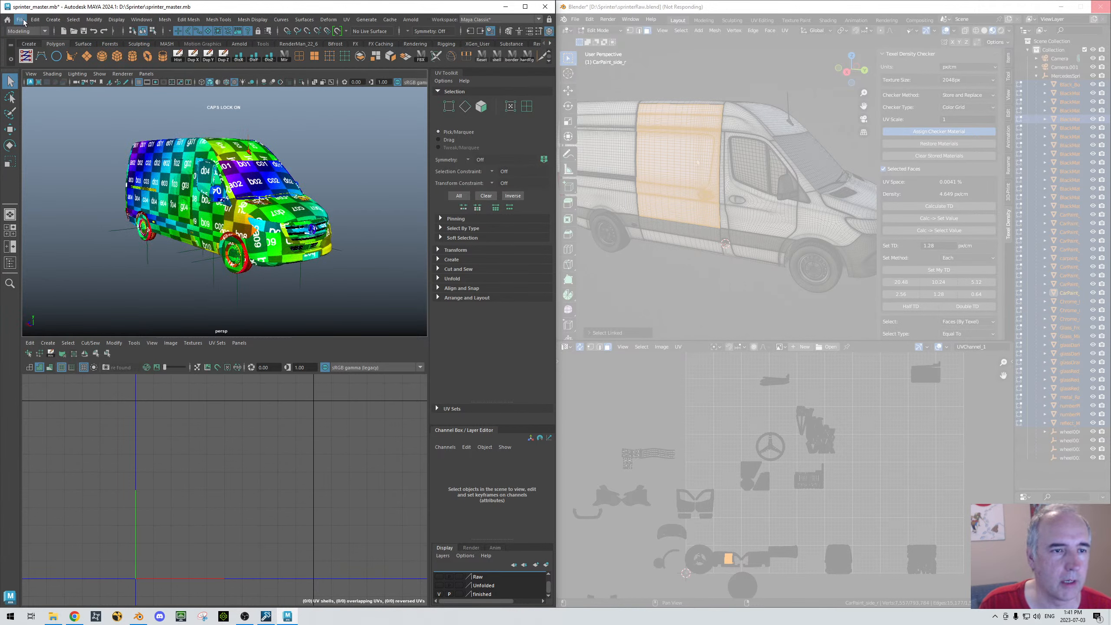
alt+right_drag(127, 108, 51, 116)
alt+drag(190, 132, 119, 143)
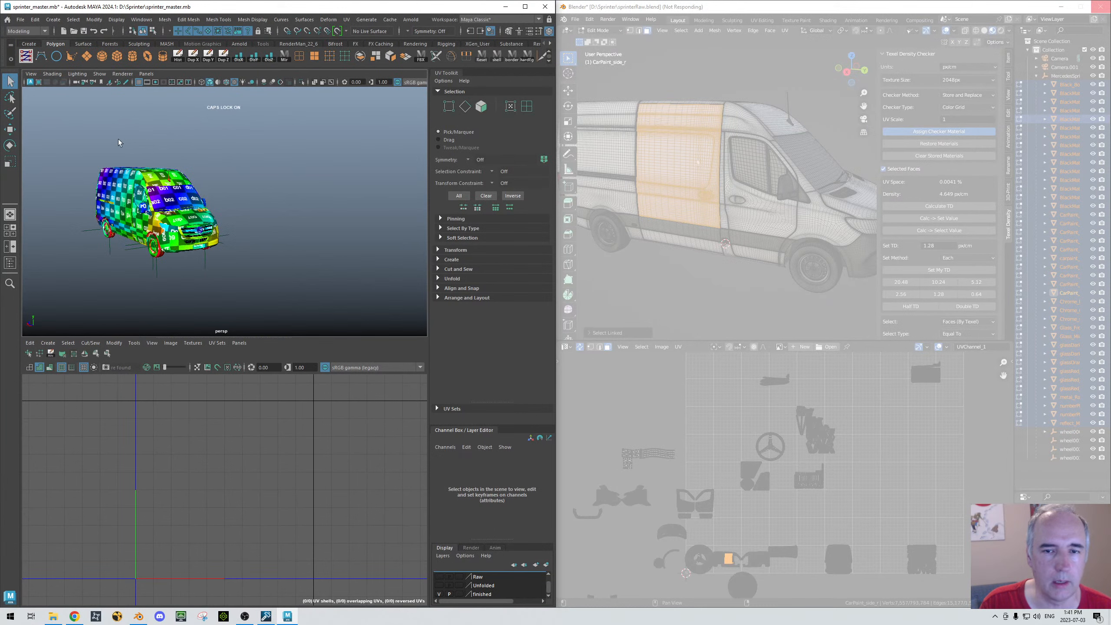
click(438, 595)
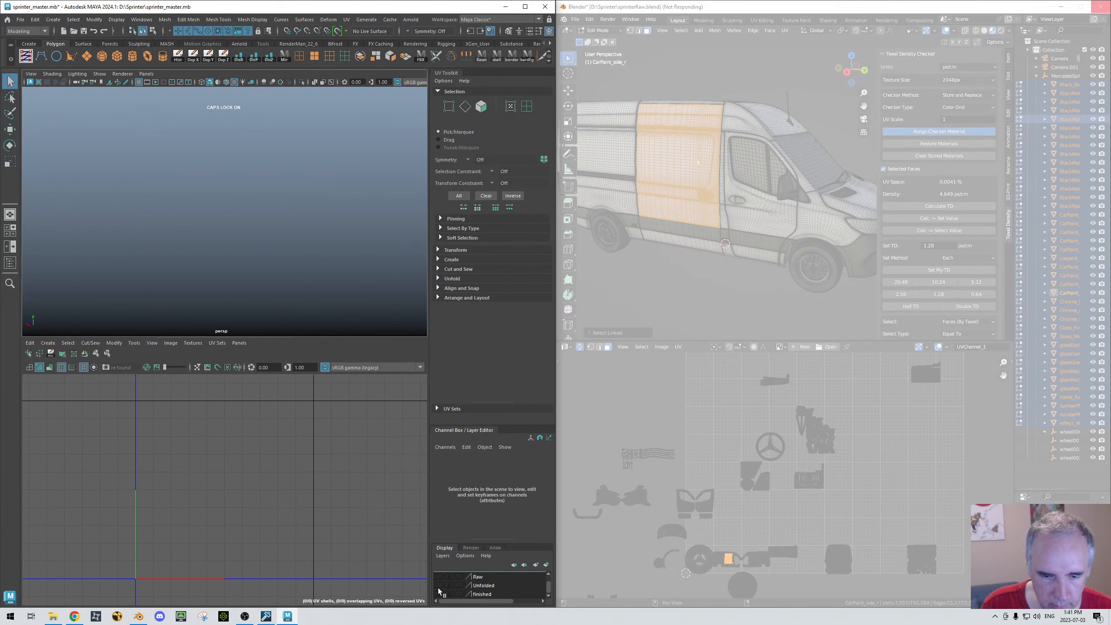
click(437, 589)
click(437, 586)
scroll(210, 206, up, 5)
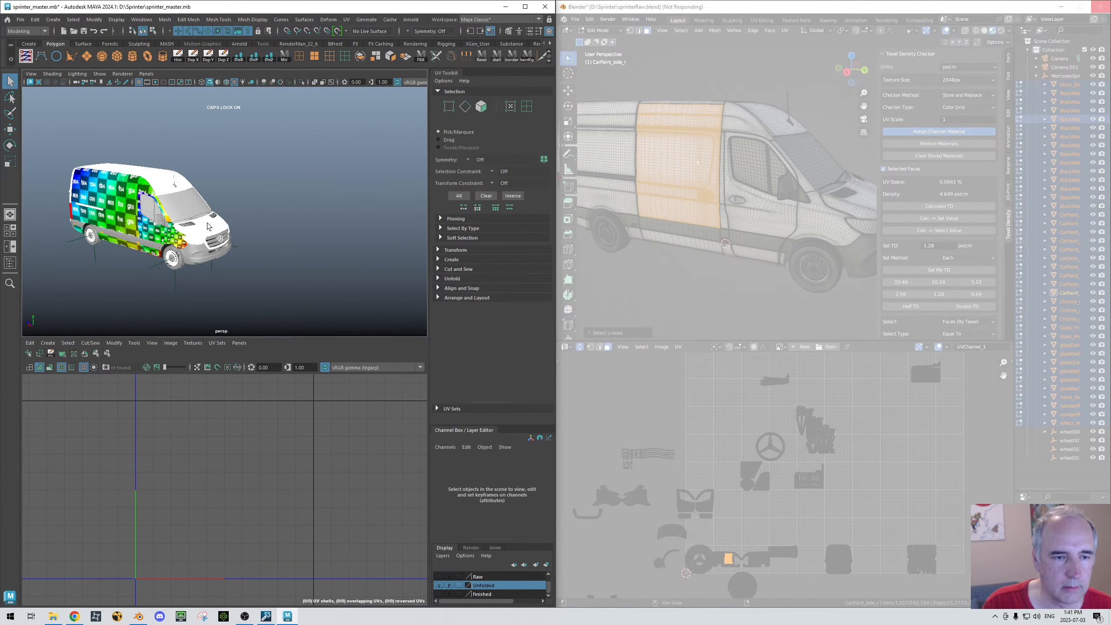
Step: Undo the recent checker material changes on the unfolded van and view it from its front right corner
key(ctrl+z)
key(ctrl+z)
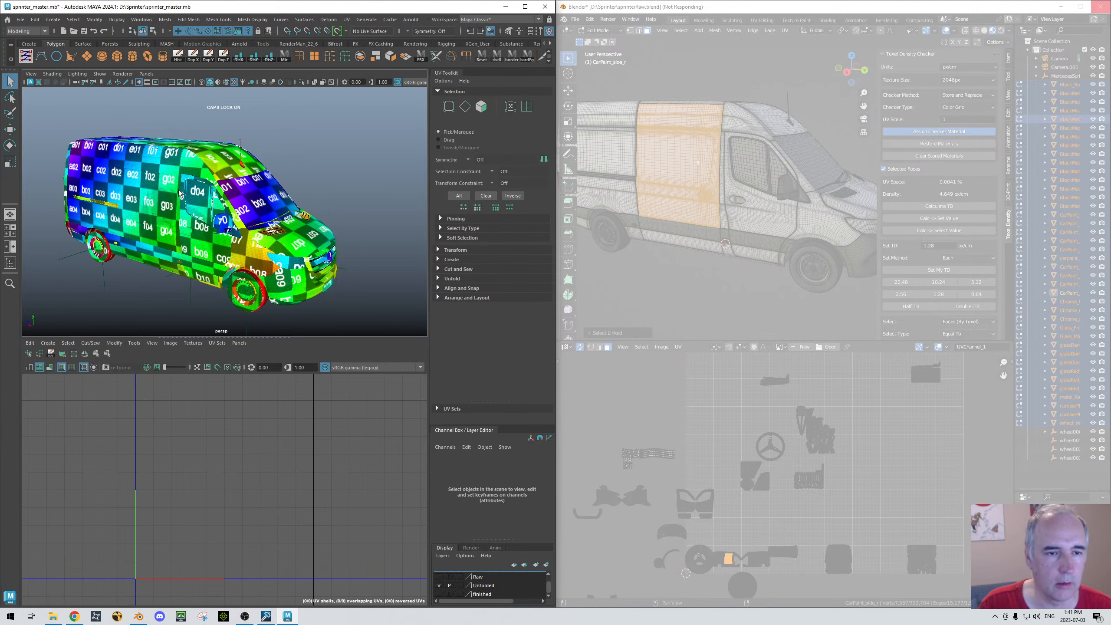
key(ctrl+z)
key(ctrl+z)
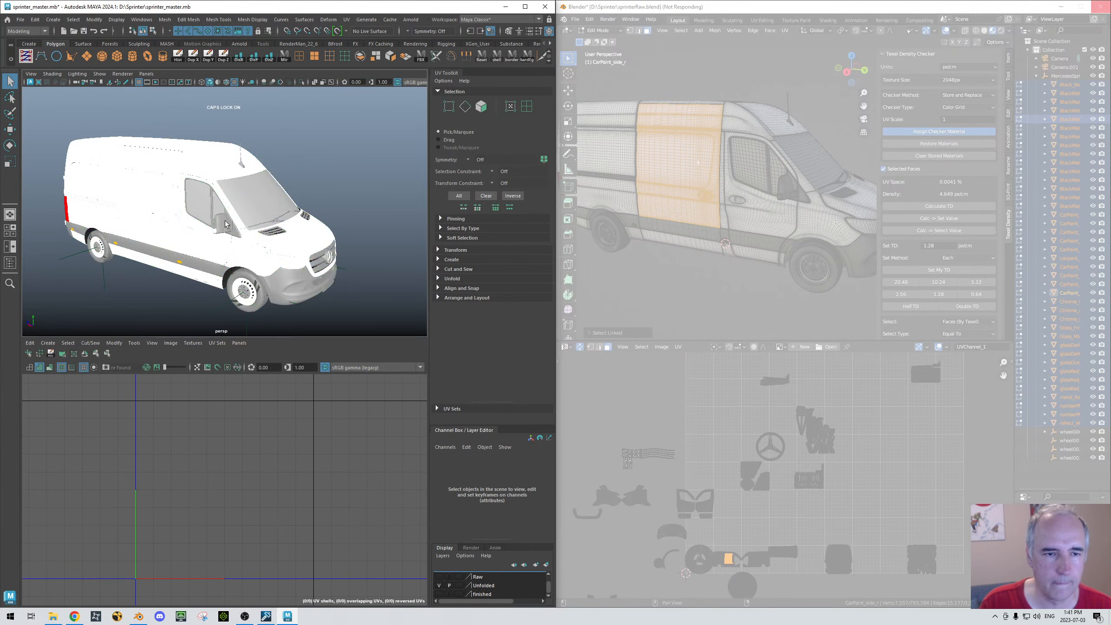
alt+drag(330, 201, 182, 155)
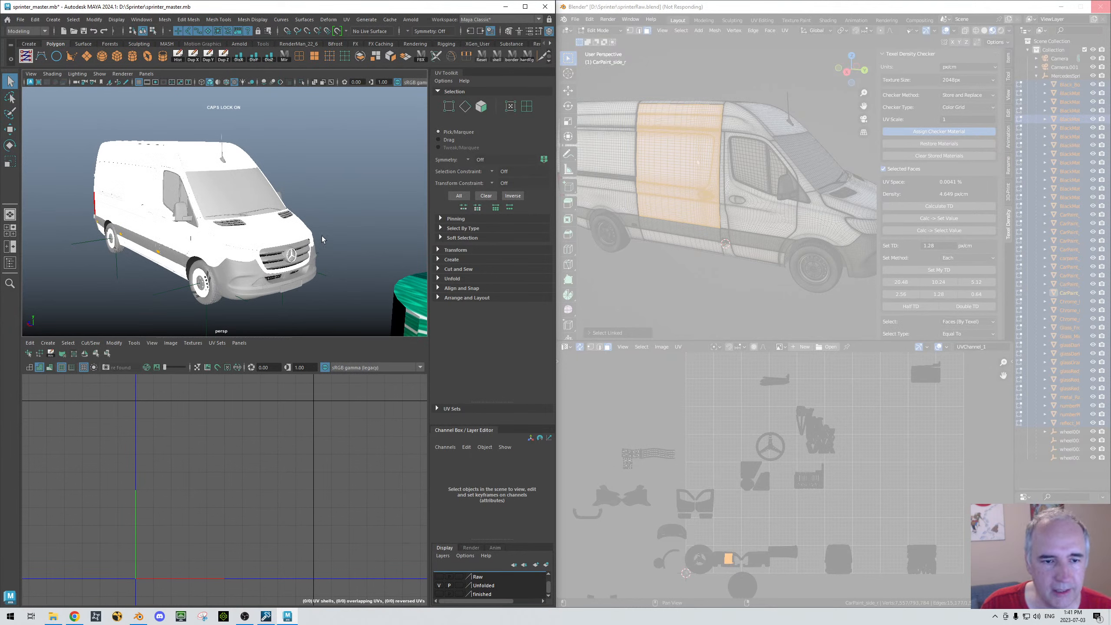
alt+middle_drag(227, 218, 231, 196)
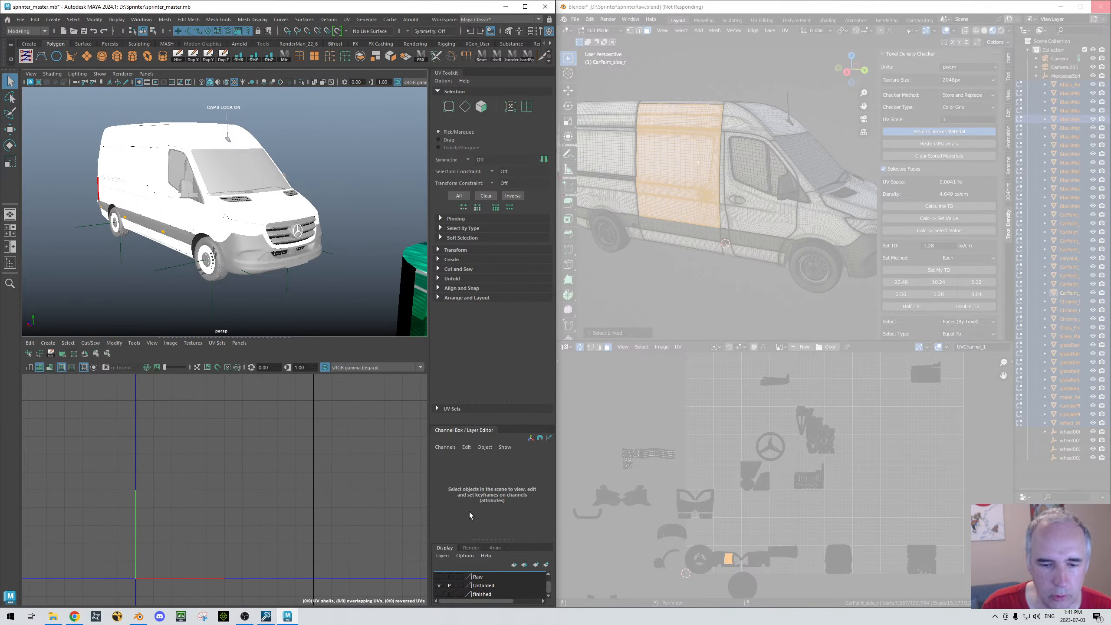
Step: Select all parts of the unfolded van, create an empty render layer and compare it with masterLayer
drag(499, 540, 502, 451)
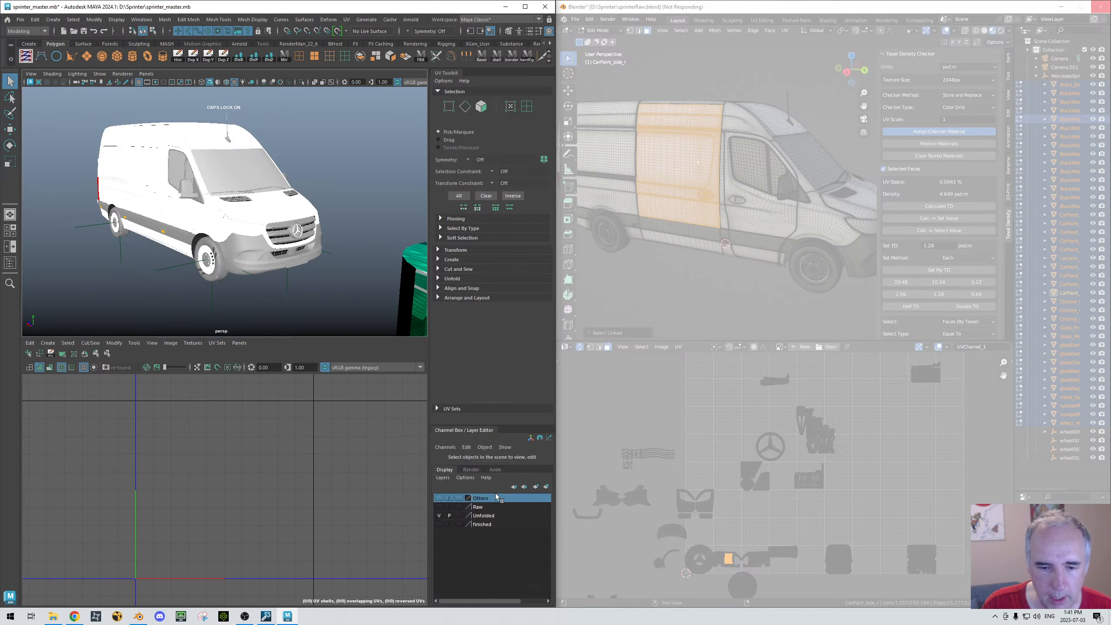
click(487, 517)
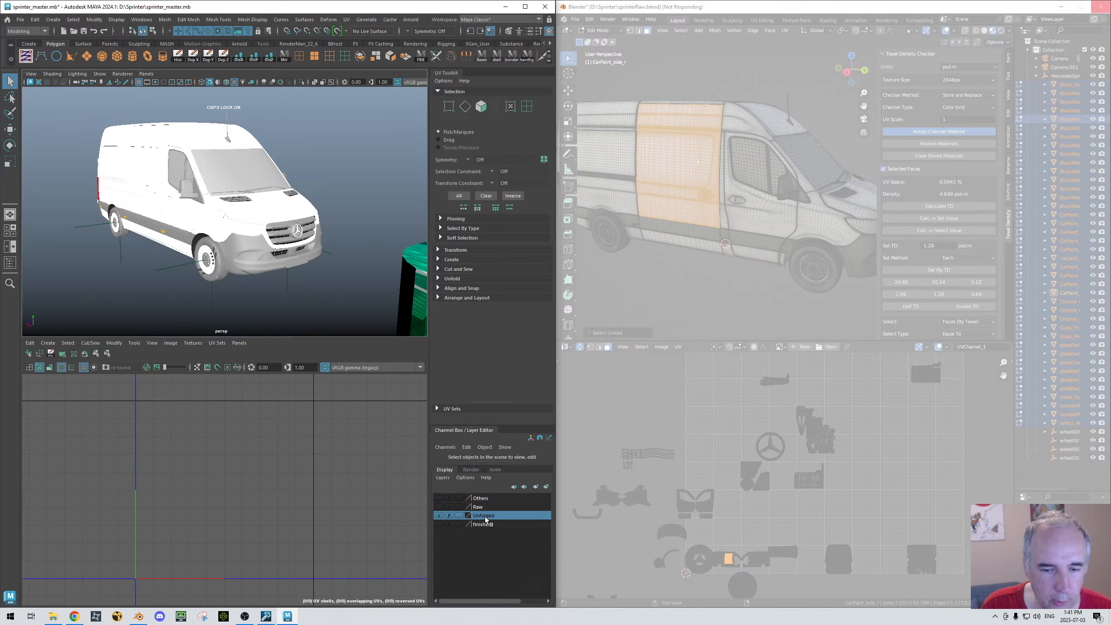
click(471, 470)
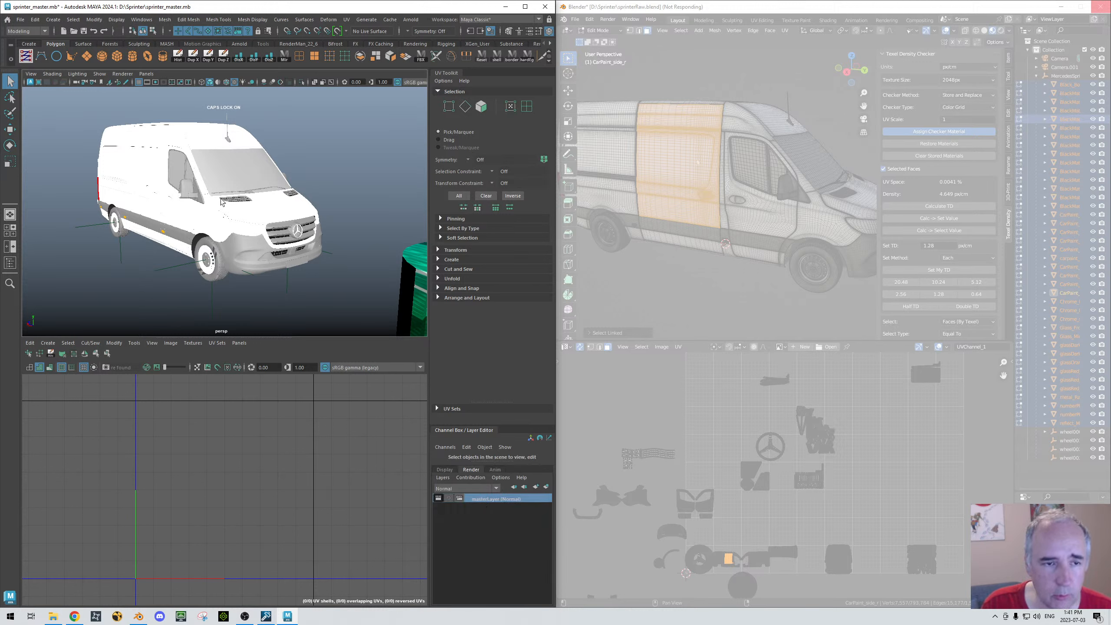
drag(85, 101, 321, 289)
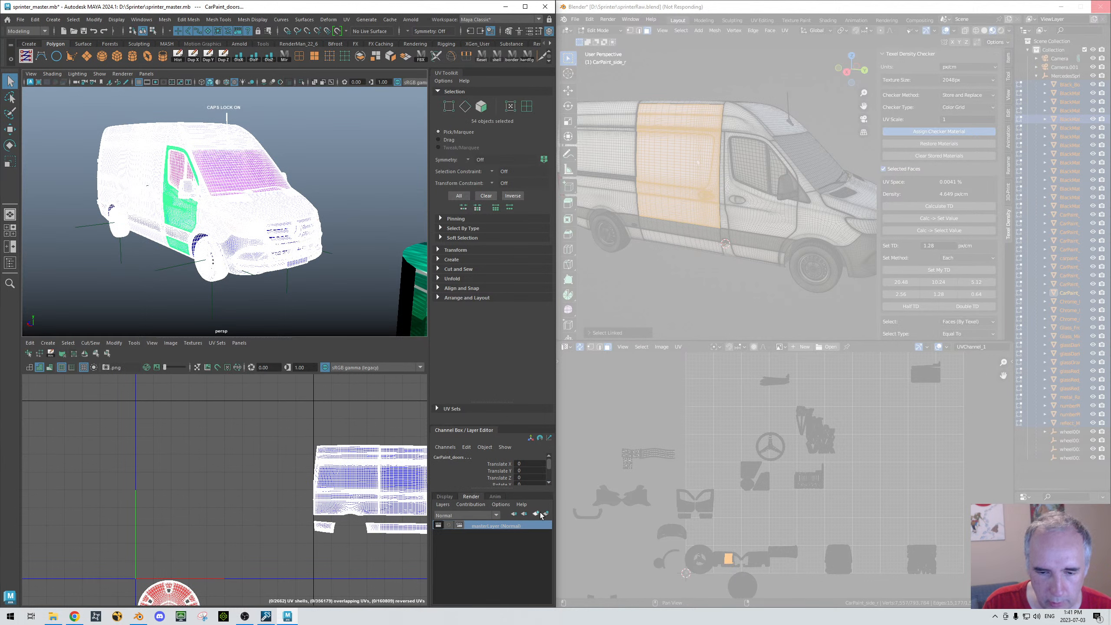
click(536, 513)
click(487, 526)
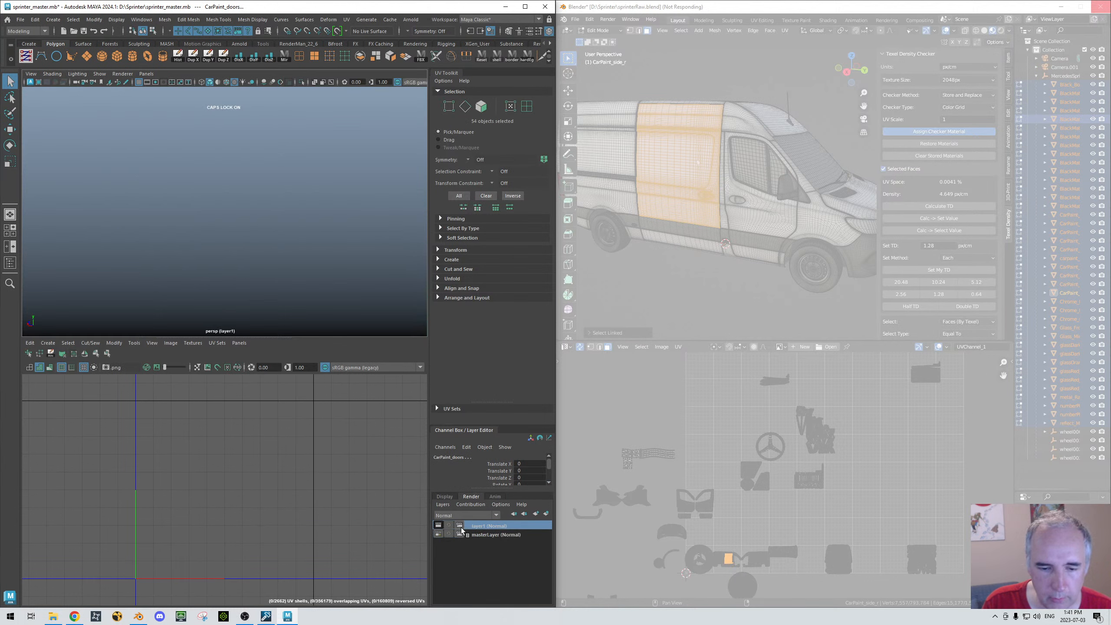
click(482, 535)
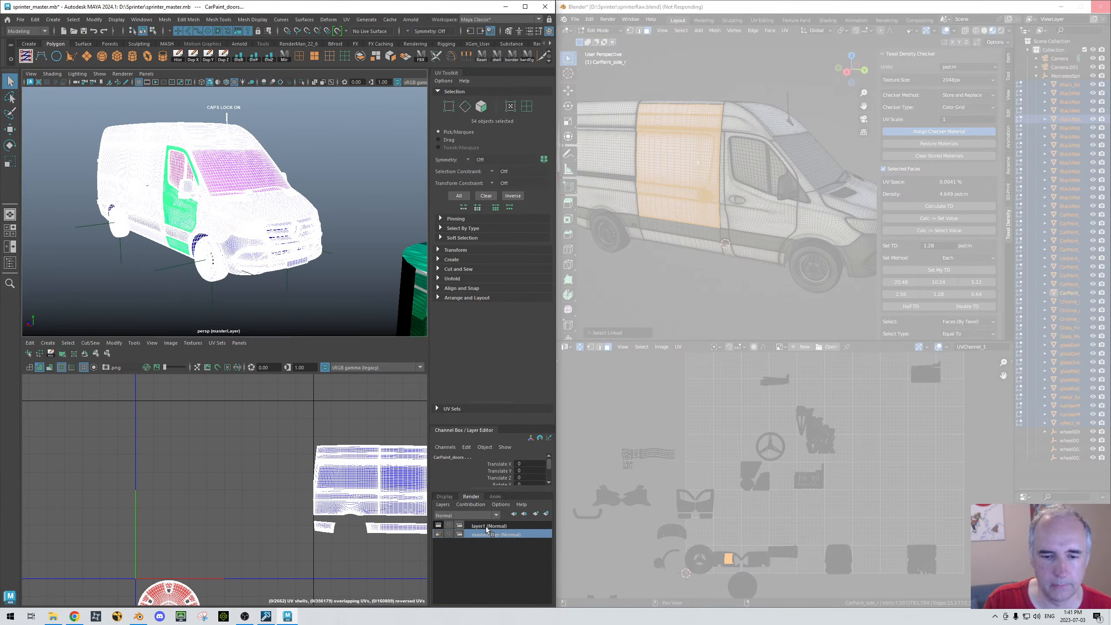
Step: Create a second render layer, add the selected van objects to layer1 and deselect them
click(486, 527)
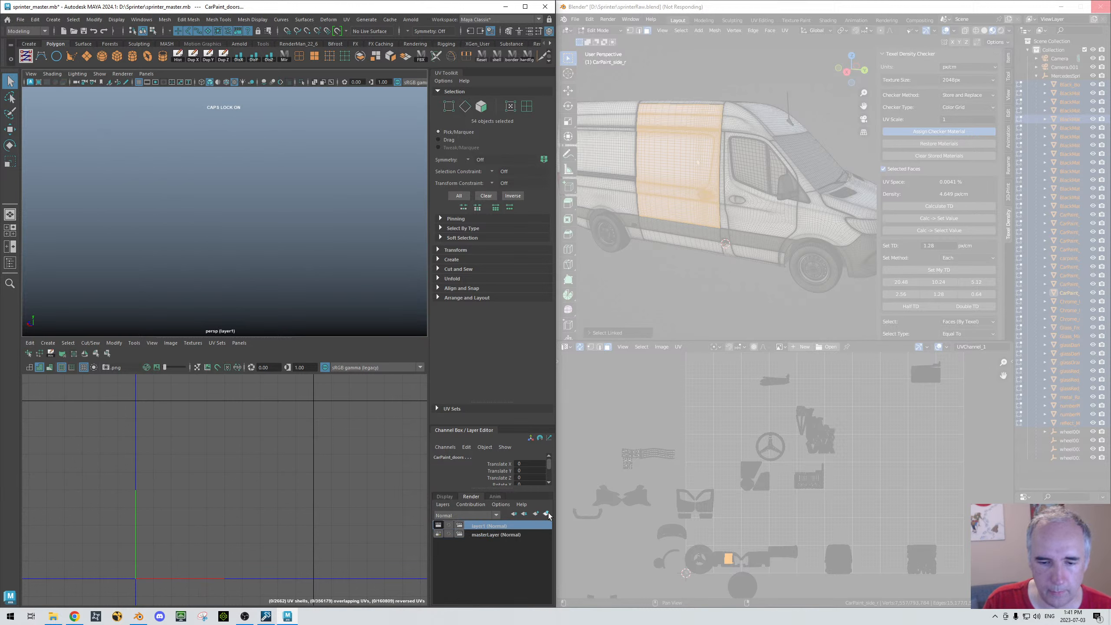
click(547, 514)
right_click(489, 533)
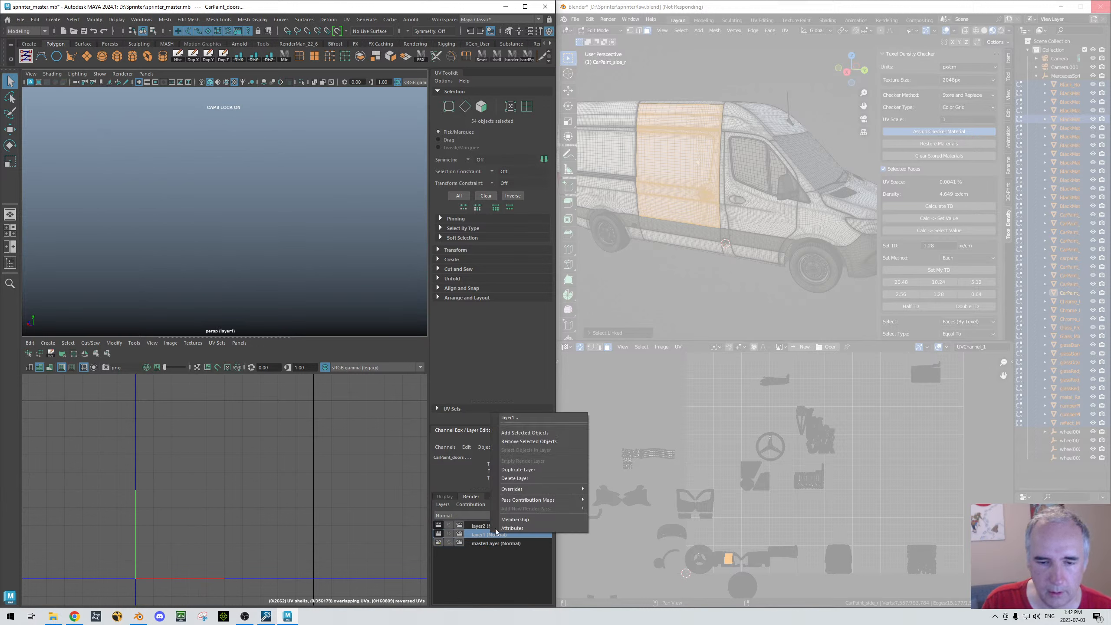
click(530, 434)
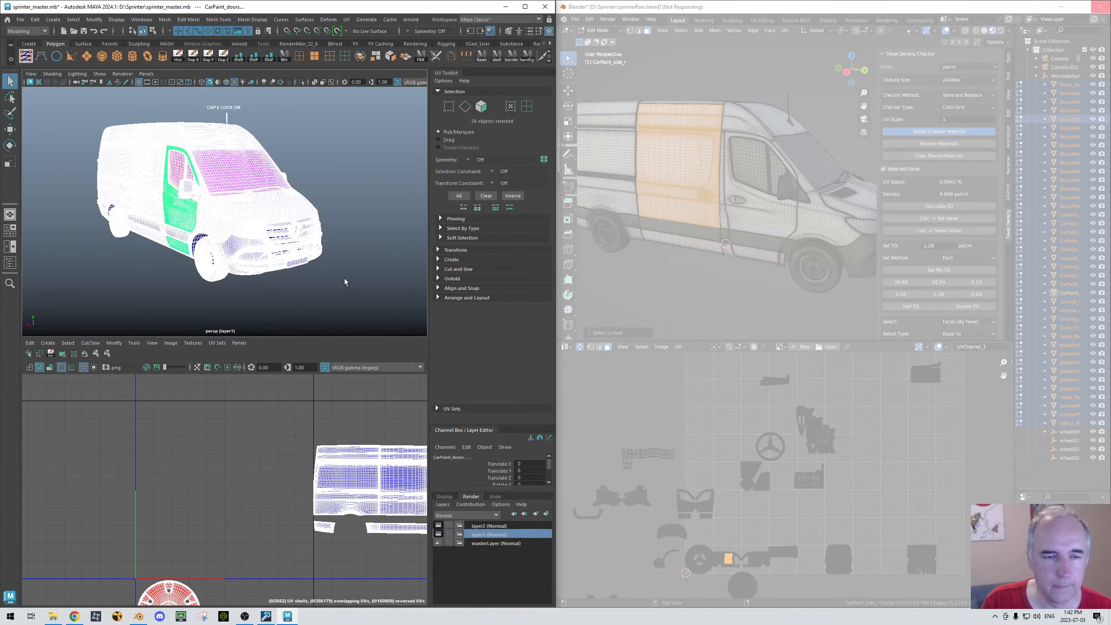
click(335, 260)
alt+drag(335, 264, 348, 285)
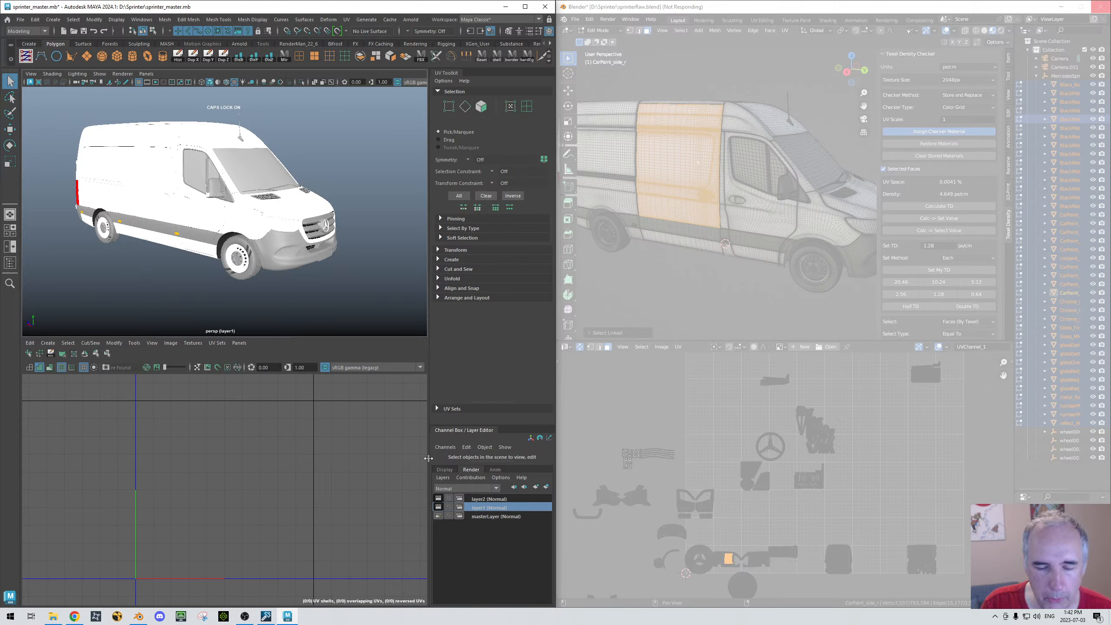
Step: Override layer1's material with the existing _defaultChecker_shd and view the checkered van from above its front
right_click(478, 508)
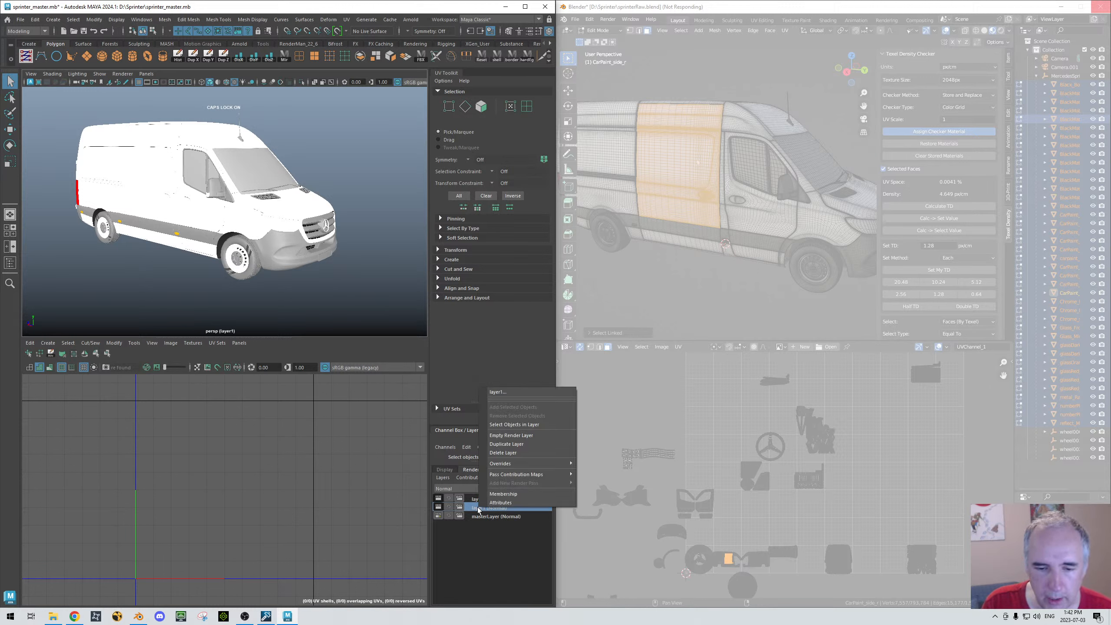
mouse_move(528, 464)
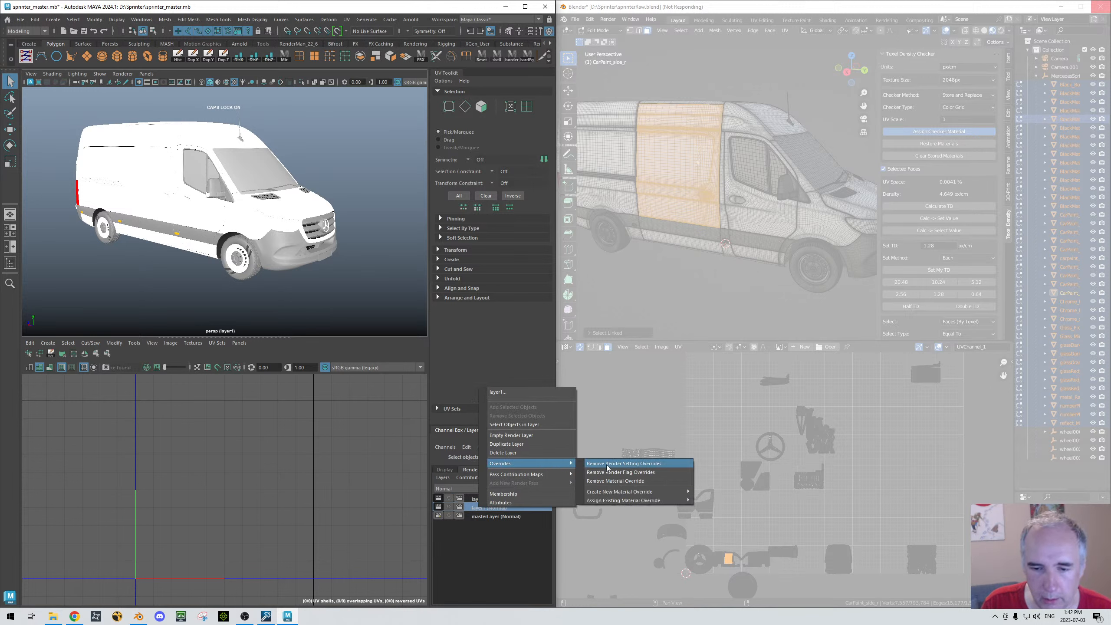
mouse_move(616, 492)
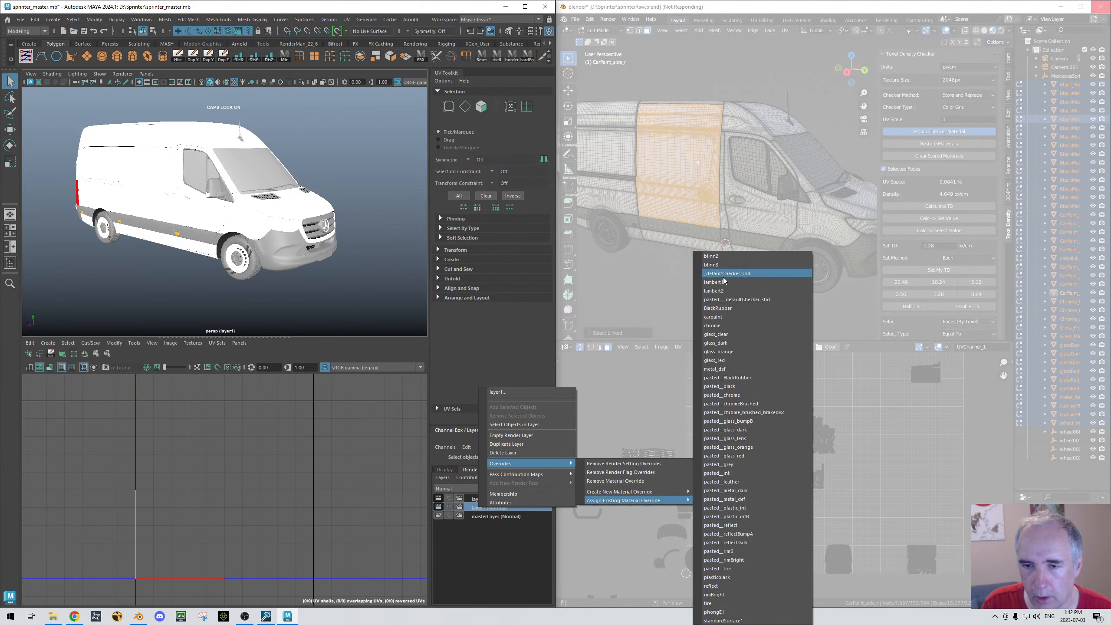
click(720, 274)
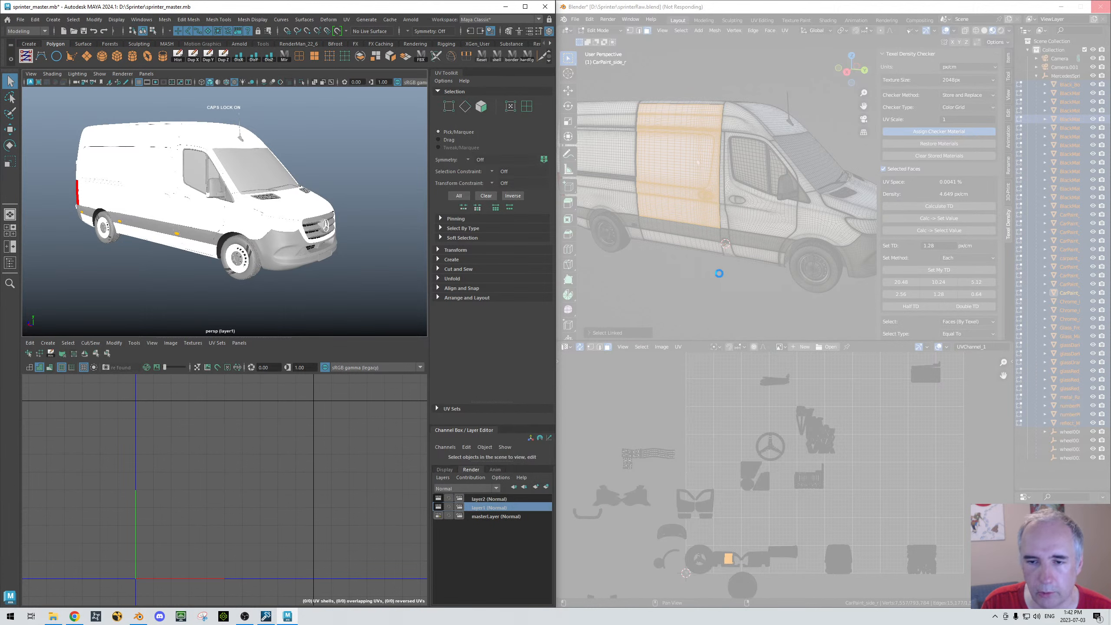
alt+drag(304, 299, 366, 314)
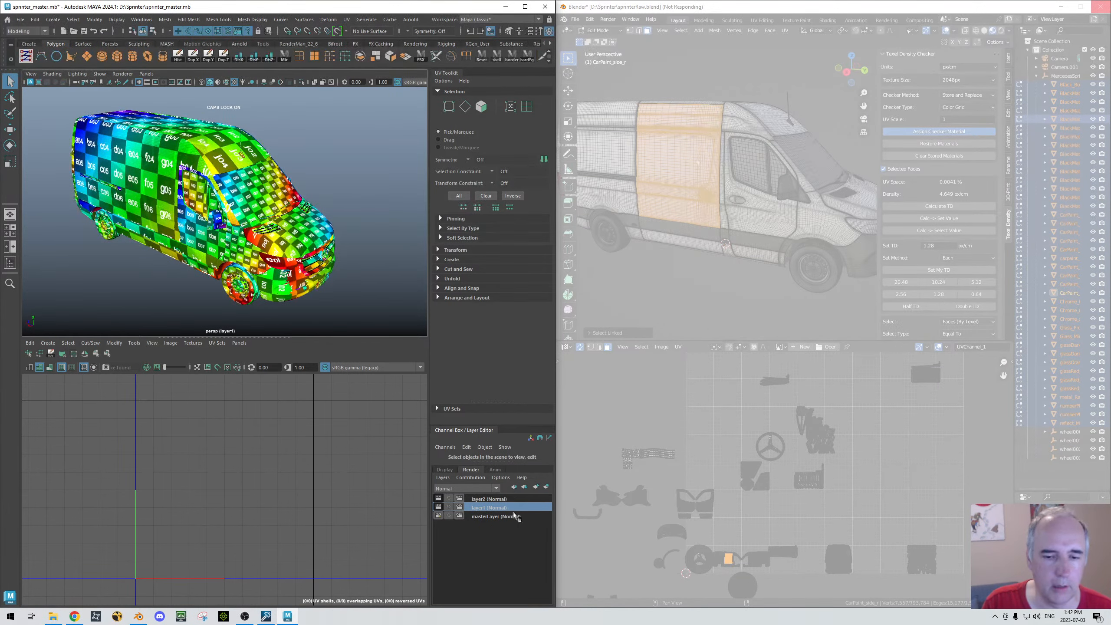
Step: Remove the material override from layer1, view the van from the front and switch back to Blender
right_click(483, 507)
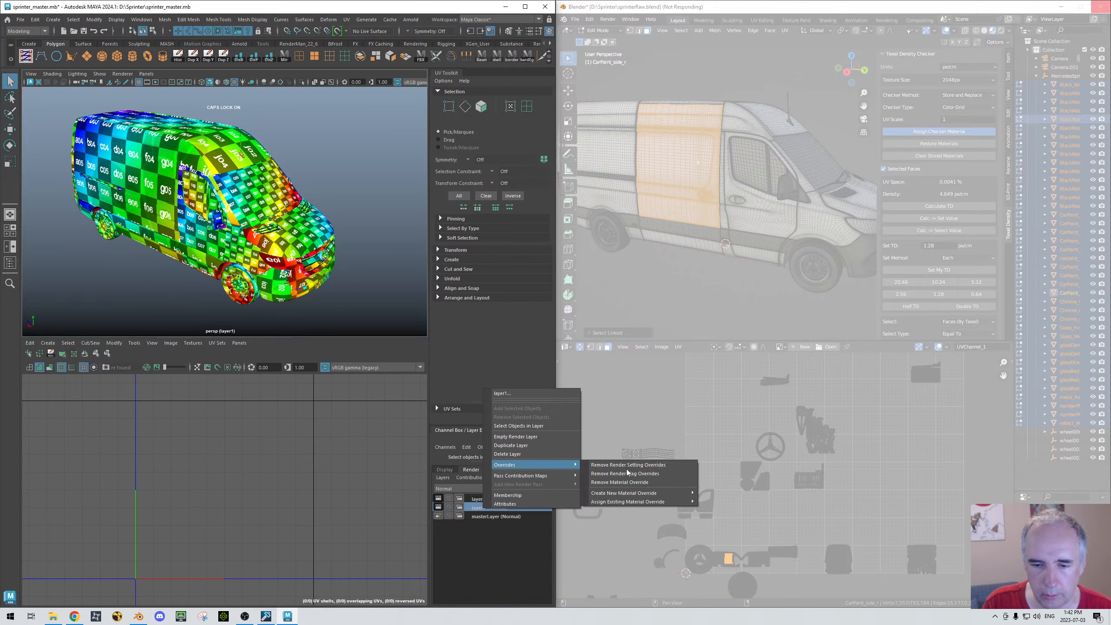
click(629, 487)
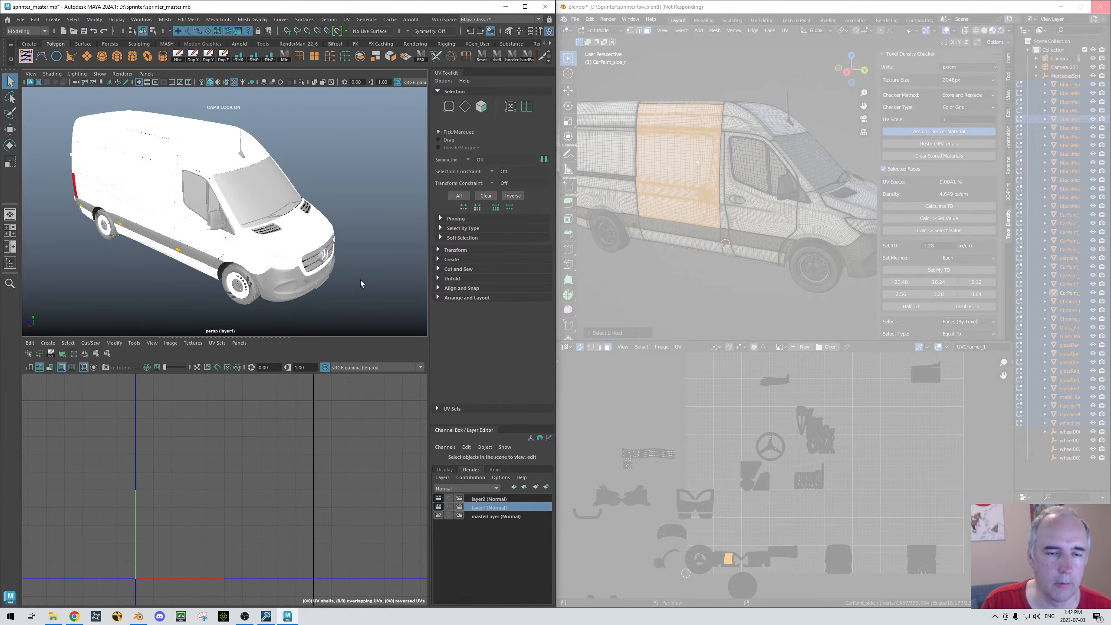
alt+drag(365, 293, 315, 266)
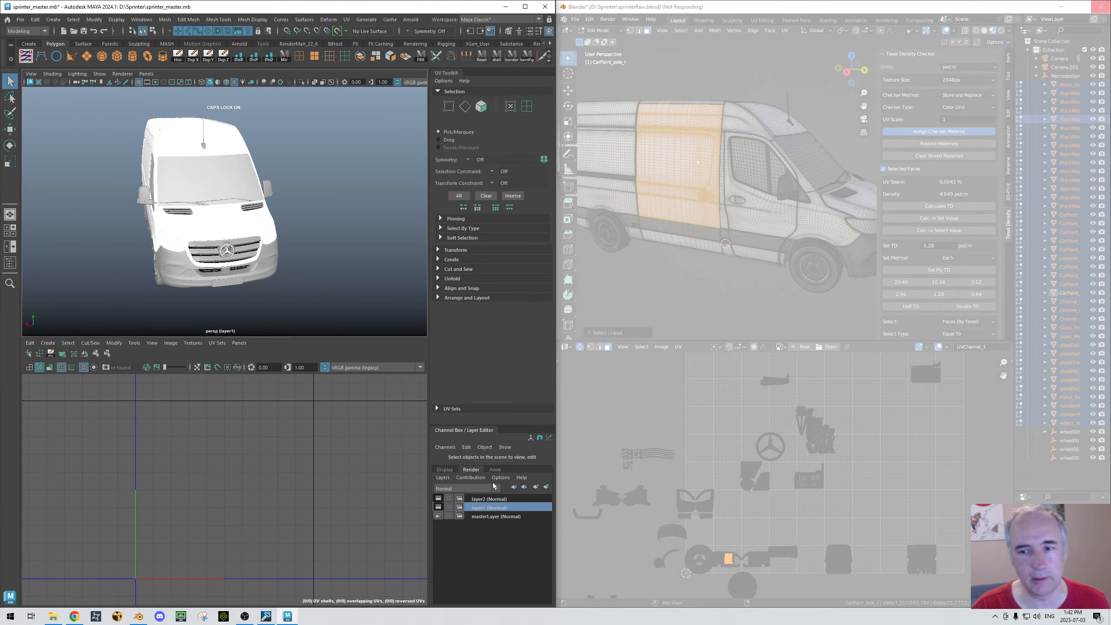
click(724, 278)
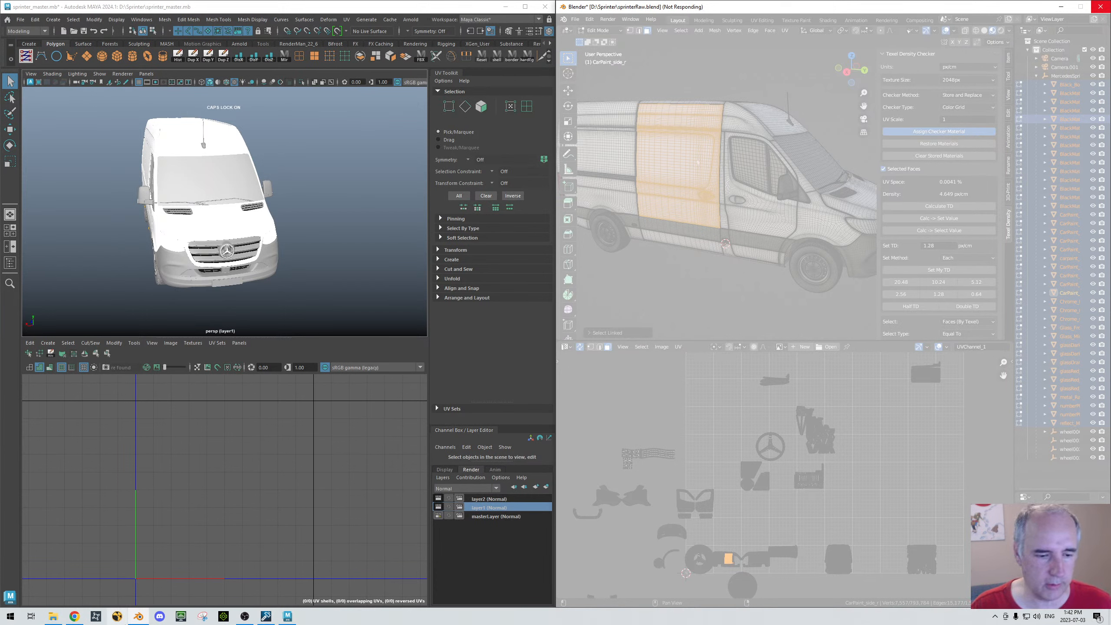
Step: Force-close the unresponsive Blender program and cancel the problem report
right_click(138, 616)
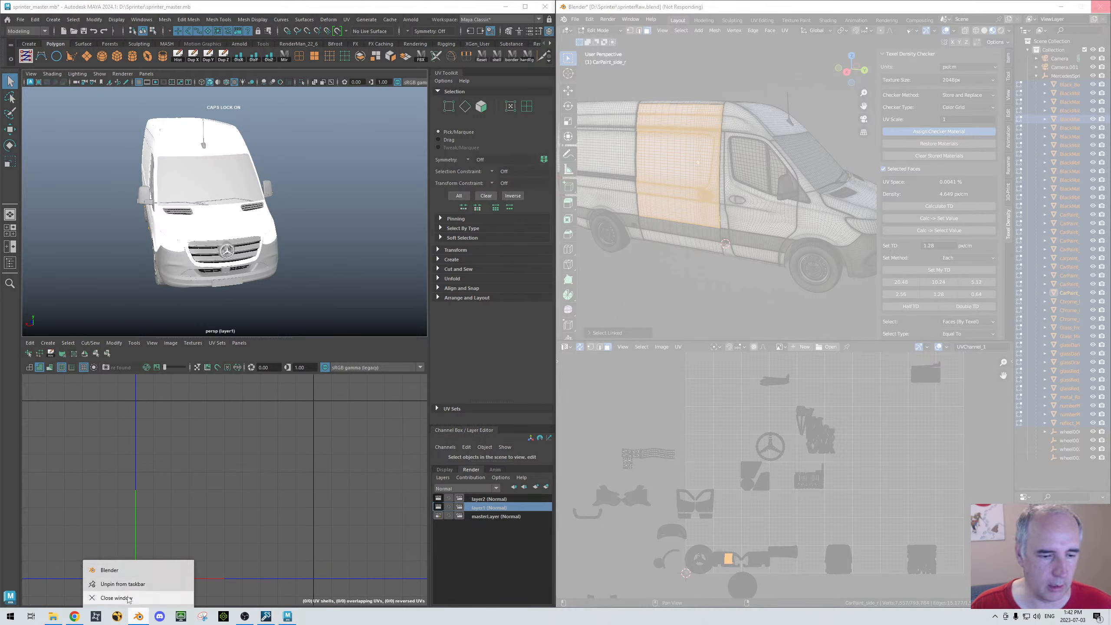
click(130, 598)
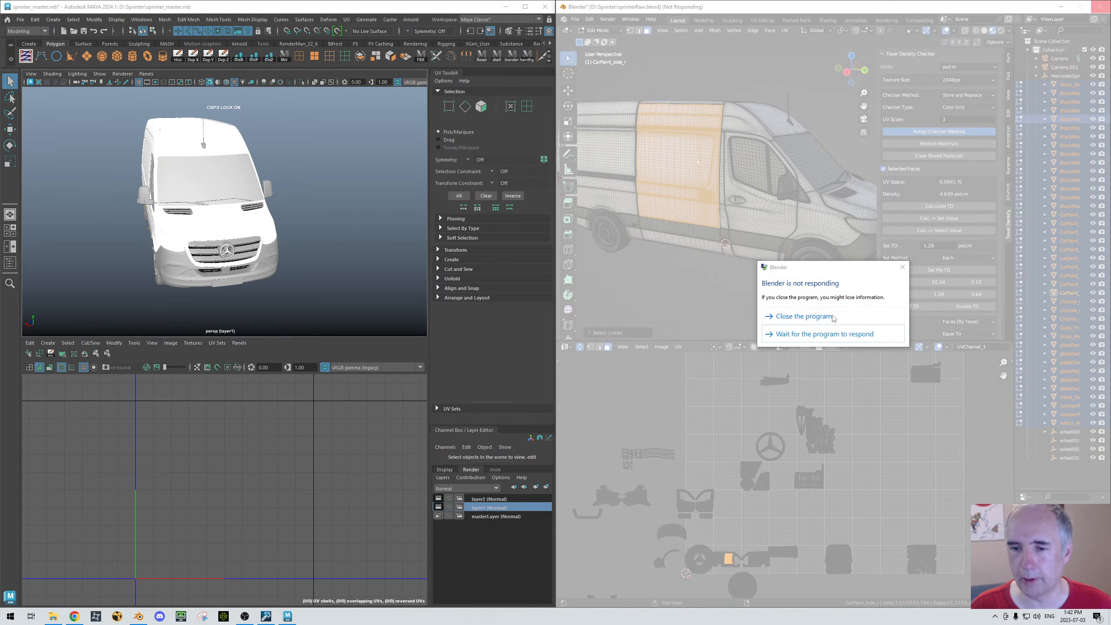
click(821, 318)
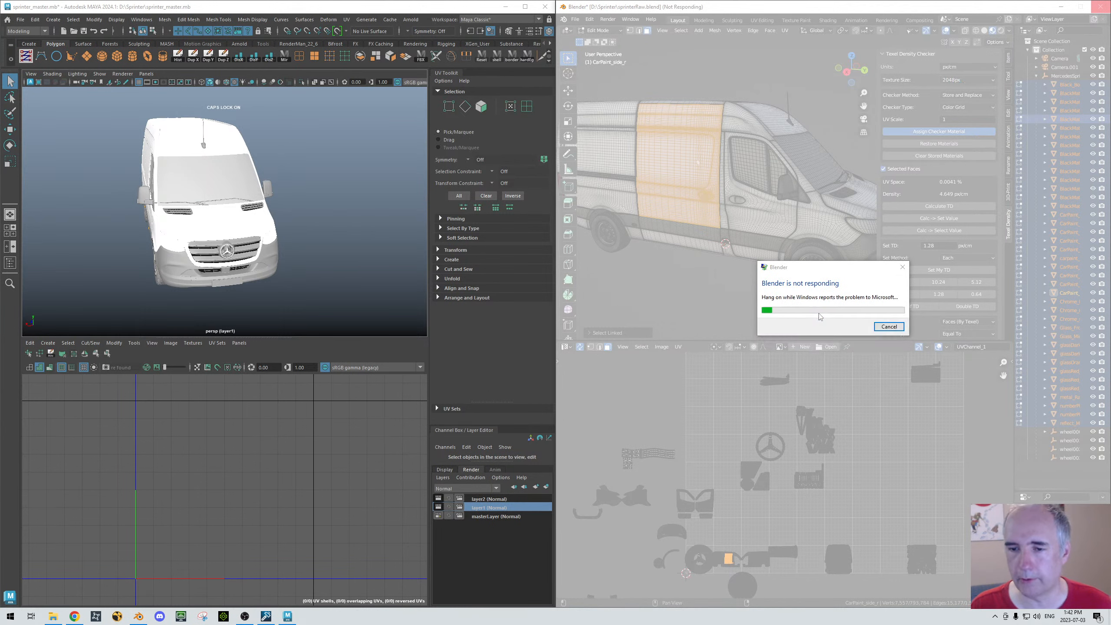
click(881, 328)
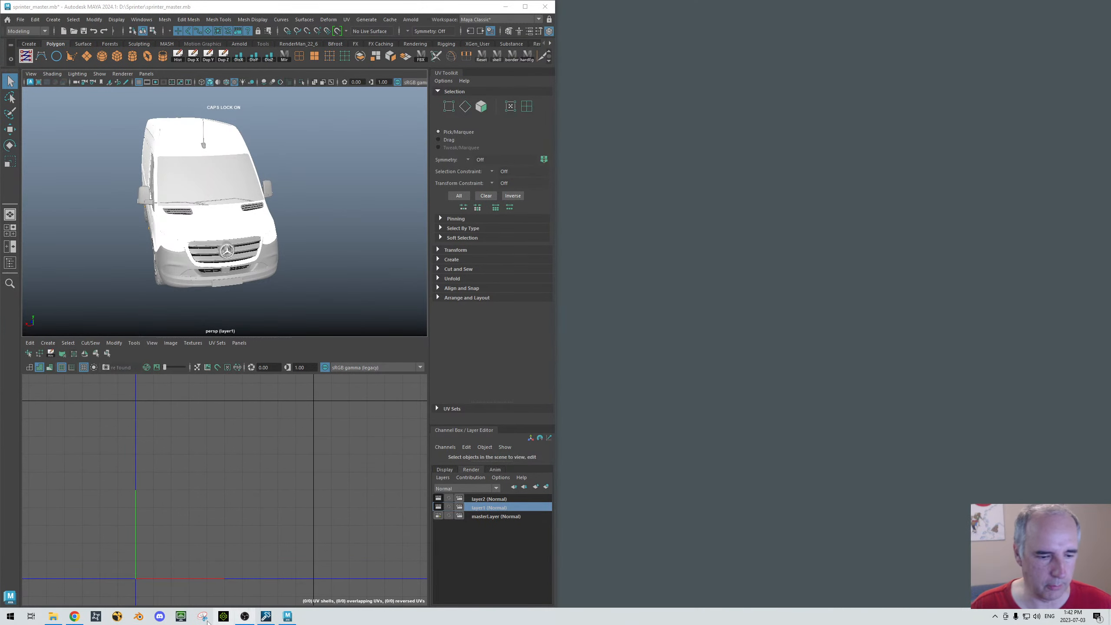
Step: Relaunch Blender, open the recent file sprinterDemo.blend and dock its window beside Maya
click(141, 617)
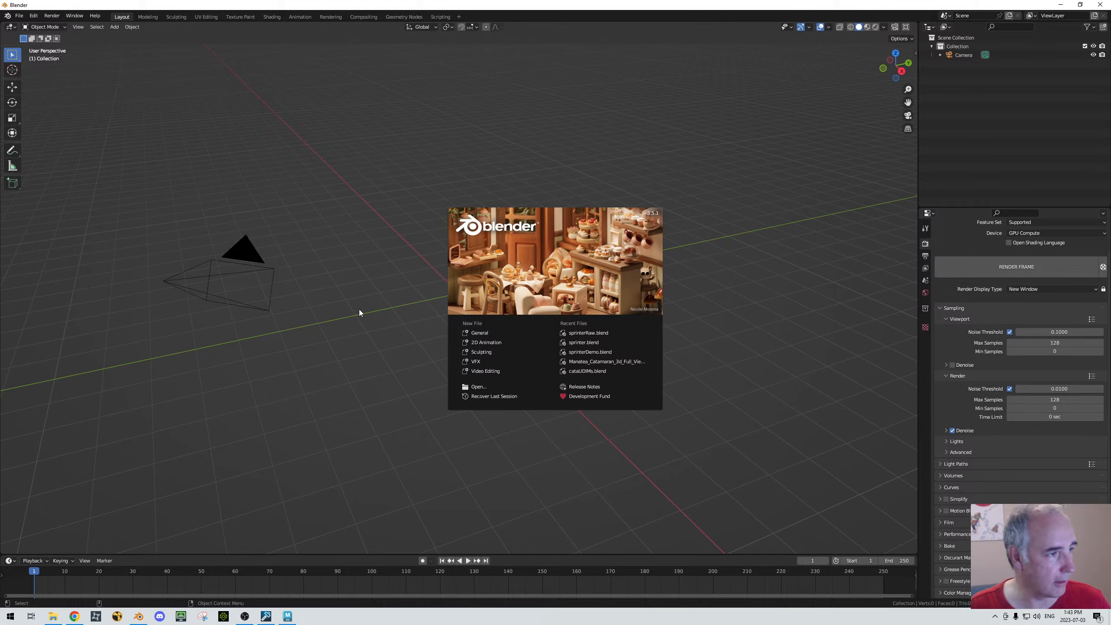
click(585, 350)
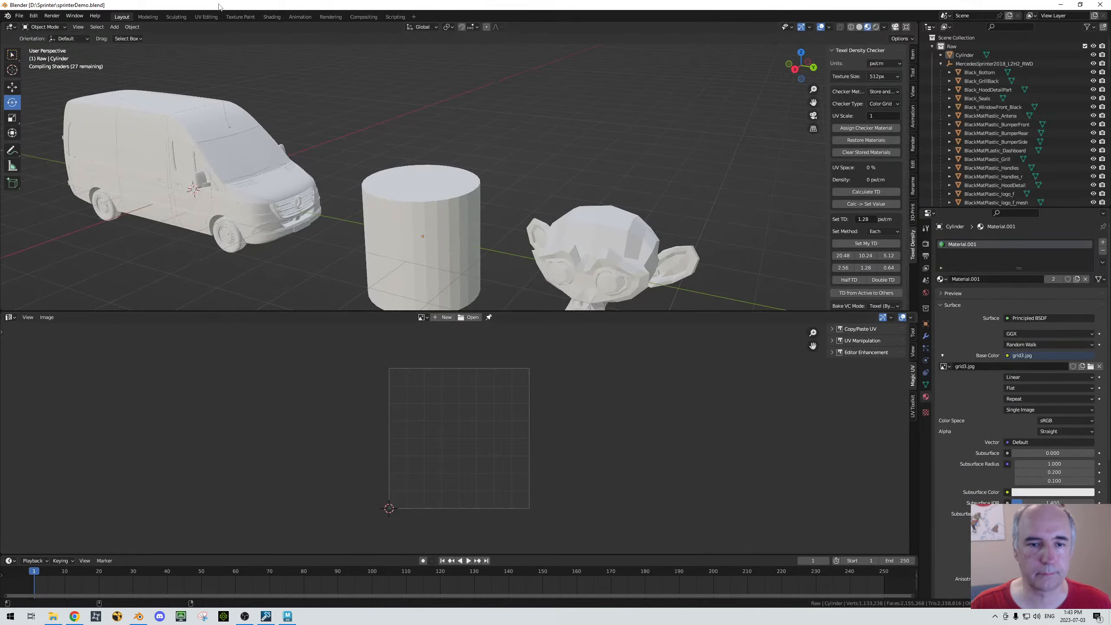
drag(217, 8, 1104, 178)
Step: Select the van's painted side body and front fender in the viewport
click(654, 252)
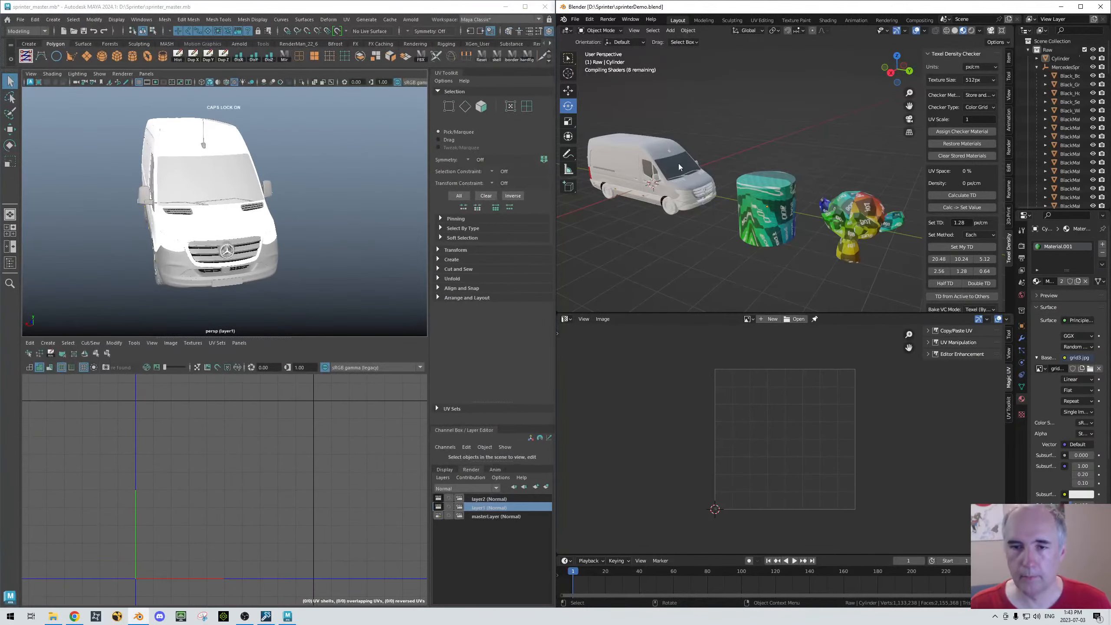
alt+middle_drag(693, 153, 756, 173)
right_click(638, 111)
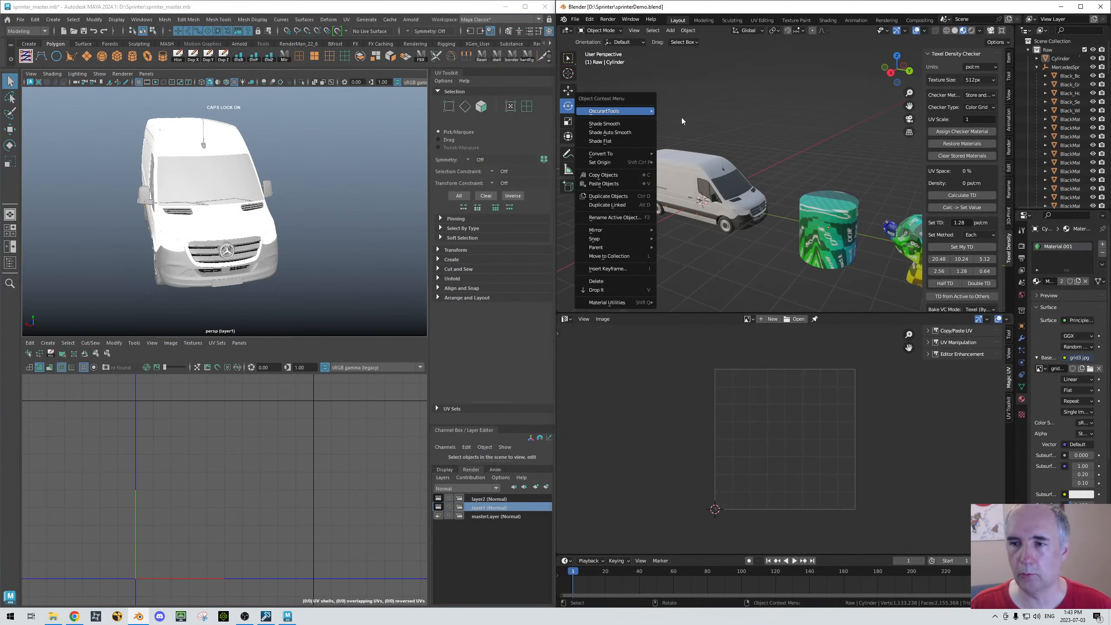
click(751, 98)
alt+middle_drag(748, 104, 791, 112)
alt+right_drag(683, 123, 827, 137)
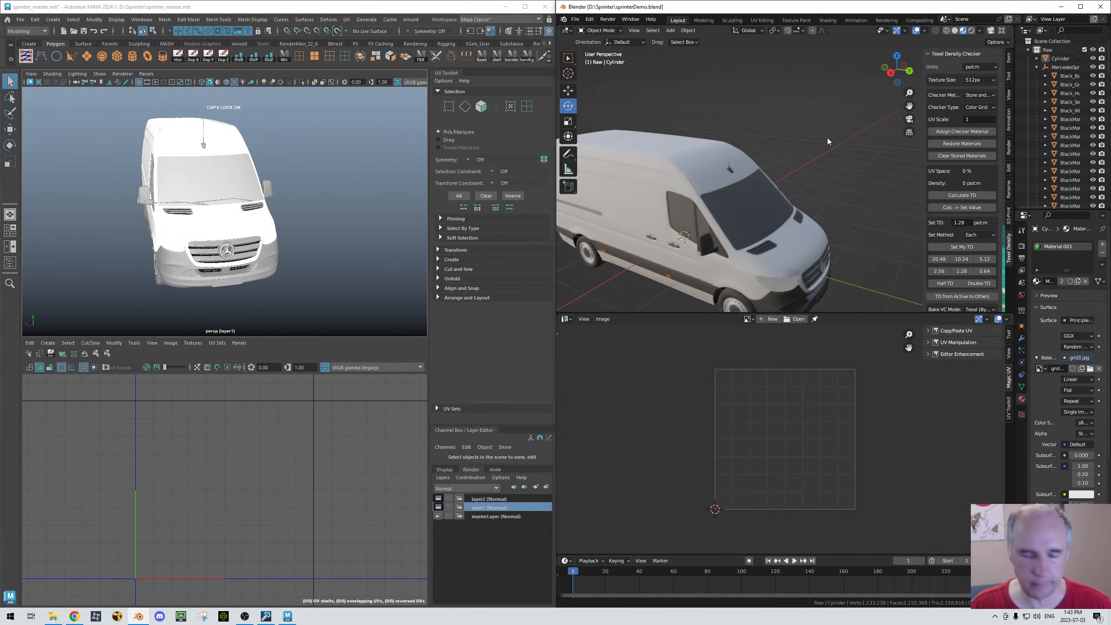
alt+middle_drag(763, 126, 822, 94)
alt+right_drag(821, 94, 703, 101)
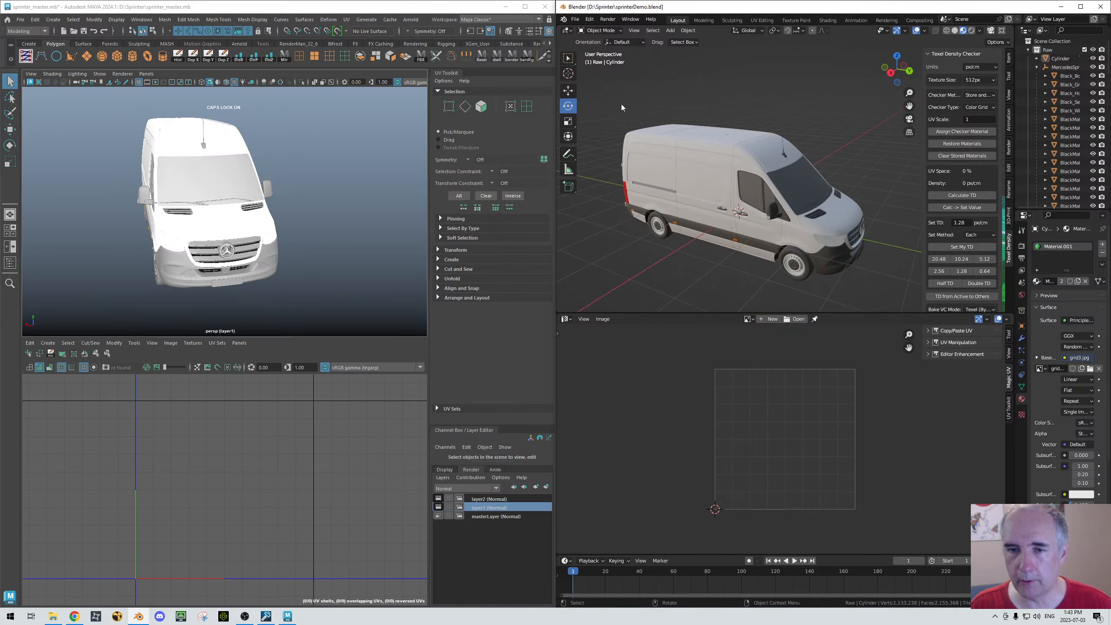
click(730, 198)
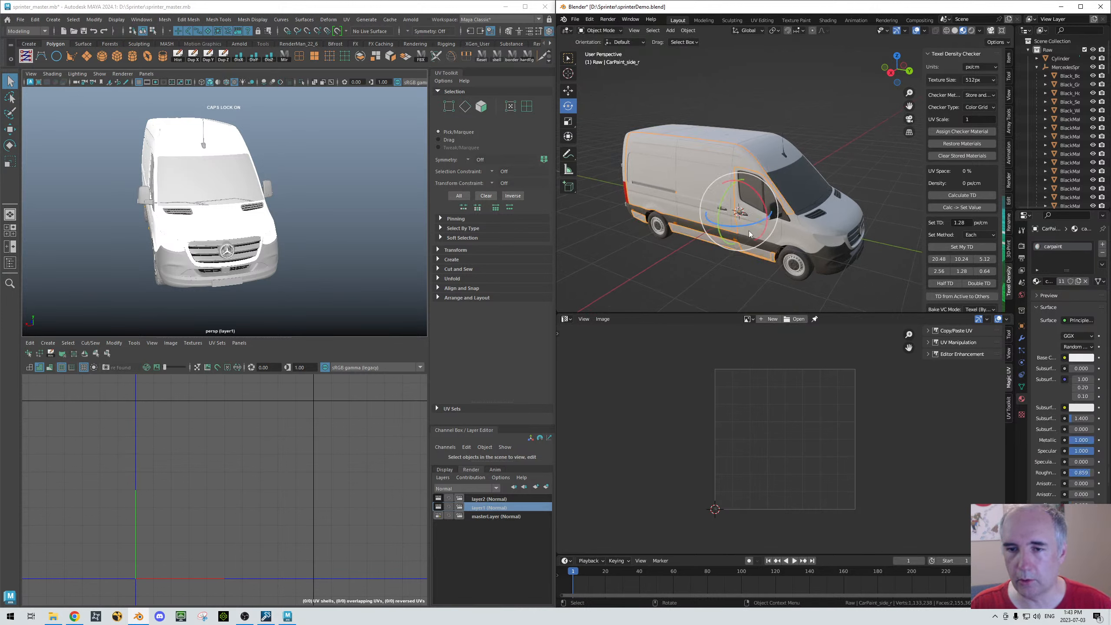
click(794, 240)
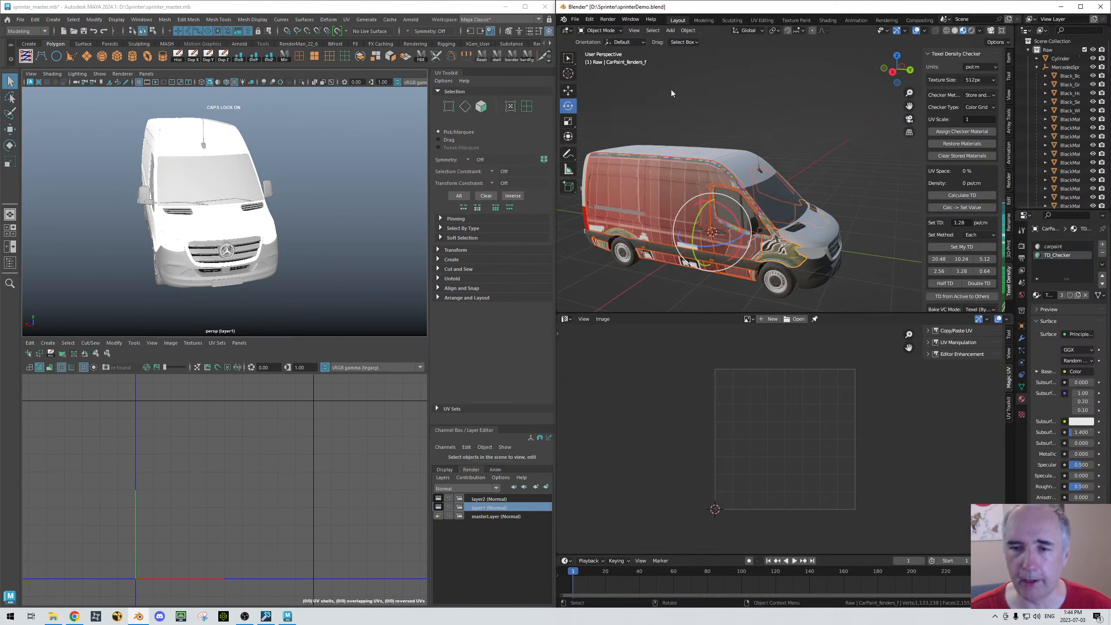
Step: Select the van's painted side body, front door and front fender together, and show the whole van in the right orthographic view
shift+middle_drag(702, 137, 725, 125)
click(738, 101)
click(694, 181)
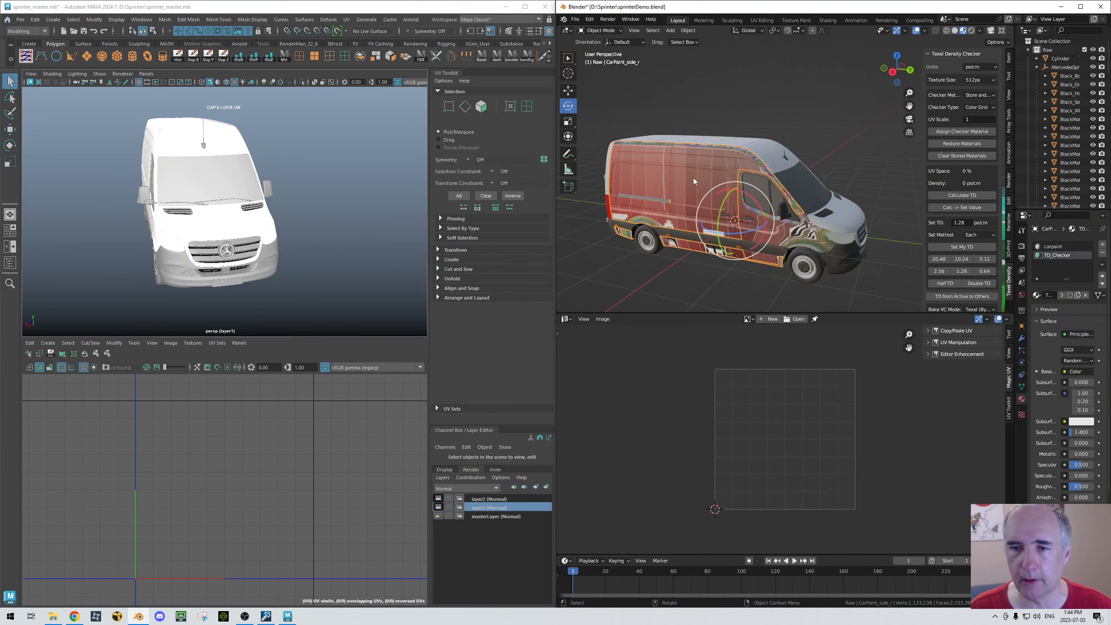
shift+click(783, 237)
shift+click(812, 238)
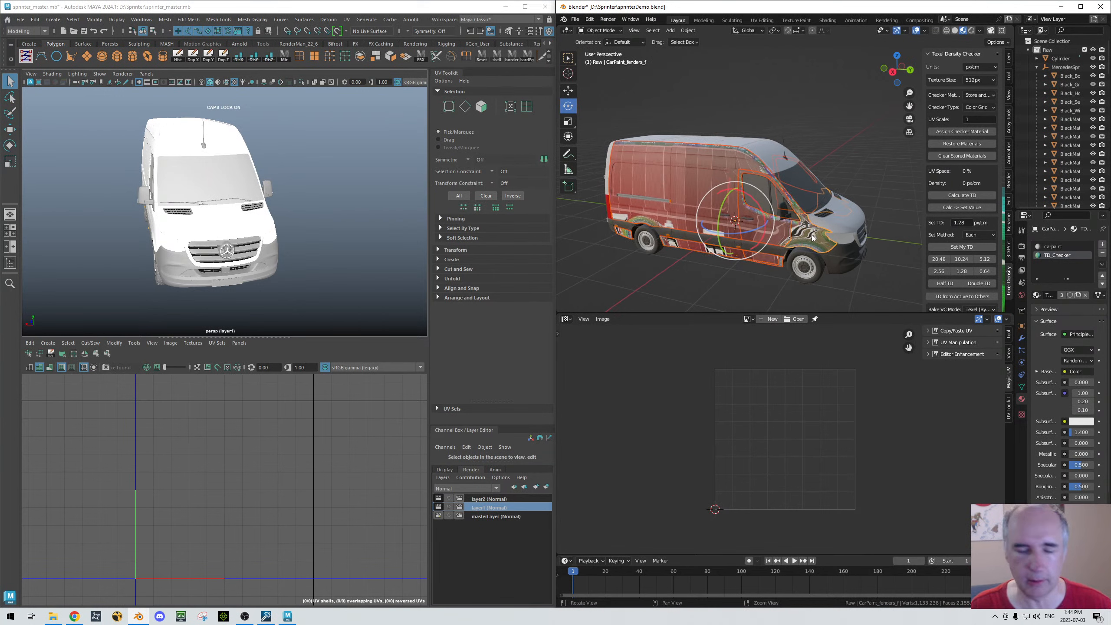
key(KP_3)
scroll(809, 232, down, 12)
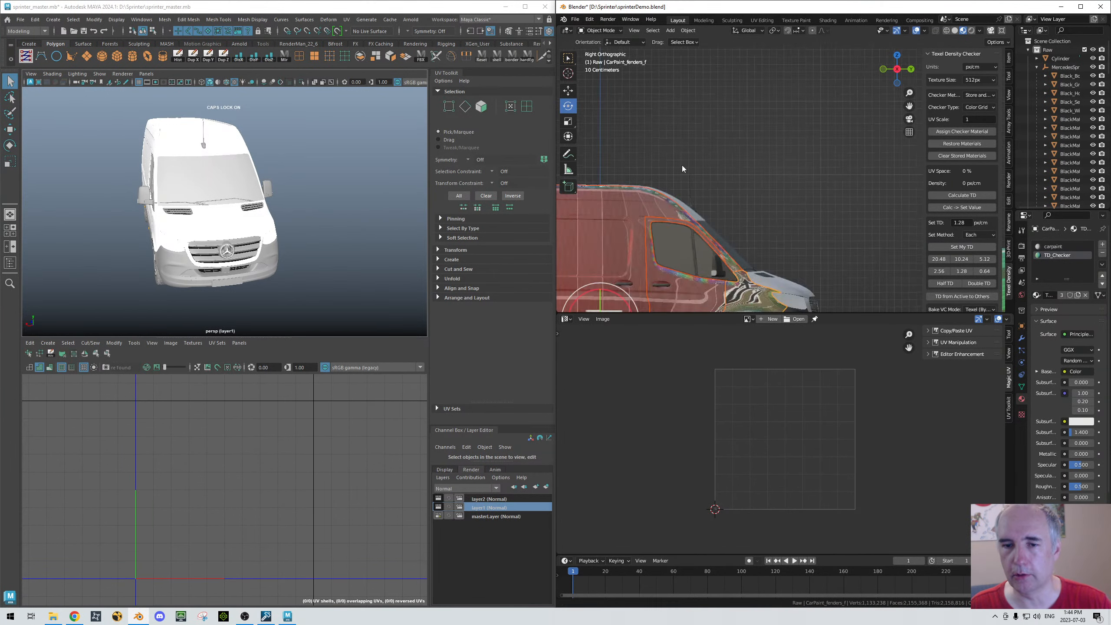
scroll(705, 136, up, 4)
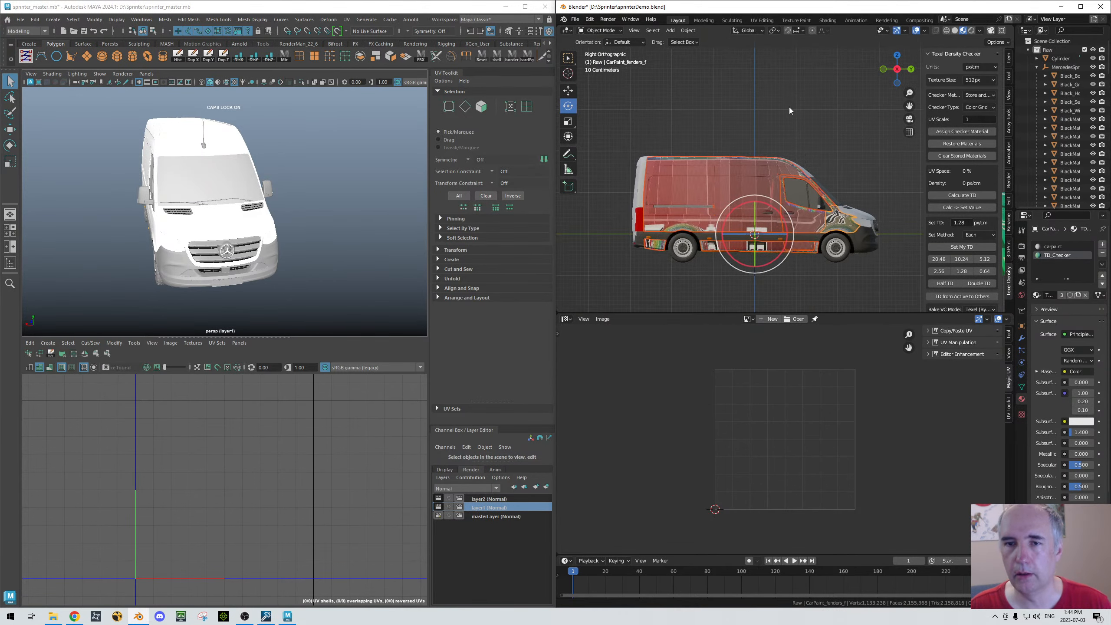
Step: Enter Edit Mode on the selected van parts and unwrap their faces with Project from View
key(ctrl+Tab)
click(652, 115)
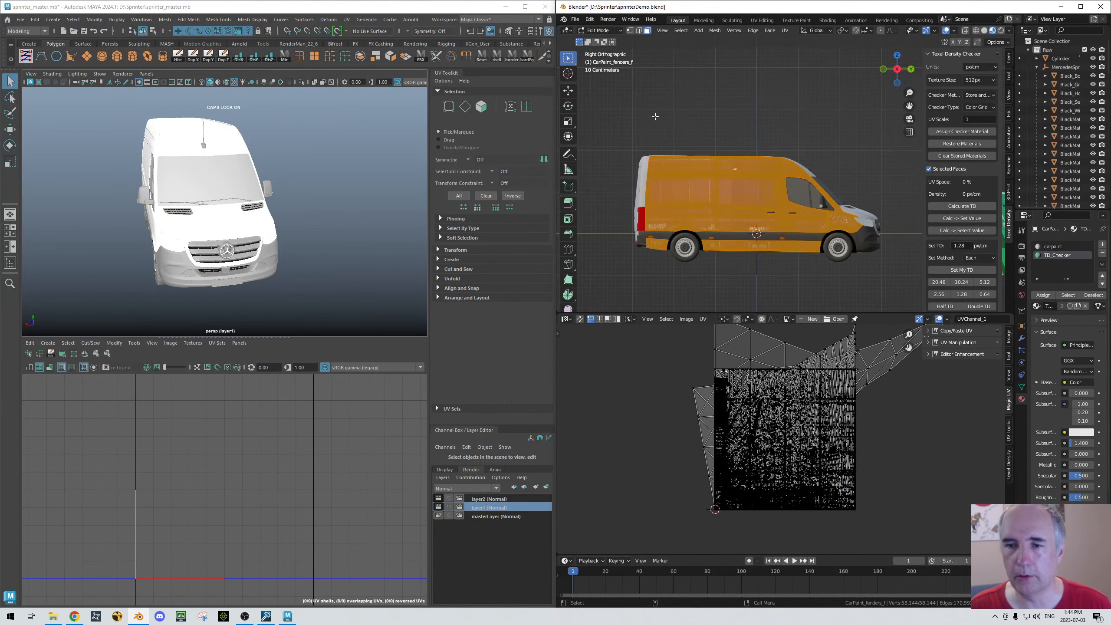
click(784, 30)
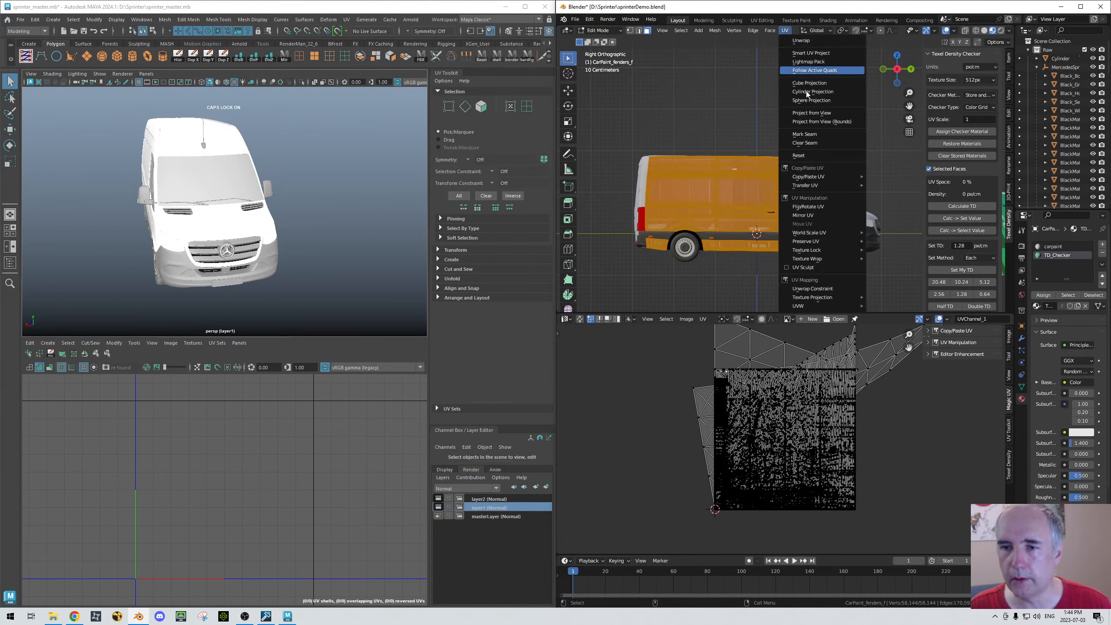
click(810, 114)
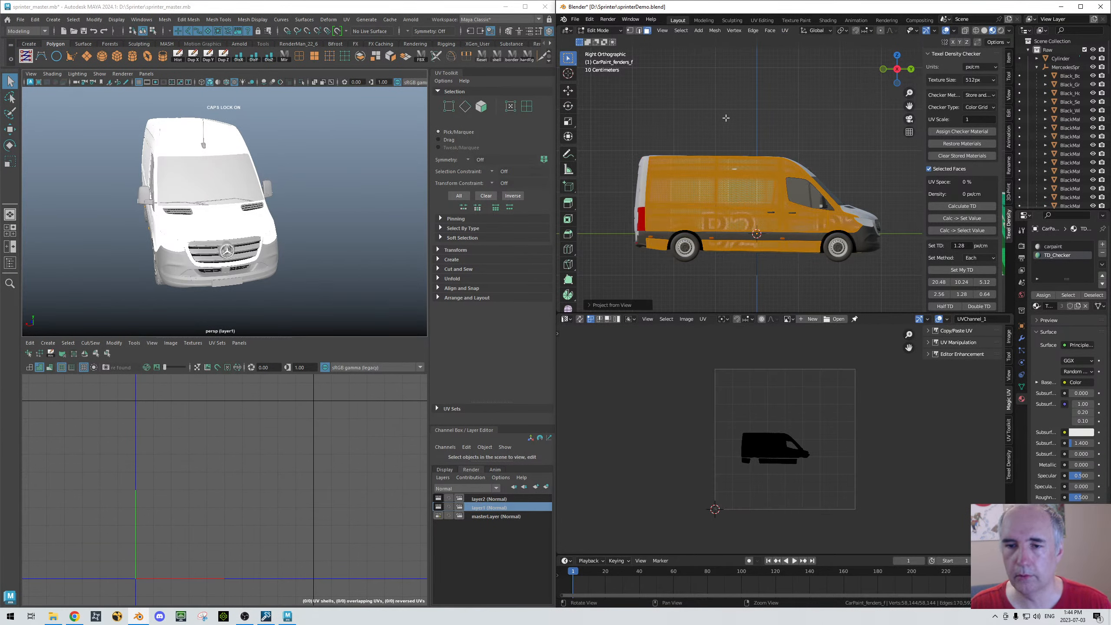
Step: Select all the projected van UVs, enlarge them and shift them sideways to fill the width of the UV tile
right_click(725, 424)
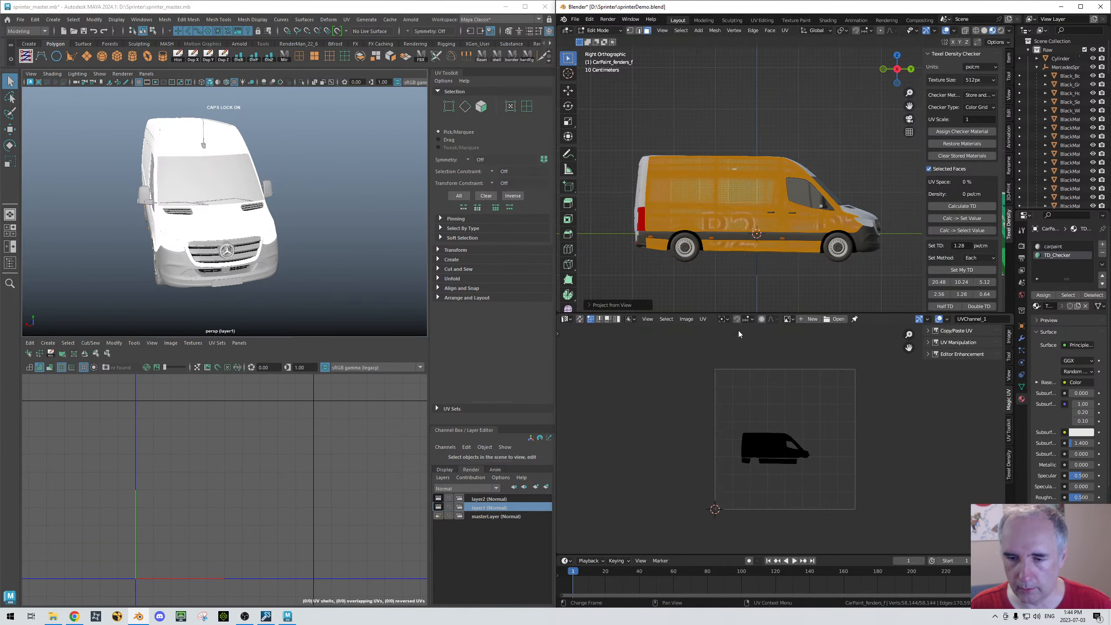
drag(608, 350, 914, 530)
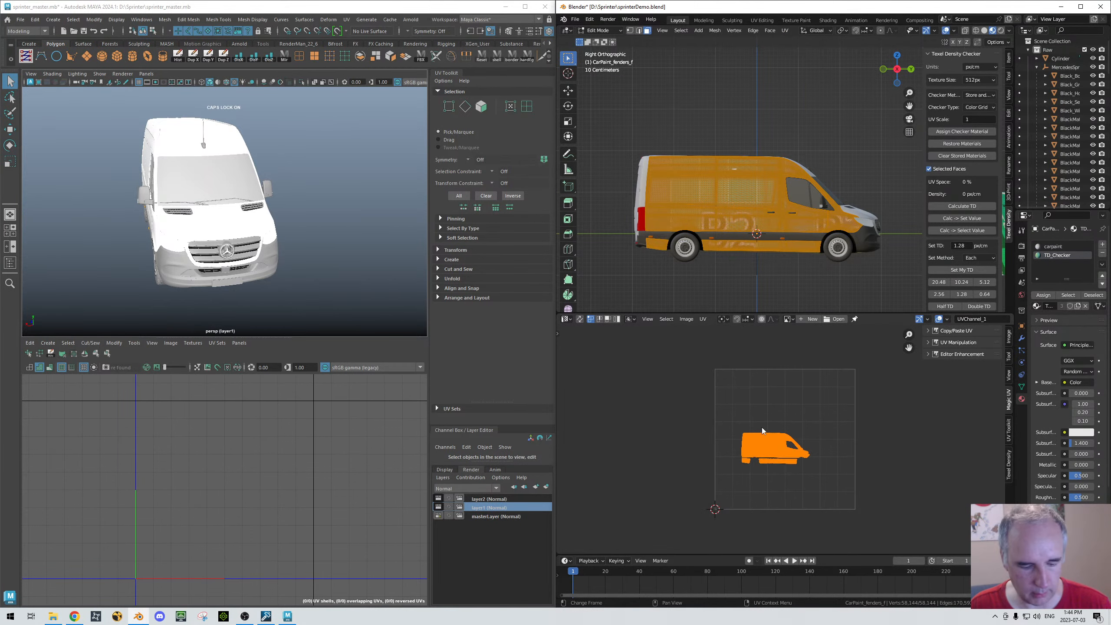
key(s)
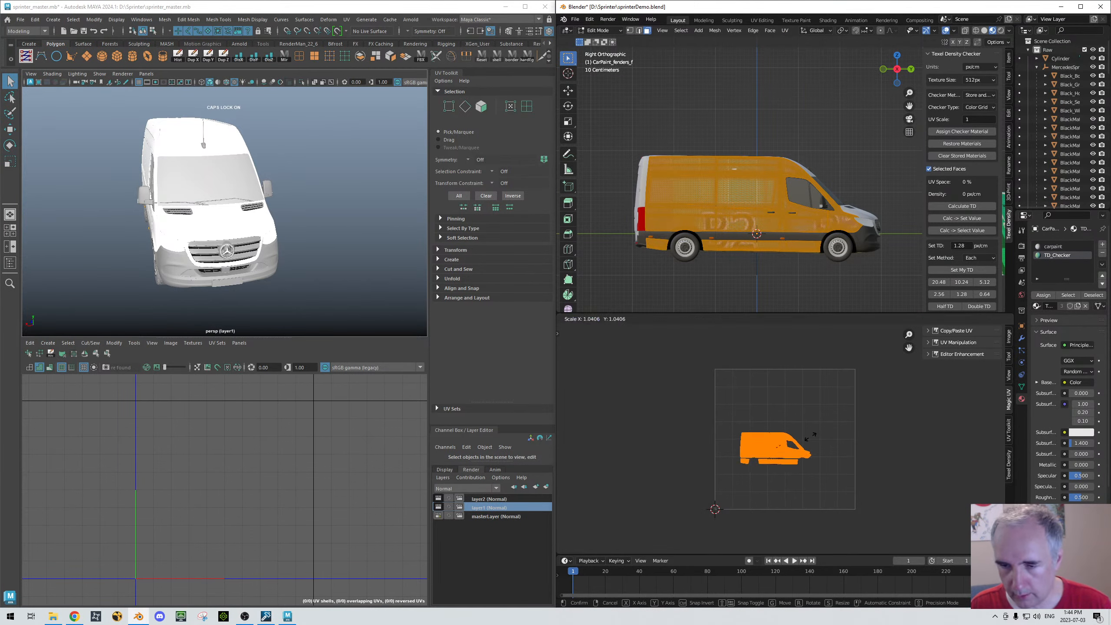
click(786, 442)
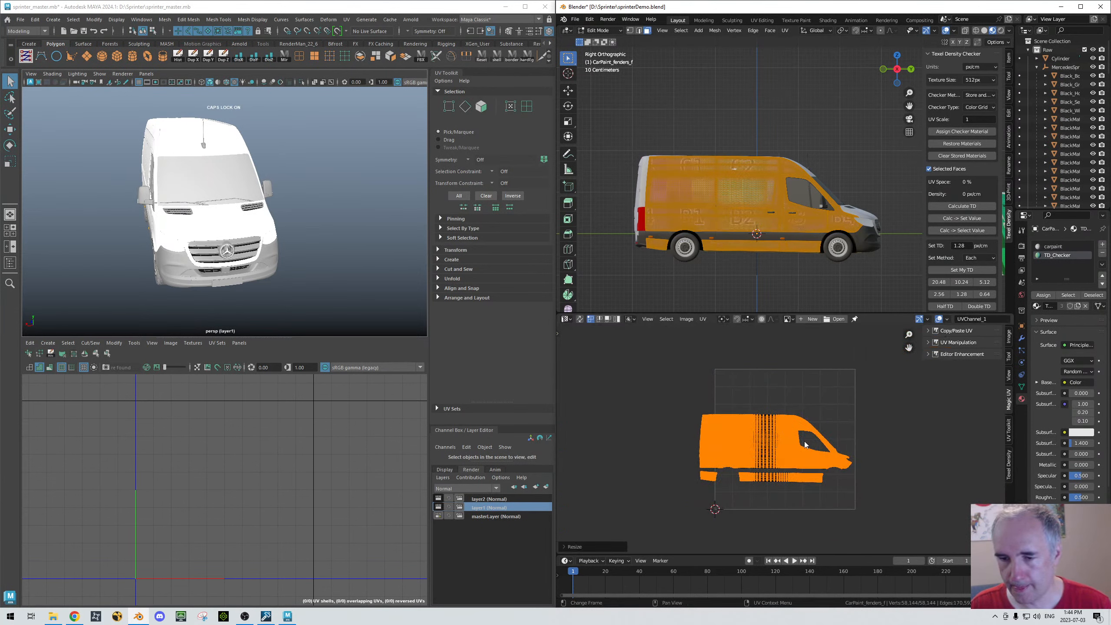
key(g)
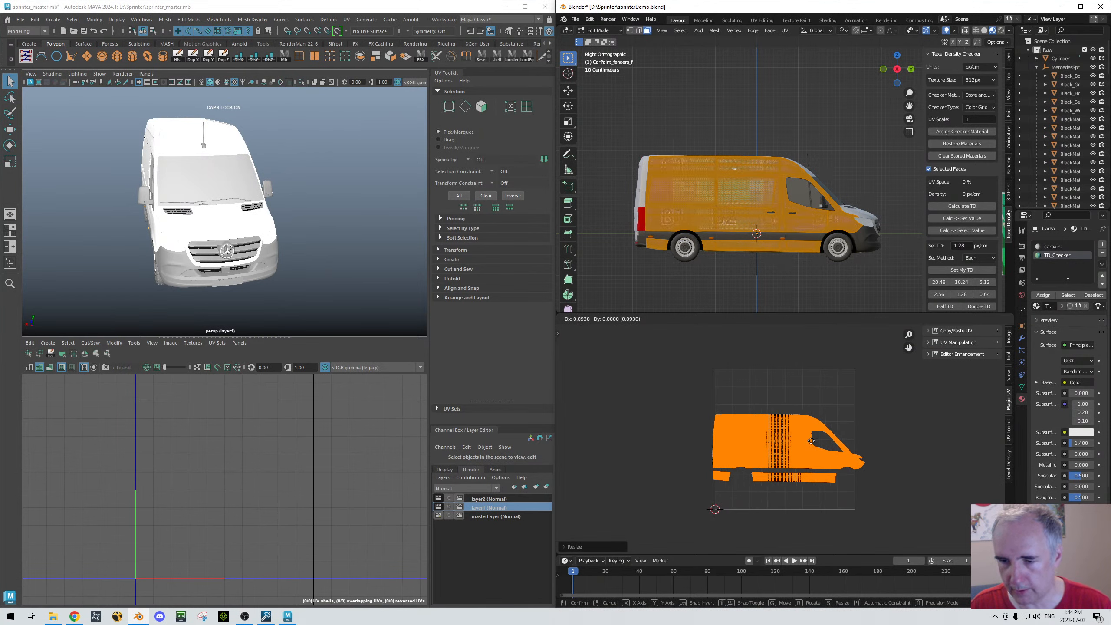
click(814, 440)
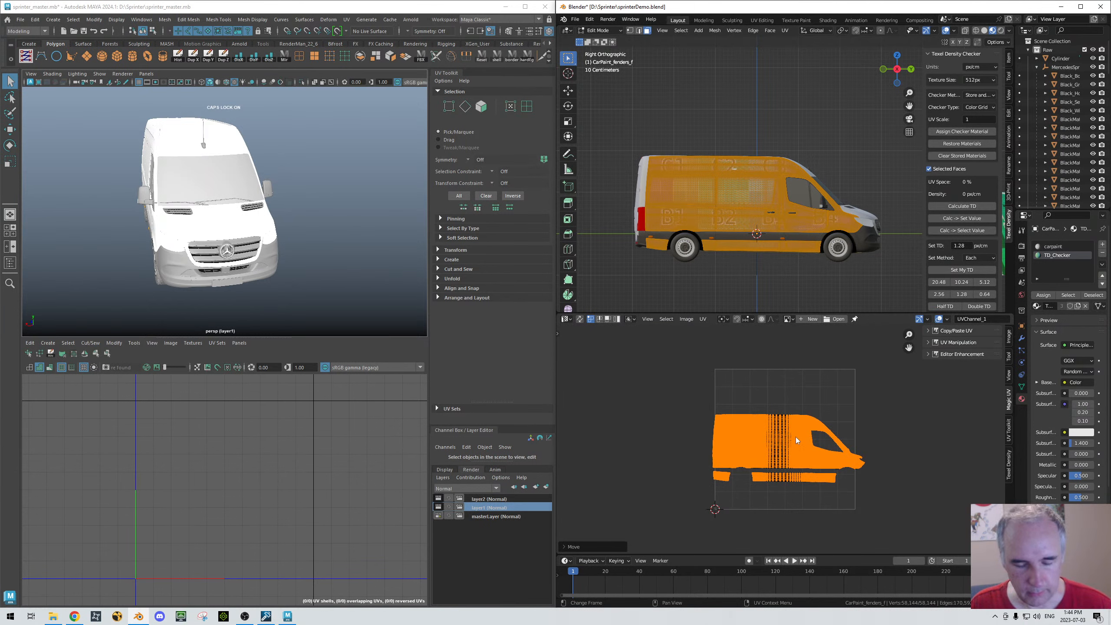
key(s)
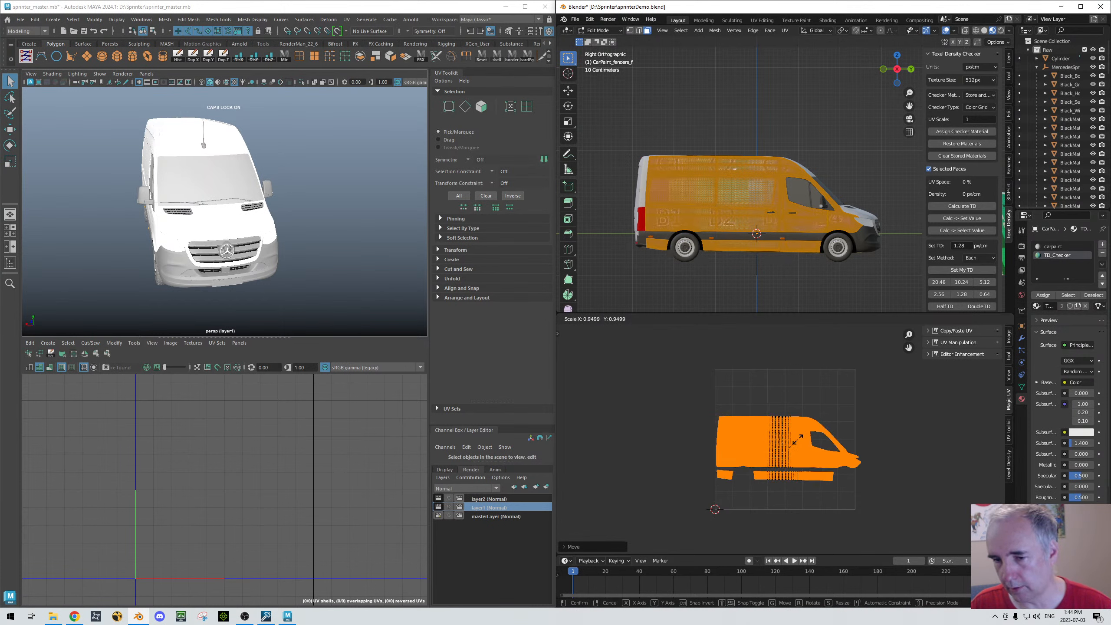
click(798, 443)
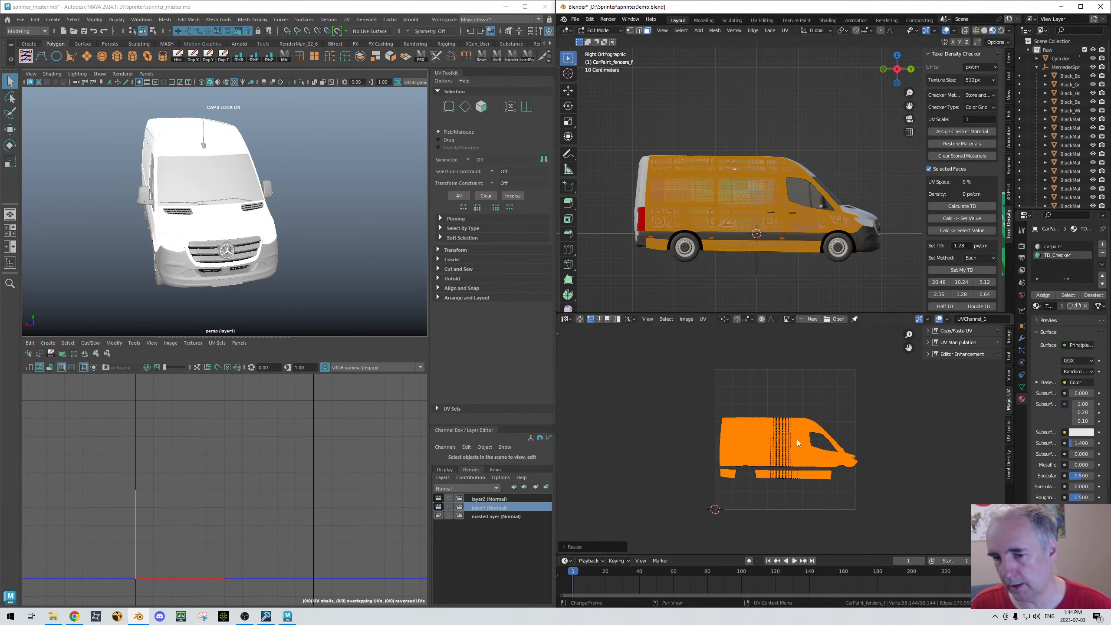
Step: Deselect the faces and examine how the checker pattern runs across the van's side panels
click(826, 114)
middle_drag(787, 124, 828, 177)
scroll(828, 178, up, 6)
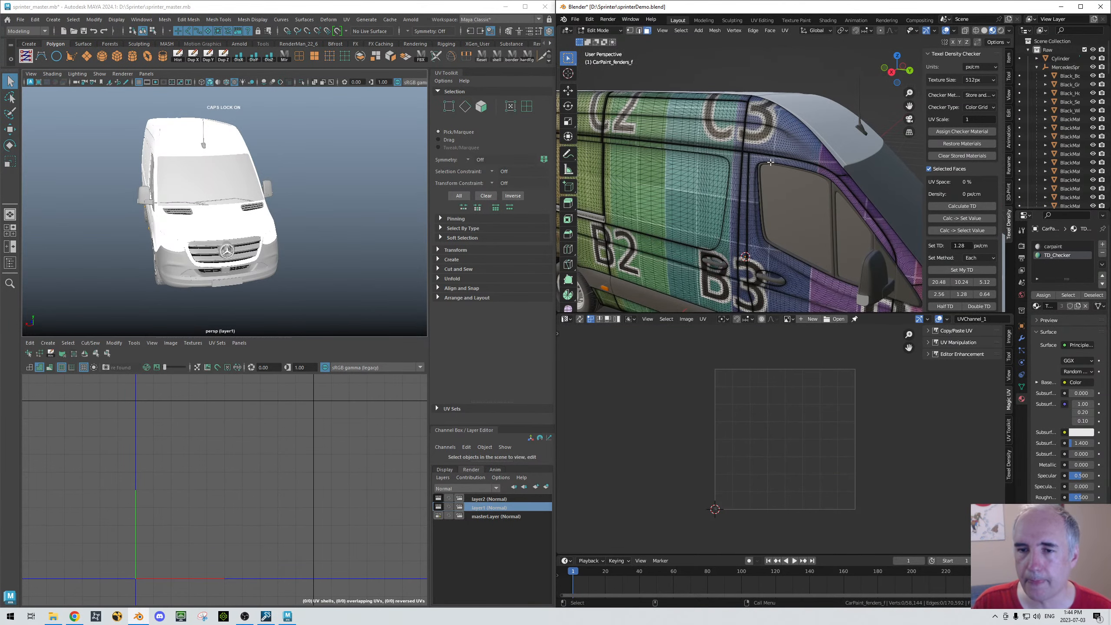
scroll(772, 162, down, 2)
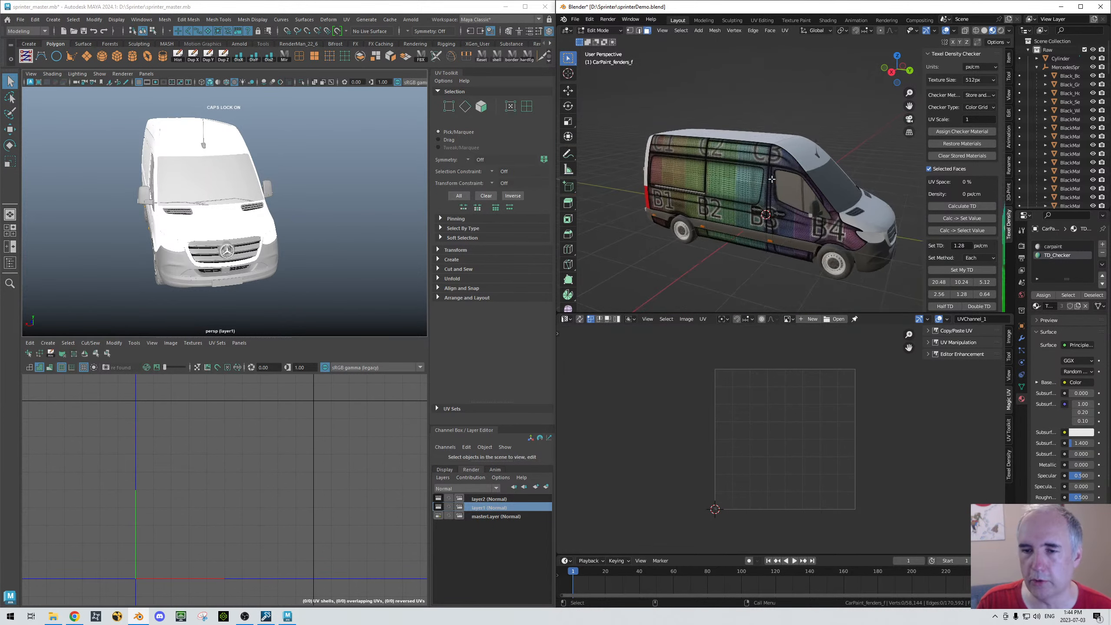
middle_drag(775, 173, 796, 243)
right_click(807, 231)
key(Escape)
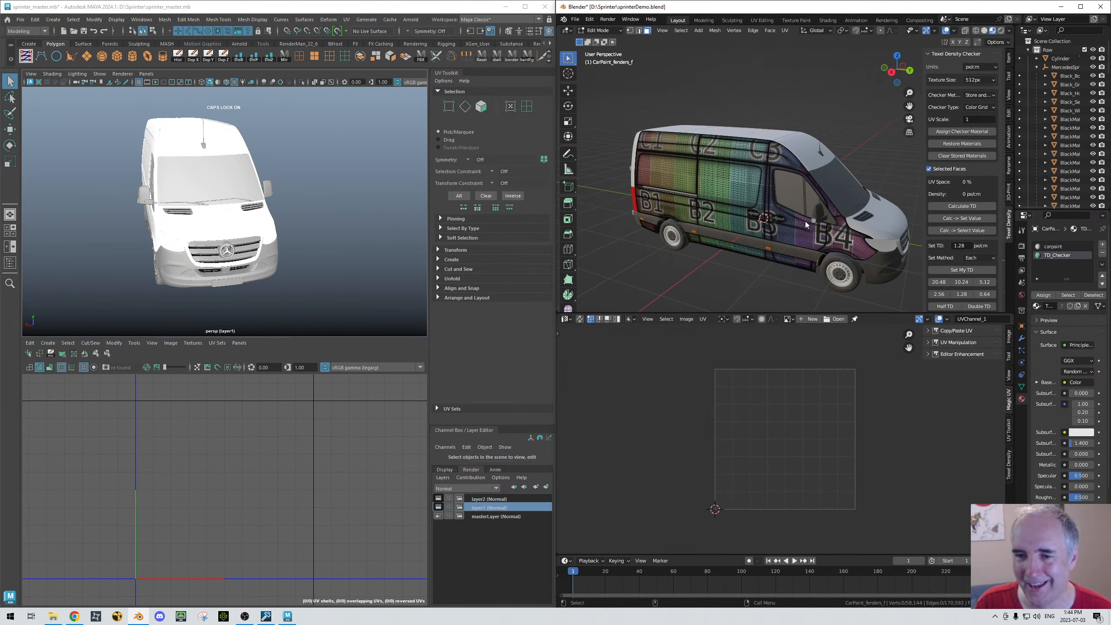
Step: Select the front door's linked faces, scale their UVs up about 3.6 times and return to Object Mode
right_click(806, 222)
click(774, 228)
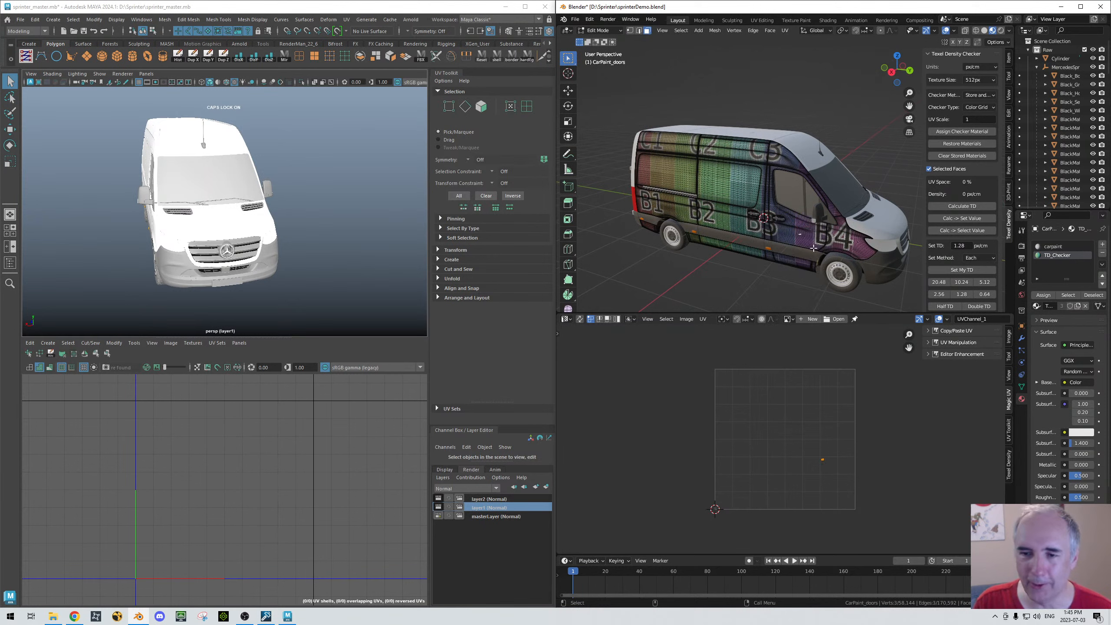
key(l)
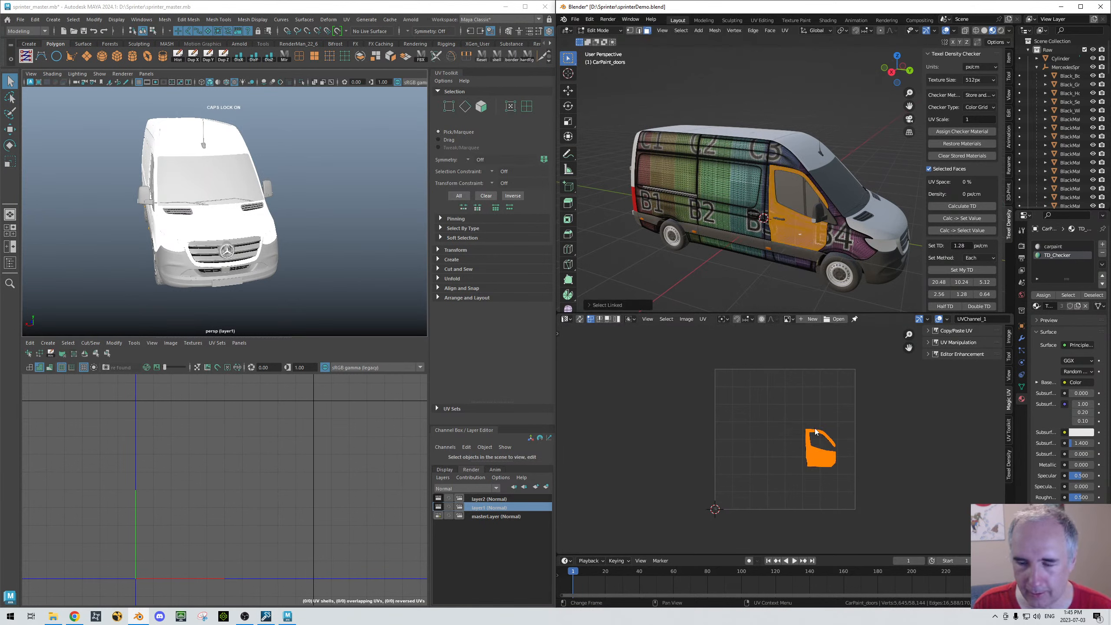
key(s)
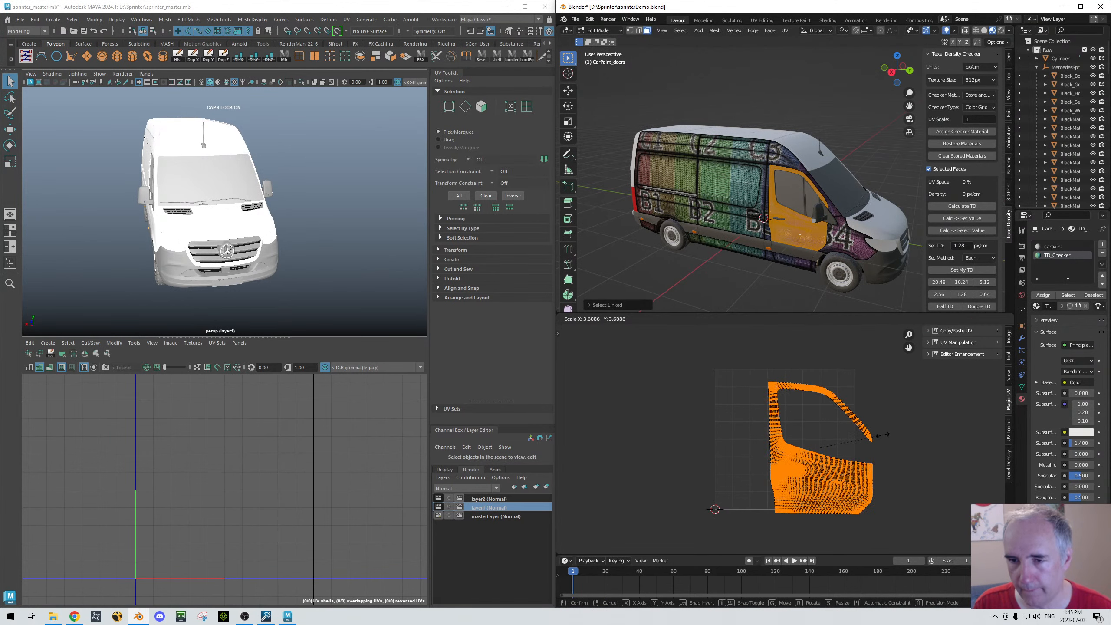
key(Return)
key(ctrl+Tab)
click(838, 195)
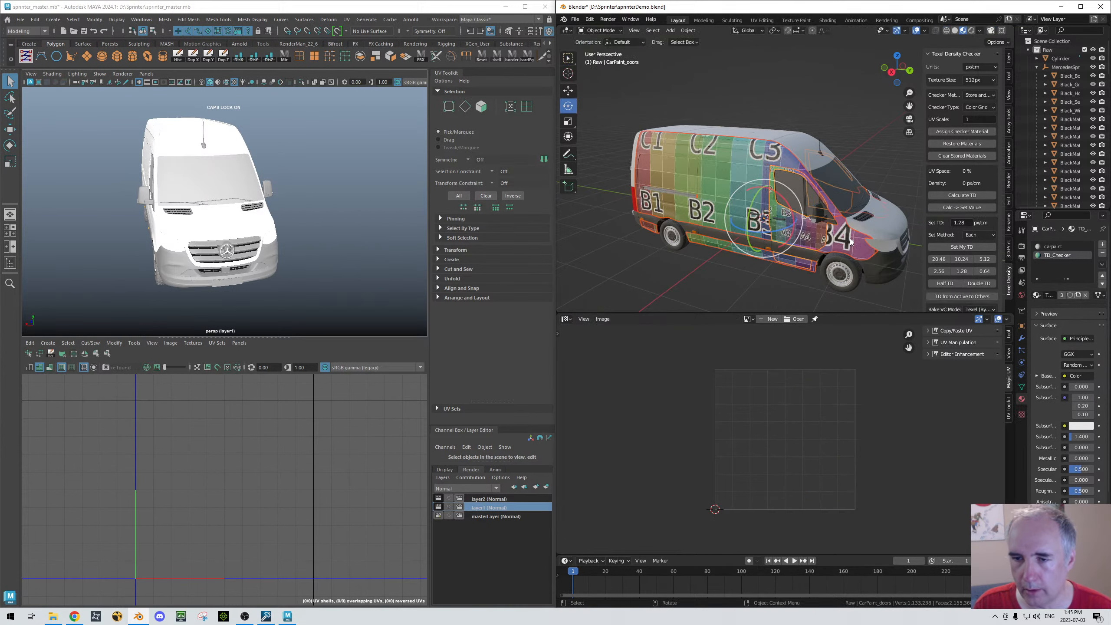
Step: Open the van's front fender in Edit Mode, select all its faces and scale their UVs up well beyond the UV tile
click(851, 242)
key(ctrl+Tab)
click(856, 259)
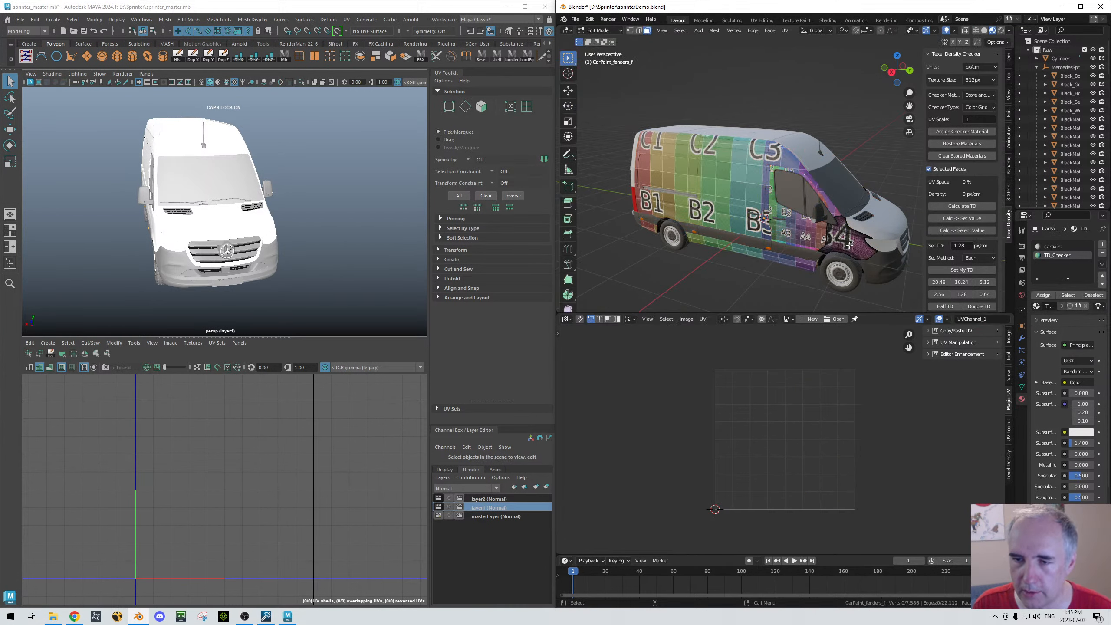
click(858, 249)
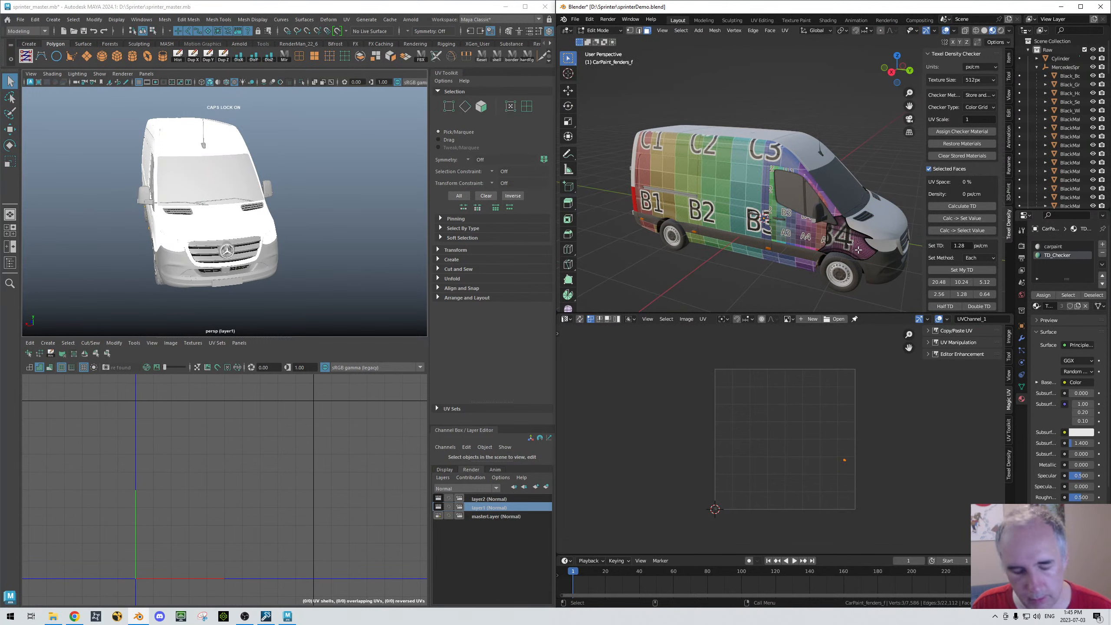
key(a)
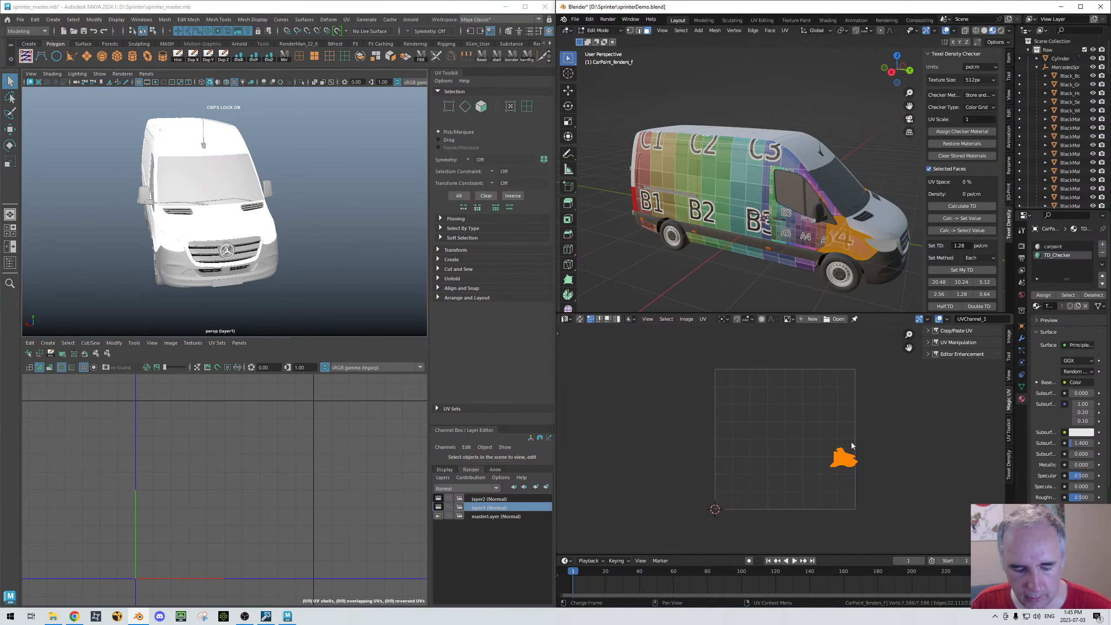
key(s)
key(Return)
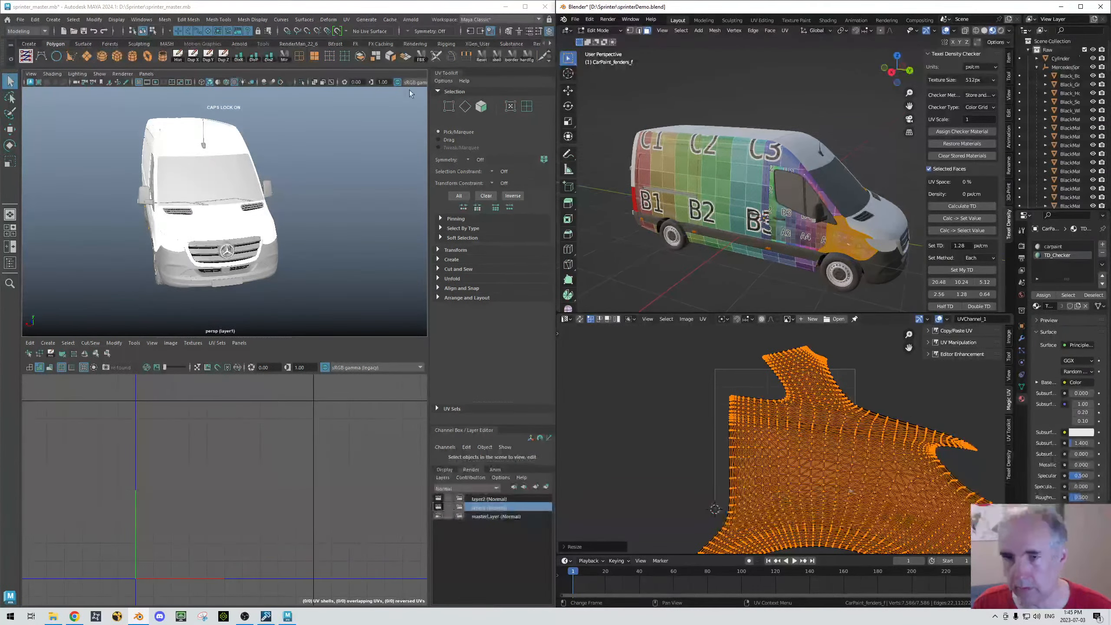
Step: Compare the checker size on the fender, door and side panel in Object Mode, and calculate the side panel's texel density
click(686, 78)
alt+drag(717, 210, 734, 184)
alt+middle_drag(735, 184, 735, 136)
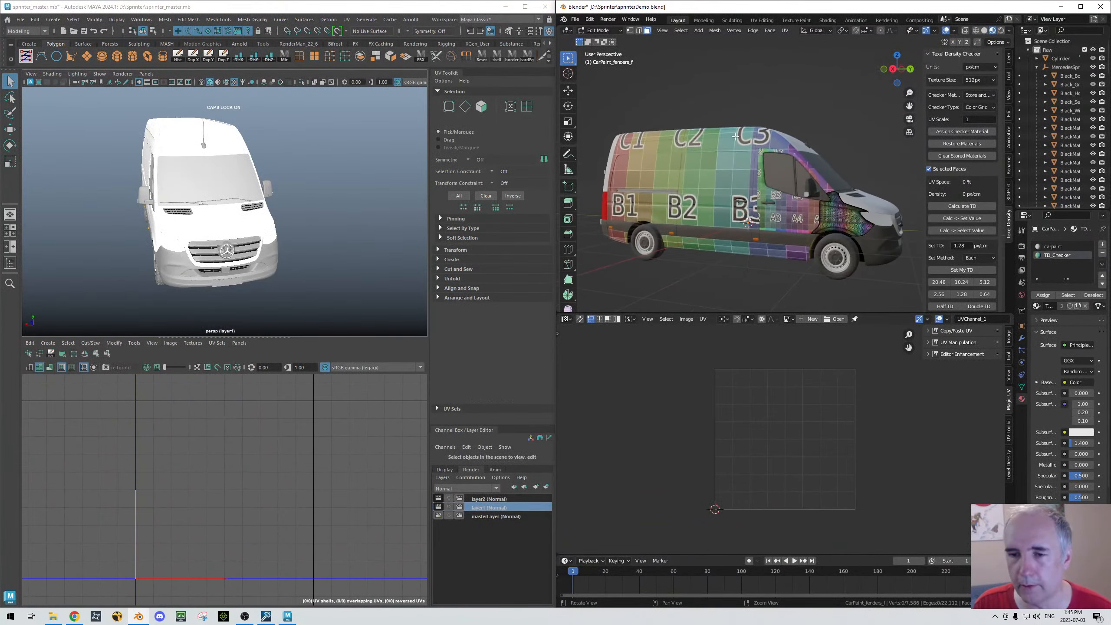
alt+right_drag(735, 136, 774, 144)
alt+middle_drag(774, 145, 753, 119)
alt+right_drag(660, 193, 624, 199)
key(Tab)
click(677, 136)
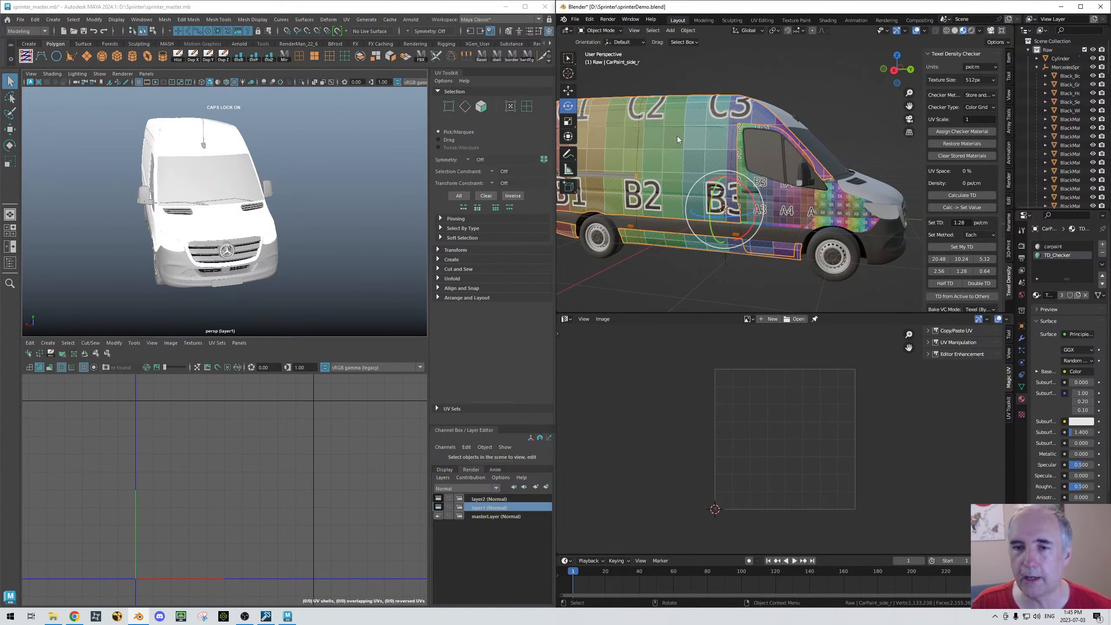
click(949, 196)
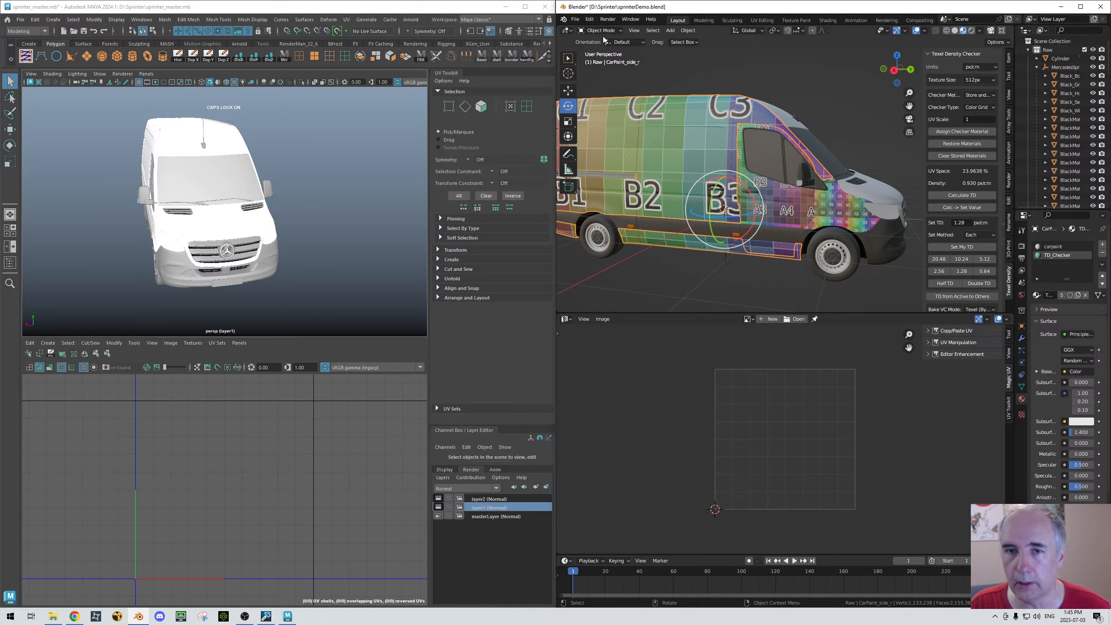
Step: Apply all transforms to the MercedesSprinter2018_L2H2_RWD parent object and check its location, rotation and scale values
click(1058, 67)
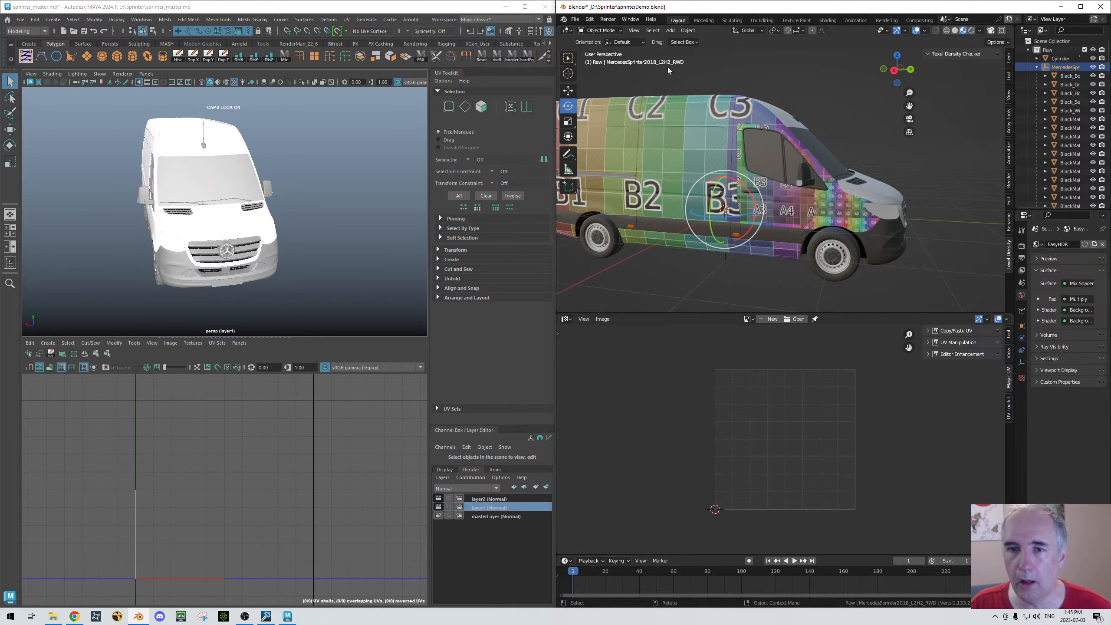
click(686, 29)
mouse_move(742, 76)
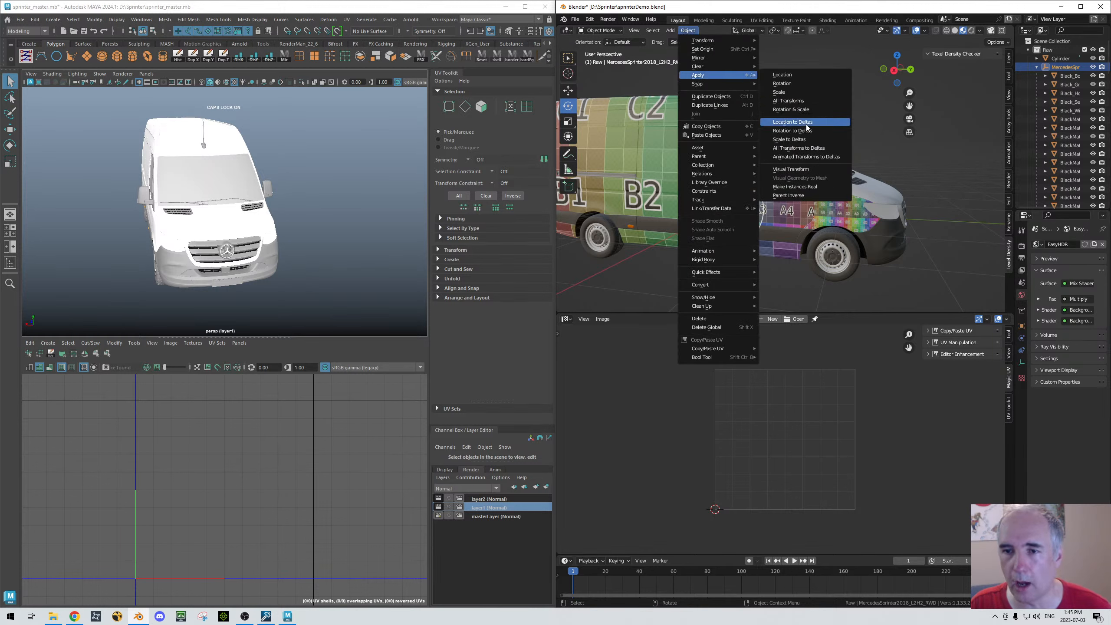
click(805, 102)
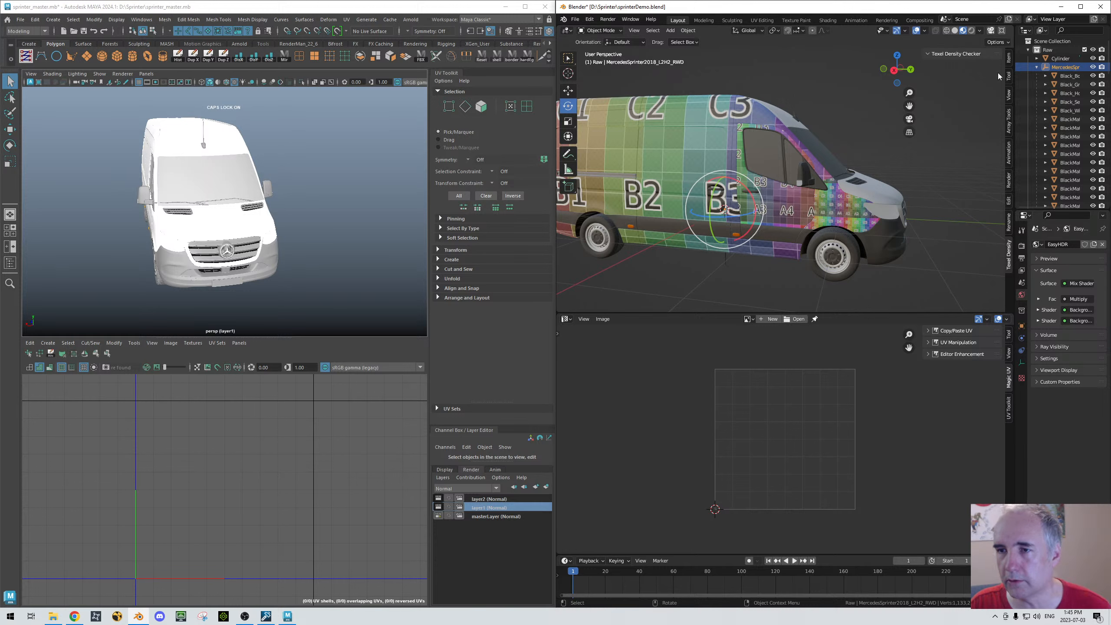
click(1008, 58)
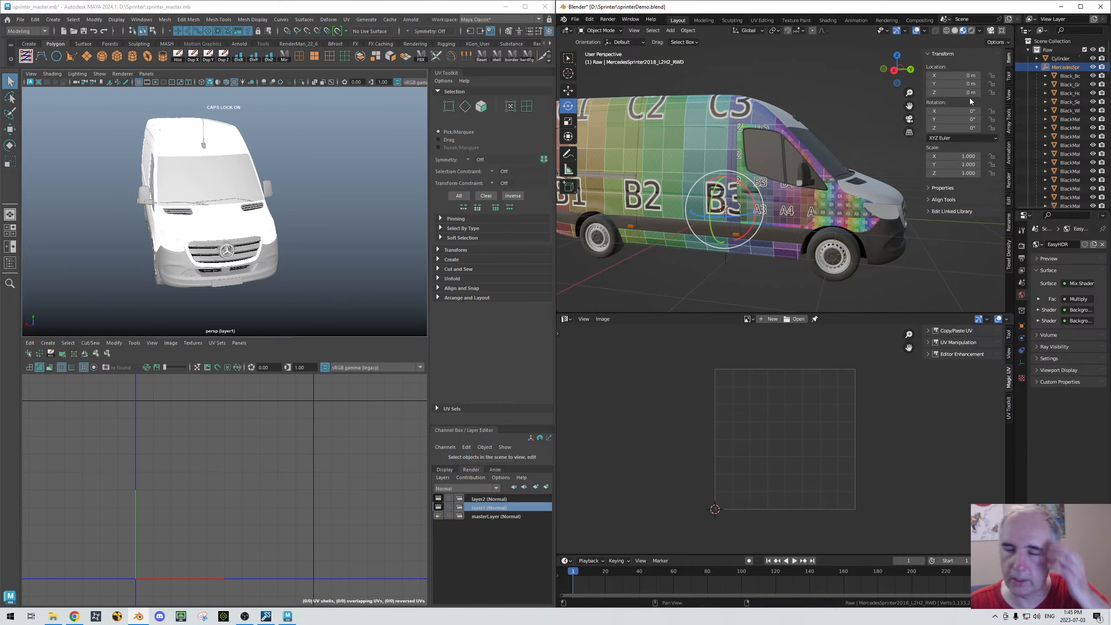
Step: Store the side panel's texel density of 0.93 px/cm as the set value and apply it to the front doors and fender
click(869, 59)
click(691, 122)
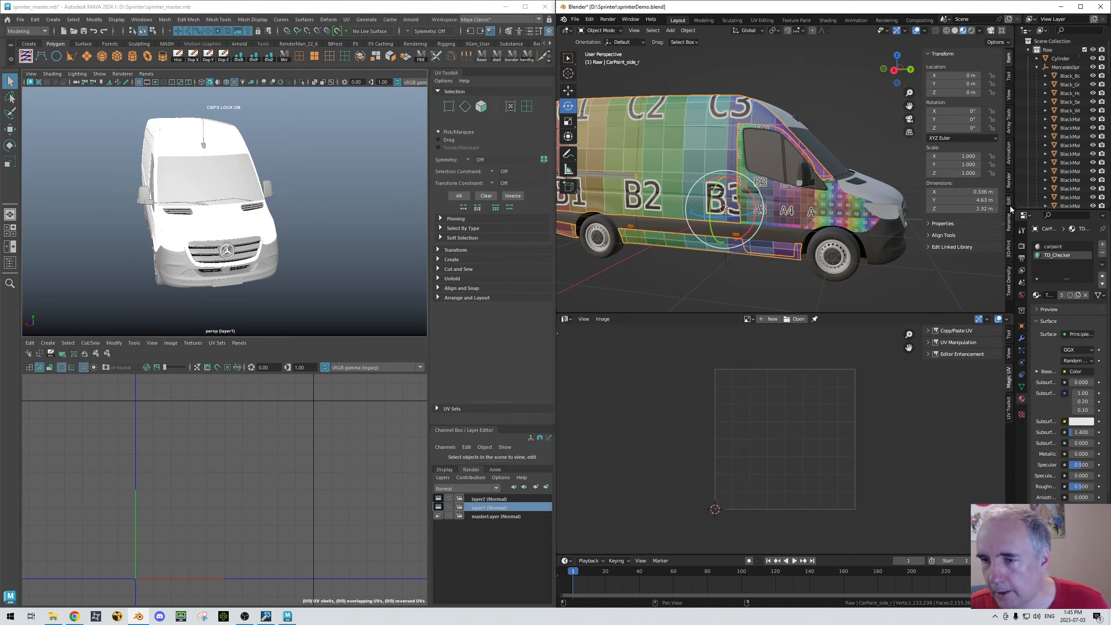
click(1008, 284)
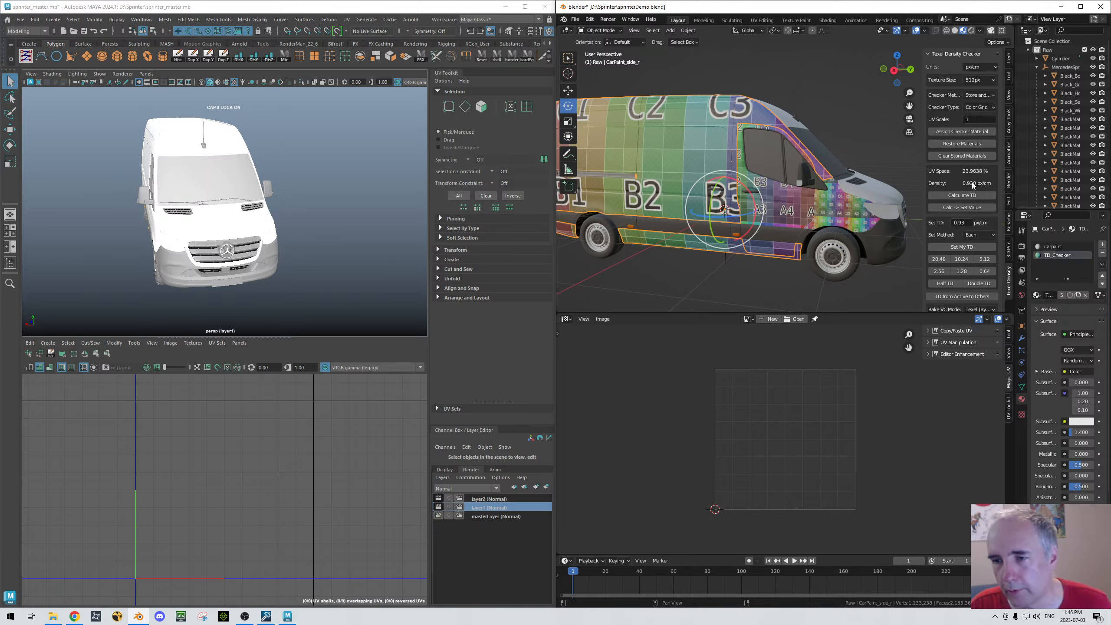
click(802, 198)
click(957, 248)
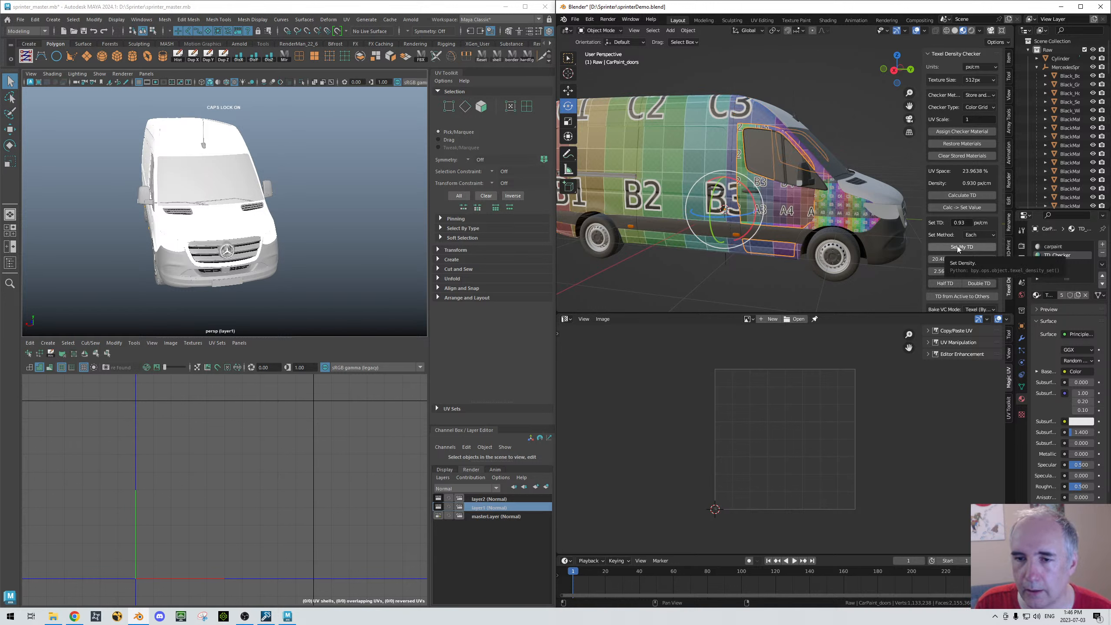
click(844, 218)
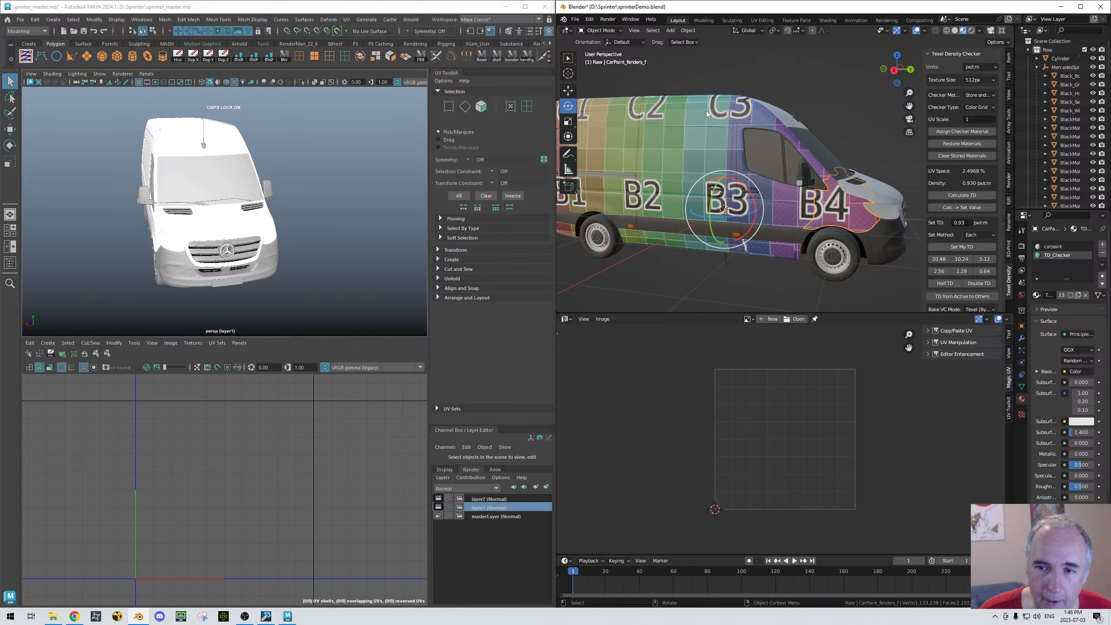
scroll(958, 177, down, 5)
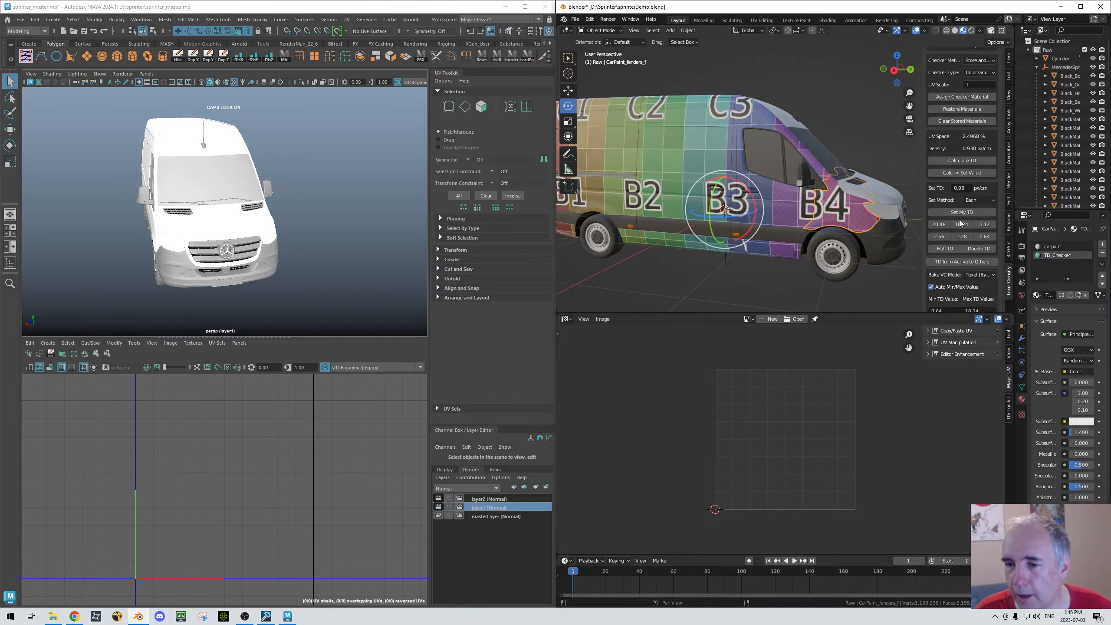
scroll(969, 259, up, 4)
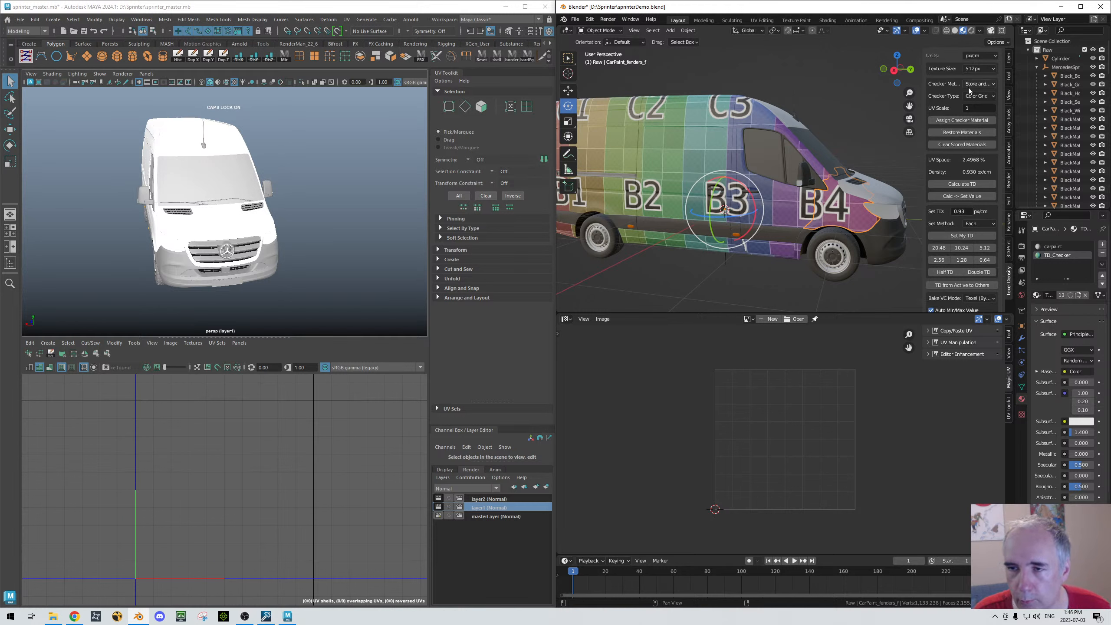
click(862, 114)
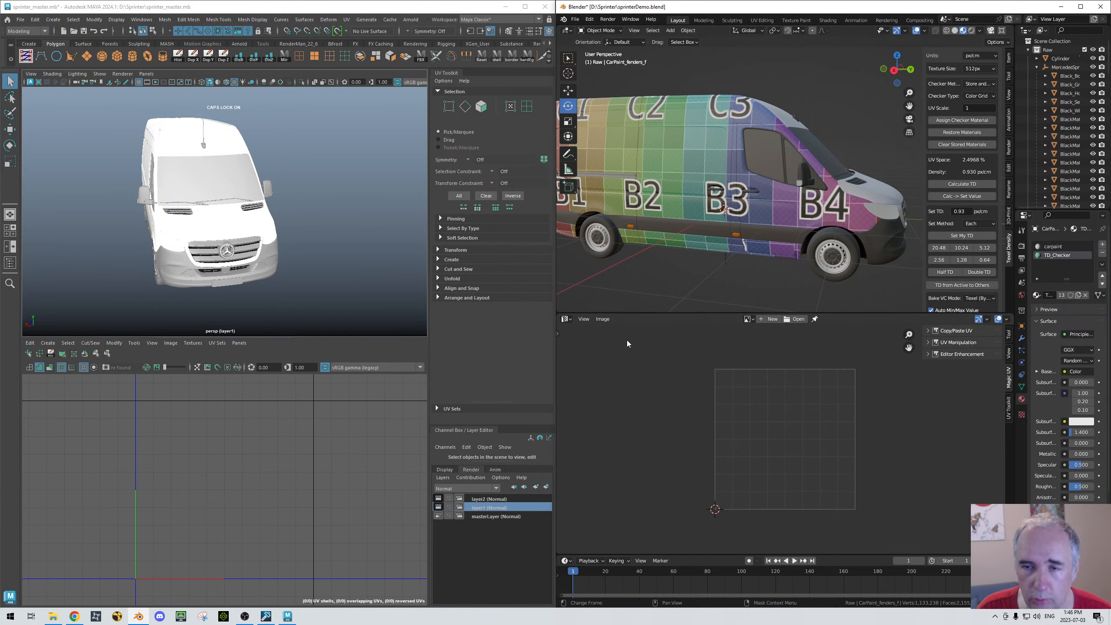
Step: Select the side panel, door and fender, and run Average Islands Scale on all their UVs in Edit Mode
click(680, 142)
shift+click(772, 201)
shift+click(860, 213)
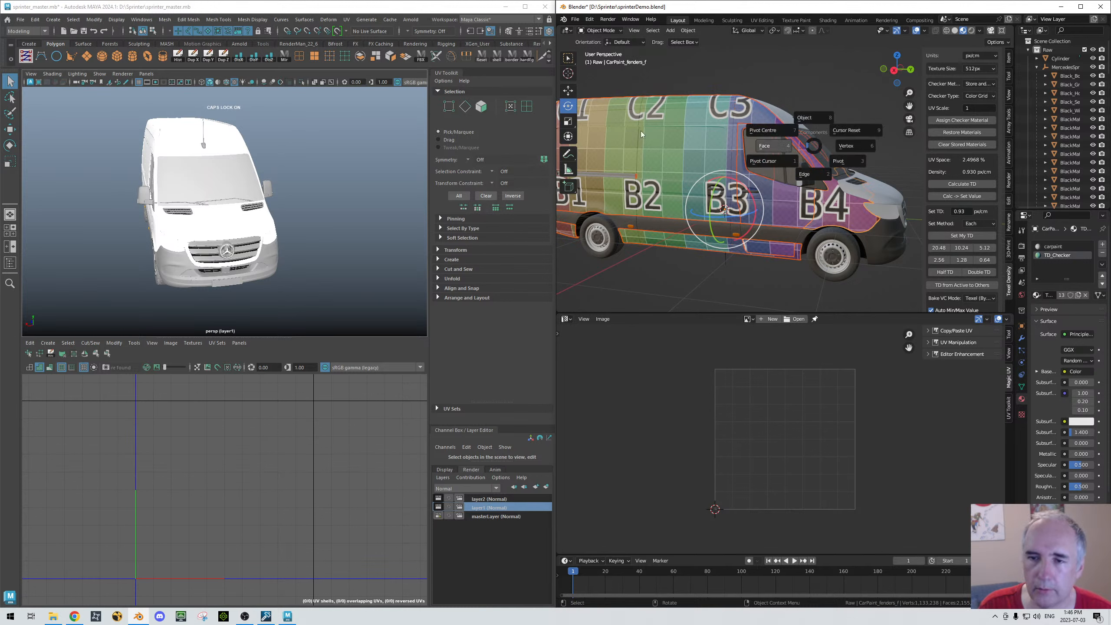
key(Tab)
key(a)
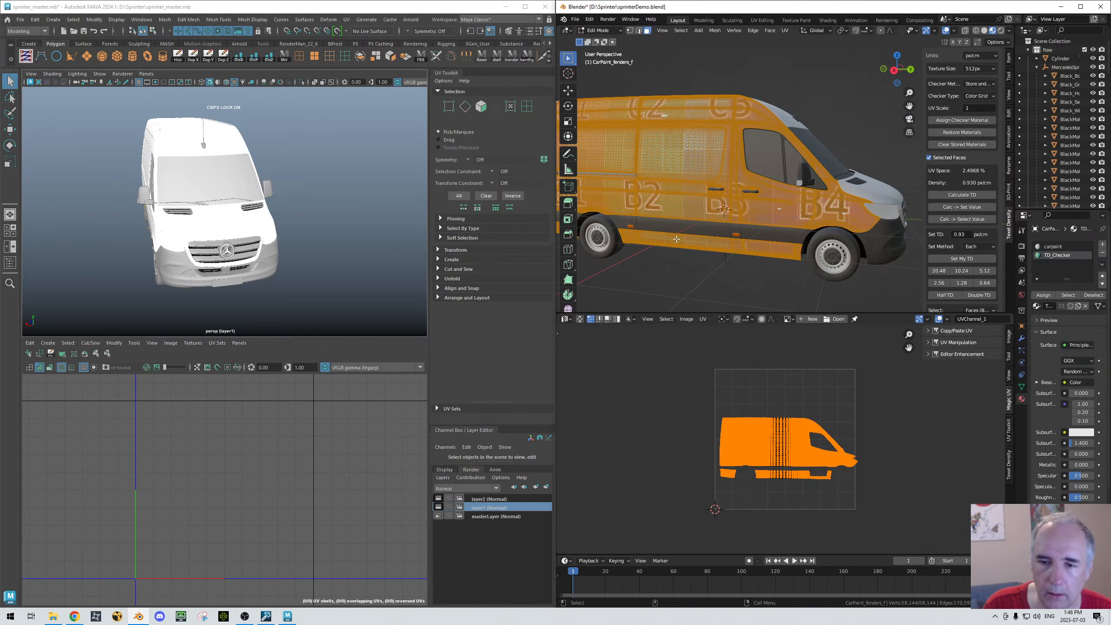
click(703, 318)
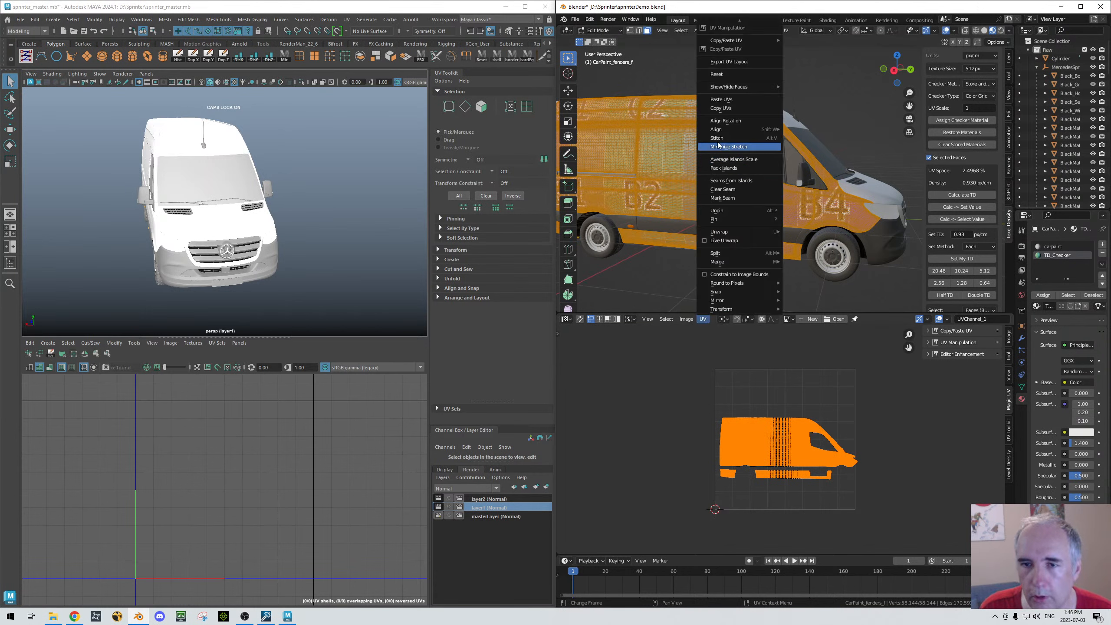
scroll(729, 64, up, 15)
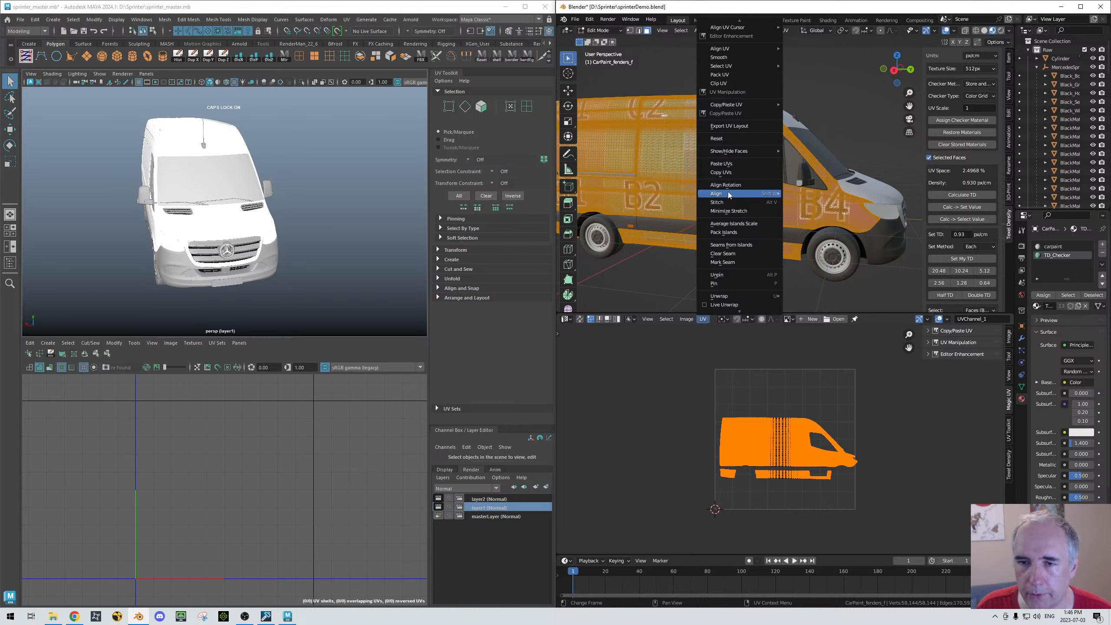
click(736, 224)
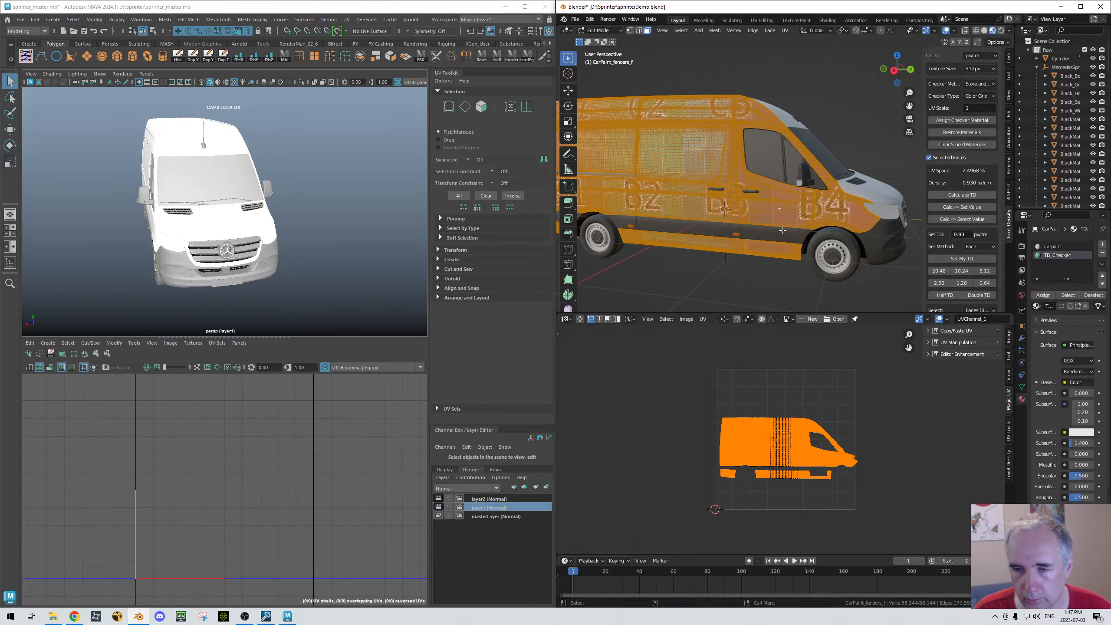
click(757, 283)
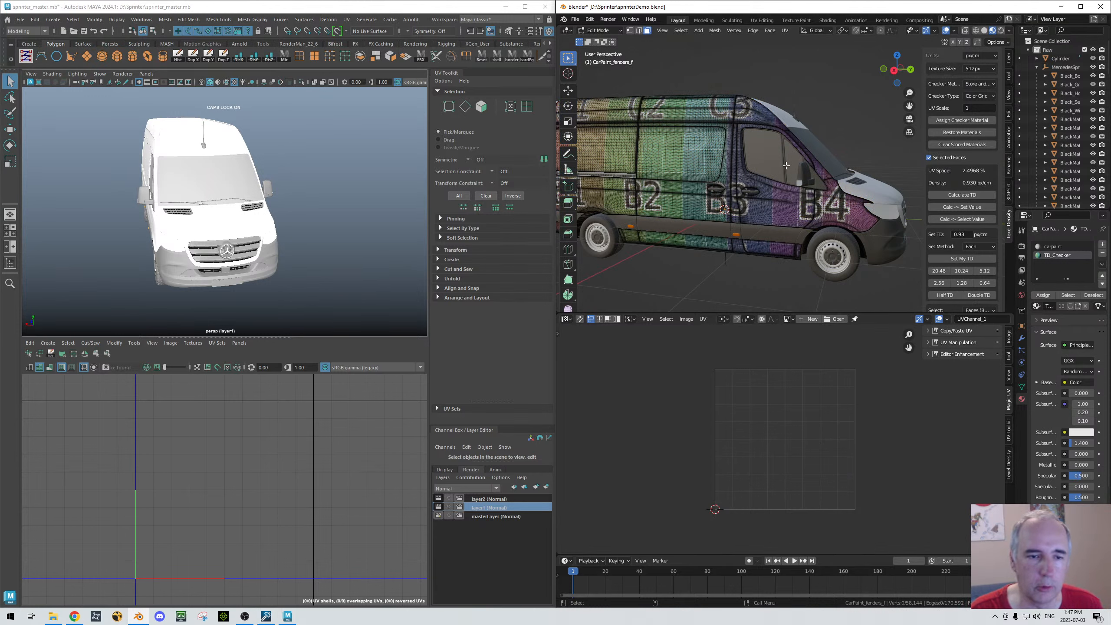
Step: Switch to Maya, create a polygon sphere beside the van and isolate and frame it in the perspective view
click(350, 200)
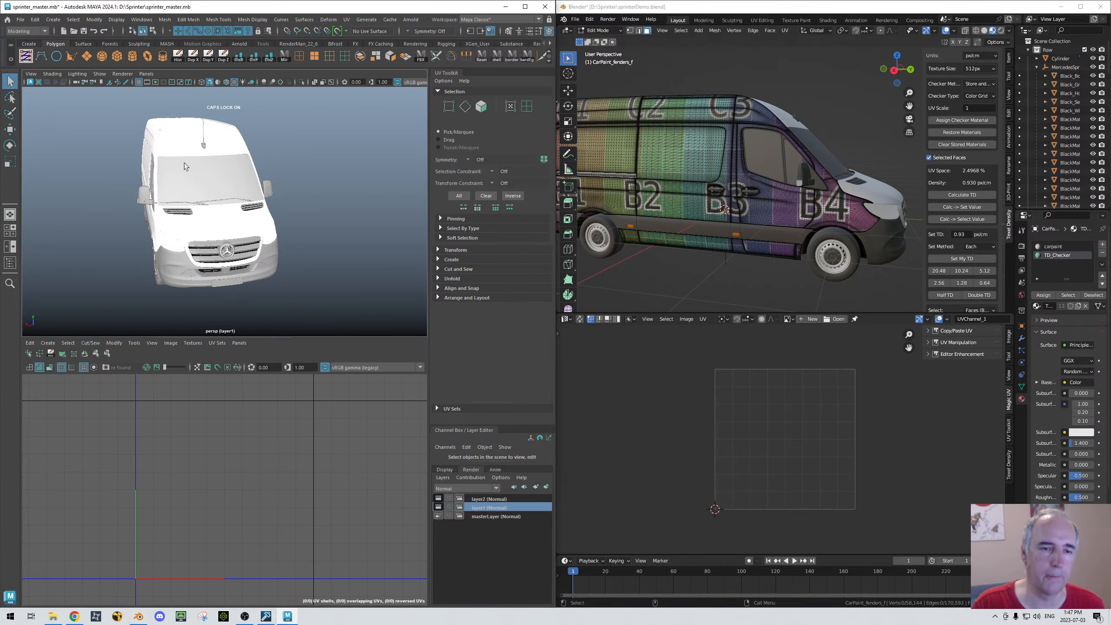
alt+drag(303, 179, 342, 176)
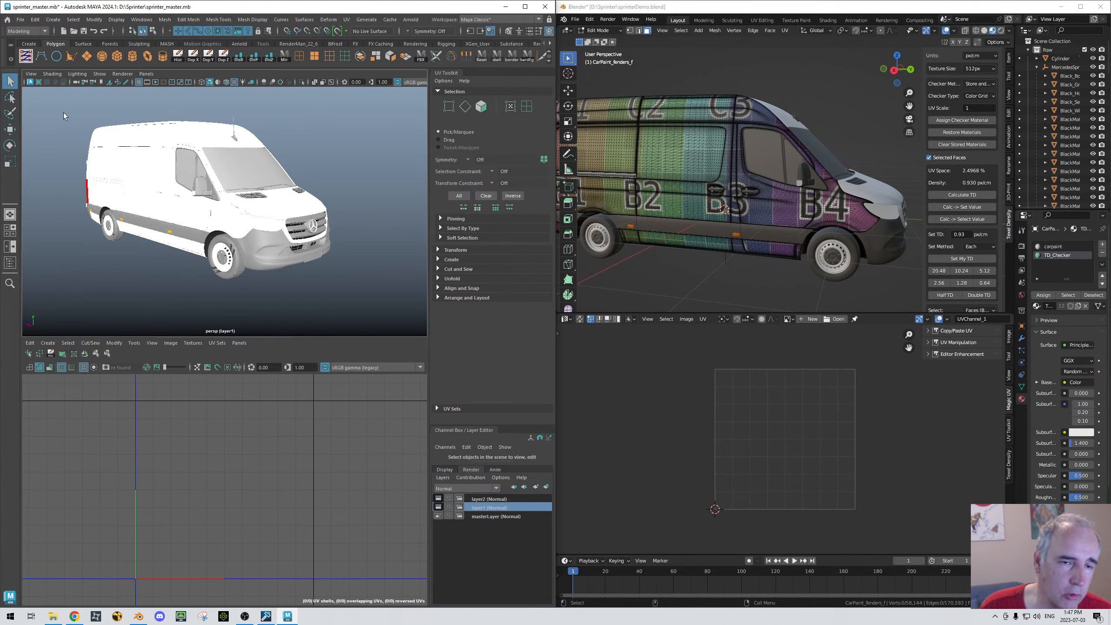
alt+middle_drag(302, 164, 104, 174)
click(101, 55)
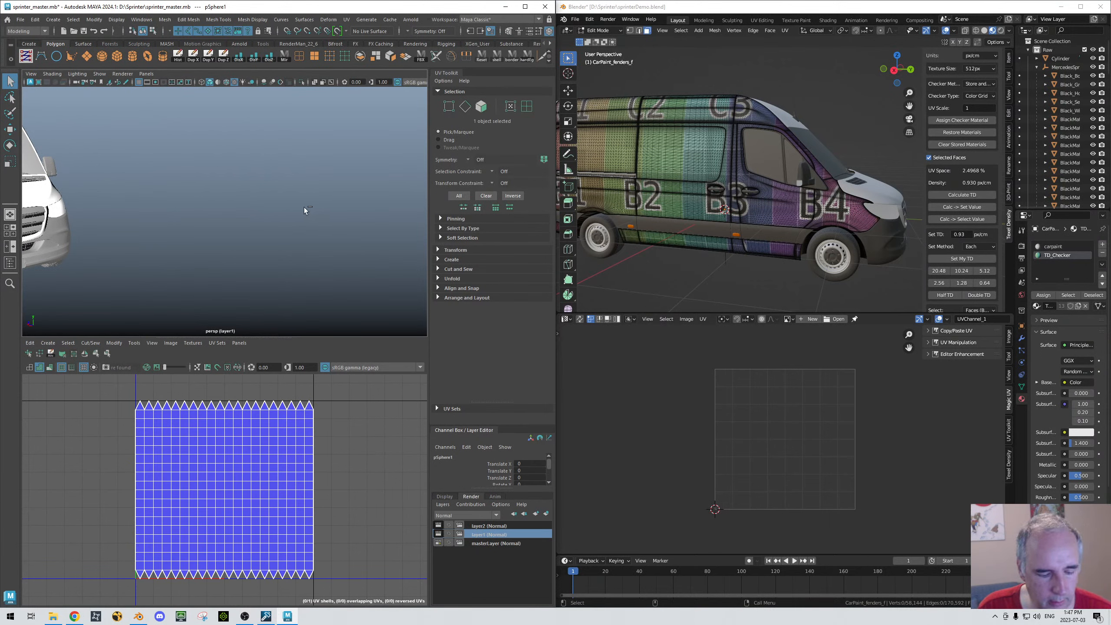
key(ctrl+1)
key(f)
mouse_move(222, 216)
alt+mouse_down()
mouse_move(231, 211)
mouse_move(211, 212)
alt+mouse_up()
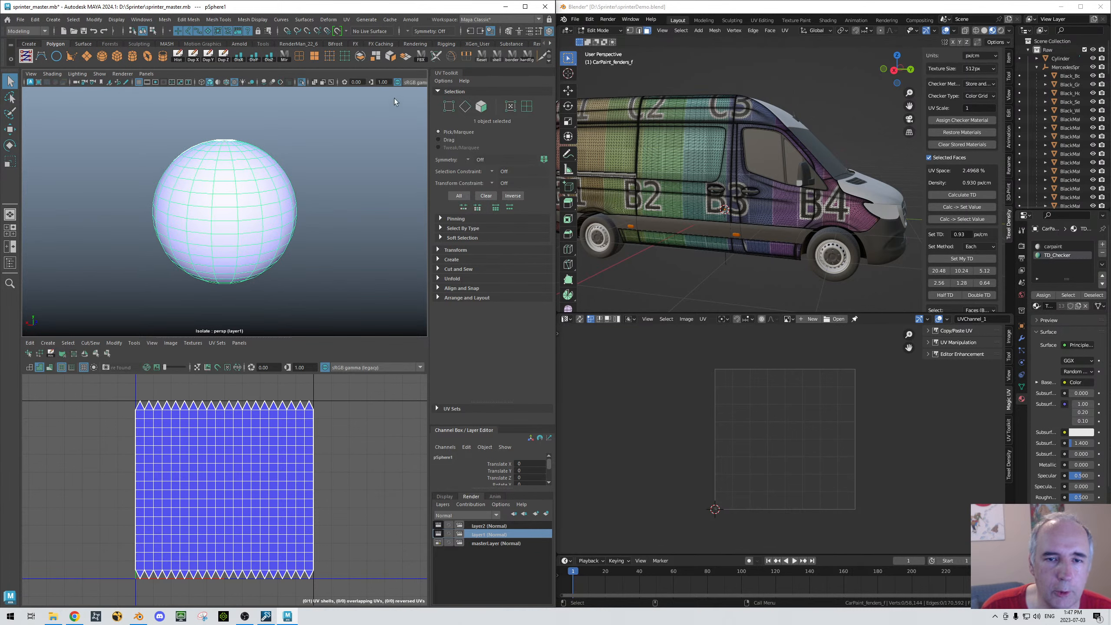
Step: Cut the sphere's UVs along one horizontal edge loop above the equator and one below it with the 3D Cut and Sew UV Tool
click(437, 57)
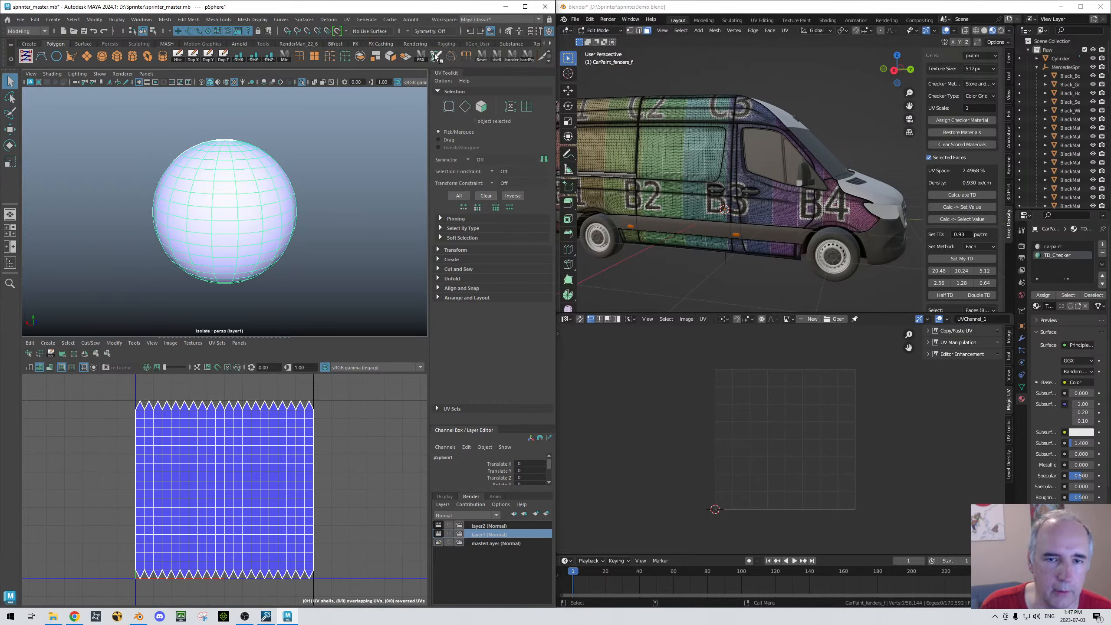
double_click(244, 197)
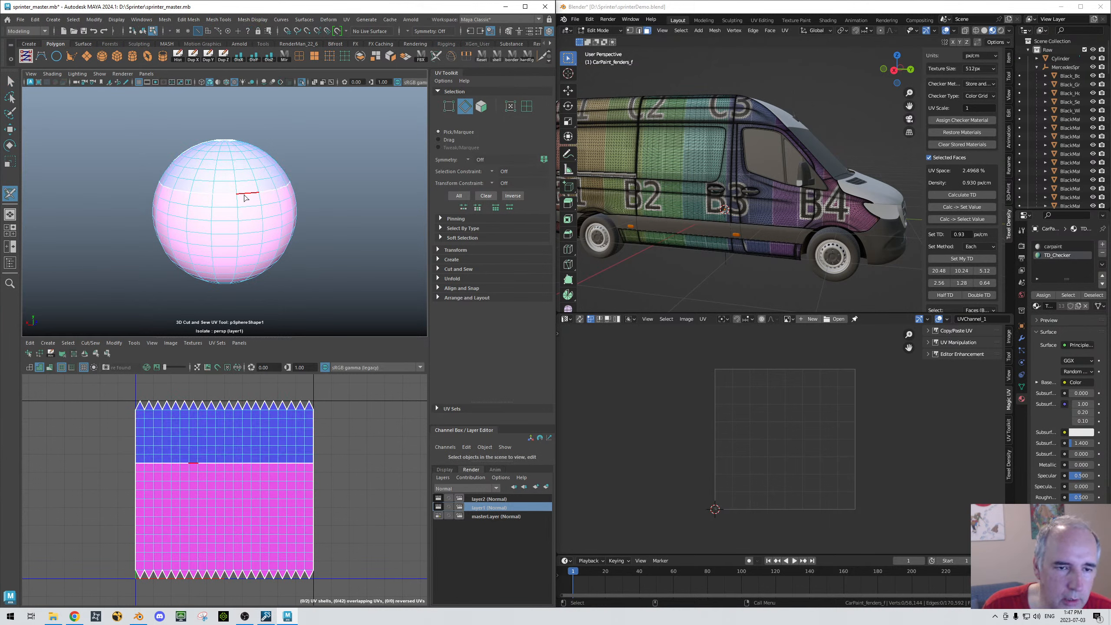
alt+drag(319, 277, 363, 271)
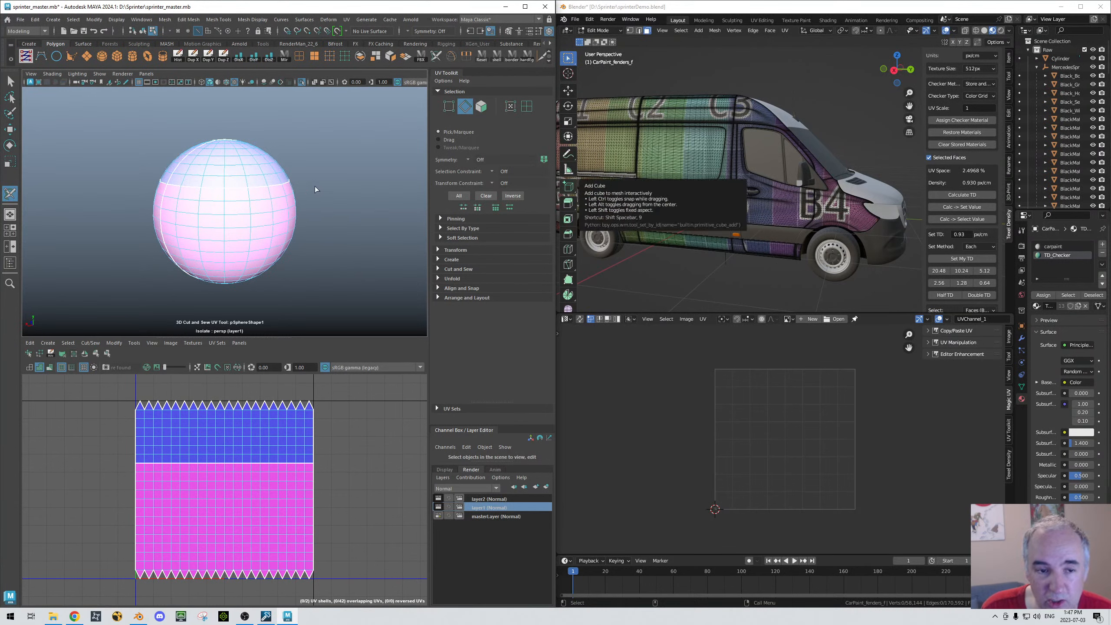
alt+drag(219, 186, 259, 240)
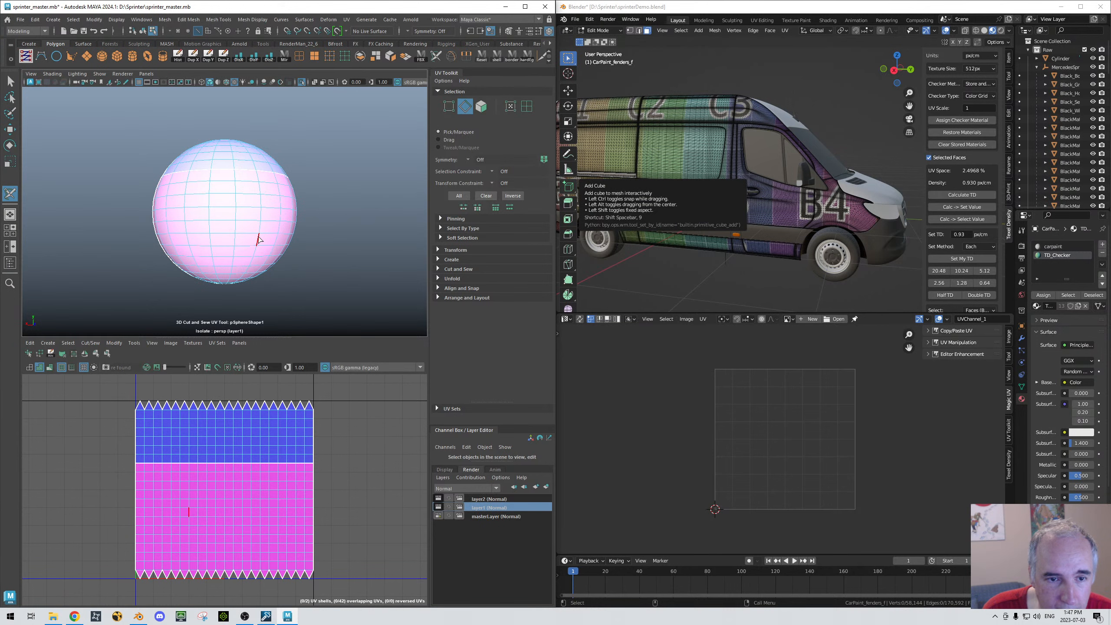
double_click(258, 237)
alt+drag(364, 269, 341, 281)
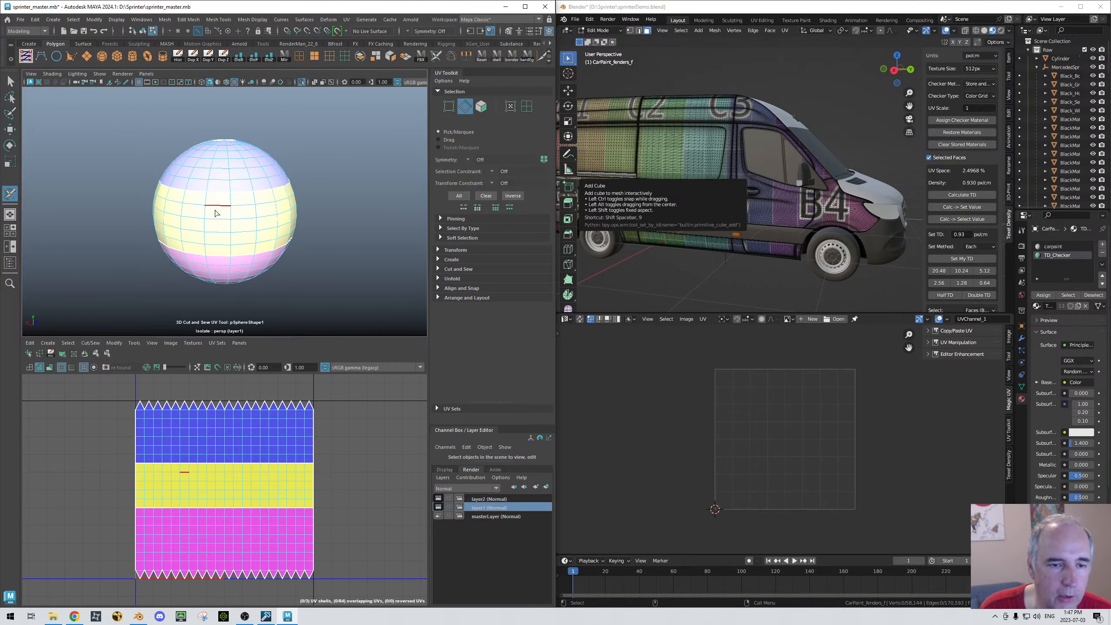
Step: Sew a single edge of the sphere's upper horizontal UV seam back together and inspect the resulting shell
click(201, 192)
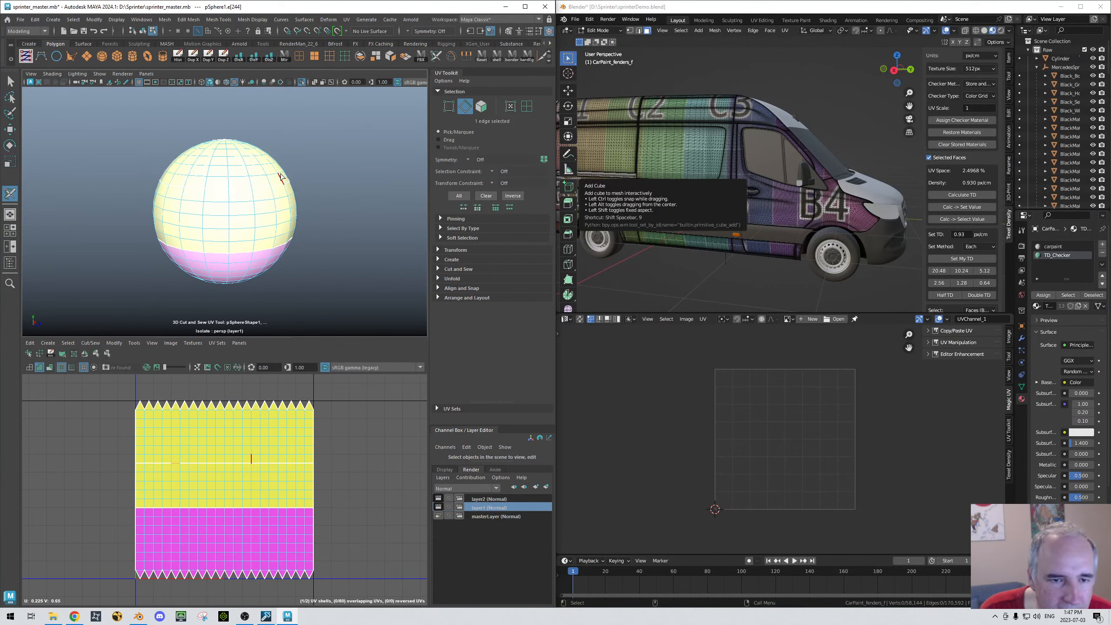
alt+drag(292, 193, 421, 173)
click(311, 167)
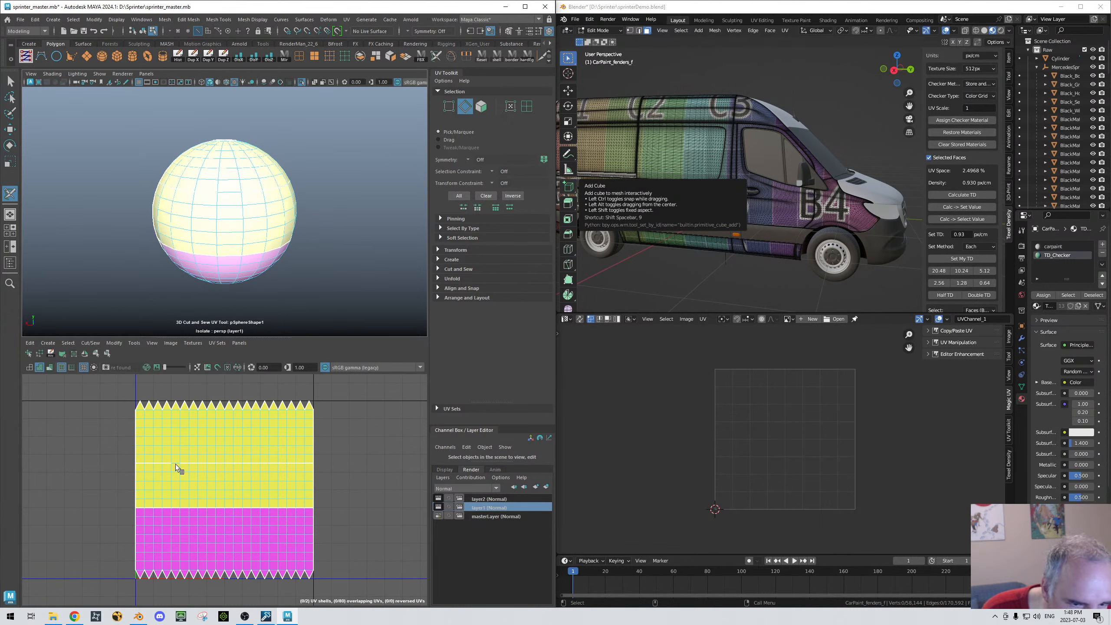
Step: Cut the last joined edge of the sphere's upper UV seam, and cut another horizontal edge loop nearer the top pole
click(62, 371)
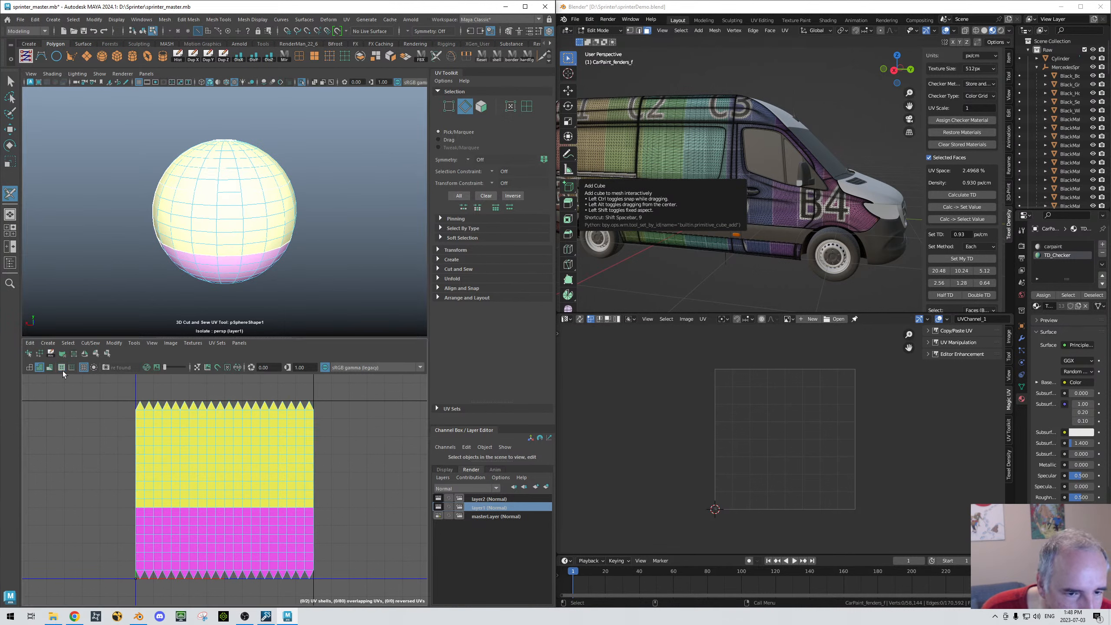
click(62, 370)
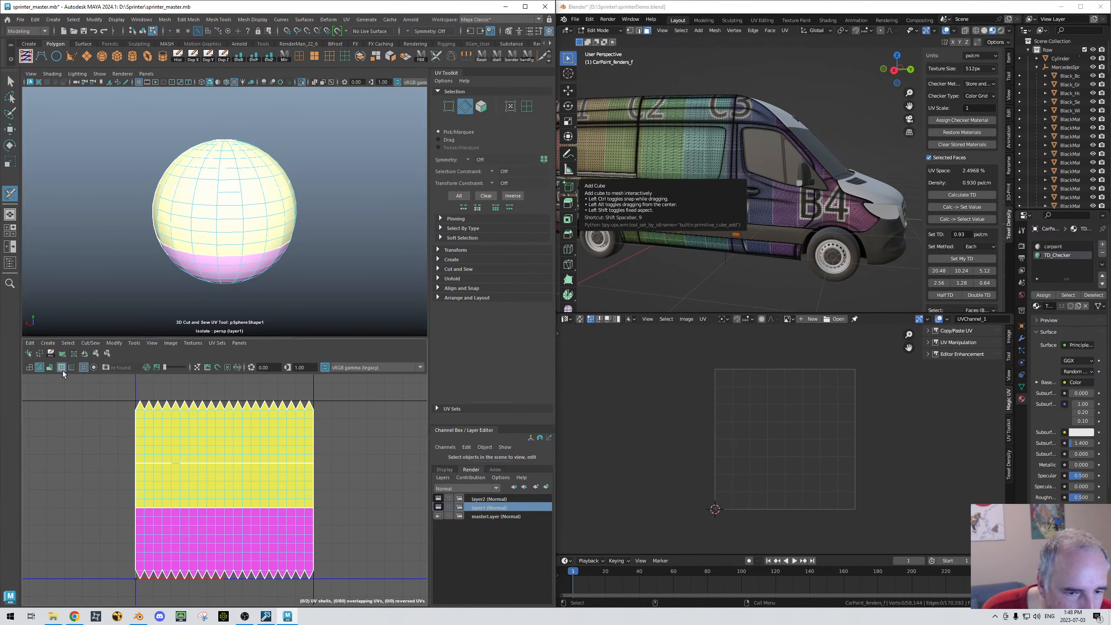
click(175, 463)
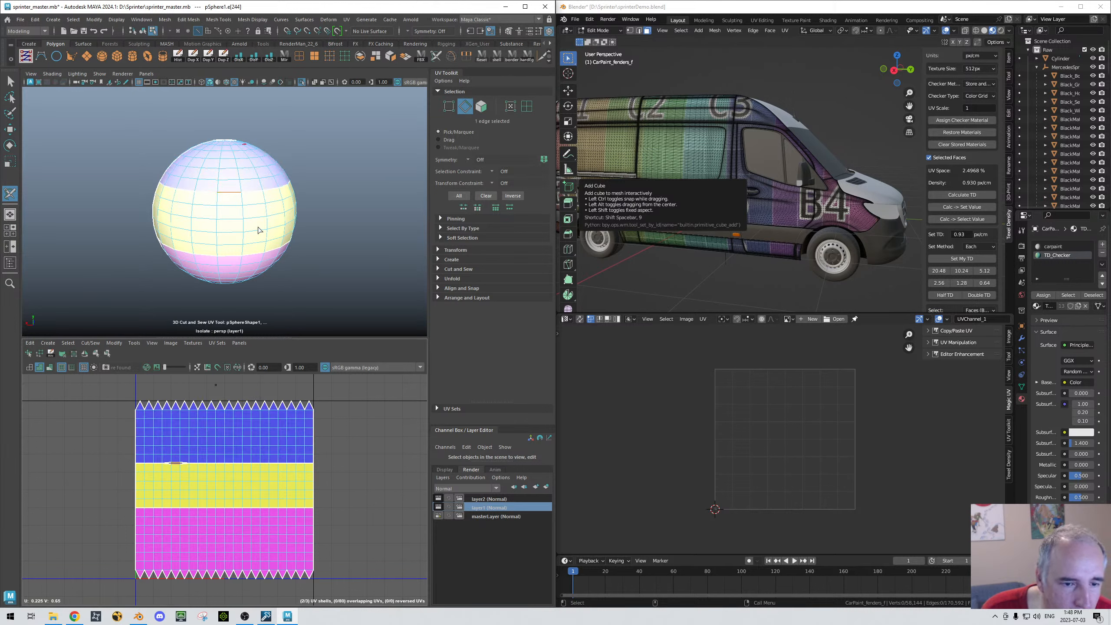
mouse_move(149, 429)
mouse_down()
mouse_move(137, 427)
mouse_move(313, 428)
mouse_up()
scroll(300, 436, up, 10)
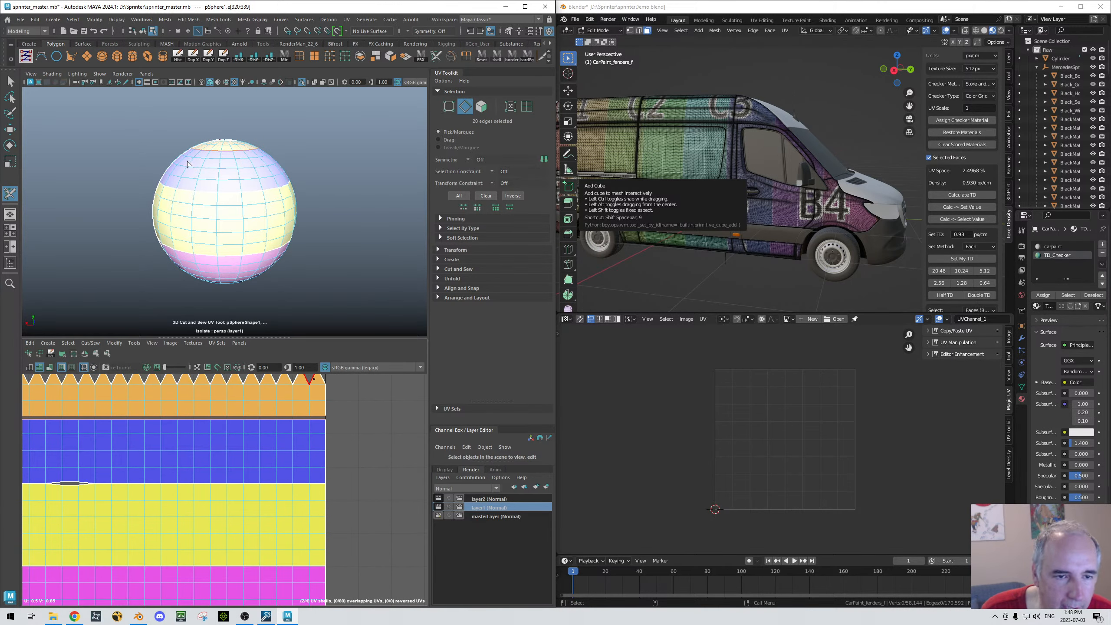
Step: Cut the sphere's UVs vertically through its bands, splitting the middle band again and extending the lower band's cut to its bottom edge
mouse_move(187, 160)
mouse_down()
mouse_move(217, 216)
mouse_move(227, 292)
mouse_up()
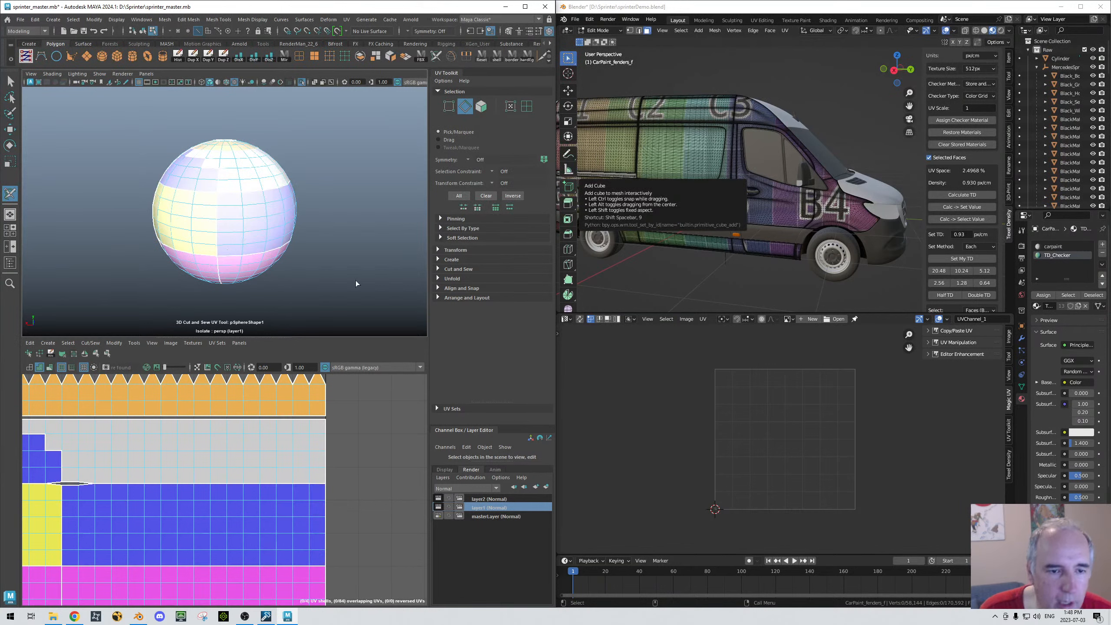
mouse_move(356, 284)
alt+mouse_down()
mouse_move(347, 255)
mouse_move(297, 256)
mouse_move(261, 233)
mouse_move(259, 216)
mouse_move(257, 259)
alt+mouse_up()
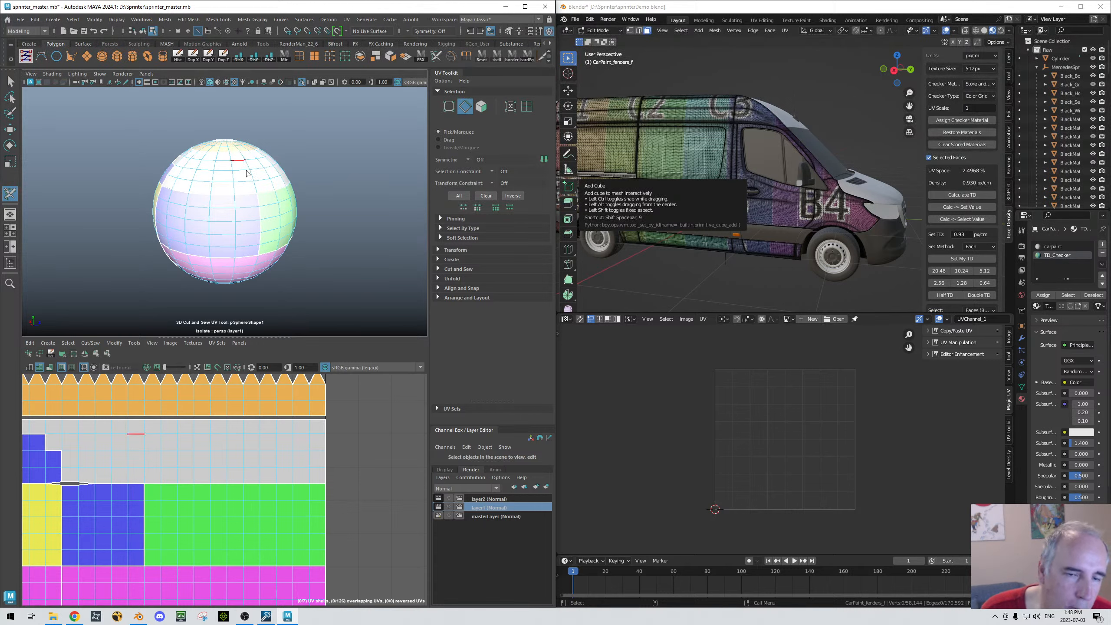
scroll(269, 483, down, 4)
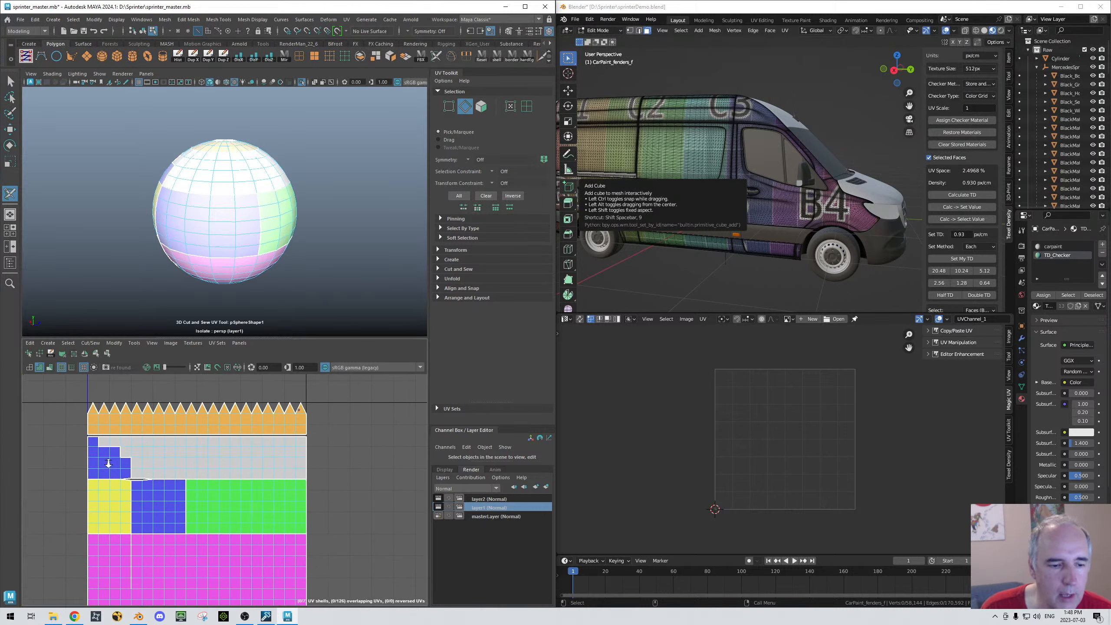
alt+middle_drag(219, 475, 230, 441)
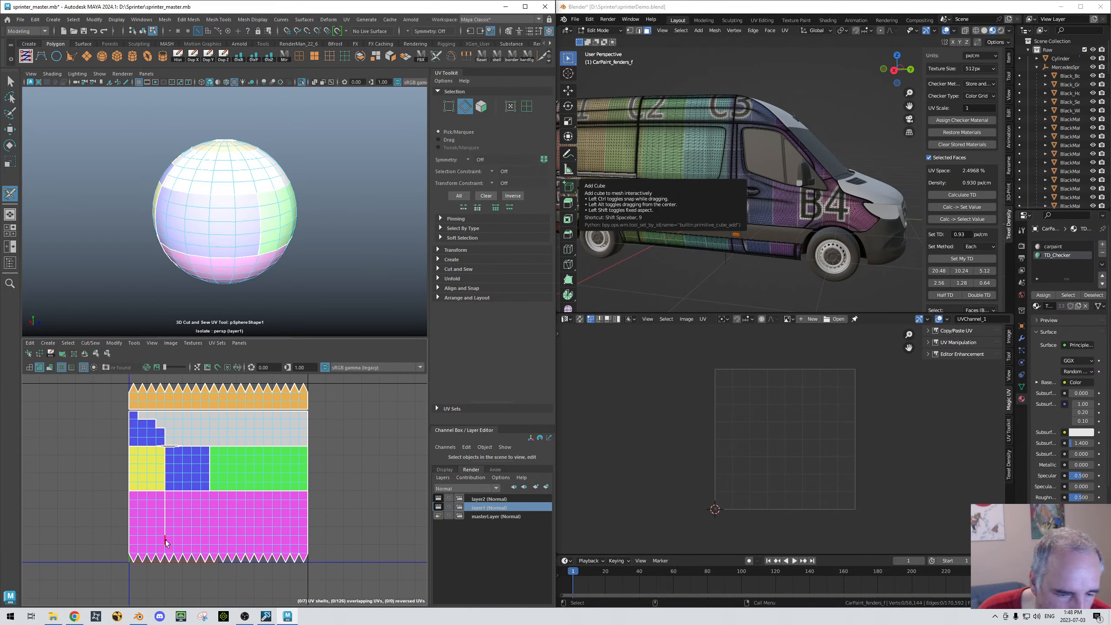
drag(165, 540, 165, 559)
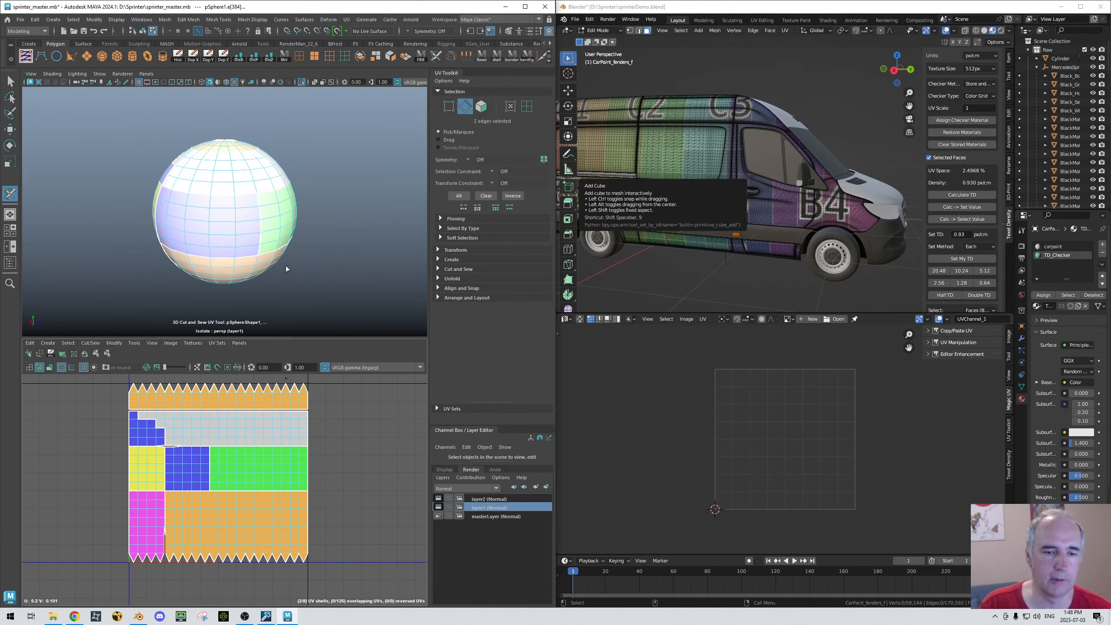
Step: Turn off the sphere's isolation so the van is displayed together with it
alt+right_drag(262, 183, 154, 210)
alt+middle_drag(124, 194, 162, 201)
key(ctrl+1)
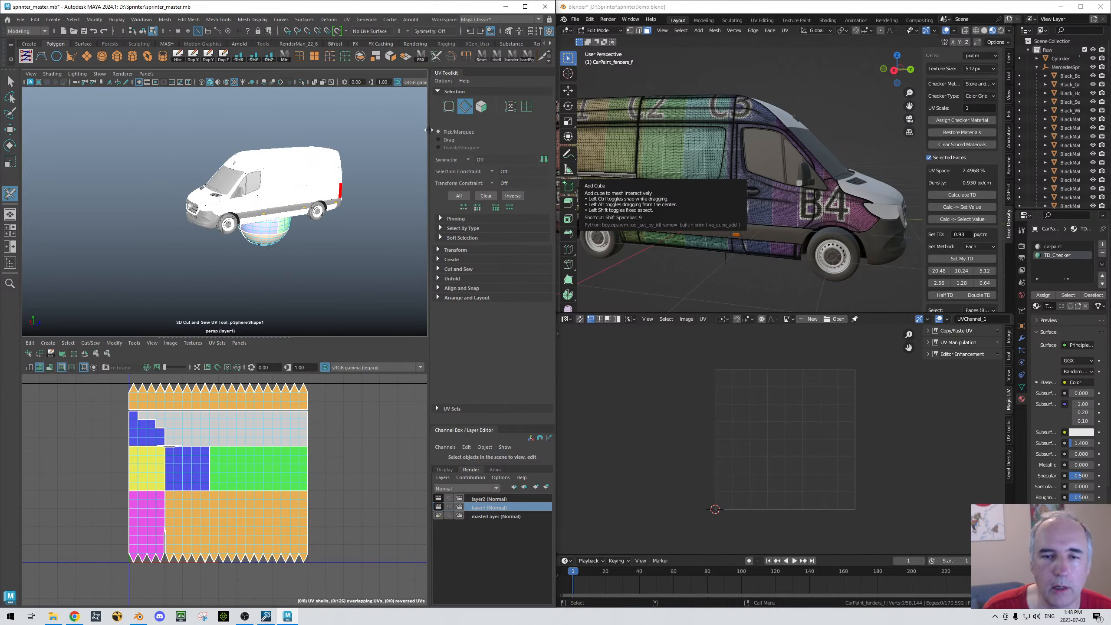
Step: Switch to Blender, display the van in Solid shading with Random colours, and inspect its parts from the front and side
click(820, 121)
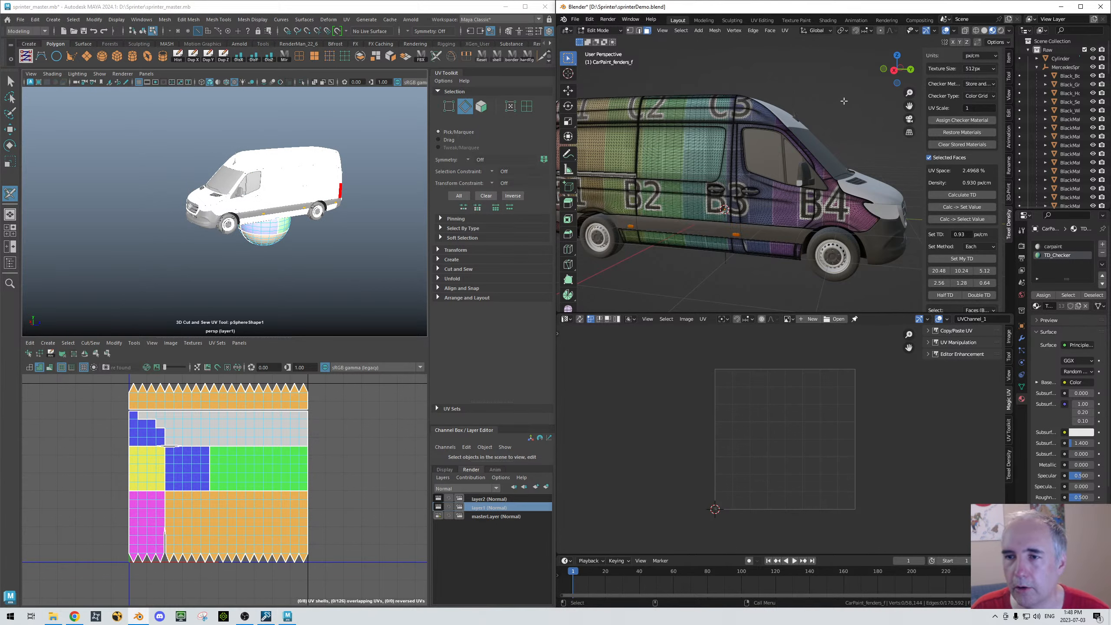
alt+drag(849, 101, 840, 107)
click(985, 31)
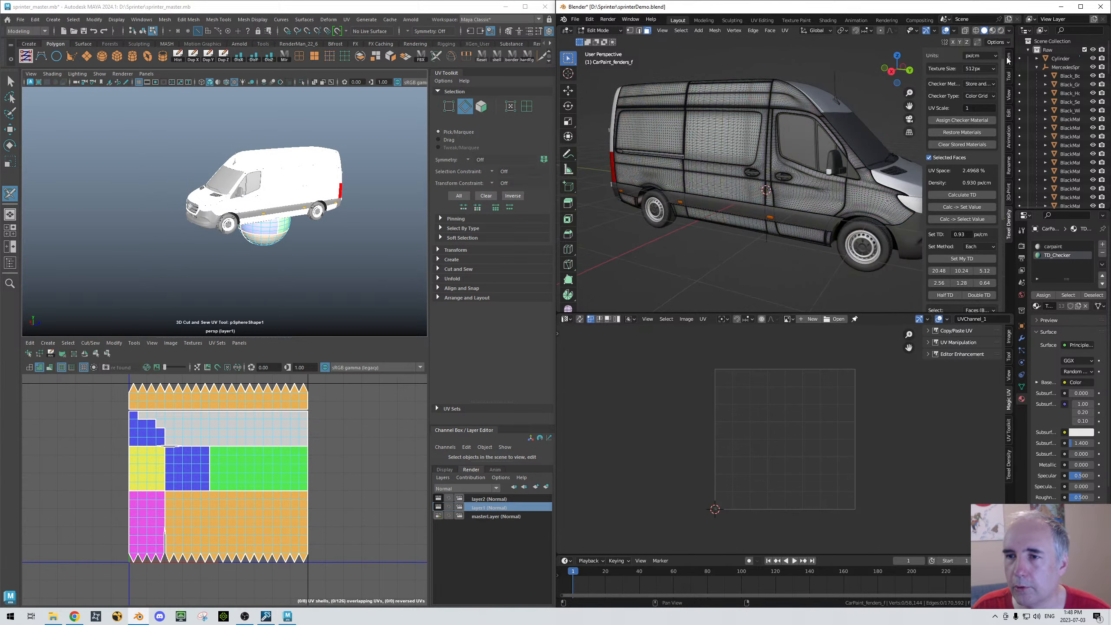
click(1009, 30)
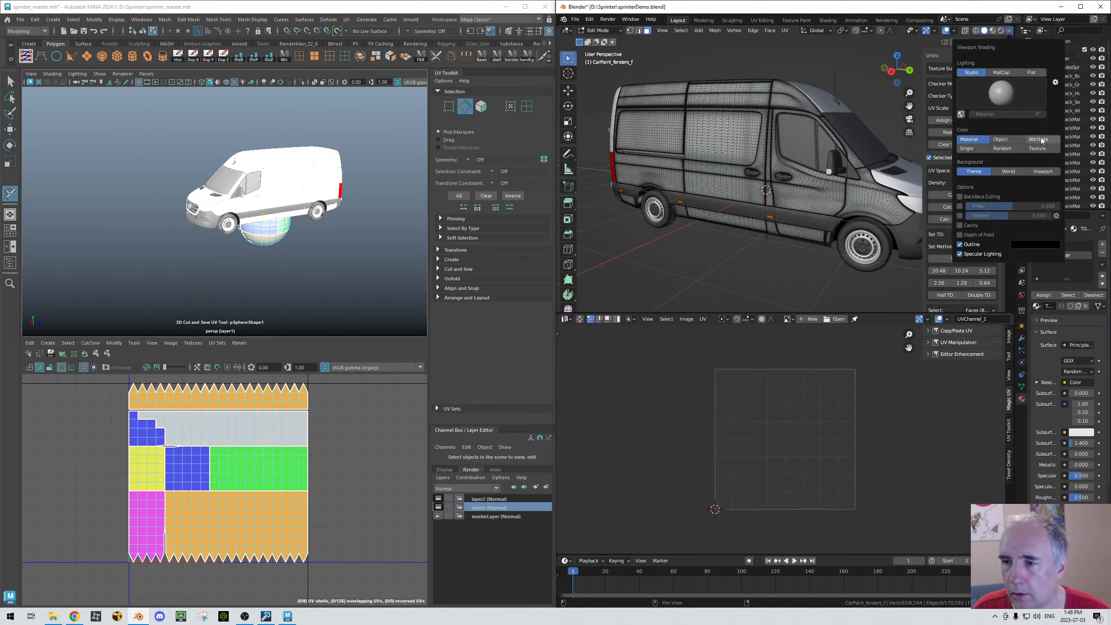
click(1005, 149)
alt+drag(857, 149, 739, 169)
alt+middle_drag(700, 148, 507, 123)
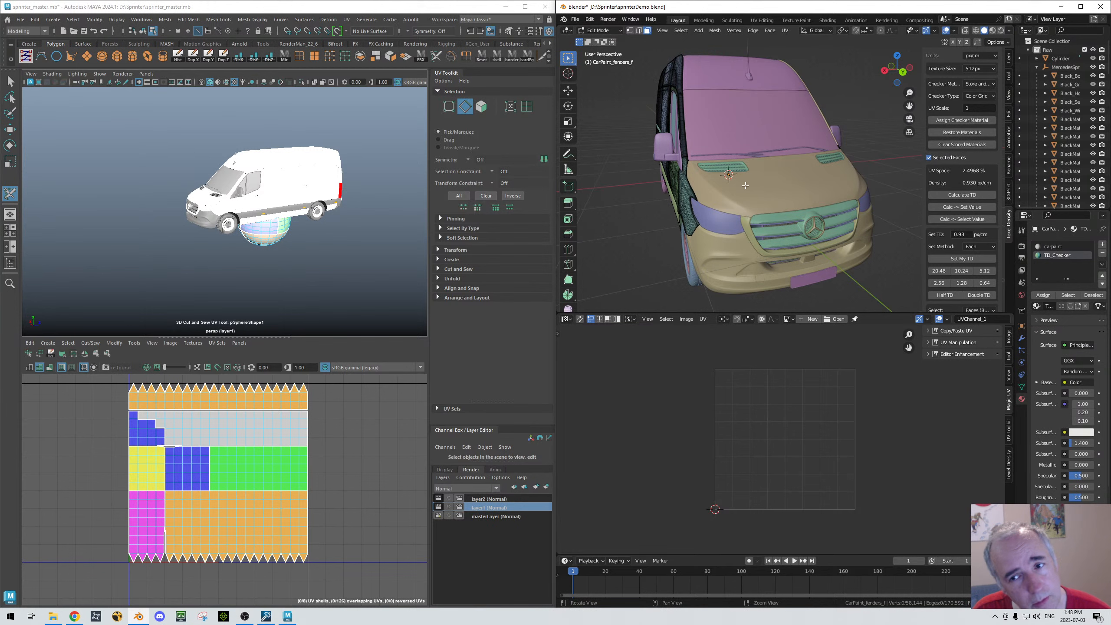
alt+drag(747, 187, 777, 176)
alt+right_drag(776, 176, 722, 188)
alt+drag(722, 188, 751, 197)
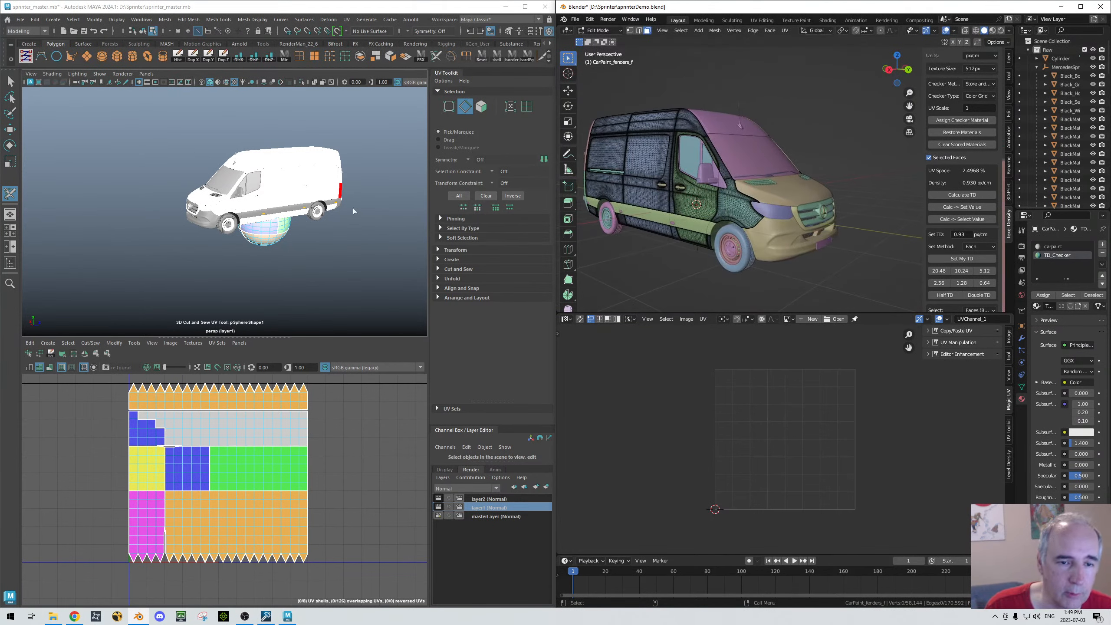
Step: Switch to Maya, view the van and sphere from the other side, and review the Layout UVs options without applying them
alt+right_drag(258, 246, 307, 247)
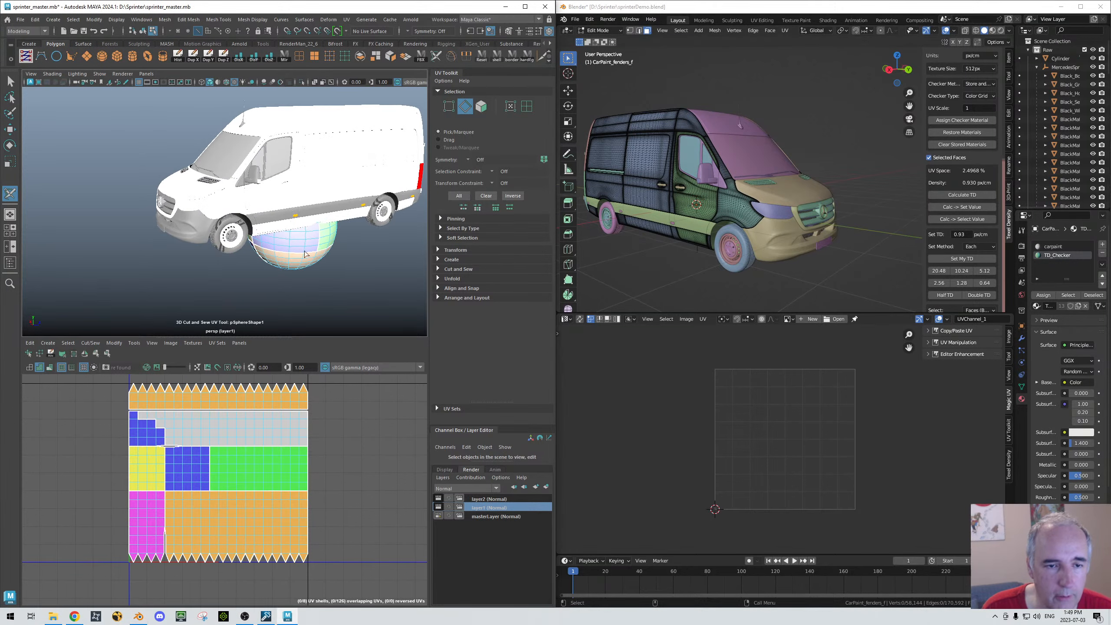
alt+drag(297, 248, 400, 239)
alt+middle_drag(236, 236, 258, 263)
alt+drag(258, 264, 258, 271)
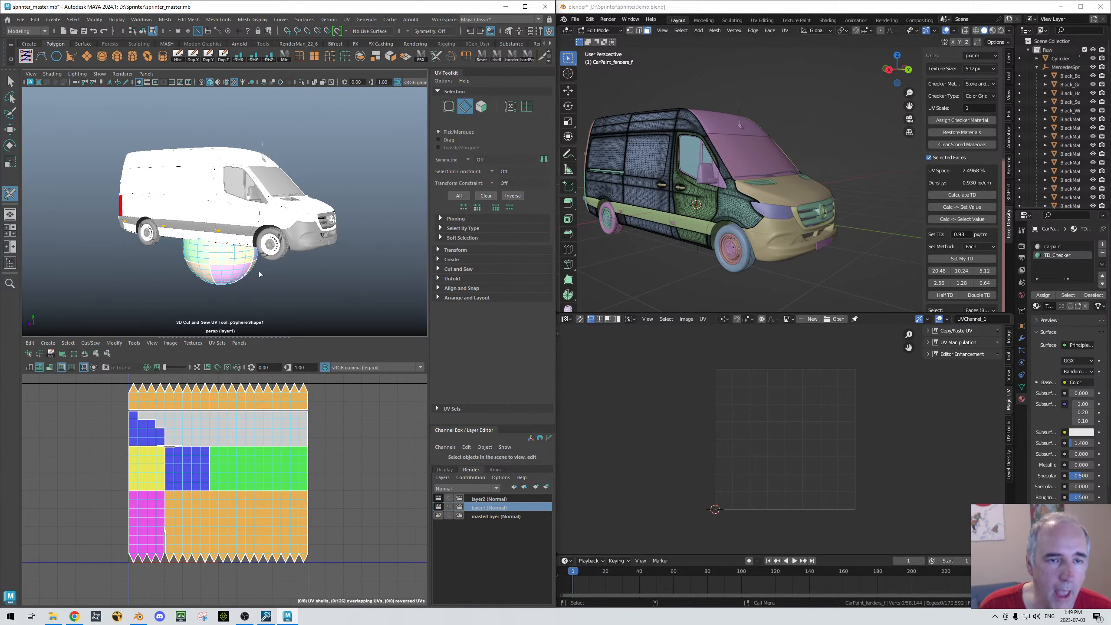
click(68, 342)
mouse_move(86, 345)
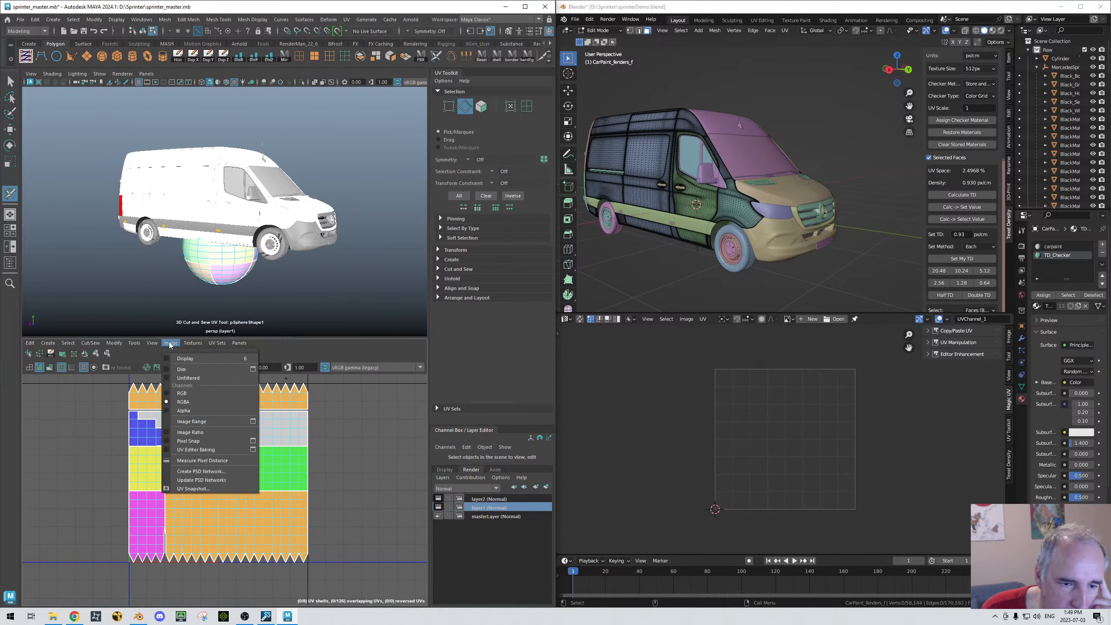
mouse_move(190, 346)
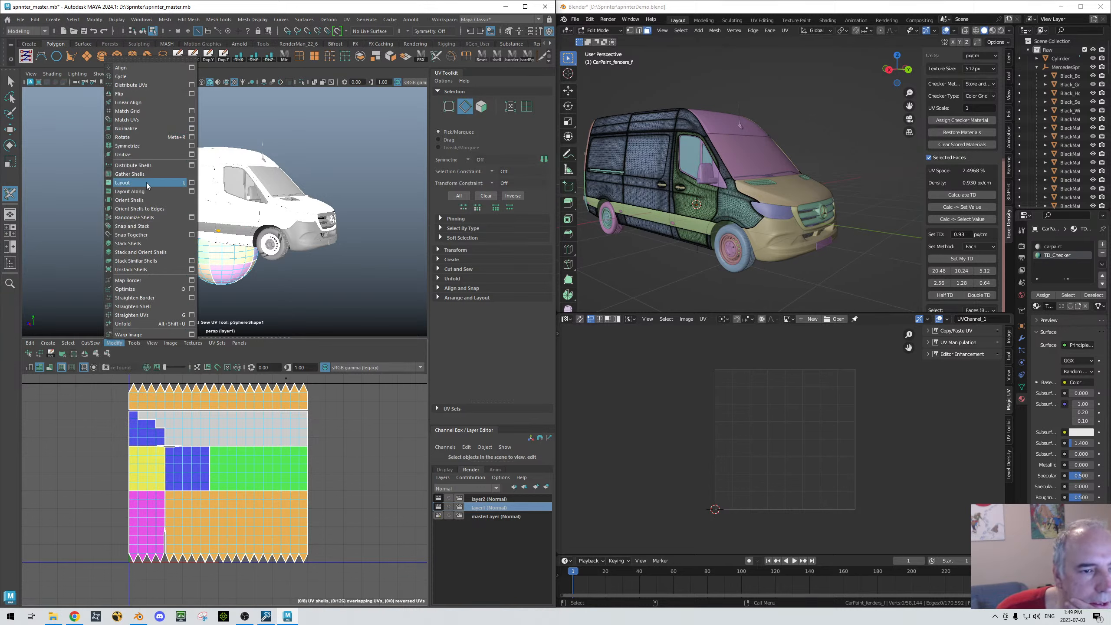
click(192, 183)
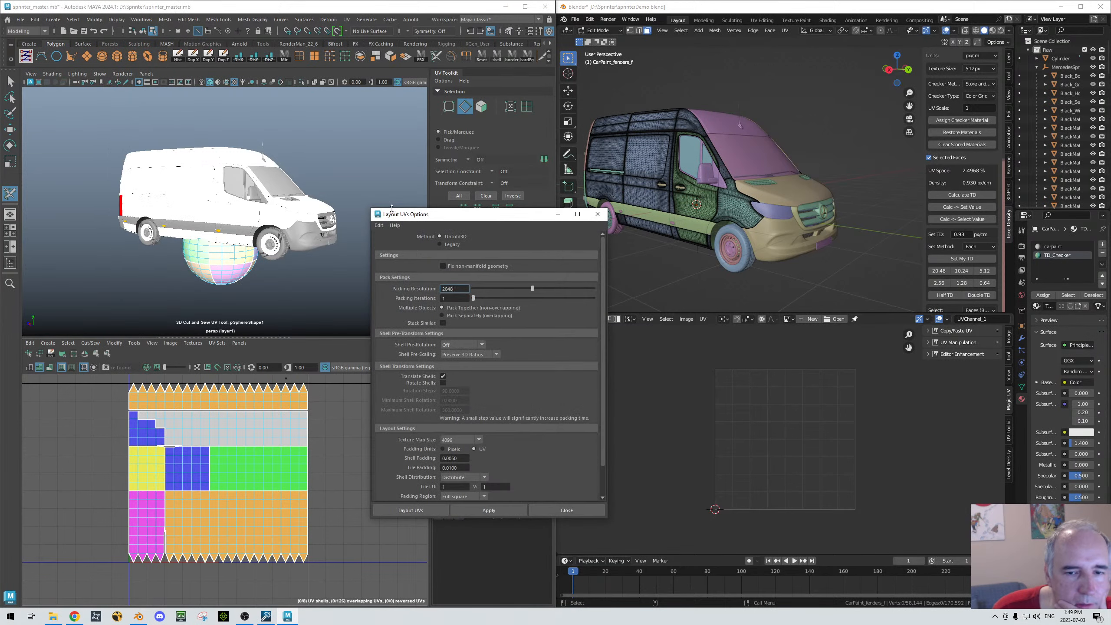
drag(456, 215, 212, 94)
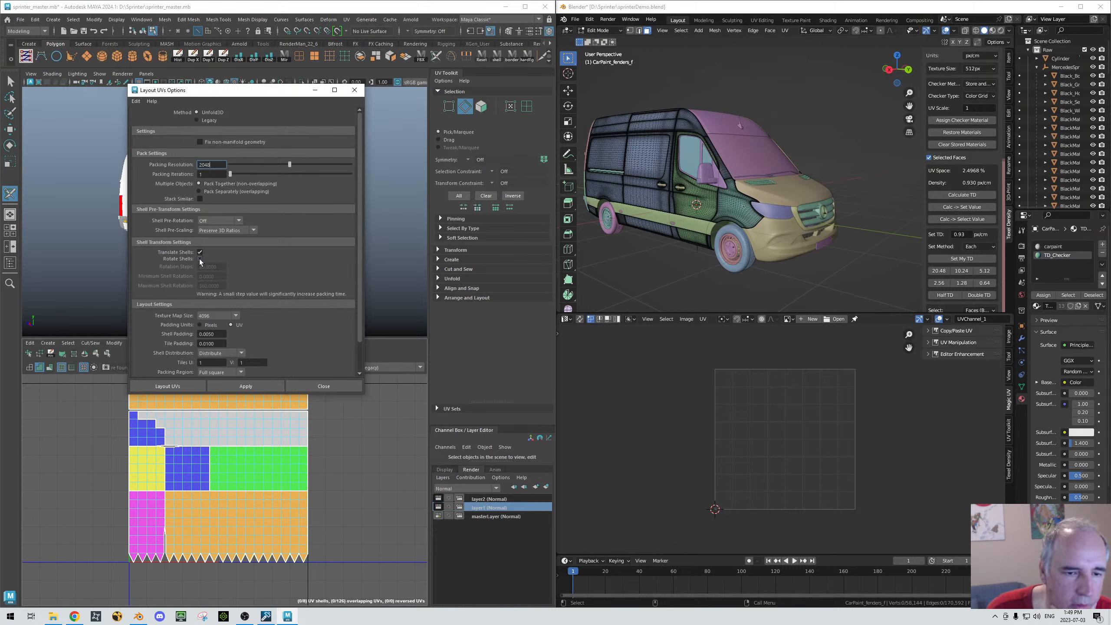
scroll(222, 316, down, 2)
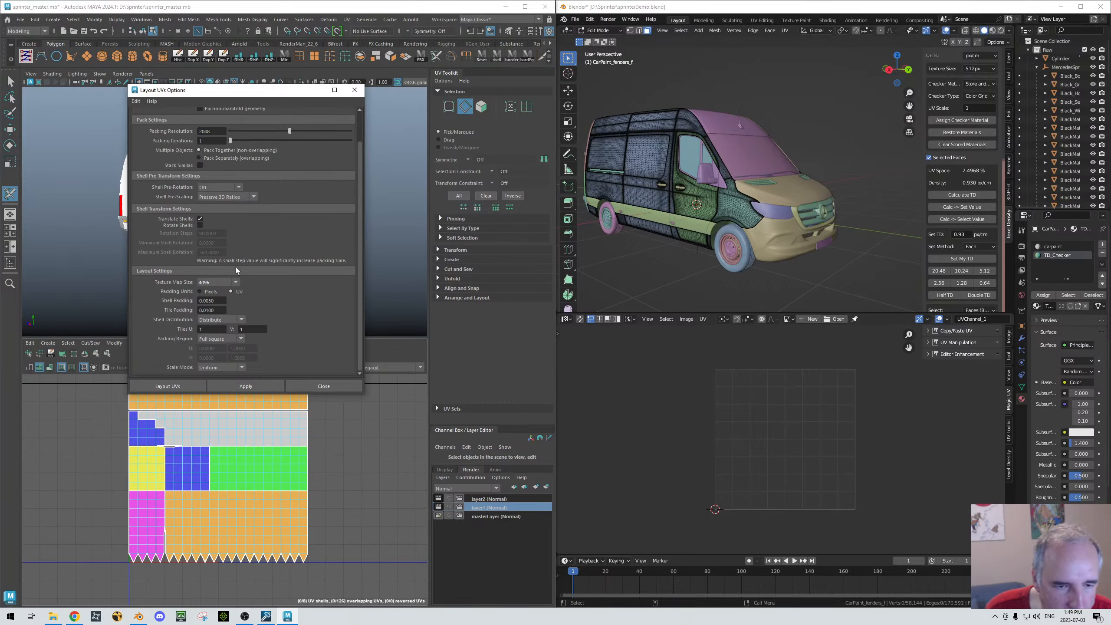
scroll(231, 306, up, 2)
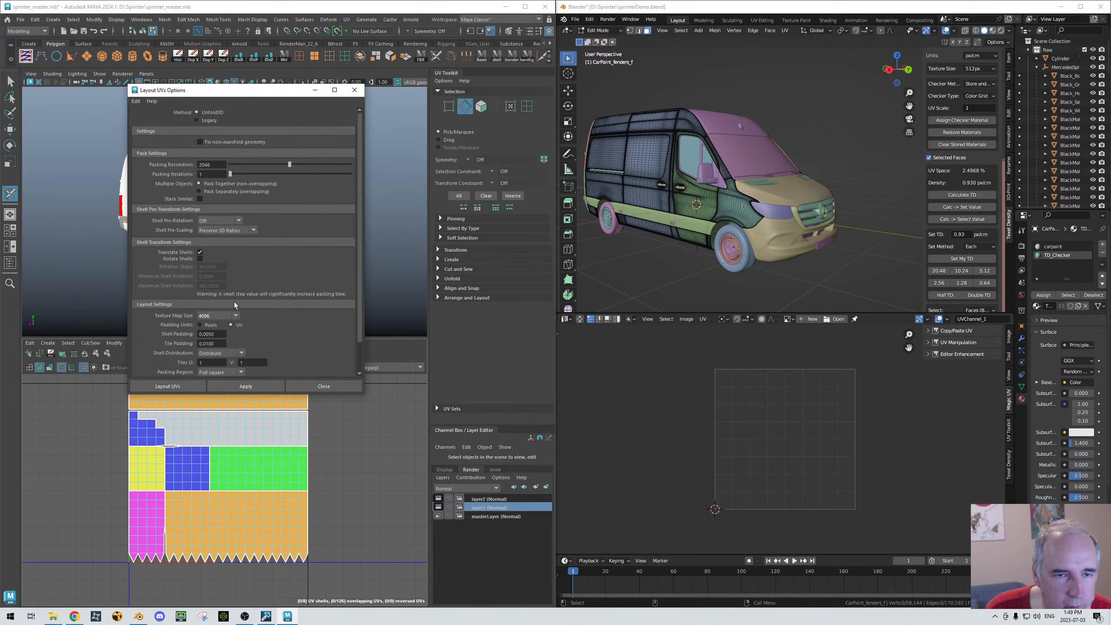
click(354, 90)
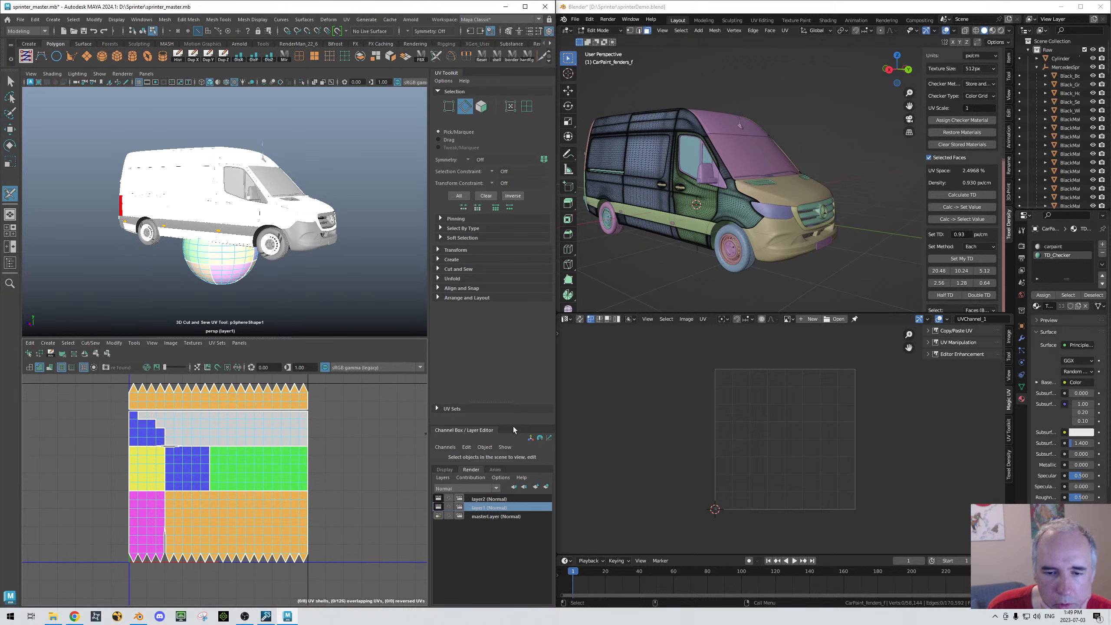
Step: Enlarge the UV Toolkit and expand its Pinning, Select By Type, Soft Selection and Transform sections
drag(513, 425, 512, 467)
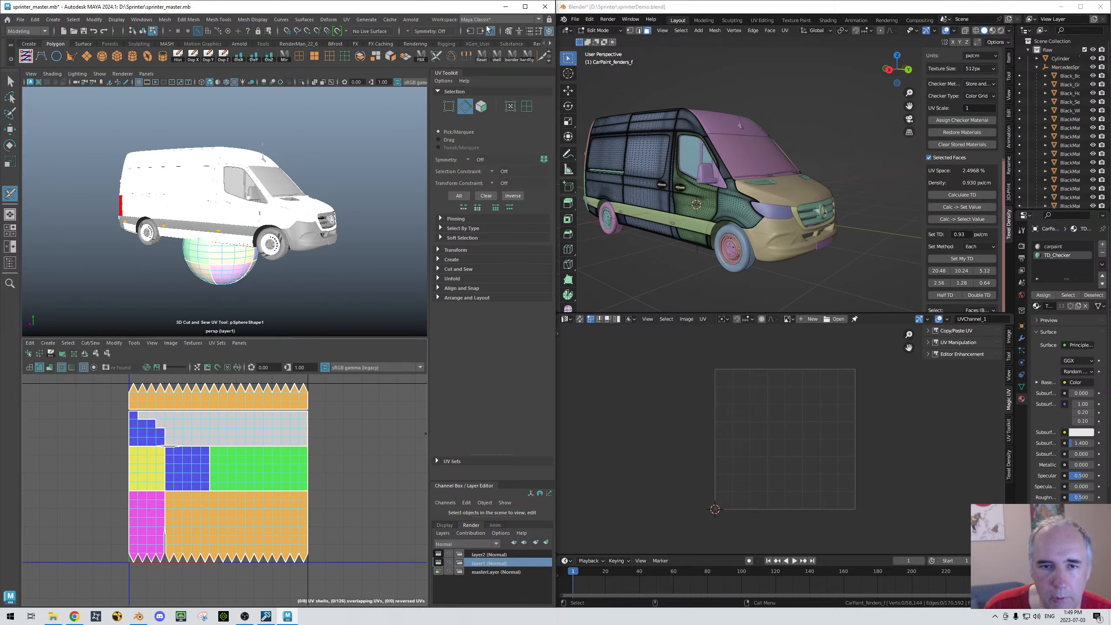
click(440, 218)
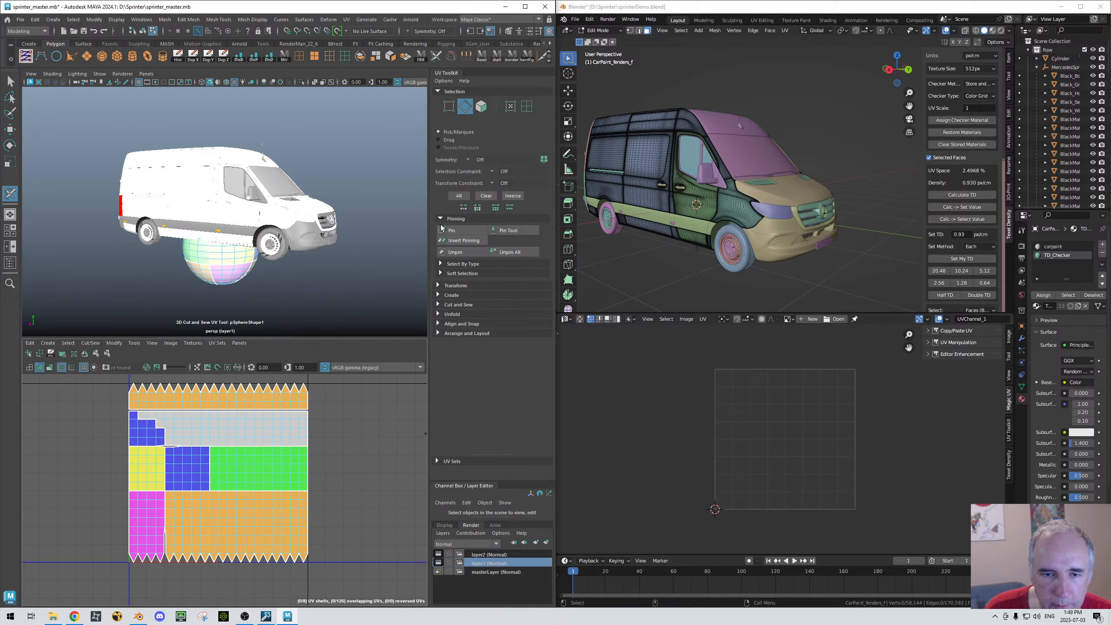
click(440, 264)
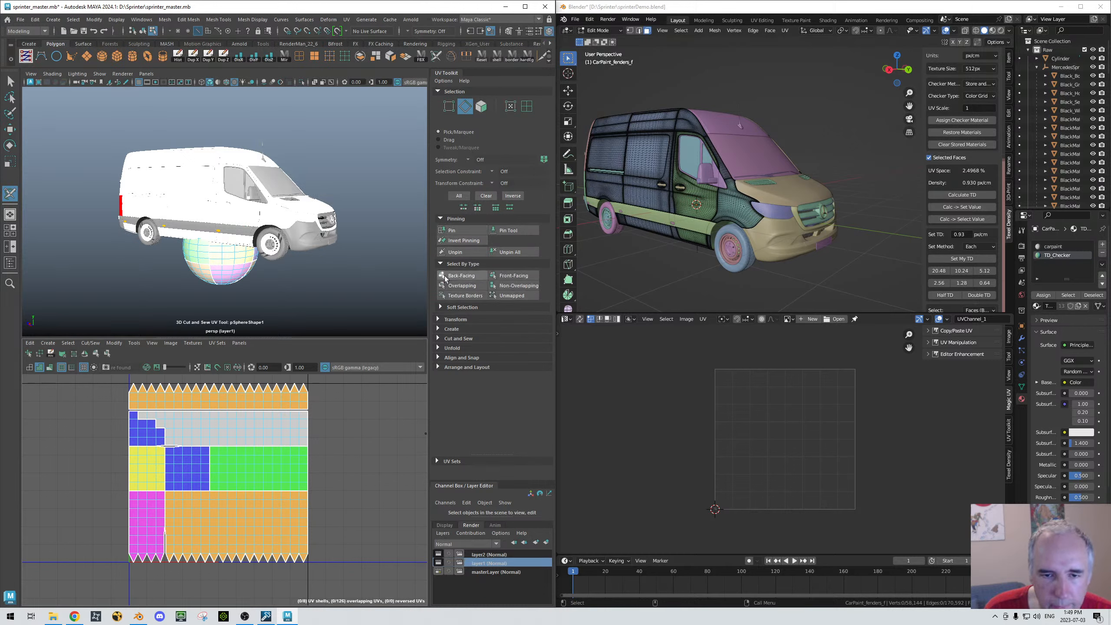
click(439, 306)
click(437, 389)
scroll(446, 315, down, 5)
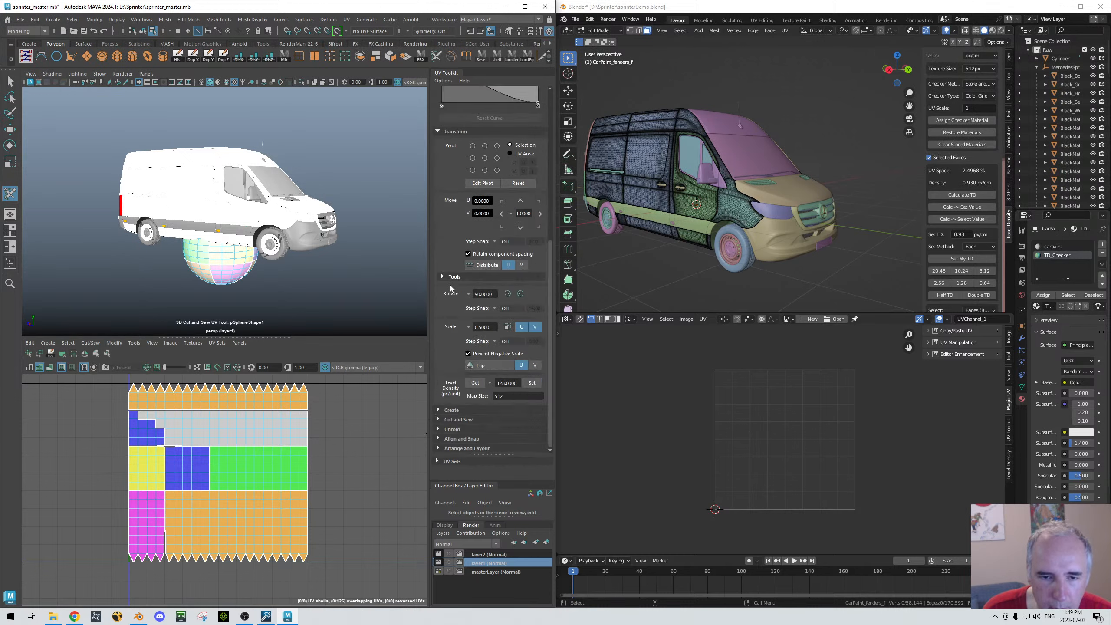
Step: Expand the UV Toolkit's Create, Cut and Sew, Unfold, Align and Snap, and Arrange and Layout sections and review their tools
click(445, 410)
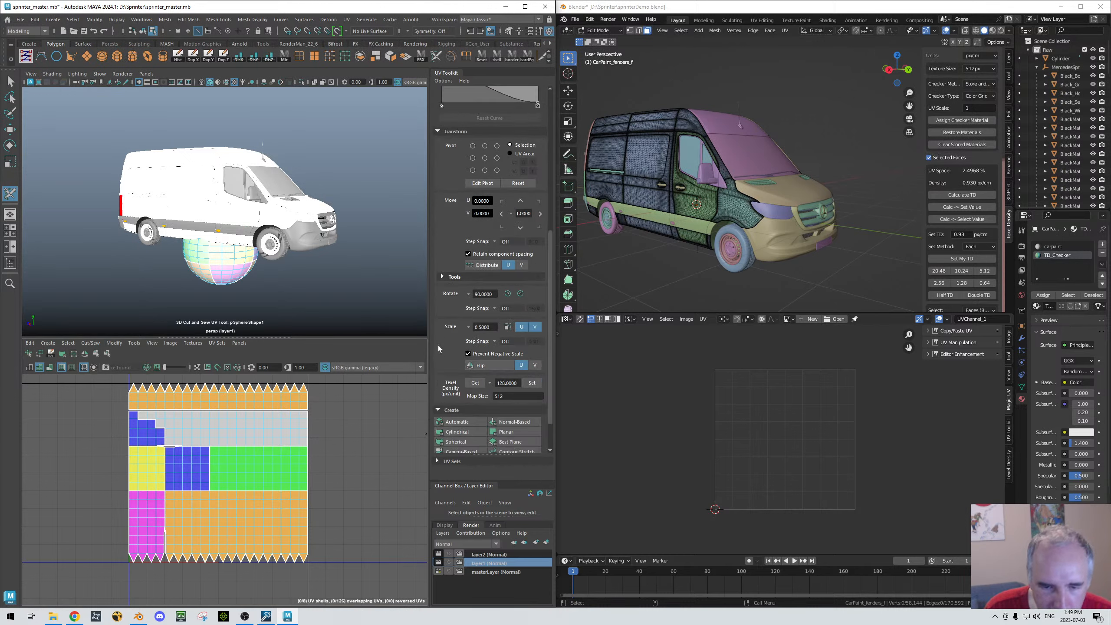
scroll(469, 414, down, 3)
click(441, 420)
scroll(445, 426, down, 3)
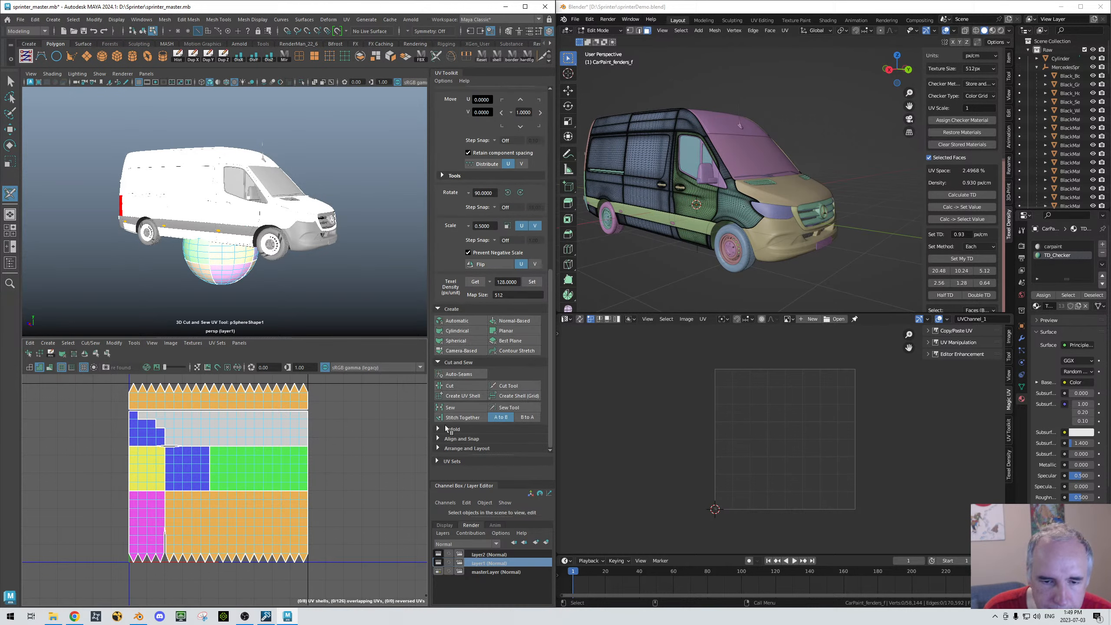
click(447, 429)
scroll(446, 433, down, 3)
click(444, 438)
scroll(444, 438, down, 5)
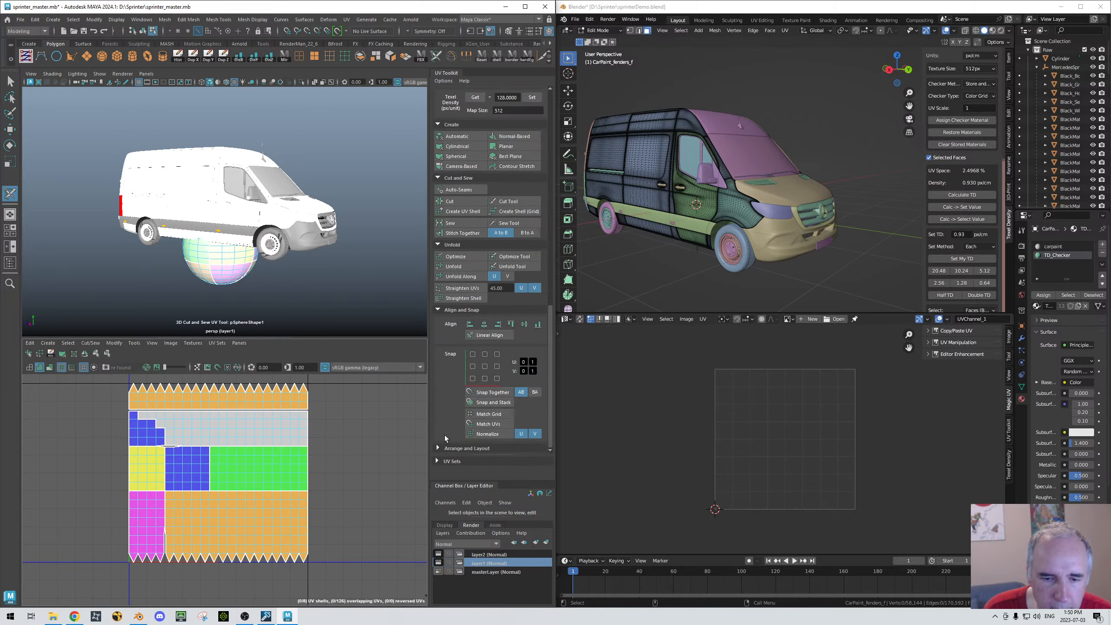
click(444, 448)
scroll(457, 391, down, 5)
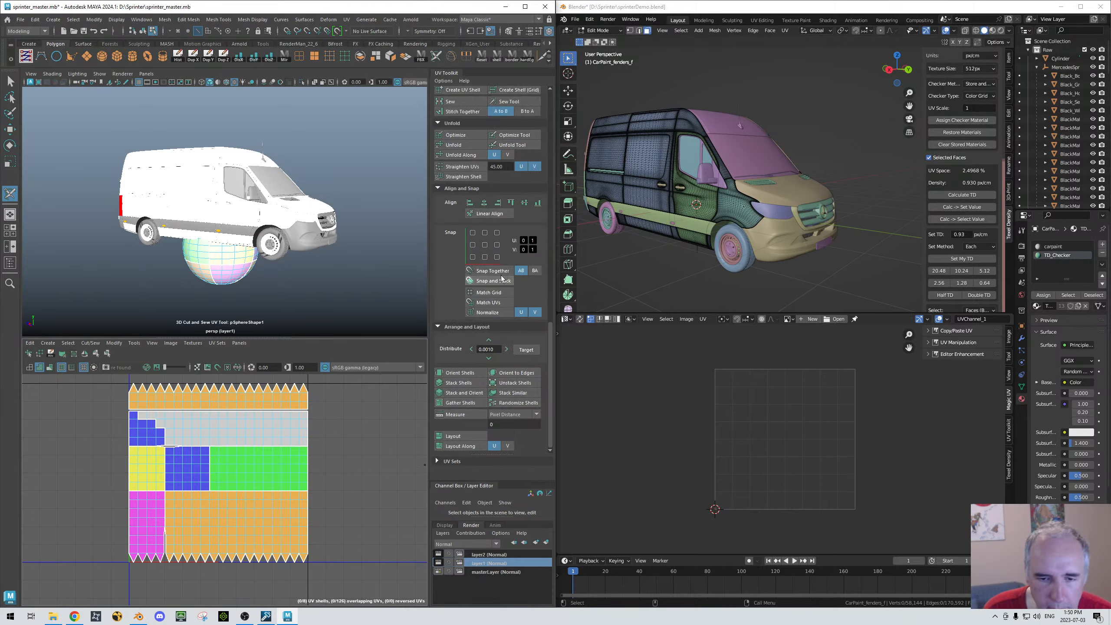
scroll(502, 279, up, 10)
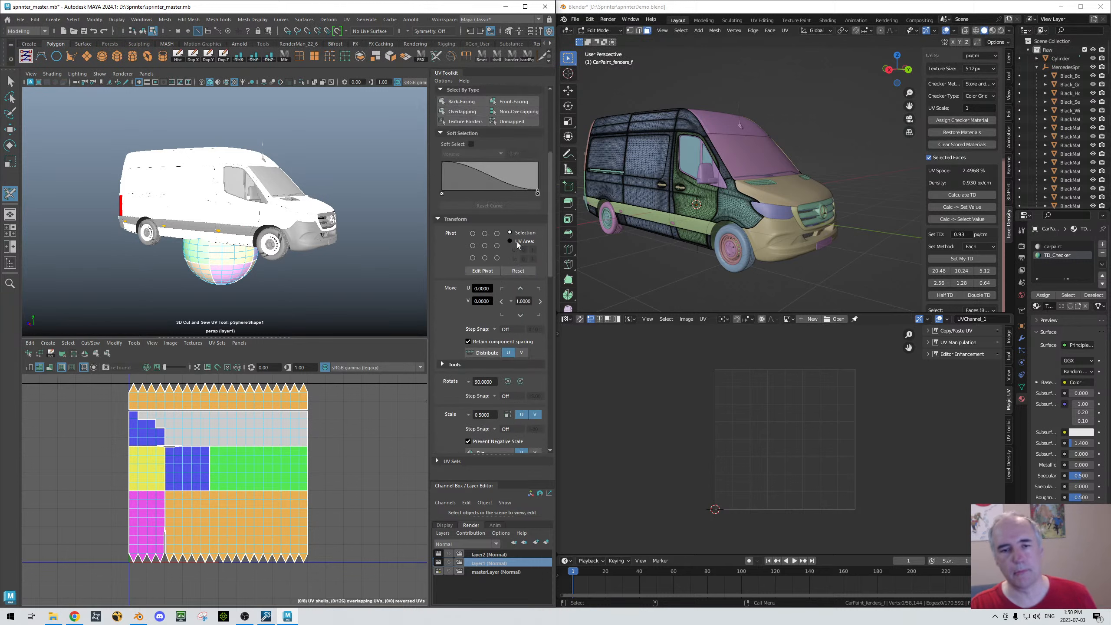
scroll(518, 242, up, 10)
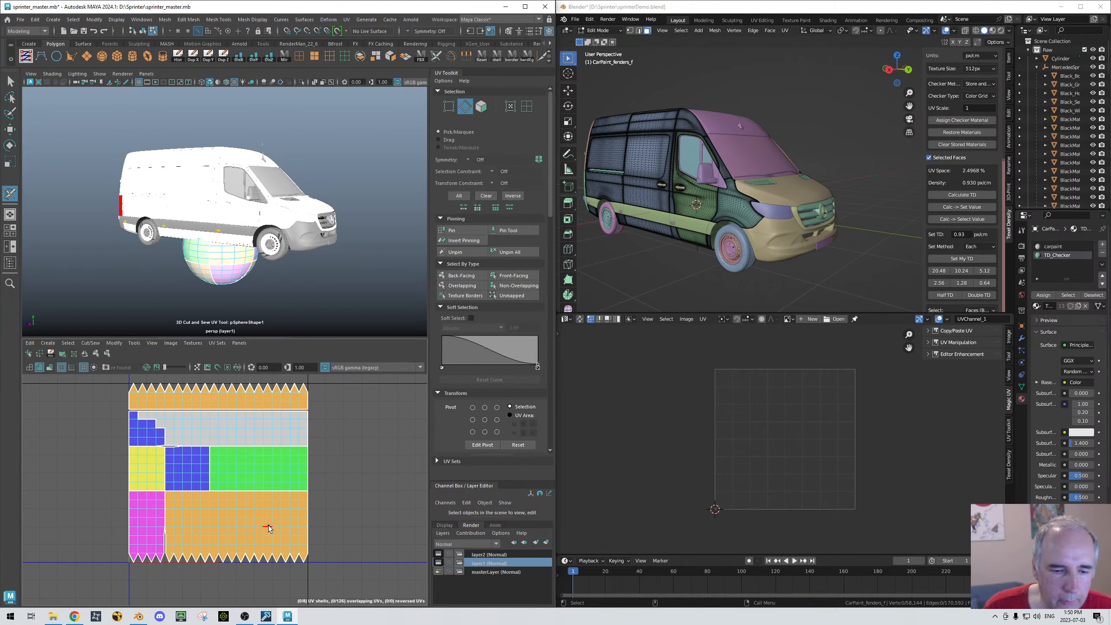
right_drag(281, 525, 277, 482)
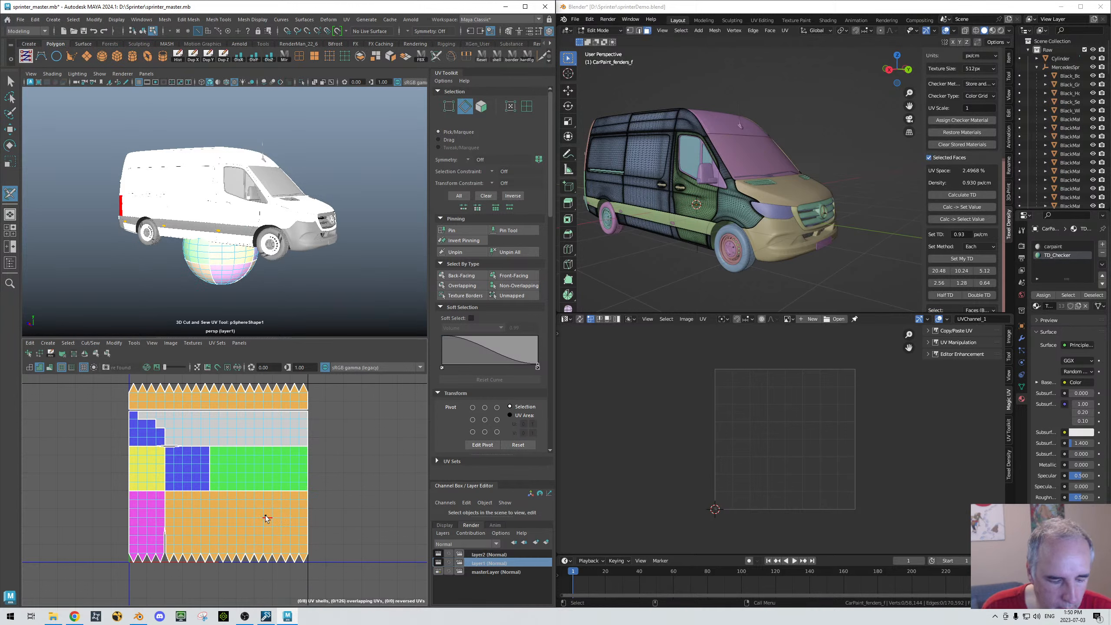
Step: Deselect the sphere, select the van's side body panel and frame its front section in the UV Editor
right_drag(273, 519, 272, 477)
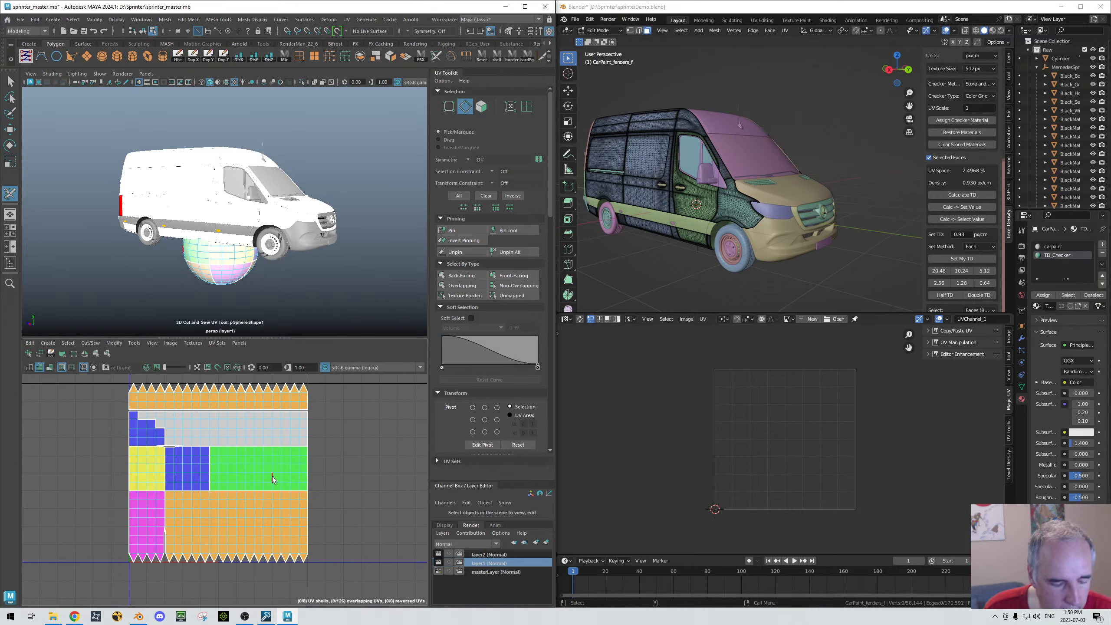
click(280, 263)
right_drag(313, 241, 316, 257)
click(181, 210)
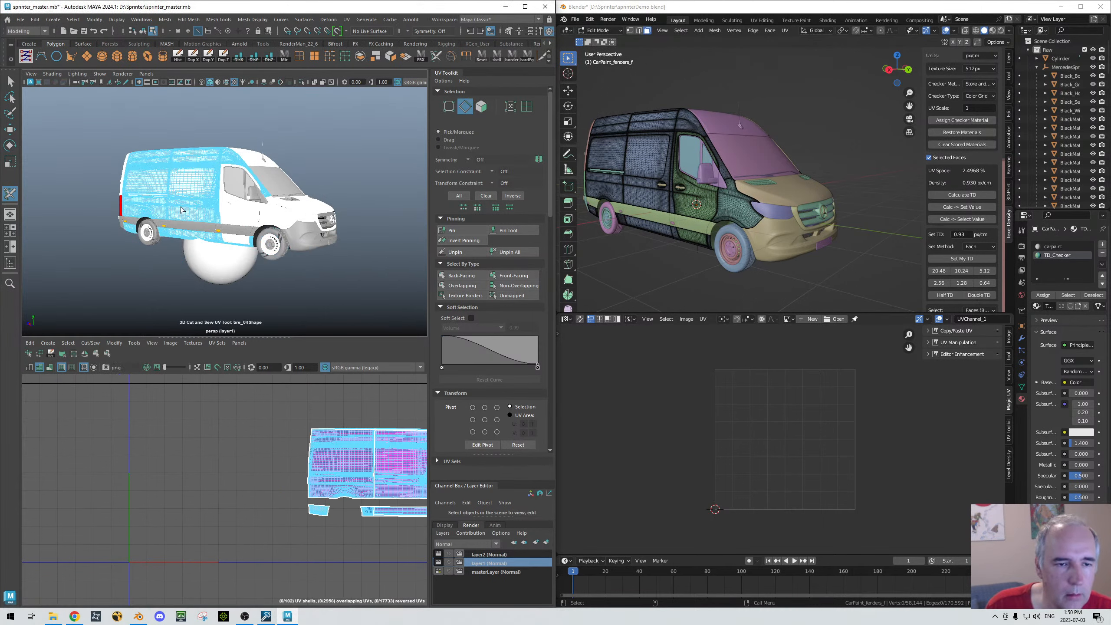
key(f)
scroll(334, 460, up, 5)
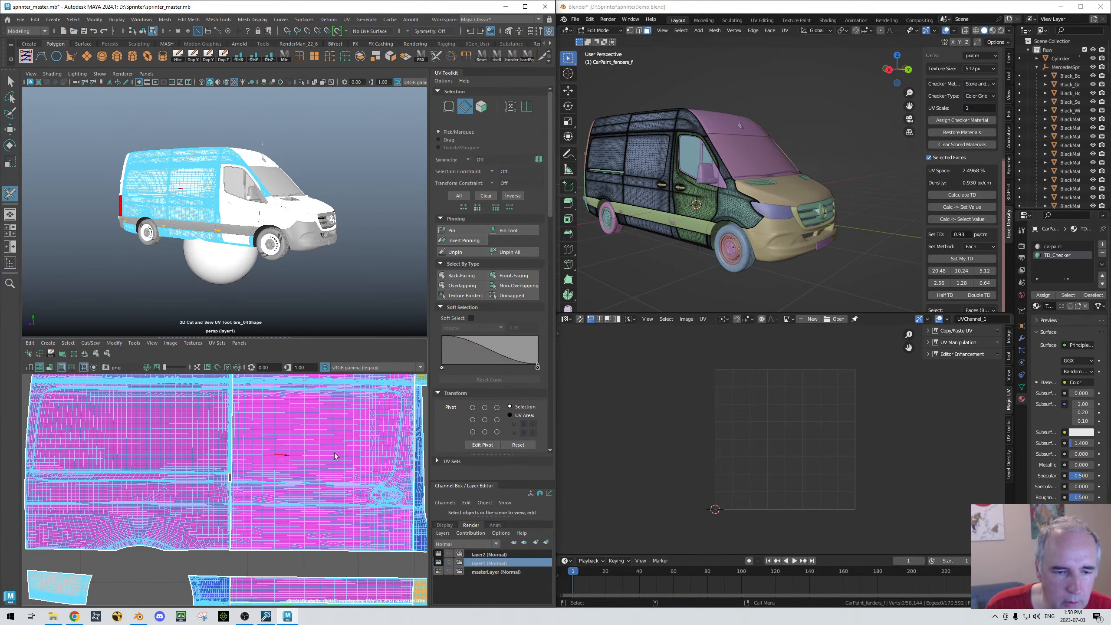
alt+middle_drag(334, 454, 258, 453)
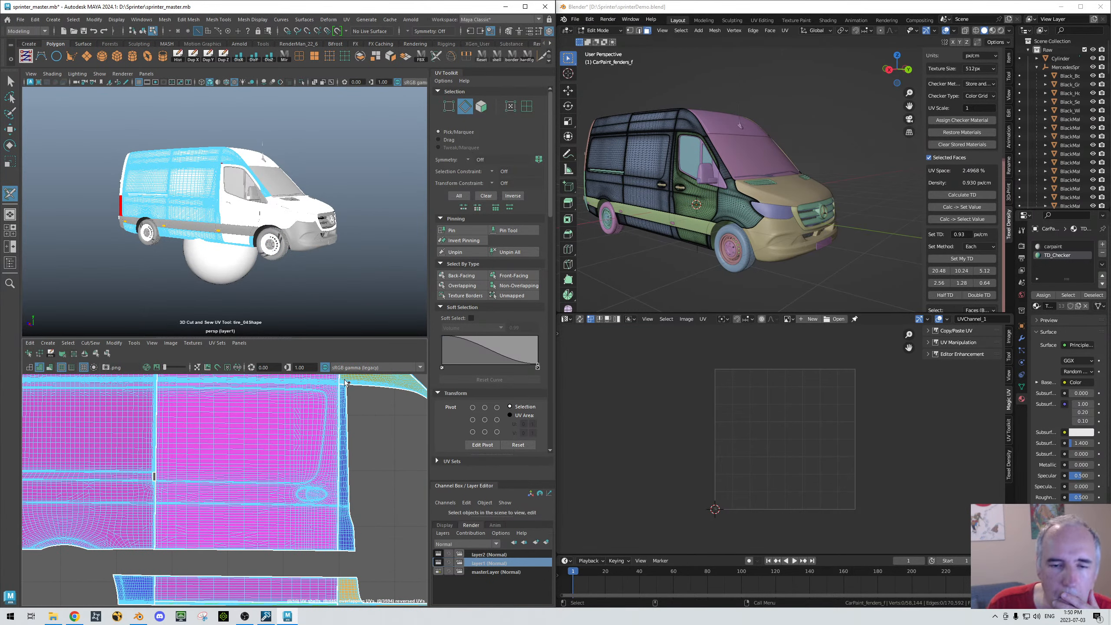
Step: Switch to UV selection and pin the block of UVs at the lower front corner of the side panel's shell
right_click(333, 453)
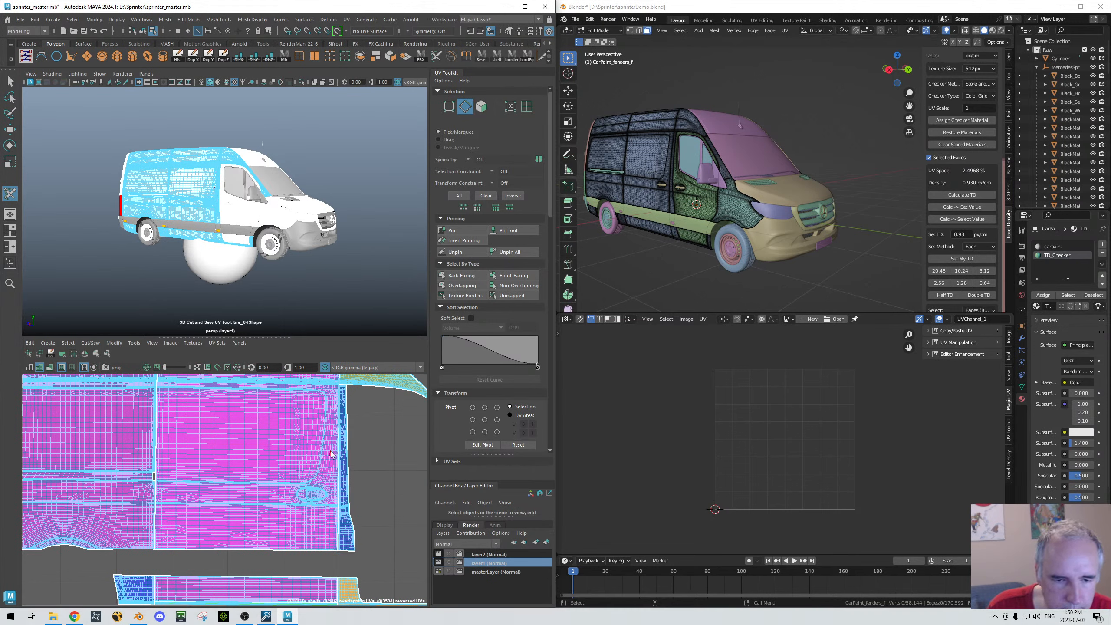
right_click(331, 453)
click(331, 454)
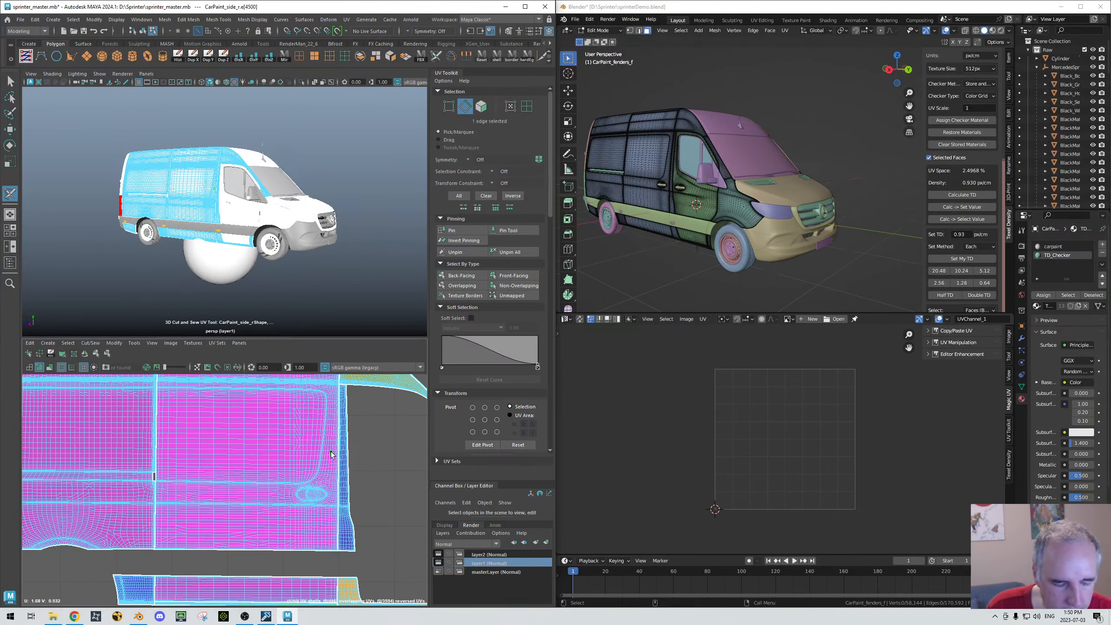
key(q)
right_drag(332, 454, 365, 457)
drag(334, 519, 377, 559)
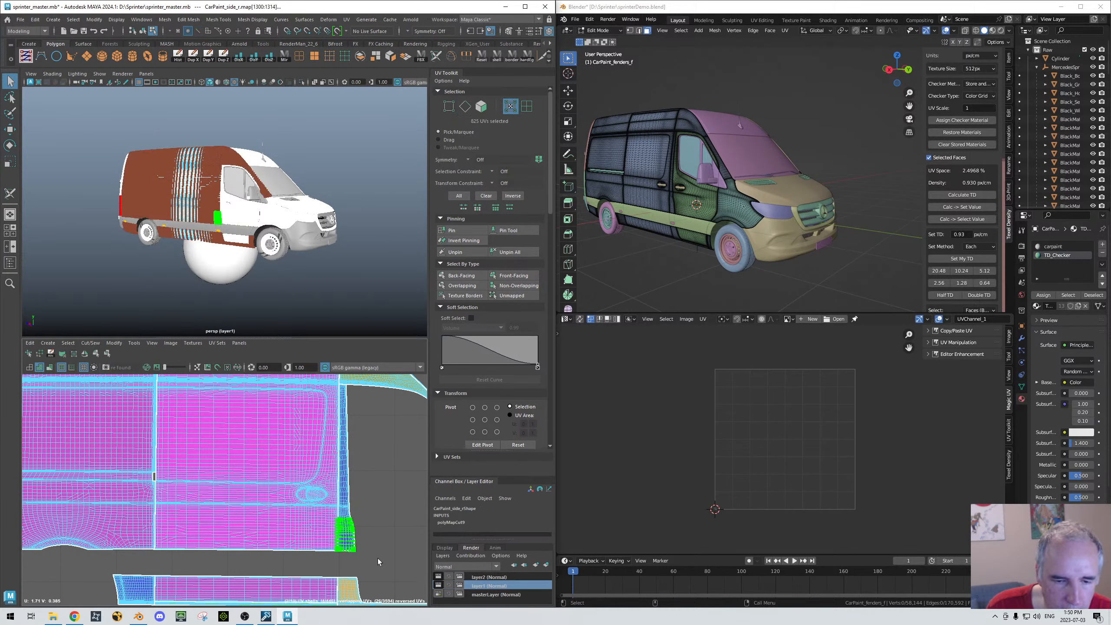
click(486, 230)
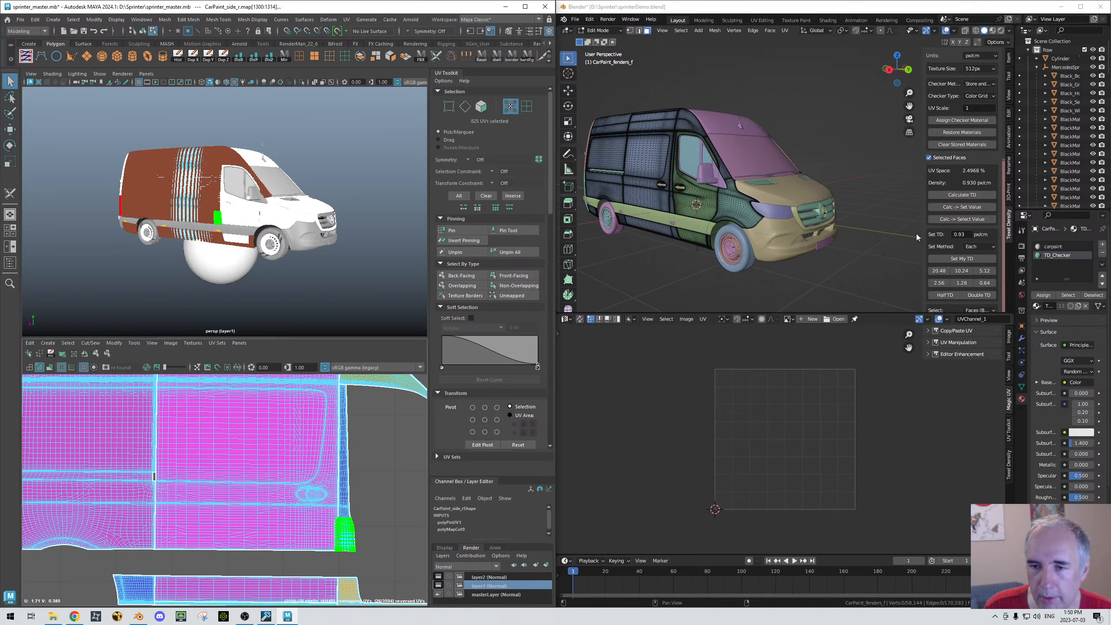
Step: Switch to Blender, select the fender faces between the headlight and front wheel, and pin their UVs
click(779, 280)
drag(734, 205, 770, 241)
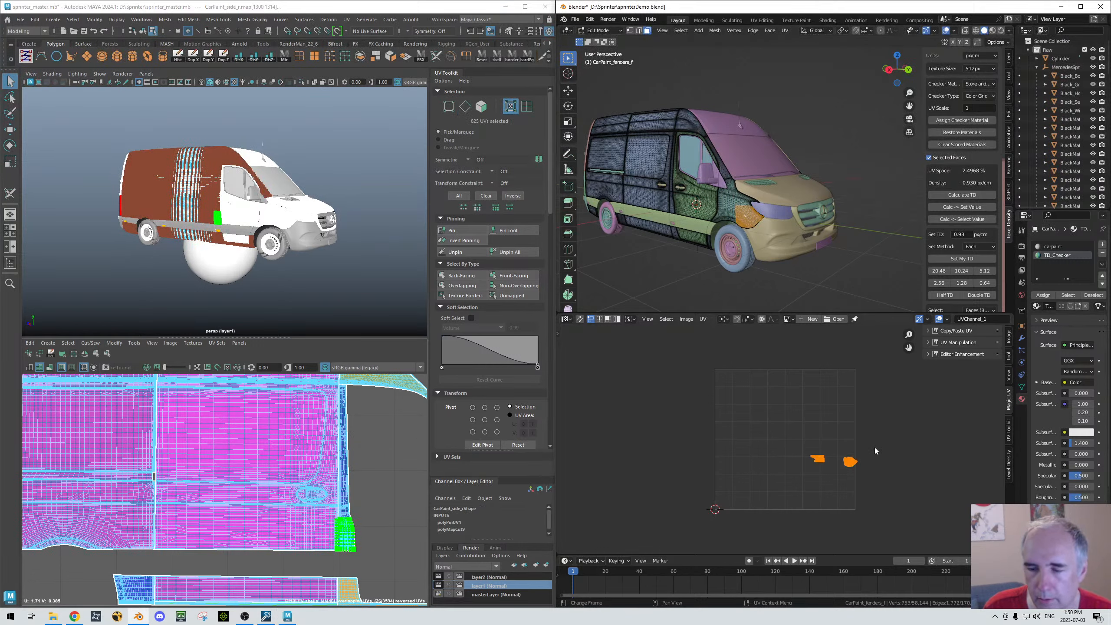
scroll(866, 454, up, 4)
middle_drag(921, 409, 785, 385)
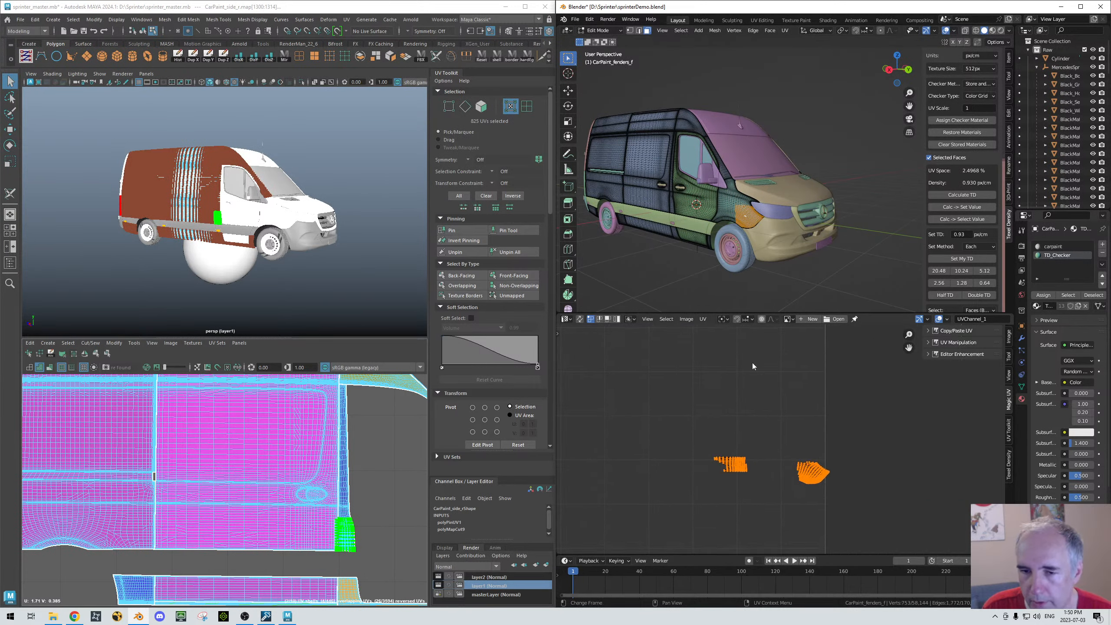
click(703, 319)
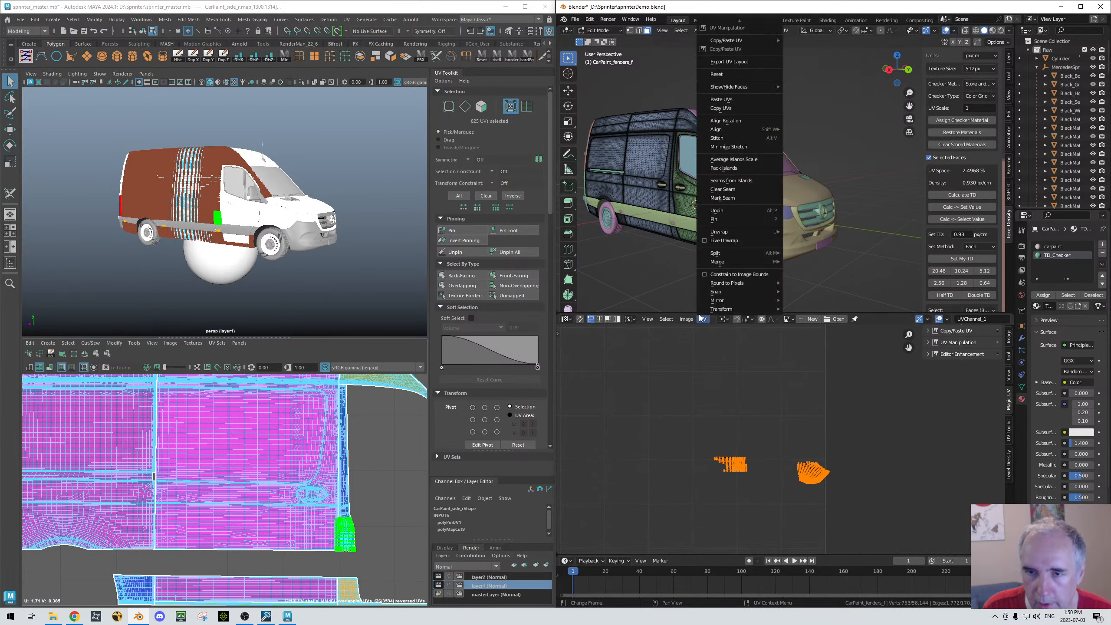
click(714, 219)
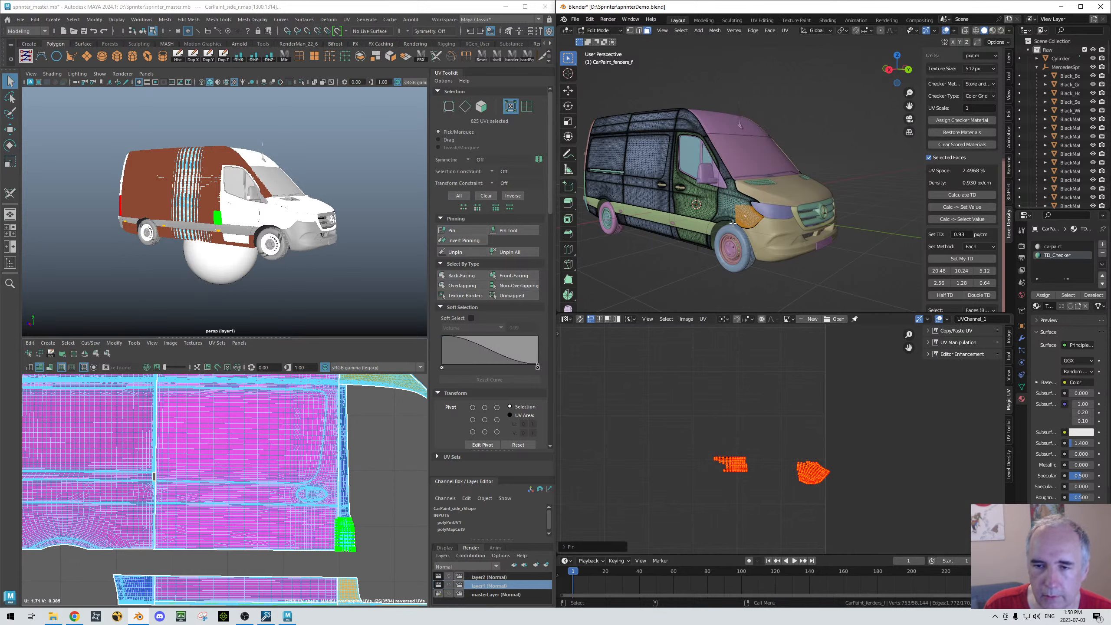
Step: Select the whole linked front fender and frame its UV island
click(730, 207)
key(l)
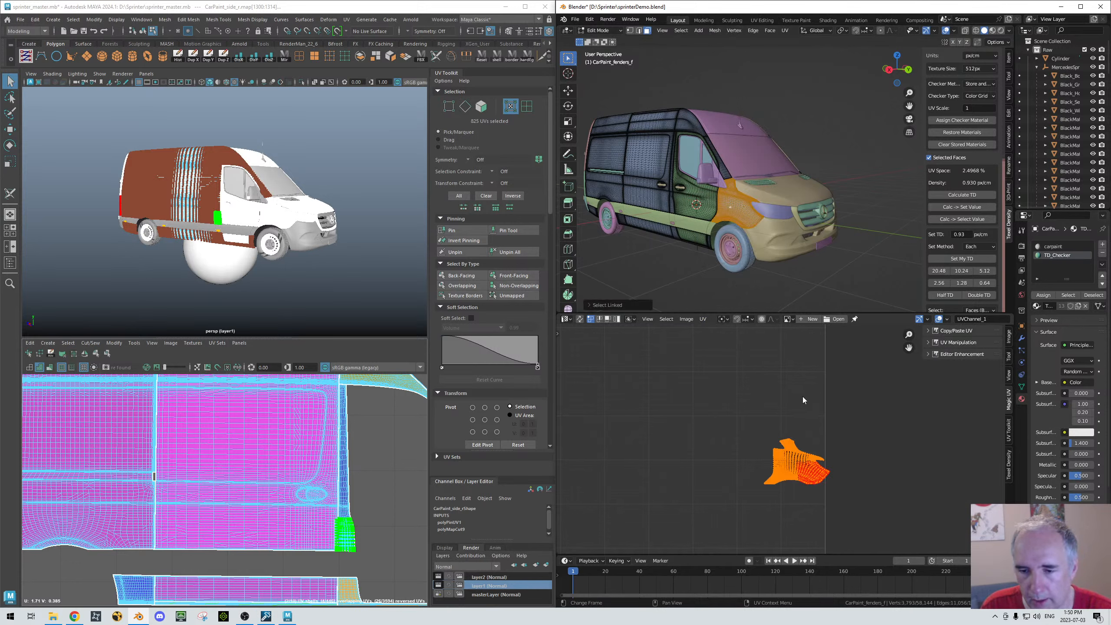
key(KP_Decimal)
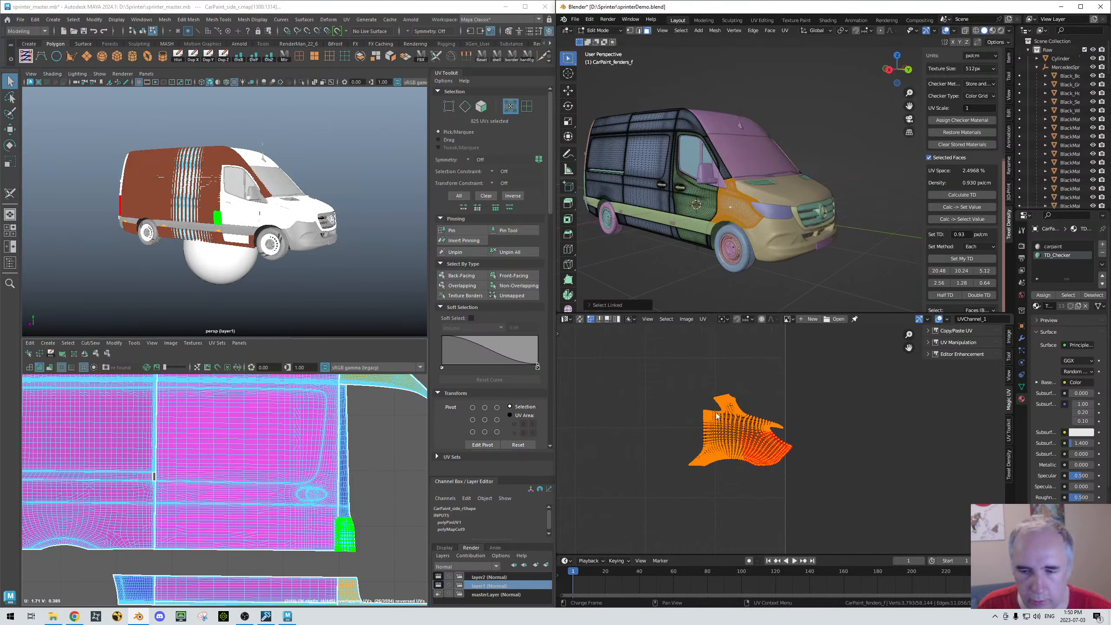
scroll(719, 429, up, 3)
Step: Distort the fender's UV island by moving an upper and a lower block of unpinned UVs, and try moving part of the pinned area
drag(637, 366, 708, 438)
key(g)
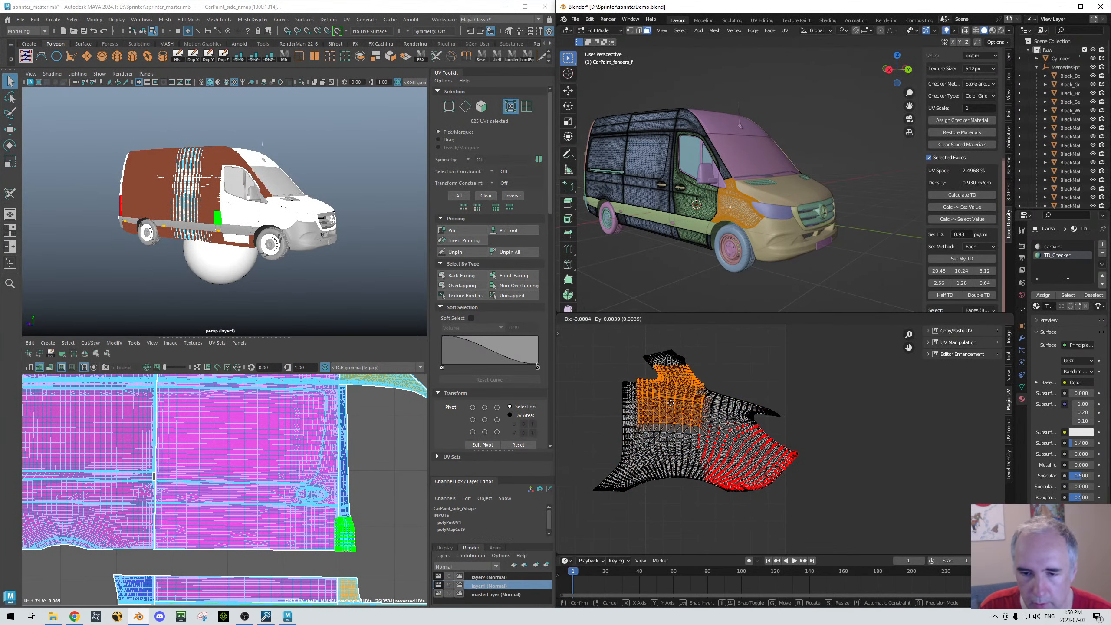
click(633, 469)
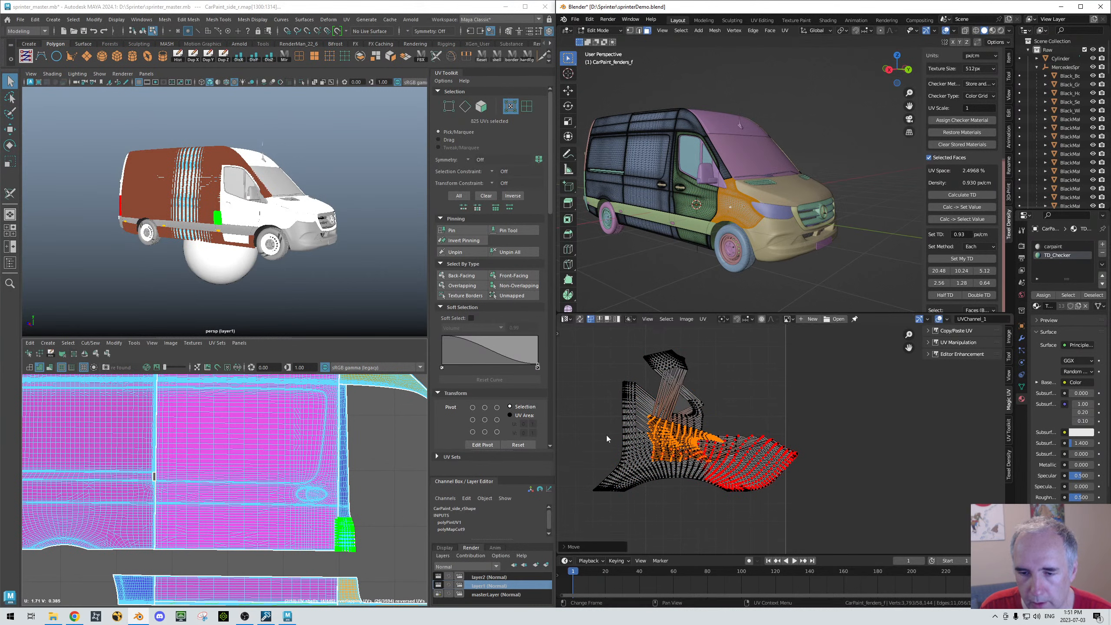
drag(613, 450, 648, 486)
key(g)
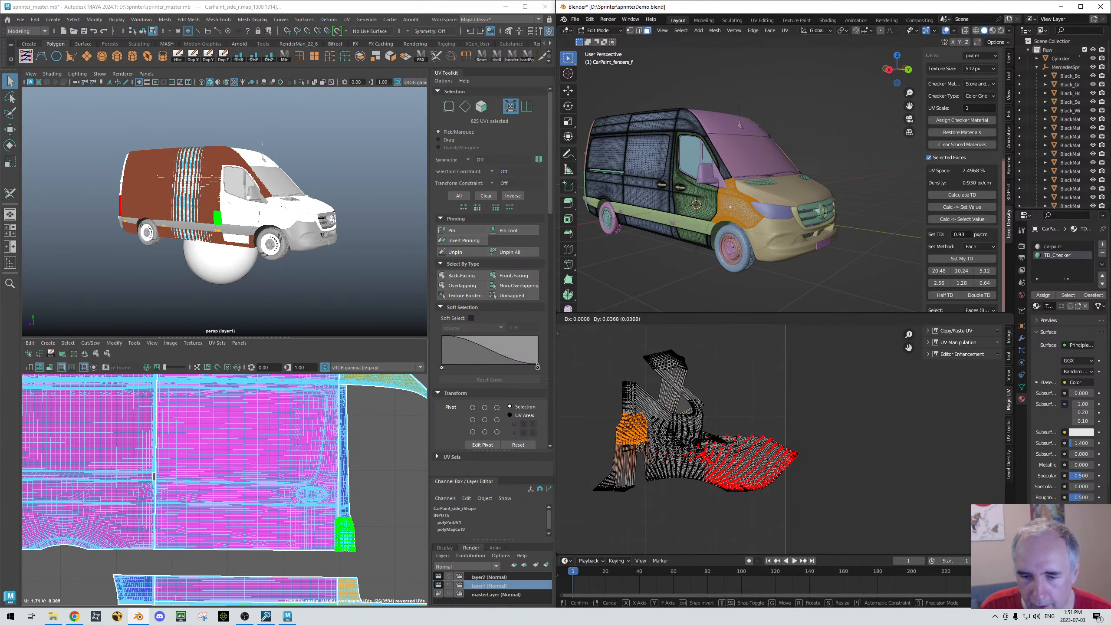
click(645, 448)
drag(743, 460, 779, 498)
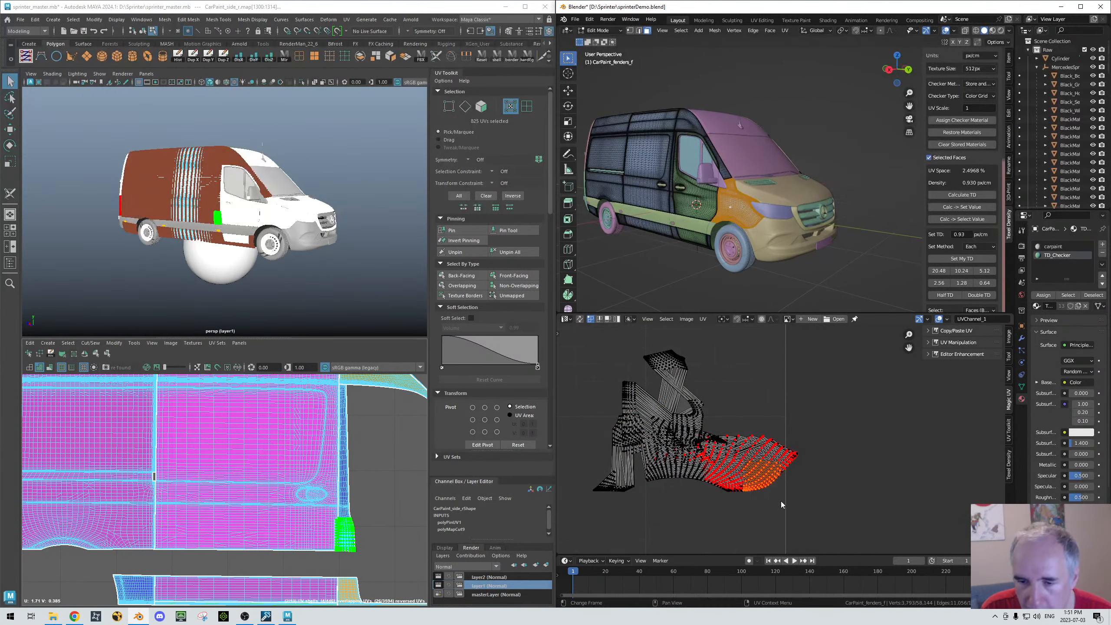
key(g)
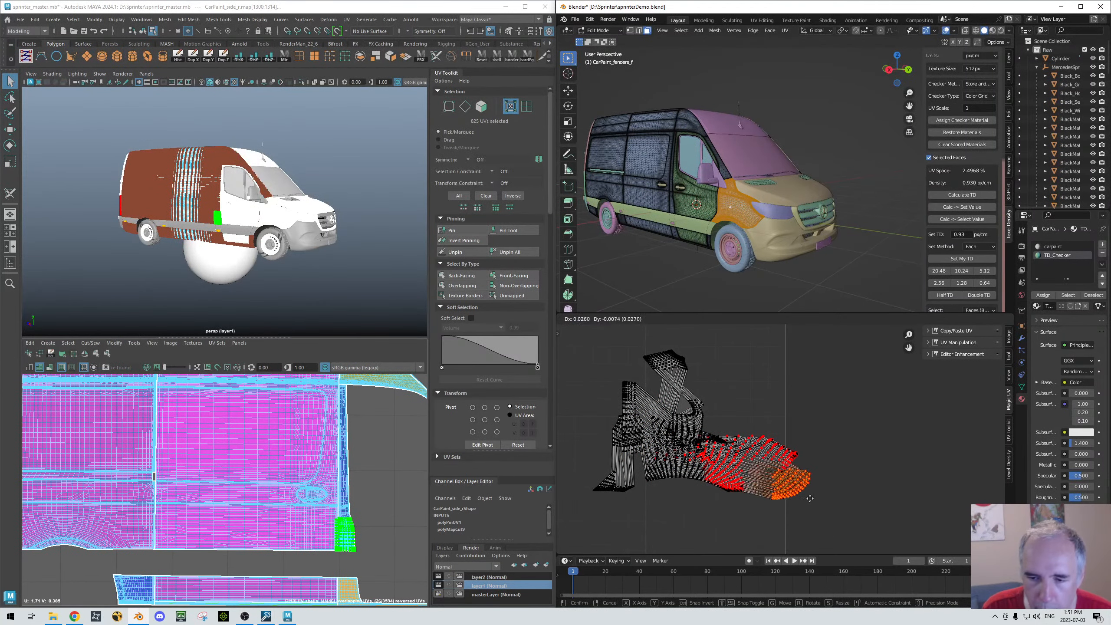
click(781, 502)
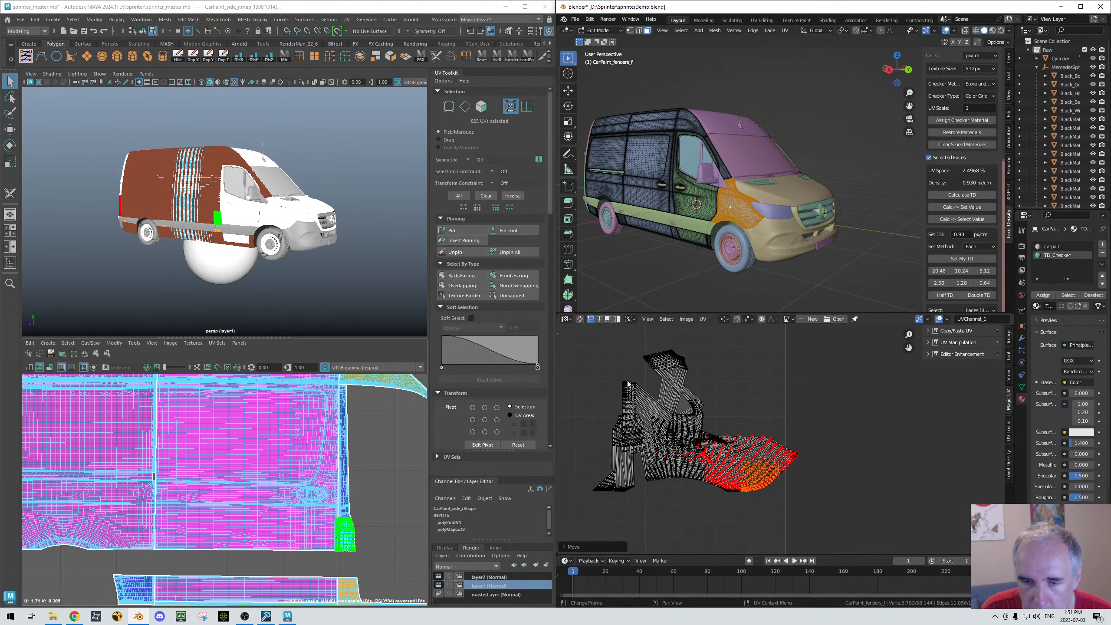
Step: Unwrap all of the fender's UVs around the pinned area and inspect the result up close
key(a)
key(u)
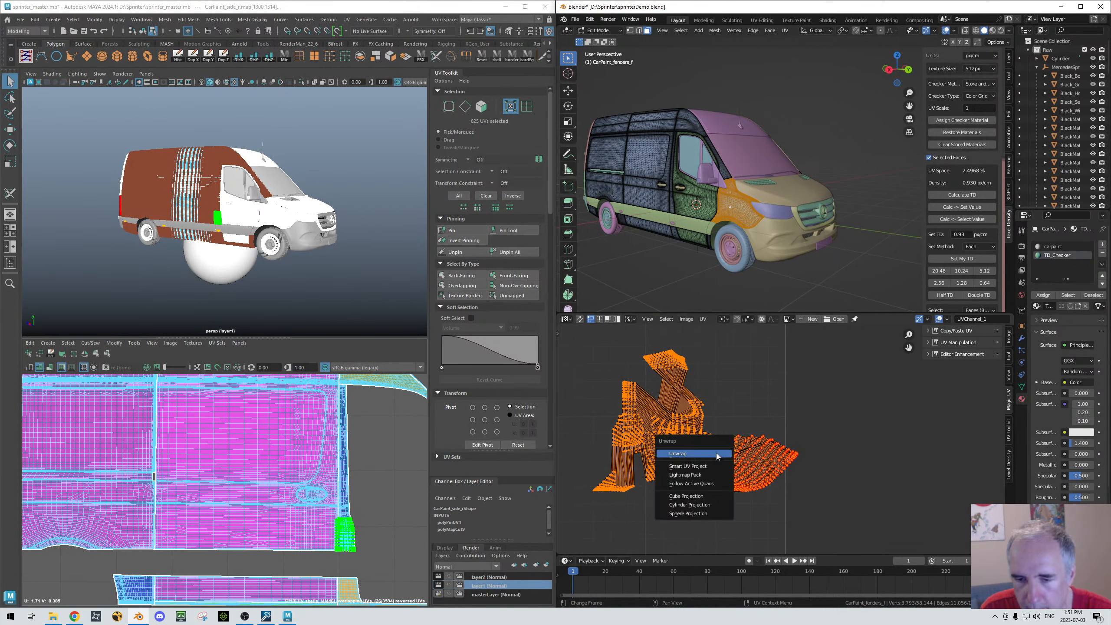
click(716, 455)
scroll(721, 458, down, 2)
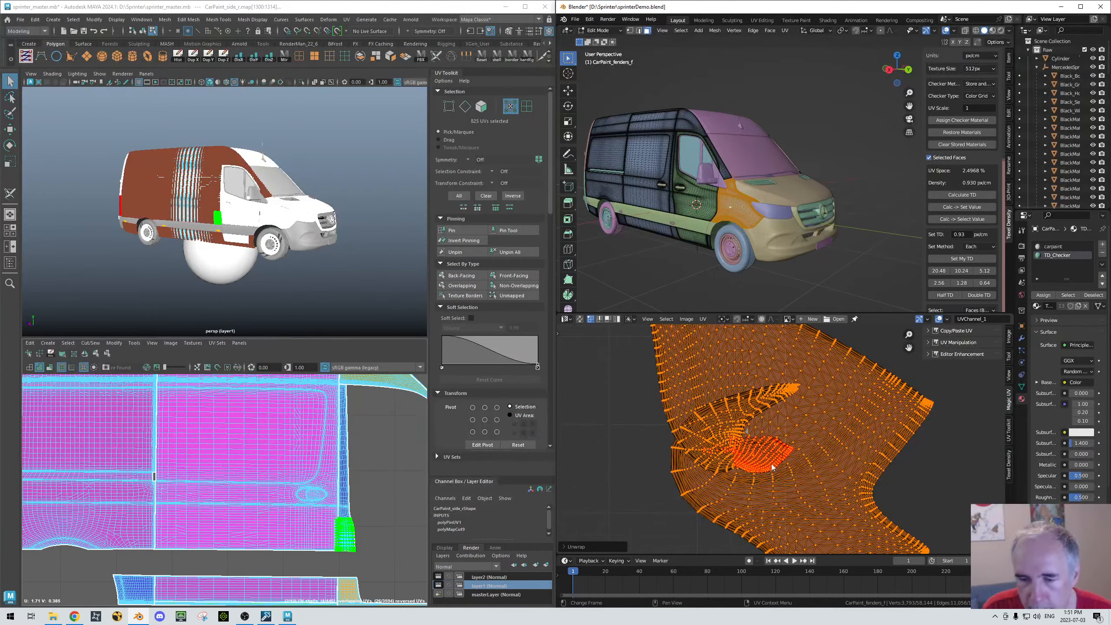
scroll(771, 467, up, 3)
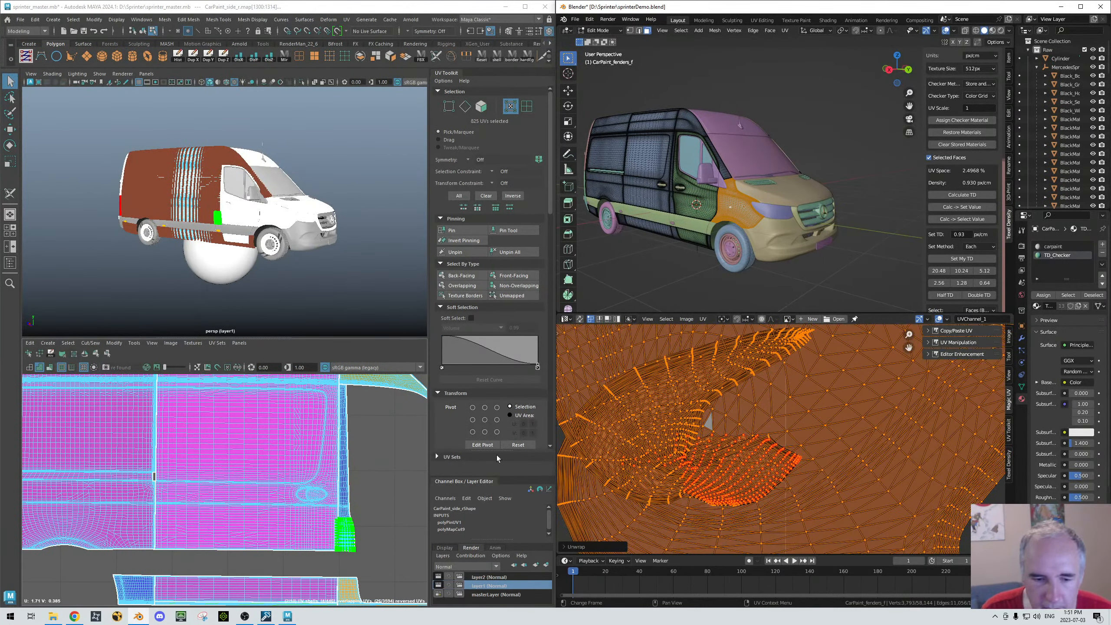
Step: Switch to Maya, move a larger block of UVs around the side panel's pinned corner slightly rearward and up, and activate the Pin Tool
mouse_move(390, 473)
mouse_down()
mouse_move(274, 595)
mouse_move(236, 562)
mouse_up()
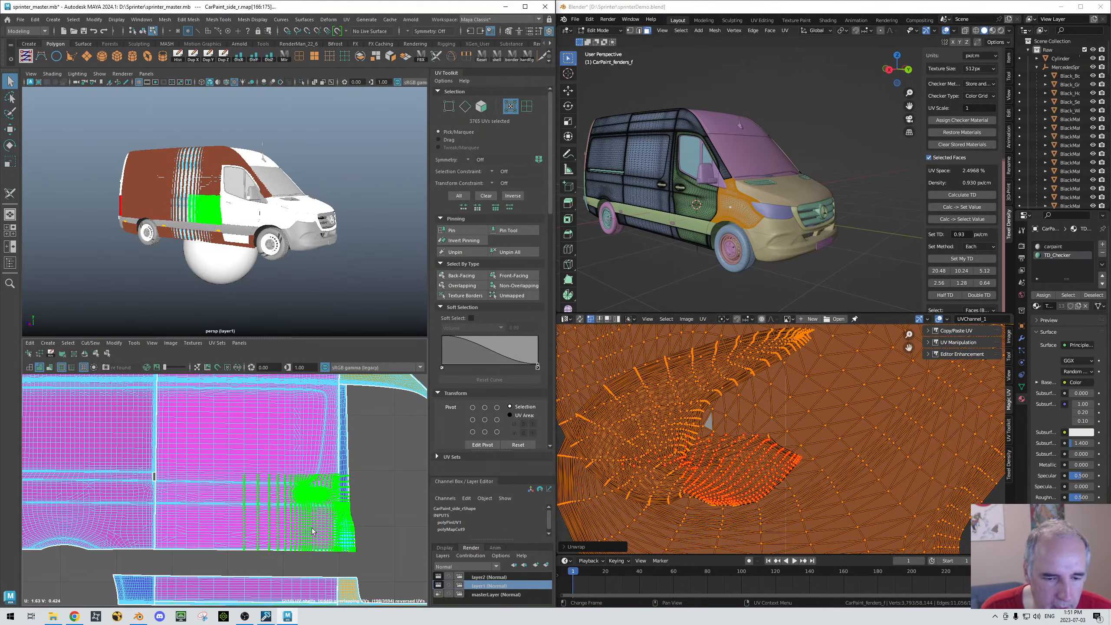
key(w)
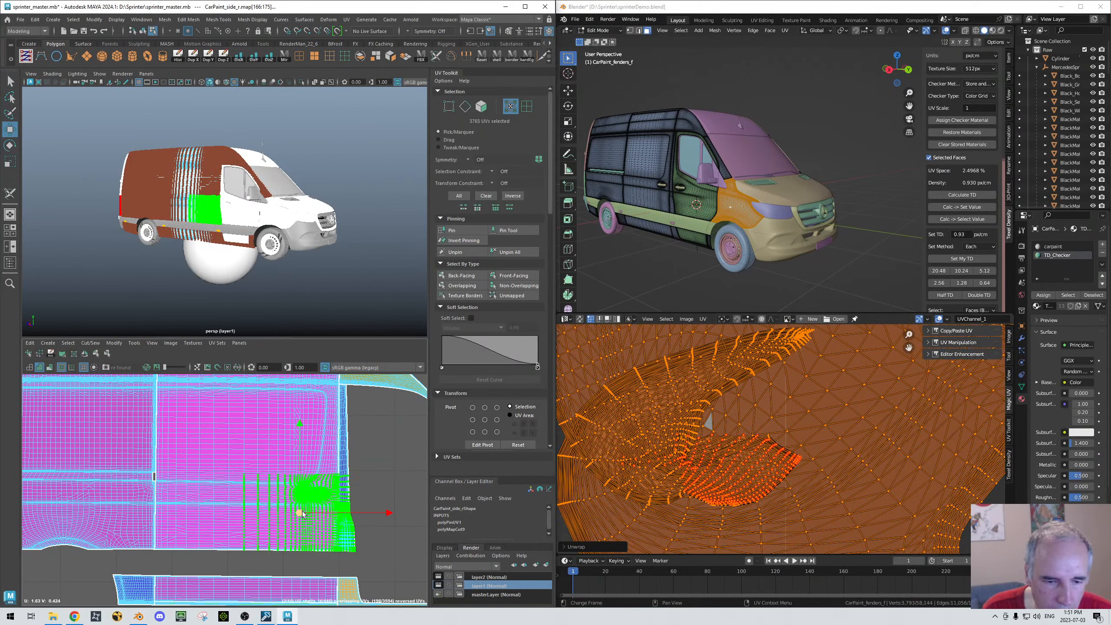
mouse_move(298, 511)
mouse_down()
mouse_move(248, 438)
mouse_move(217, 514)
mouse_move(203, 502)
mouse_move(332, 502)
mouse_move(281, 506)
mouse_up()
scroll(282, 483, down, 3)
alt+middle_drag(282, 483, 349, 488)
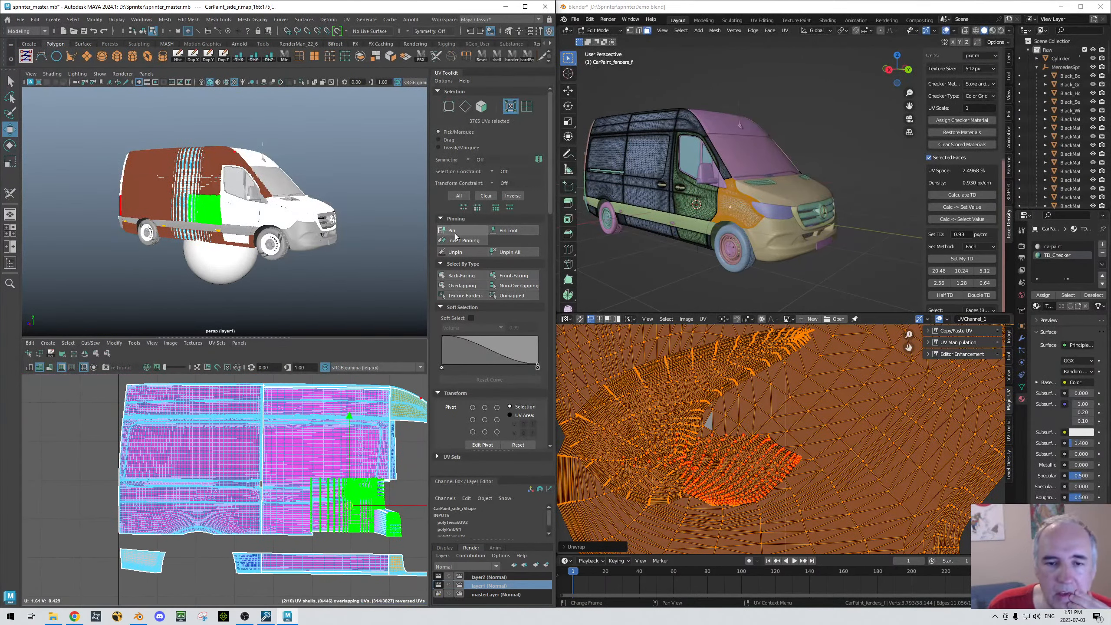
click(509, 230)
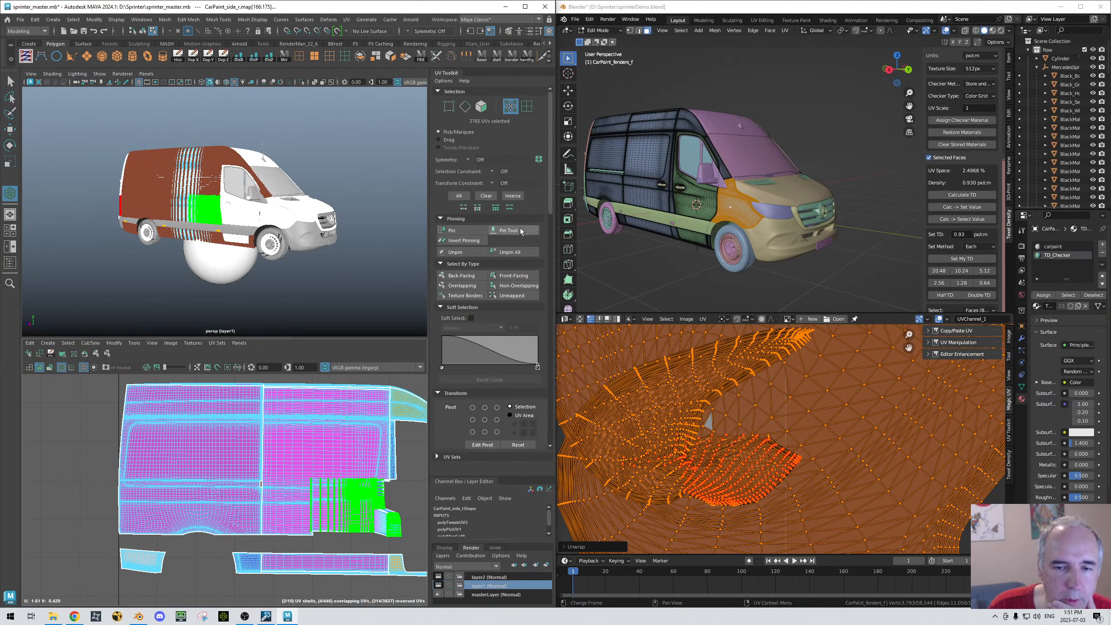
Step: Paint pins along the roof strip, rear edge and lower rear corner of the van side's UV shell with the Pin Tool
drag(304, 399, 204, 393)
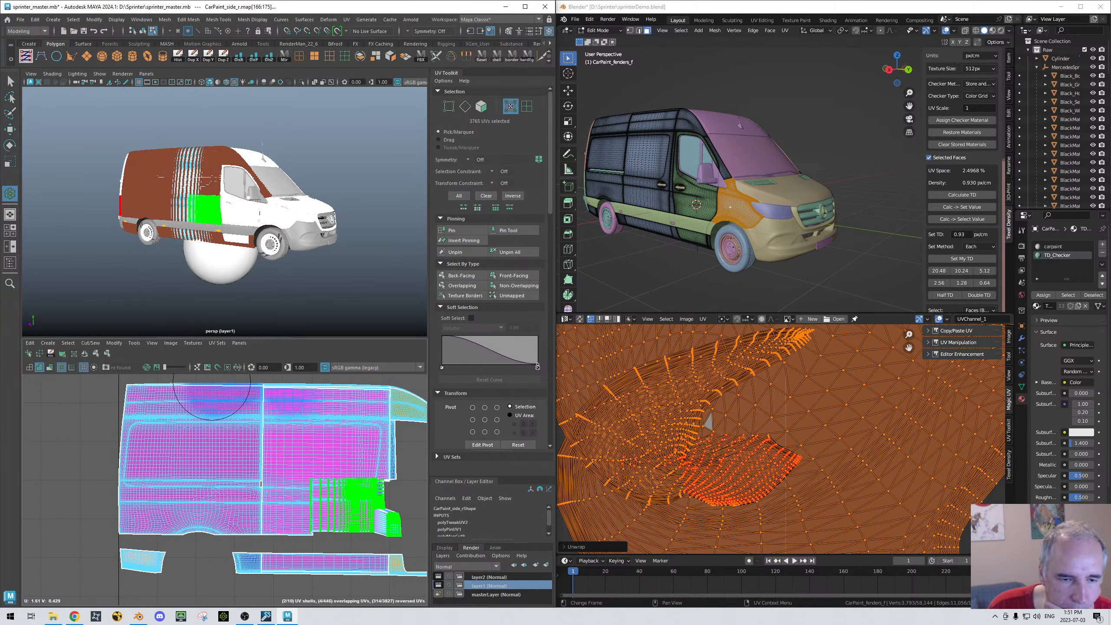
drag(123, 417, 166, 387)
drag(112, 437, 191, 392)
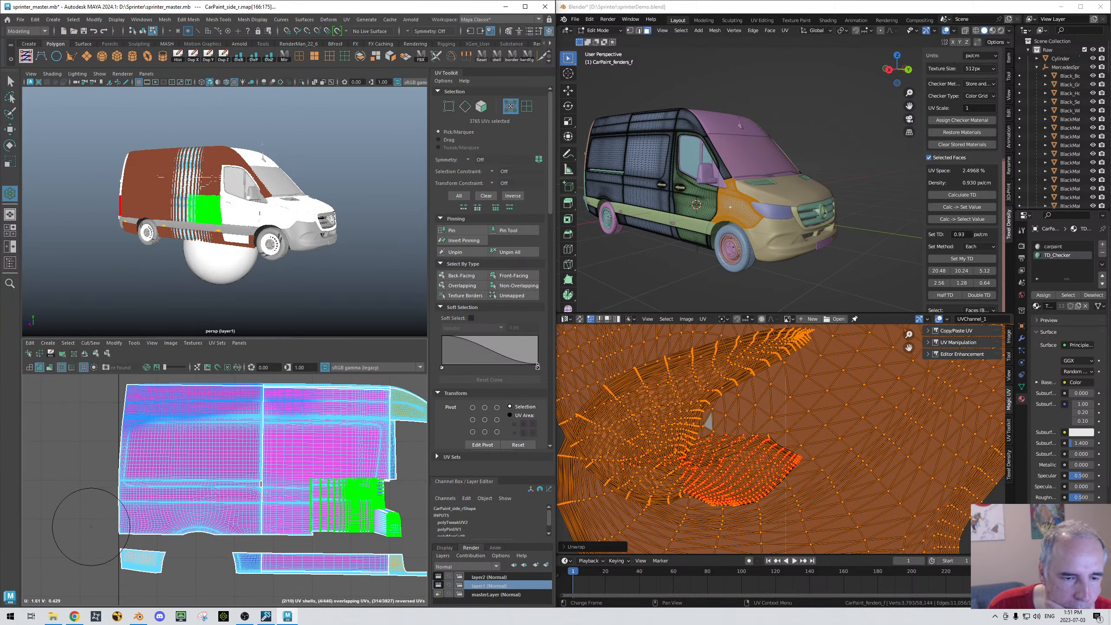
mouse_move(125, 463)
mouse_down()
mouse_move(226, 539)
mouse_move(155, 521)
mouse_up()
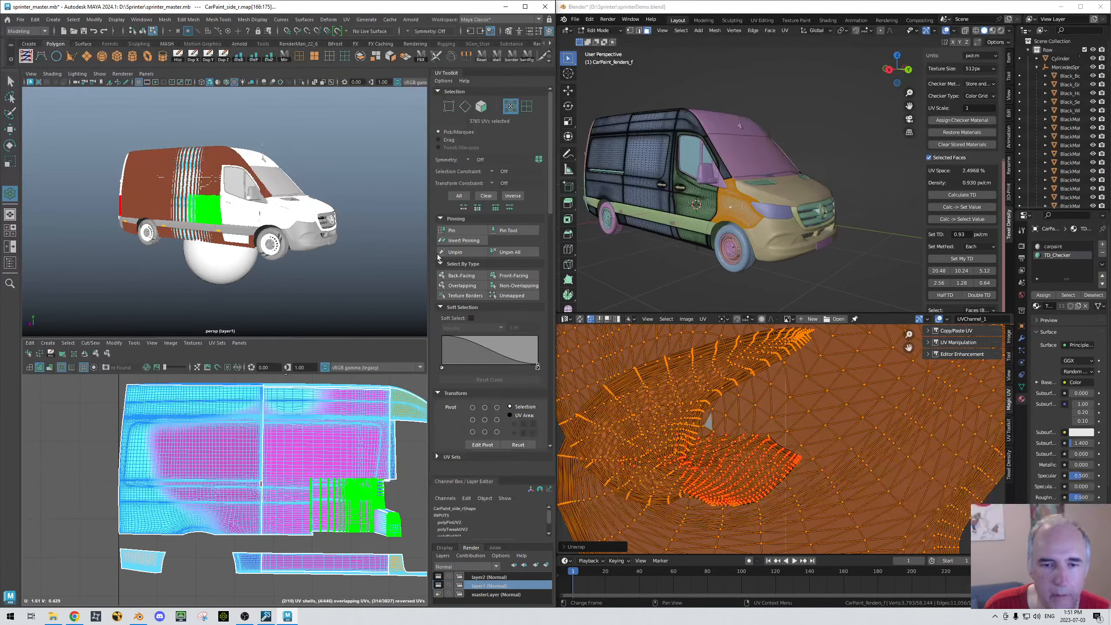
Step: Try inverting the pinning on the van side's UVs and remove all pins
click(460, 242)
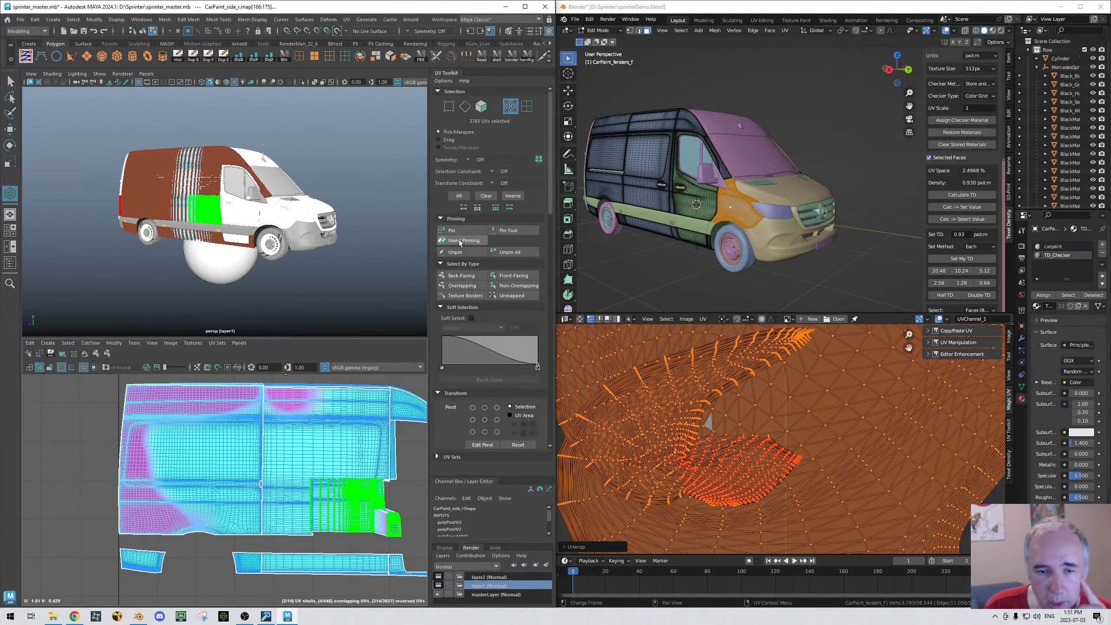
click(452, 230)
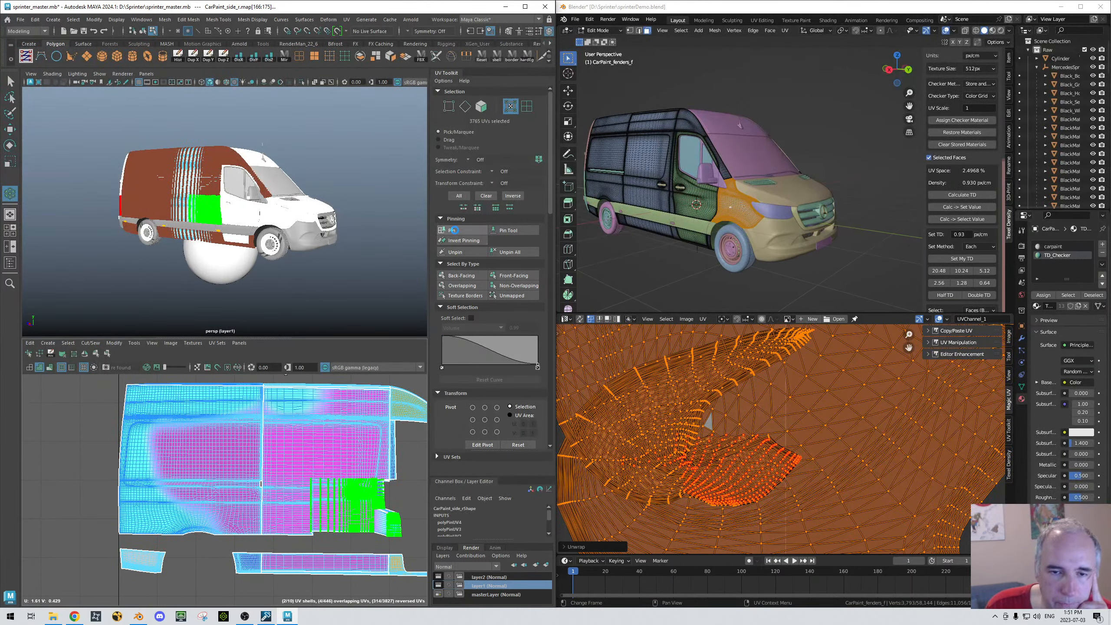
click(453, 229)
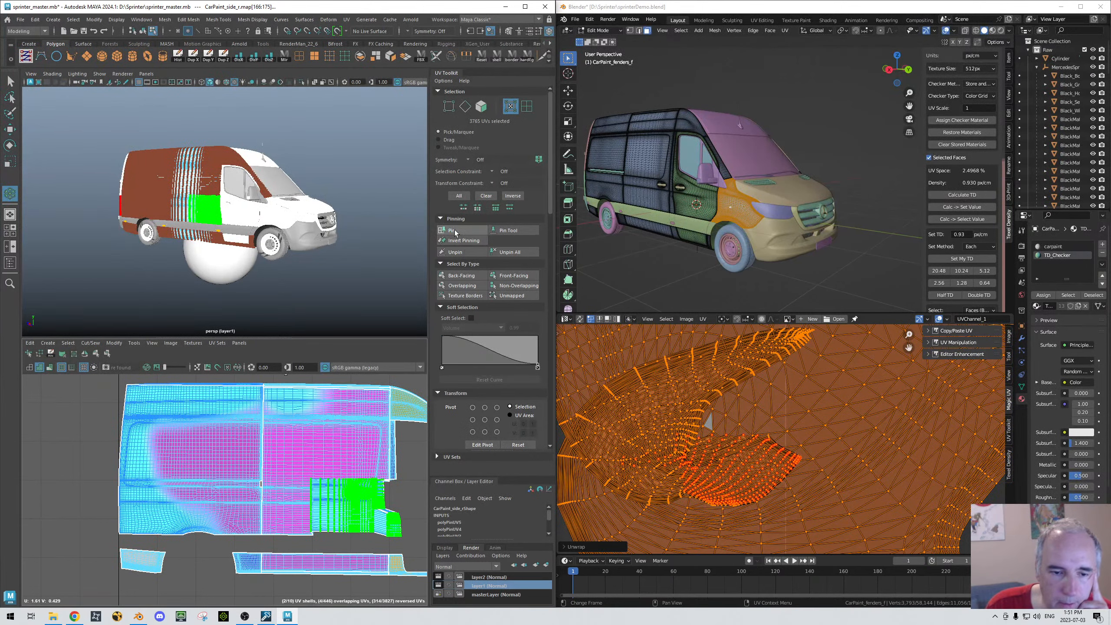
click(504, 253)
Step: In Blender's UV editor, pin a small group of UVs around the pinned patch in the middle of the fender island
scroll(862, 435, down, 4)
click(705, 320)
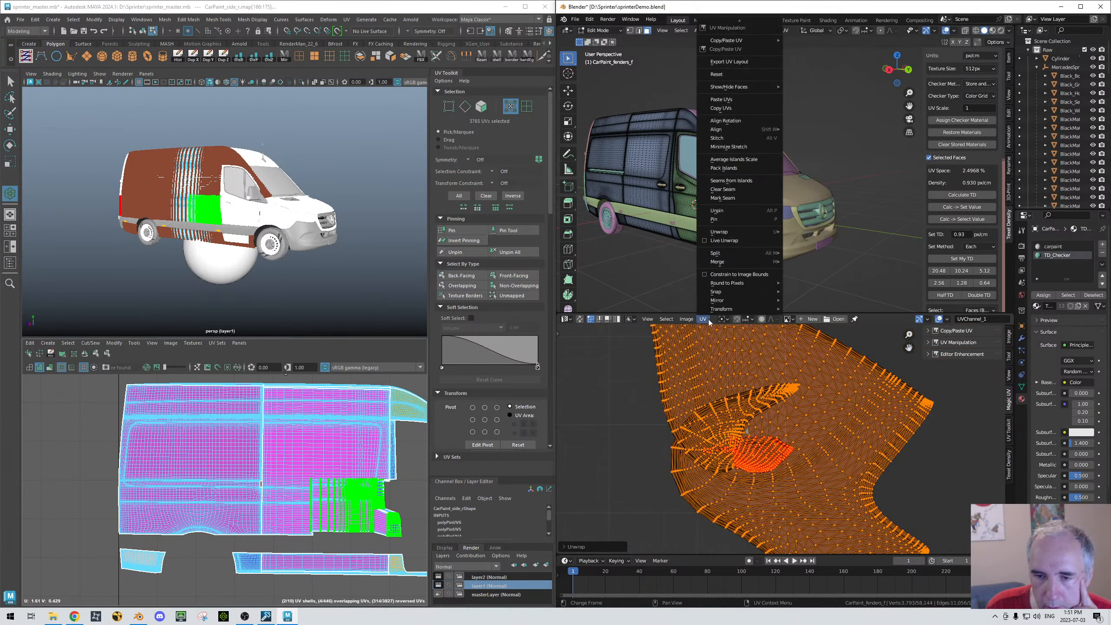
click(722, 319)
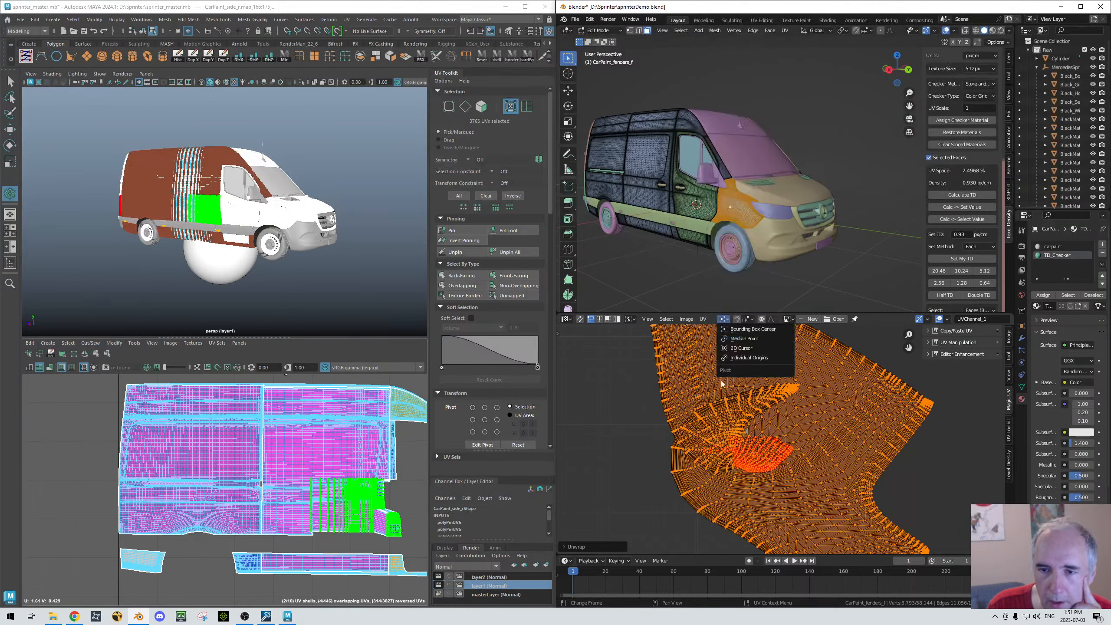
scroll(693, 401, down, 4)
click(693, 349)
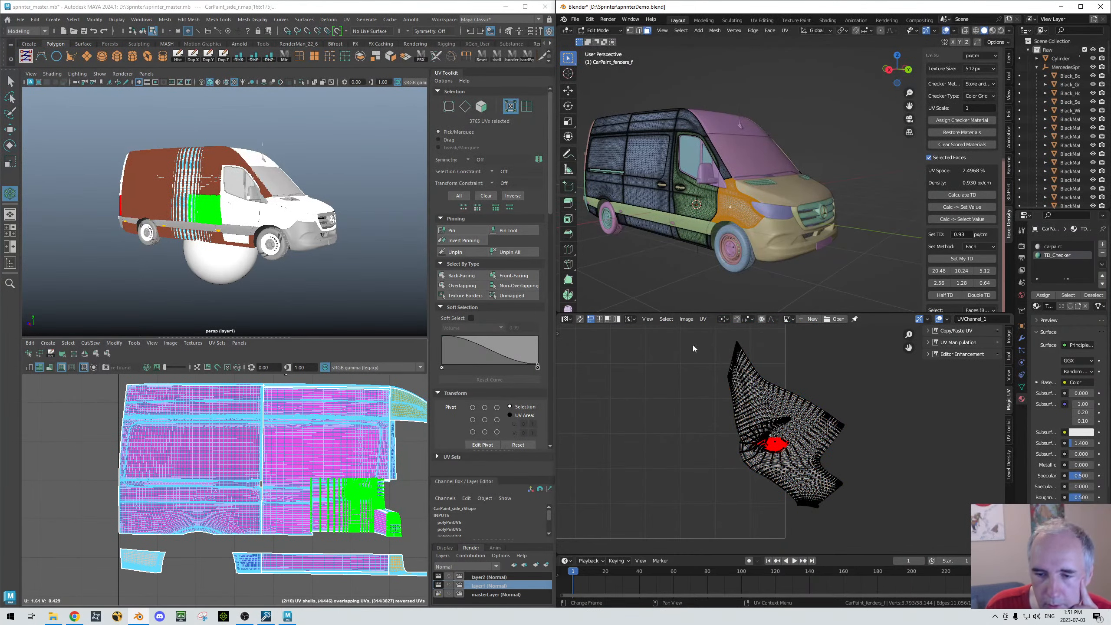
drag(762, 434, 793, 454)
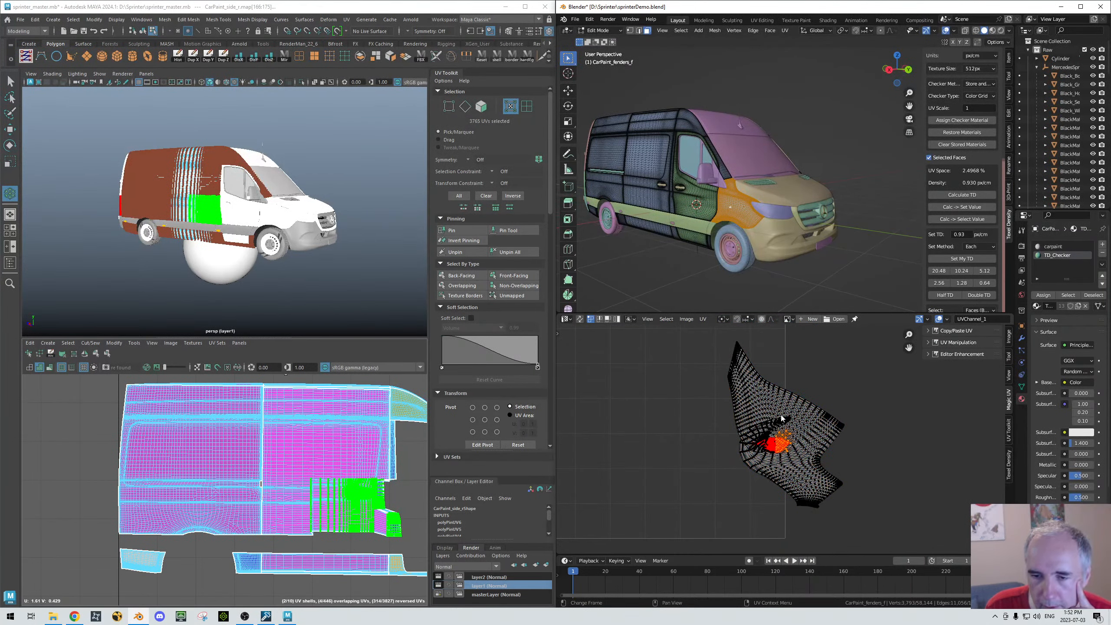
click(704, 318)
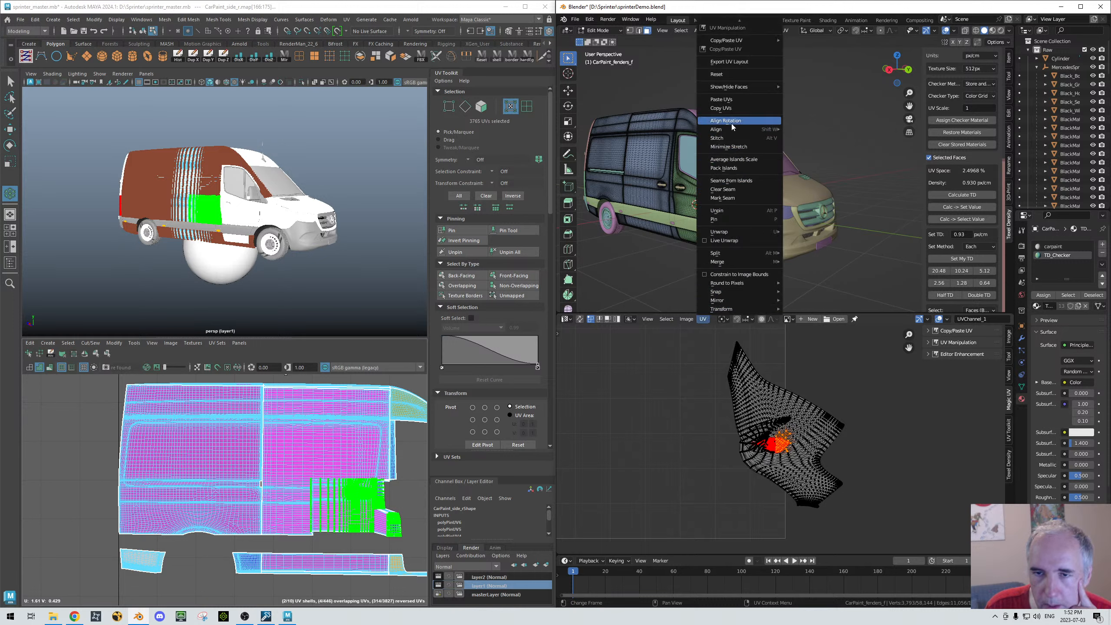
click(729, 219)
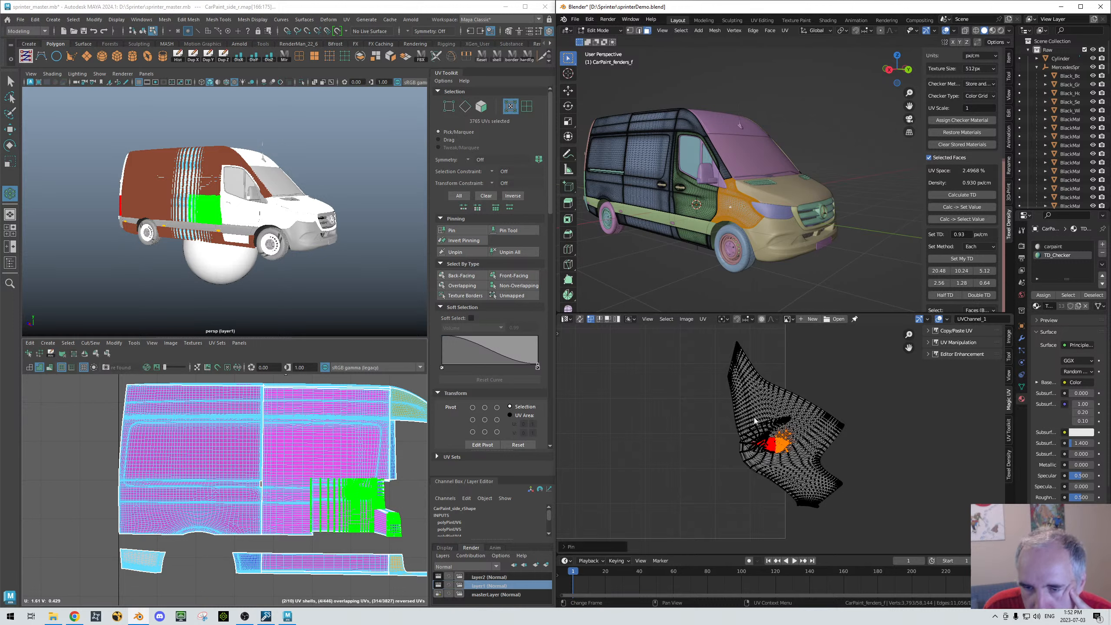
Step: Select the whole linked fender island and unpin all of its UVs
key(l)
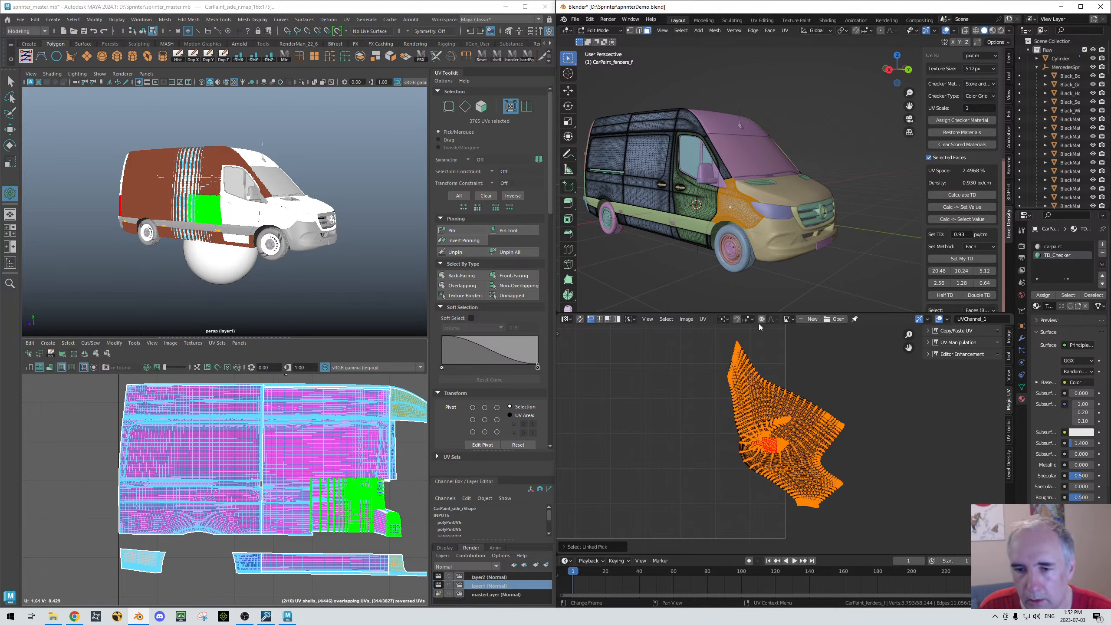
click(704, 318)
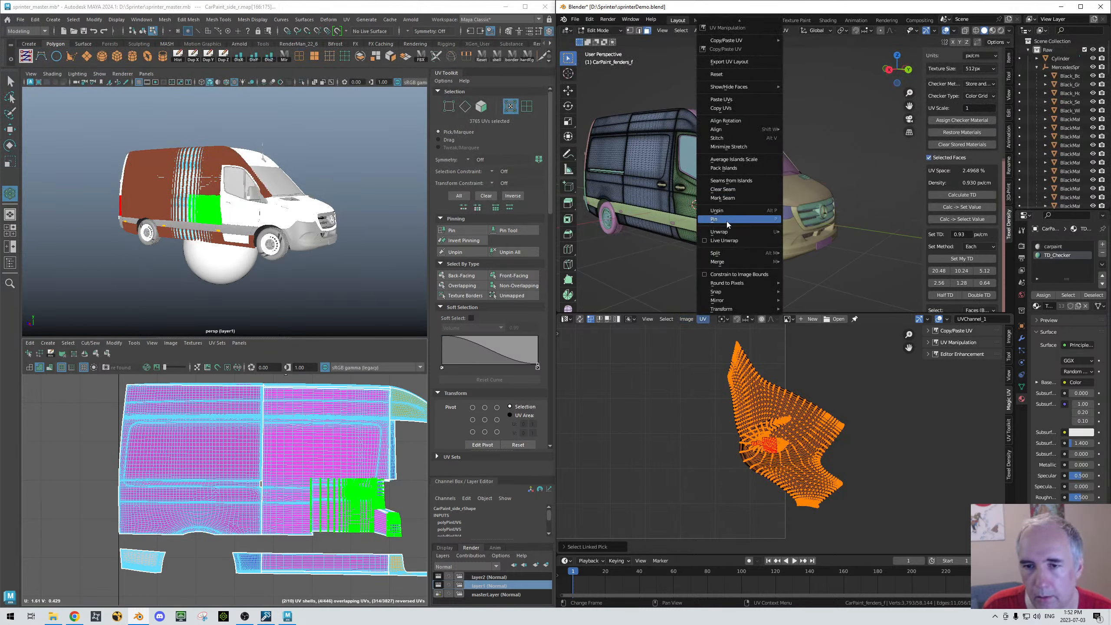
click(727, 220)
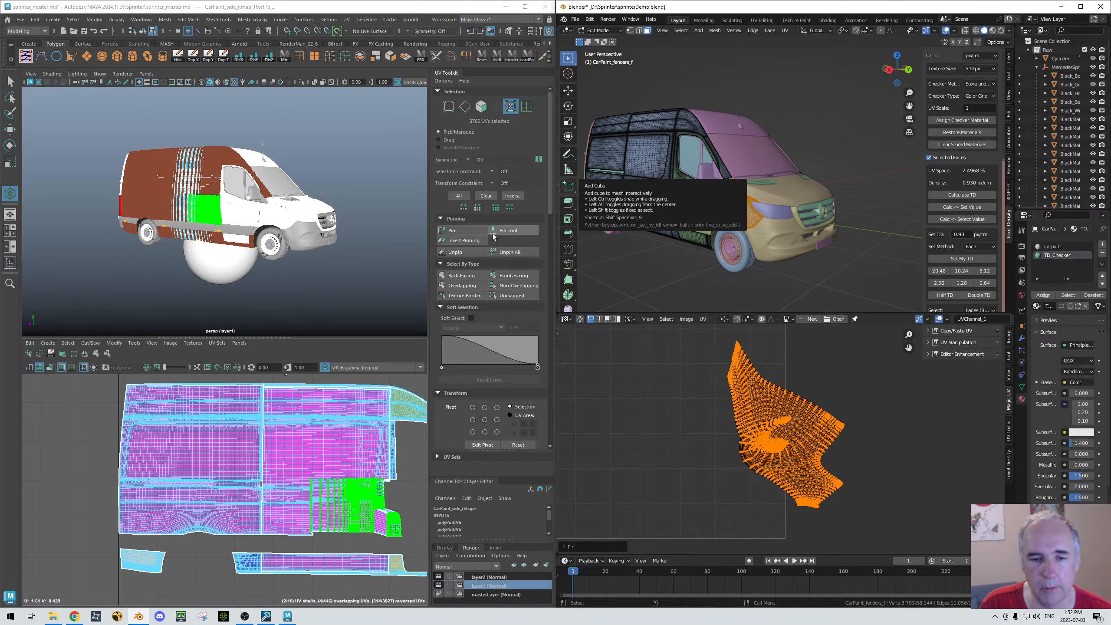
Step: Switch to Maya, select the front fenders object and shade its UV shells in red and blue by orientation
scroll(161, 437, down, 4)
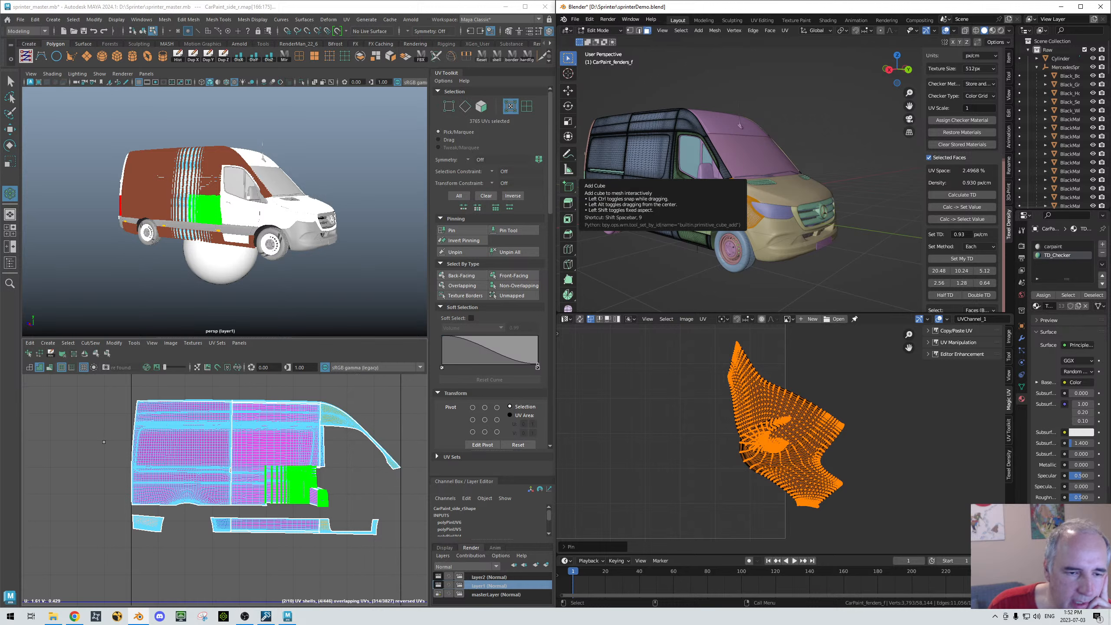
scroll(97, 446, up, 1)
right_drag(175, 194, 219, 182)
click(266, 214)
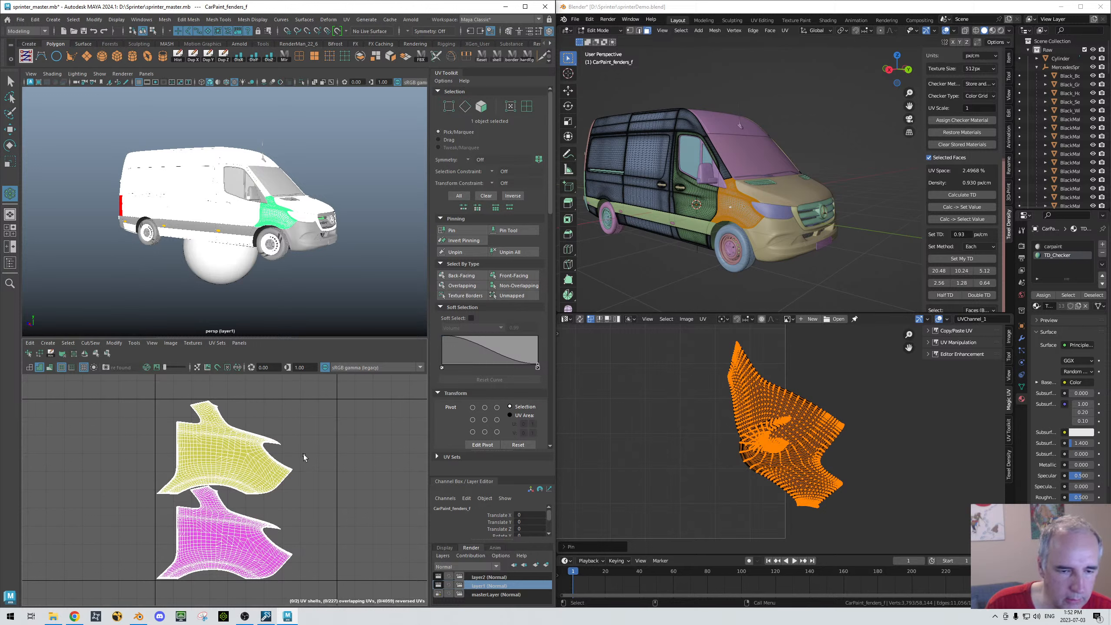
click(40, 367)
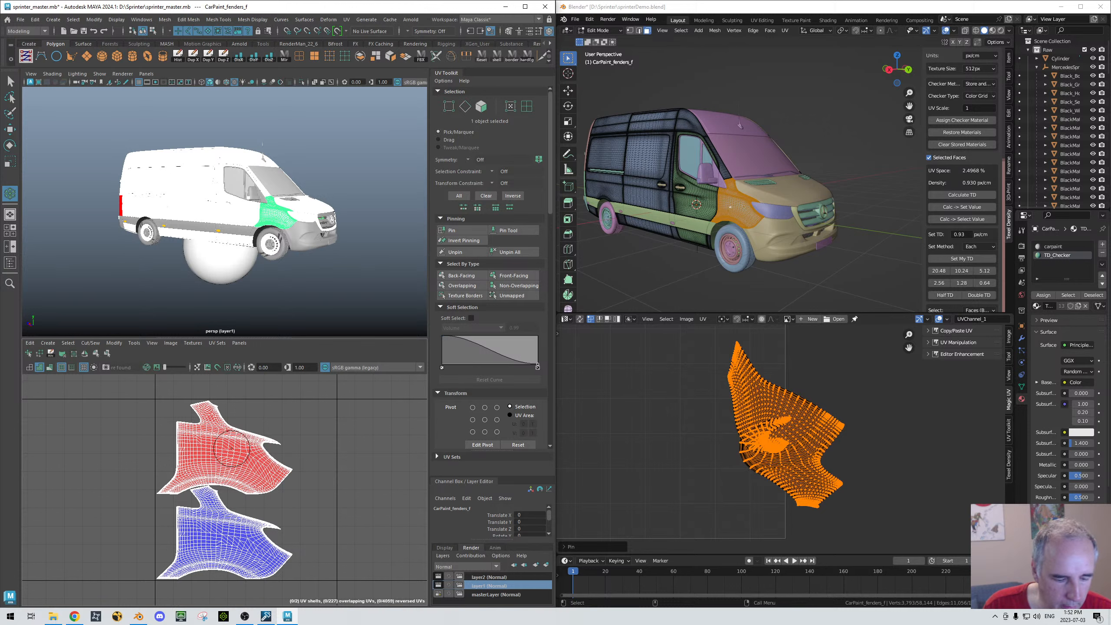
Step: Move the upper fender UV shell down to overlap the lower one and select both shells by type
right_drag(231, 452, 175, 432)
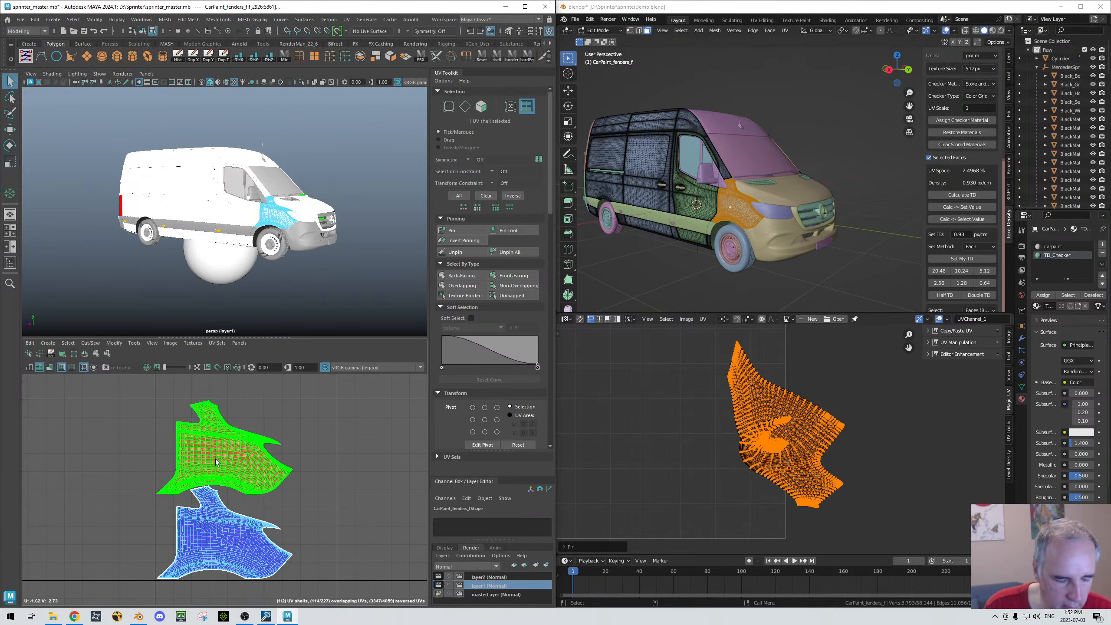
click(215, 459)
key(w)
drag(225, 447, 220, 487)
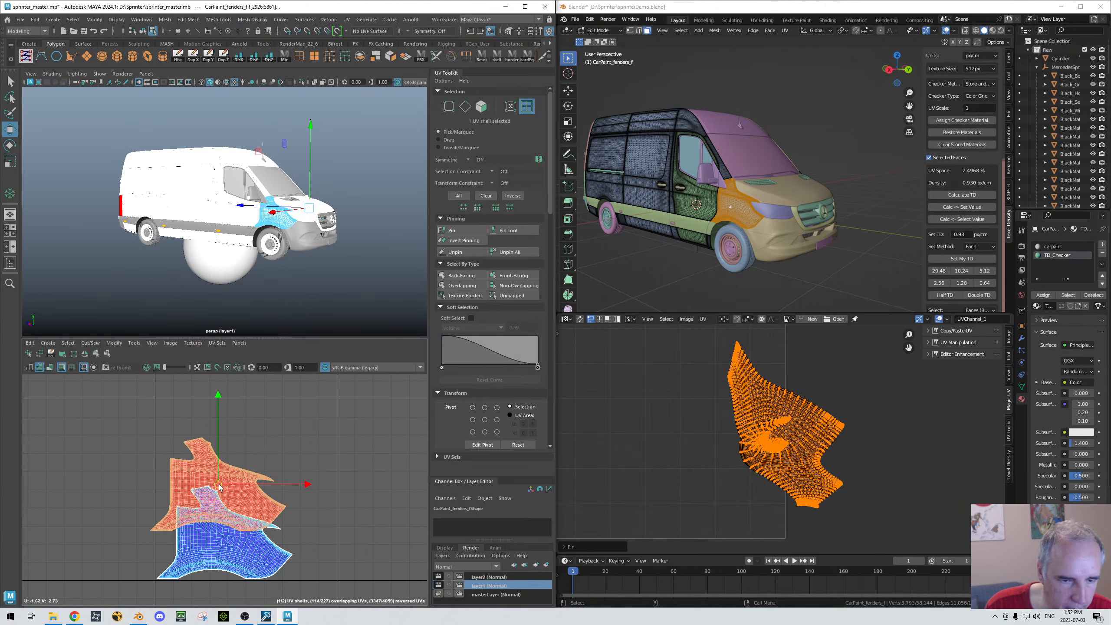
click(286, 425)
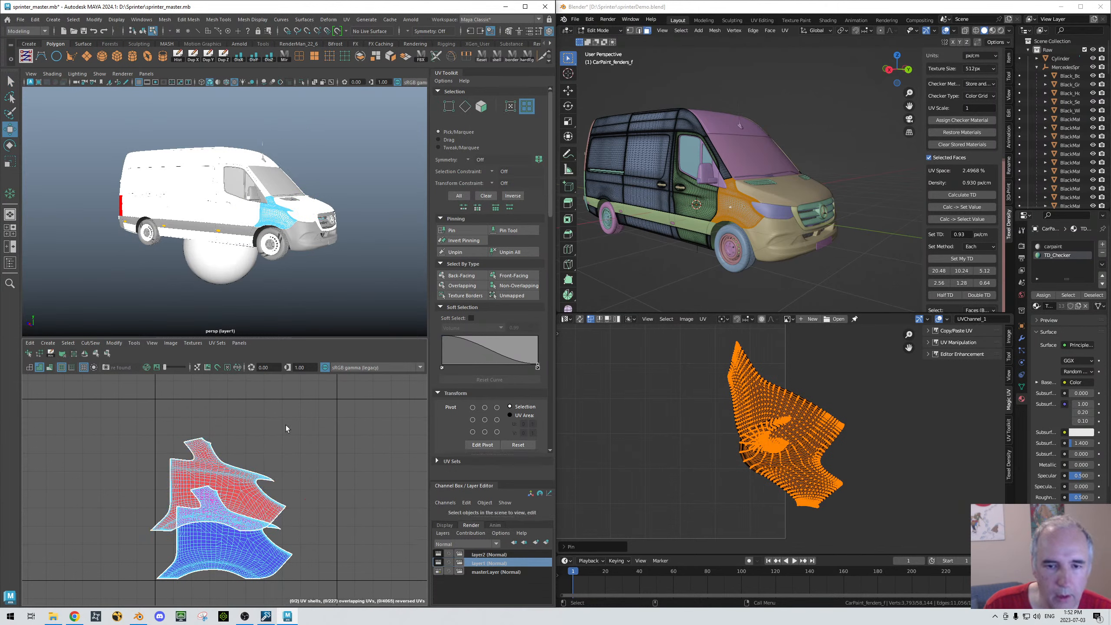
click(461, 275)
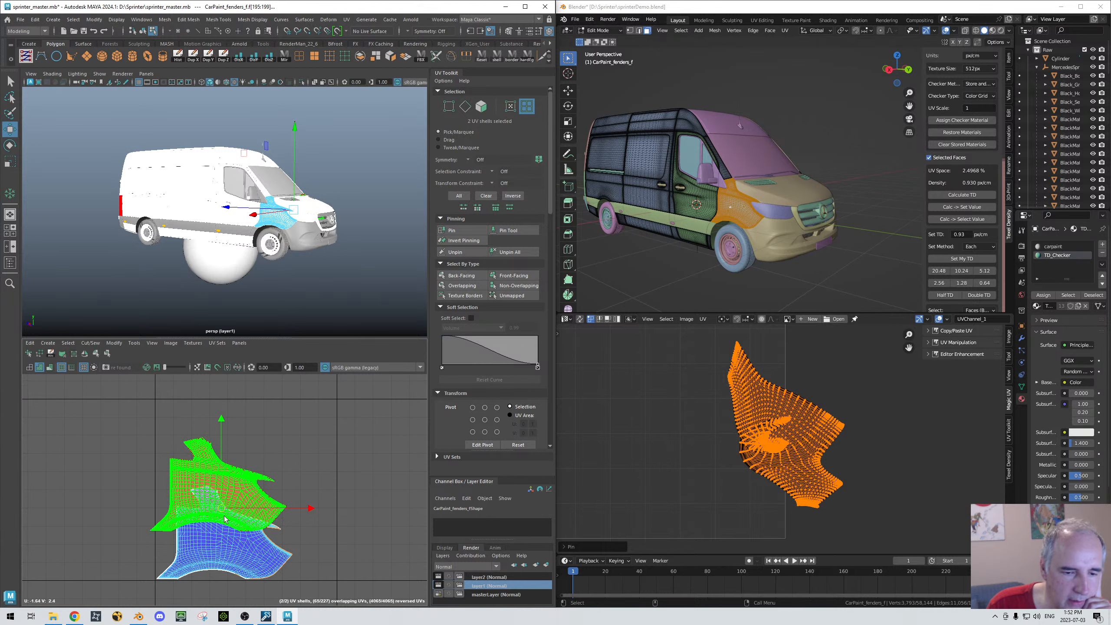
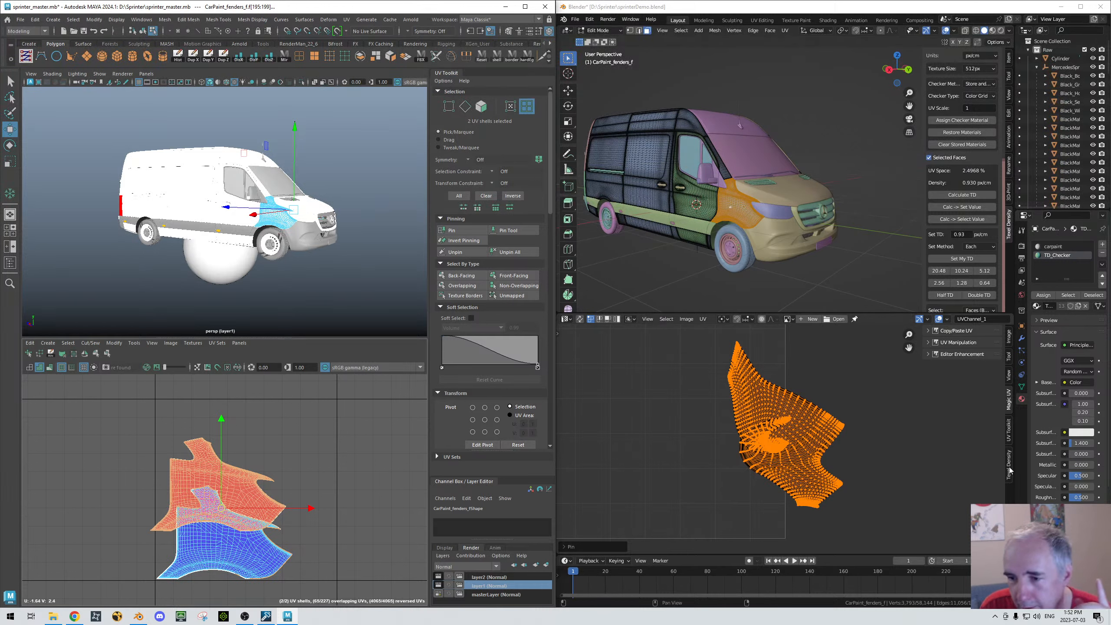
Step: Bring up the UV Toolkit's island selection tools in Blender's UV editor and clear the mesh selection
click(1011, 436)
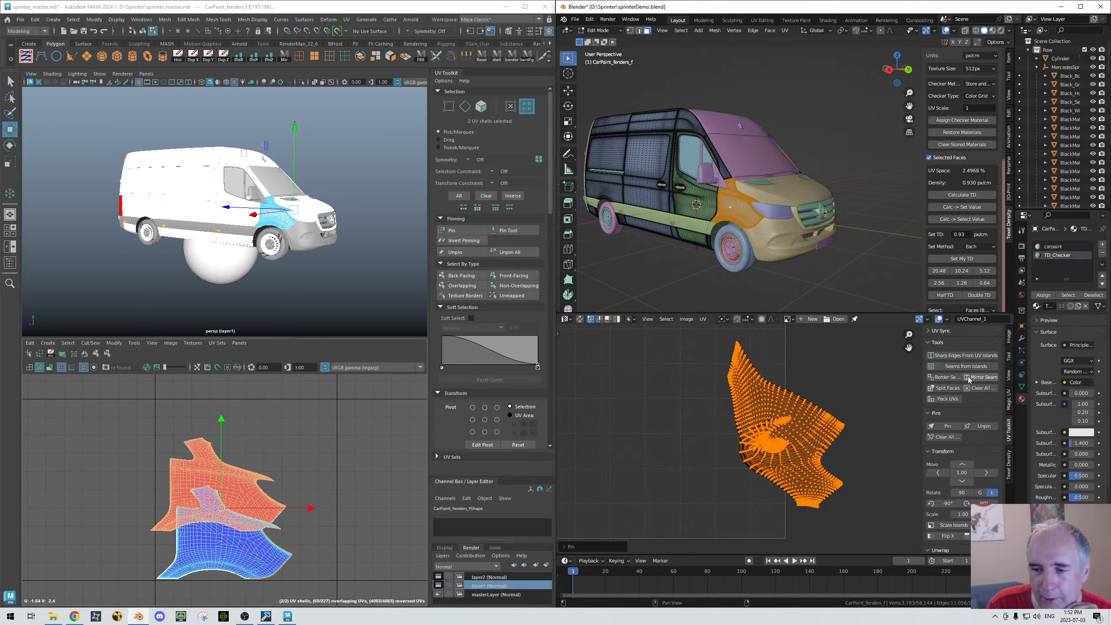
scroll(968, 376, down, 12)
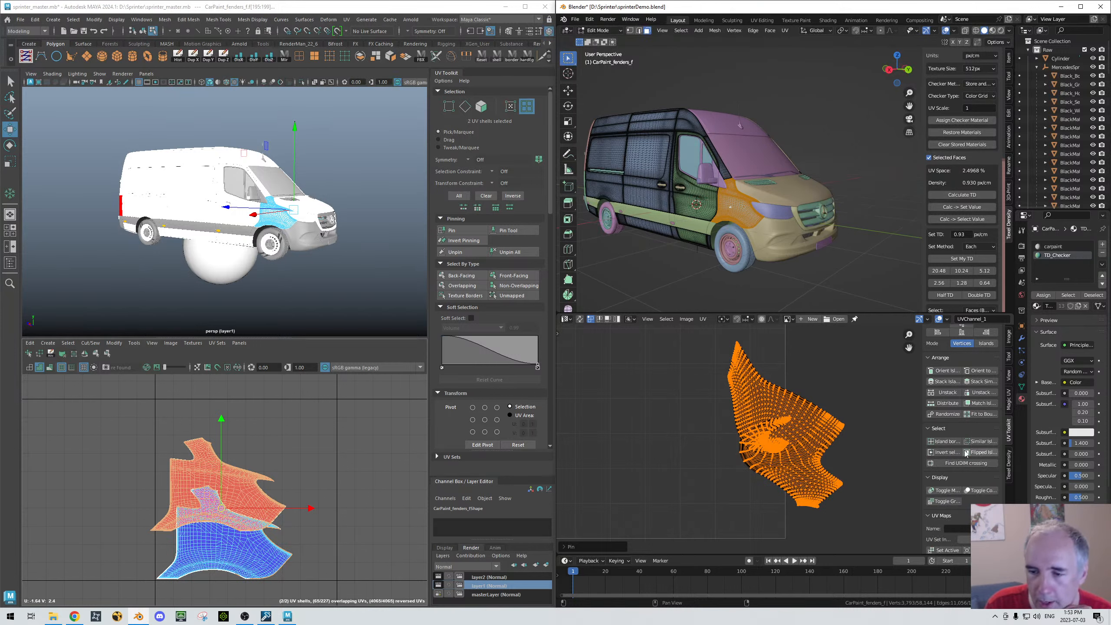
click(745, 207)
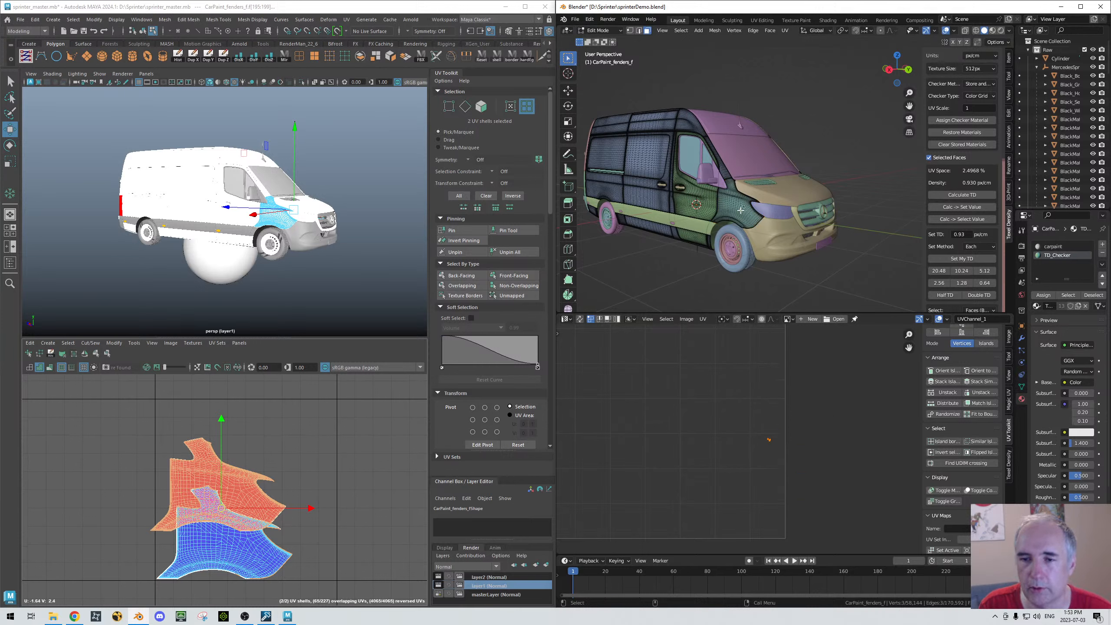
right_click(744, 207)
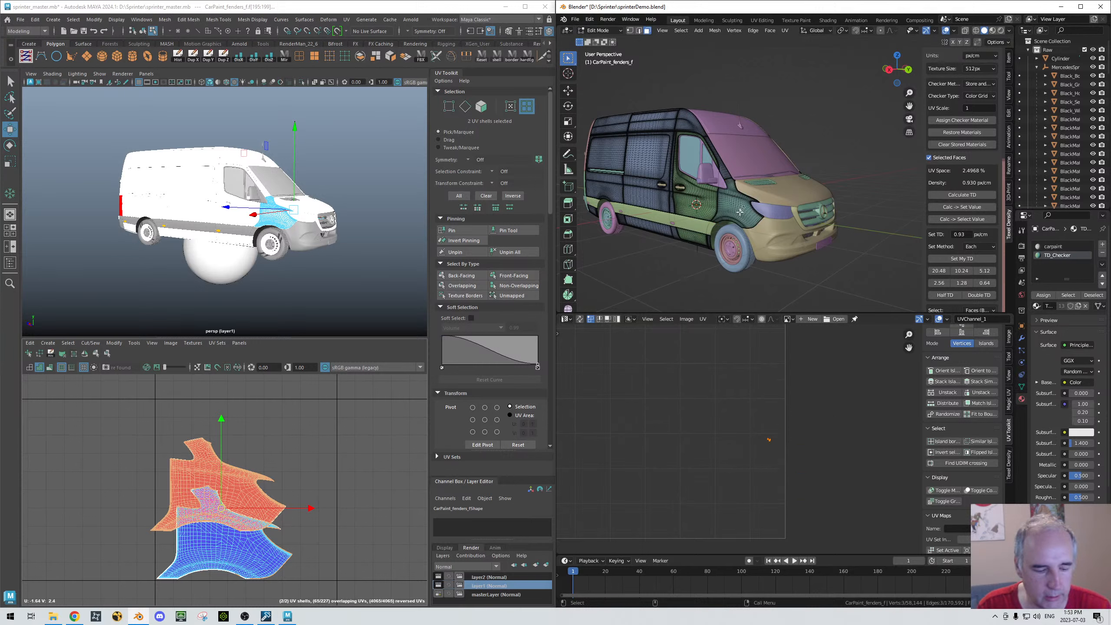
right_click(742, 212)
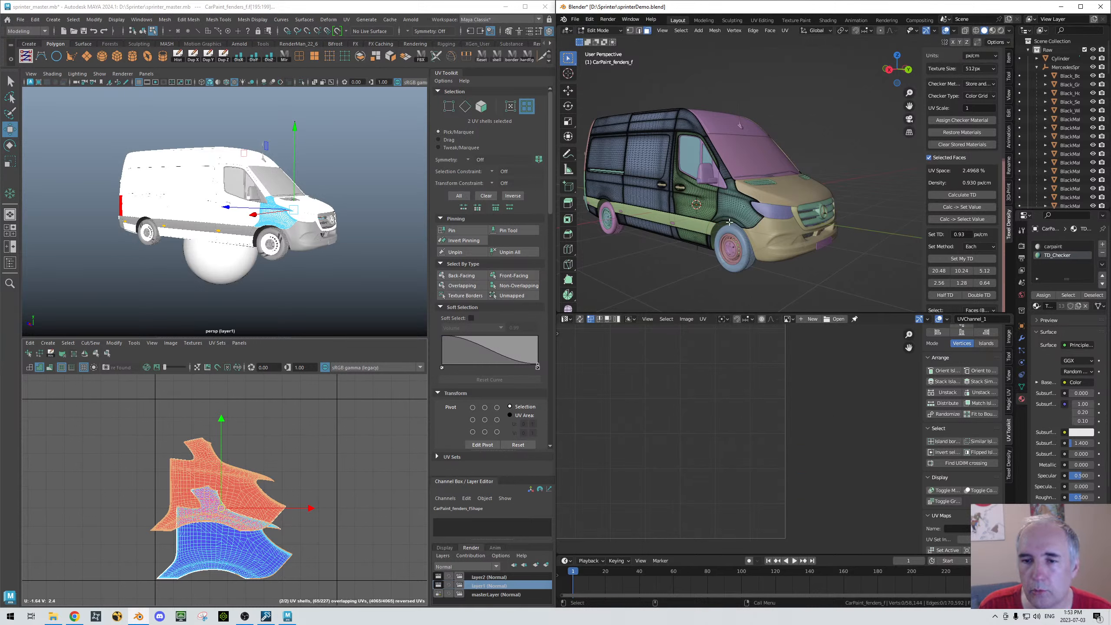
Step: Enter edit mode on the front fenders object alone and select all of its geometry
key(Tab)
click(729, 198)
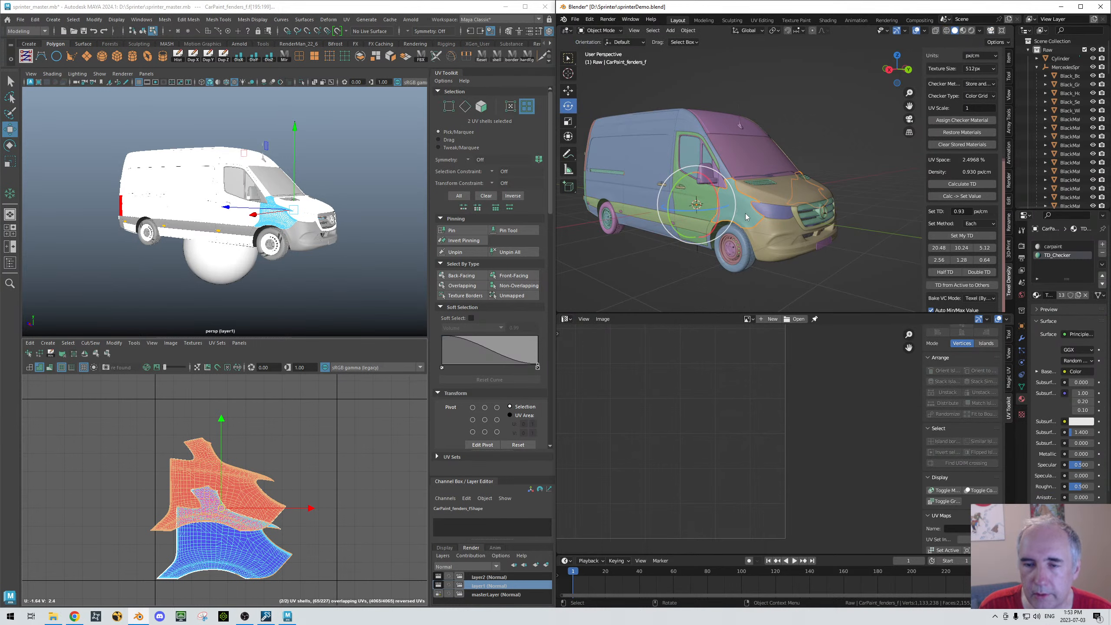
key(Tab)
click(700, 218)
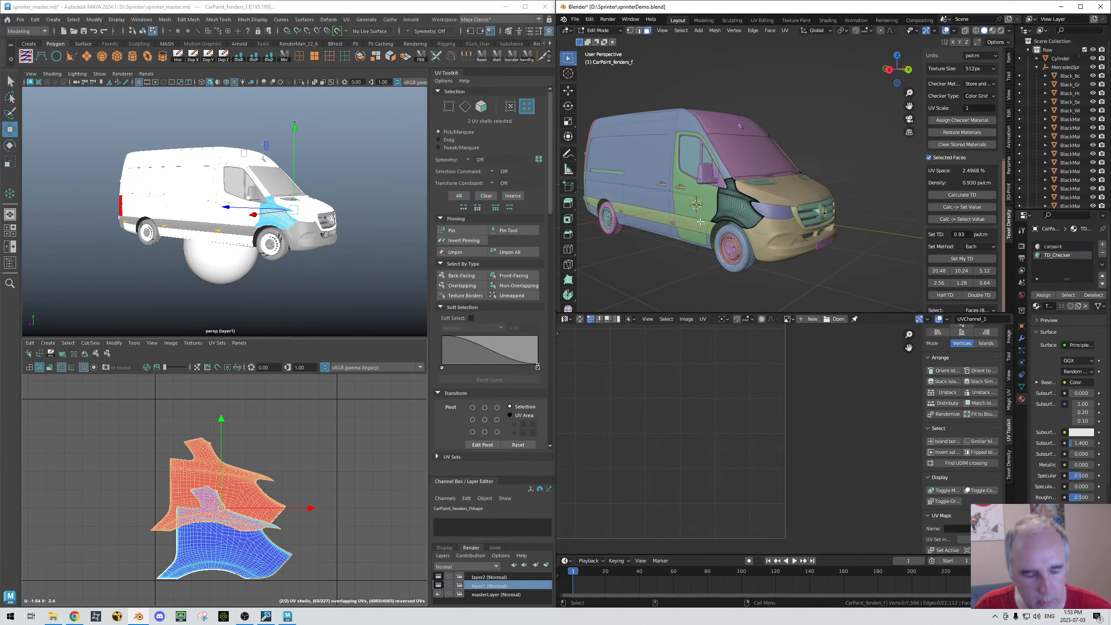
key(a)
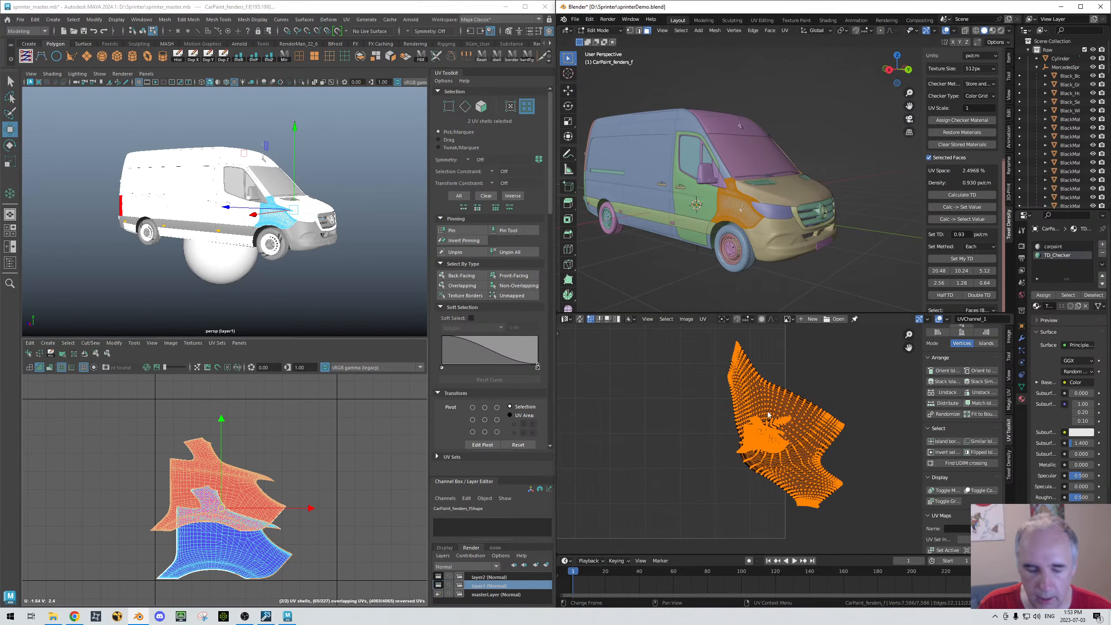
key(l)
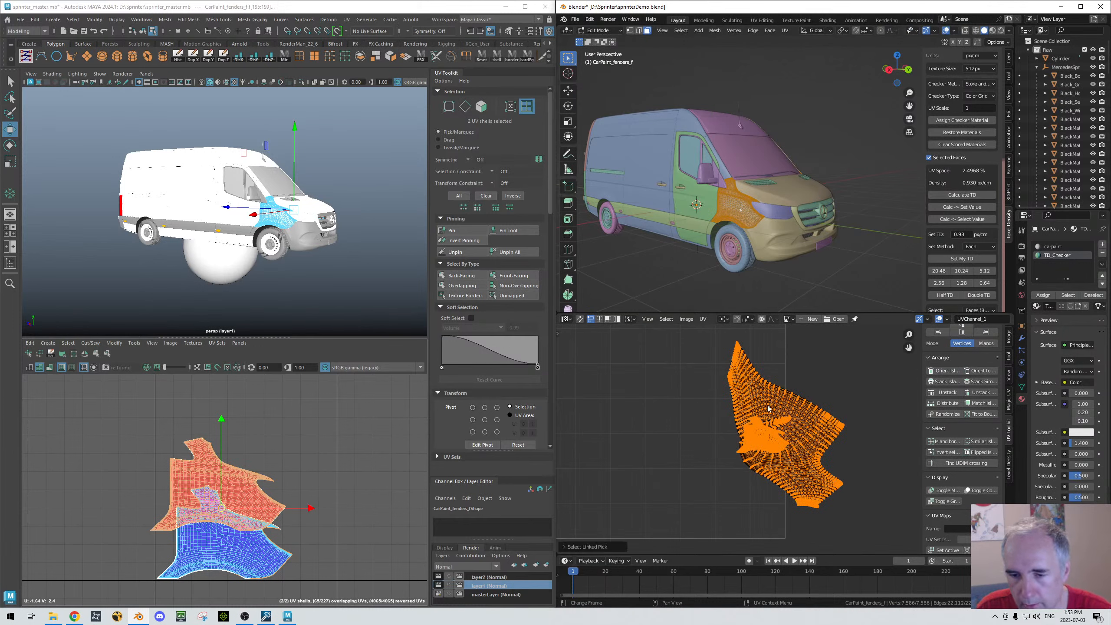
Step: Select all of the fenders' UVs and pack their islands
click(701, 329)
click(703, 320)
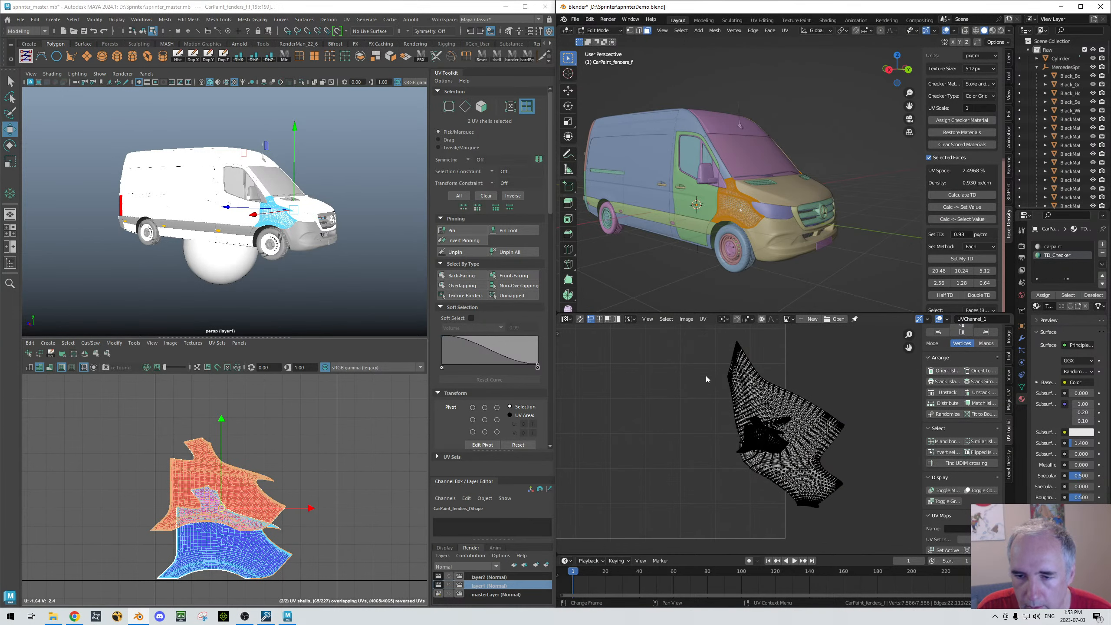
key(a)
click(703, 319)
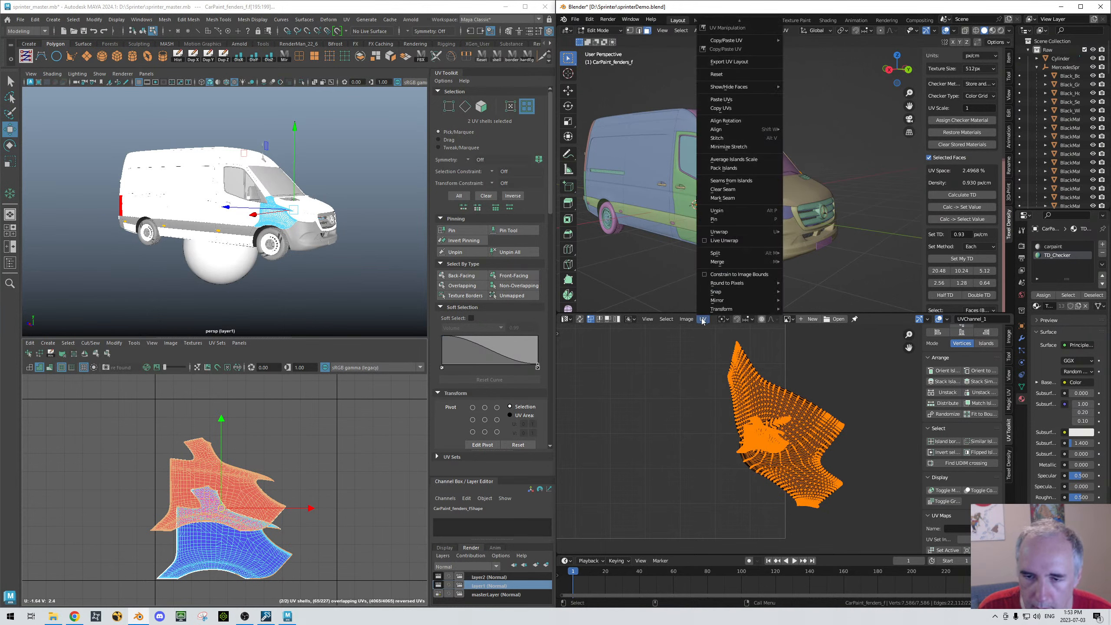
click(724, 168)
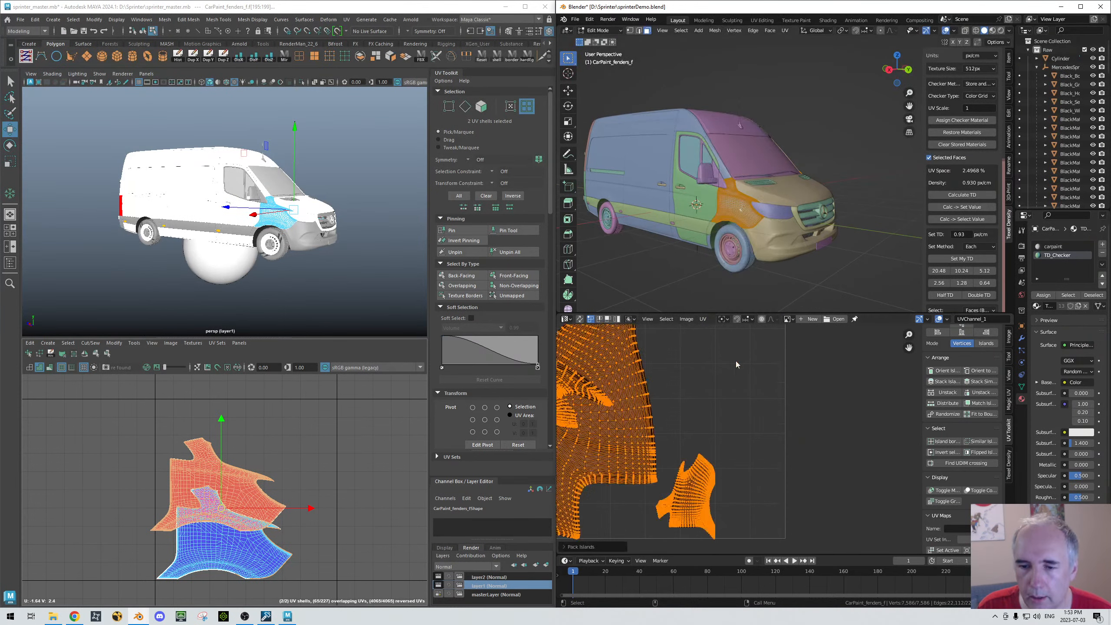
Step: Clear the fenders' UV selection, widen the UV editor's sidebar and select the flipped islands
click(763, 410)
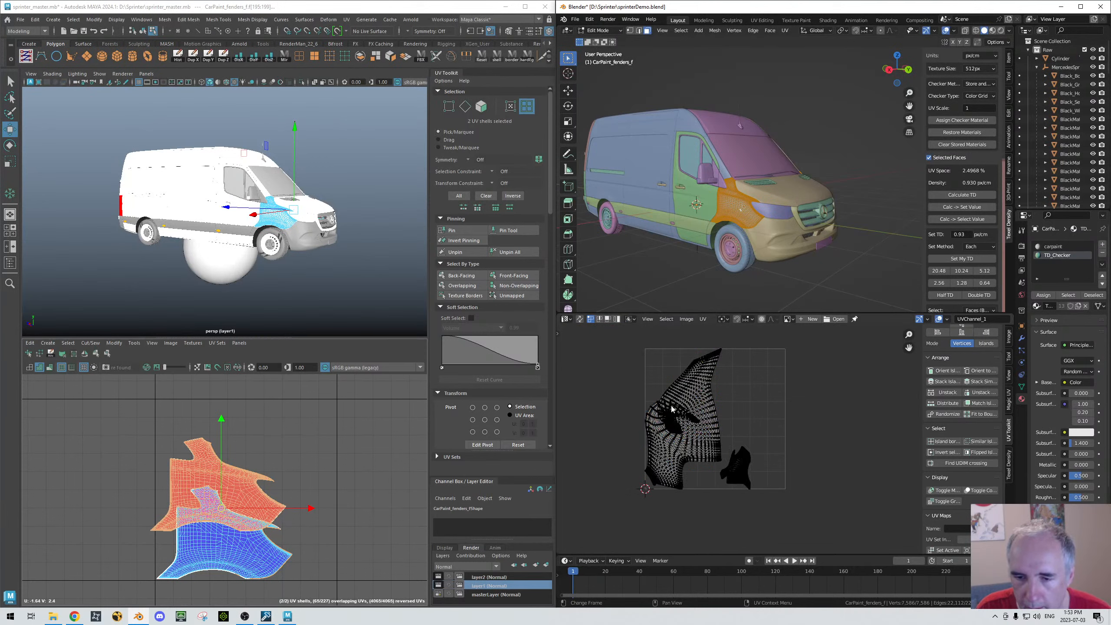
scroll(749, 458, up, 3)
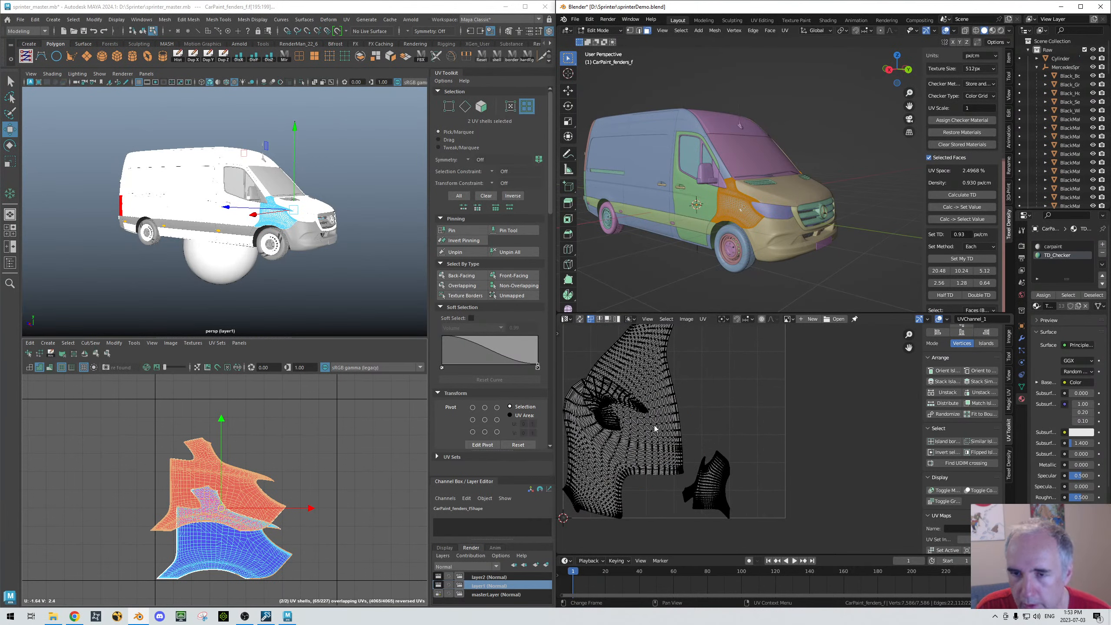
middle_drag(814, 213, 796, 217)
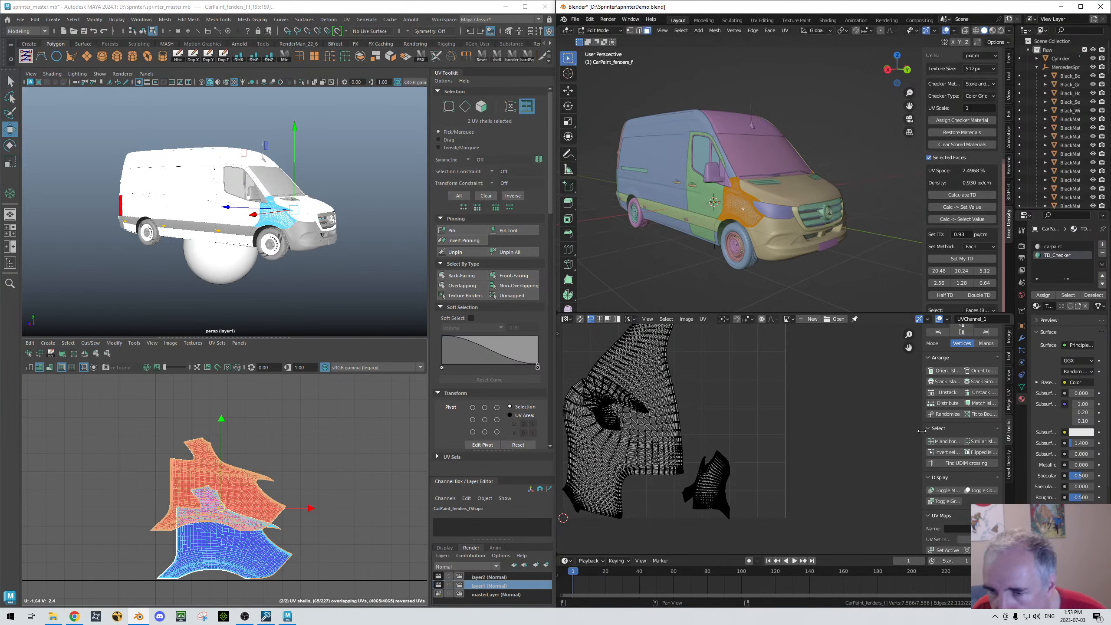
drag(921, 430, 871, 431)
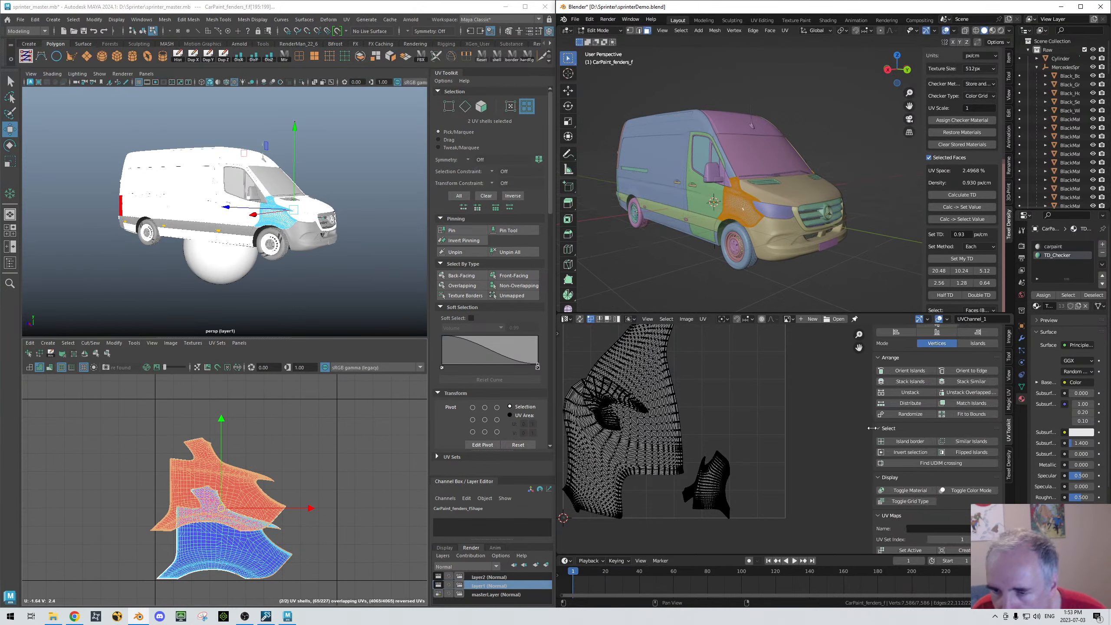
click(969, 453)
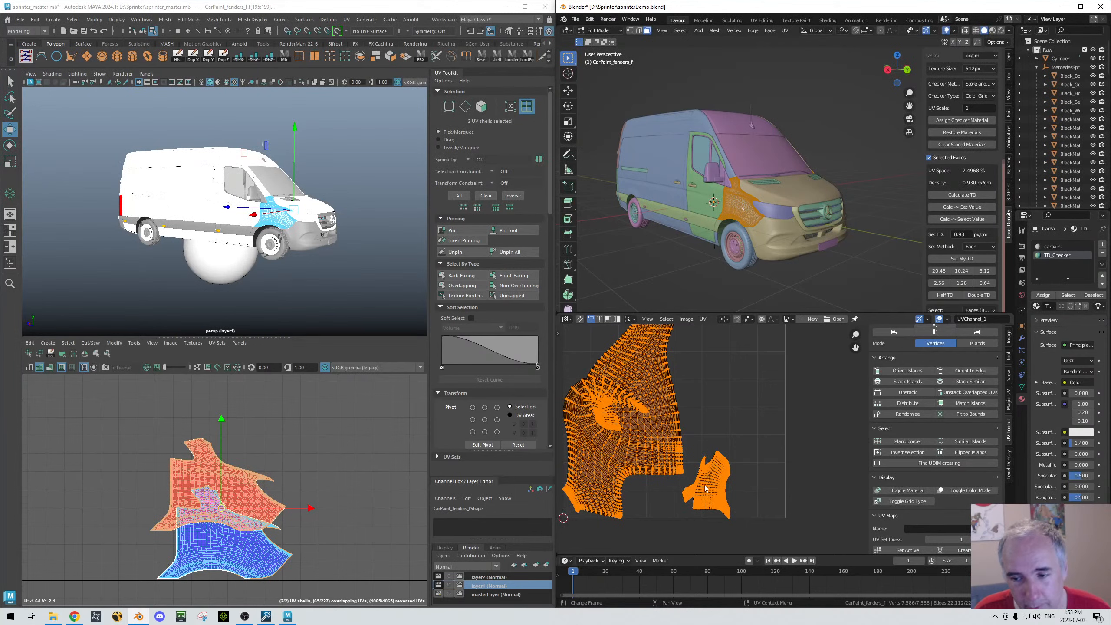
Step: Select all linked faces of the near-side front fender and separate them into their own object
click(736, 210)
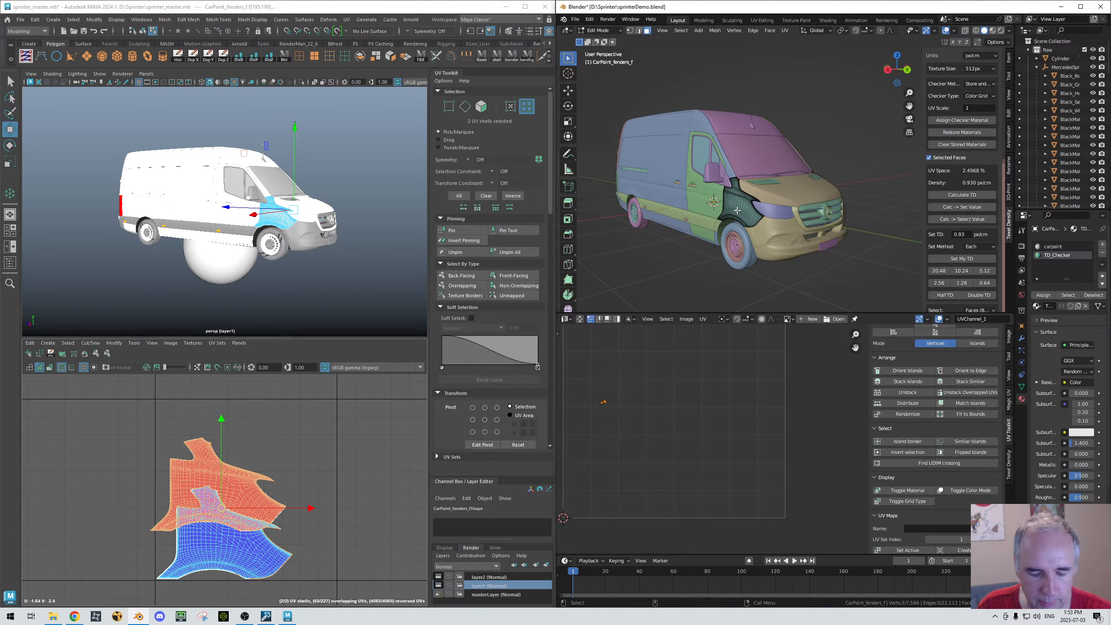
key(l)
ctrl+right_click(737, 211)
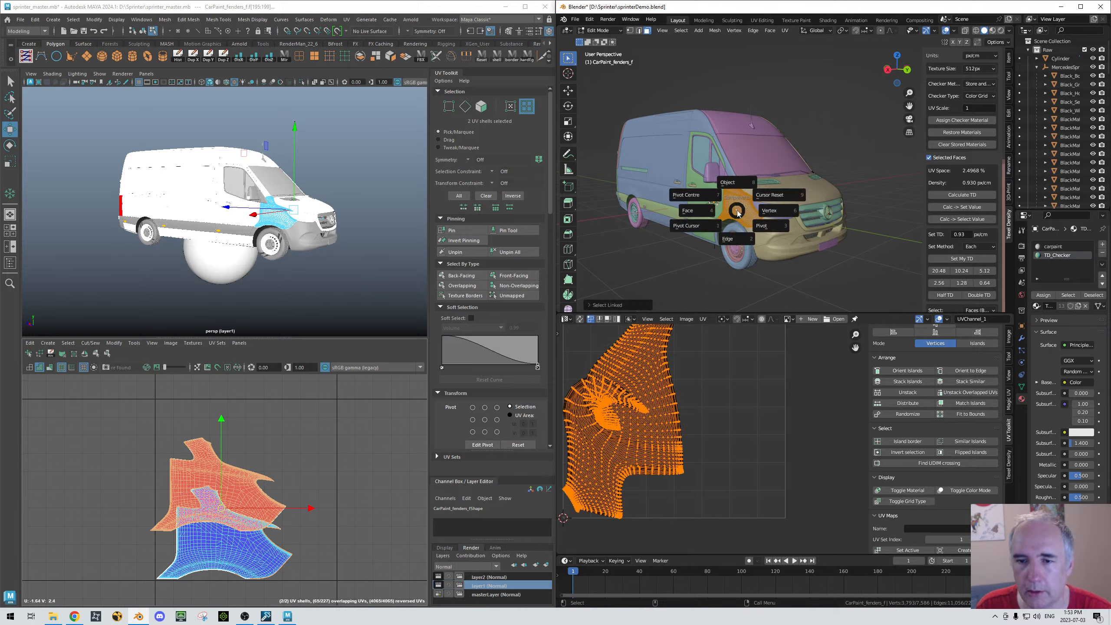
shift+right_drag(737, 211, 574, 213)
click(574, 213)
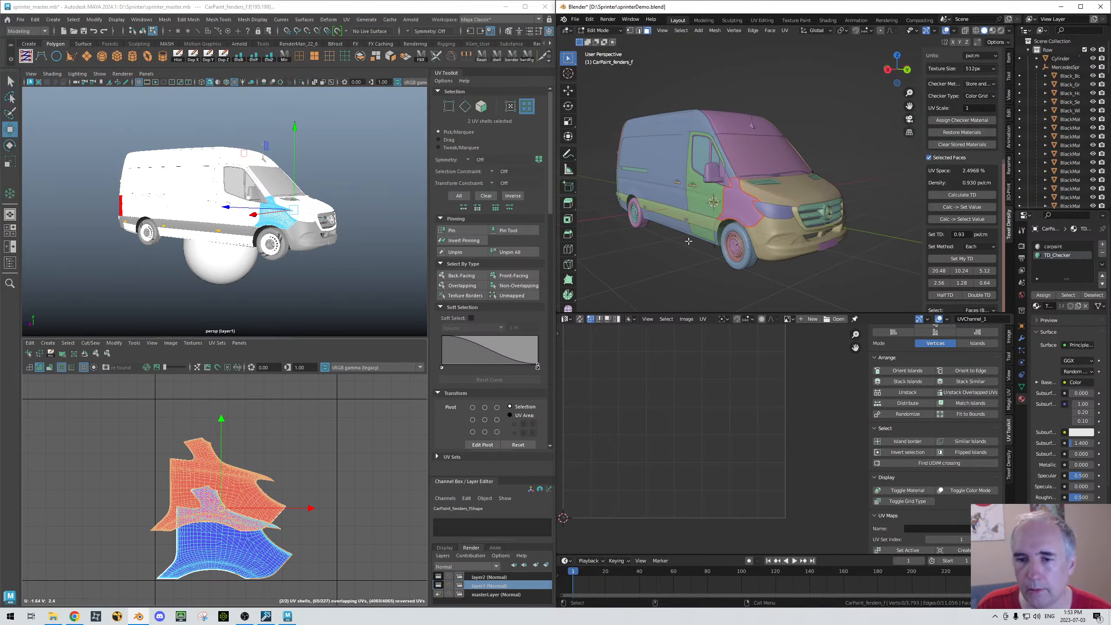
Step: Re-enter edit mode with both separated fender objects and select the flipped UV islands across them
key(Tab)
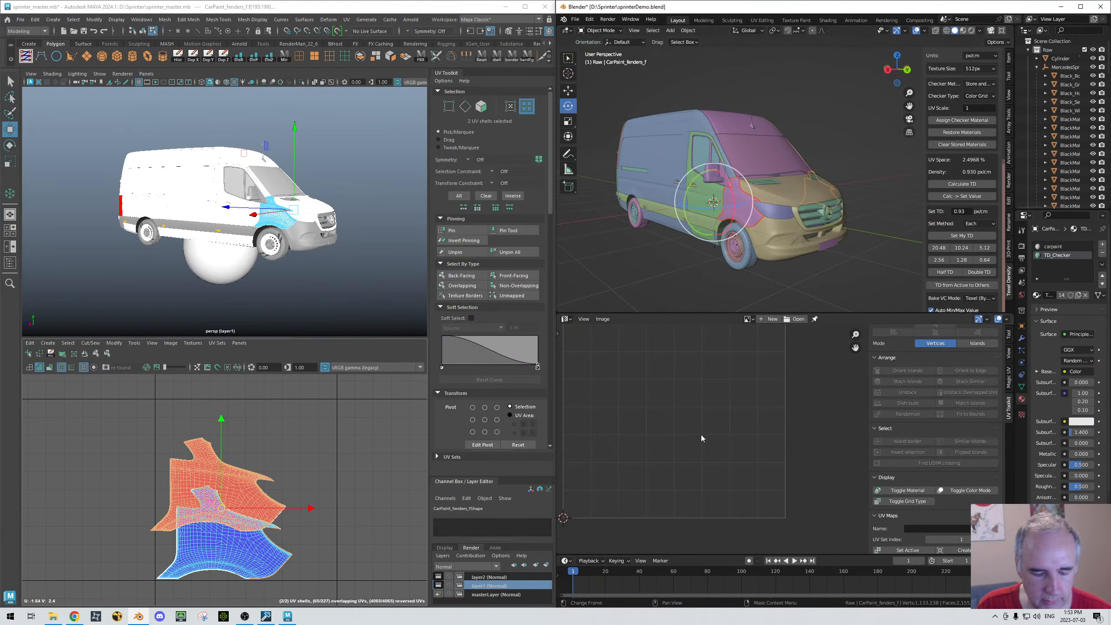
key(Tab)
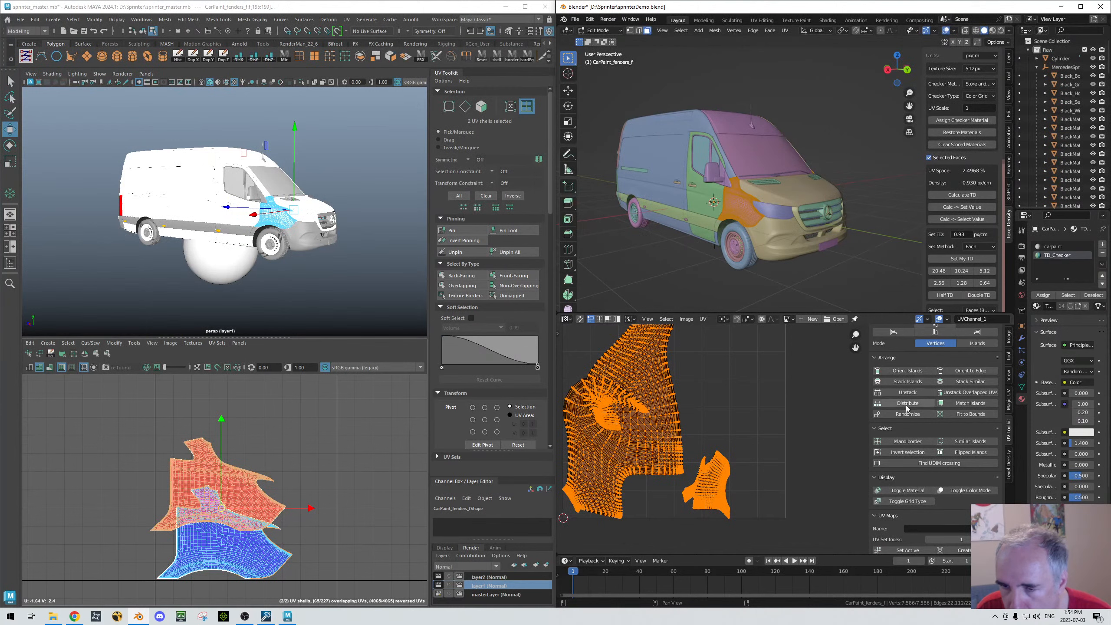
click(975, 454)
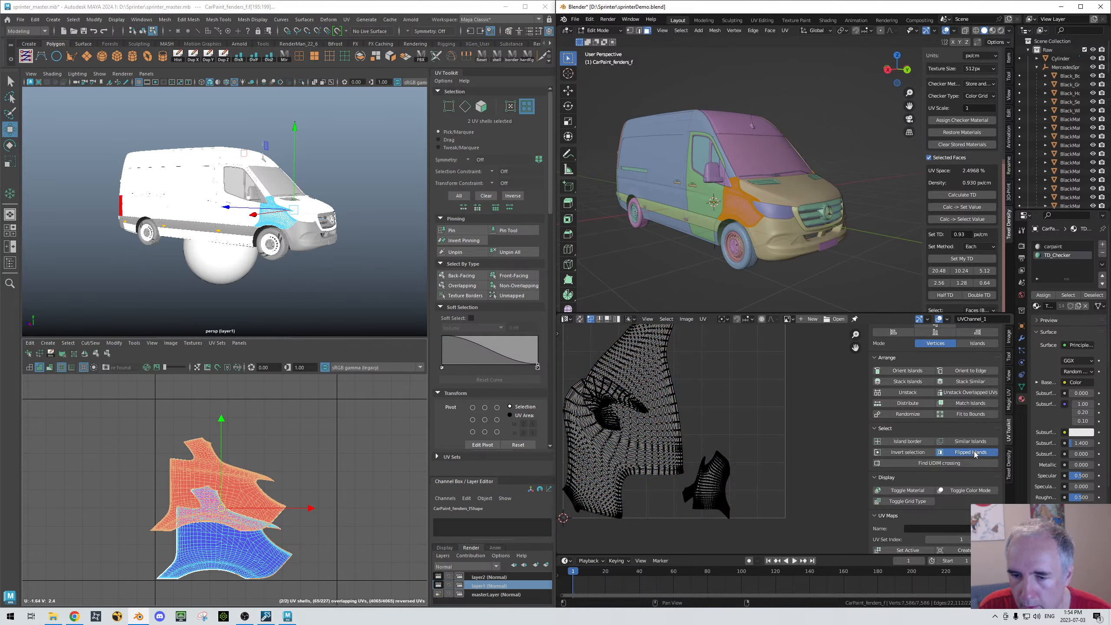
Step: Return to object mode and select only the front fender on the opposite side of the van
middle_drag(717, 206, 793, 262)
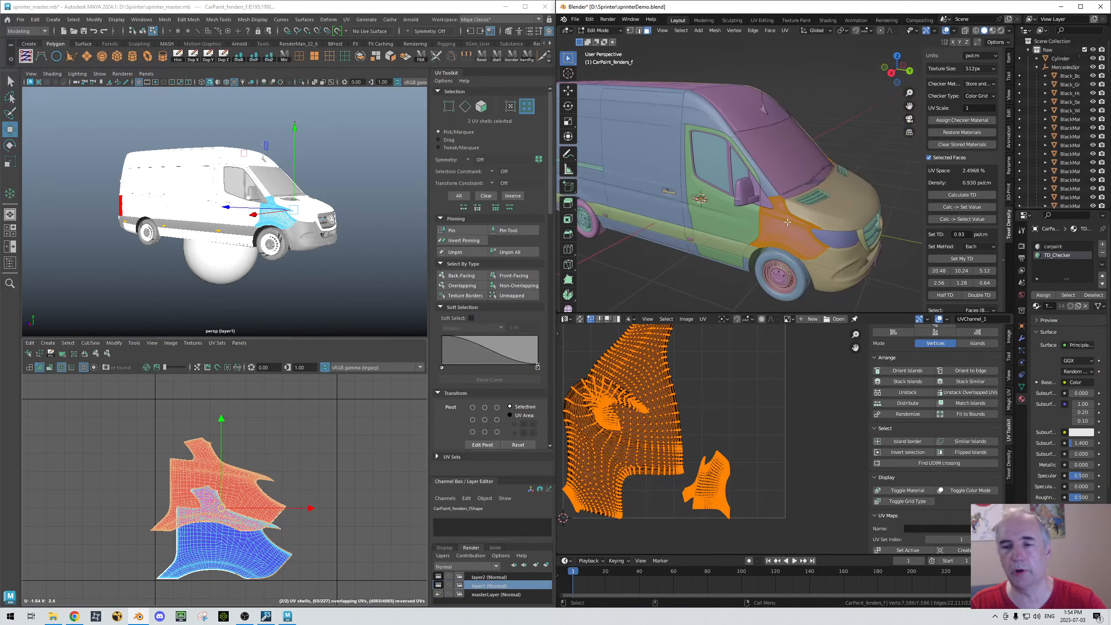
key(ctrl+Tab)
click(750, 237)
click(786, 244)
middle_drag(786, 246, 684, 274)
click(850, 246)
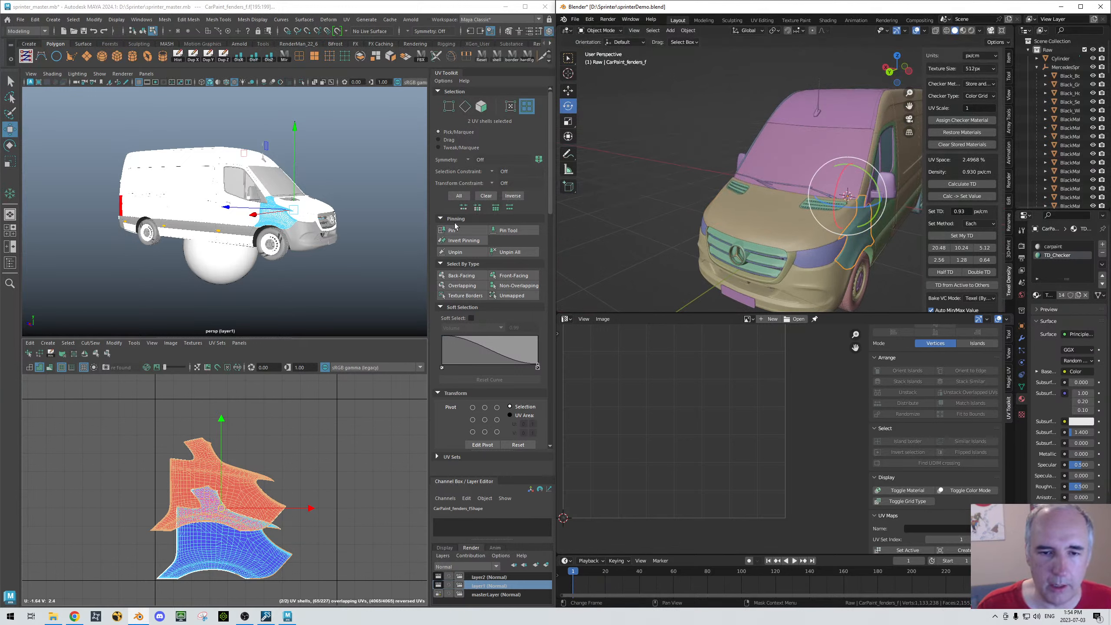
Step: Select the fenders' overlapping UVs in Maya, and enter face editing on the opposite-side fender in Blender
click(454, 285)
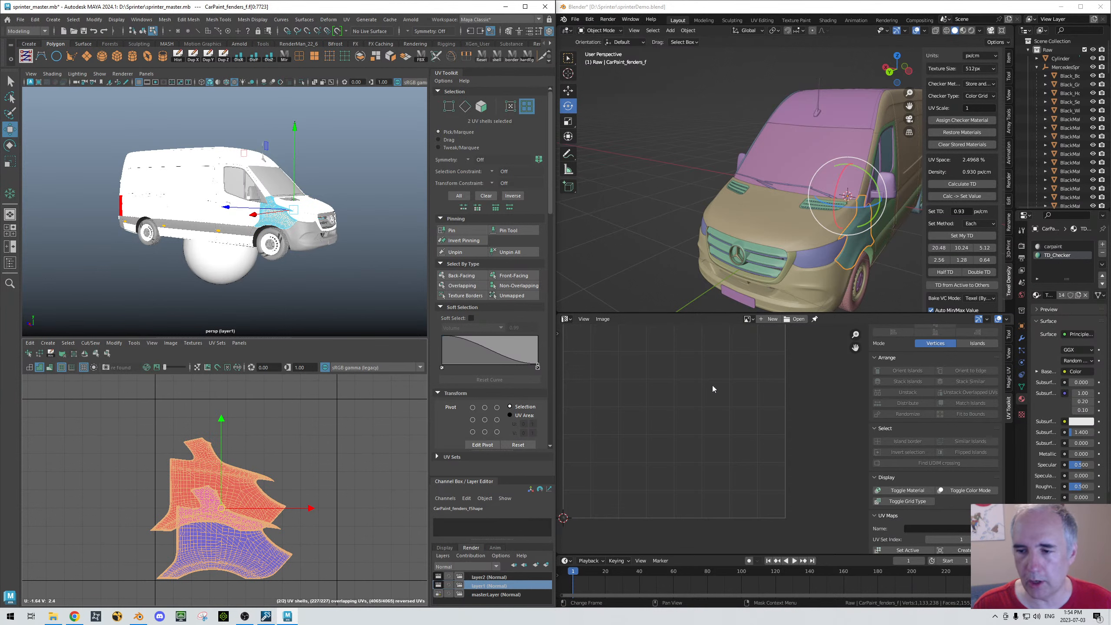
click(726, 348)
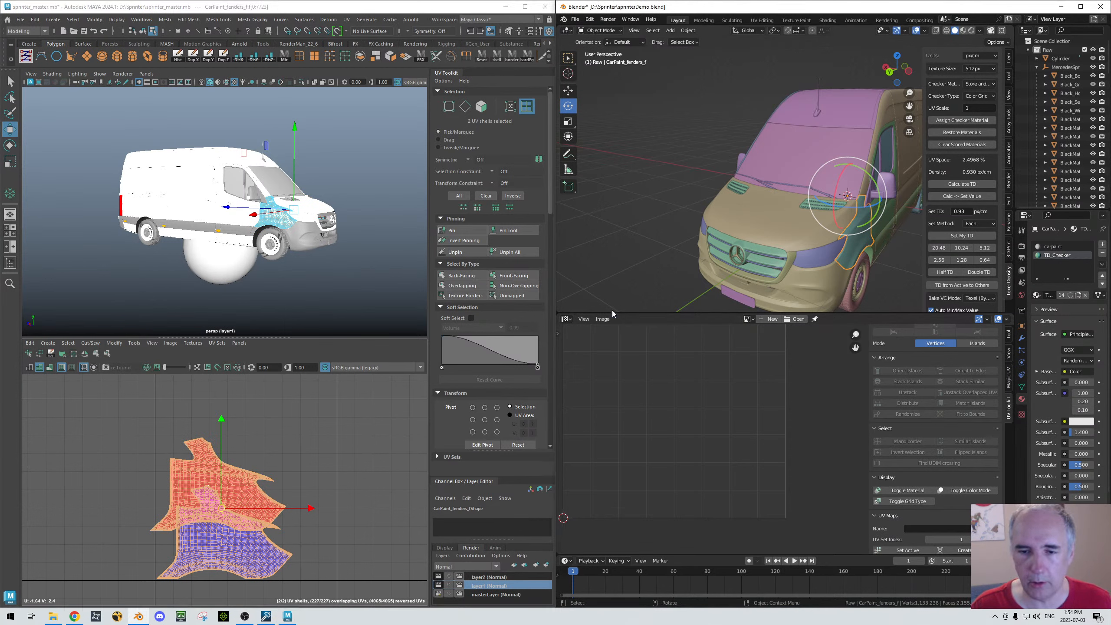
right_drag(786, 223, 734, 224)
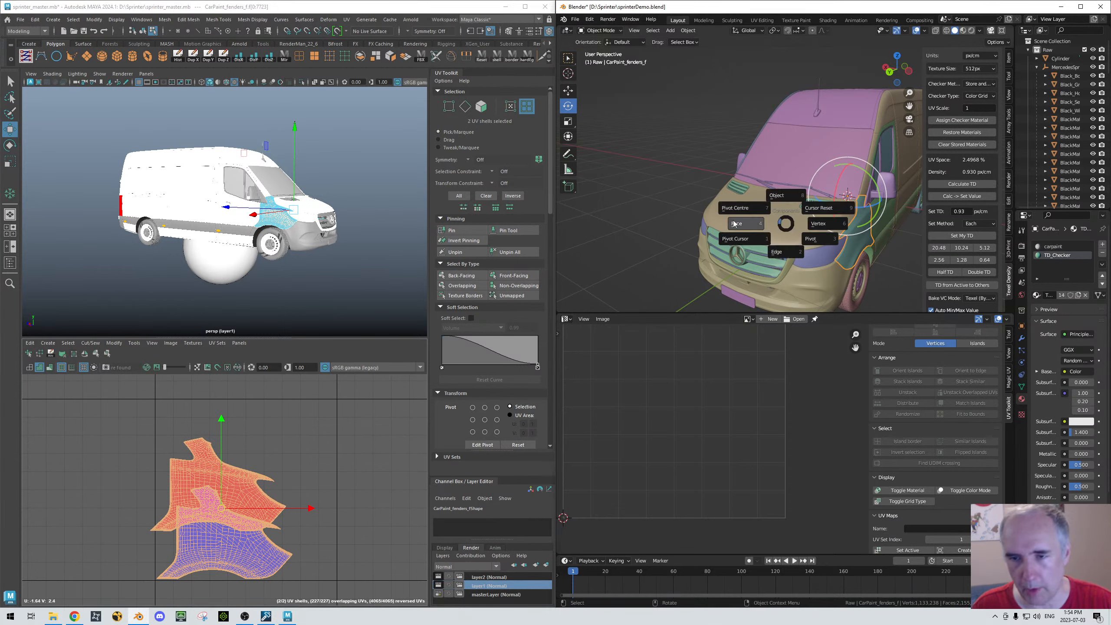
click(733, 223)
click(702, 319)
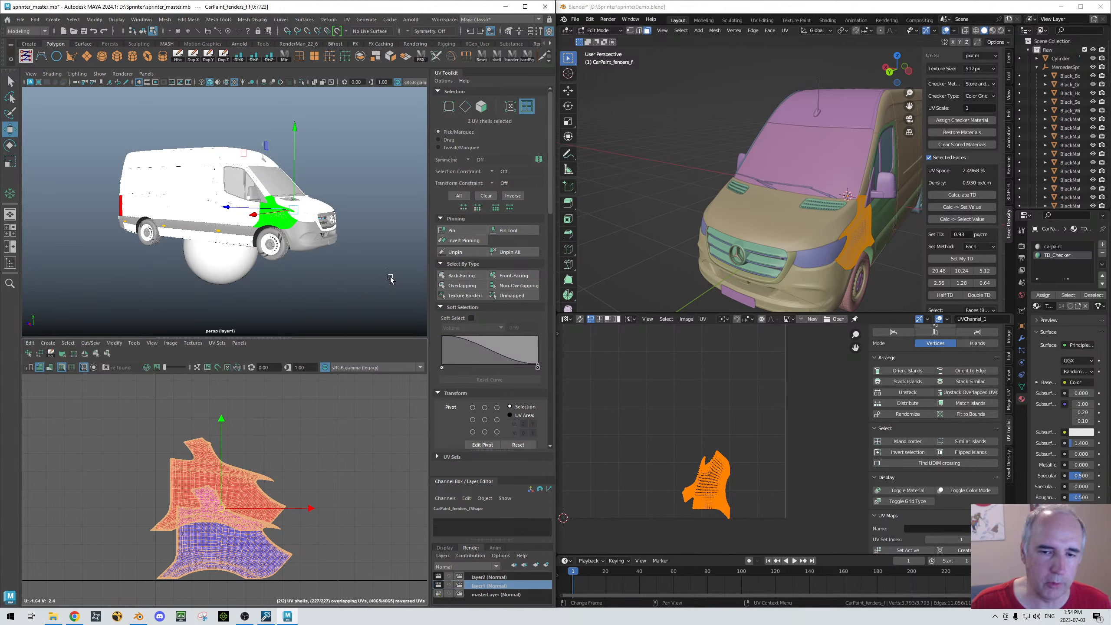
Step: In Maya, try rotating the fender shells around their upper-left corner pivot, undo the rotation and set the pivot back to the selection's centre
scroll(492, 292, down, 3)
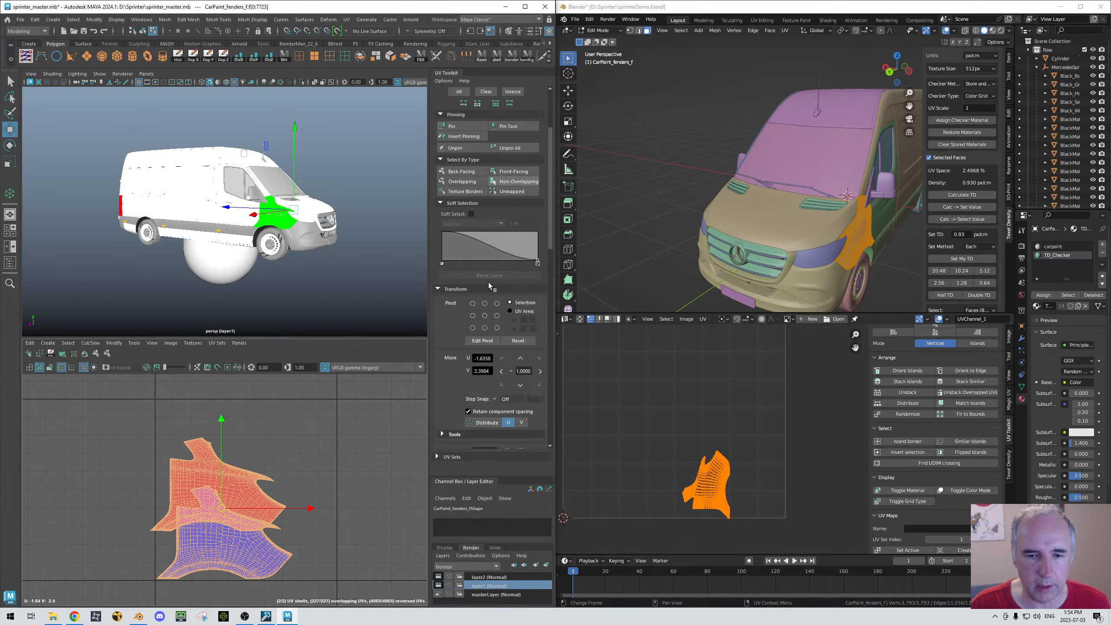
click(473, 225)
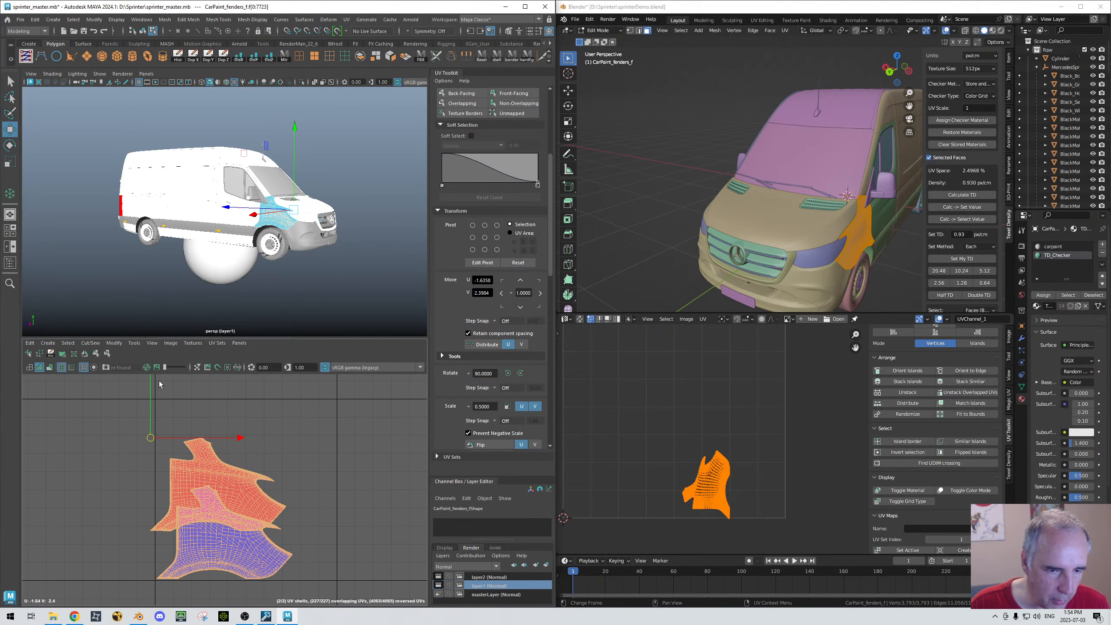
key(r)
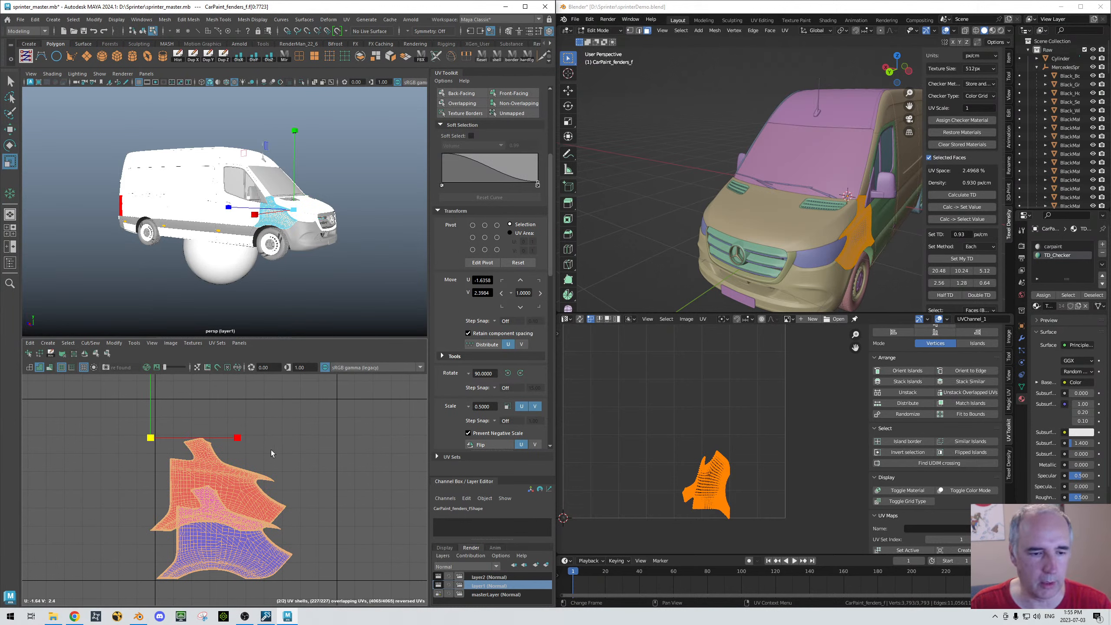
key(e)
drag(236, 446, 226, 363)
key(ctrl+z)
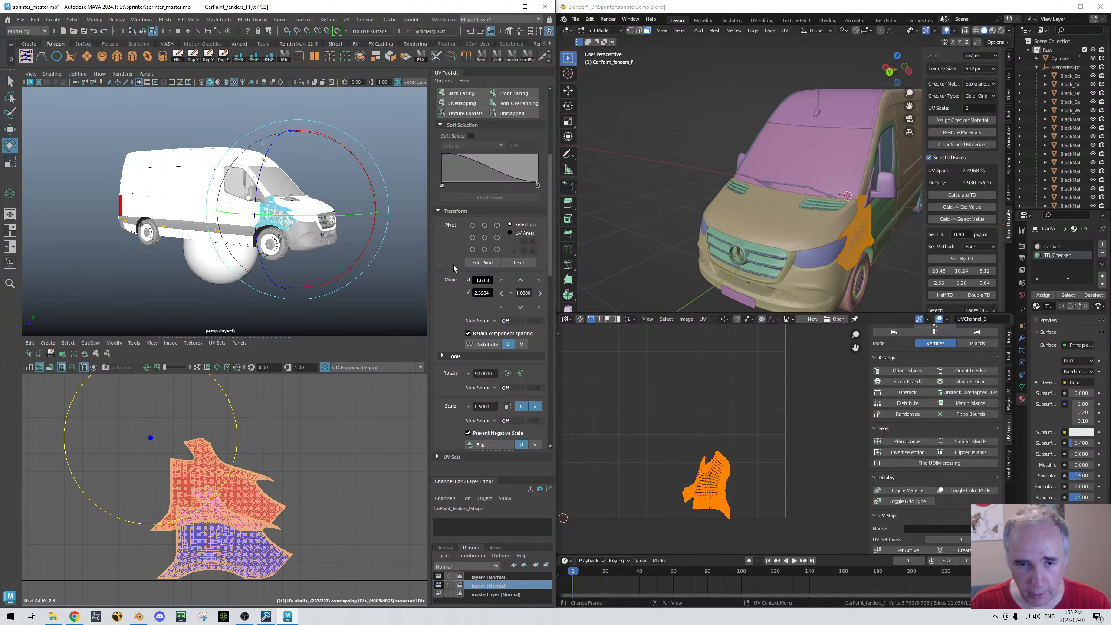
click(486, 237)
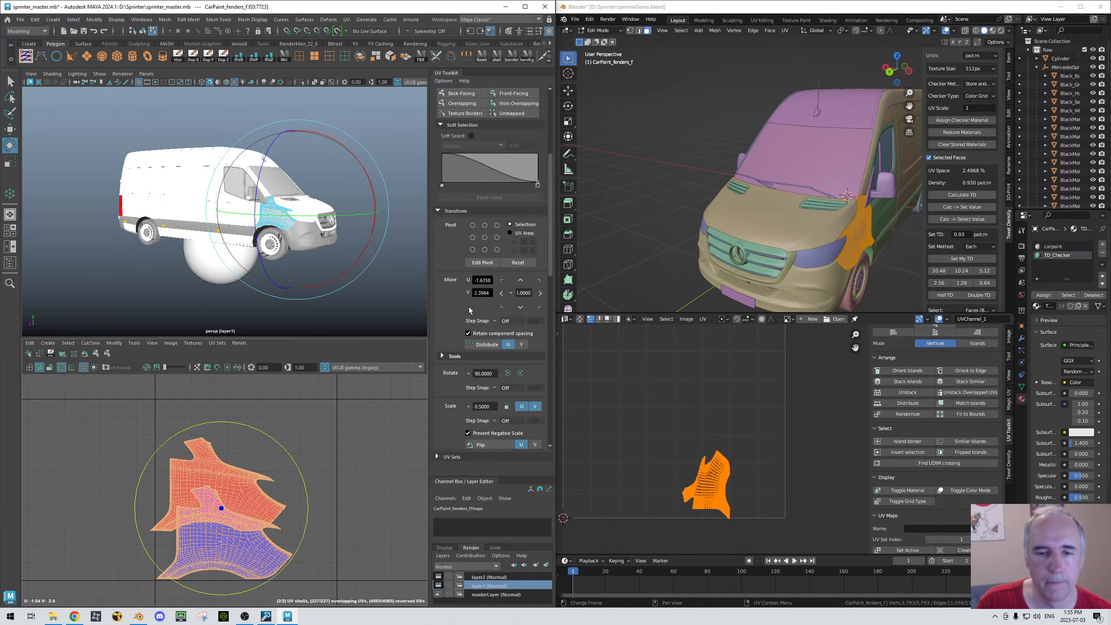
Step: In Blender, set the island rotation to global (G) and rotate the opposite-side fender's UV island repeatedly by -90°
scroll(454, 373, down, 2)
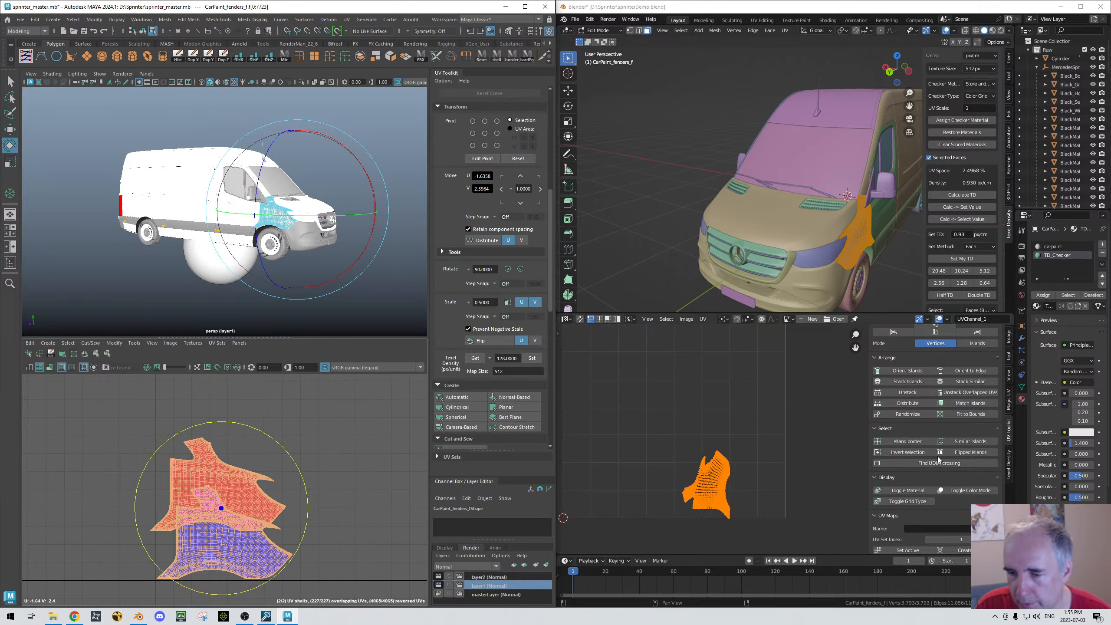
scroll(937, 459, down, 4)
scroll(941, 454, up, 10)
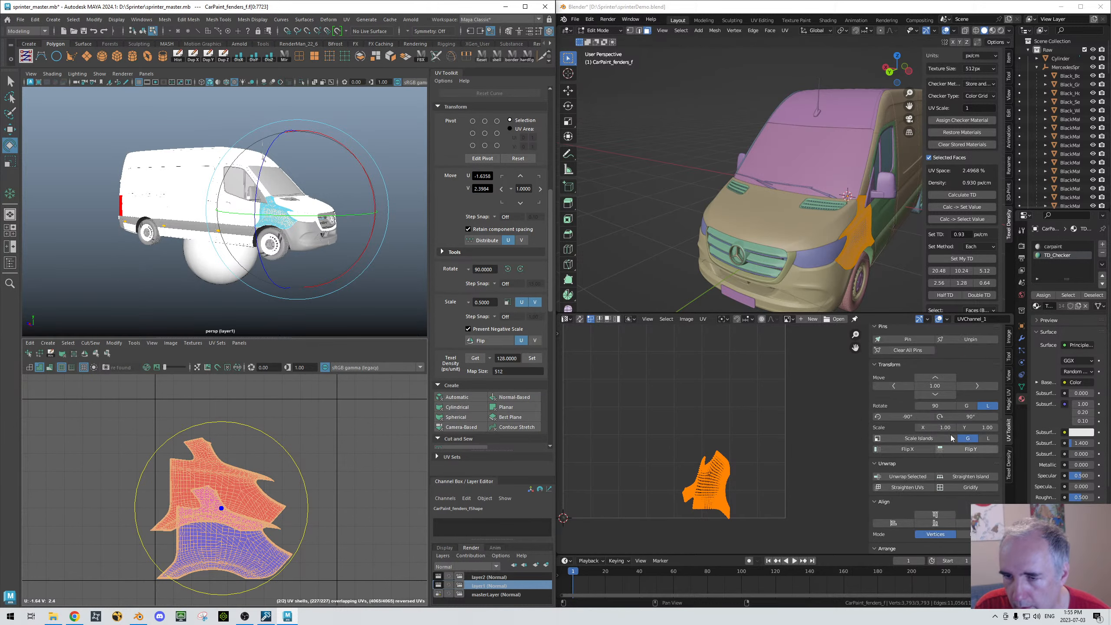
click(967, 405)
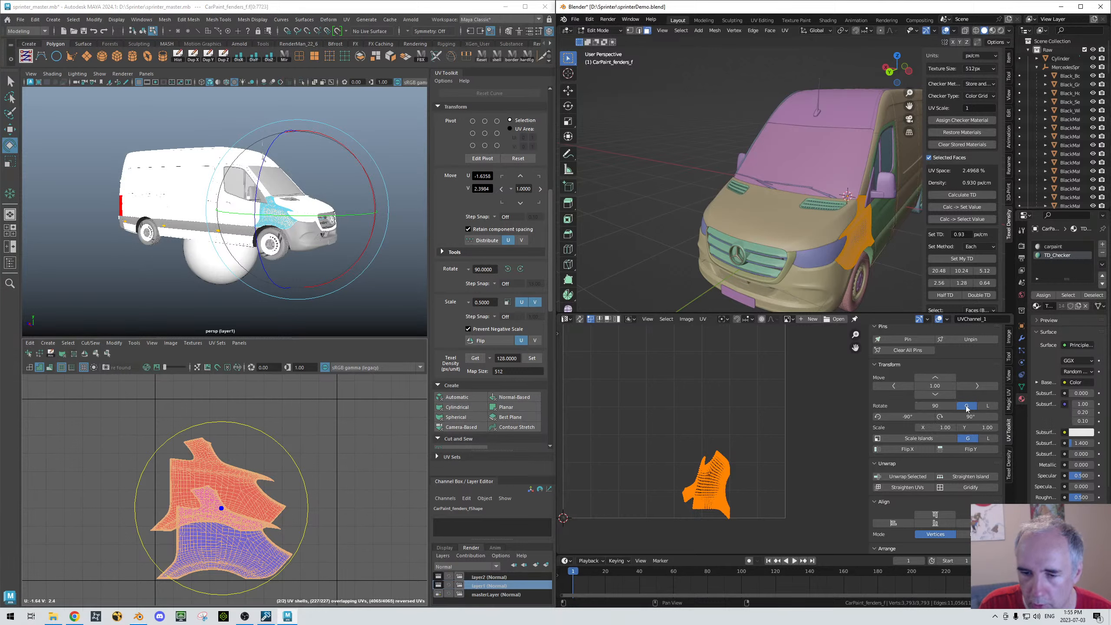
click(939, 406)
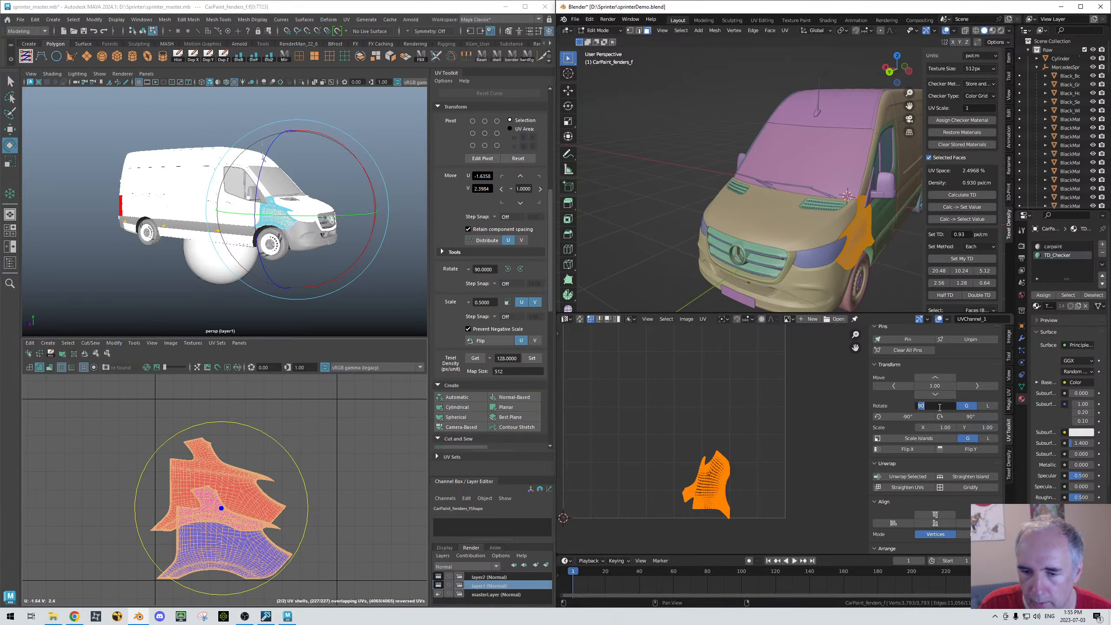
click(899, 406)
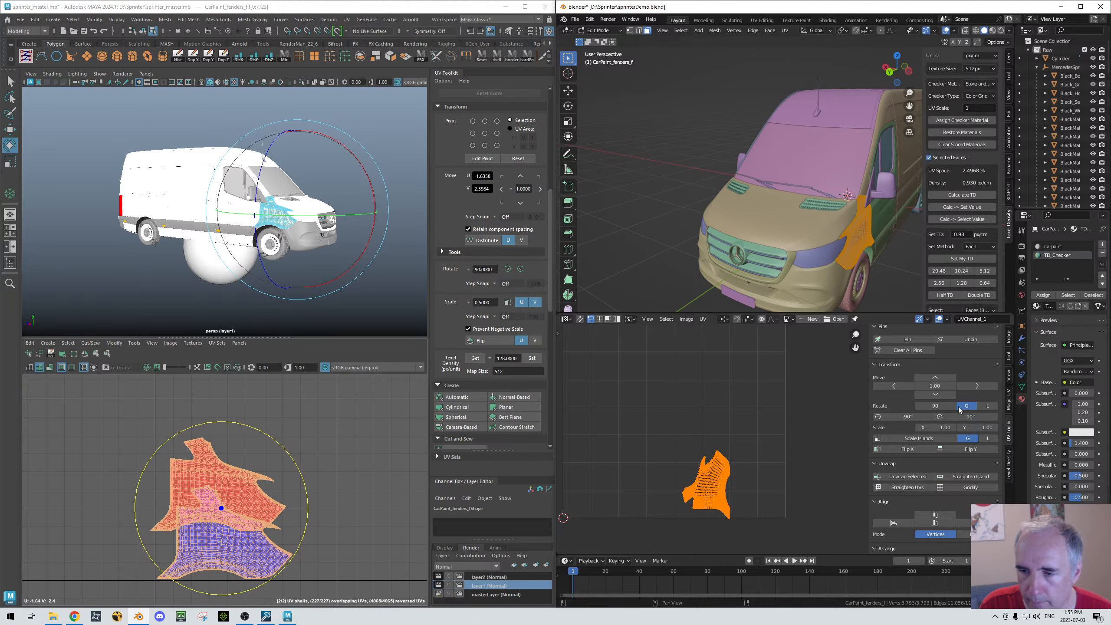
click(906, 417)
click(905, 418)
click(905, 418)
click(905, 418)
click(905, 418)
click(905, 418)
click(905, 418)
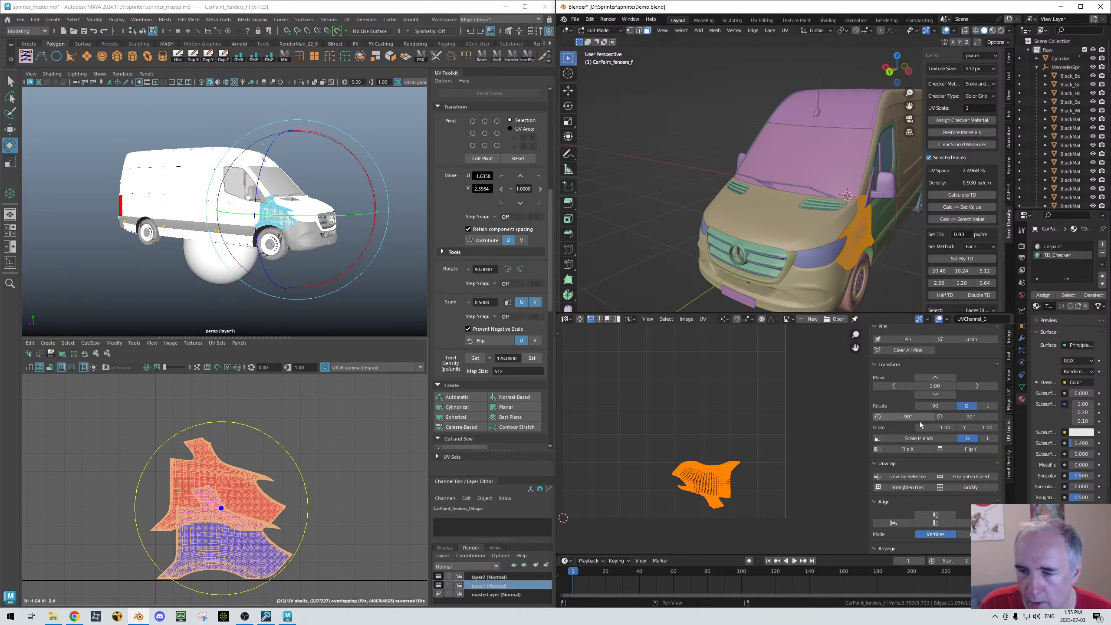
Step: Set the rotation to local (L), select both front fender objects and enter edit mode on them together
click(988, 406)
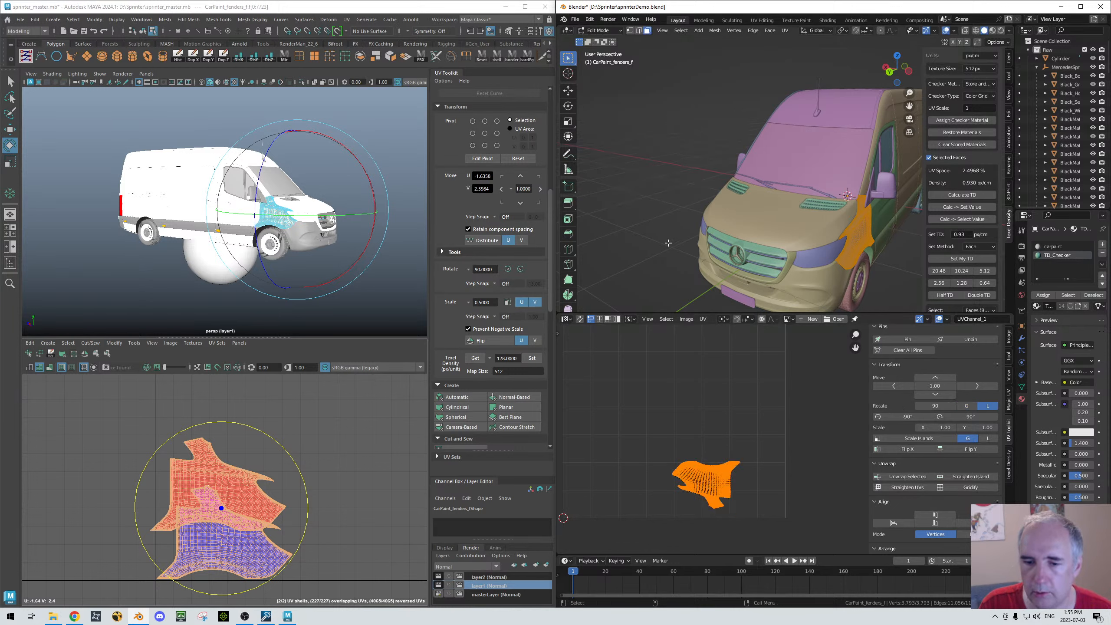
alt+drag(668, 243, 786, 245)
key(ctrl+Tab)
click(820, 232)
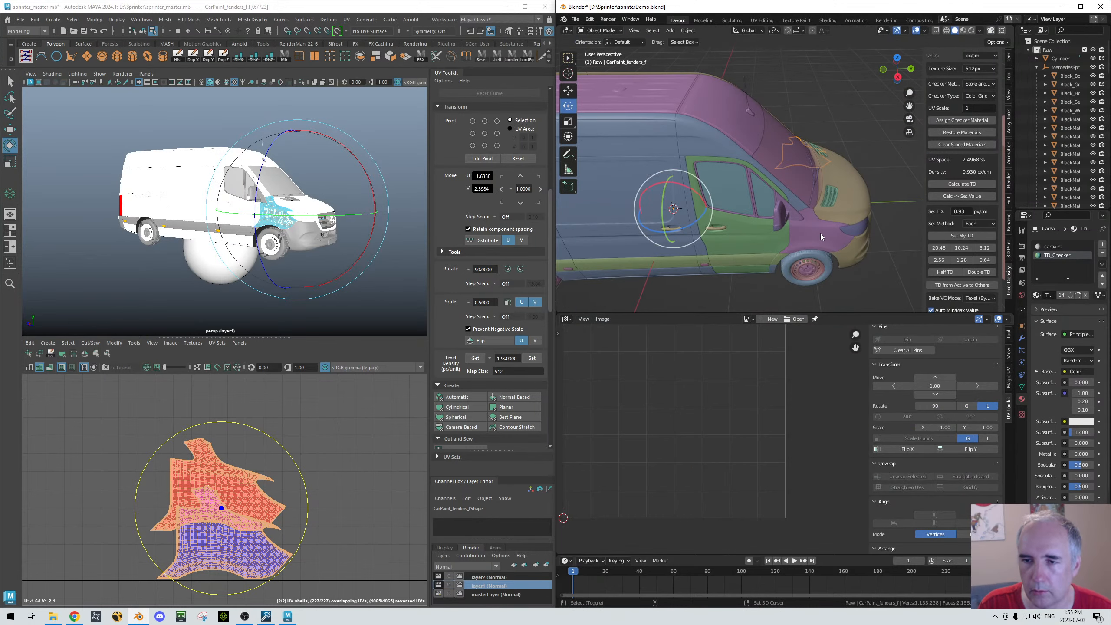
shift+click(820, 232)
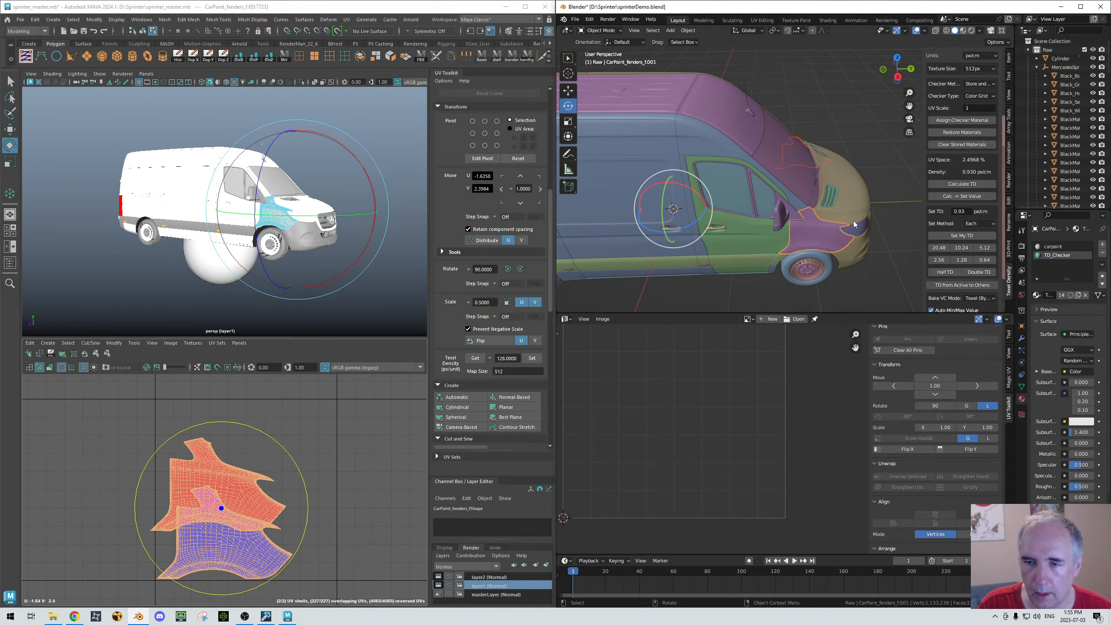
key(ctrl+Tab)
click(715, 189)
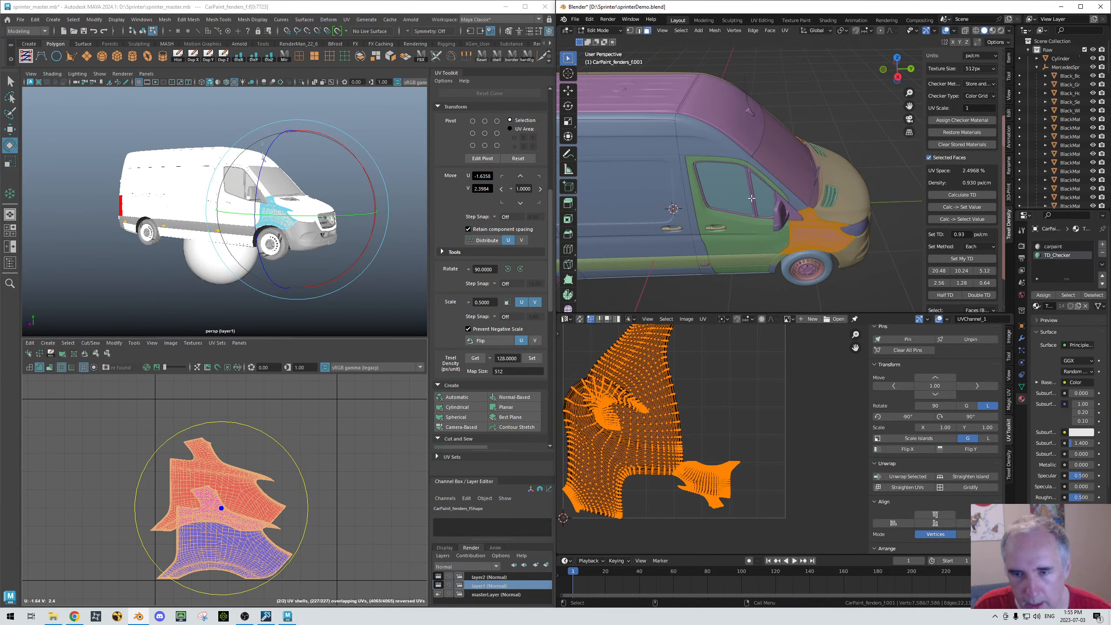
Step: Set the rotation to global (G) and rotate both fender islands as one group by -90° four times
click(966, 406)
click(909, 417)
click(909, 417)
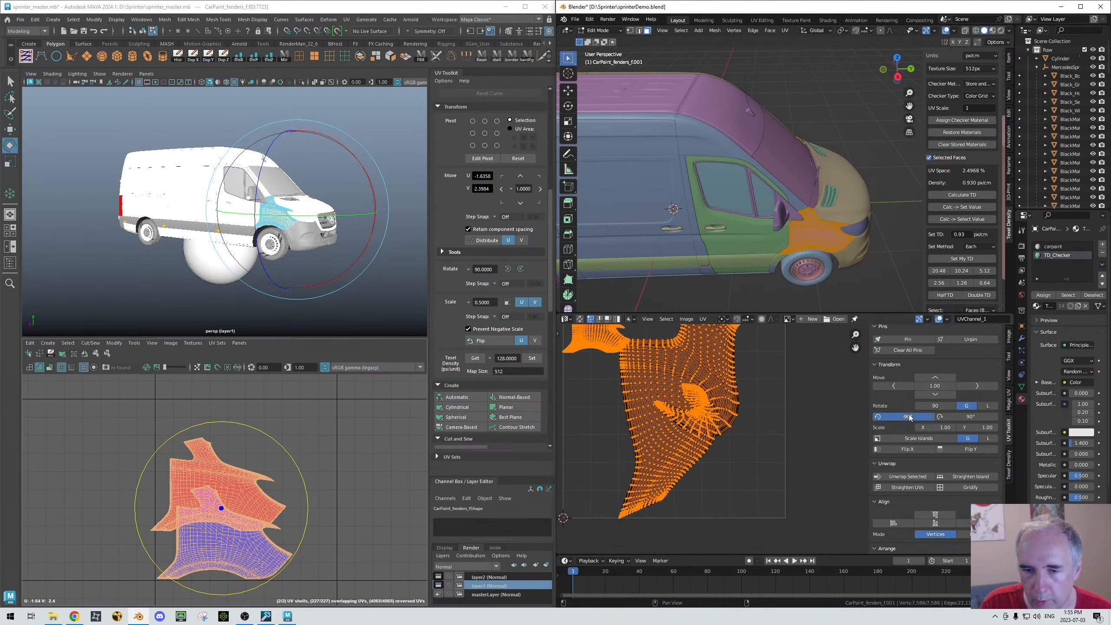
click(909, 417)
click(909, 417)
Step: Set the rotation to local (L), keep the angle at 90 and rotate each fender island by -90° around its own centre
click(988, 405)
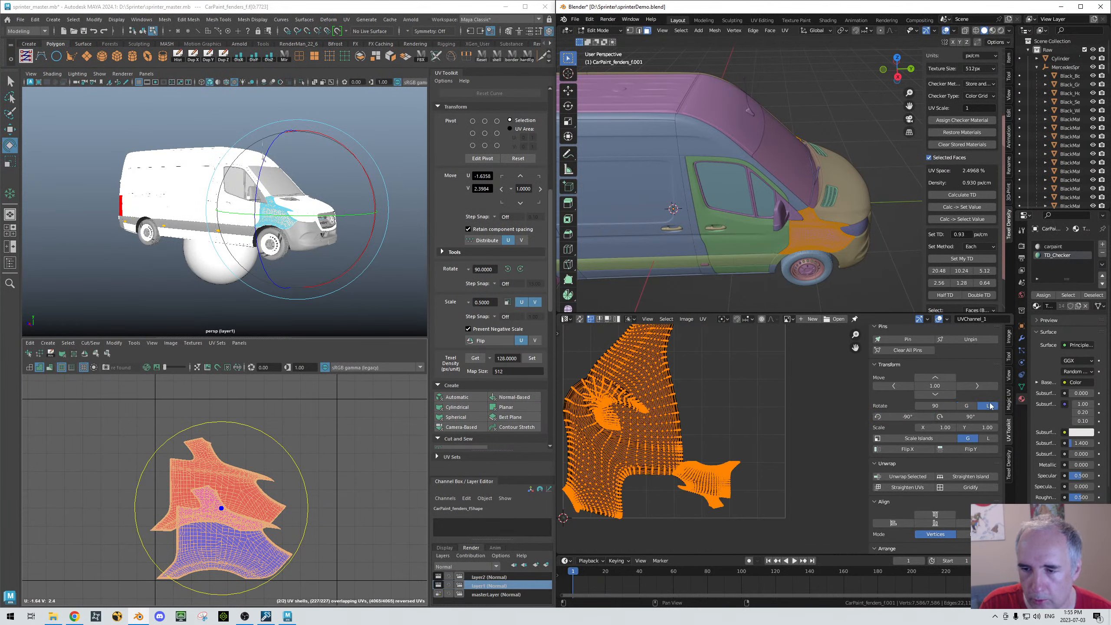
click(936, 406)
key(Return)
click(902, 417)
click(902, 417)
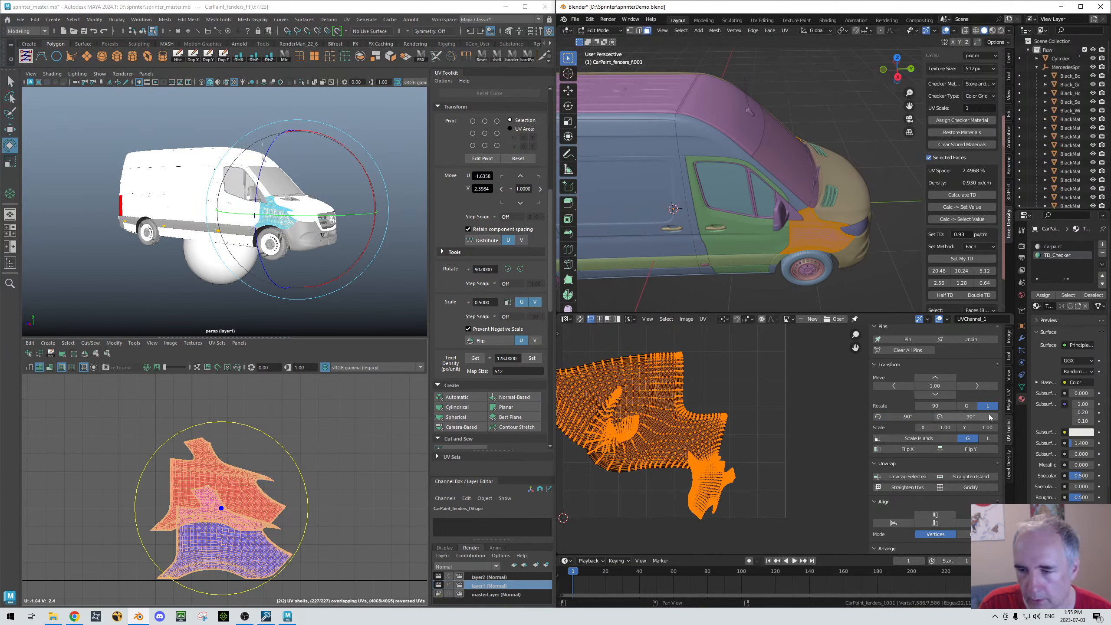
Step: Set the UV island rotation back to global (G) and keep the rotation angle at 90
click(967, 406)
click(936, 408)
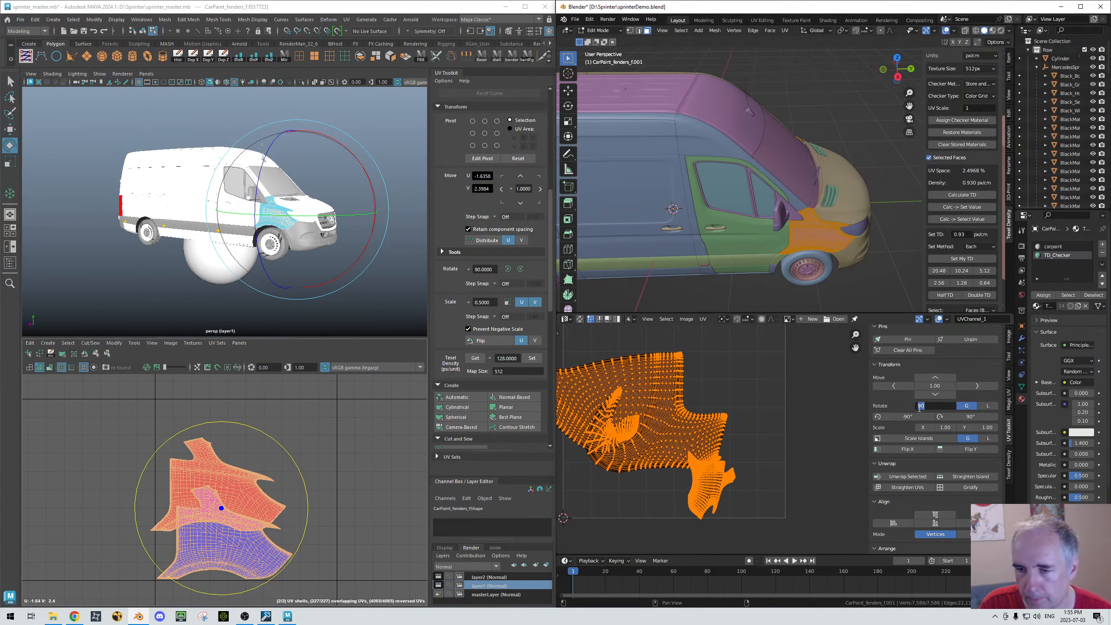
click(905, 416)
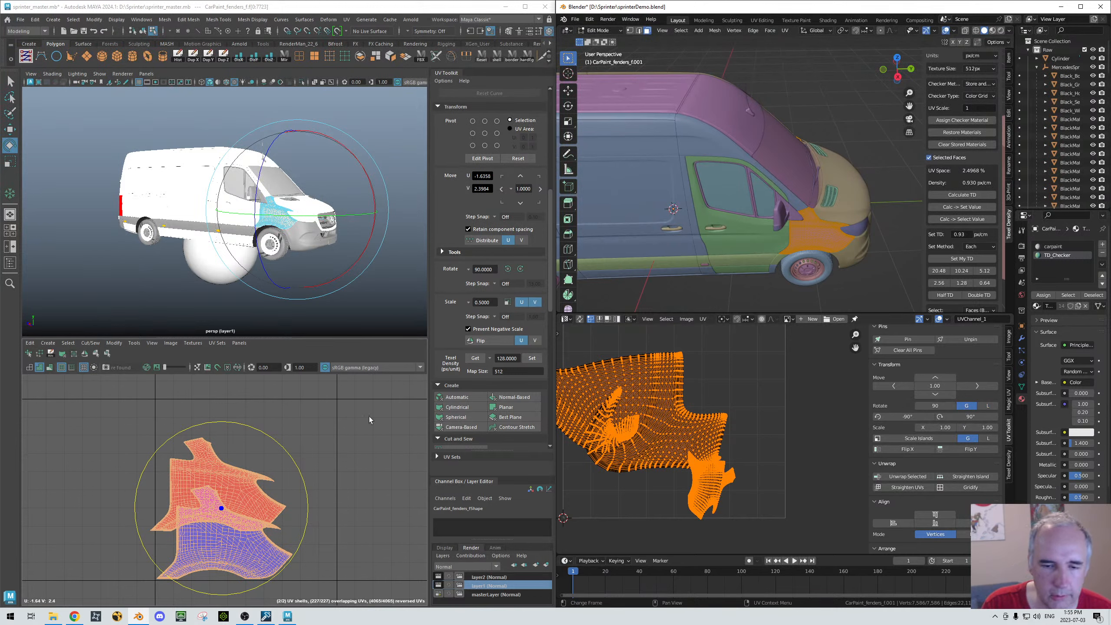
Step: In Maya, put the van's side panel in object mode and get its texel density in the UV Toolkit
scroll(477, 274, down, 3)
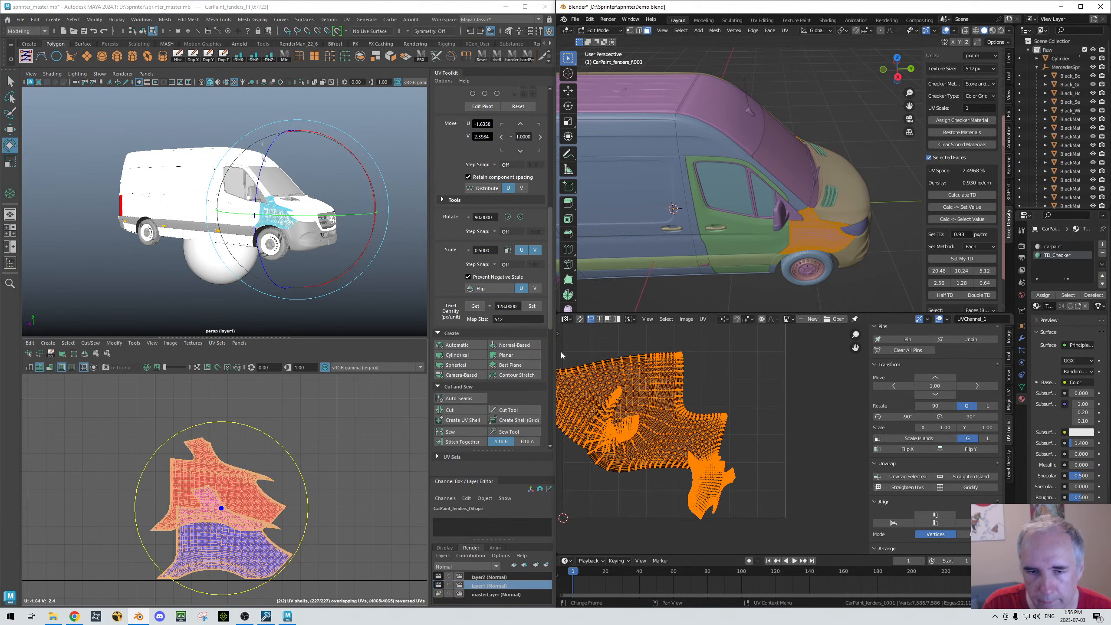
scroll(499, 283, down, 2)
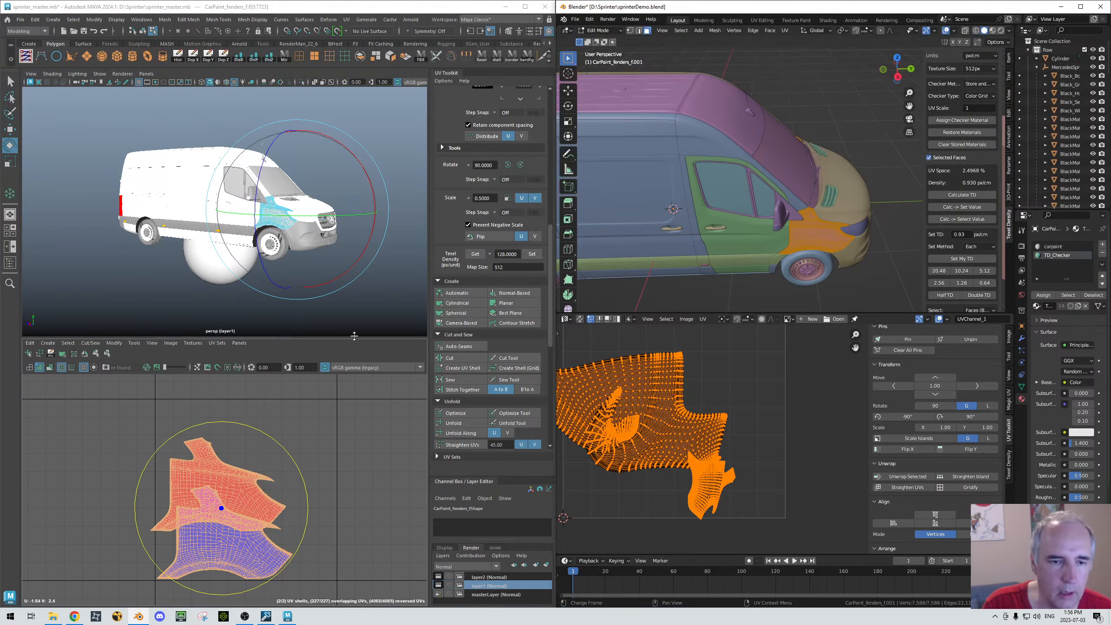
right_drag(185, 239, 183, 187)
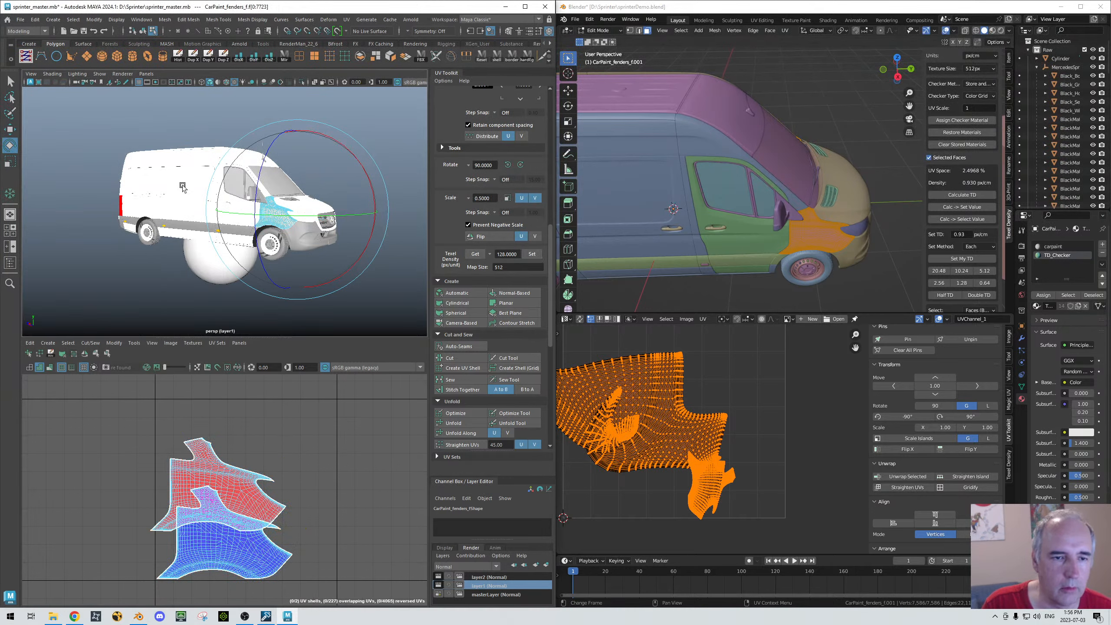
click(183, 188)
right_click(192, 201)
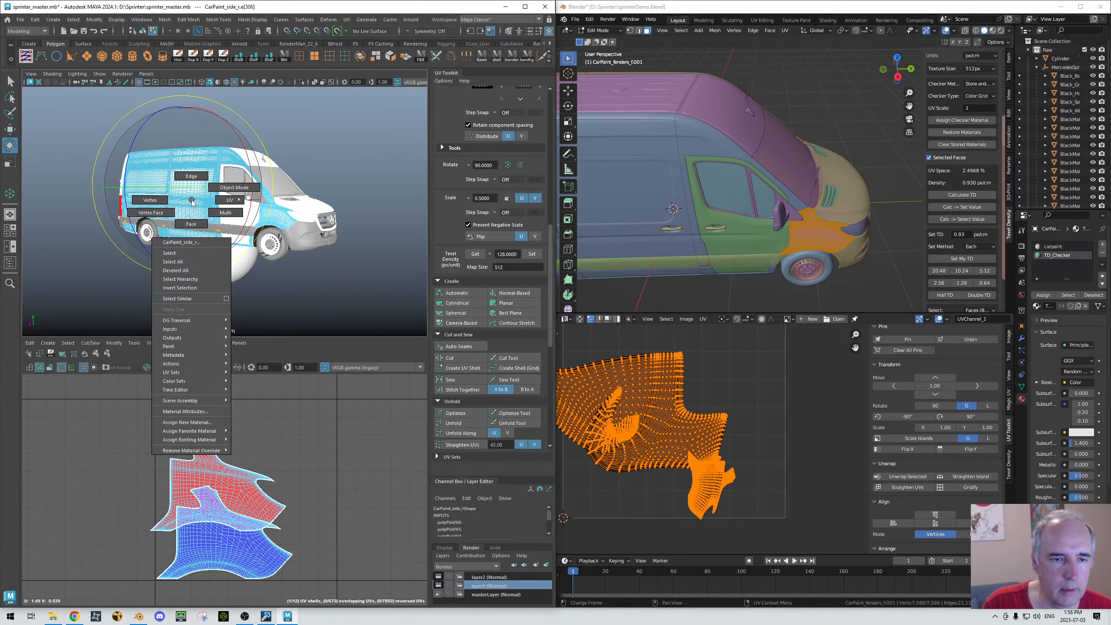
click(234, 188)
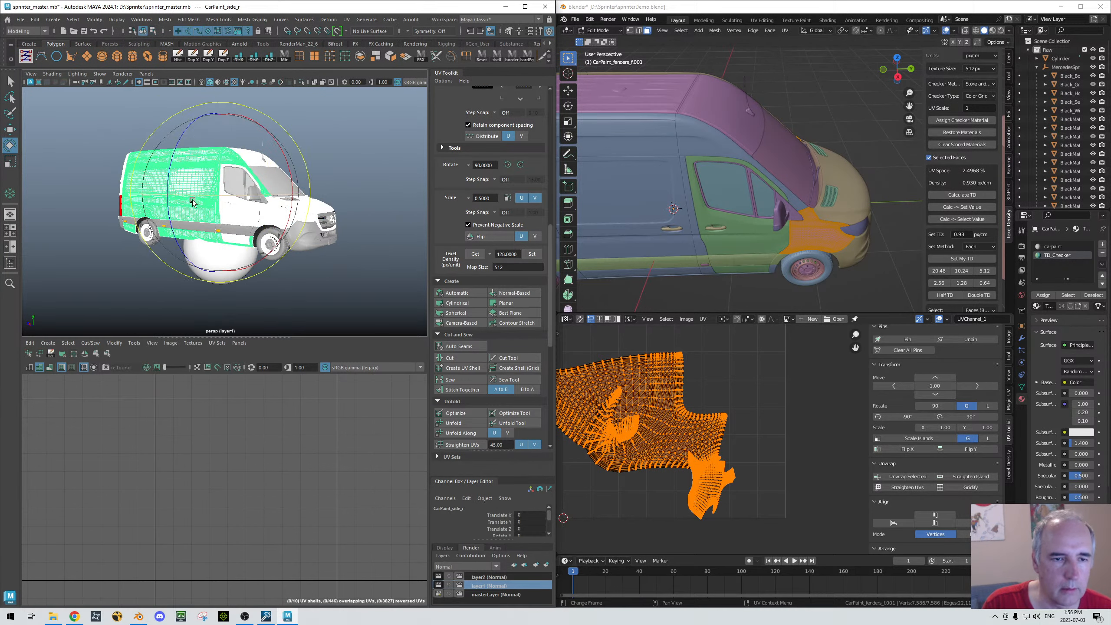
click(477, 256)
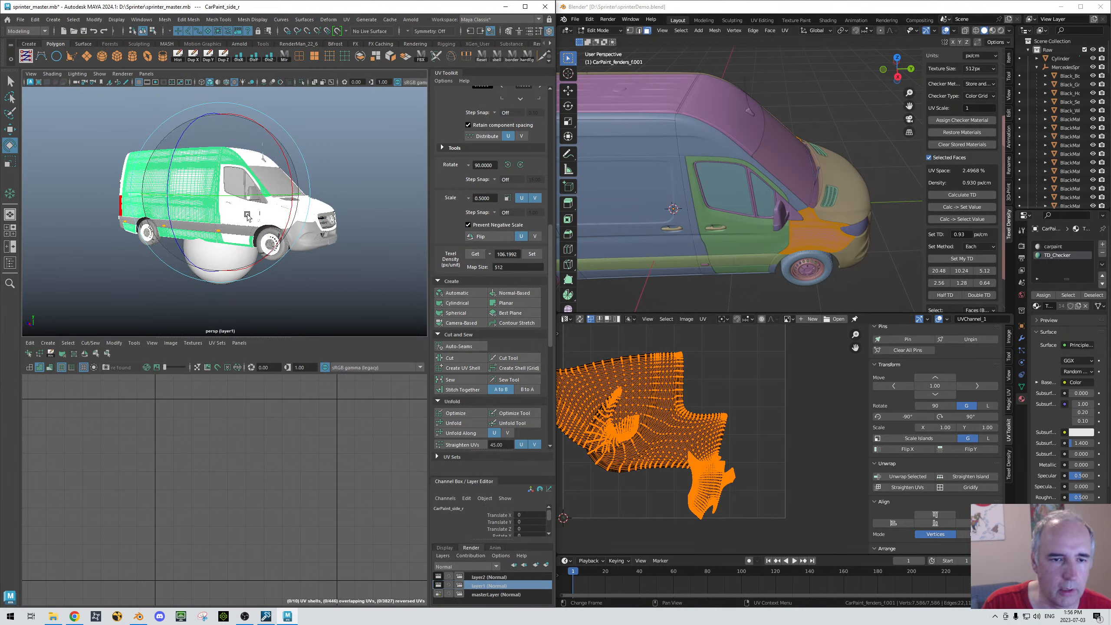
Step: Select the front fender, apply the sampled texel density to its UV shells and undo it, then repeat the apply and undo once more
key(q)
click(233, 217)
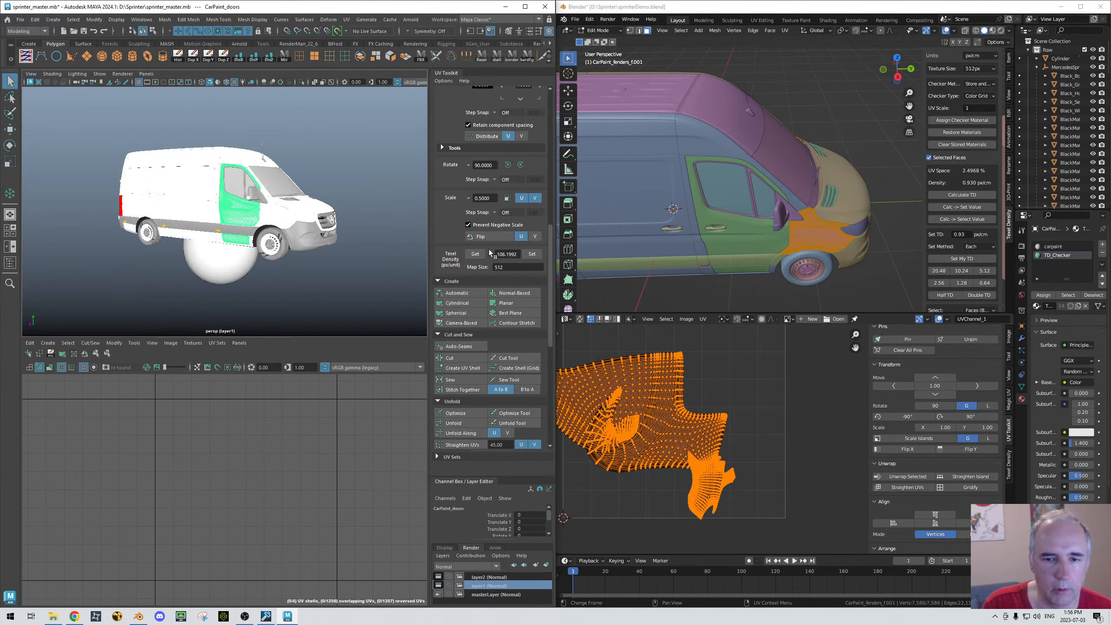
click(277, 219)
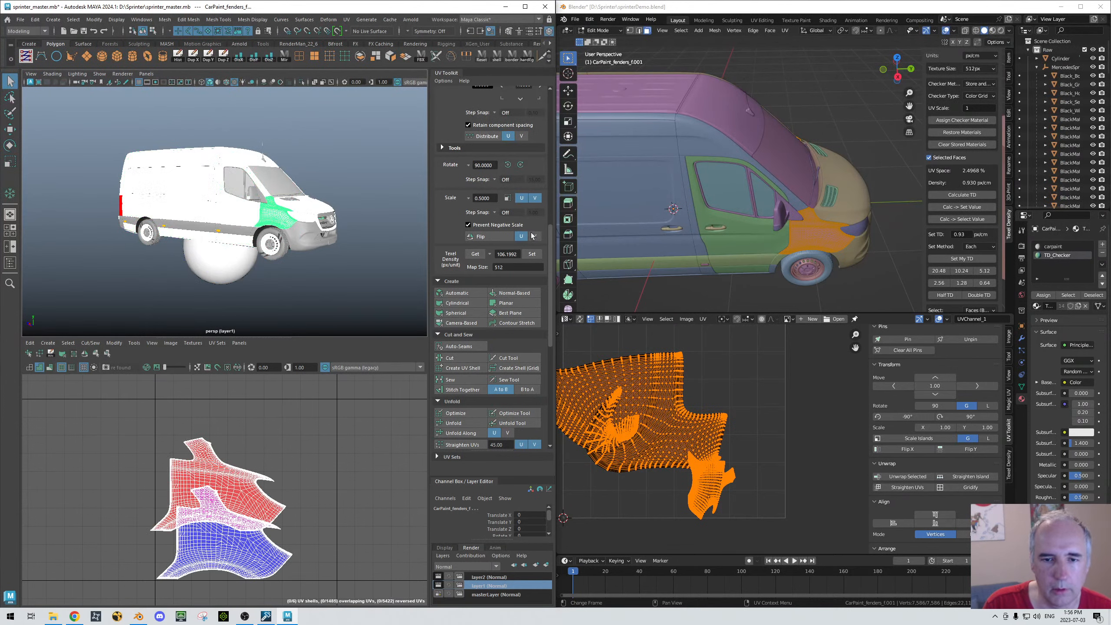
click(532, 254)
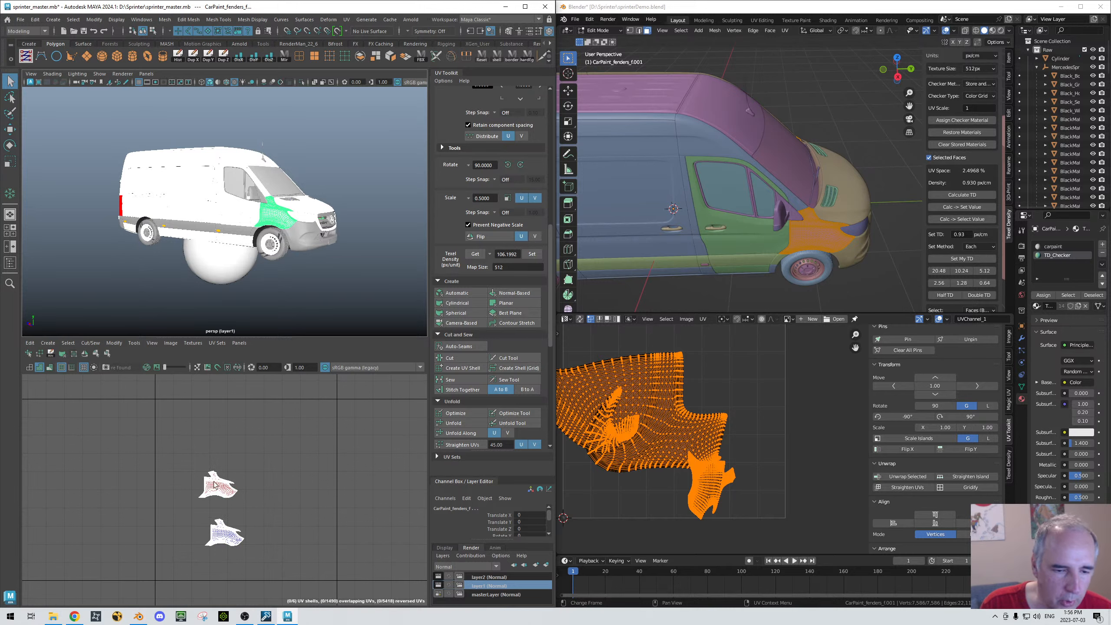
key(ctrl+z)
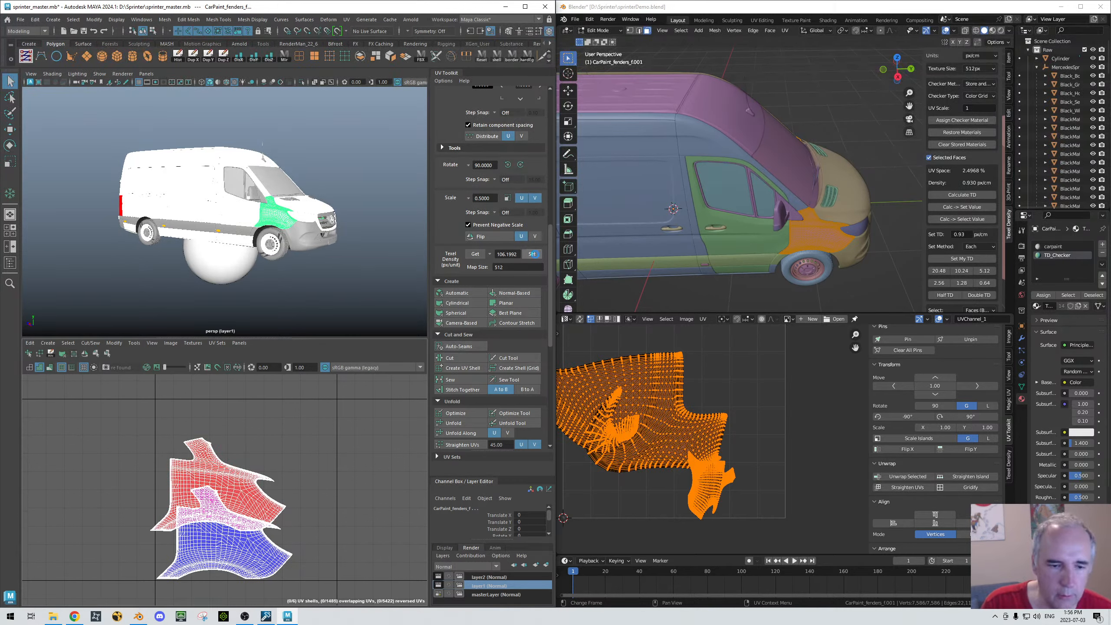
click(533, 254)
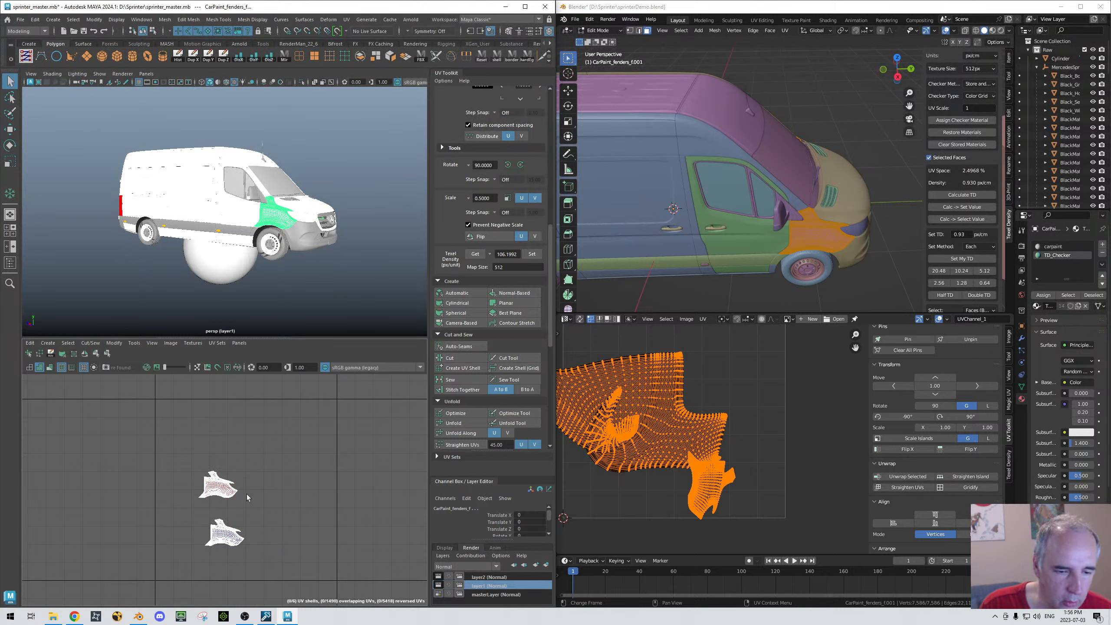
key(ctrl+z)
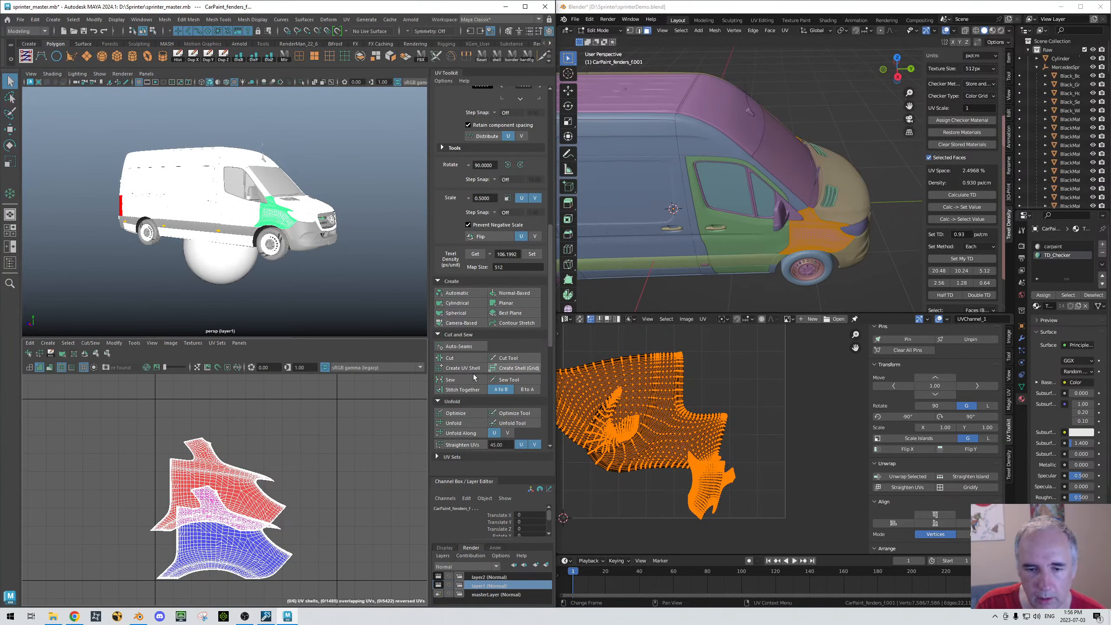
Step: In Maya's UV Editor, switch the front fender to edge selection, pick an edge on the lower shell and activate the Scale tool
click(726, 384)
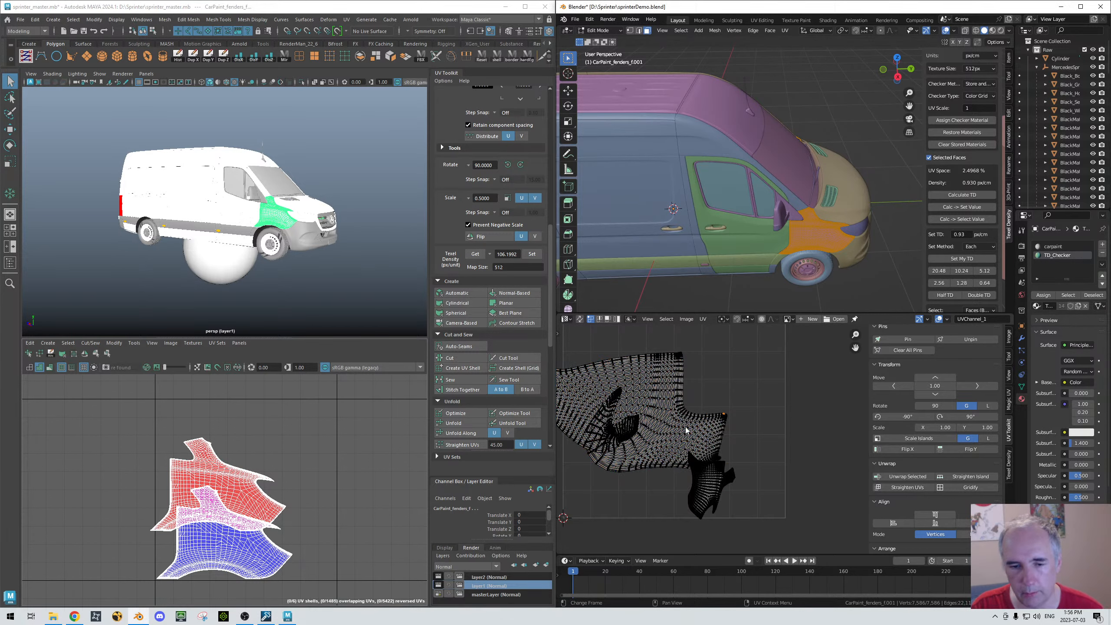
scroll(442, 390, down, 1)
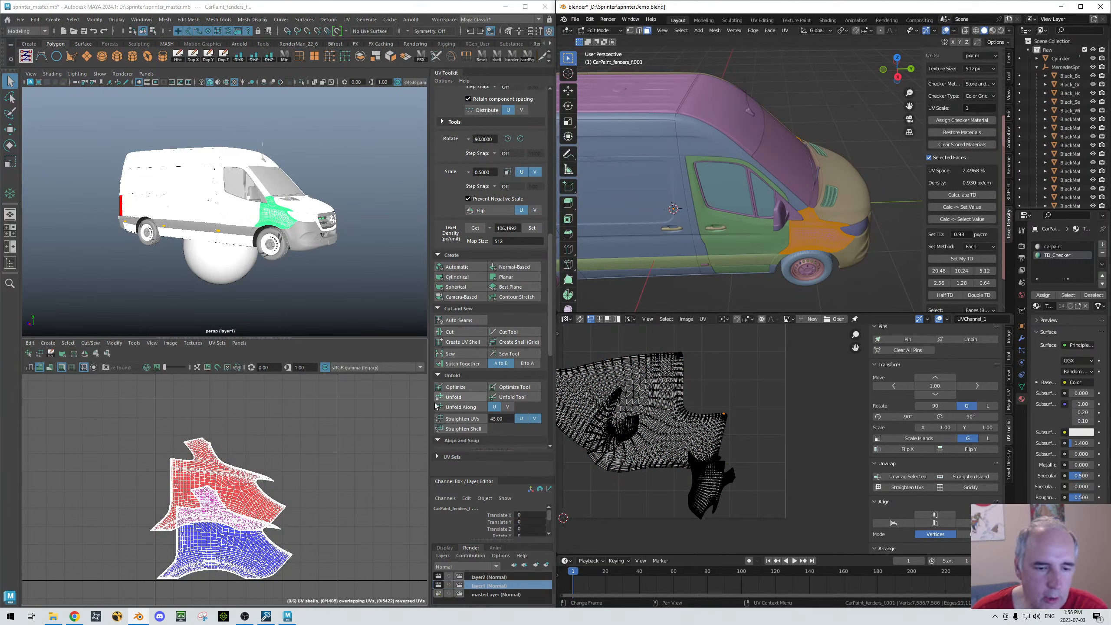
alt+middle_drag(247, 540, 294, 458)
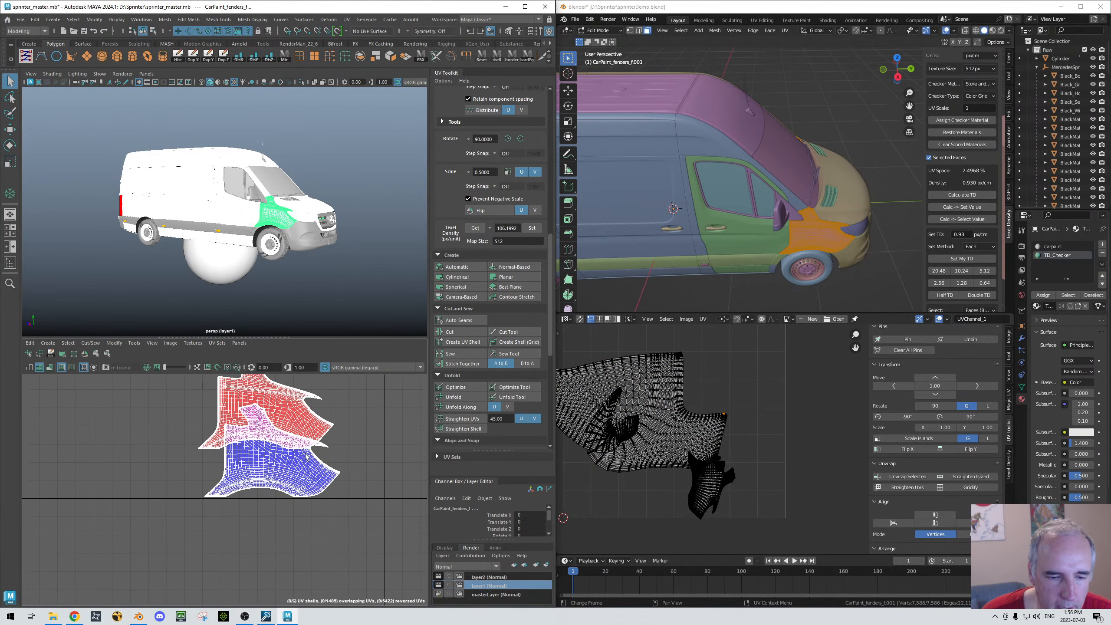
right_drag(290, 462, 295, 439)
click(282, 474)
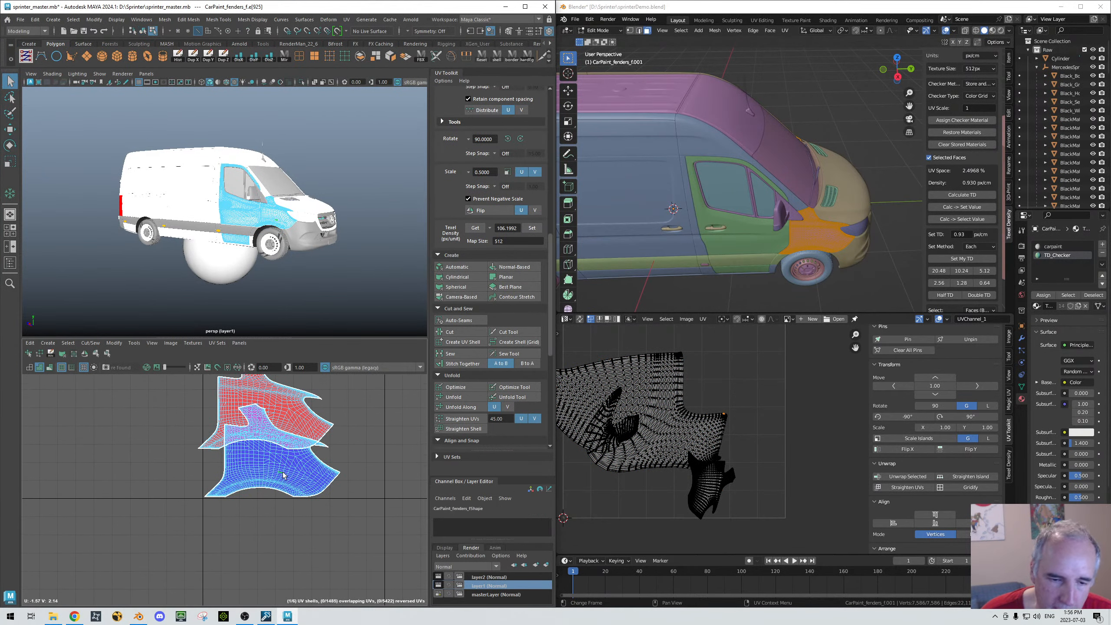
key(r)
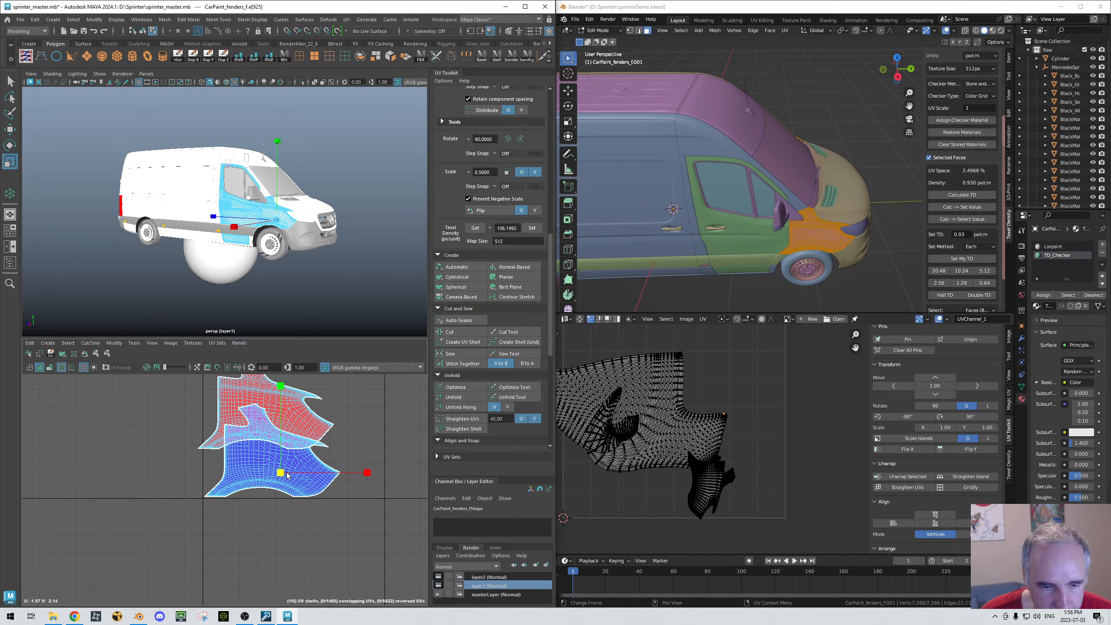
Step: Switch the UV Editor to UV shell selection and try to select the upper fender shell with the Move tool
right_drag(287, 475, 262, 460)
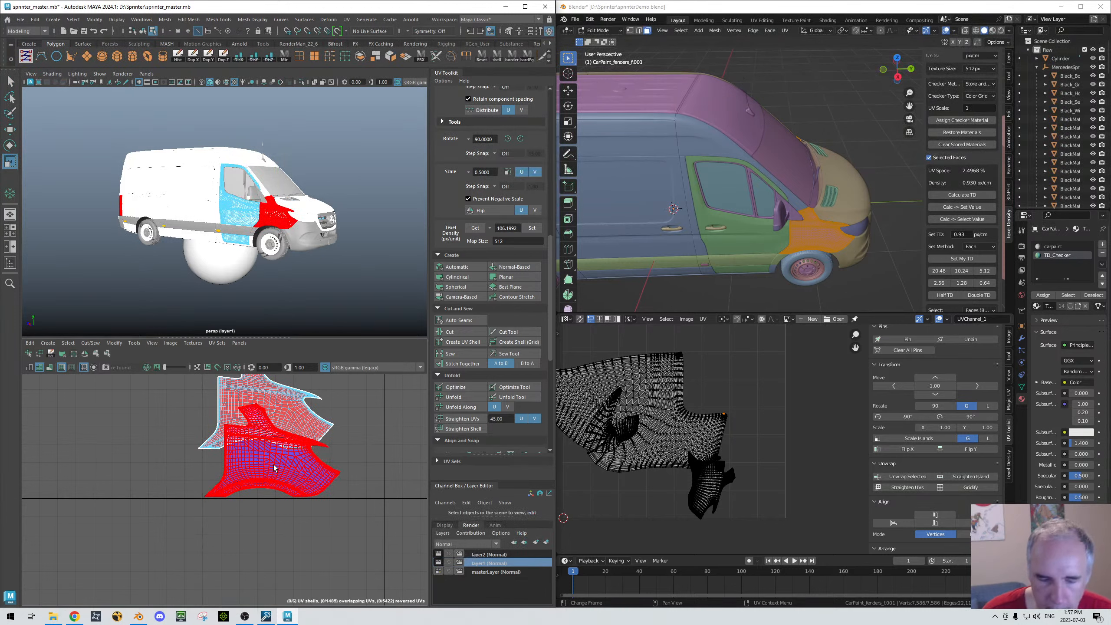
right_drag(273, 452, 244, 477)
key(q)
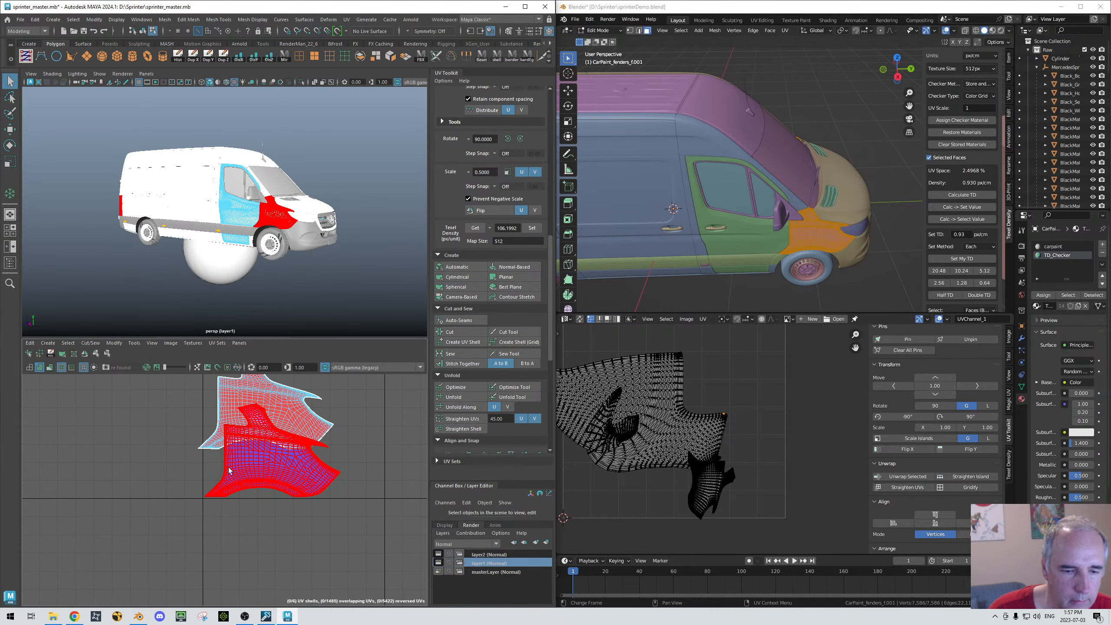
key(w)
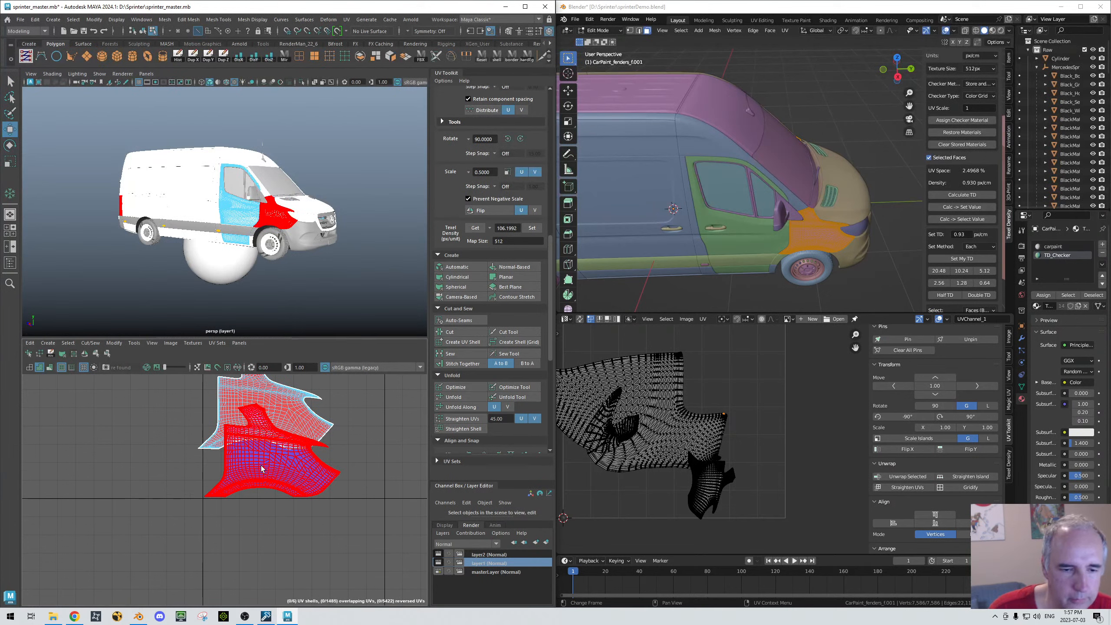
scroll(281, 475, down, 2)
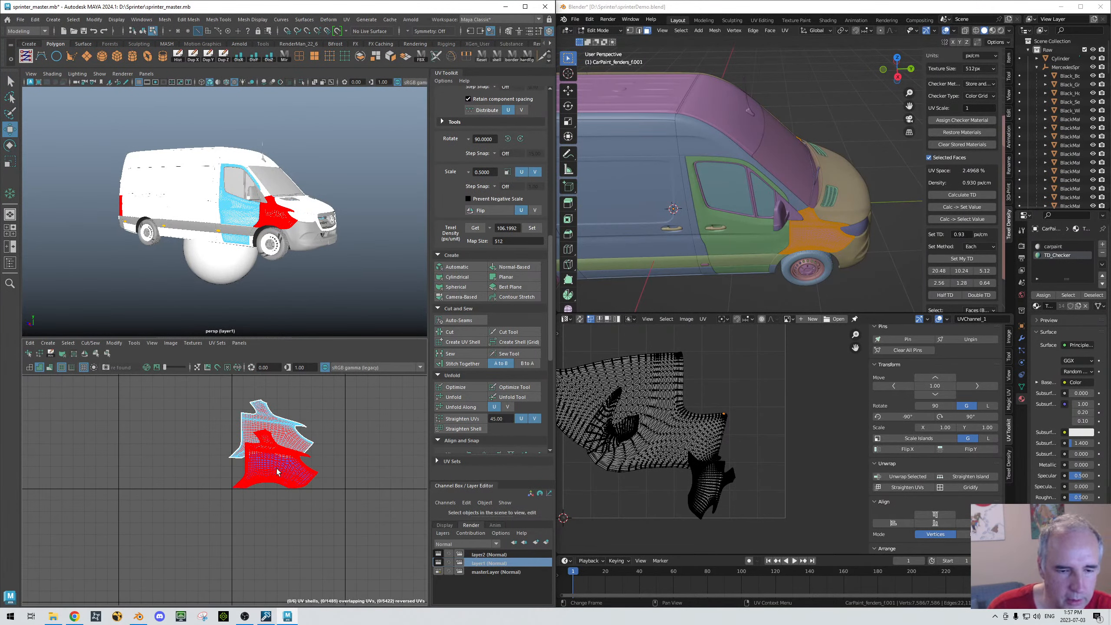
click(283, 419)
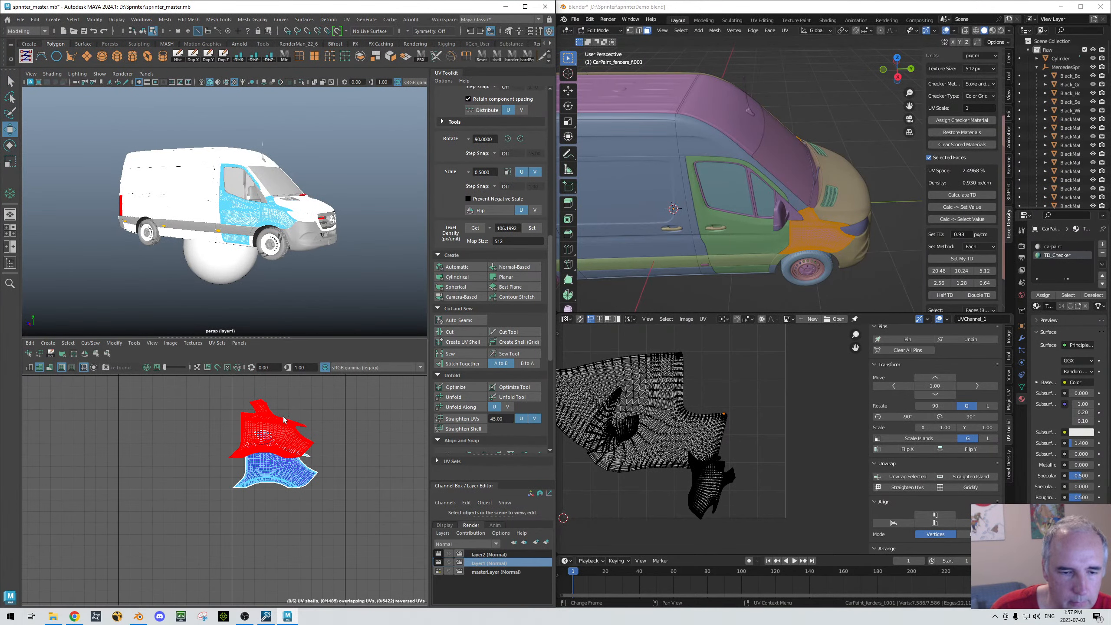
Step: Reselect the front fender in object mode and enter UV shell selection on it alone
right_drag(274, 211, 306, 200)
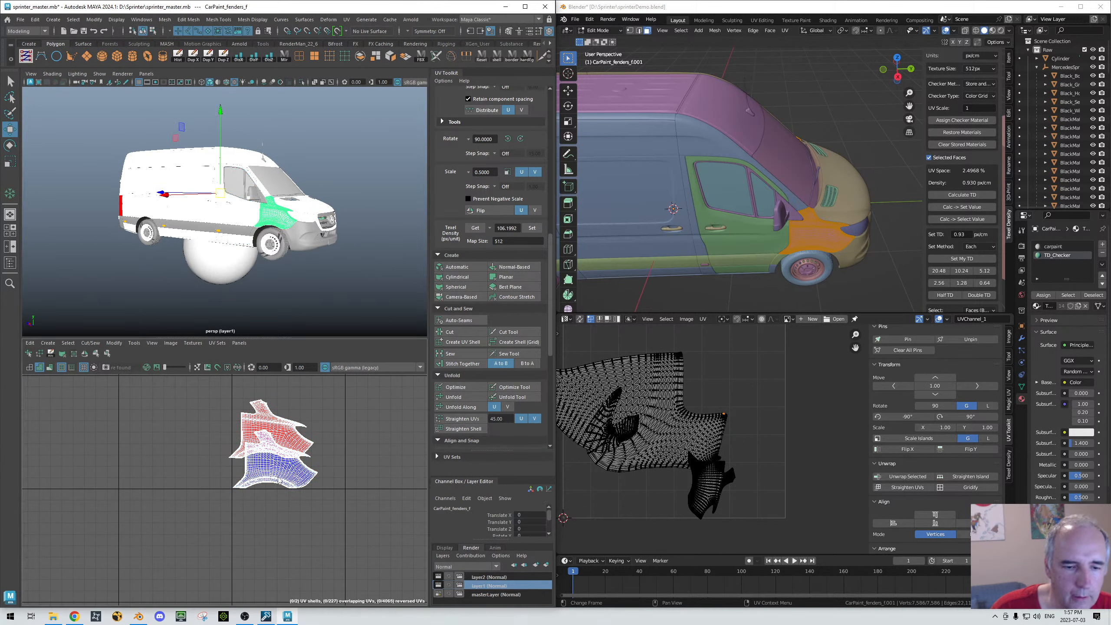
right_drag(278, 475, 235, 437)
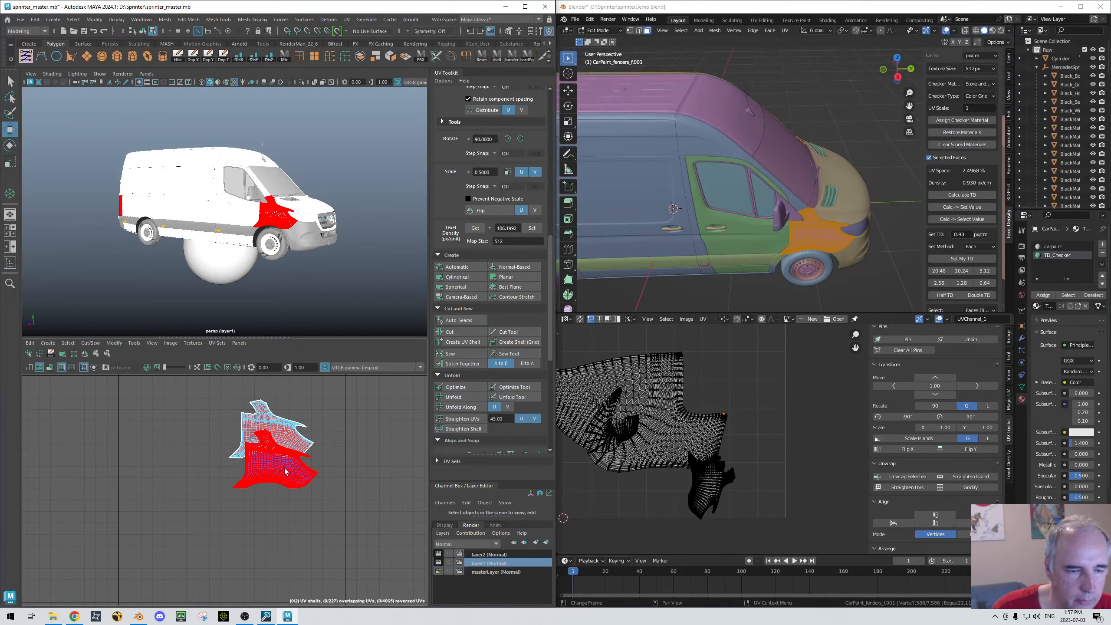
scroll(290, 469, down, 5)
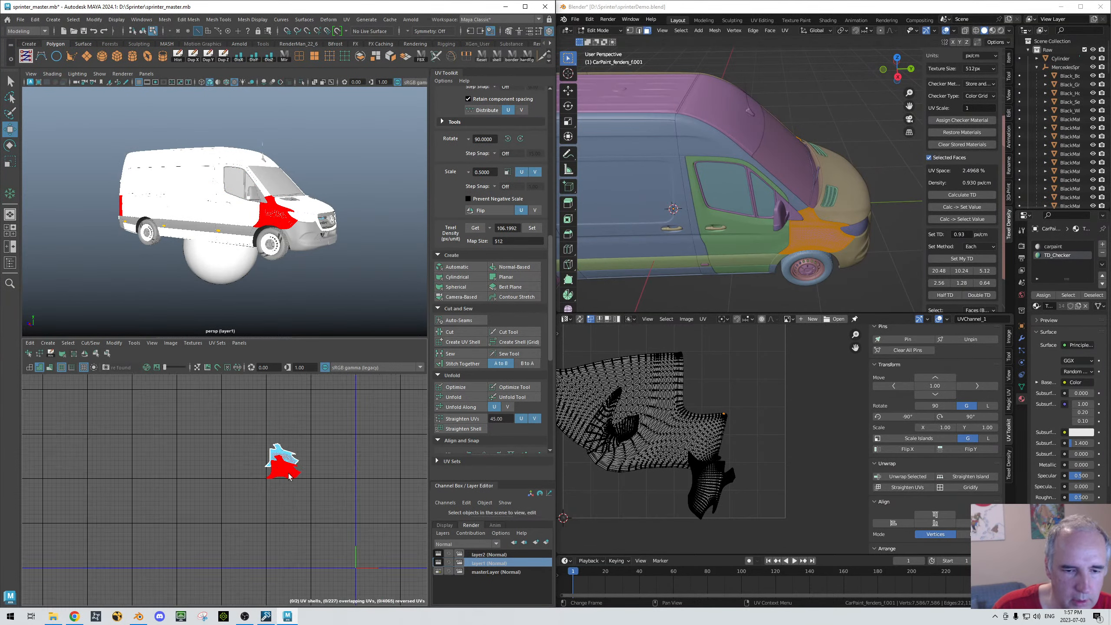
scroll(289, 476, up, 4)
scroll(289, 477, up, 1)
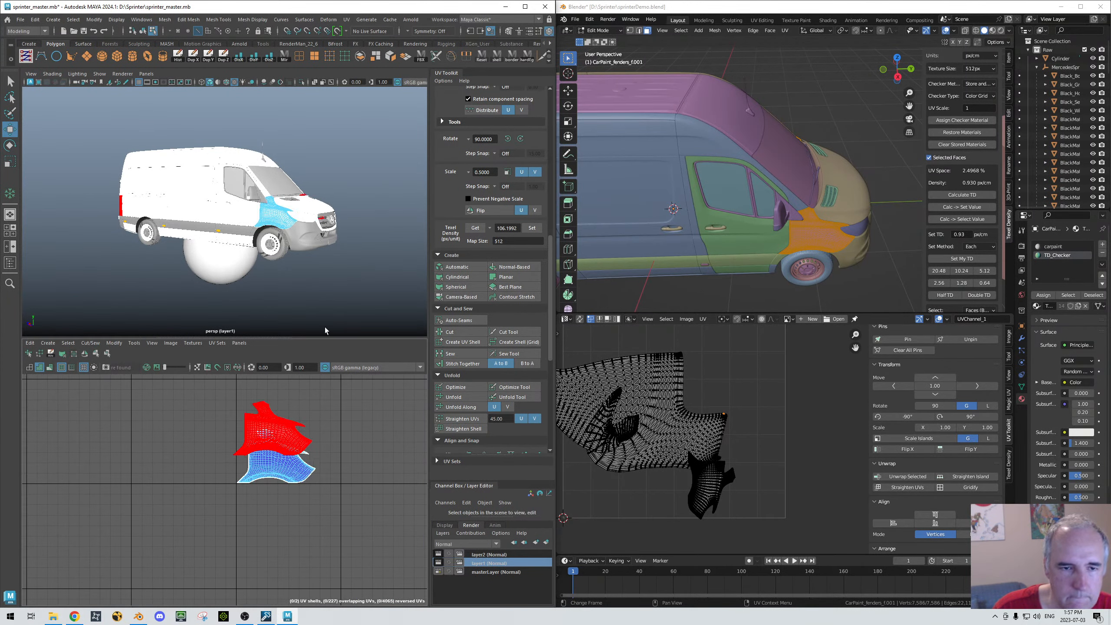
Step: Turn off soft selection, select the van's side panel in object mode and frame its UV layout
alt+middle_drag(352, 283, 300, 264)
scroll(243, 242, down, 5)
right_drag(154, 229, 170, 160)
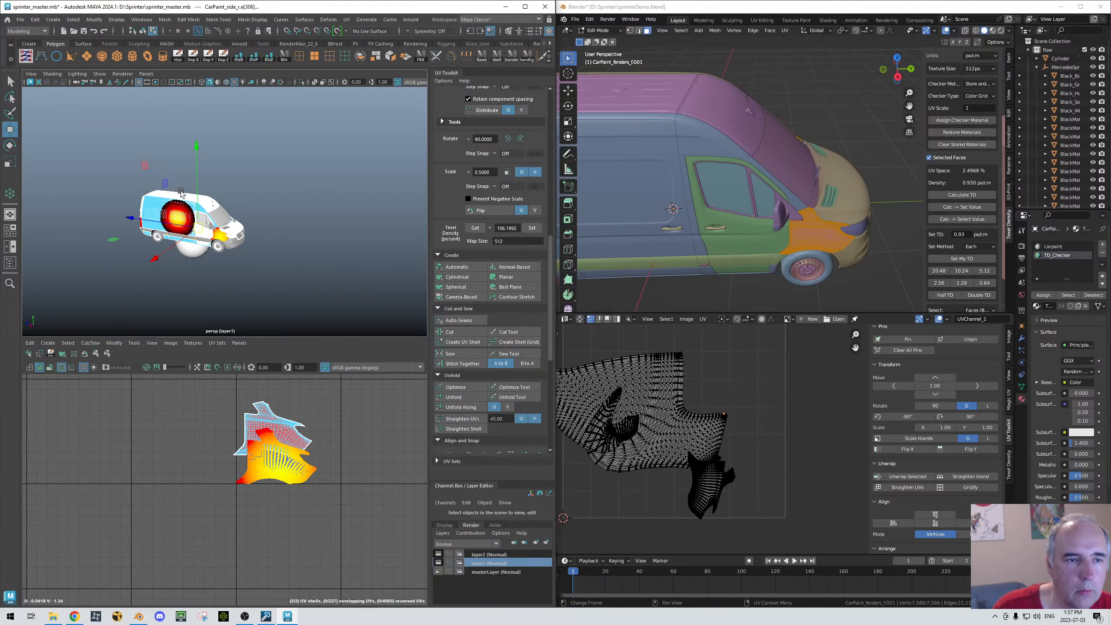
key(b)
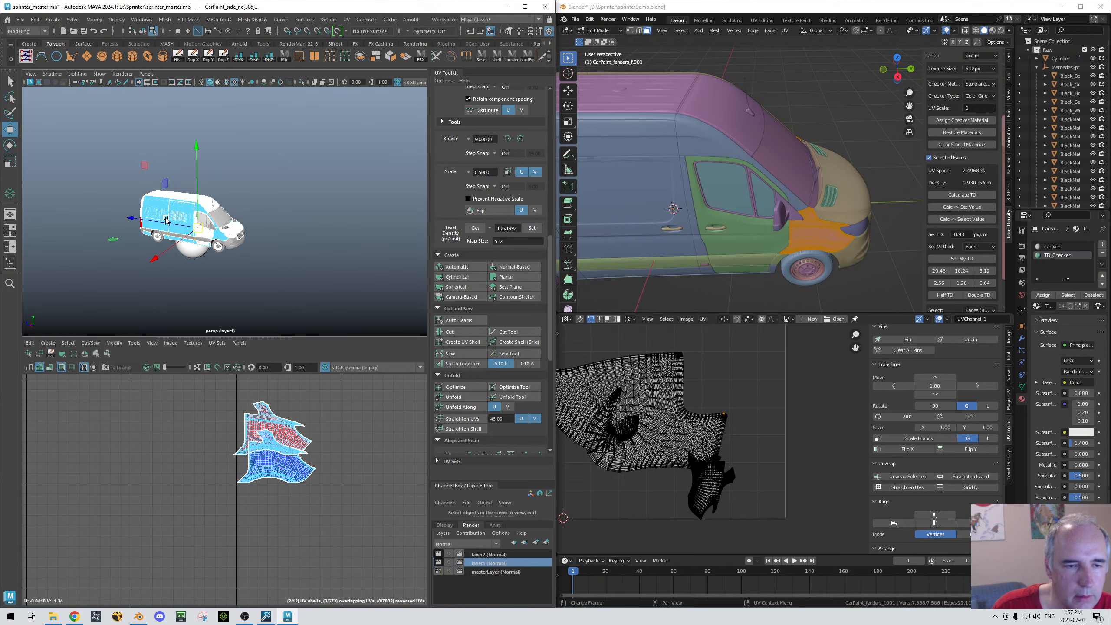
right_drag(166, 218, 189, 203)
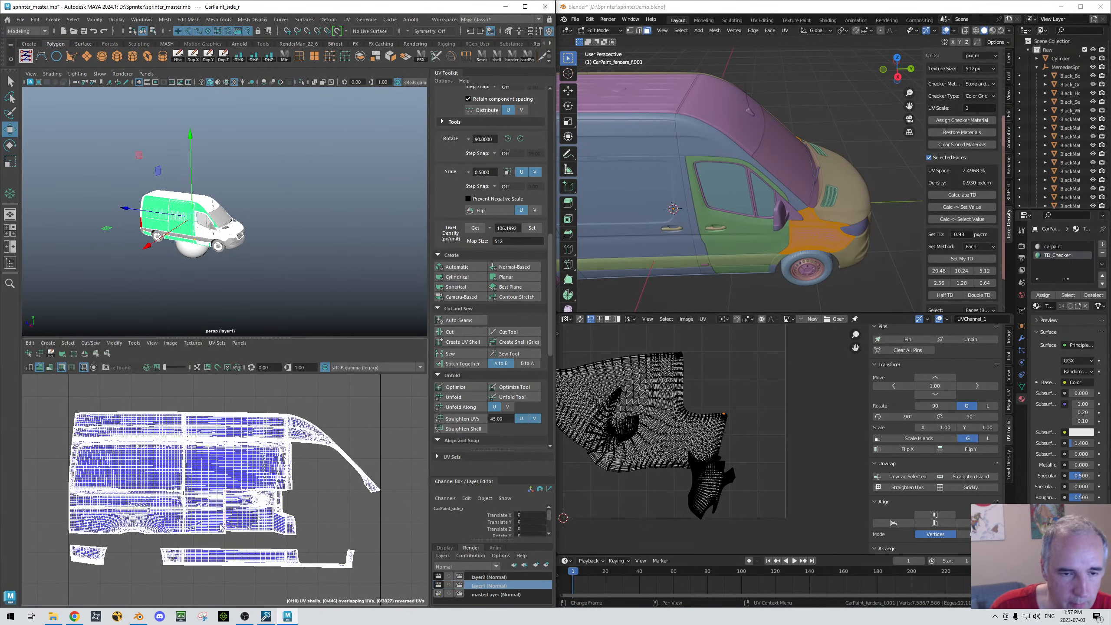
key(f)
Step: Enter UV shell selection on the side panel and try to select its large rear shell
right_drag(170, 460, 143, 452)
click(152, 498)
alt+middle_drag(152, 498, 248, 498)
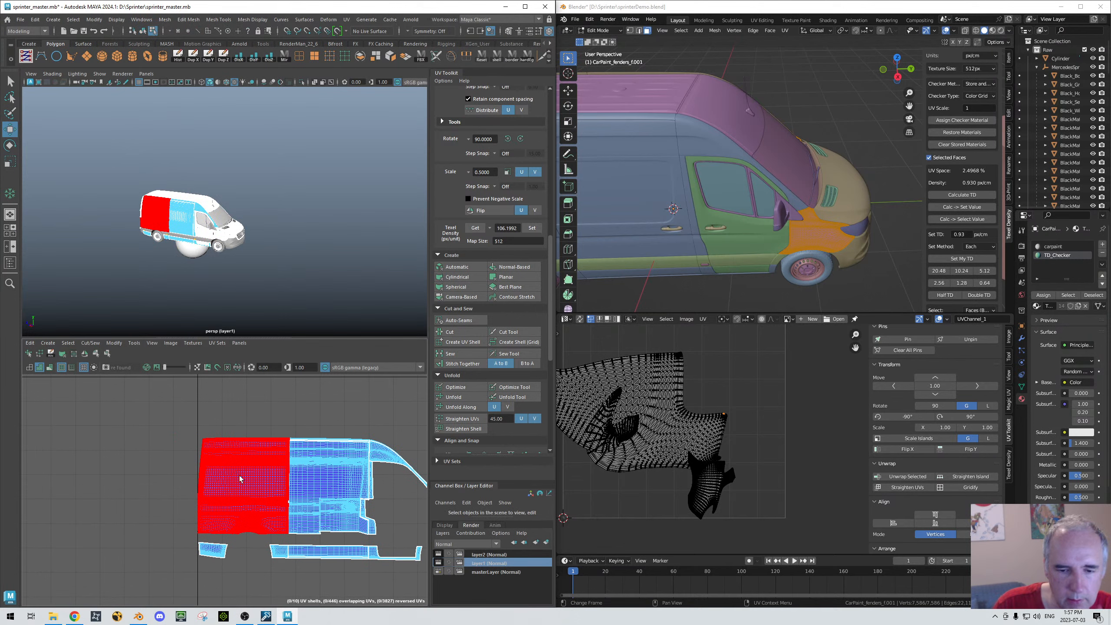
scroll(239, 478, up, 5)
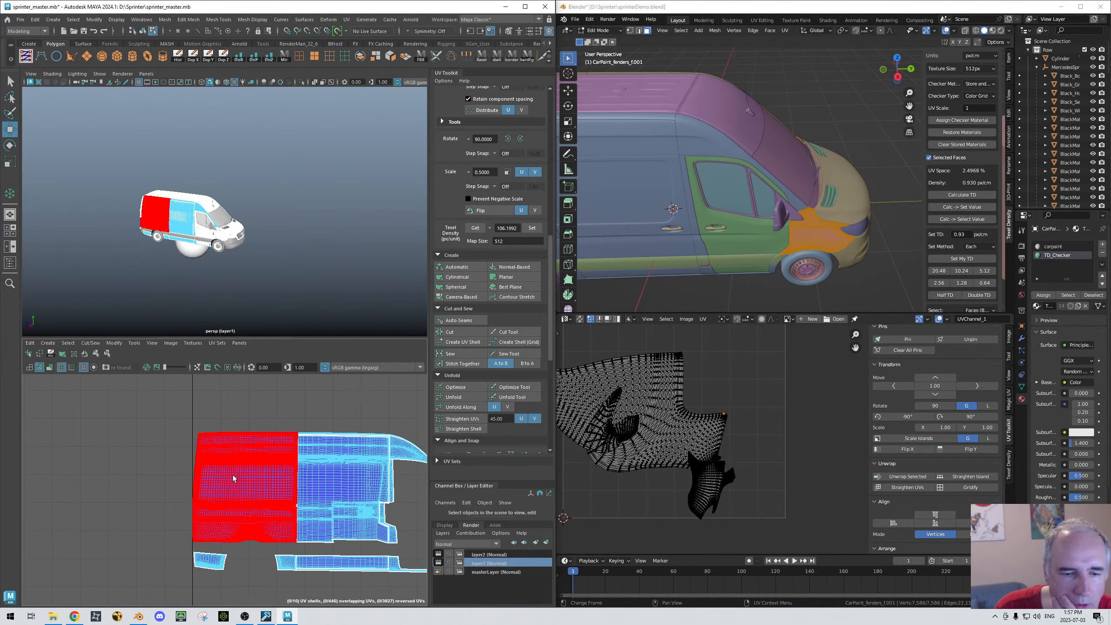
Step: Switch the side panel to UV selection and try to pick UVs on its rear shell with the Select tool
right_drag(240, 480, 289, 472)
key(q)
click(248, 470)
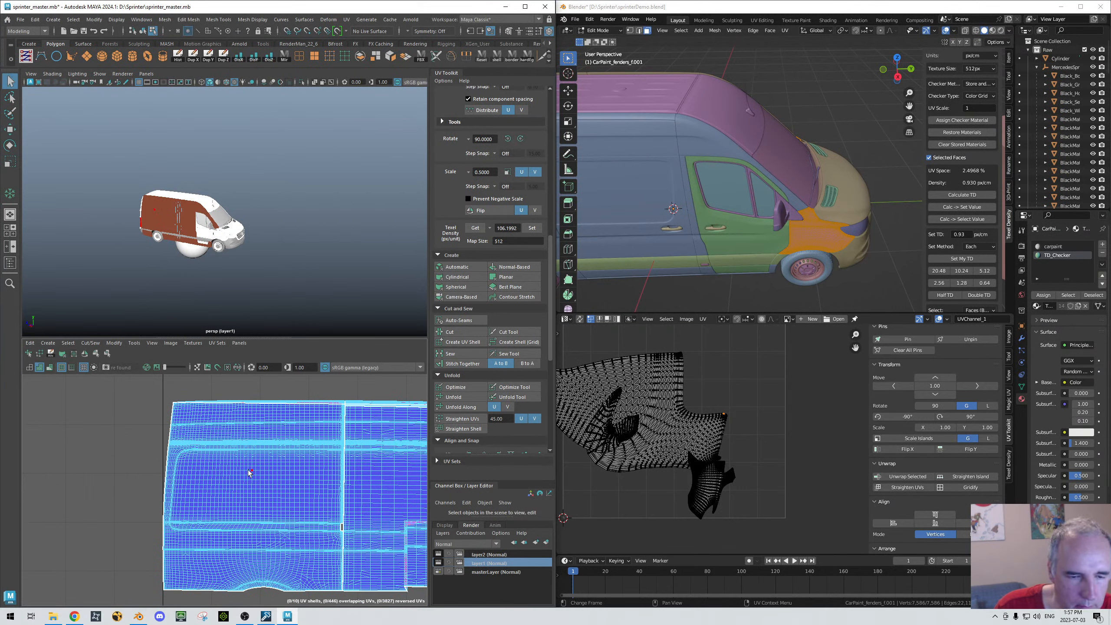
key(q)
mouse_move(247, 470)
mouse_down()
mouse_move(258, 481)
mouse_move(265, 472)
mouse_move(240, 461)
mouse_up()
key(r)
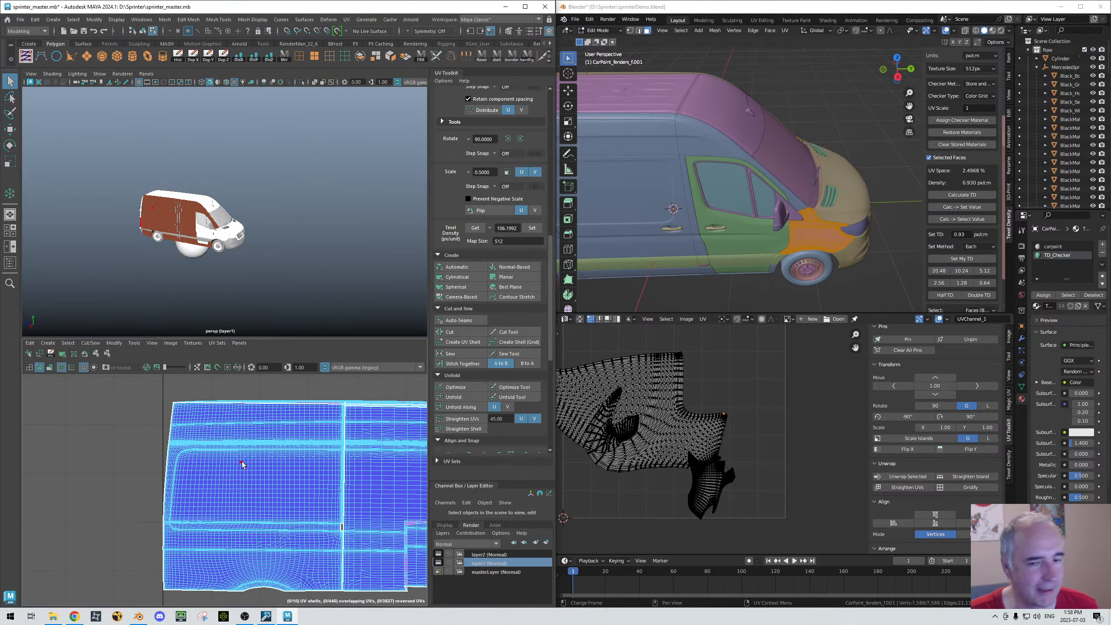
Step: Unpin all UVs of the van's side panel and return the panel to object mode
scroll(503, 232, up, 6)
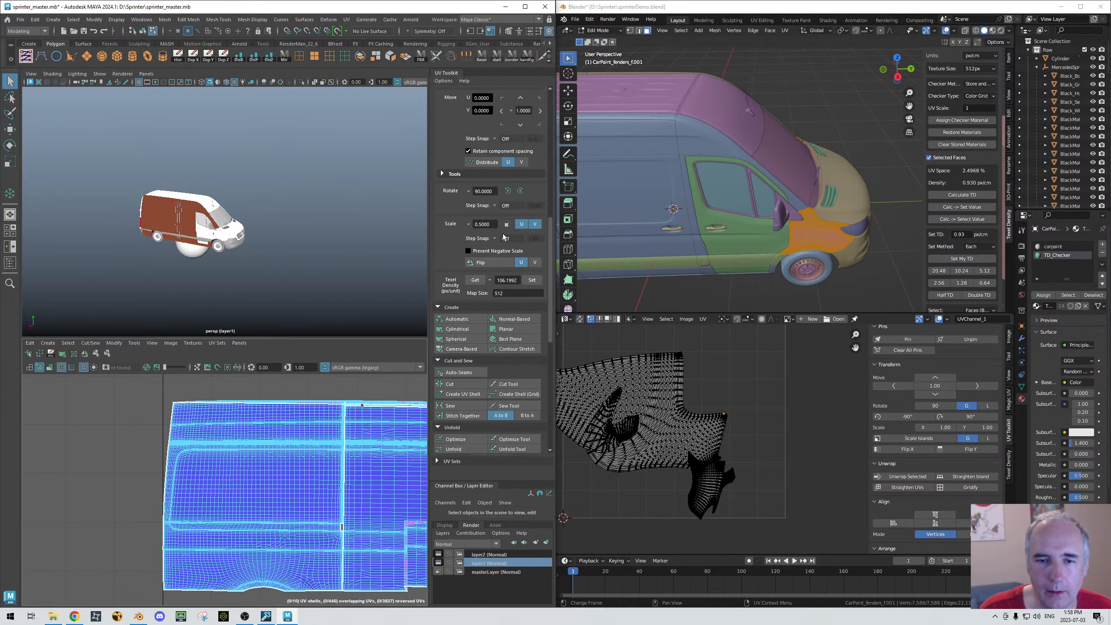
scroll(503, 232, up, 10)
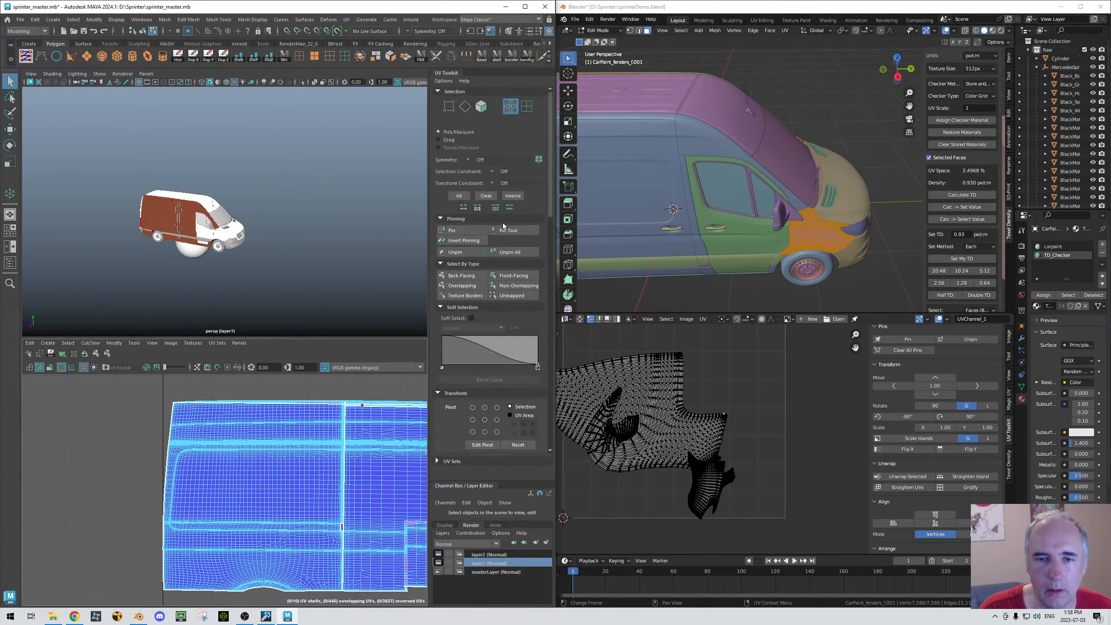
scroll(510, 252, down, 1)
click(512, 250)
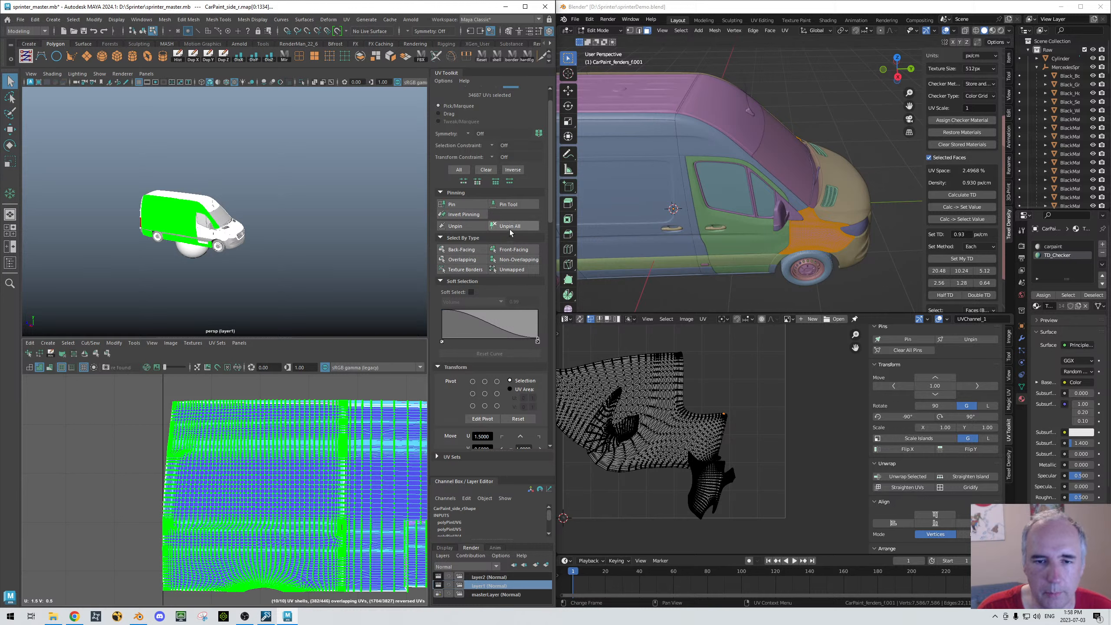
right_drag(258, 490, 268, 465)
right_click(264, 449)
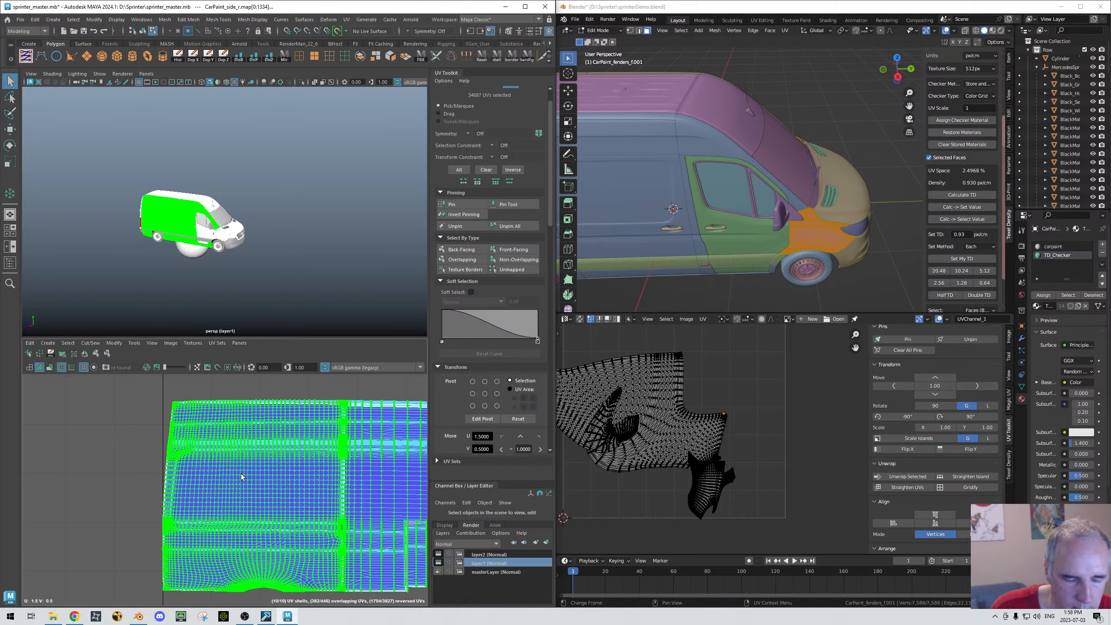
right_click(242, 477)
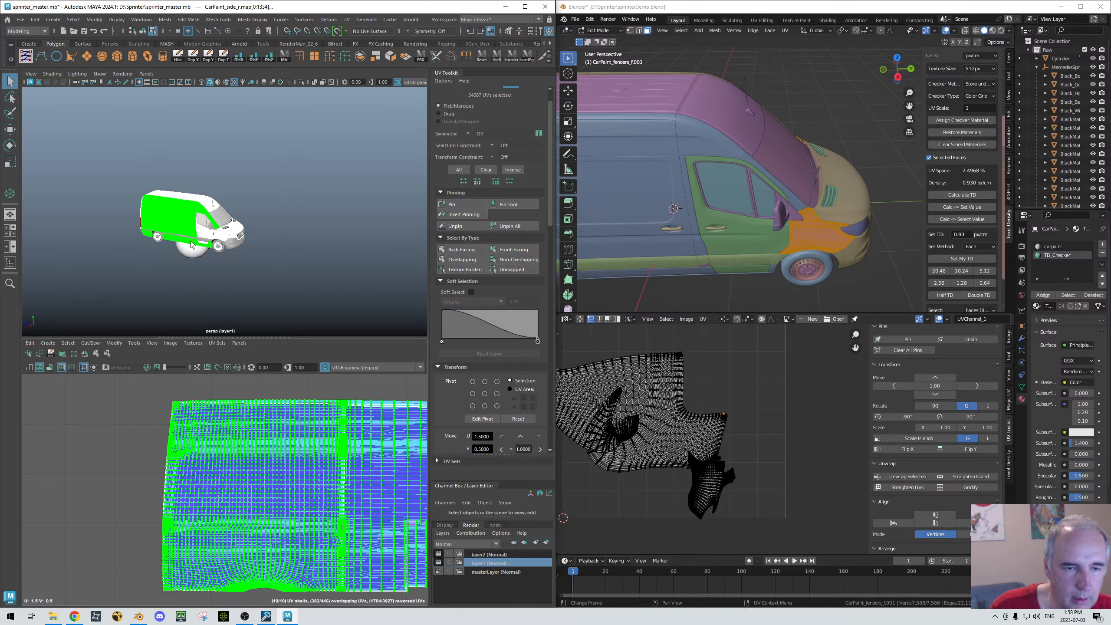
right_drag(191, 244, 273, 192)
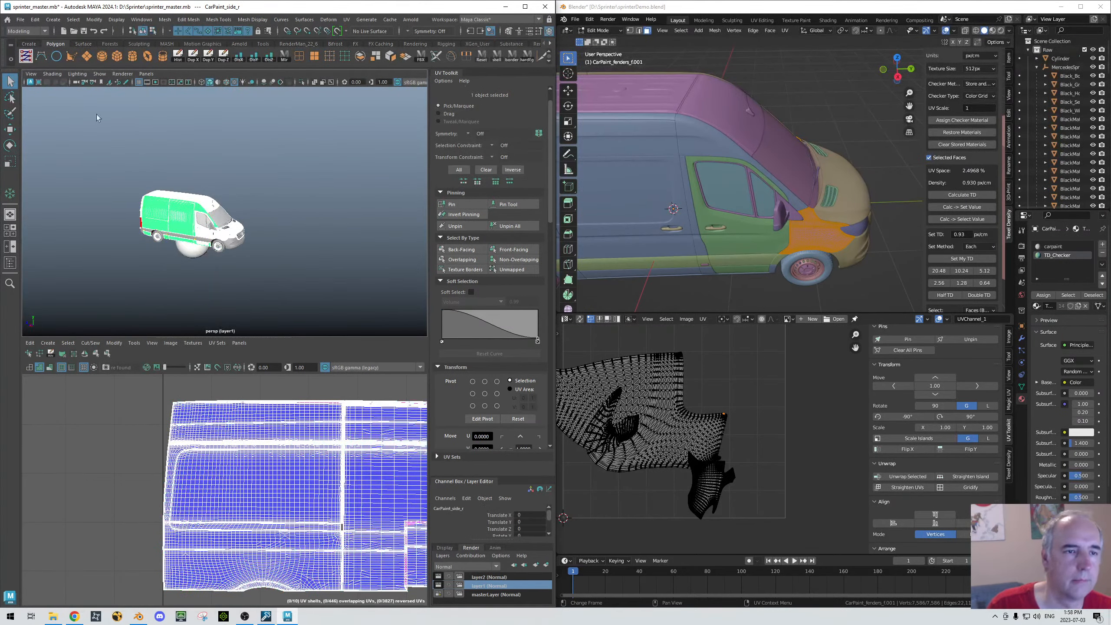
Step: Reopen the recent scene sprinter_master.mb, discarding the unsaved changes
click(19, 20)
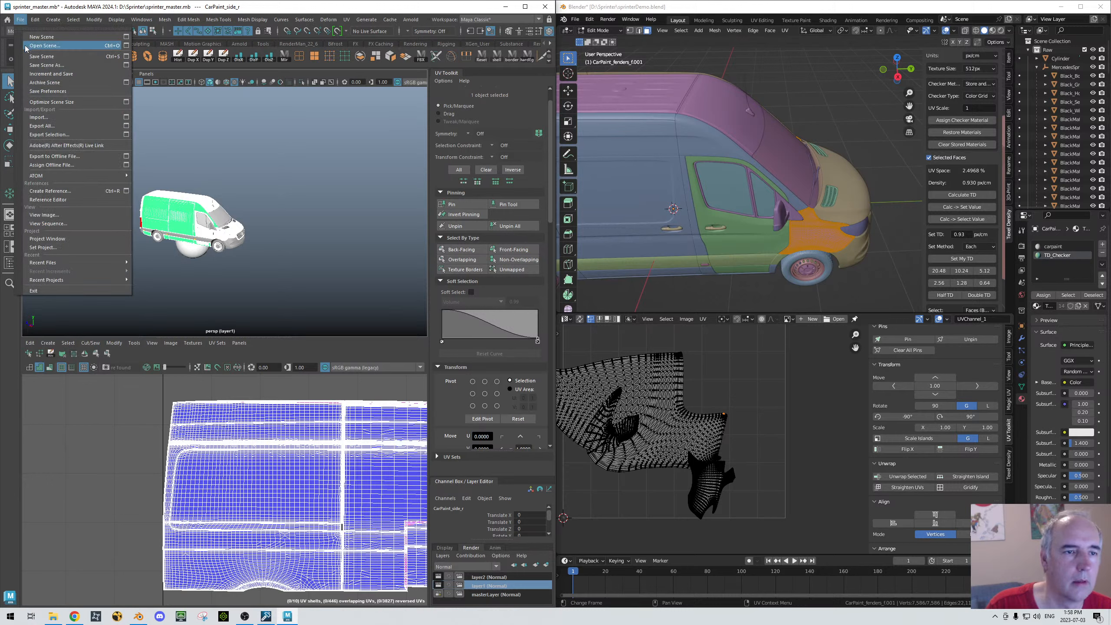
mouse_move(68, 281)
mouse_move(48, 263)
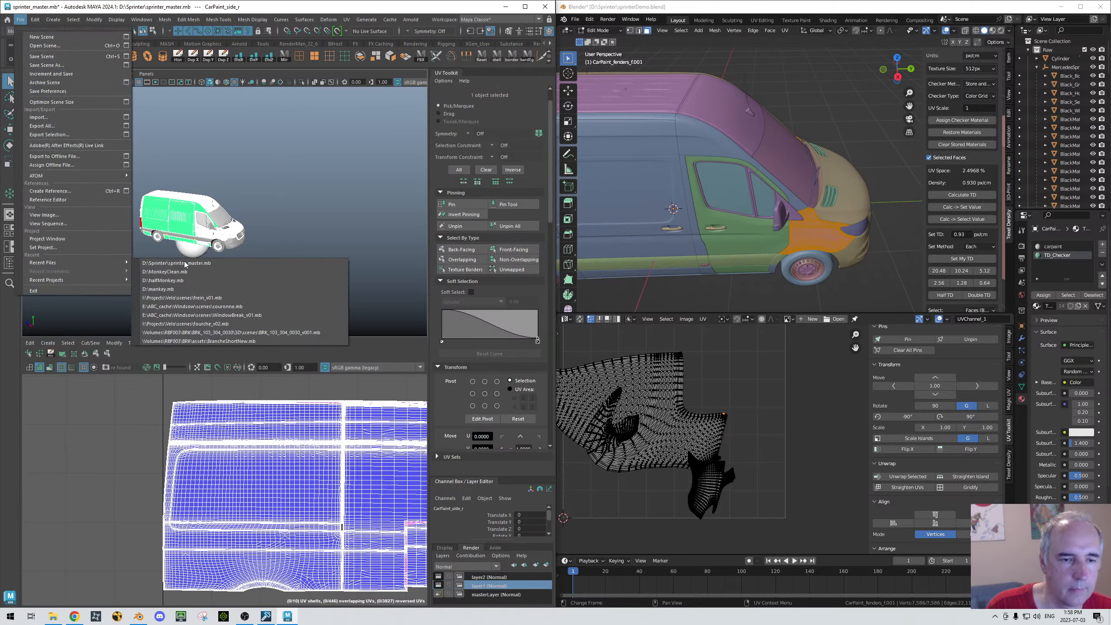
click(184, 264)
click(554, 310)
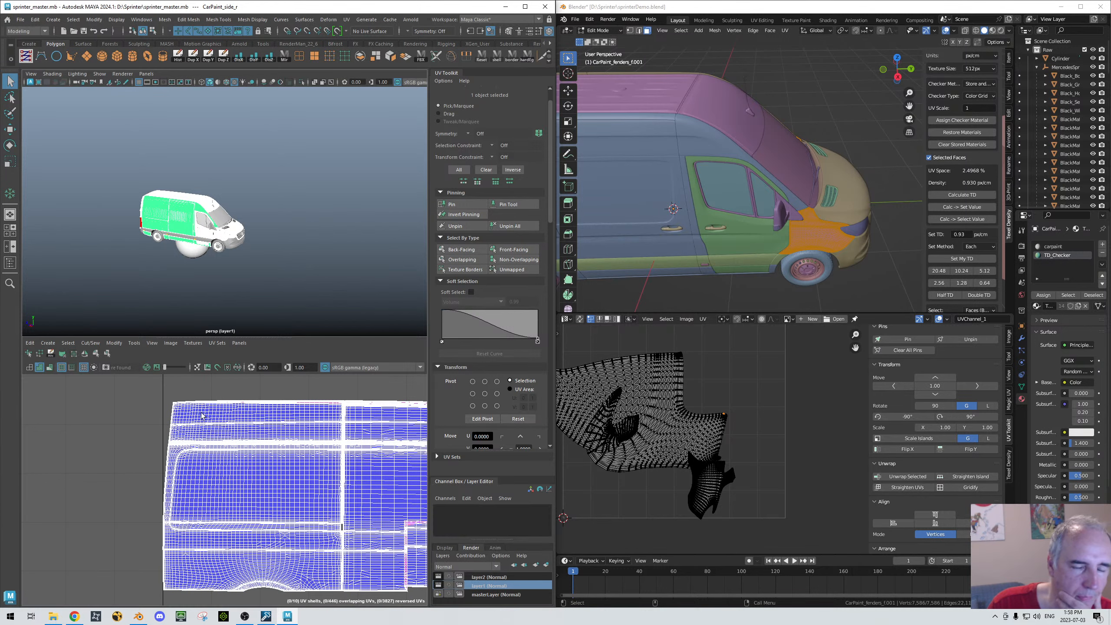
alt+middle_drag(347, 396, 291, 336)
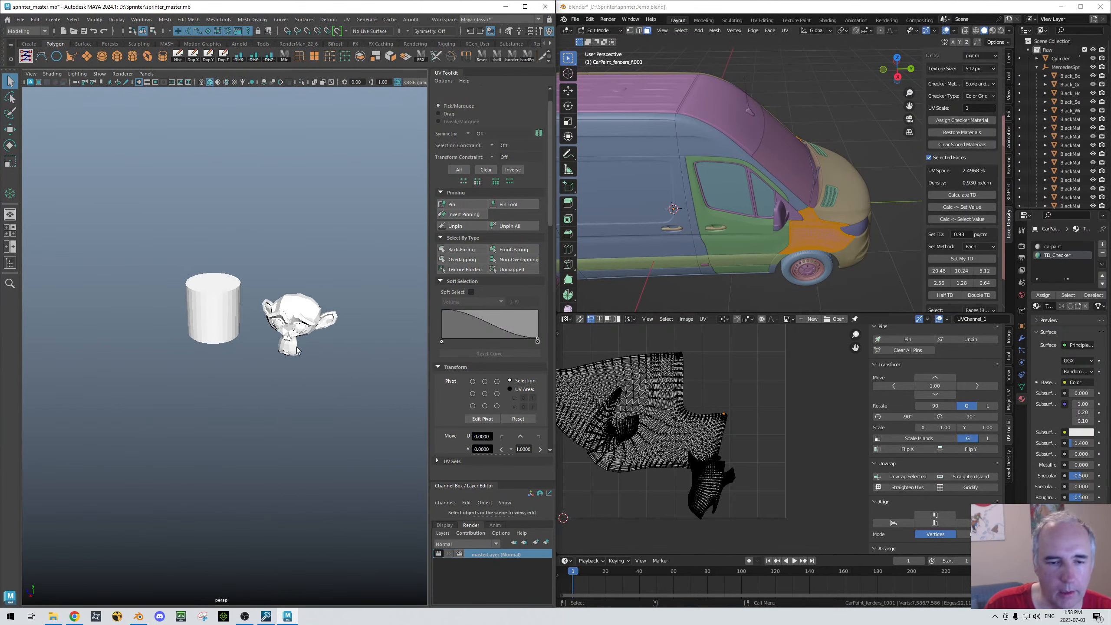
Step: Select the monkey head next to the cylinder and enter UV shell selection on it
right_drag(297, 320, 345, 288)
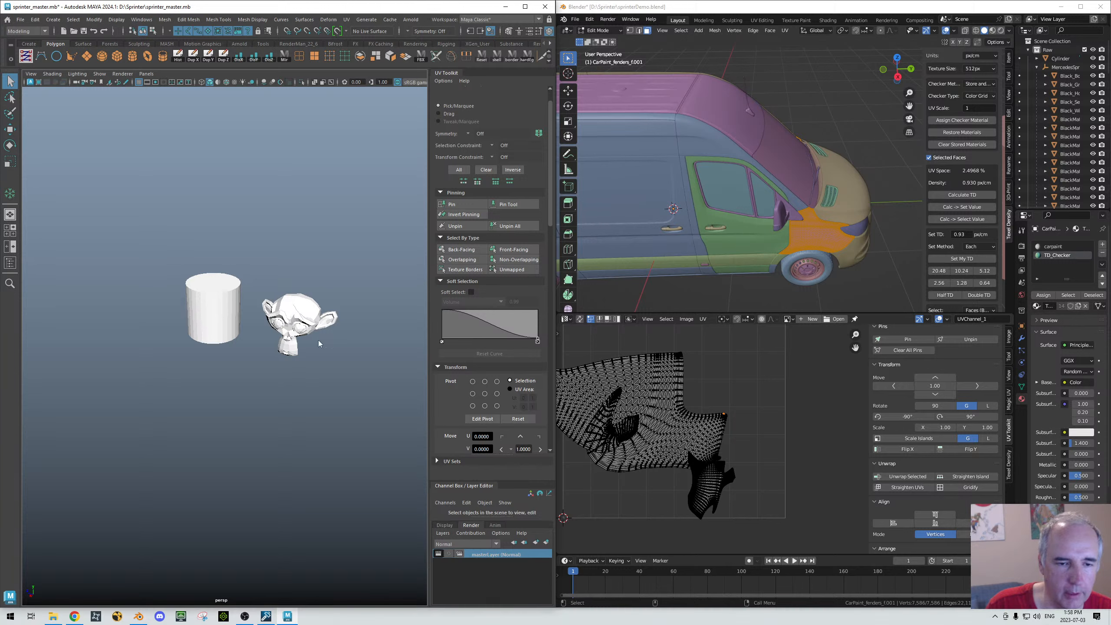
click(293, 313)
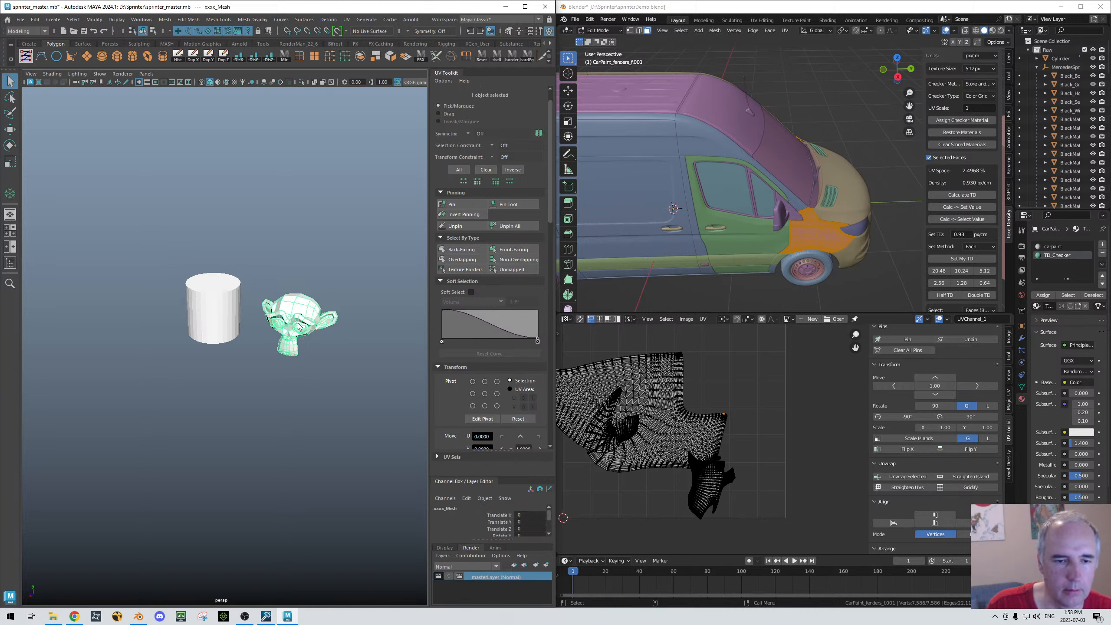
right_click(298, 326)
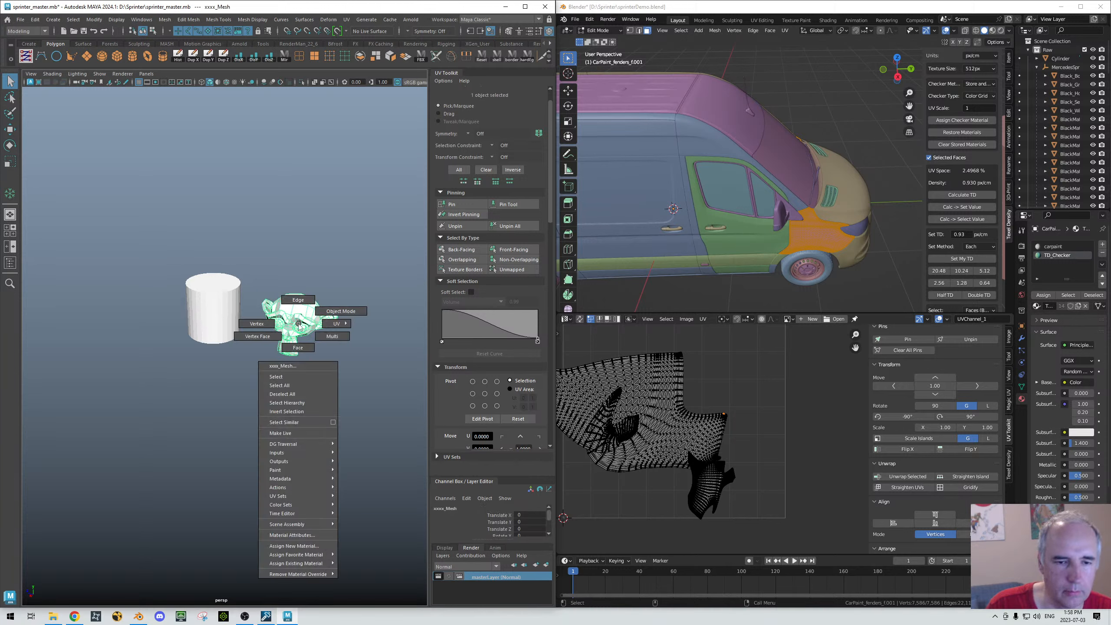
right_drag(298, 324, 351, 349)
click(306, 328)
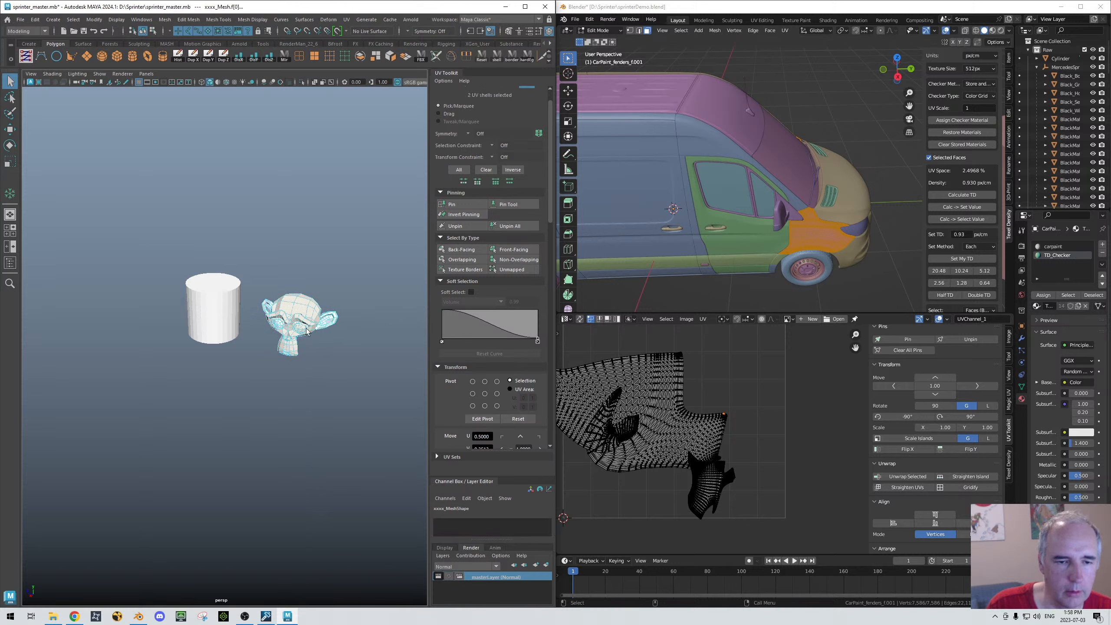
Step: Arrange the workspace as two stacked panes and put the monkey head back in object mode
click(146, 74)
mouse_move(214, 137)
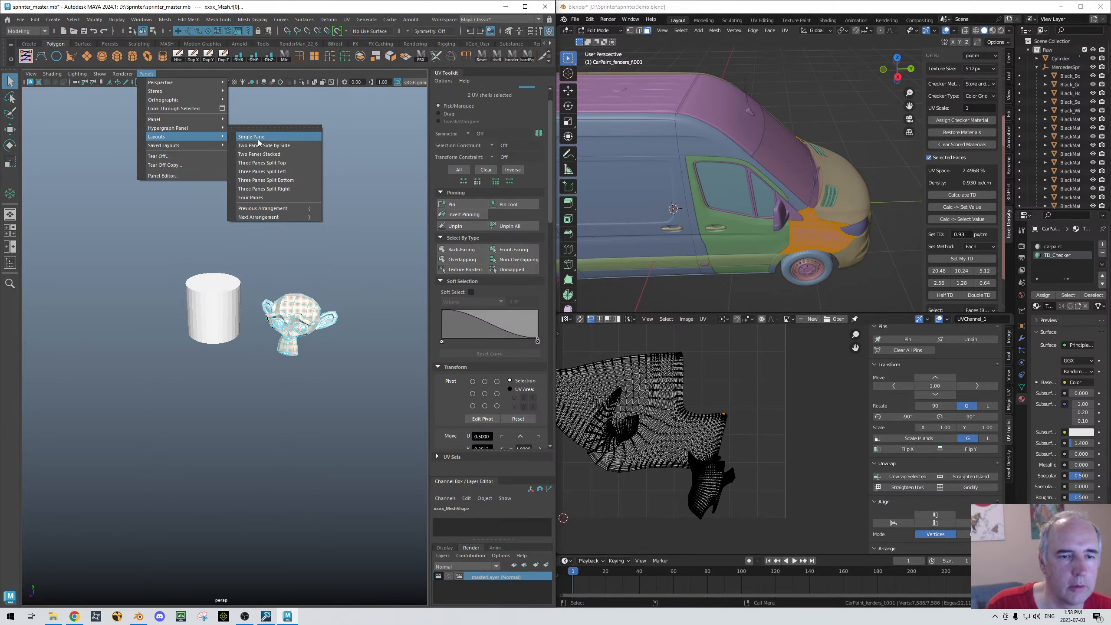
click(280, 154)
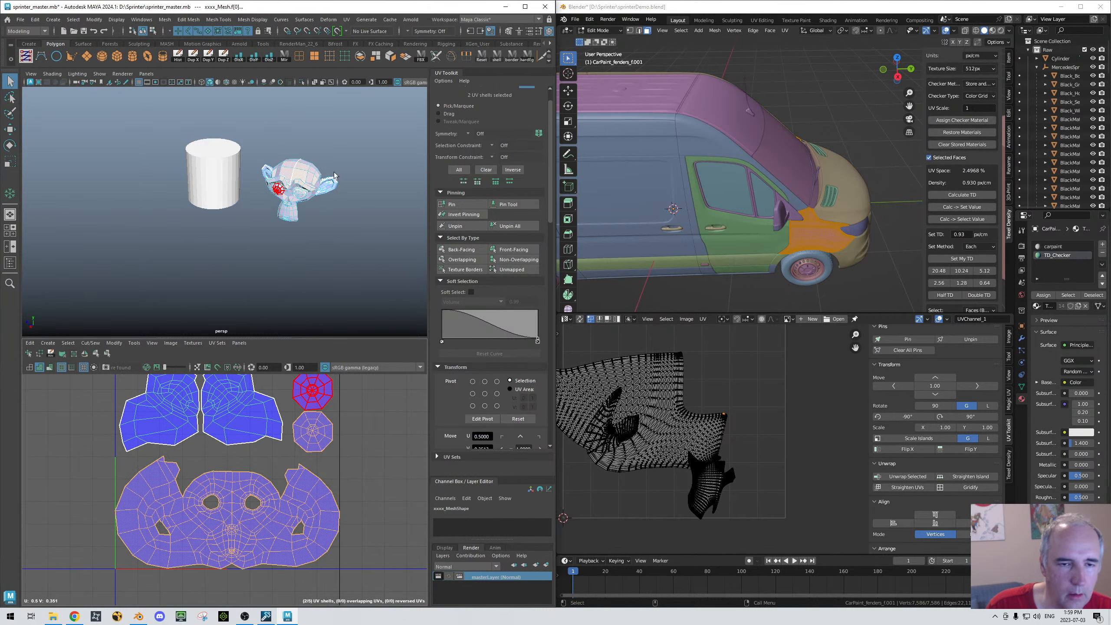
alt+drag(278, 189, 209, 208)
alt+right_drag(209, 207, 275, 249)
alt+drag(275, 249, 301, 206)
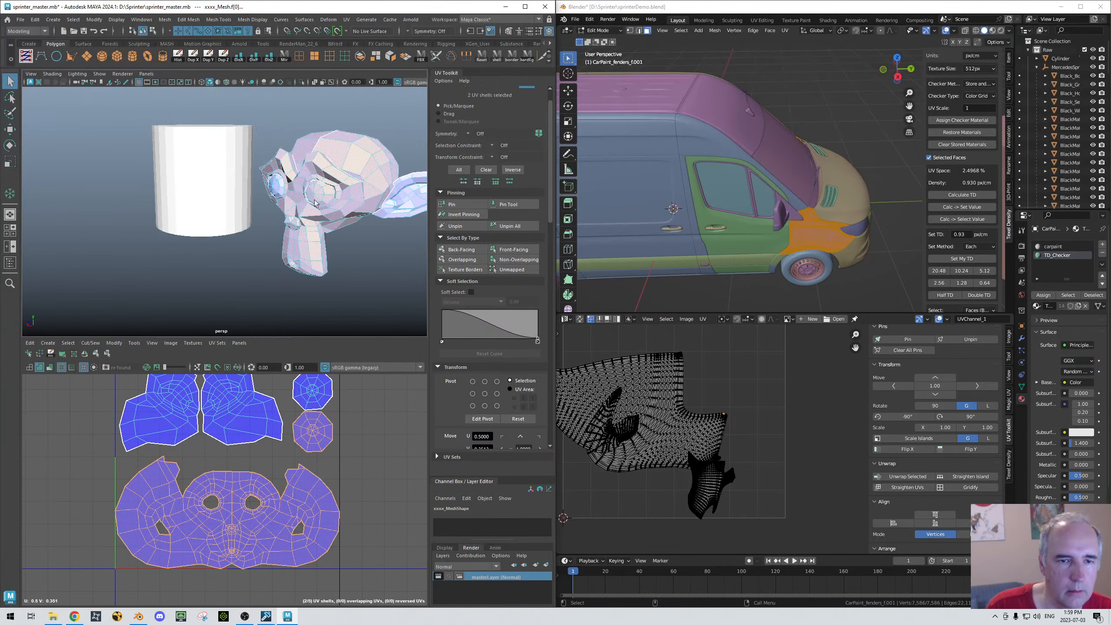
right_click(300, 205)
click(338, 191)
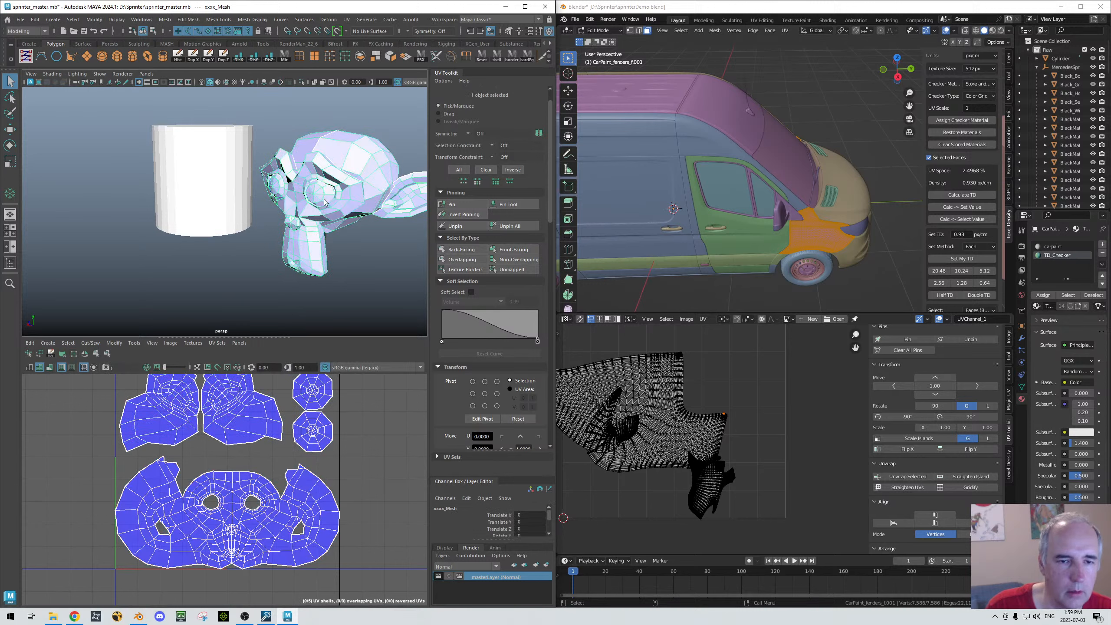
Step: Enter face selection on the monkey head and delete three small triangular faces at the centre of the face, below the eyes
alt+drag(316, 213, 191, 230)
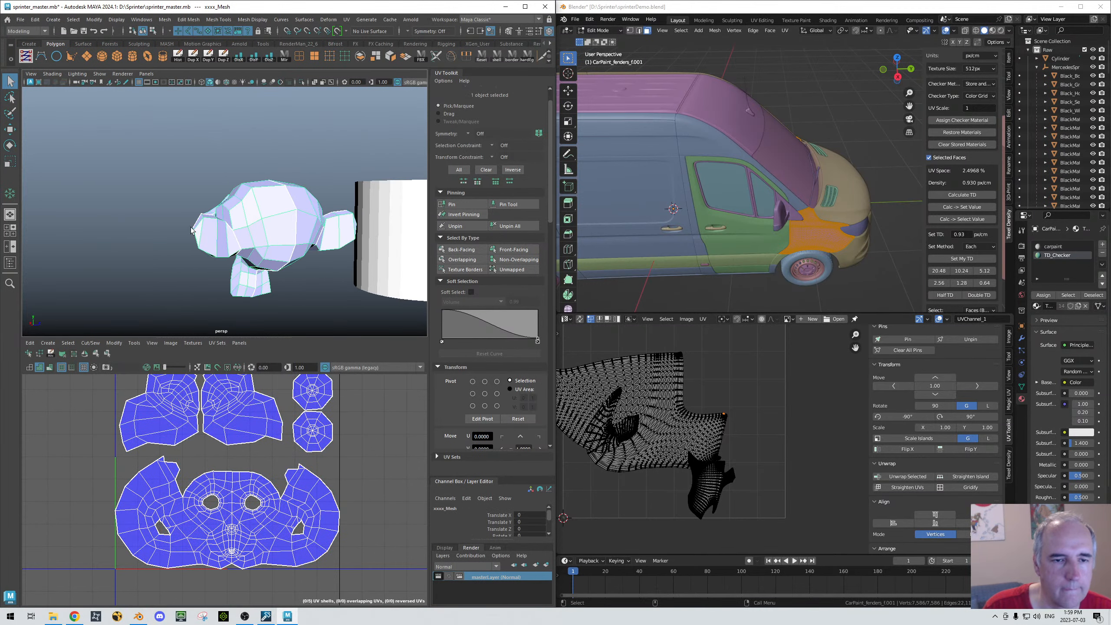
alt+right_drag(386, 213, 414, 223)
alt+right_drag(197, 151, 313, 251)
alt+drag(312, 254, 260, 237)
right_drag(260, 237, 225, 271)
click(263, 274)
shift+click(238, 312)
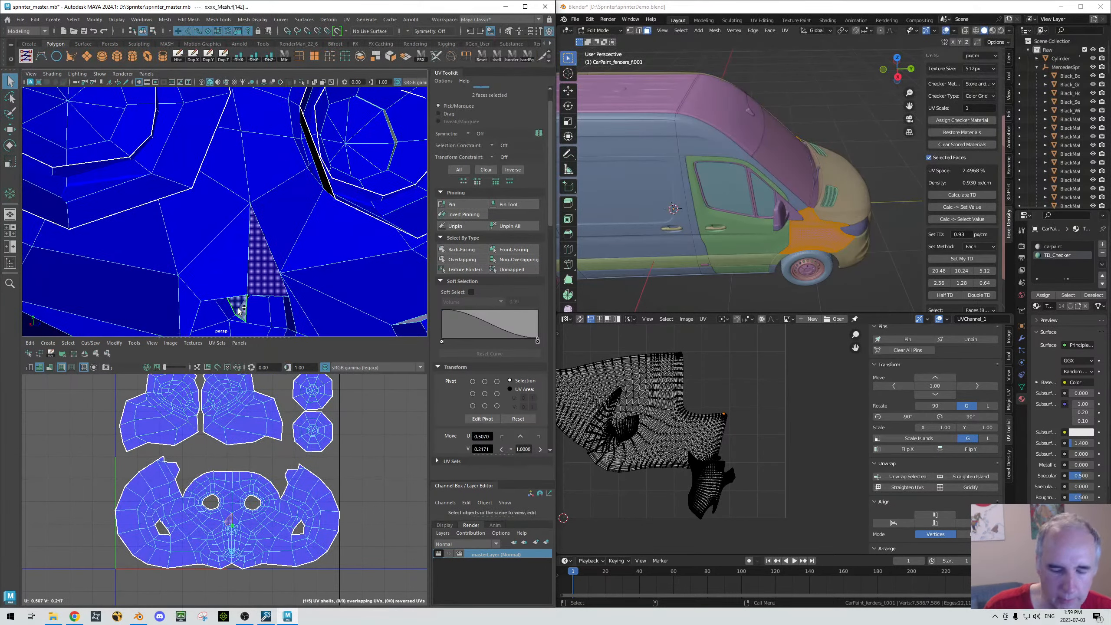
key(Delete)
click(238, 312)
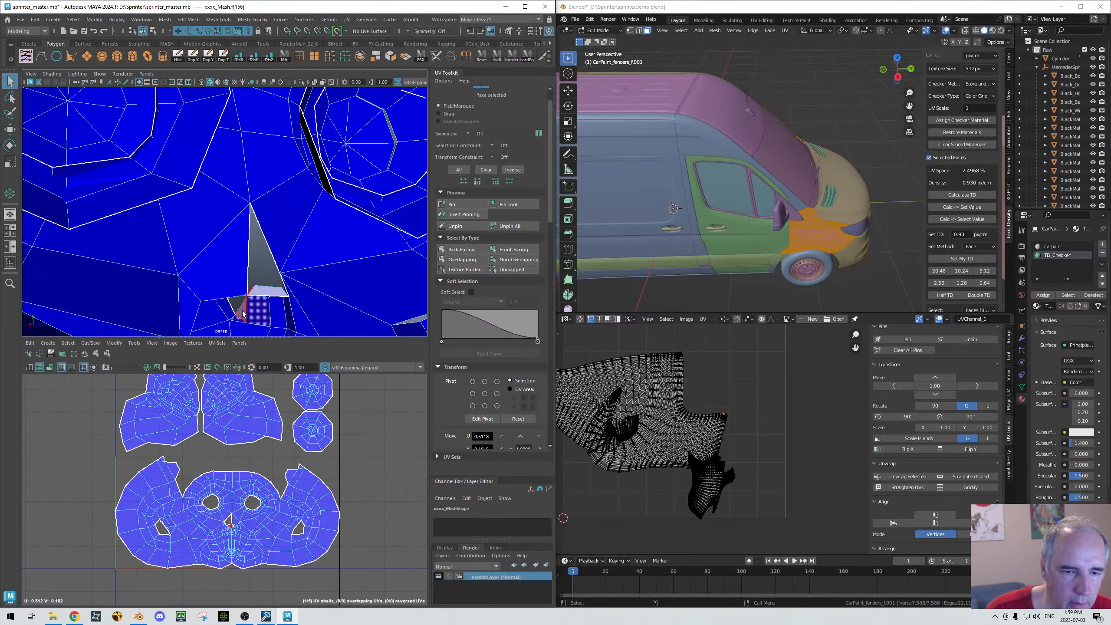
key(Delete)
Step: Enlarge the hole below the monkey's eyes by deleting the faces bordering it on one side
alt+drag(271, 260, 253, 263)
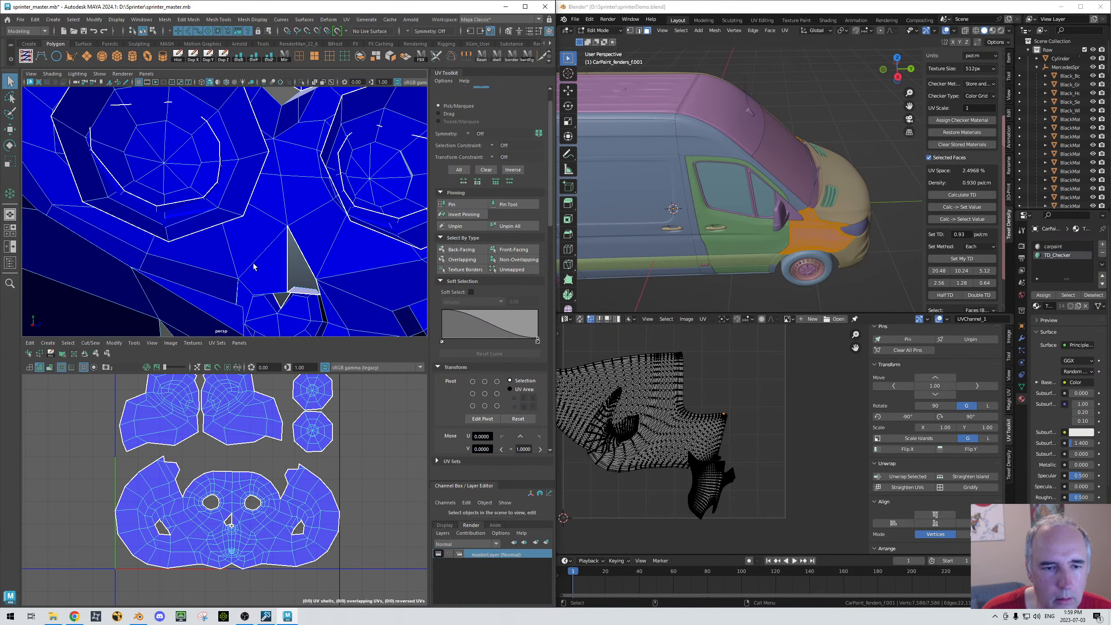
right_drag(282, 268, 282, 292)
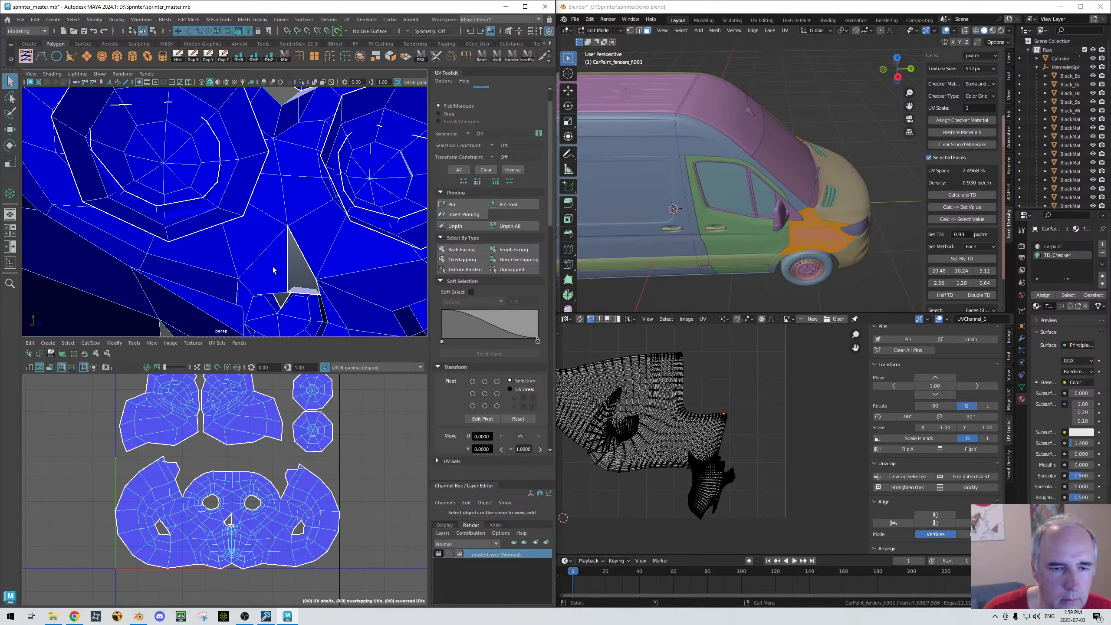
mouse_move(285, 277)
alt+mouse_down()
mouse_move(270, 267)
mouse_move(292, 271)
alt+mouse_up()
click(305, 250)
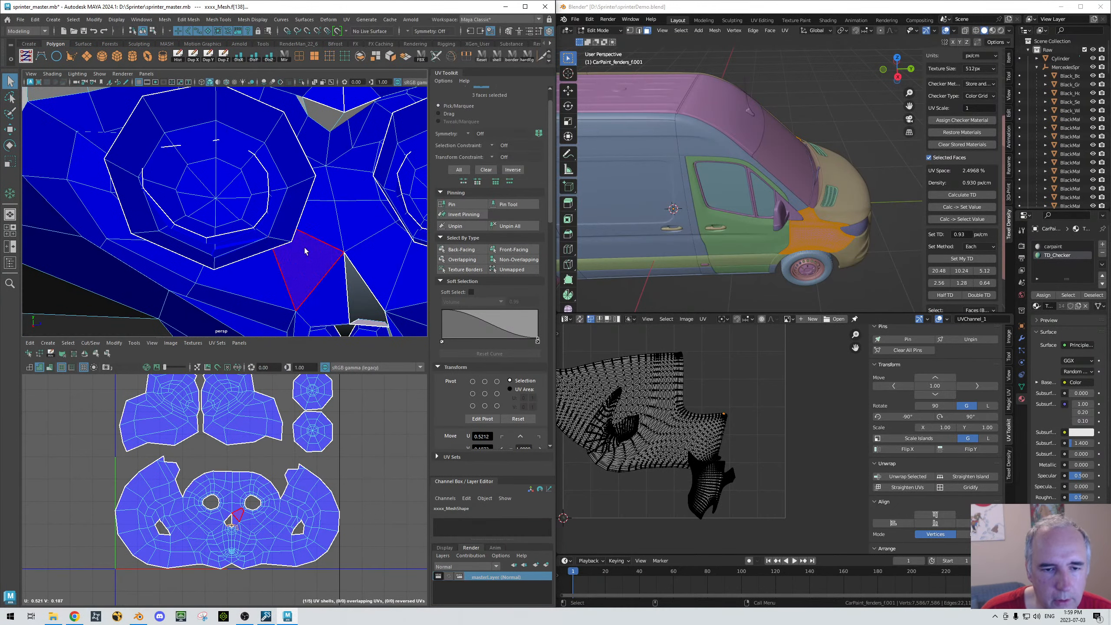
shift+click(321, 225)
shift+click(338, 293)
click(331, 296)
key(Delete)
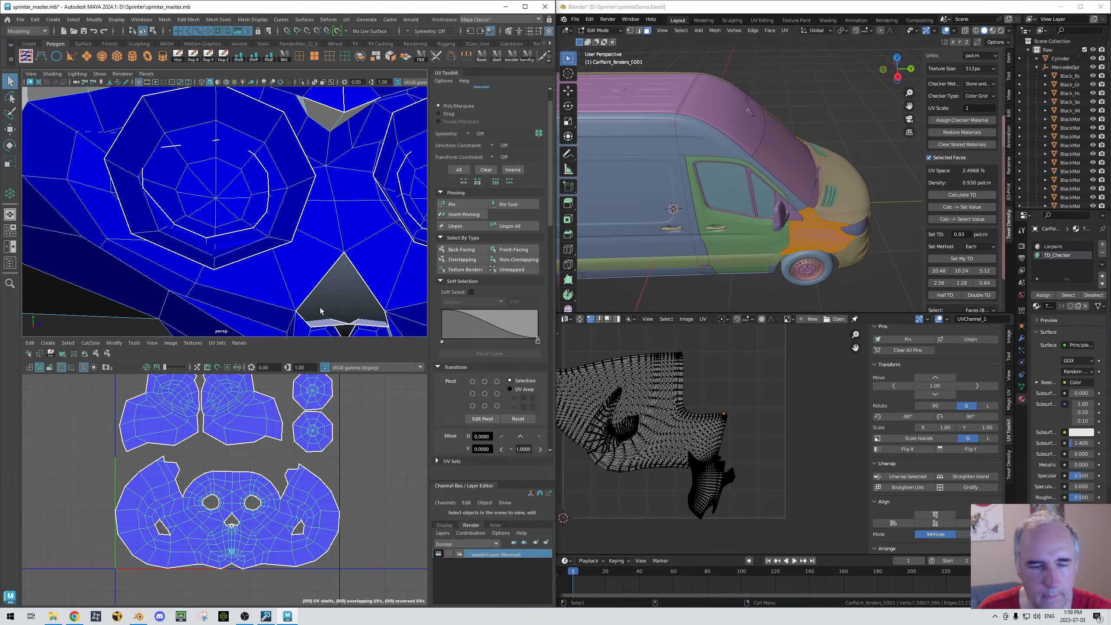
Step: Enter UV selection in the UV Editor and pick UVs beside the mouth on the face shell with the Move tool active
alt+middle_drag(196, 456, 224, 425)
scroll(209, 470, up, 3)
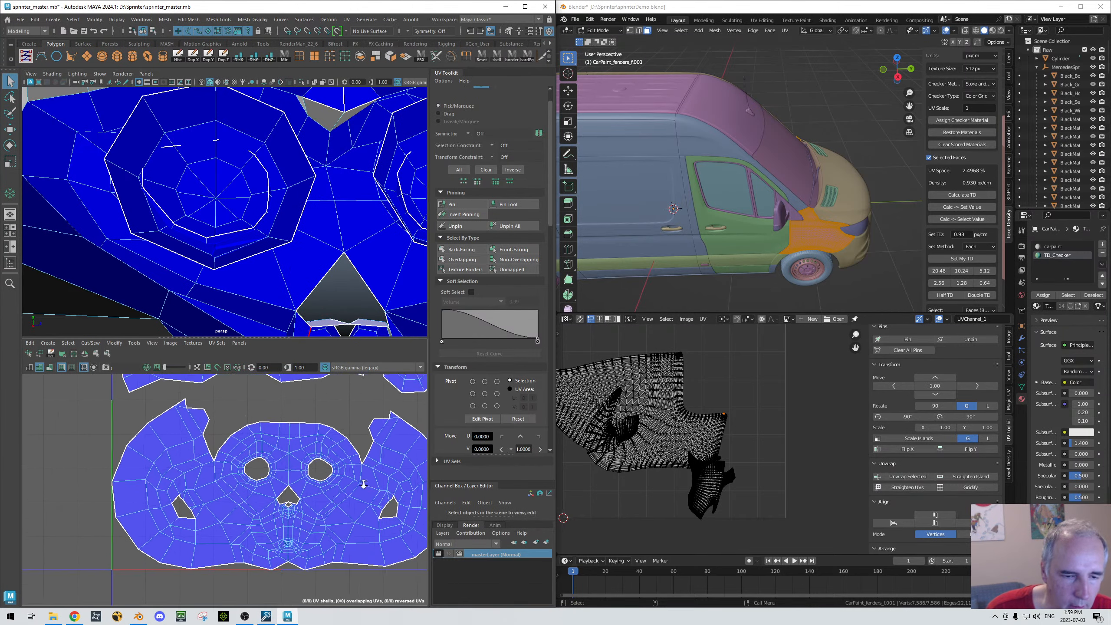
right_drag(272, 478, 309, 481)
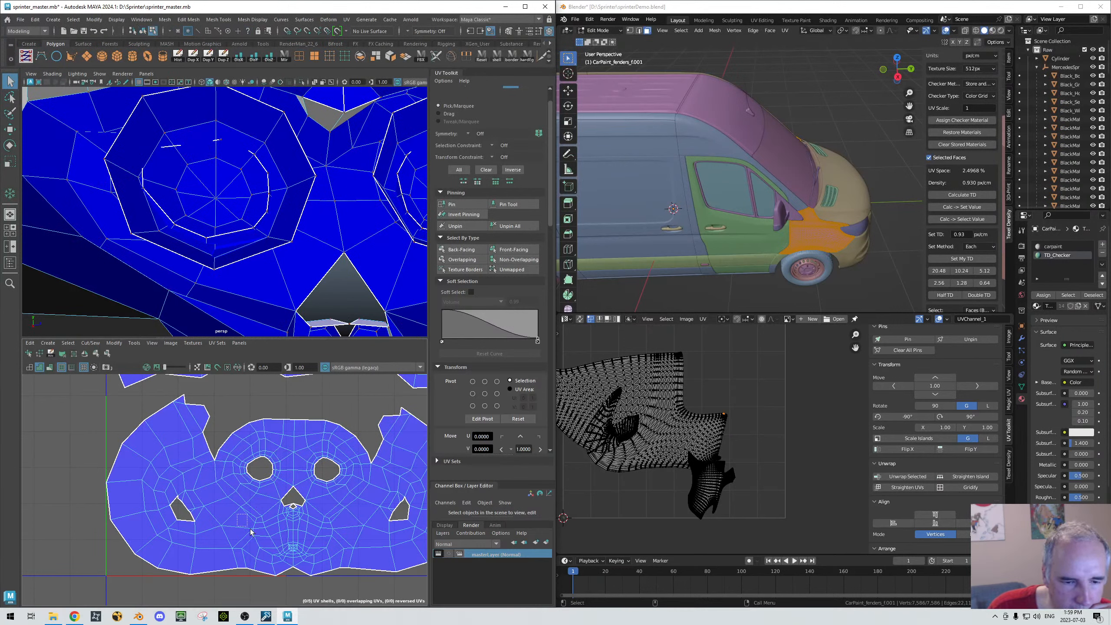
mouse_move(250, 531)
mouse_down()
mouse_move(269, 550)
mouse_move(221, 525)
mouse_move(260, 525)
mouse_move(262, 549)
mouse_move(266, 533)
mouse_up()
key(w)
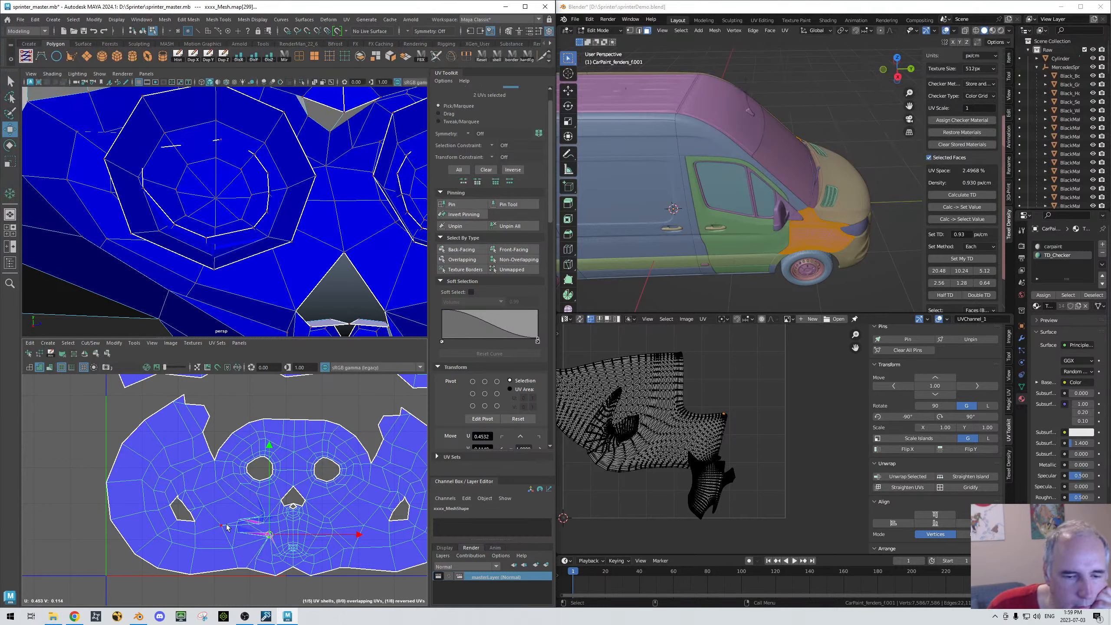
Step: Select the block of UVs around the mouth and unfold them interactively with the Smooth UV tool
drag(217, 490, 309, 566)
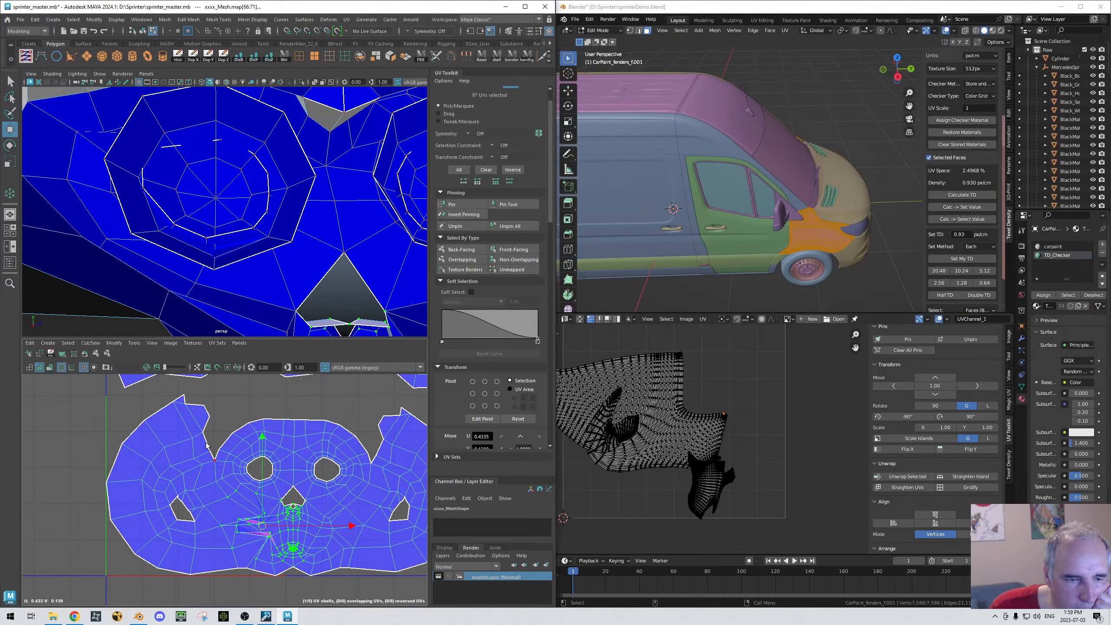
click(29, 354)
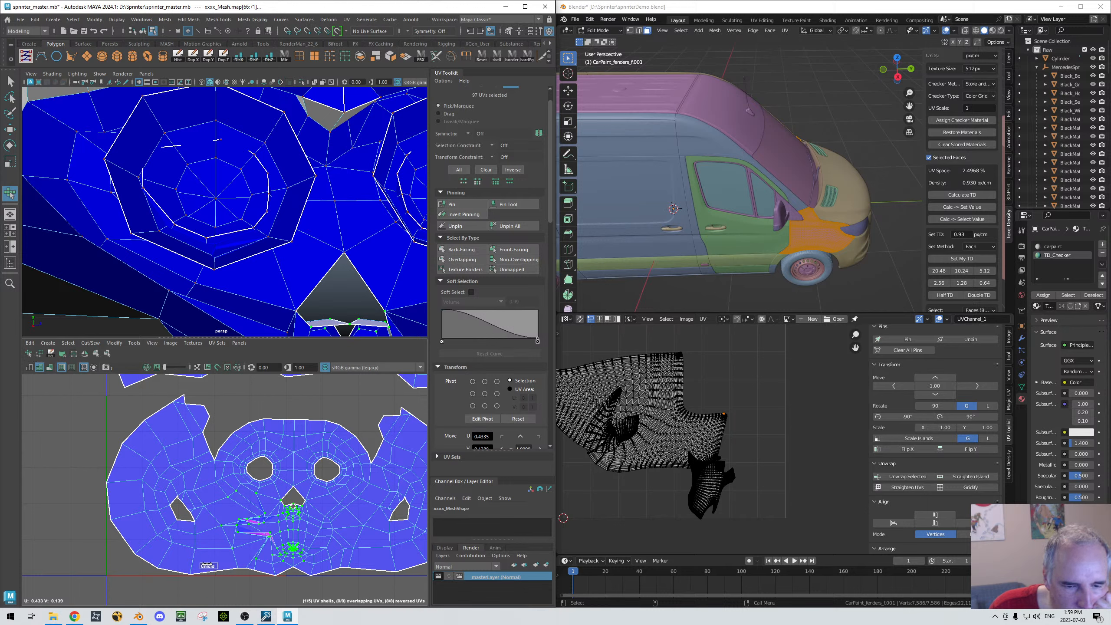
mouse_move(207, 566)
mouse_down()
mouse_move(332, 565)
mouse_move(210, 575)
mouse_up()
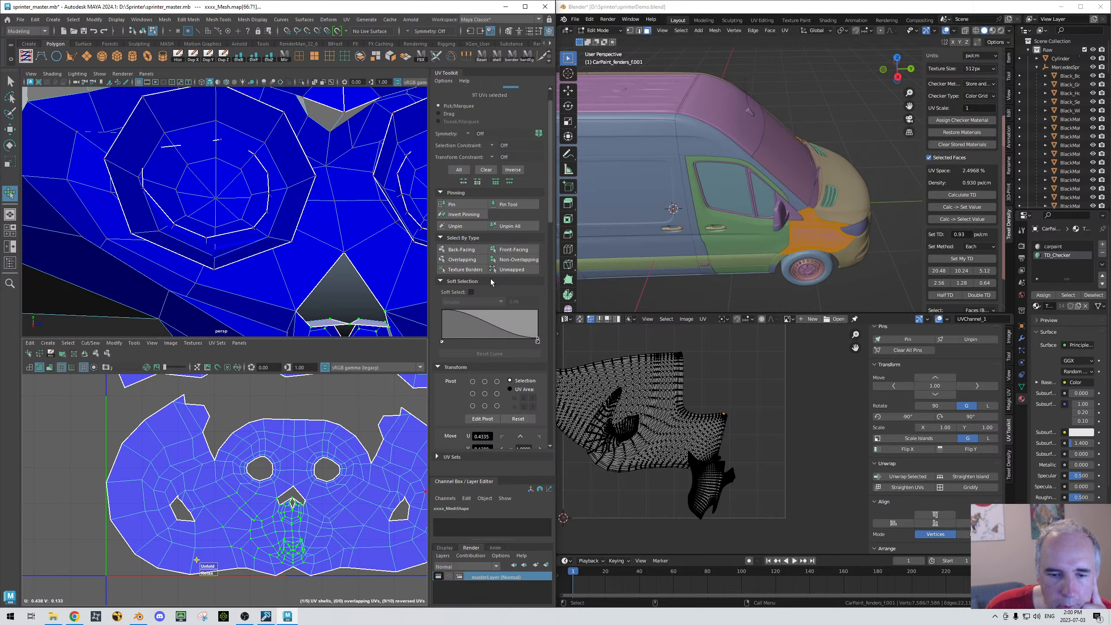
Step: Try Optimize on the selected mouth UVs with the non-manifold geometry fixed, and activate the Optimize Tool
scroll(490, 280, down, 8)
scroll(490, 282, down, 5)
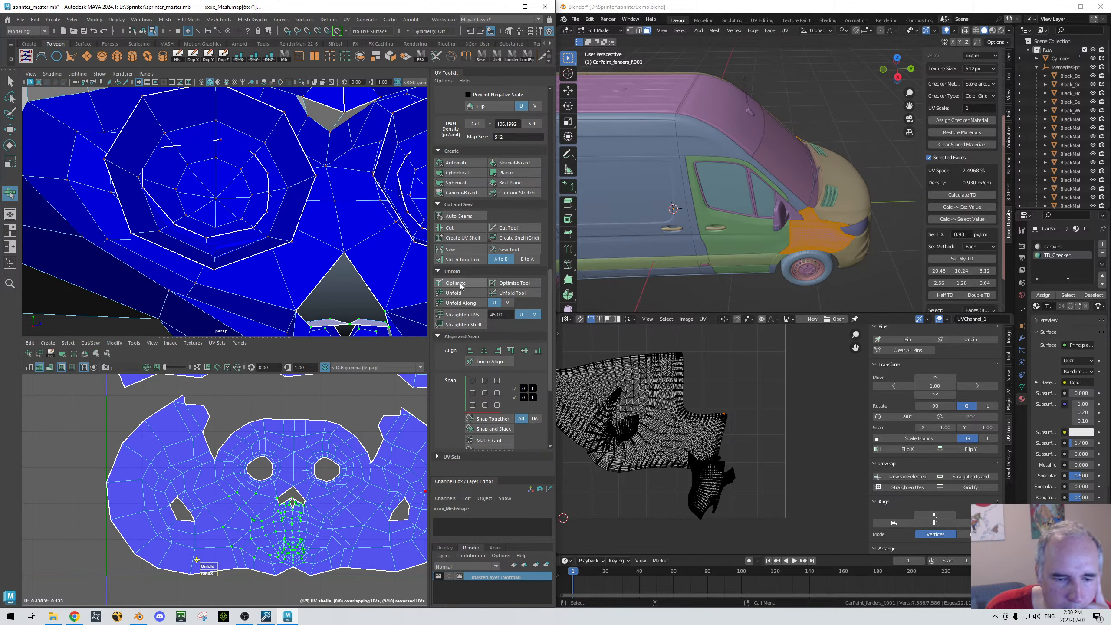
click(460, 283)
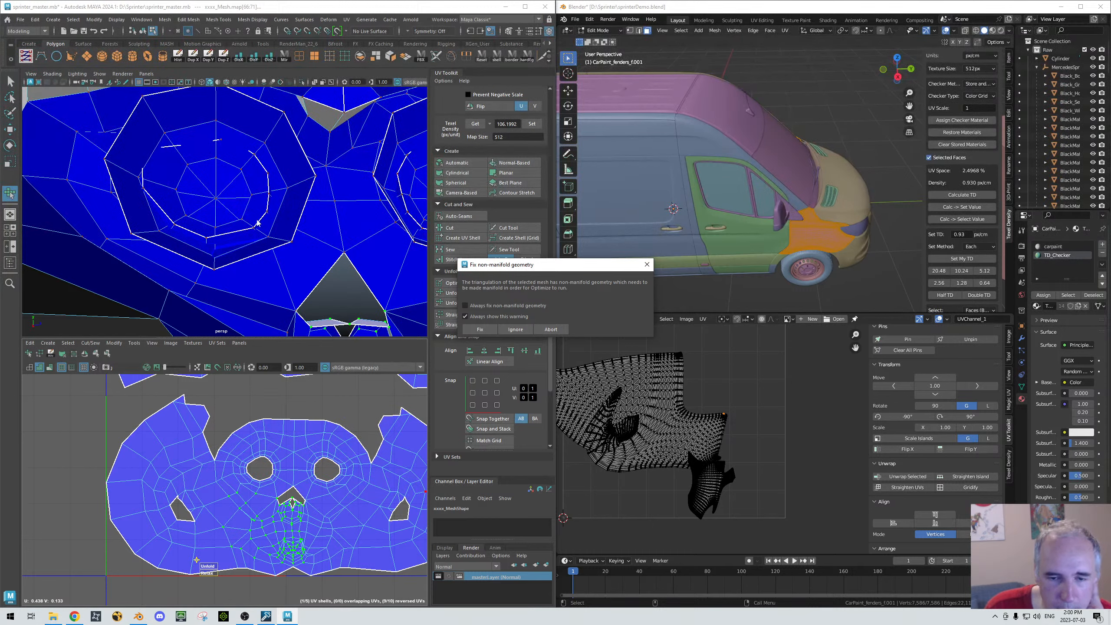
click(480, 329)
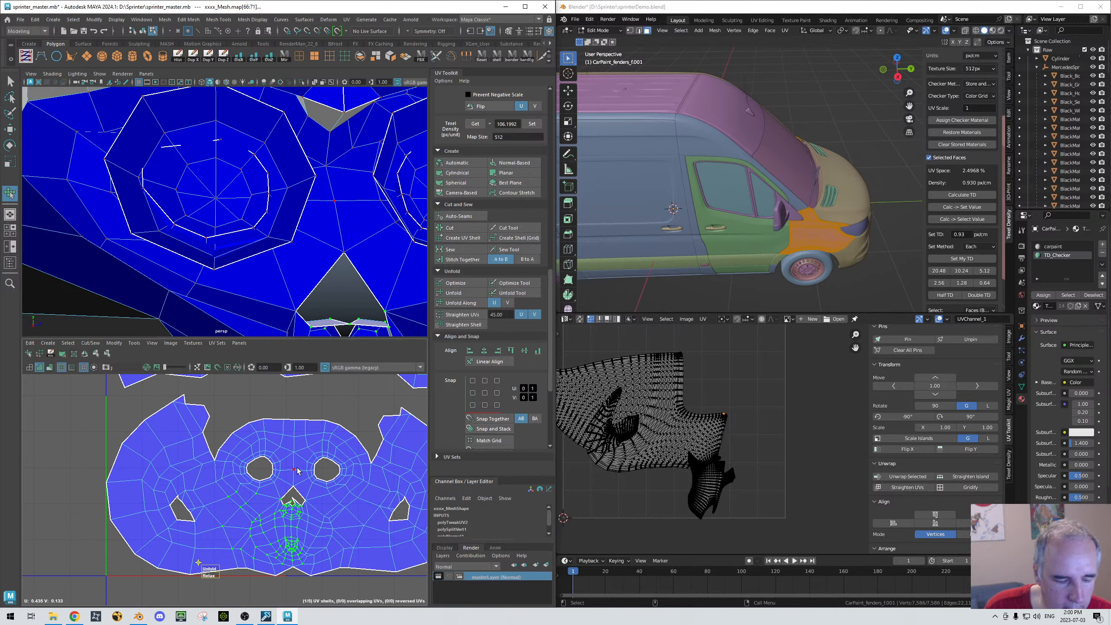
key(q)
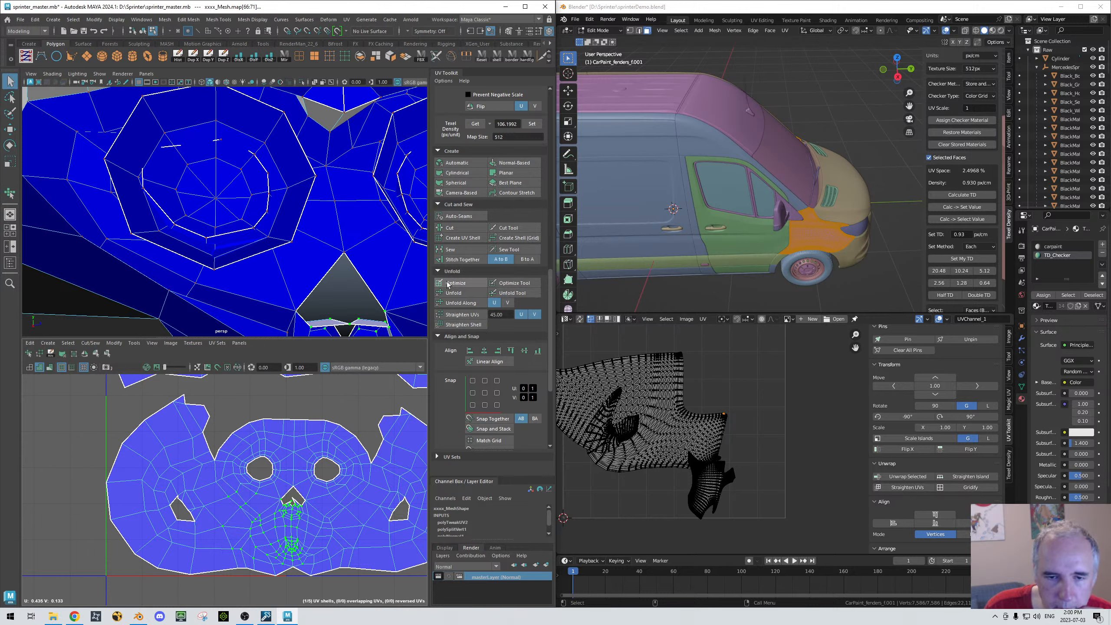
click(491, 284)
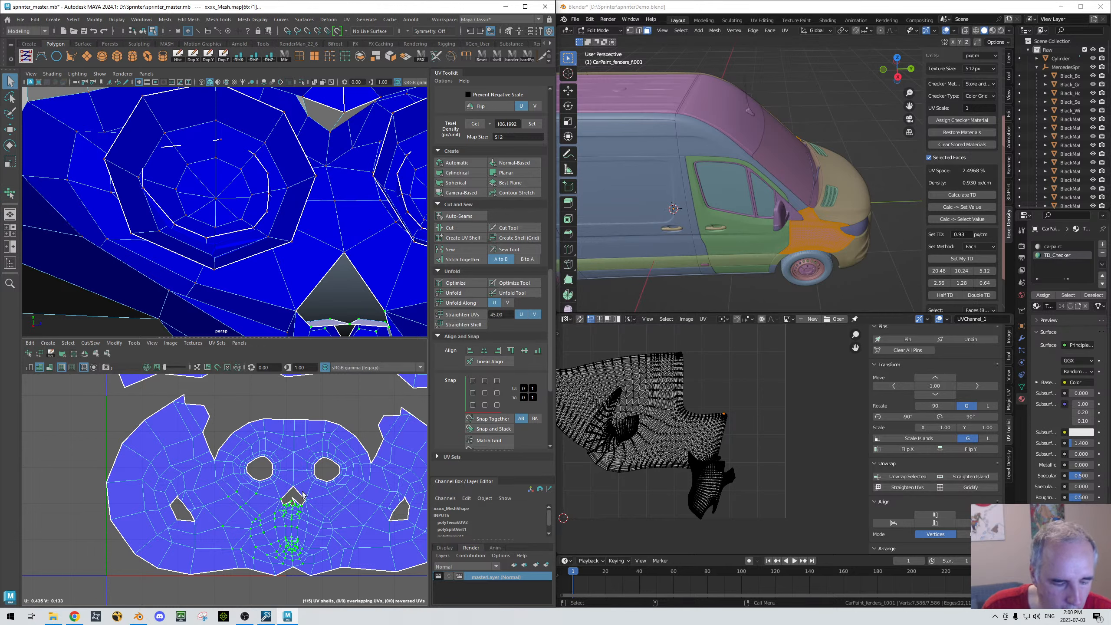
click(524, 293)
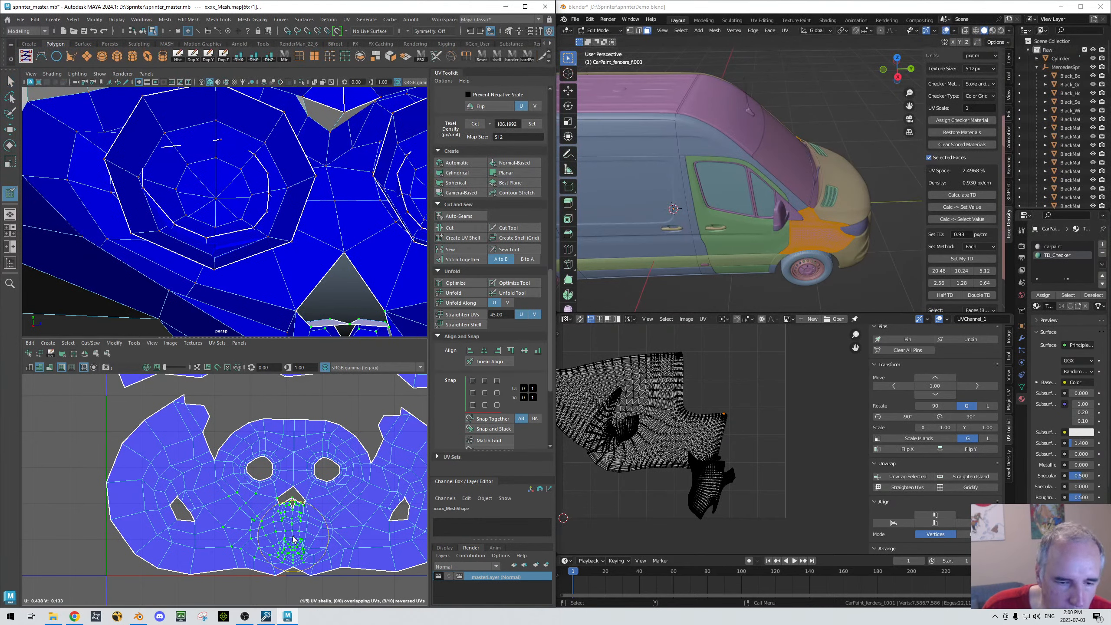
Step: Select UVs in the middle of the monkey's mouth and move them sideways so that part of the shell overlaps
key(q)
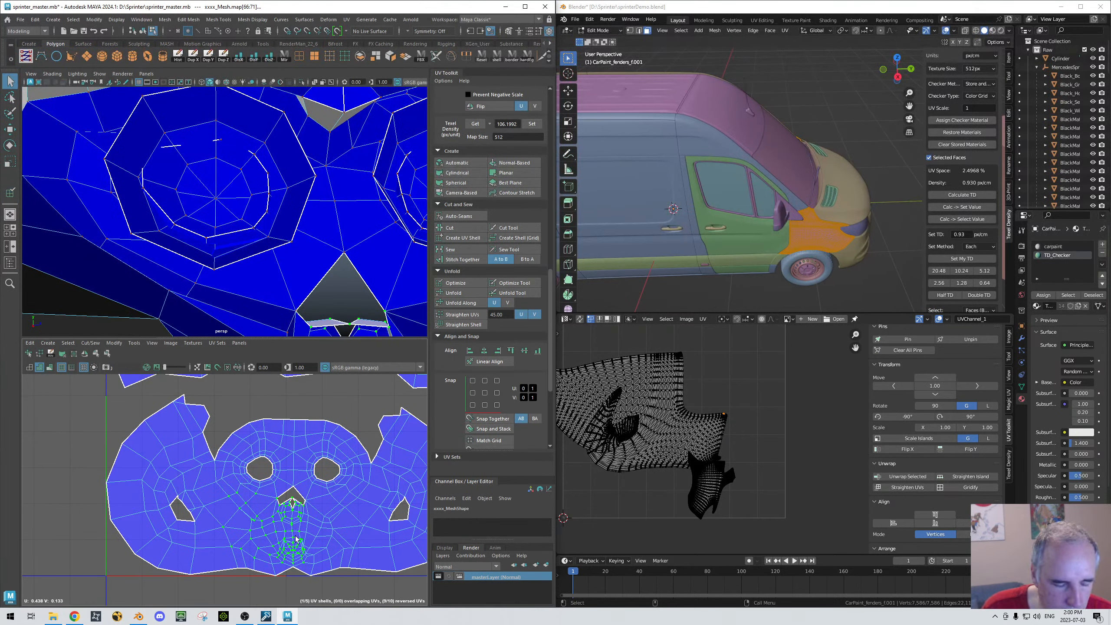
click(292, 535)
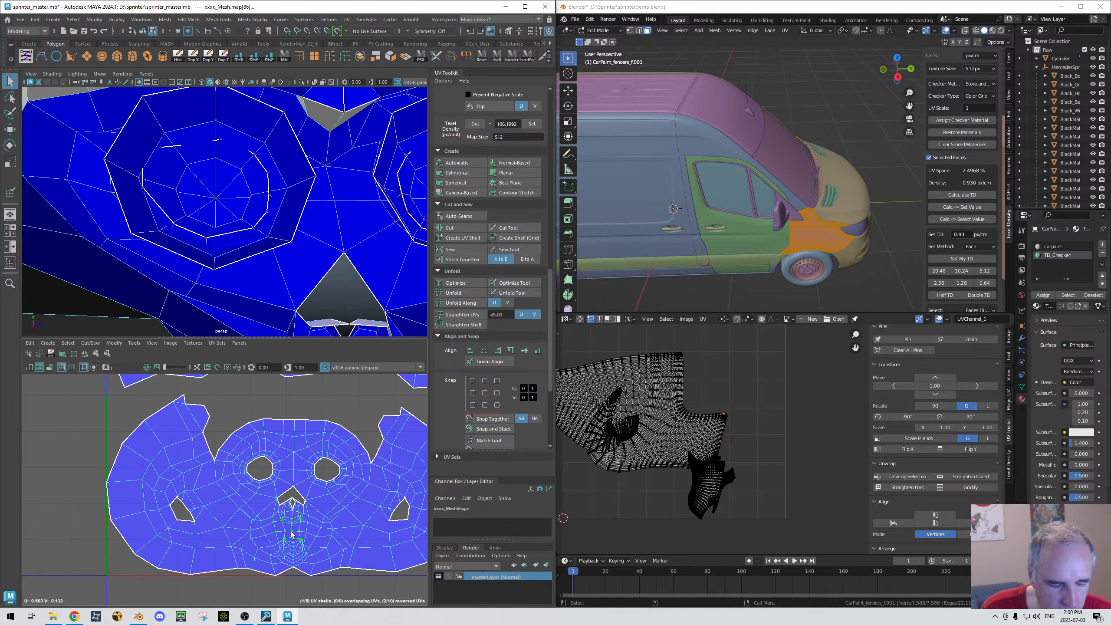
key(w)
drag(288, 529, 260, 532)
click(229, 496)
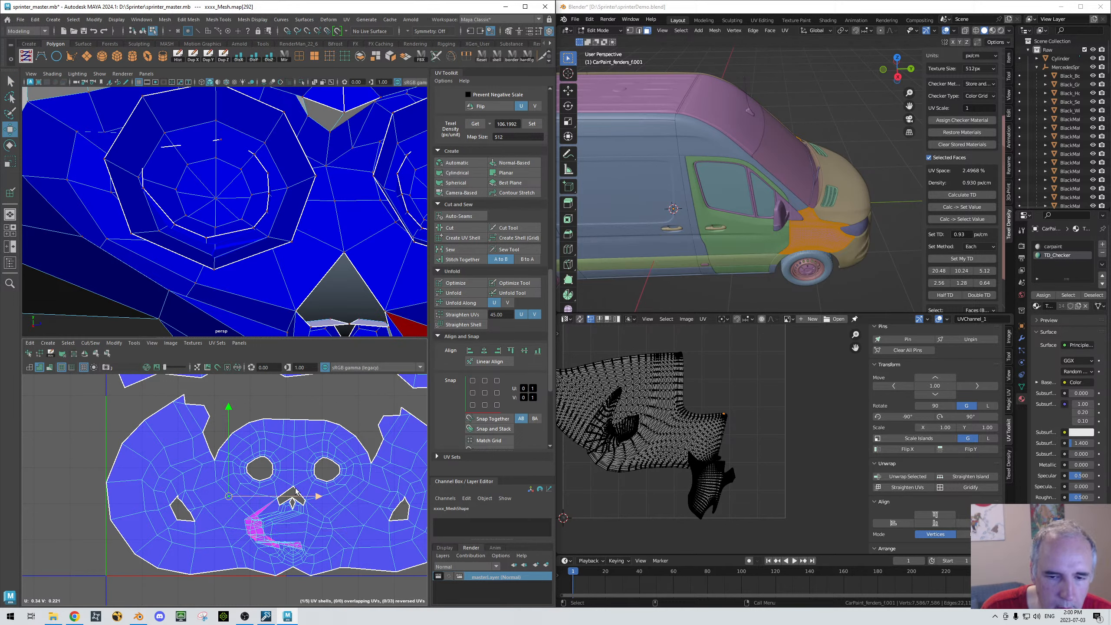
Step: Optimize the displaced UVs beside the mouth, choosing to fix the non-manifold geometry, and return to selecting
click(511, 293)
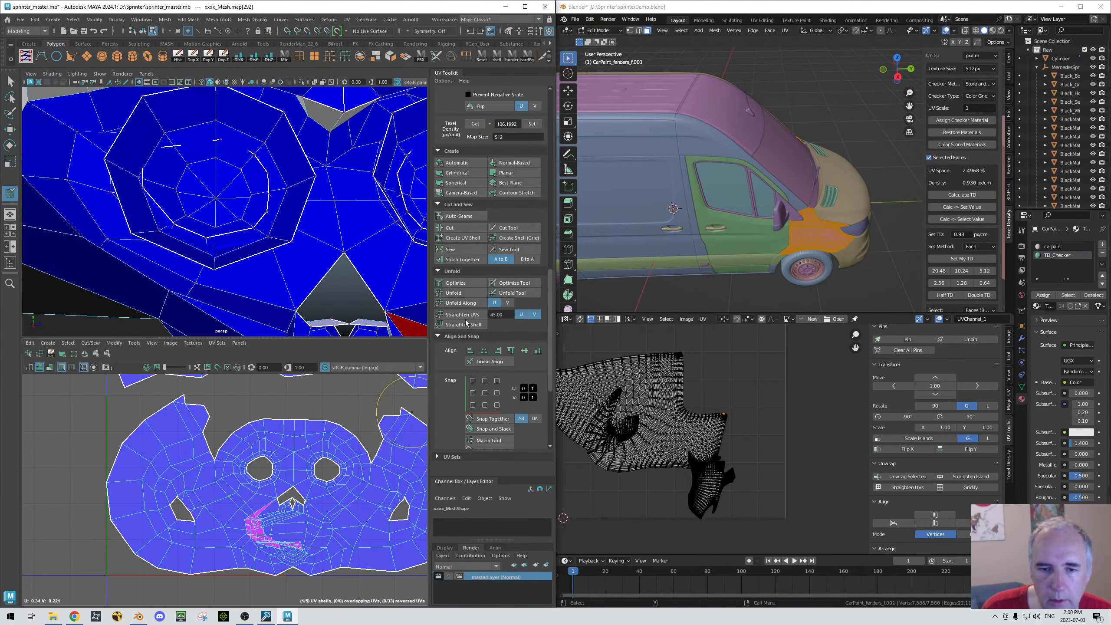
click(458, 282)
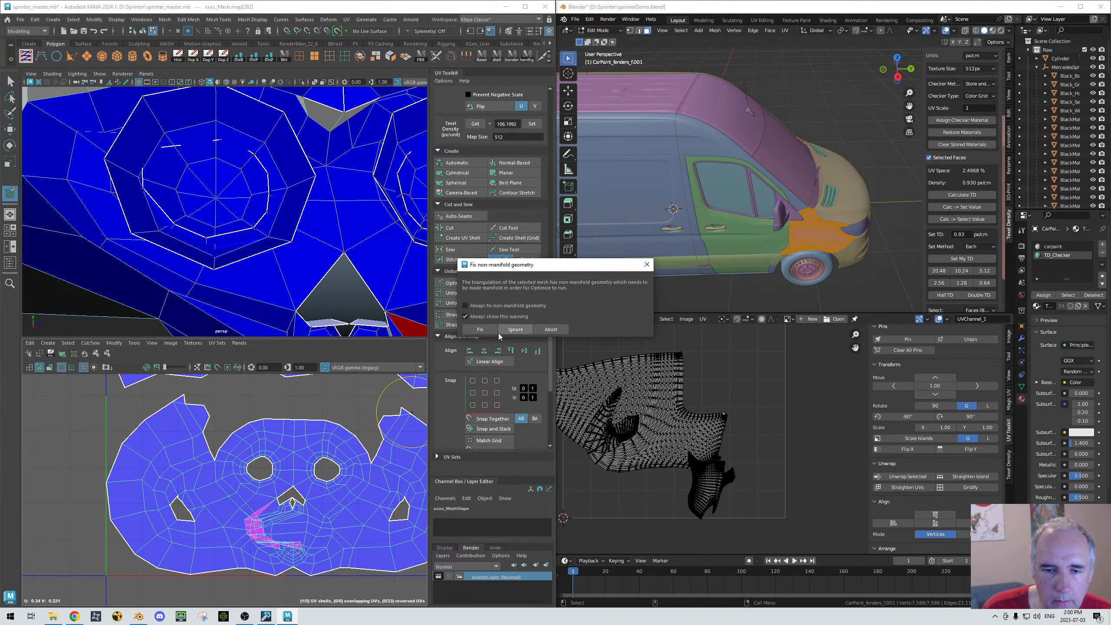
click(475, 329)
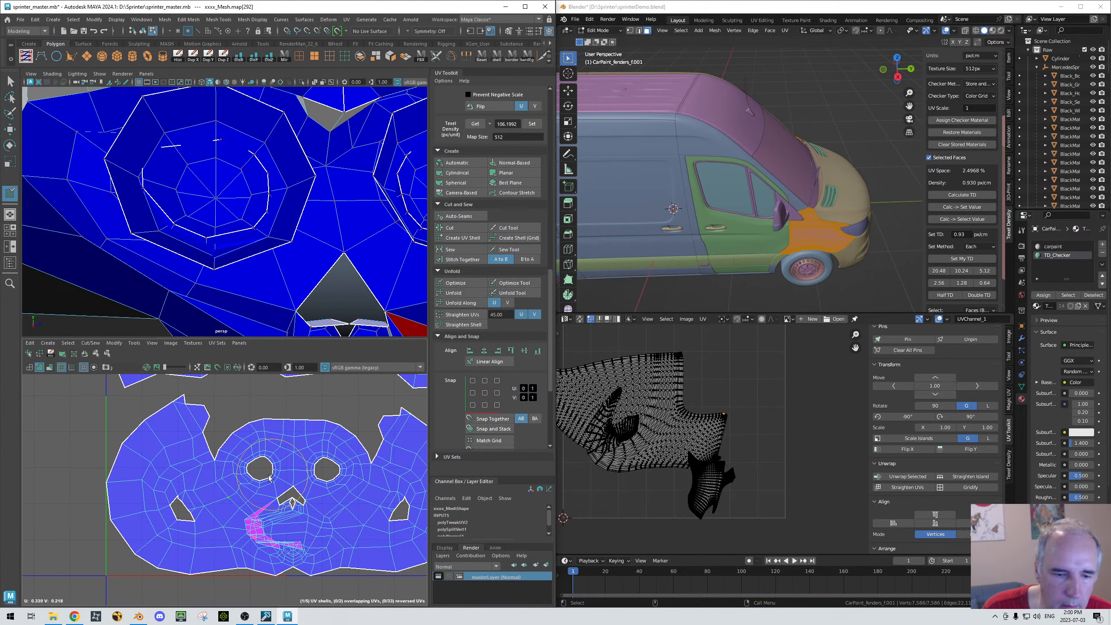
right_click(259, 532)
right_drag(258, 529, 259, 477)
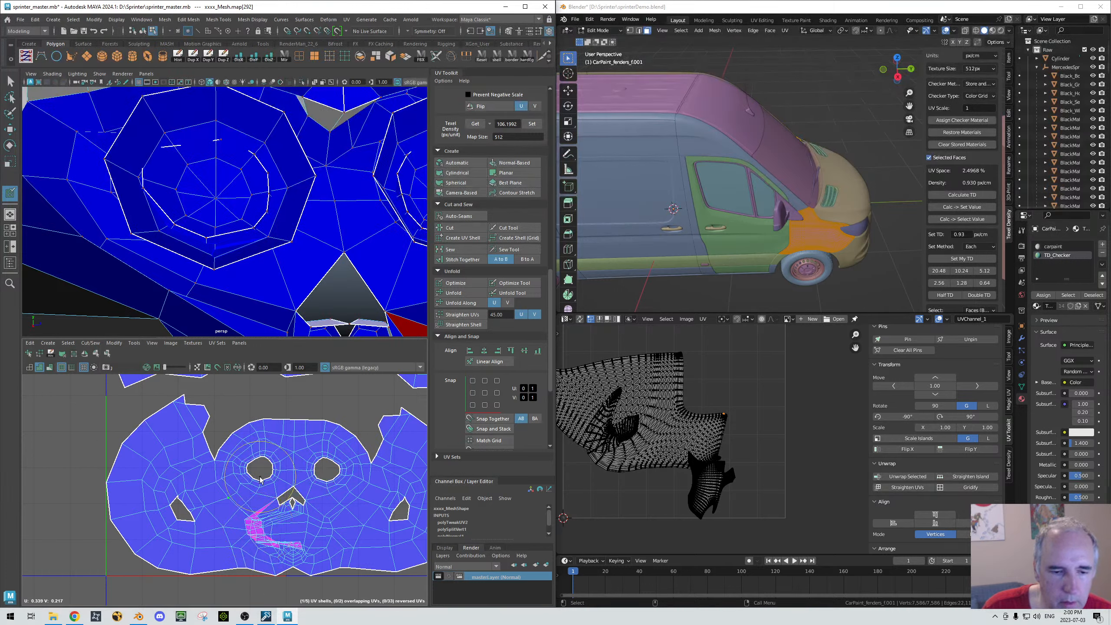
key(q)
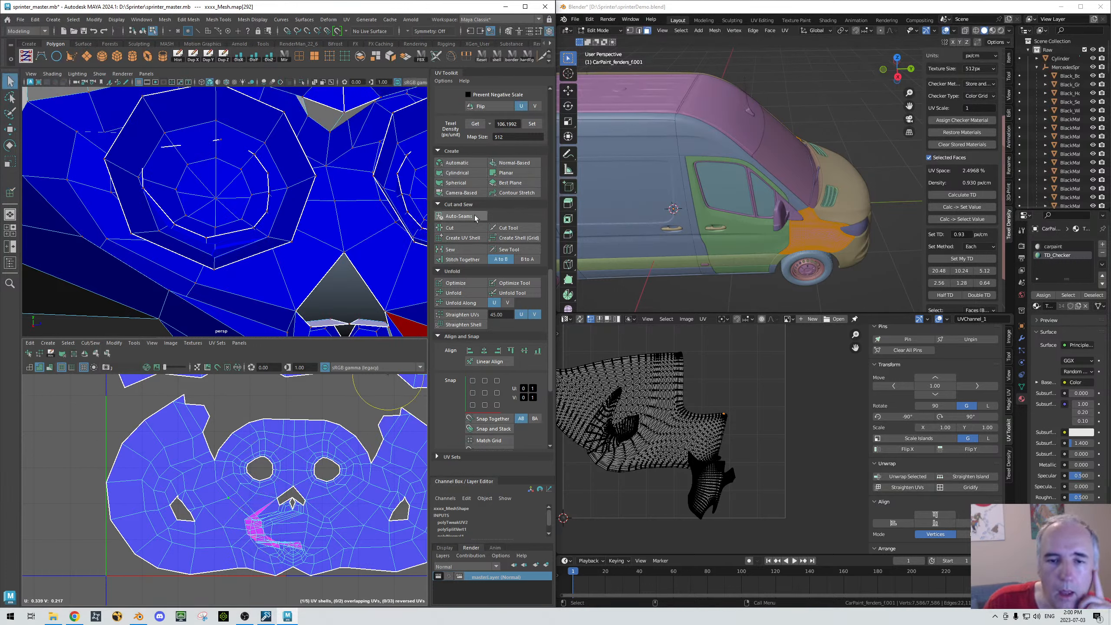
Step: Enter UV selection and select the whole block of tangled UVs around the mouth
click(458, 293)
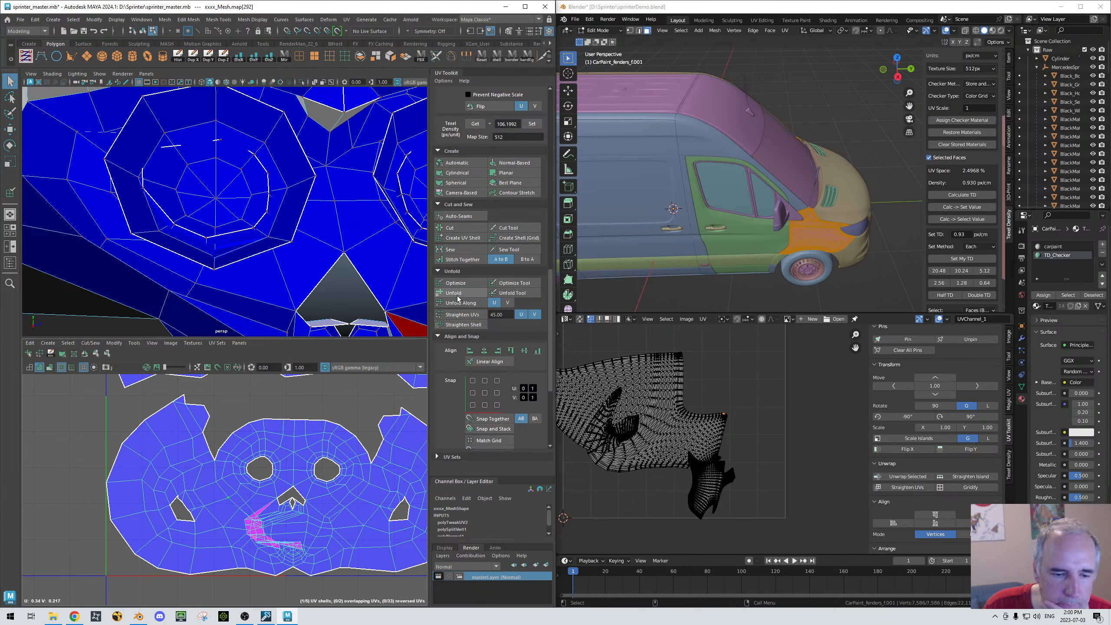
click(259, 525)
right_drag(261, 480, 299, 481)
drag(253, 501, 313, 553)
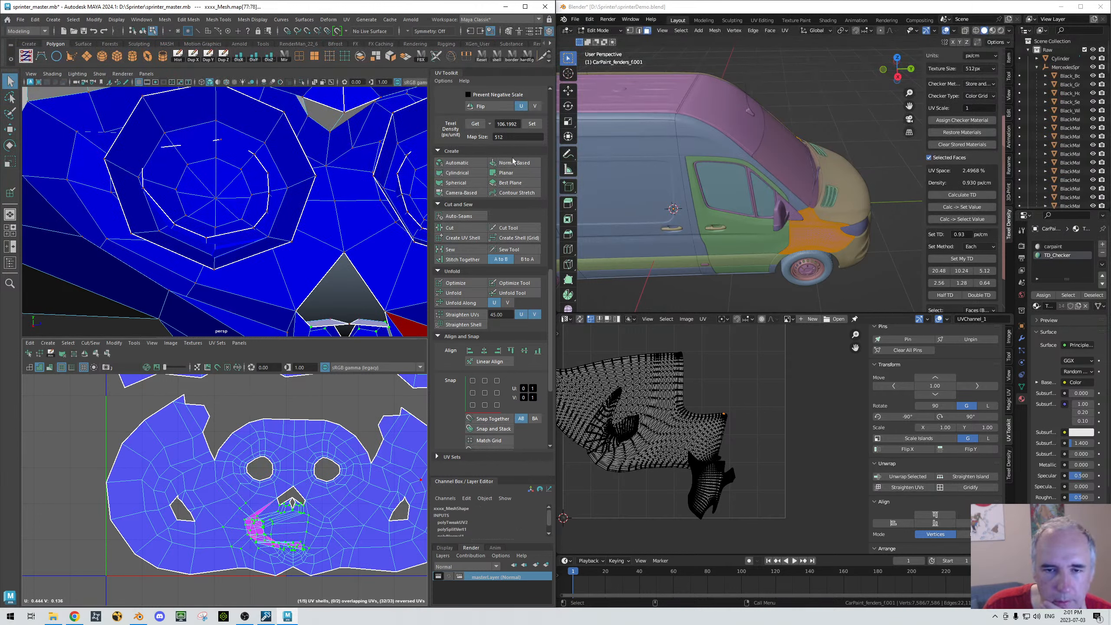
Step: Brush over the tangled mouth UVs with the Optimize Tool
click(503, 285)
mouse_move(305, 529)
mouse_down()
mouse_move(247, 529)
mouse_move(288, 509)
mouse_move(271, 507)
mouse_up()
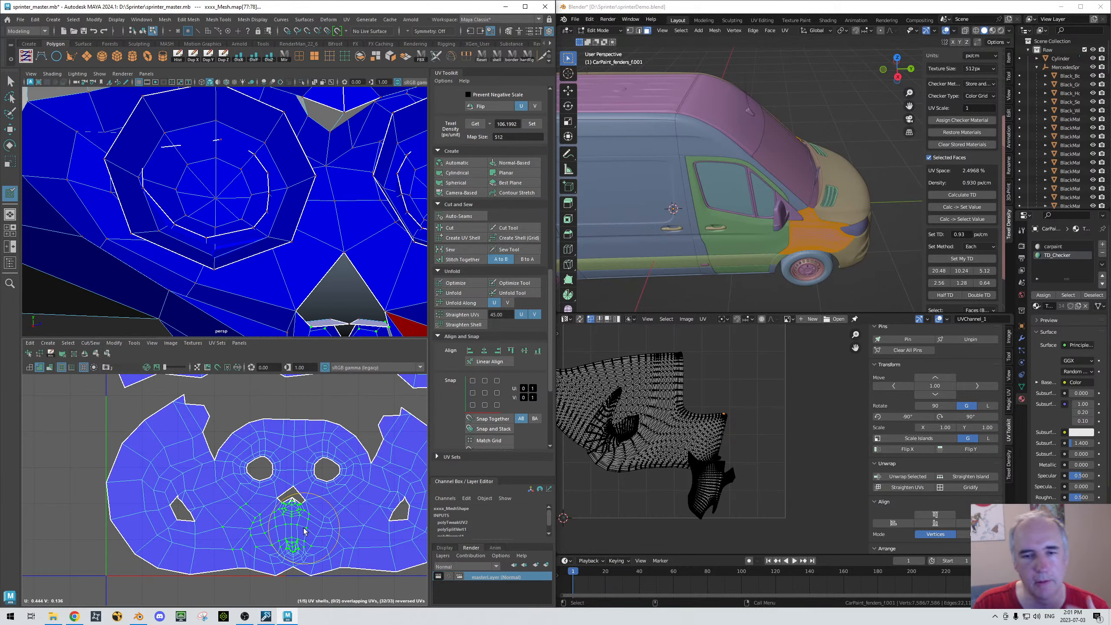
mouse_move(305, 531)
mouse_down()
mouse_move(262, 514)
mouse_move(272, 525)
mouse_up()
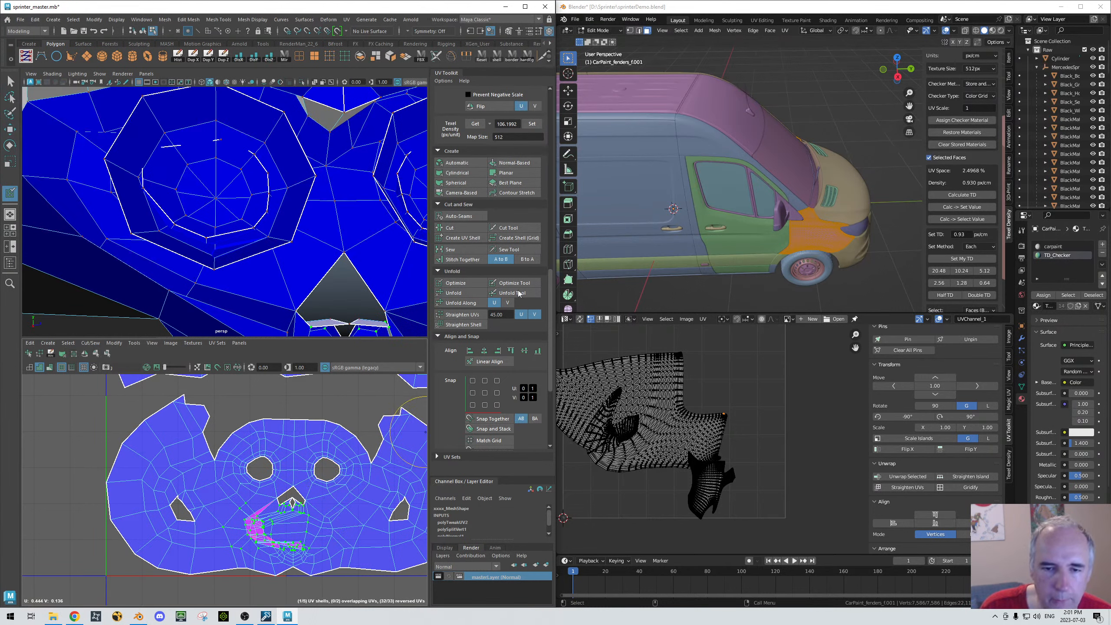
Step: Untangle the selected mouth UVs by brushing over them with the Unfold Tool
click(522, 297)
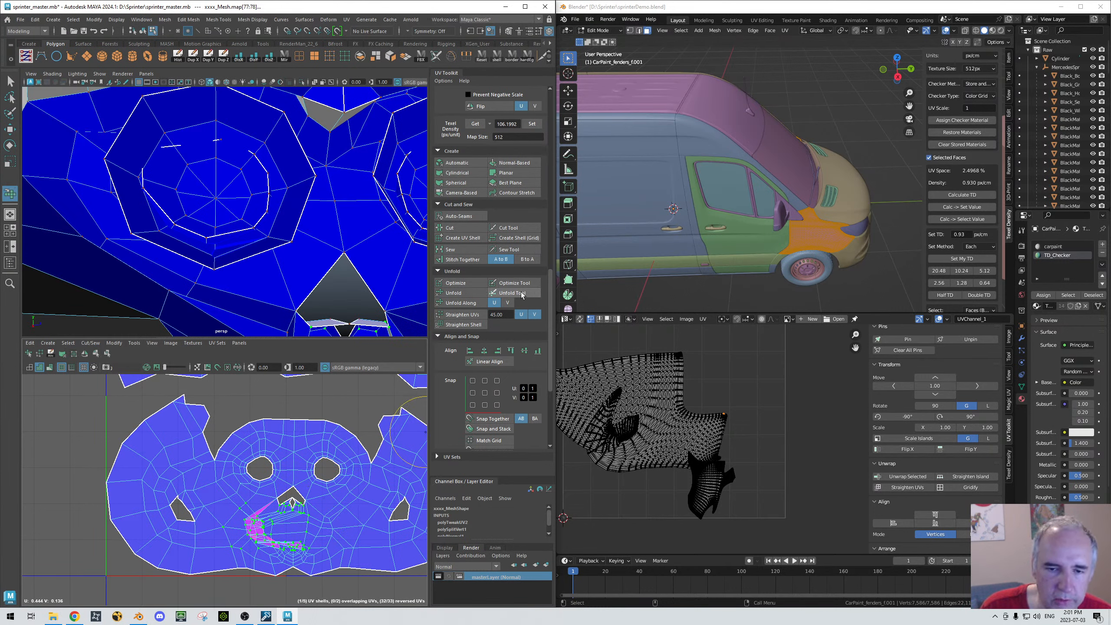
mouse_move(267, 525)
mouse_down()
mouse_move(301, 533)
mouse_move(309, 514)
mouse_up()
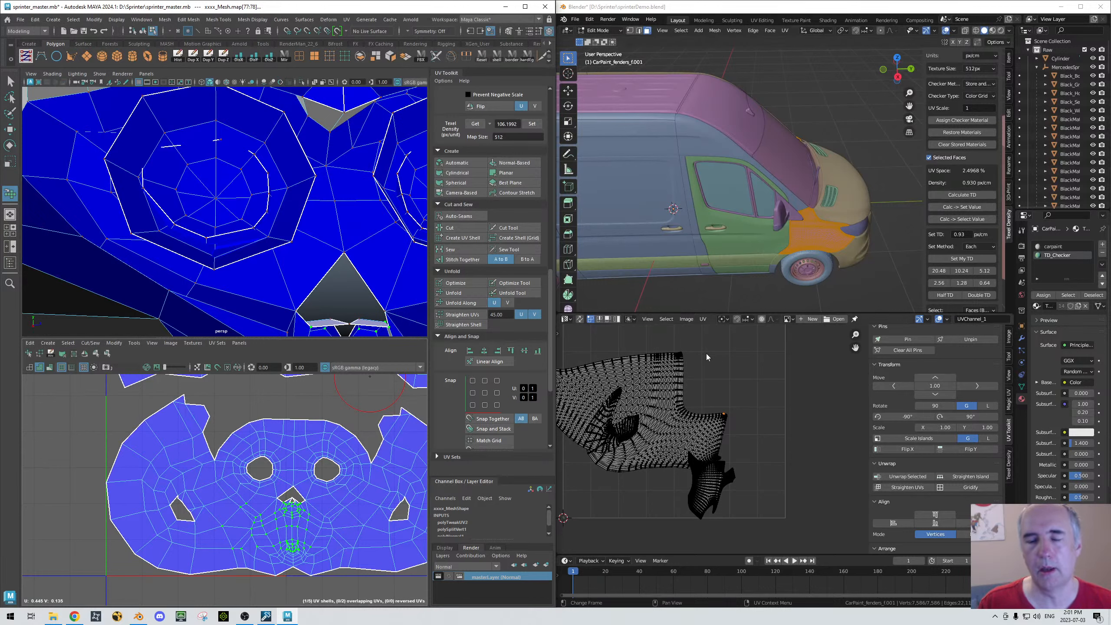
Step: Switch to Blender and displace two small neighbouring blocks of UVs inside the van's fender island
click(674, 412)
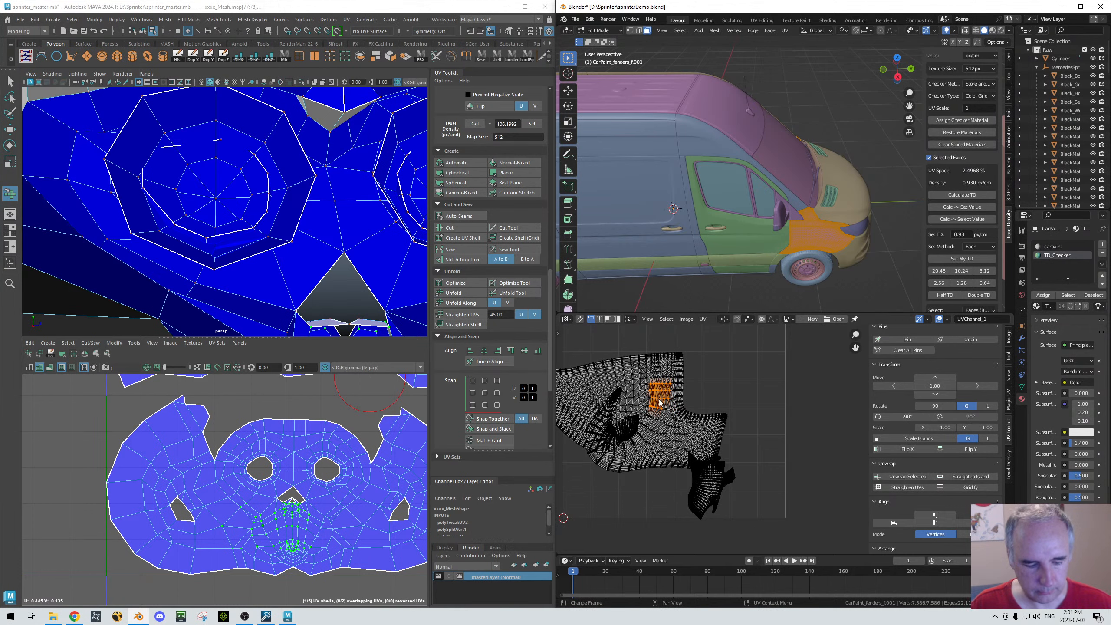
key(g)
click(663, 417)
drag(628, 381, 650, 408)
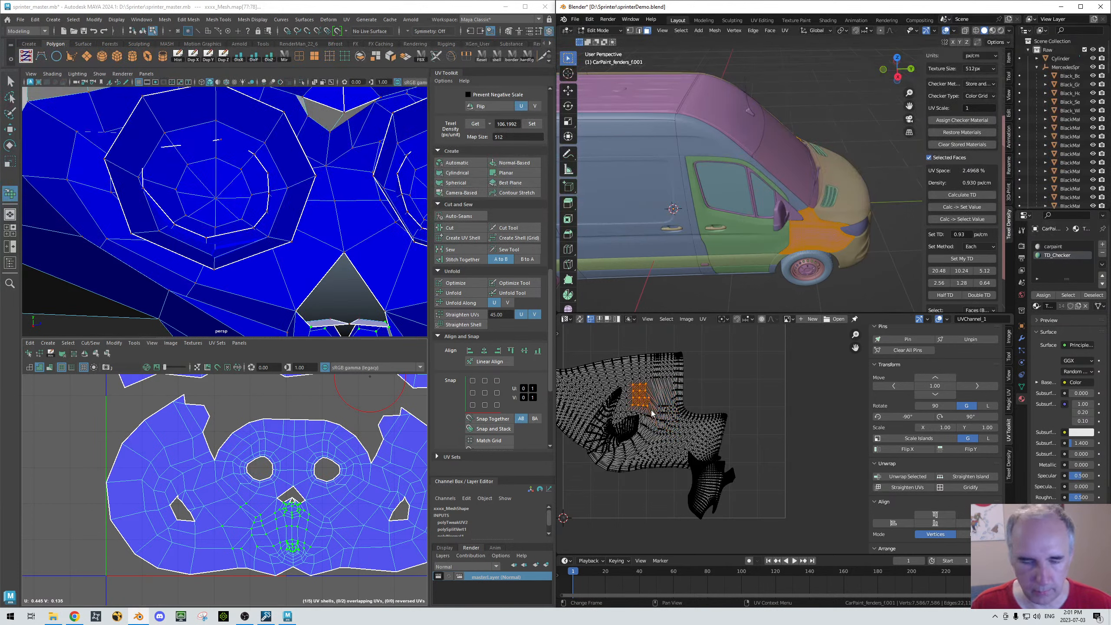
key(g)
click(645, 412)
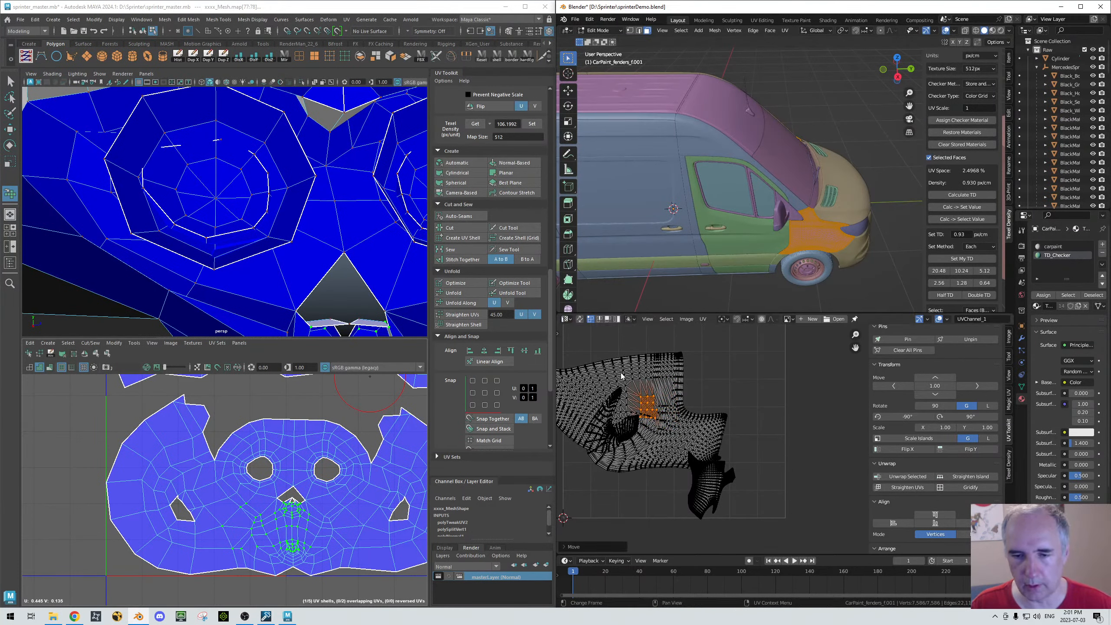
Step: Select a larger block of fender UVs enclosing the displaced areas and unwrap only that selection
drag(606, 363, 678, 444)
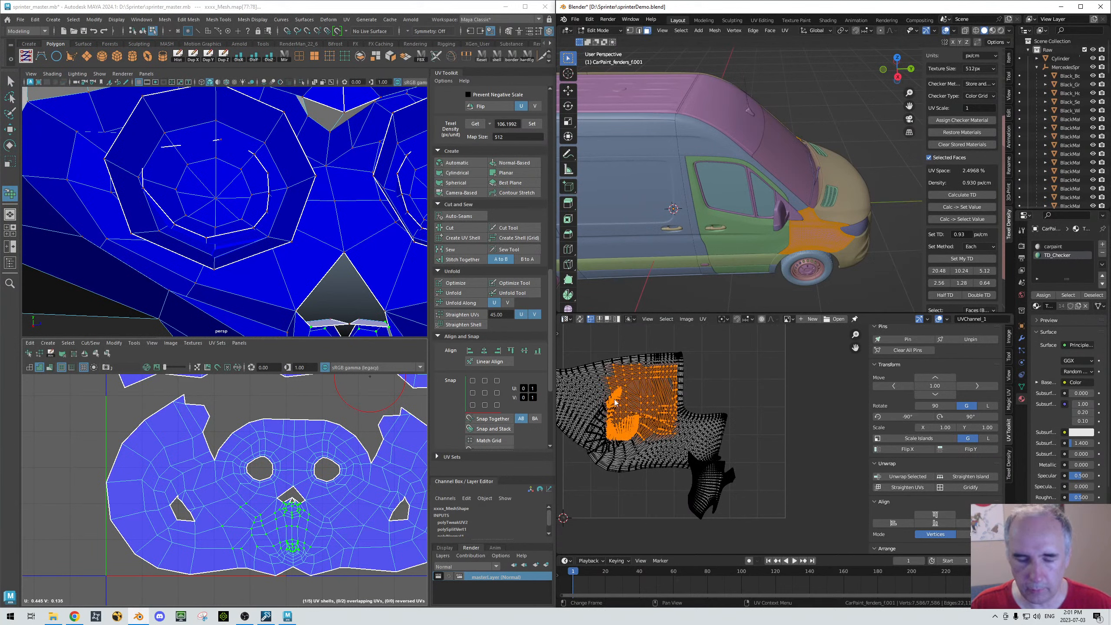
key(u)
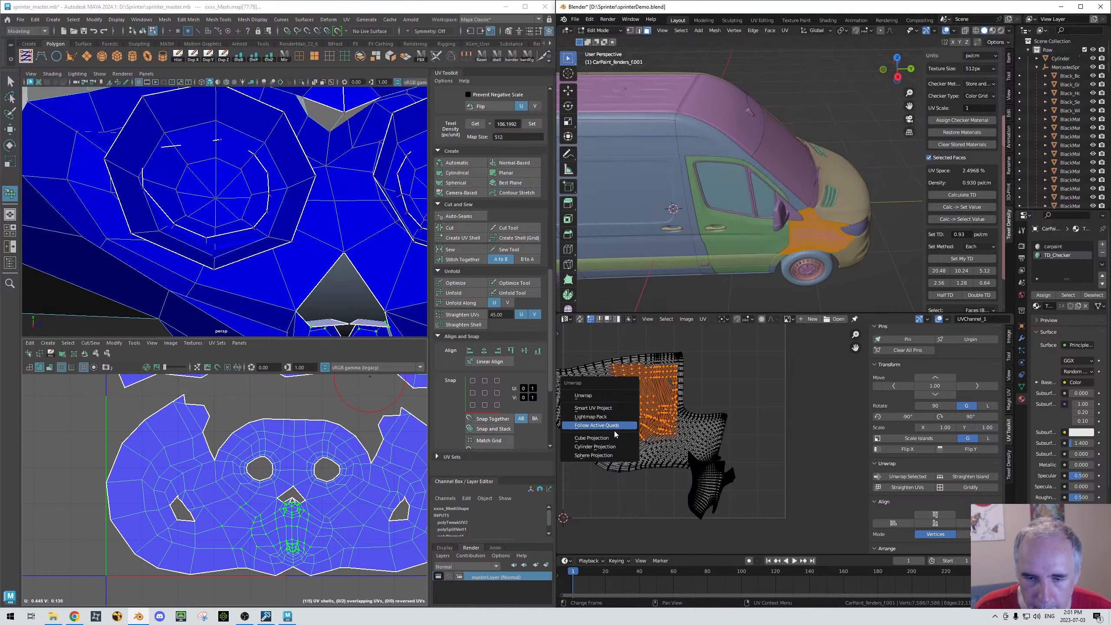
click(589, 397)
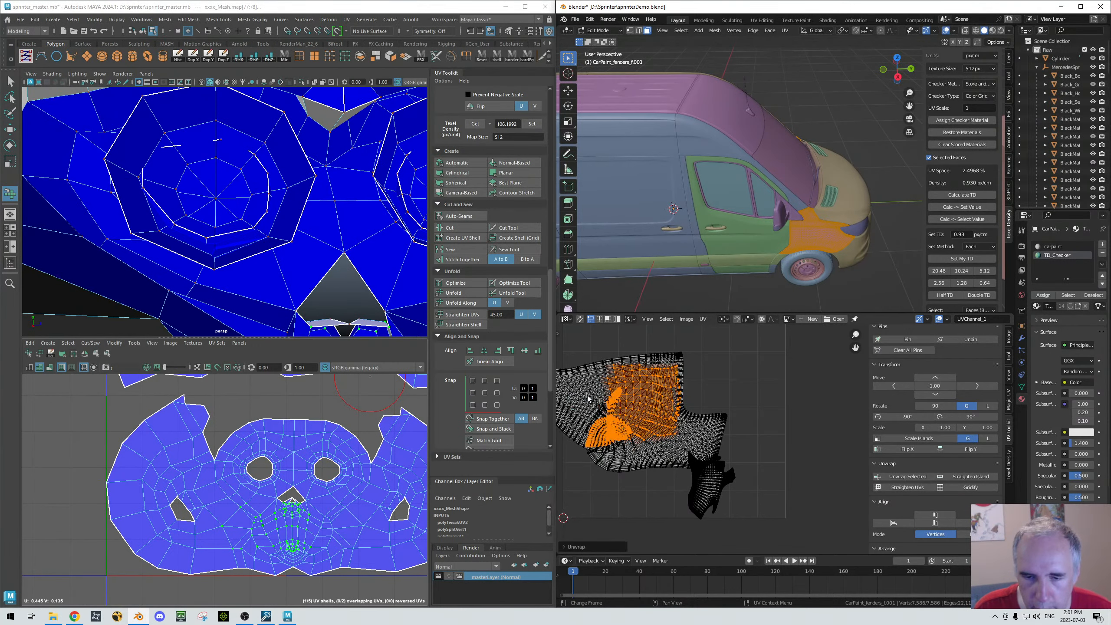
Step: Adjust the unwrap options, setting the Margin Method to Add and the Margin to 0.351
click(562, 550)
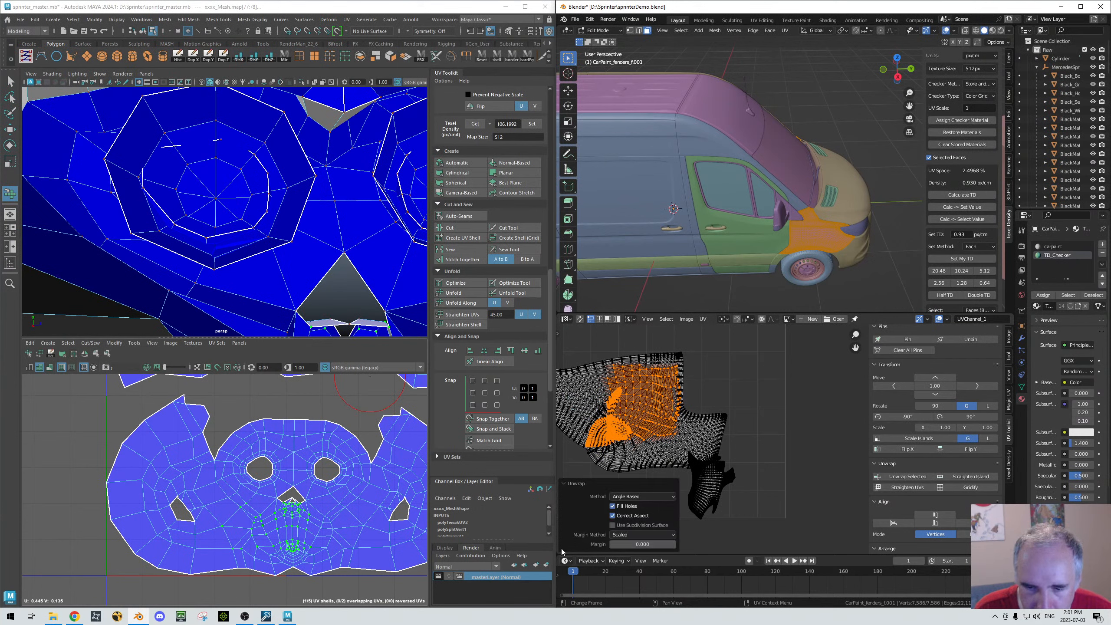
click(642, 496)
click(639, 505)
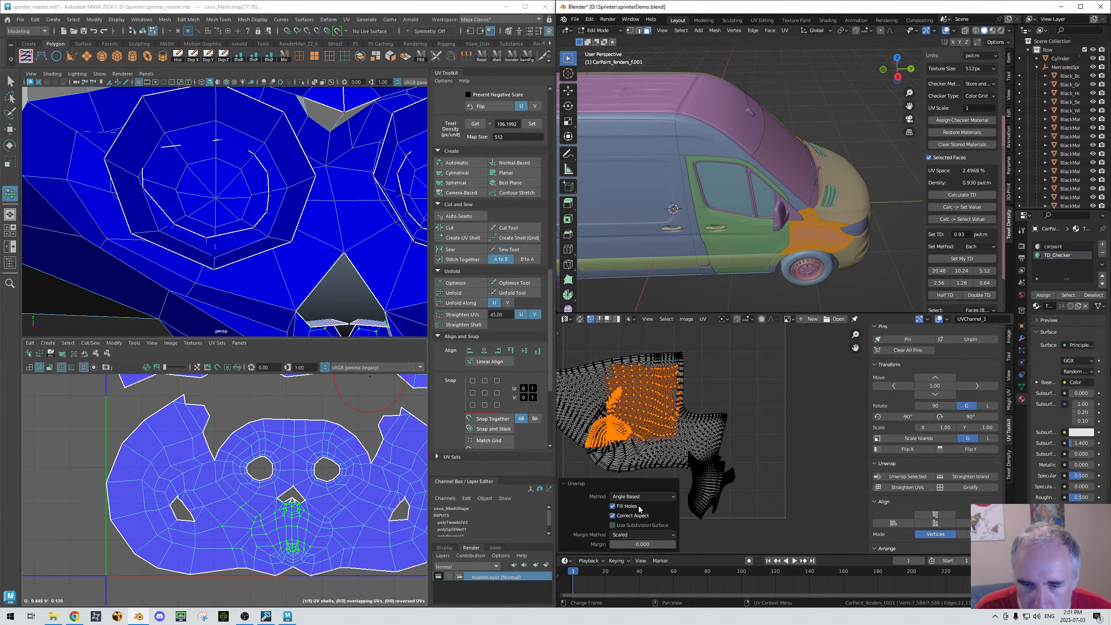
click(636, 533)
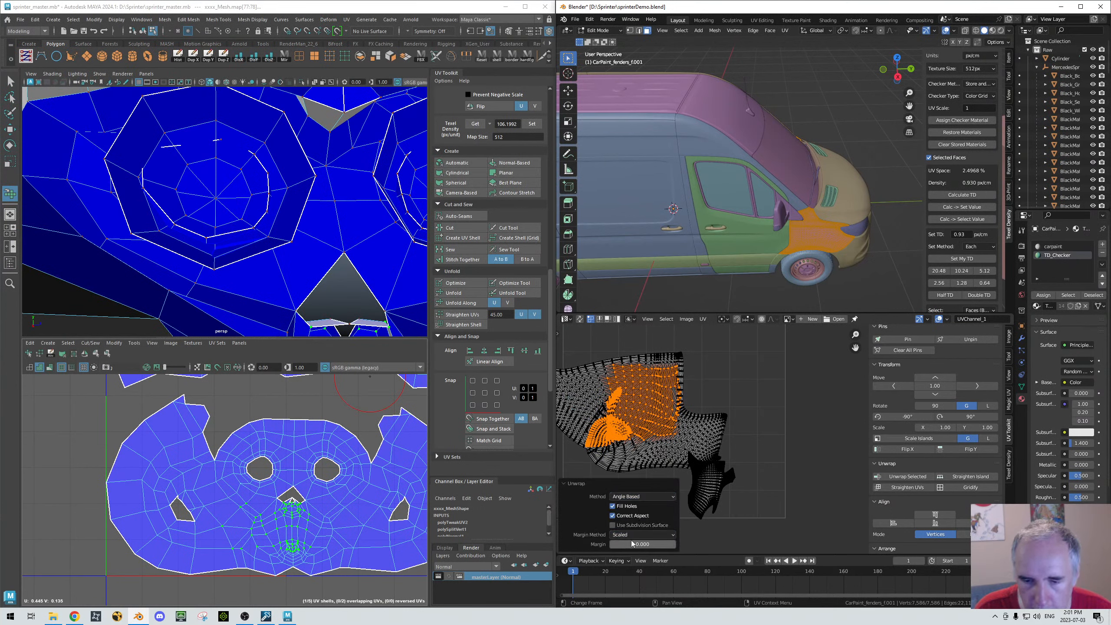
click(631, 553)
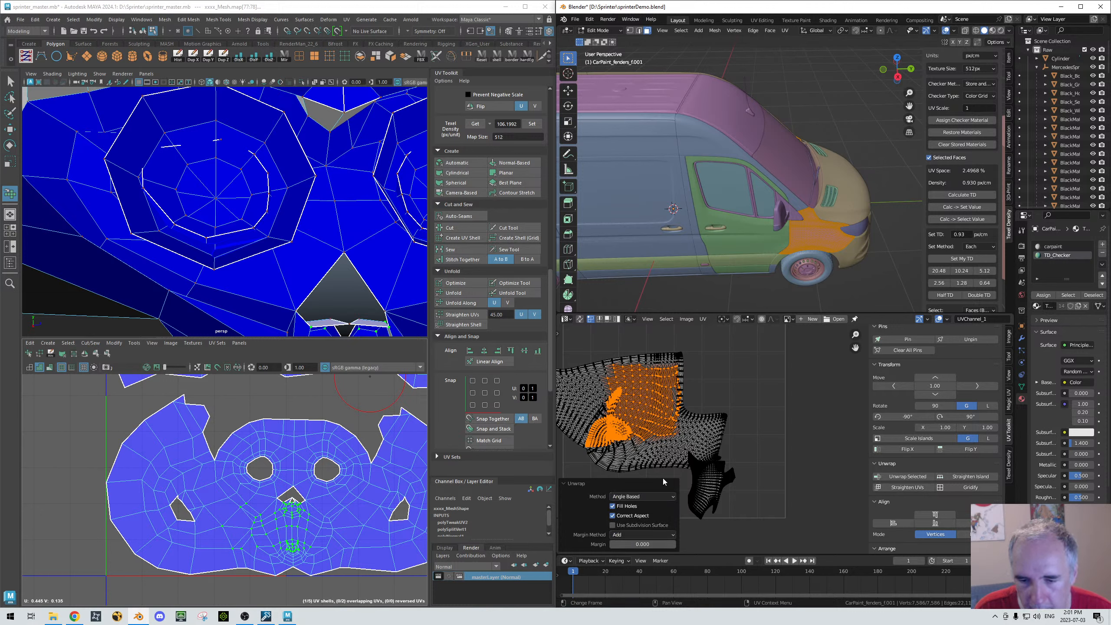
drag(626, 547, 654, 548)
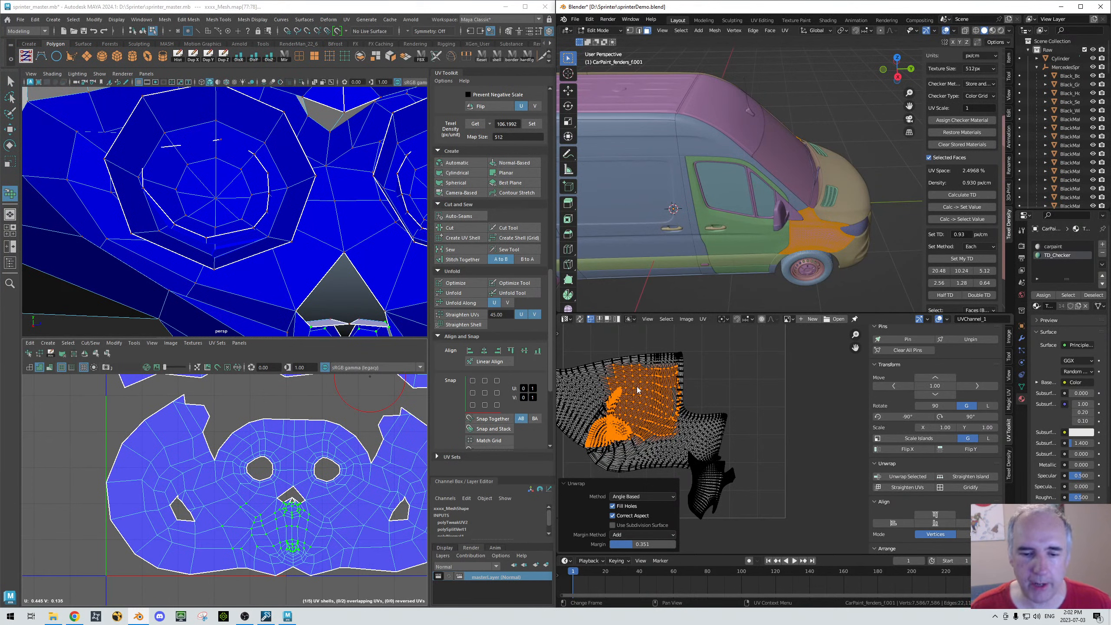
Step: Switch to Maya, select the monkey's face UV shell, rotate it slightly clockwise and change to edge selection
scroll(478, 290, down, 3)
scroll(478, 290, down, 3)
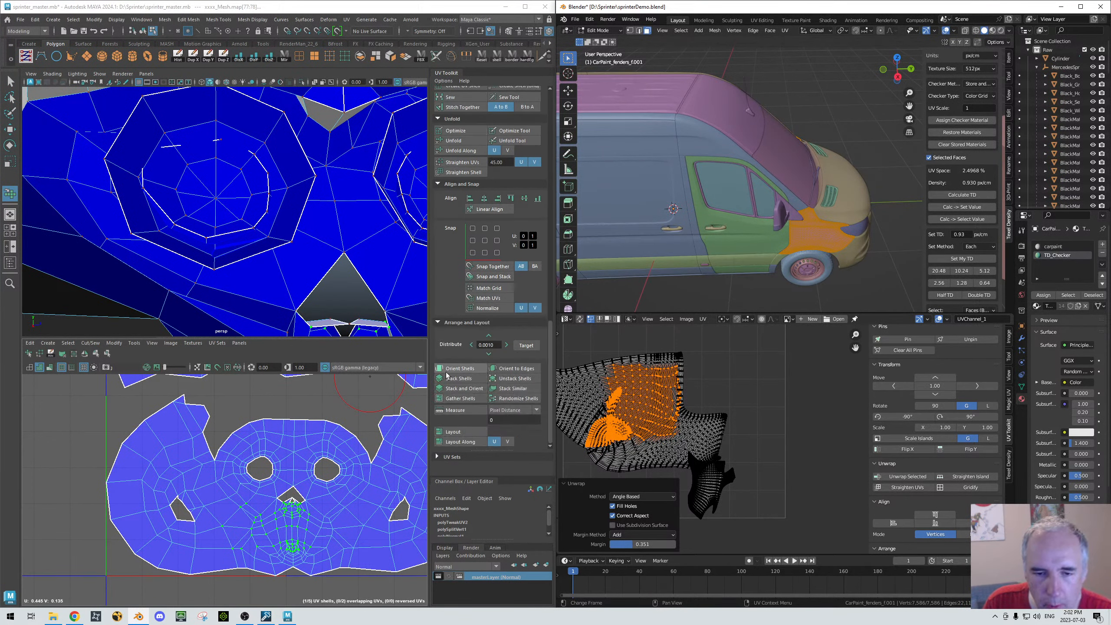
right_drag(292, 456, 261, 445)
key(q)
click(290, 460)
click(278, 452)
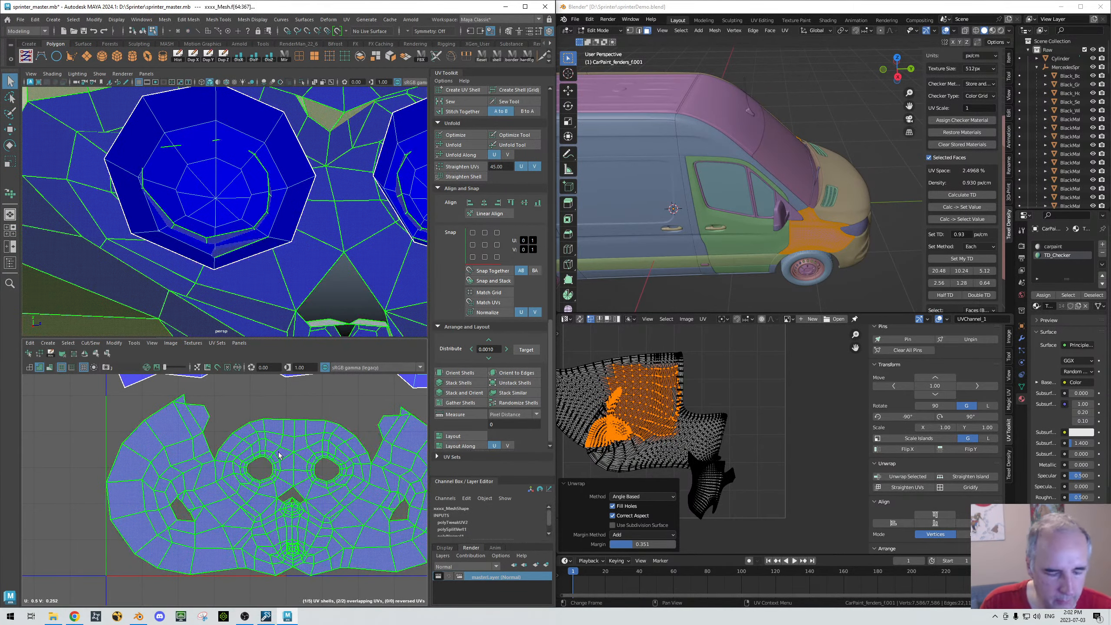
key(w)
key(e)
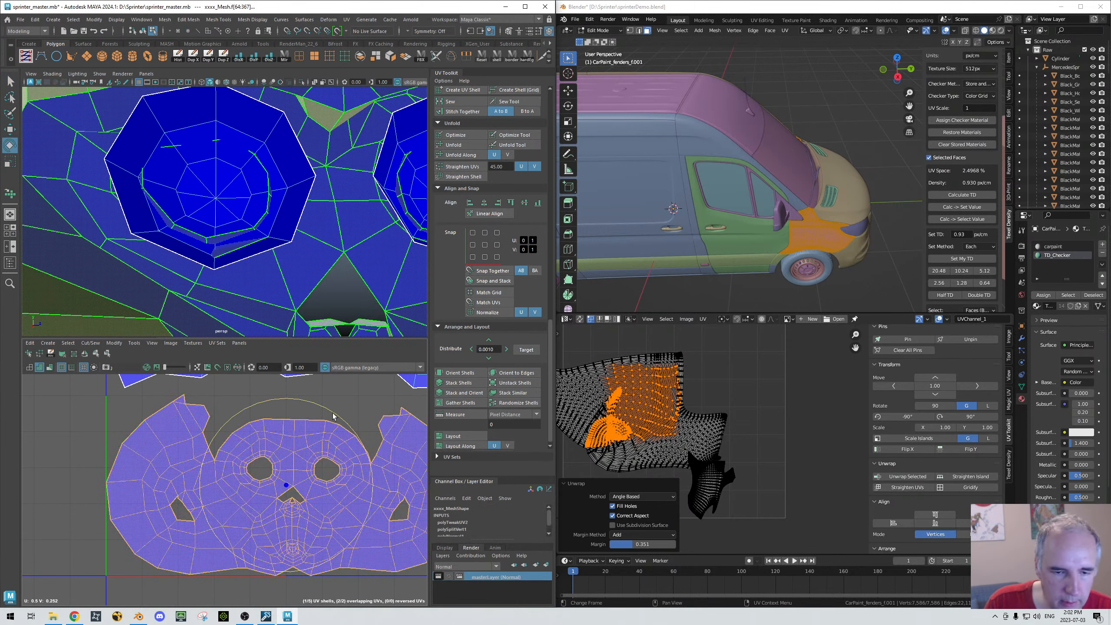
drag(333, 427, 350, 442)
right_drag(370, 425, 370, 397)
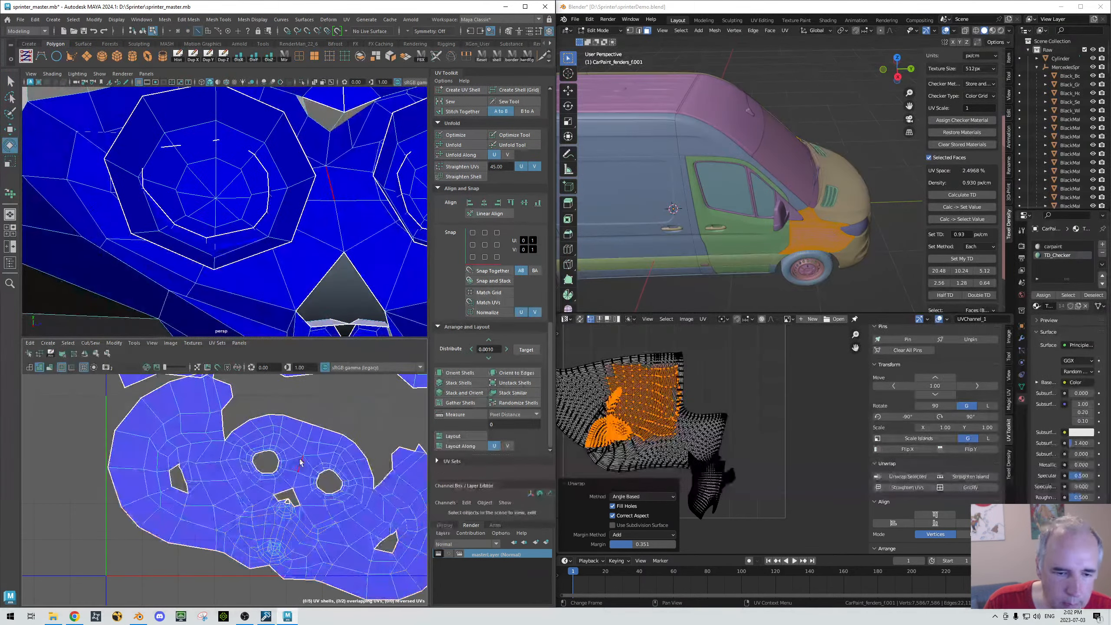
Step: Select a vertical centreline edge on the monkey's face UV shell and orient the shell to that edge
click(300, 465)
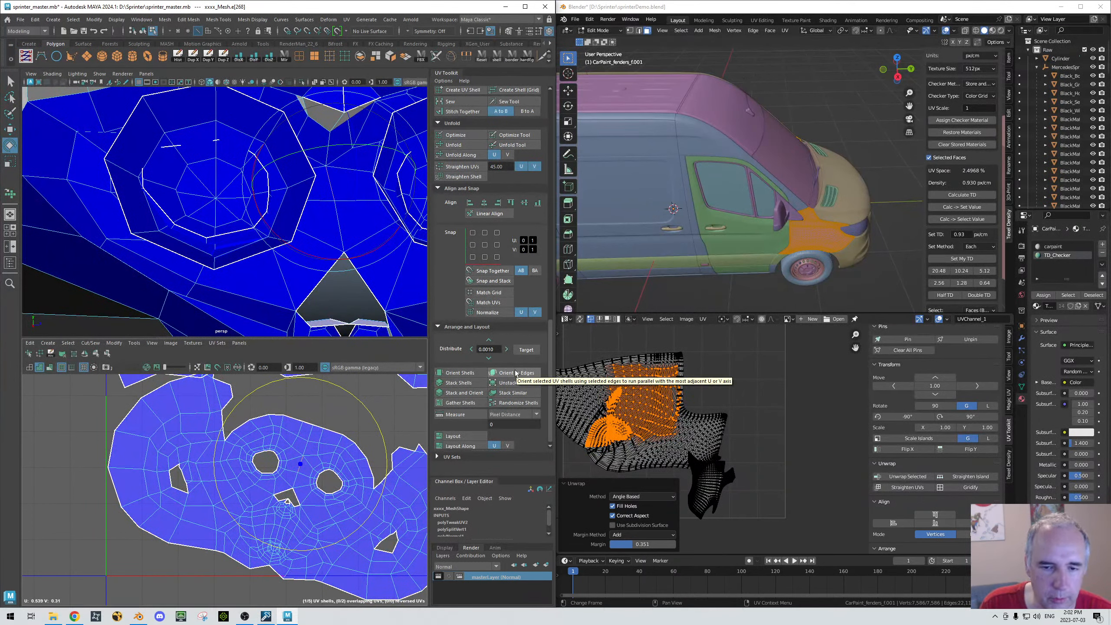
click(516, 374)
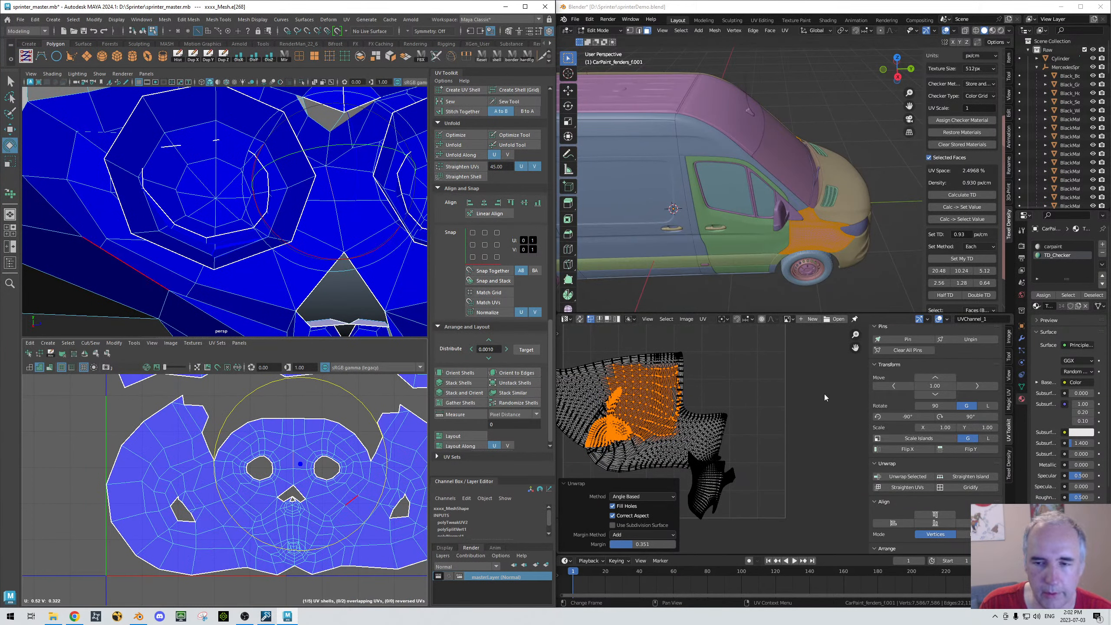
Step: Switch to Blender, leave editing of the van's fender and open the monkey head for mesh and UV editing
click(774, 398)
scroll(817, 153, down, 5)
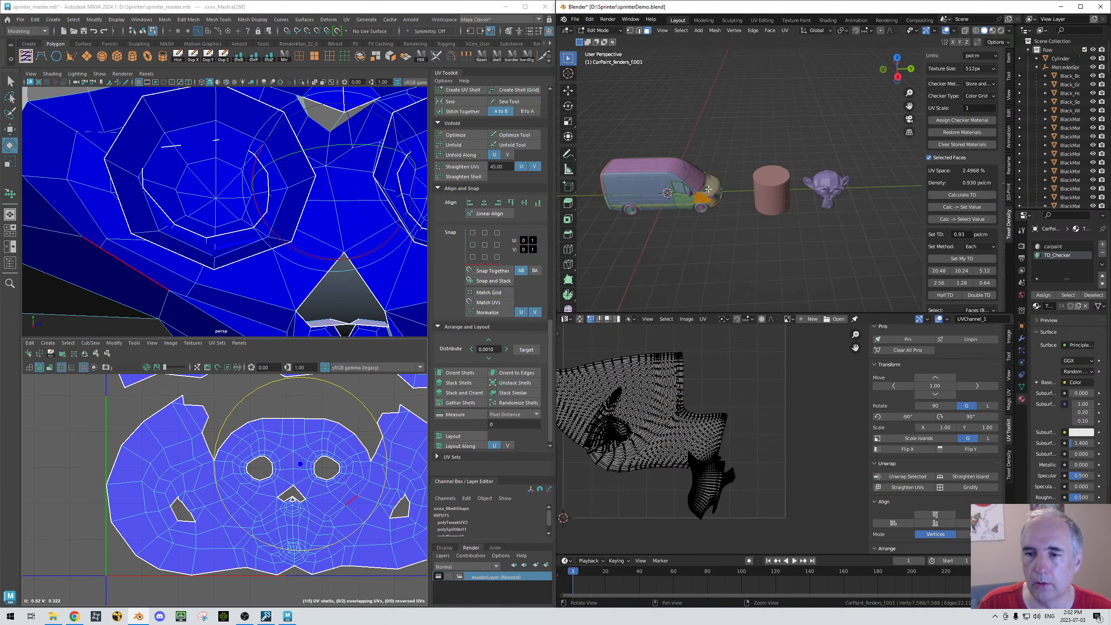
right_click(831, 190)
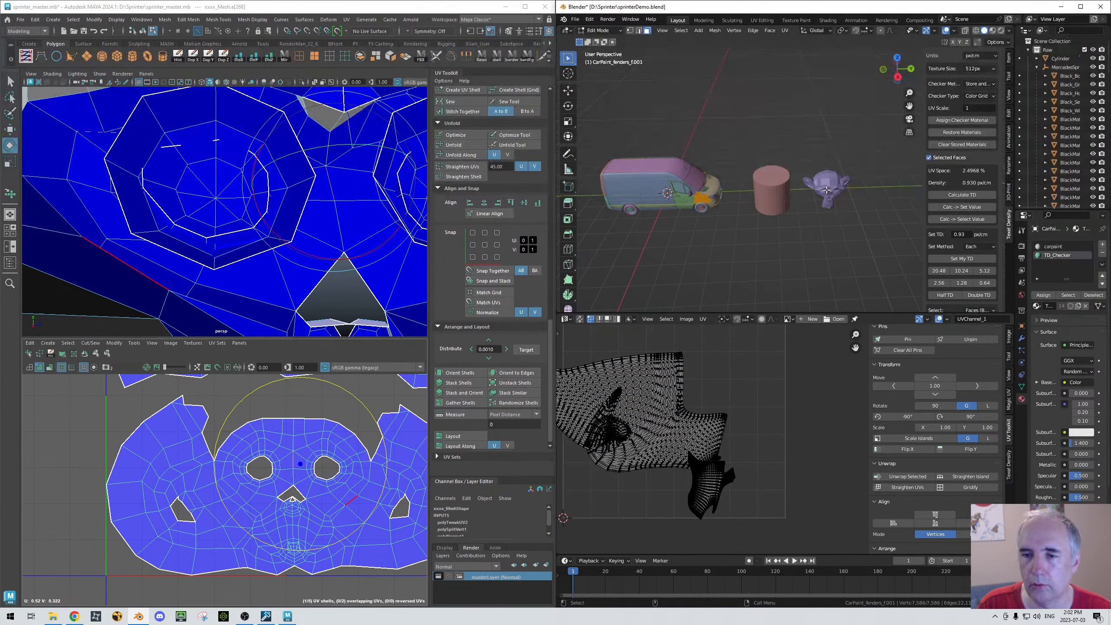
click(825, 189)
right_click(826, 190)
key(Tab)
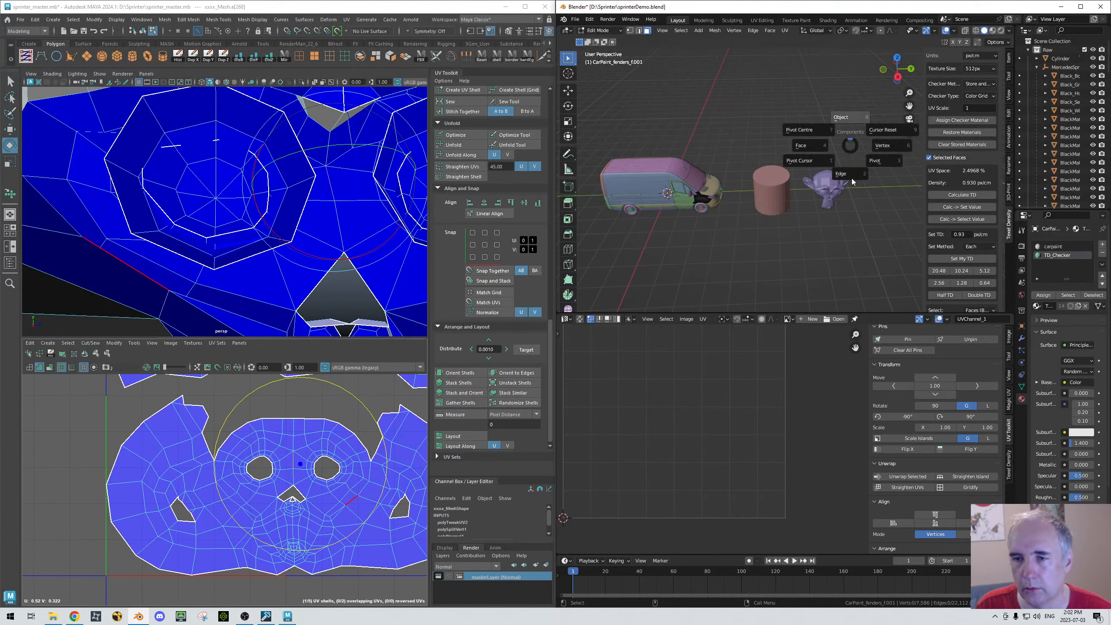
click(849, 118)
click(828, 181)
key(Tab)
click(809, 180)
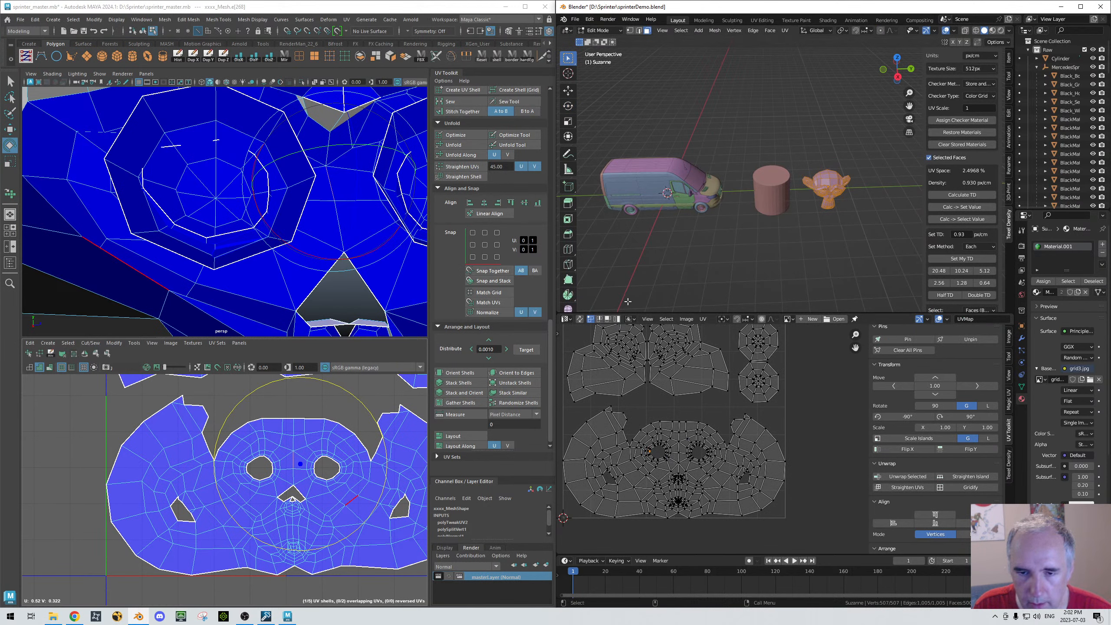
Step: Select the monkey's large face UV island and rotate it about 12.4° clockwise
click(617, 319)
click(681, 495)
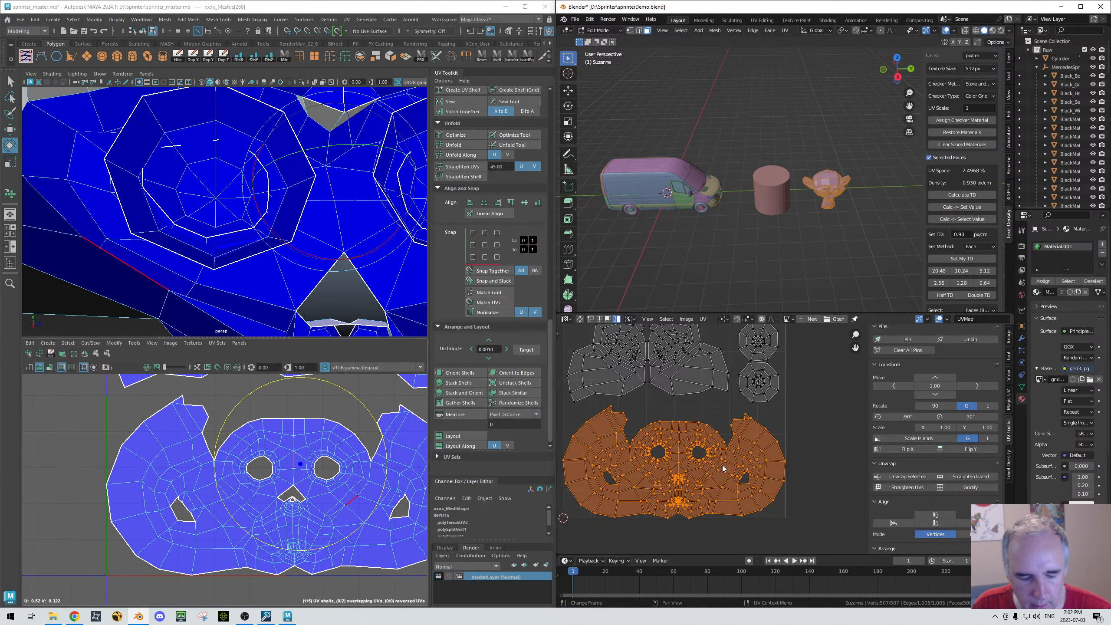
key(r)
click(738, 475)
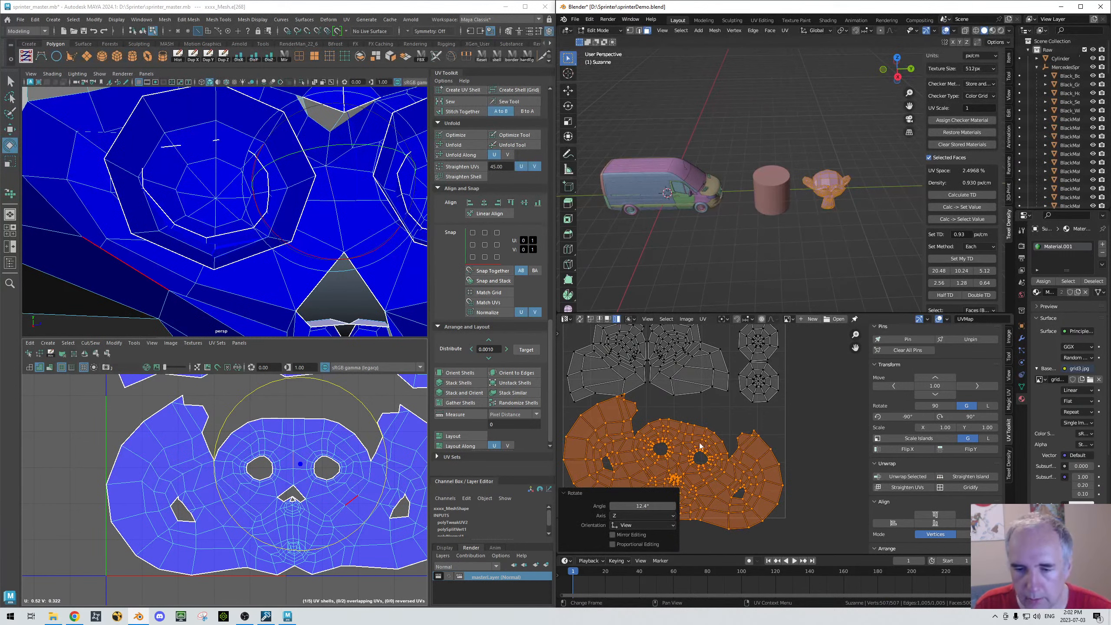
Step: Try Orient to Edge using a centreline edge between the face island's eyes, and undo it
key(2)
click(679, 451)
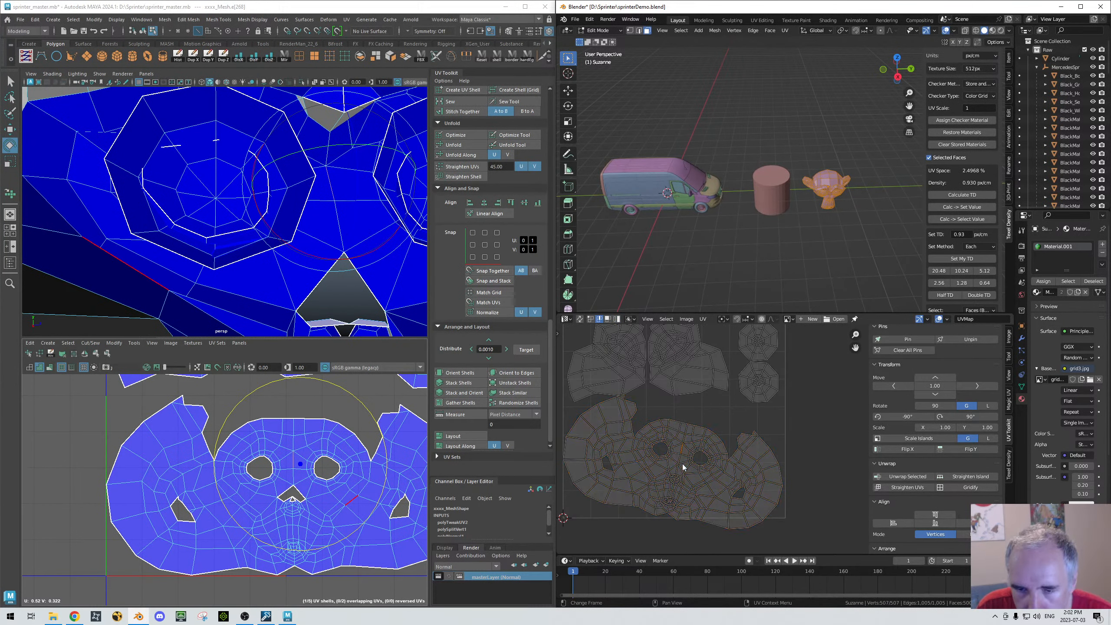
scroll(963, 399, down, 4)
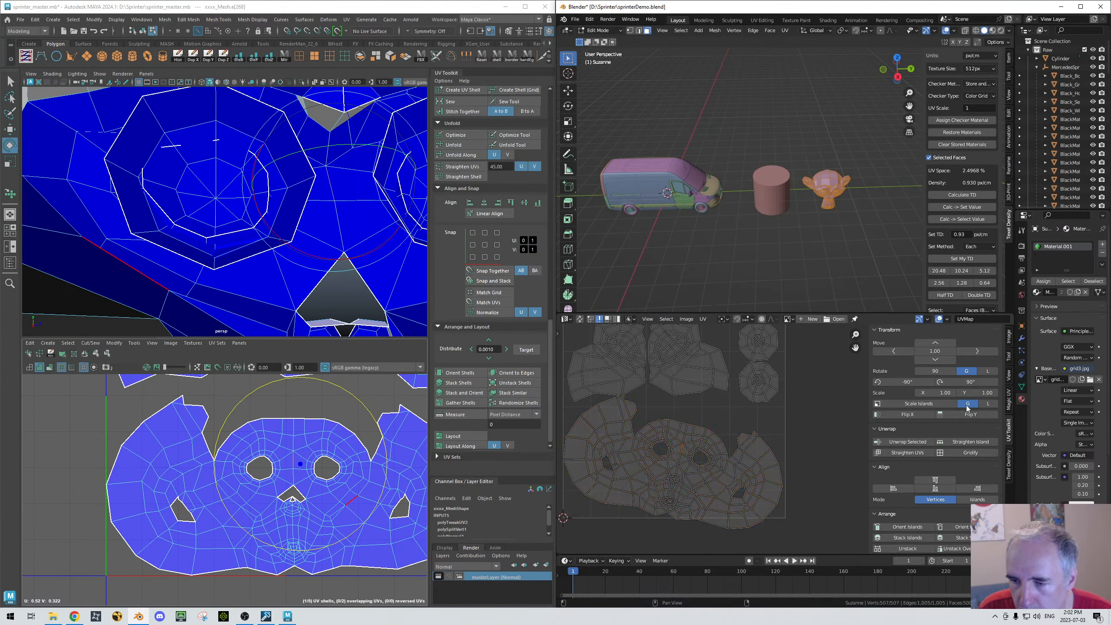
scroll(965, 418, down, 3)
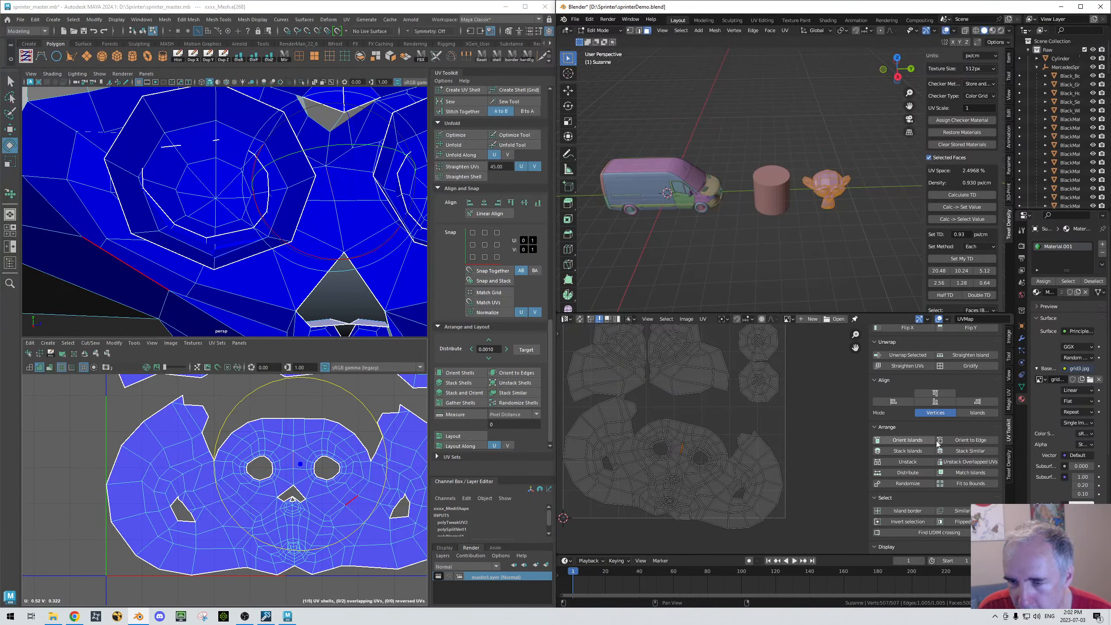
click(967, 440)
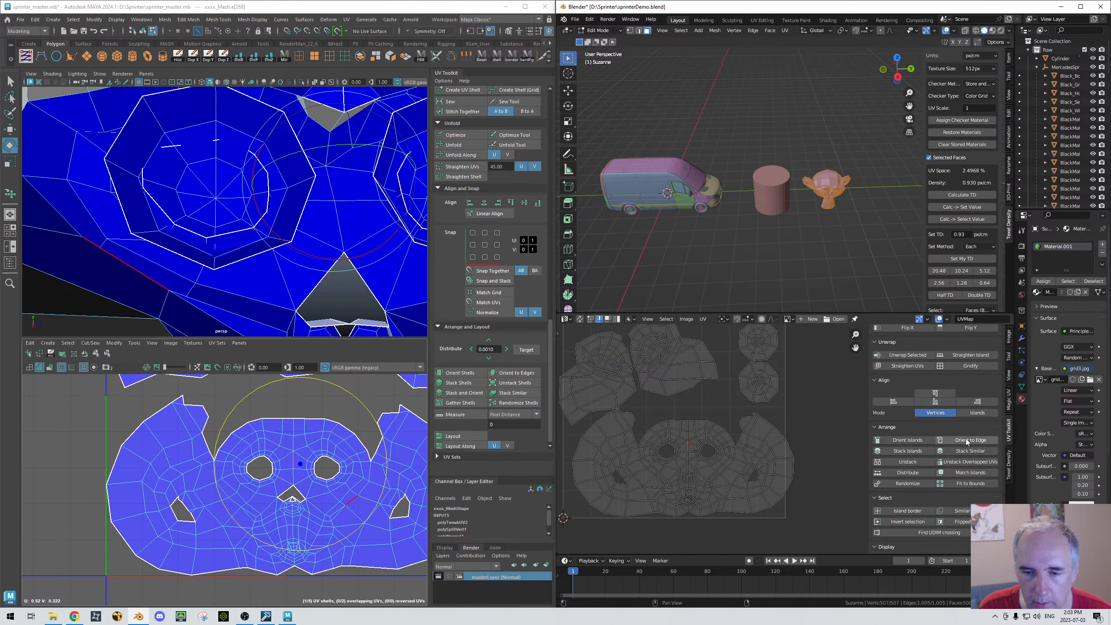
key(ctrl+z)
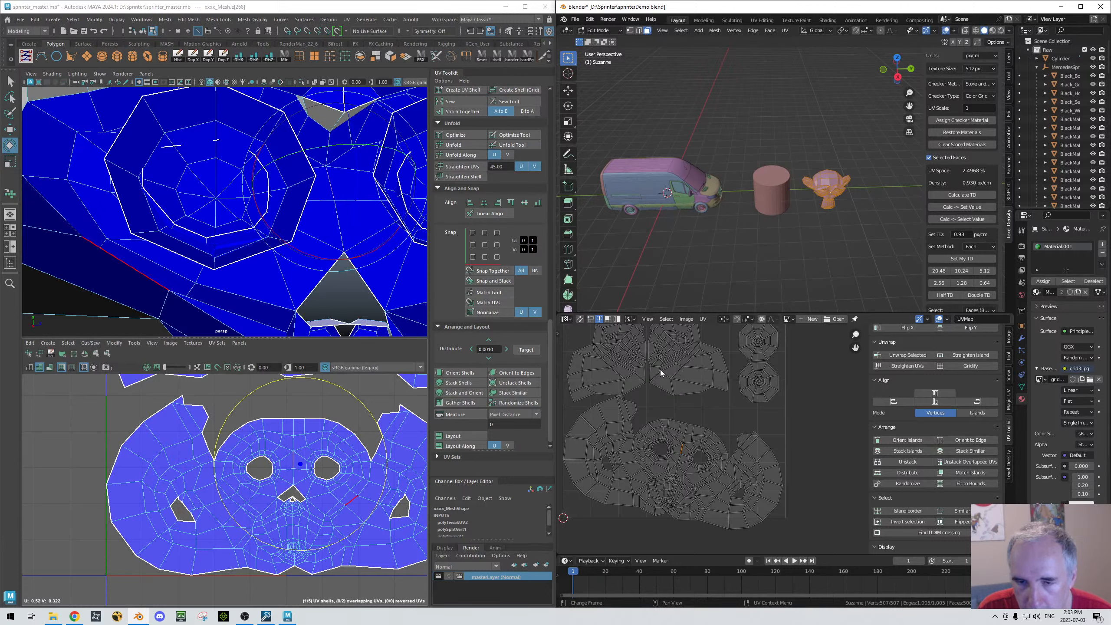
middle_drag(673, 372, 693, 406)
middle_drag(721, 442, 725, 395)
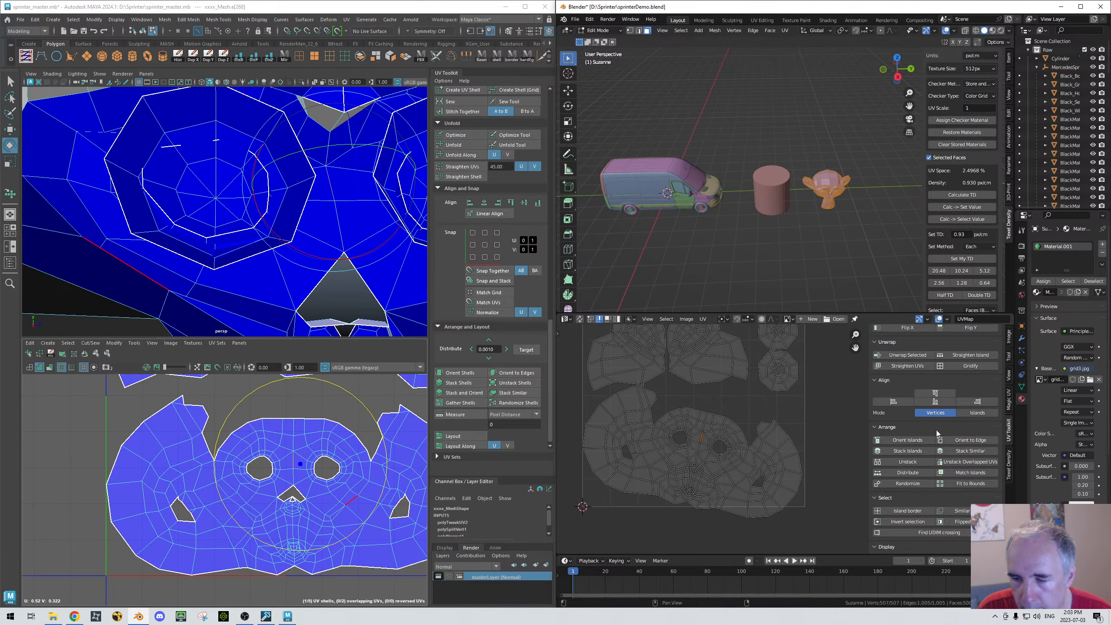
scroll(935, 397, down, 2)
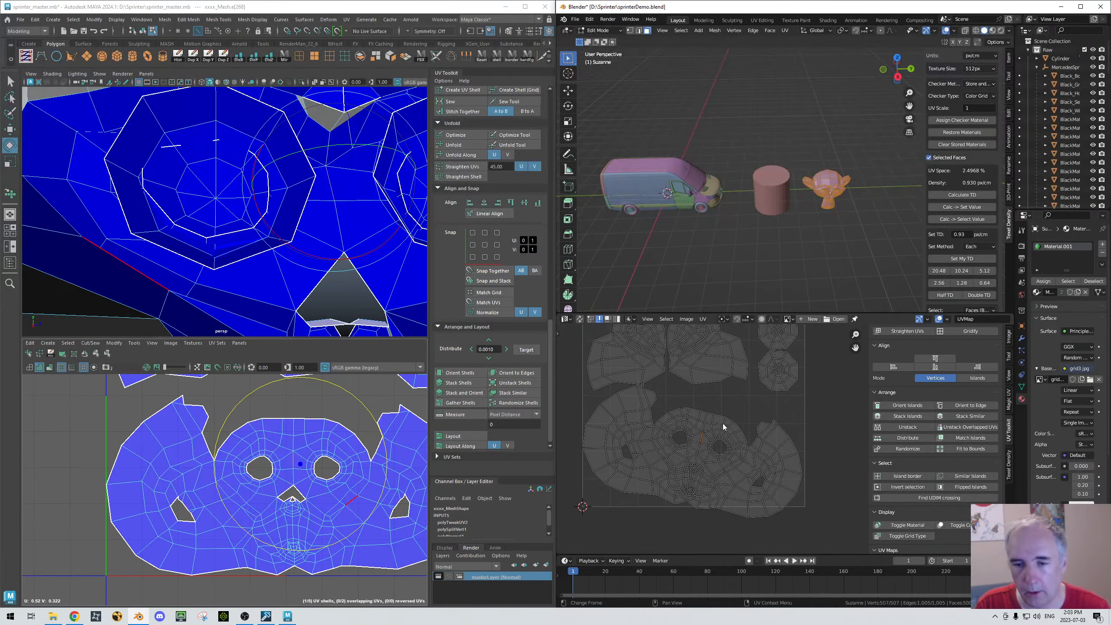
Step: Try Distribute on the selected face, rear head and two small round UV islands, and undo it
right_click(674, 426)
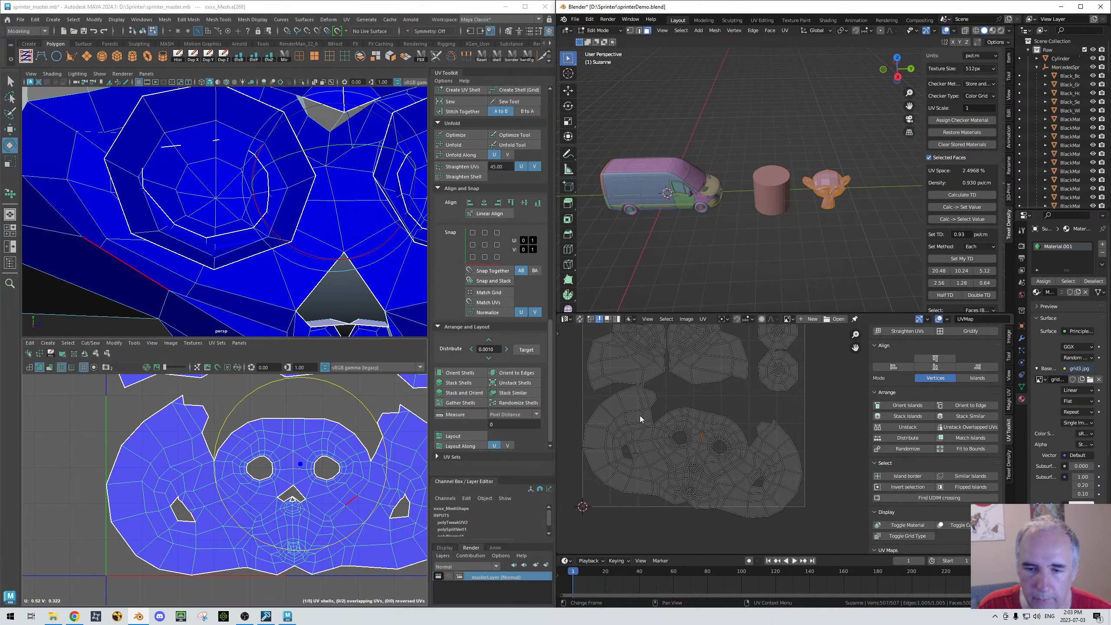
click(617, 319)
click(659, 423)
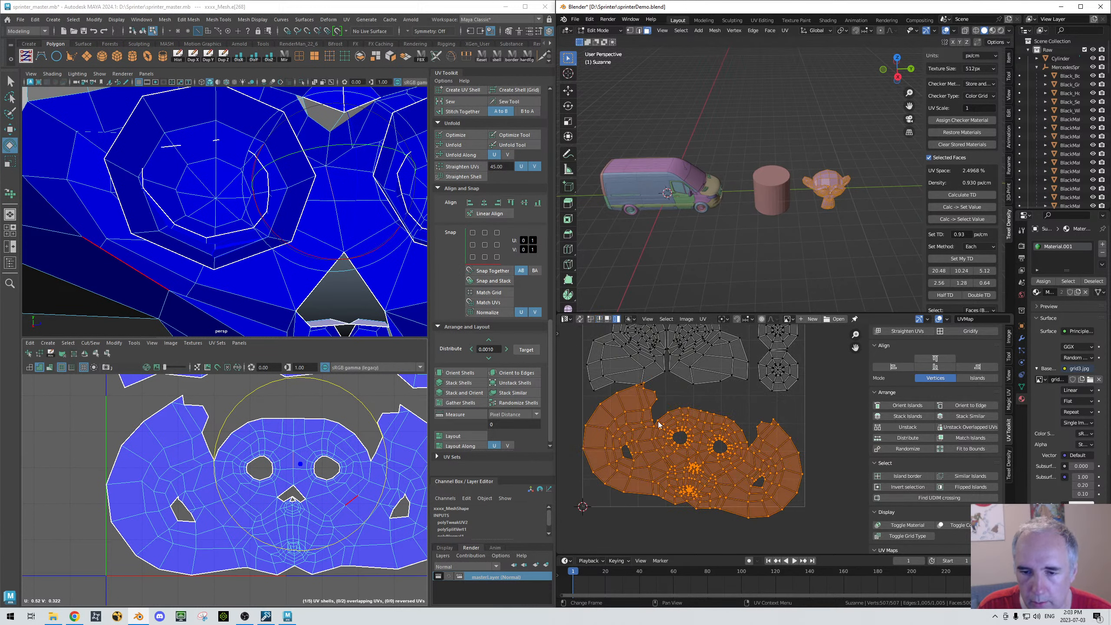
shift+click(700, 362)
shift+click(777, 369)
shift+click(778, 337)
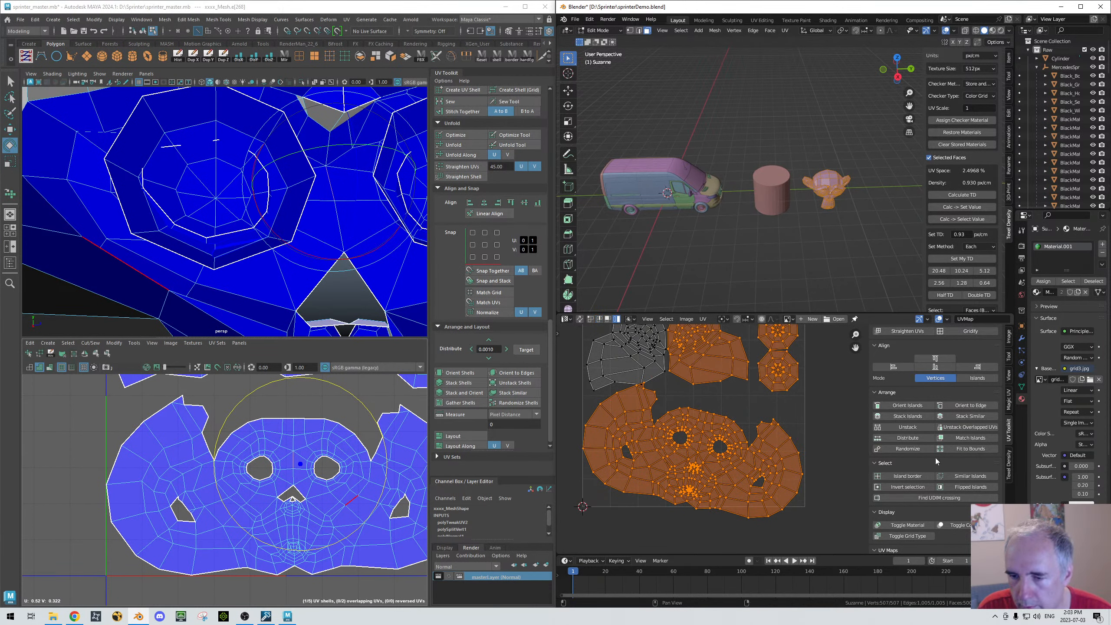
click(909, 439)
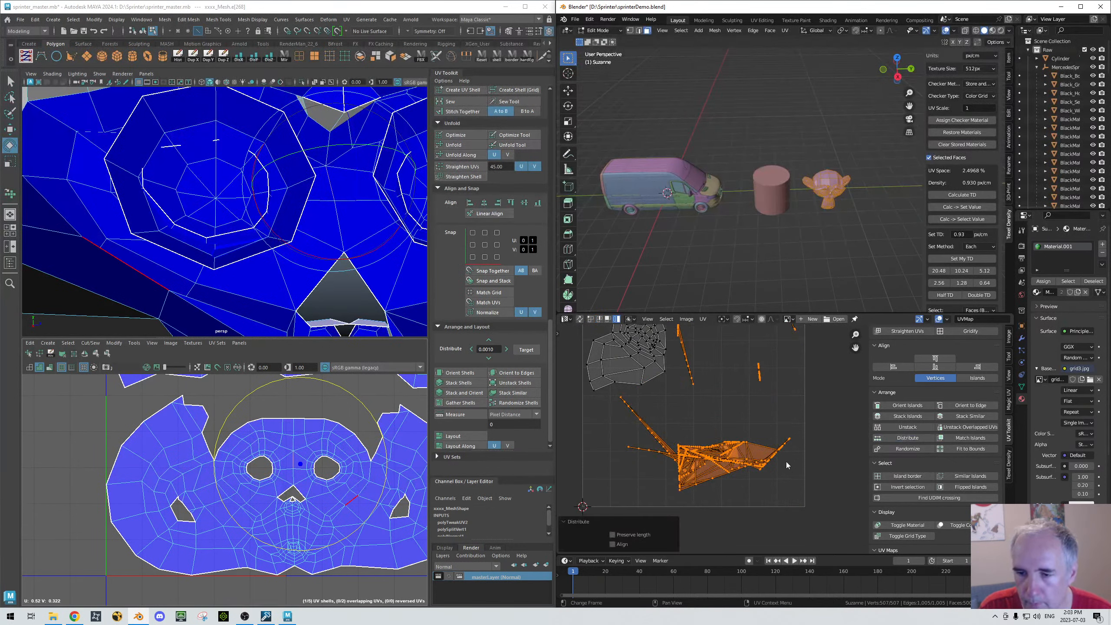
key(ctrl+z)
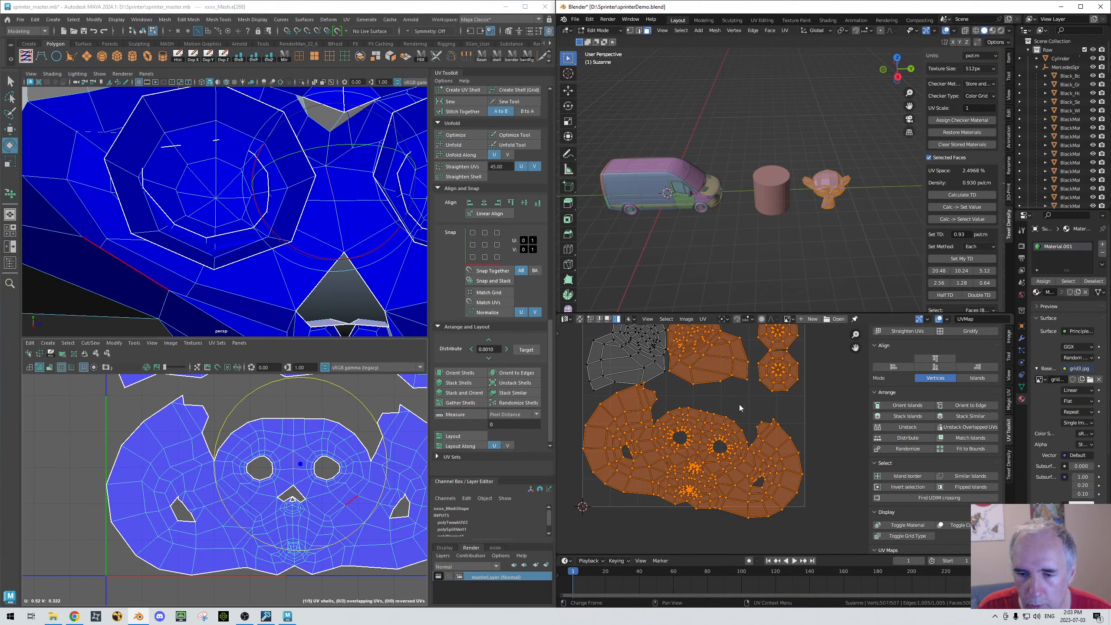
Step: Select the forehead centreline edge of the face island and align the island upright with Orient to Edge
scroll(661, 411, up, 4)
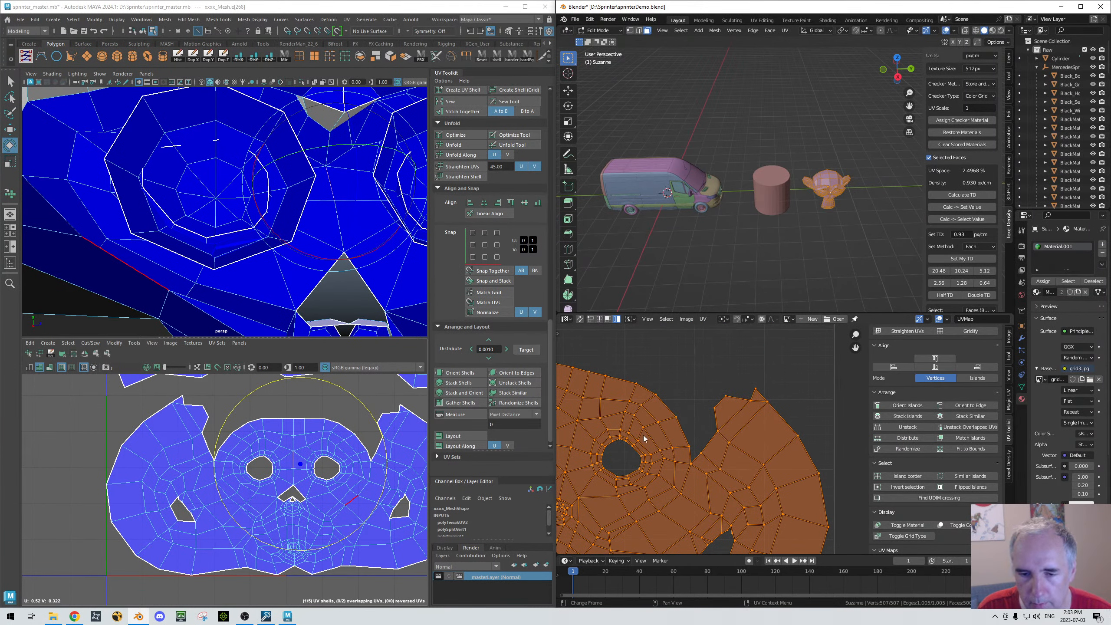
right_click(564, 431)
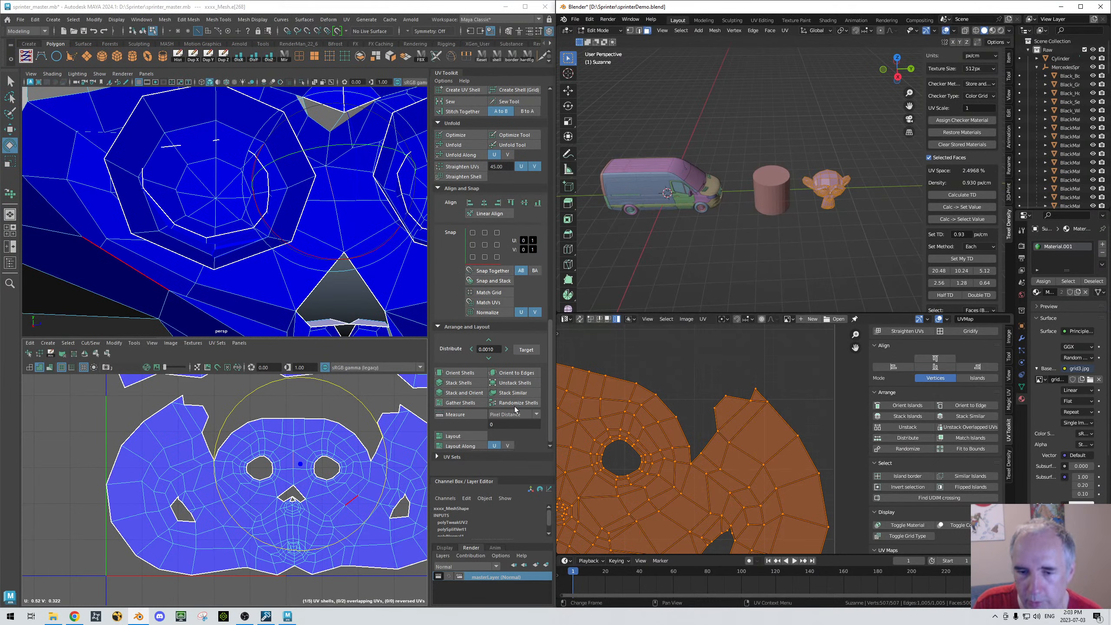
key(2)
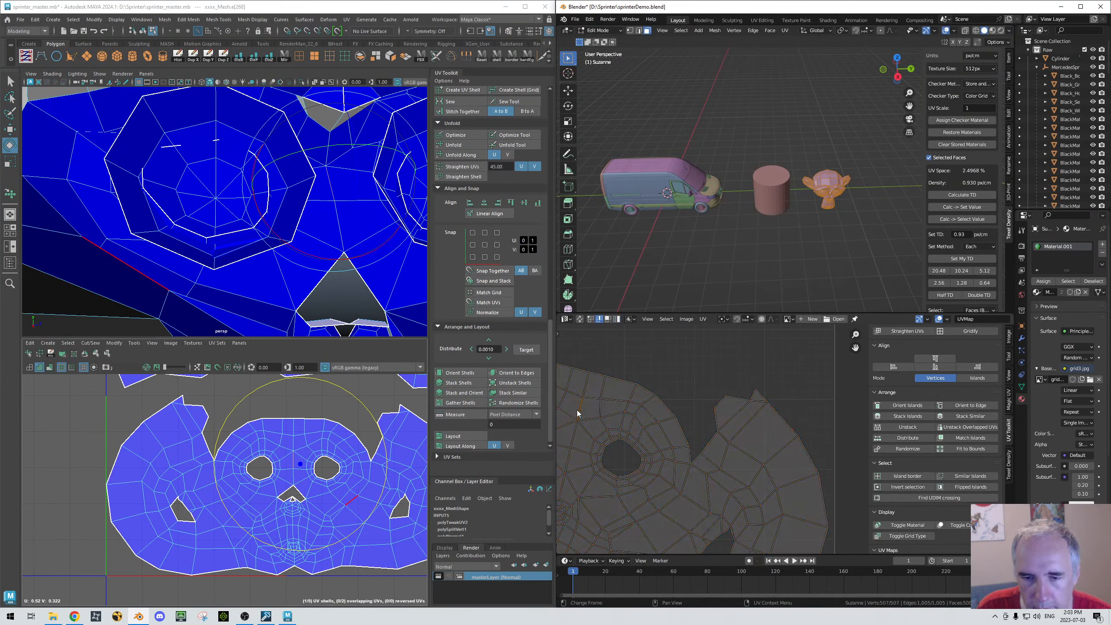
click(579, 414)
click(972, 406)
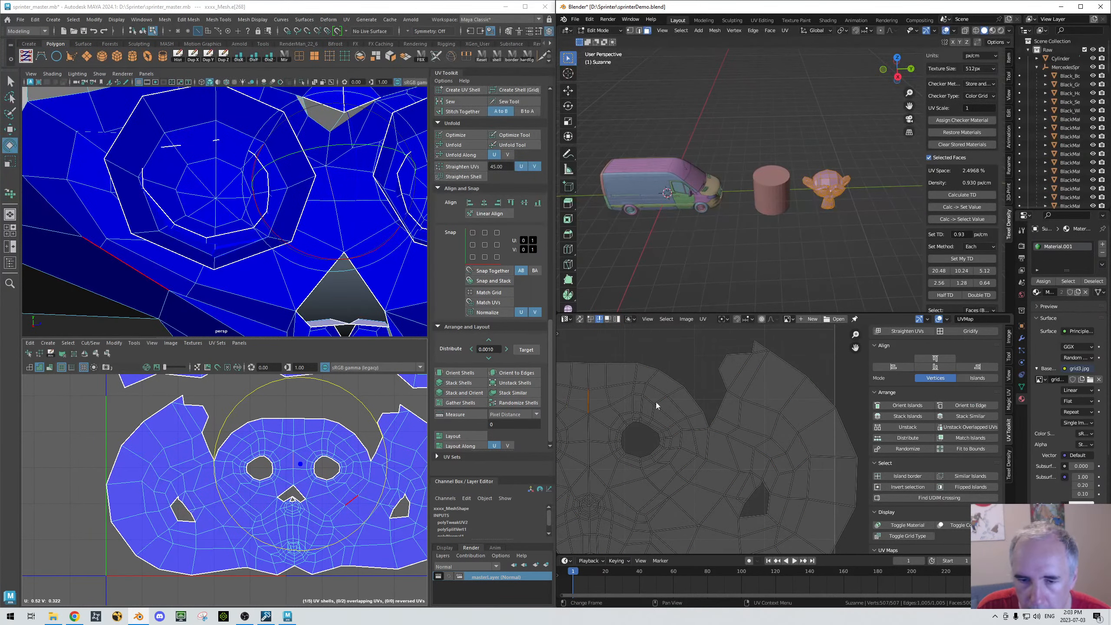
middle_drag(631, 389, 732, 421)
Step: Select the row of vertices along the face island's upper forehead border and distribute them evenly
right_click(676, 391)
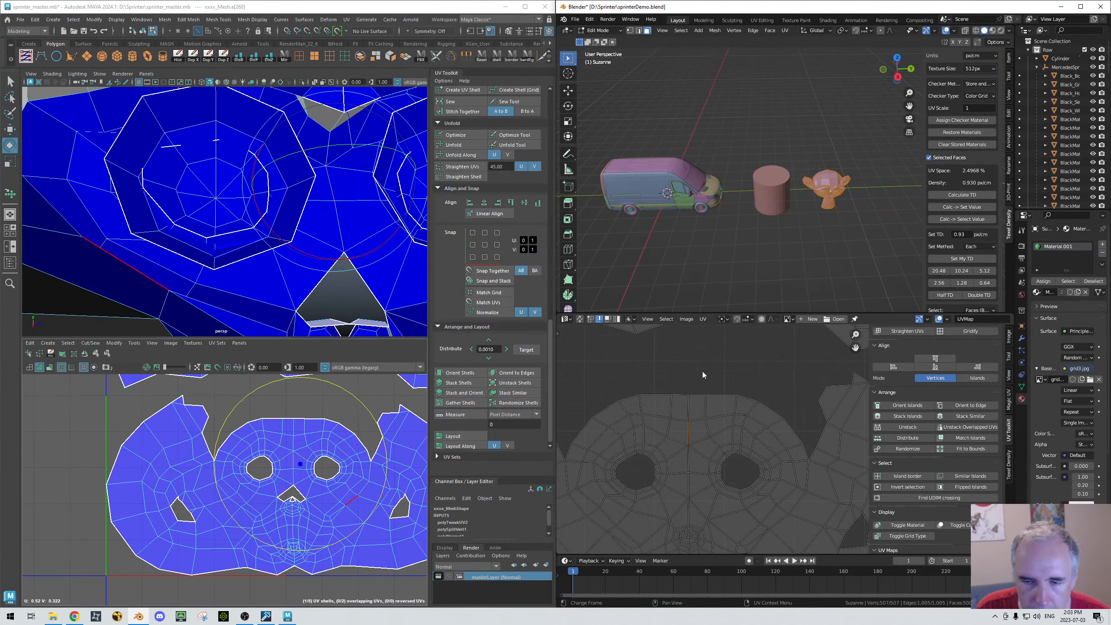
click(590, 319)
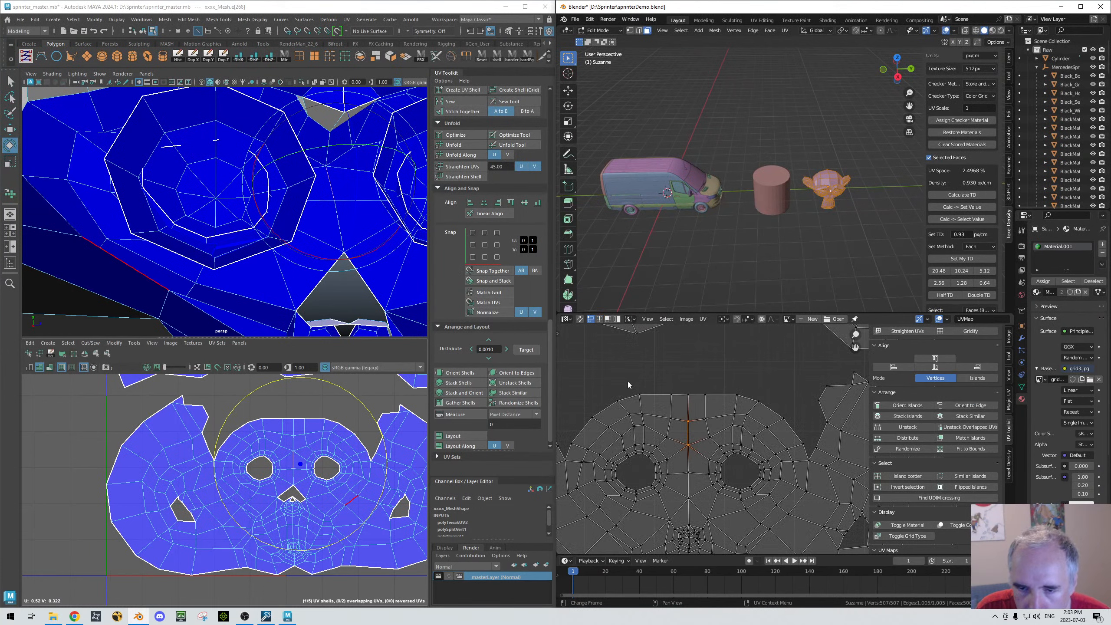
drag(626, 380, 753, 397)
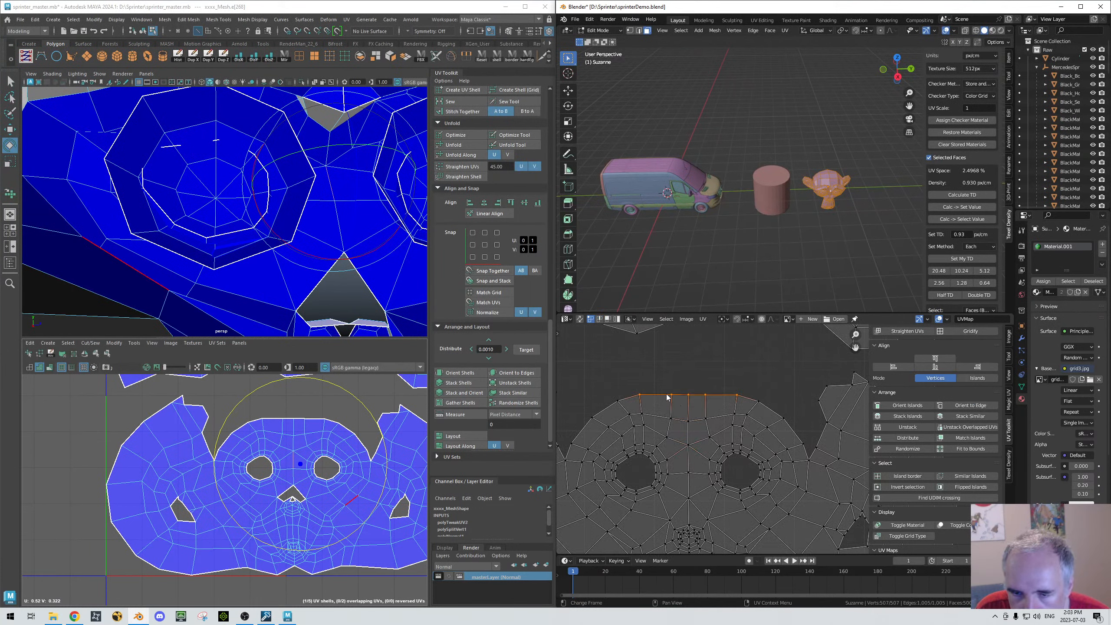
click(901, 440)
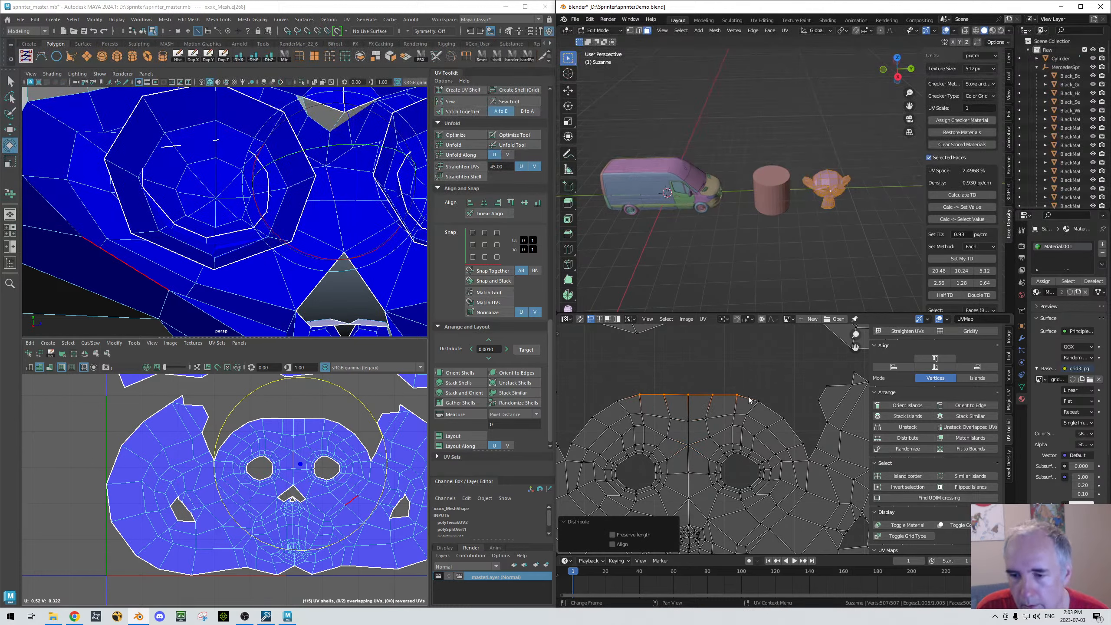
Step: Stack all of the monkey's UV islands and unstack them into a row along X with a 0.005 margin
scroll(744, 416, down, 6)
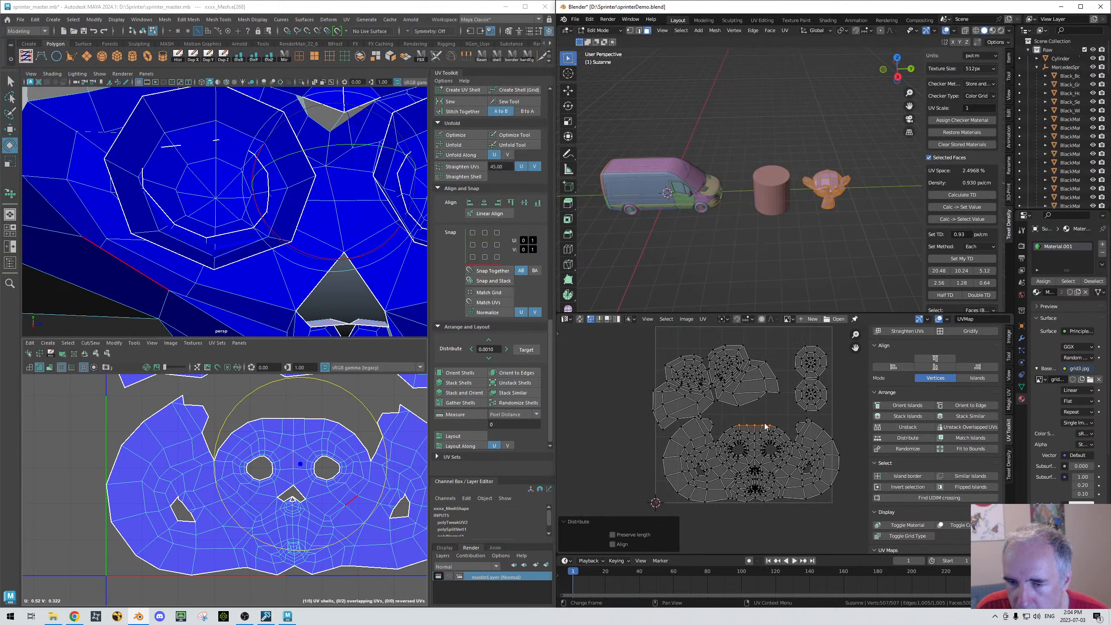
scroll(592, 442, down, 2)
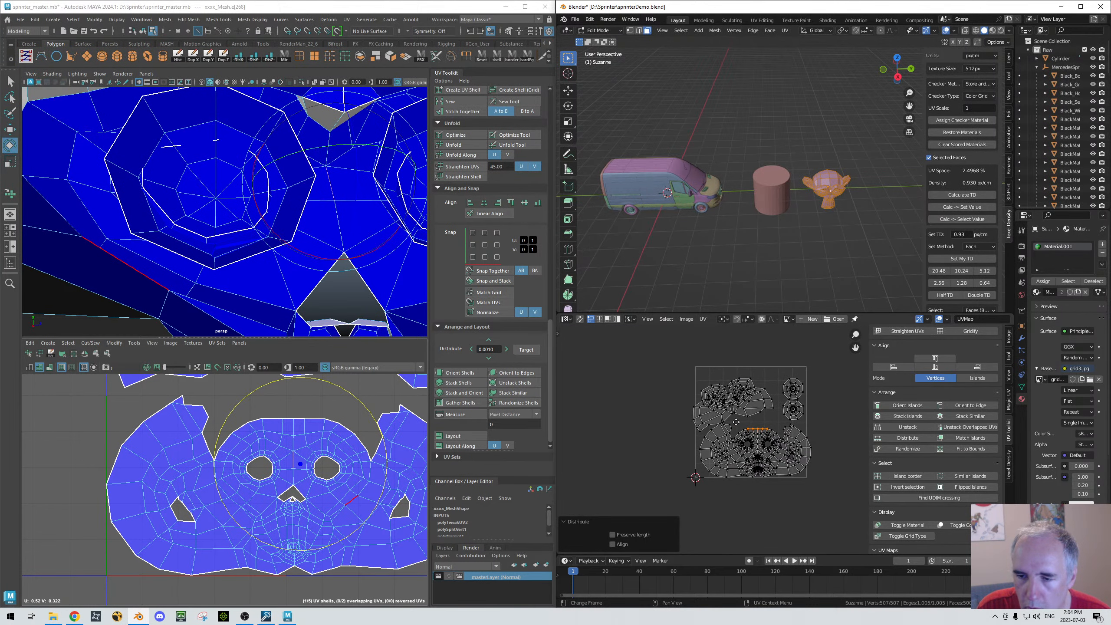
right_click(652, 421)
mouse_move(675, 423)
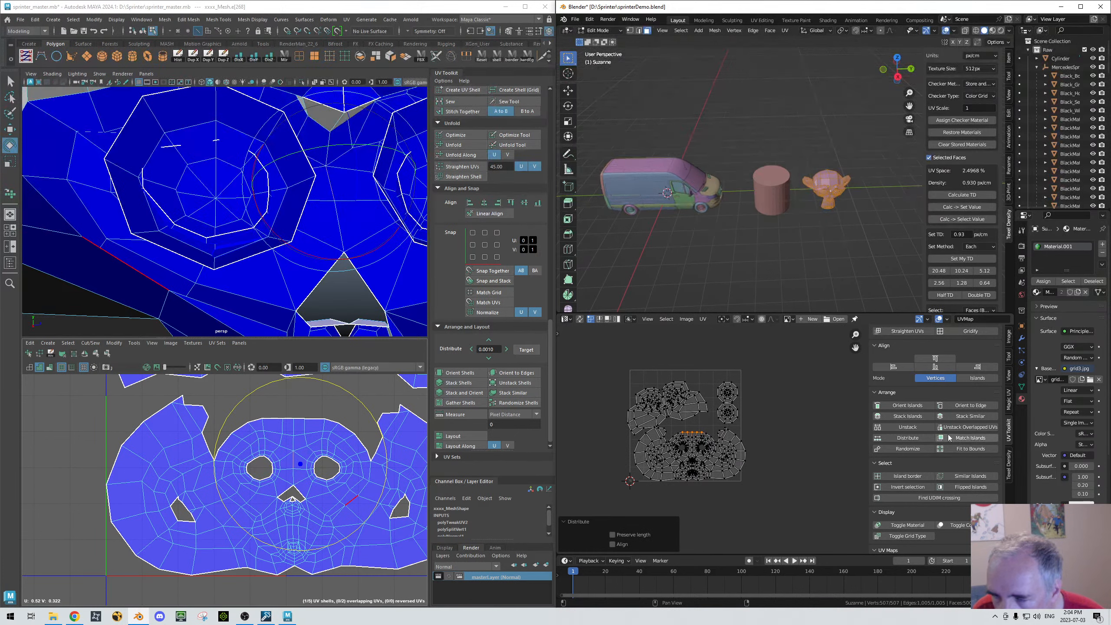
key(a)
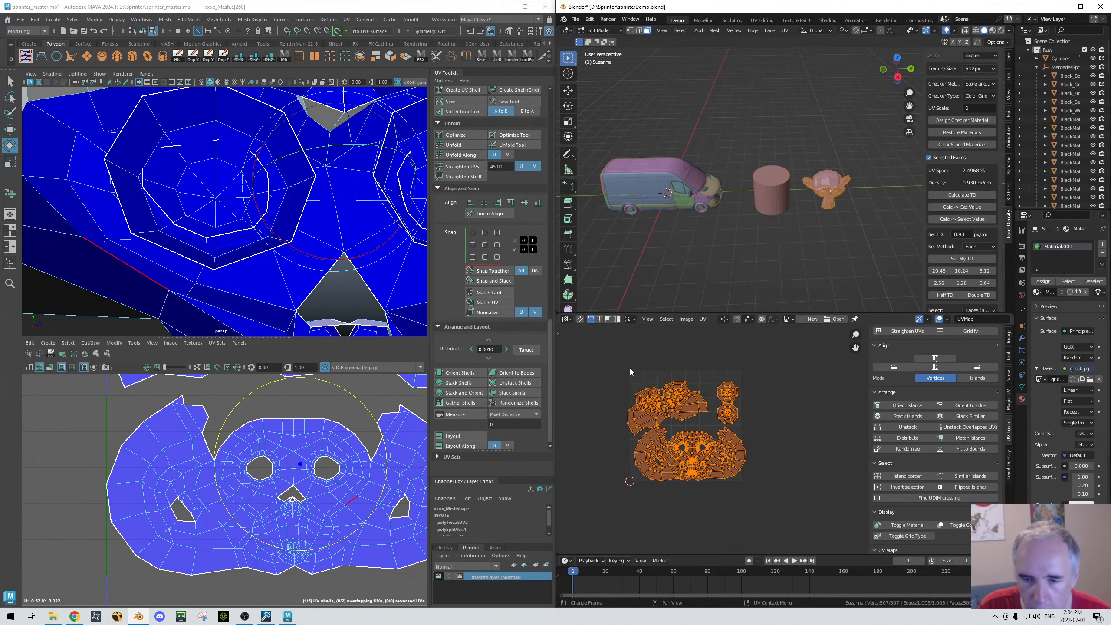
click(899, 416)
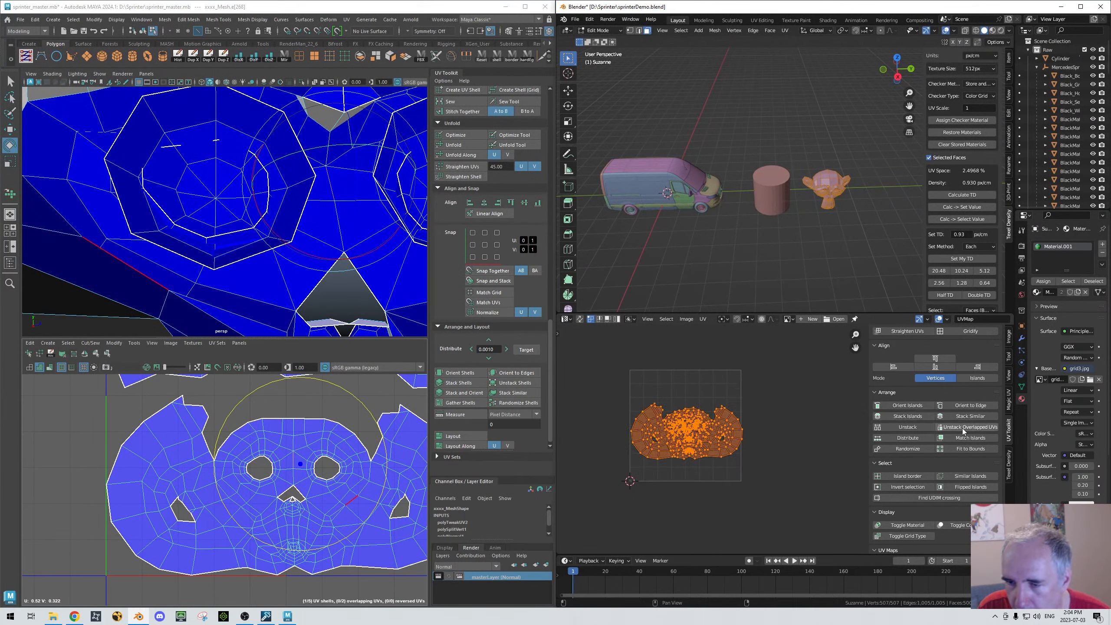
click(908, 427)
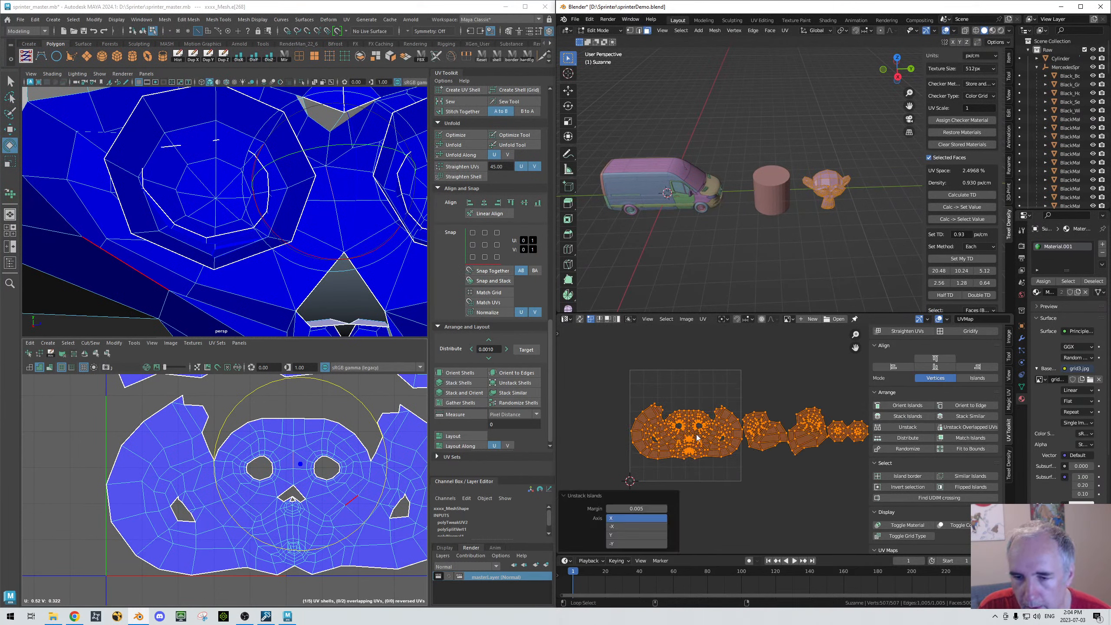
scroll(805, 511, down, 1)
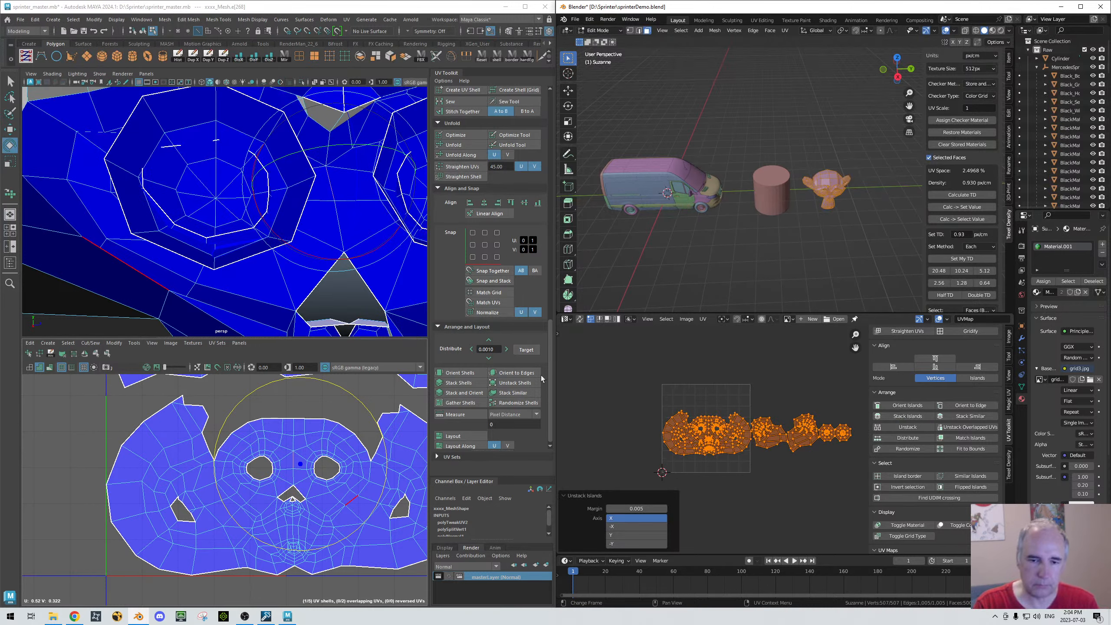
Step: In Maya, arrange the monkey's UV shells with the Layout command
scroll(494, 409, down, 1)
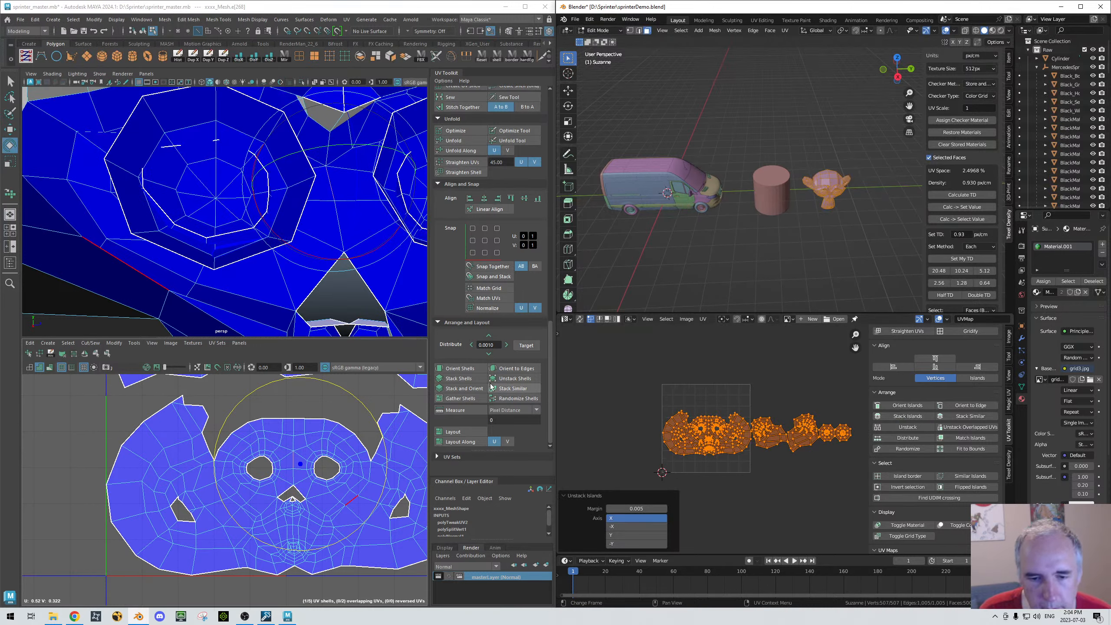
click(447, 432)
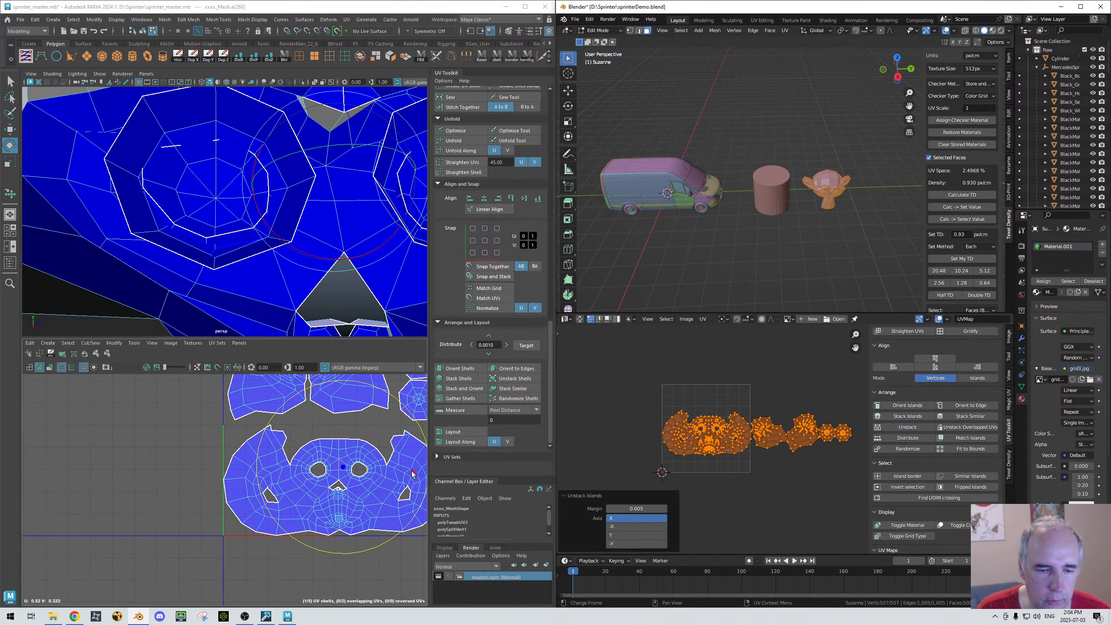
scroll(384, 471, down, 3)
alt+middle_drag(226, 443, 152, 476)
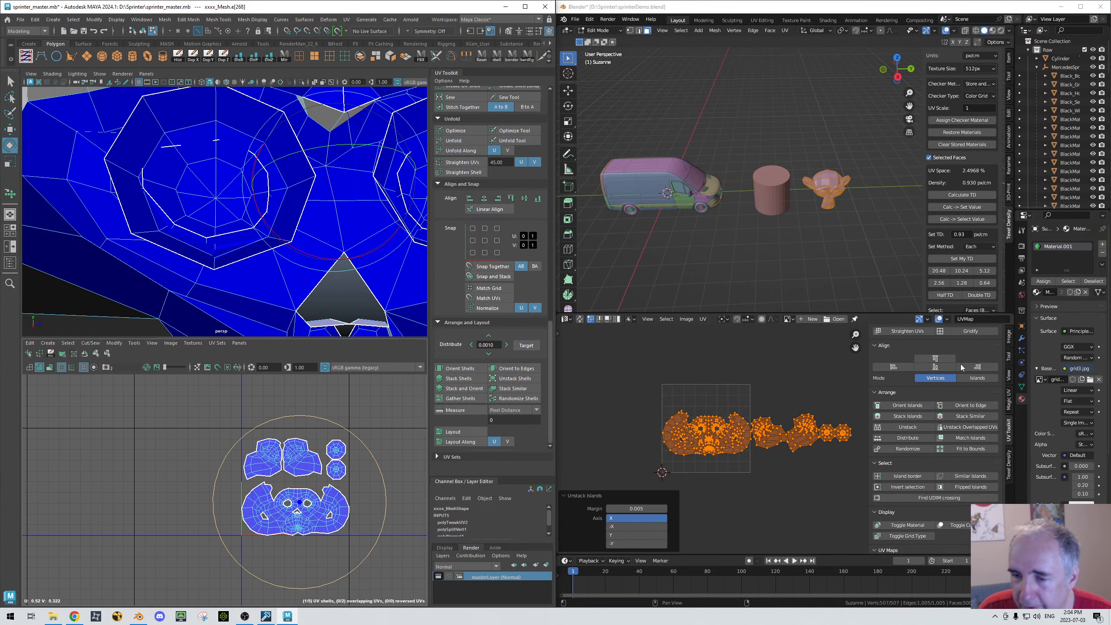
Step: In Blender, deselect all of the monkey's UVs and find the islands that cross UDIM borders
scroll(938, 472, down, 5)
scroll(938, 468, down, 3)
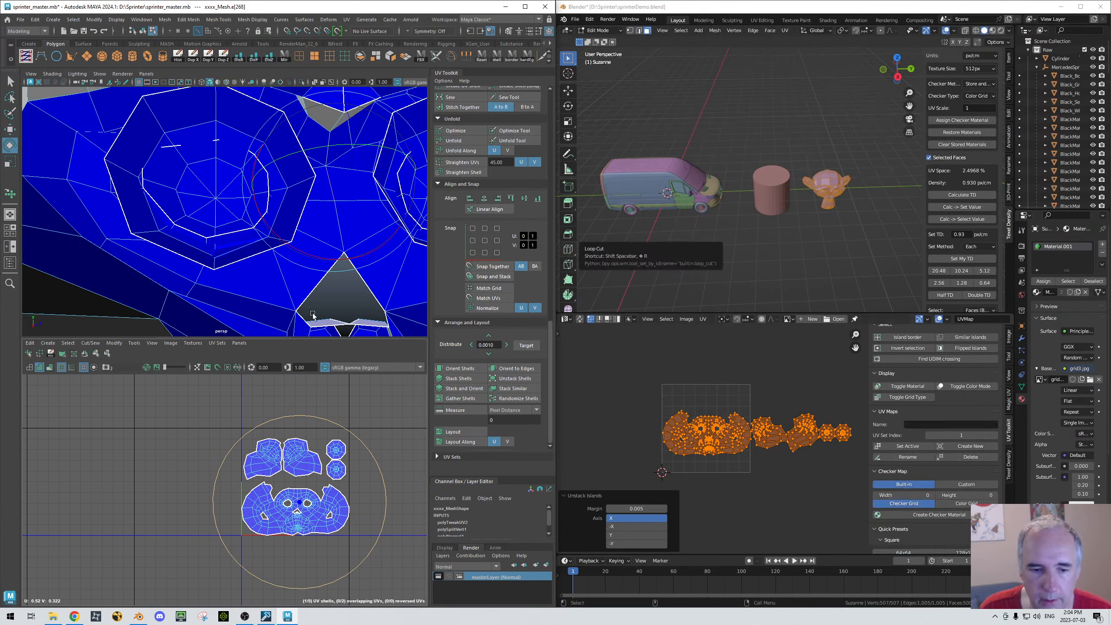
scroll(712, 424, up, 3)
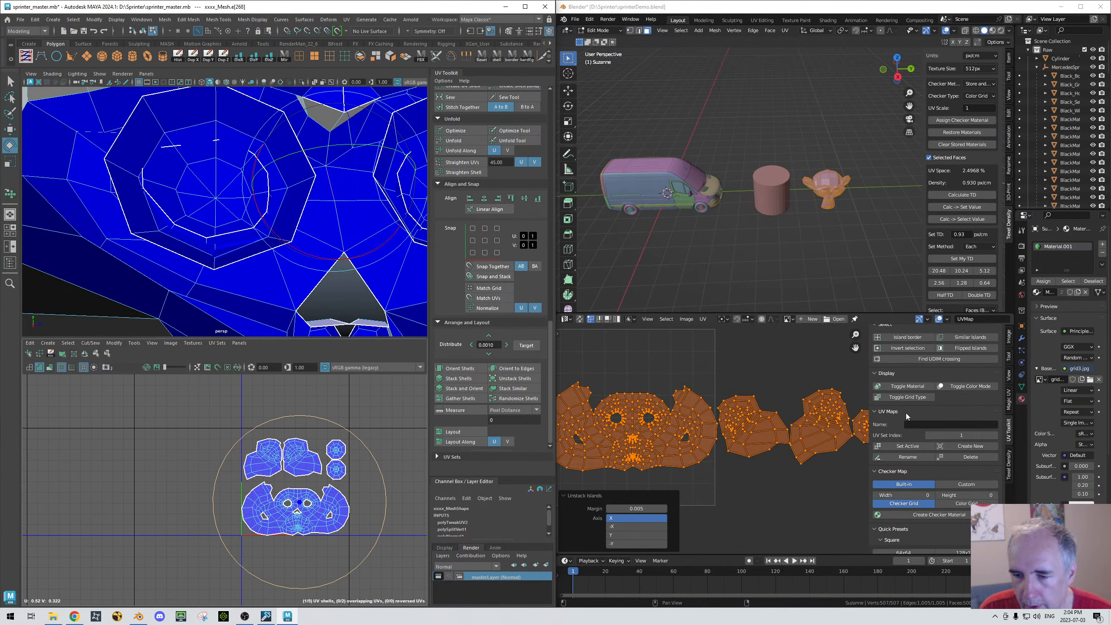
scroll(944, 410, up, 2)
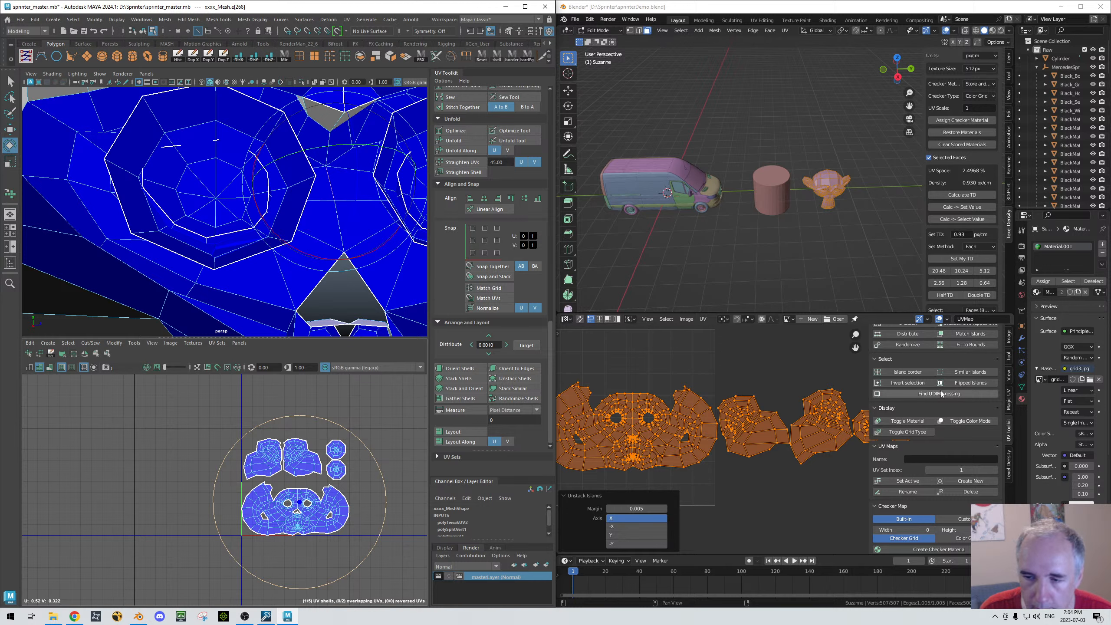
click(781, 355)
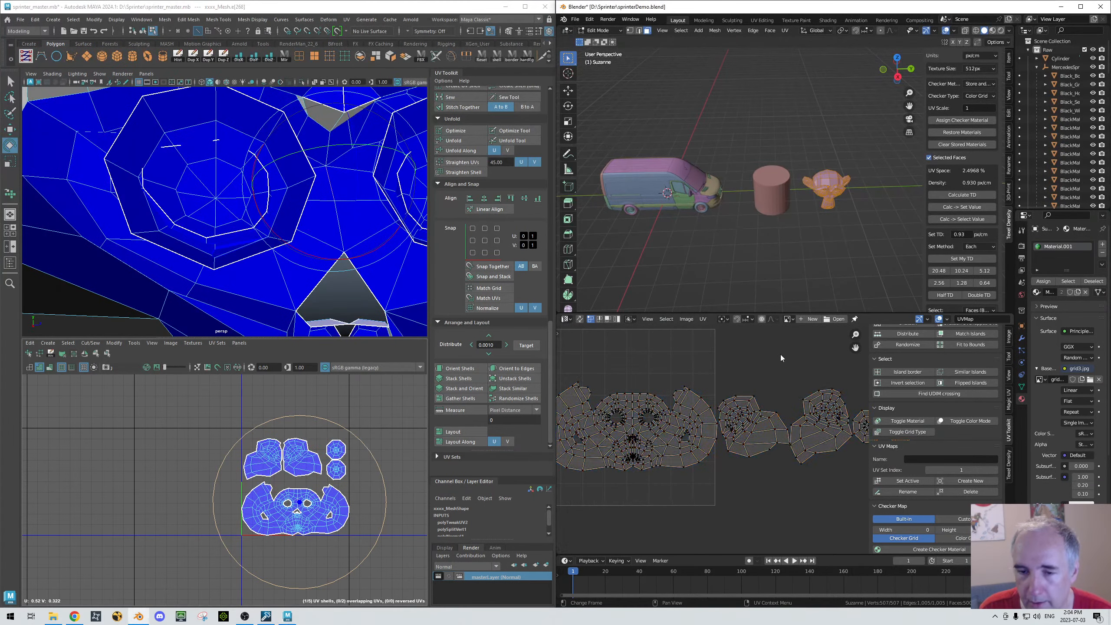
click(925, 395)
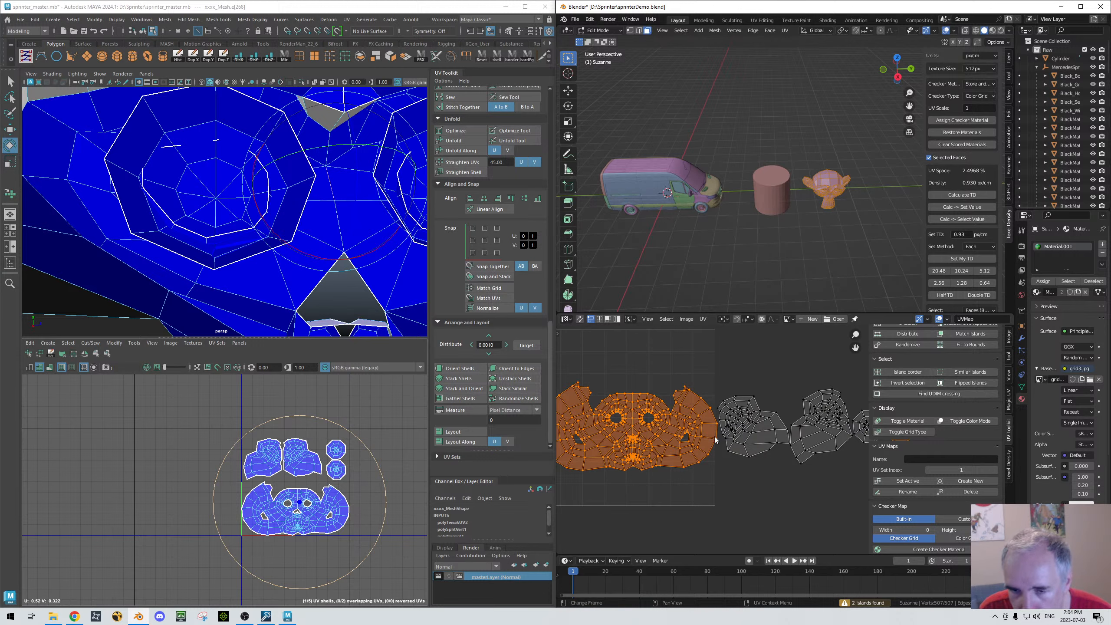
middle_drag(737, 503, 789, 497)
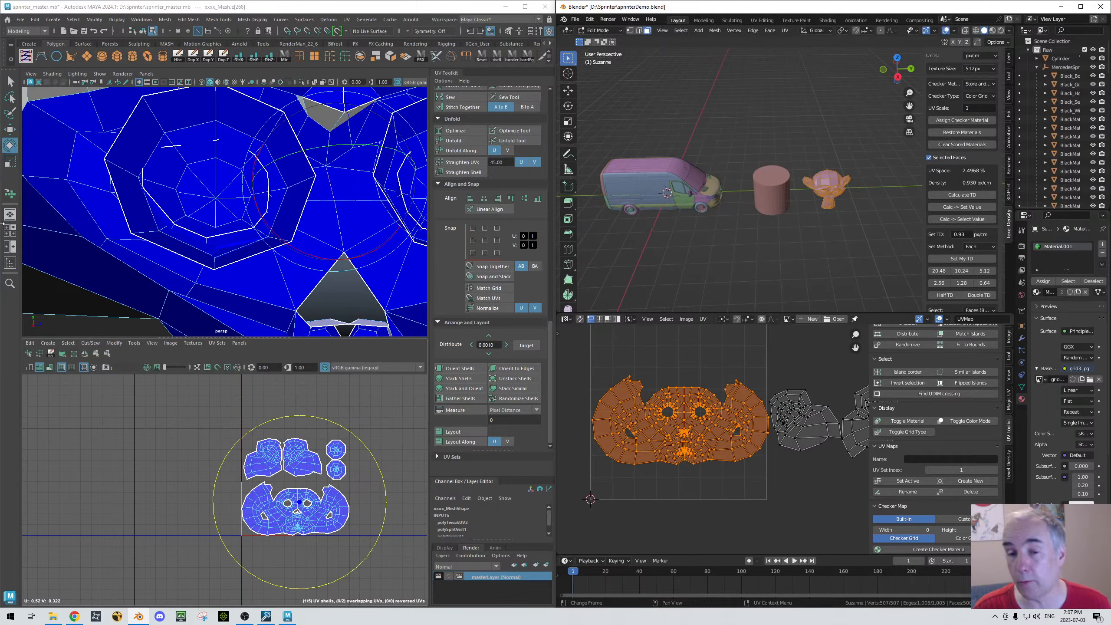
Step: Return to Object mode and select the van's side body panel, CarPaint_side_r
click(631, 193)
right_drag(629, 193, 631, 171)
click(662, 115)
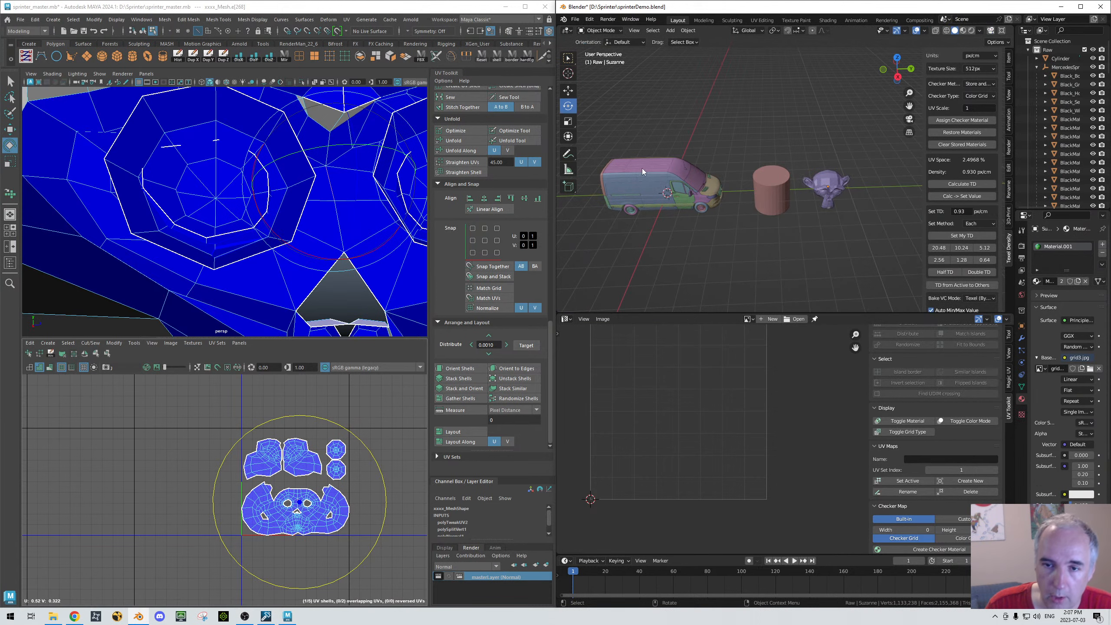
click(644, 180)
alt+middle_drag(616, 226, 680, 236)
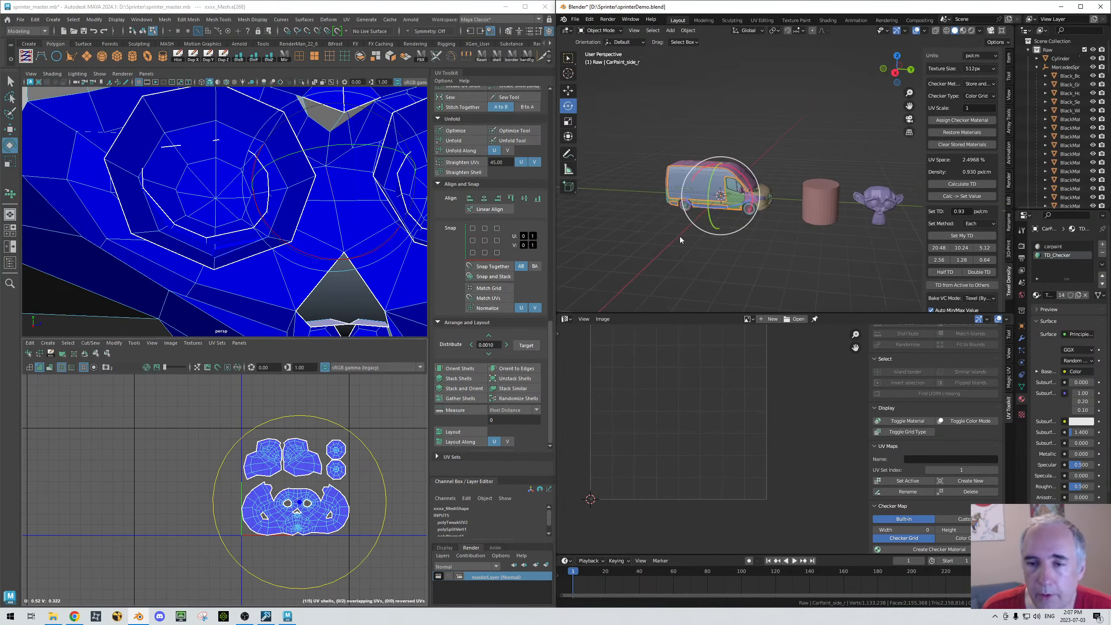
alt+right_drag(680, 236, 757, 260)
alt+middle_drag(753, 259, 835, 243)
alt+right_drag(835, 243, 830, 243)
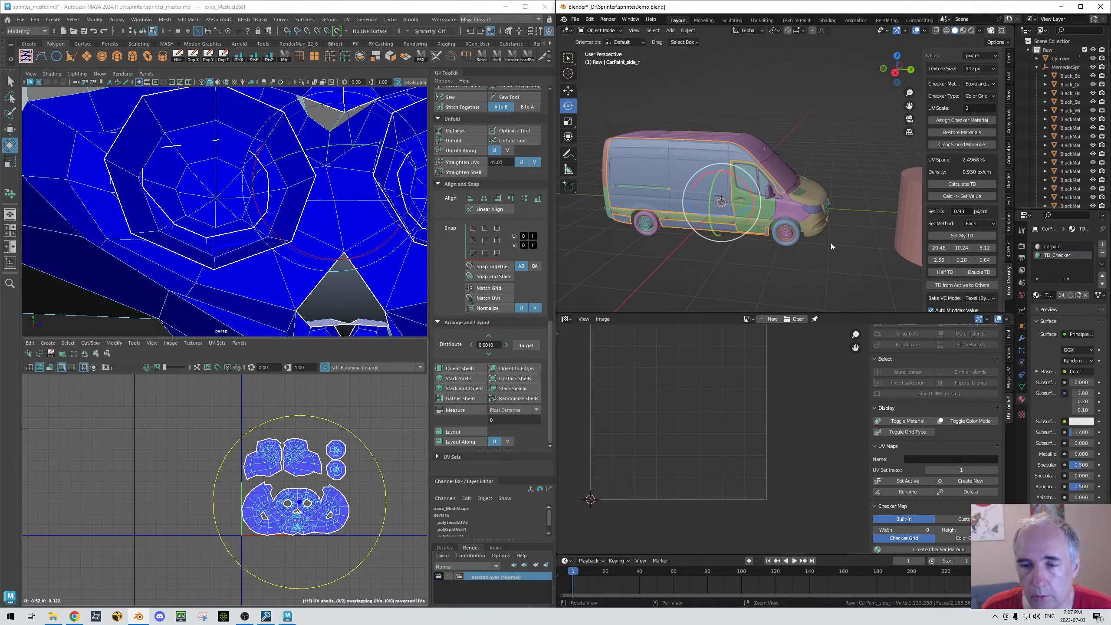
scroll(693, 389, down, 8)
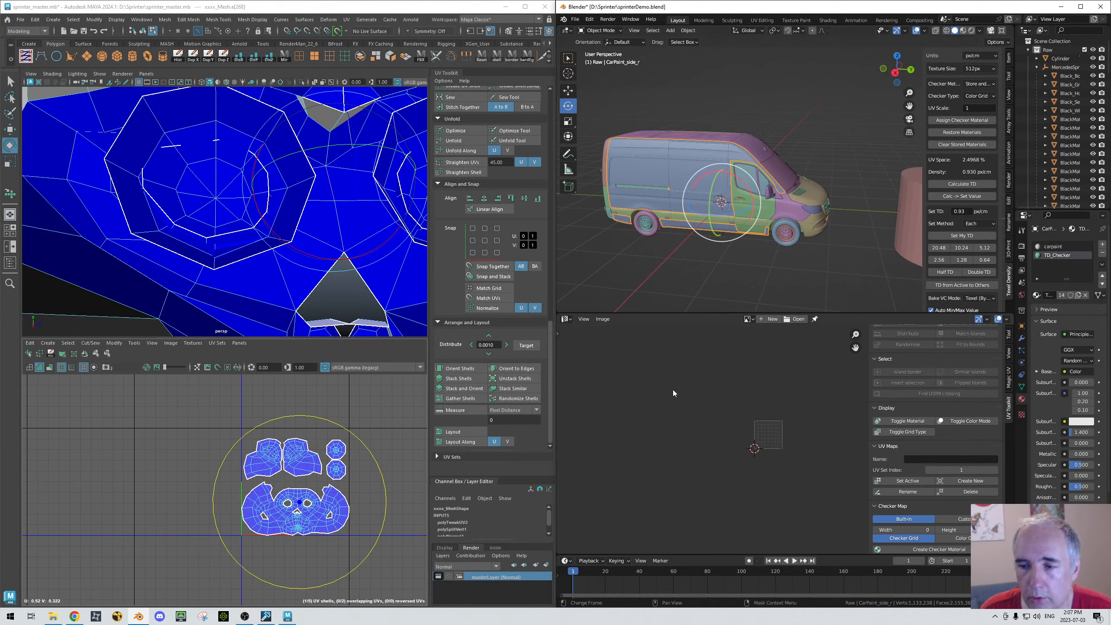
Step: Enter face editing on the side body panel and select all linked faces of its middle sliding door
key(Tab)
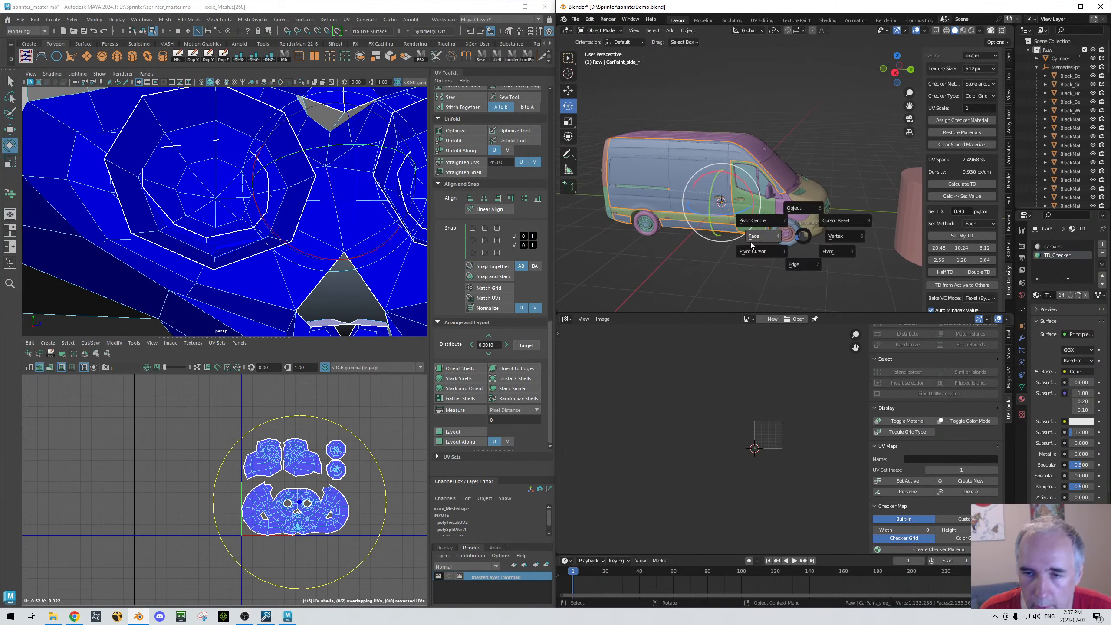
click(750, 242)
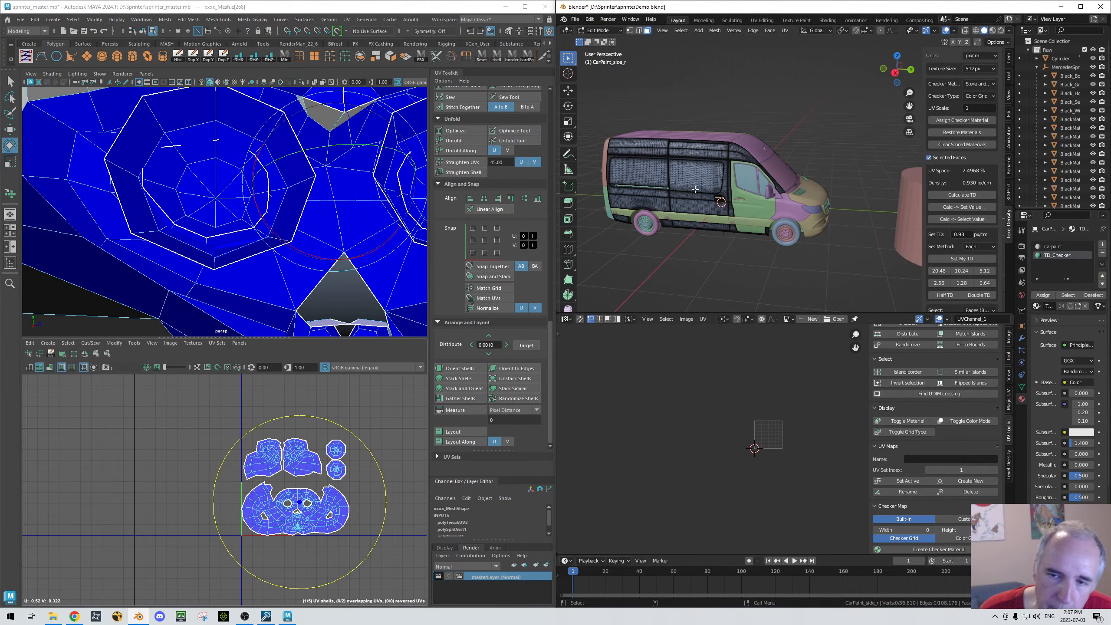
key(a)
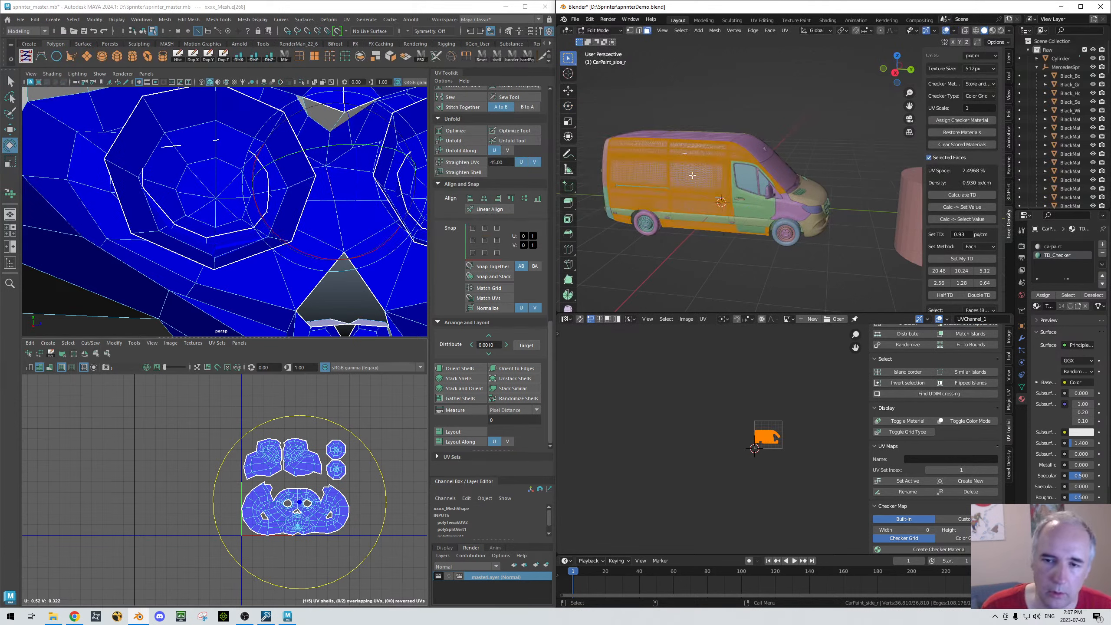
click(693, 177)
key(ctrl+l)
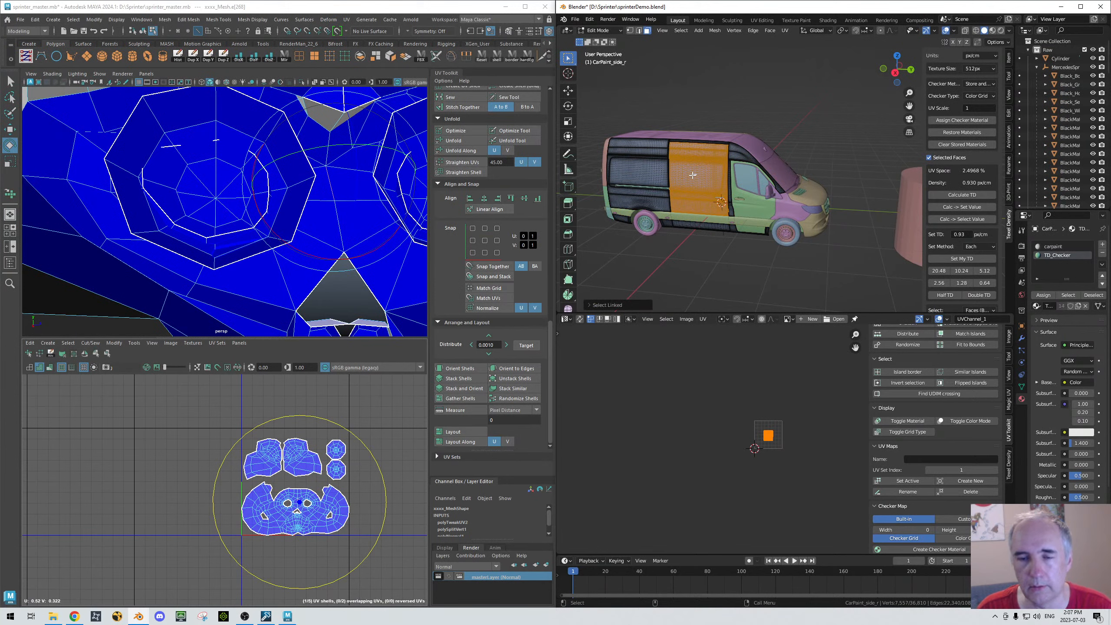
scroll(728, 380, up, 5)
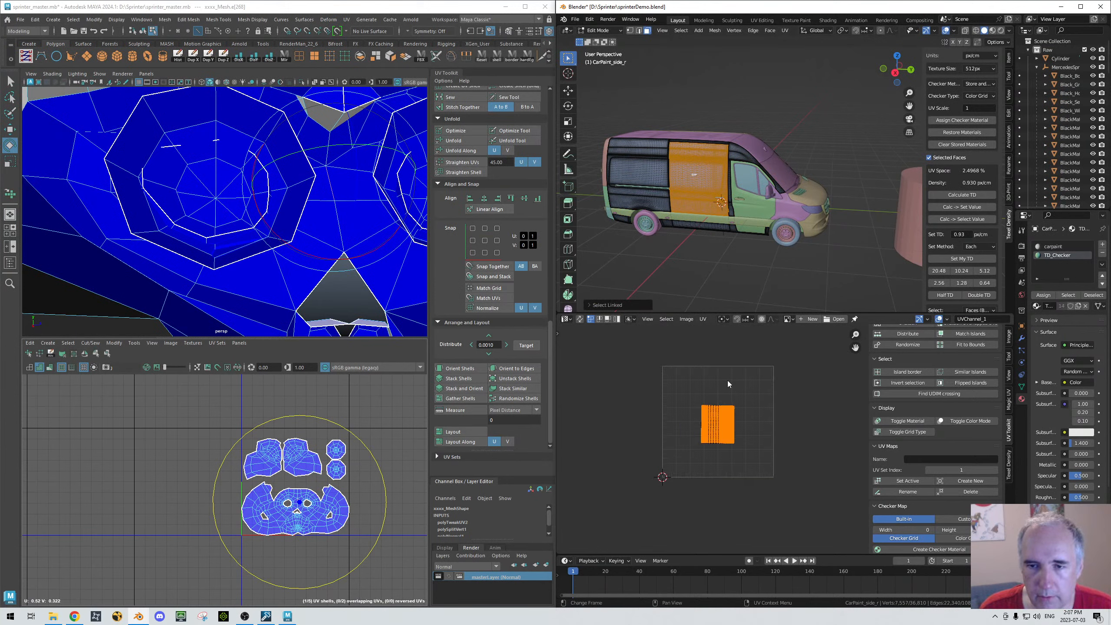
right_click(691, 393)
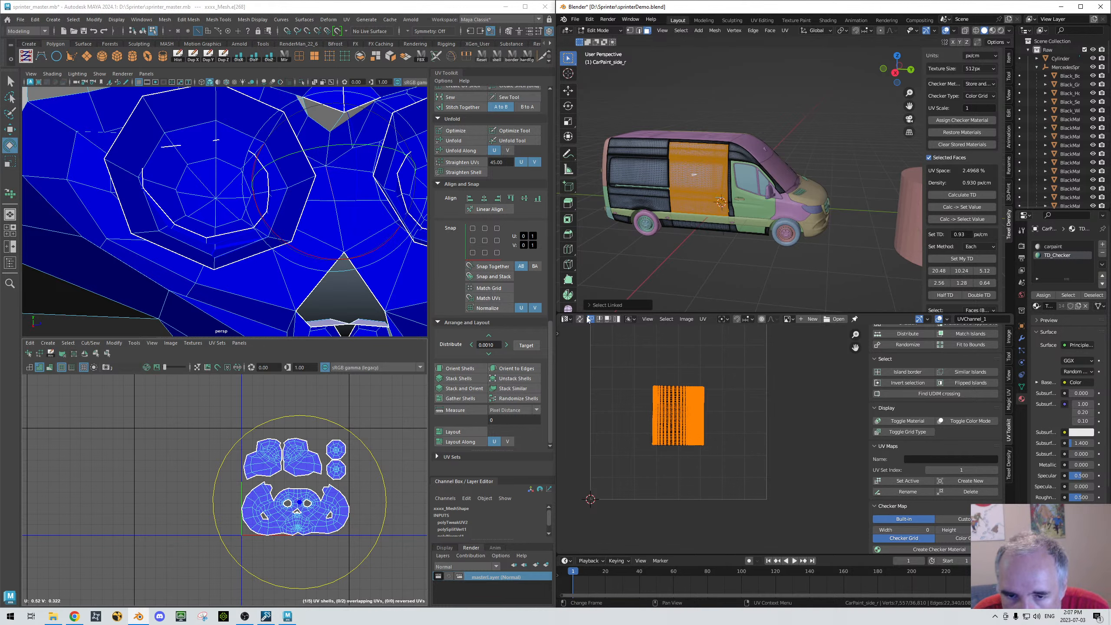
scroll(656, 391, up, 2)
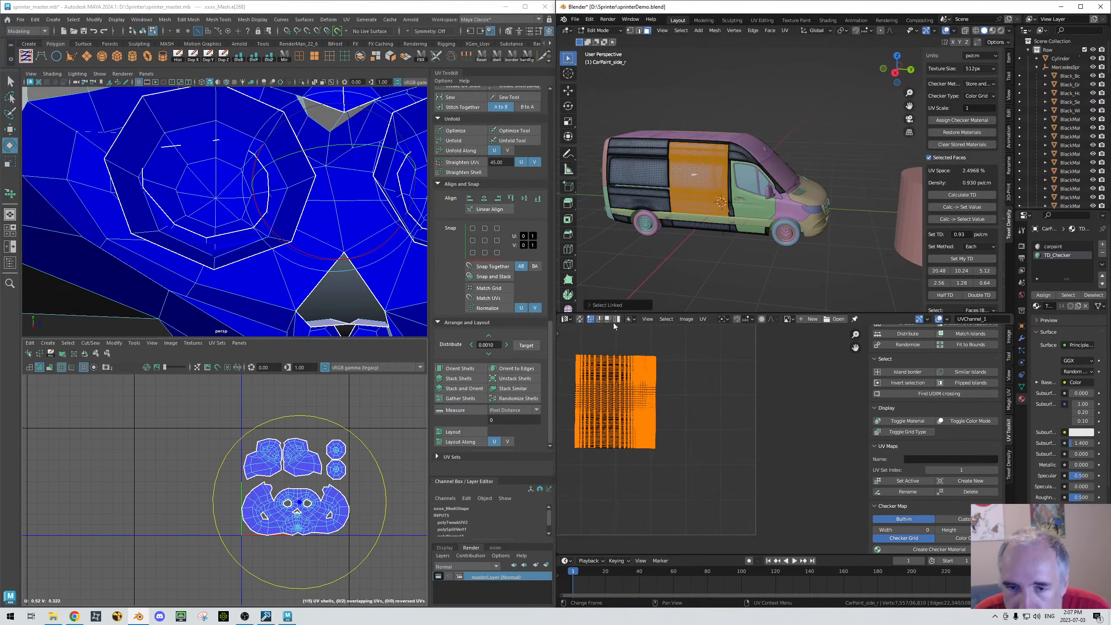
Step: Try the face and edge selection modes on the door's UVs and set the UV selection mode to Island
click(609, 320)
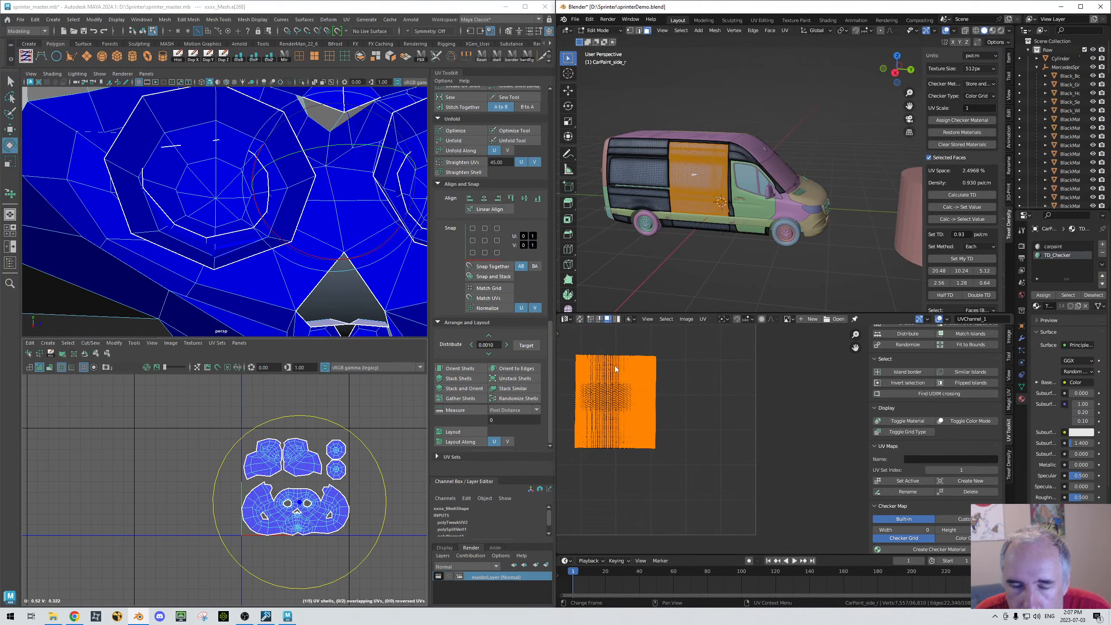
middle_drag(620, 348, 737, 398)
scroll(718, 366, up, 5)
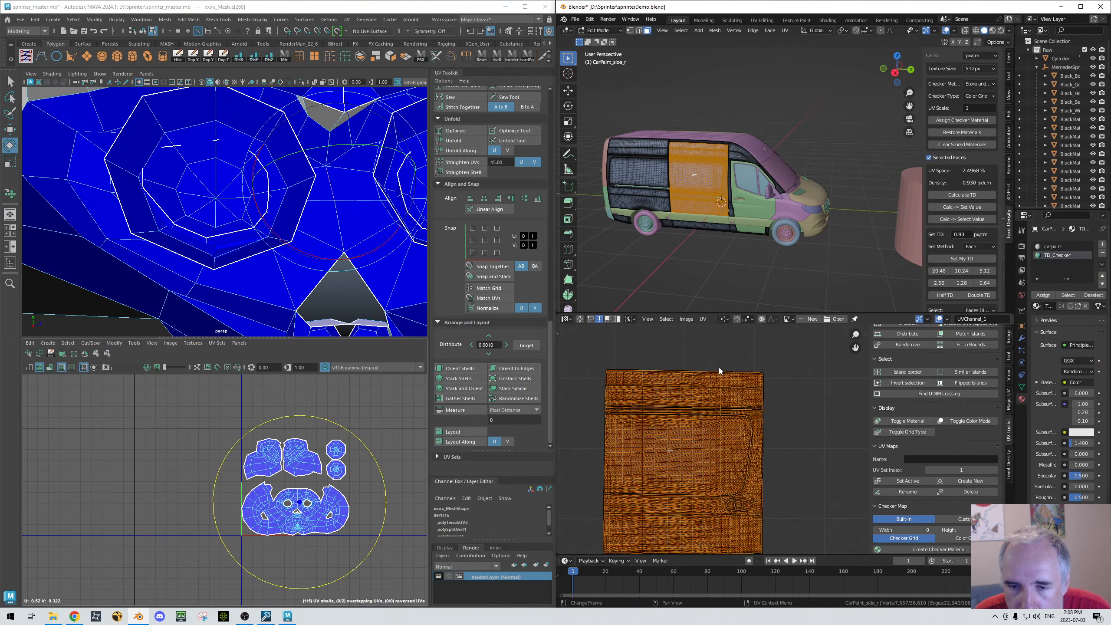
click(608, 319)
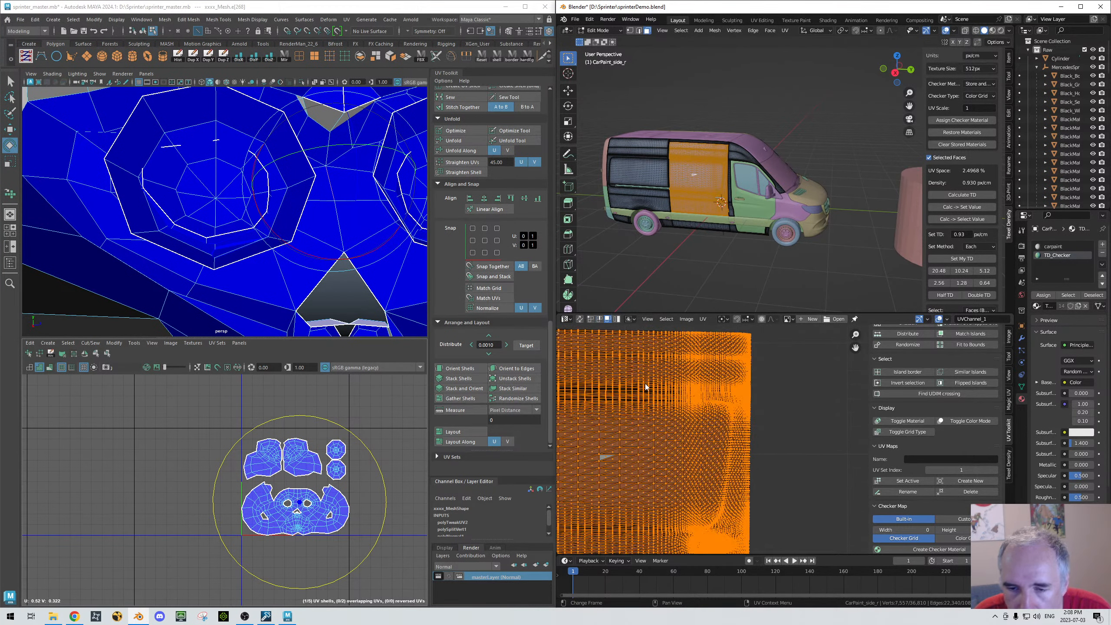
click(599, 318)
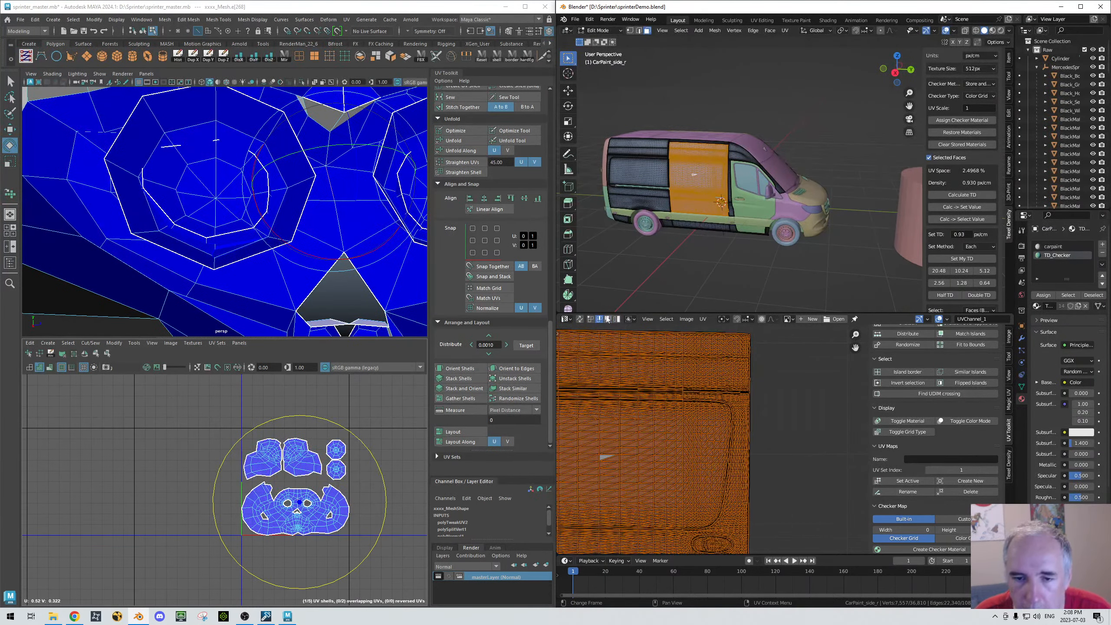
click(617, 320)
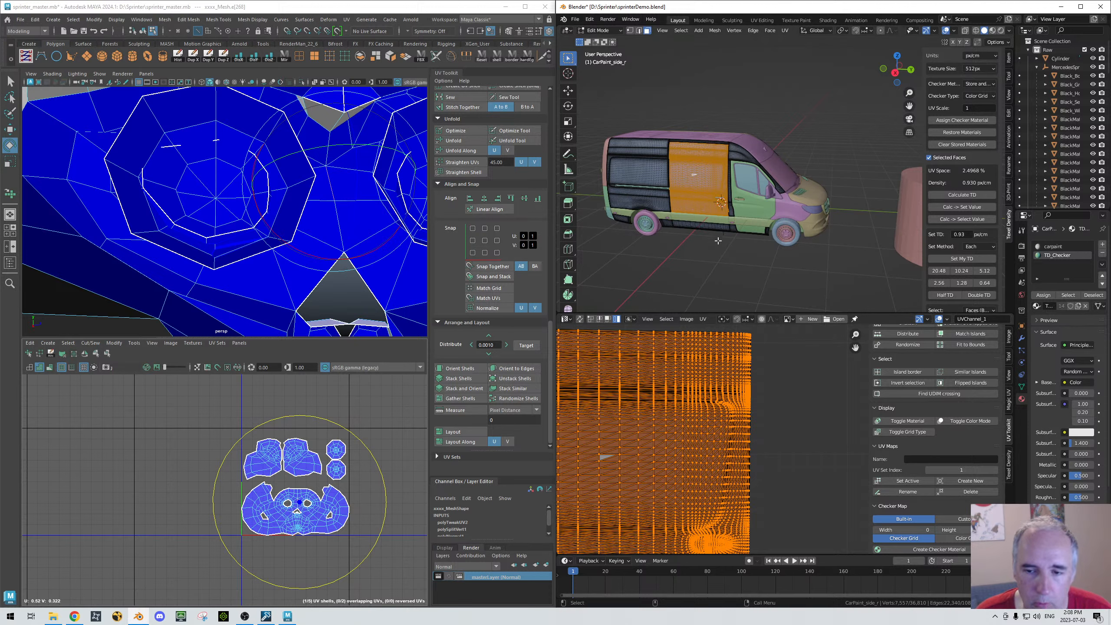
Step: In Maya, clear the component selection, return to Object mode and select the monkey head and the cylinder together
click(278, 275)
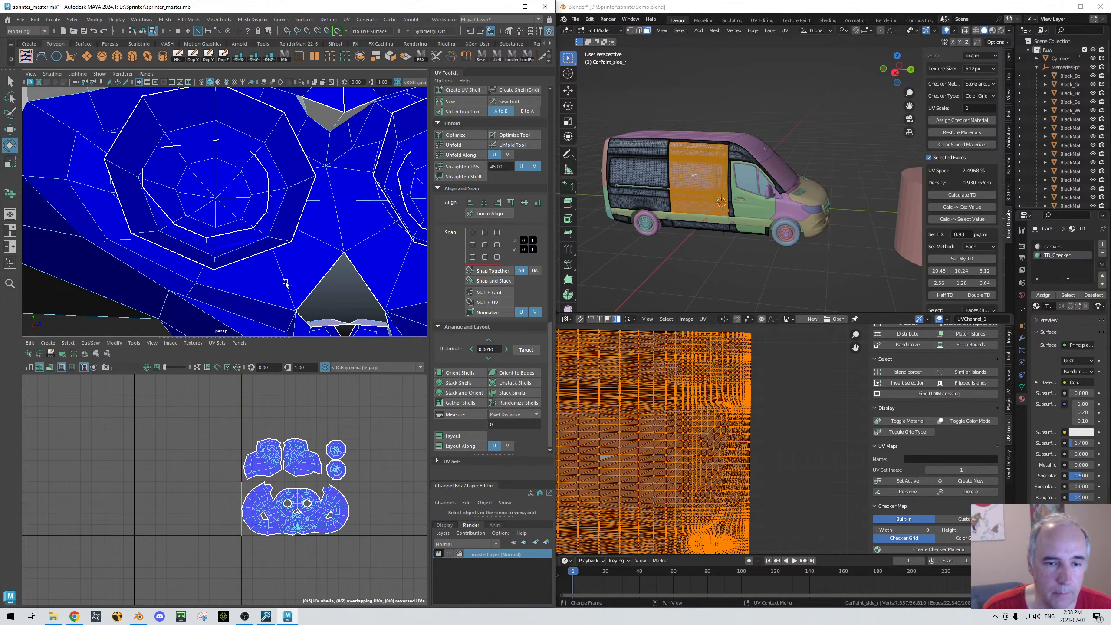
alt+right_drag(350, 245, 123, 226)
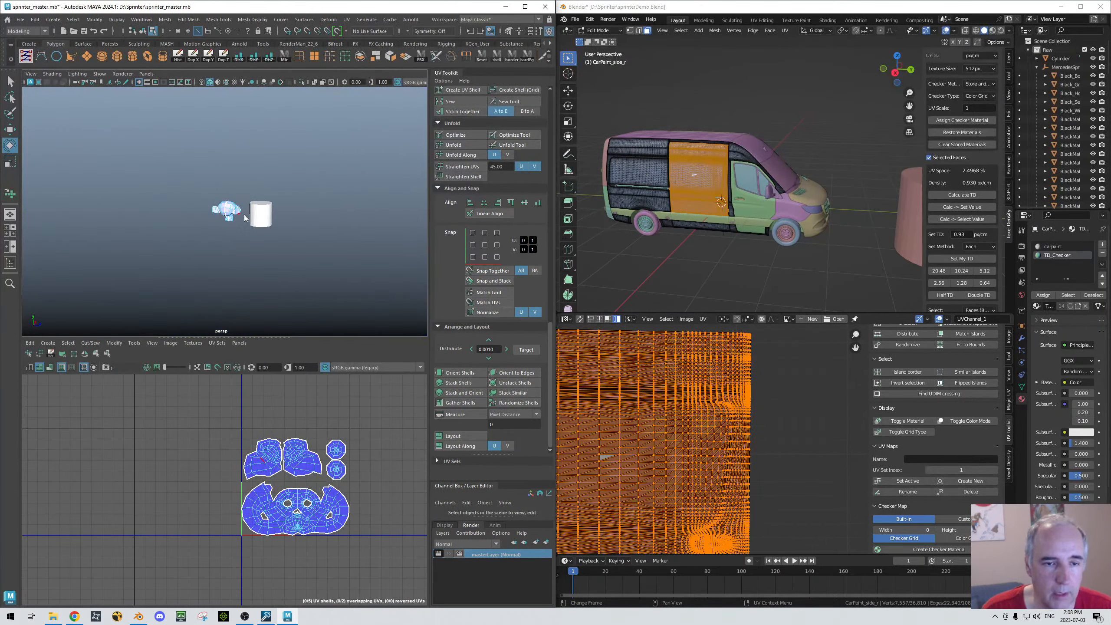
right_drag(243, 214, 263, 198)
click(166, 140)
drag(134, 136, 391, 356)
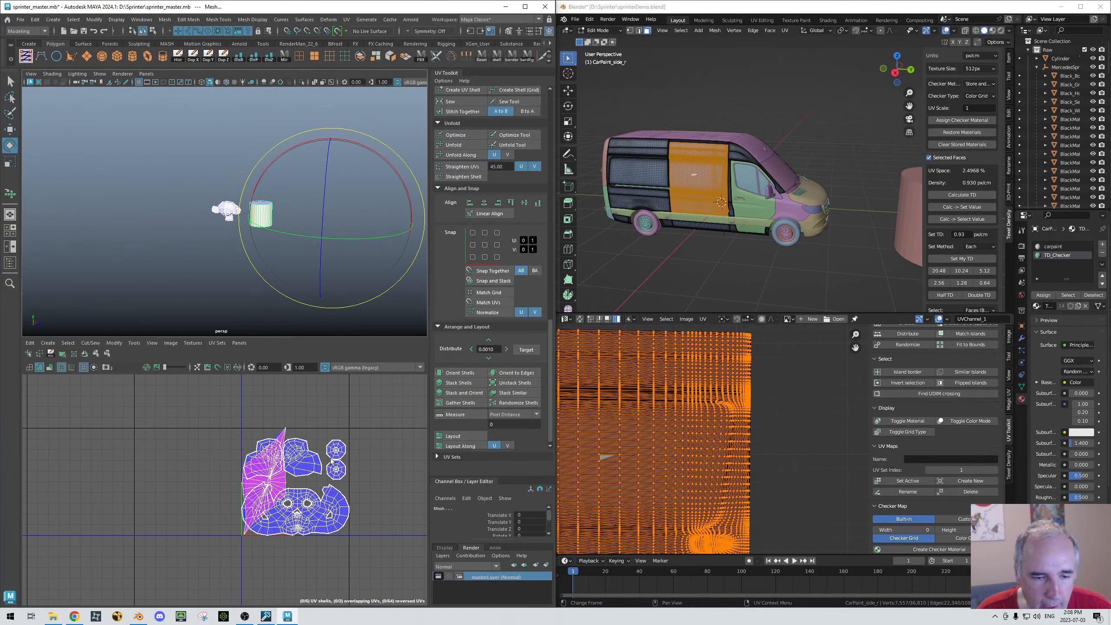
Step: Switch to UV Shell selection and move the monkey's rear-head, one round and the face shell apart from the others
alt+middle_drag(333, 450, 174, 456)
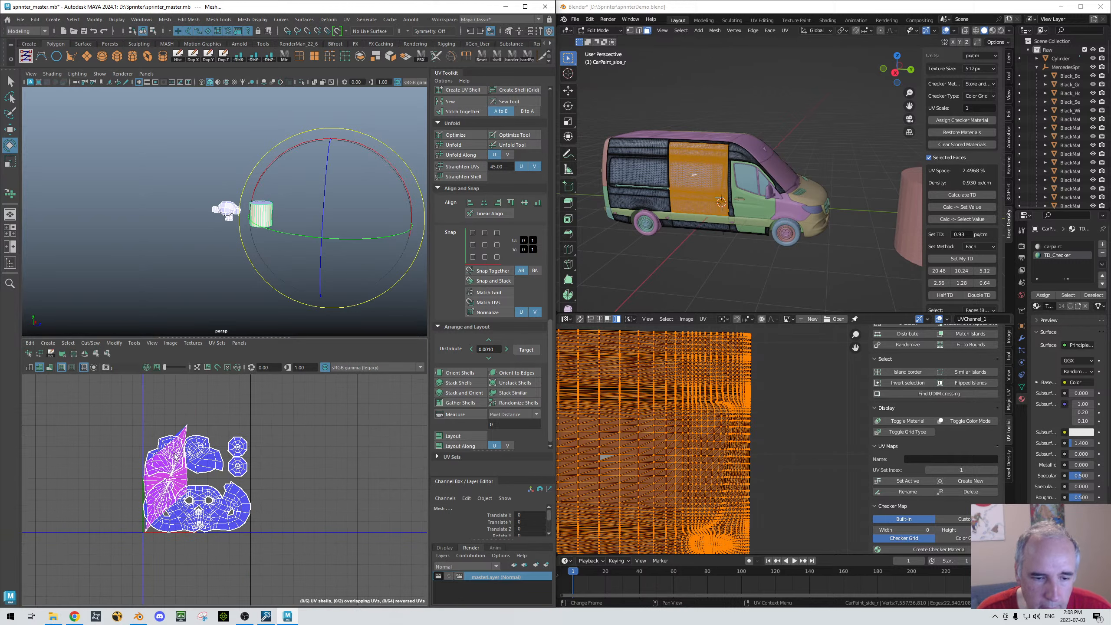
right_click(214, 459)
right_drag(214, 459, 148, 427)
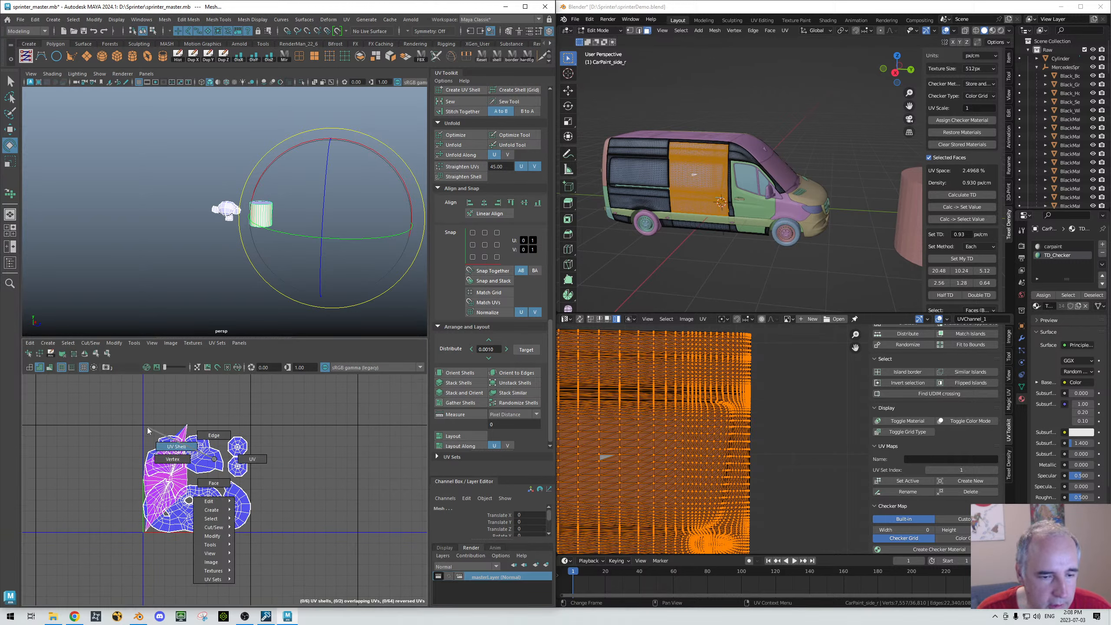
click(197, 456)
key(w)
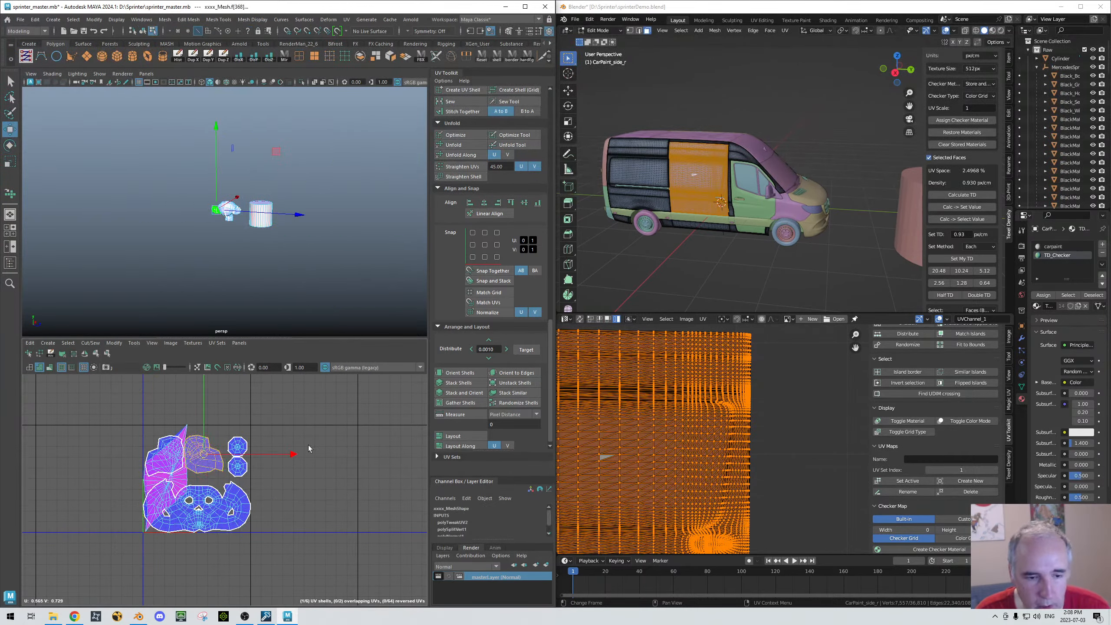
drag(204, 456, 362, 512)
click(238, 447)
click(218, 500)
drag(218, 503, 289, 544)
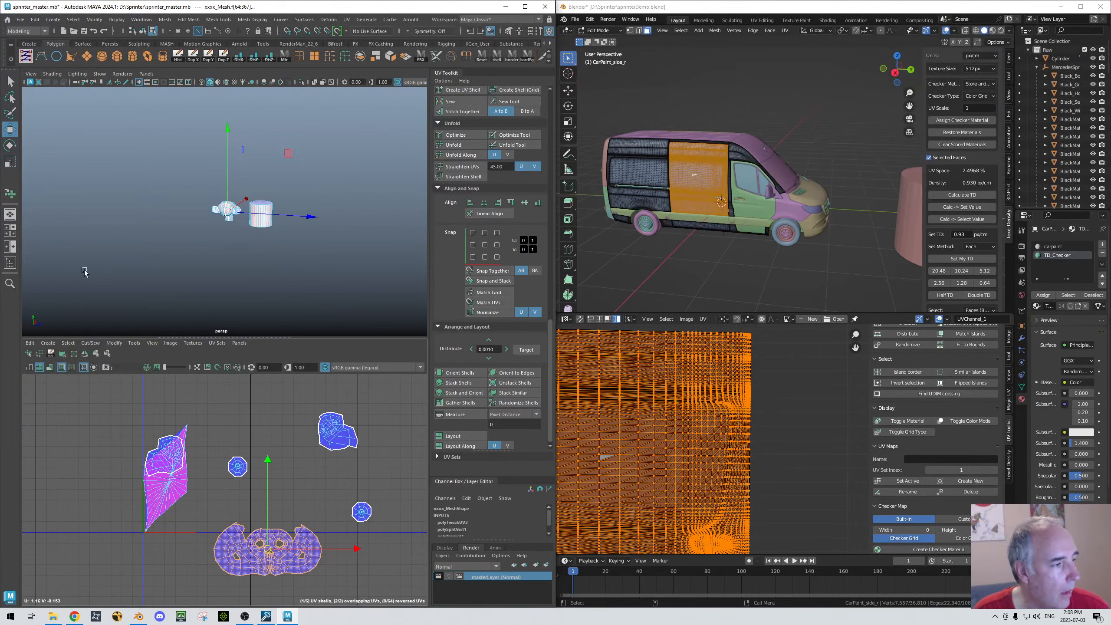
Step: Clear the UV selection and reselect the monkey's face shell
click(274, 419)
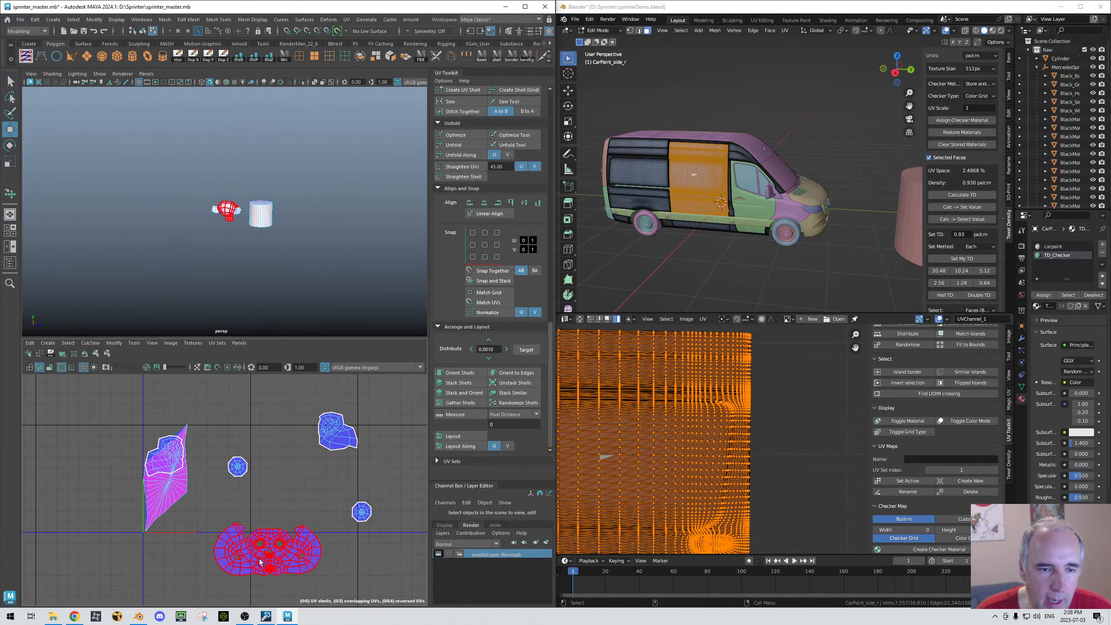
key(f)
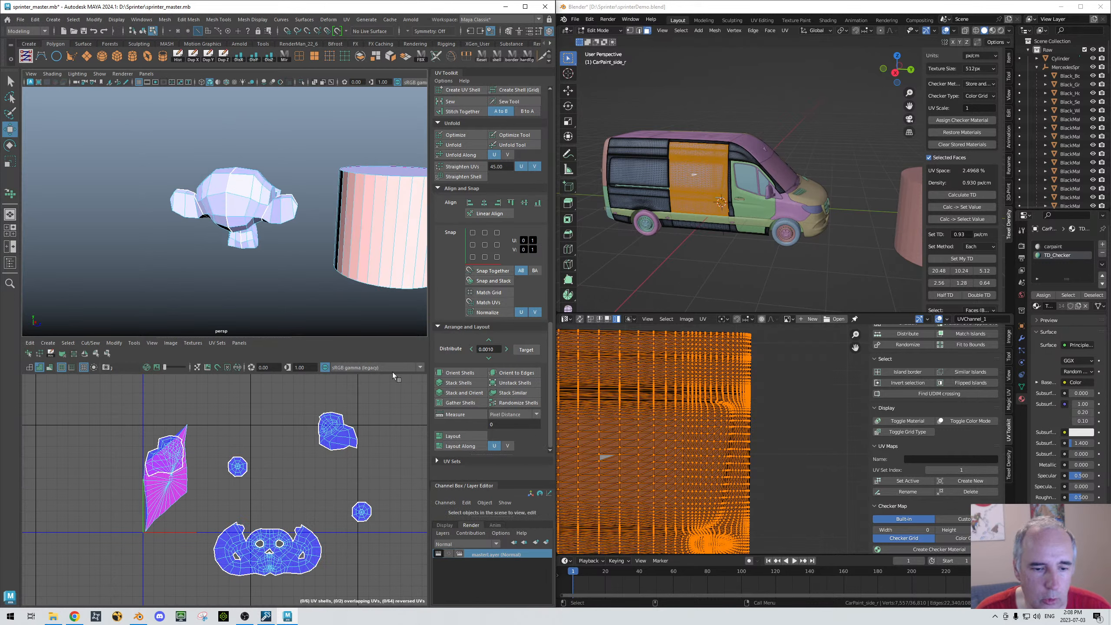
click(261, 543)
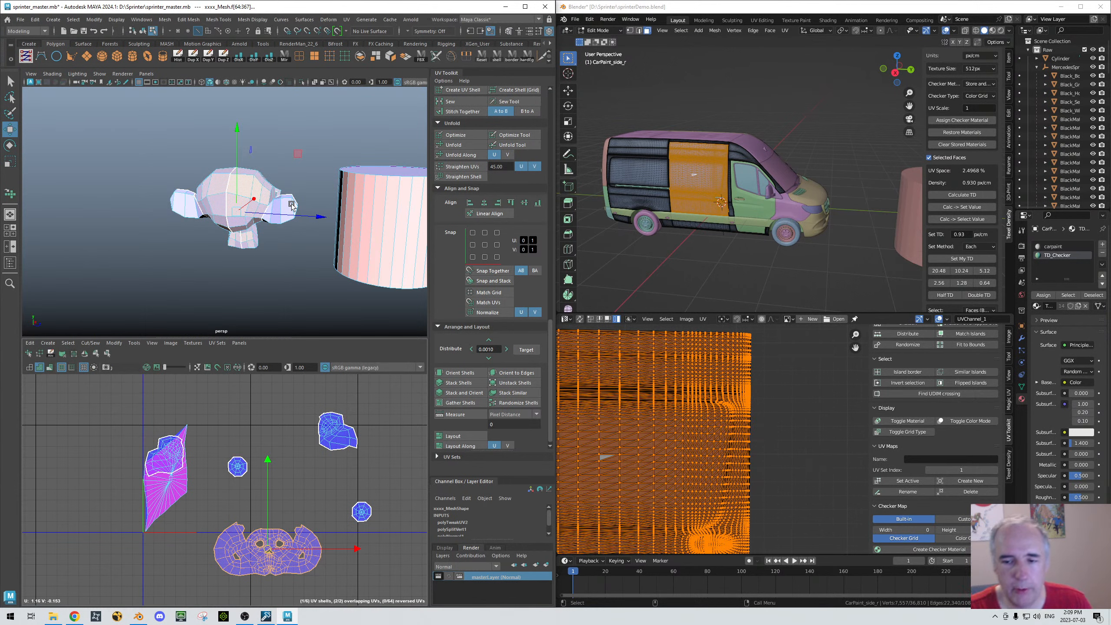
scroll(798, 368, down, 10)
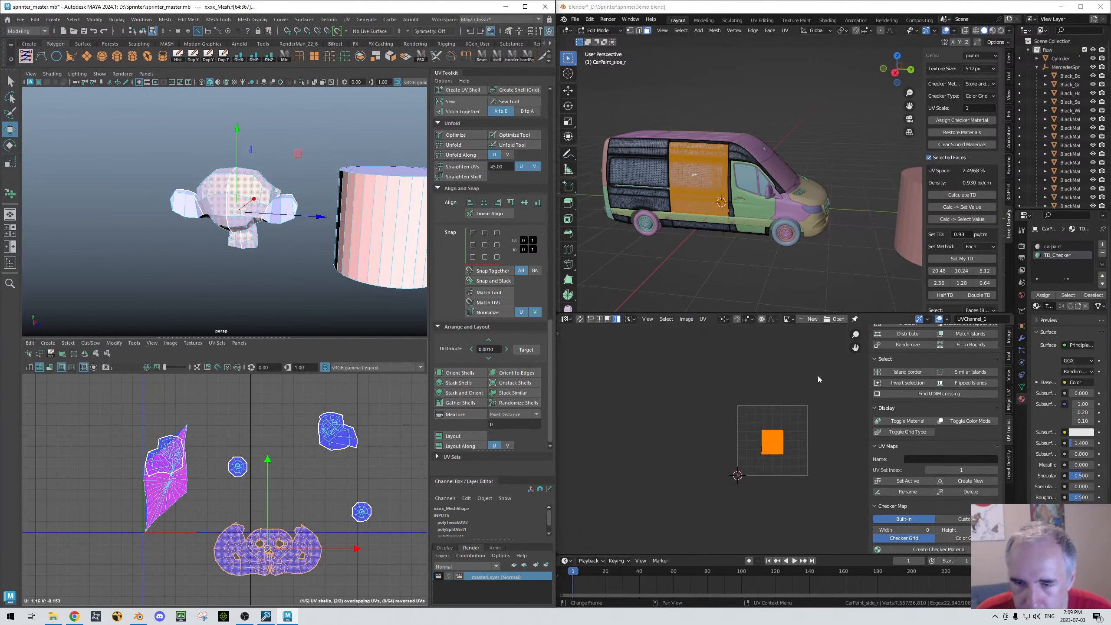
scroll(696, 381, down, 1)
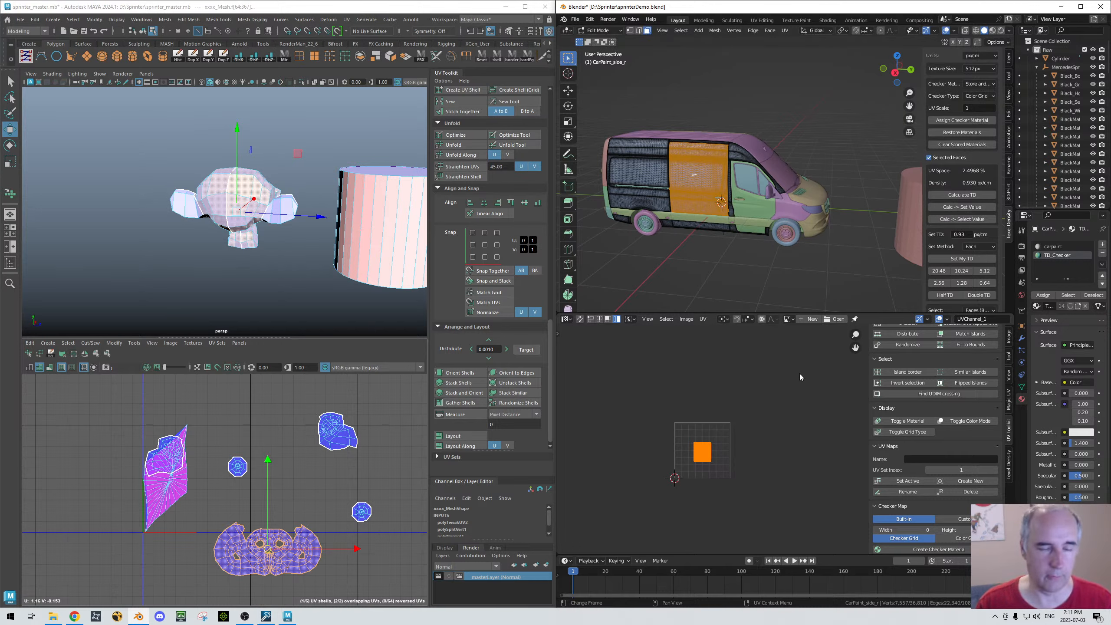
Step: In Maya, clear the selection and try the isolate-selection view on and off around the monkey head and cylinder
click(306, 272)
alt+right_drag(302, 243, 163, 228)
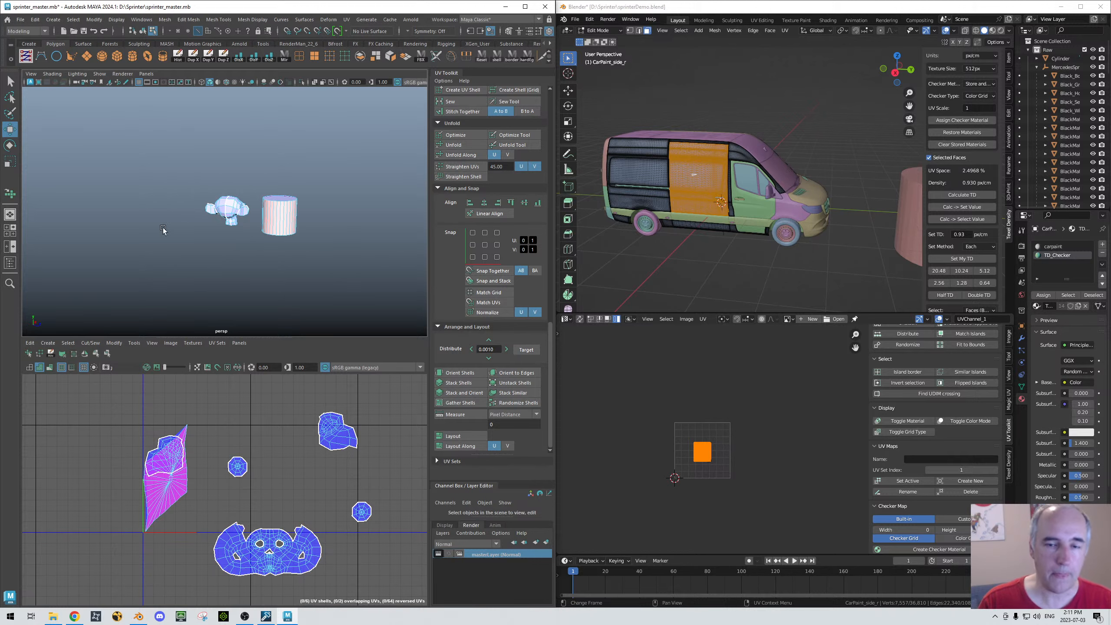
alt+middle_drag(215, 152, 245, 184)
alt+right_drag(246, 184, 215, 167)
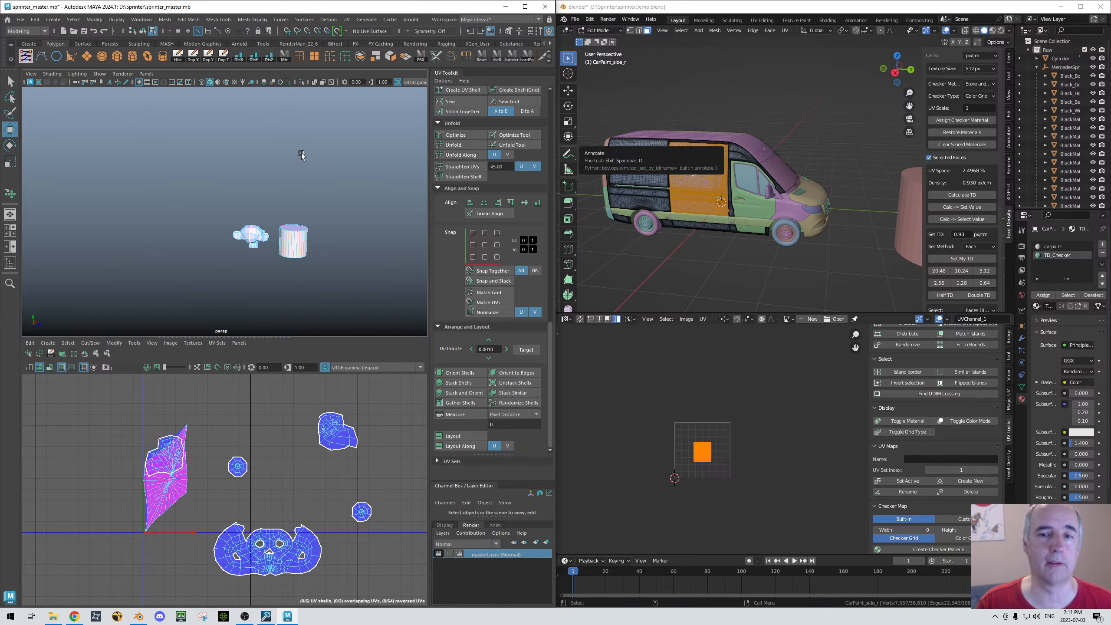
key(ctrl+1)
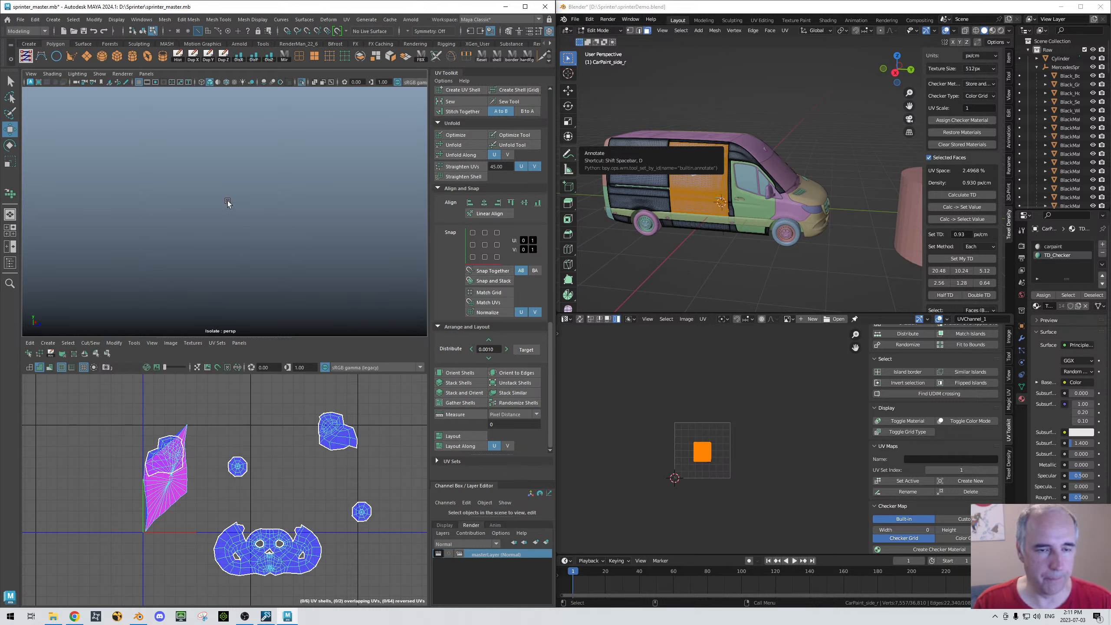
key(ctrl+1)
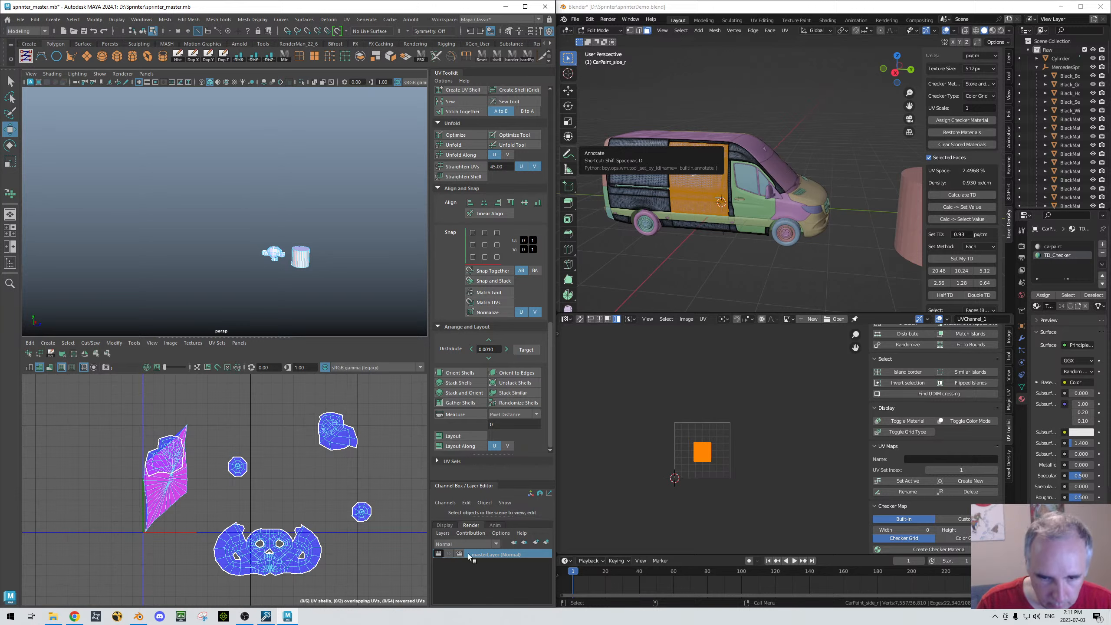
Step: Reopen the recent scene D:/Sprinter/sprinter_master.mb without saving the current changes
click(20, 19)
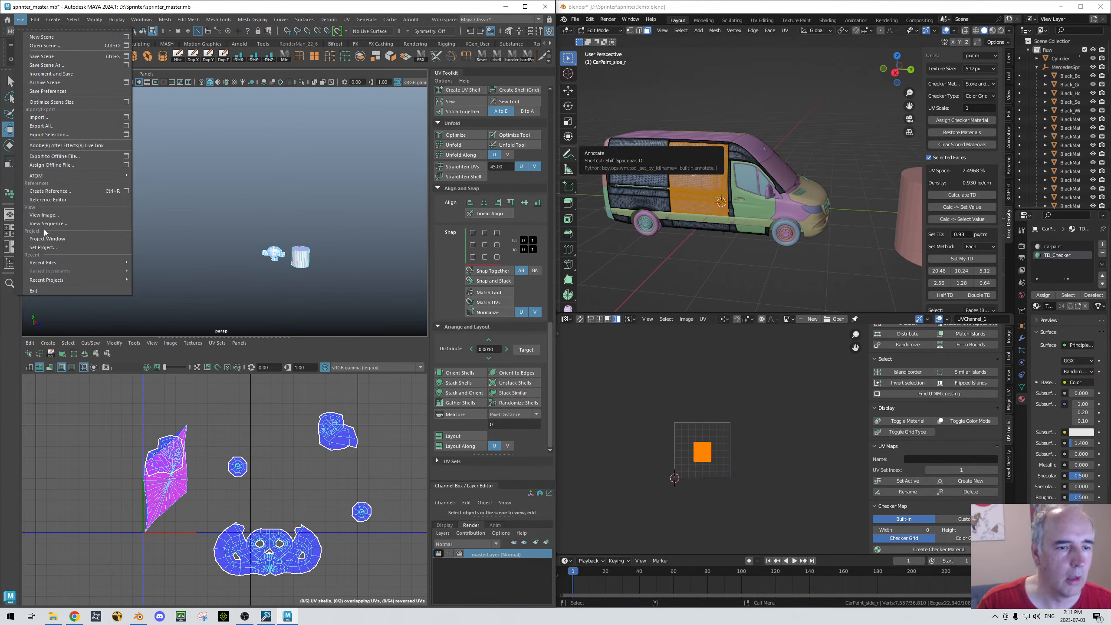
mouse_move(54, 263)
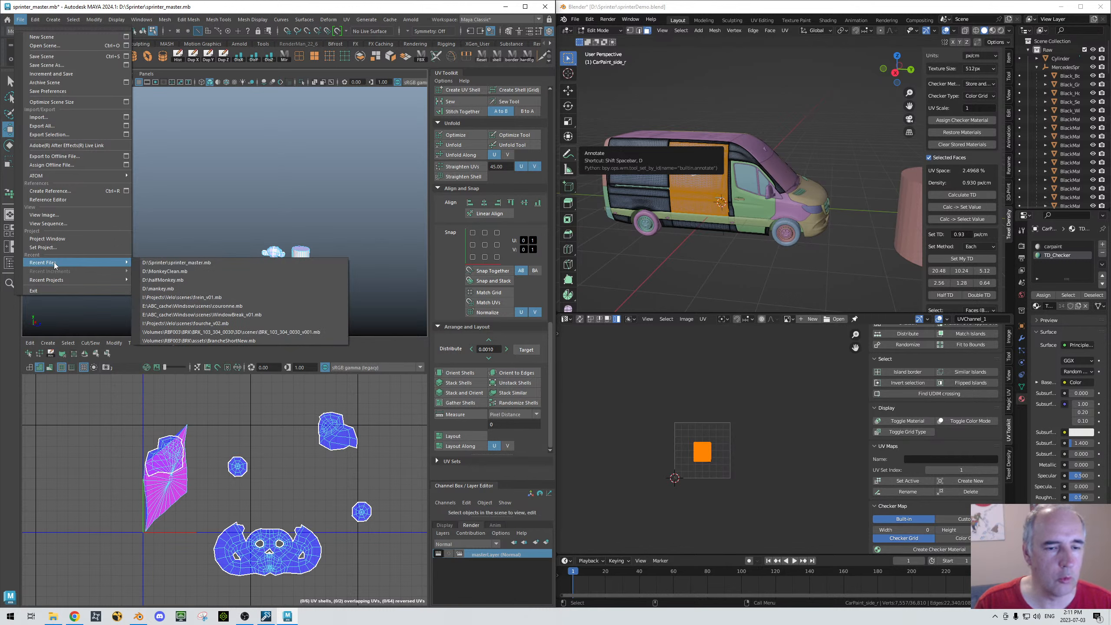
click(198, 262)
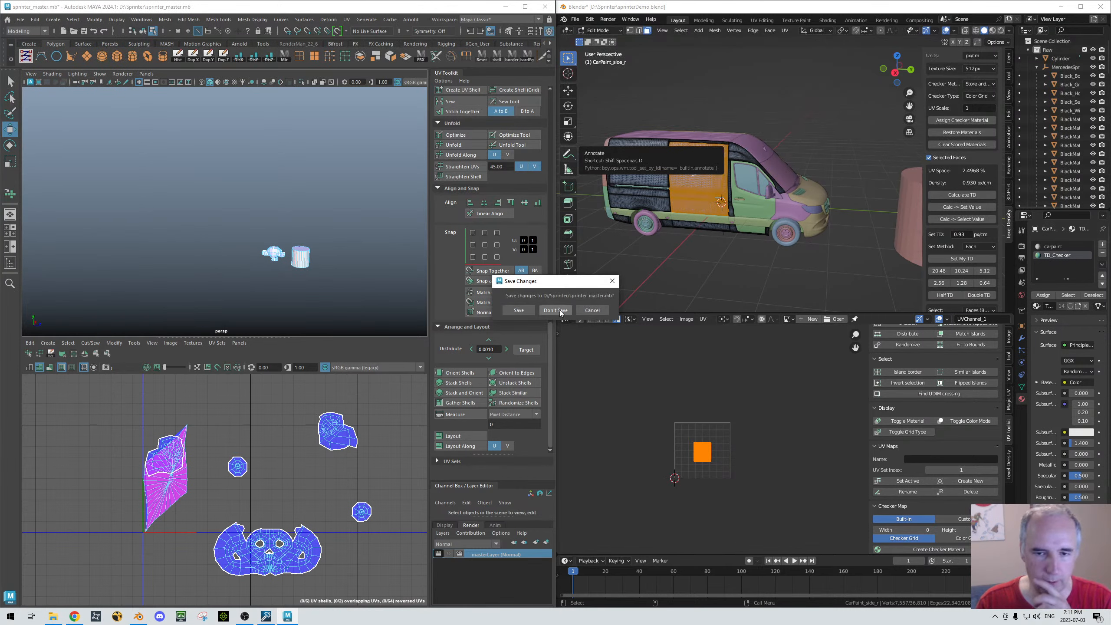
click(555, 310)
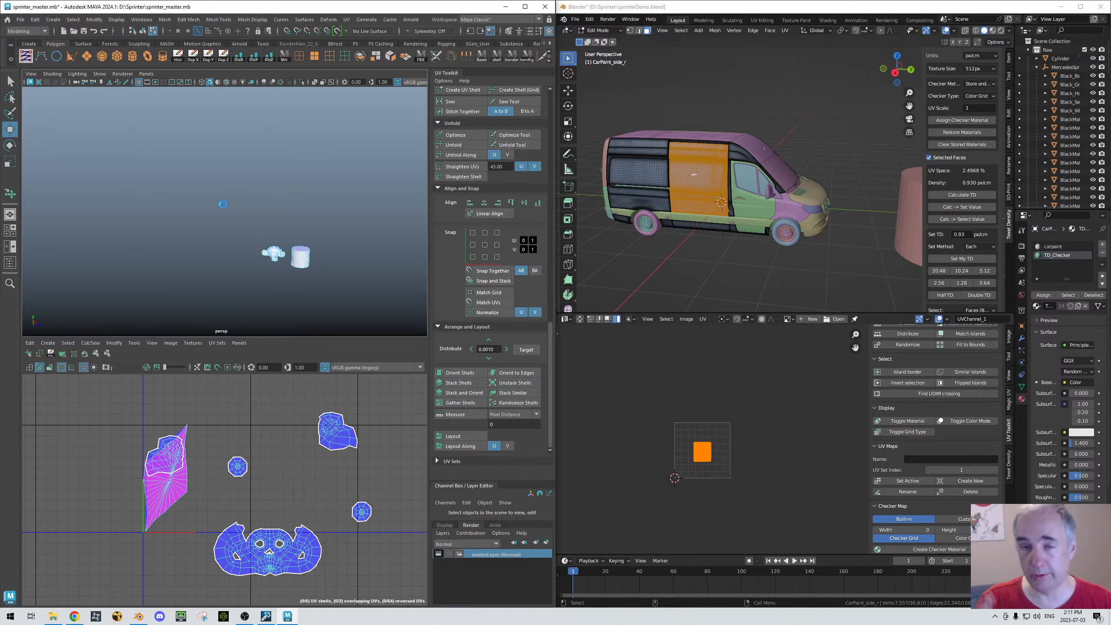
Step: Make the Finished display layer visible and select the whole van
alt+right_drag(229, 194, 145, 180)
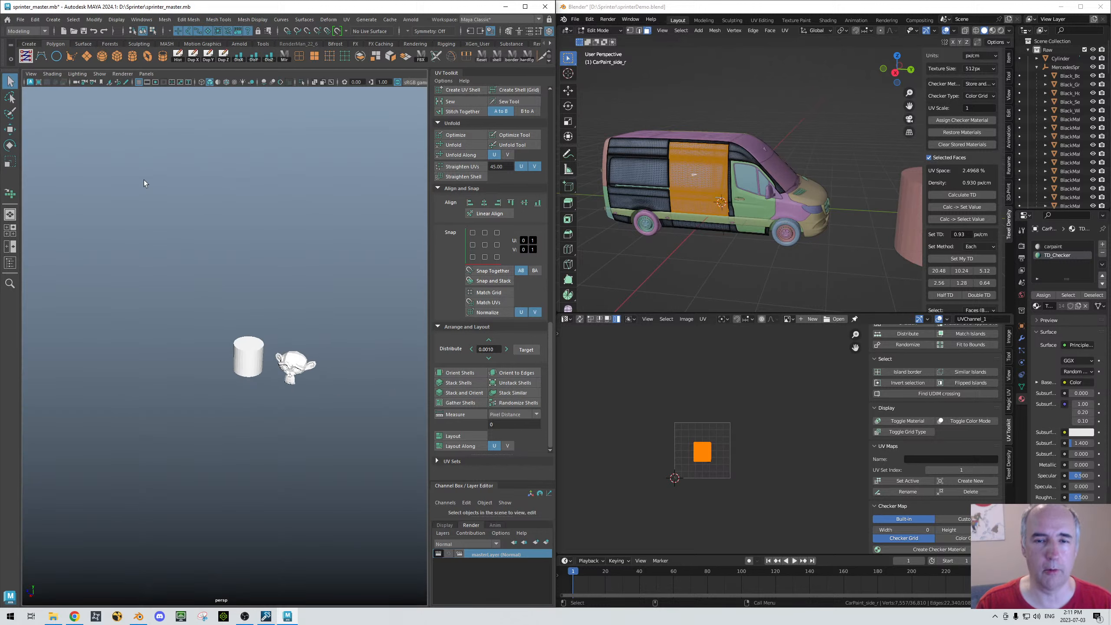
alt+middle_drag(144, 180, 197, 191)
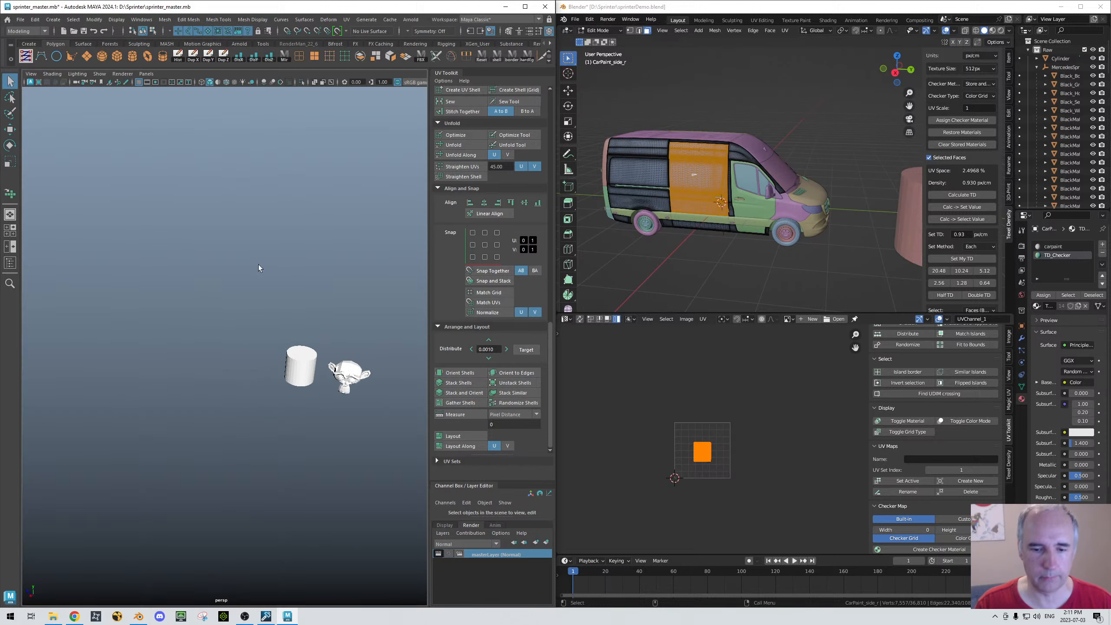
click(451, 526)
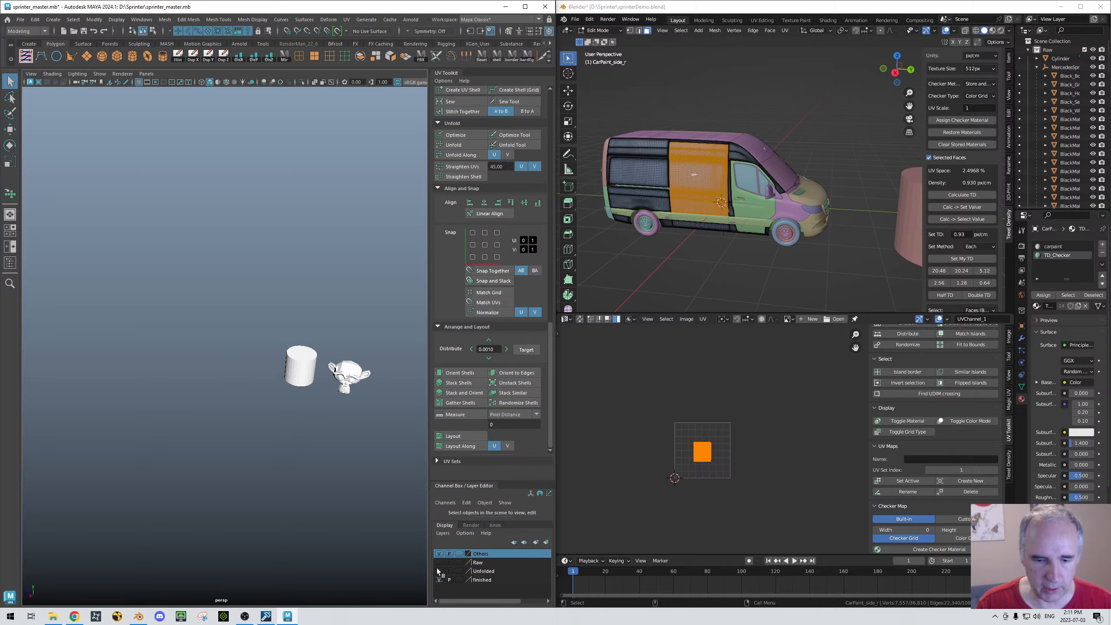
click(439, 571)
drag(161, 244, 274, 394)
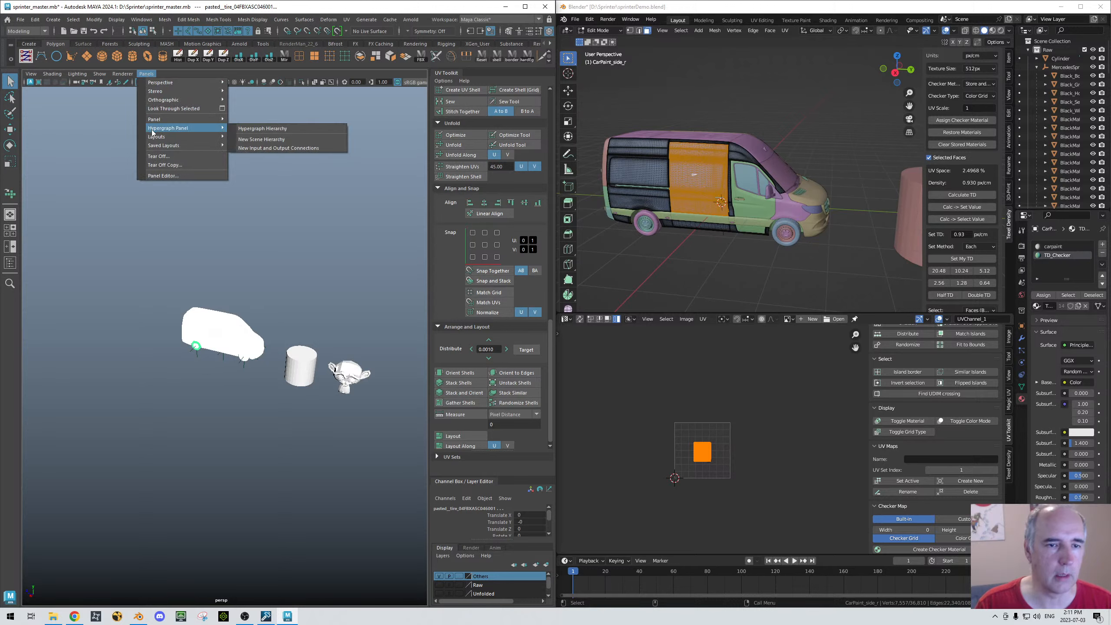
Step: Open the UV Editor in its own floating window and place it beside the van in the viewport
click(287, 198)
key(space)
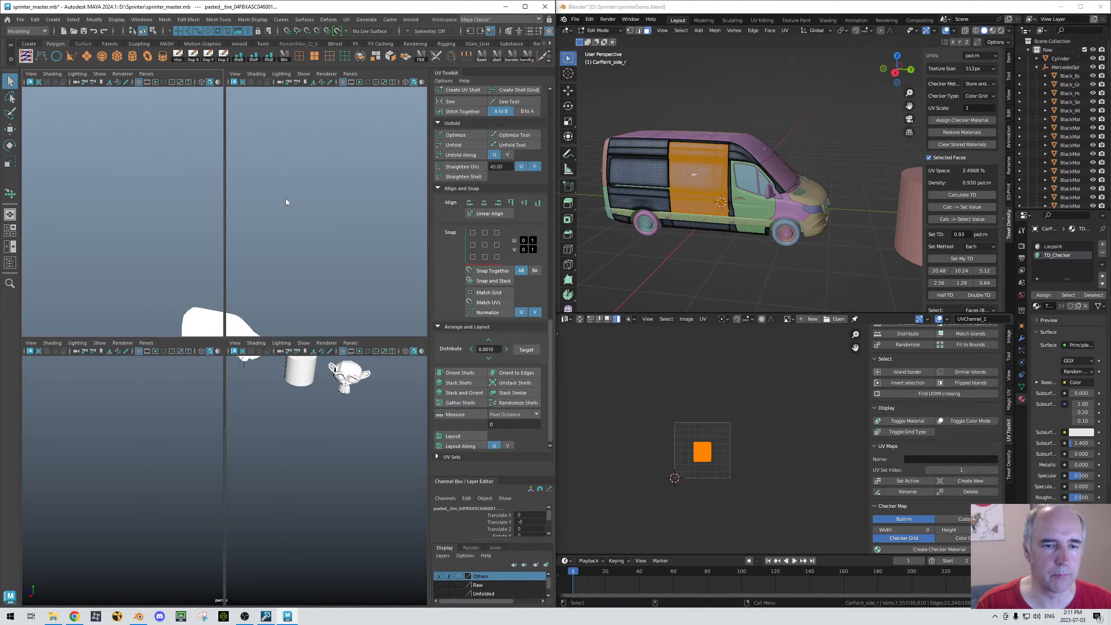
right_click(285, 197)
key(space)
key(space)
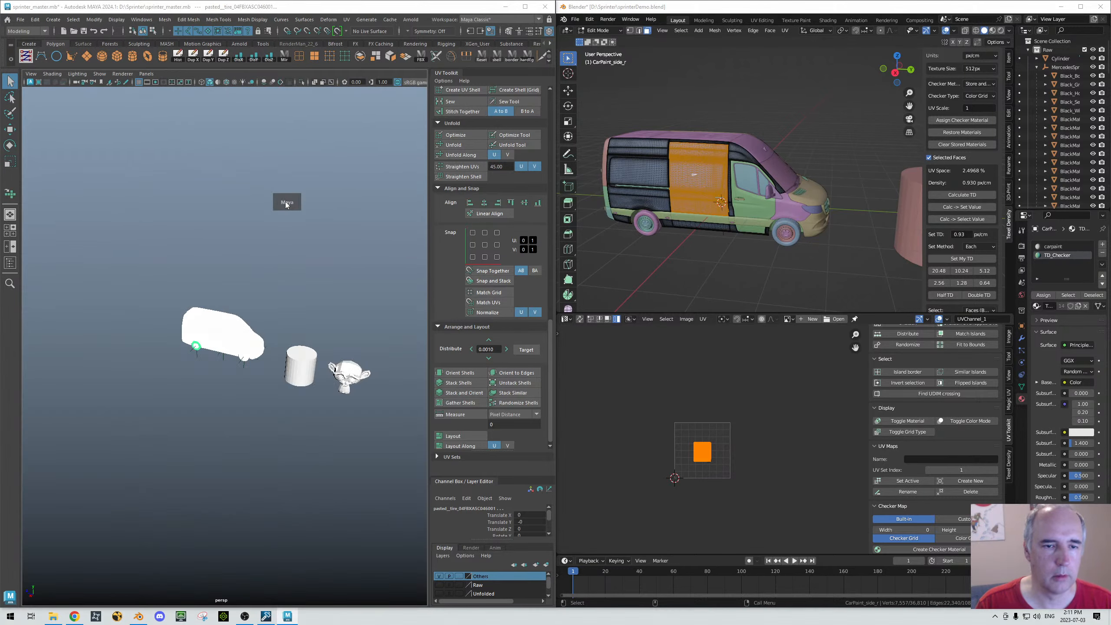
drag(285, 199, 233, 171)
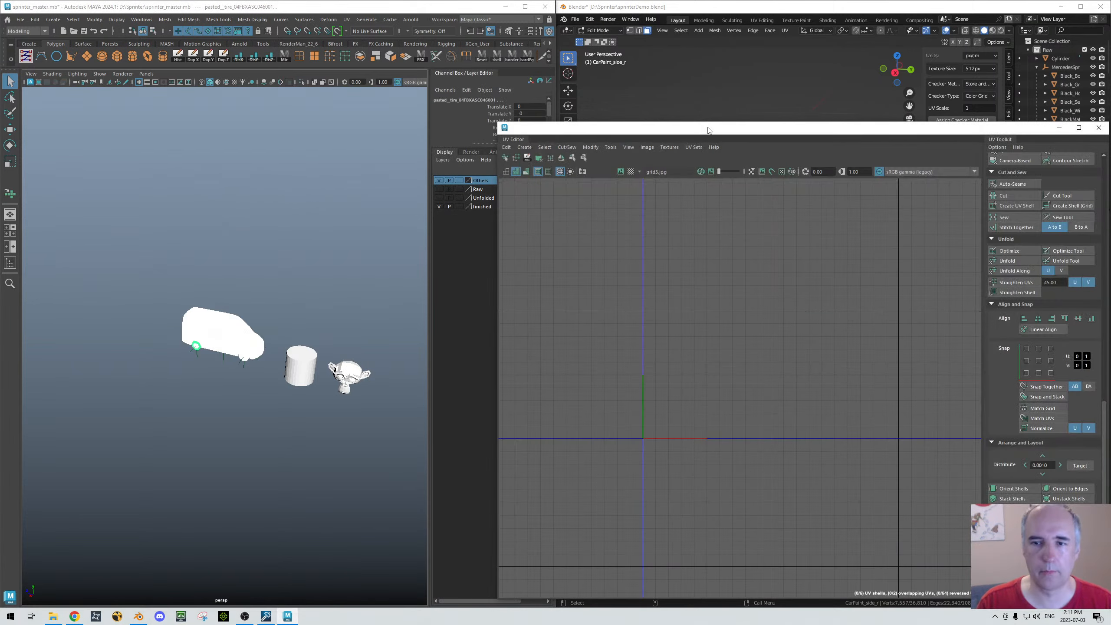
drag(709, 130, 495, 95)
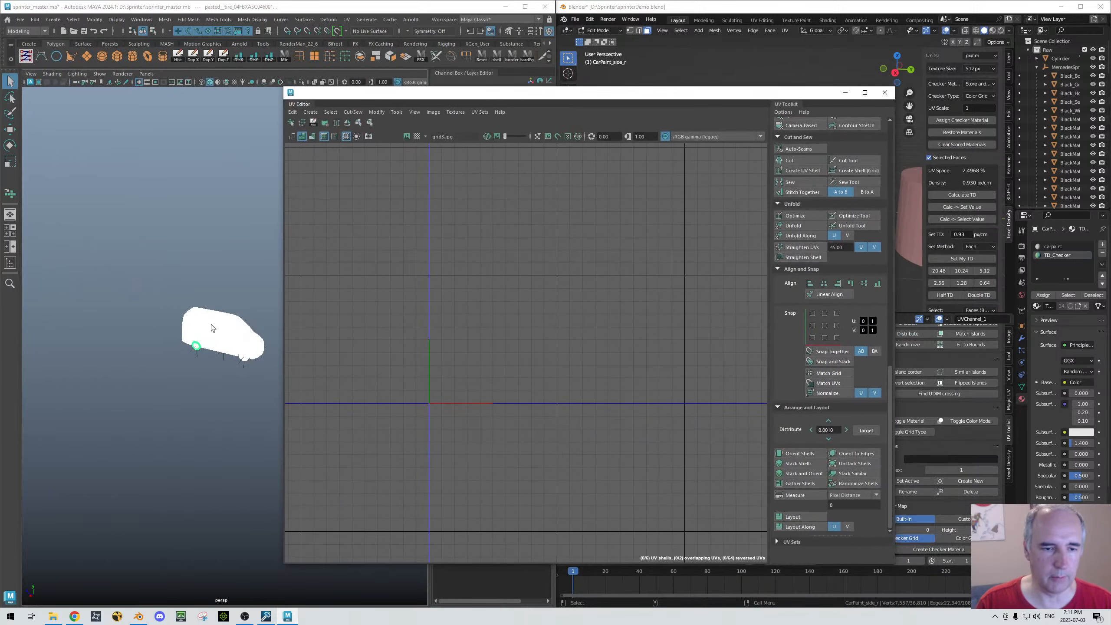
Step: Reselect the van geometry to load its UVs and bring the full UDIM layout into the UV Editor
scroll(532, 295, down, 3)
key(r)
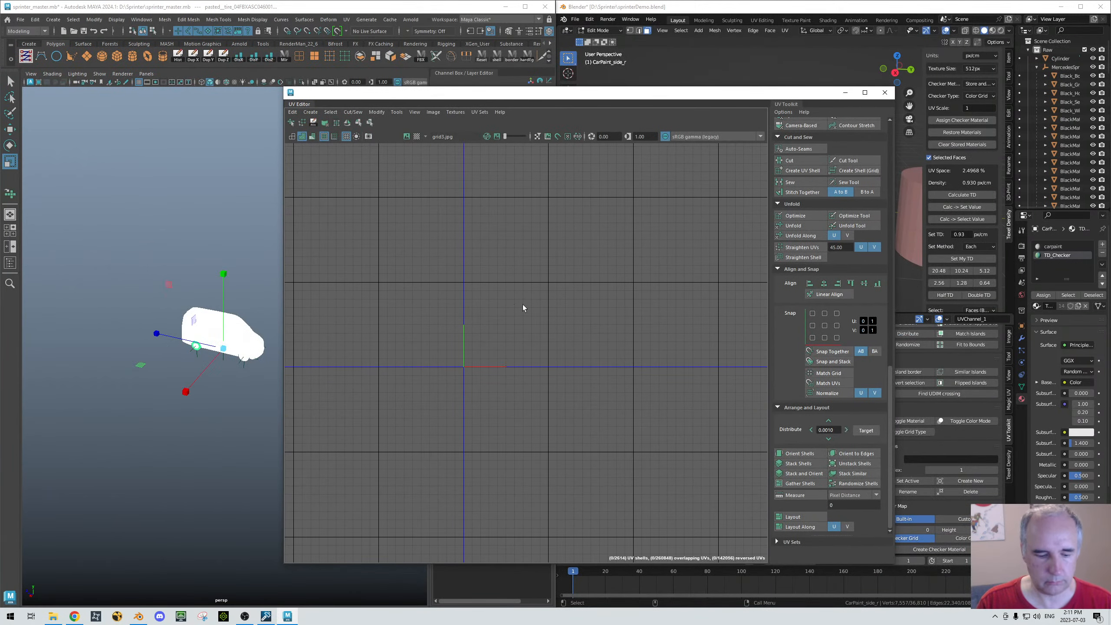
drag(140, 262, 290, 384)
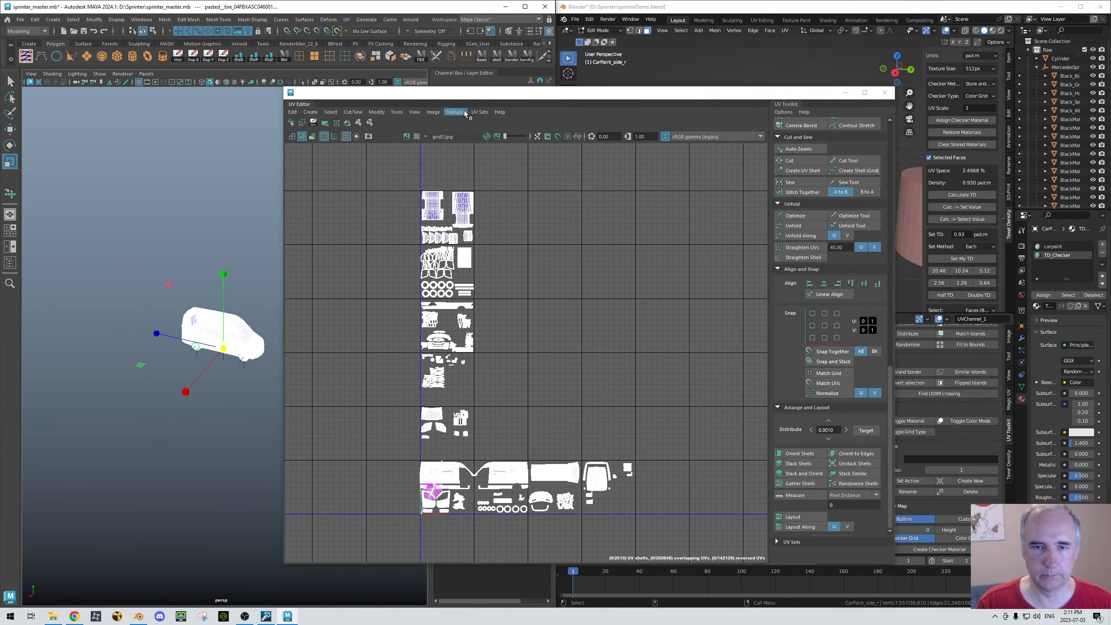
drag(458, 94, 247, 52)
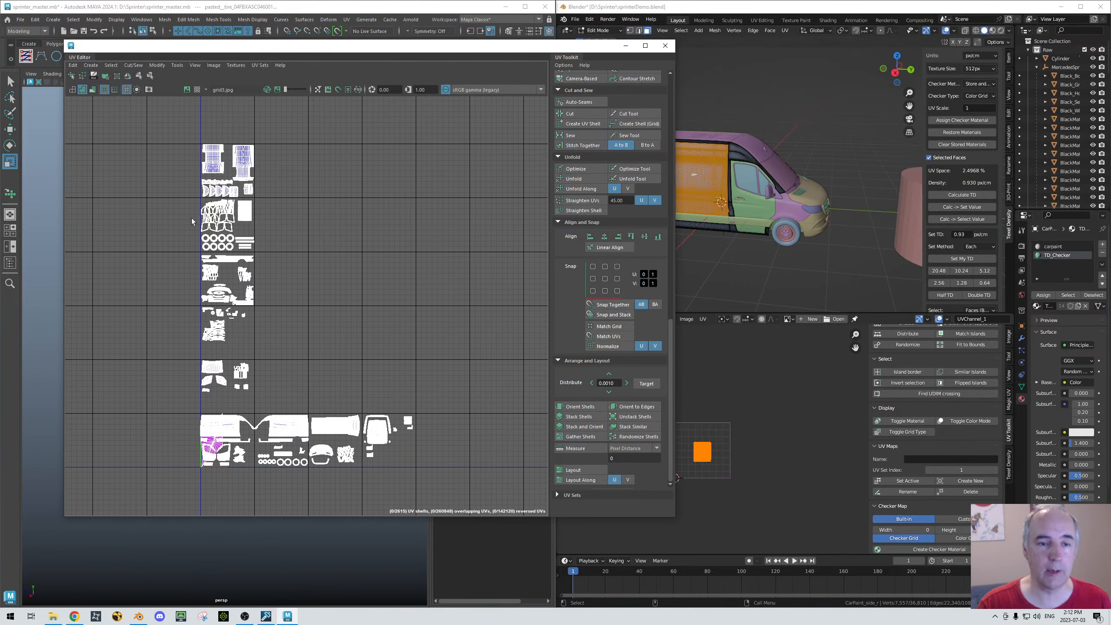
scroll(248, 272, up, 1)
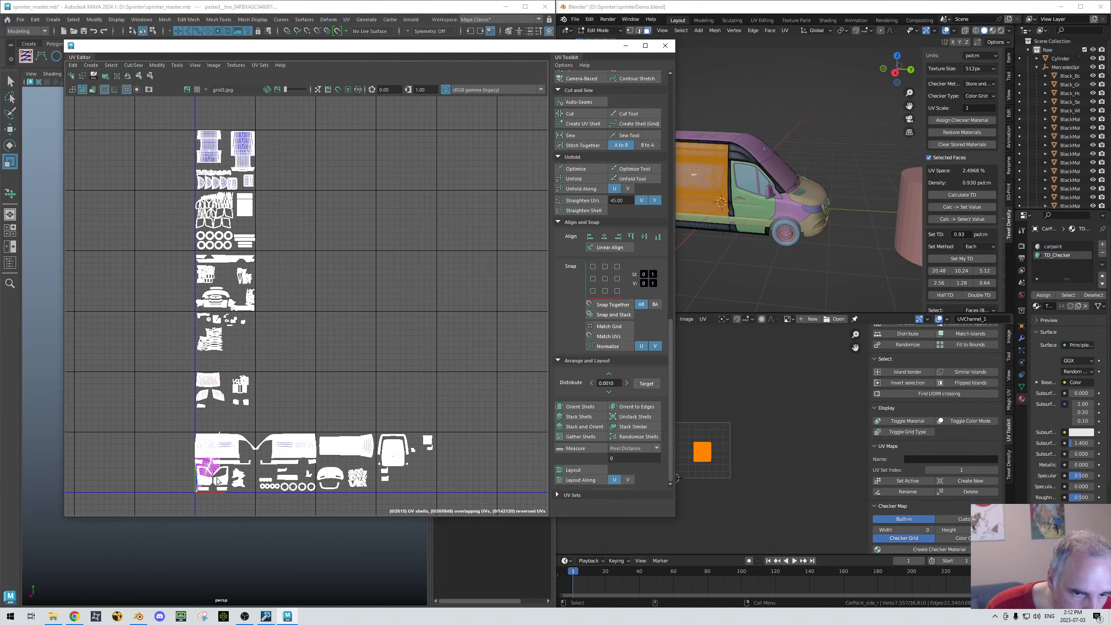
Step: Uncover the viewport and remove the cylinder from the selection so only the van's UVs are loaded
drag(245, 46, 653, 111)
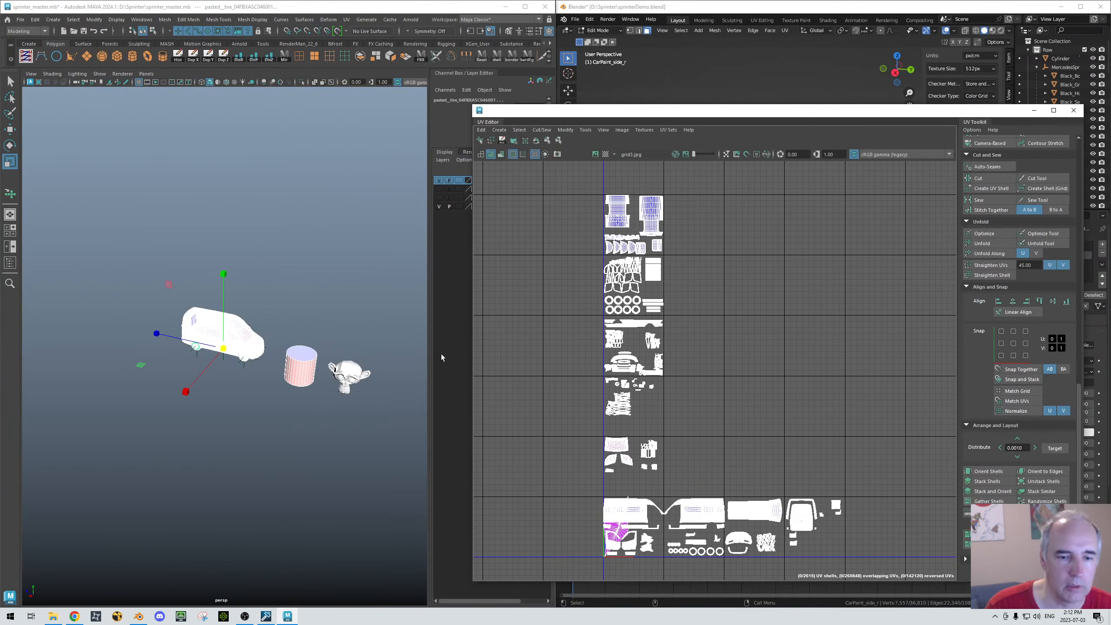
ctrl+click(301, 362)
right_drag(295, 373, 359, 284)
key(alt+shift)
alt+drag(234, 379, 265, 377)
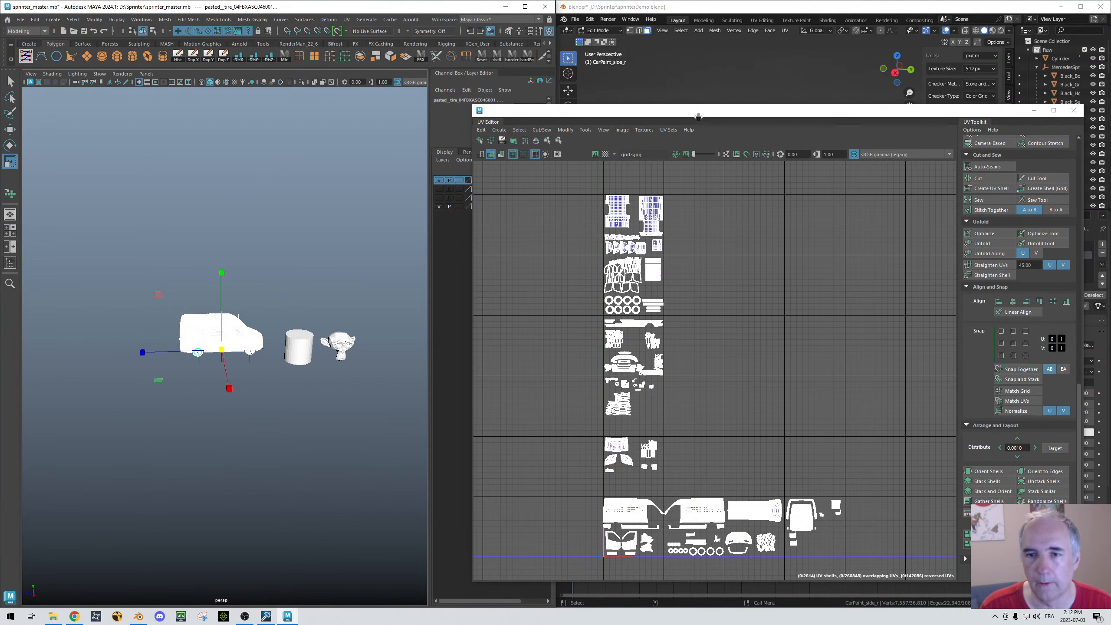
Step: Examine how the van's UV shells are distributed across the UDIM tiles, from the bottom row to the upper tiles
mouse_move(429, 79)
mouse_down()
mouse_move(174, 57)
mouse_move(410, 40)
mouse_move(734, 112)
mouse_move(427, 60)
mouse_up()
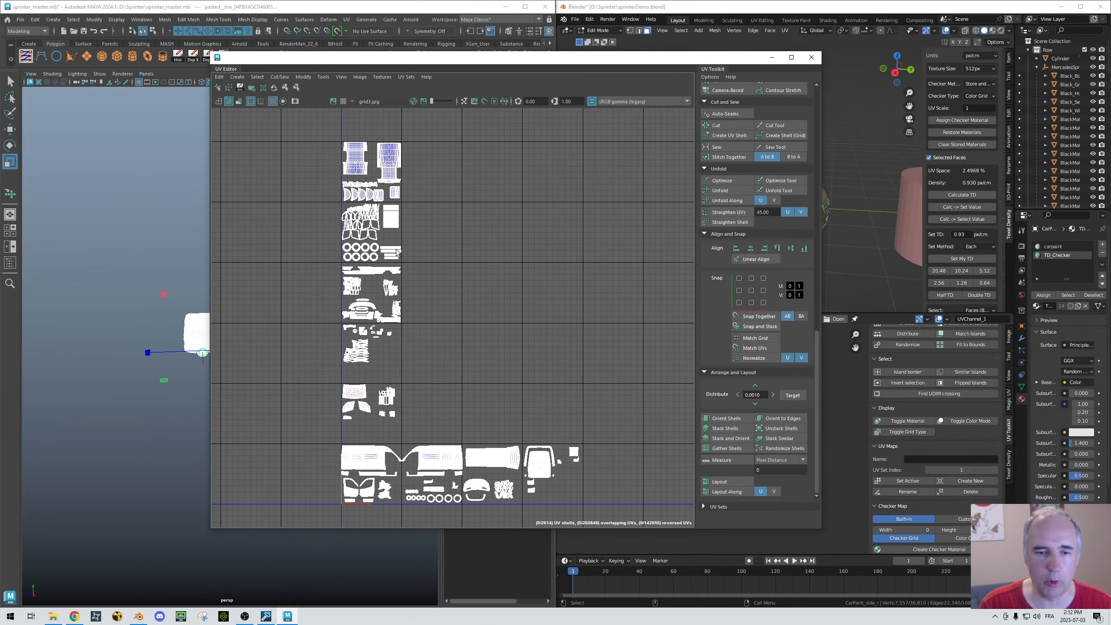
scroll(419, 280, down, 1)
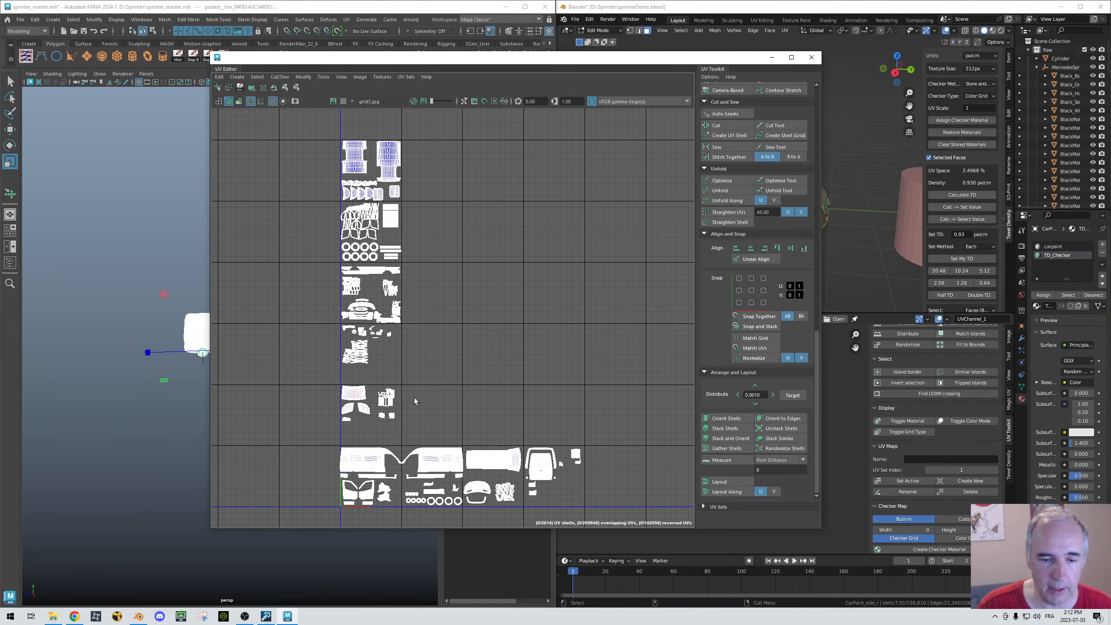
alt+middle_drag(415, 400, 421, 317)
key(r)
mouse_move(296, 356)
mouse_down()
mouse_move(642, 415)
mouse_move(295, 354)
mouse_move(618, 437)
mouse_move(286, 358)
mouse_move(292, 341)
mouse_move(537, 417)
mouse_move(291, 339)
mouse_up()
key(q)
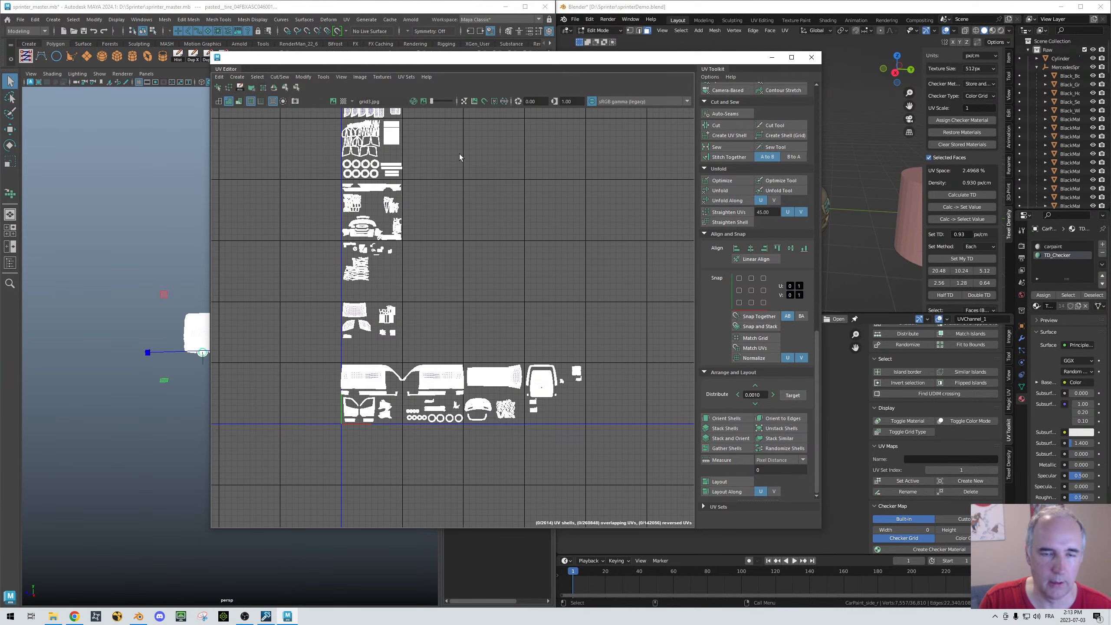
alt+middle_drag(460, 154, 450, 270)
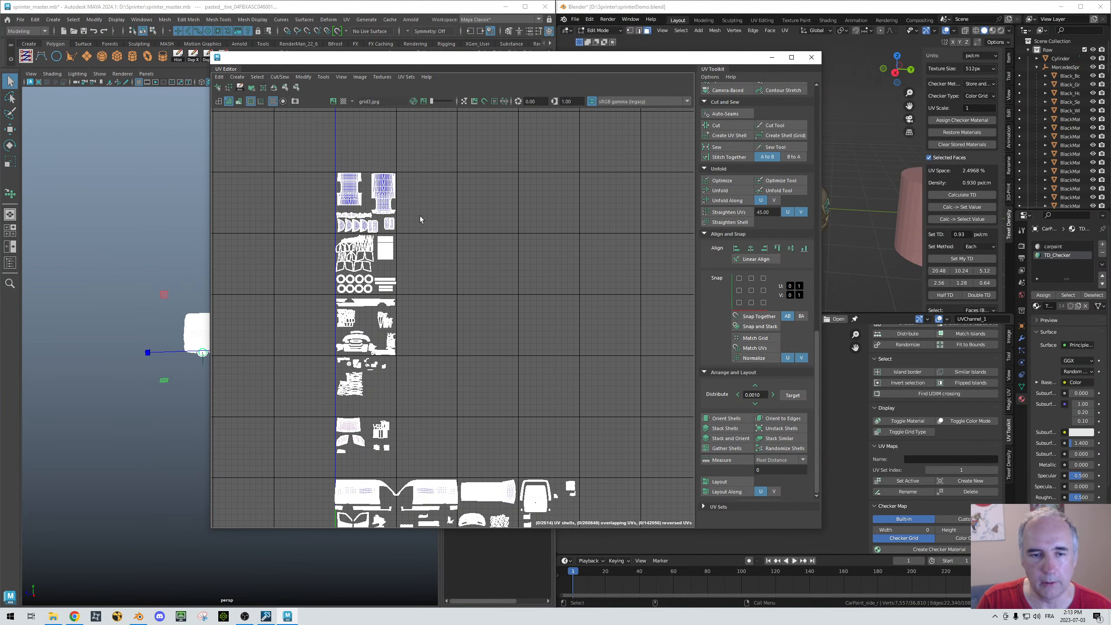
alt+middle_drag(462, 284, 447, 249)
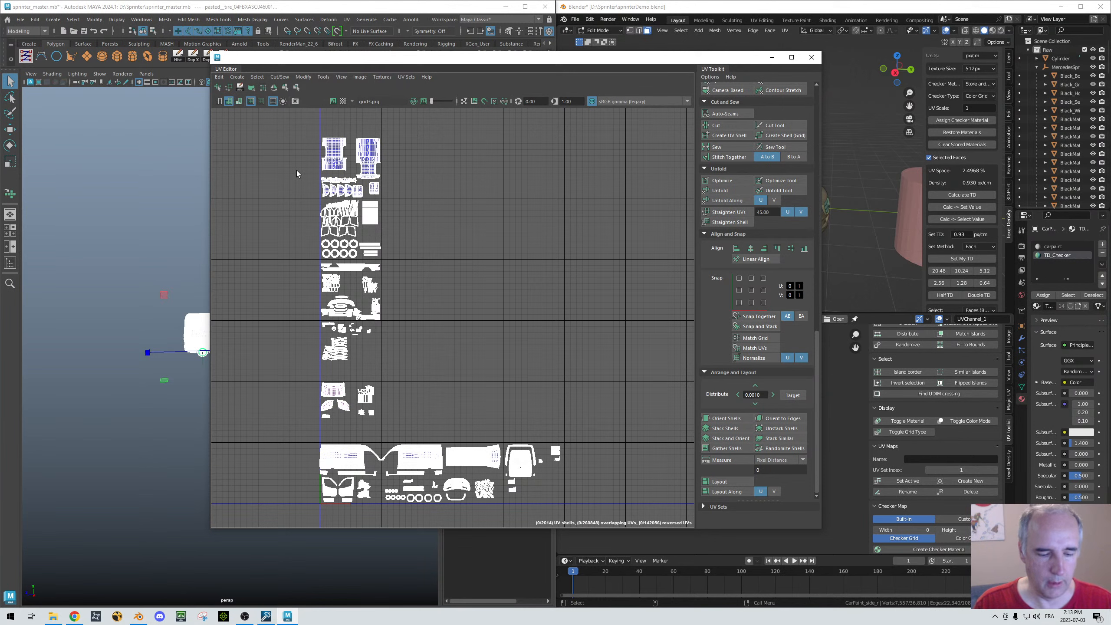
Step: Switch the UV Editor to UV Shell selection and select all of the van's shells
right_drag(294, 173, 232, 137)
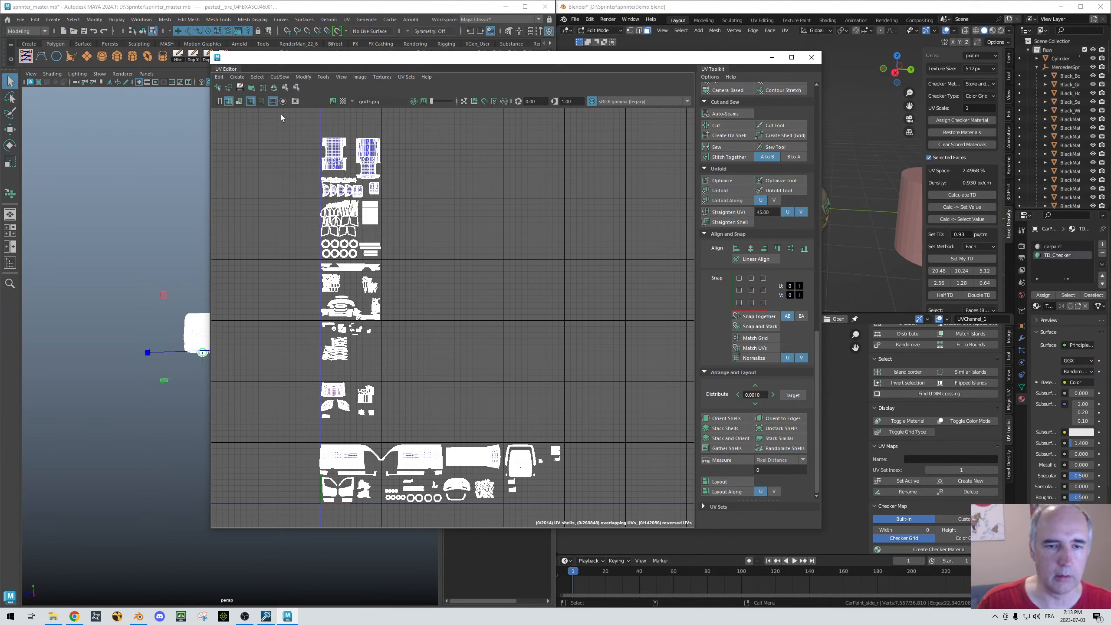
key(q)
mouse_move(281, 114)
mouse_down()
mouse_move(757, 590)
mouse_move(564, 498)
mouse_move(578, 474)
mouse_move(281, 113)
mouse_up()
key(r)
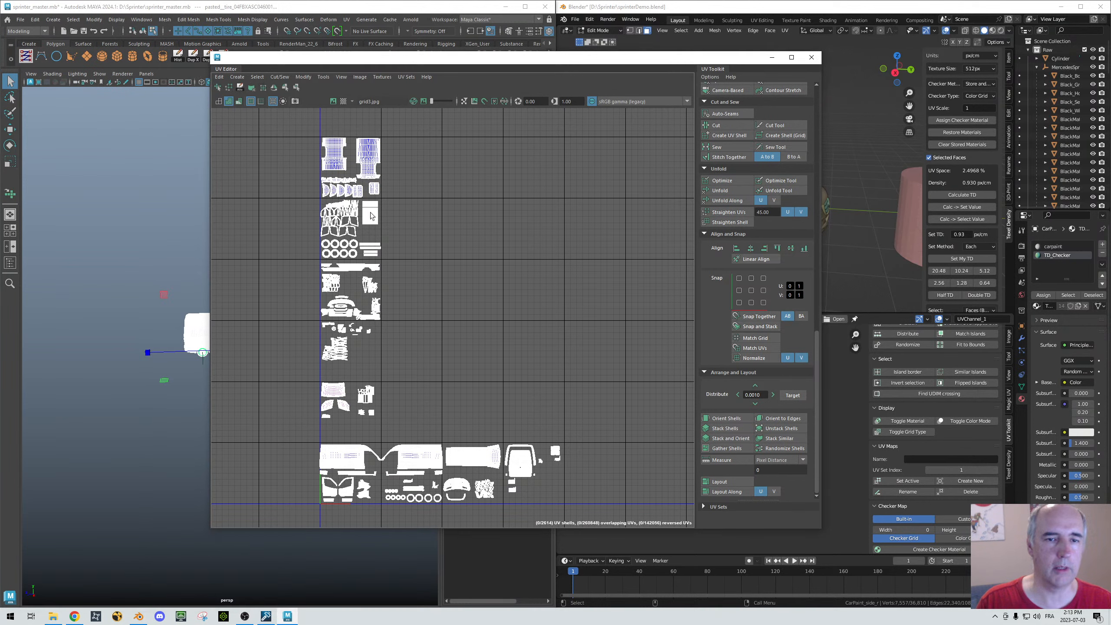
click(329, 158)
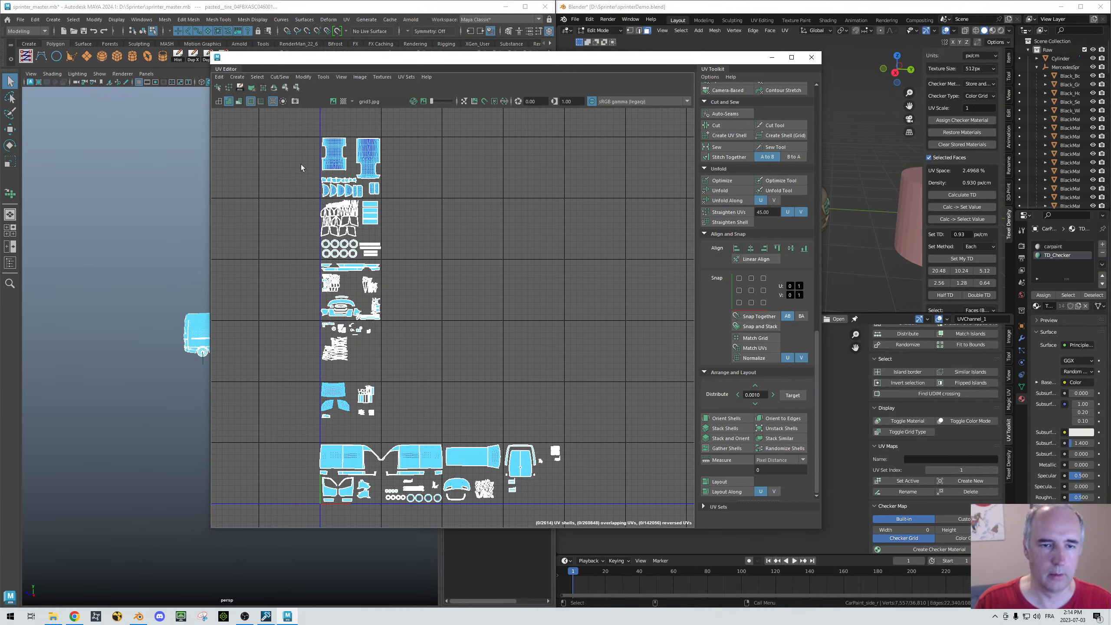
mouse_move(286, 131)
mouse_down()
mouse_move(590, 517)
mouse_move(292, 208)
mouse_move(284, 129)
mouse_move(573, 270)
mouse_move(519, 260)
mouse_up()
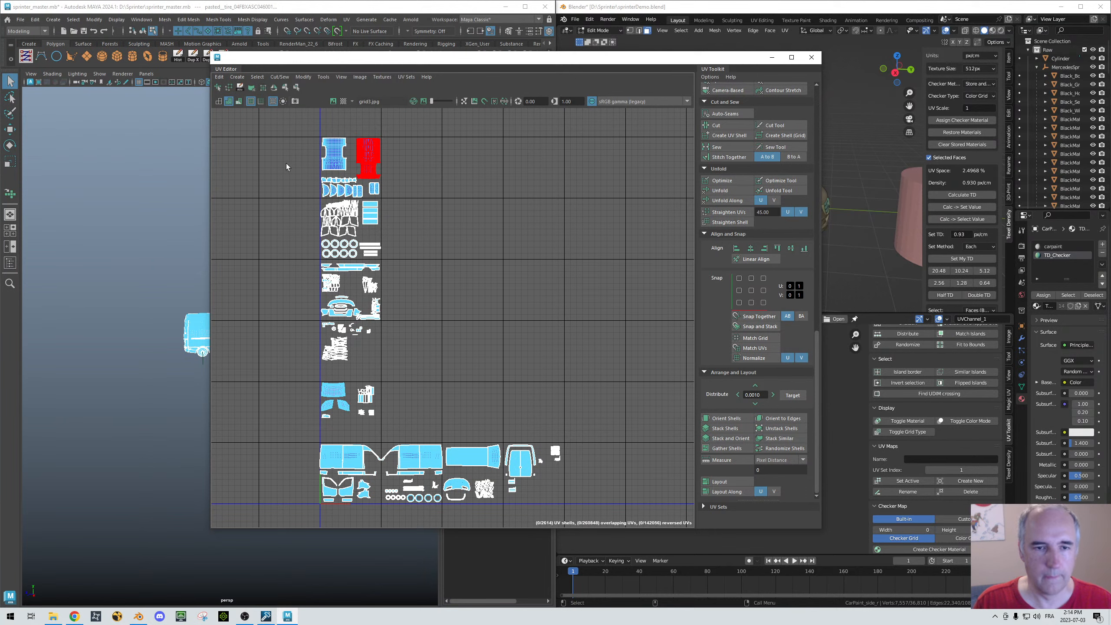
click(257, 77)
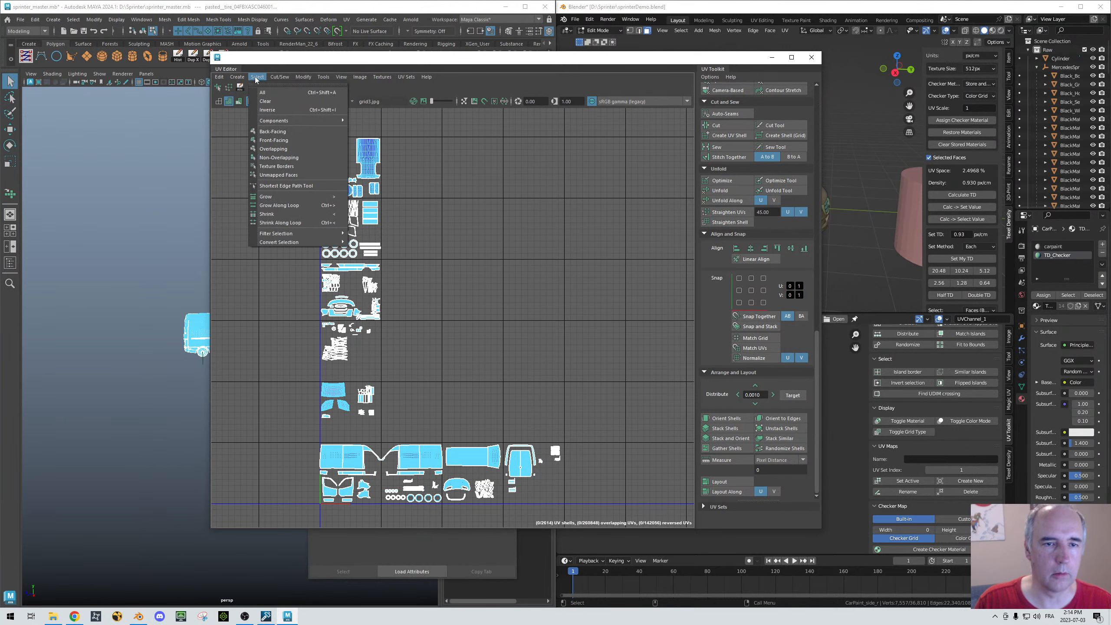
click(270, 93)
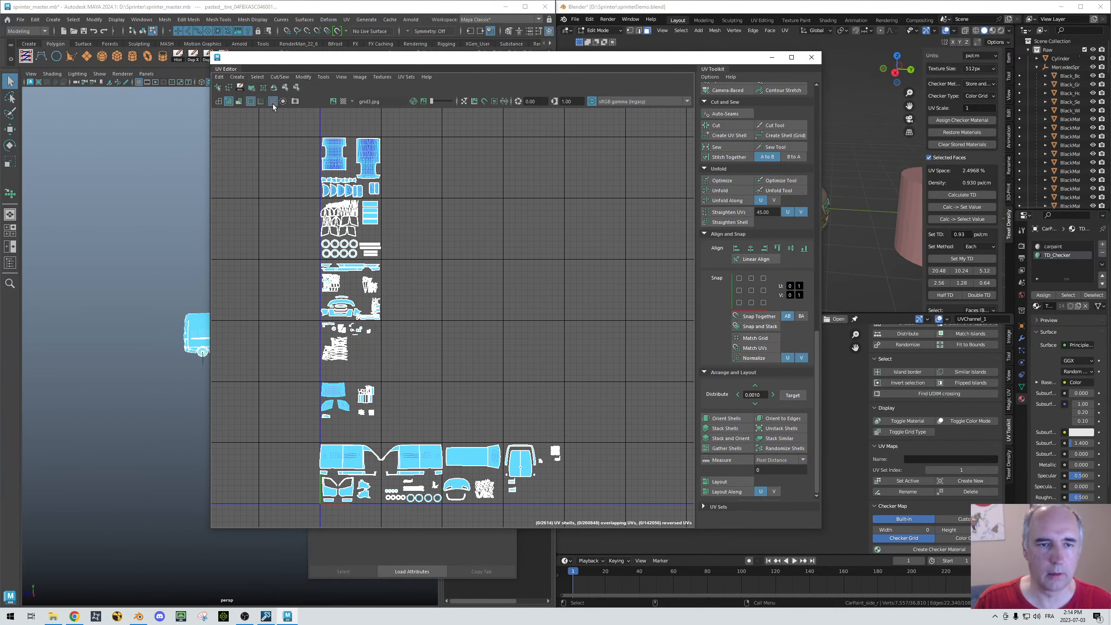
Step: Select all of the van's UV shells and try to lay them out, fixing the non-manifold geometry
click(257, 77)
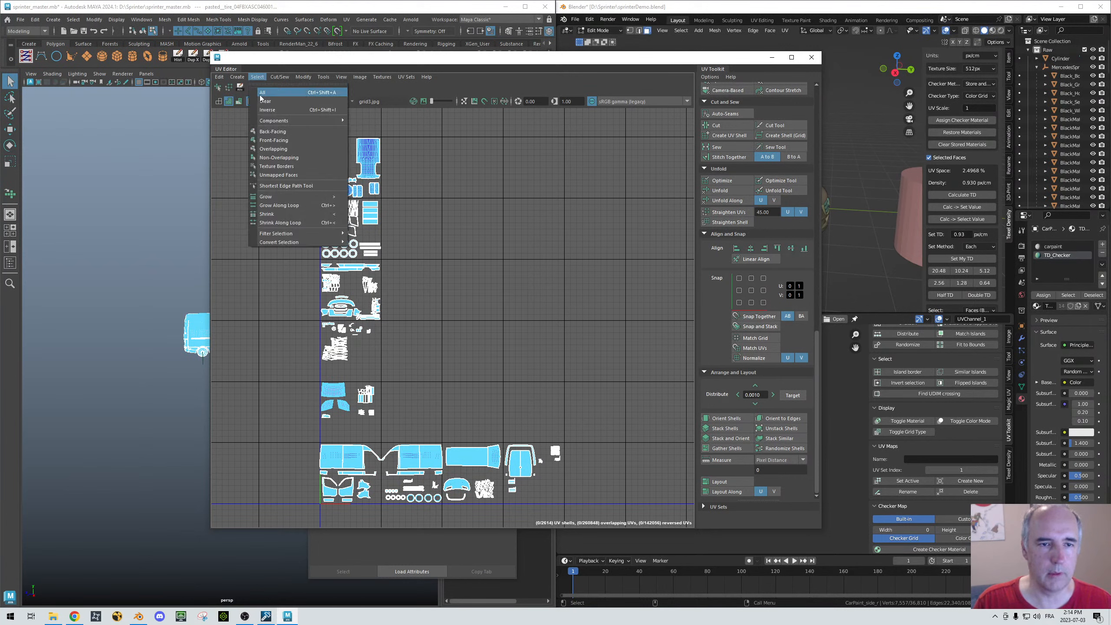
click(261, 96)
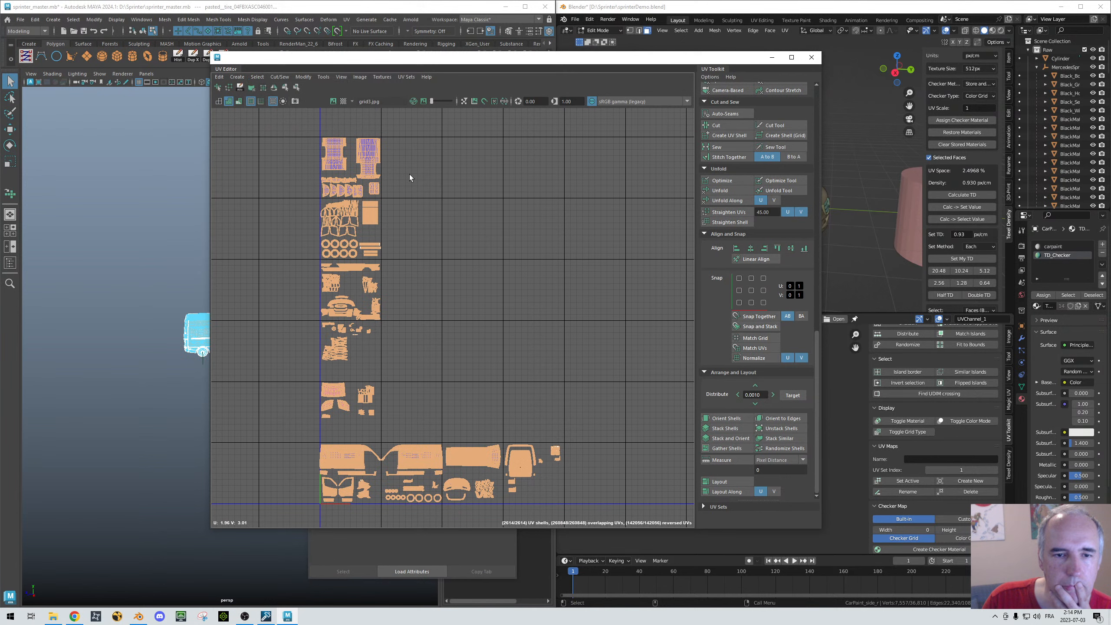
key(ctrl+l)
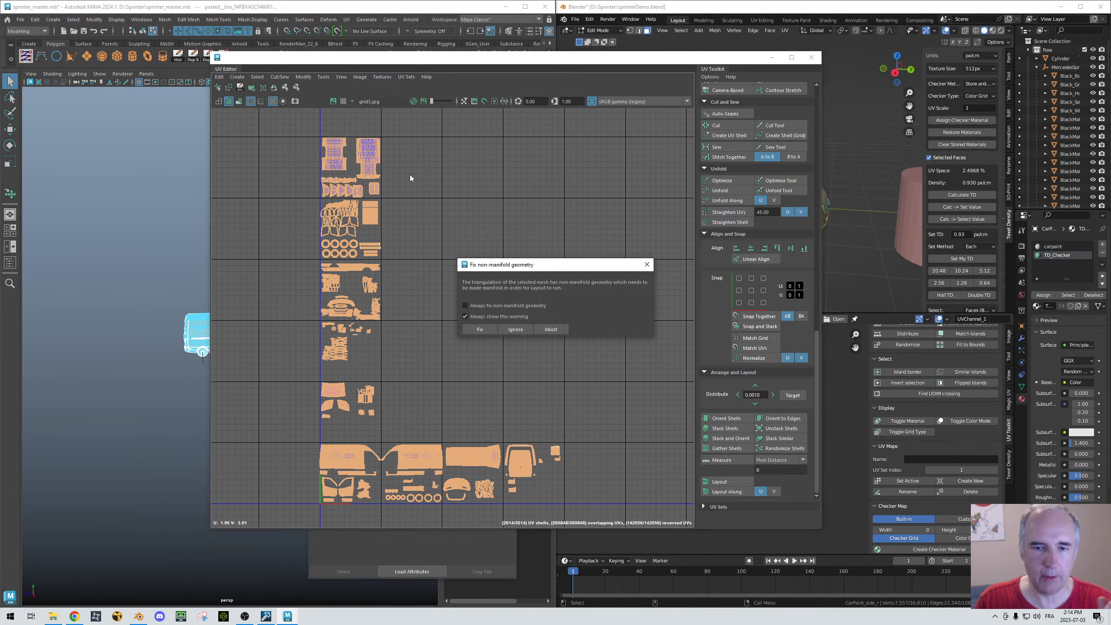
click(481, 328)
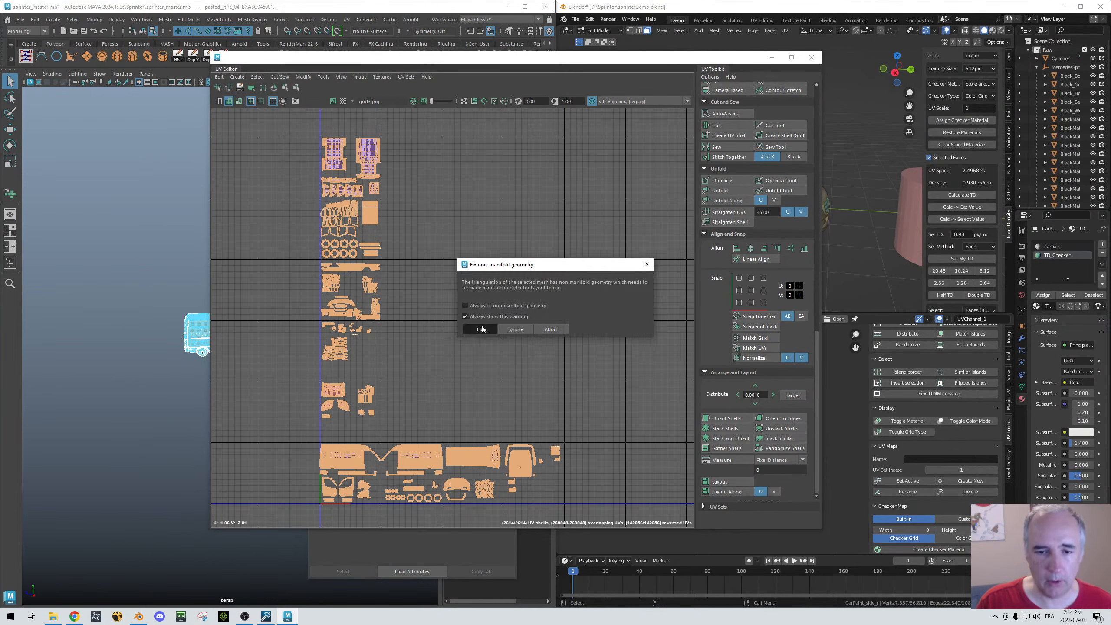
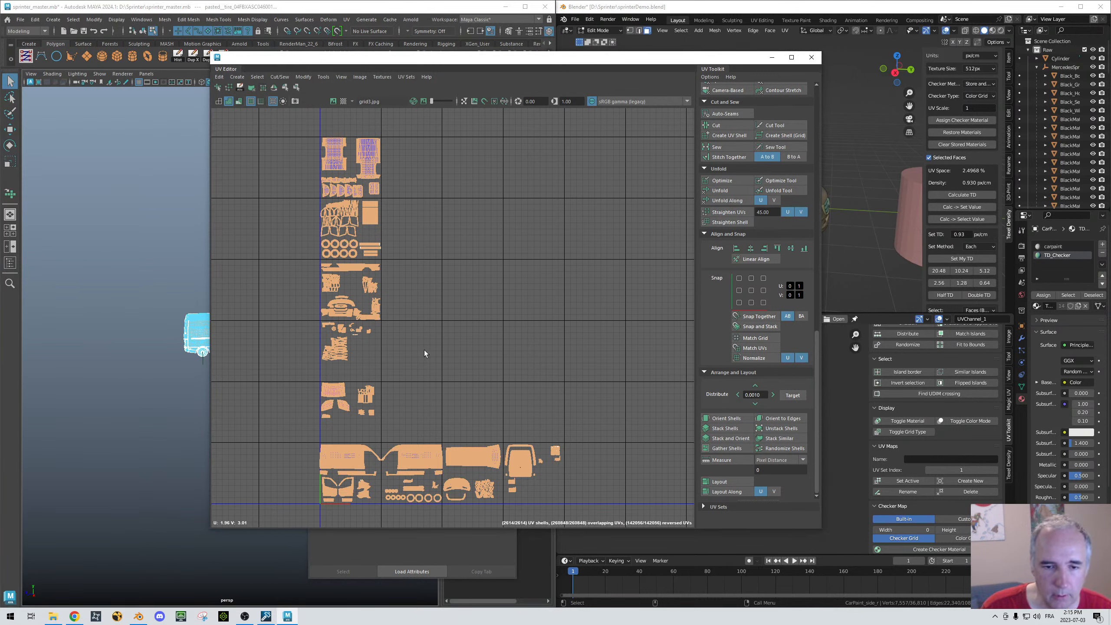
Step: Try to select the UV shells in the uppermost tiles of the UDIM column
alt+middle_drag(433, 323, 433, 328)
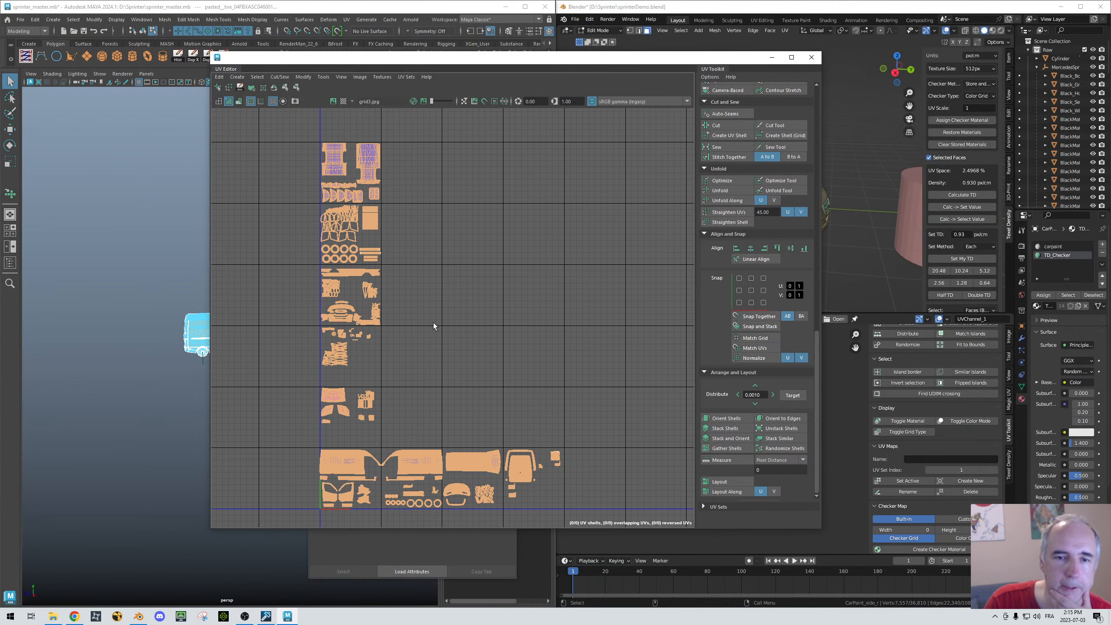
scroll(453, 318, down, 3)
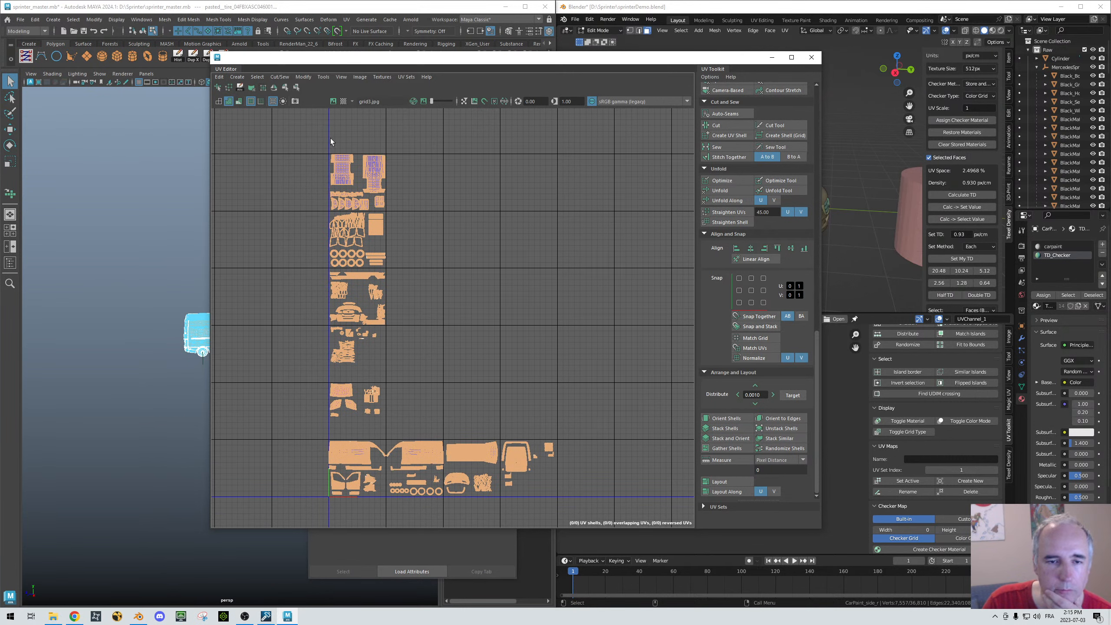
key(q)
drag(302, 132, 488, 241)
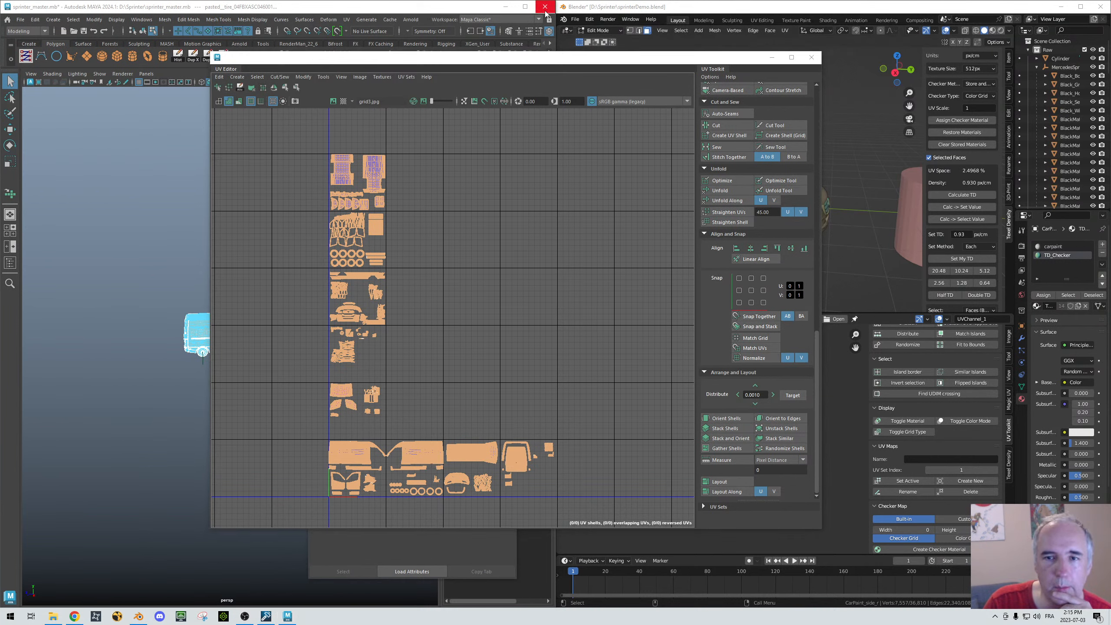
Step: Move the UV Editor and Attribute Editor windows aside and try to exit Maya
drag(447, 60, 847, 179)
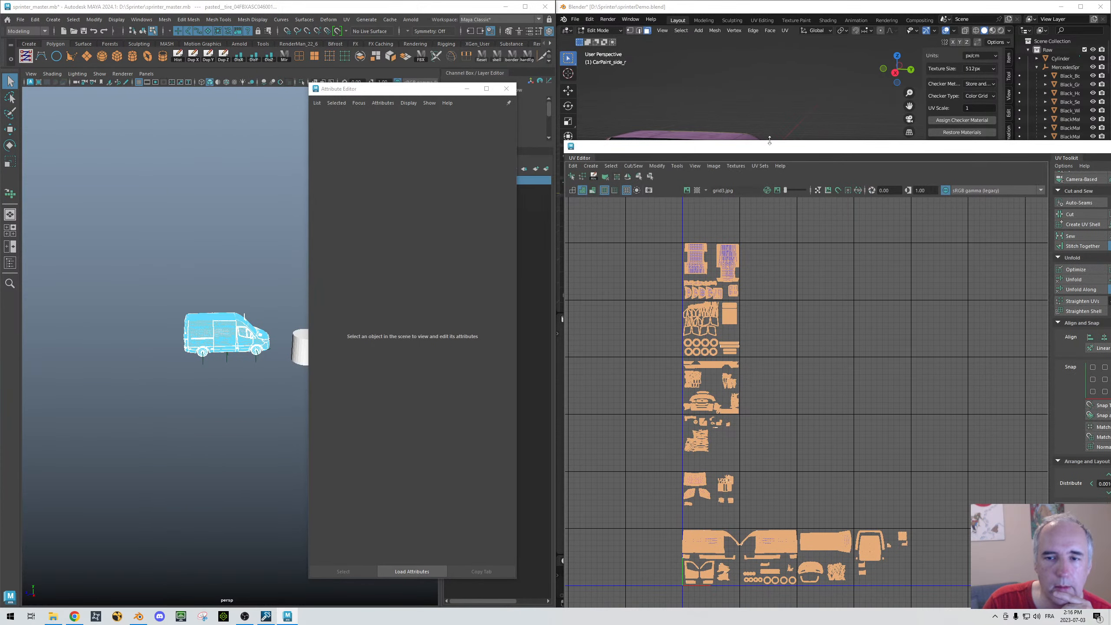
click(417, 95)
drag(417, 95, 255, 188)
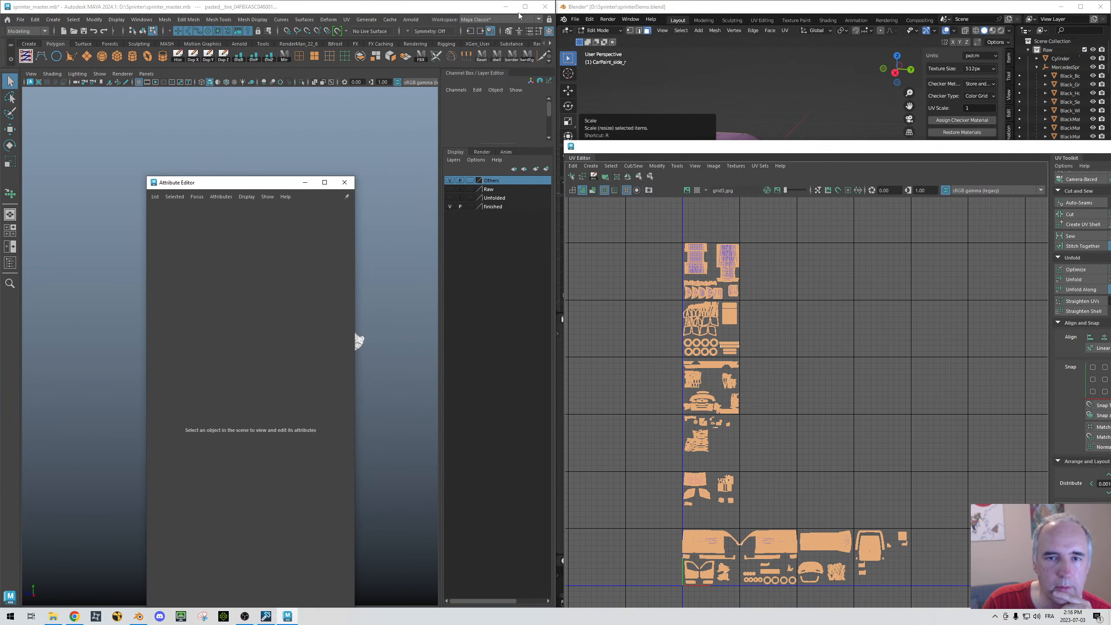
click(20, 20)
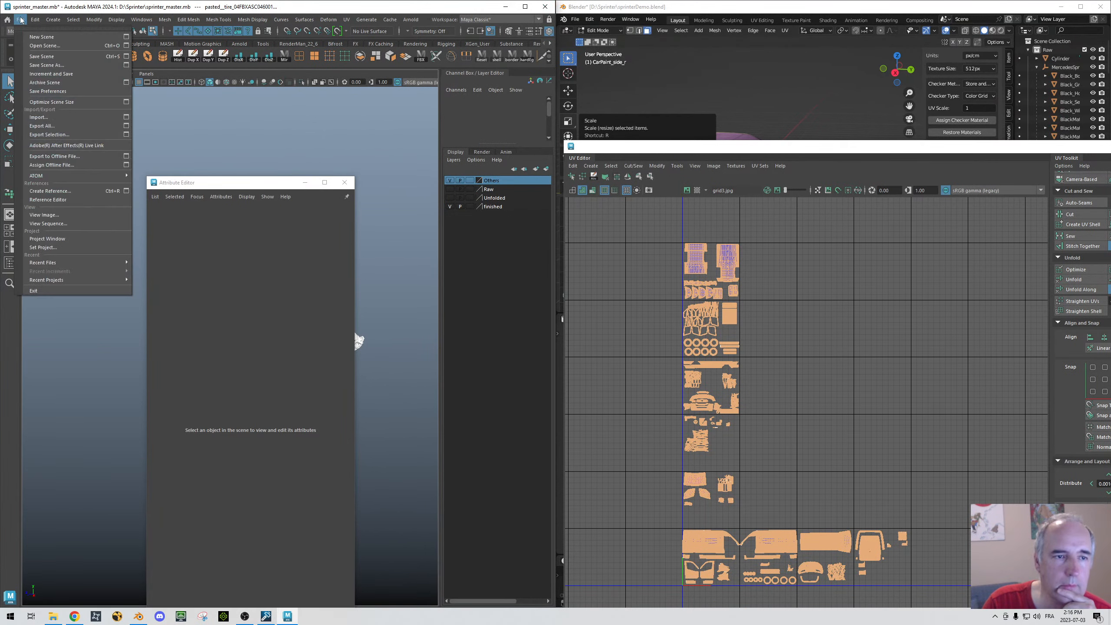
click(44, 290)
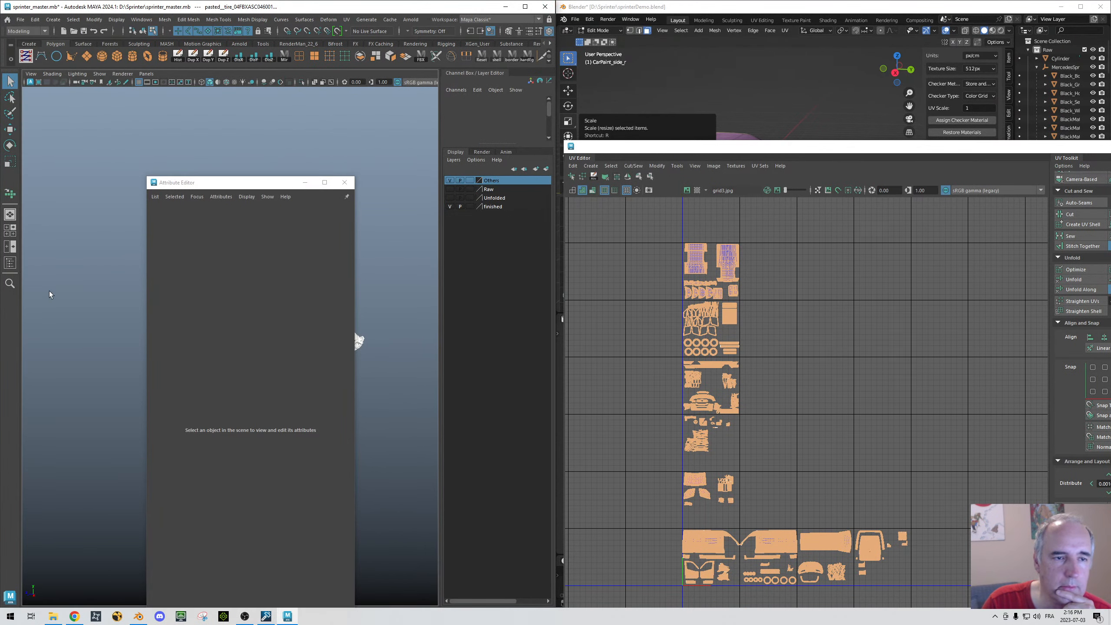
Step: Force-quit the maya process in Task Manager and close Task Manager
key(ctrl+shift+Escape)
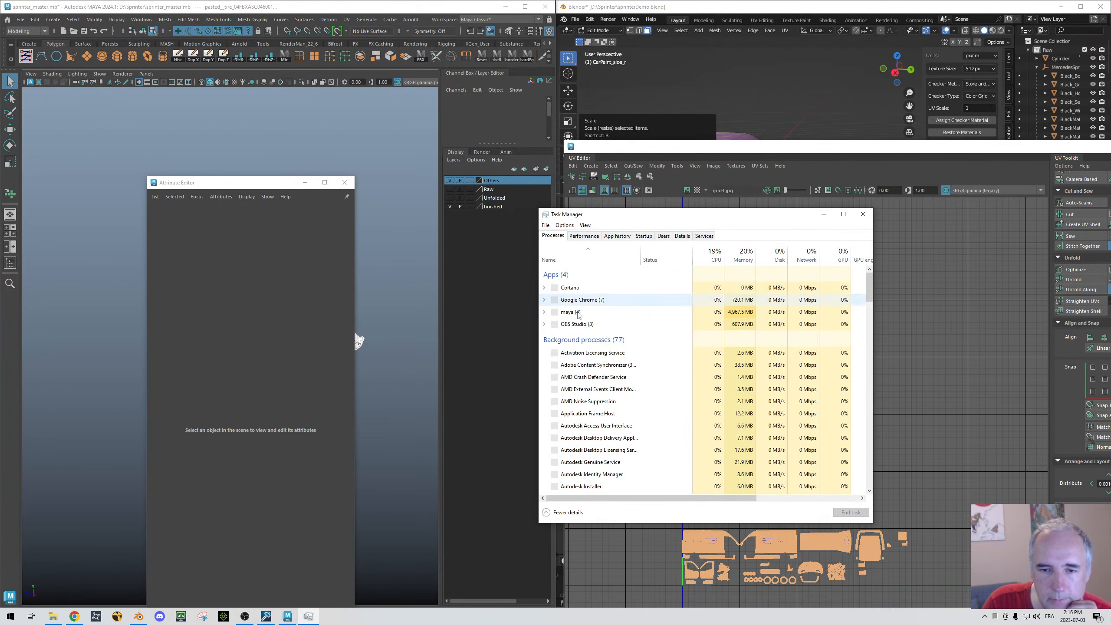
click(576, 312)
click(571, 336)
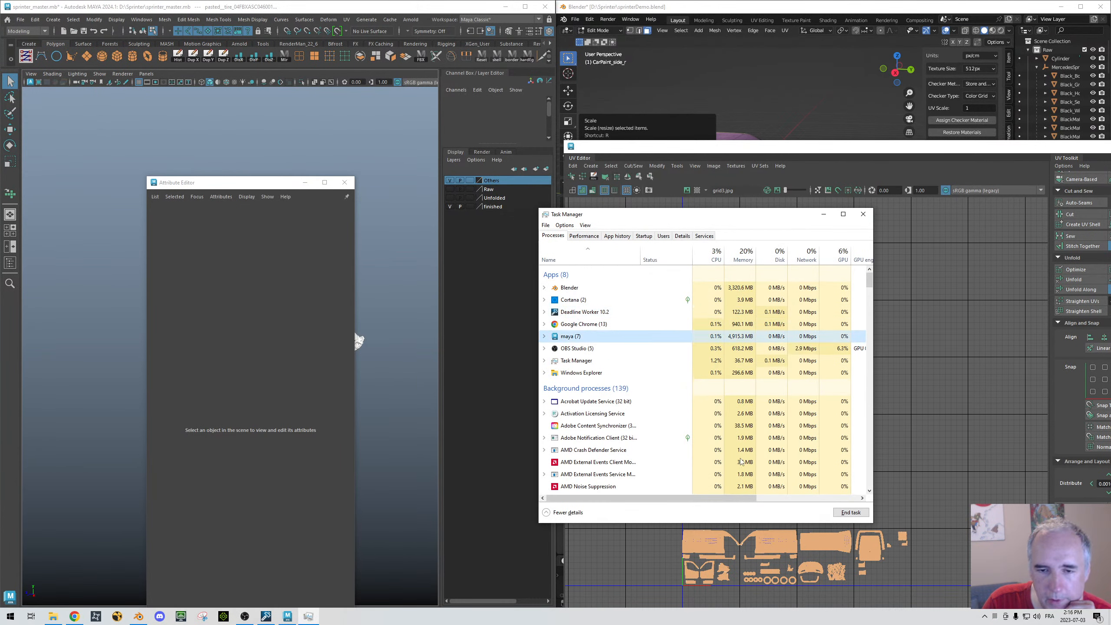
click(835, 512)
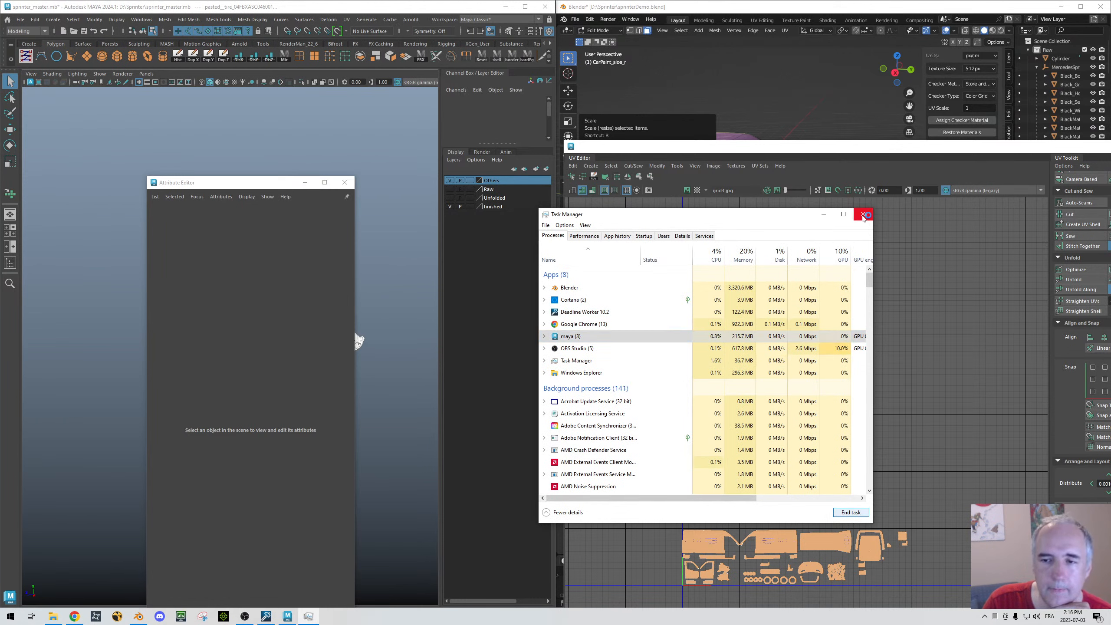
drag(785, 218, 532, 187)
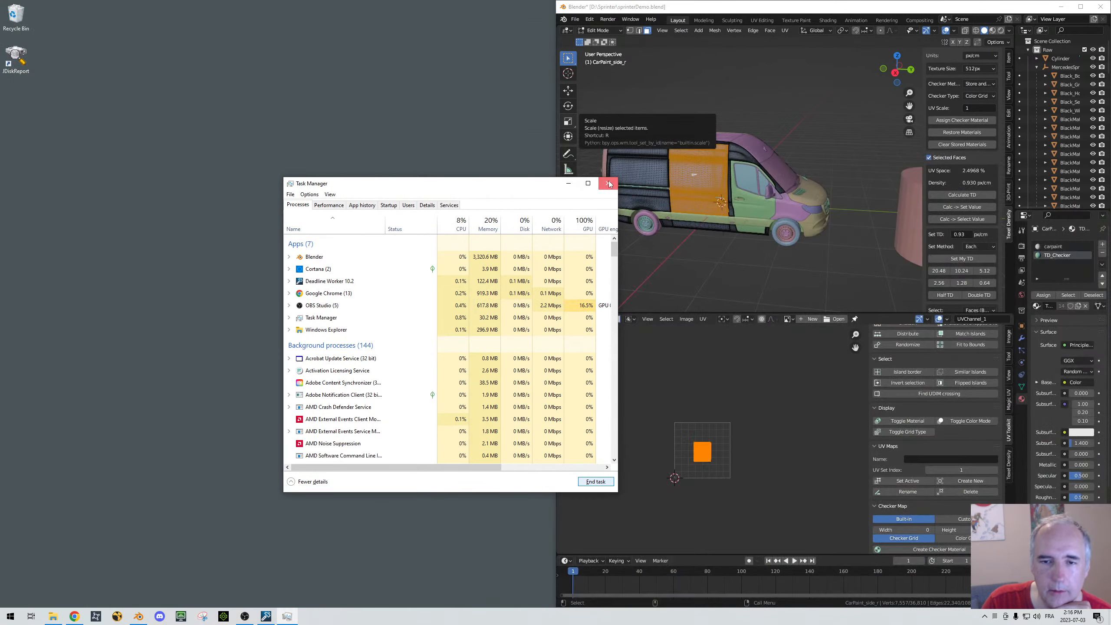
click(608, 184)
Step: Relaunch Maya 2024 and open the recent scene sprinter_master.mb
click(10, 615)
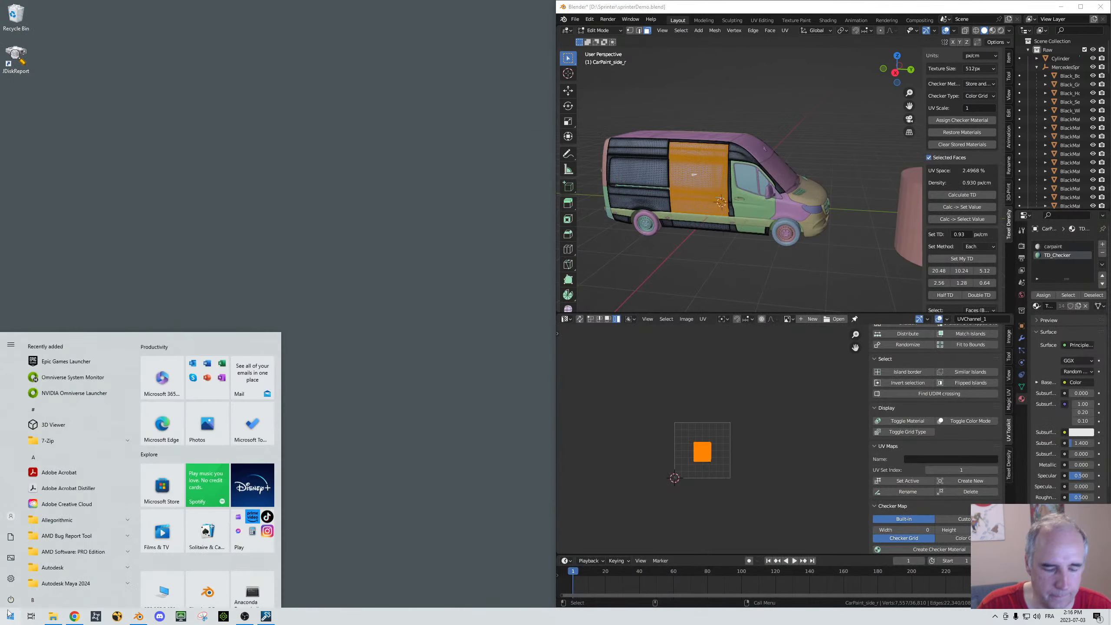
text(may)
key(Return)
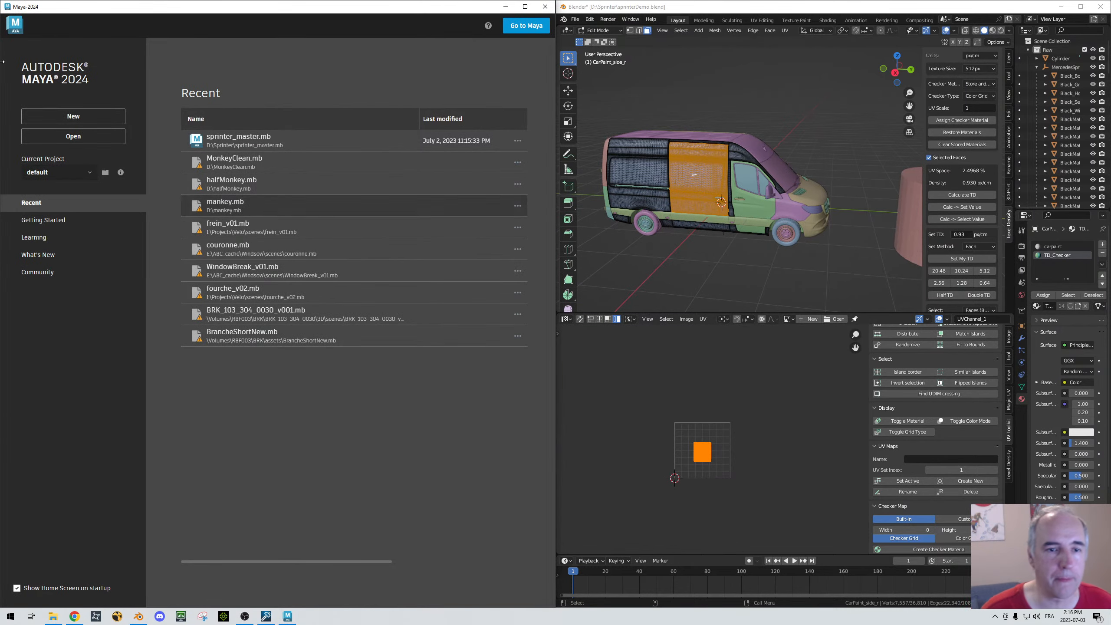
click(238, 137)
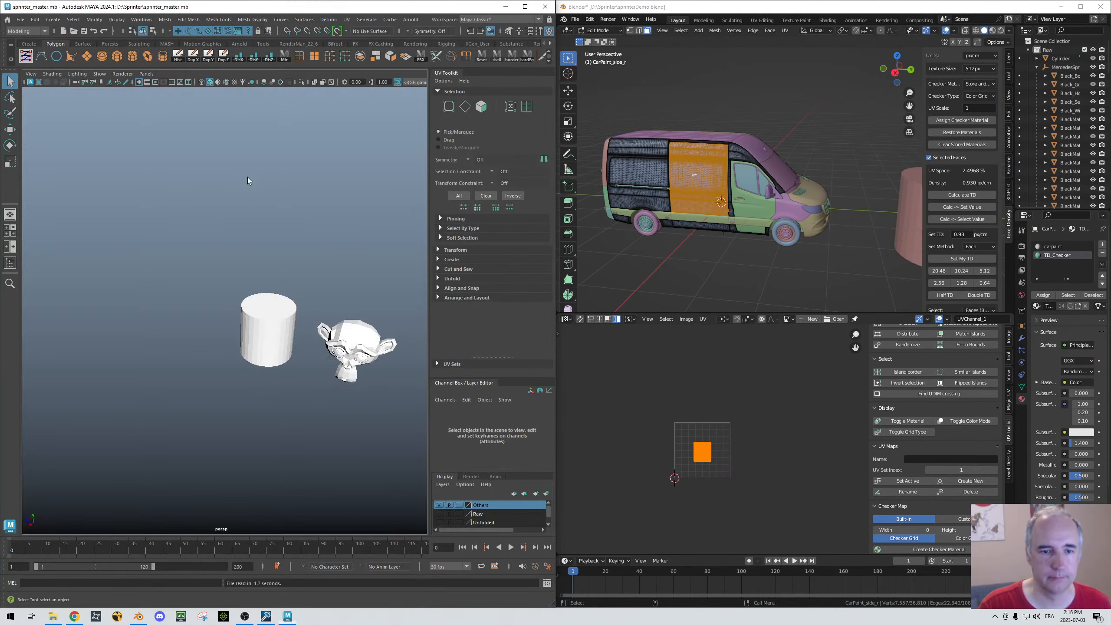
Step: Delete the cylinder and monkey head from the scene and make the finished layer visible
drag(195, 250, 366, 388)
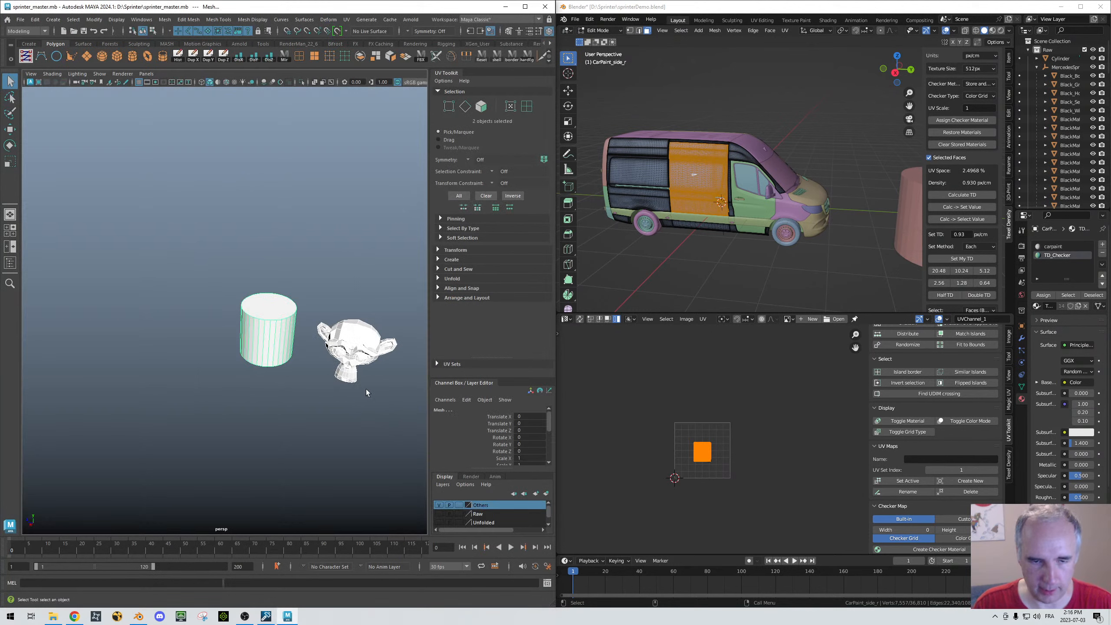
key(Delete)
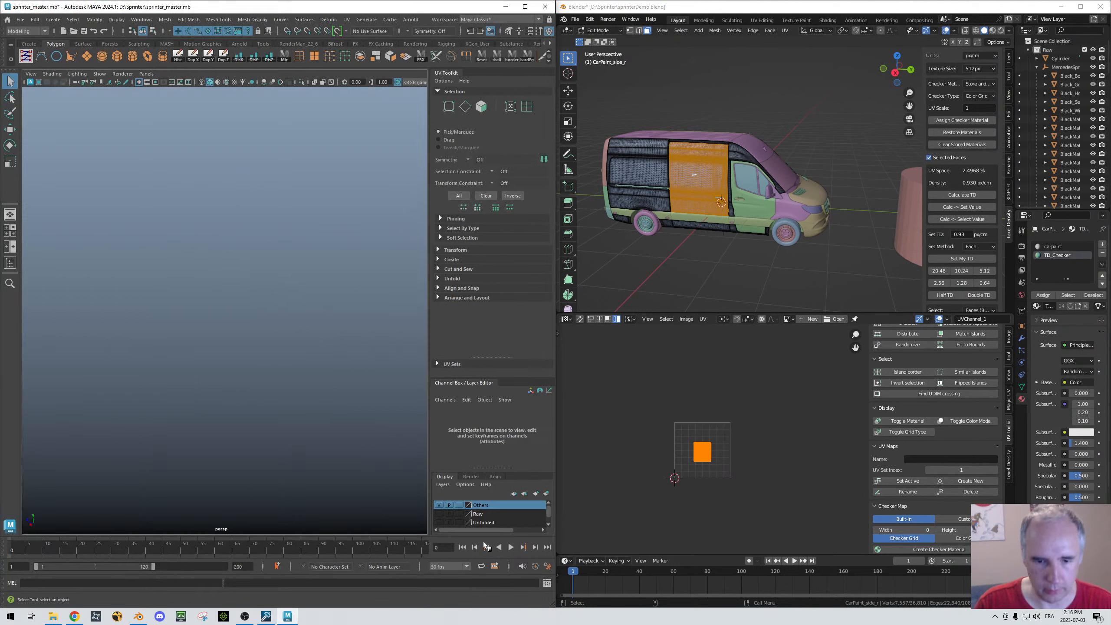
scroll(440, 516, down, 1)
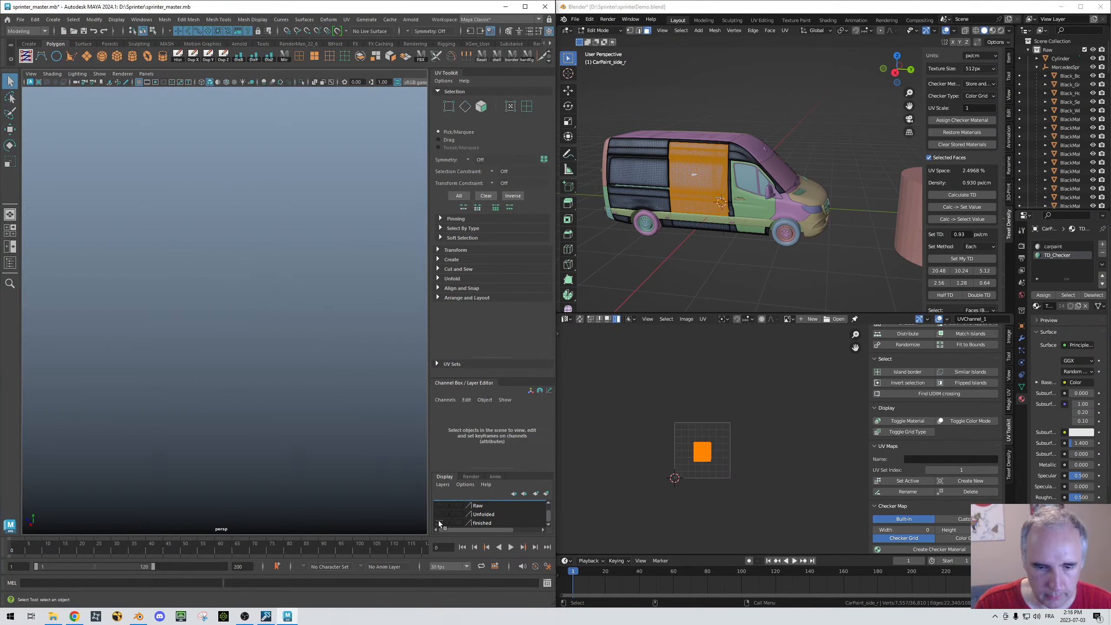
Step: Select the whole van and load its UVs into the UV Editor with the full UDIM layout in view
drag(42, 198, 230, 387)
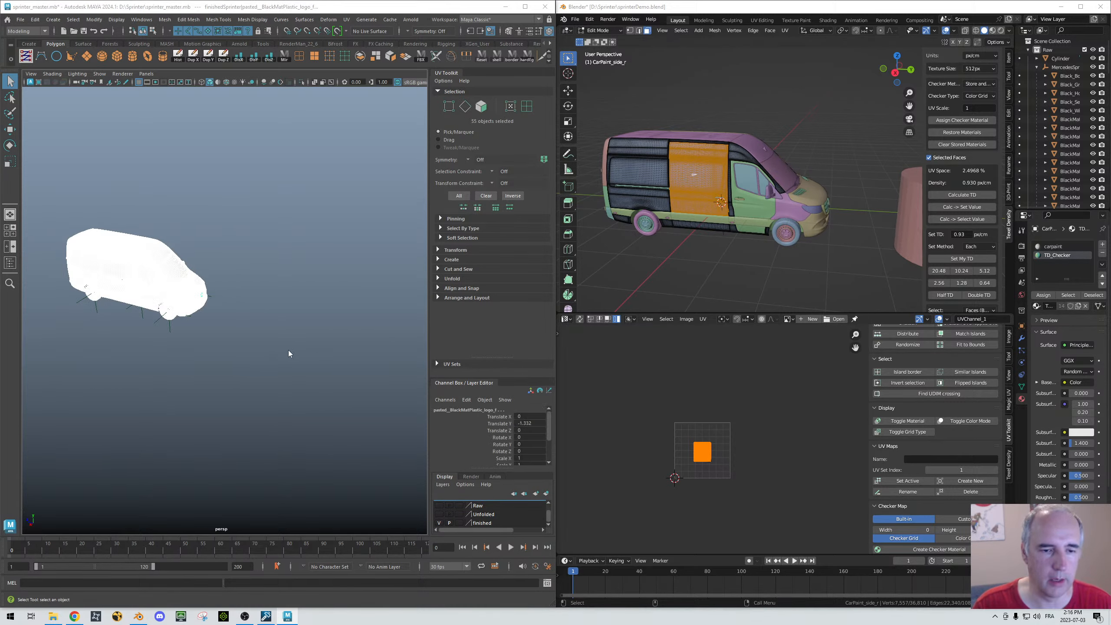
right_drag(288, 353, 223, 312)
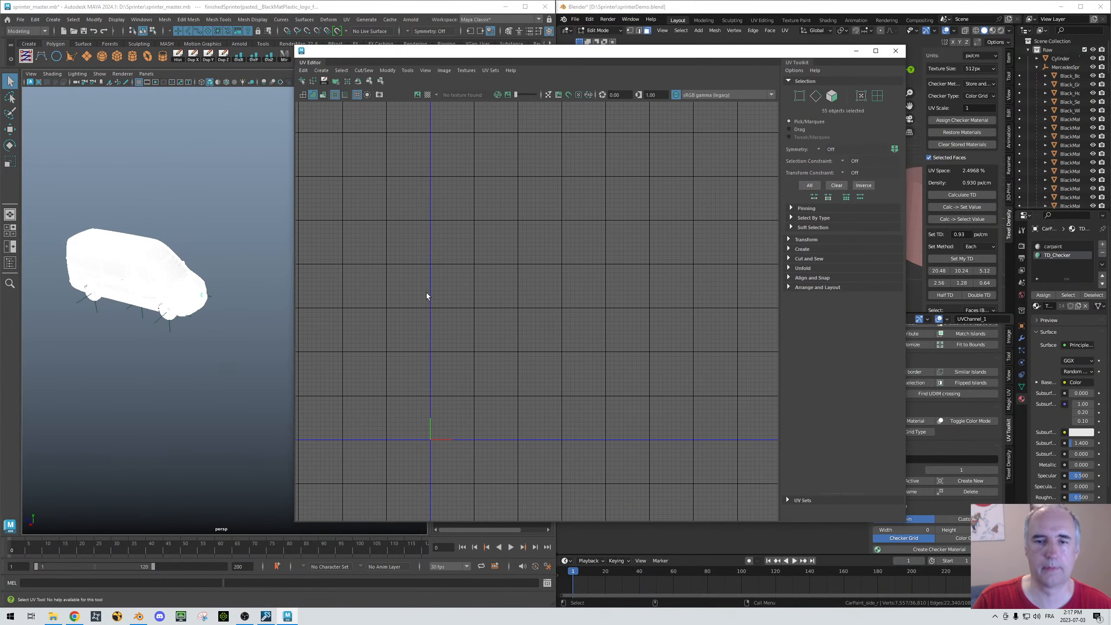
scroll(427, 293, down, 2)
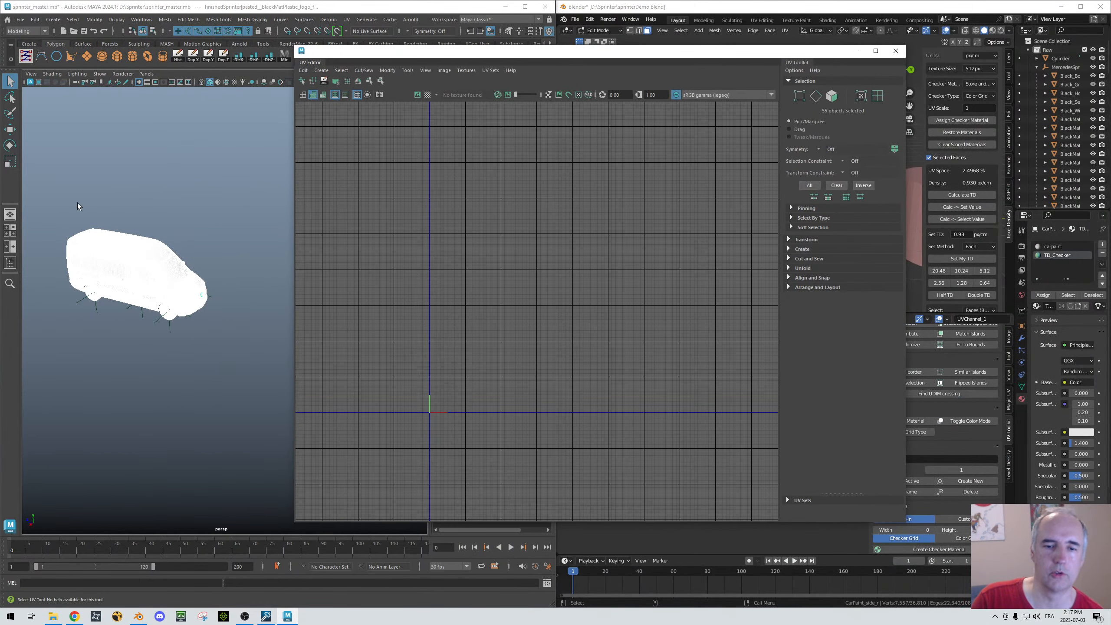
scroll(450, 225, up, 1)
drag(48, 197, 229, 329)
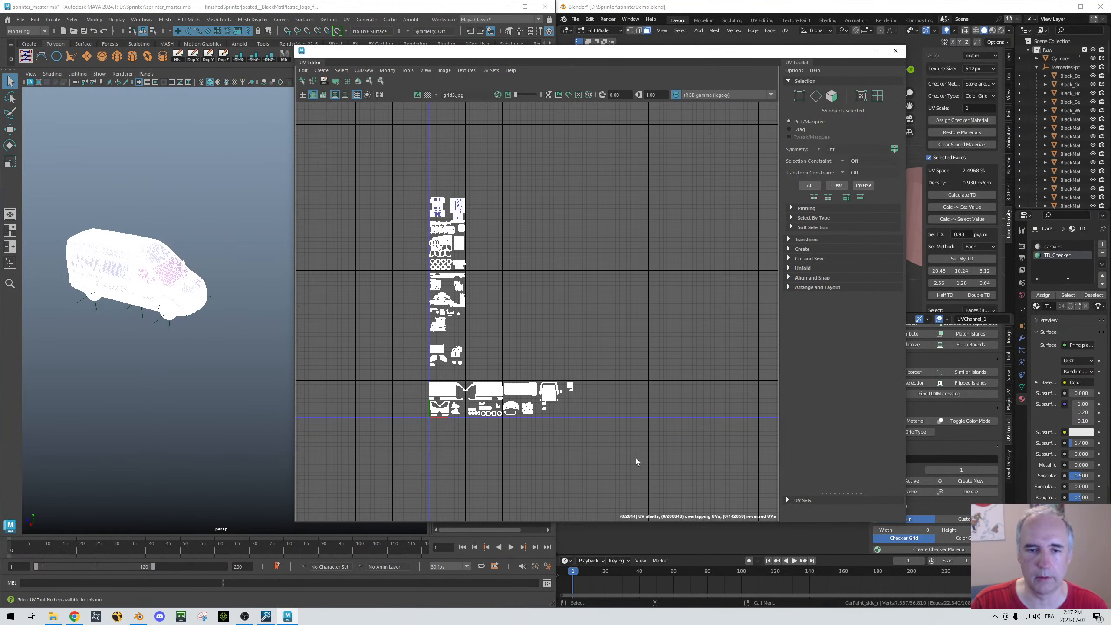
Step: Switch to UV Shell selection, select all of the van's shells and adjust the UV Editor's shell shading
right_click(507, 262)
right_drag(506, 261, 455, 233)
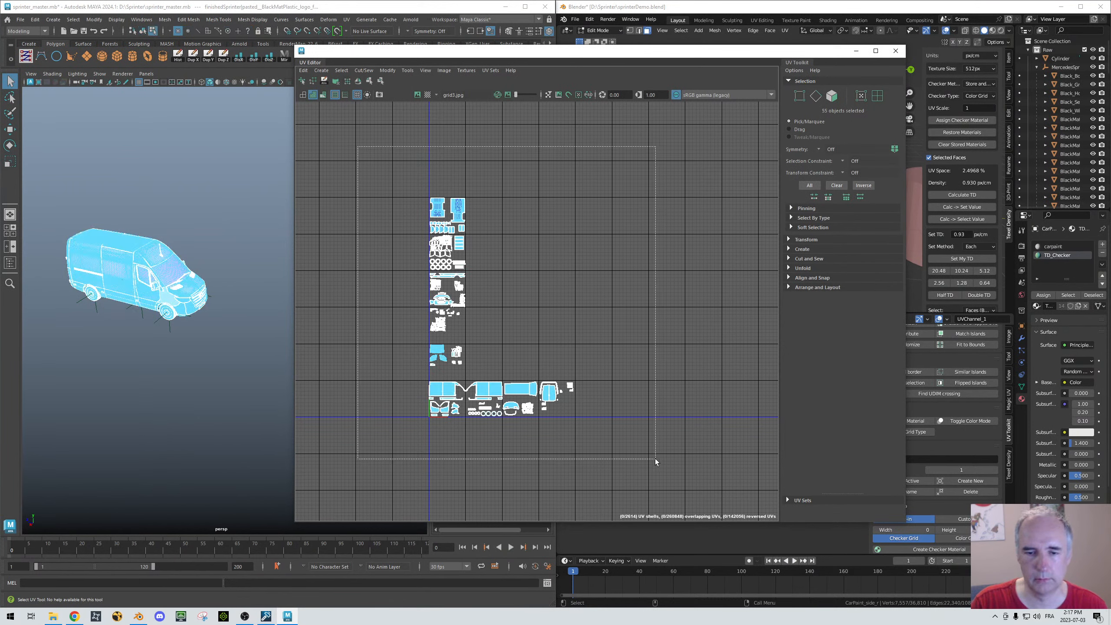
click(335, 96)
click(334, 96)
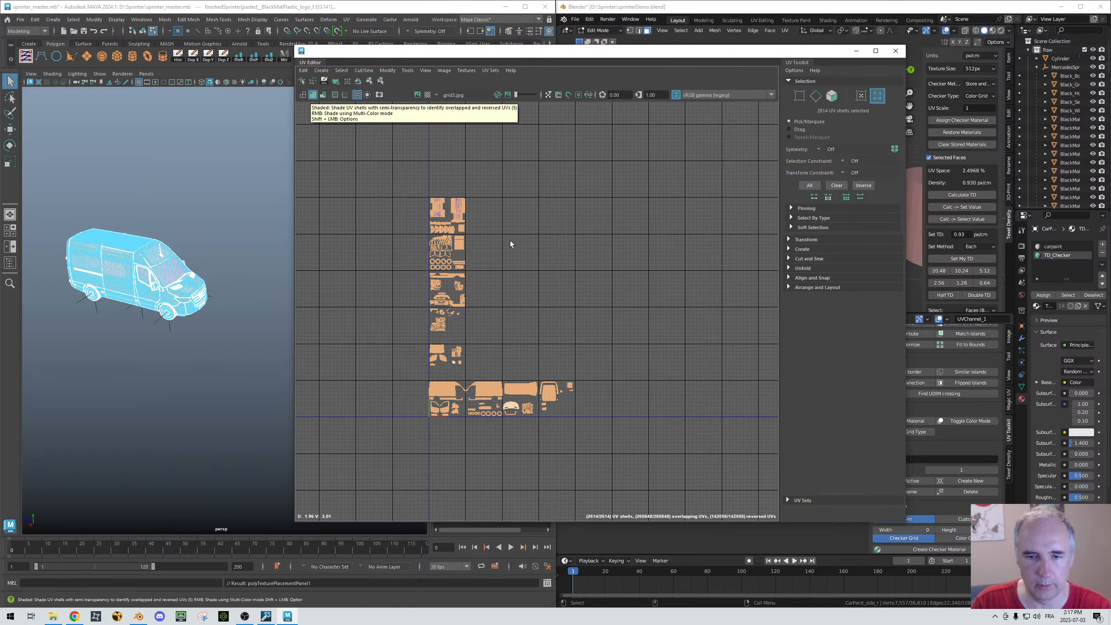
Step: Try to lay out all of the selected shells, fixing the non-manifold geometry
key(ctrl+l)
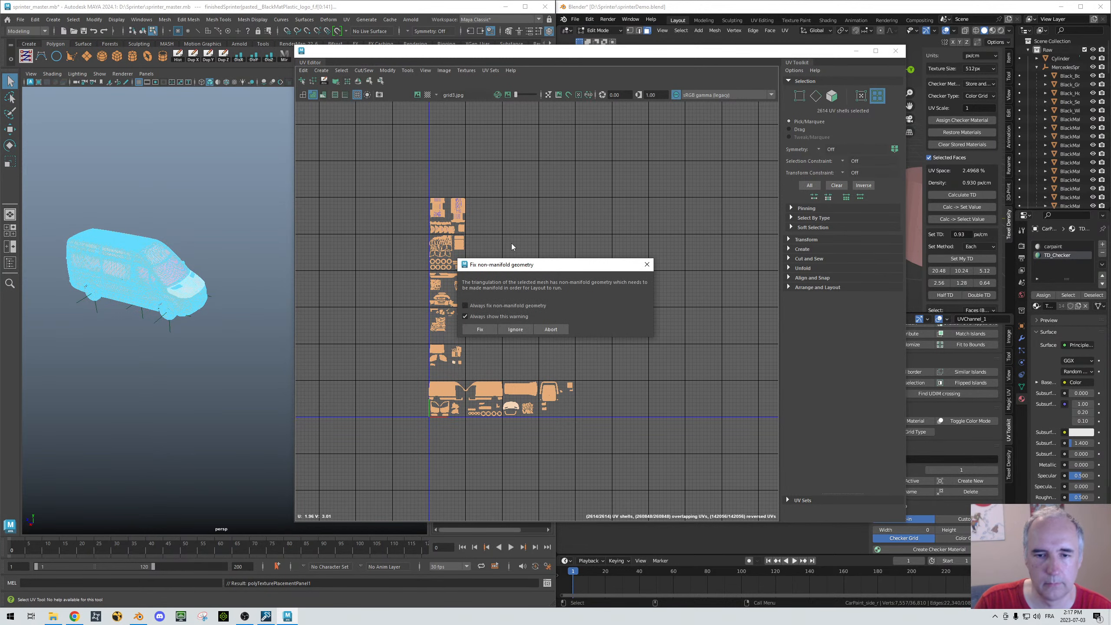
click(478, 329)
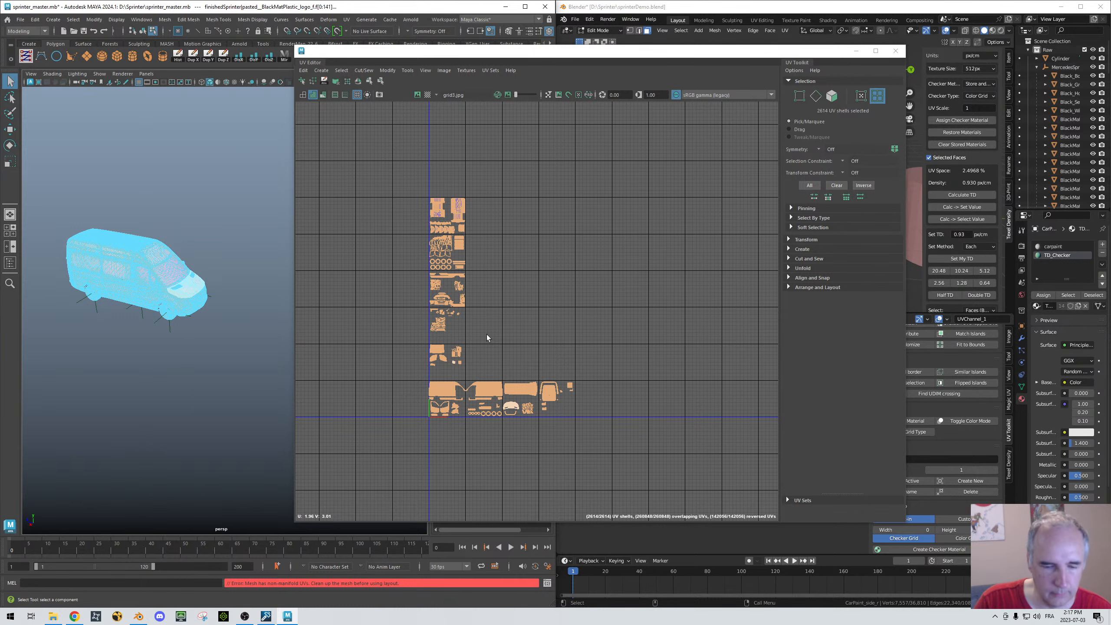
click(486, 334)
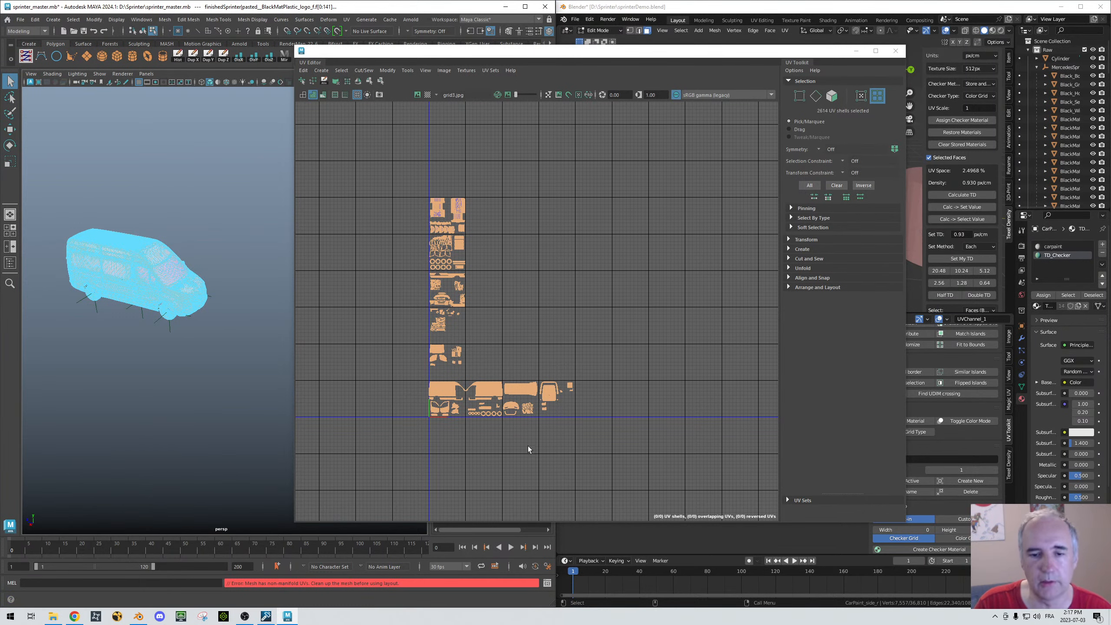
Step: Select only the UV shells in the bottom row of tiles and lay them out, fixing the non-manifold geometry
scroll(527, 447, down, 1)
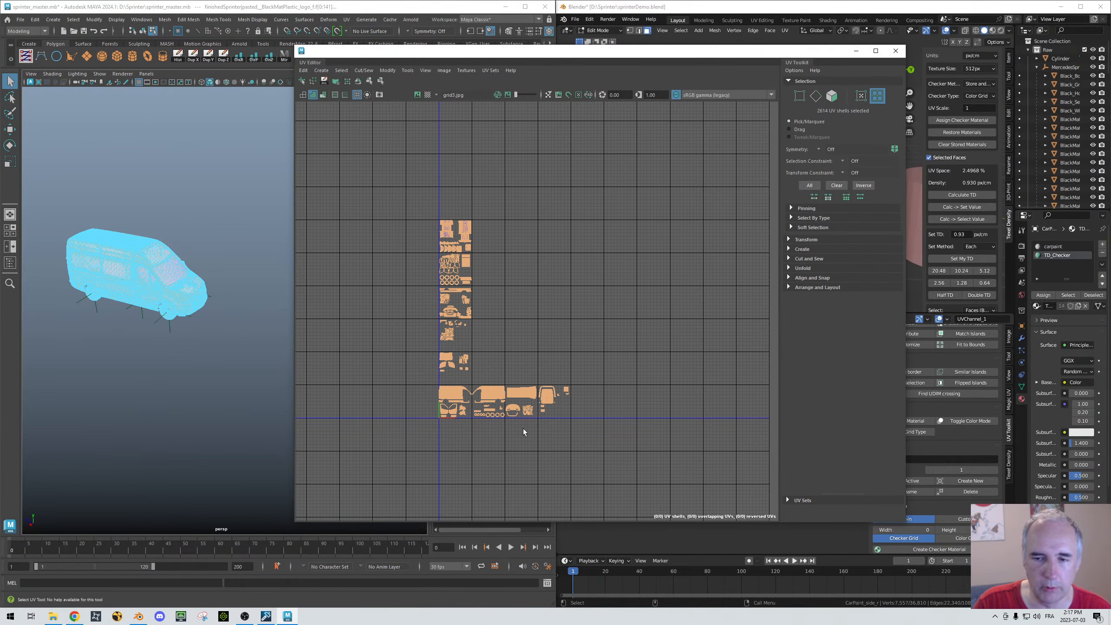
scroll(522, 428, up, 2)
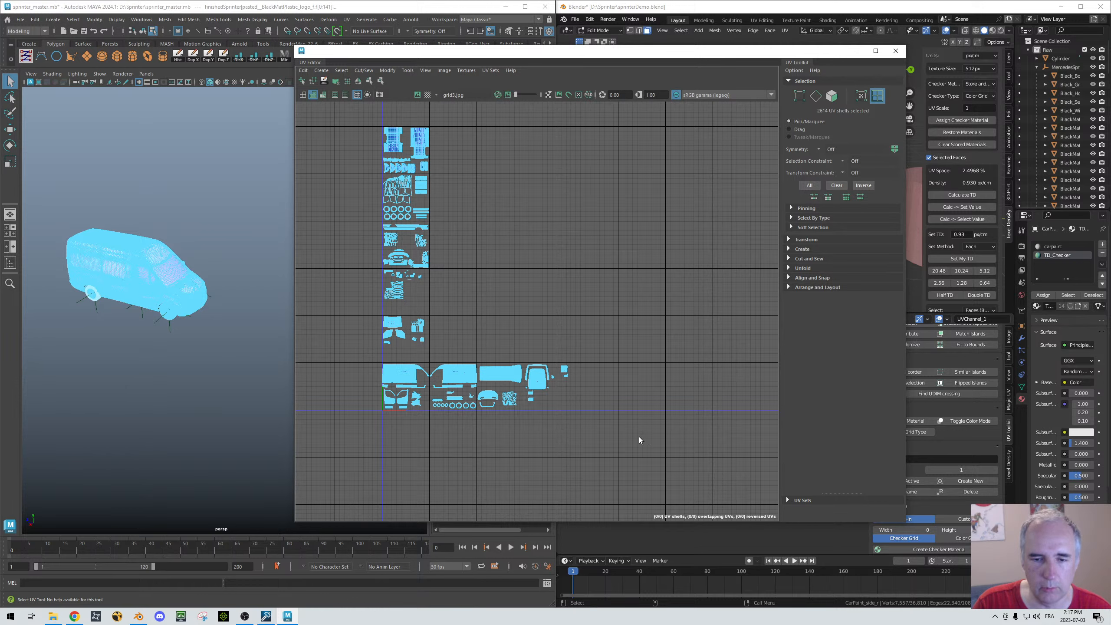
key(ctrl+l)
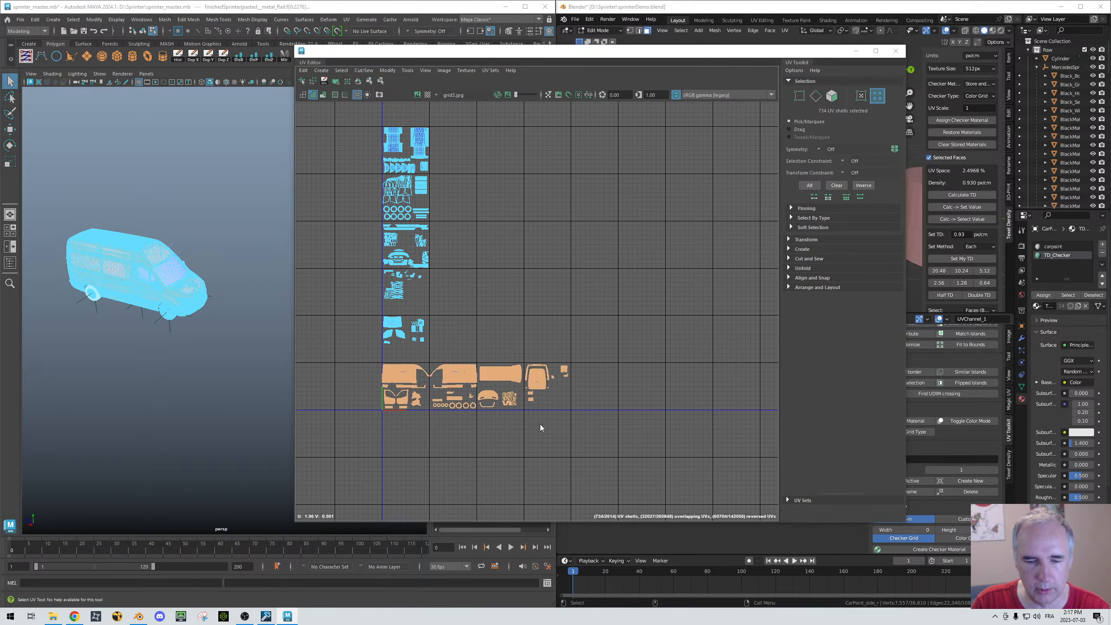
click(482, 330)
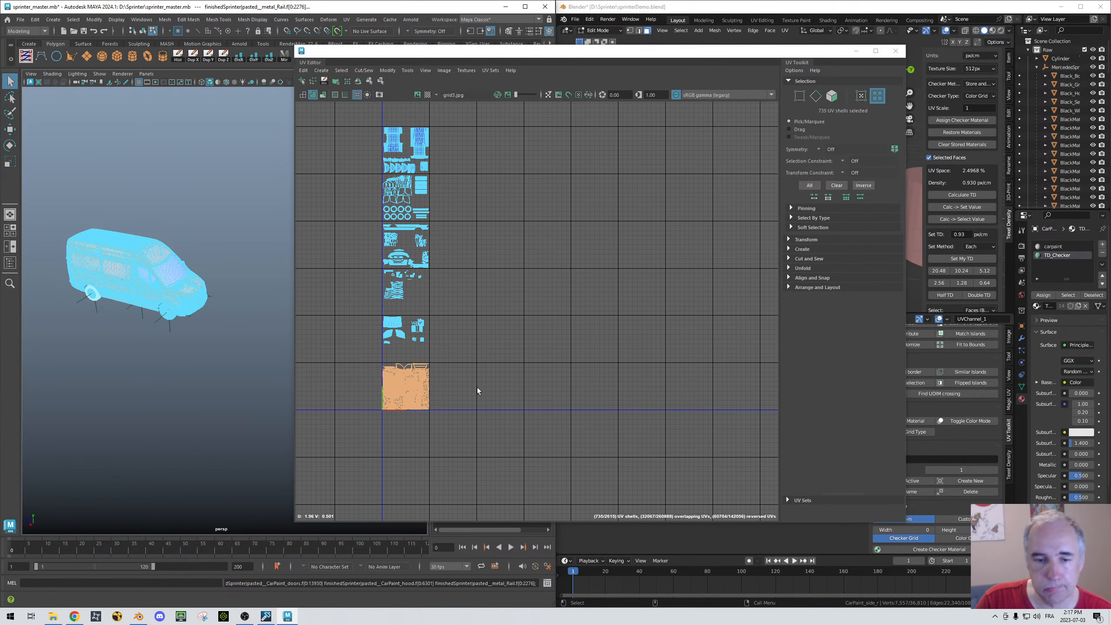
Step: Frame the laid-out UV shells, clear their selection and open the Arrange and Layout options
scroll(400, 387, up, 2)
scroll(400, 385, up, 4)
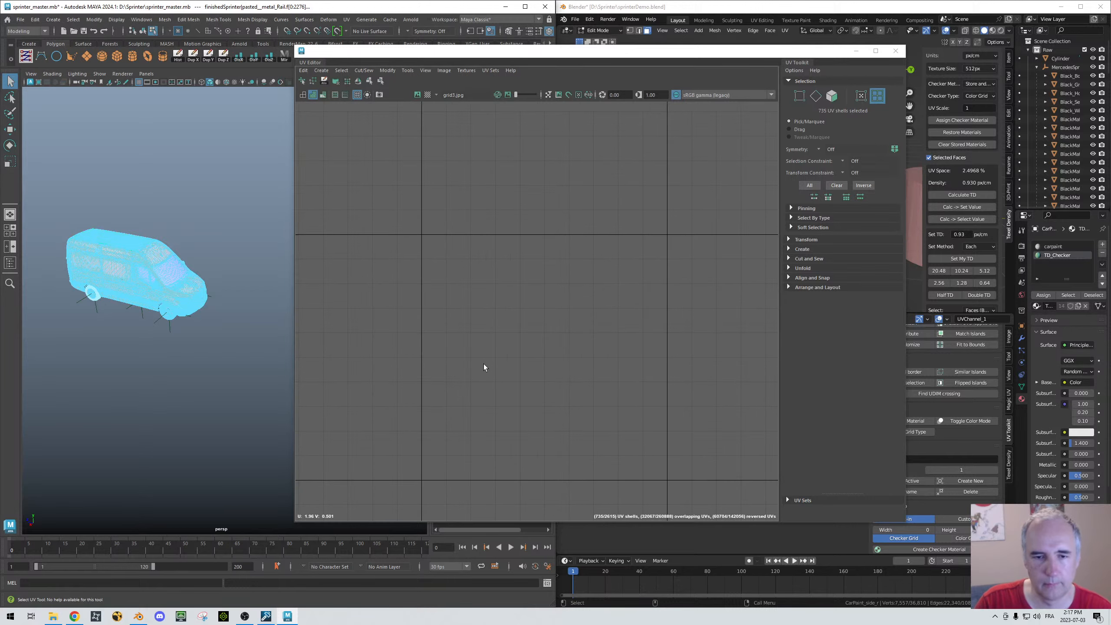
key(f)
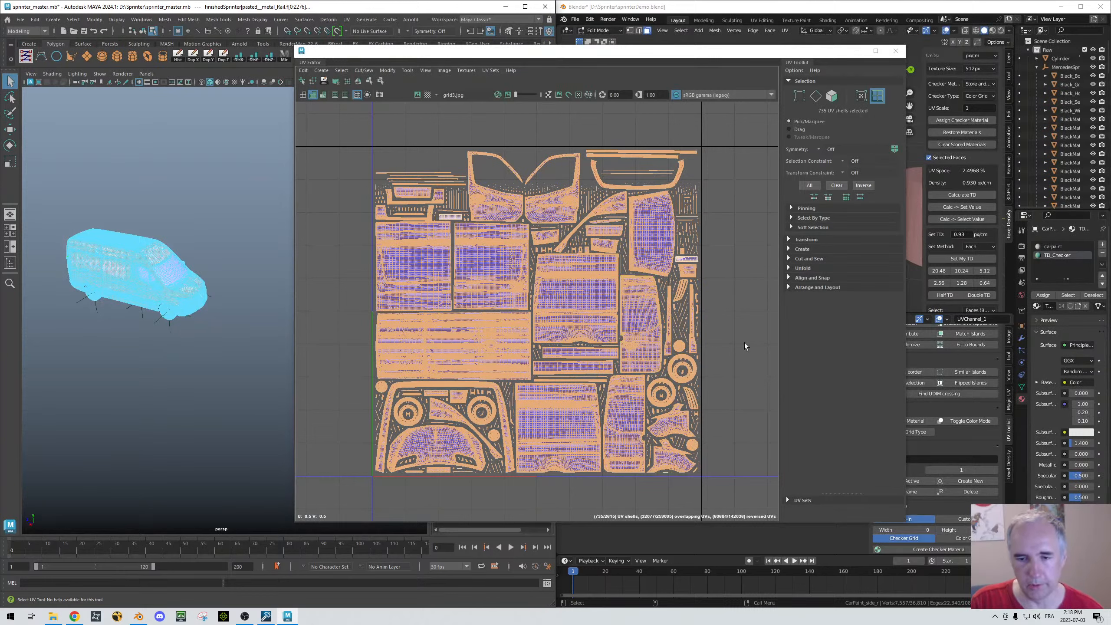
click(726, 343)
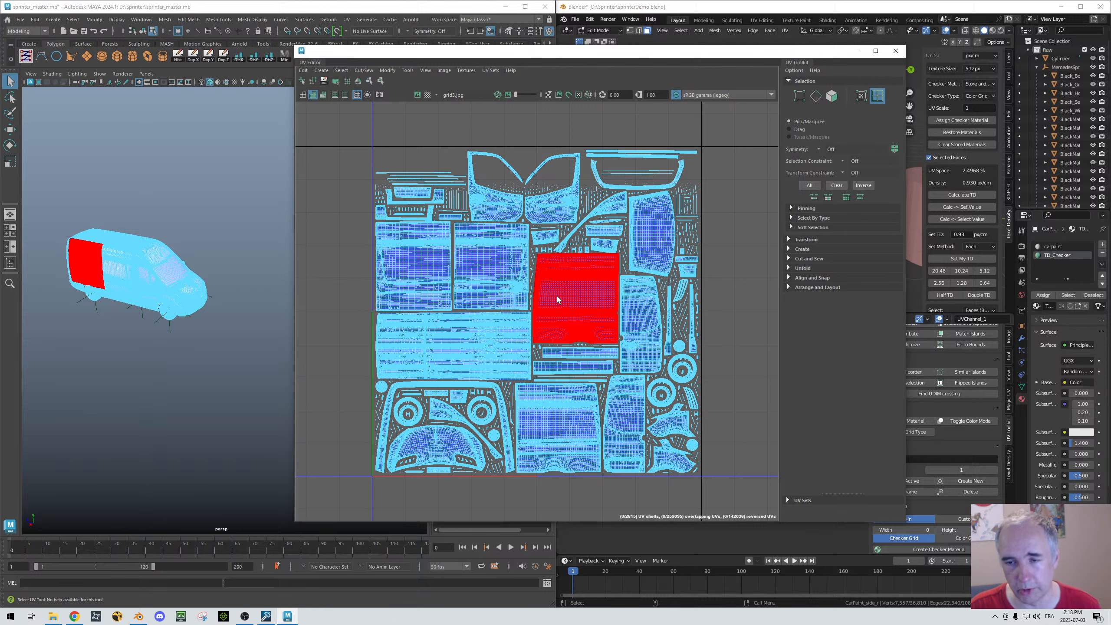
click(789, 288)
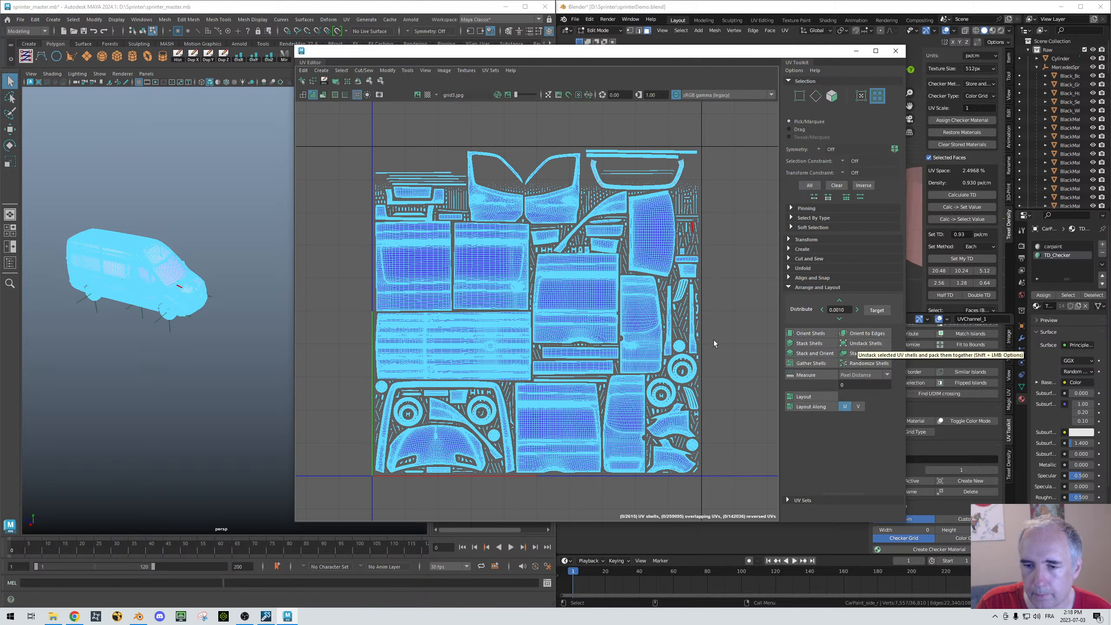
Step: Select one of the round wheel shells in the layout and try Stack Similar on it
click(660, 382)
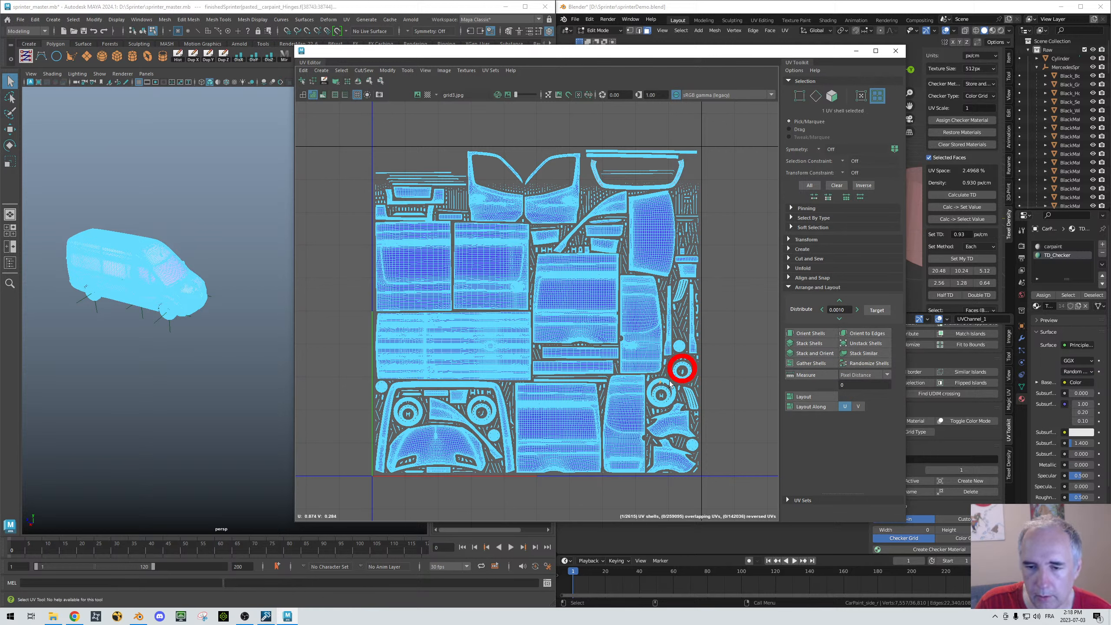
right_drag(667, 381, 630, 368)
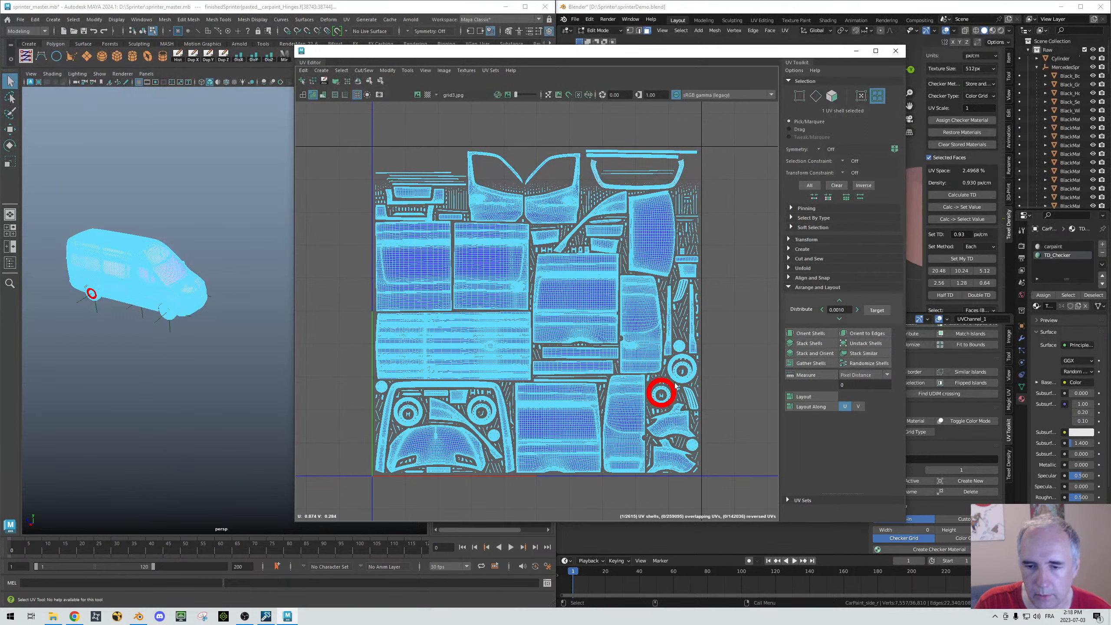
click(667, 385)
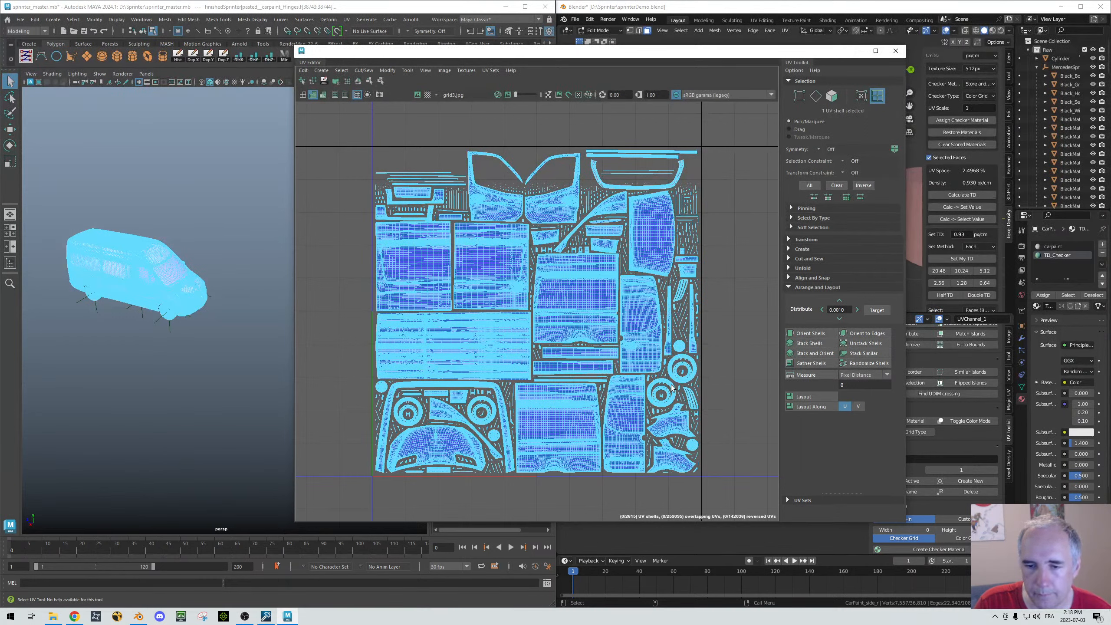
shift+click(672, 389)
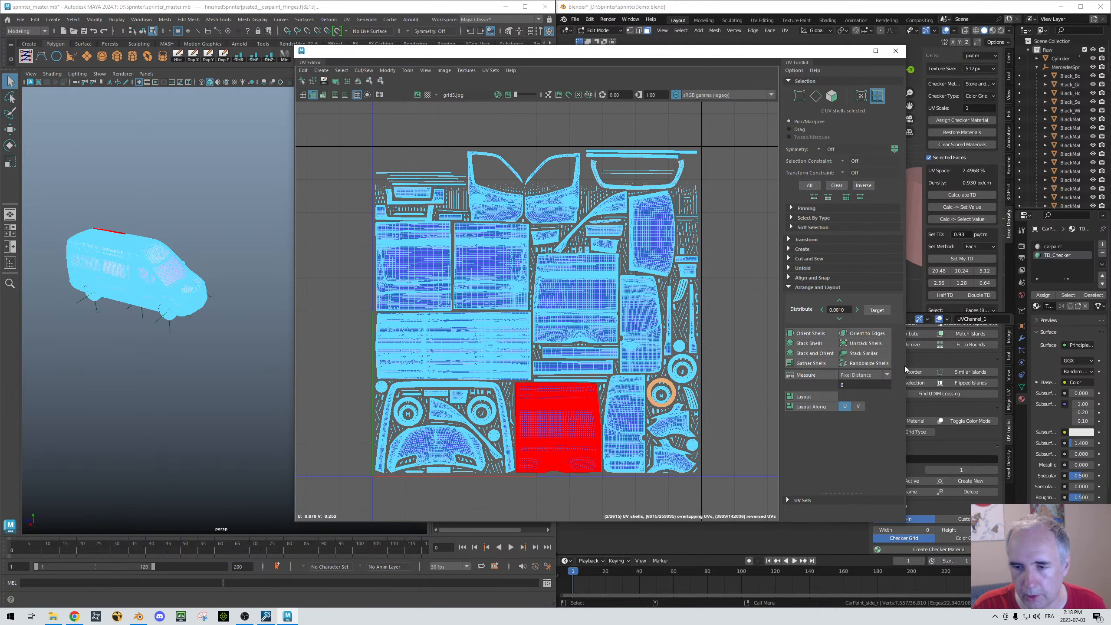
click(863, 357)
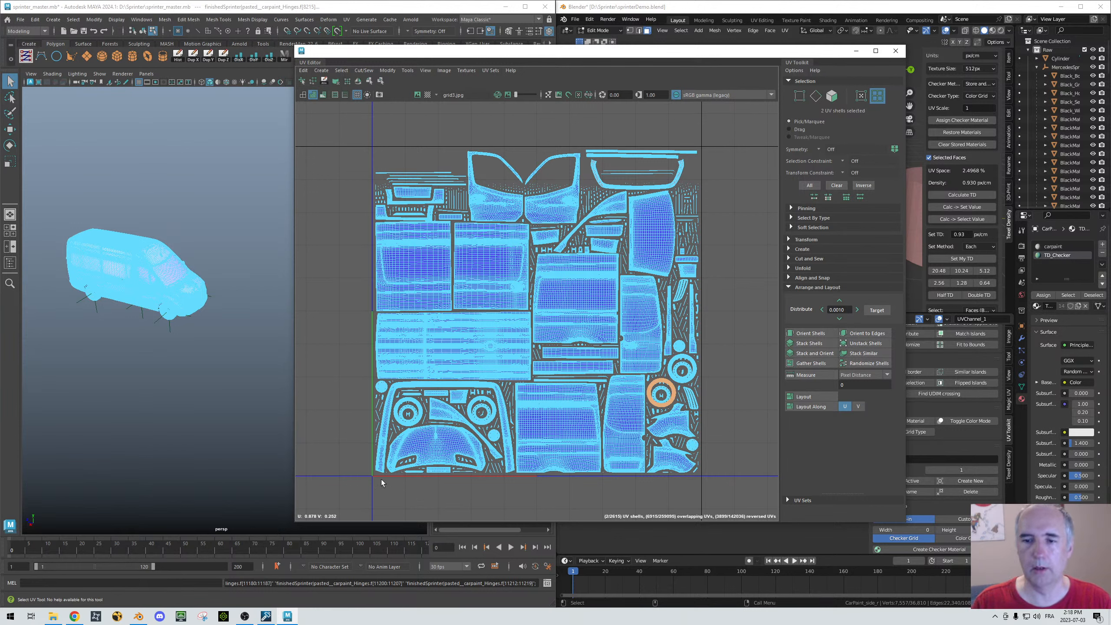
Step: Add the other round wheel shells to the selection and distribute them towards the target shell
shift+click(686, 361)
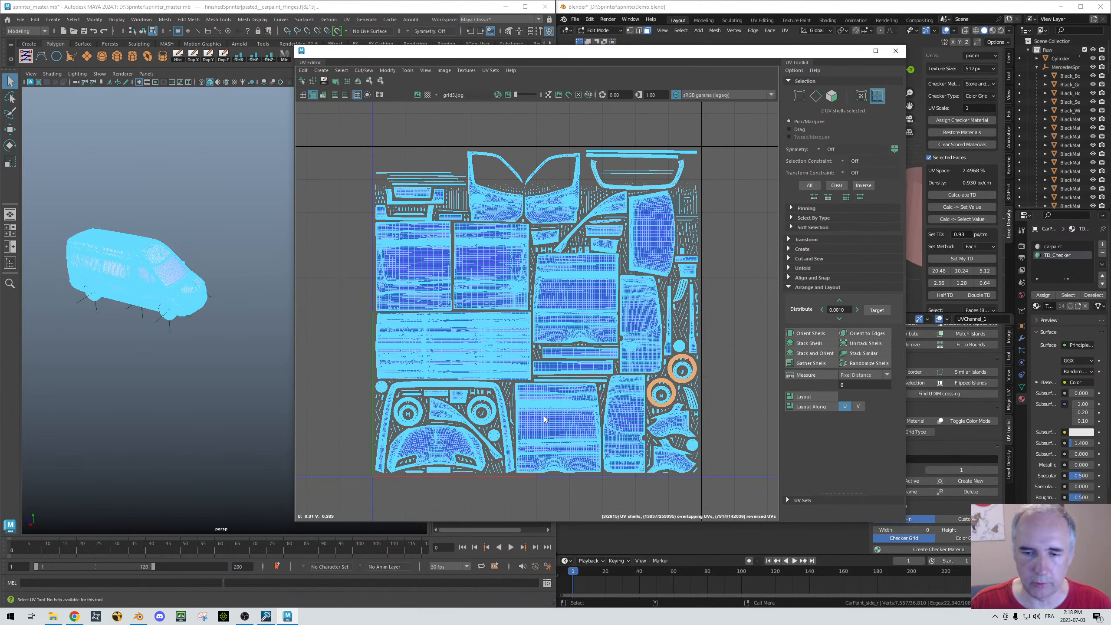
shift+click(409, 401)
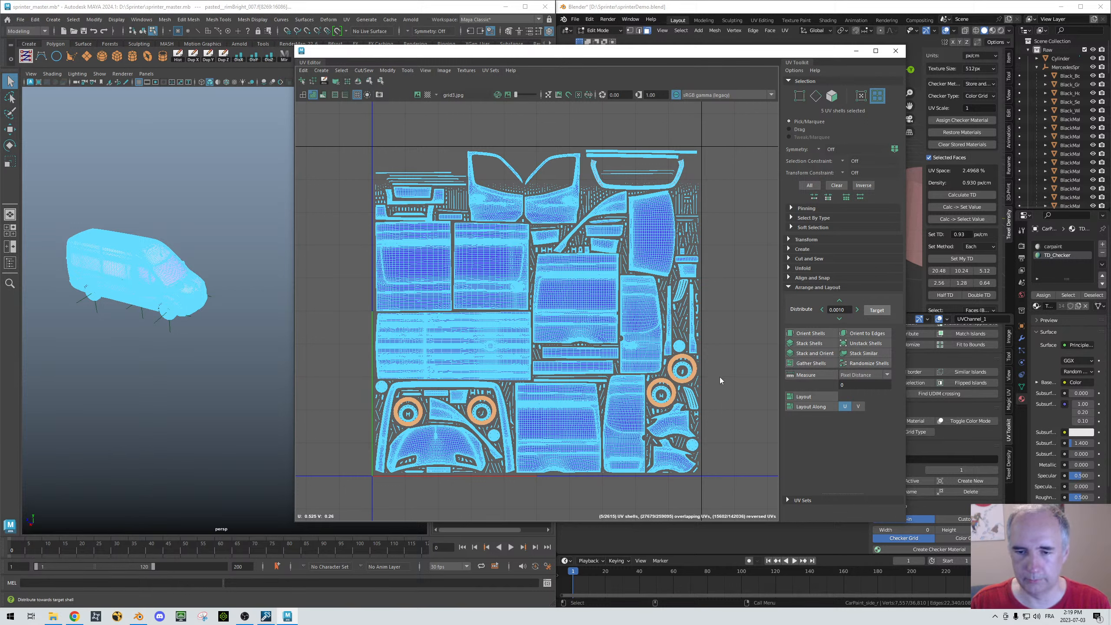
scroll(720, 379, down, 2)
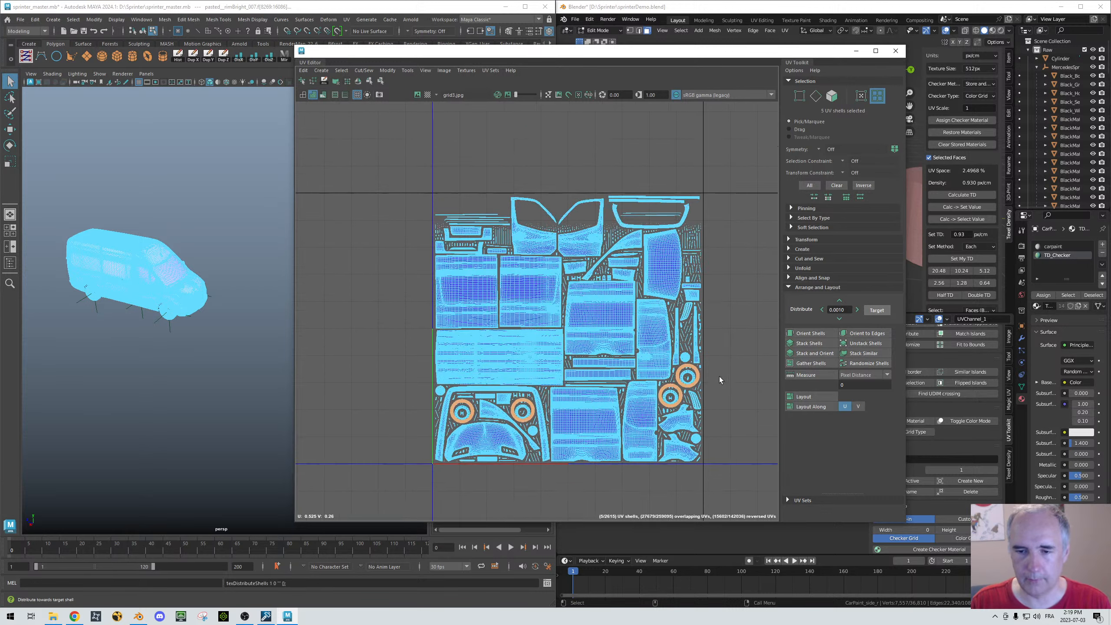
alt+middle_drag(720, 378, 649, 398)
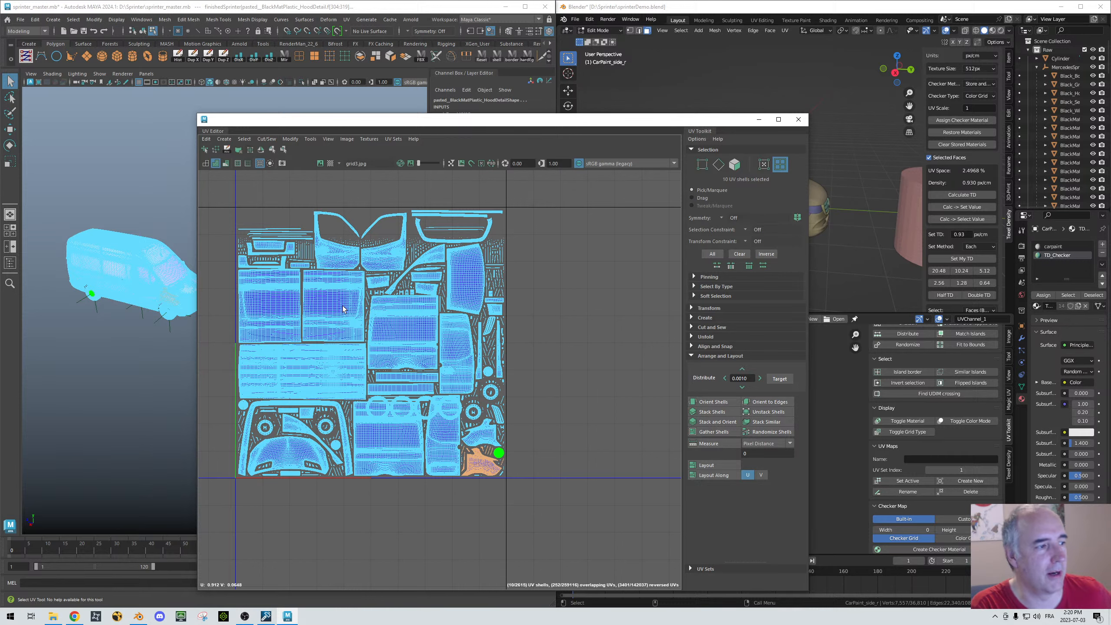
Step: Switch to Blender, leave Edit Mode on the side panel and enter it on the front fender
click(726, 89)
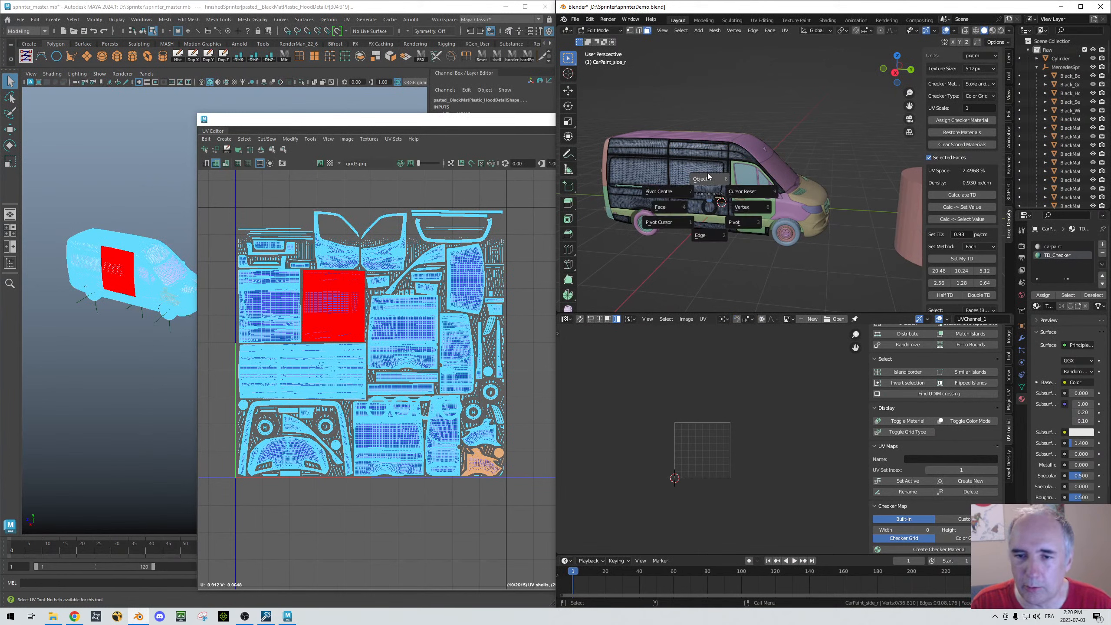
key(Tab)
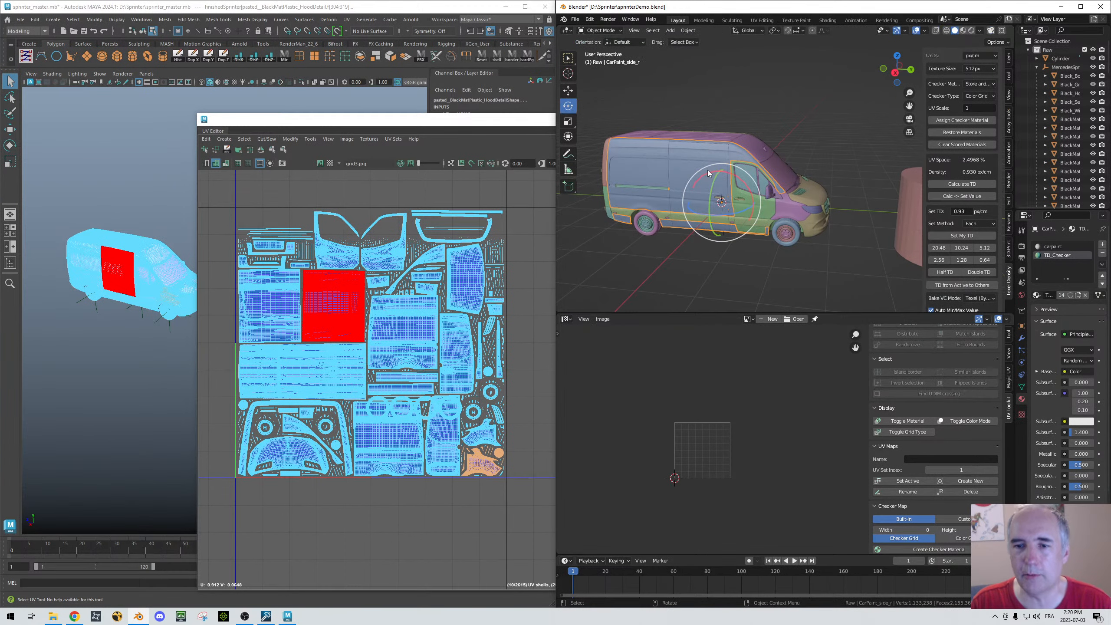
click(788, 204)
right_drag(830, 205, 798, 205)
click(768, 204)
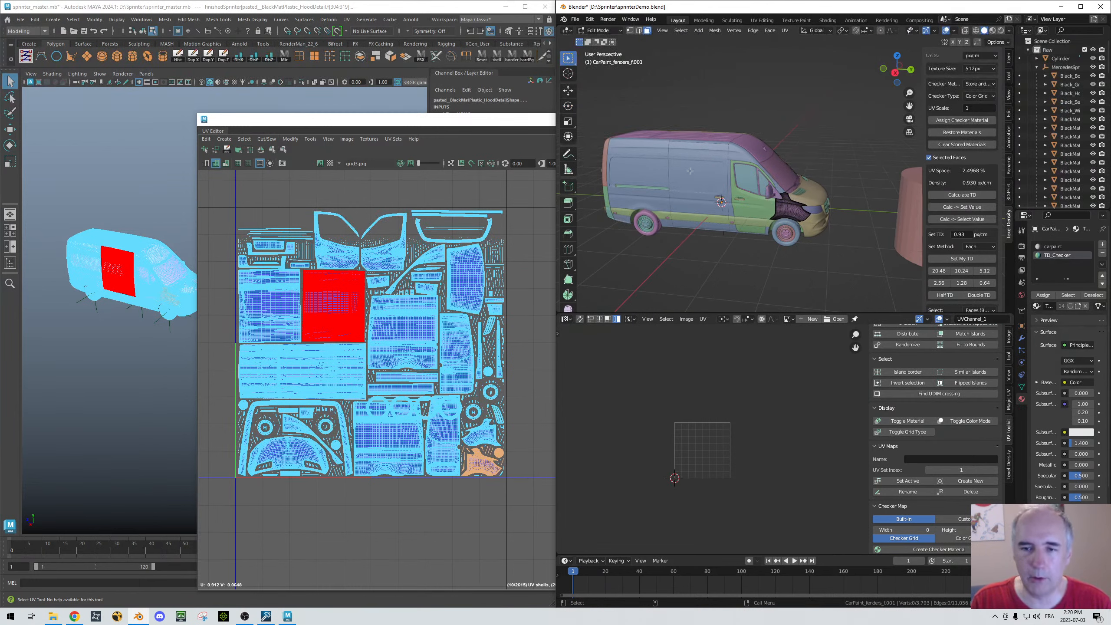
Step: Change the edited object to the van's side panel and select all of its faces
right_drag(702, 184, 667, 155)
click(736, 154)
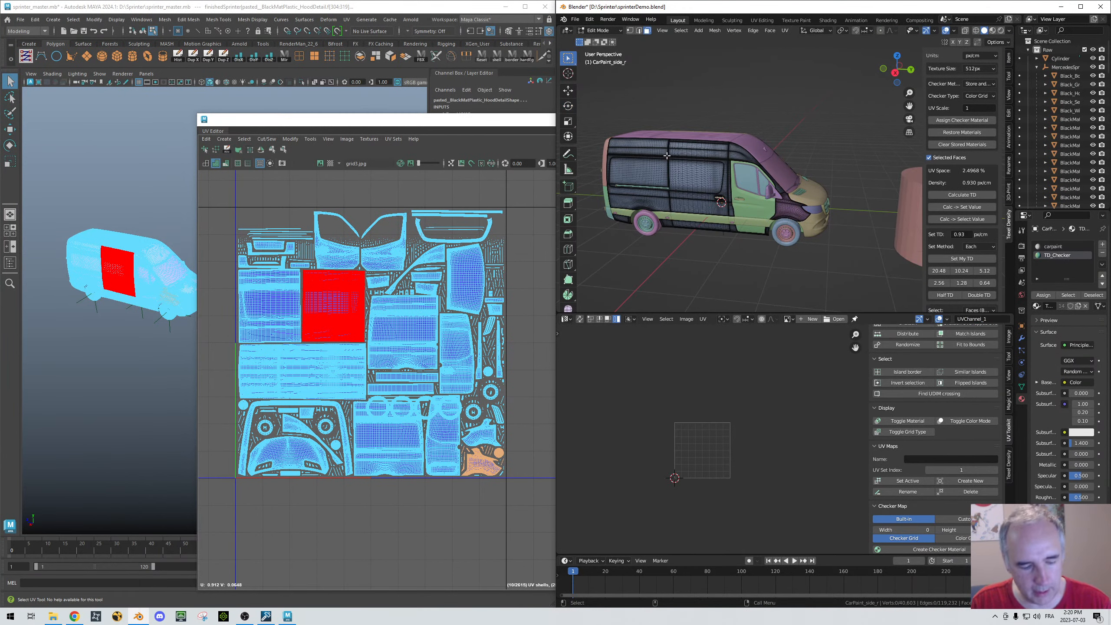
key(a)
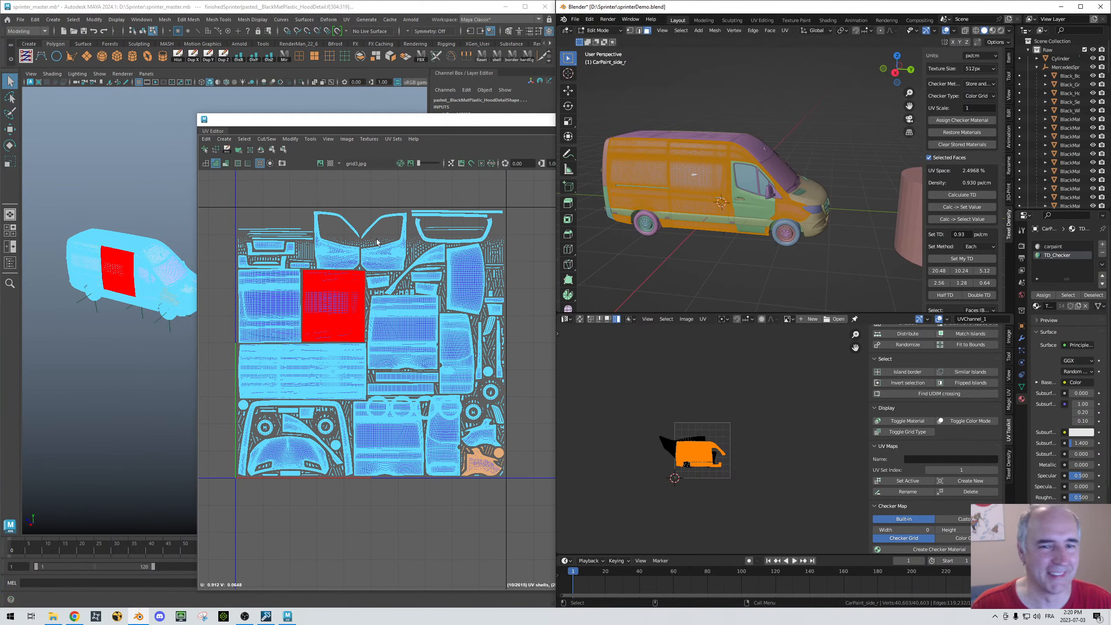
Step: Switch to Maya, move the UV Editor off the van and select the windshield in object mode
drag(314, 112, 492, 341)
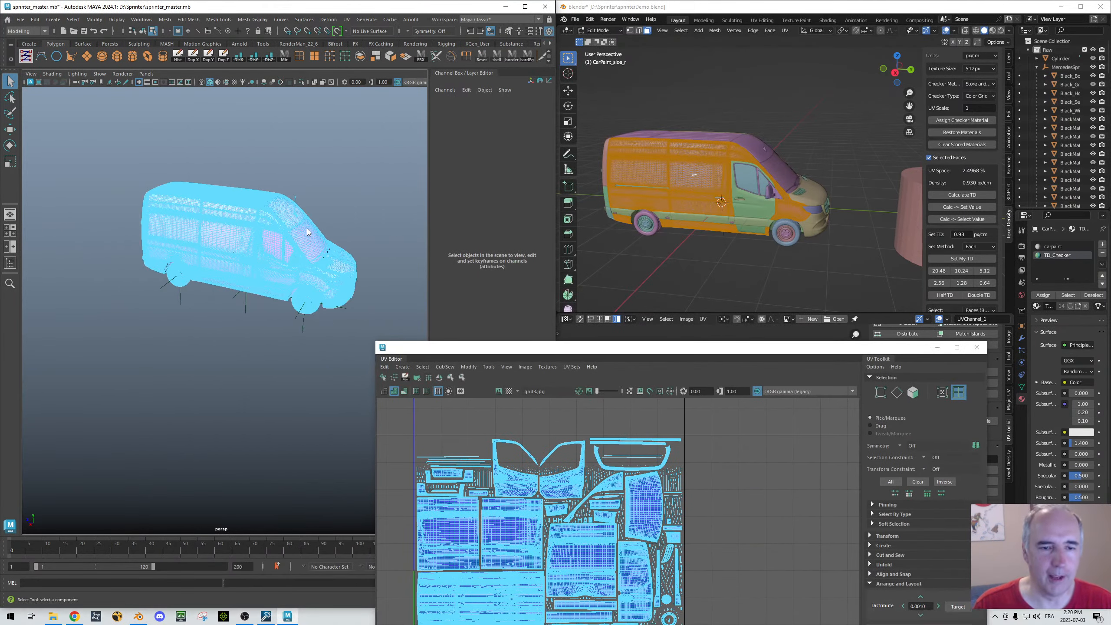
right_drag(307, 228, 356, 188)
alt+drag(357, 188, 357, 164)
alt+middle_drag(311, 175, 278, 216)
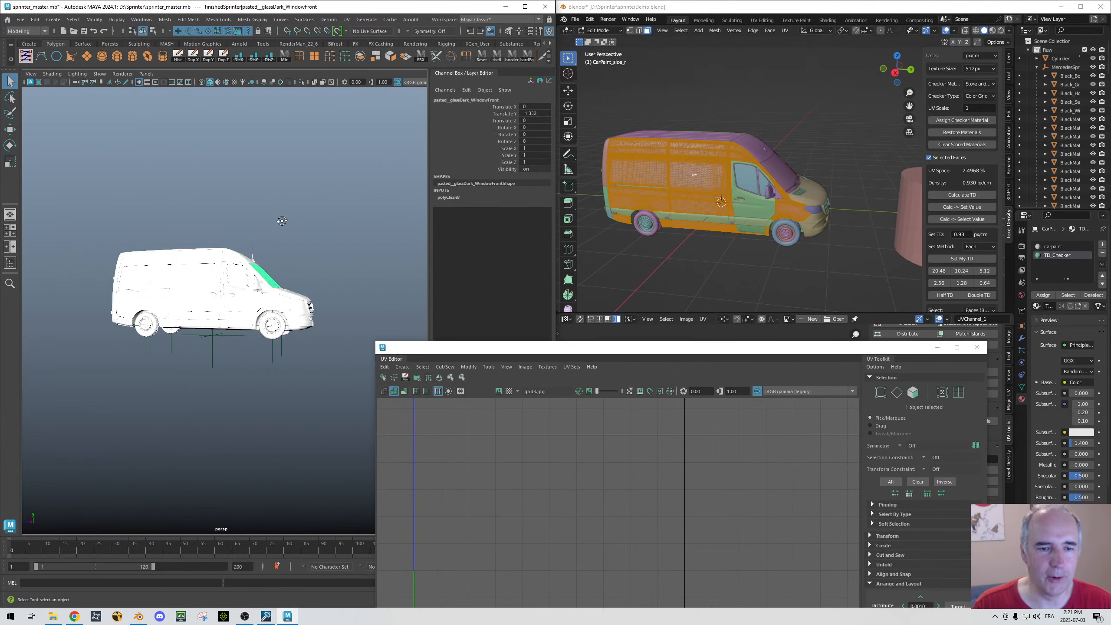
alt+drag(278, 217, 254, 245)
alt+right_drag(253, 254, 367, 305)
alt+middle_drag(368, 307, 336, 288)
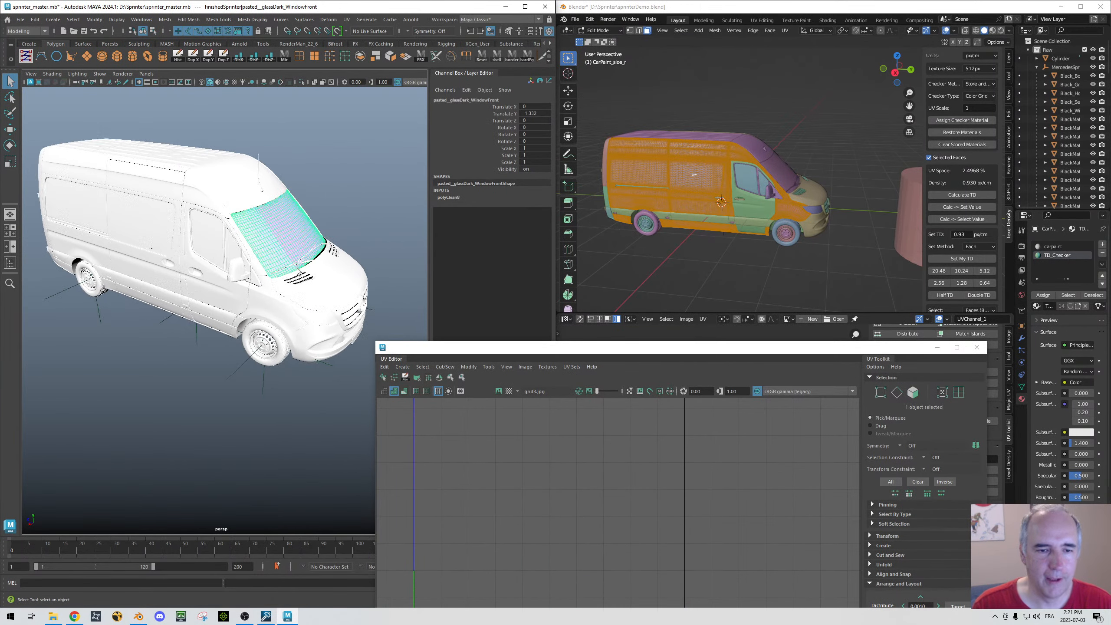
Step: Add the hood to the selection, pick a patch of its vertices and move them upward together with the windshield object
shift+click(313, 287)
right_click(333, 287)
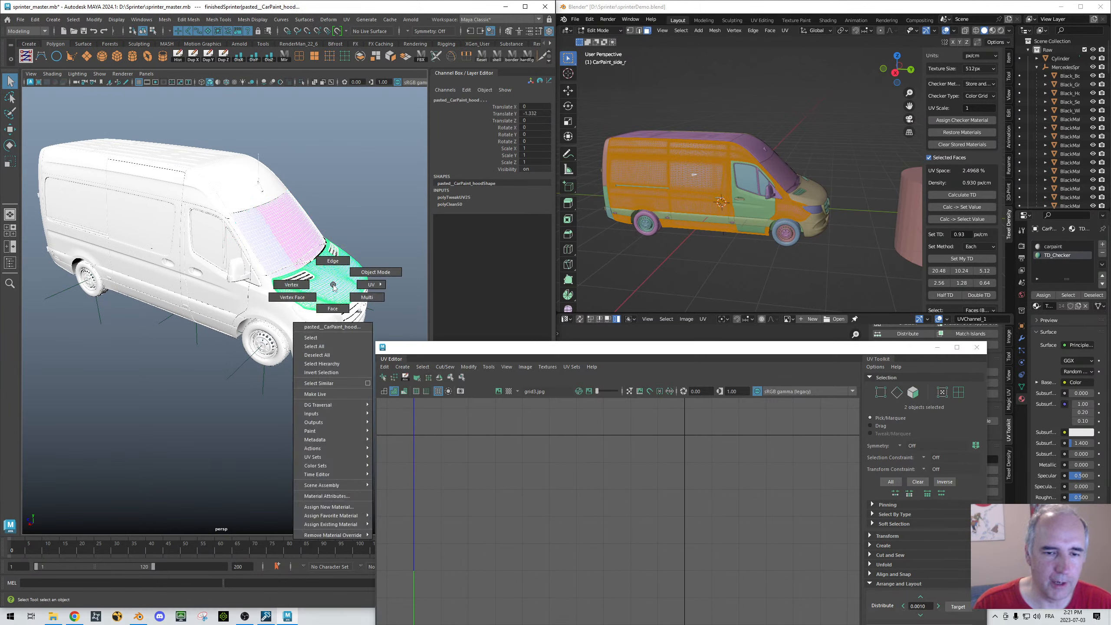
right_click(334, 285)
right_drag(333, 285, 291, 285)
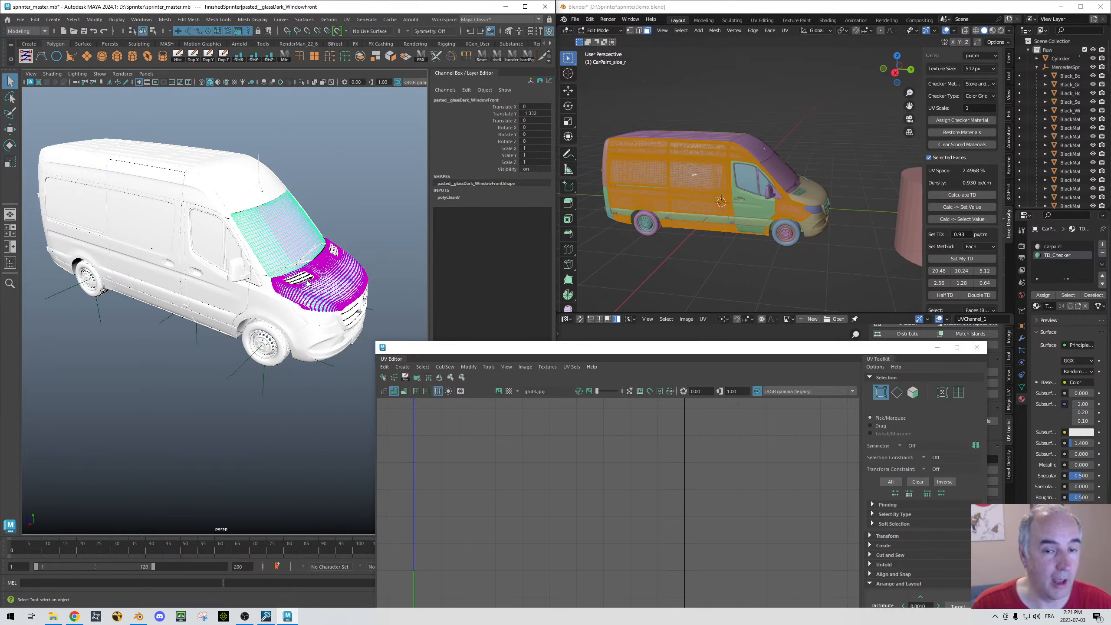
drag(307, 280, 337, 309)
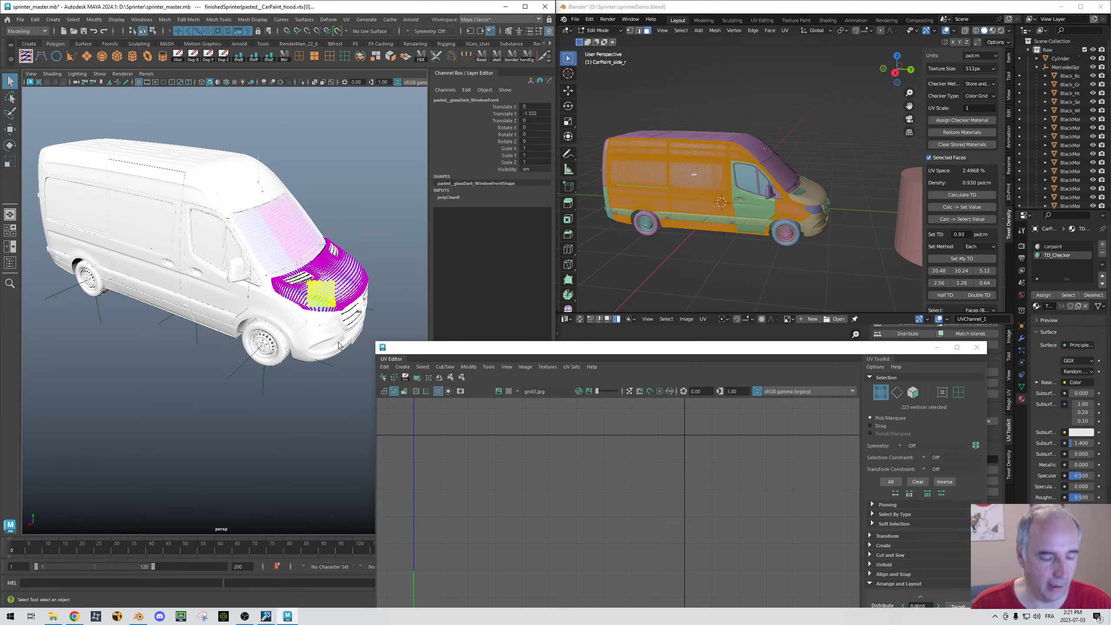
key(w)
drag(258, 260, 301, 187)
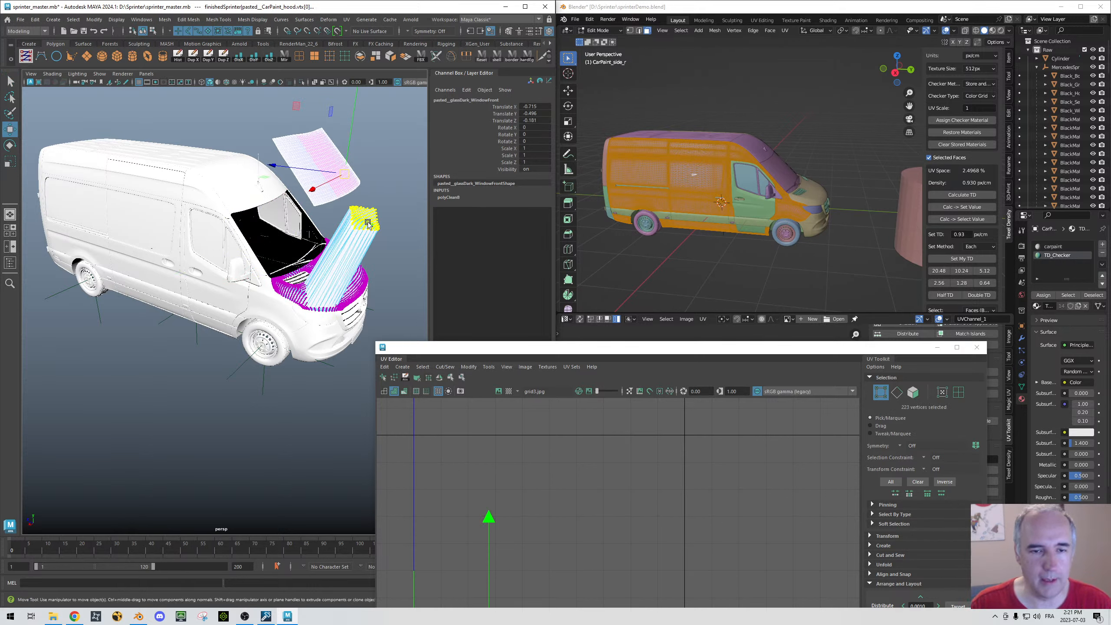
Step: Select the hood as an object and bring the UV Editor back up to view its UV shell
click(373, 152)
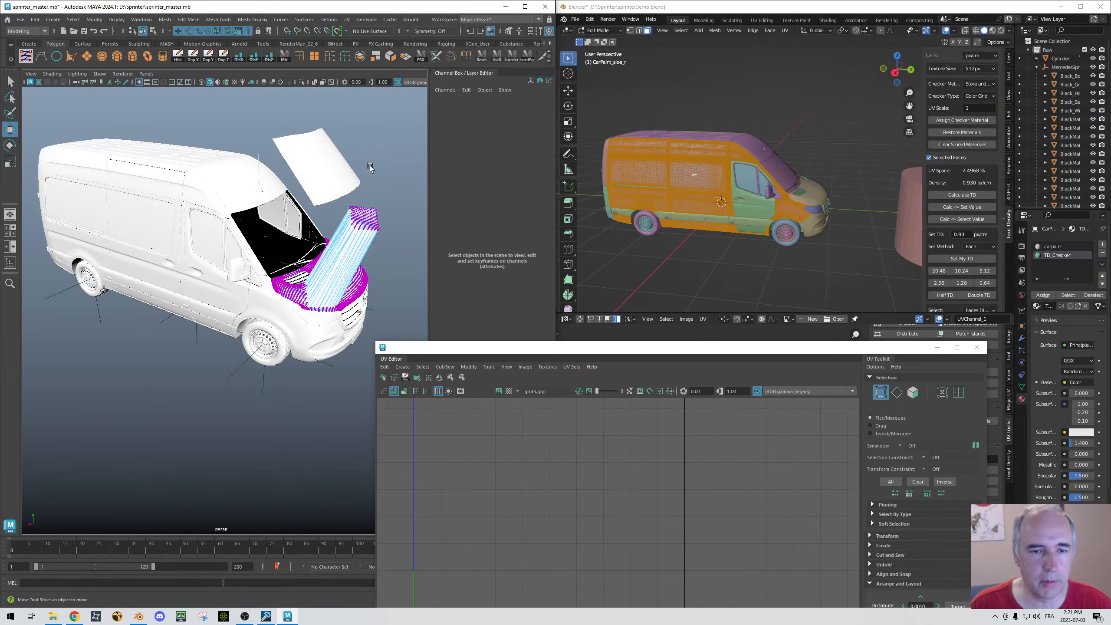
click(320, 156)
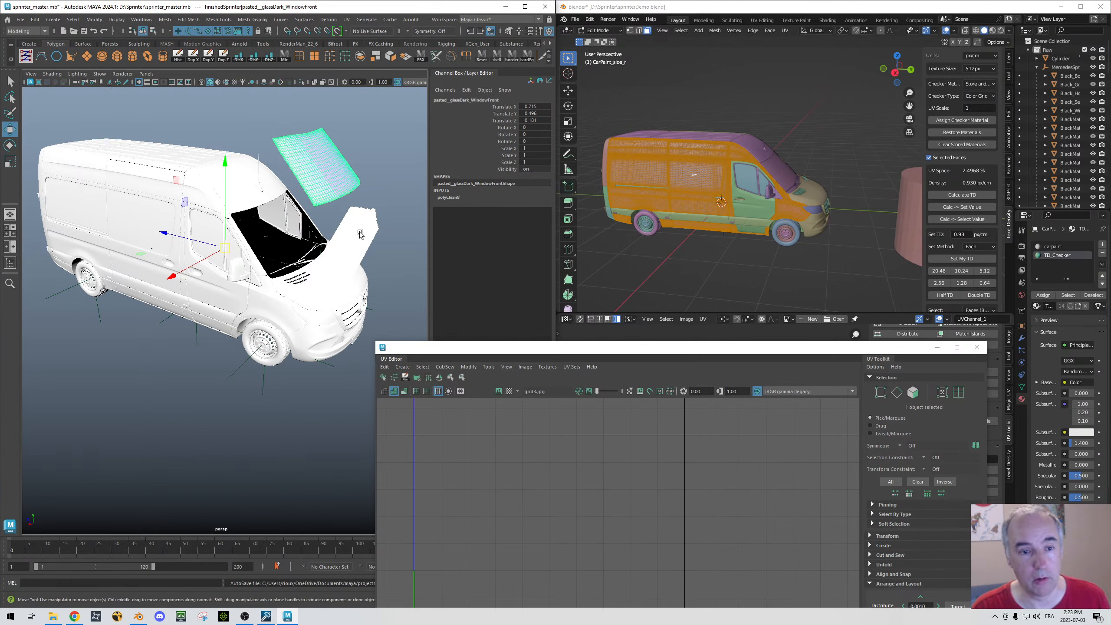
click(324, 287)
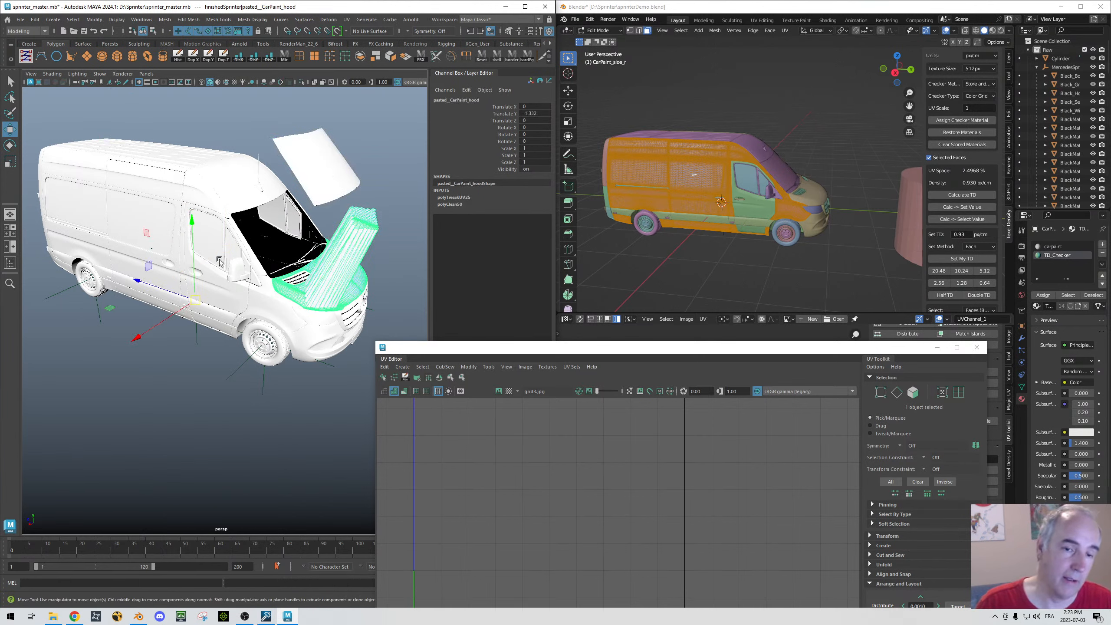
alt+drag(159, 253, 146, 234)
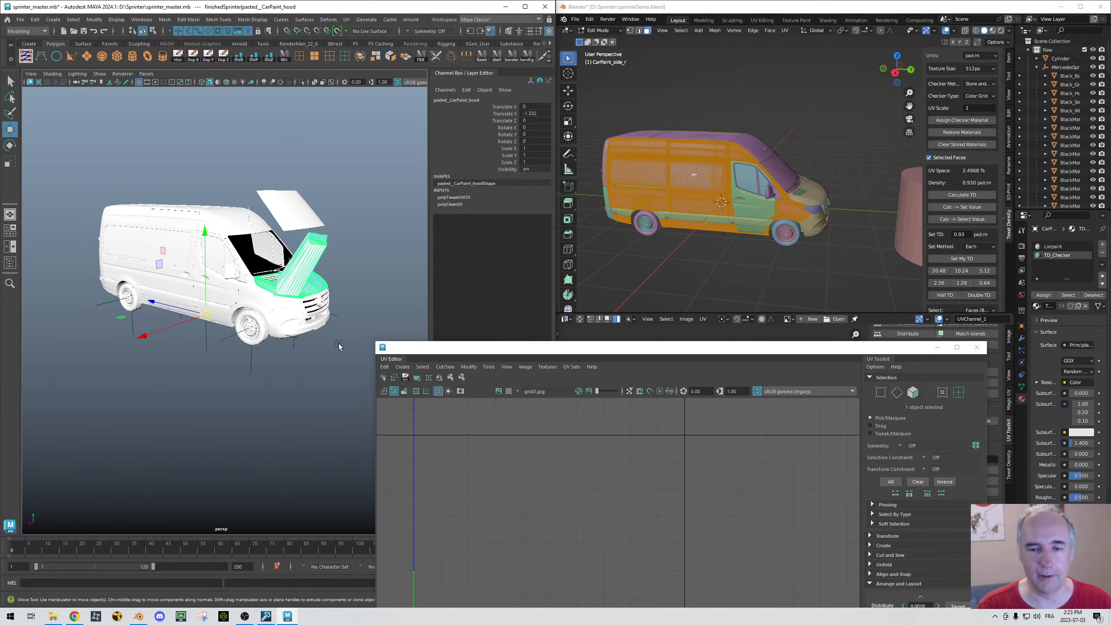
mouse_move(902, 353)
mouse_down()
mouse_move(850, 166)
mouse_move(879, 94)
mouse_up()
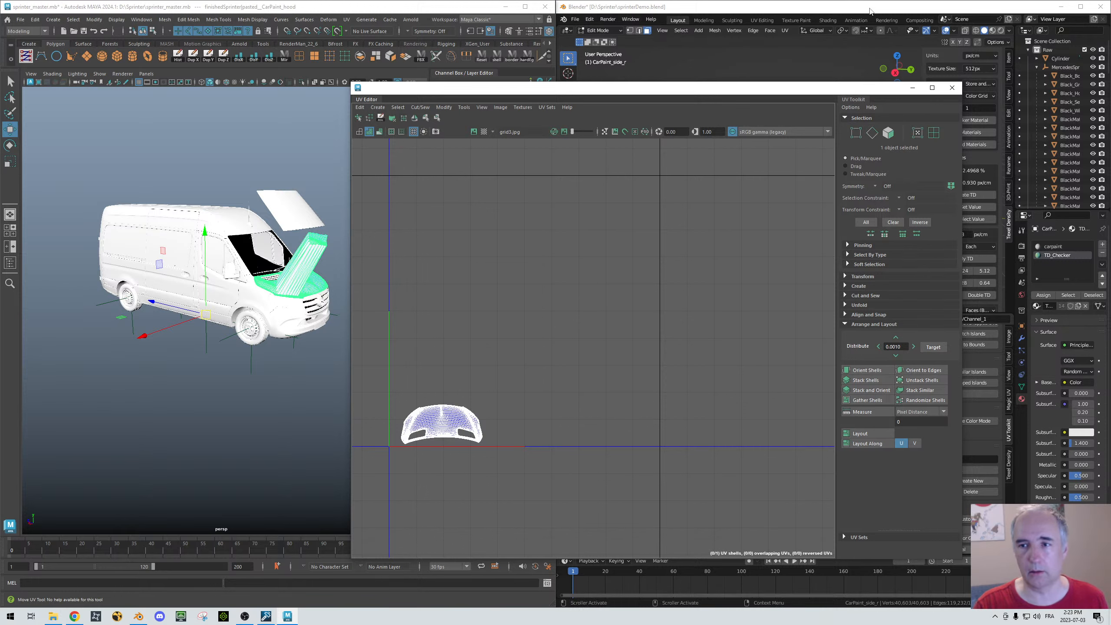
Step: Minimize Maya's UV Editor, switch to Blender, clear the face selection and select a rectangular patch in the side panel's rear window area
click(911, 89)
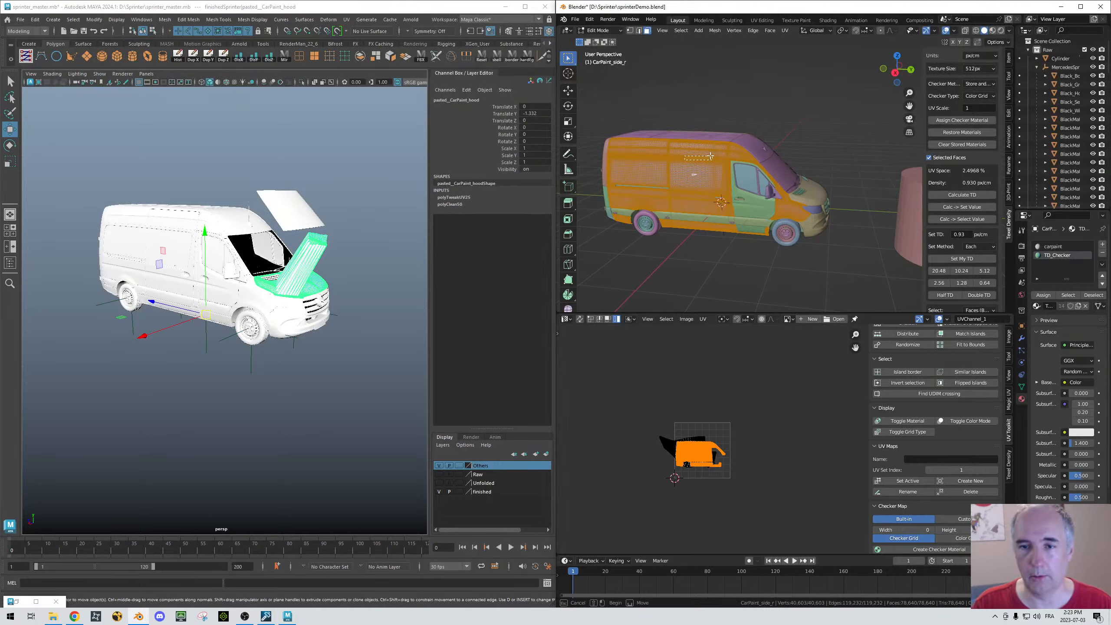
key(alt+a)
middle_drag(696, 129, 674, 115)
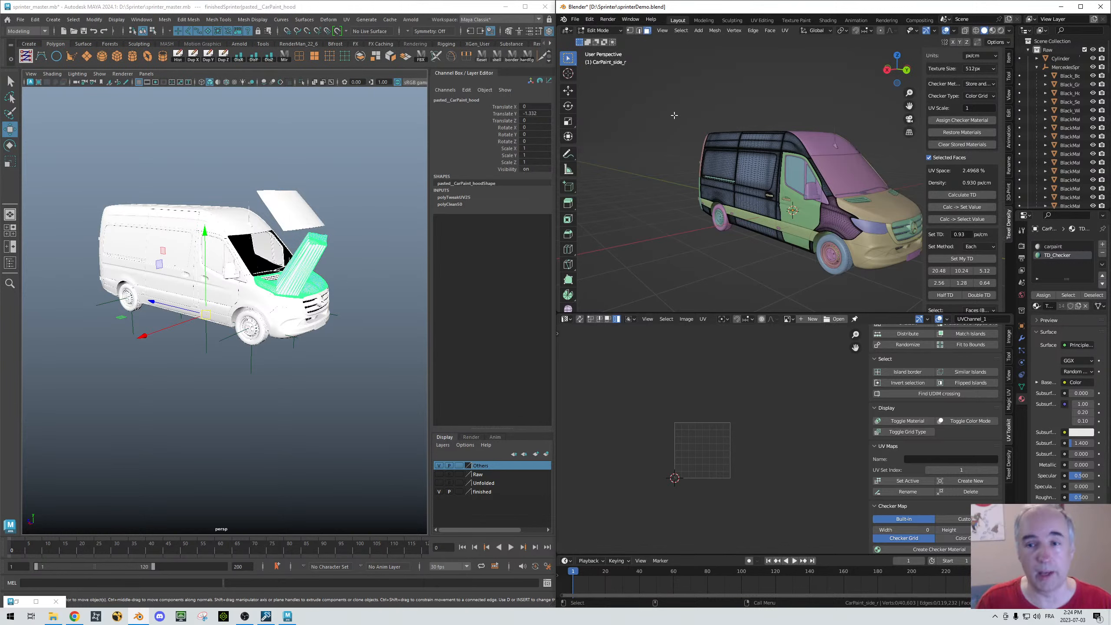
middle_drag(674, 115, 717, 112)
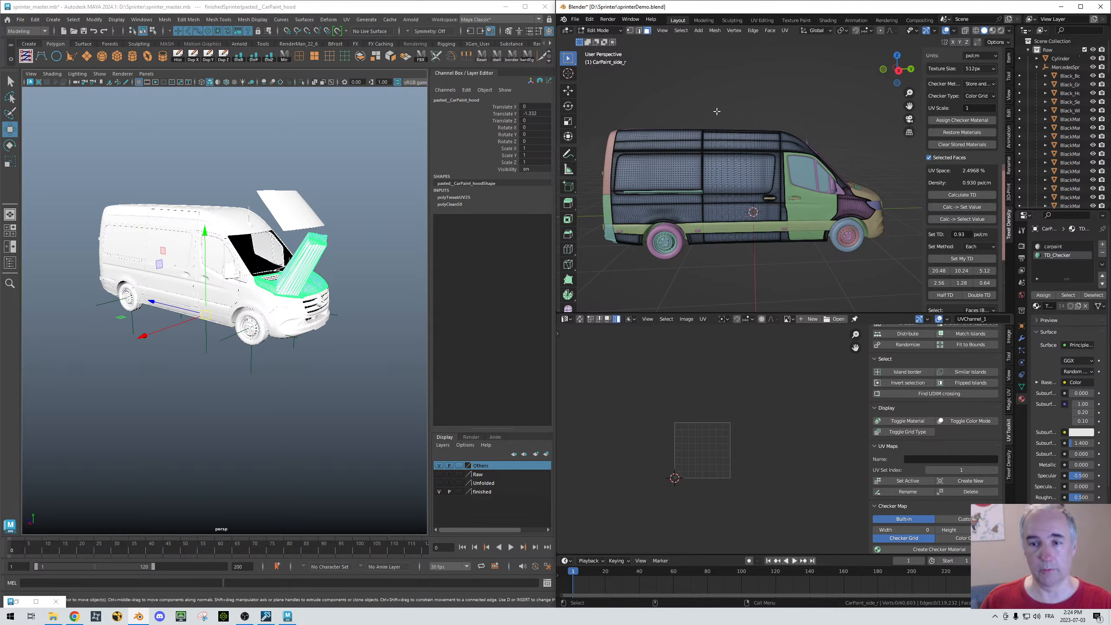
drag(643, 156, 674, 191)
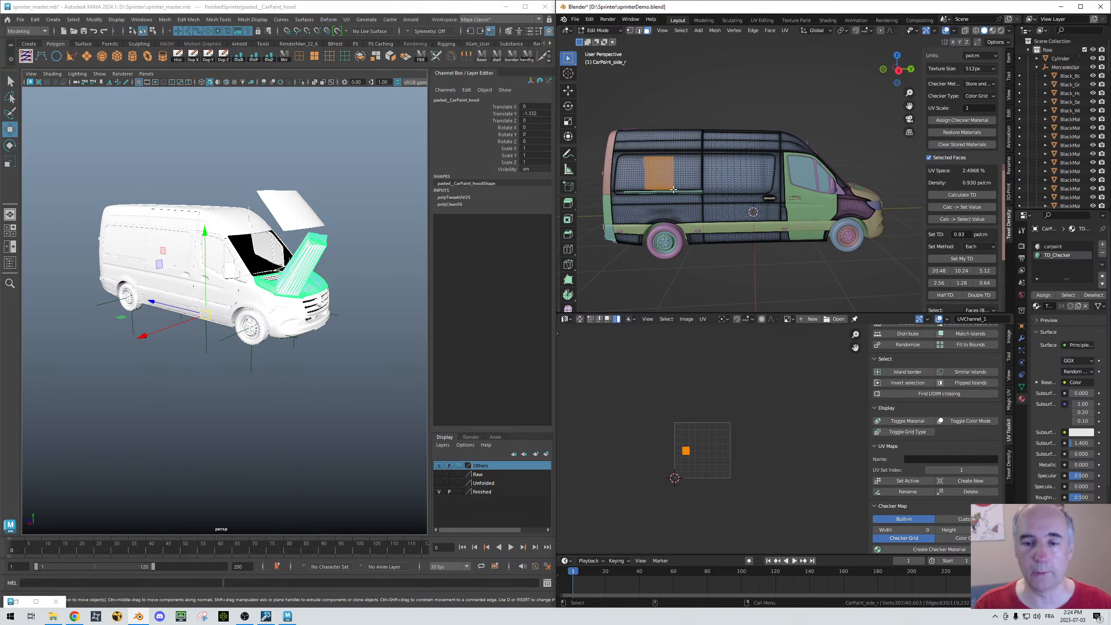
Step: Unwrap the selected face patch with the Angle Based method, check the unwrap options and deselect its UVs
key(u)
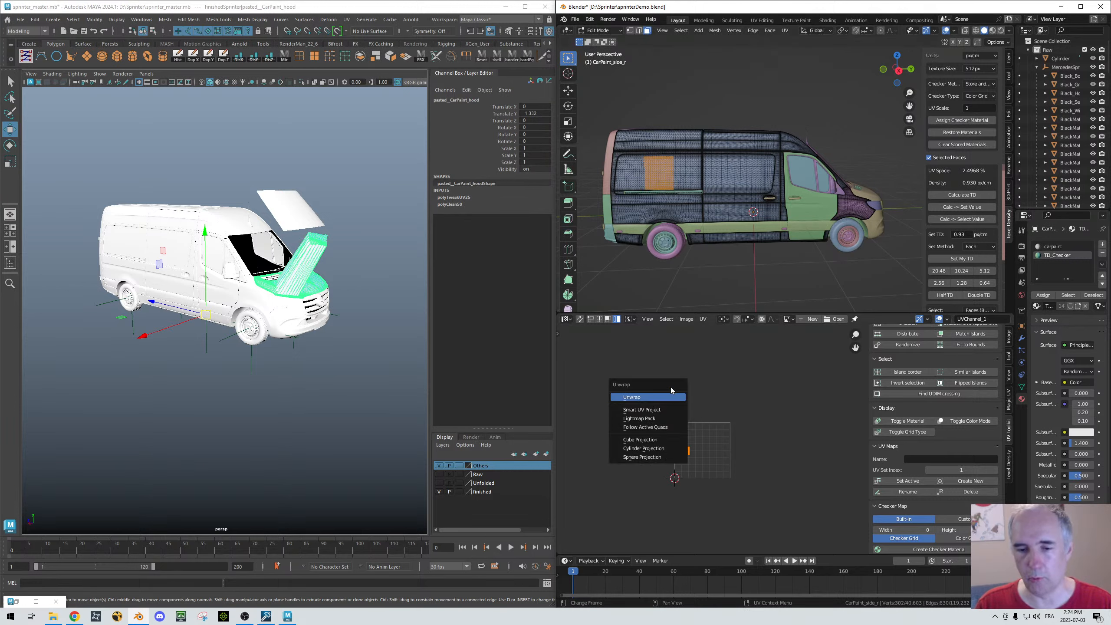
click(652, 398)
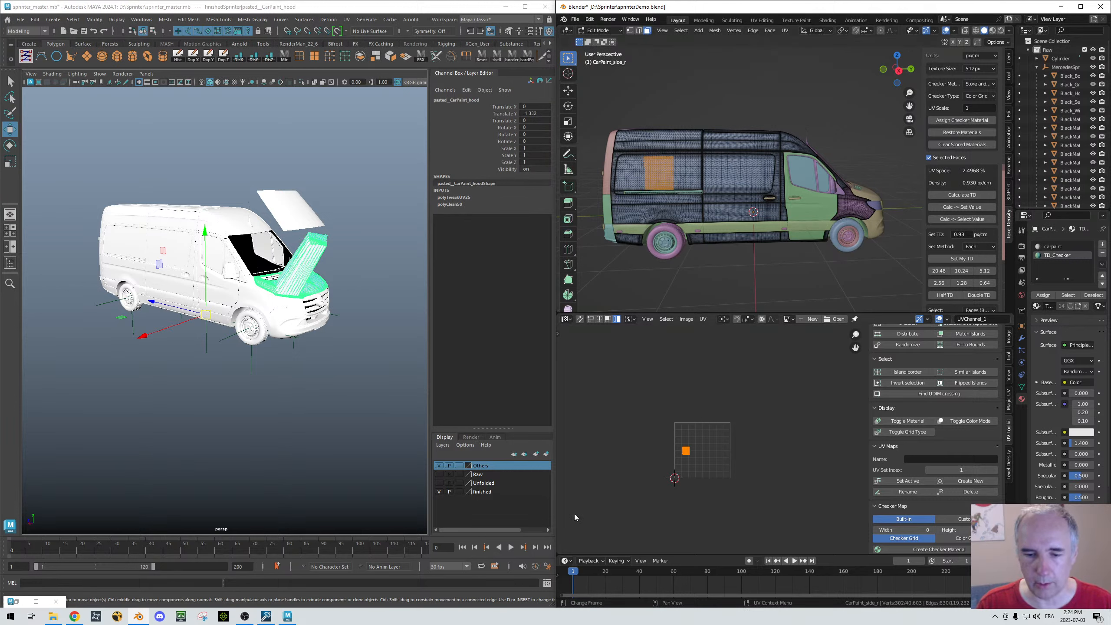
key(u)
click(643, 398)
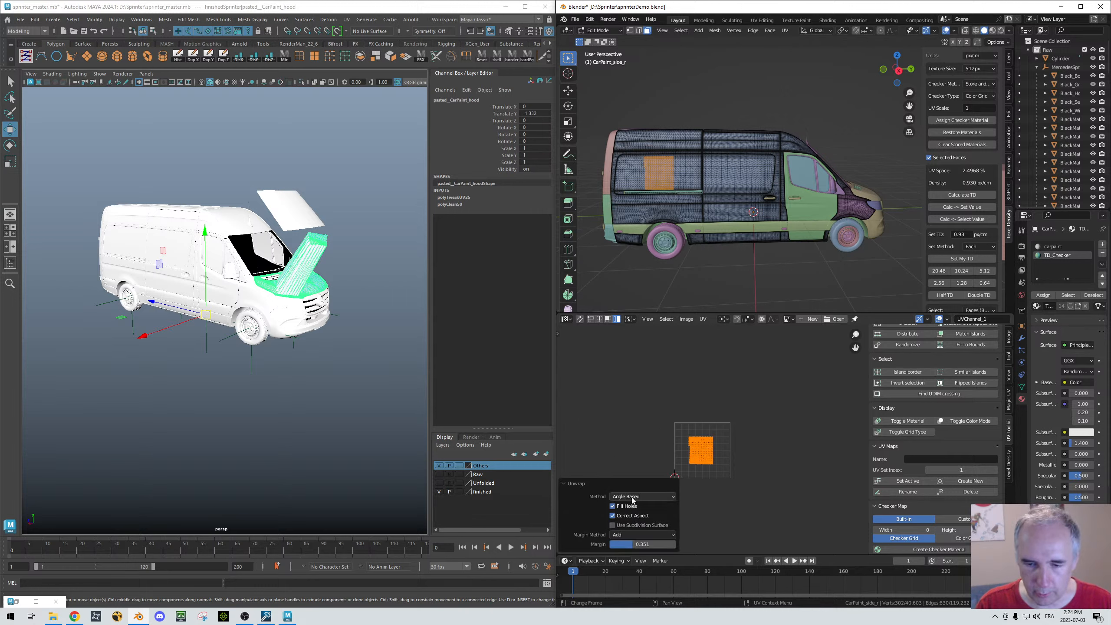
click(562, 484)
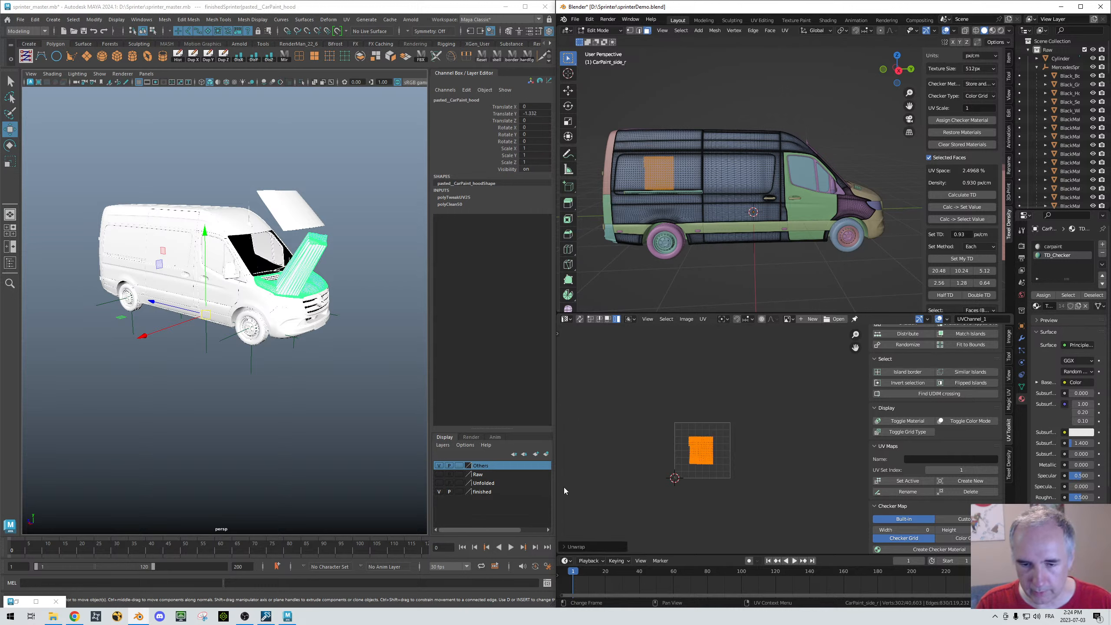
click(564, 549)
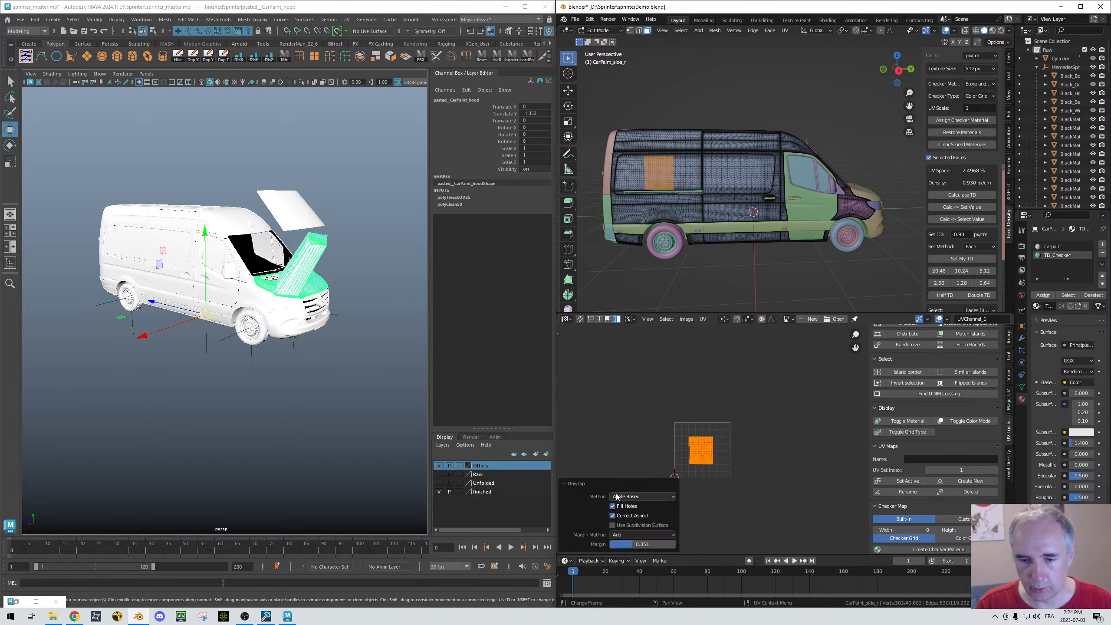
click(632, 389)
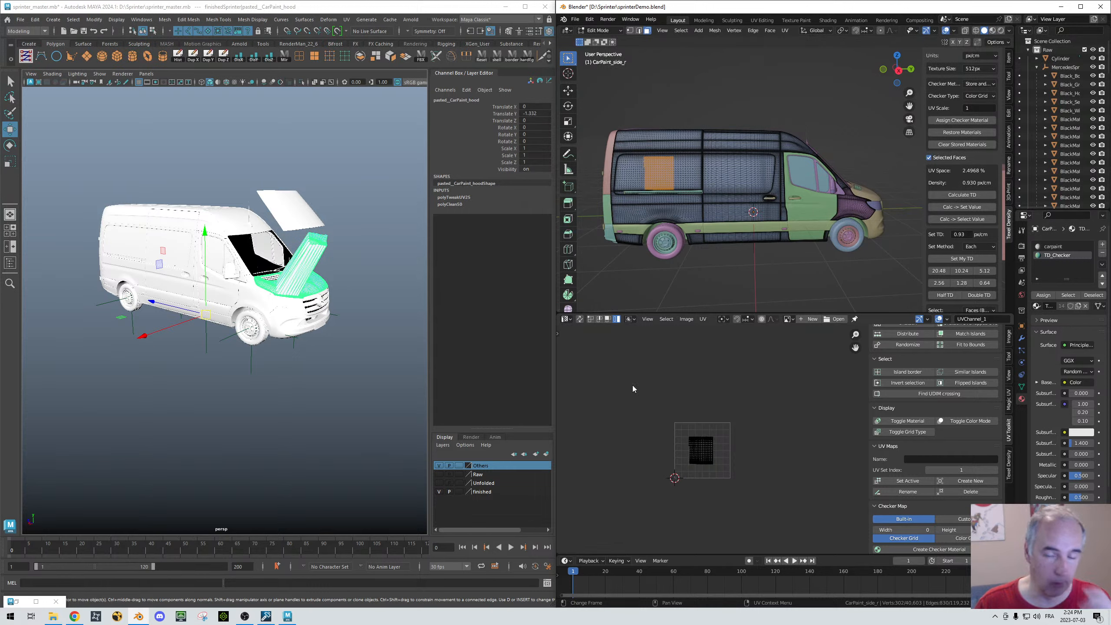
Step: Compare the UV view with selection sync on and off, leave sync on and select all linked faces of the side panel
middle_drag(753, 263, 682, 263)
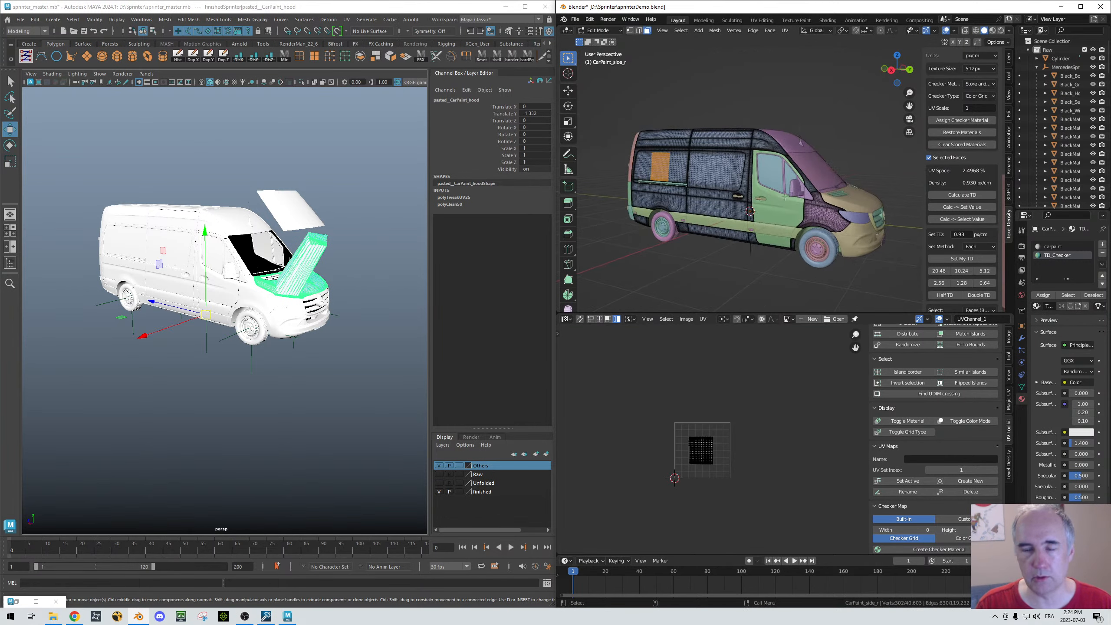
click(578, 318)
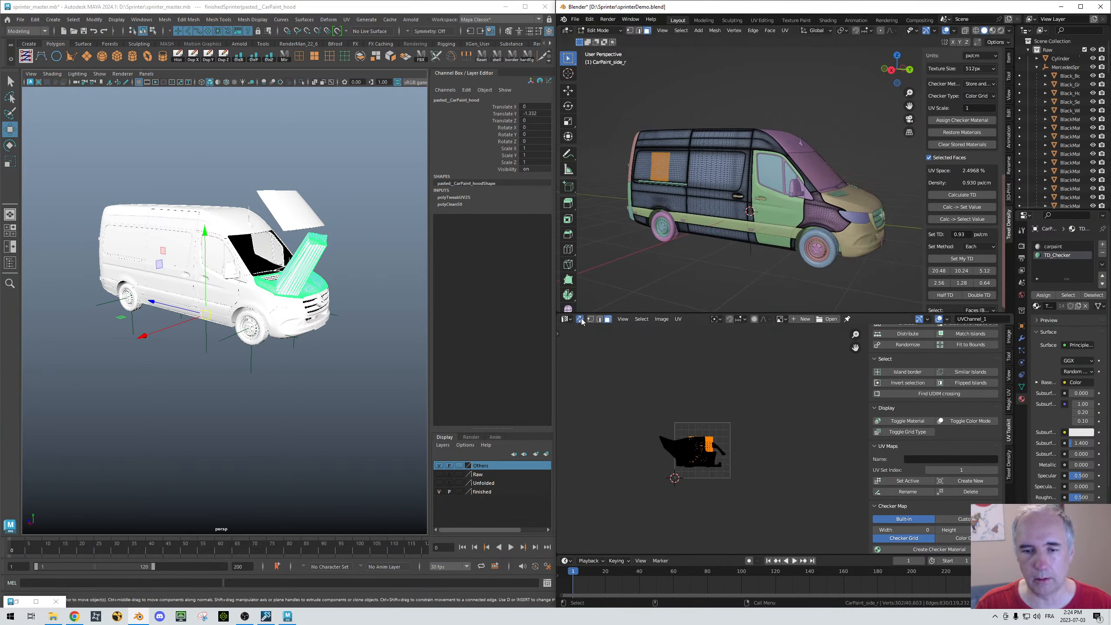
click(577, 318)
click(578, 318)
click(578, 318)
click(577, 318)
click(577, 319)
click(577, 318)
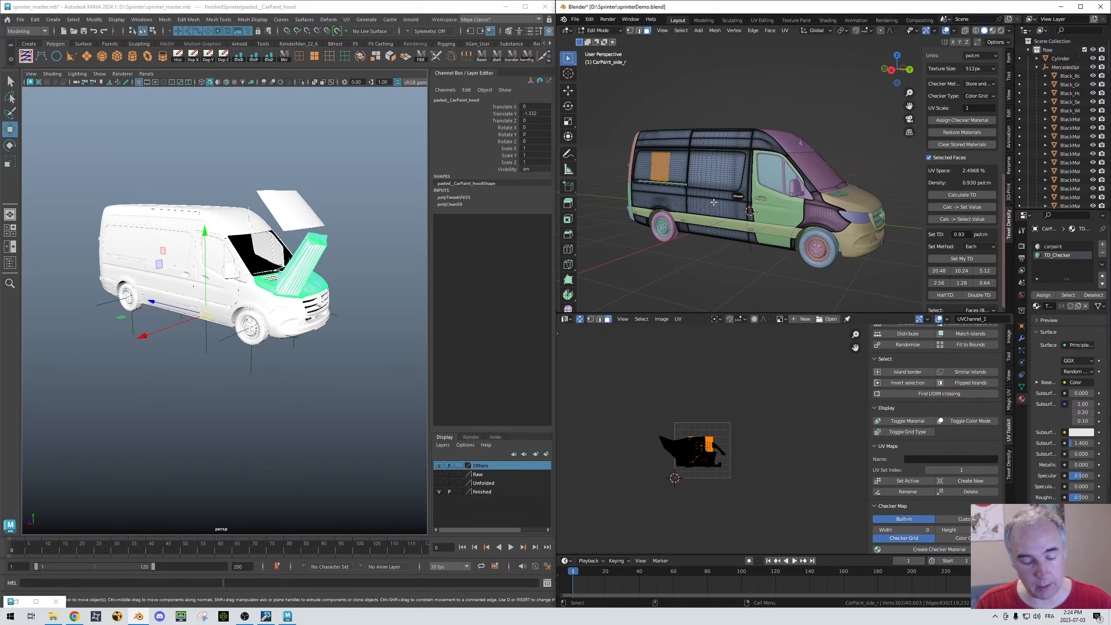
key(l)
key(l)
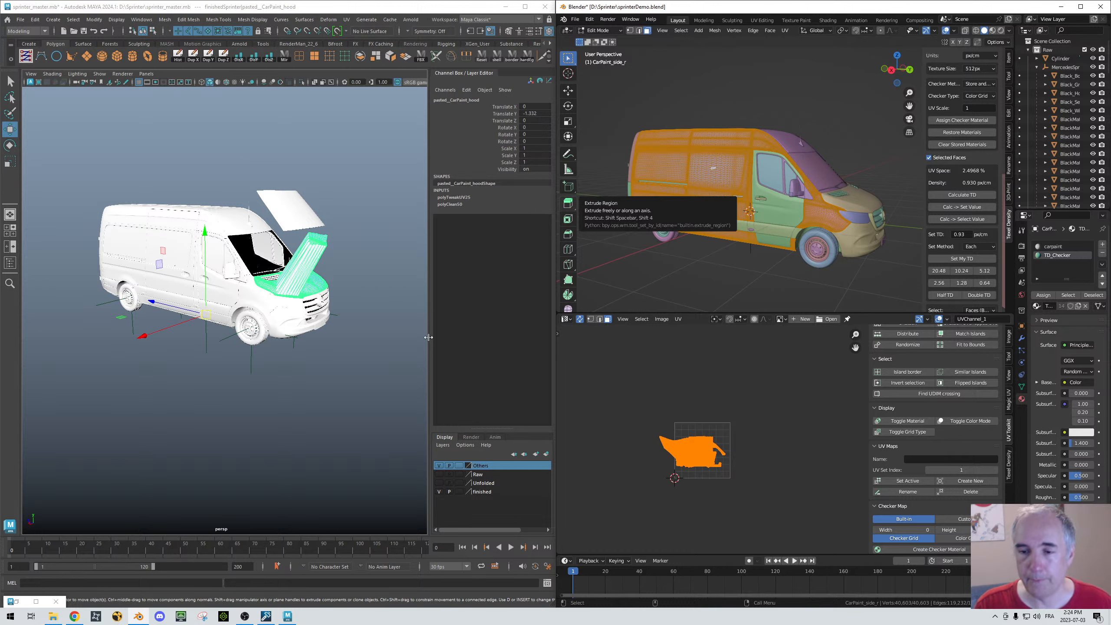
Step: Look through the UV Toolkit's UV map and checker map options and the Texel Density Checker settings
scroll(962, 415, down, 7)
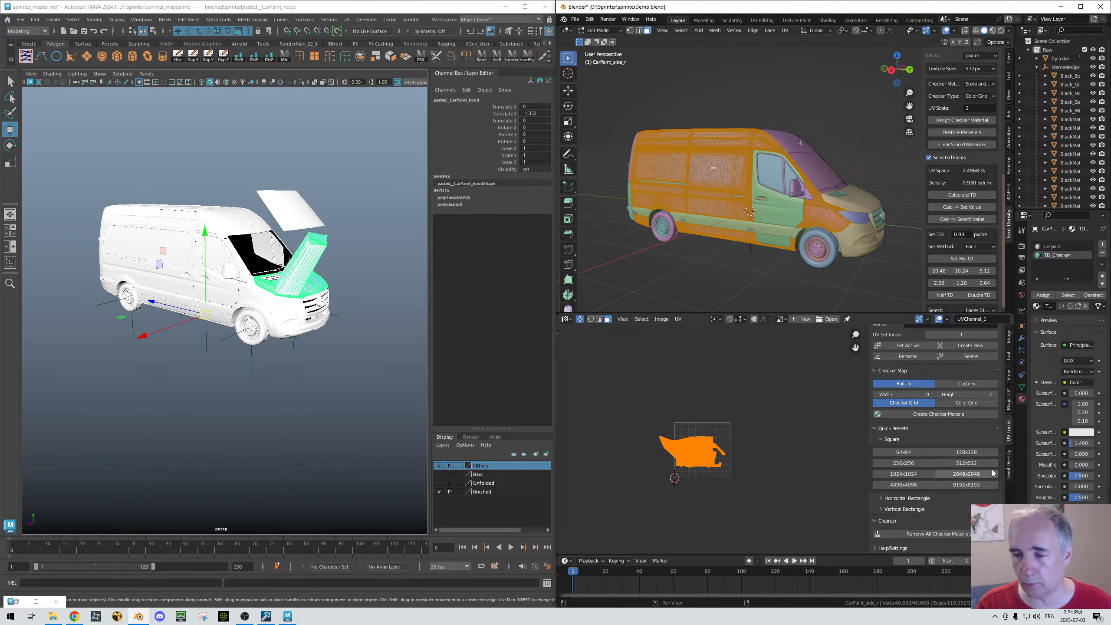
scroll(987, 466, up, 4)
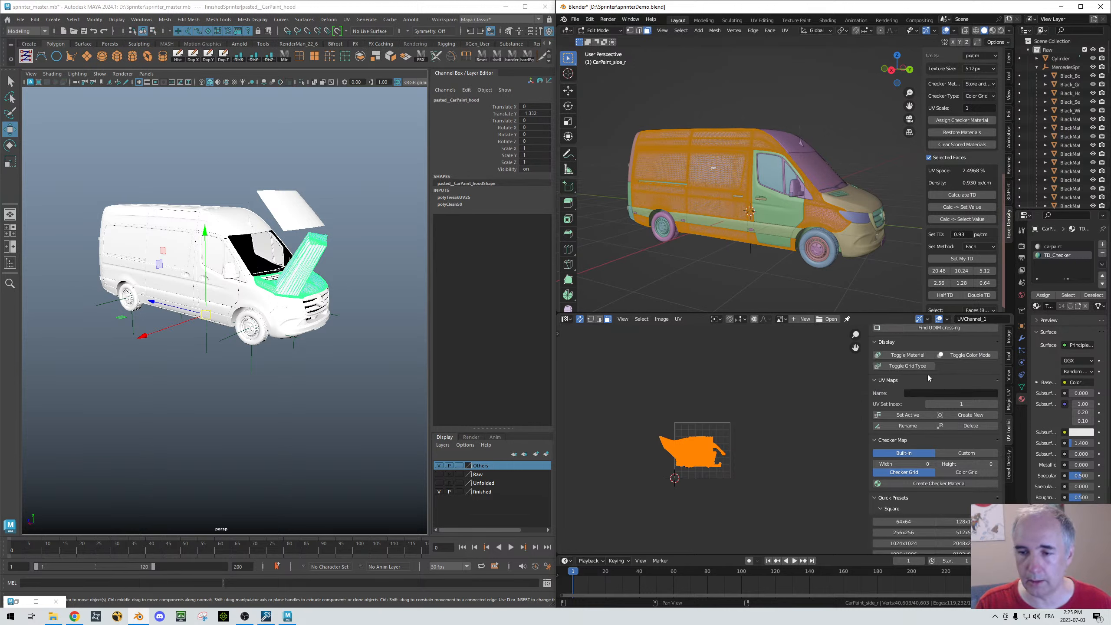
scroll(925, 434, down, 3)
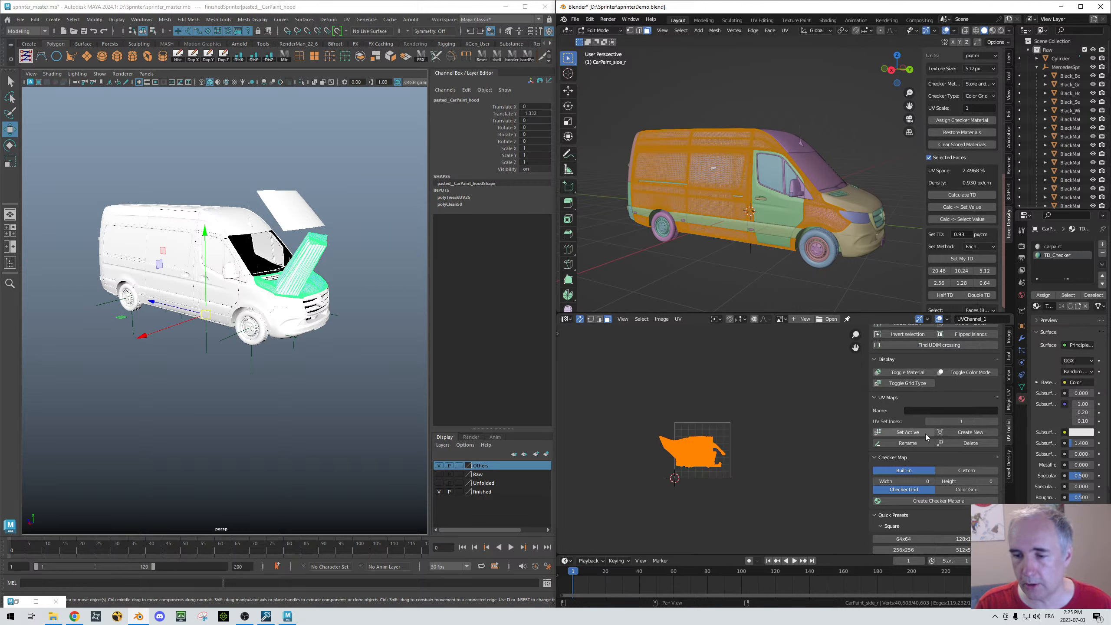
click(1008, 471)
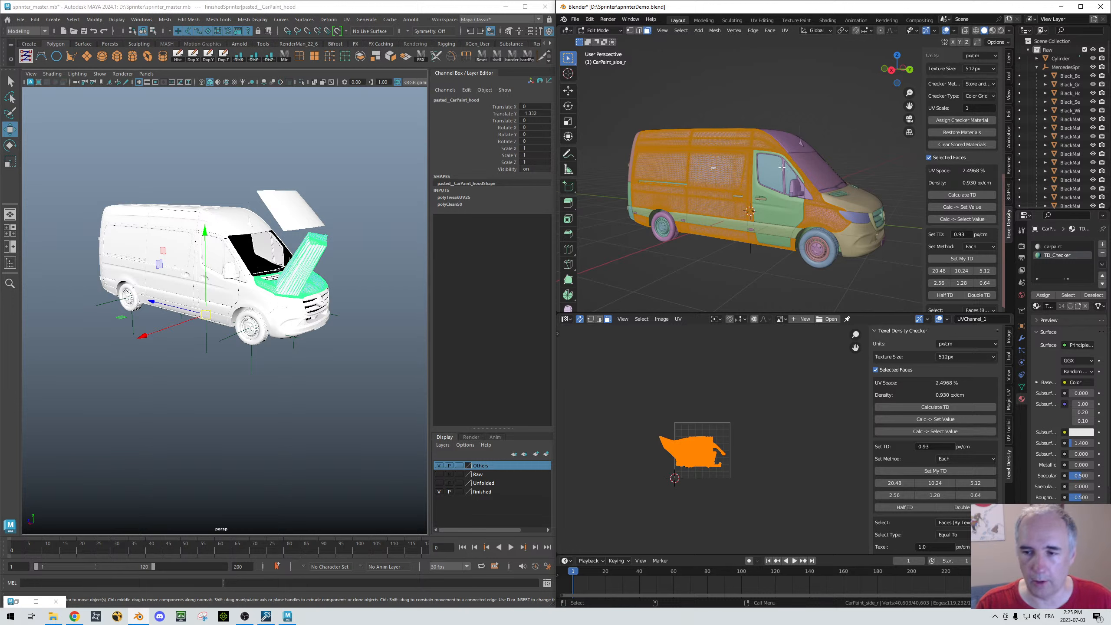
scroll(782, 167, down, 2)
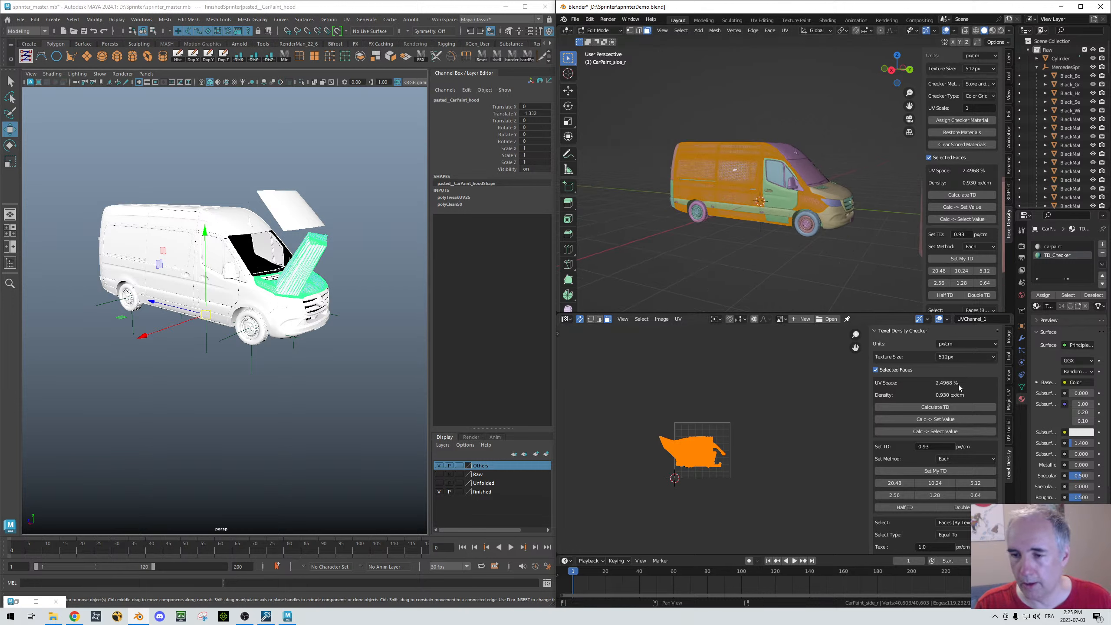
Step: Expand Magic UV's Editor Enhancement, UV Manipulation and Copy/Paste UV sections and reveal the Align UV options
click(1009, 407)
click(875, 354)
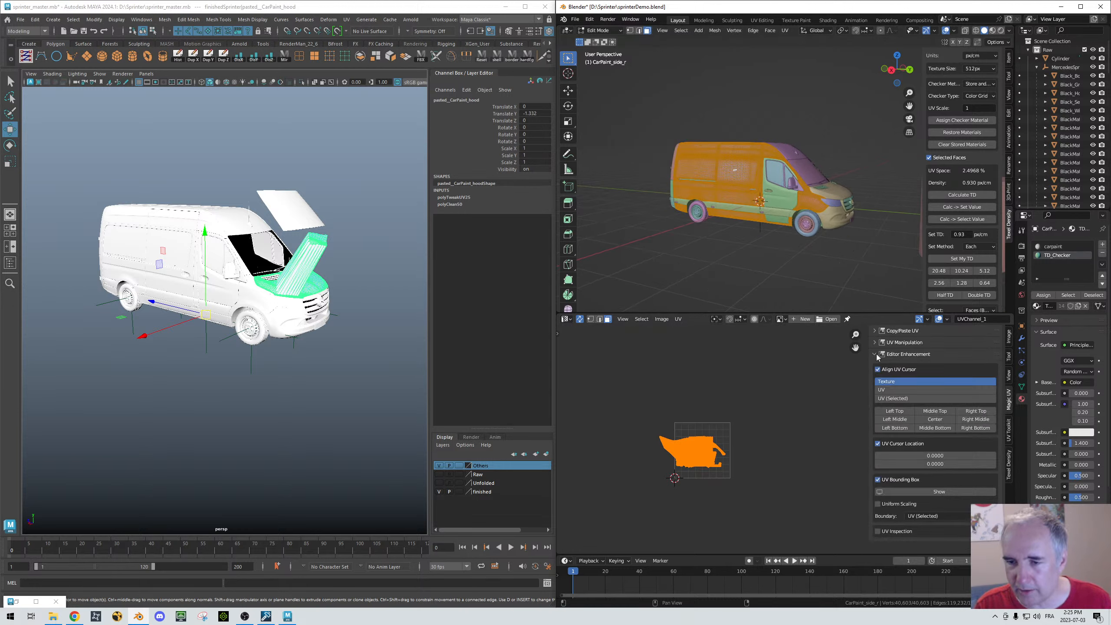
click(875, 343)
click(873, 330)
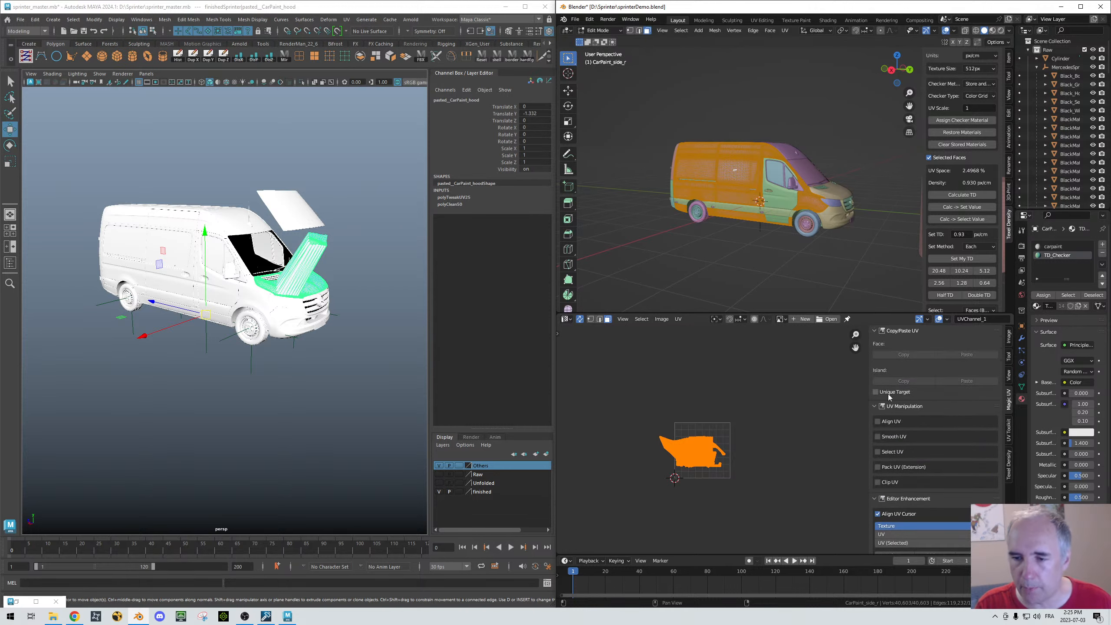
click(877, 420)
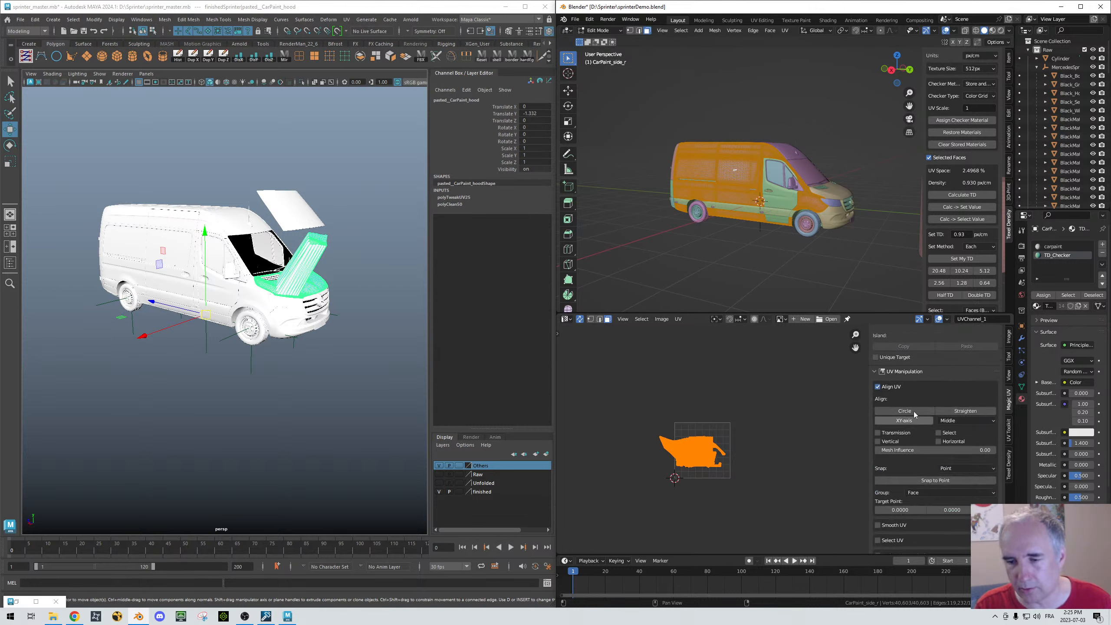
scroll(926, 405, down, 4)
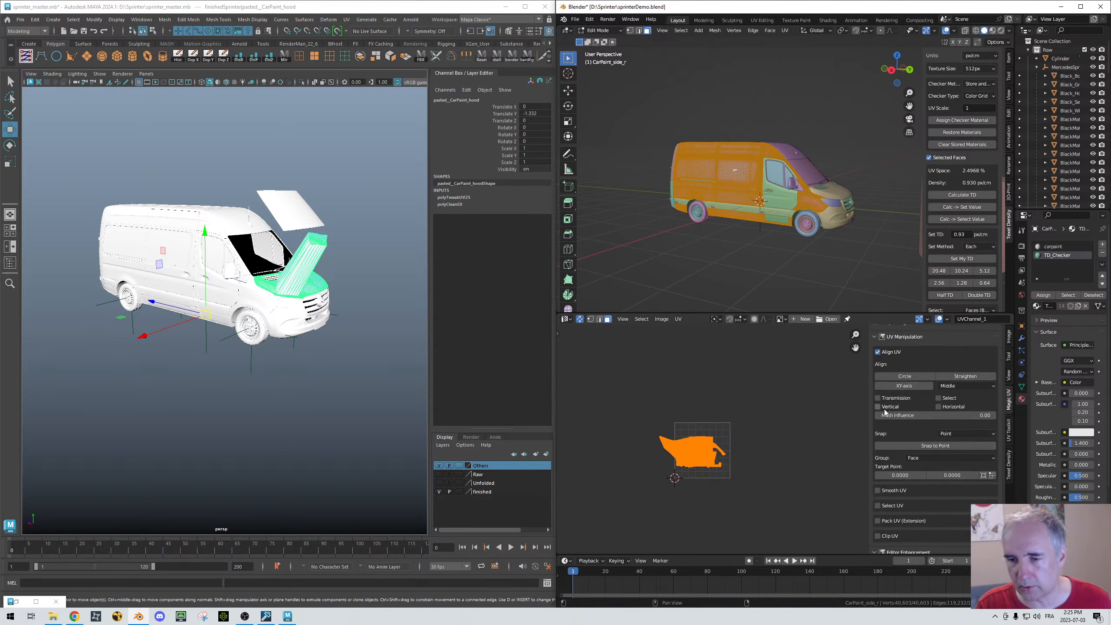
Step: Reveal and review Magic UV's Smooth UV, Select UV and Pack UV (Extension) options
click(877, 490)
scroll(875, 492, down, 3)
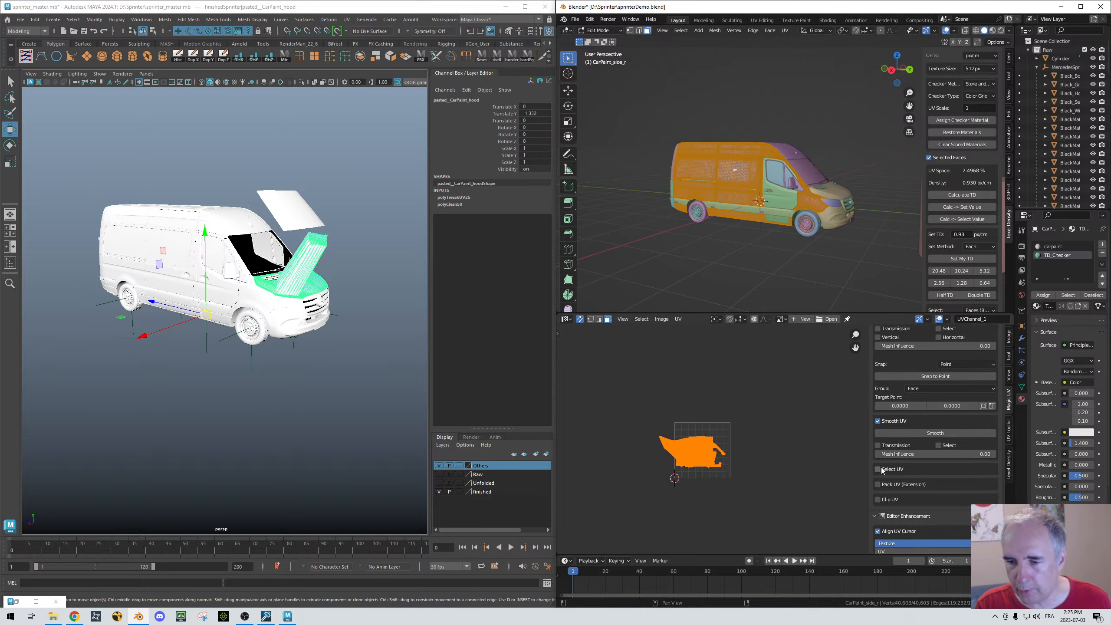
click(890, 470)
scroll(892, 477, down, 3)
scroll(891, 482, down, 2)
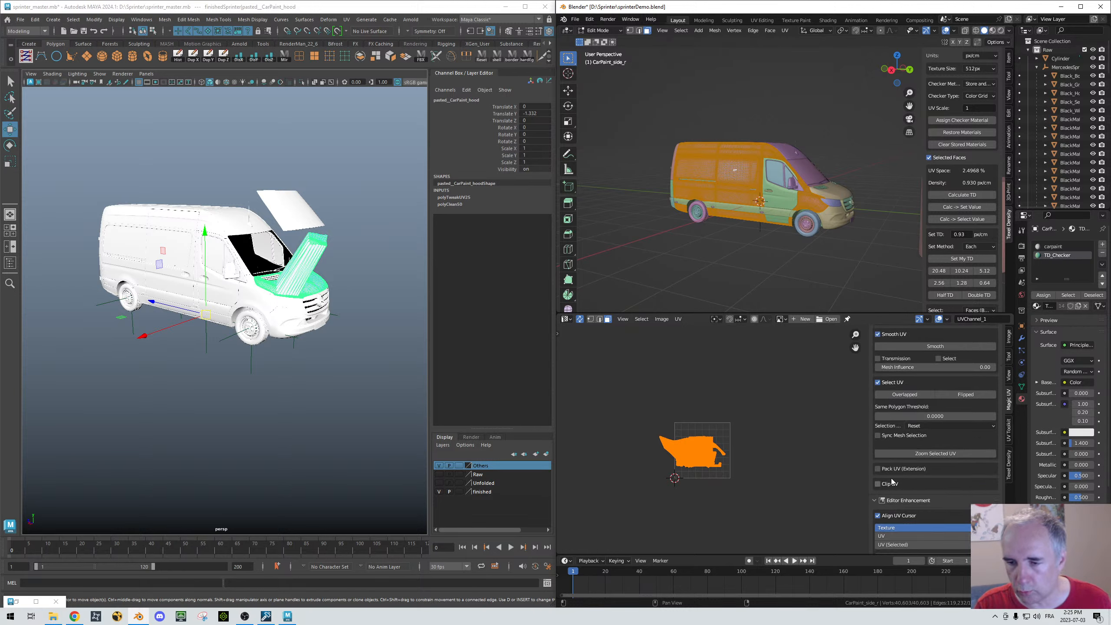
click(878, 469)
scroll(892, 455, down, 3)
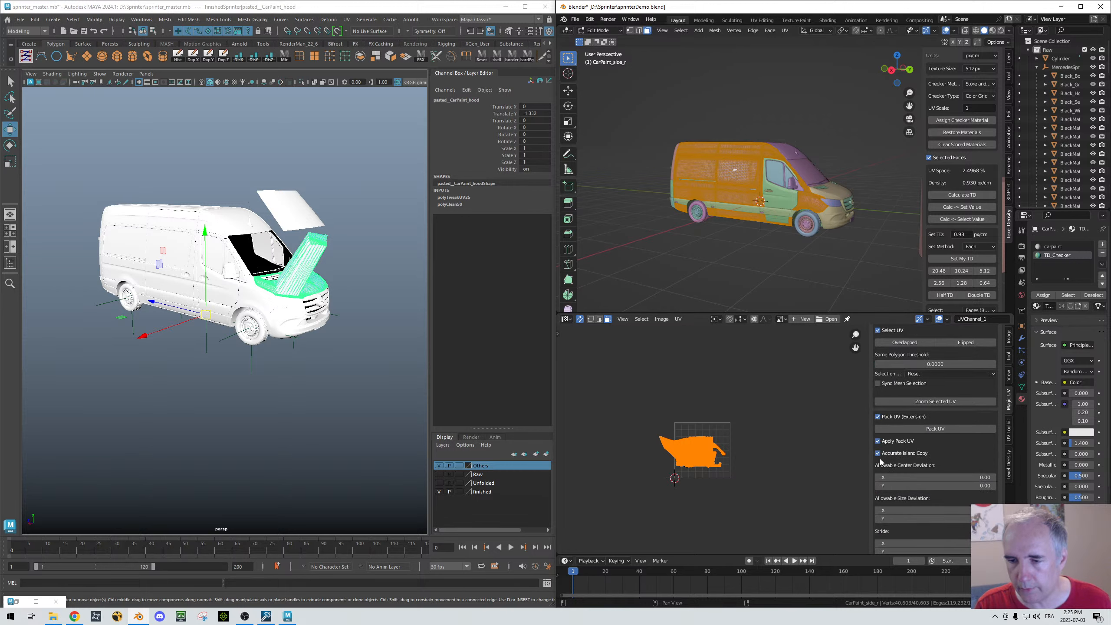
scroll(912, 436, down, 2)
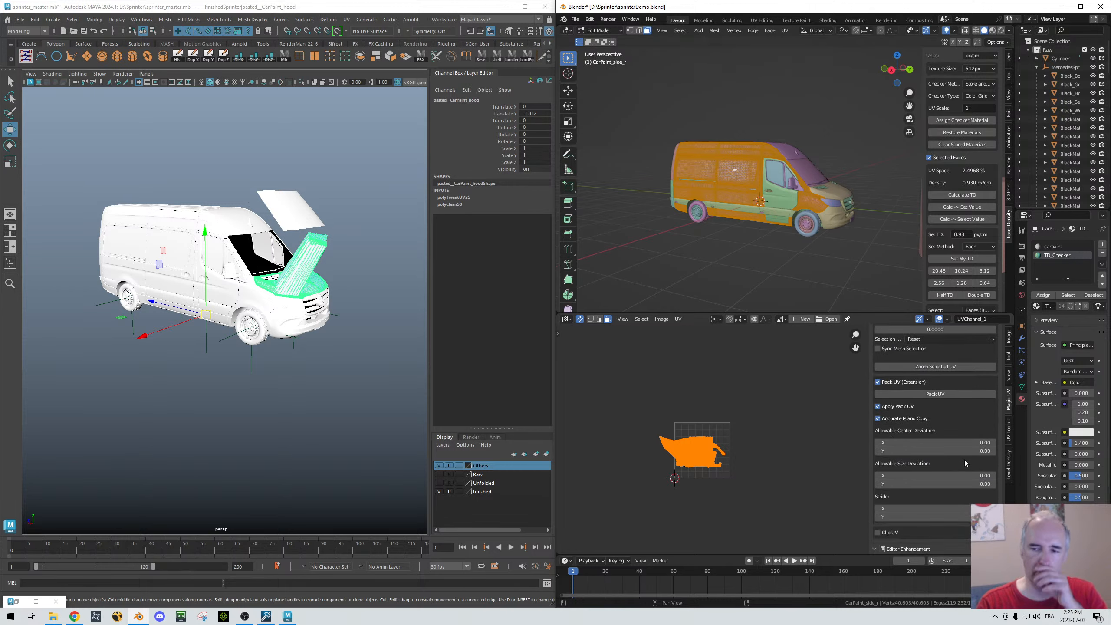
Step: Clear the side panel selection, switch to YouTube Studio in Chrome and request to end the live stream
click(752, 397)
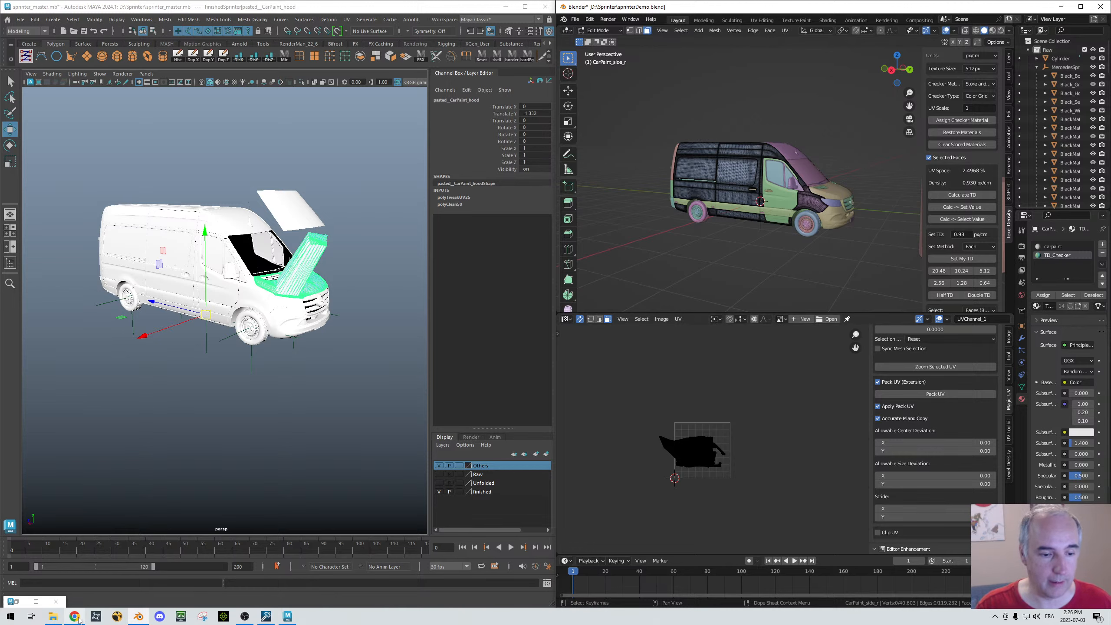
mouse_move(78, 620)
click(74, 577)
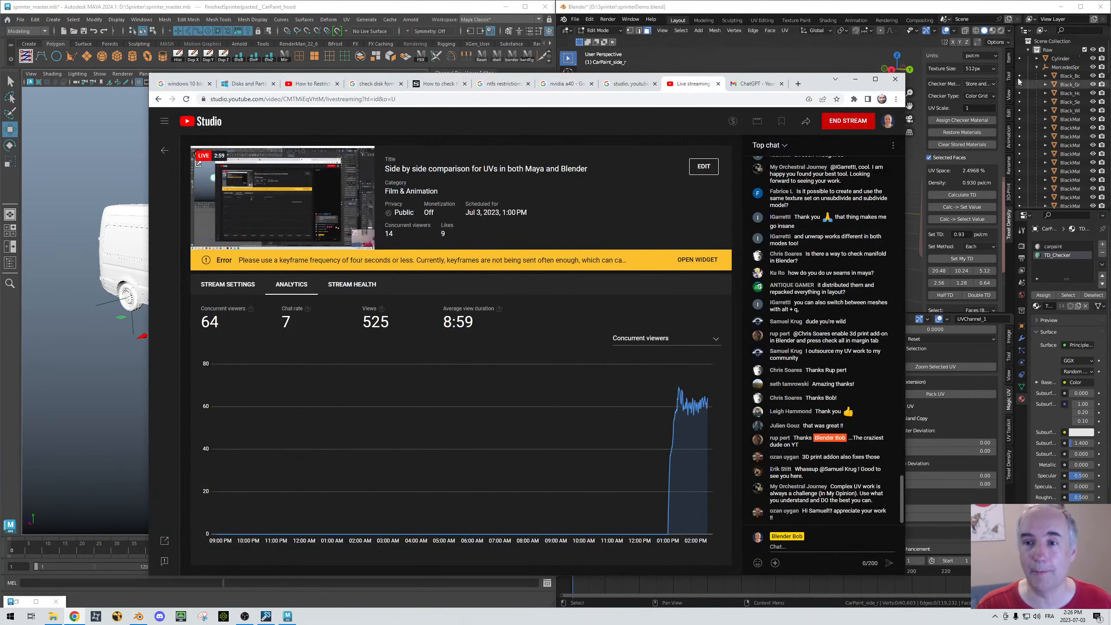
click(849, 121)
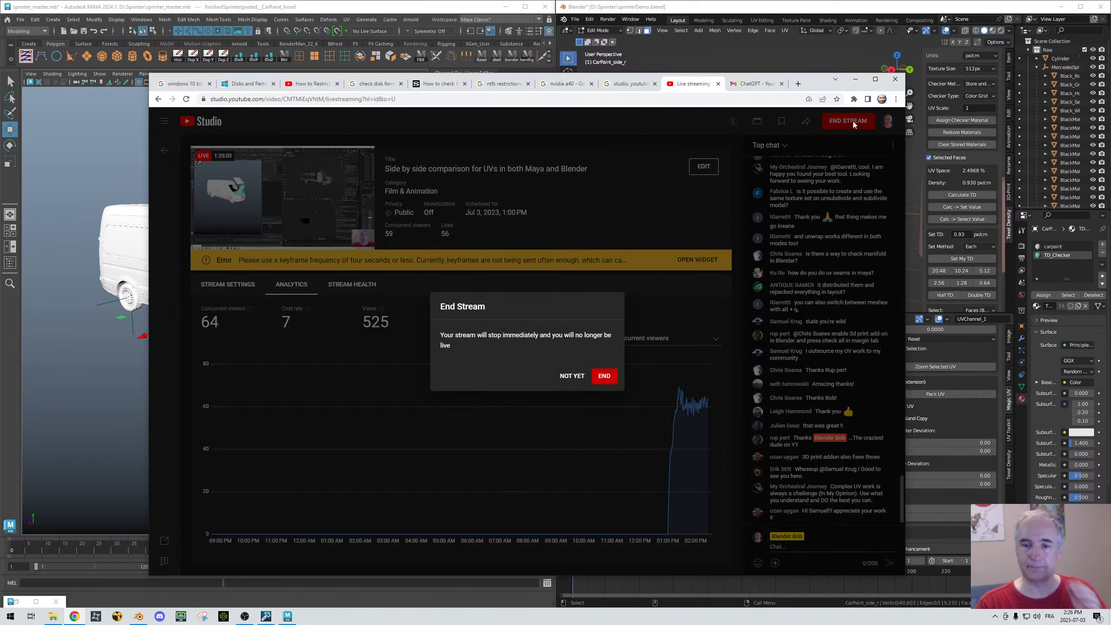